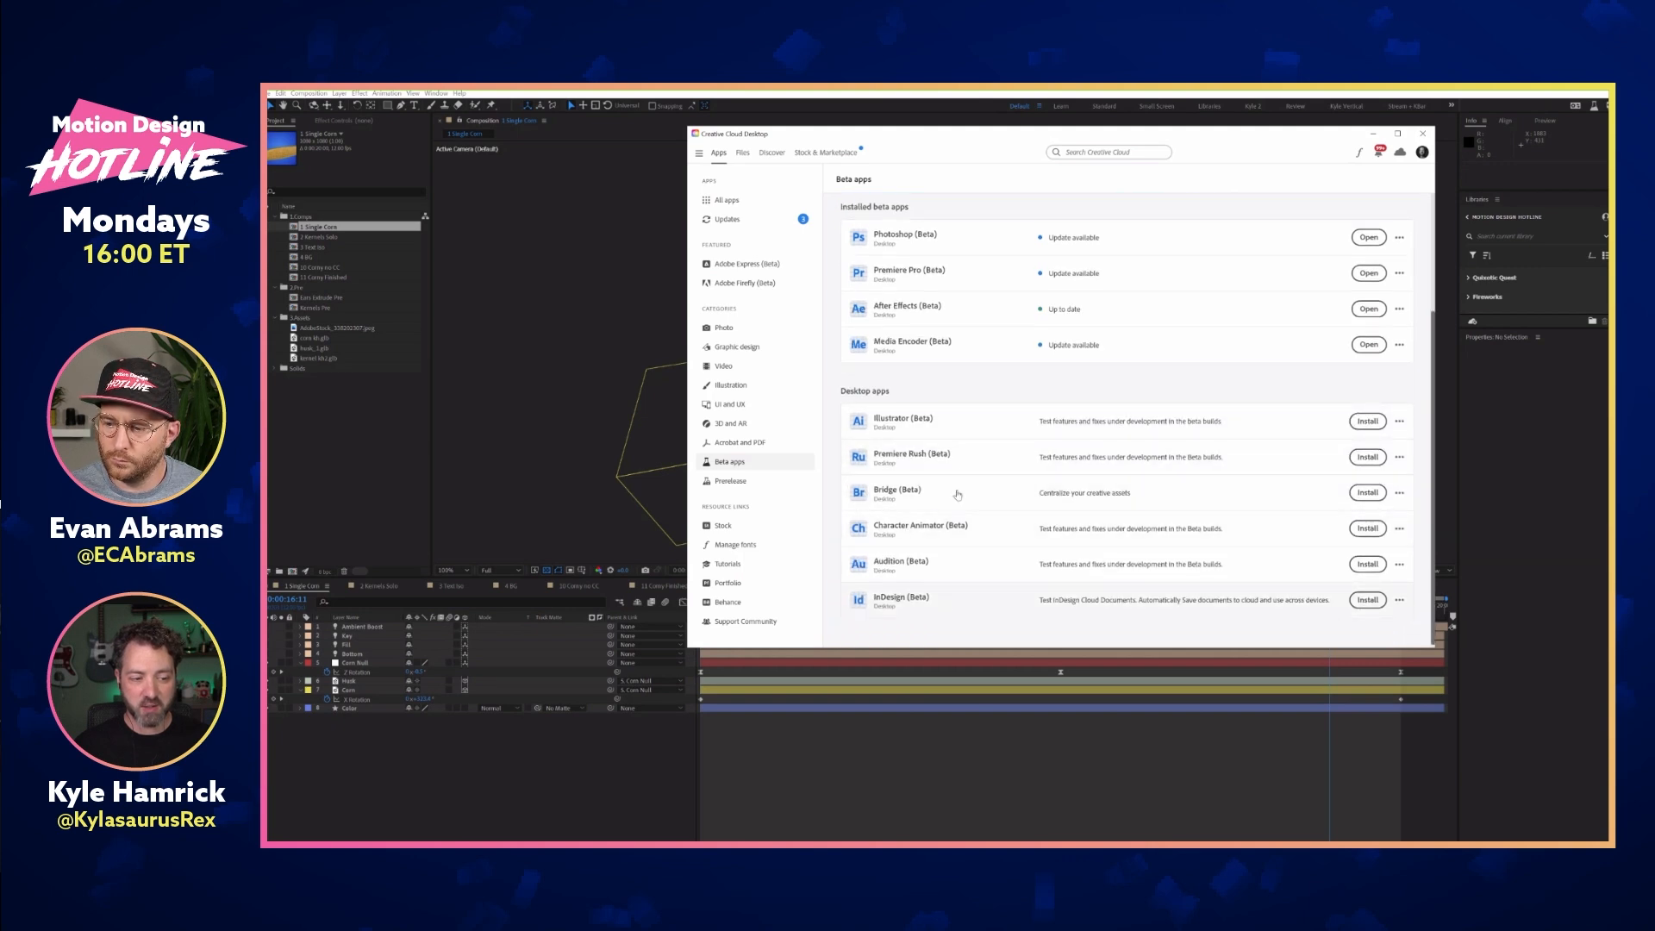
# Review the beta apps and the full app list in Creative Cloud Desktop, and close its window
pyautogui.scroll(2, 1003, 459)
pyautogui.scroll(1, 1002, 459)
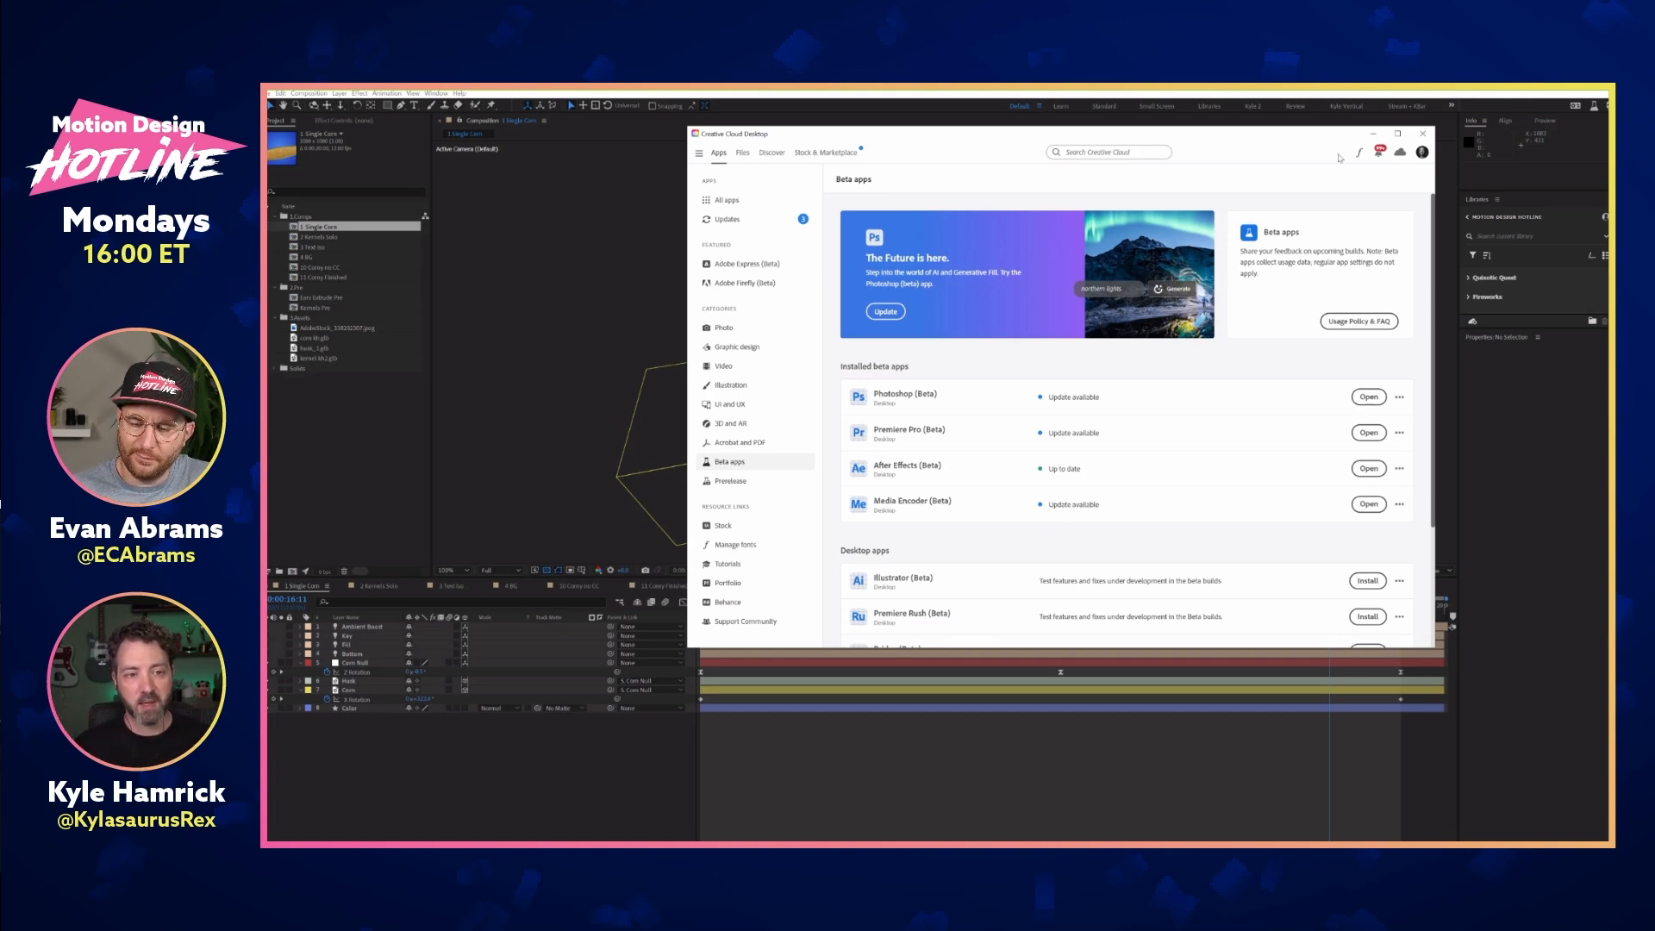
pyautogui.moveTo(1201, 142); pyautogui.dragTo(1212, 136)
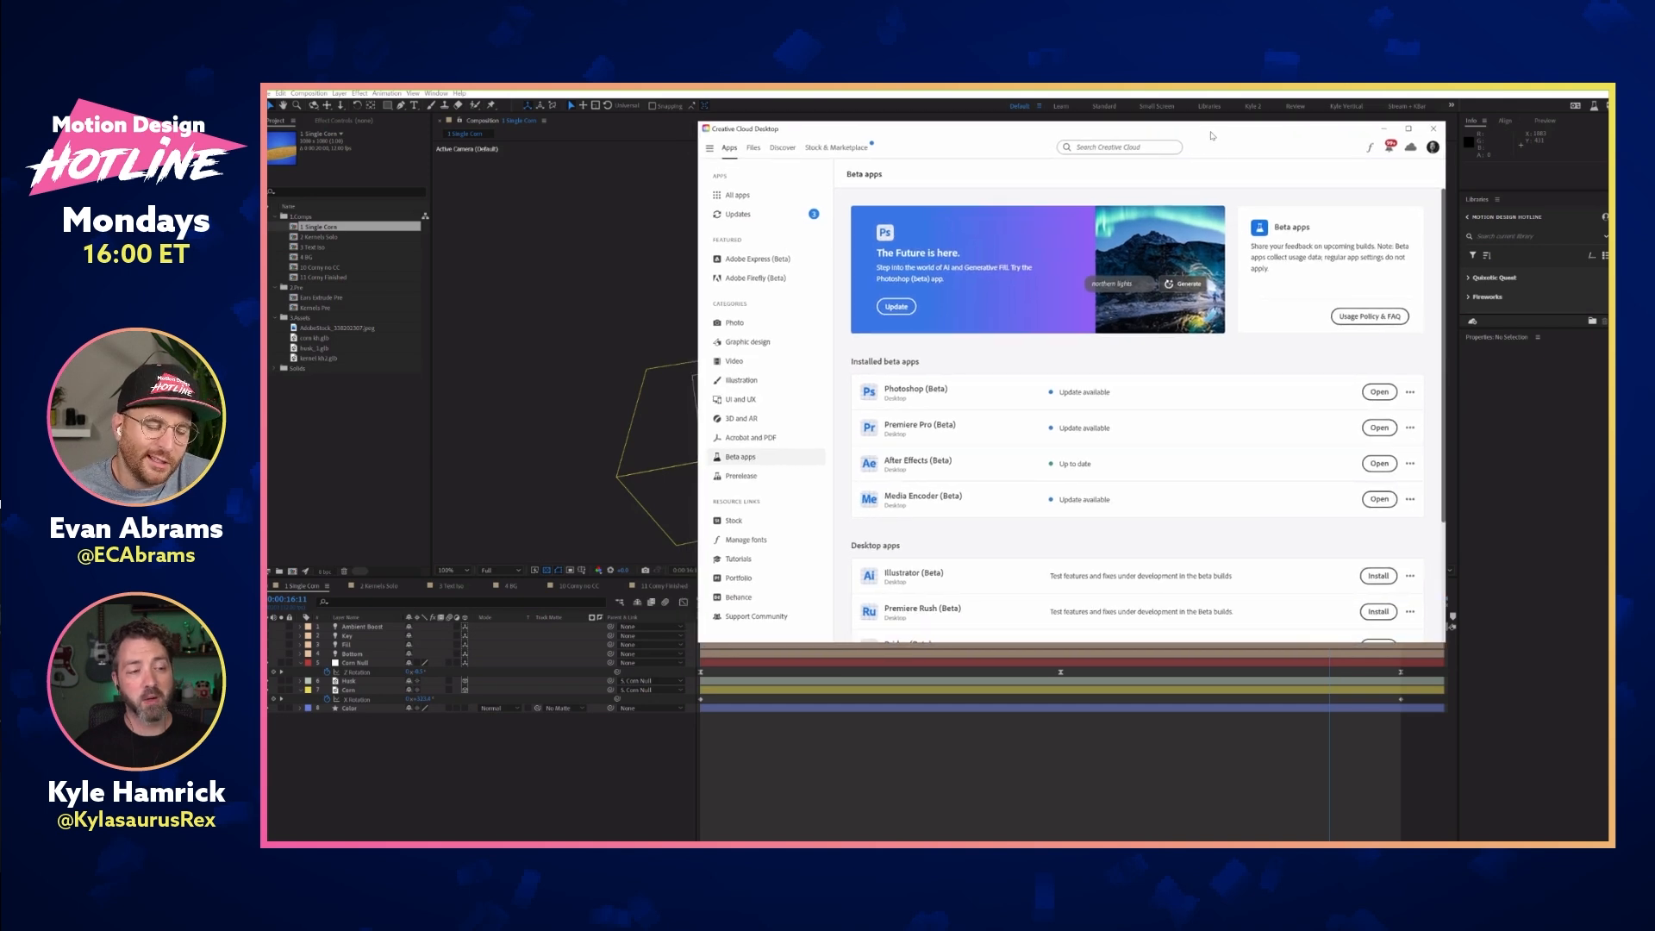
pyautogui.click(762, 198)
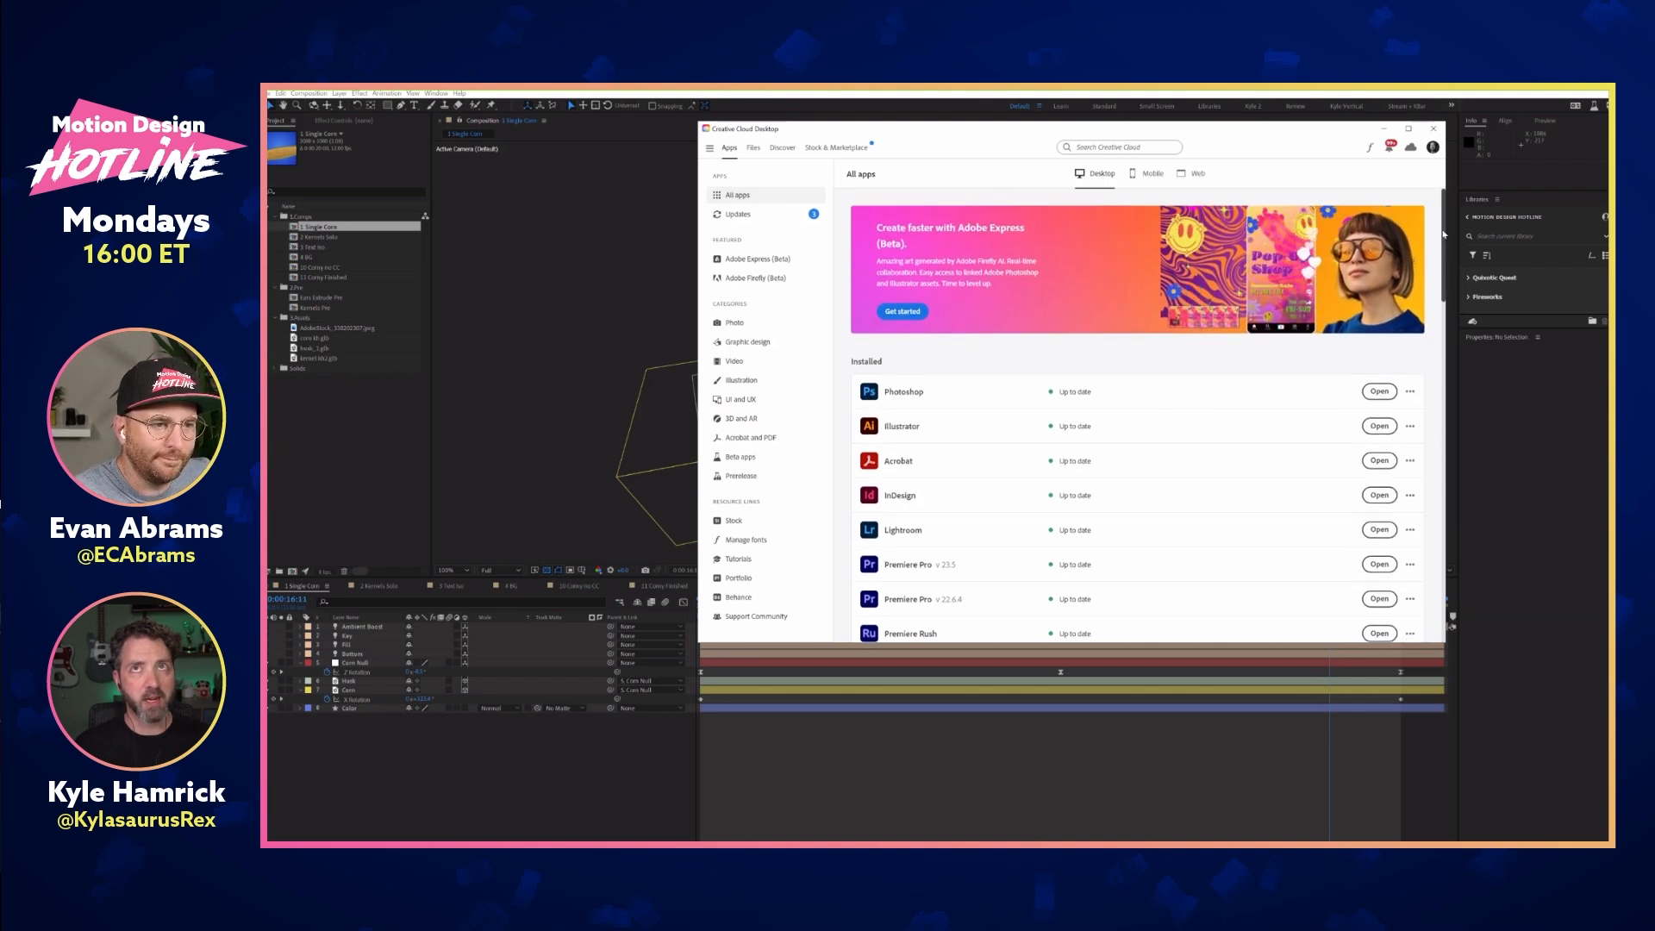
pyautogui.click(1435, 130)
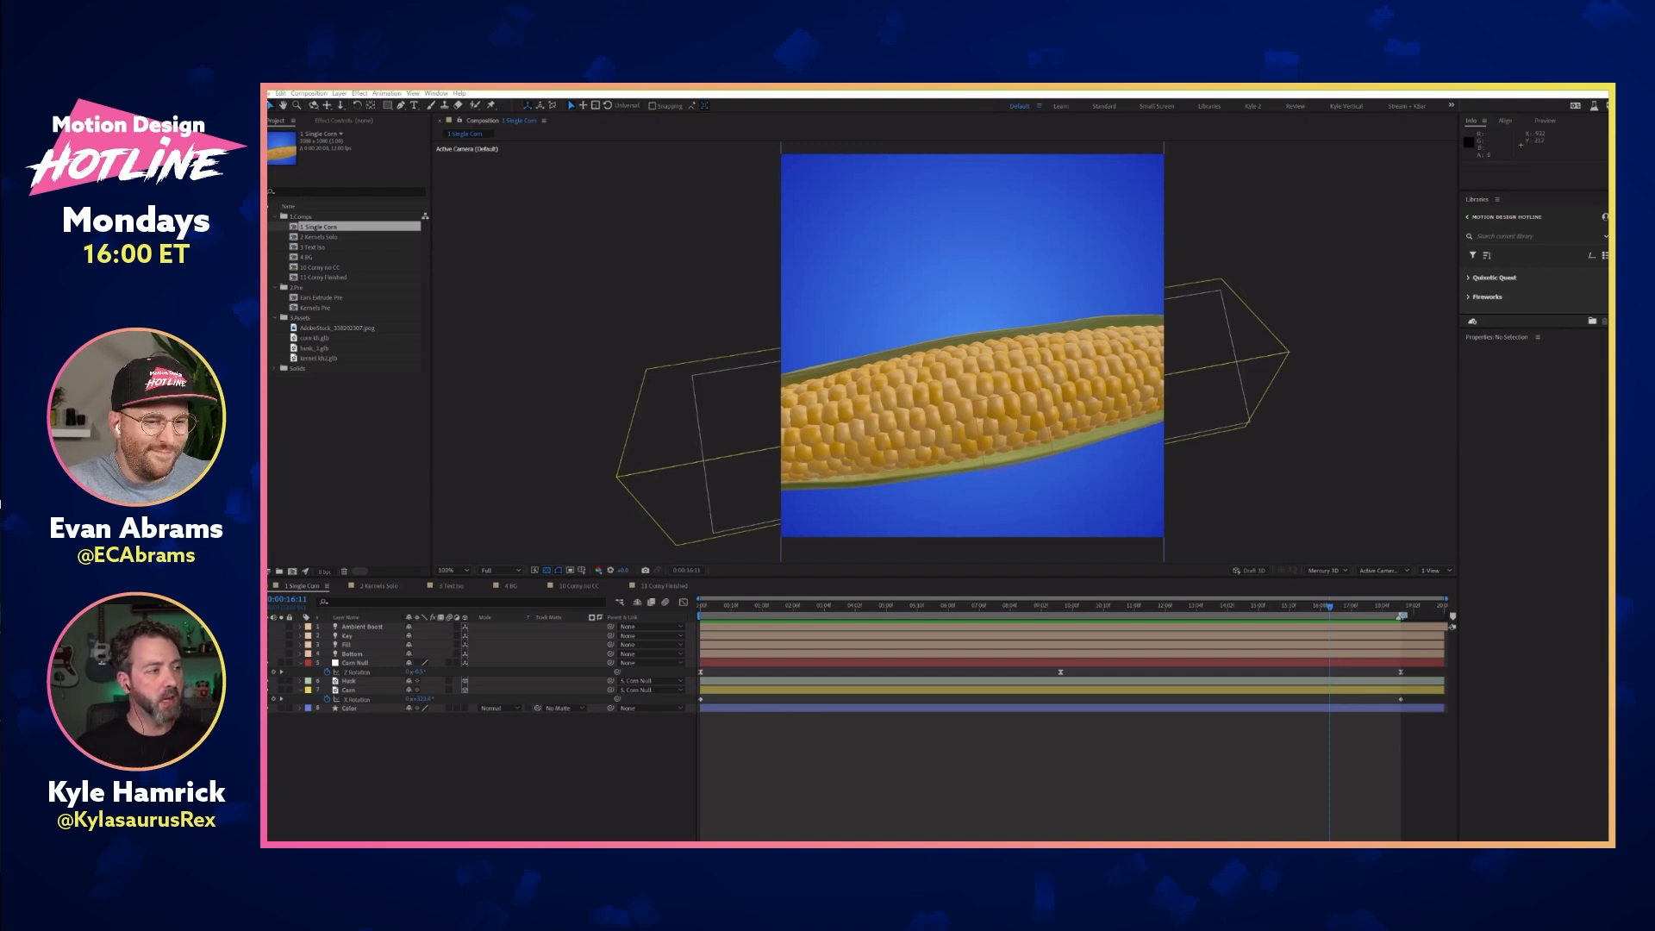
pyautogui.click(270, 93)
pyautogui.moveTo(396, 195)
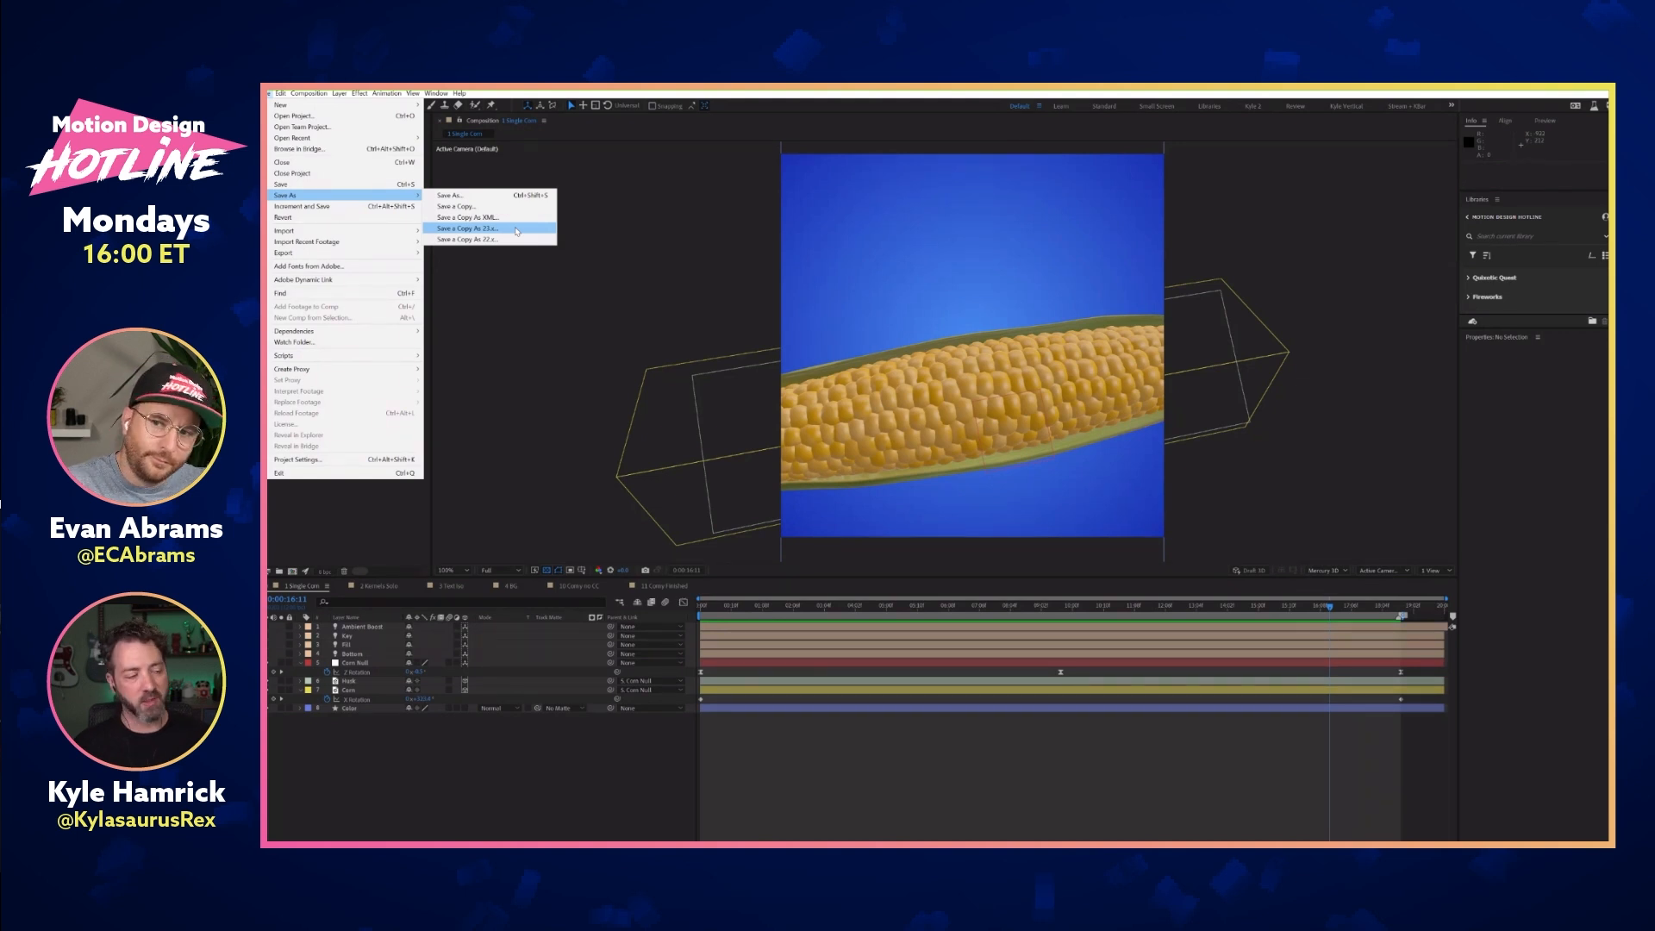
pyautogui.click(379, 514)
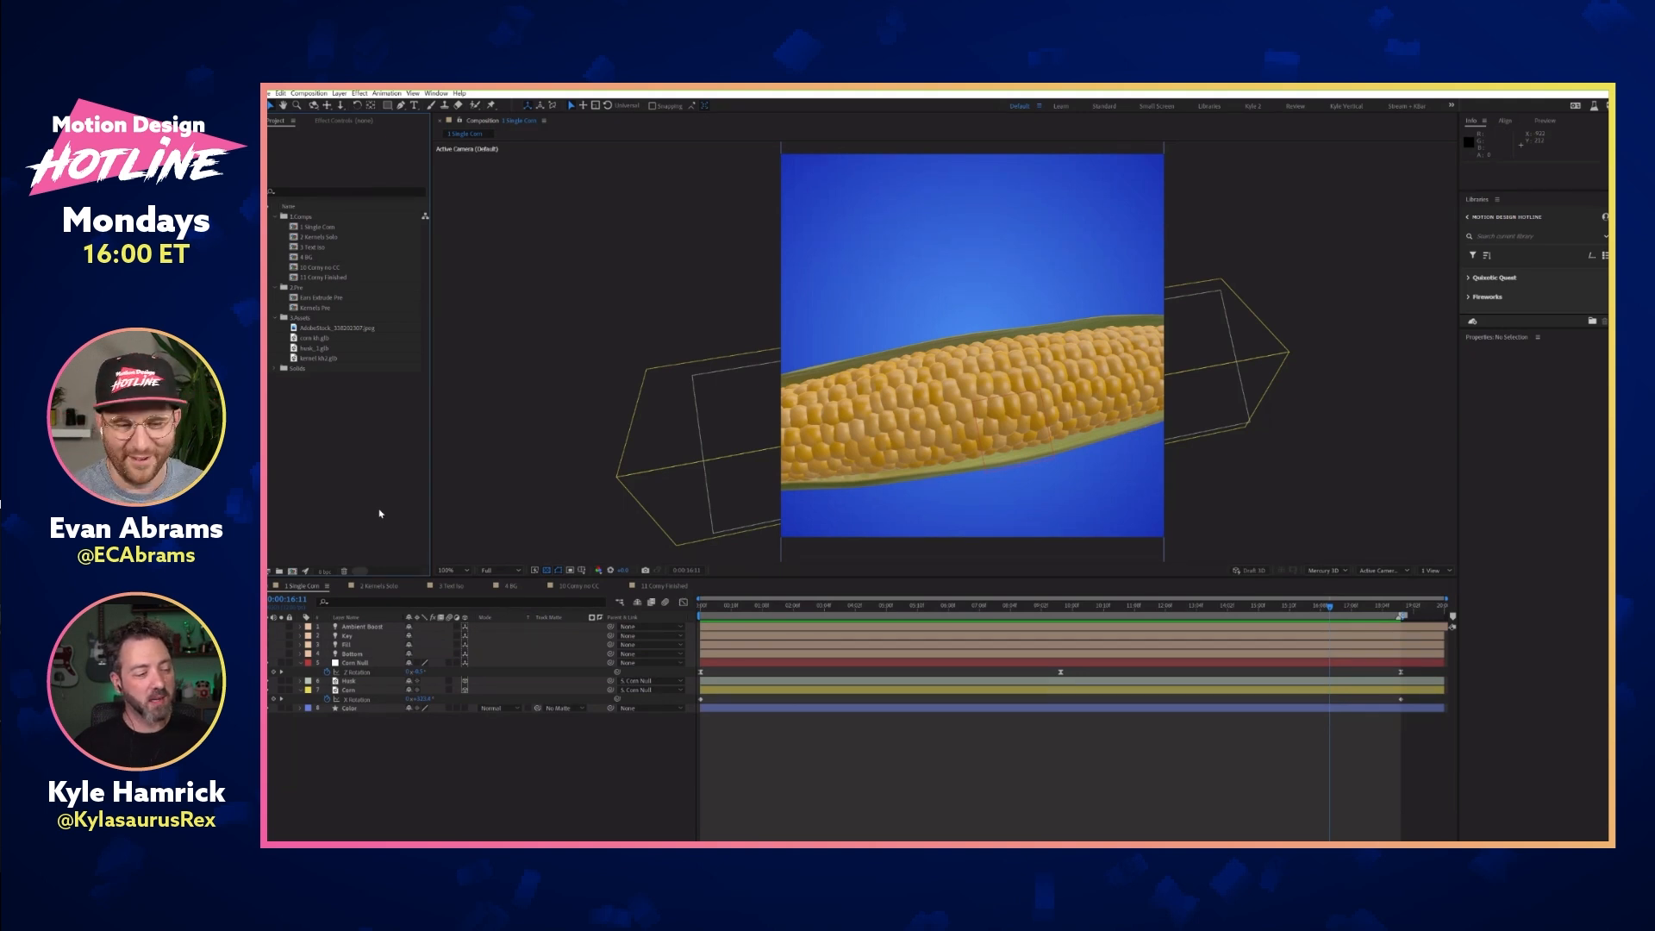
# Switch to the Corny_v5.mp4 video player and watch the finished corn animation from the beginning
pyautogui.hotkey('alt', 'Tab')
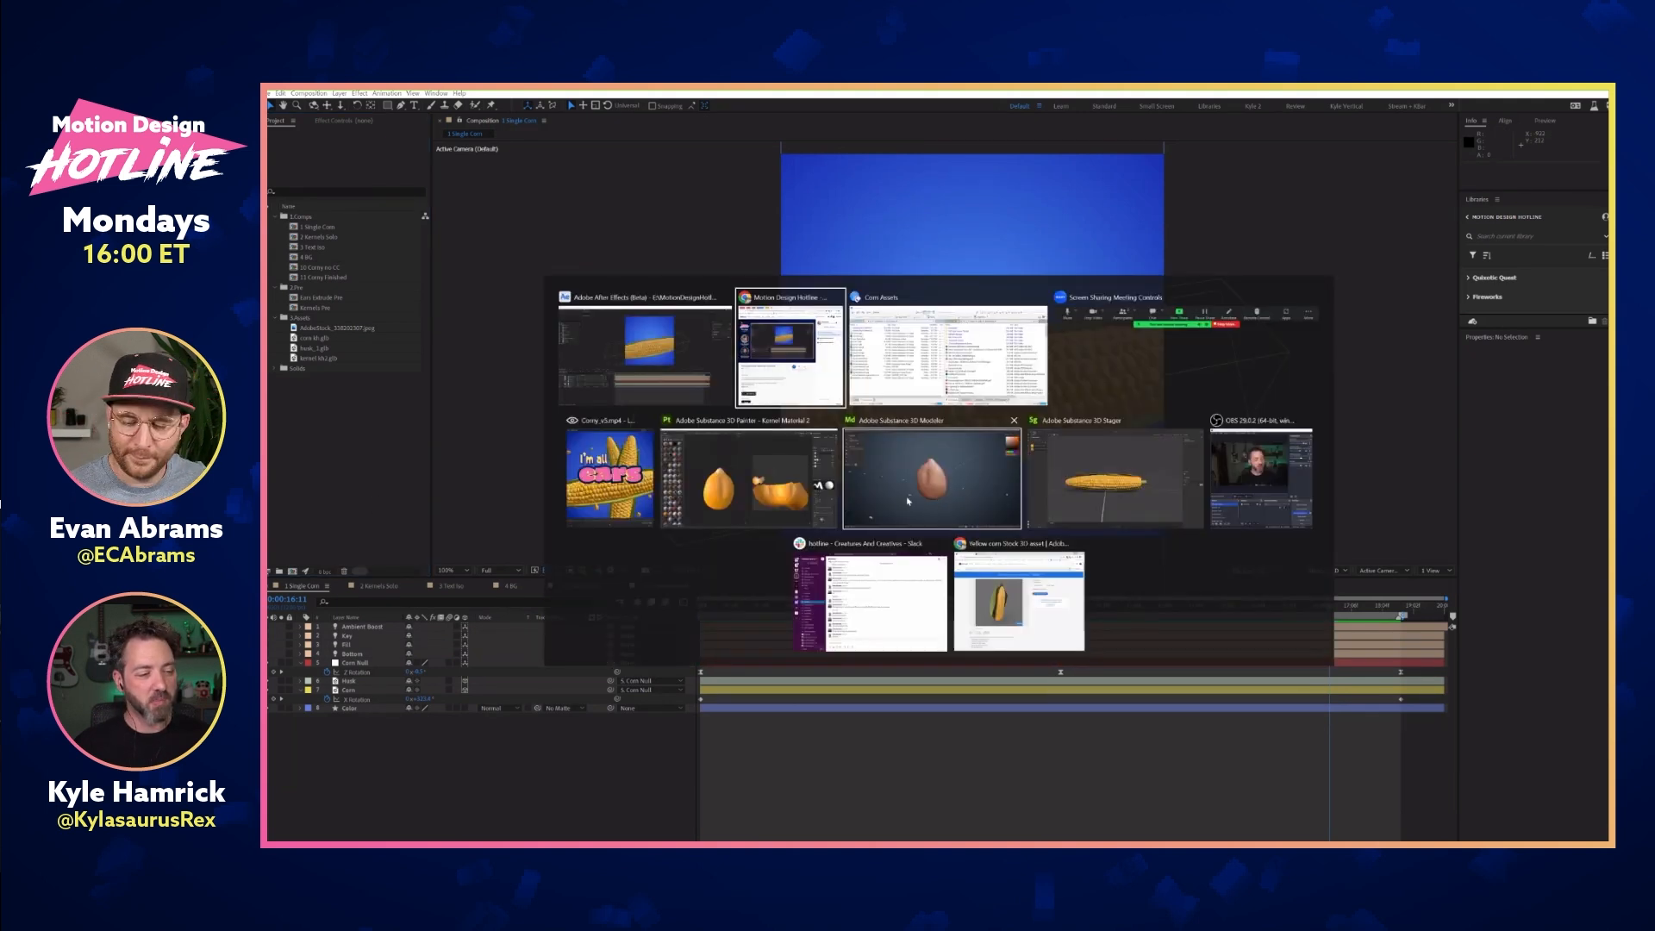
pyautogui.click(619, 497)
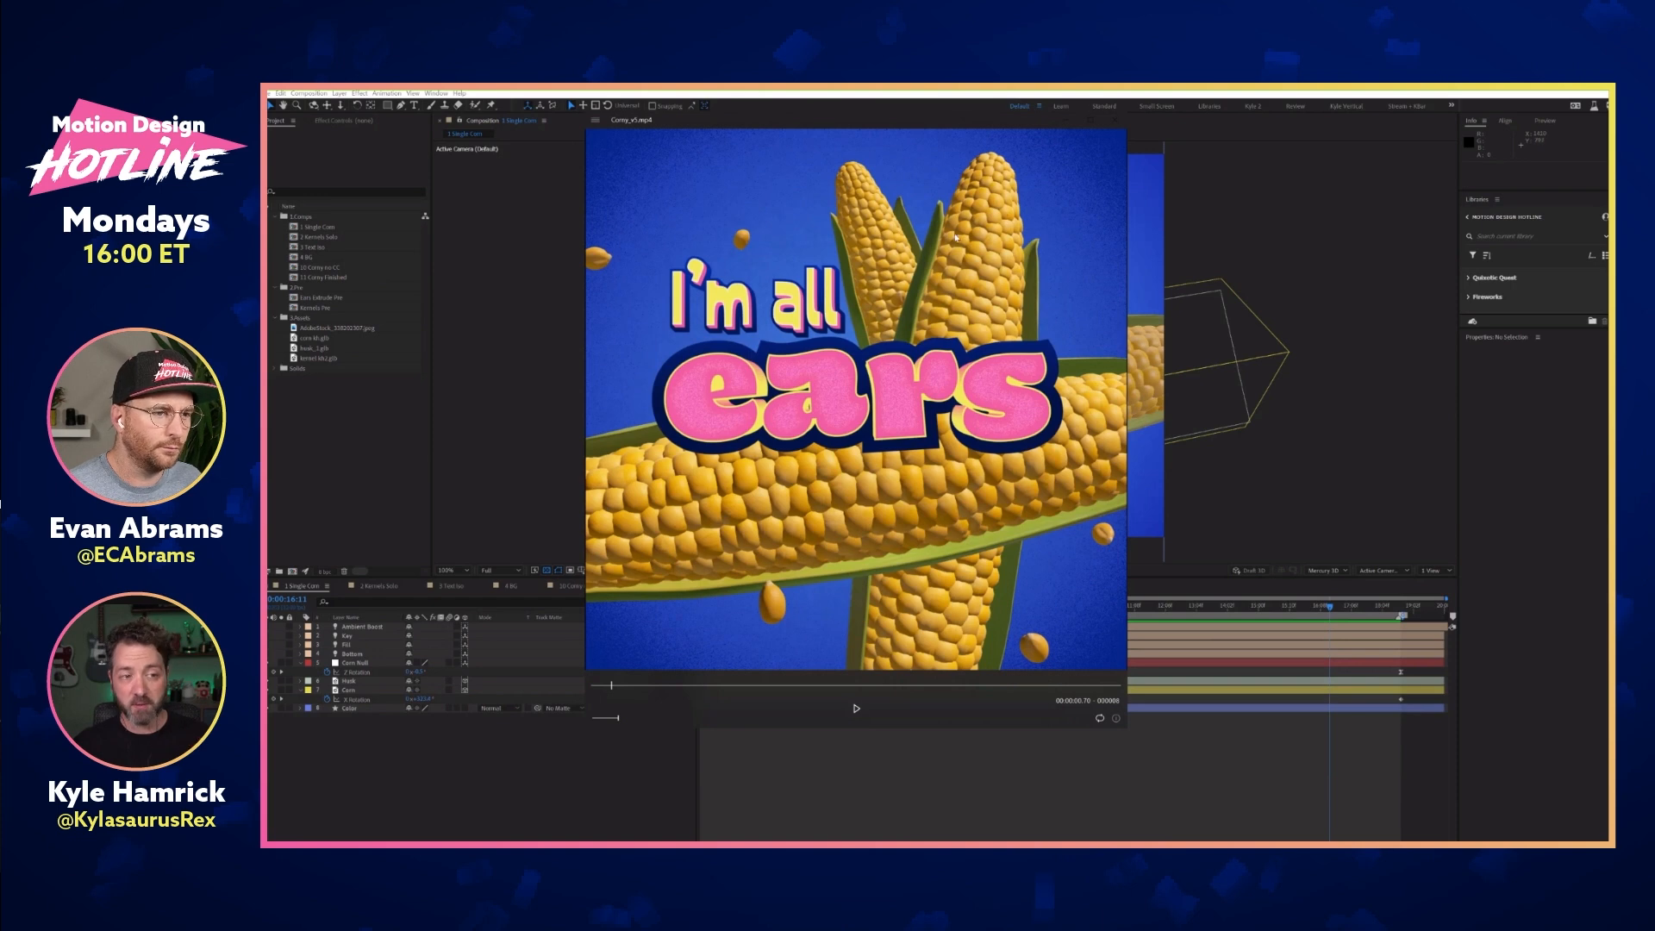
pyautogui.moveTo(897, 128); pyautogui.dragTo(1046, 144)
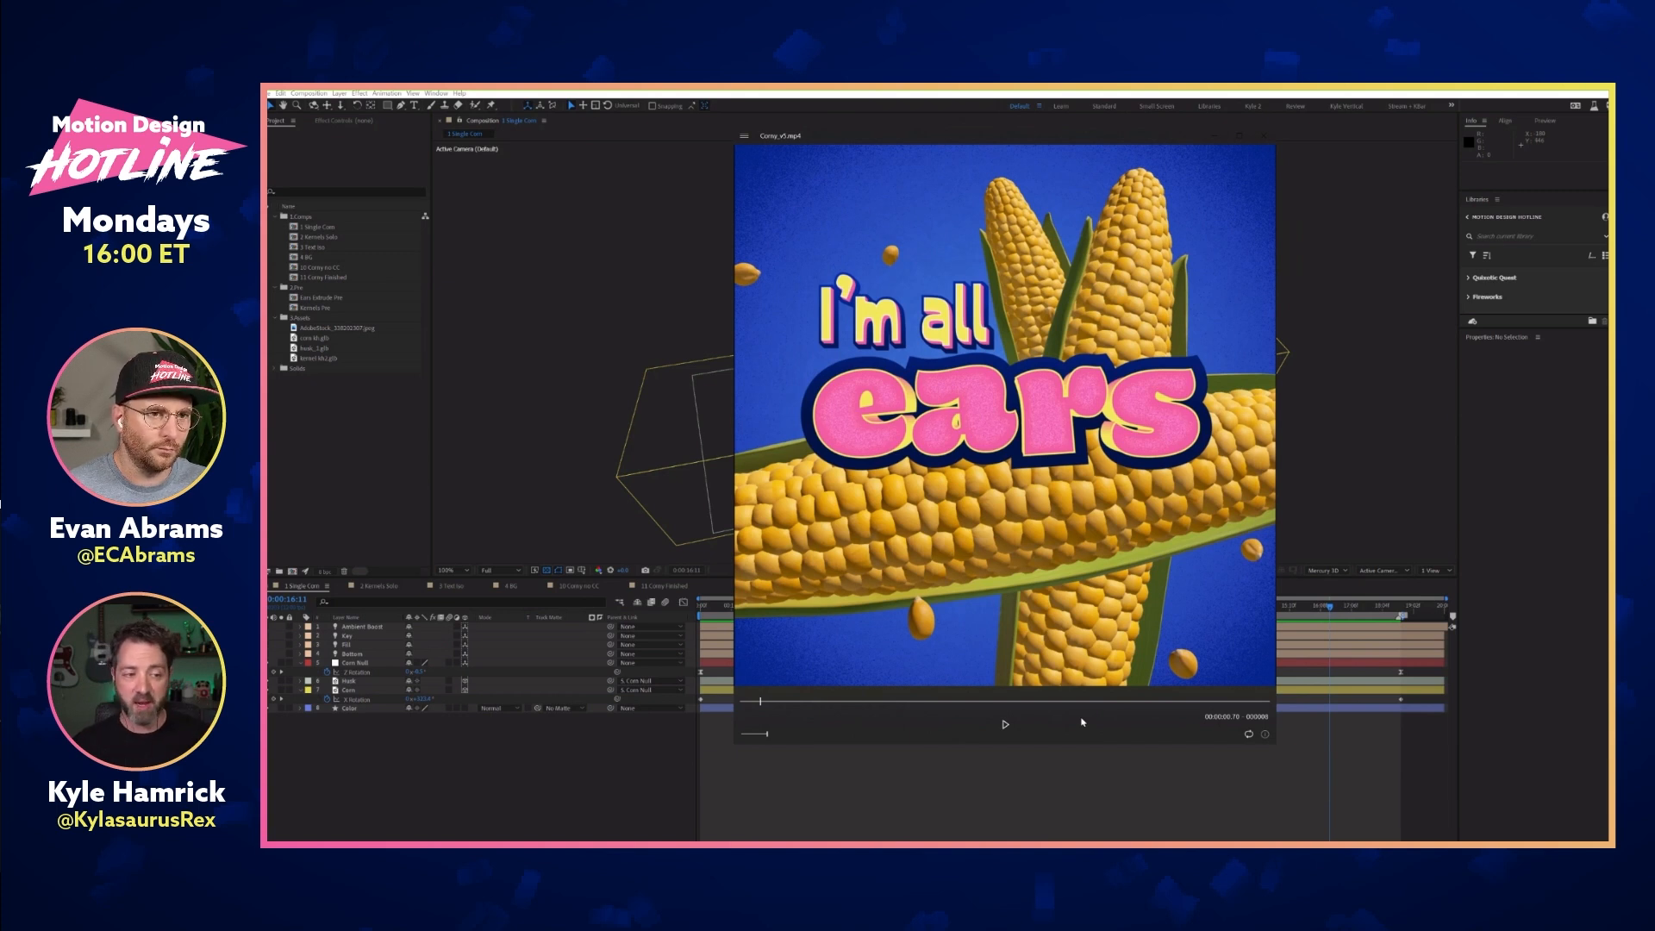
pyautogui.click(739, 704)
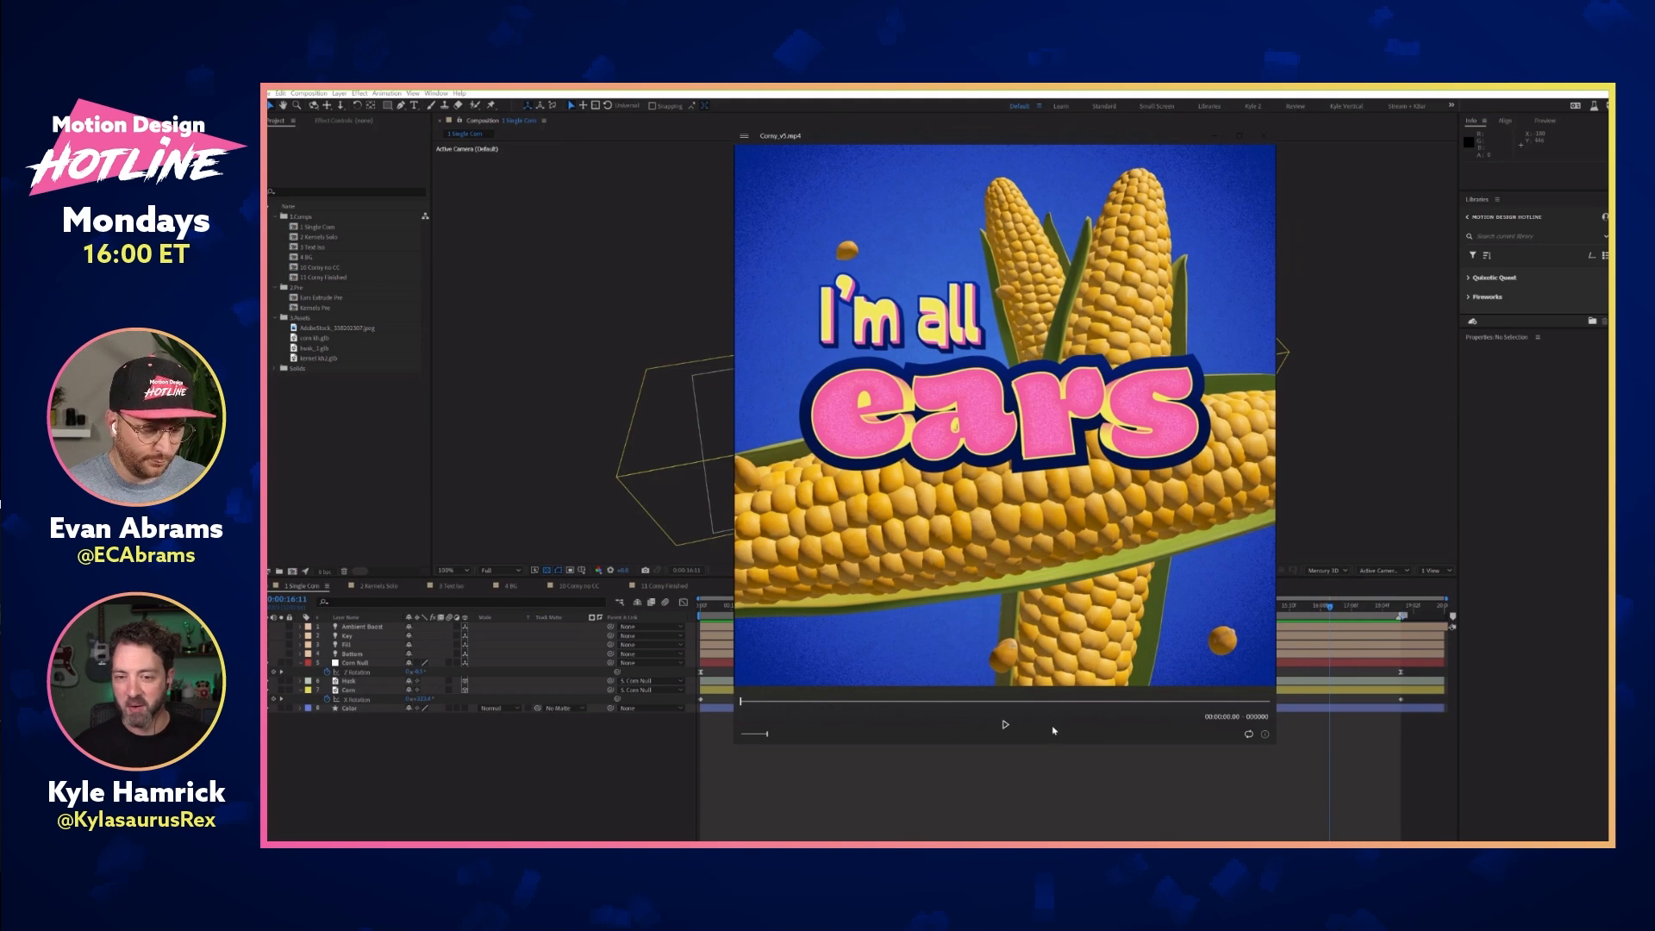
pyautogui.click(1005, 726)
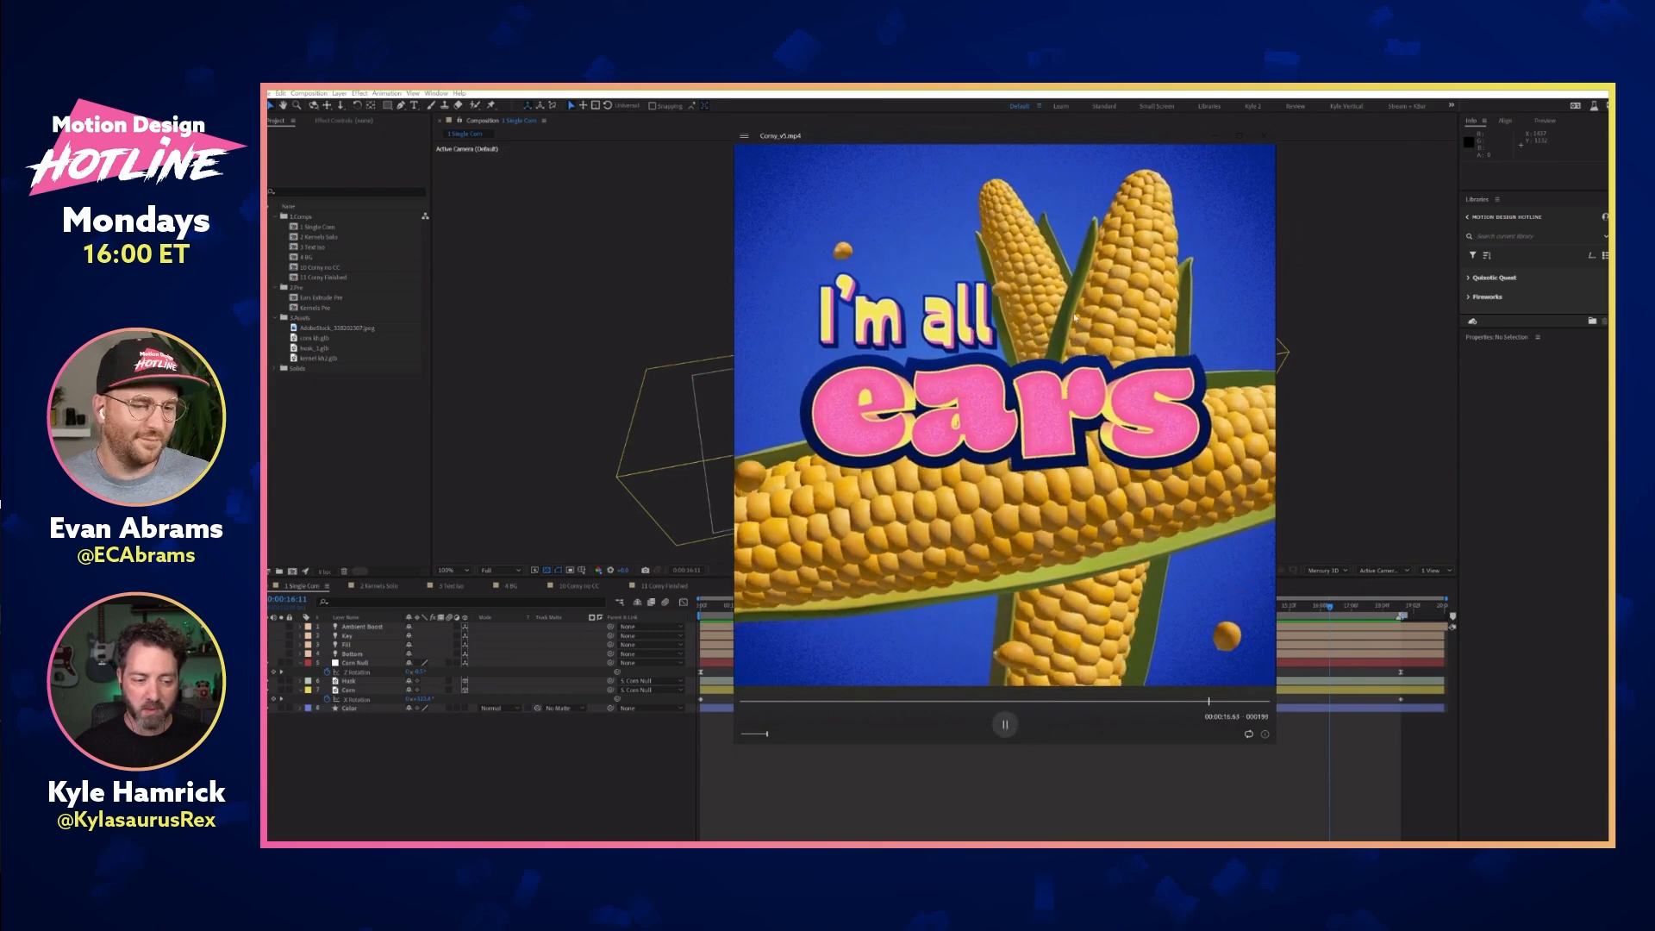
pyautogui.click(1006, 728)
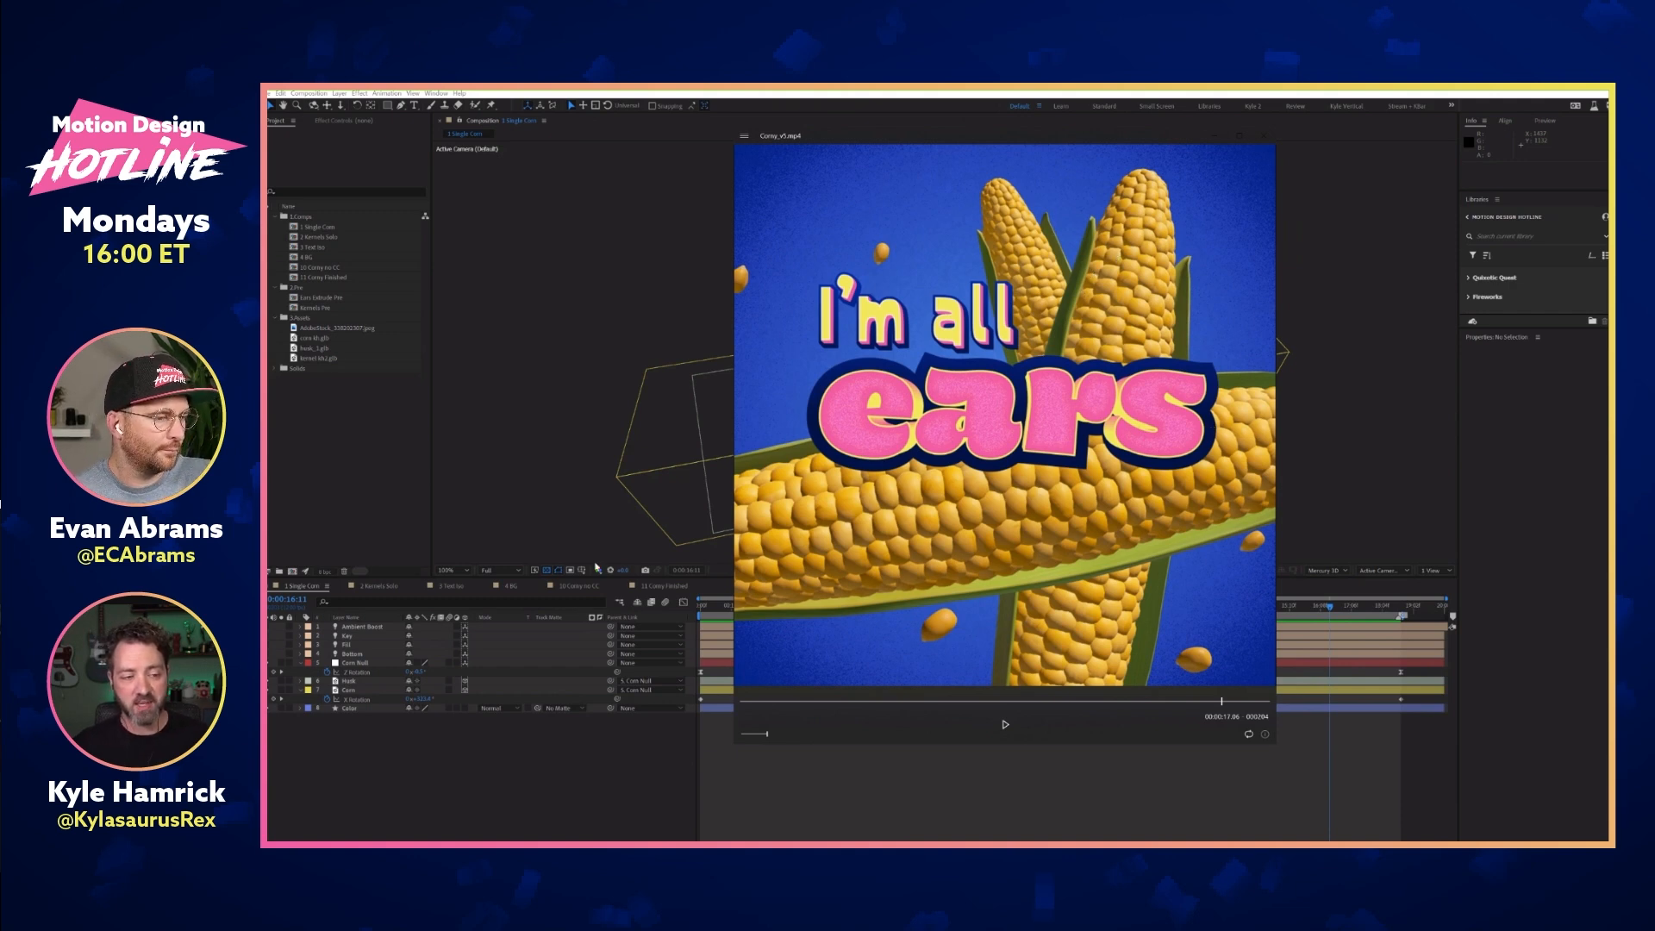
# Return to After Effects and scrub through the single corn composition's timeline
pyautogui.click(348, 476)
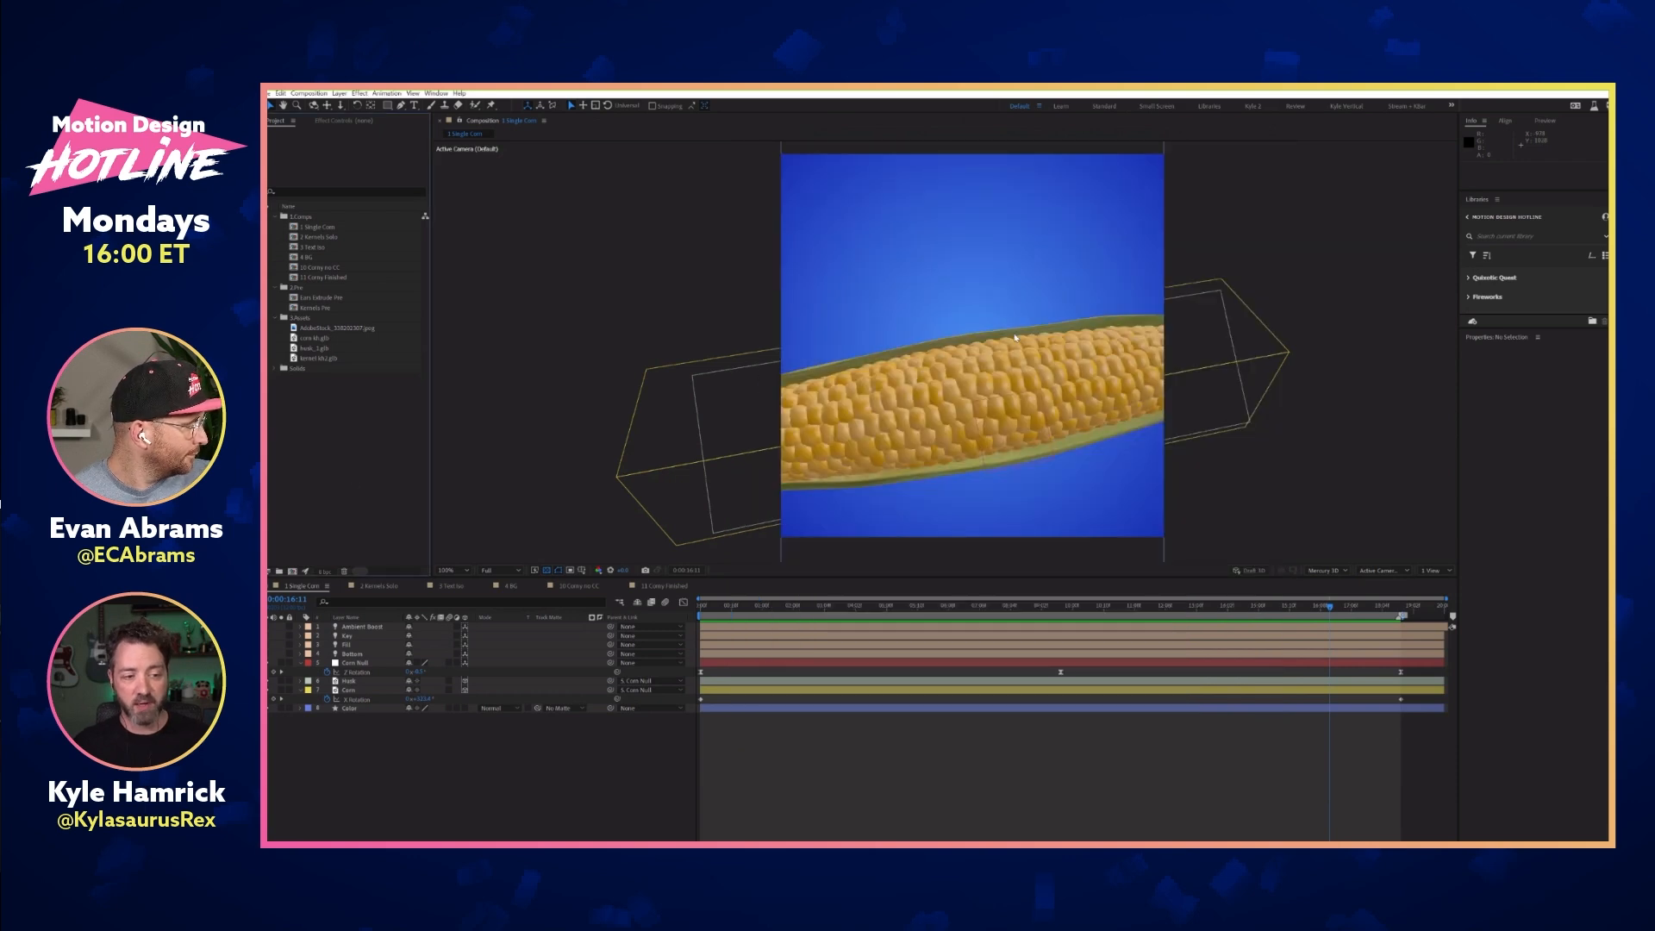
pyautogui.moveTo(1071, 612); pyautogui.dragTo(1293, 611)
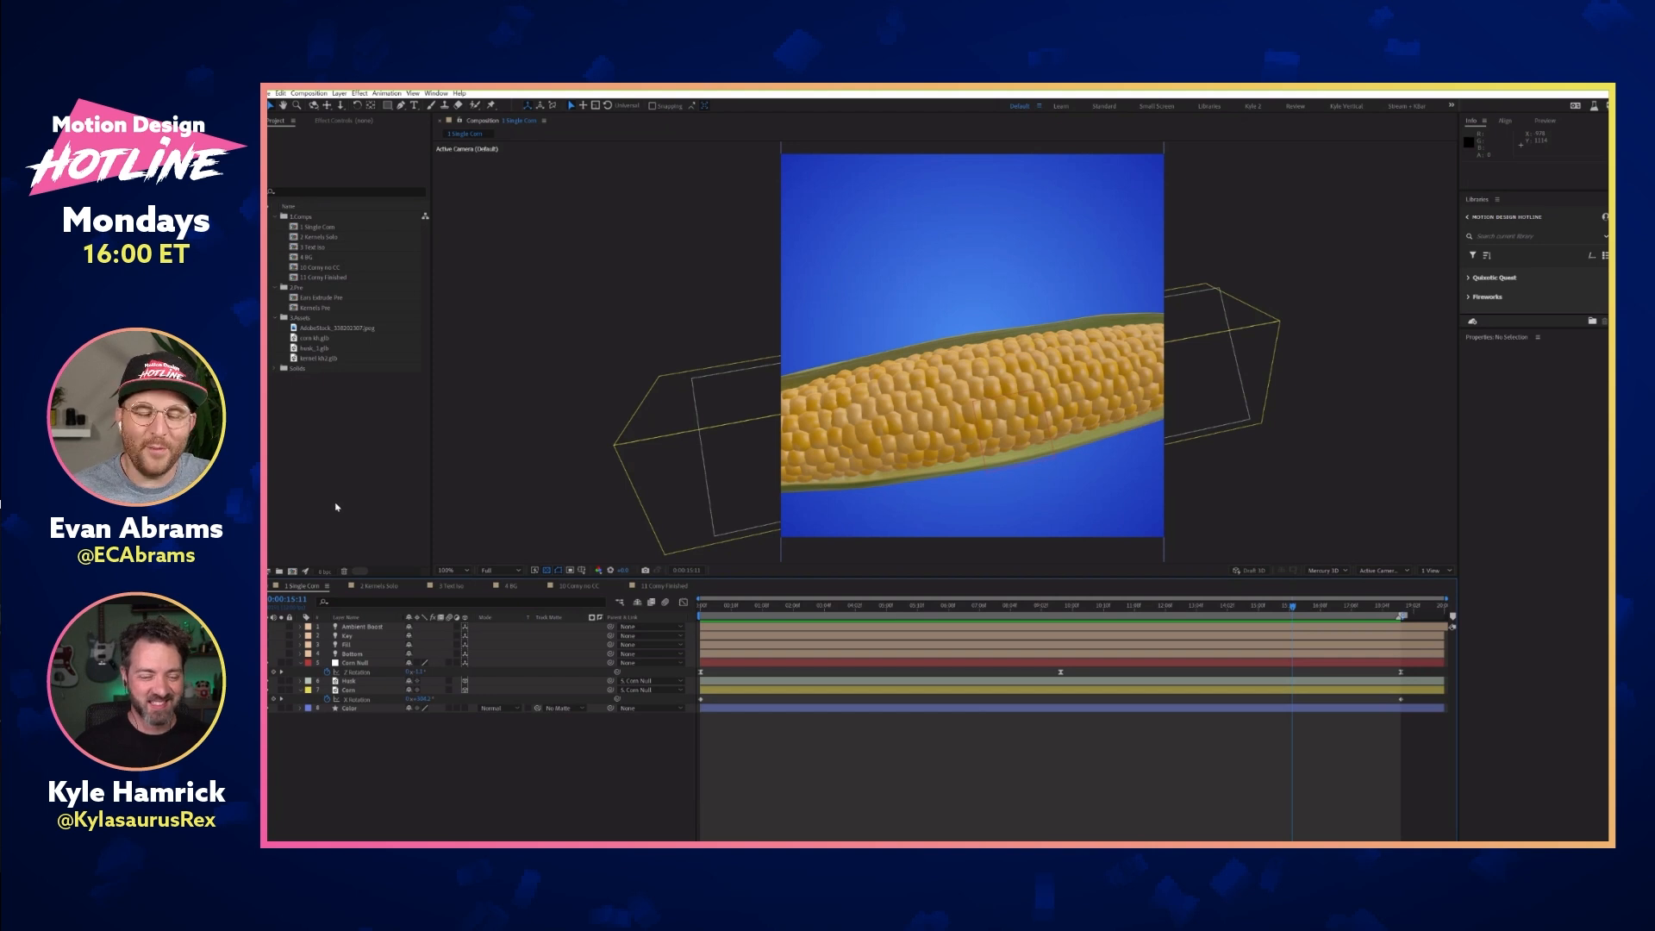
# Switch to Adobe Stock in the browser, search the free collection for corn, and limit the results to 3D assets
pyautogui.hotkey('alt', 'Tab')
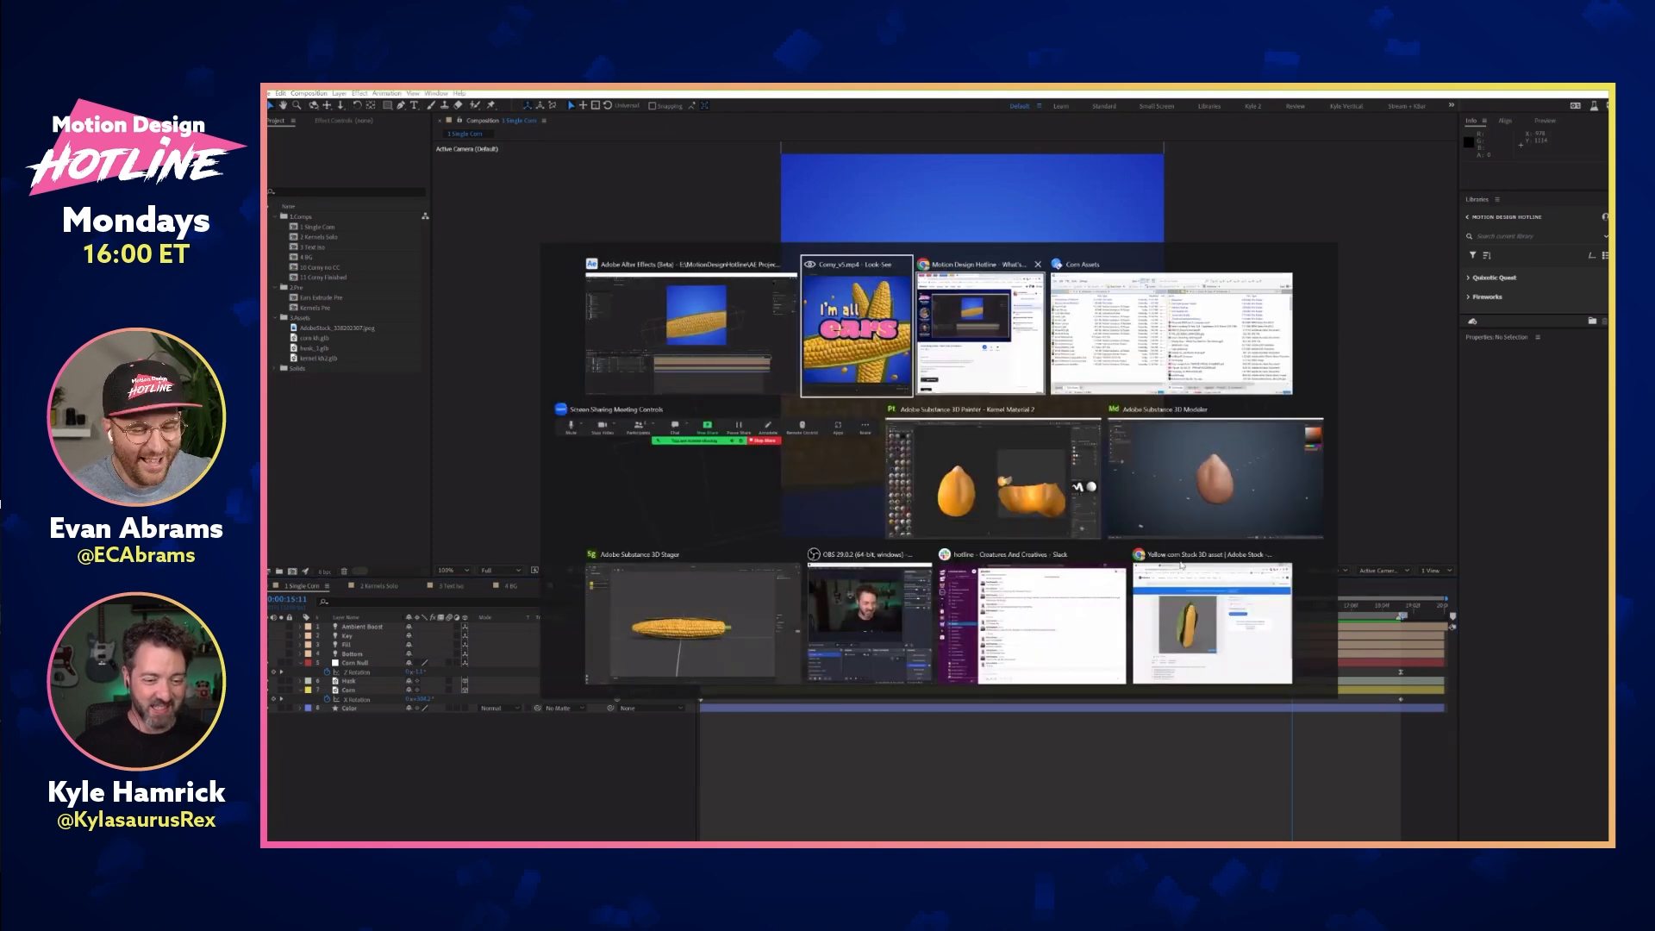
pyautogui.click(1228, 668)
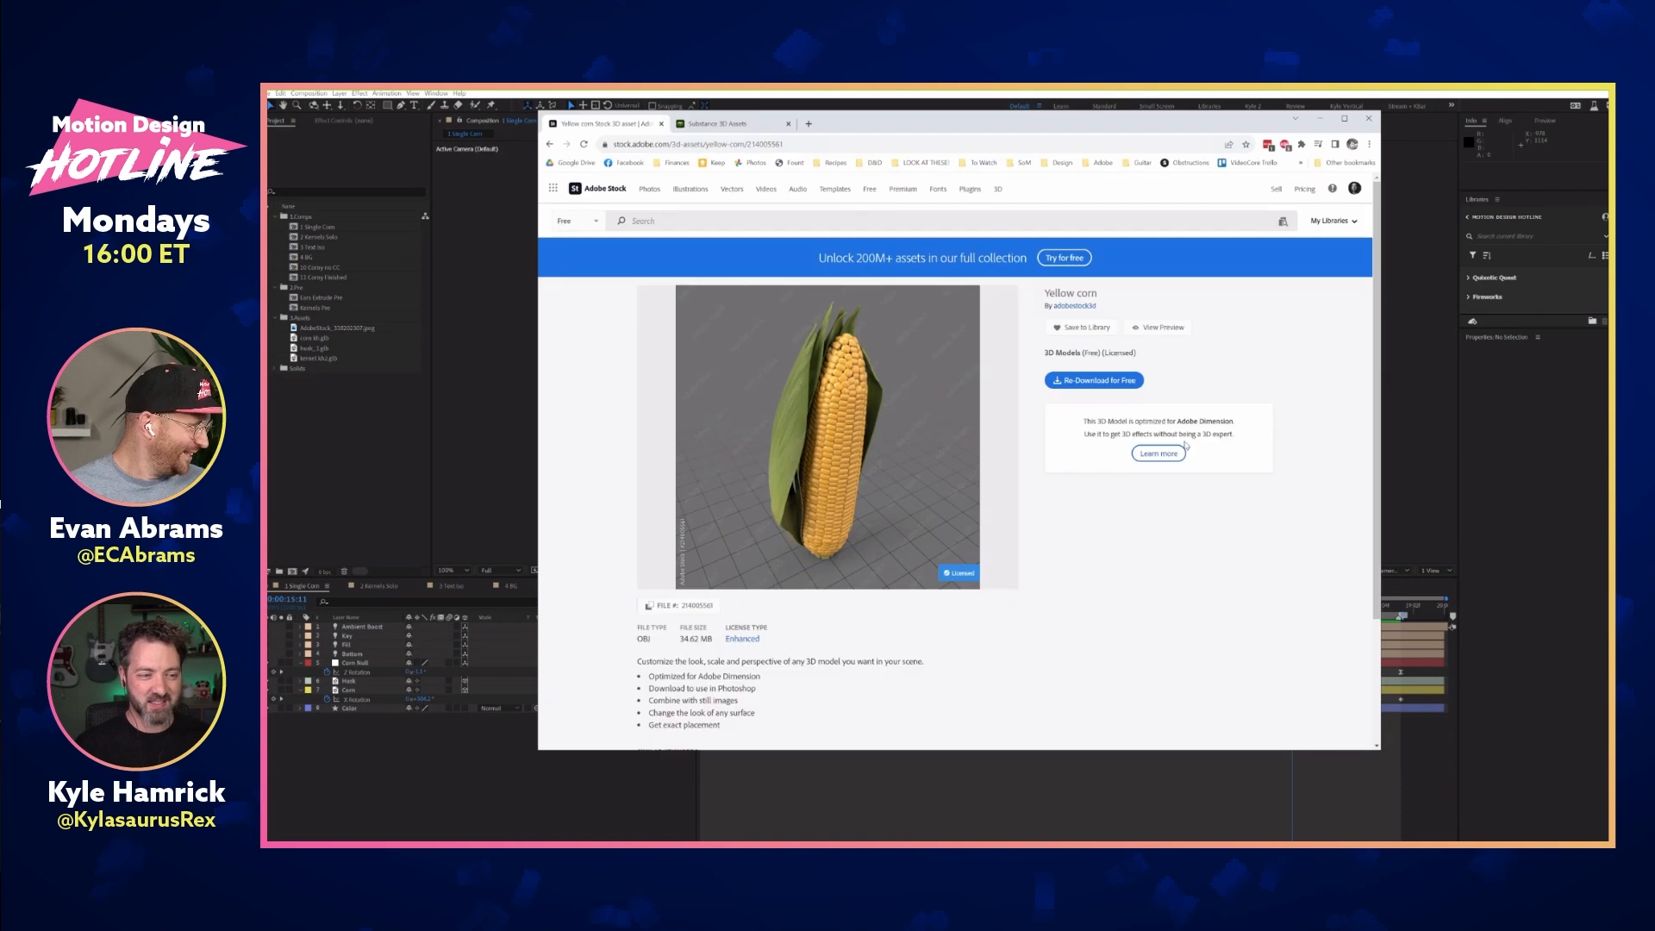
pyautogui.moveTo(1142, 127); pyautogui.dragTo(1161, 136)
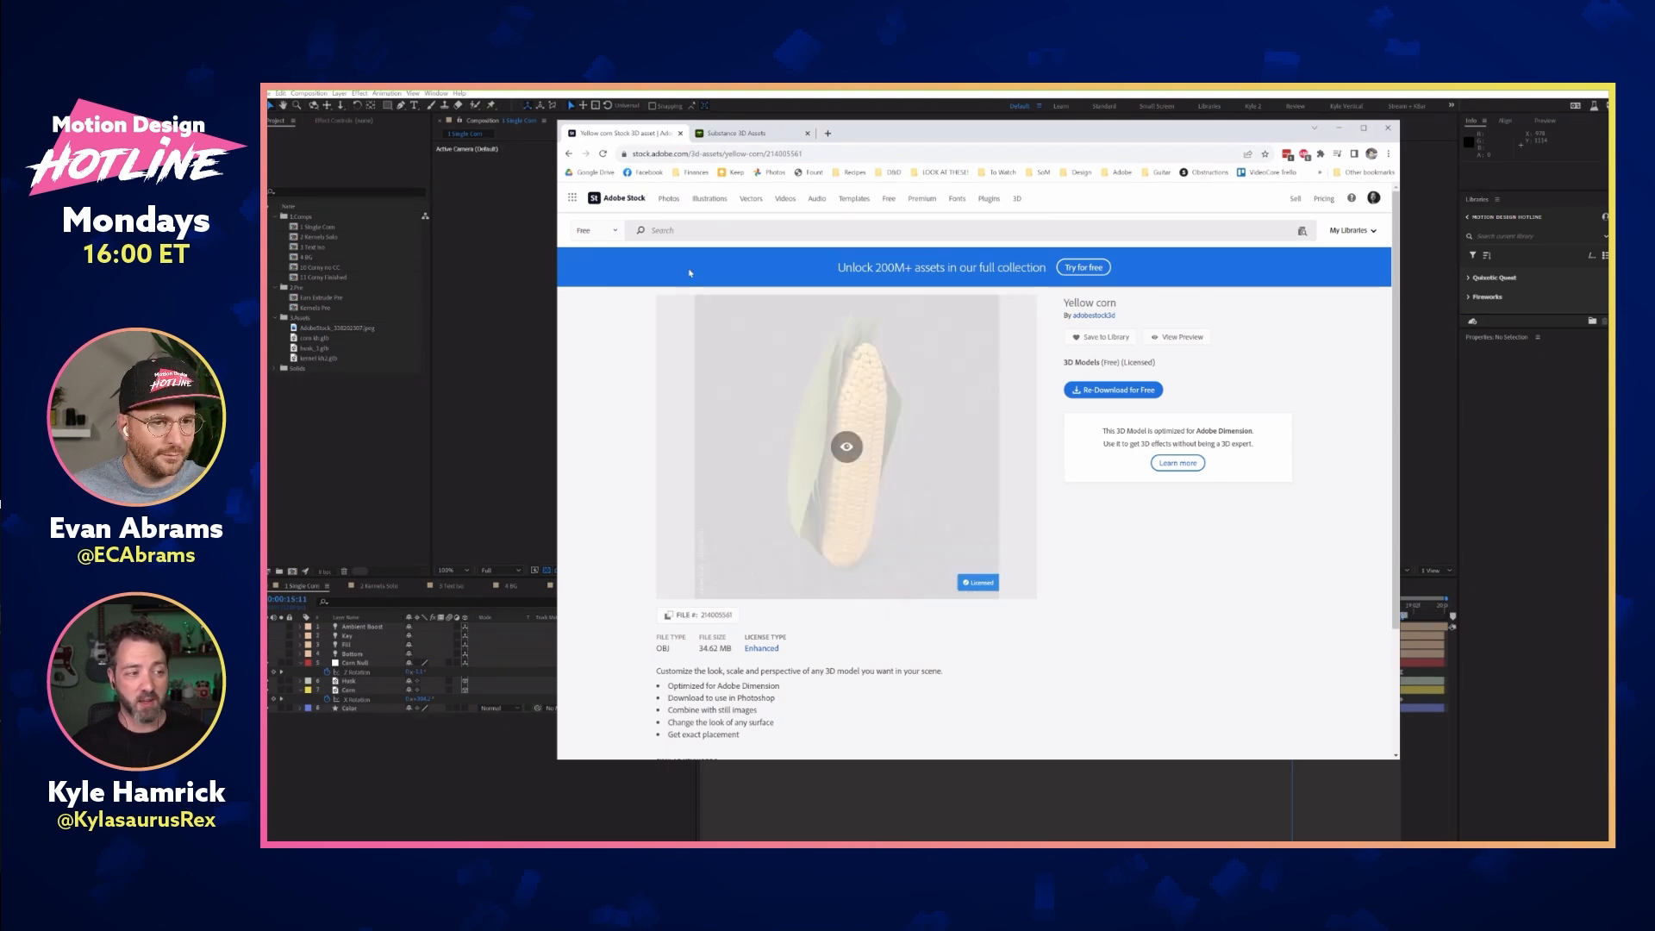
pyautogui.click(612, 233)
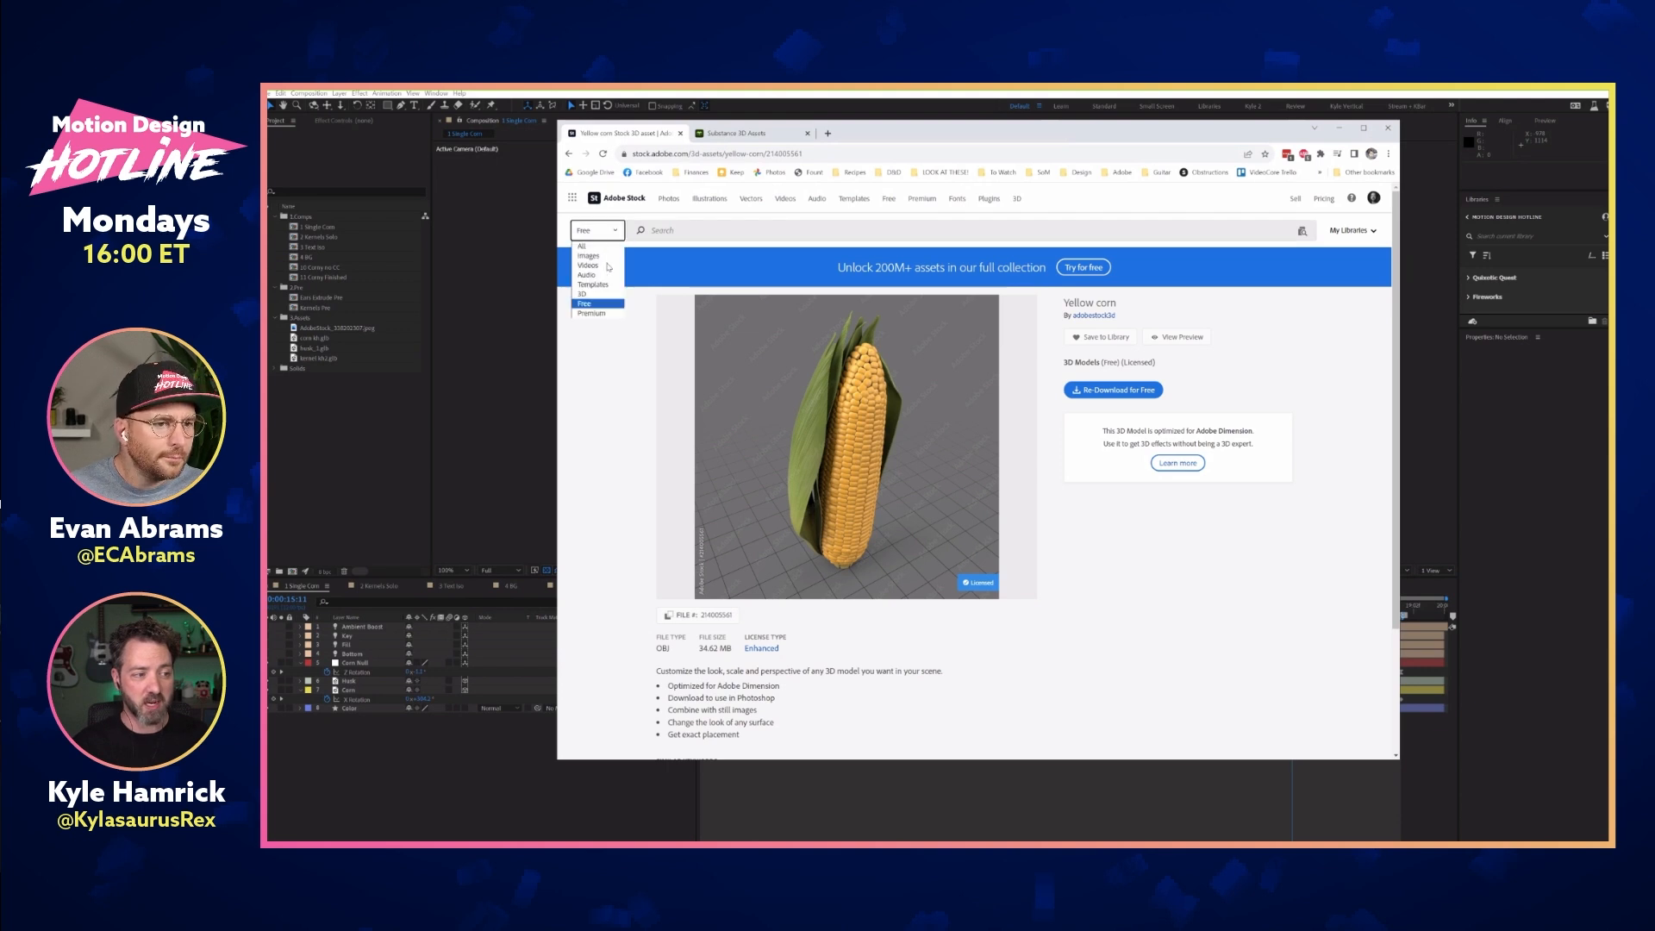
pyautogui.click(607, 307)
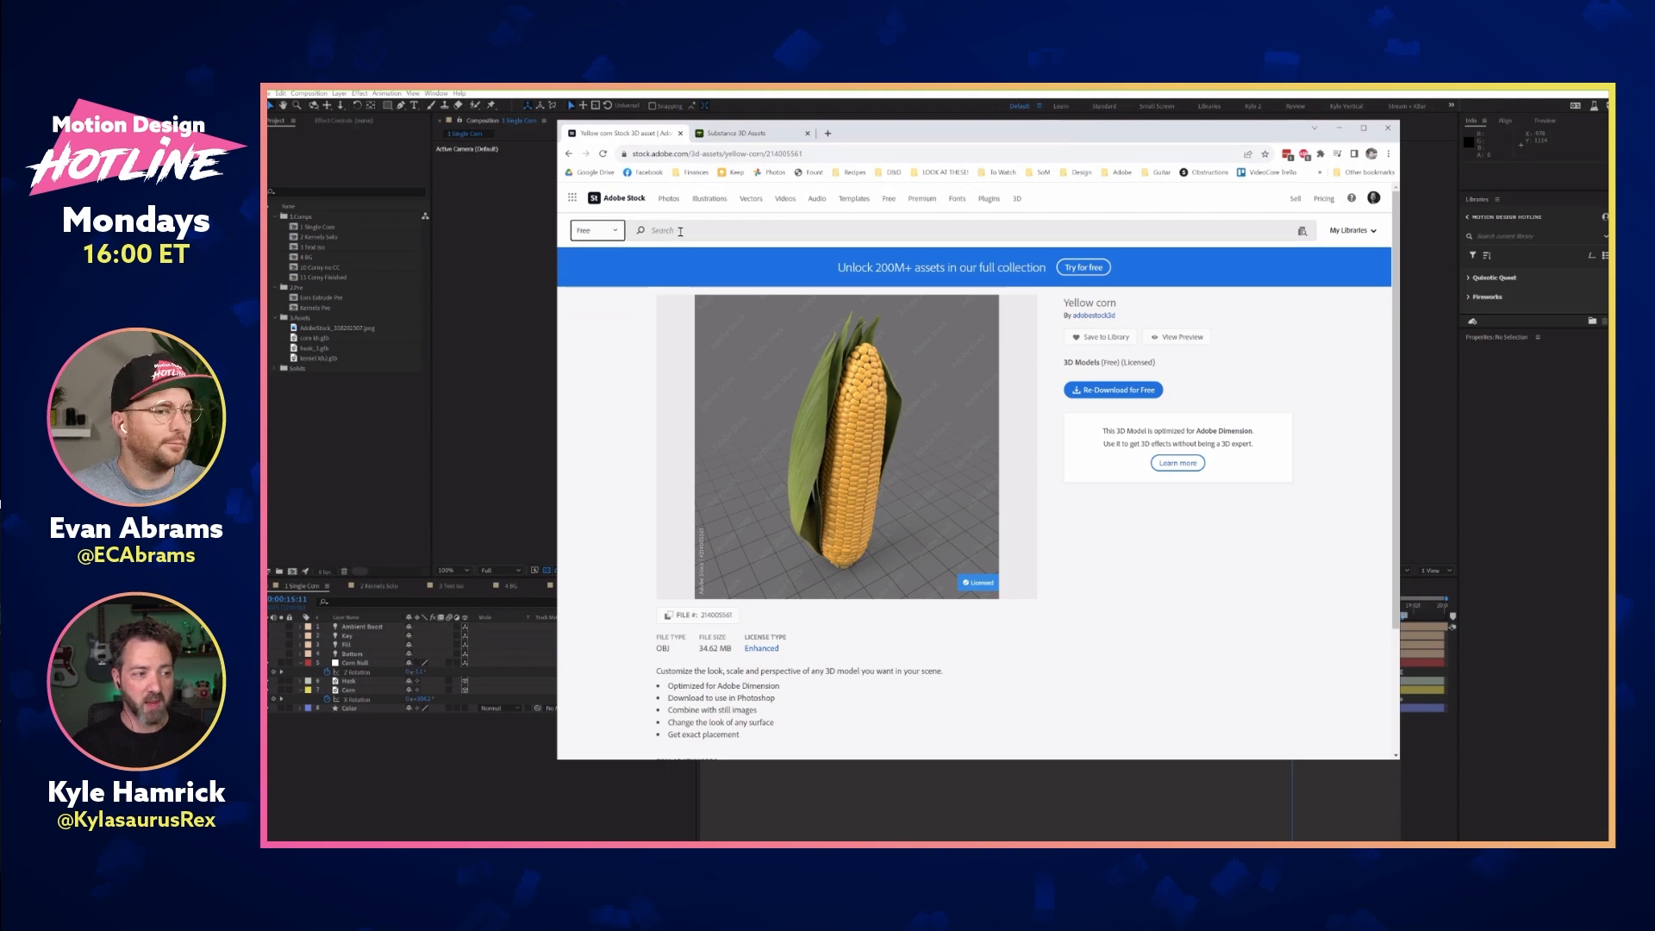
pyautogui.click(681, 231)
pyautogui.write('corn')
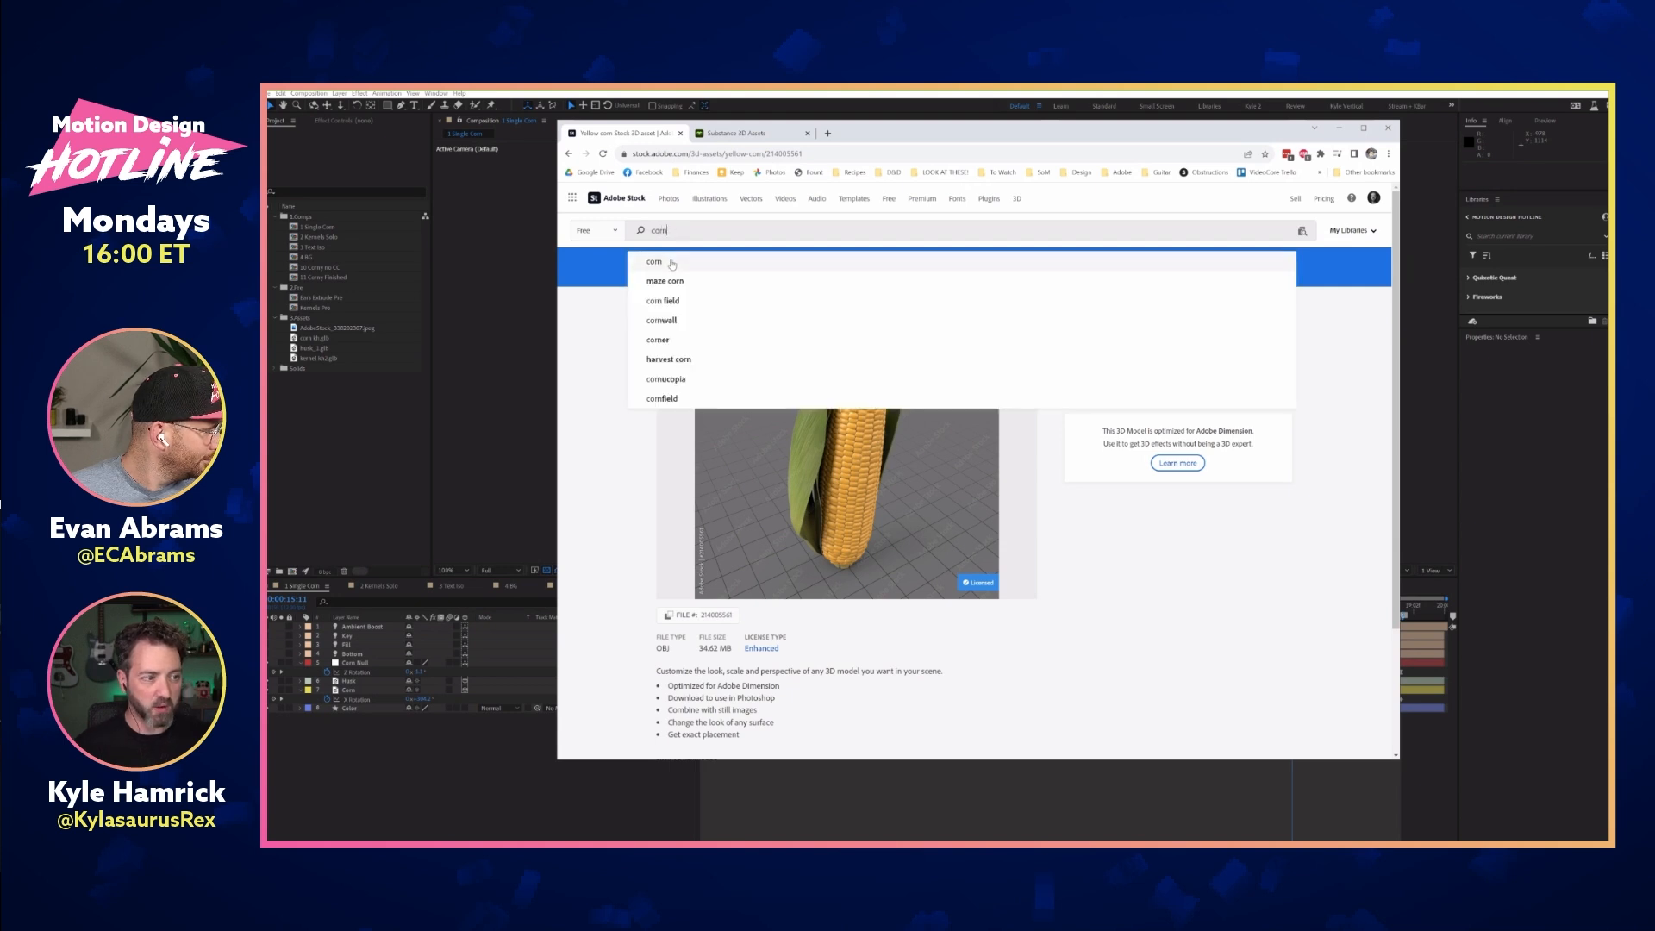
pyautogui.click(670, 262)
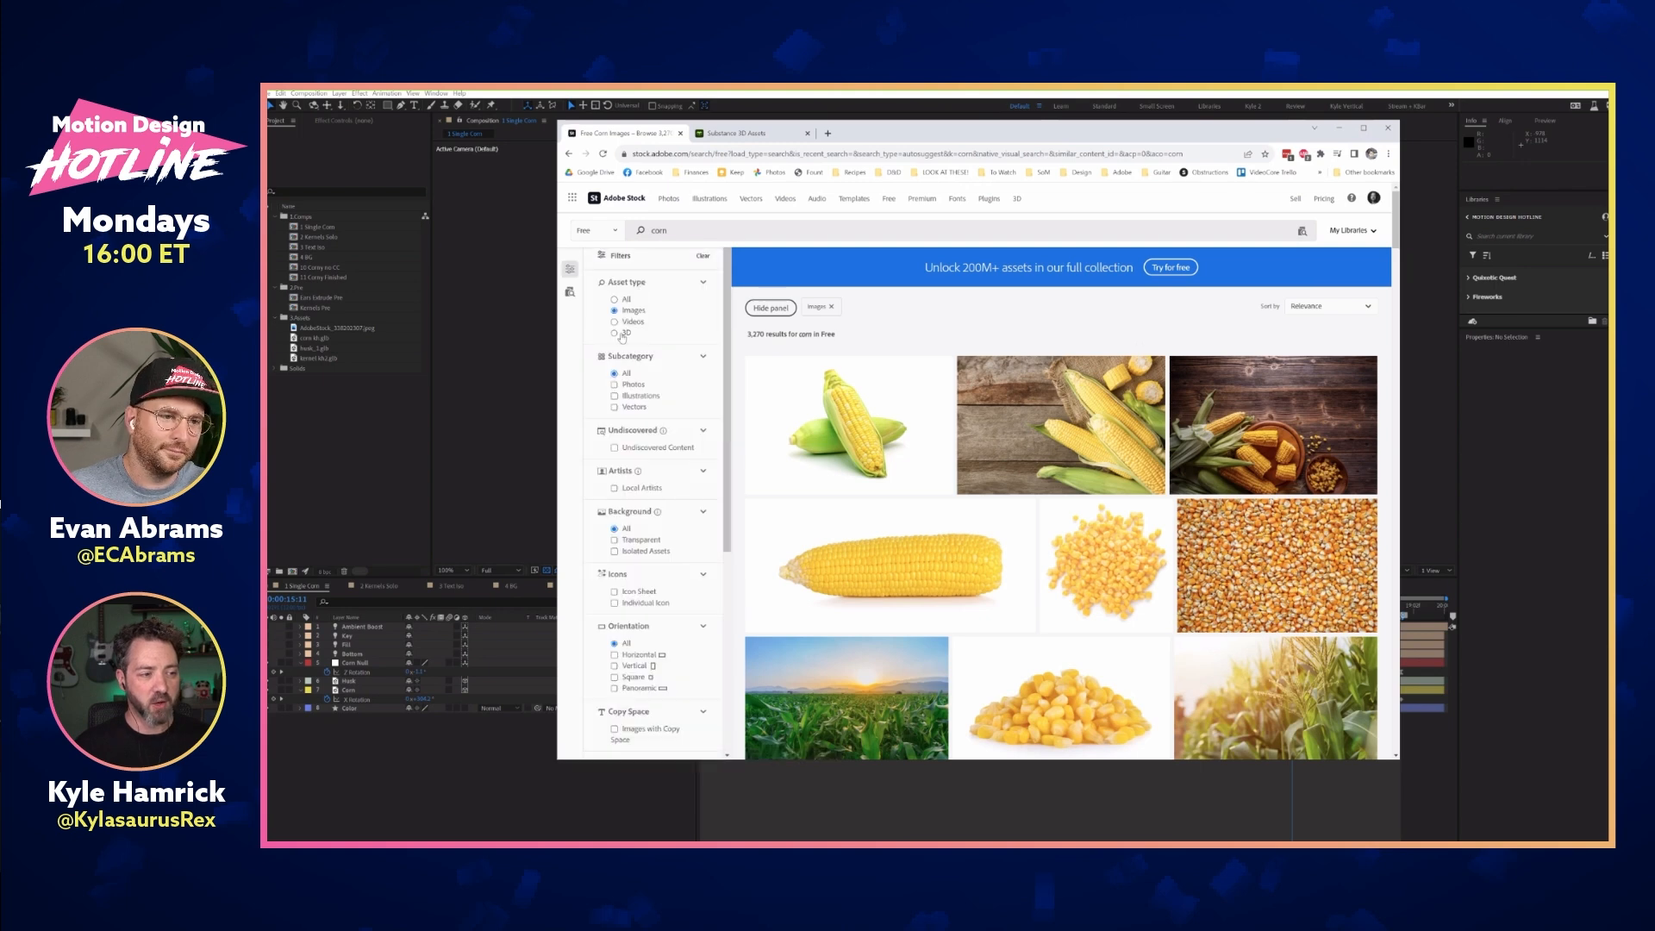
pyautogui.click(614, 333)
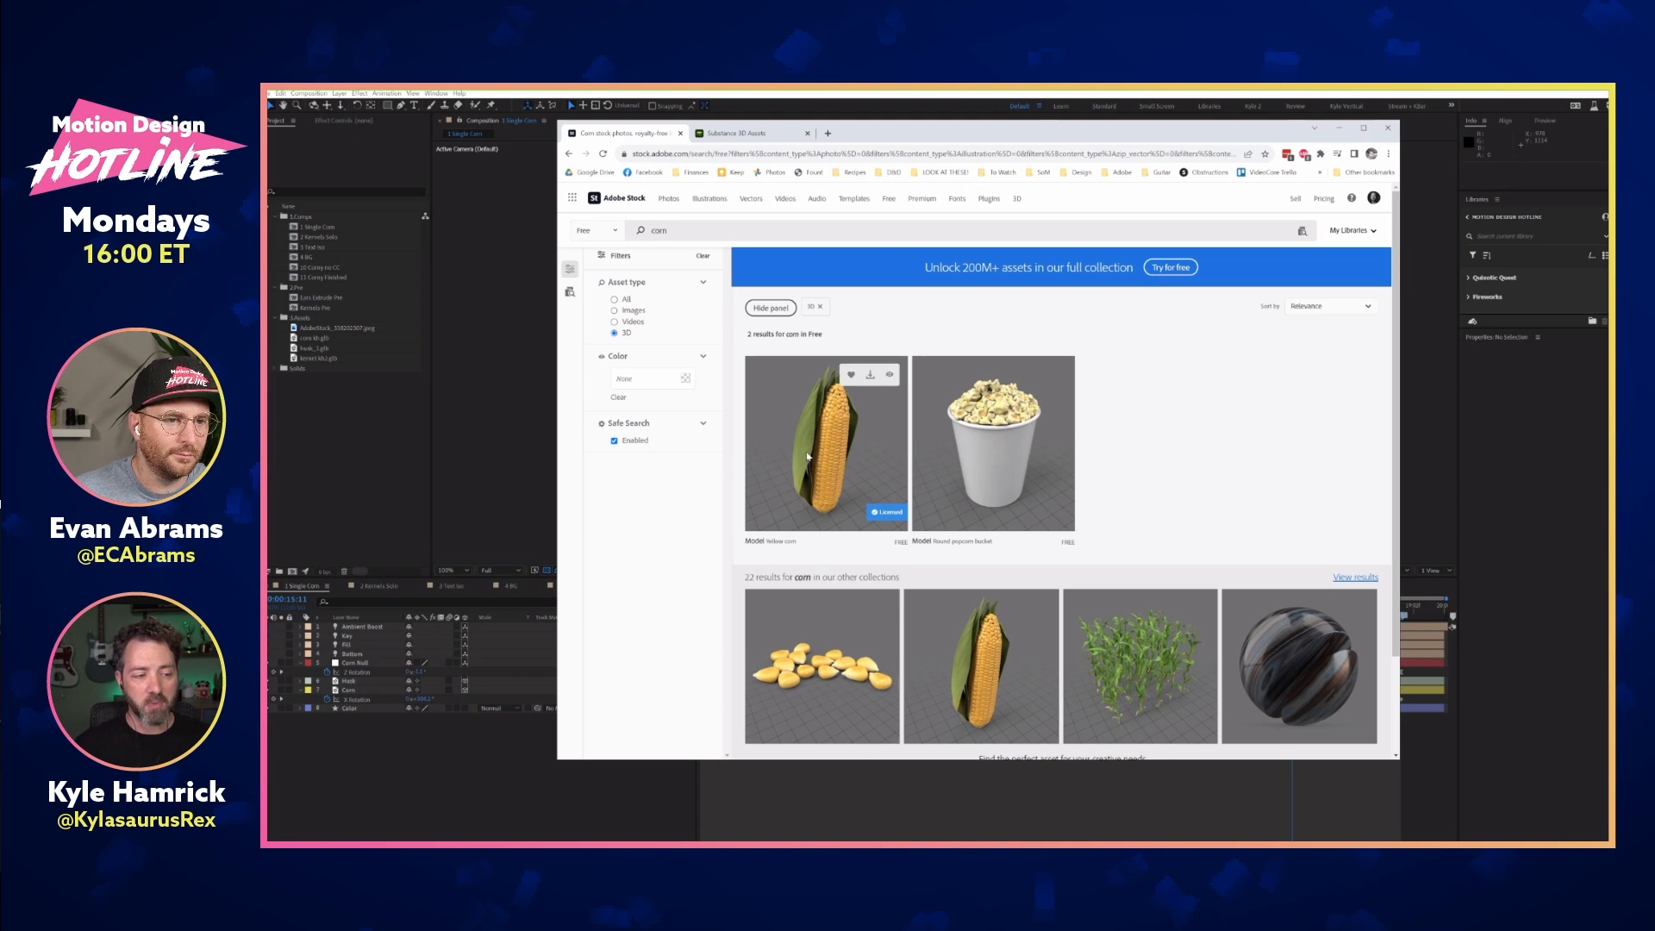
# Open the Yellow corn model from the search results and examine its preview and file details
pyautogui.scroll(-2, 807, 457)
pyautogui.click(821, 363)
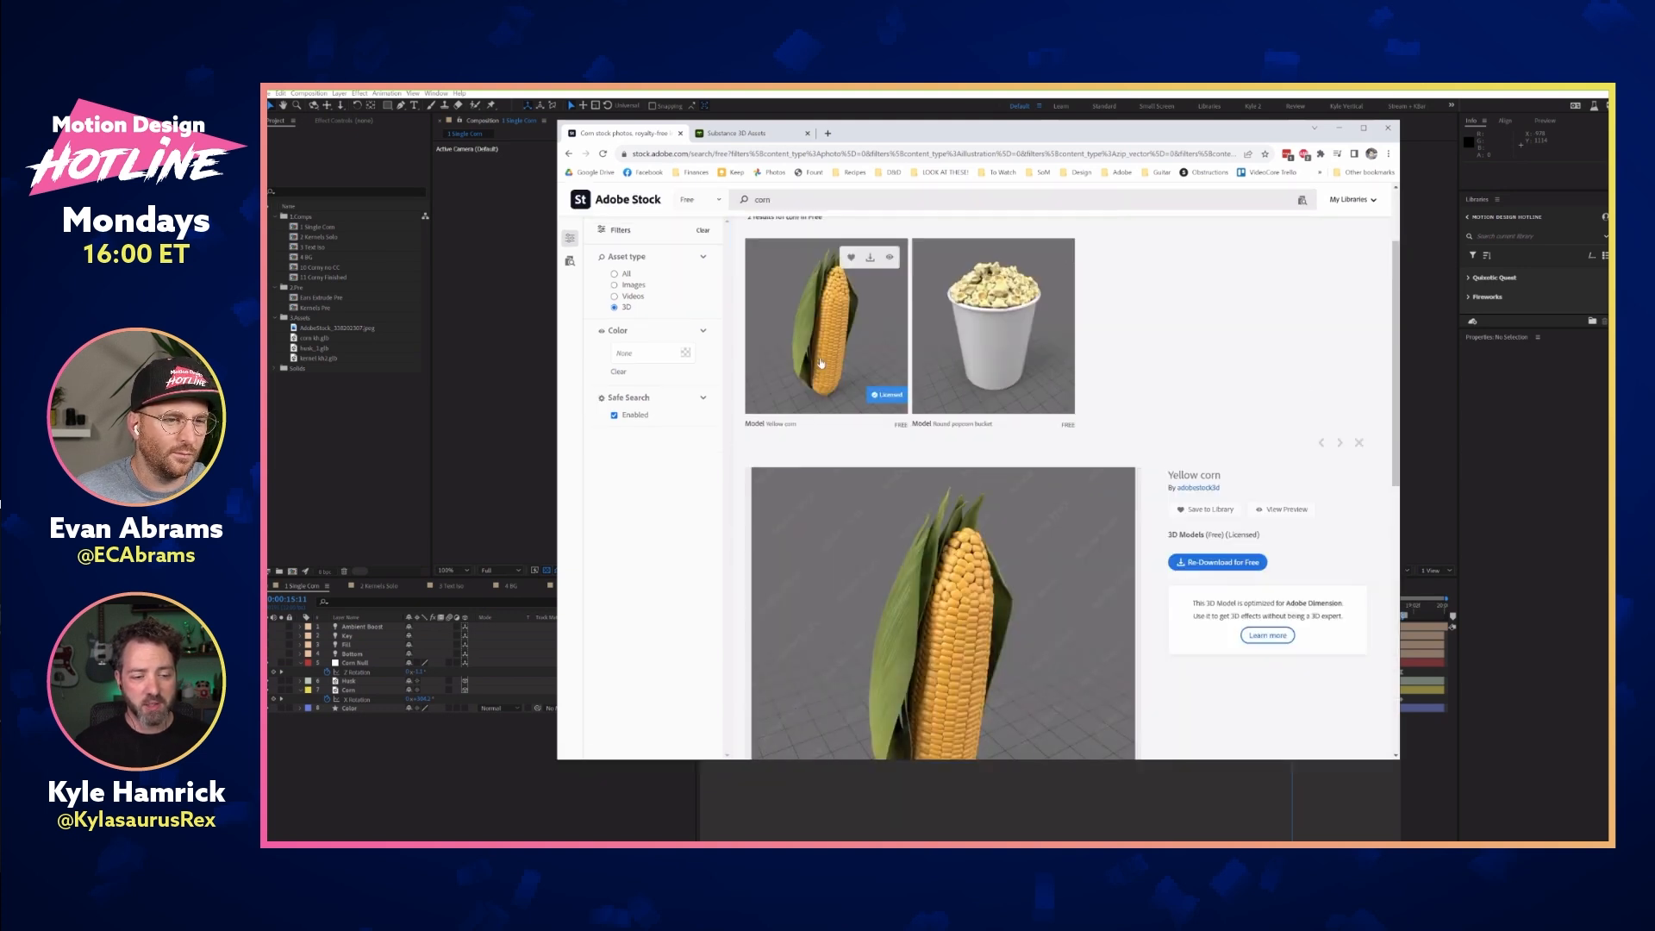
pyautogui.scroll(-2, 1344, 380)
pyautogui.moveTo(1397, 377); pyautogui.dragTo(1400, 427)
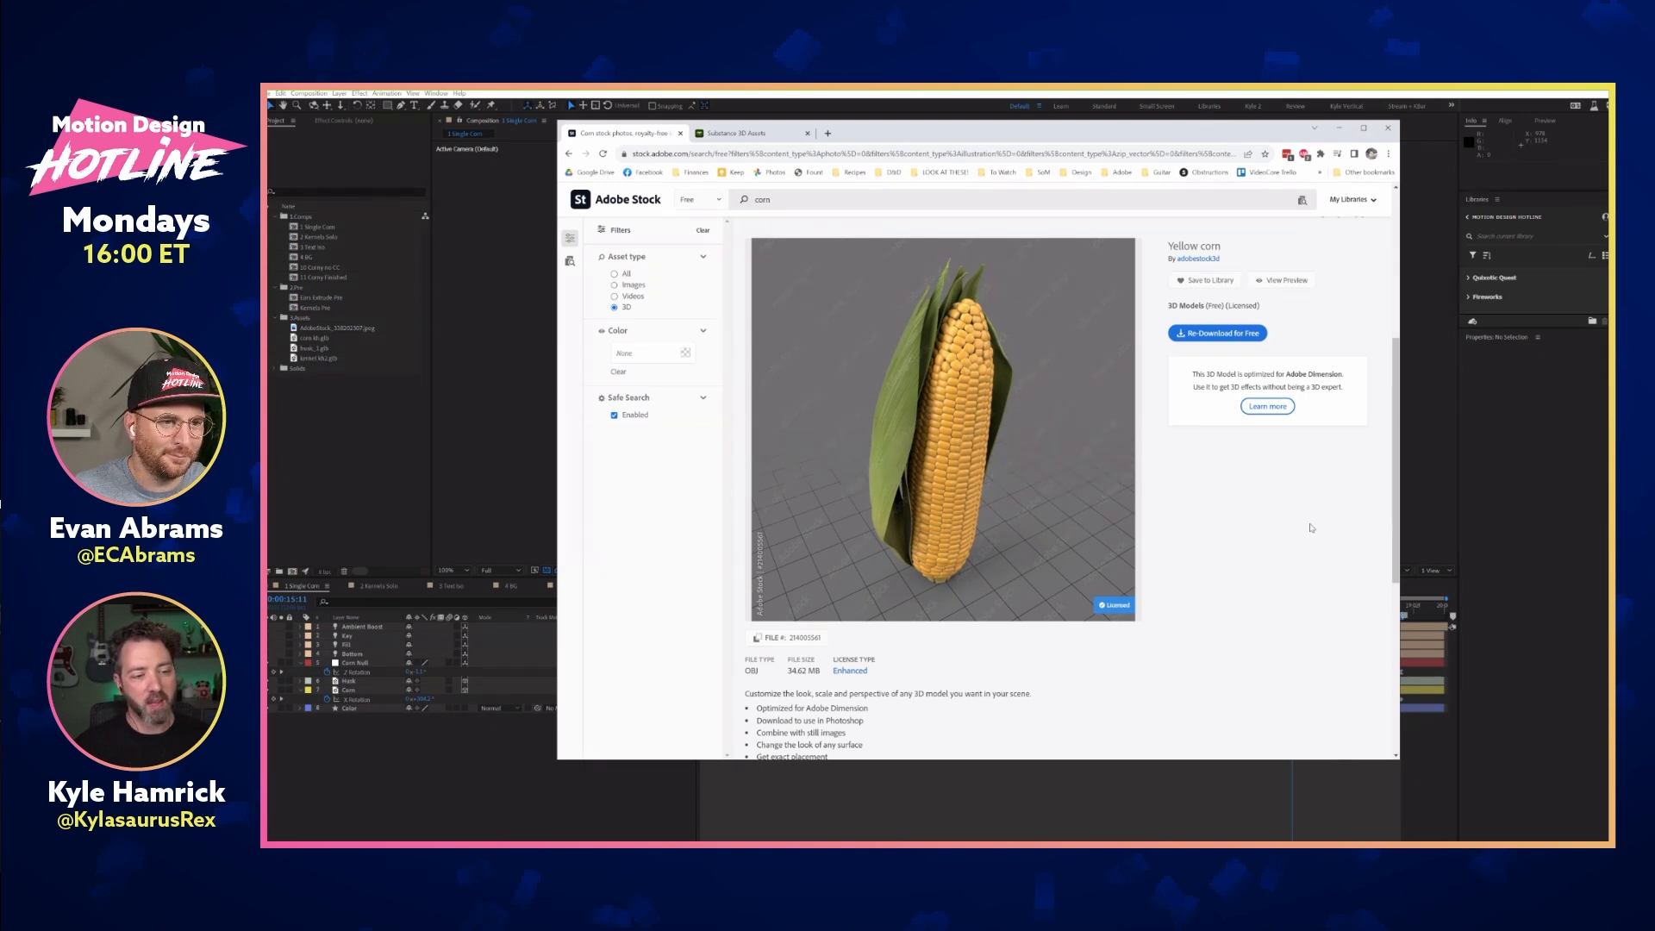
# Switch to Substance 3D Stager, expand the corn model's group, and hide the root_mesh stalk
pyautogui.hotkey('alt', 'Tab')
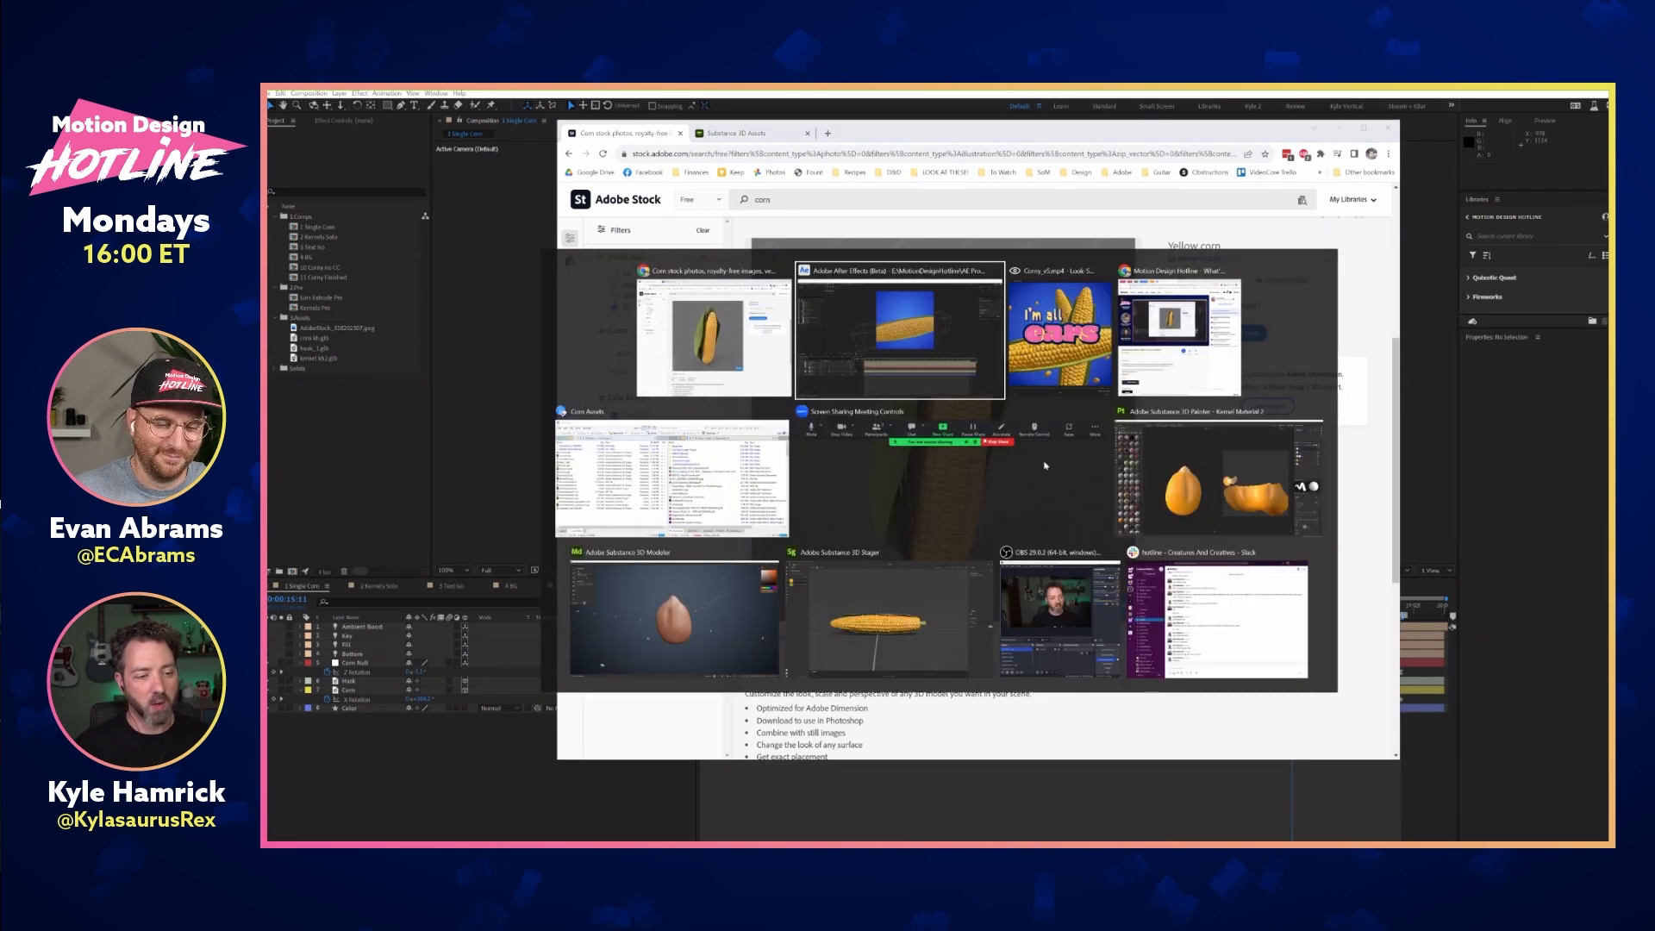
pyautogui.click(879, 642)
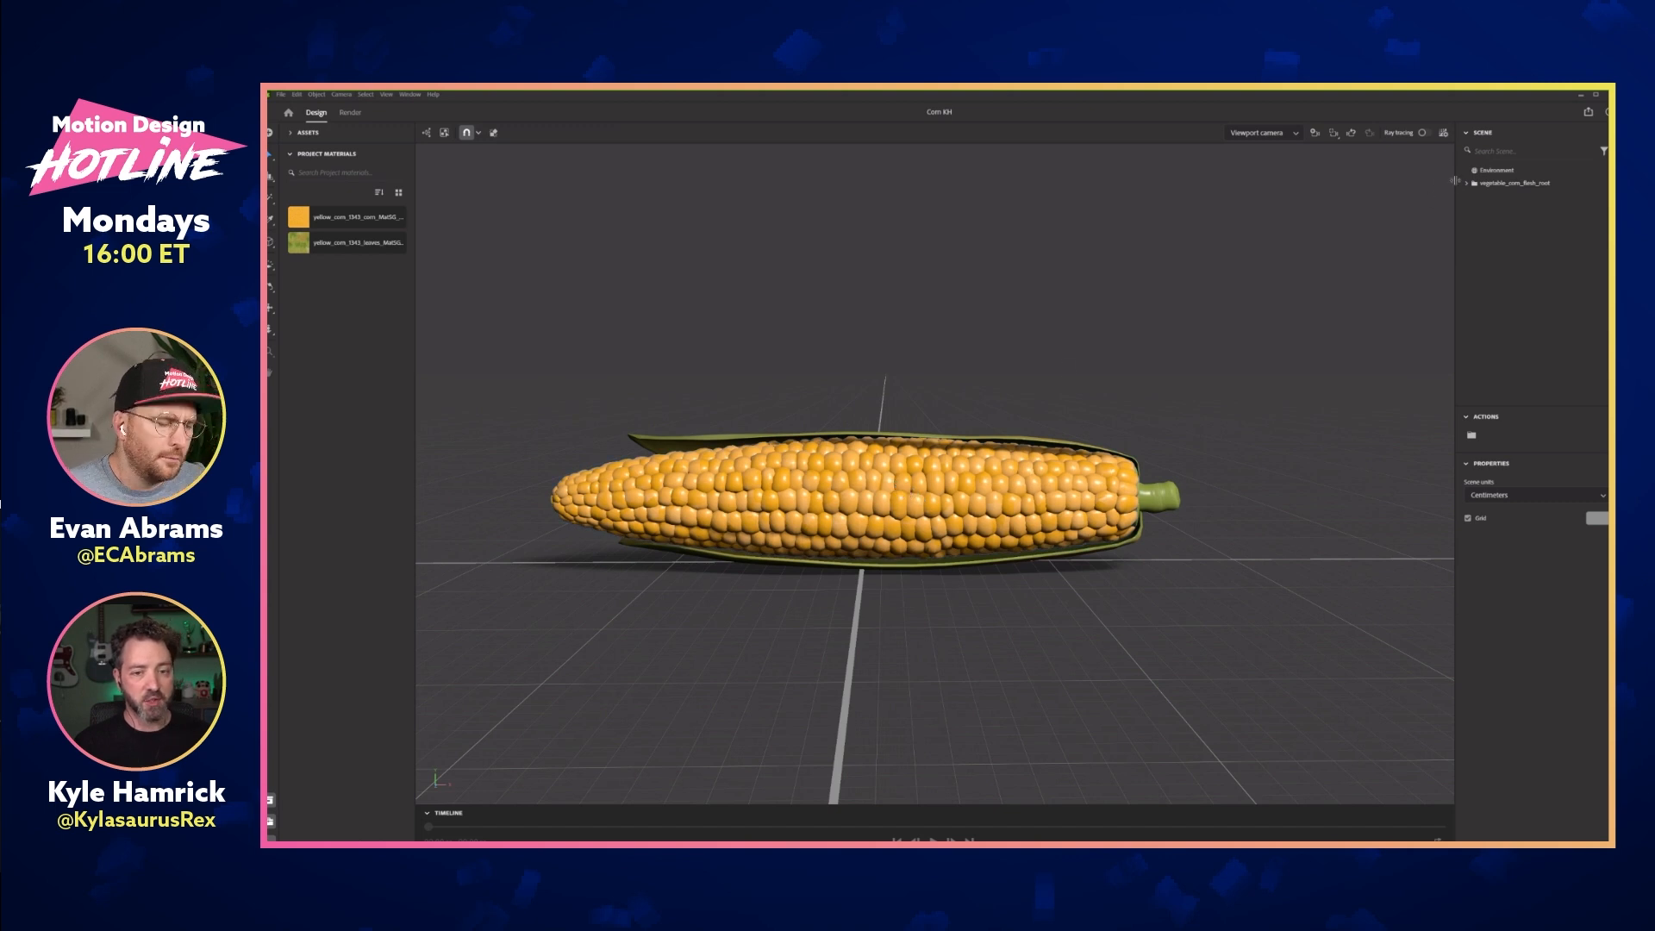
pyautogui.click(1467, 185)
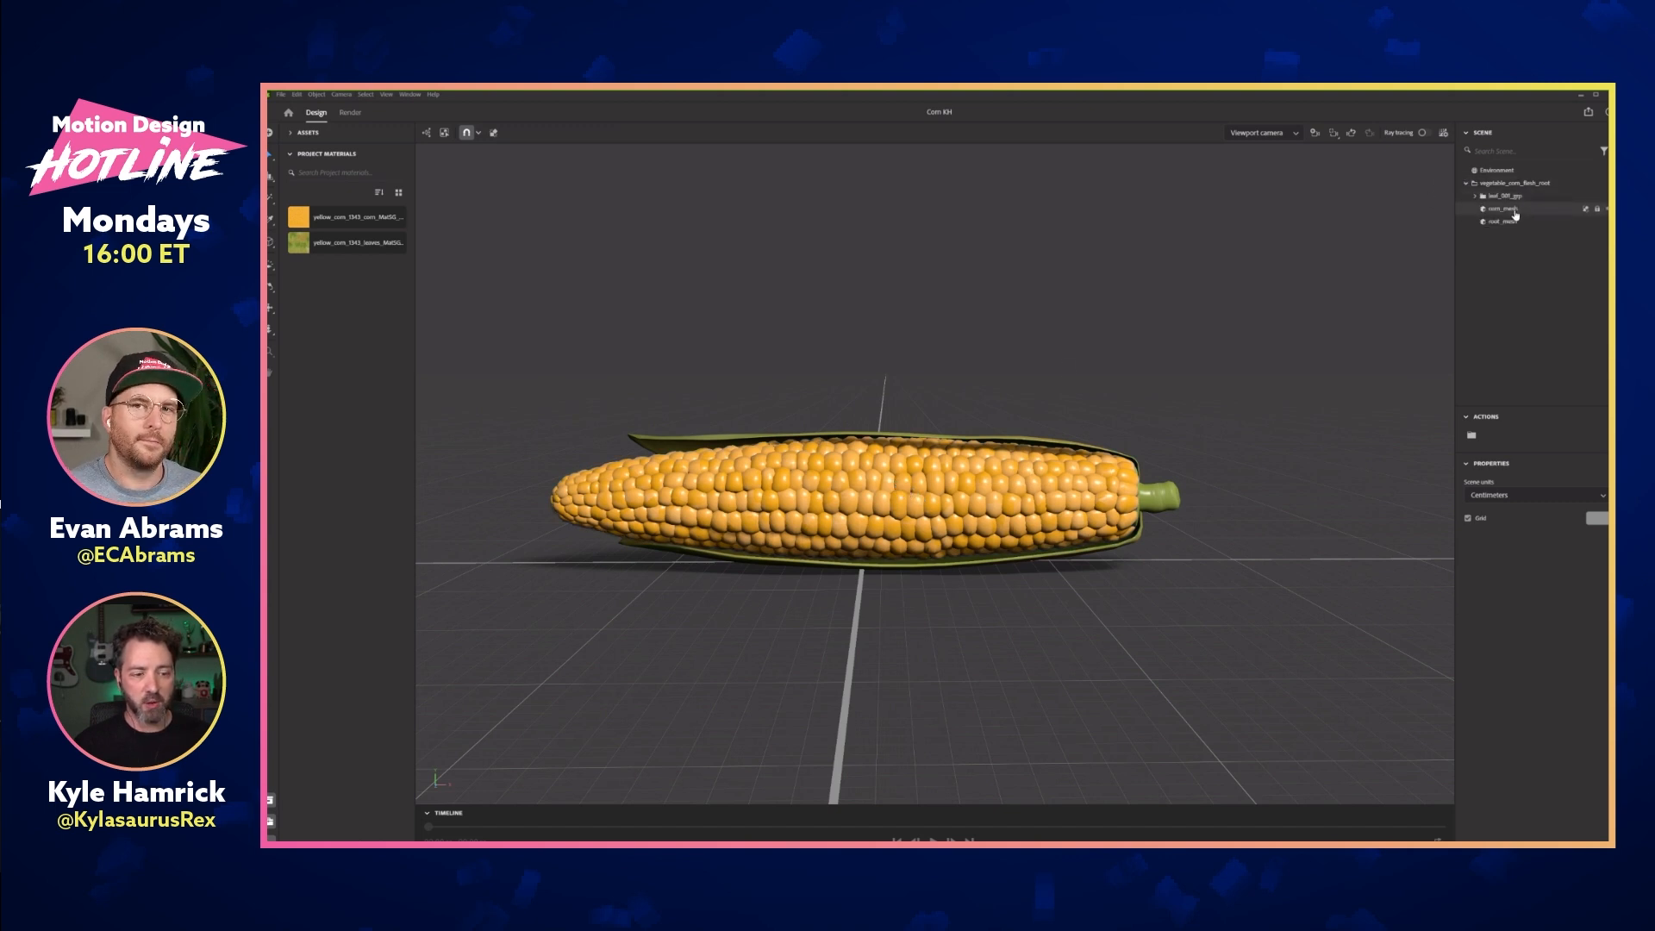
pyautogui.click(1504, 209)
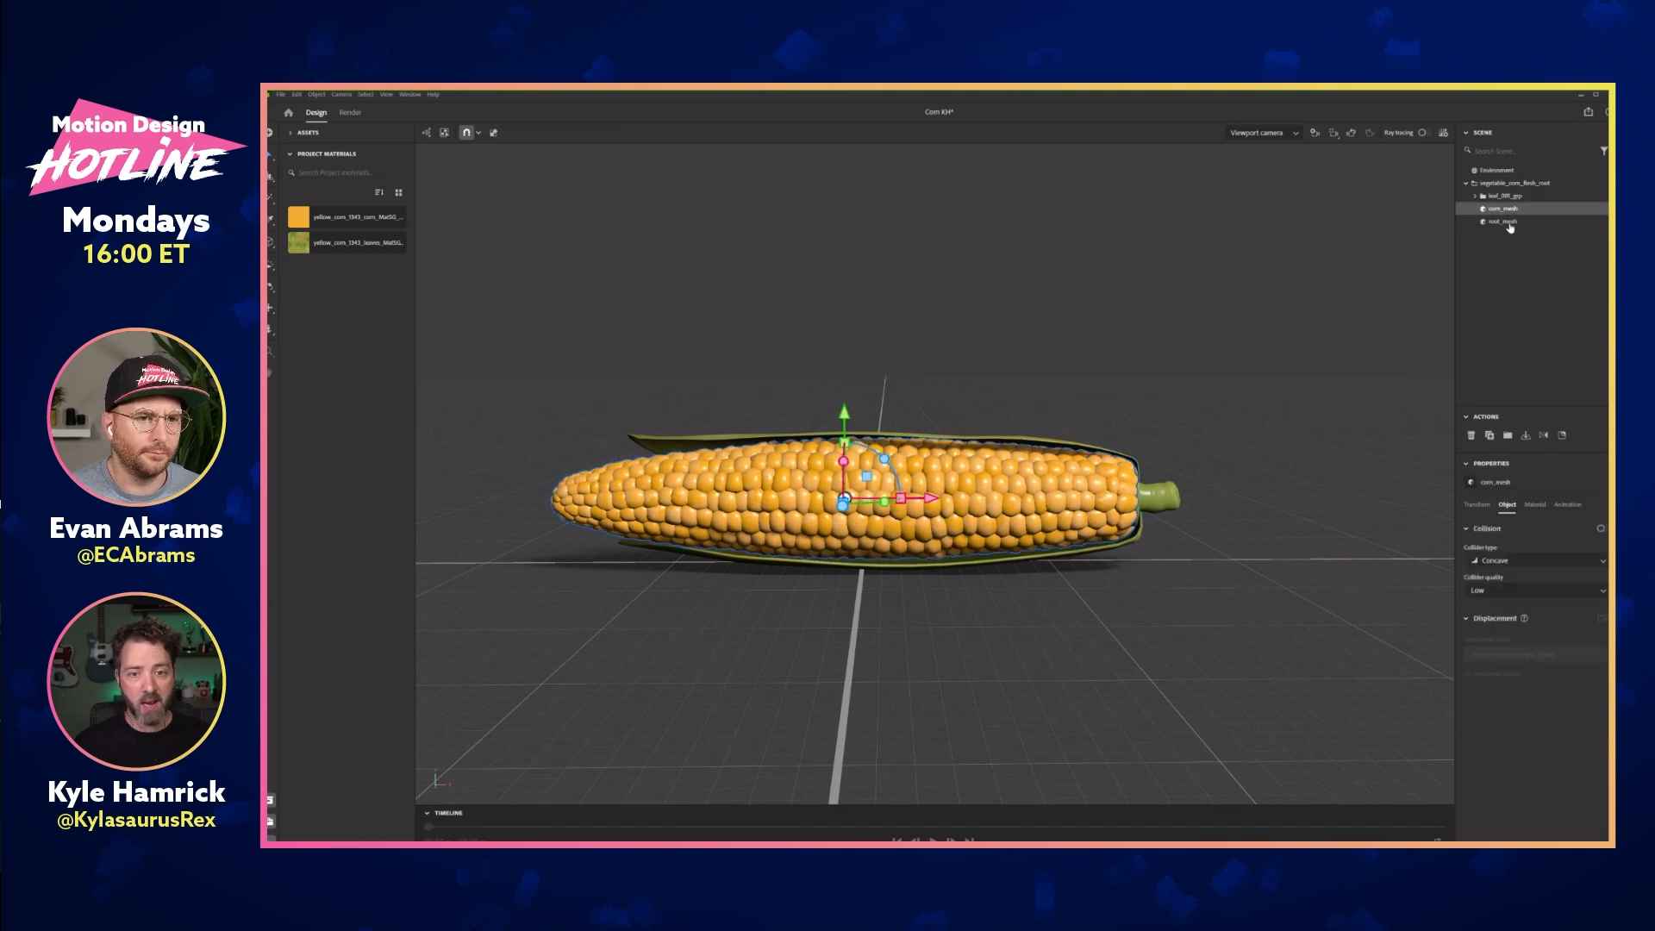
pyautogui.click(1605, 223)
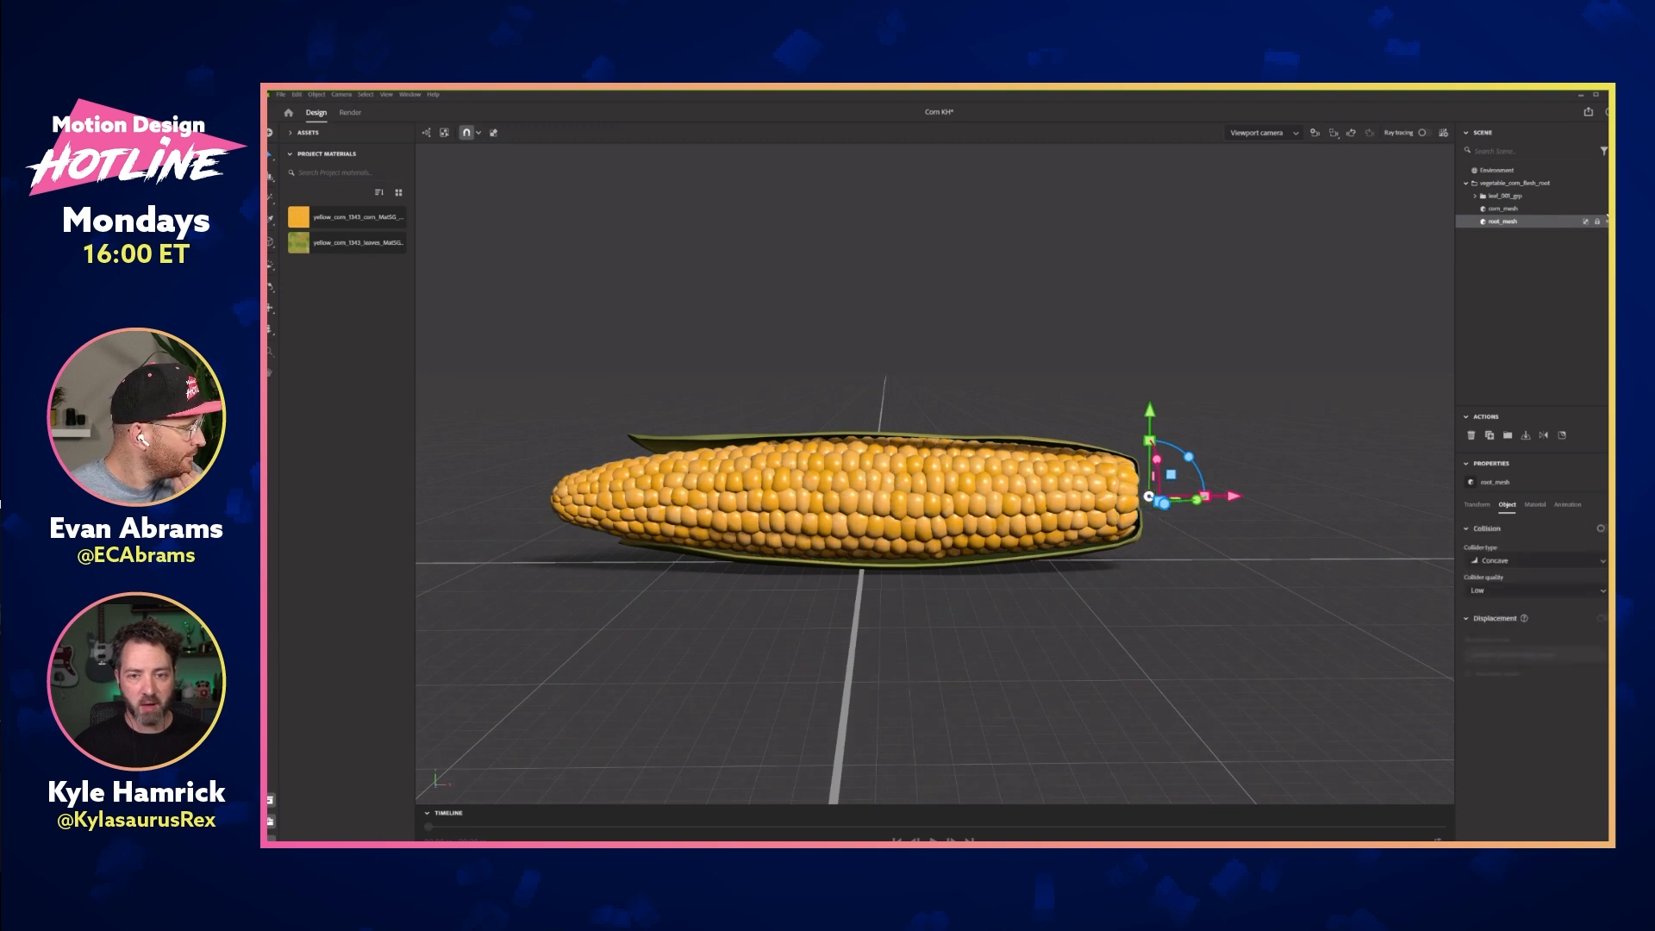
pyautogui.click(1606, 209)
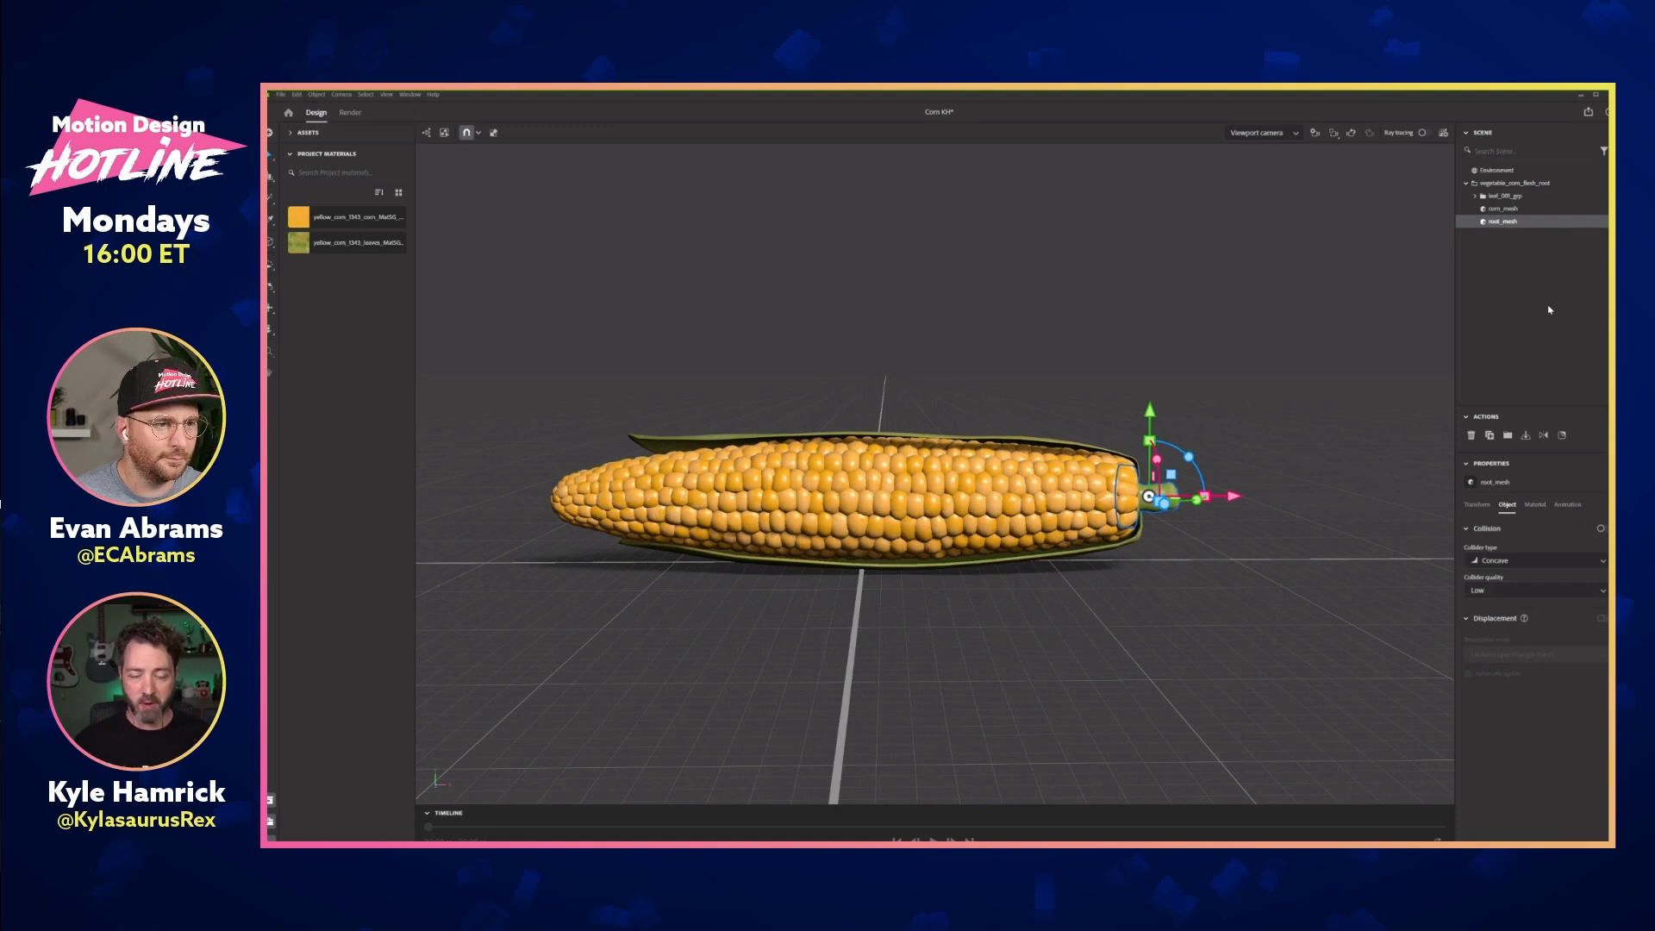
# Switch to After Effects, solo the husk and corn layers, and scrub the timeline with the Corn layer selected to examine its rotation
pyautogui.hotkey('alt', 'Tab')
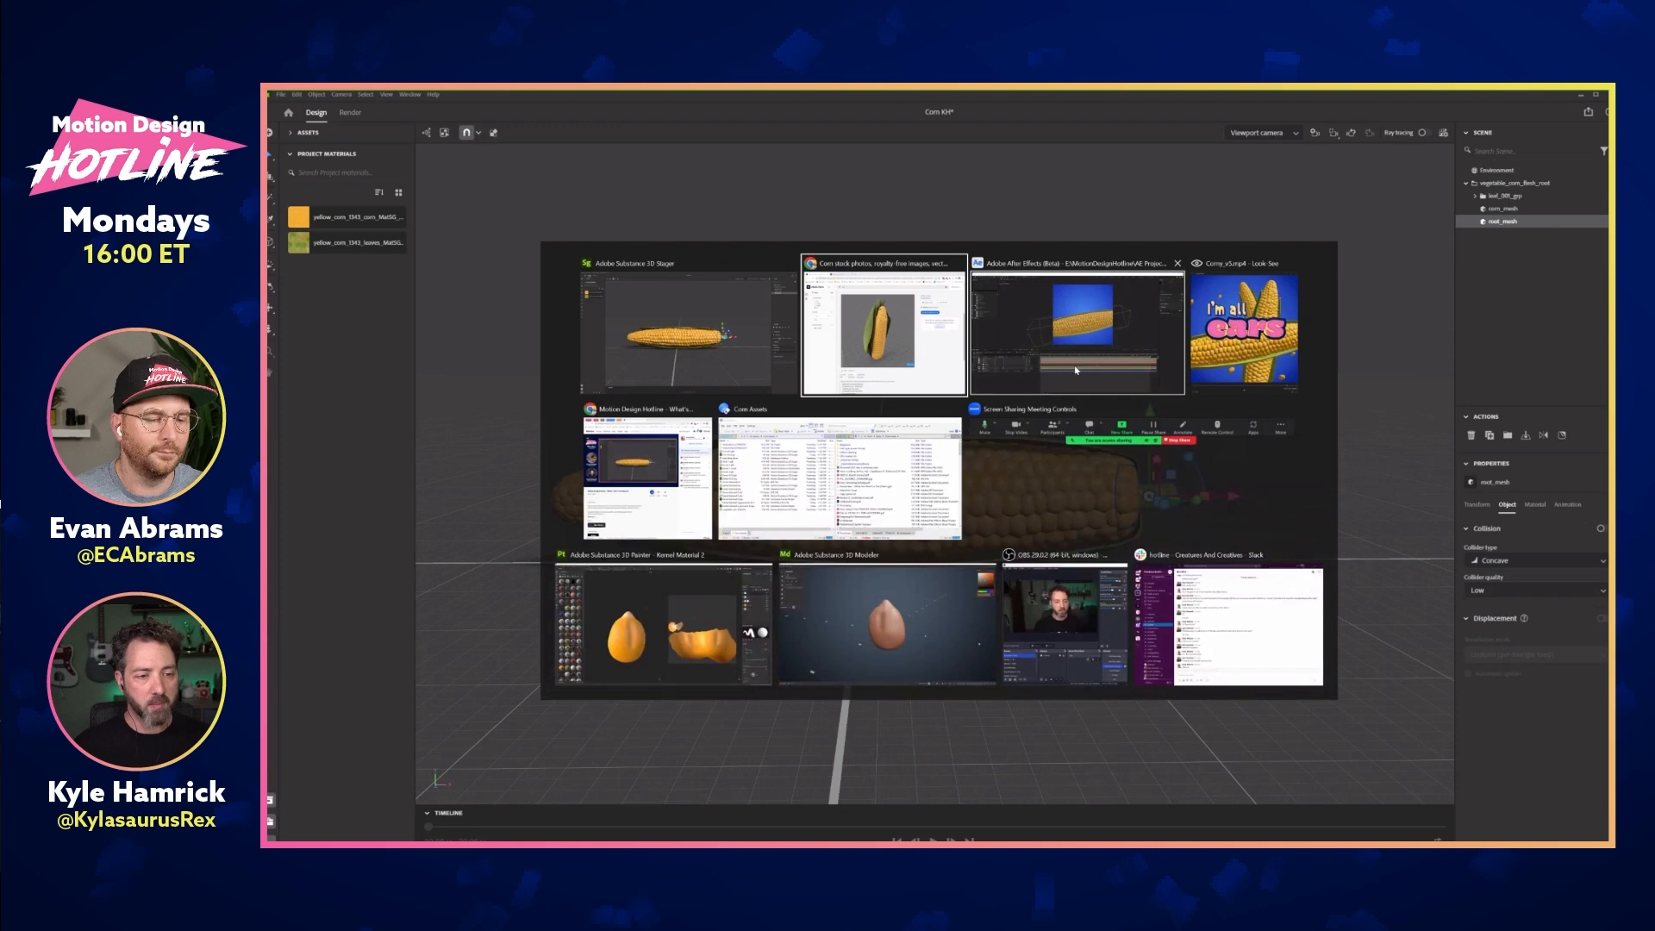
pyautogui.click(1076, 370)
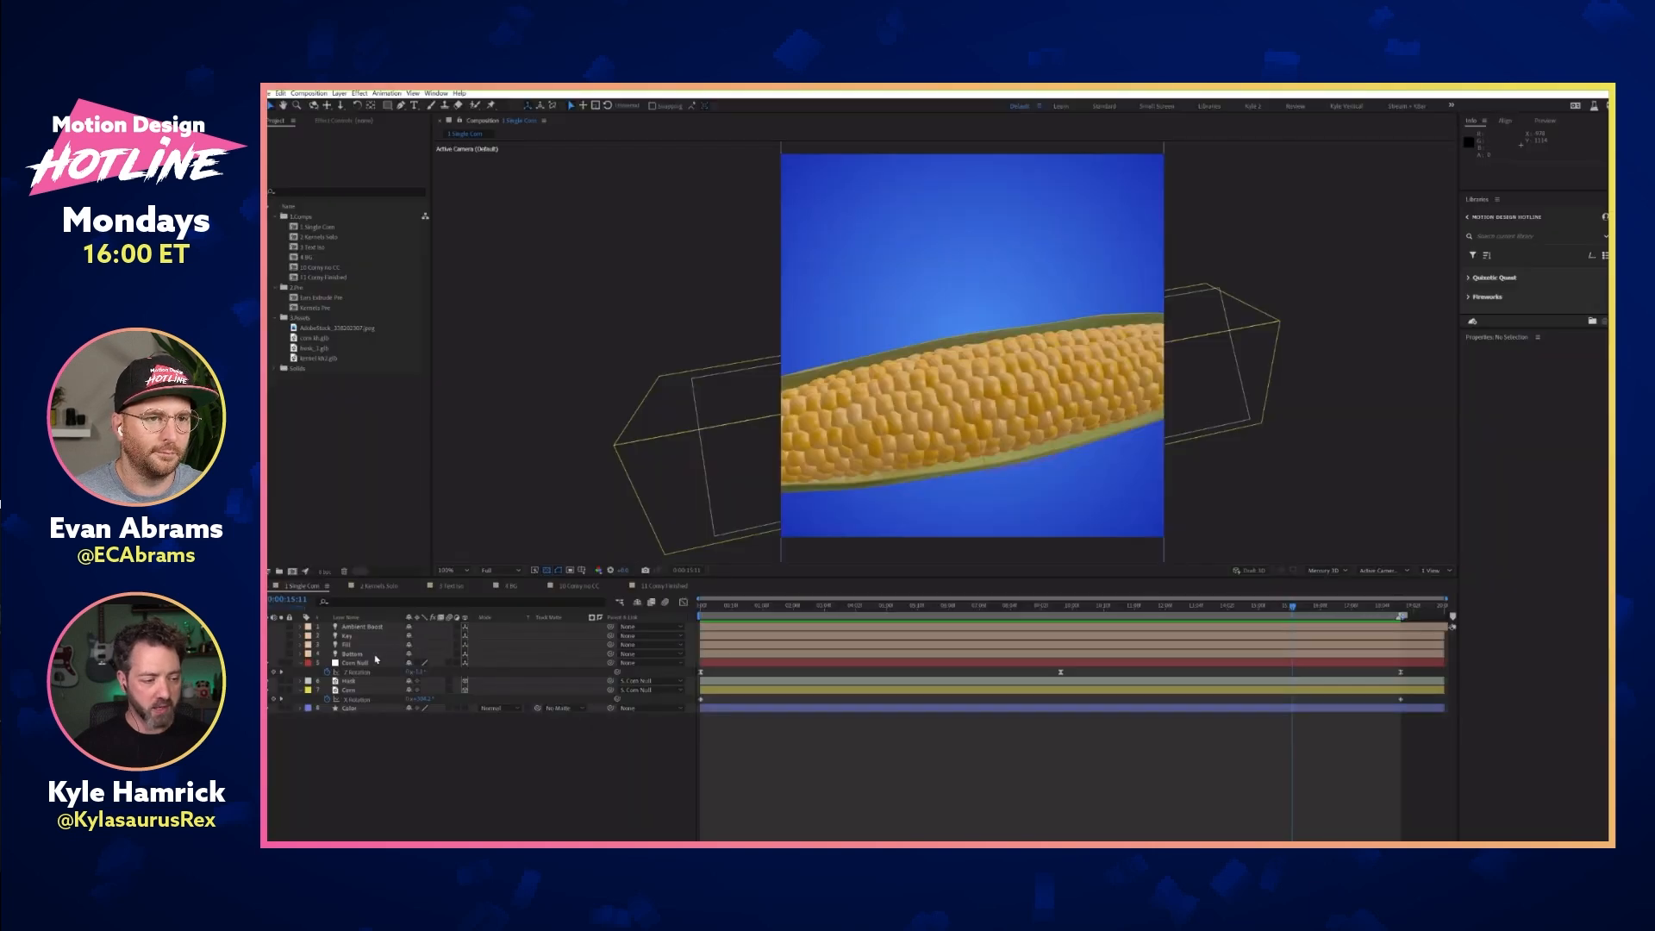
pyautogui.click(282, 682)
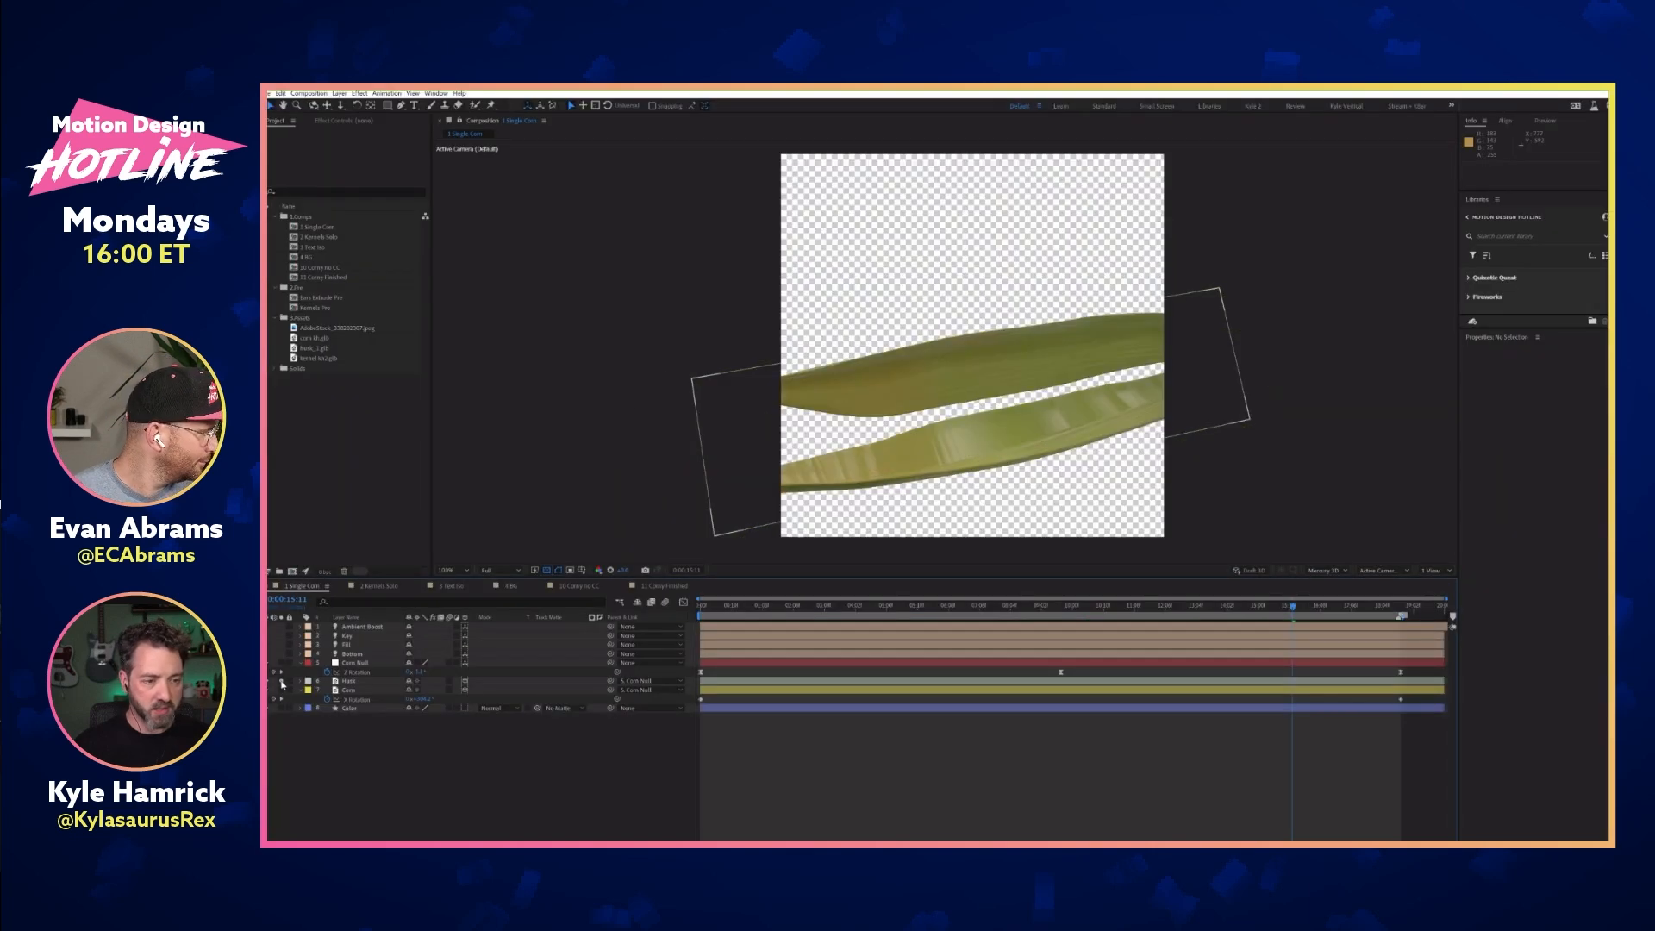
pyautogui.click(281, 689)
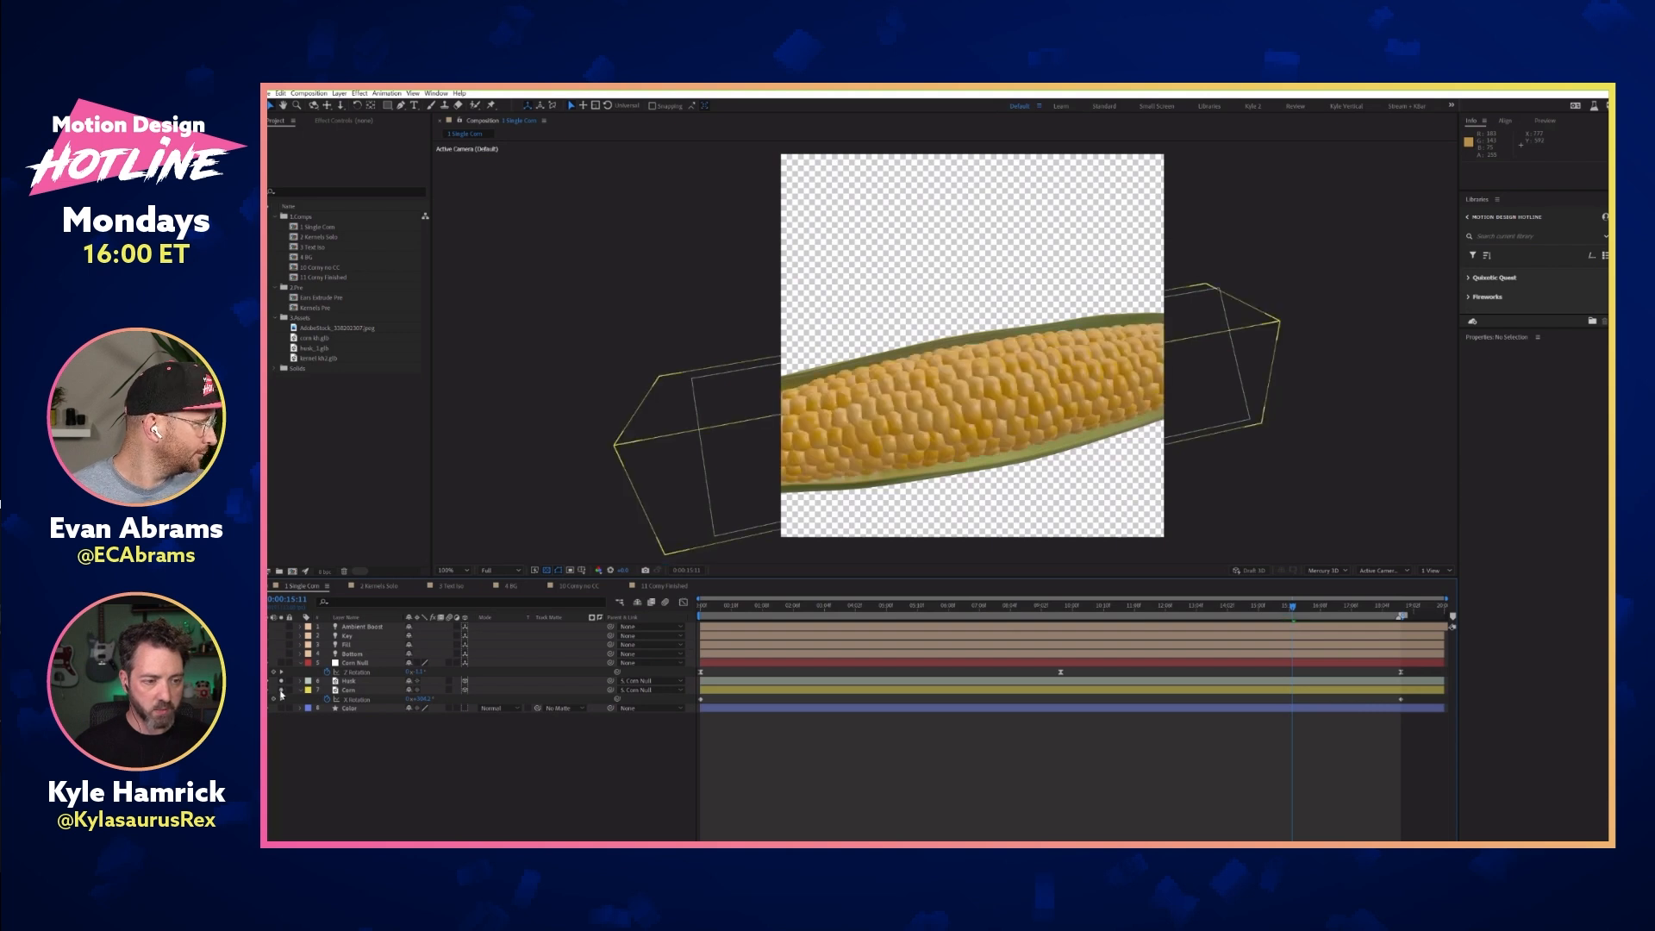
pyautogui.click(370, 690)
pyautogui.moveTo(706, 613); pyautogui.dragTo(1051, 611)
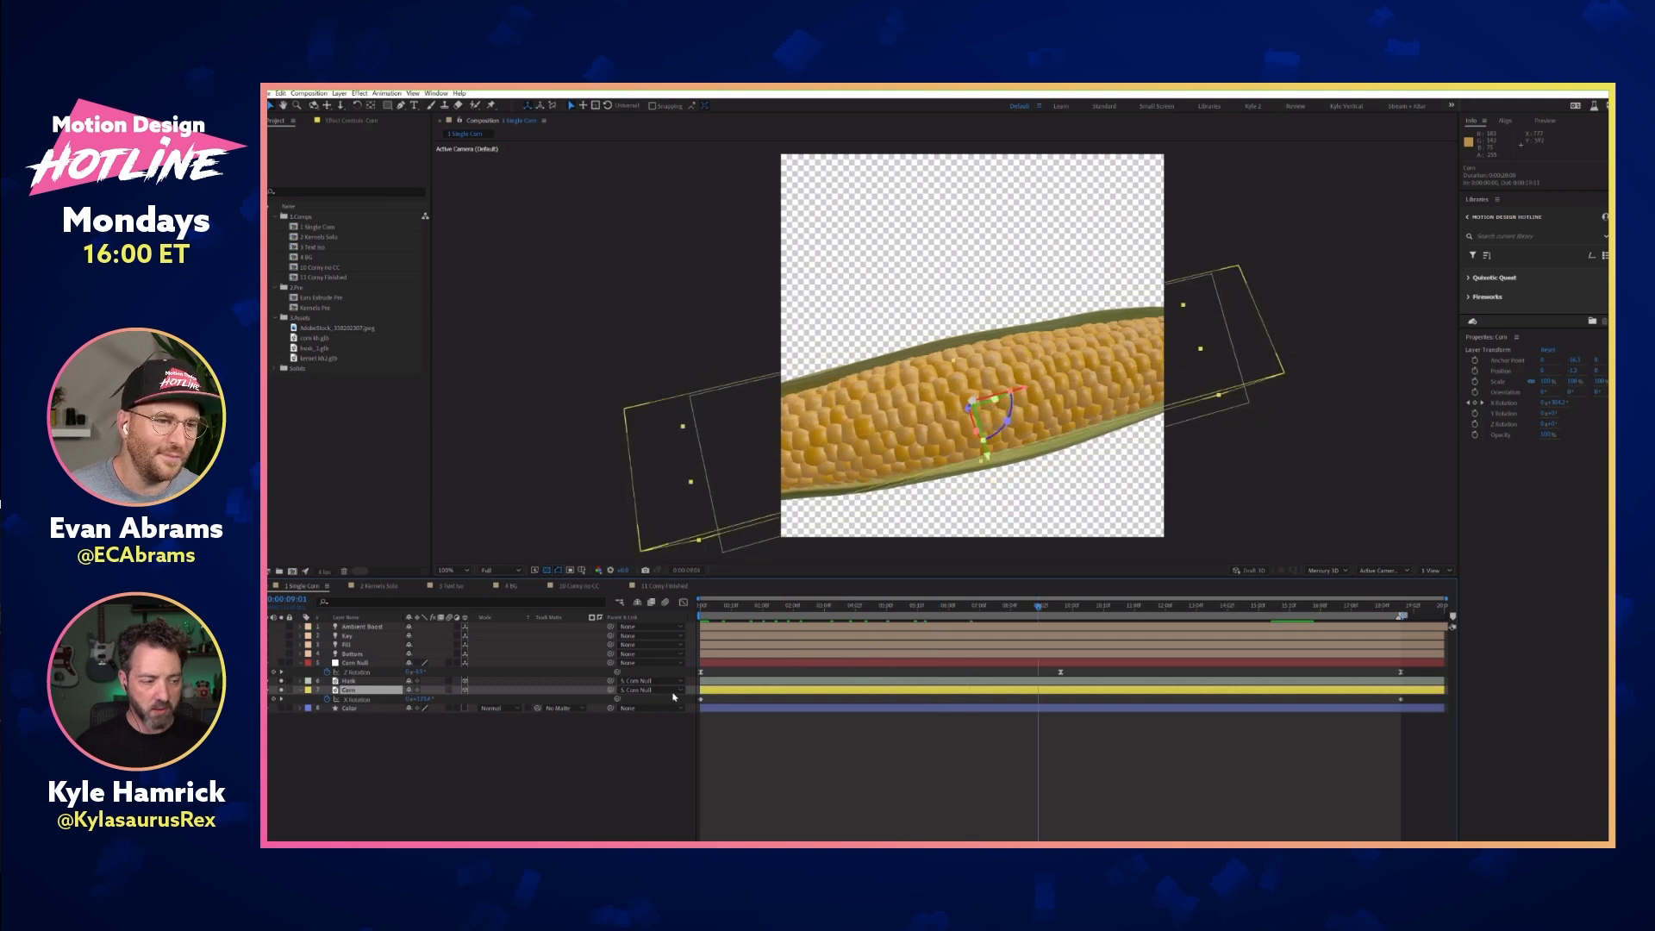
# Try adjusting the Z Rotation of the Corn Null layer, and undo the change
pyautogui.click(377, 664)
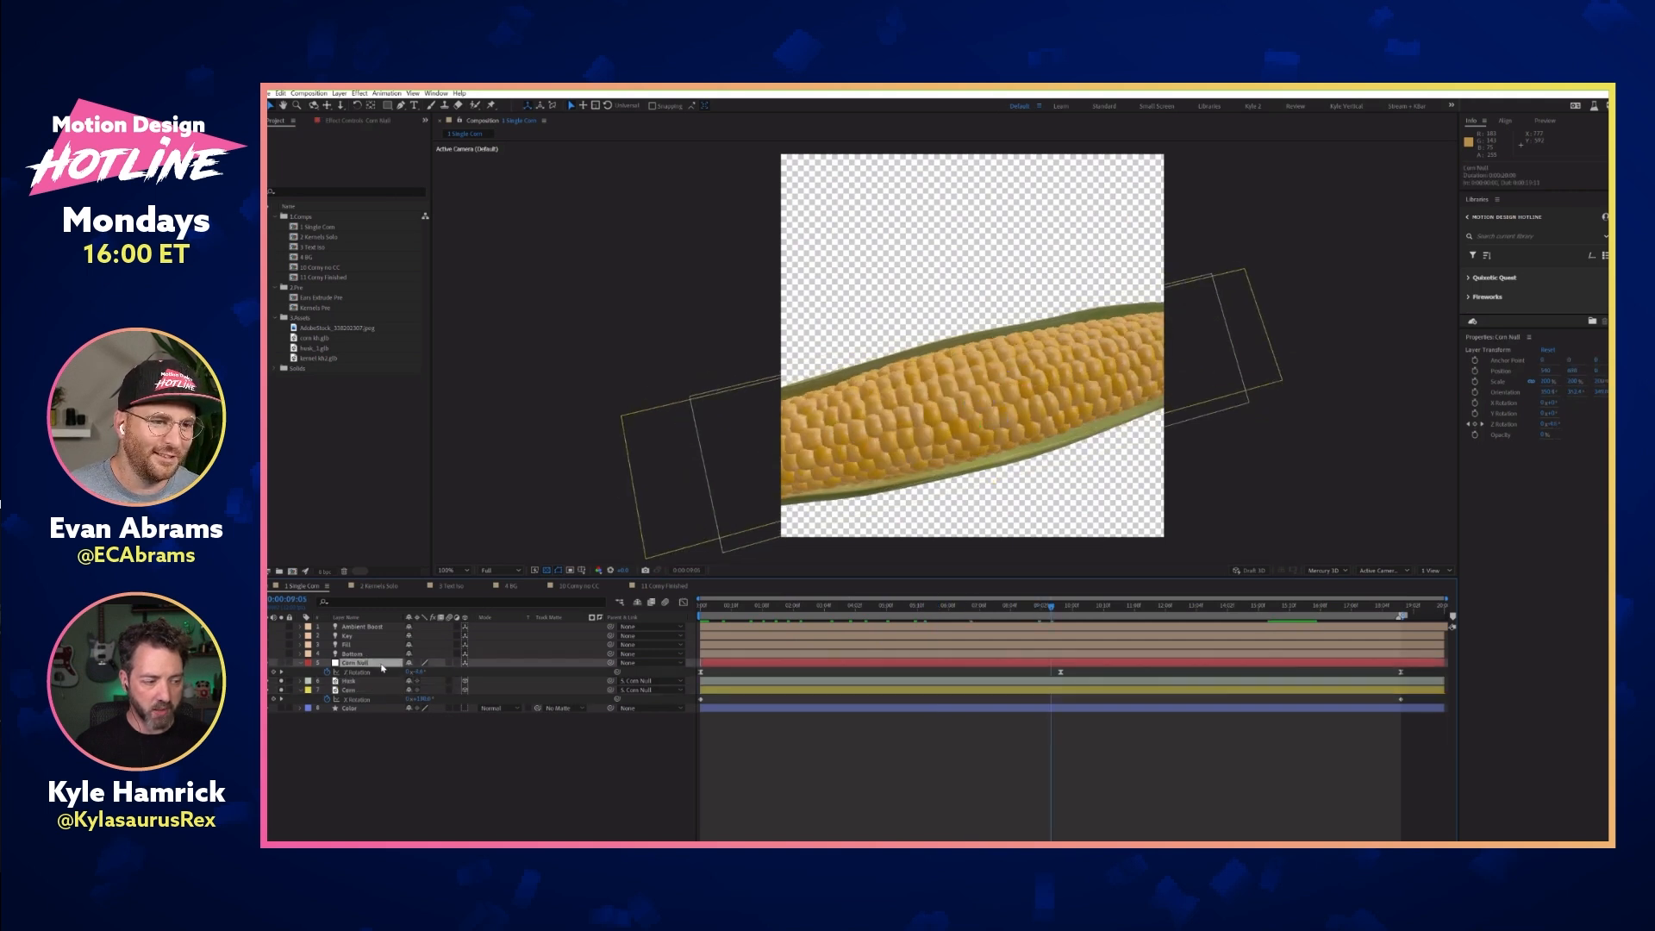
pyautogui.moveTo(417, 672)
pyautogui.mouseDown()
pyautogui.moveTo(446, 670)
pyautogui.moveTo(404, 670)
pyautogui.mouseUp()
pyautogui.hotkey('ctrl', 'z')
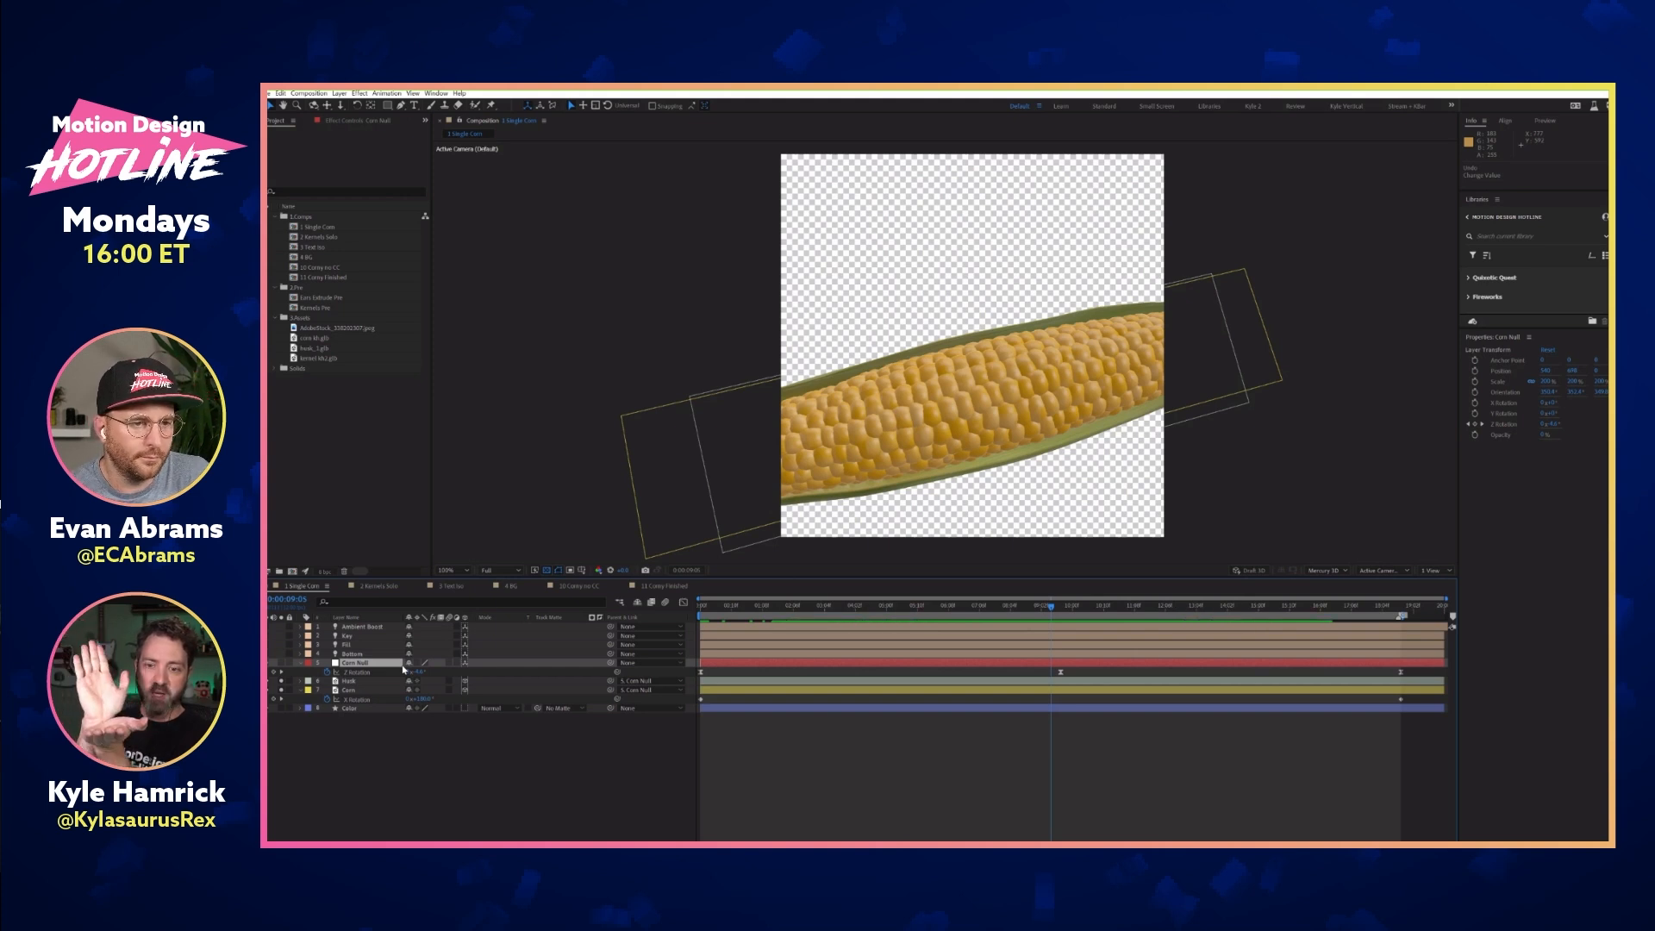
# Switch to Substance 3D Stager and deselect the corn model's root_mesh
pyautogui.hotkey('alt', 'Tab')
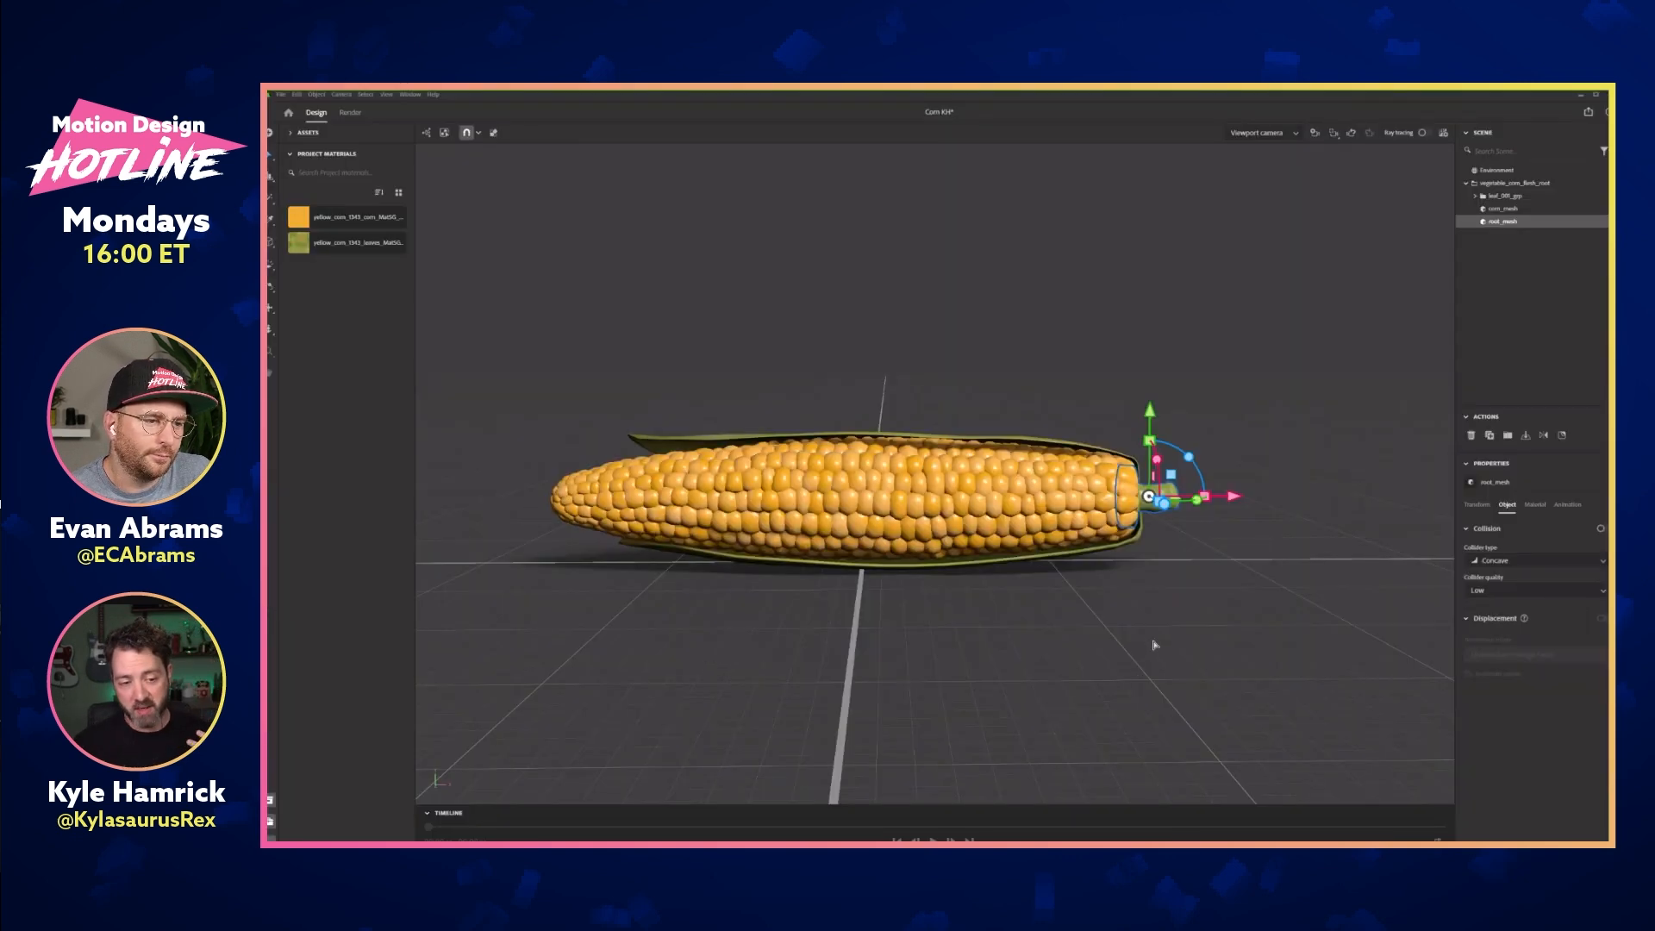
pyautogui.click(1157, 642)
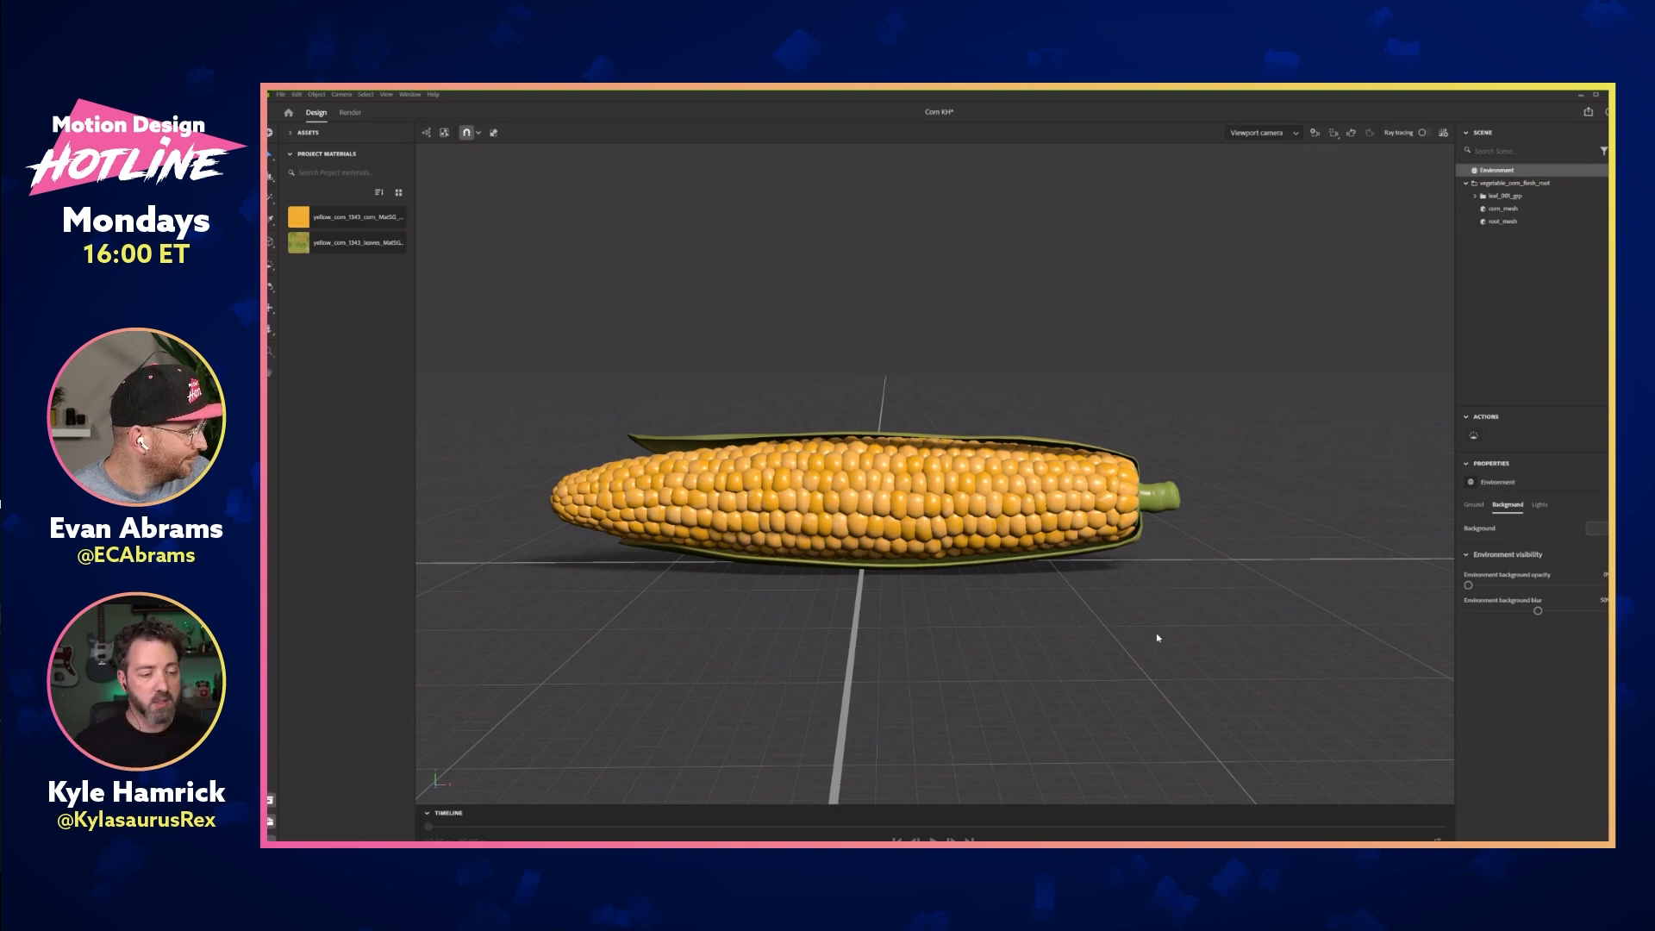
# Switch to the Substance 3D Assets page in the browser and browse the Food - Drinks models
pyautogui.hotkey('alt', 'Tab')
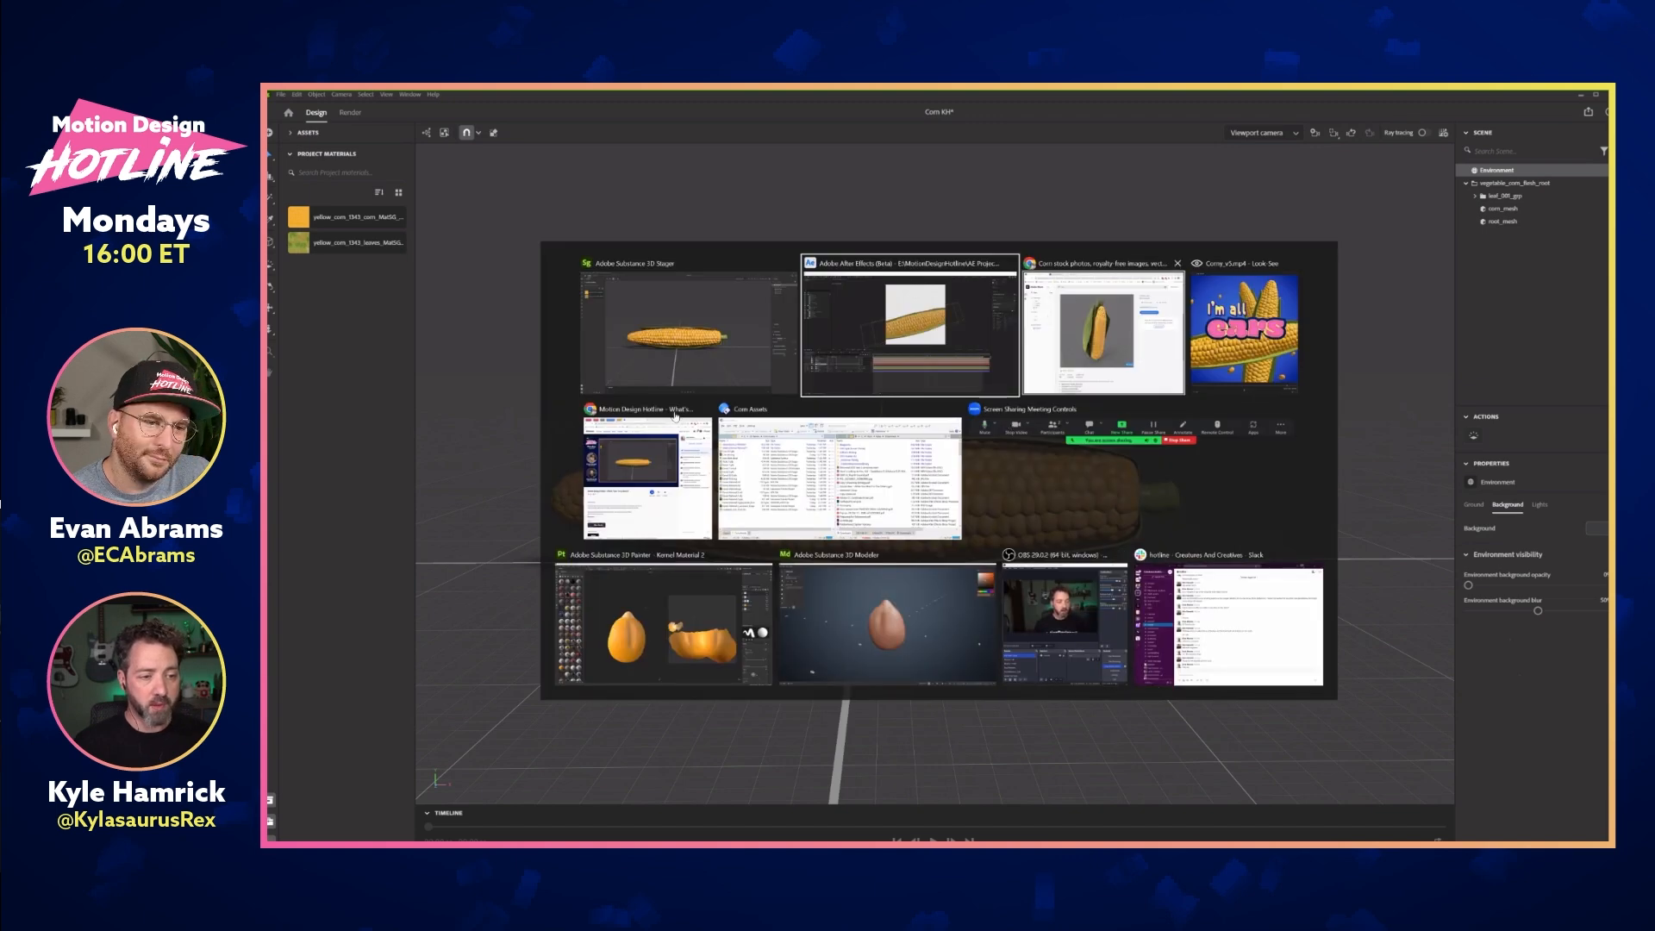
pyautogui.click(1138, 353)
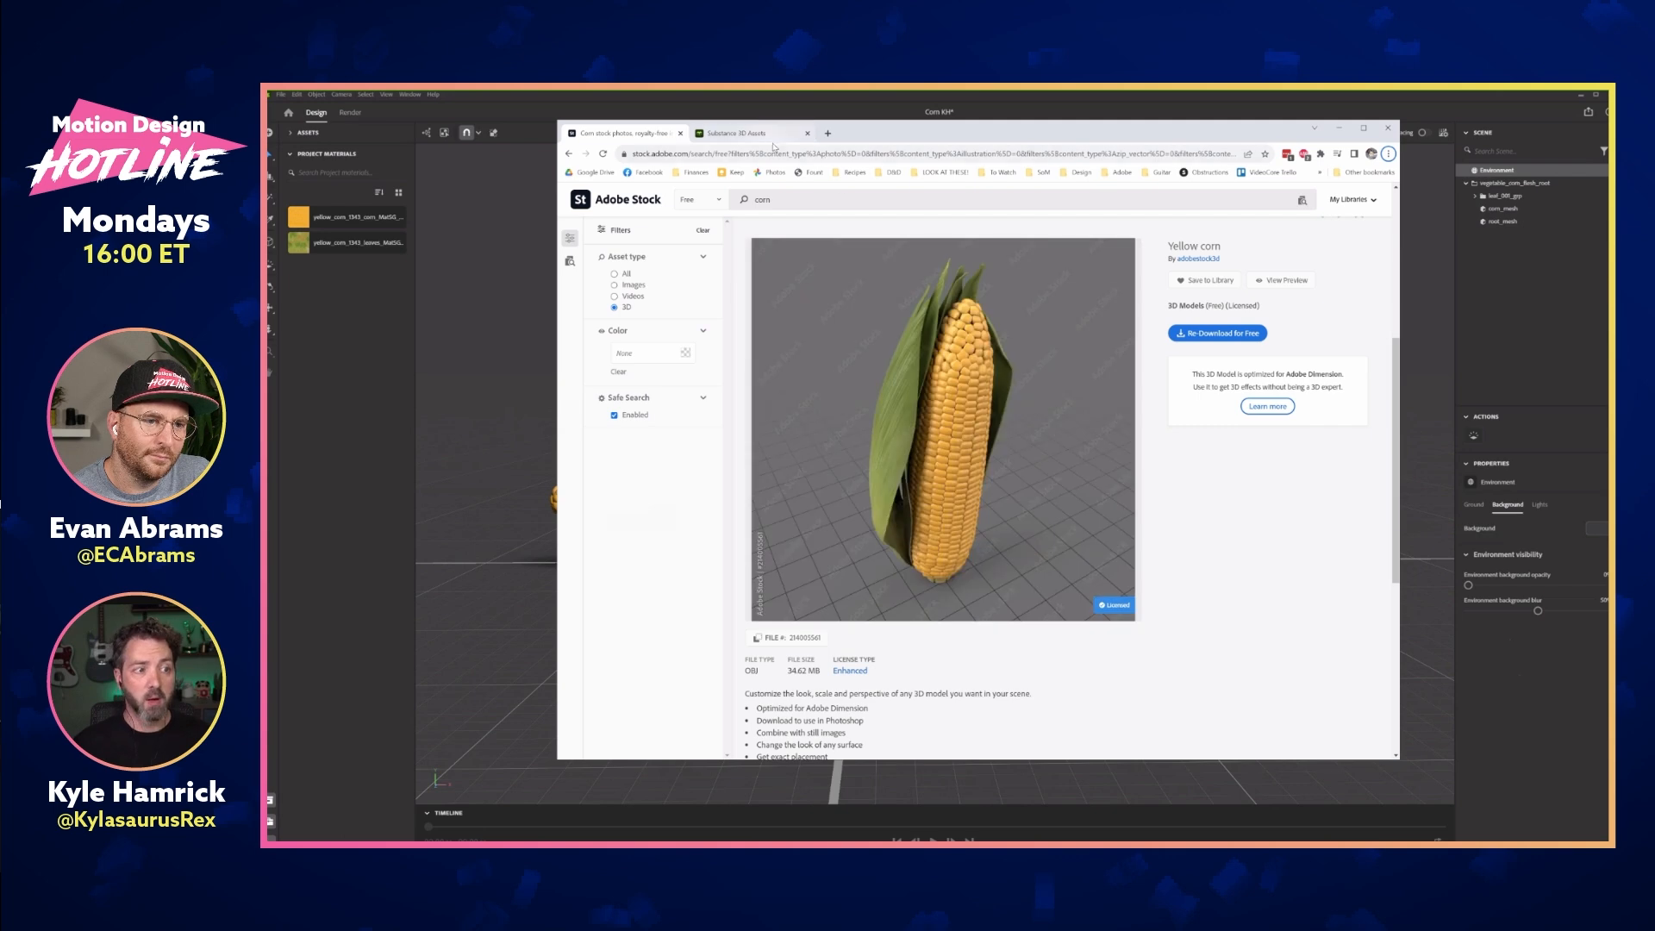
pyautogui.click(799, 133)
pyautogui.moveTo(925, 140); pyautogui.dragTo(938, 122)
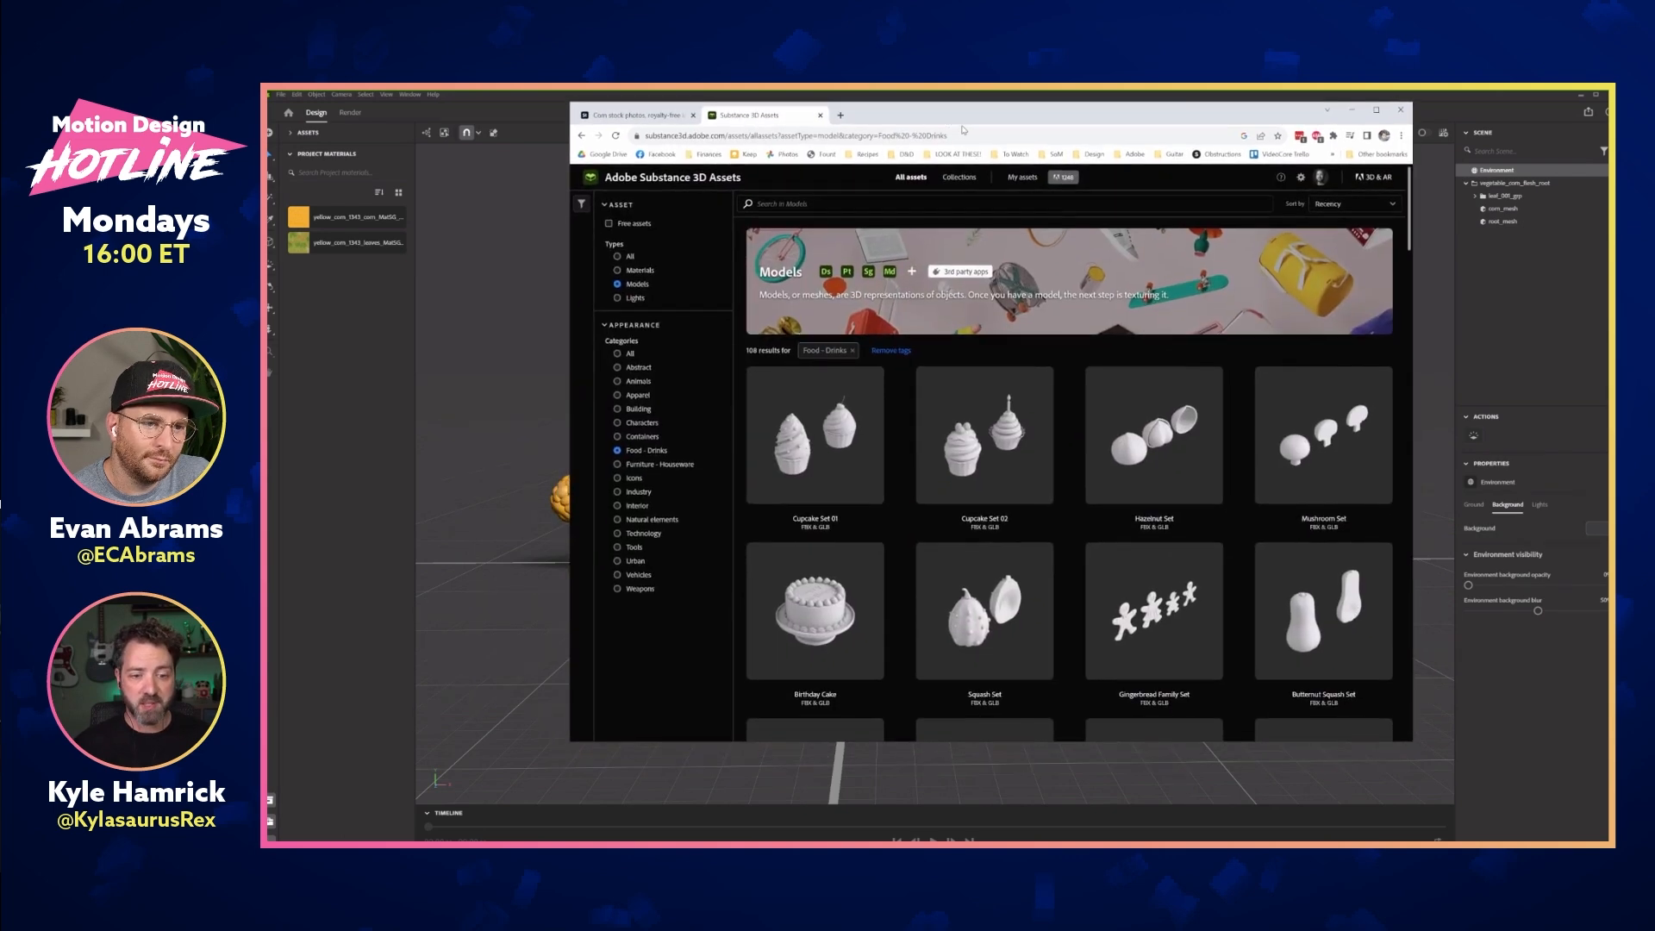
pyautogui.scroll(-5, 1418, 293)
pyautogui.scroll(-3, 1414, 405)
pyautogui.scroll(-10, 1414, 405)
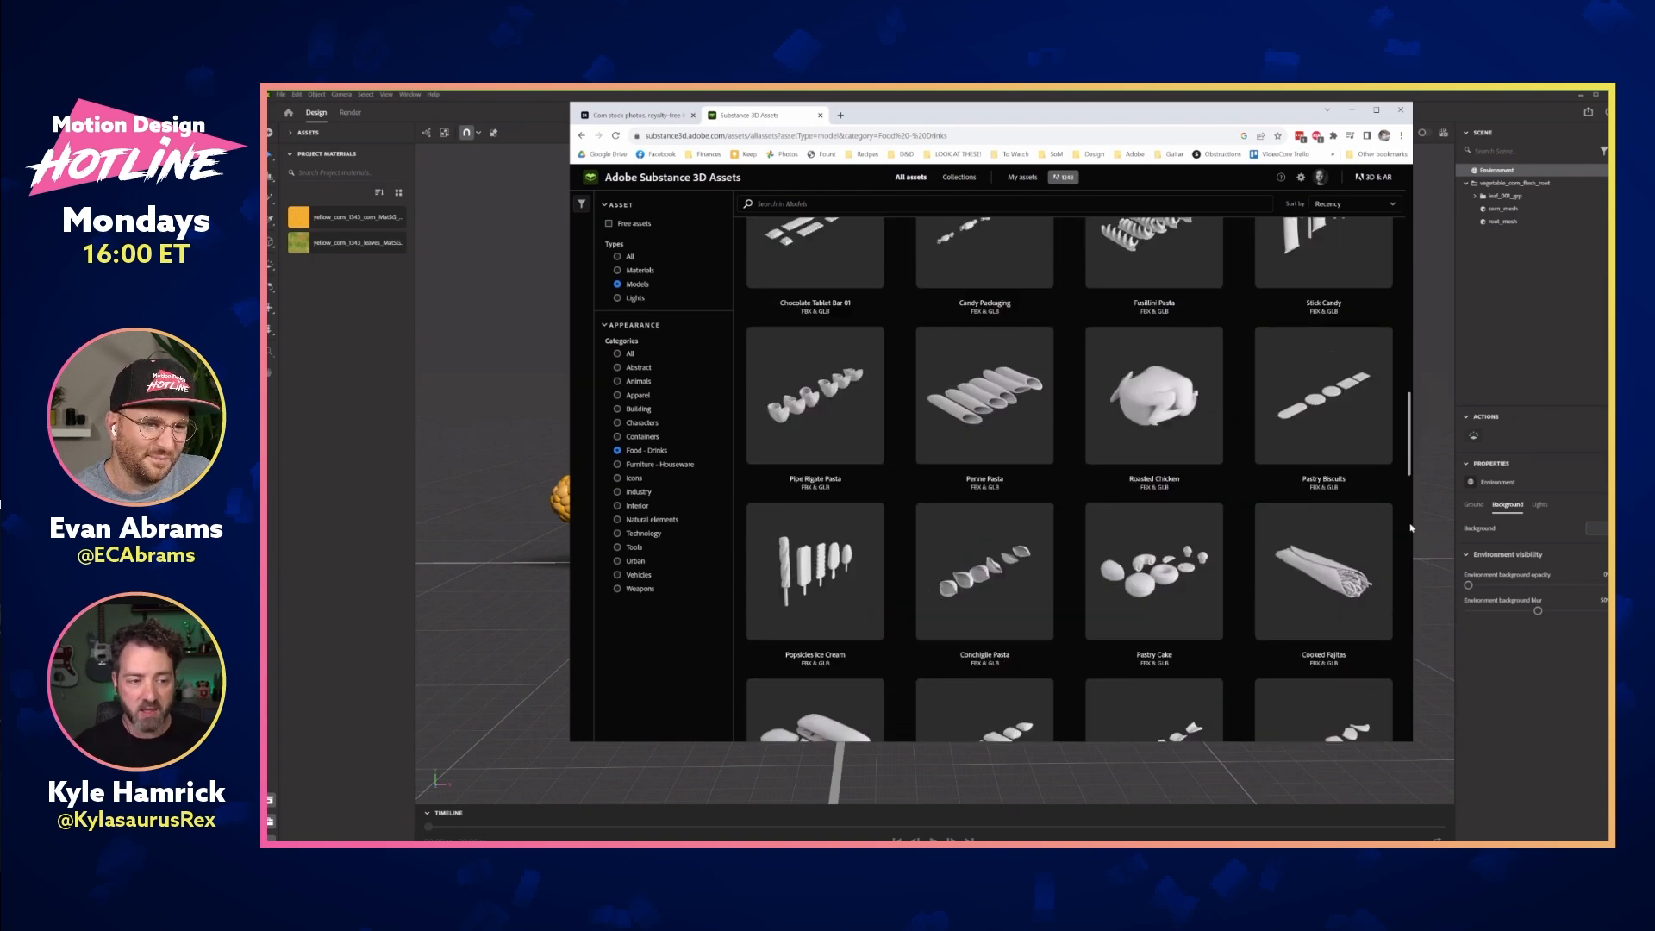
pyautogui.scroll(-3, 1410, 528)
pyautogui.scroll(2, 1414, 473)
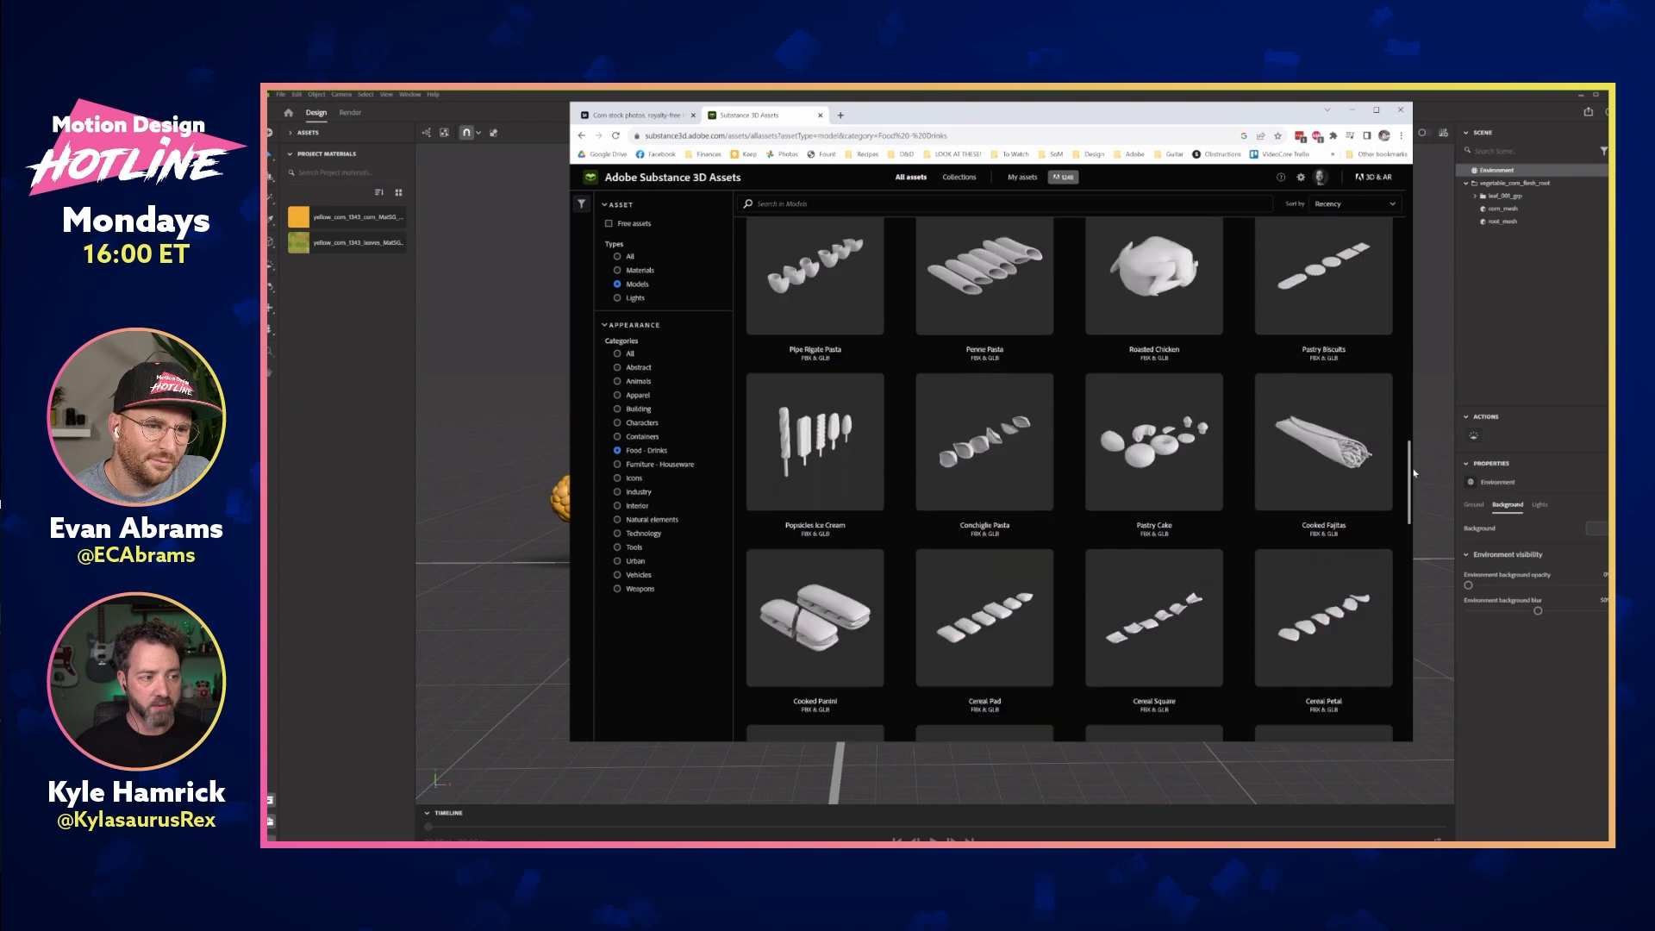
# Show the Materials assets, widen the browser window, and look through the material catalogue
pyautogui.click(617, 271)
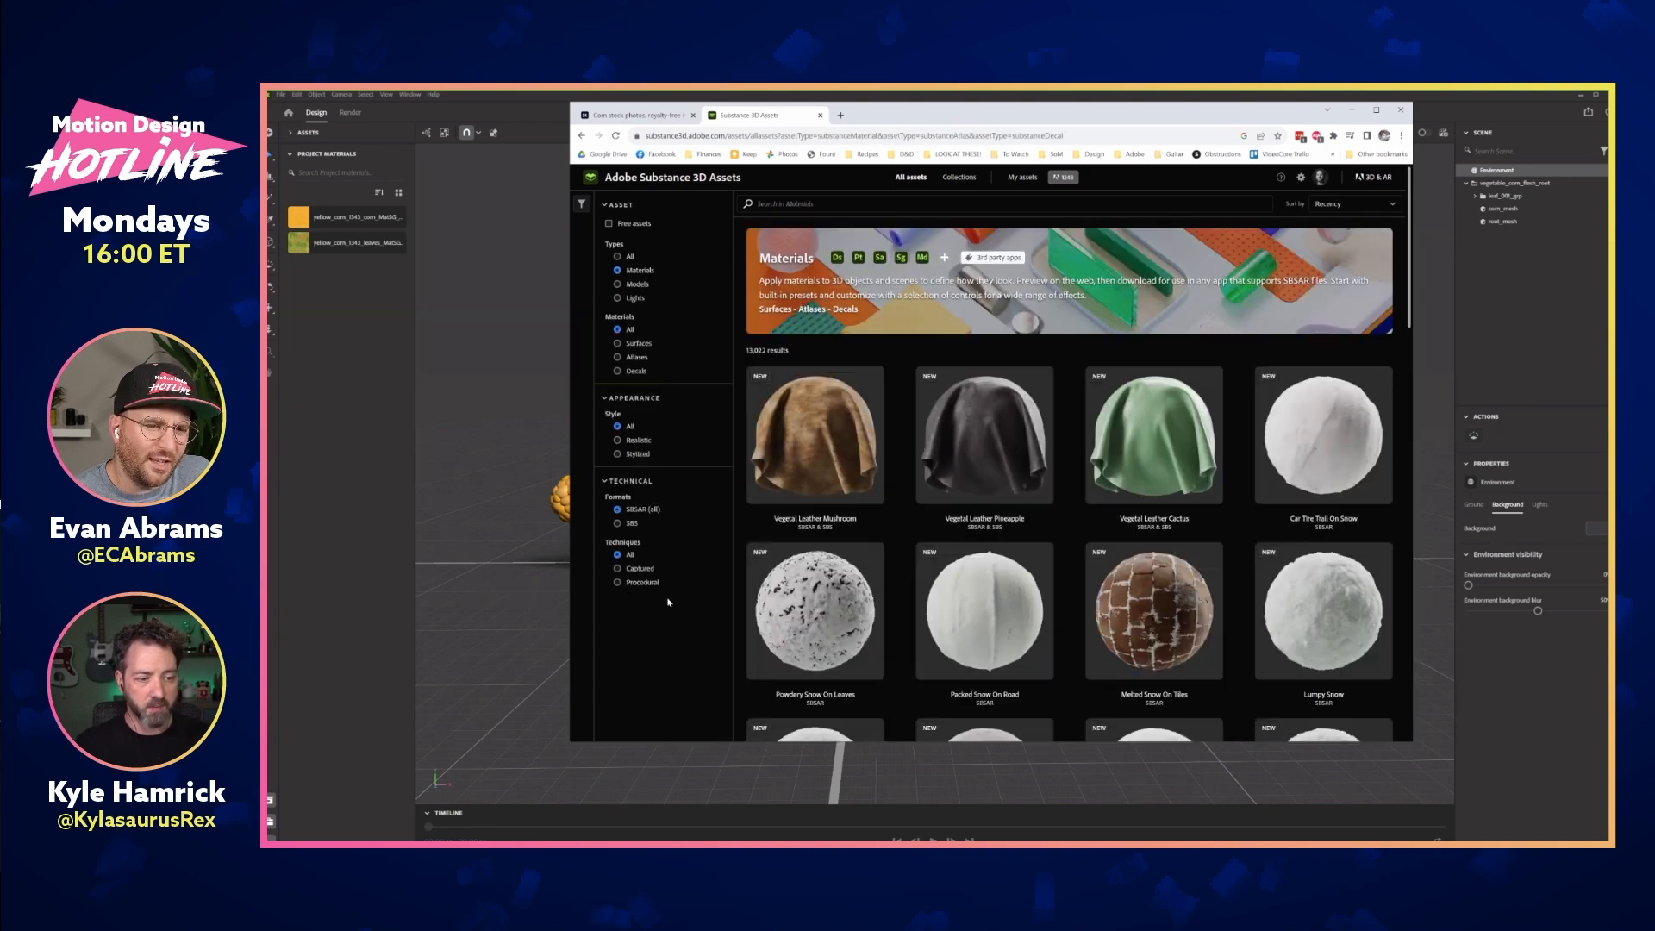
pyautogui.moveTo(1423, 357); pyautogui.dragTo(1567, 348)
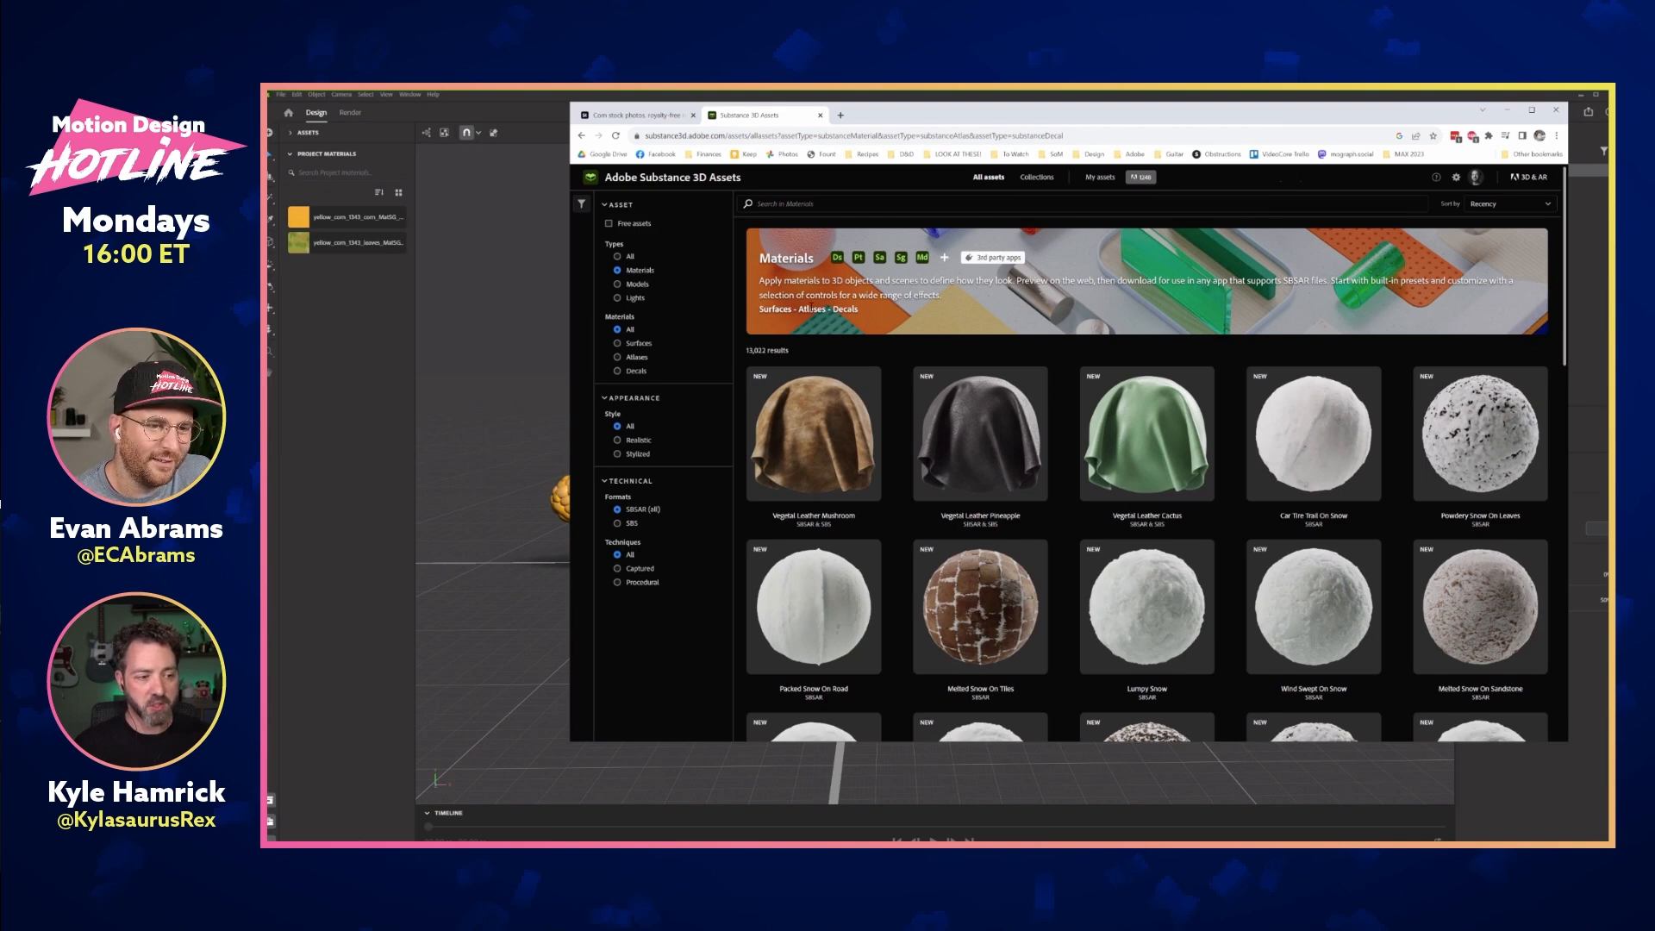
pyautogui.scroll(-3, 1034, 480)
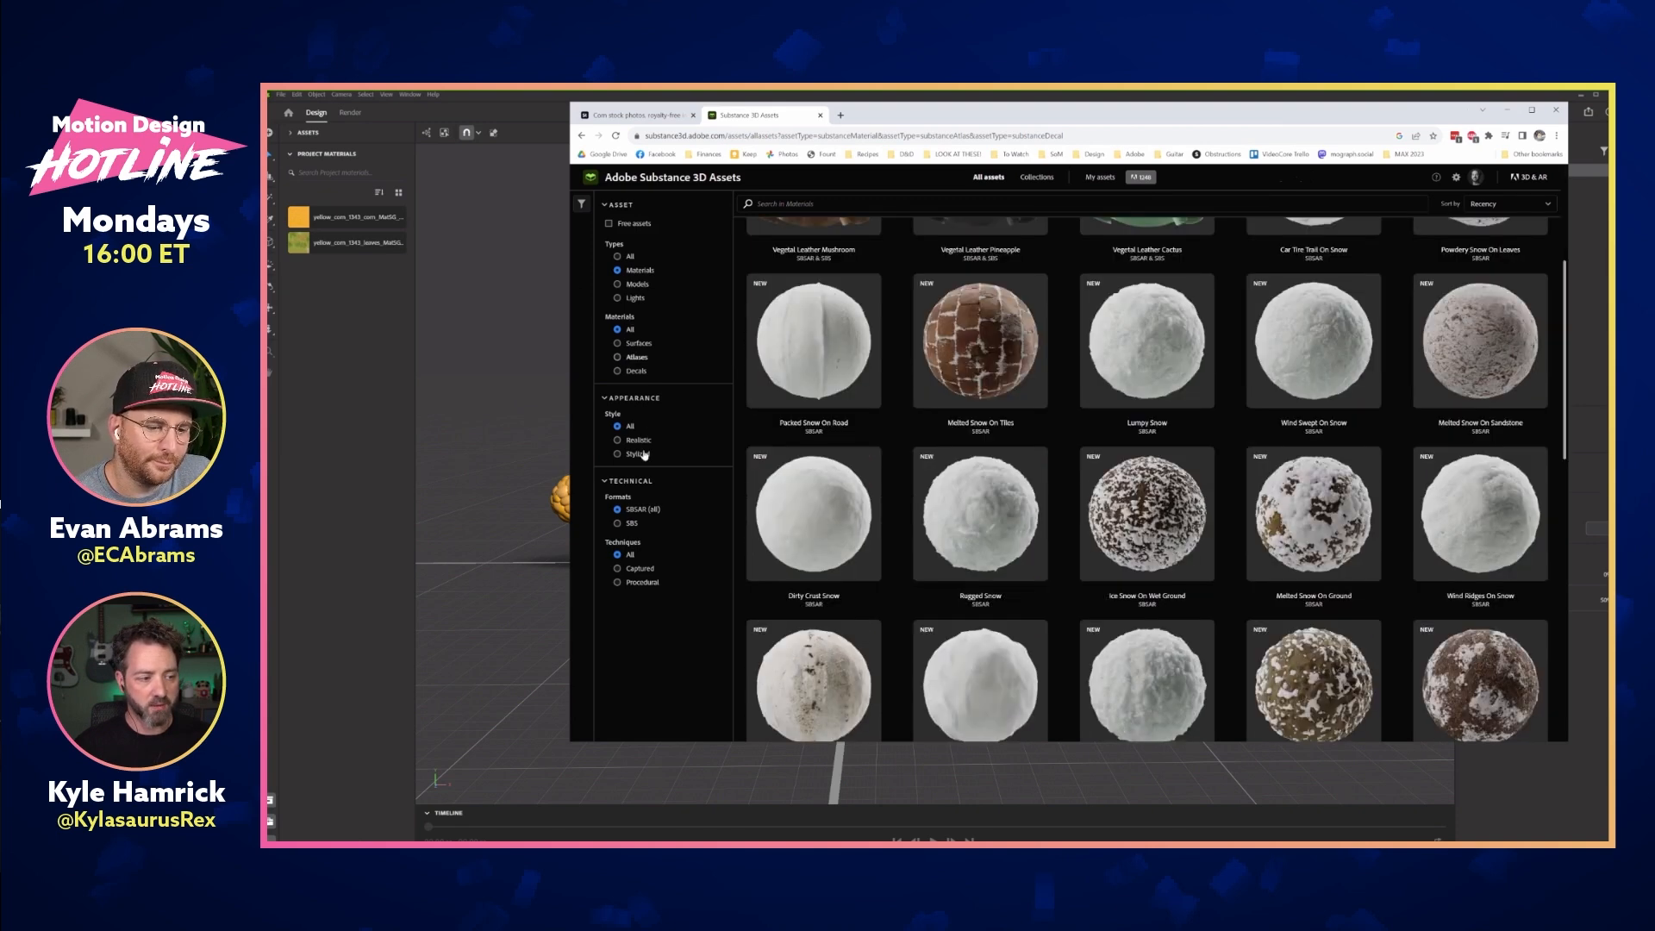
pyautogui.scroll(-6, 1450, 402)
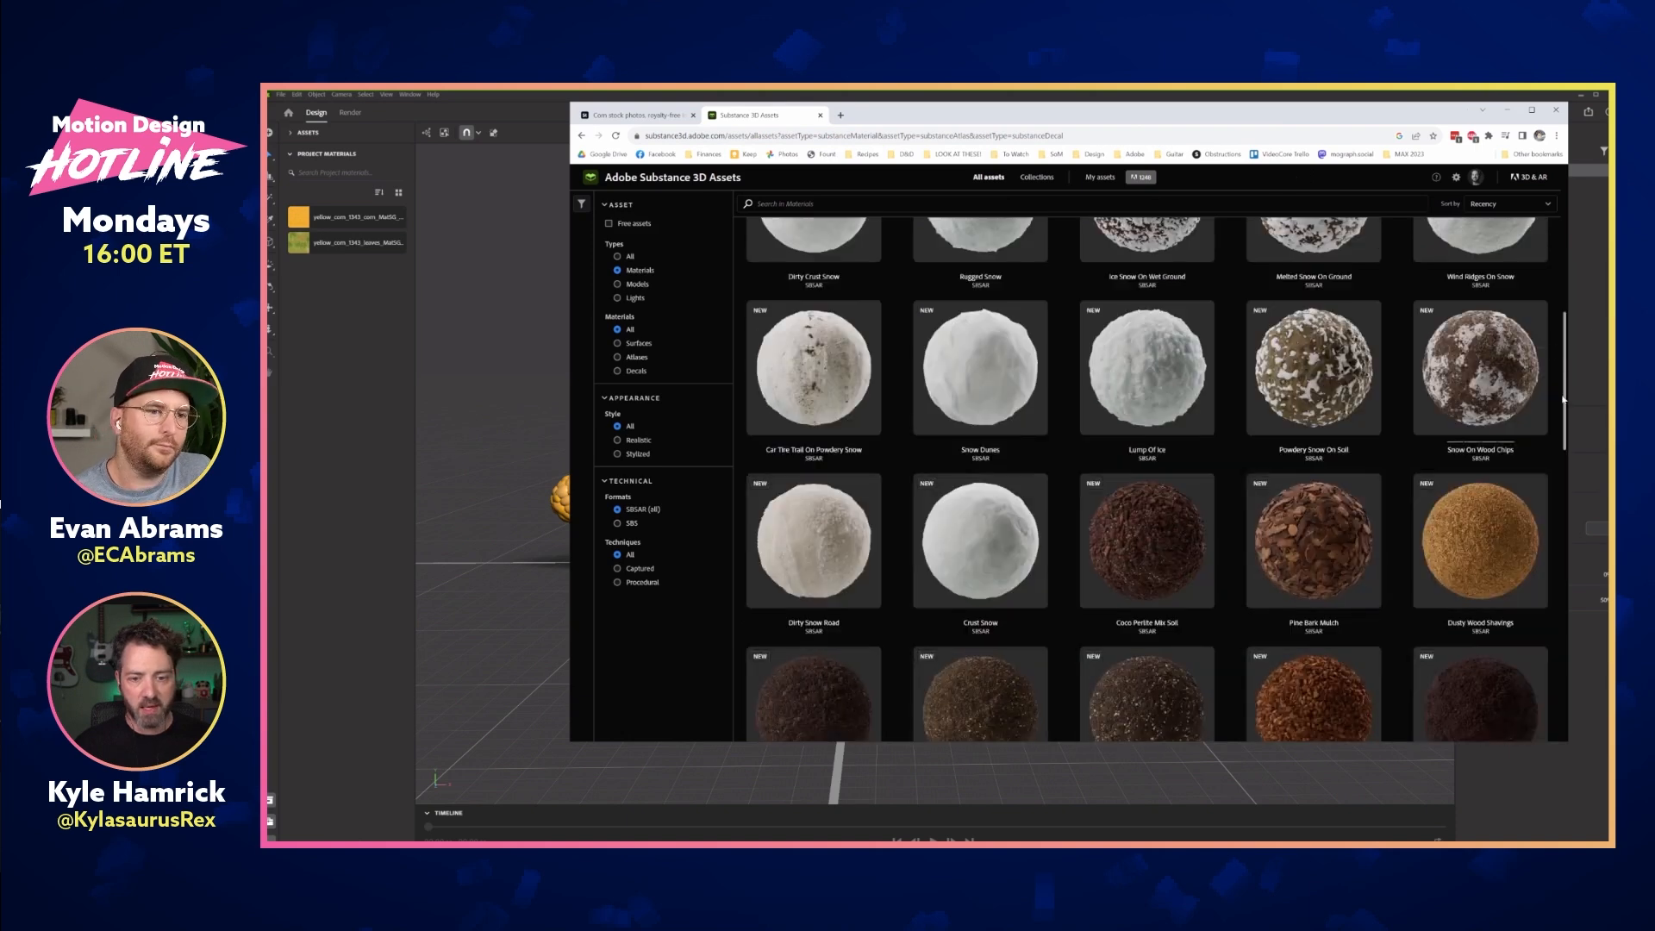
pyautogui.scroll(-4, 1562, 456)
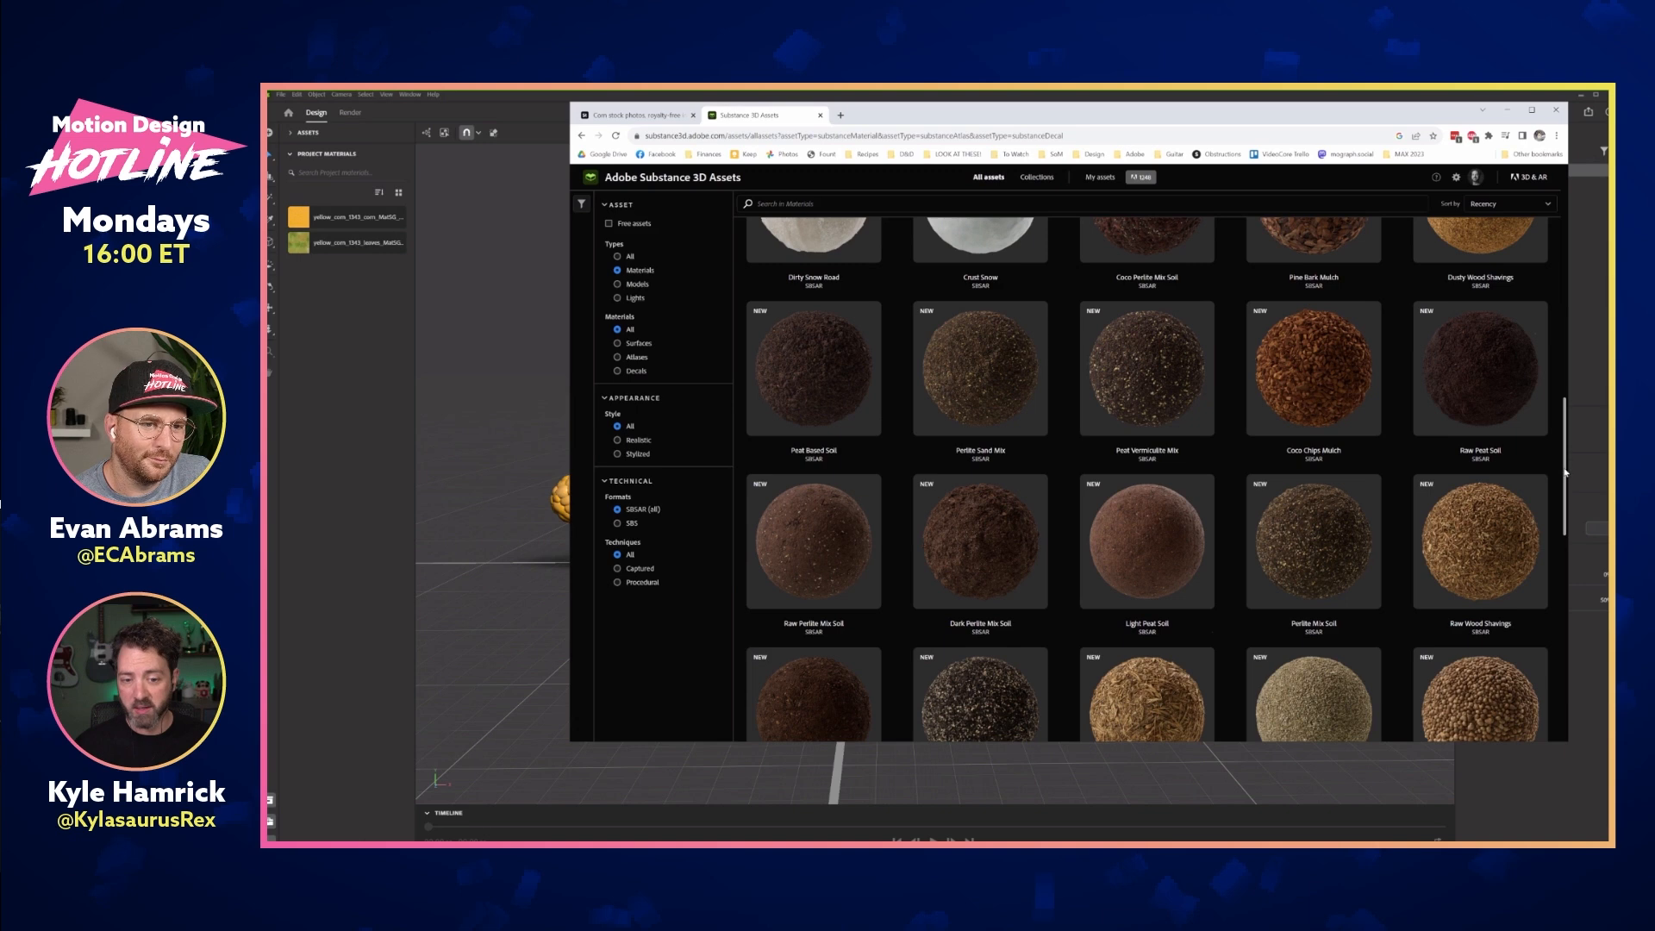
pyautogui.moveTo(1567, 552); pyautogui.dragTo(1566, 243)
# Search the materials for "corn", examine the Corn Flesh result, and close the browser window
pyautogui.click(786, 205)
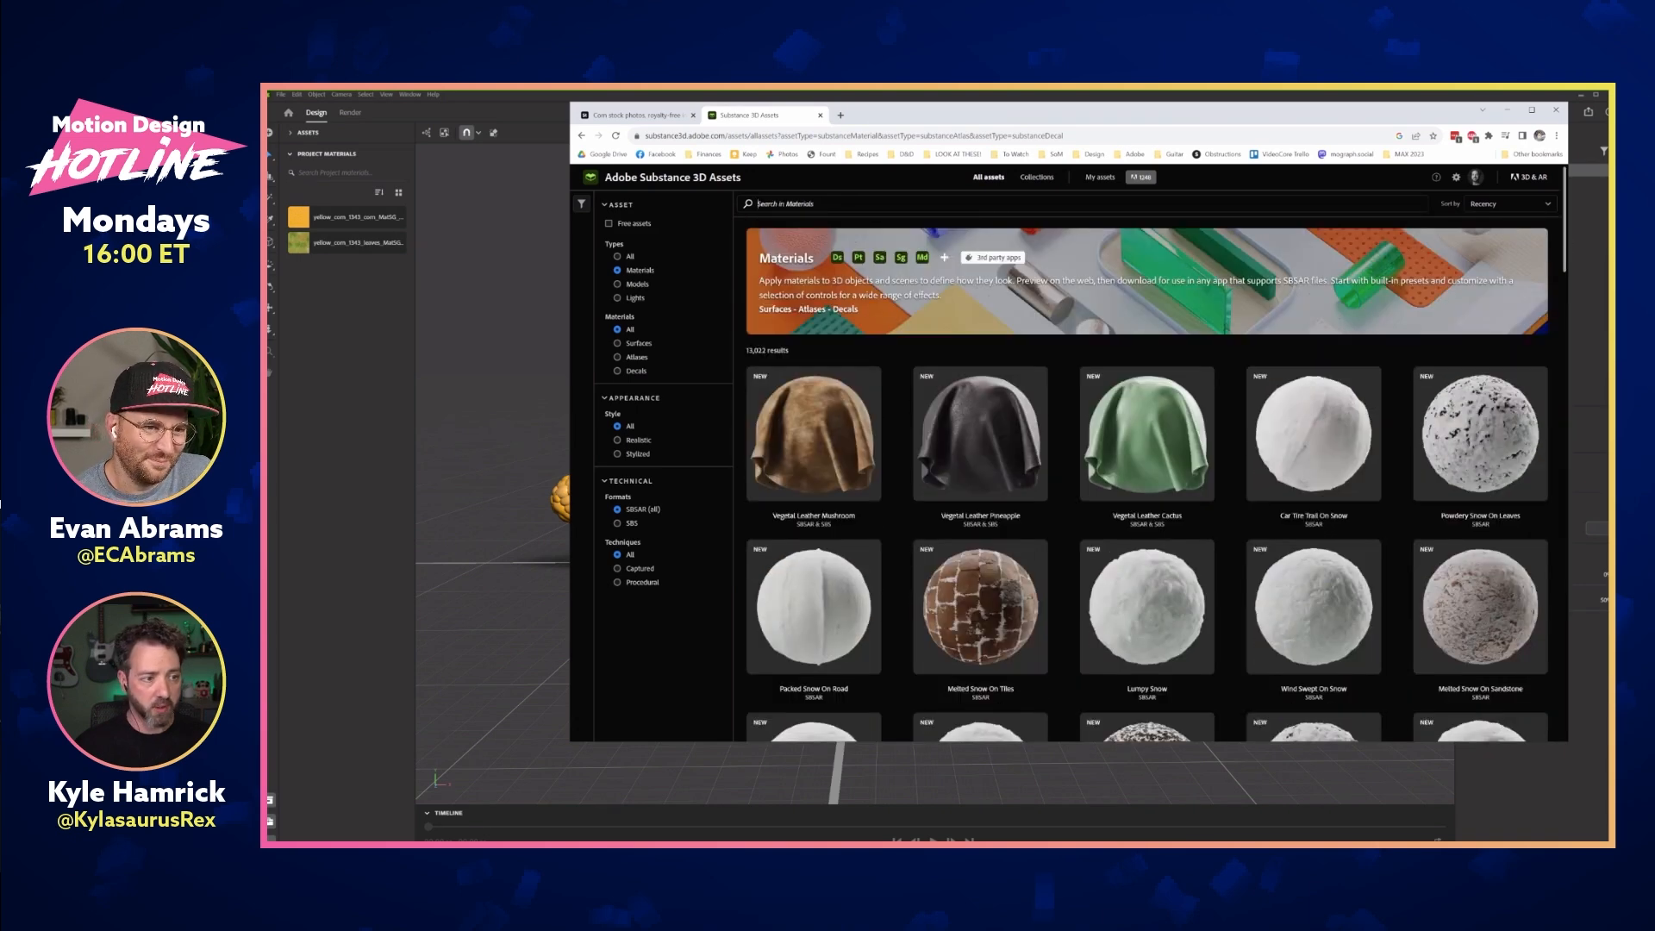
pyautogui.write('corn')
pyautogui.press('Return')
pyautogui.moveTo(823, 462)
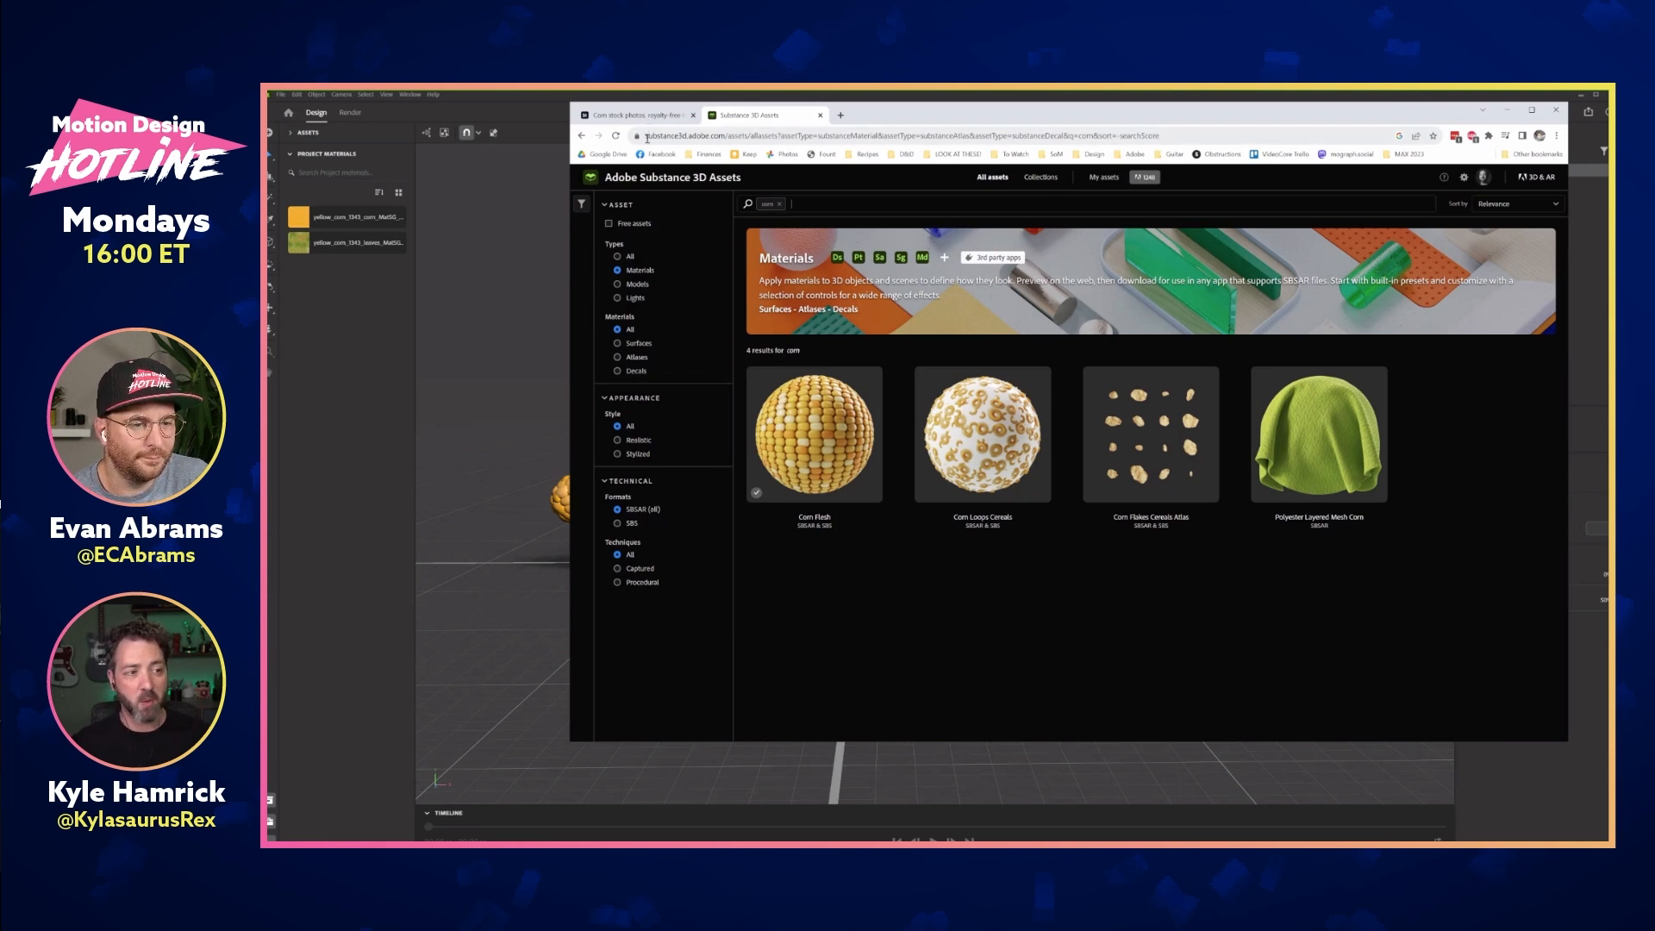
pyautogui.click(1555, 112)
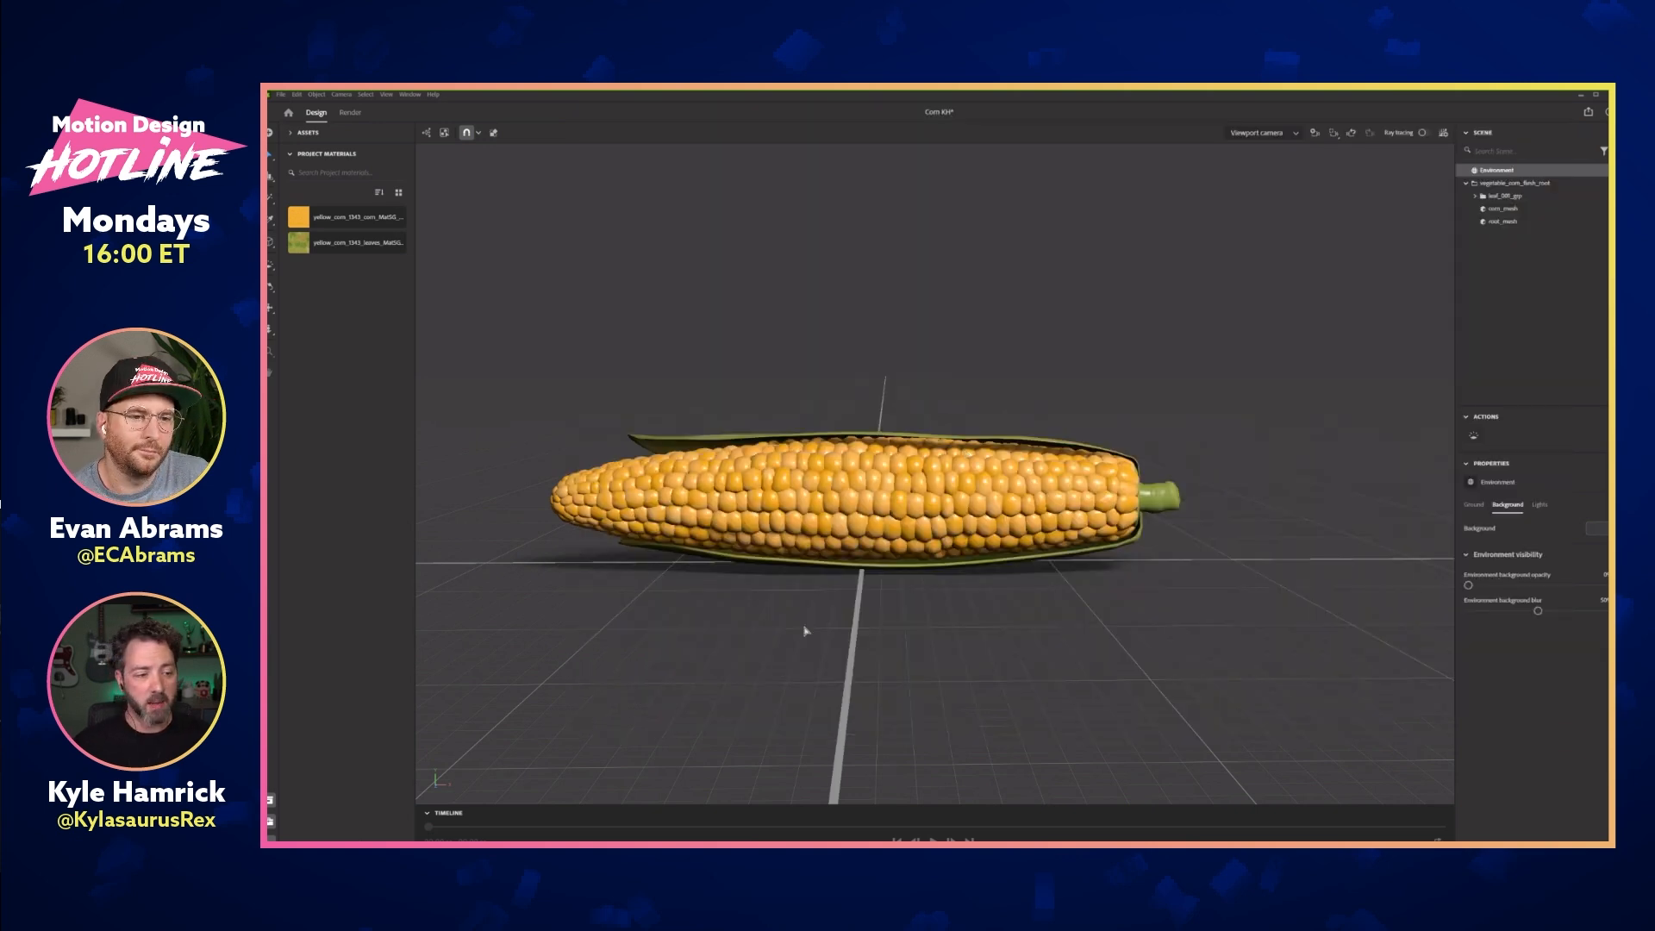
# Switch to Substance 3D Modeler, try warping the kernel's front with a smaller Warp tool brush, and undo the strokes
pyautogui.hotkey('alt', 'Tab')
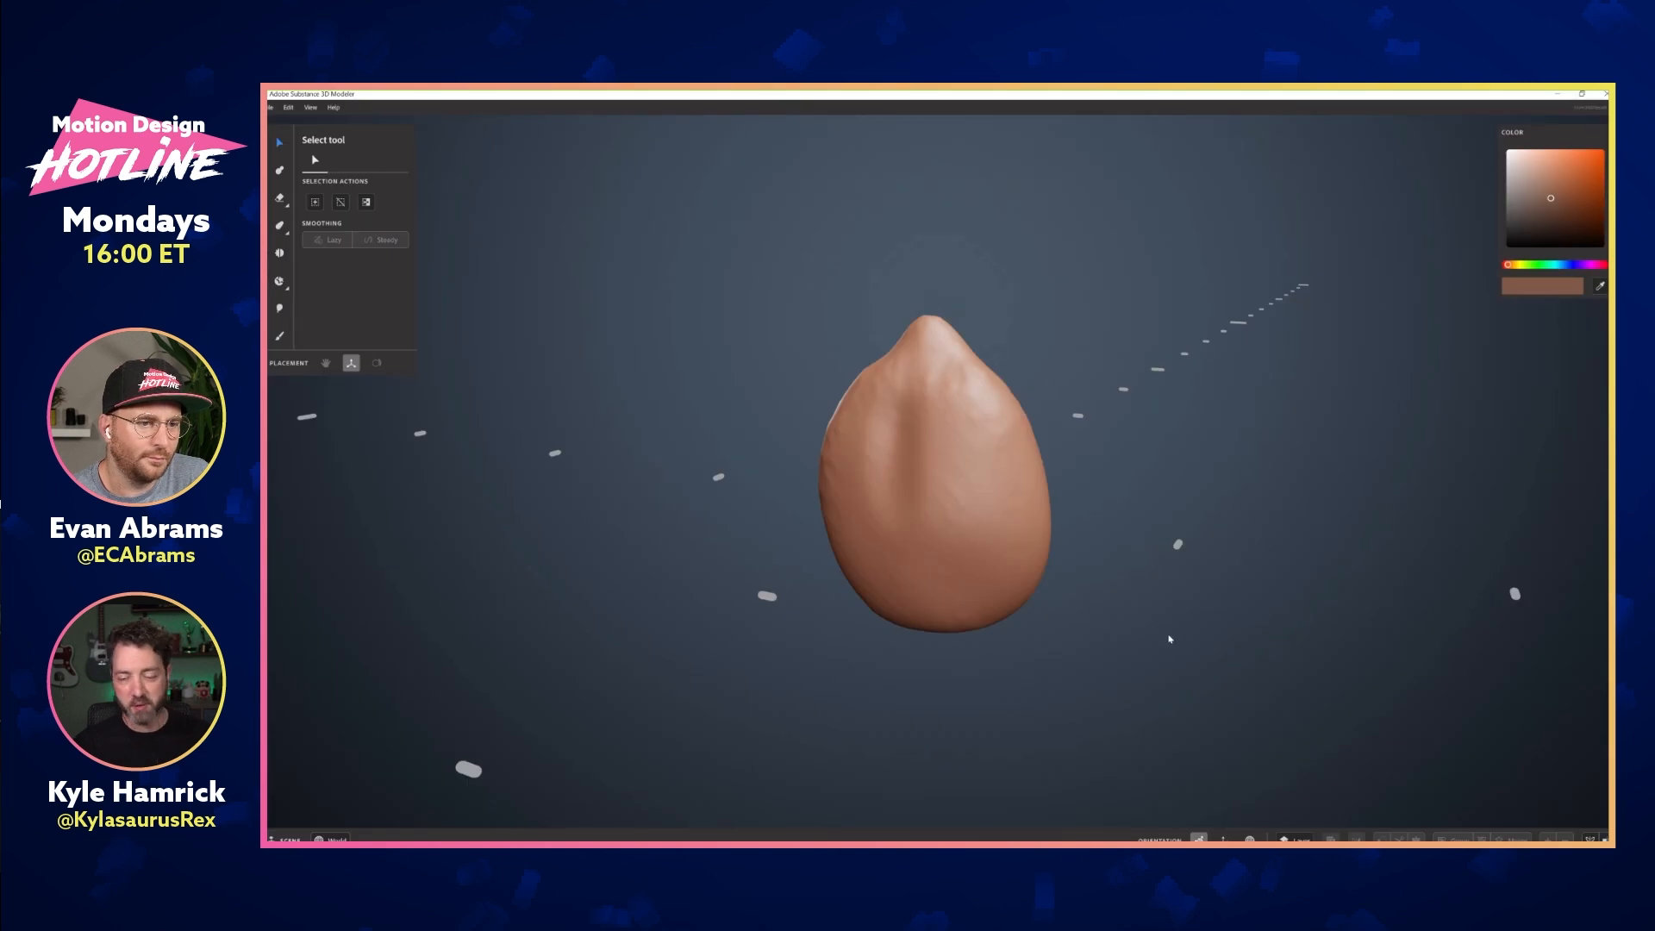
pyautogui.moveTo(997, 671)
pyautogui.mouseDown()
pyautogui.moveTo(652, 643)
pyautogui.moveTo(1072, 629)
pyautogui.moveTo(1045, 650)
pyautogui.mouseUp()
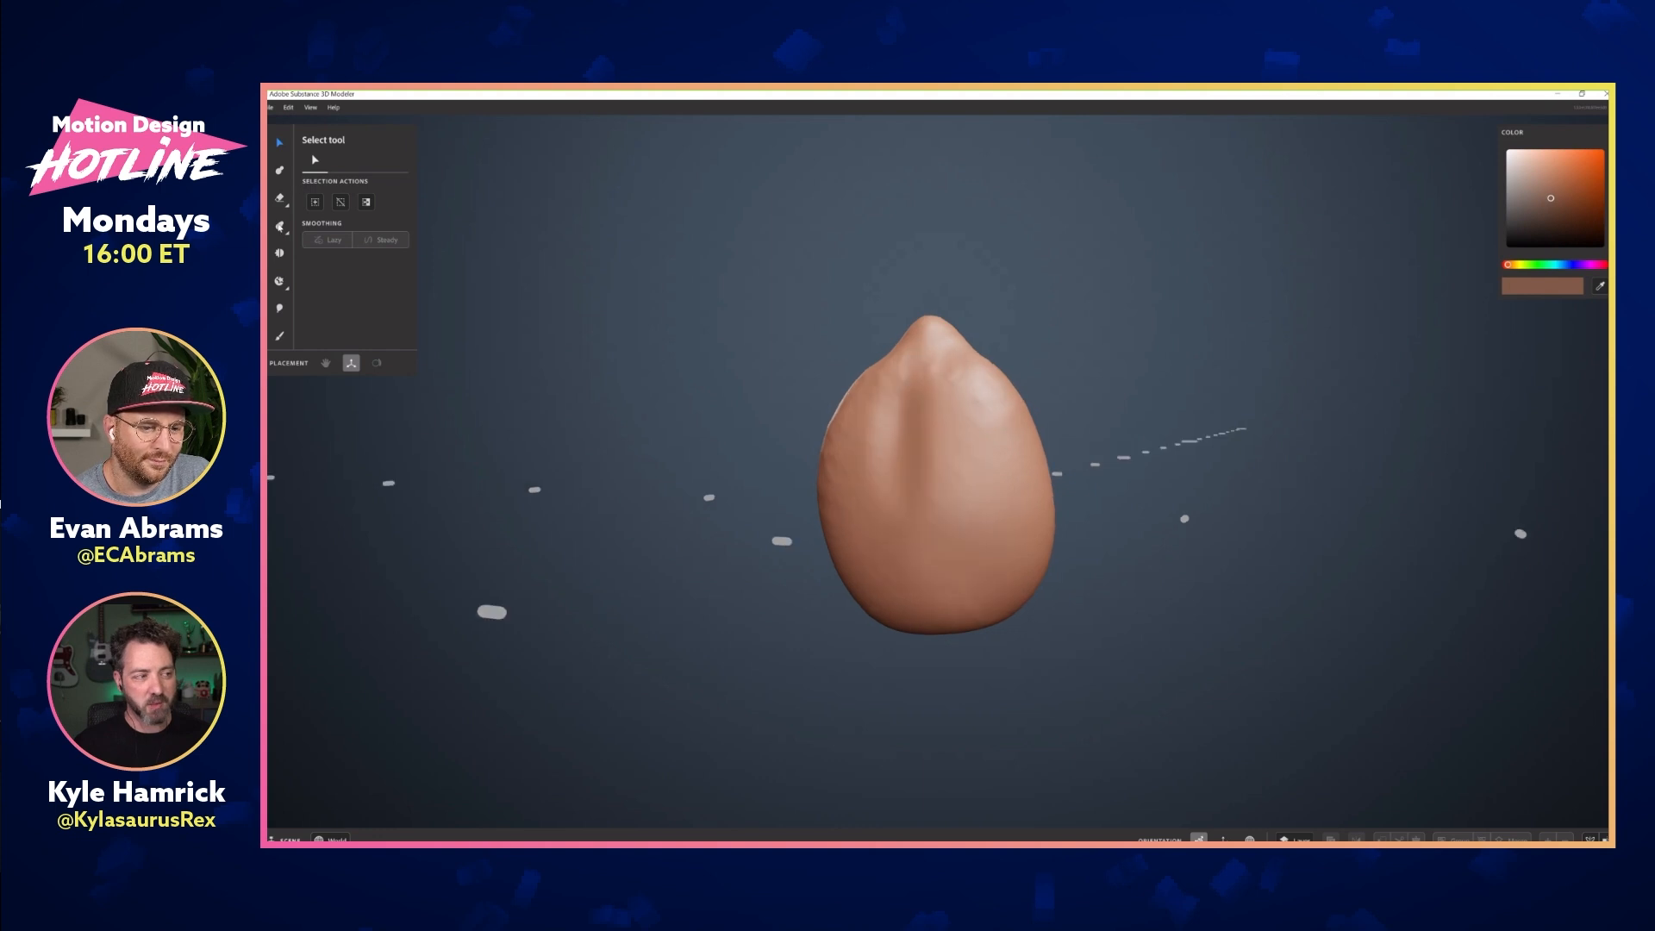
pyautogui.click(280, 226)
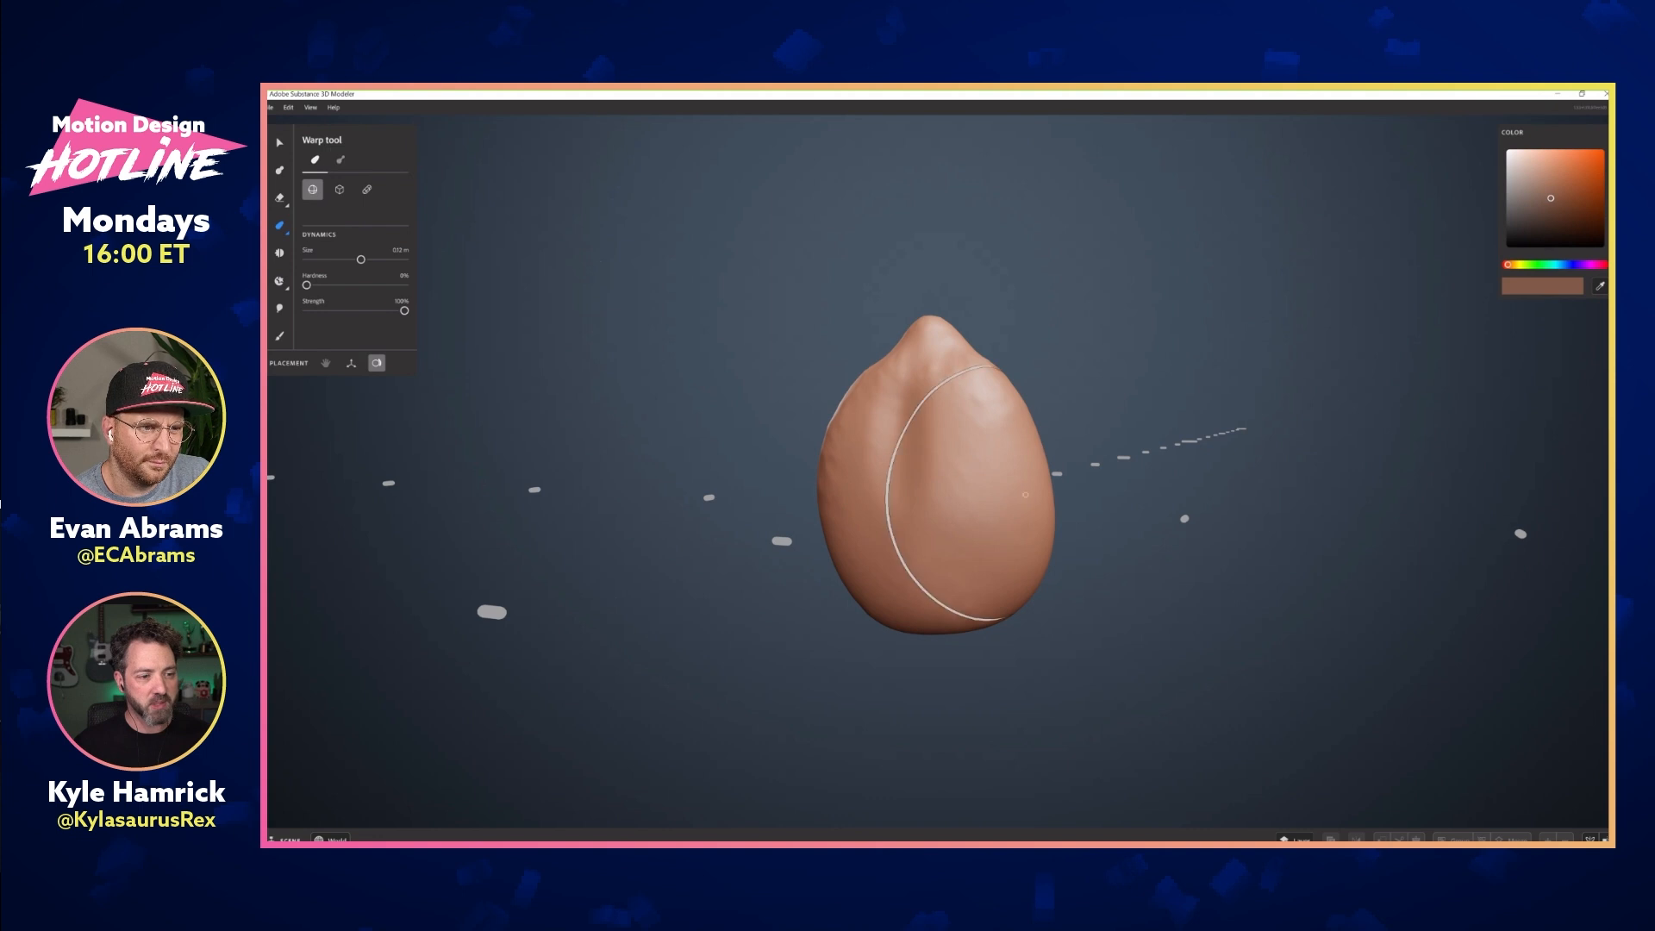
pyautogui.scroll(-6, 961, 496)
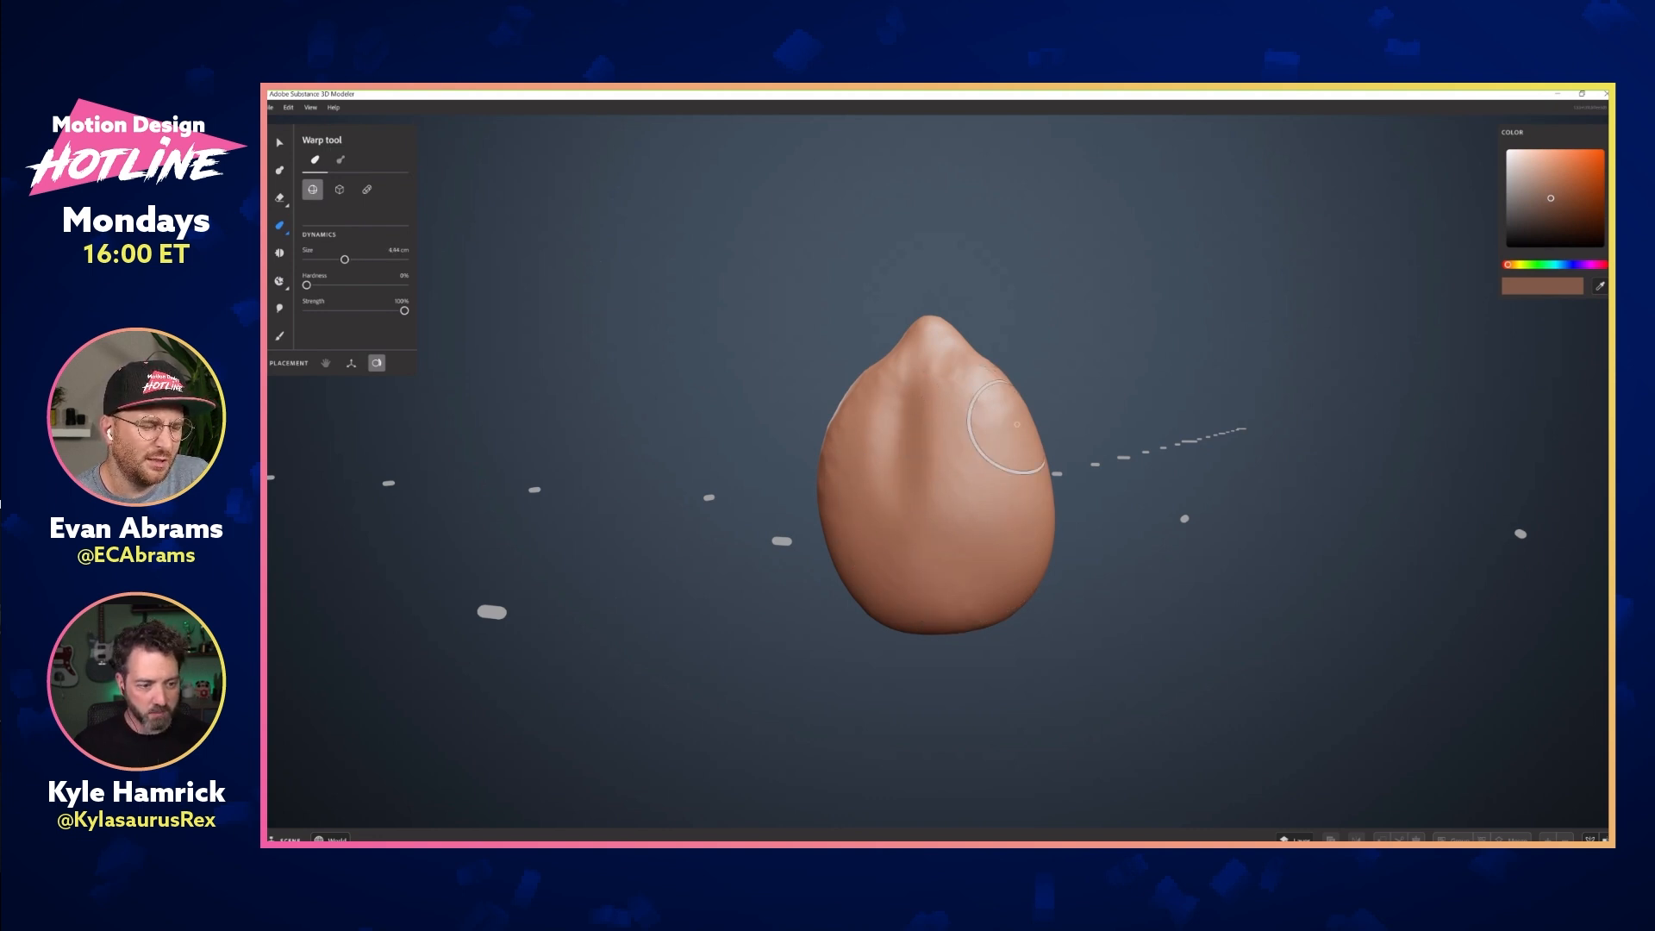
pyautogui.moveTo(959, 456)
pyautogui.mouseDown()
pyautogui.moveTo(962, 519)
pyautogui.moveTo(897, 509)
pyautogui.moveTo(968, 504)
pyautogui.moveTo(1021, 569)
pyautogui.mouseUp()
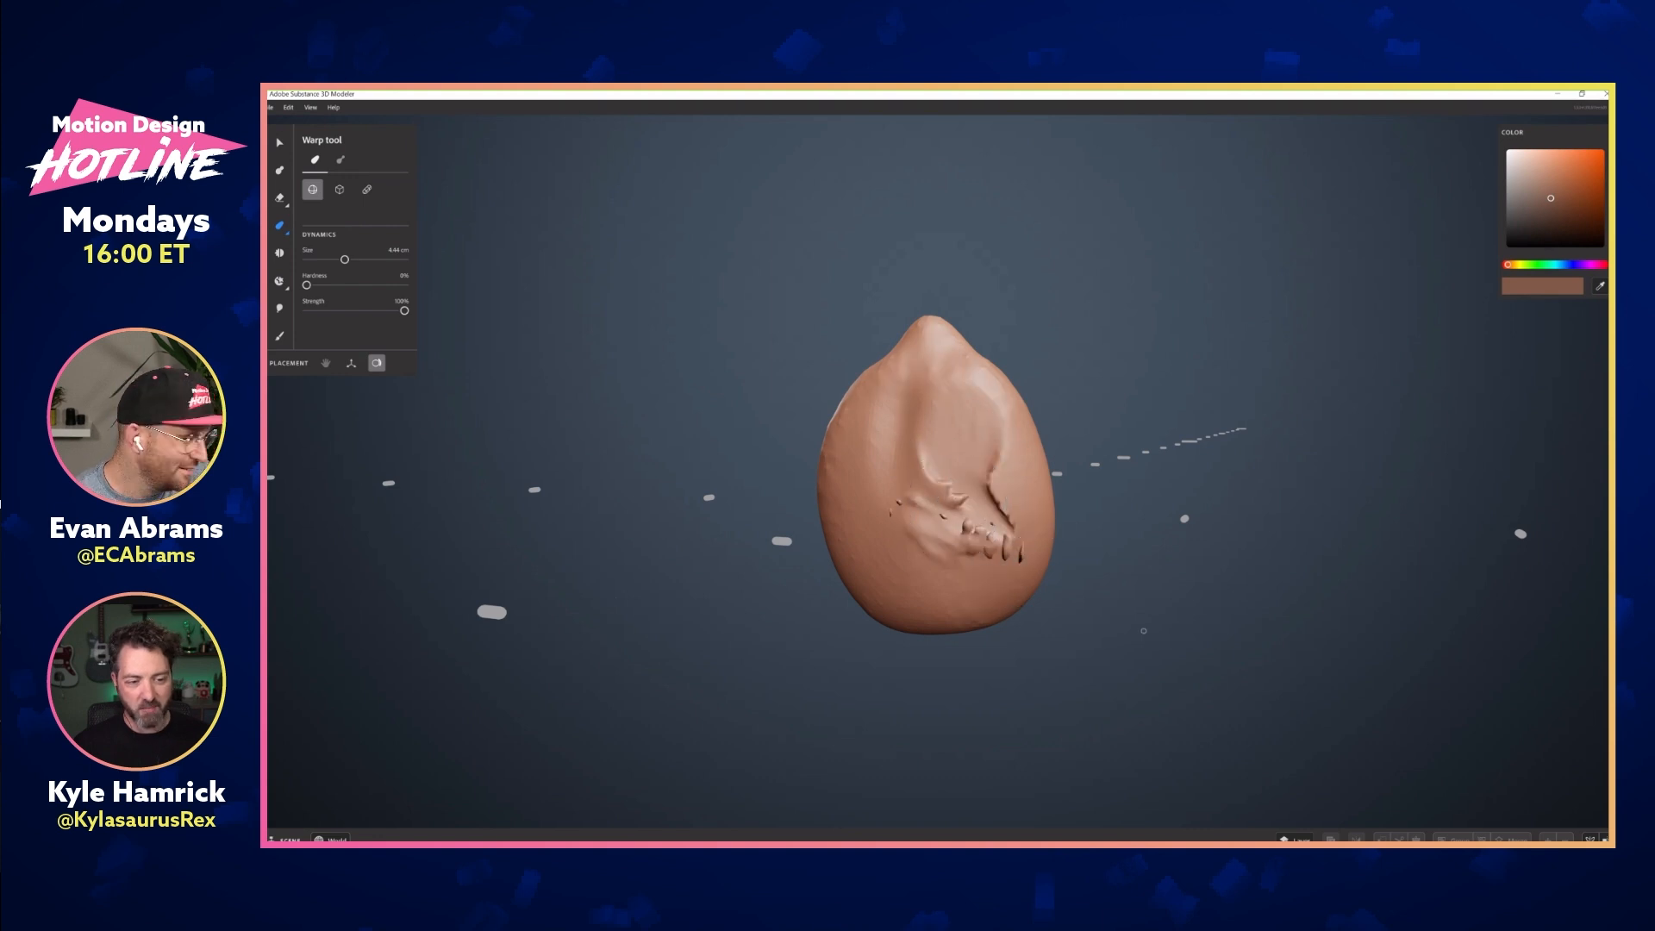
pyautogui.hotkey('ctrl', 'z')
pyautogui.hotkey('ctrl', 'z')
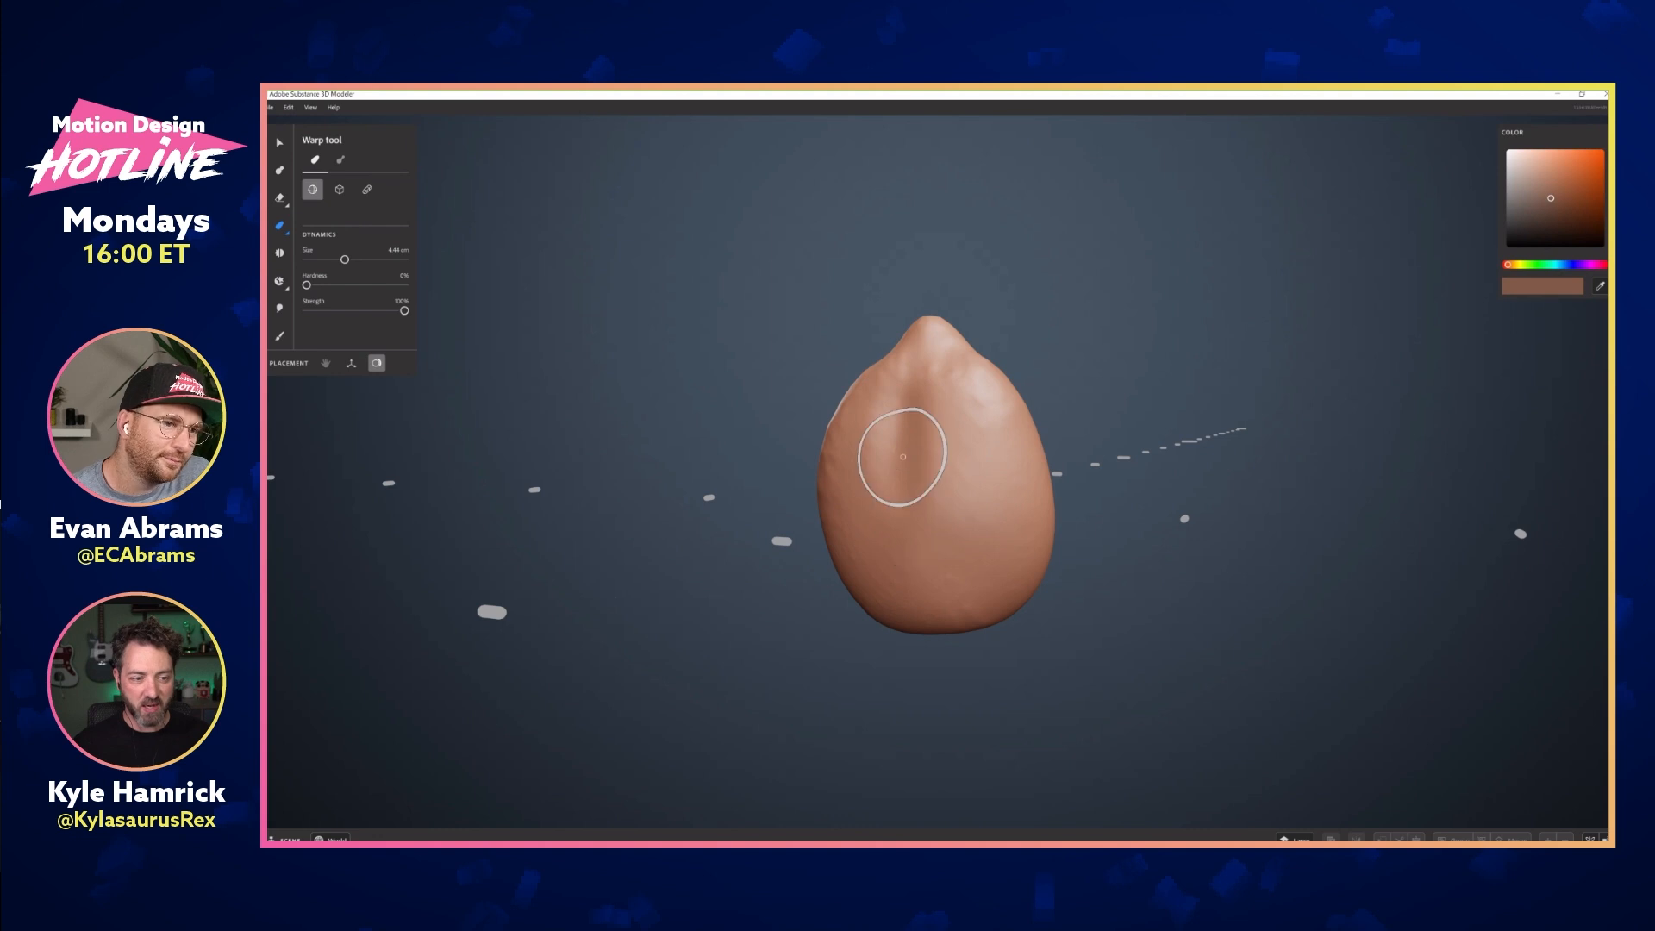
# Switch to the Kernel Material 2 project in Substance 3D Painter, check the corn composition in After Effects, and return to Painter
pyautogui.hotkey('alt', 'Tab')
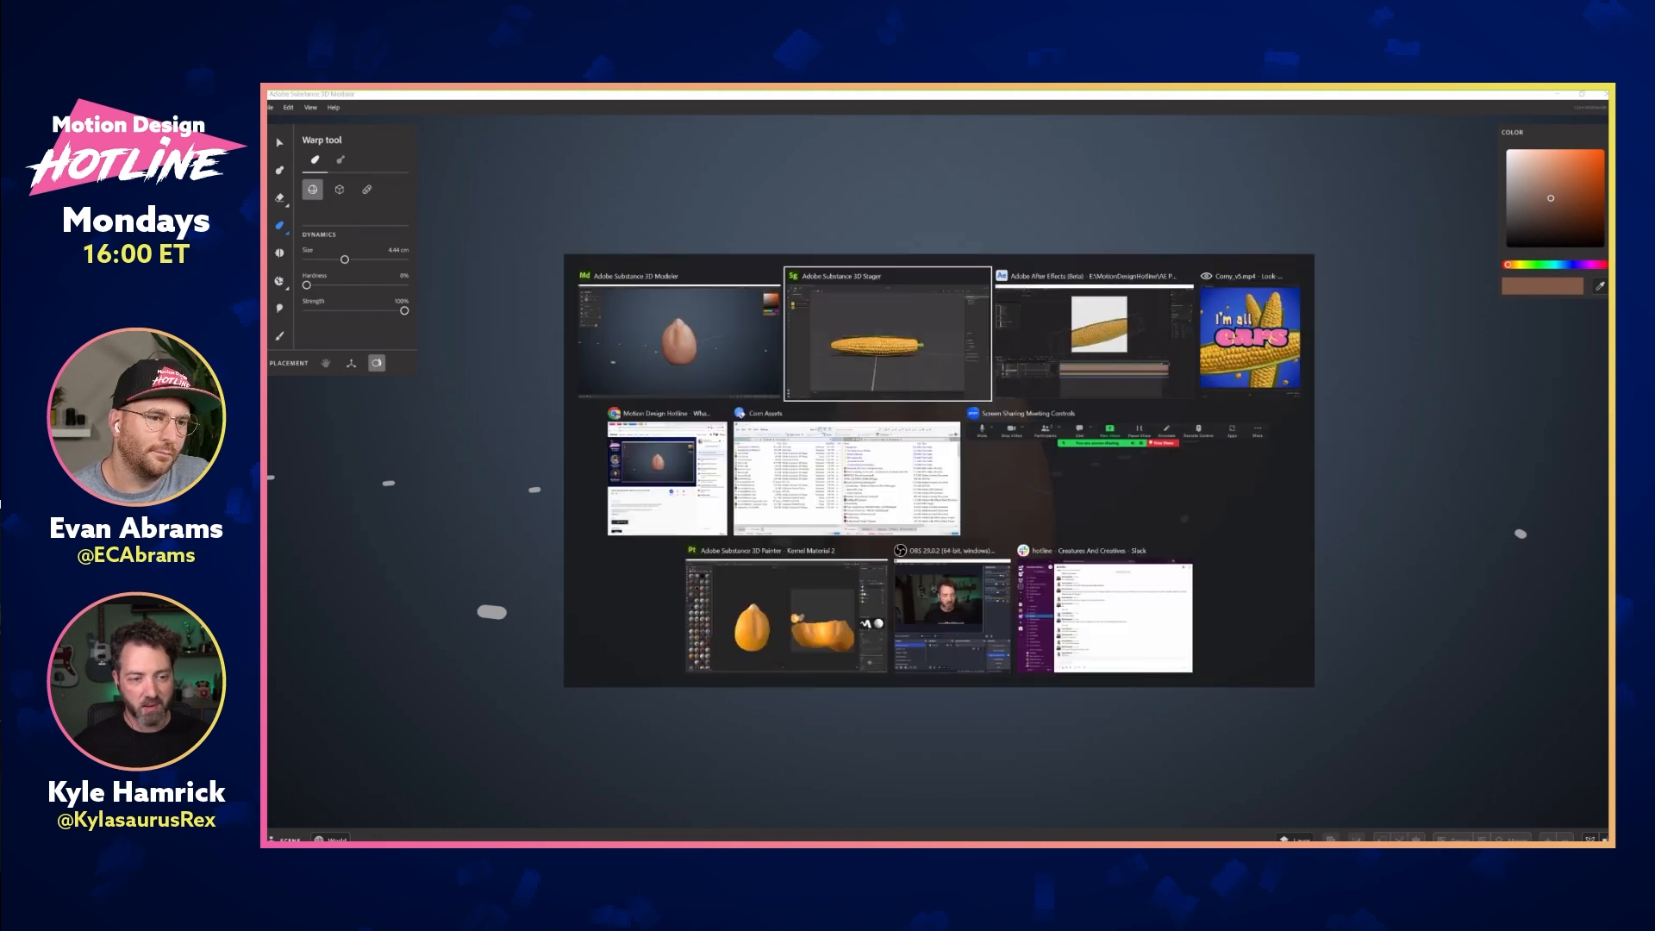
pyautogui.click(820, 622)
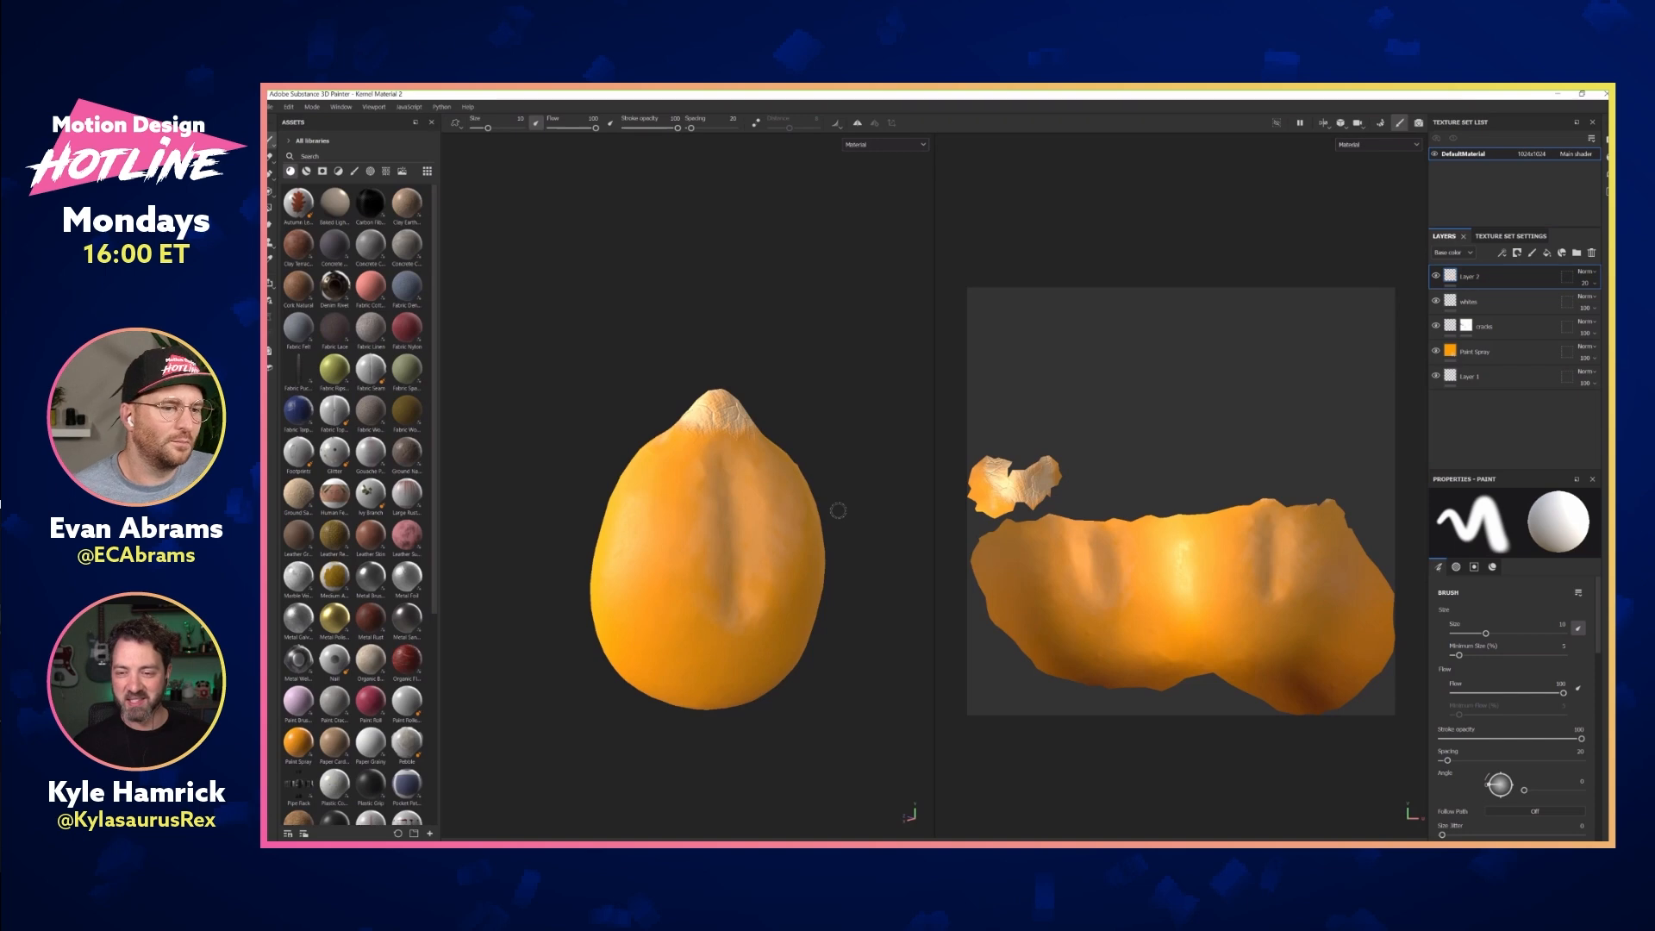
pyautogui.hotkey('alt', 'Tab')
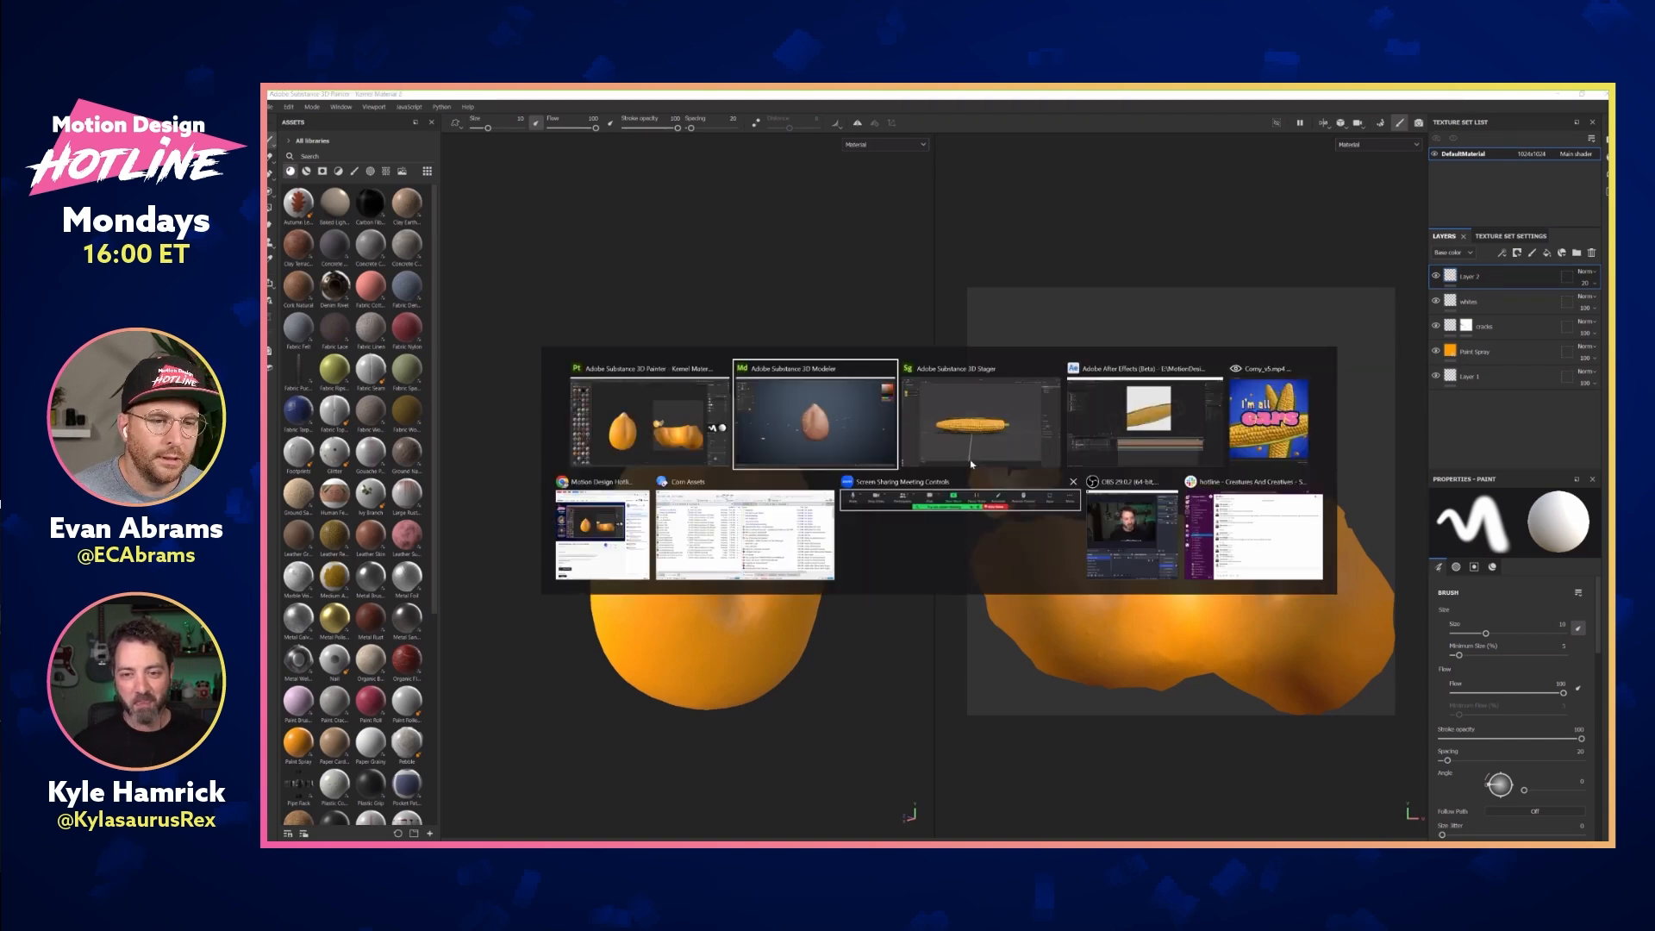
pyautogui.click(1100, 441)
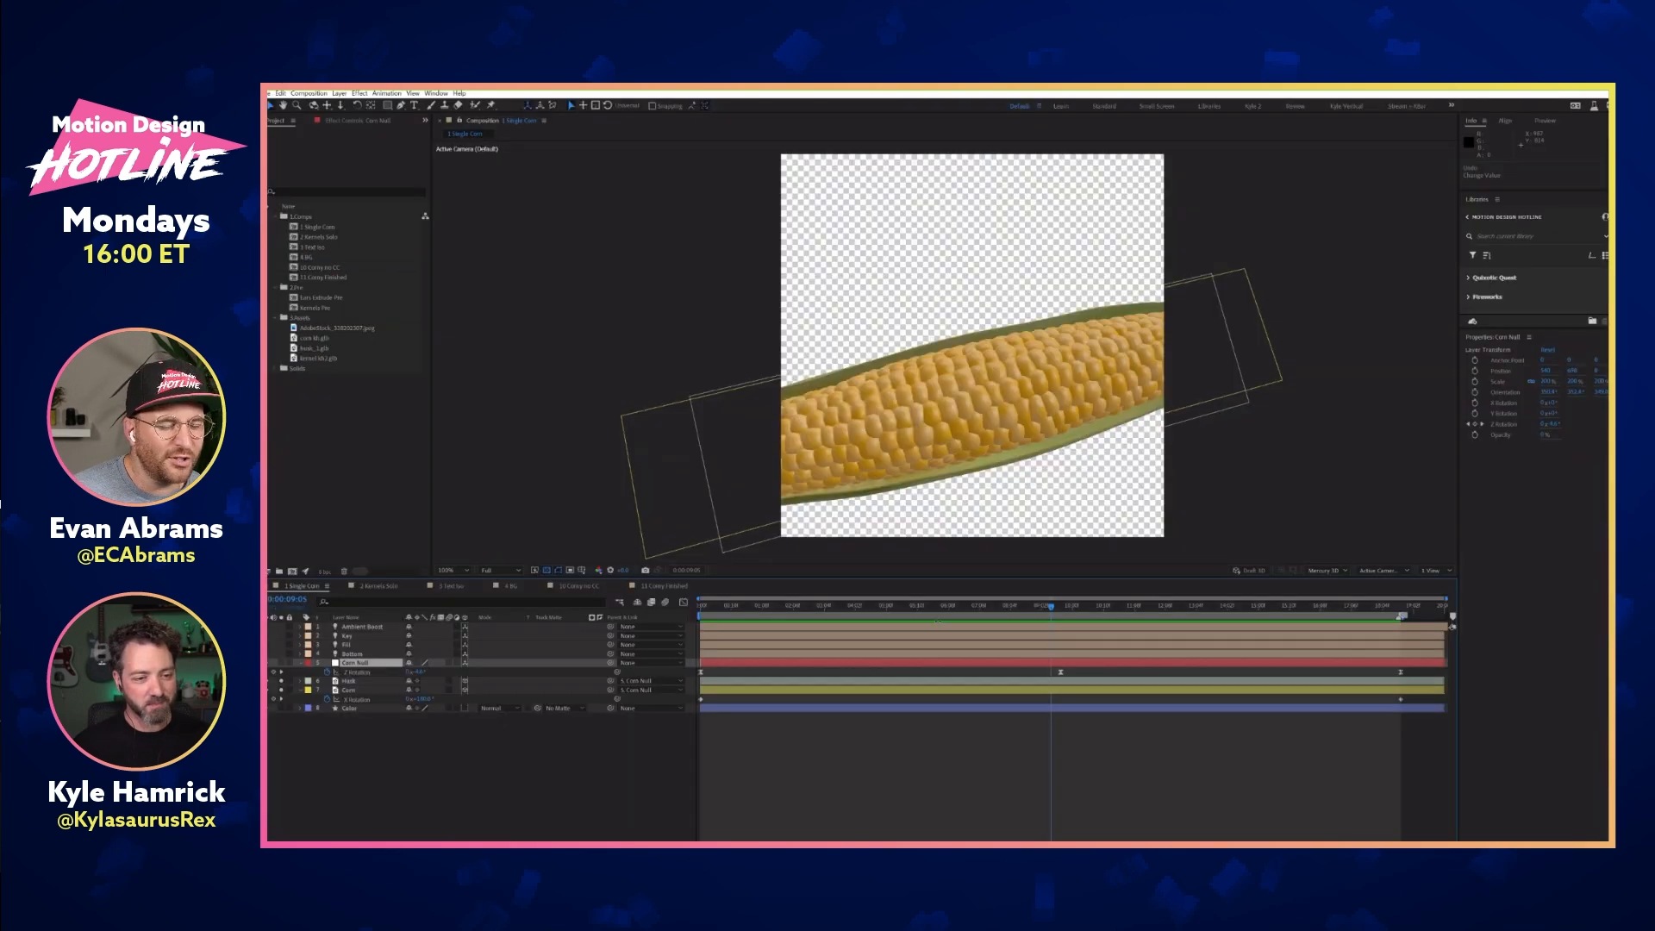
pyautogui.hotkey('alt', 'Tab')
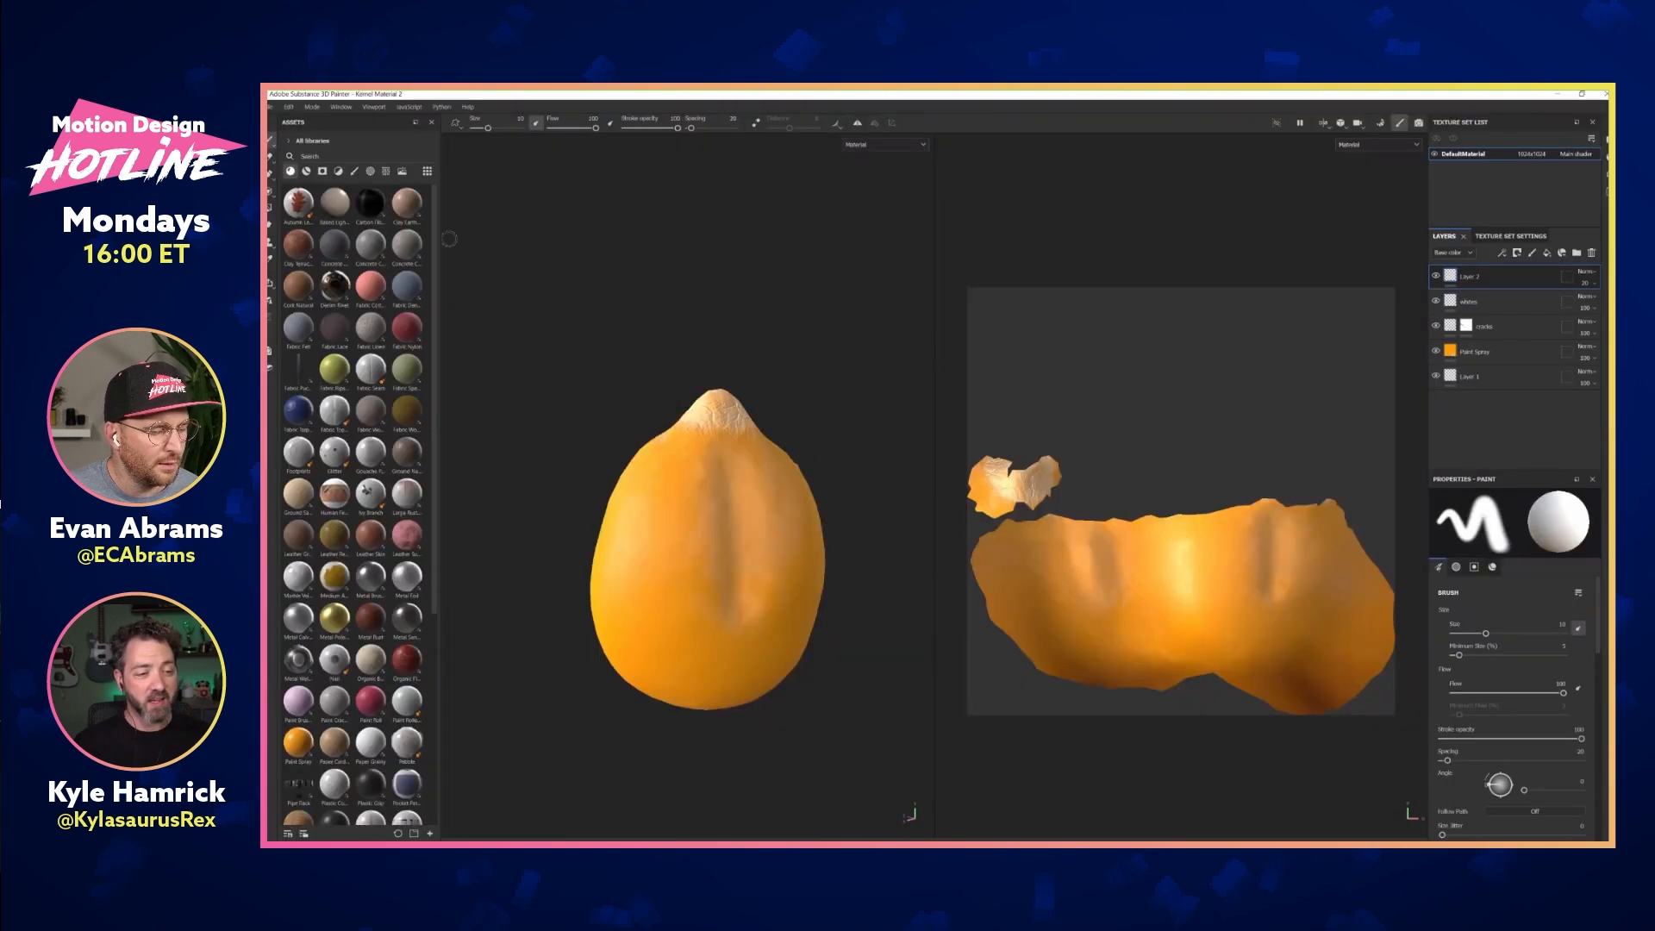
# Add a new paint layer above the existing ones and set the brush's base color to pure red
pyautogui.click(1531, 255)
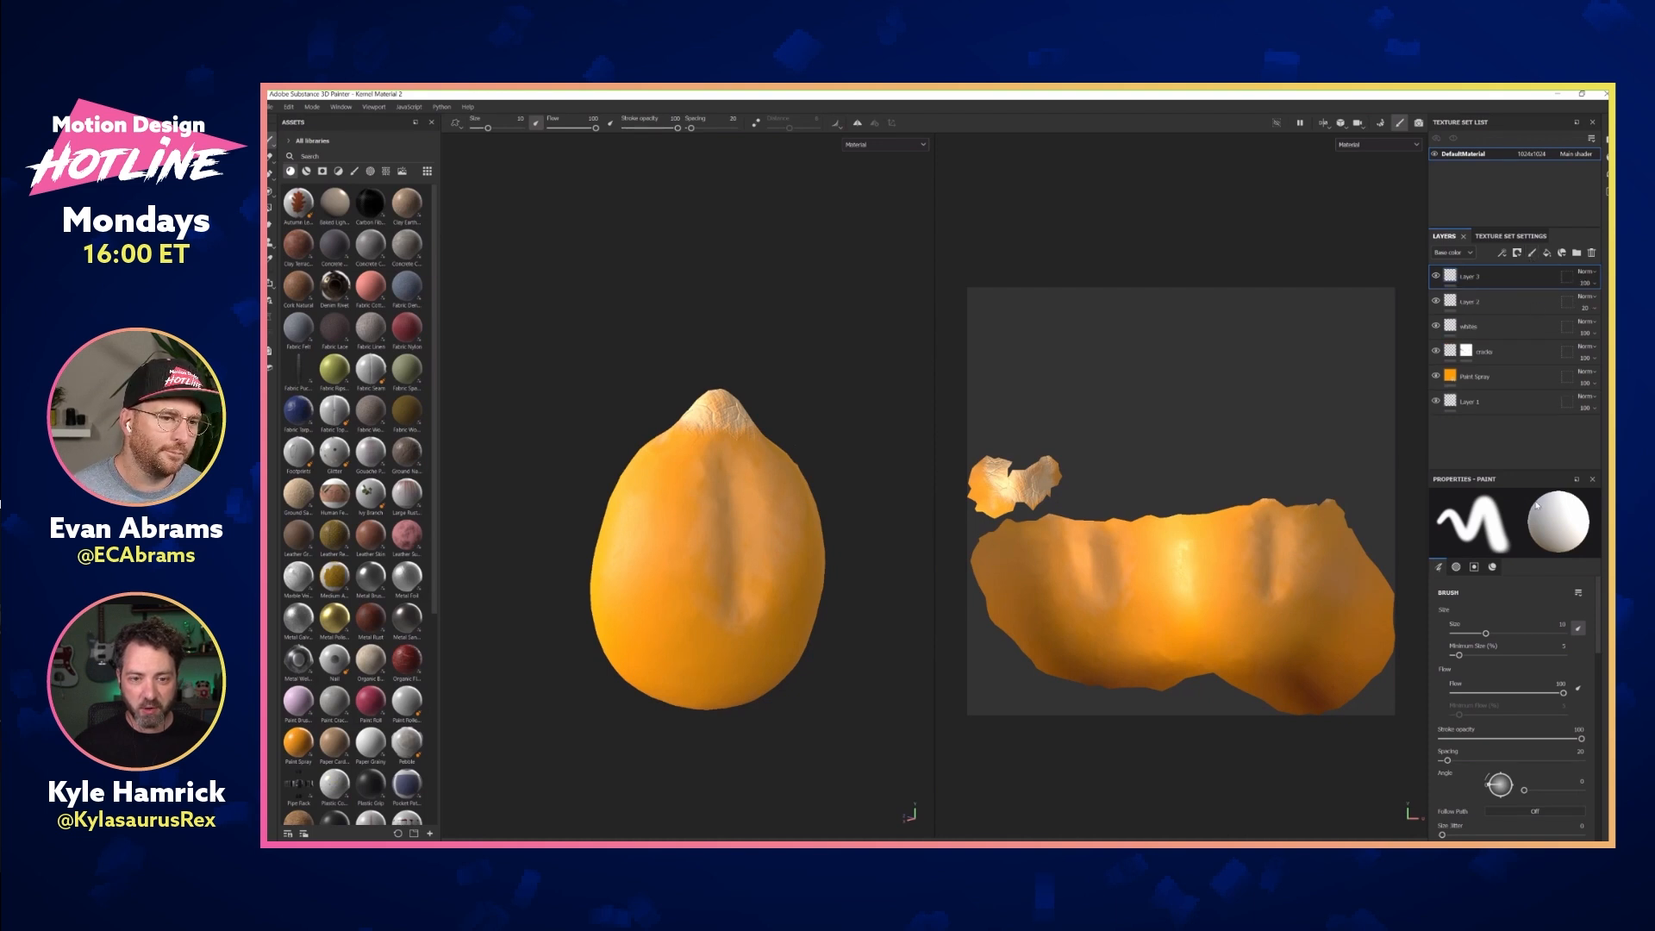
pyautogui.scroll(-10, 1572, 729)
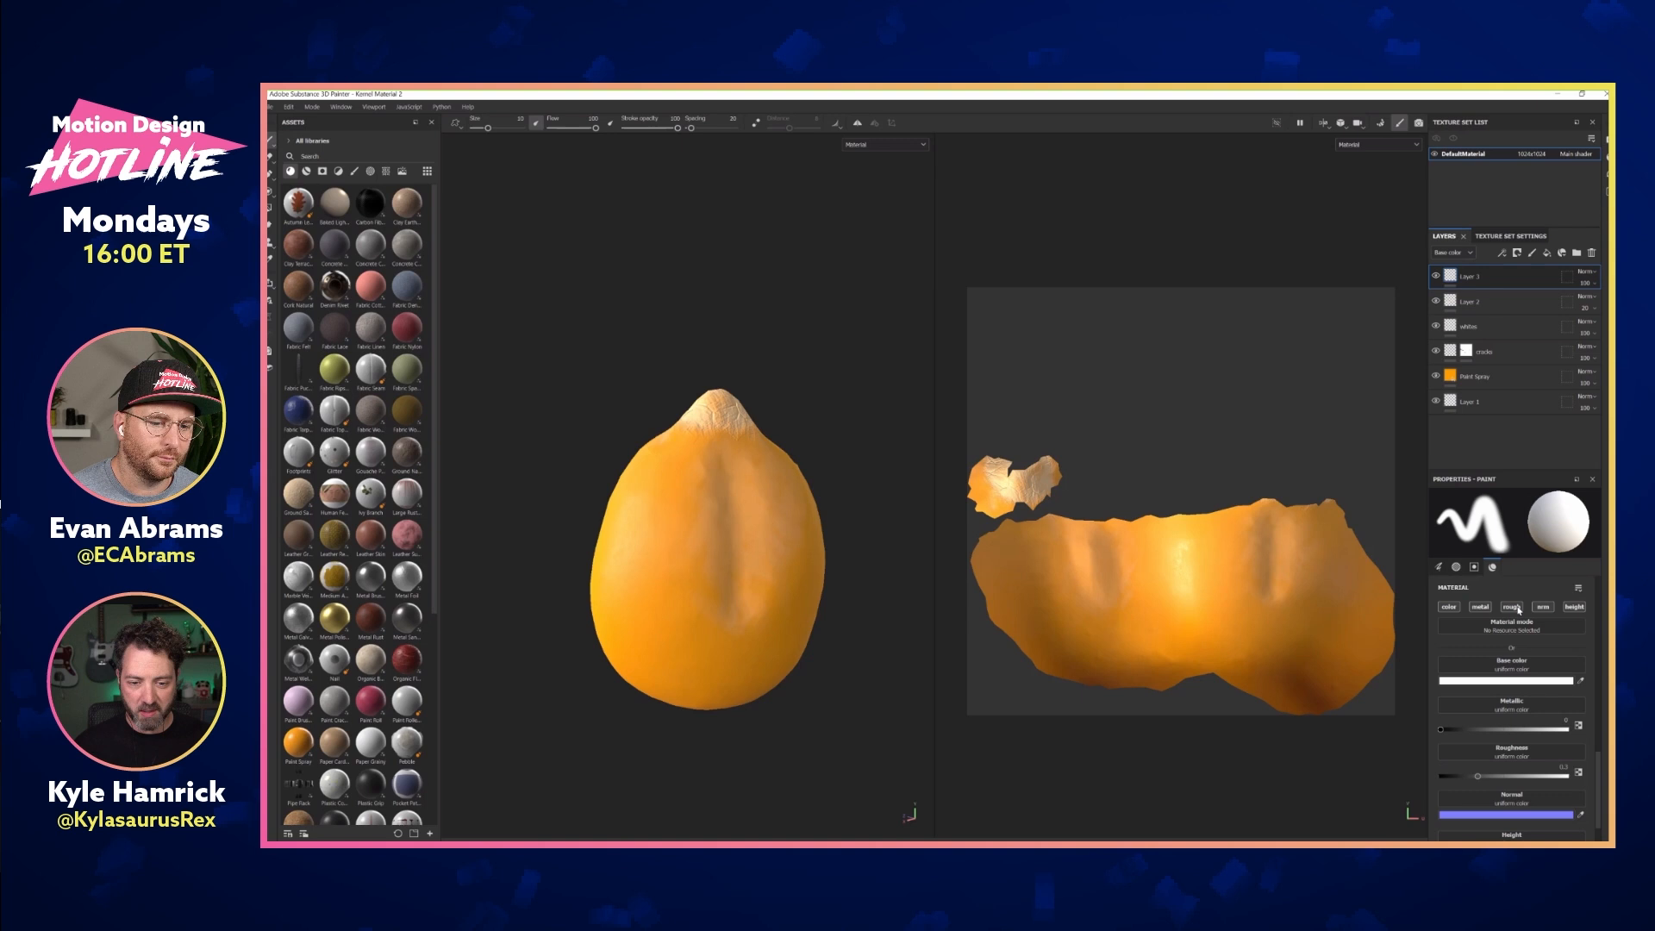
pyautogui.click(1504, 681)
pyautogui.click(1498, 681)
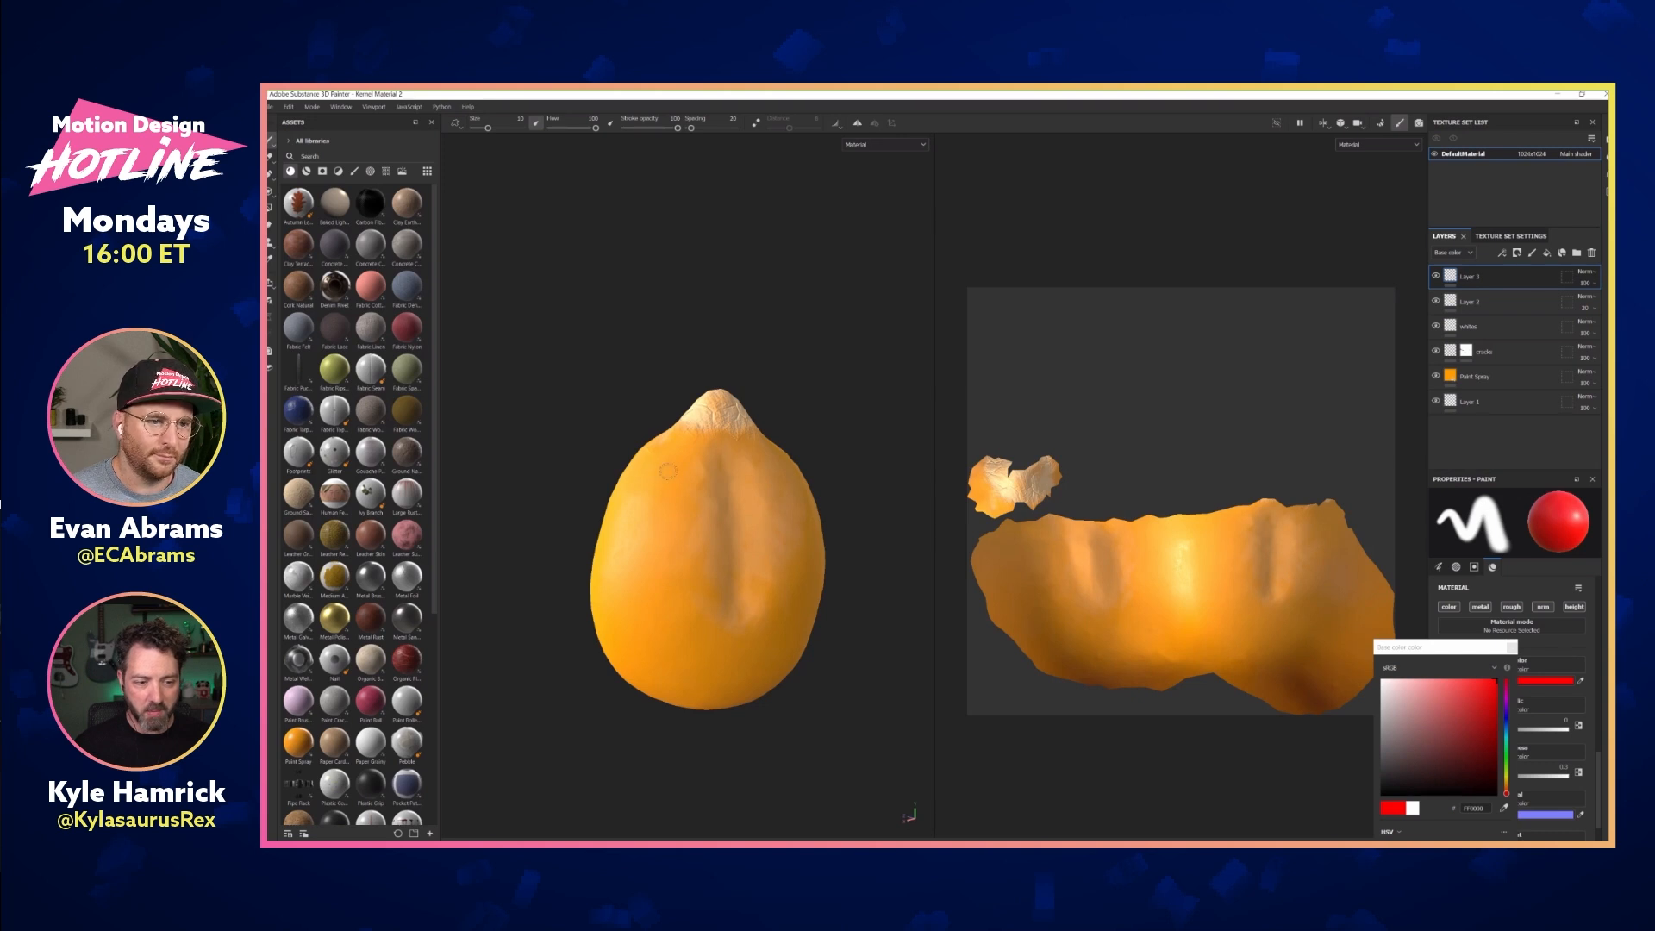
# Try painting crossing red strokes over the kernel, inspect them from other angles, and undo the strokes
pyautogui.moveTo(709, 402)
pyautogui.mouseDown()
pyautogui.moveTo(706, 426)
pyautogui.moveTo(607, 519)
pyautogui.mouseUp()
pyautogui.moveTo(642, 464)
pyautogui.mouseDown()
pyautogui.moveTo(767, 489)
pyautogui.moveTo(817, 532)
pyautogui.mouseUp()
pyautogui.moveTo(650, 580)
pyautogui.mouseDown()
pyautogui.moveTo(596, 585)
pyautogui.moveTo(764, 539)
pyautogui.mouseUp()
pyautogui.moveTo(905, 467); pyautogui.dragTo(702, 561)
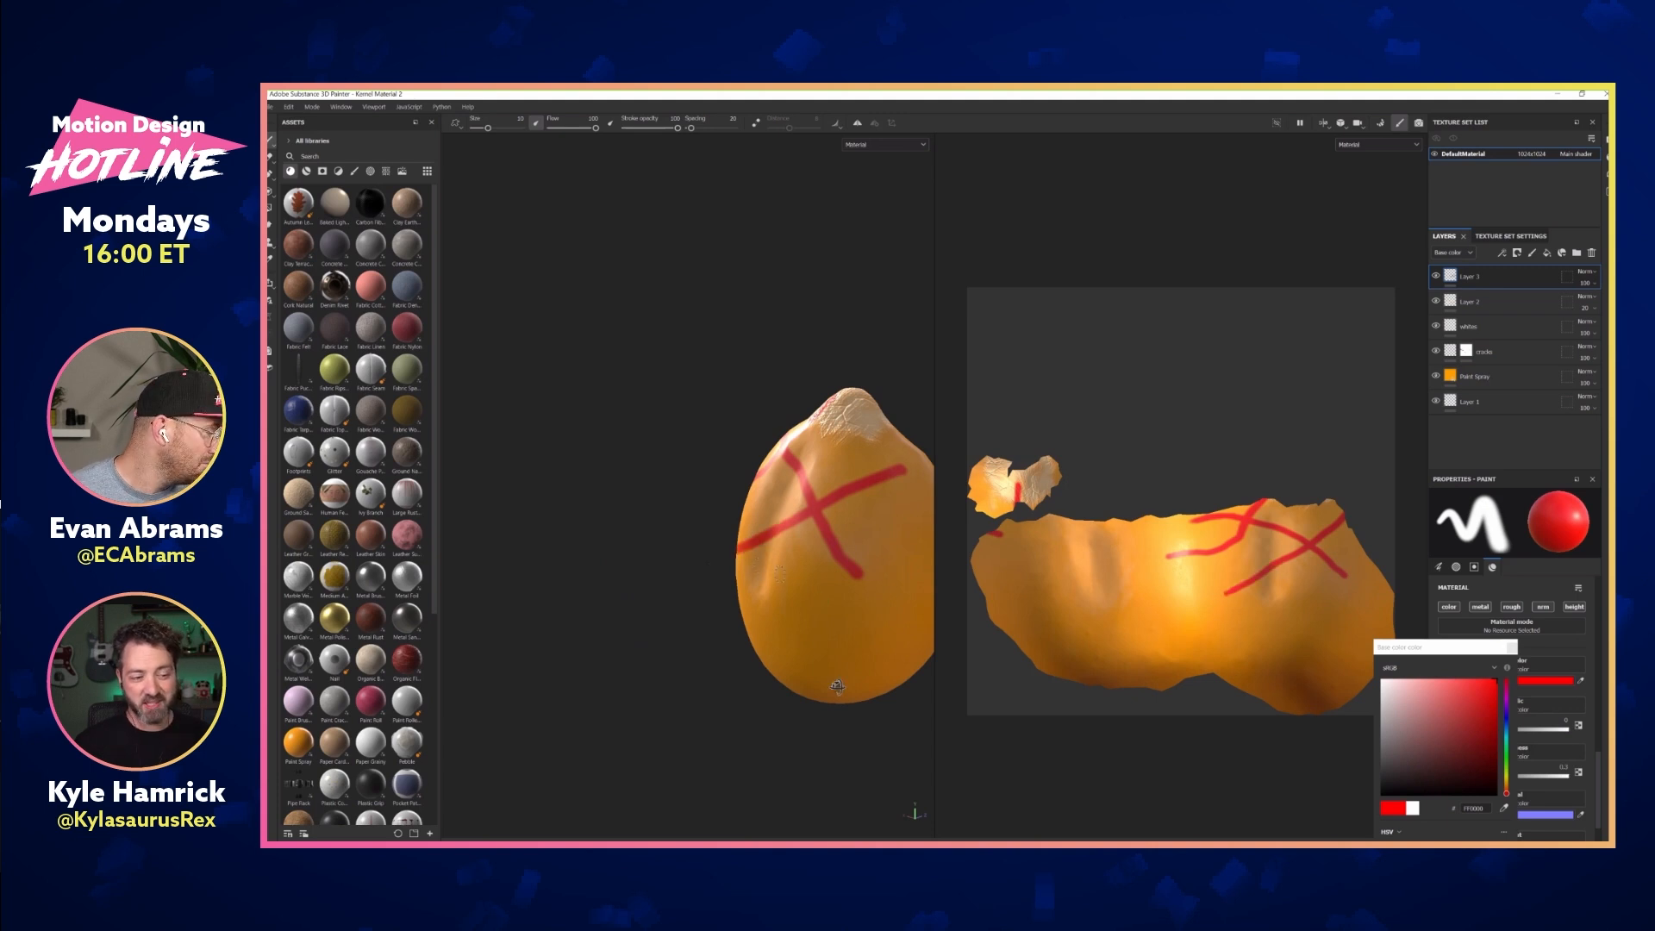
pyautogui.moveTo(837, 686)
pyautogui.mouseDown()
pyautogui.moveTo(850, 698)
pyautogui.moveTo(908, 620)
pyautogui.moveTo(913, 681)
pyautogui.moveTo(919, 638)
pyautogui.mouseUp()
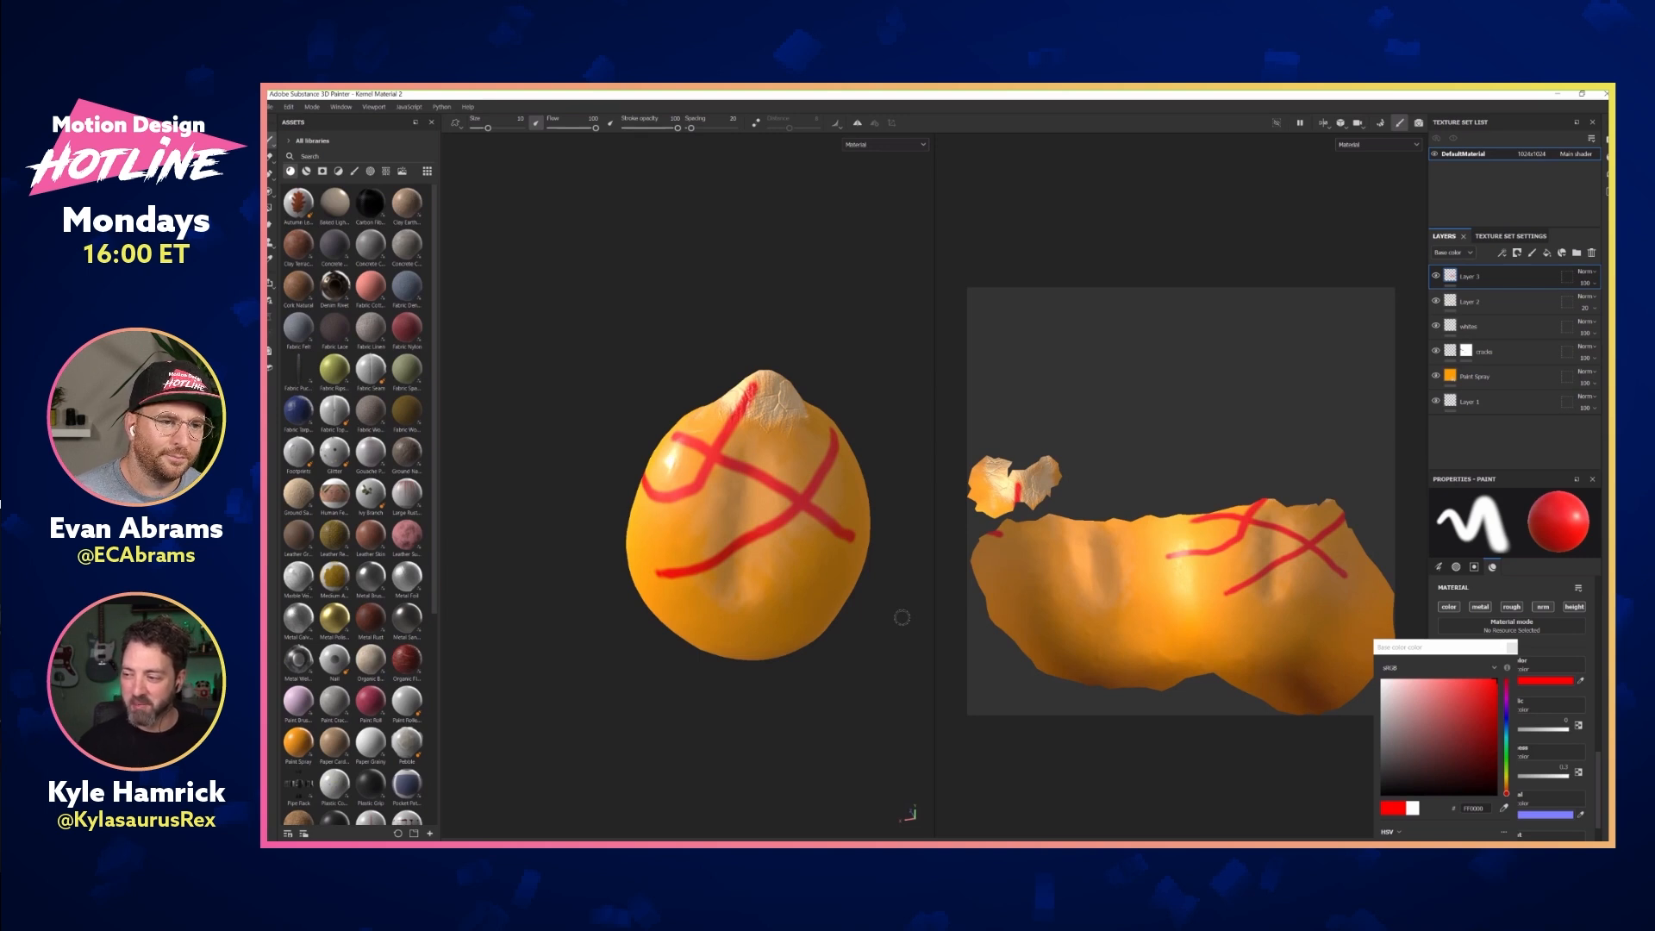
pyautogui.hotkey('ctrl', 'z')
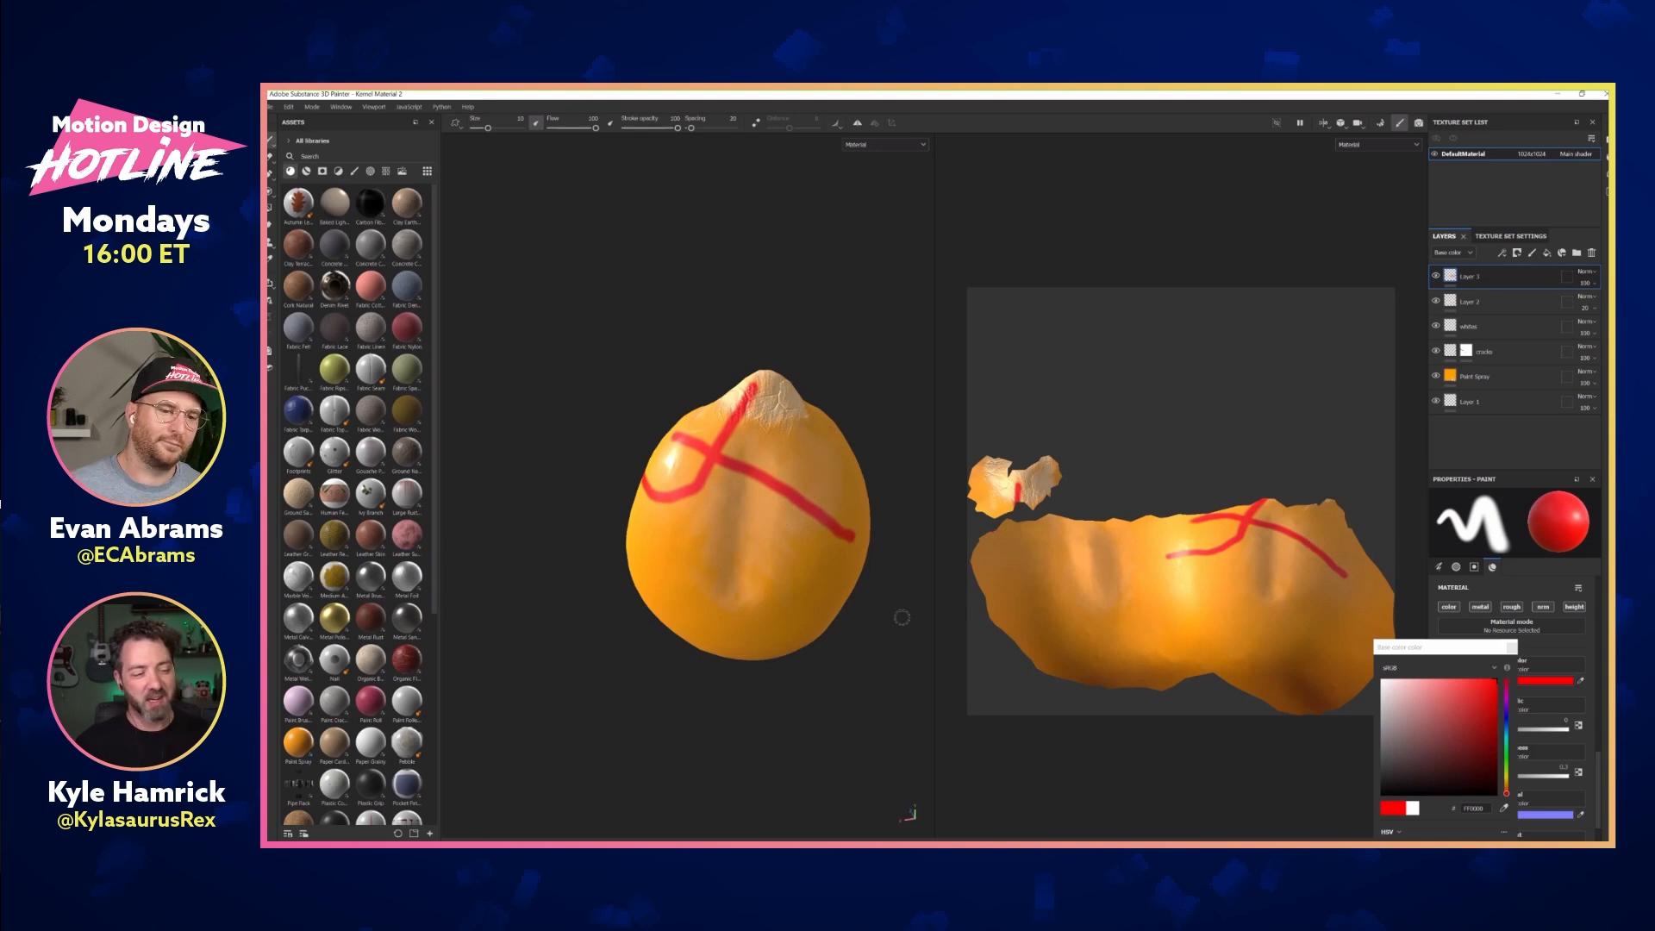
pyautogui.hotkey('ctrl', 'z')
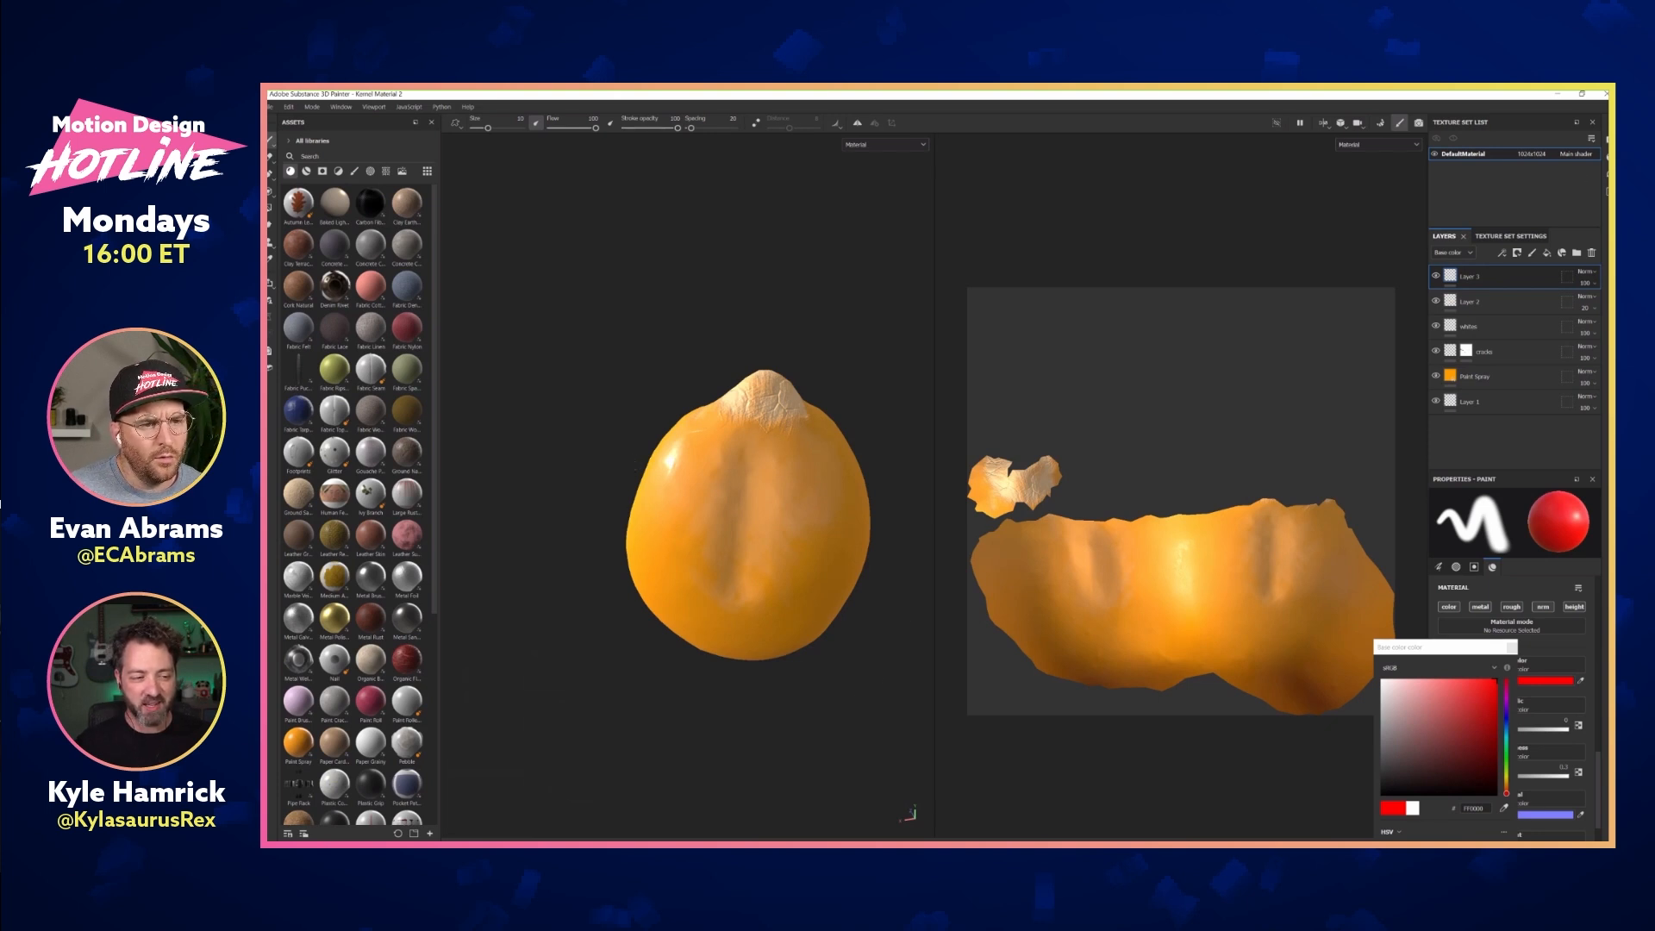
# Quit Substance 3D Painter and discard the changes to the Kernel Material 2 project
pyautogui.click(1604, 93)
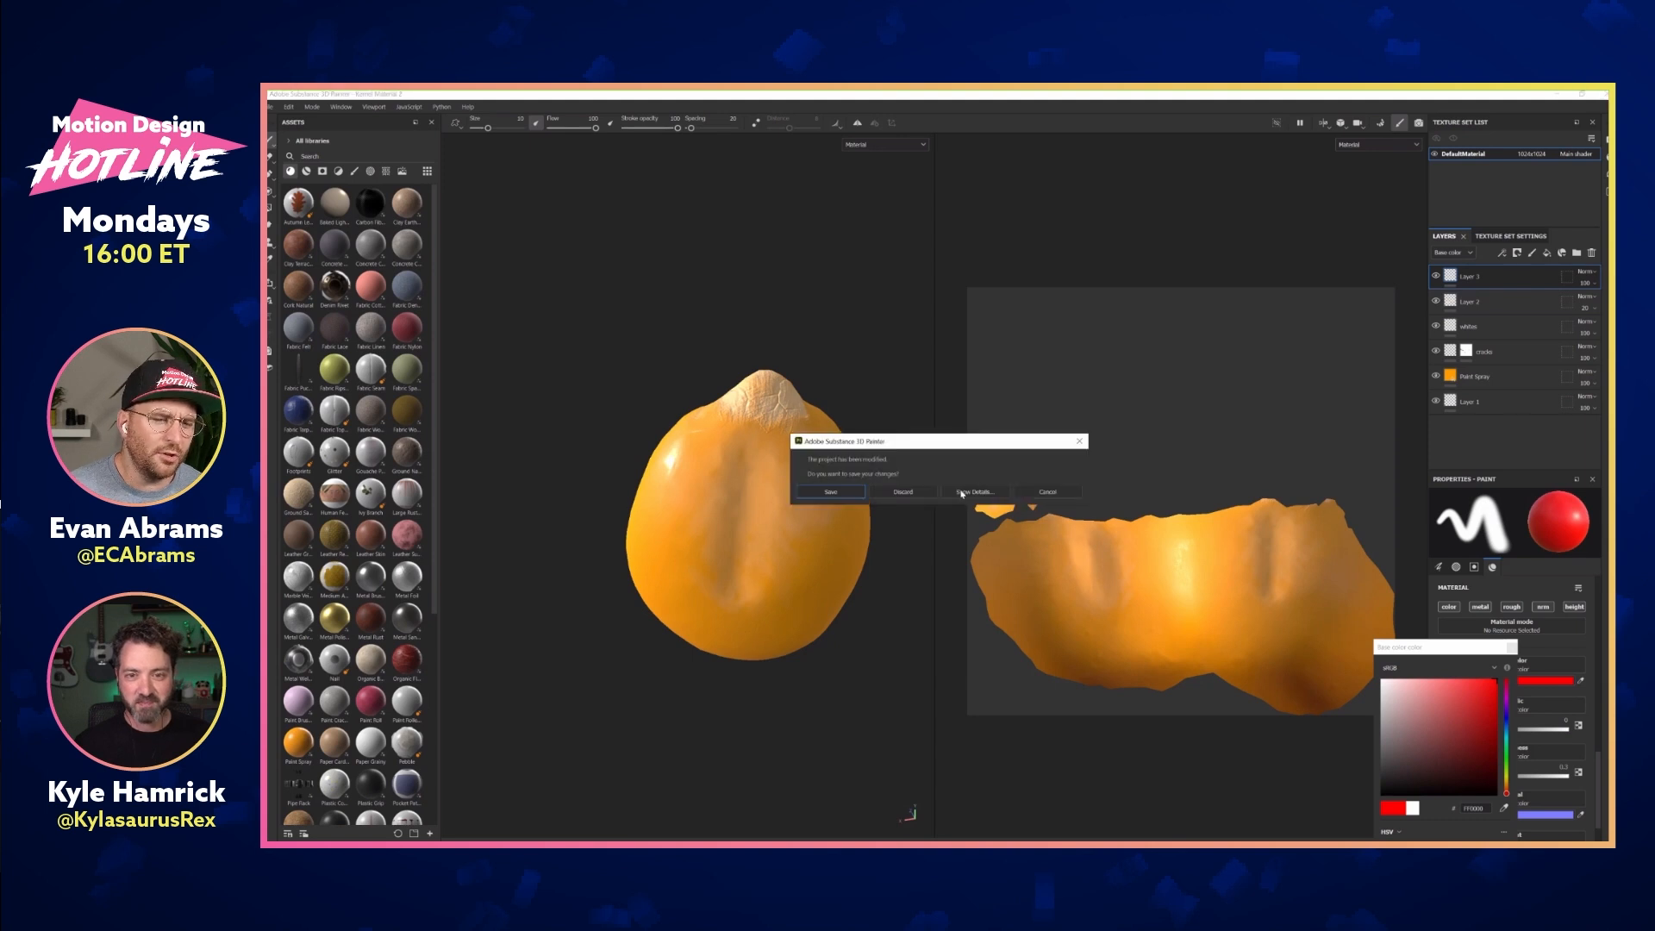
pyautogui.click(1073, 496)
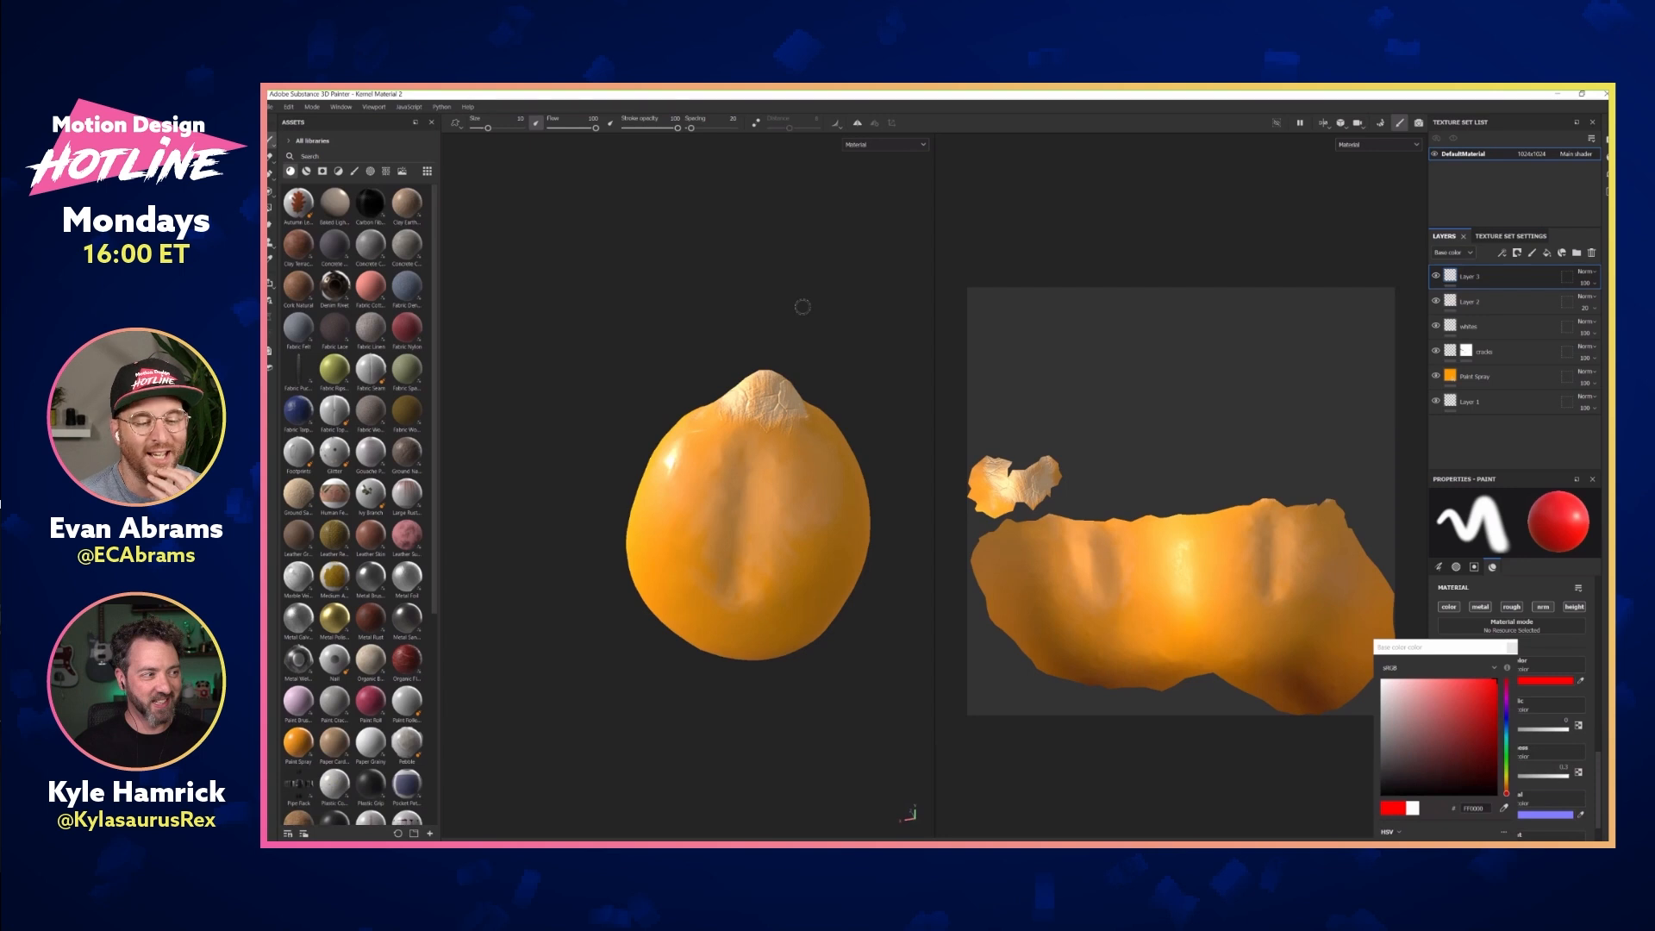
pyautogui.click(271, 106)
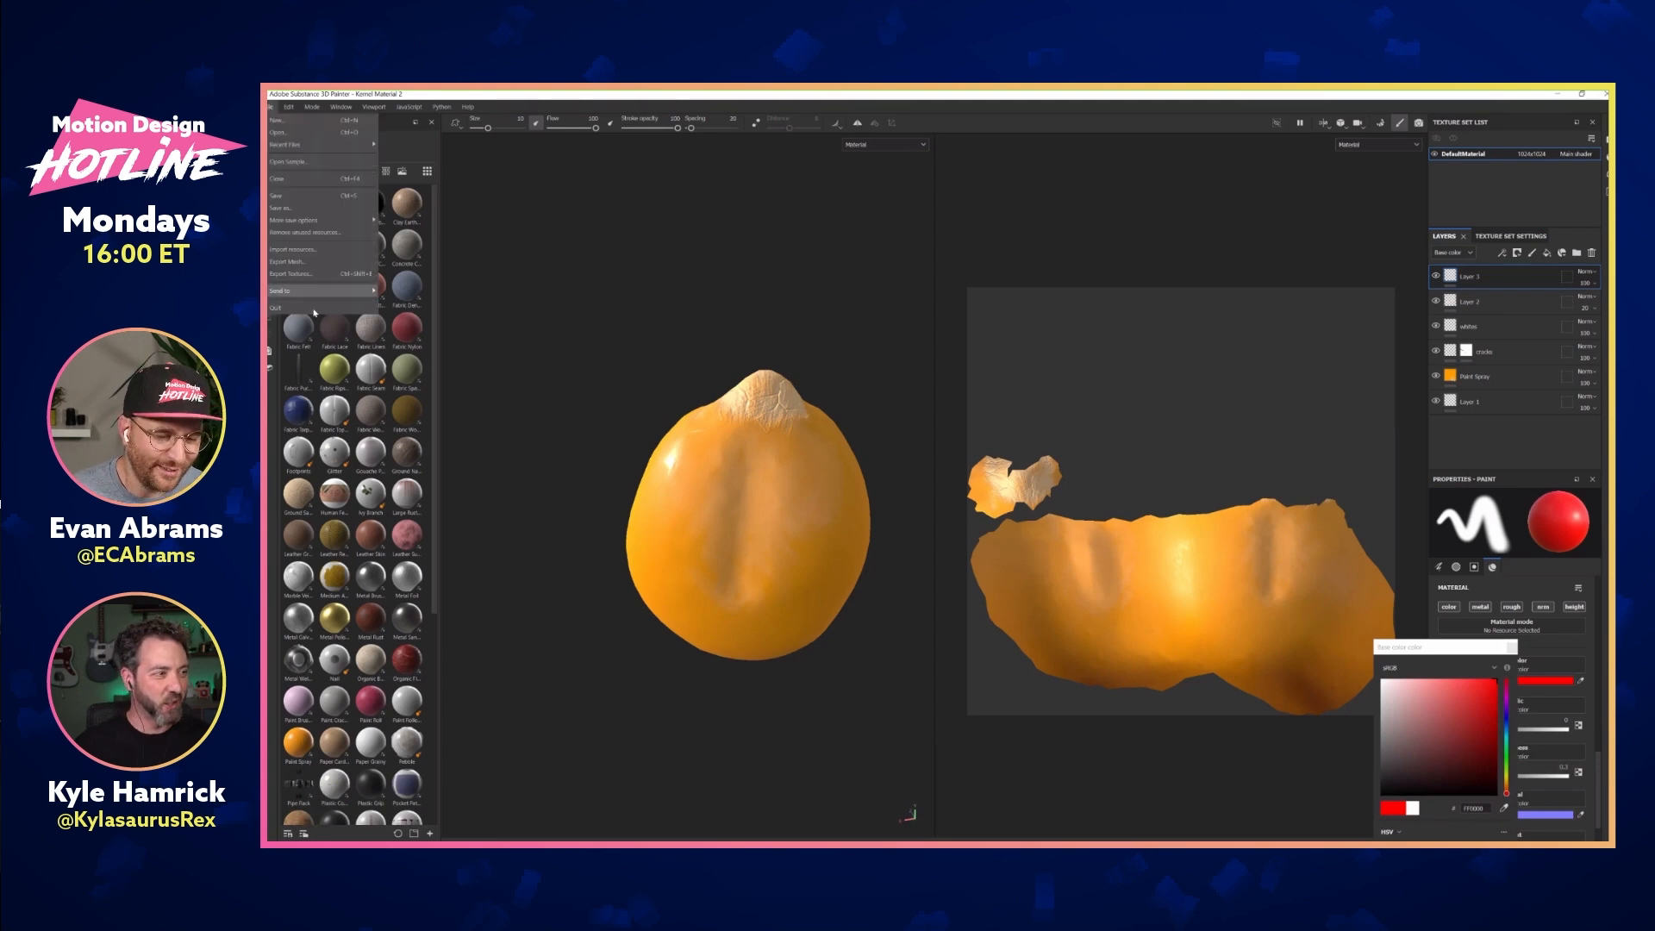
pyautogui.press('Return')
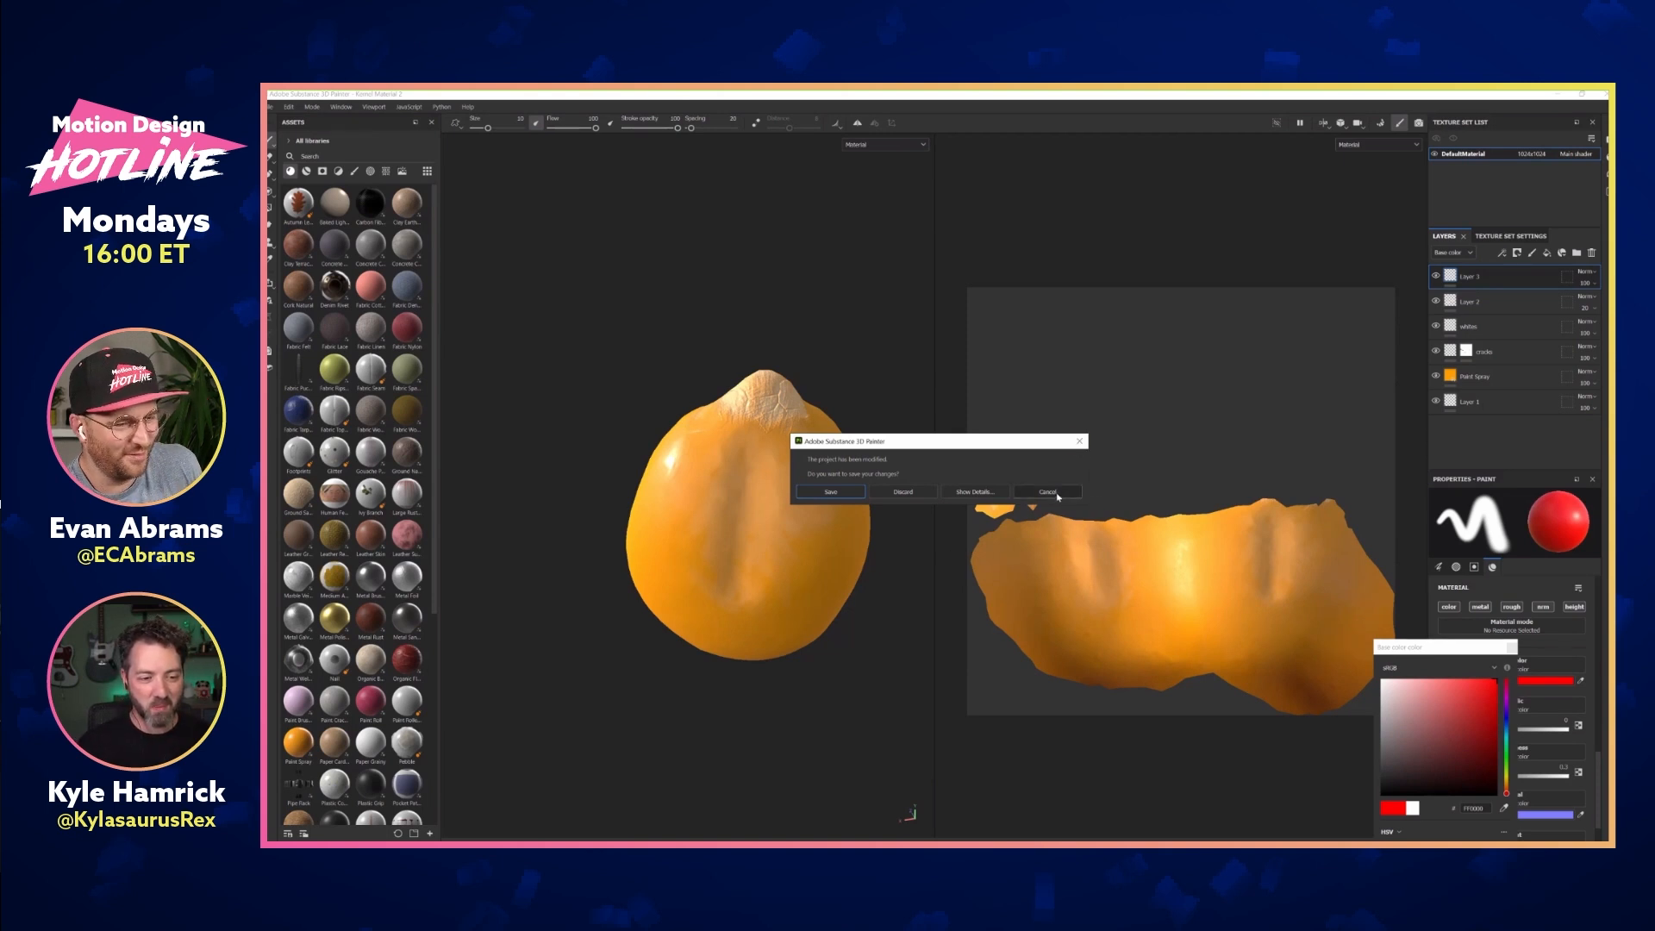
pyautogui.click(899, 492)
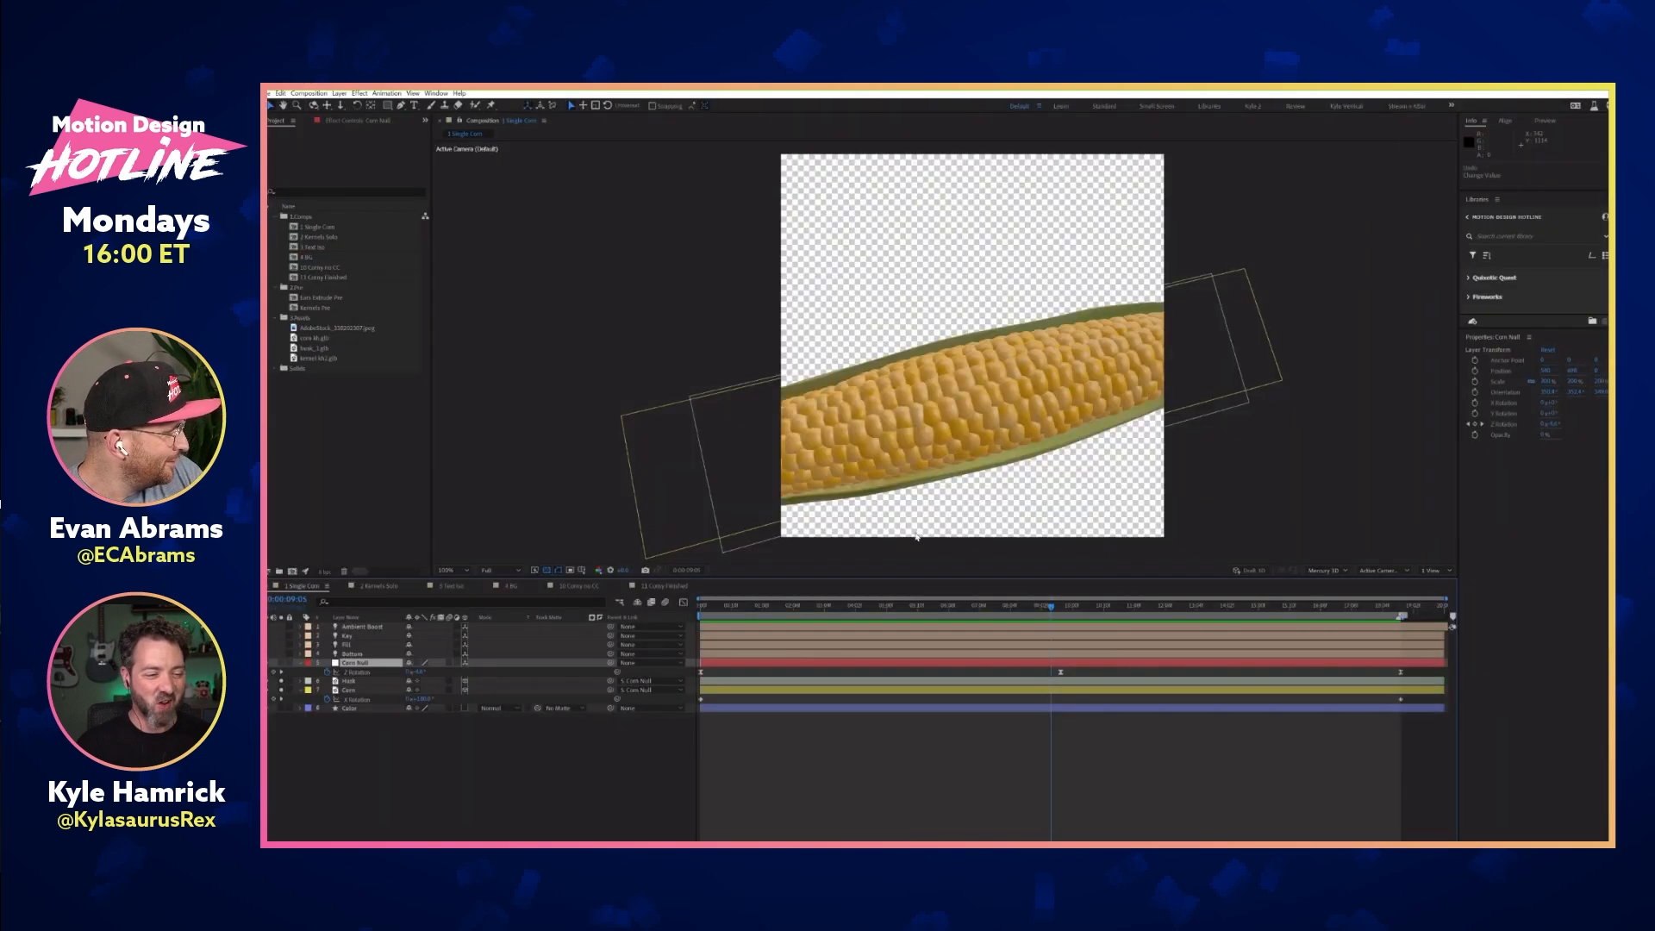
# Switch to the corn scene in Substance 3D Stager and quit the program to return to After Effects
pyautogui.hotkey('alt', 'Tab')
pyautogui.click(1074, 449)
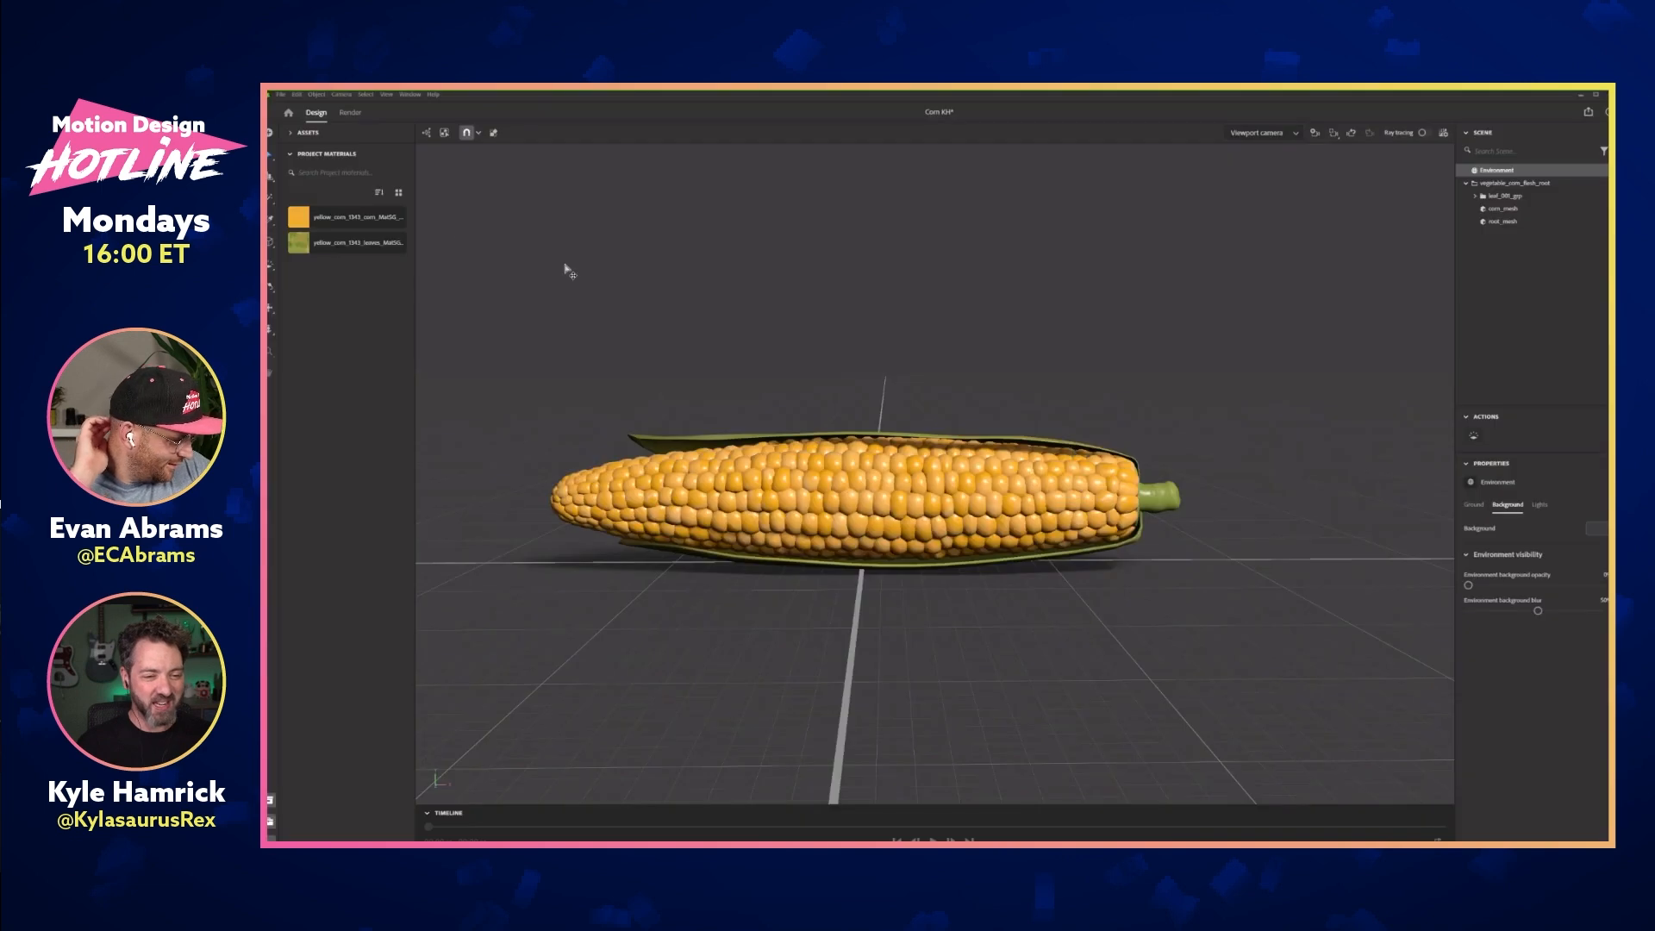
pyautogui.click(280, 94)
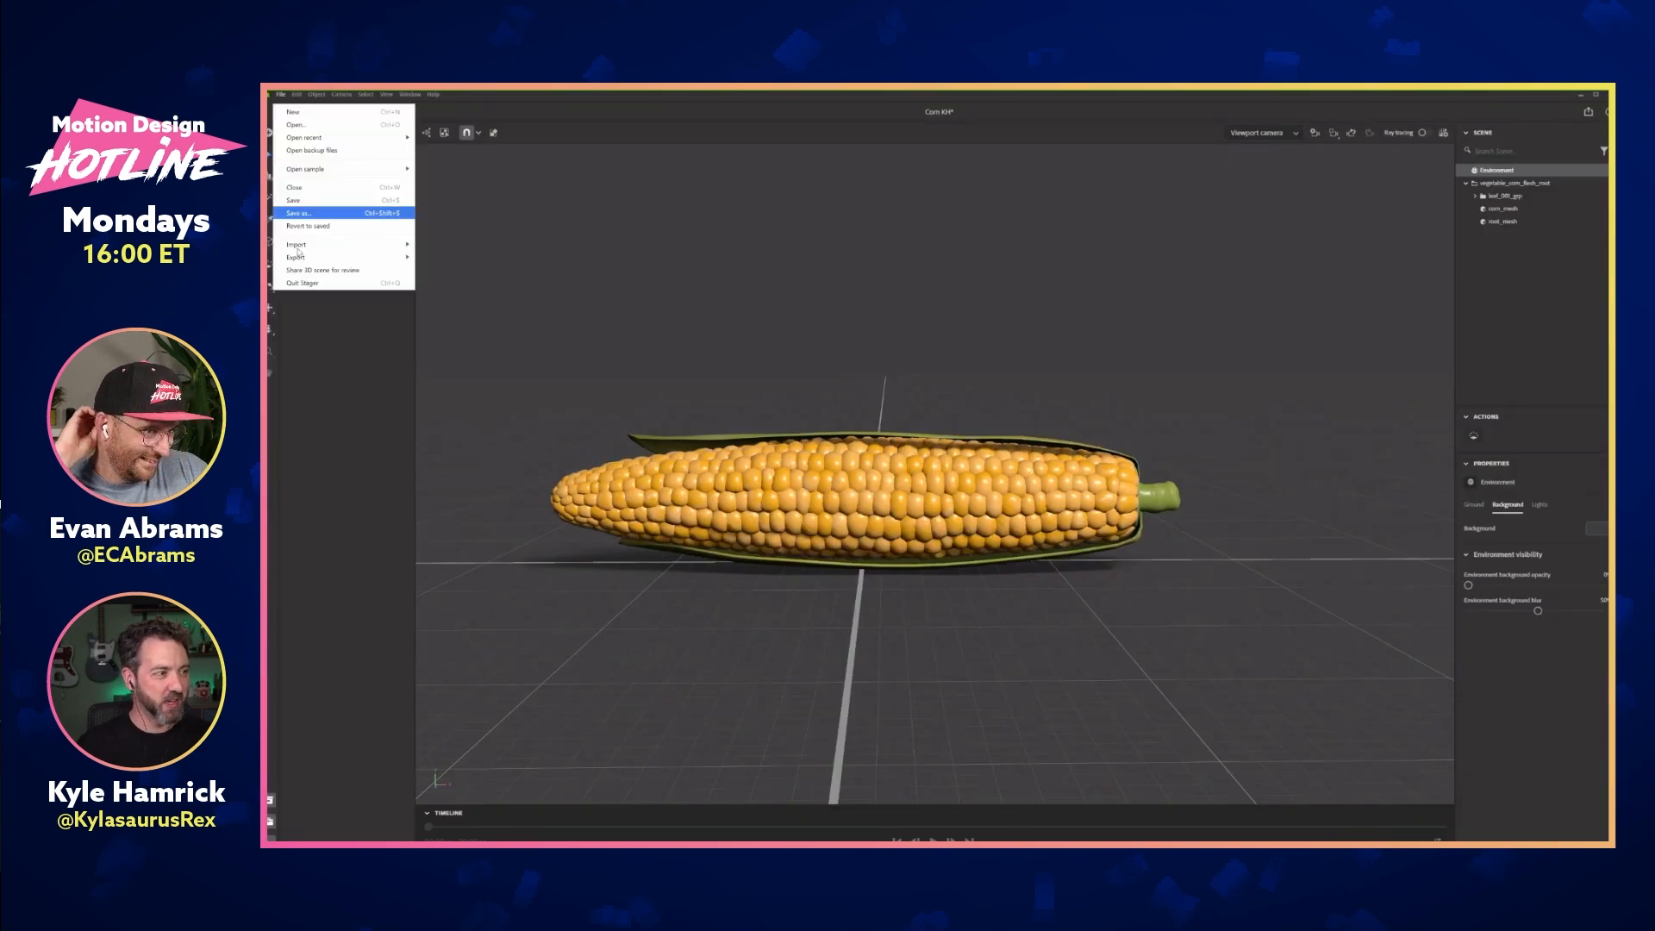
pyautogui.click(327, 279)
pyautogui.click(920, 466)
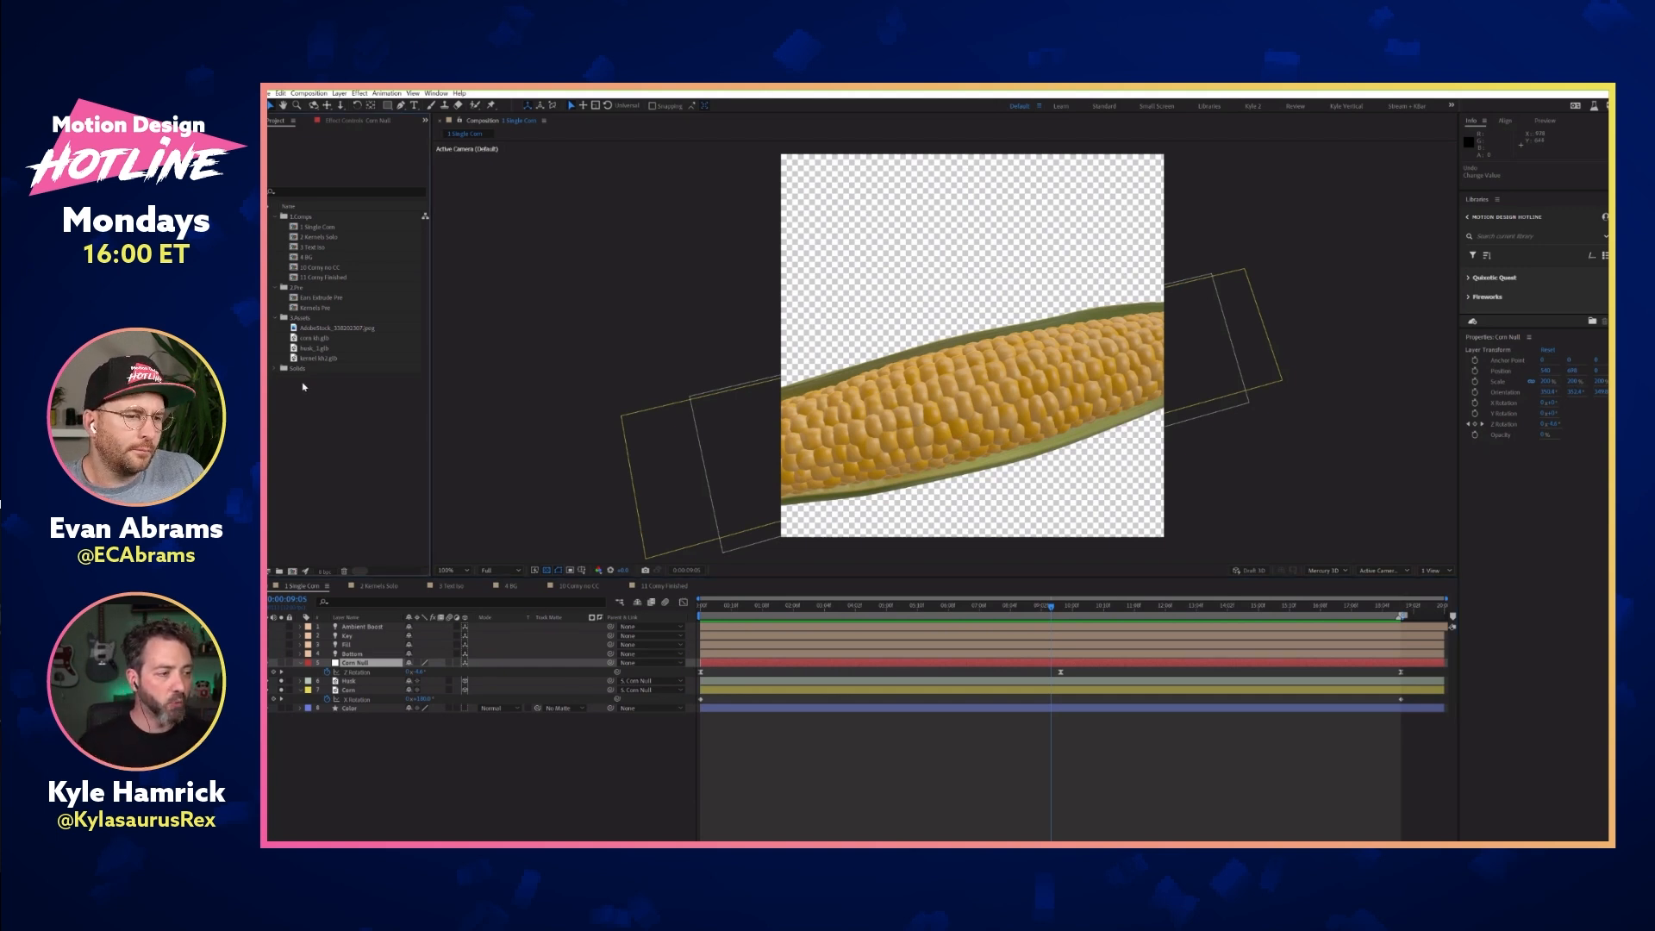
# Create a new composition and place the corn GLB model from the project in it
pyautogui.click(307, 339)
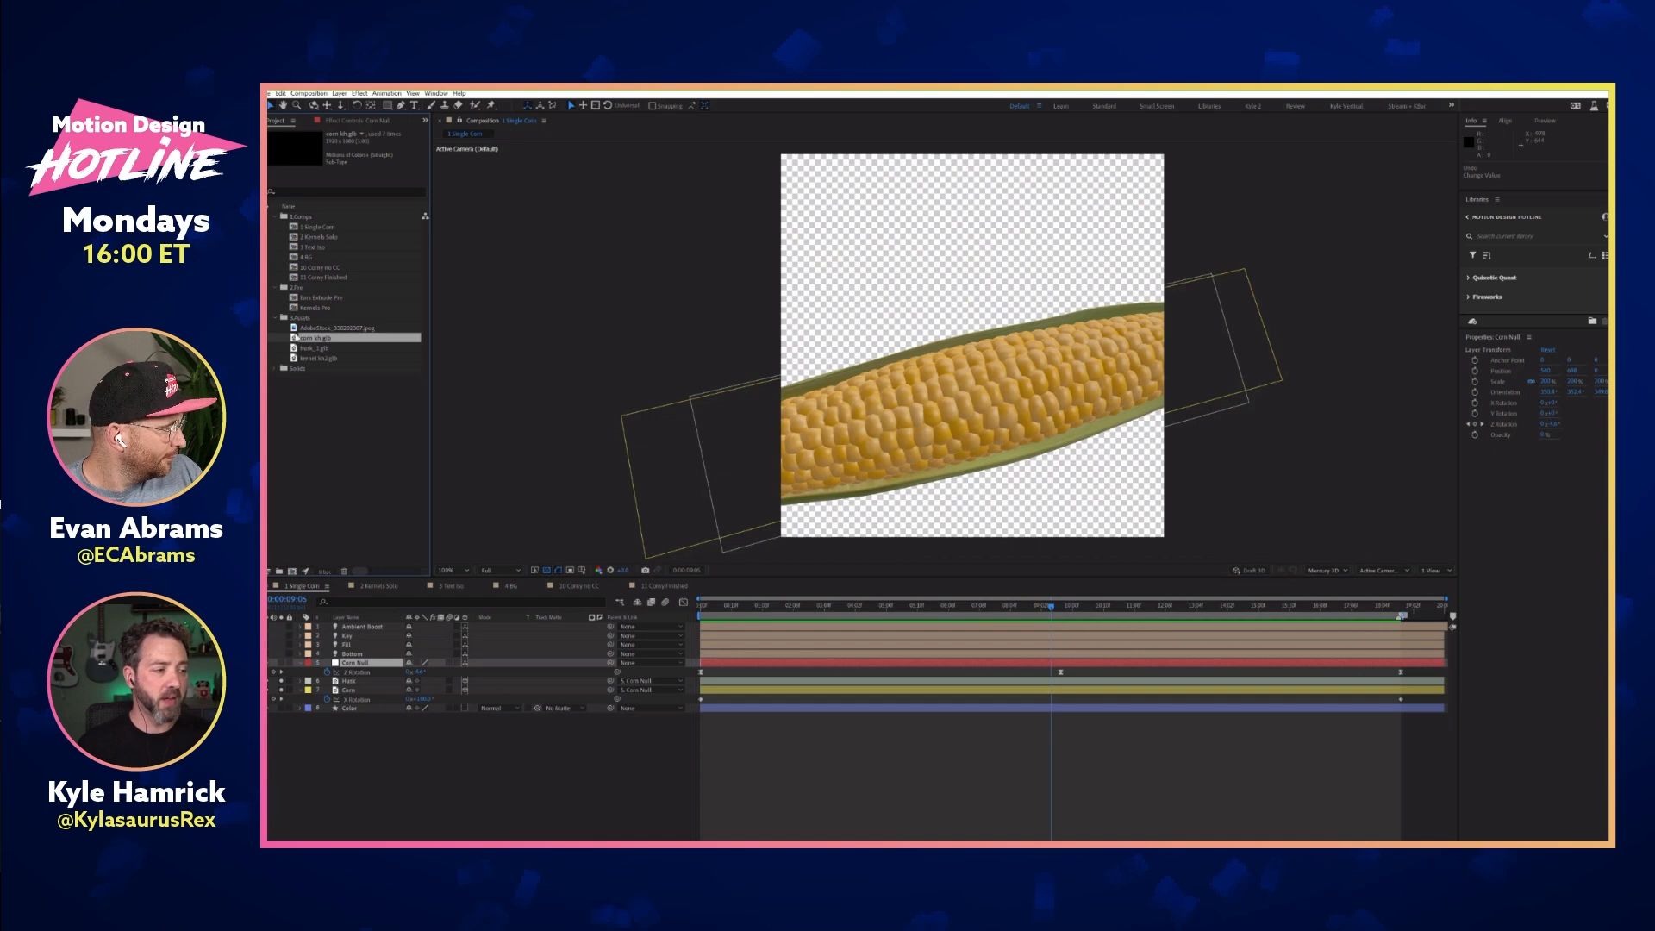
pyautogui.click(327, 392)
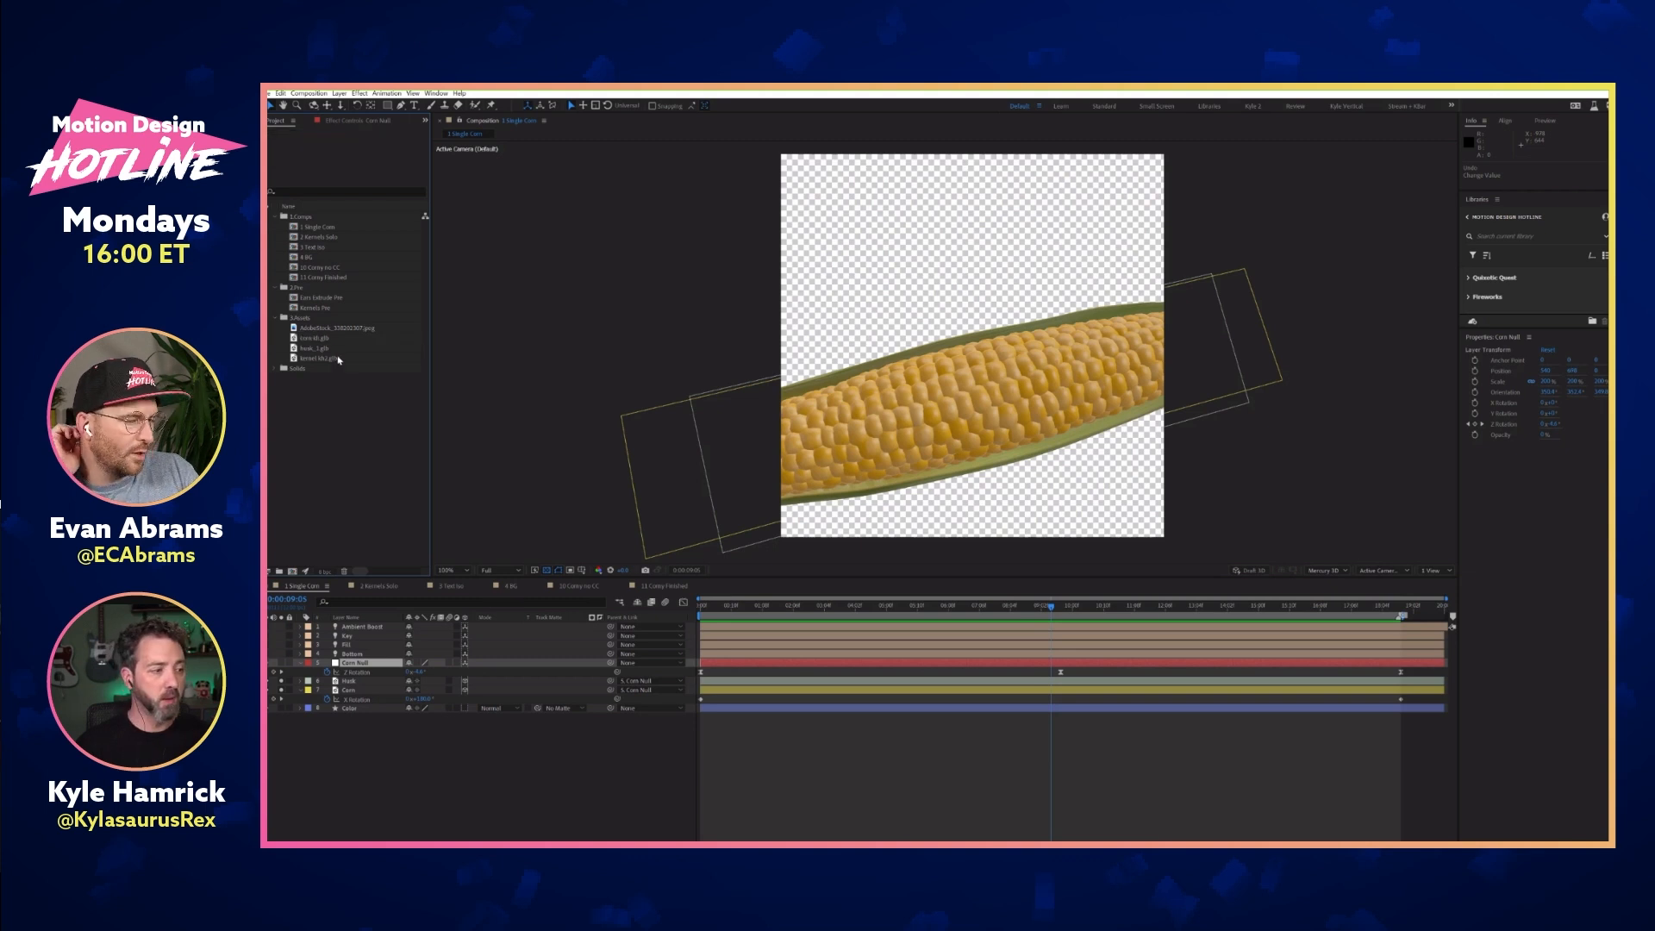
pyautogui.click(332, 339)
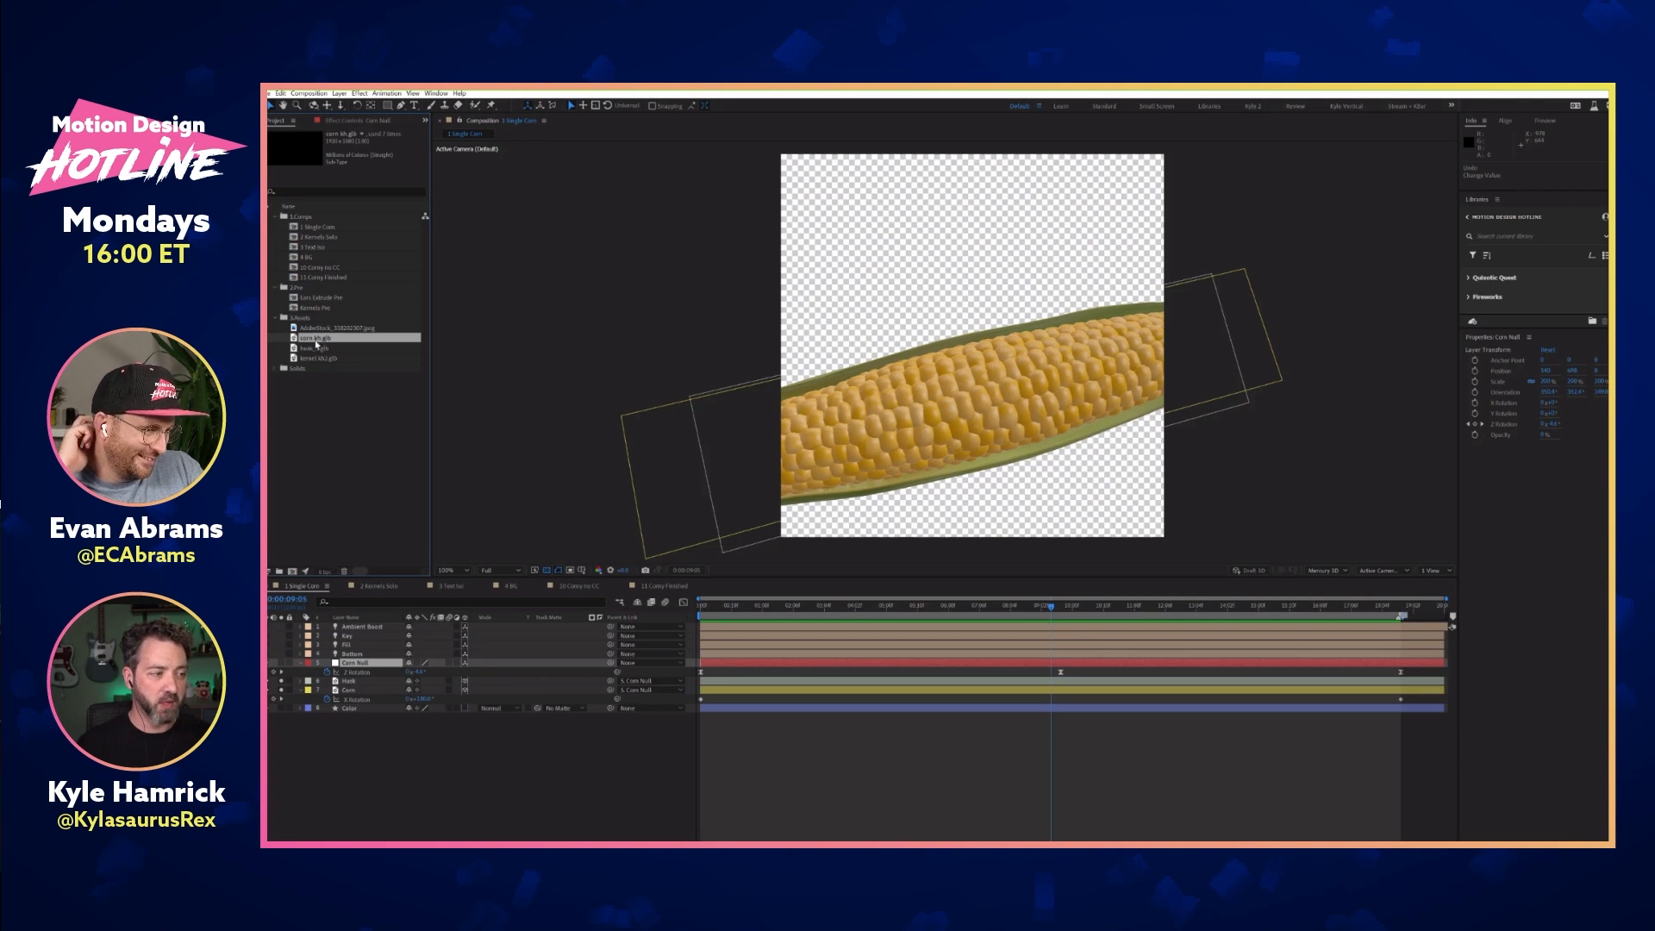
pyautogui.click(291, 570)
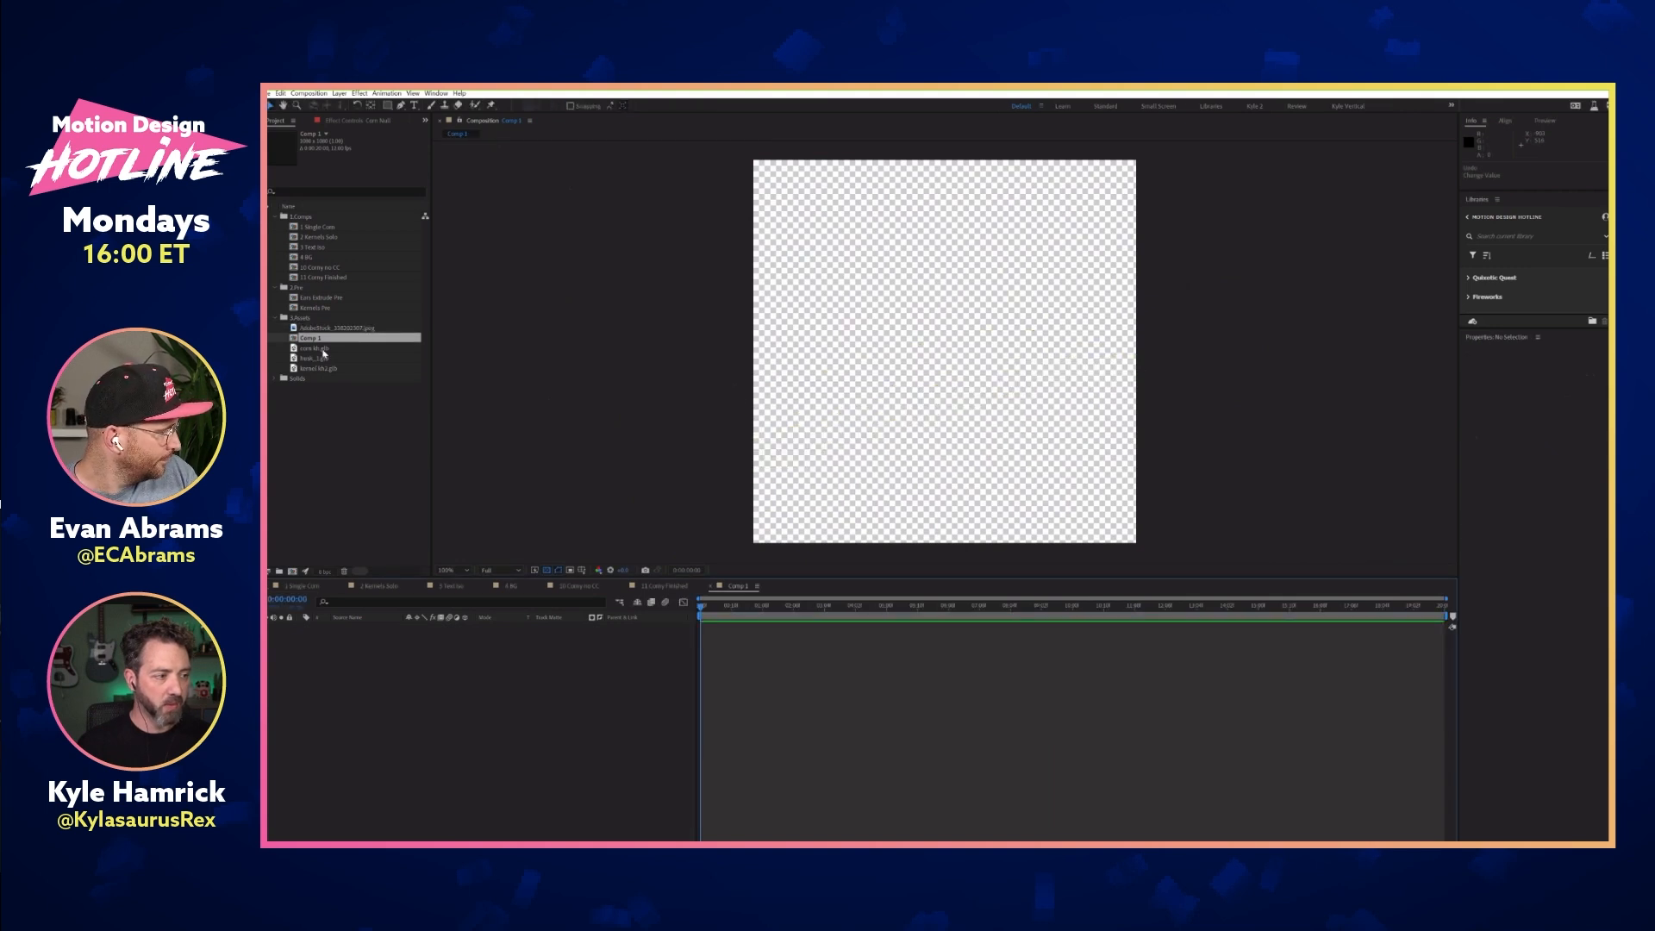
pyautogui.click(320, 349)
pyautogui.moveTo(340, 355); pyautogui.dragTo(943, 362)
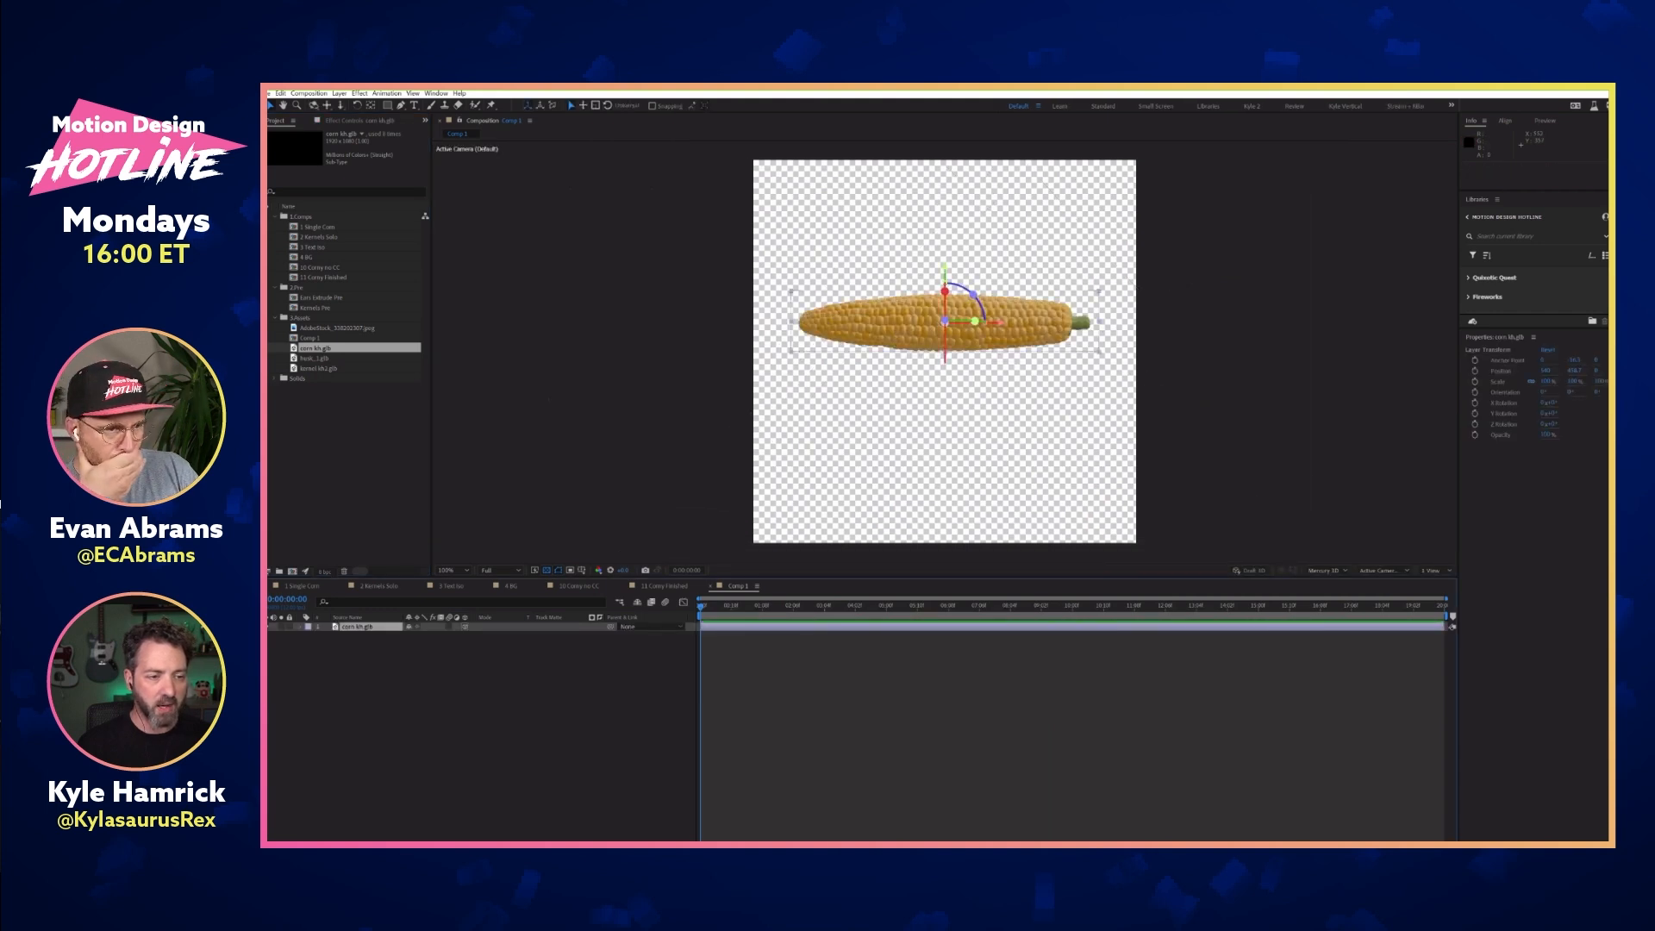
# Delete the corn model layer from the new composition
pyautogui.click(344, 420)
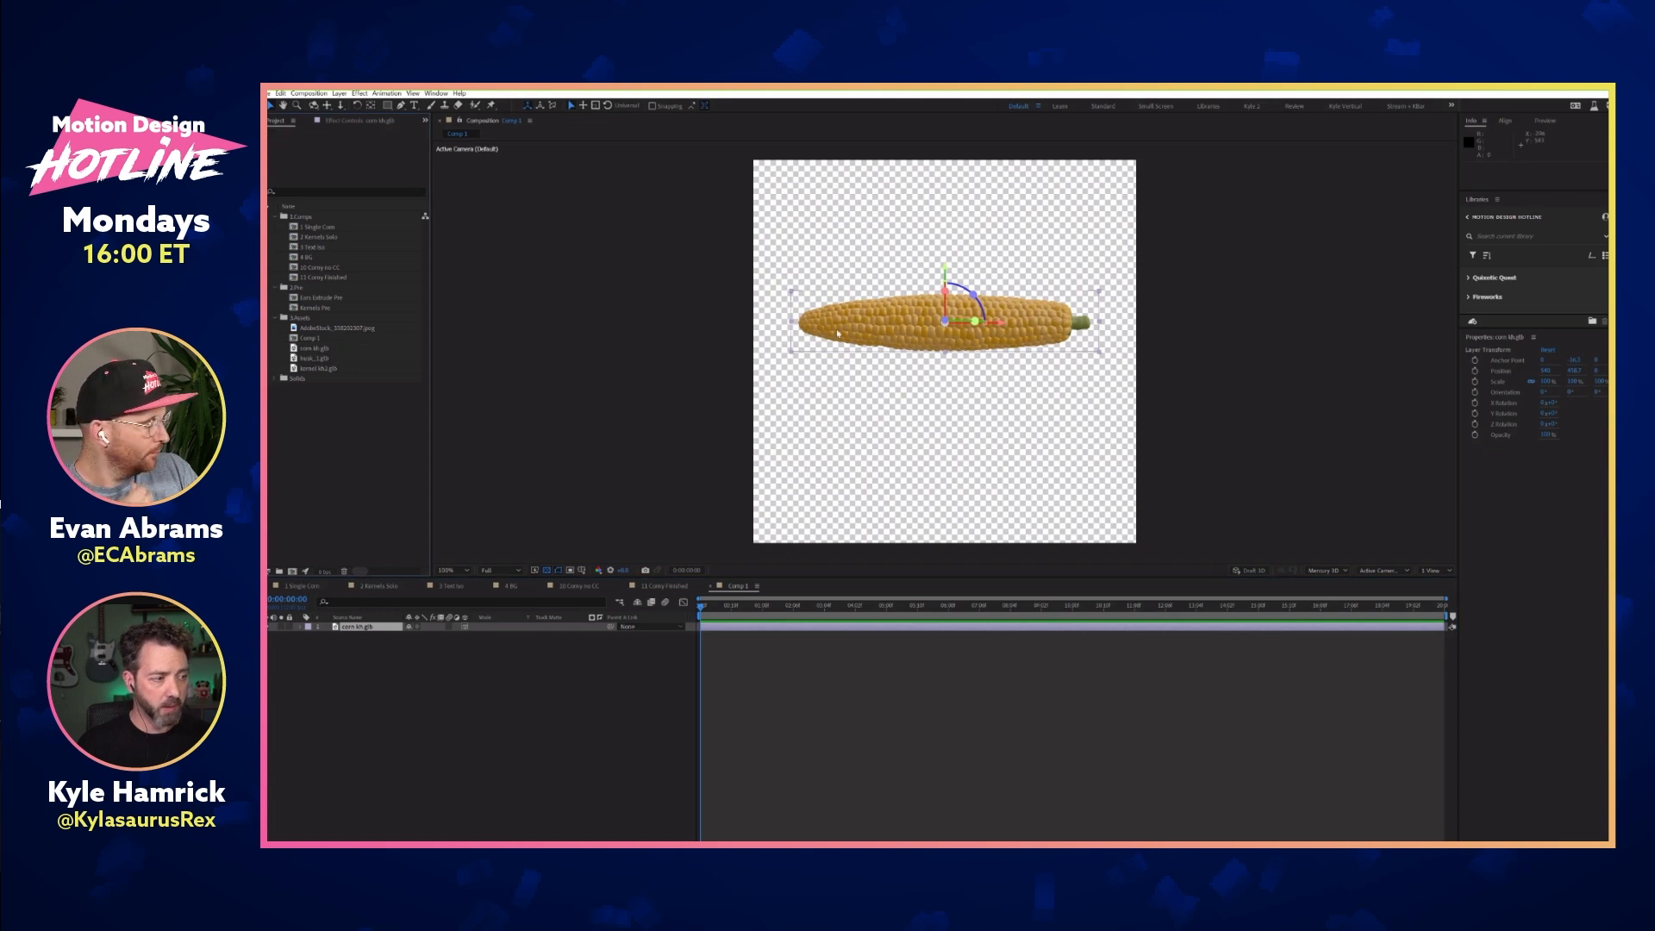
pyautogui.moveTo(915, 315); pyautogui.dragTo(892, 338)
pyautogui.press('Delete')
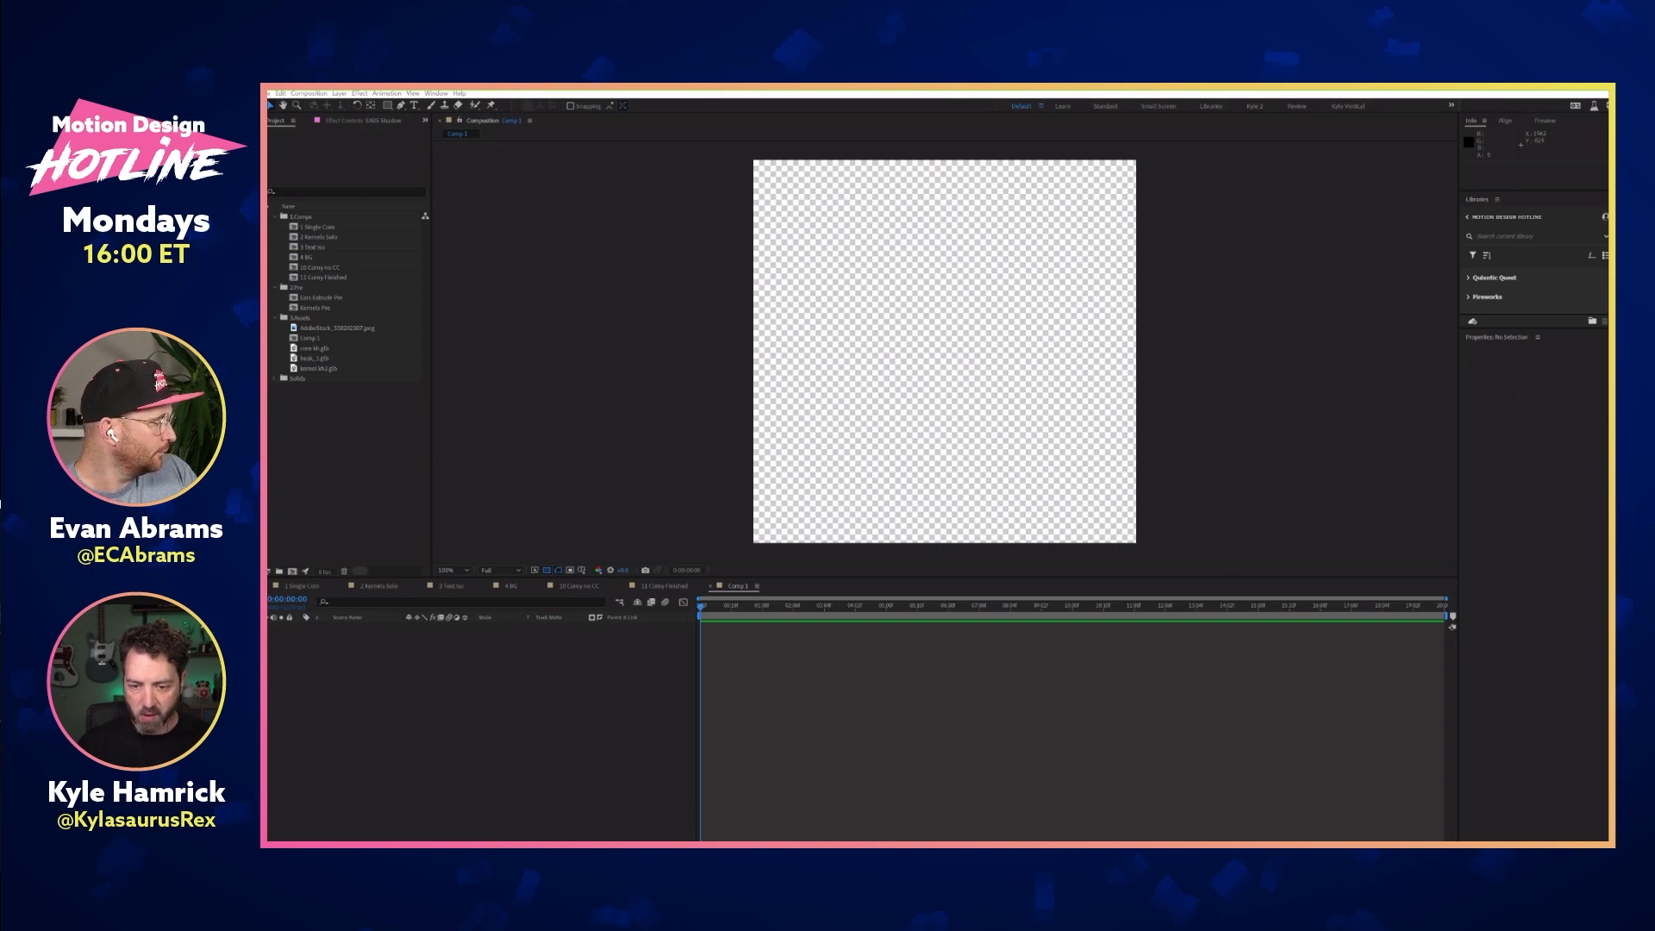
# Import the strawberry_1.glb model into the project and add it to the empty composition
pyautogui.moveTo(1248, 639); pyautogui.dragTo(326, 437)
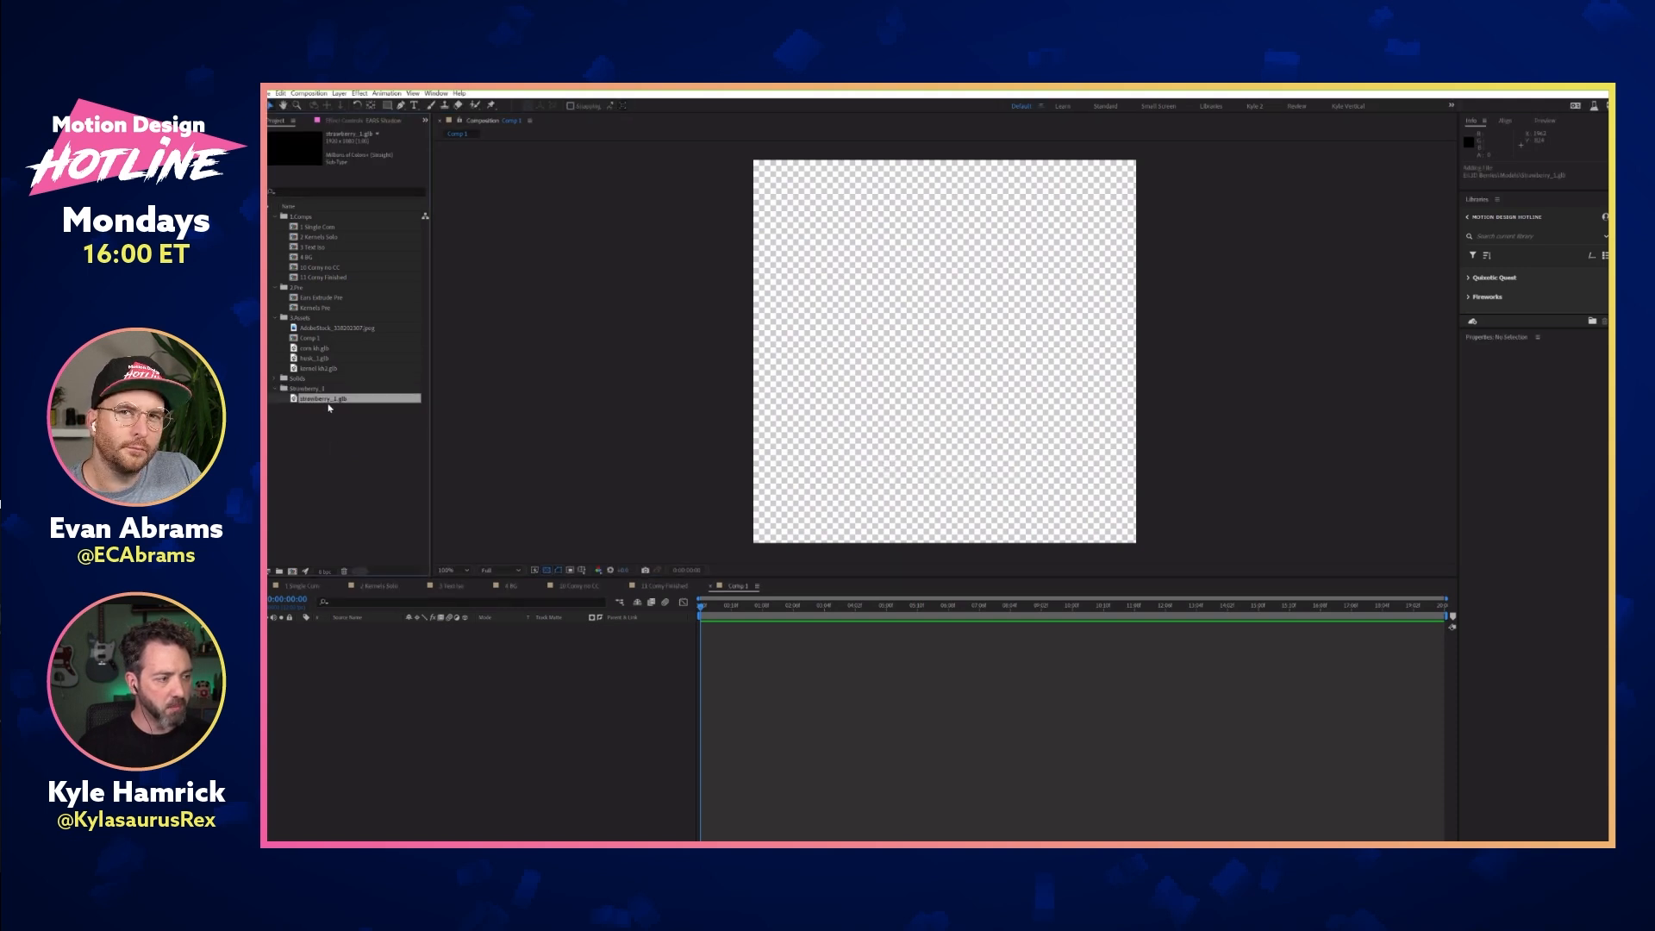
pyautogui.moveTo(509, 412); pyautogui.dragTo(960, 348)
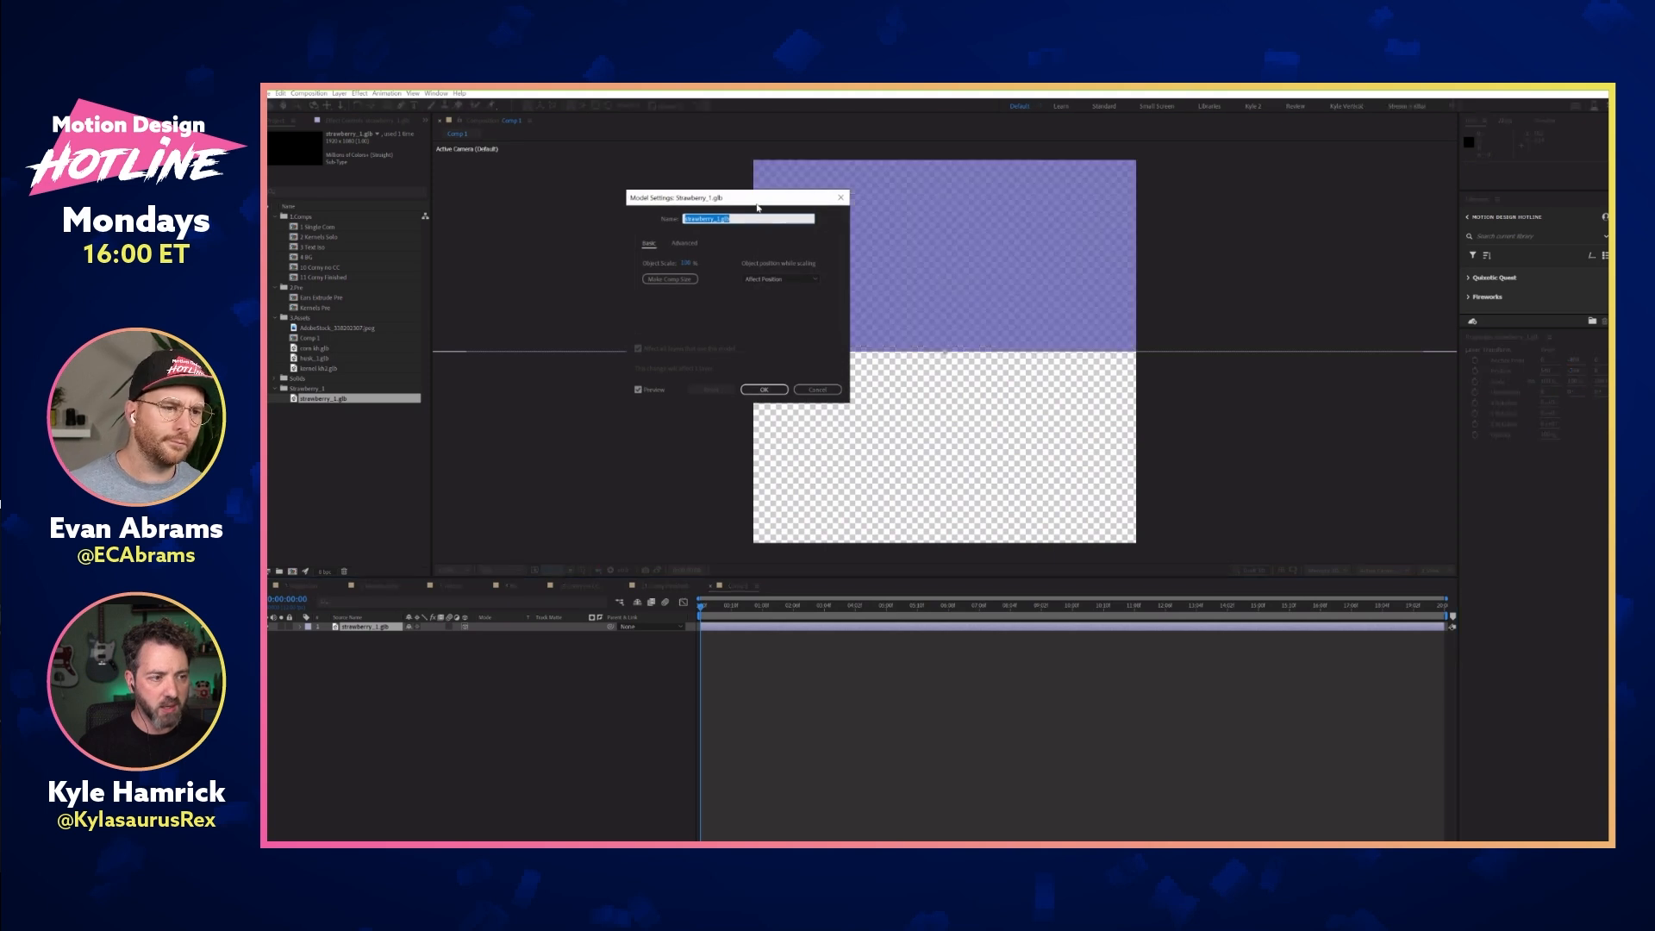
# Reduce the strawberry's object scale to fit the frame, check the advanced model settings, and accept the basic ones
pyautogui.moveTo(751, 199); pyautogui.dragTo(1091, 223)
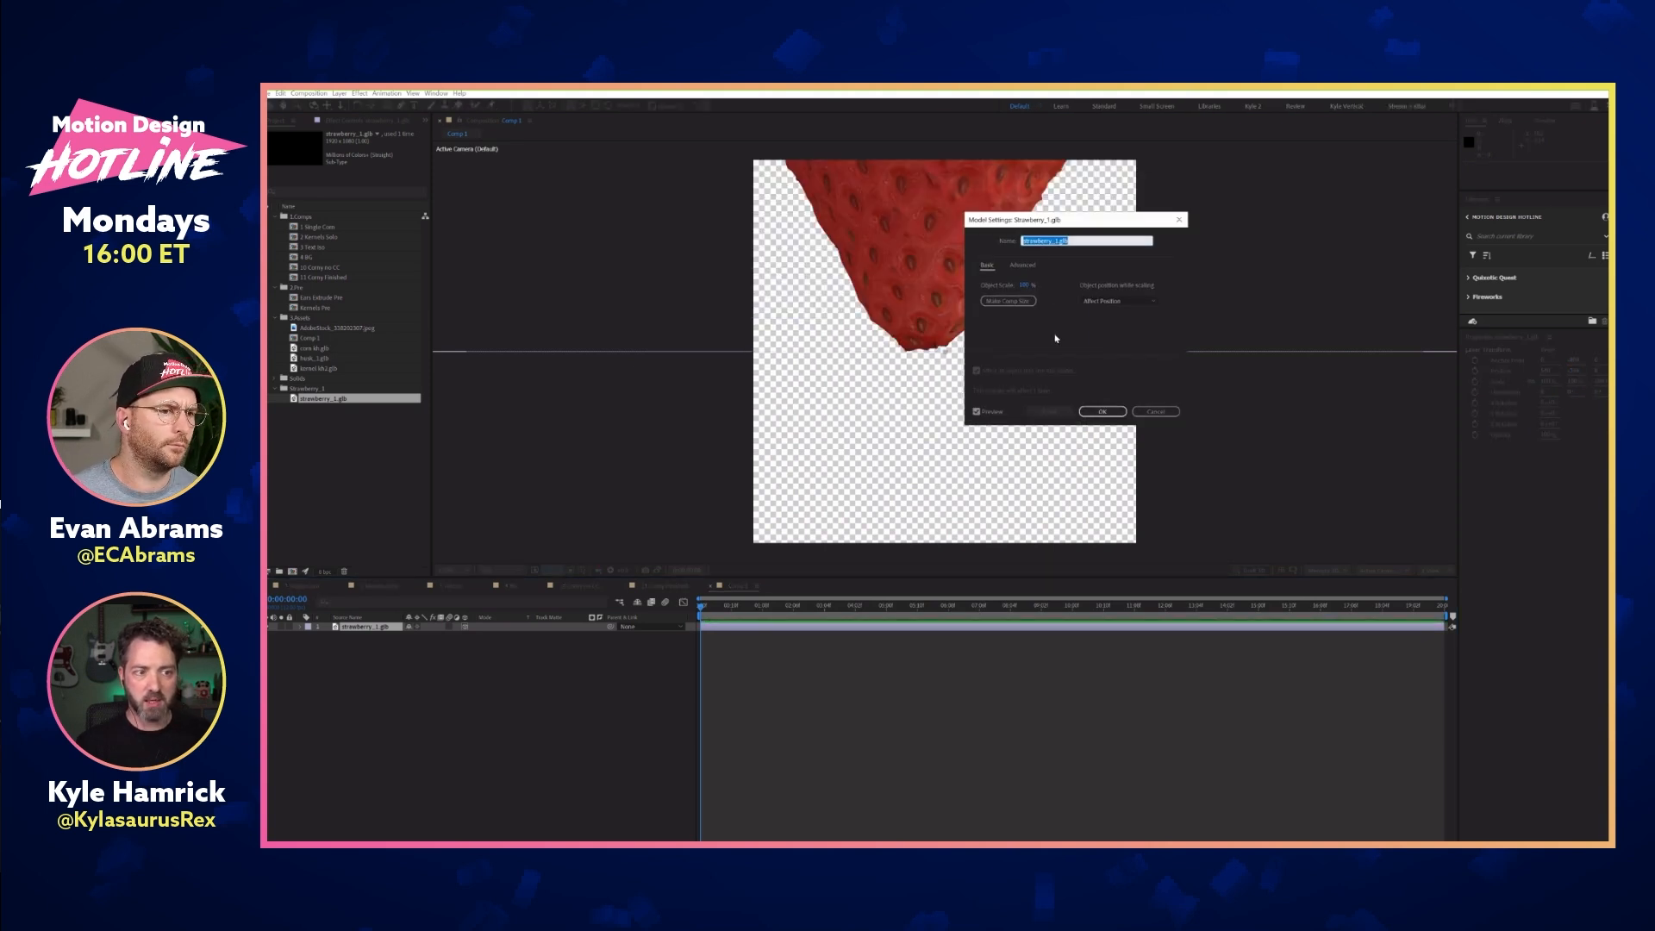
pyautogui.moveTo(1026, 283)
pyautogui.mouseDown()
pyautogui.moveTo(991, 288)
pyautogui.moveTo(1021, 289)
pyautogui.mouseUp()
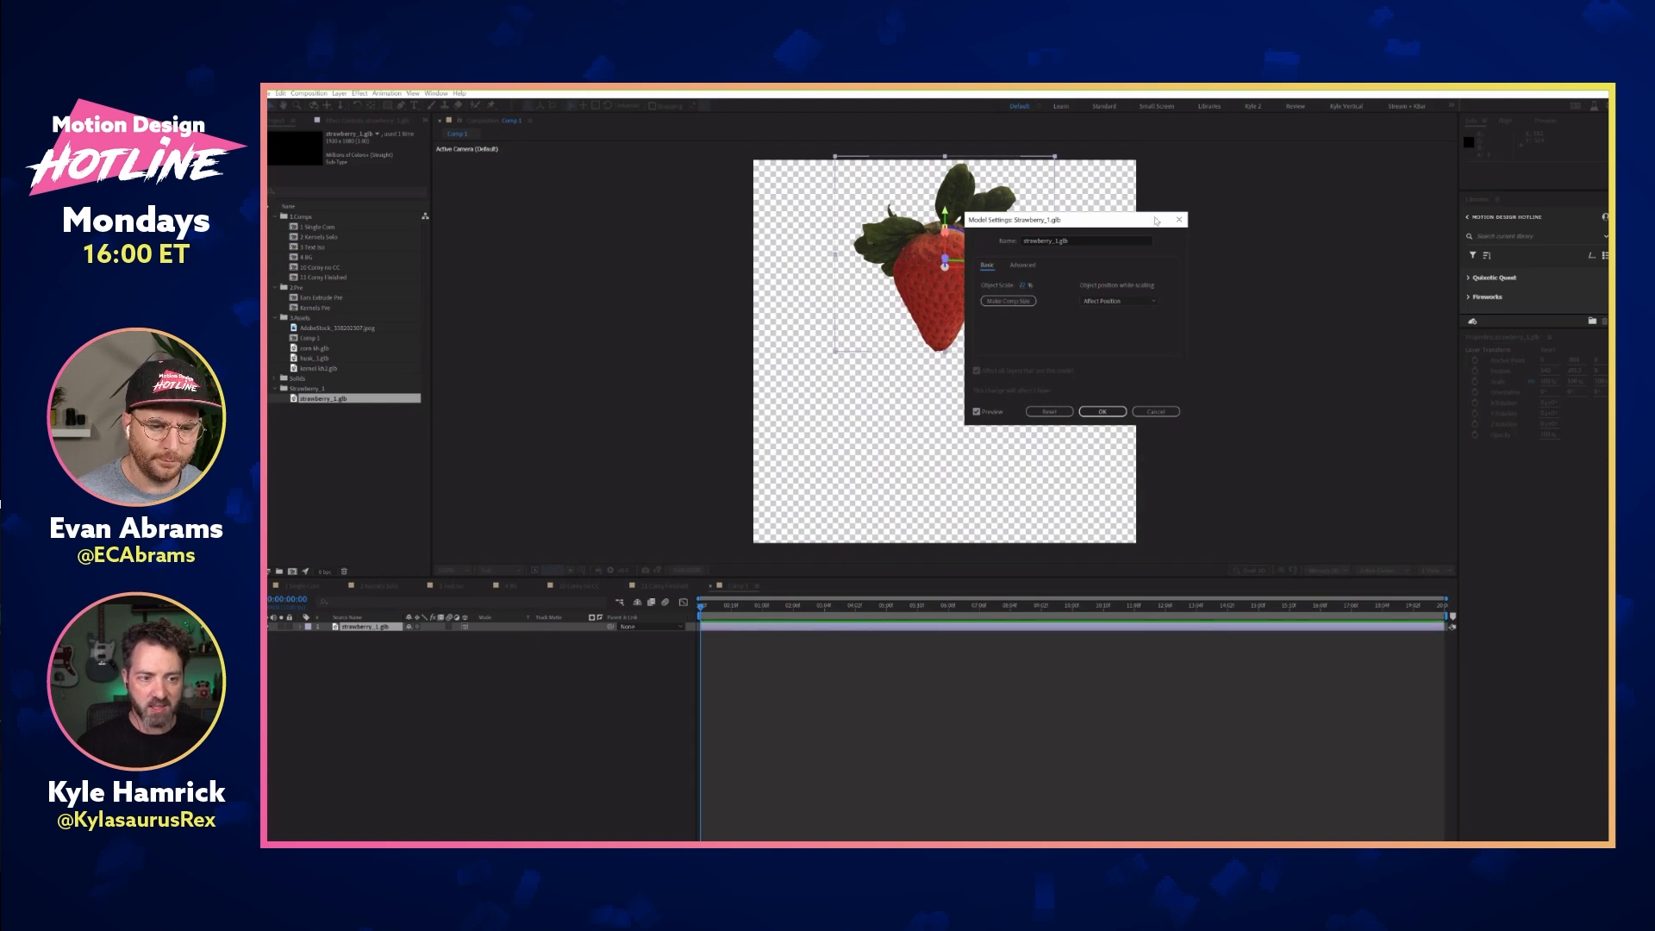
pyautogui.moveTo(1156, 221); pyautogui.dragTo(1204, 206)
pyautogui.click(1077, 251)
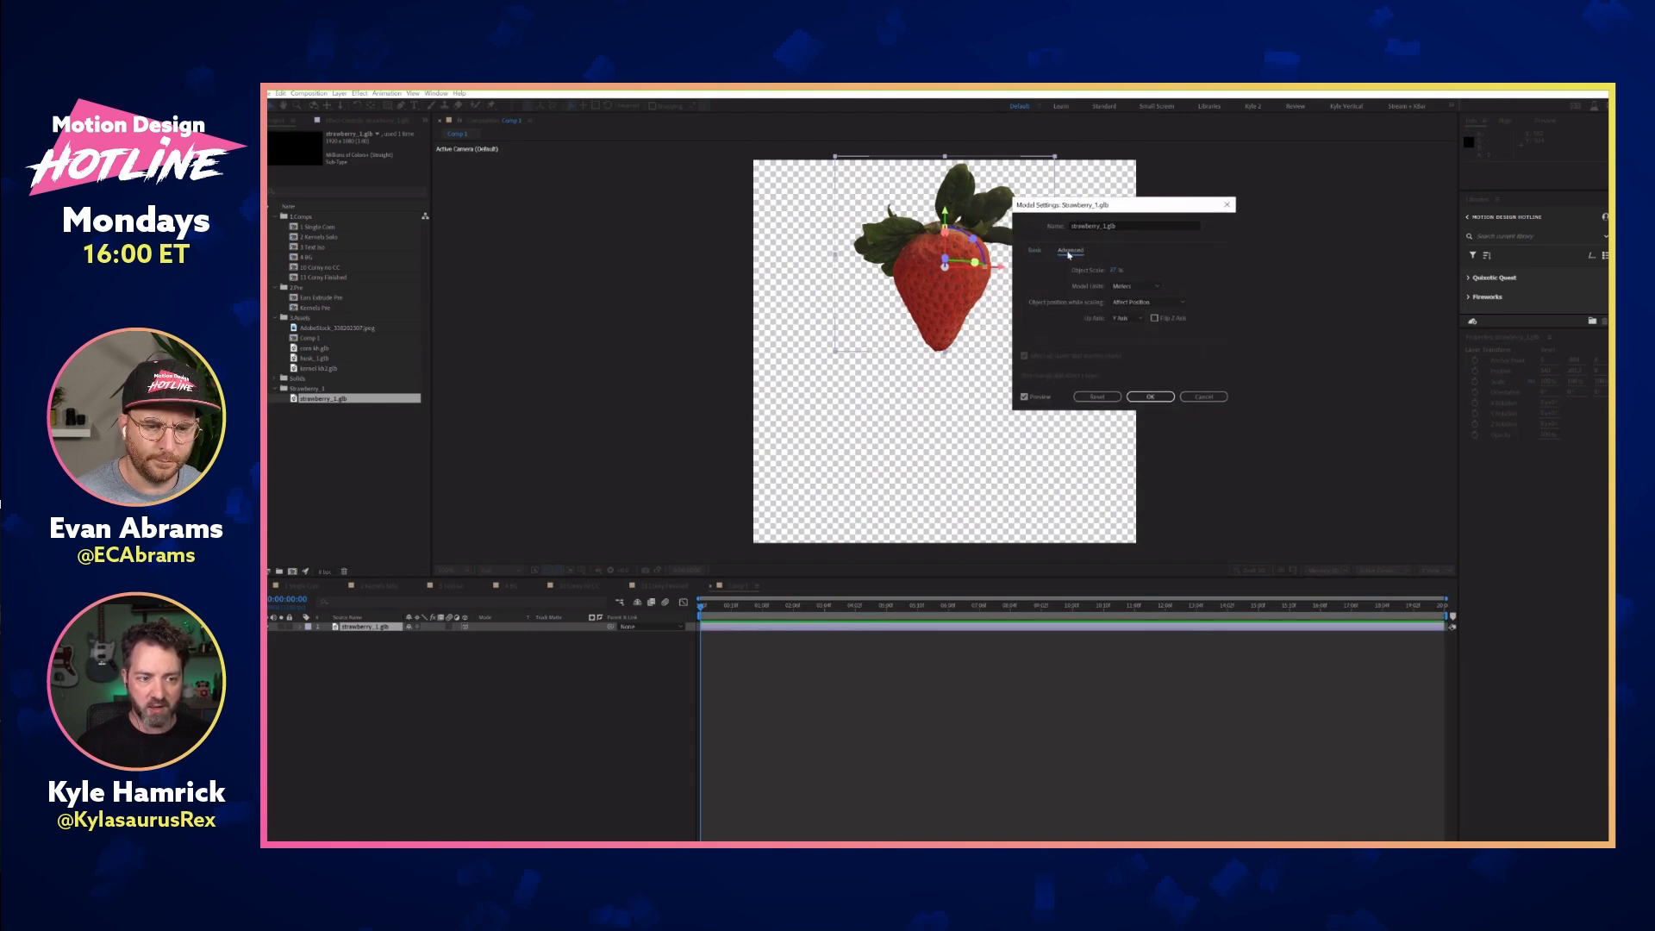
pyautogui.click(1035, 250)
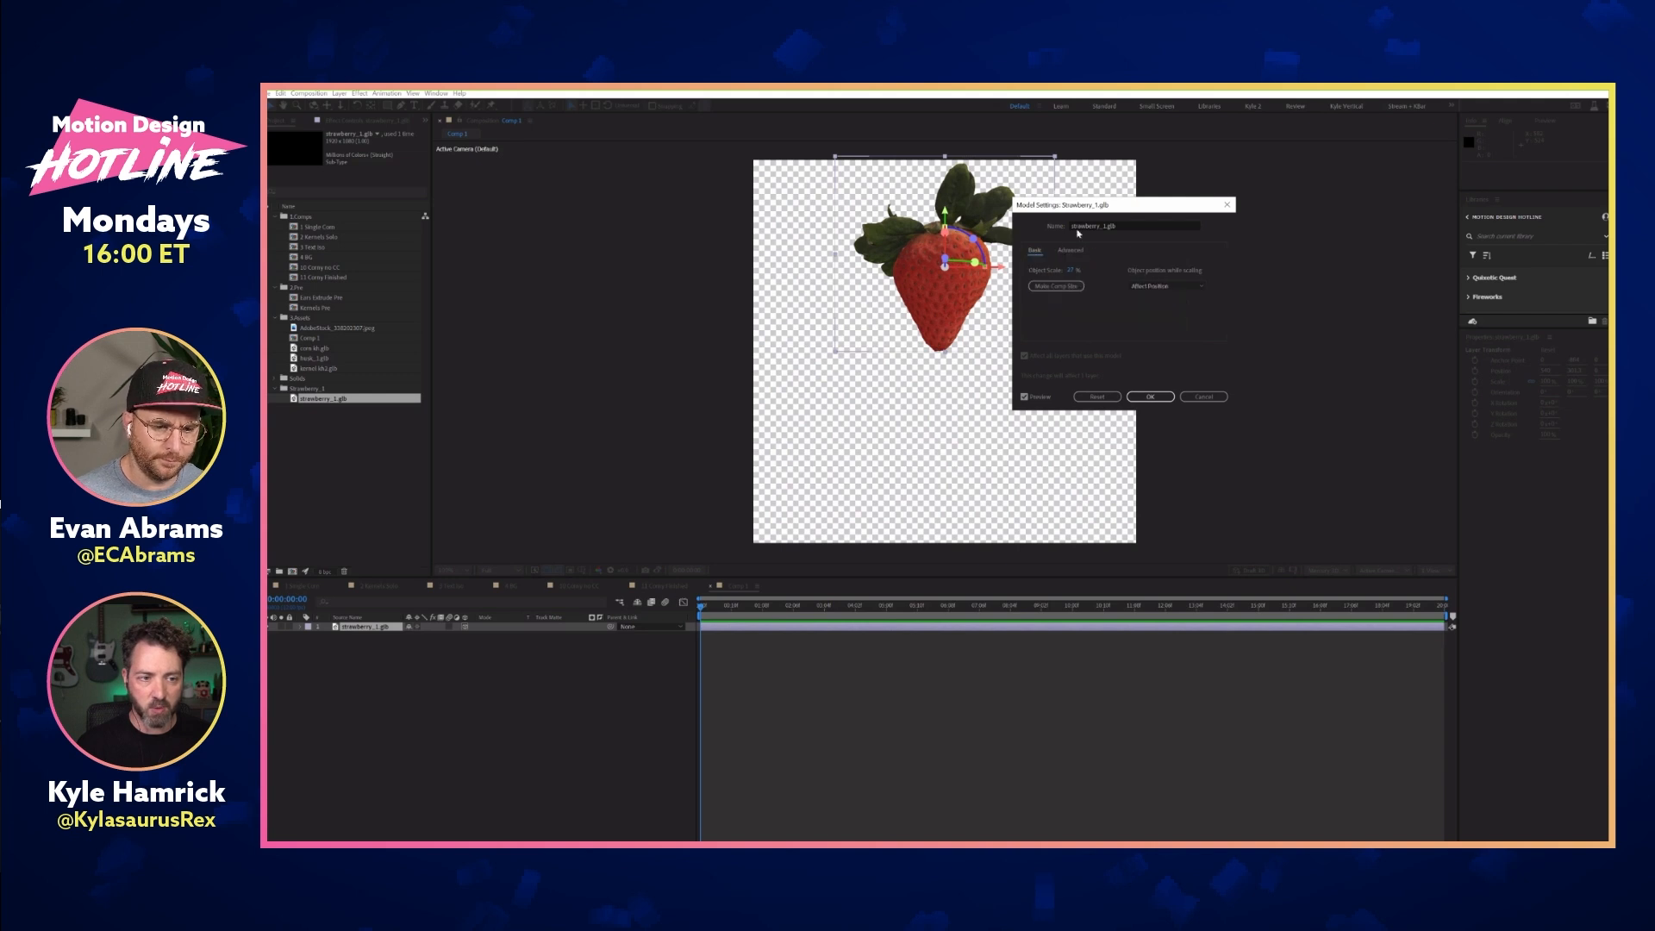
pyautogui.moveTo(1138, 210); pyautogui.dragTo(1270, 221)
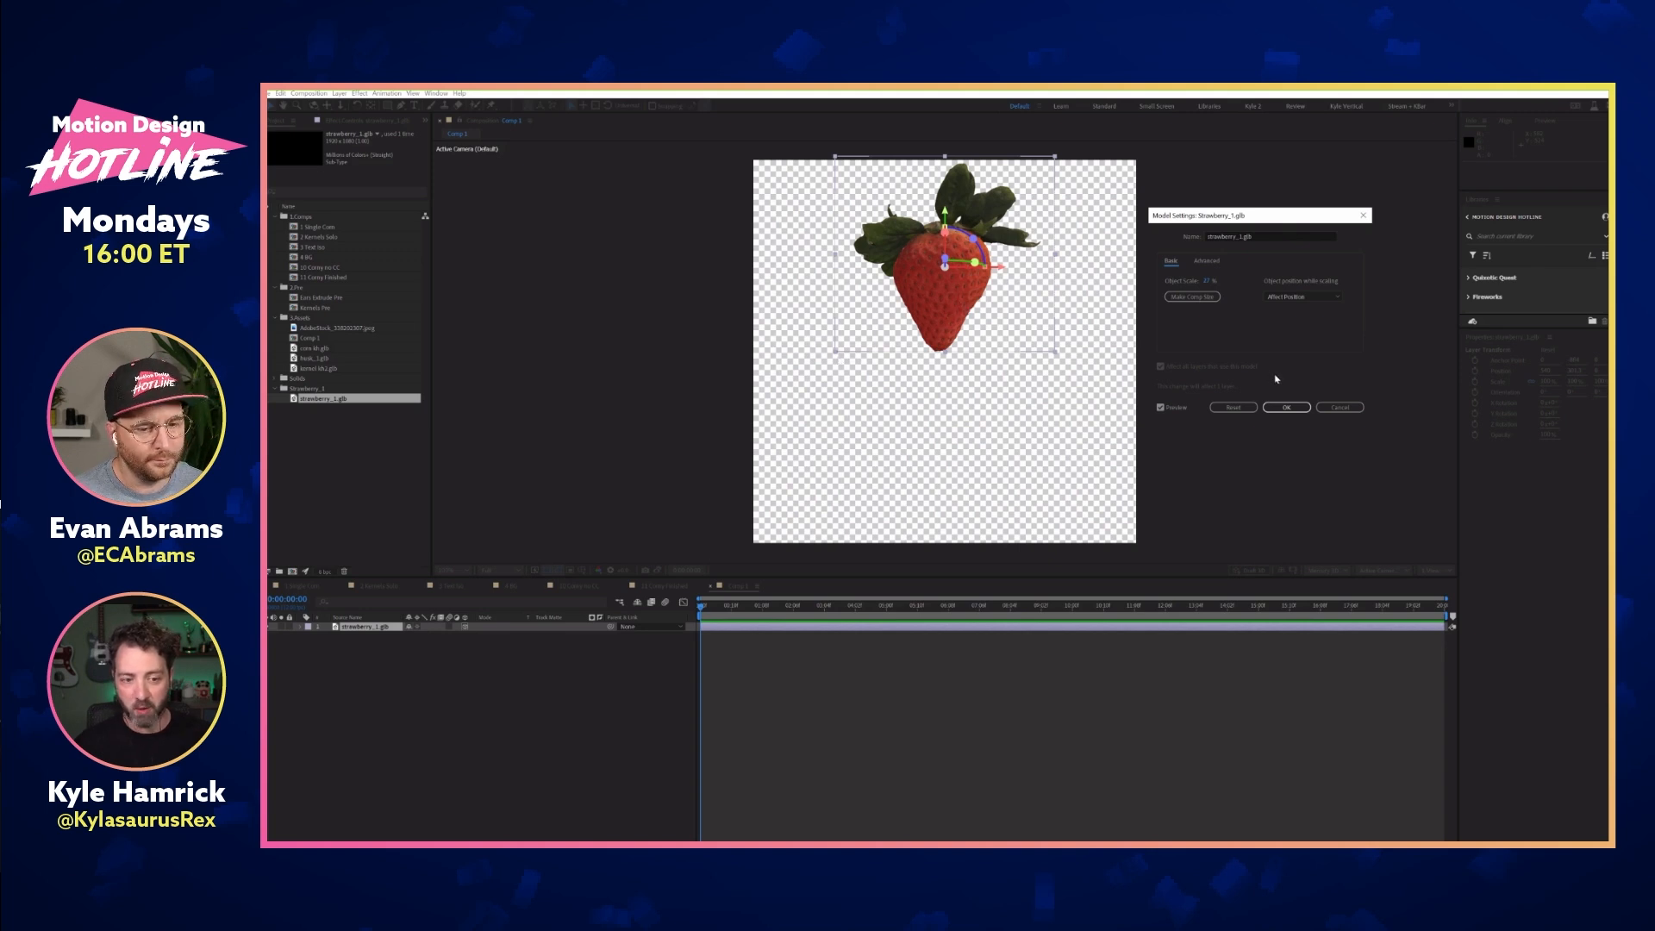
pyautogui.click(1287, 411)
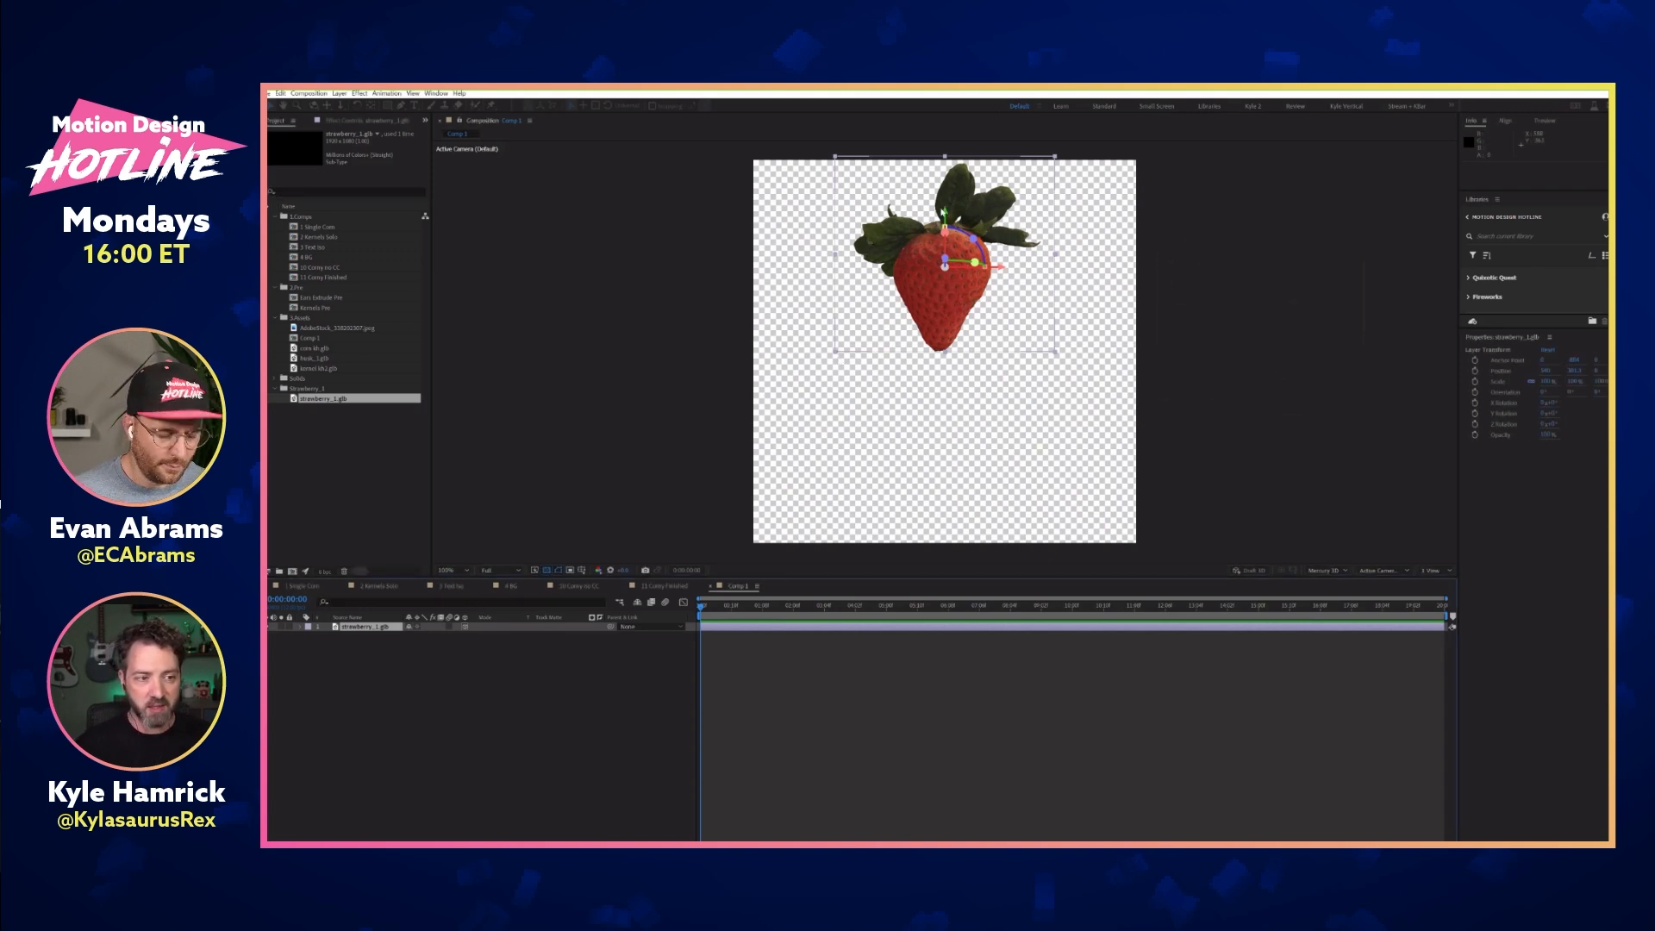
# Try rotating the strawberry in 3D and delete the model and its folder from the project
pyautogui.moveTo(943, 213); pyautogui.dragTo(989, 360)
pyautogui.click(345, 398)
pyautogui.press('Delete')
pyautogui.click(992, 484)
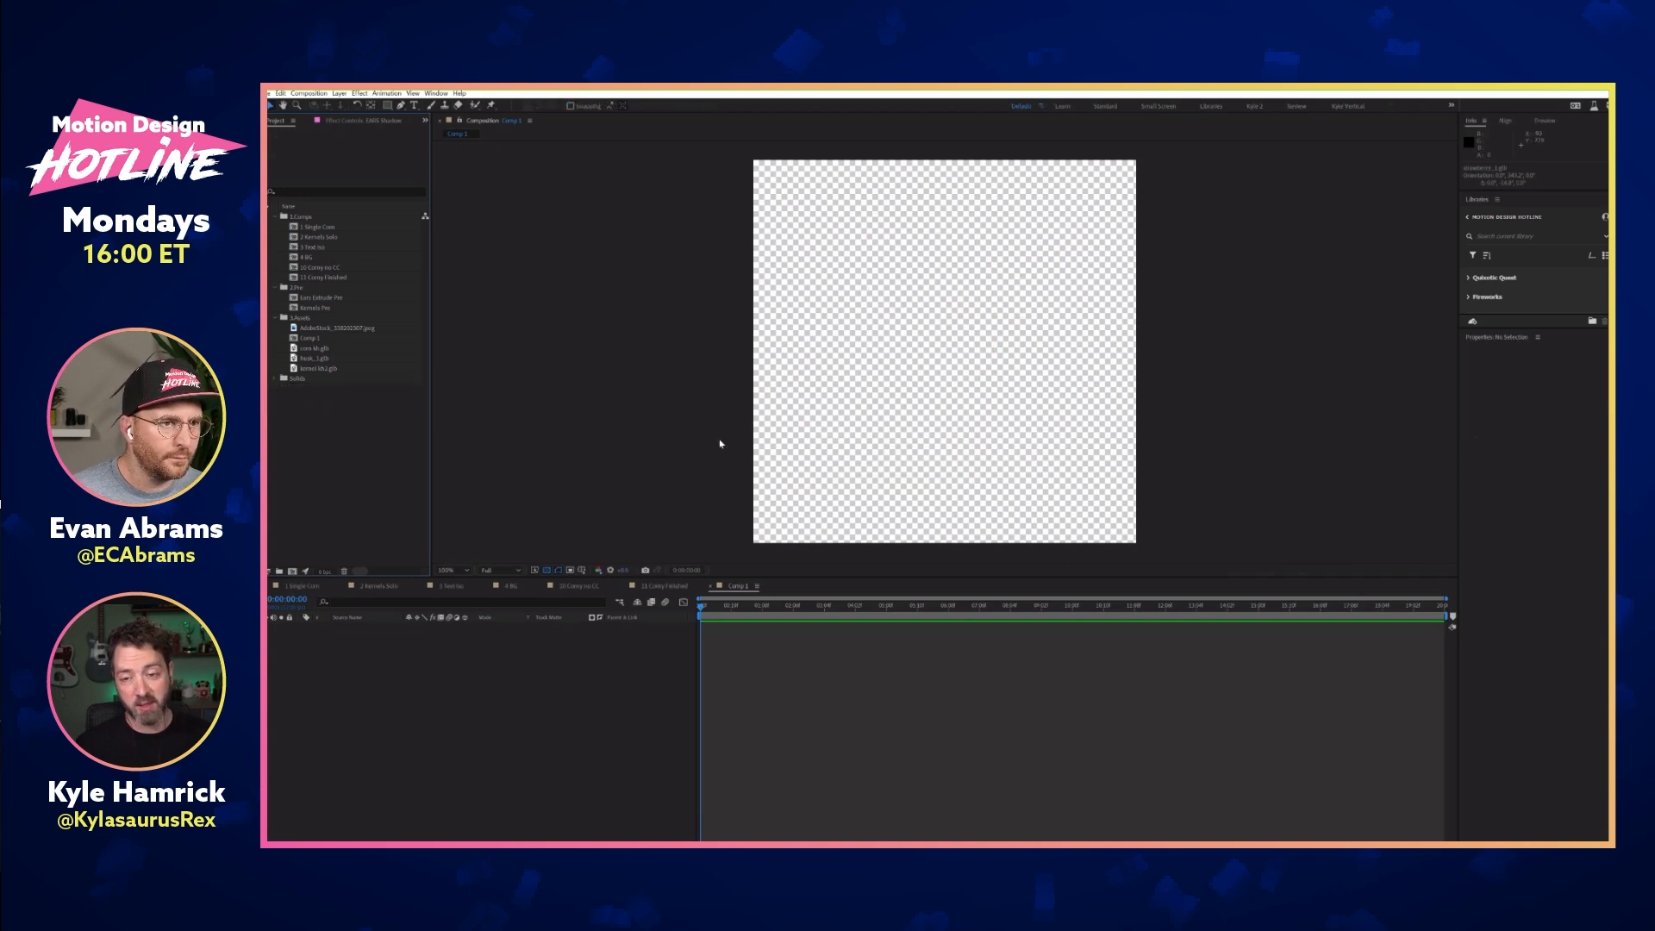
# Open the 1 Single Corn composition and examine the corn's kernels up close
pyautogui.doubleClick(330, 228)
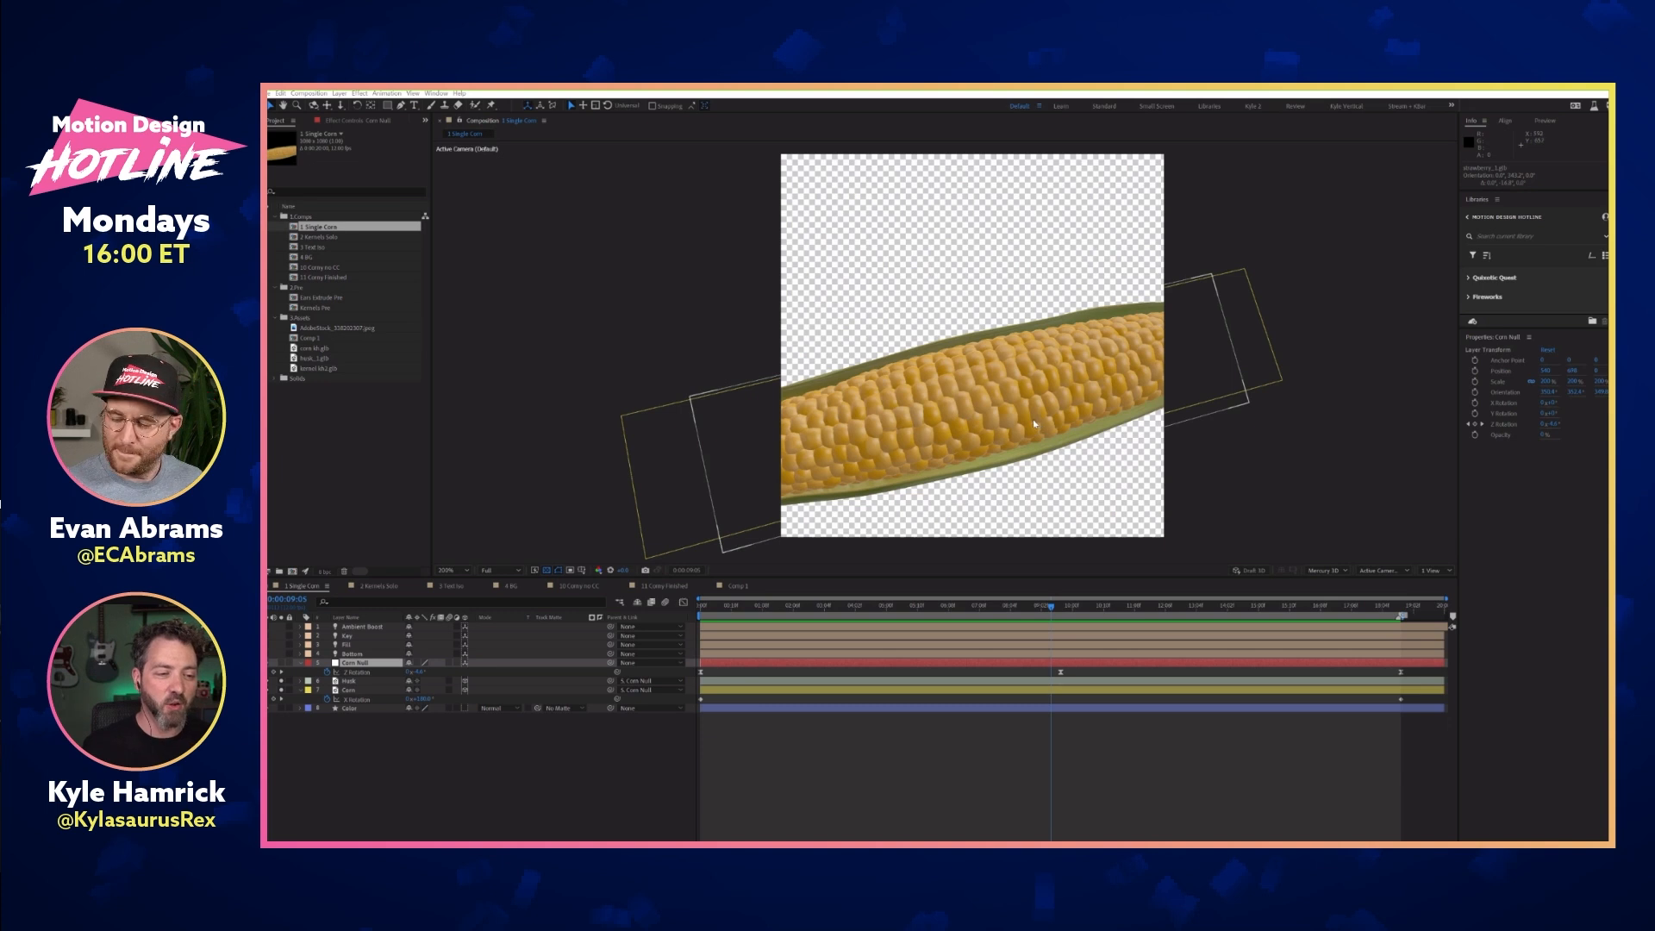
pyautogui.press('.')
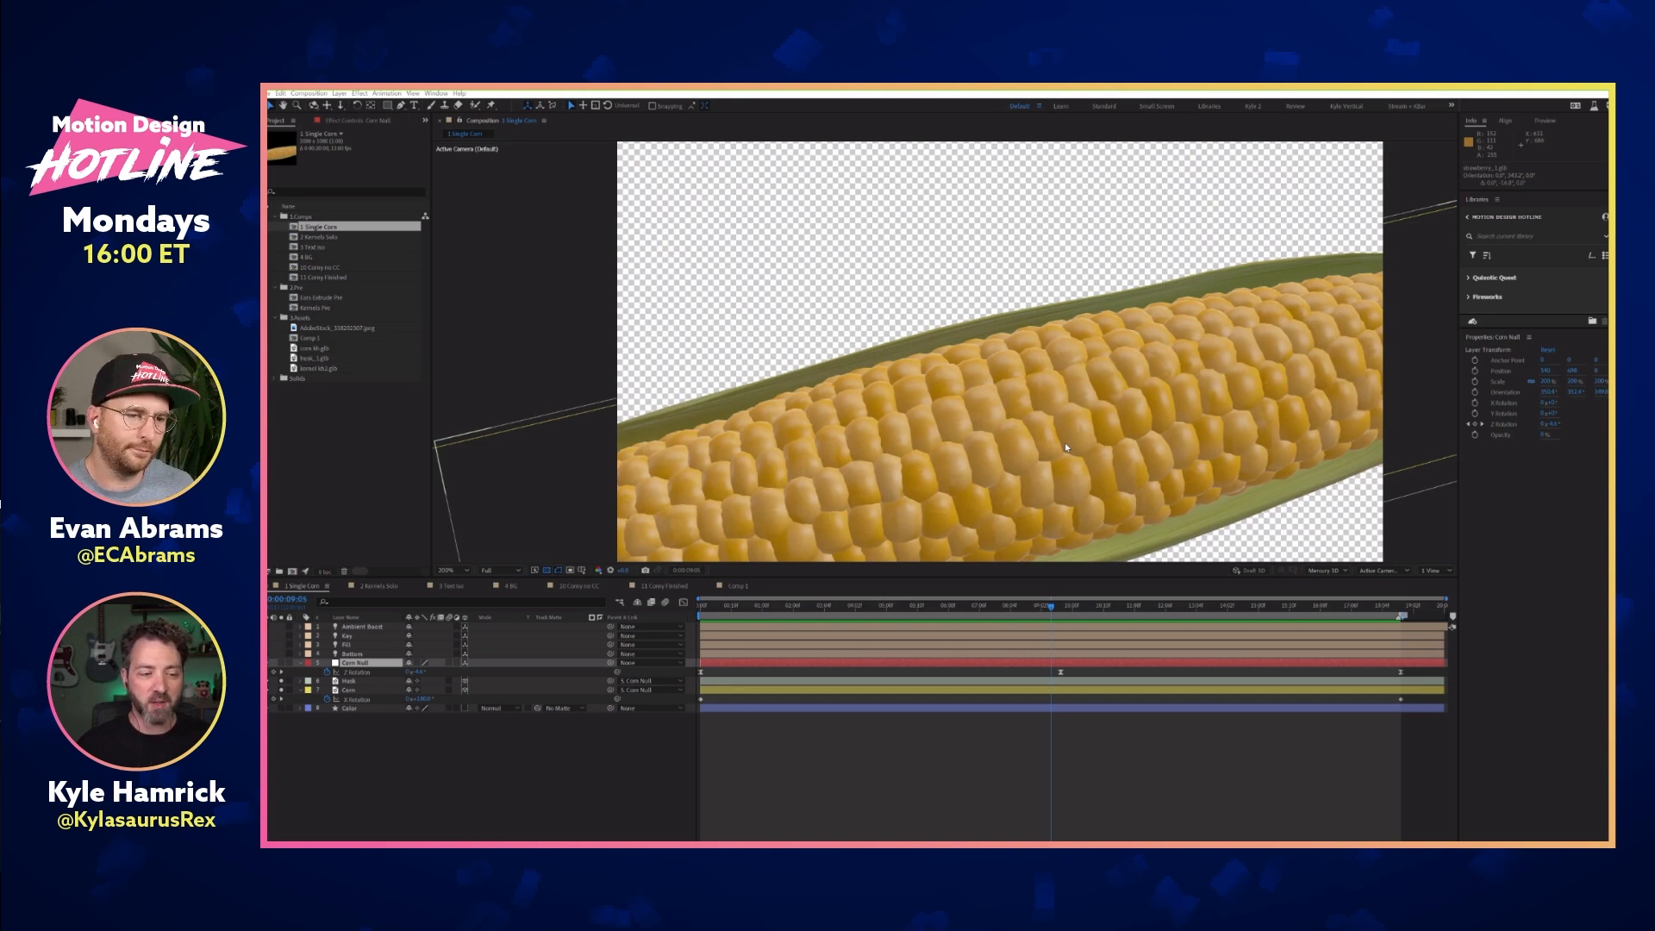
pyautogui.press(',')
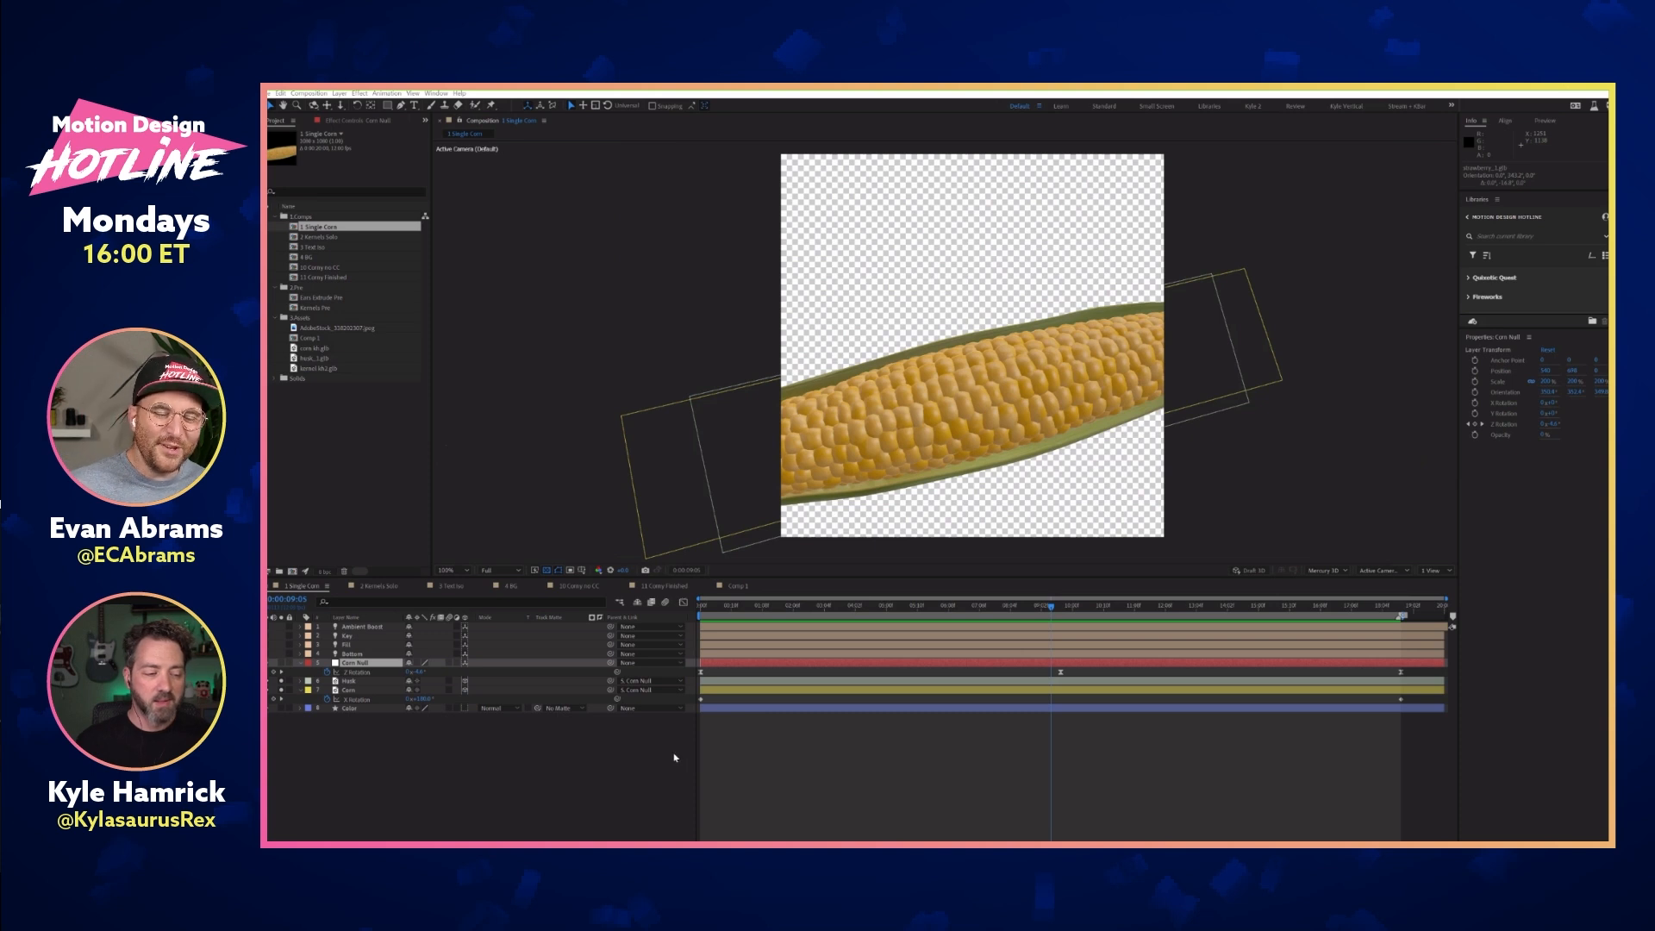
# Scrub through the early part of the Single Corn timeline to examine the rotation, and deselect the Corn Null layer
pyautogui.moveTo(1053, 609); pyautogui.dragTo(838, 617)
pyautogui.press('pagedown')
pyautogui.press('pagedown')
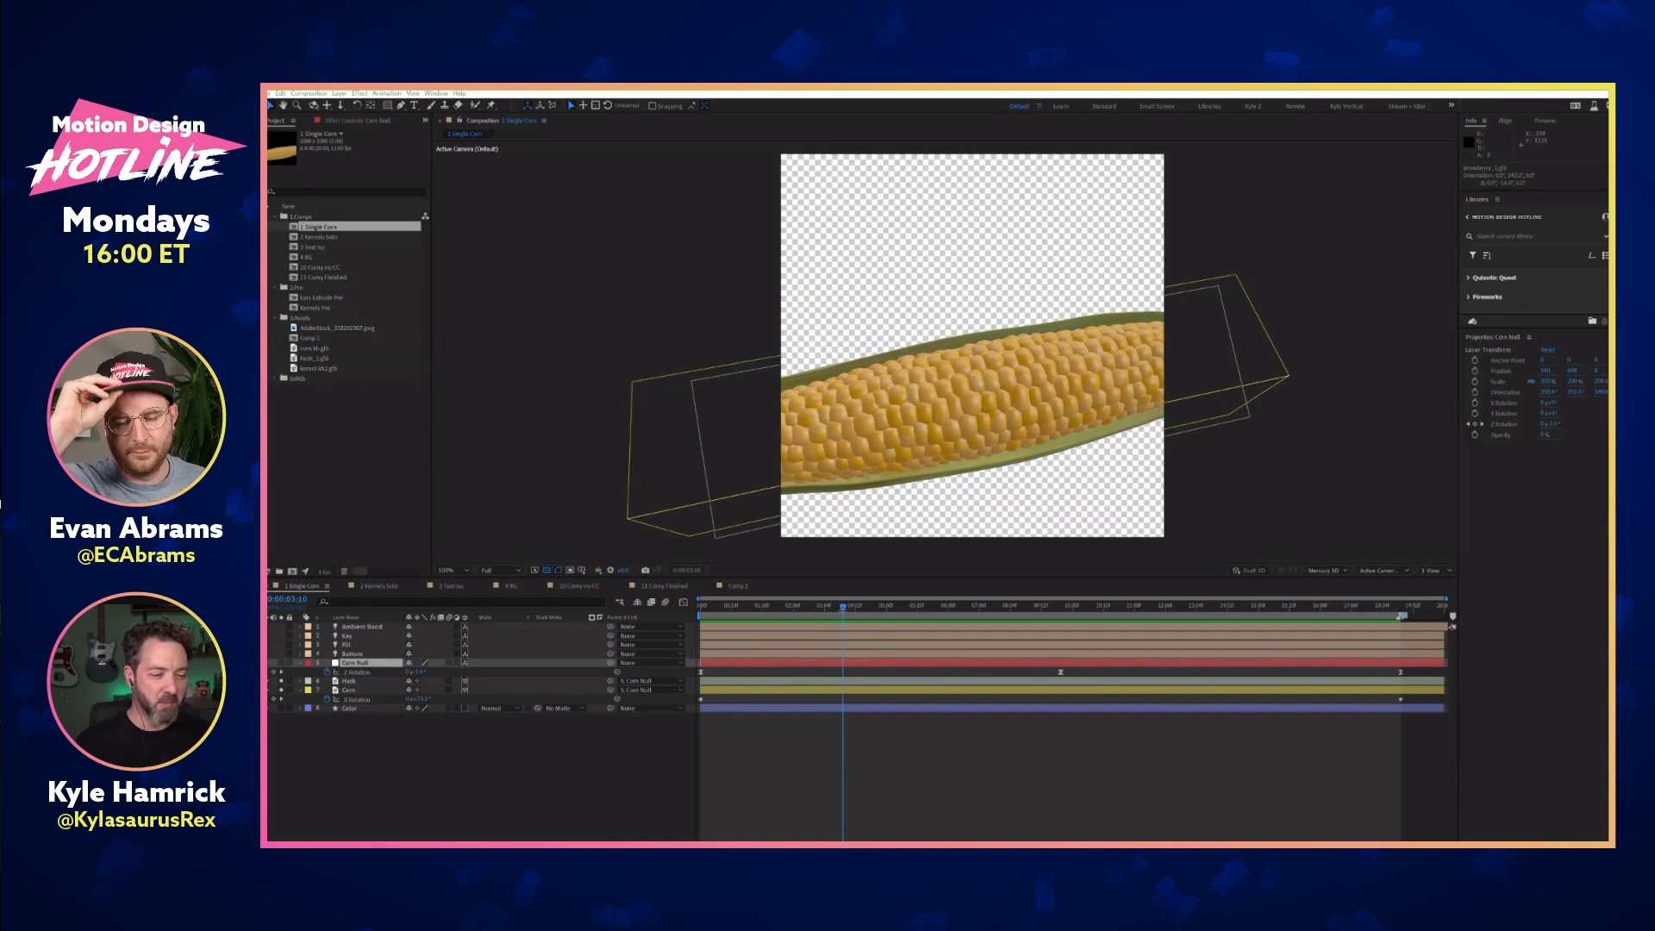
pyautogui.moveTo(843, 608); pyautogui.dragTo(546, 607)
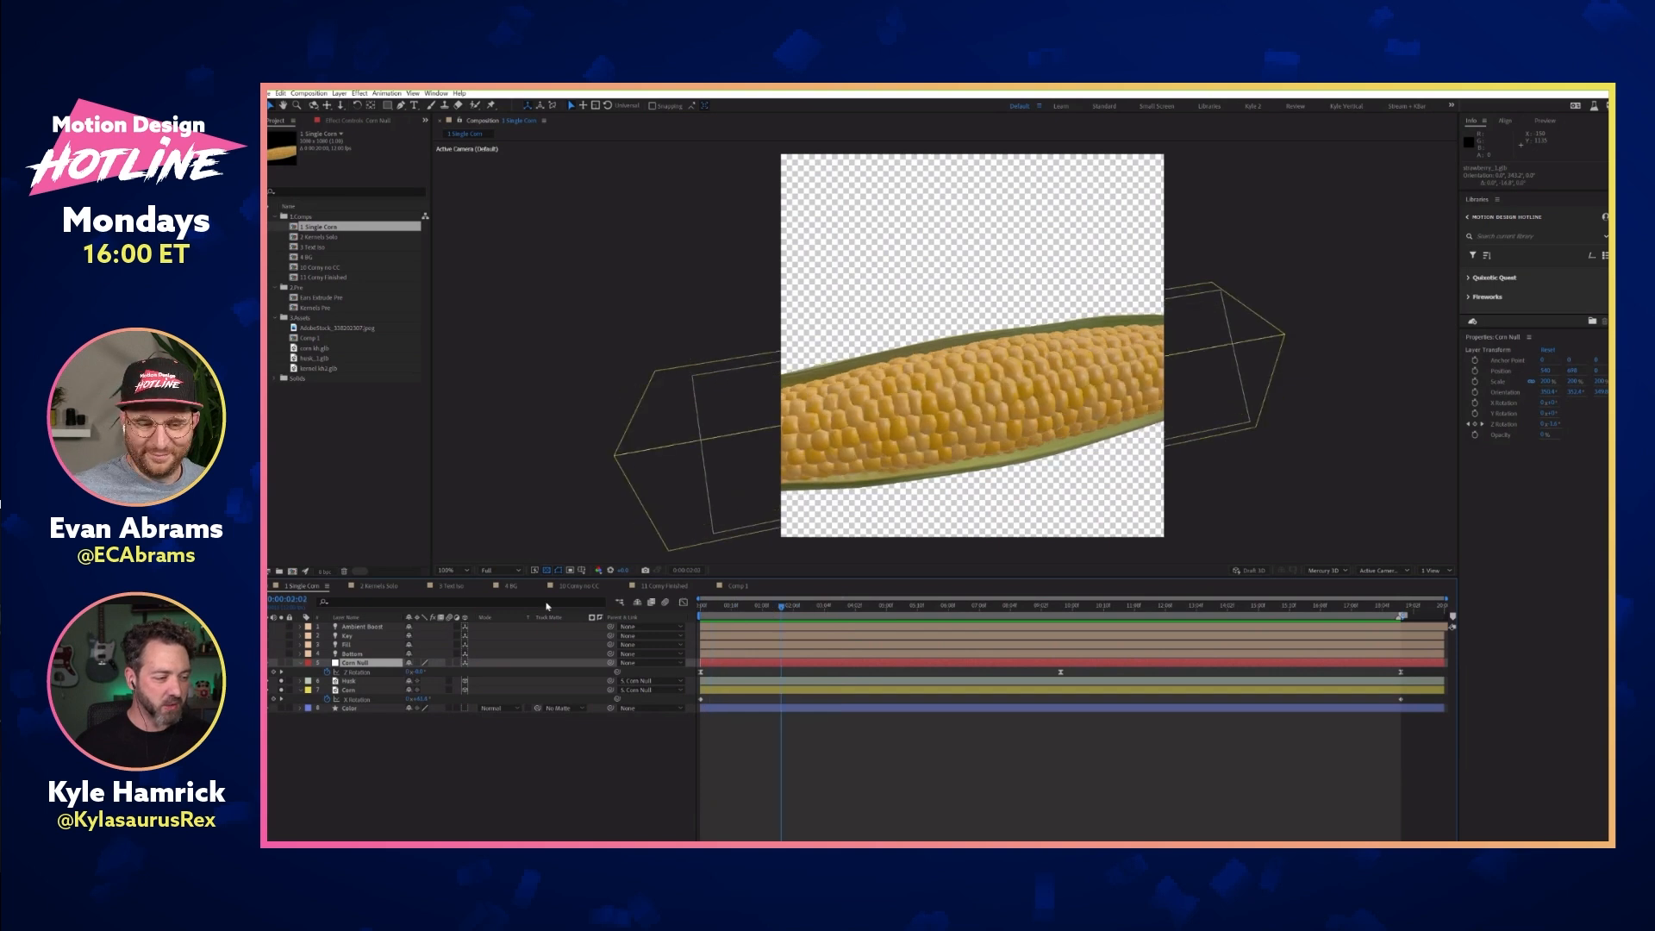
pyautogui.click(449, 749)
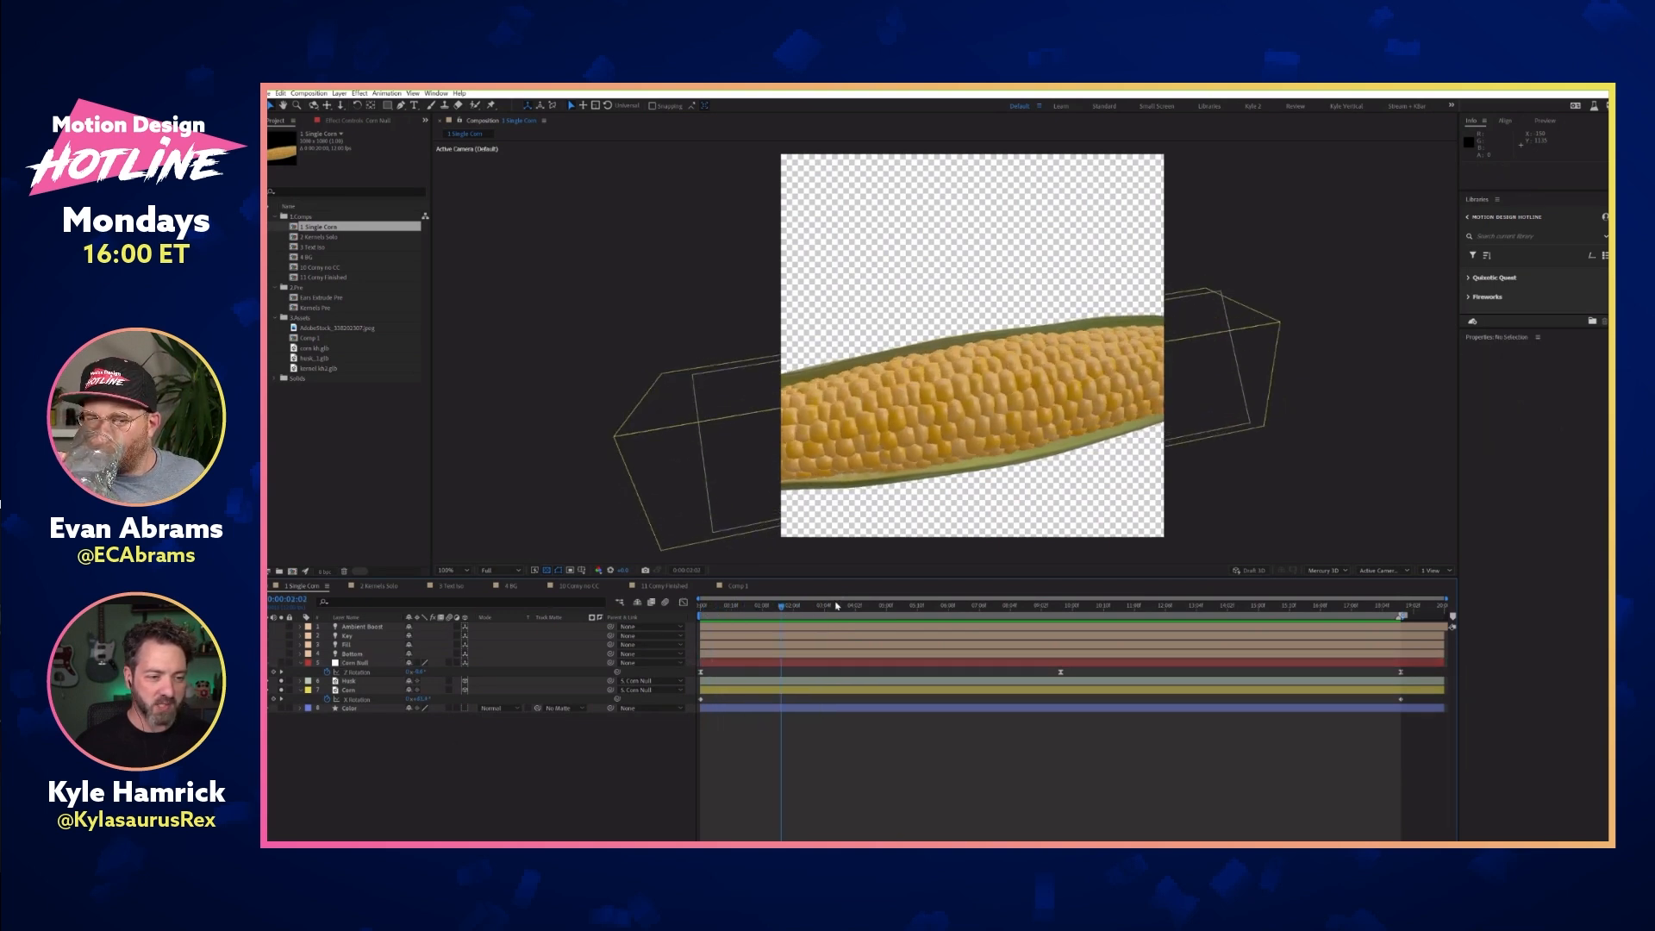
# Hide the Corn layer and scrub the timeline to examine the husk's movement on its own
pyautogui.click(349, 690)
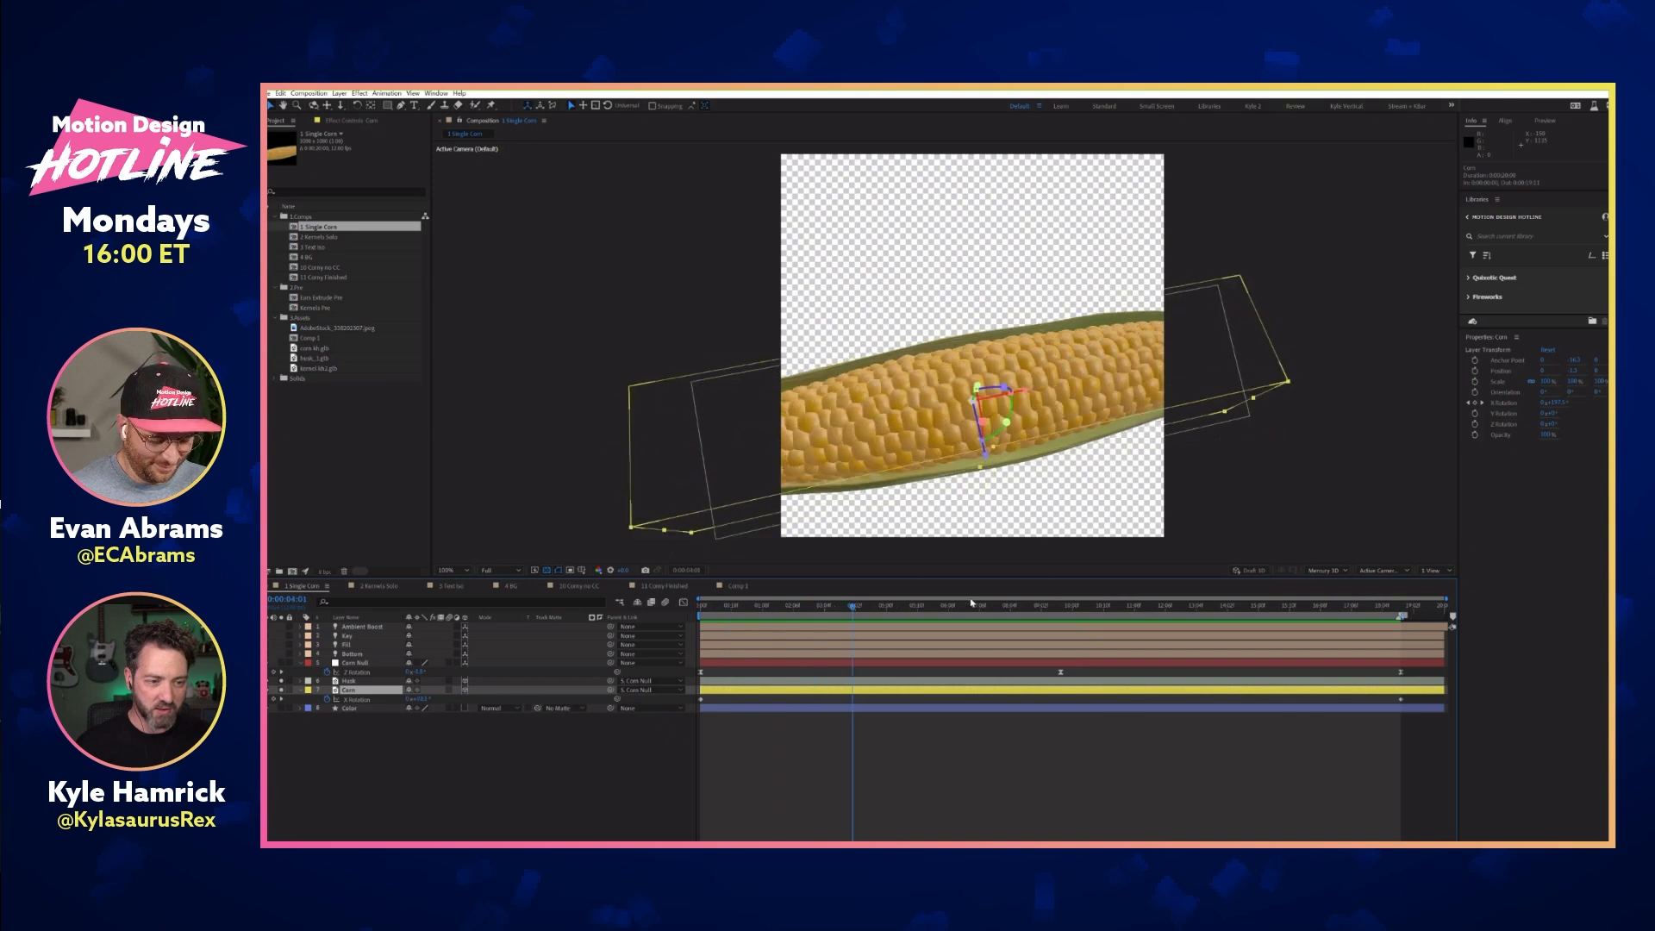
pyautogui.moveTo(1155, 592); pyautogui.dragTo(1161, 594)
pyautogui.click(280, 690)
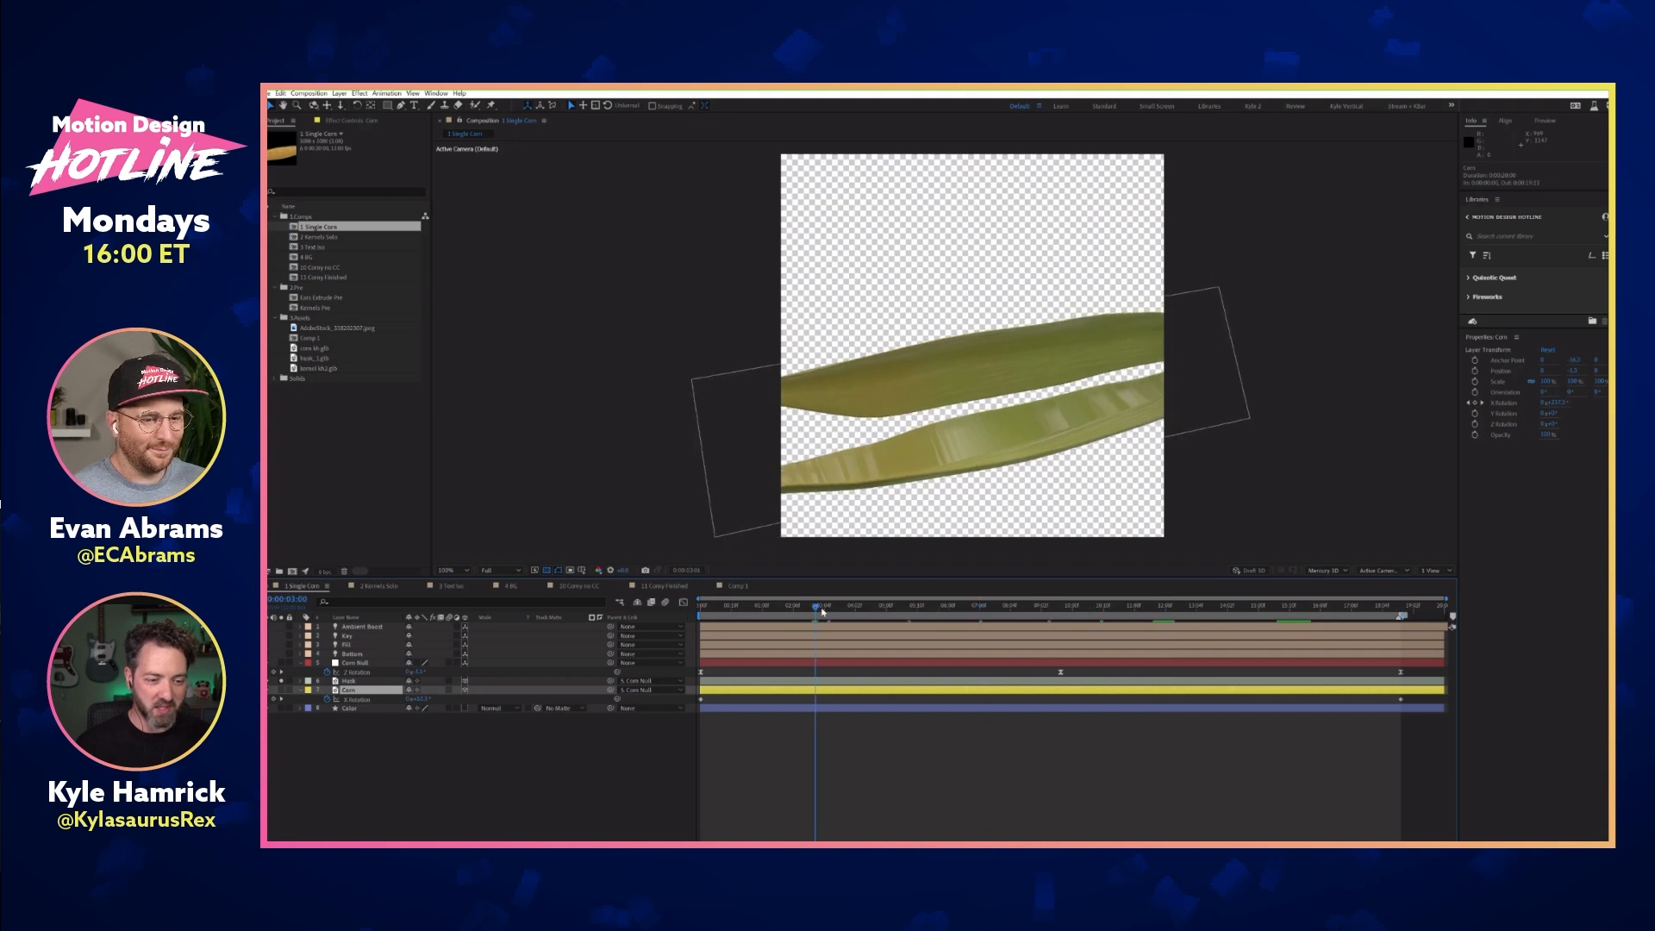
pyautogui.click(1067, 607)
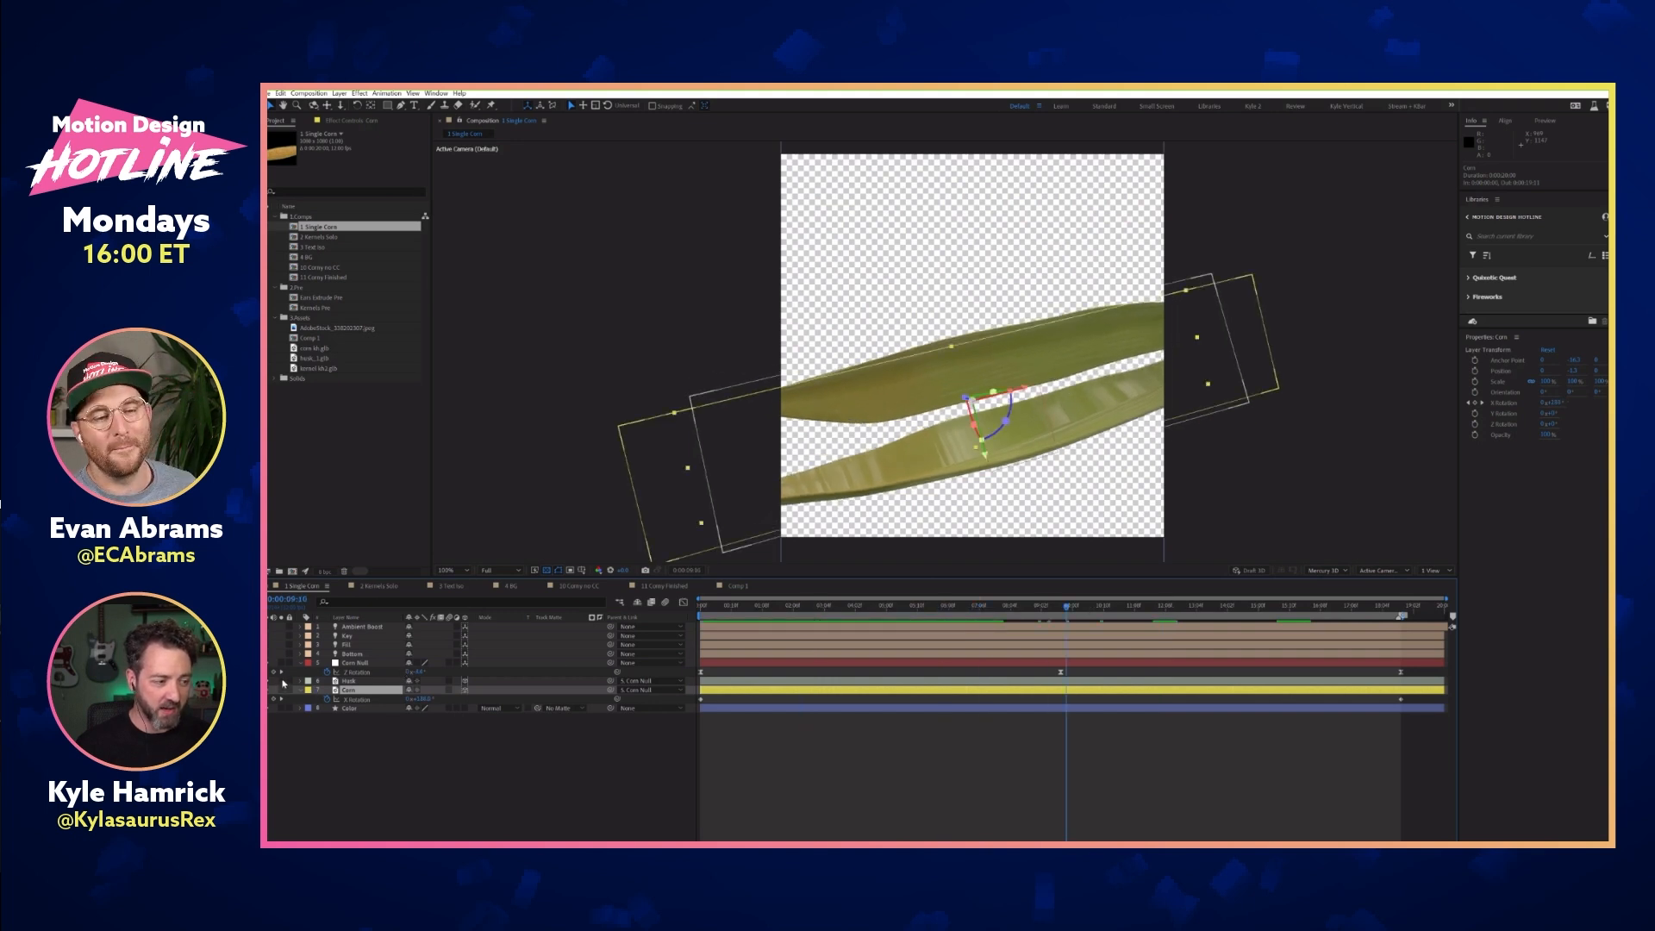
# Check the full composition with the "I'm all ears" text and open the composition with the ring of kernels
pyautogui.click(577, 587)
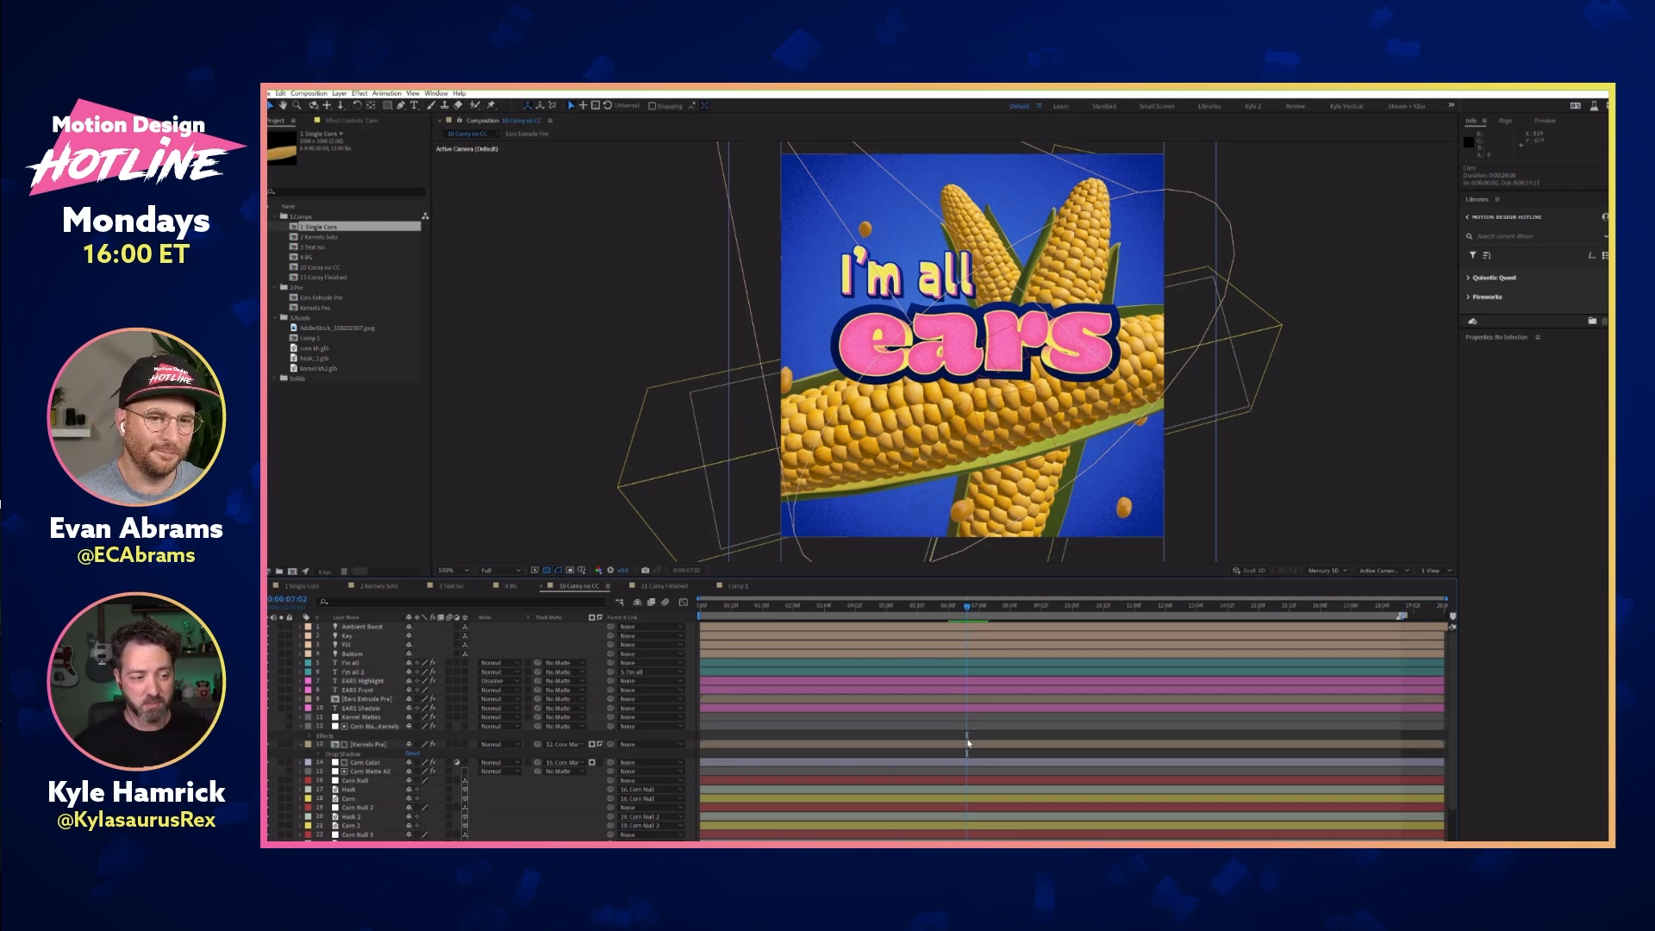
pyautogui.click(397, 586)
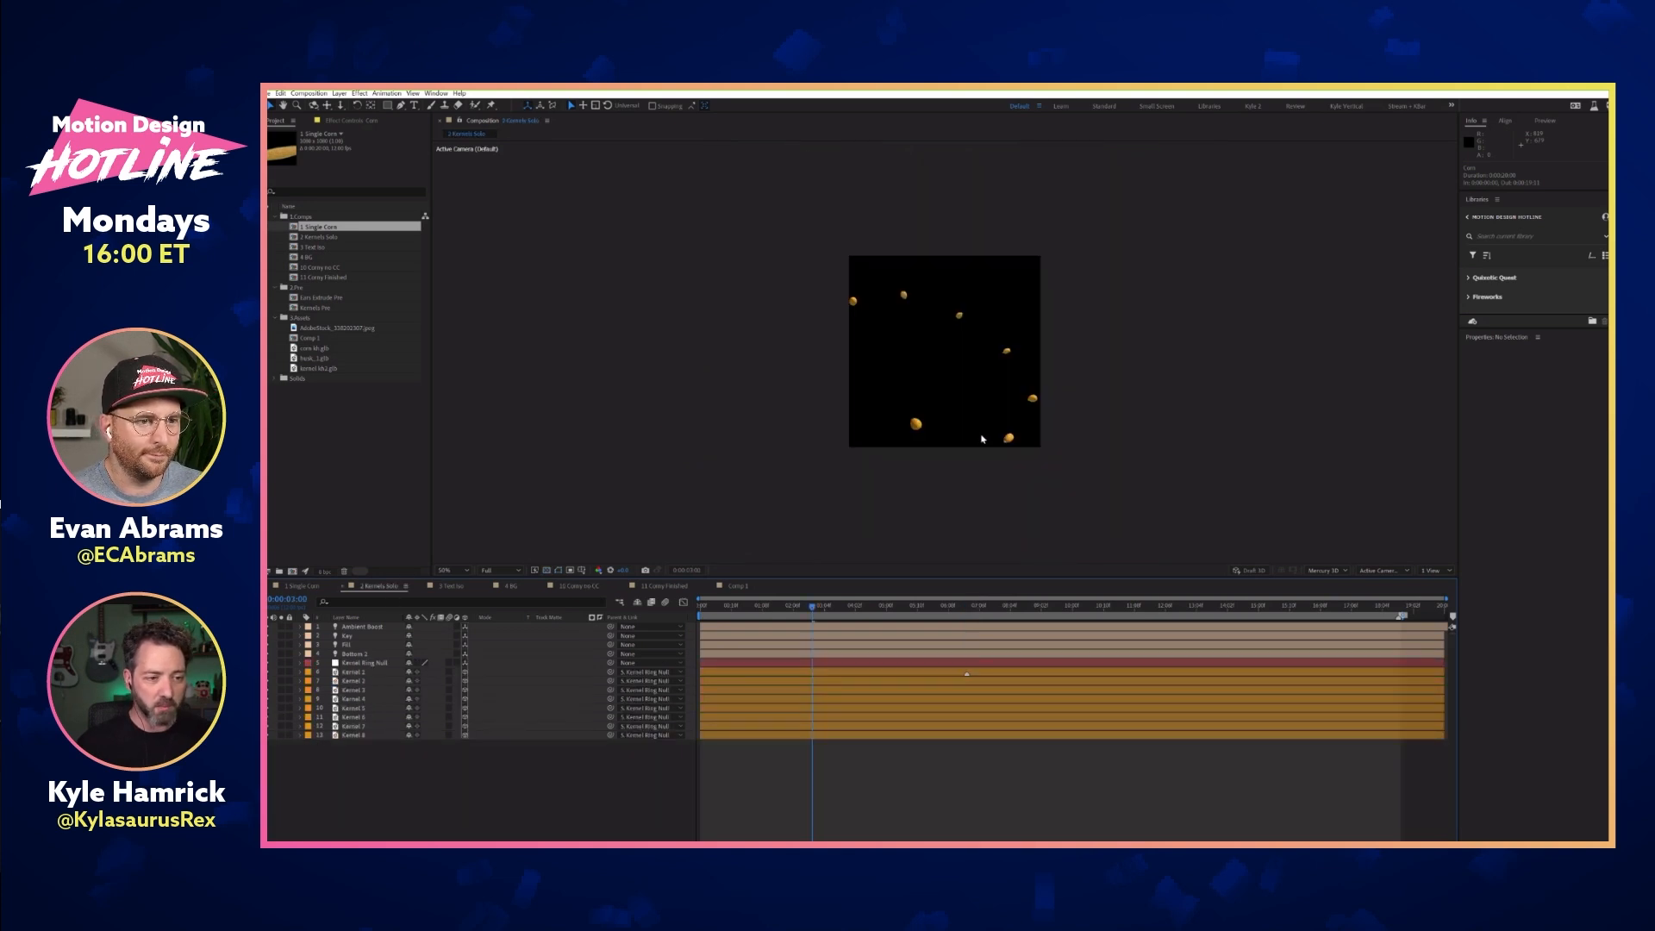
# Enlarge the view of the kernel ring and check the transform properties of Kernel Ring Null and Kernel 1
pyautogui.hotkey('shift', '/')
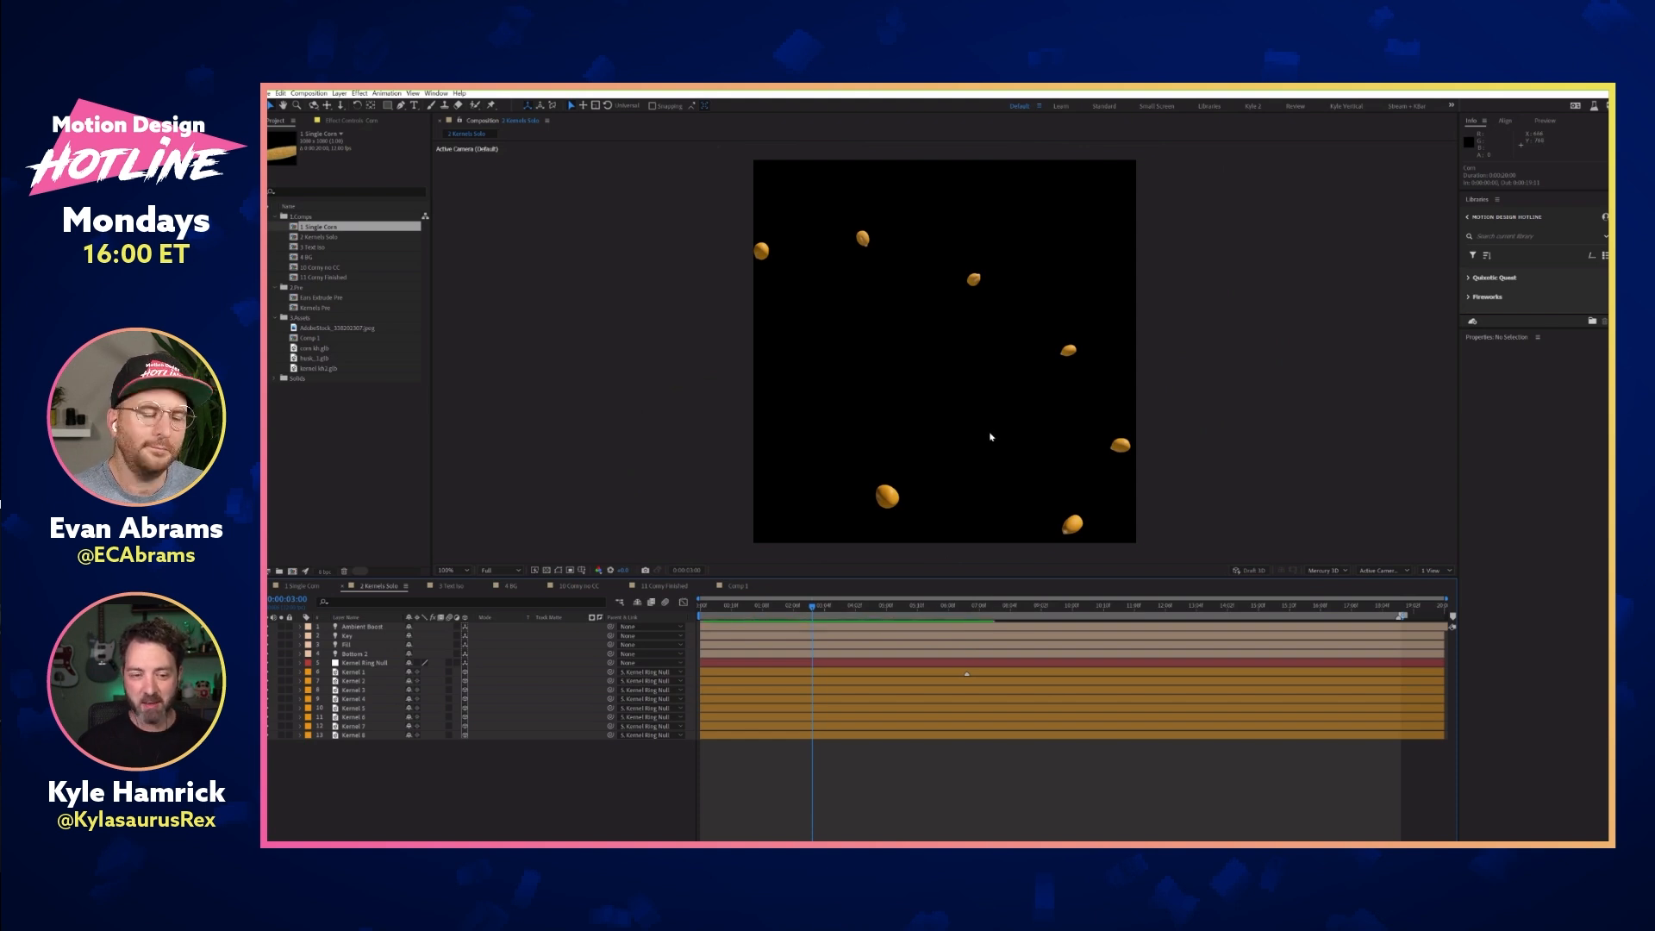
pyautogui.click(376, 664)
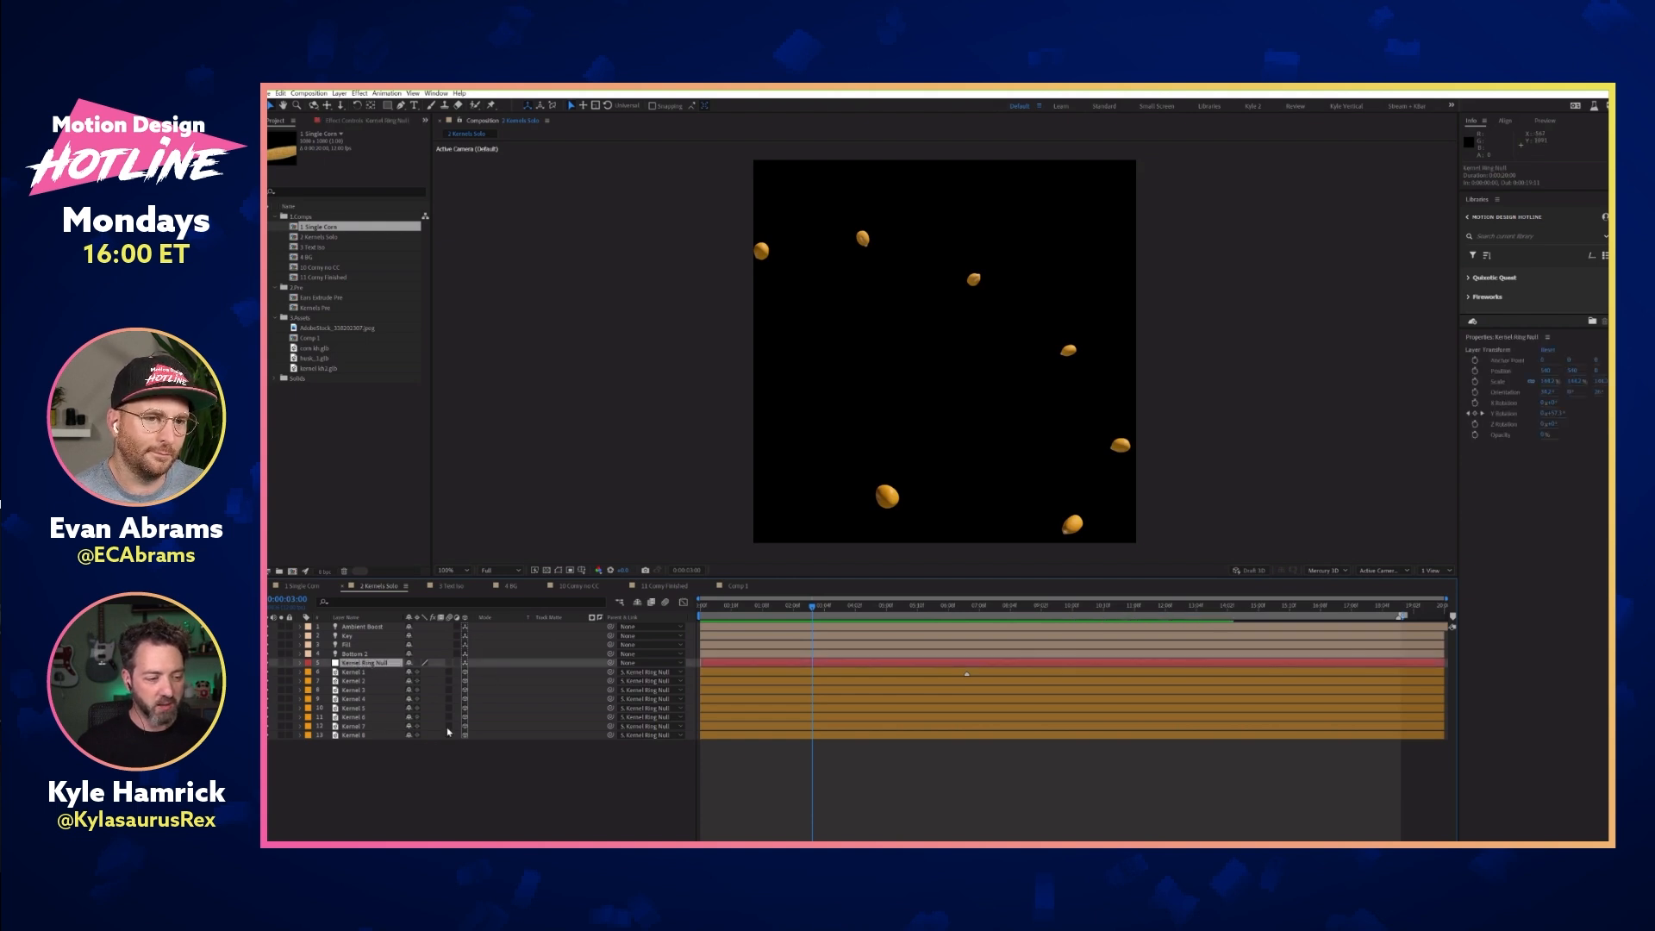
pyautogui.click(375, 673)
# Create a new composition with the default name and settings
pyautogui.click(364, 463)
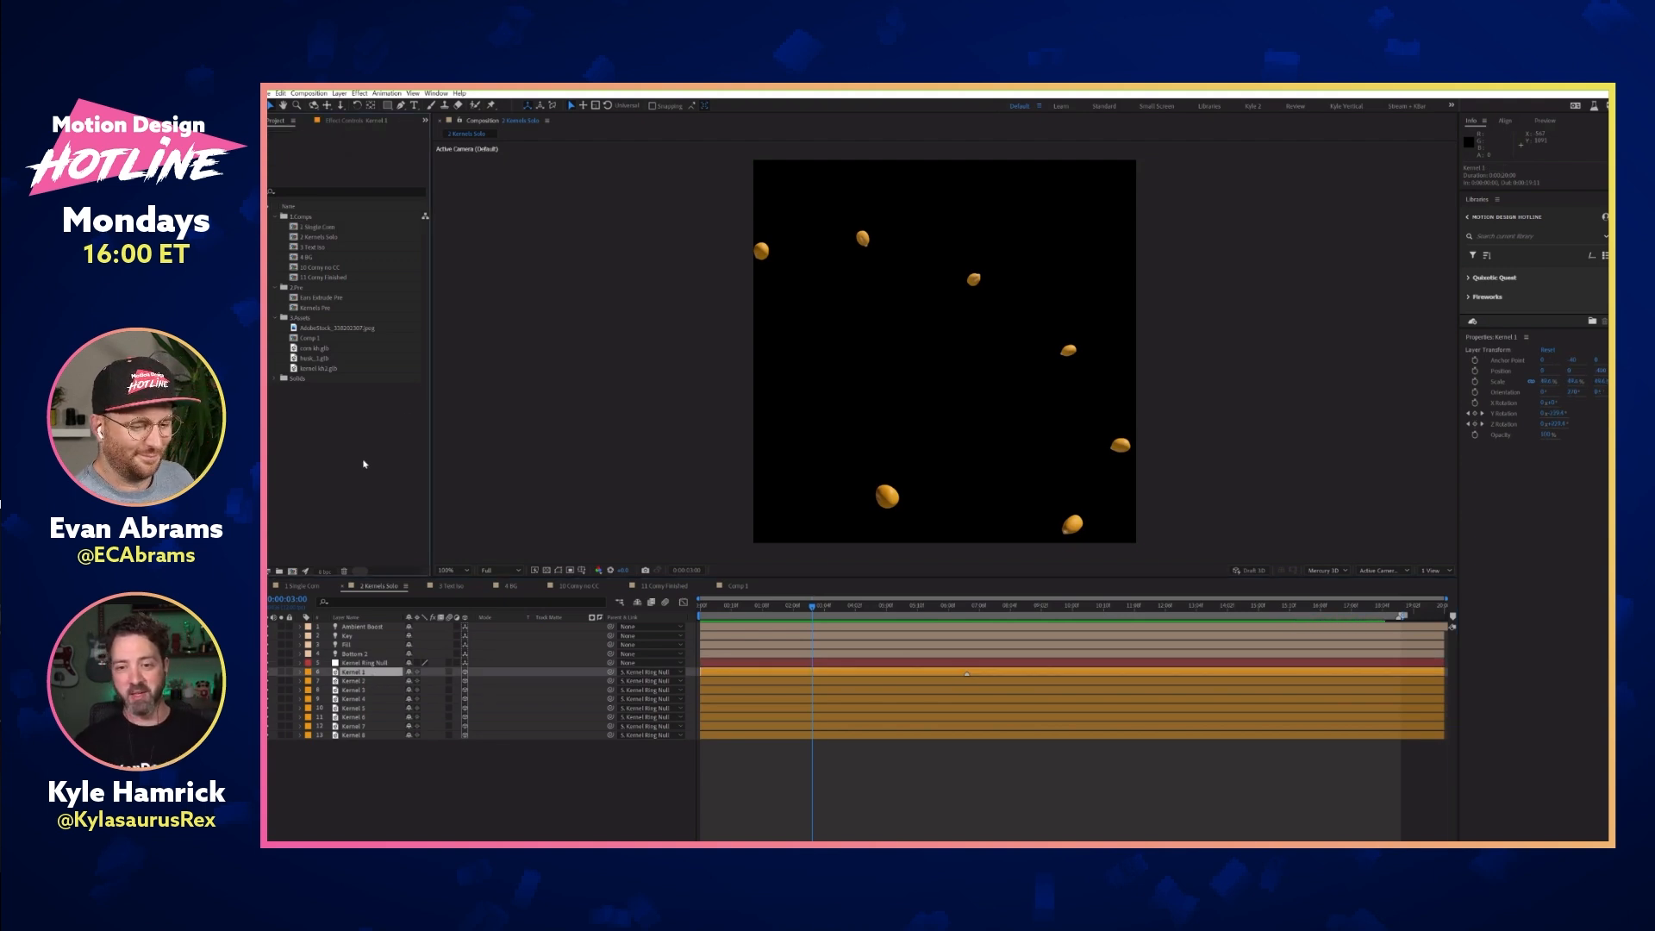
pyautogui.click(292, 571)
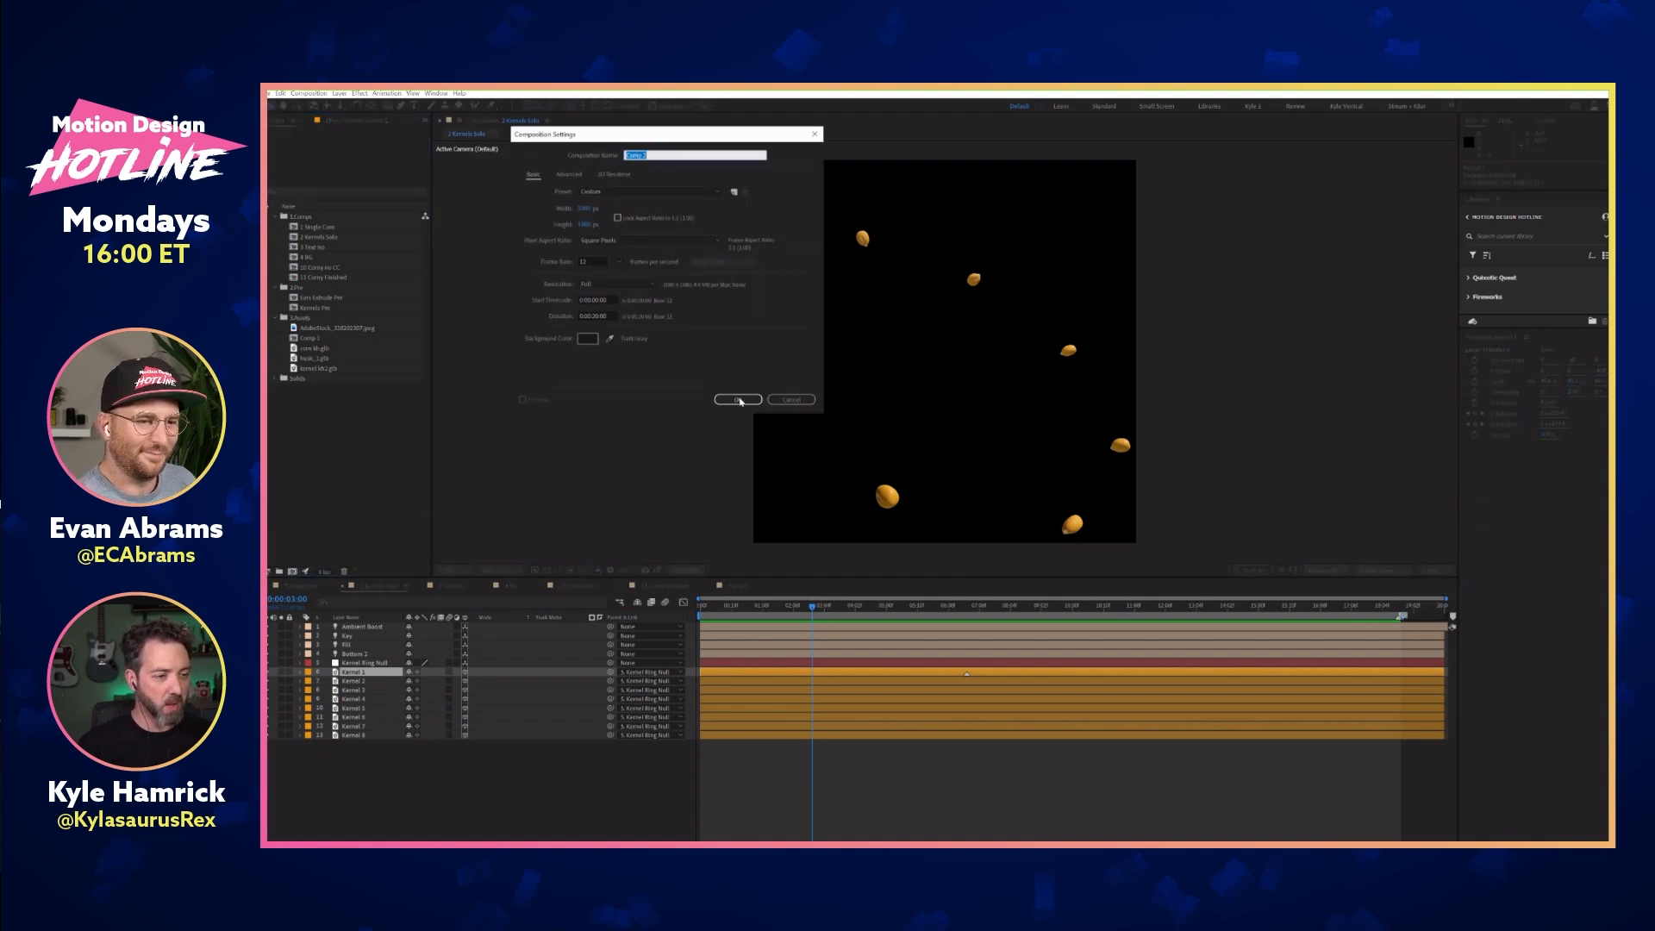
pyautogui.click(738, 400)
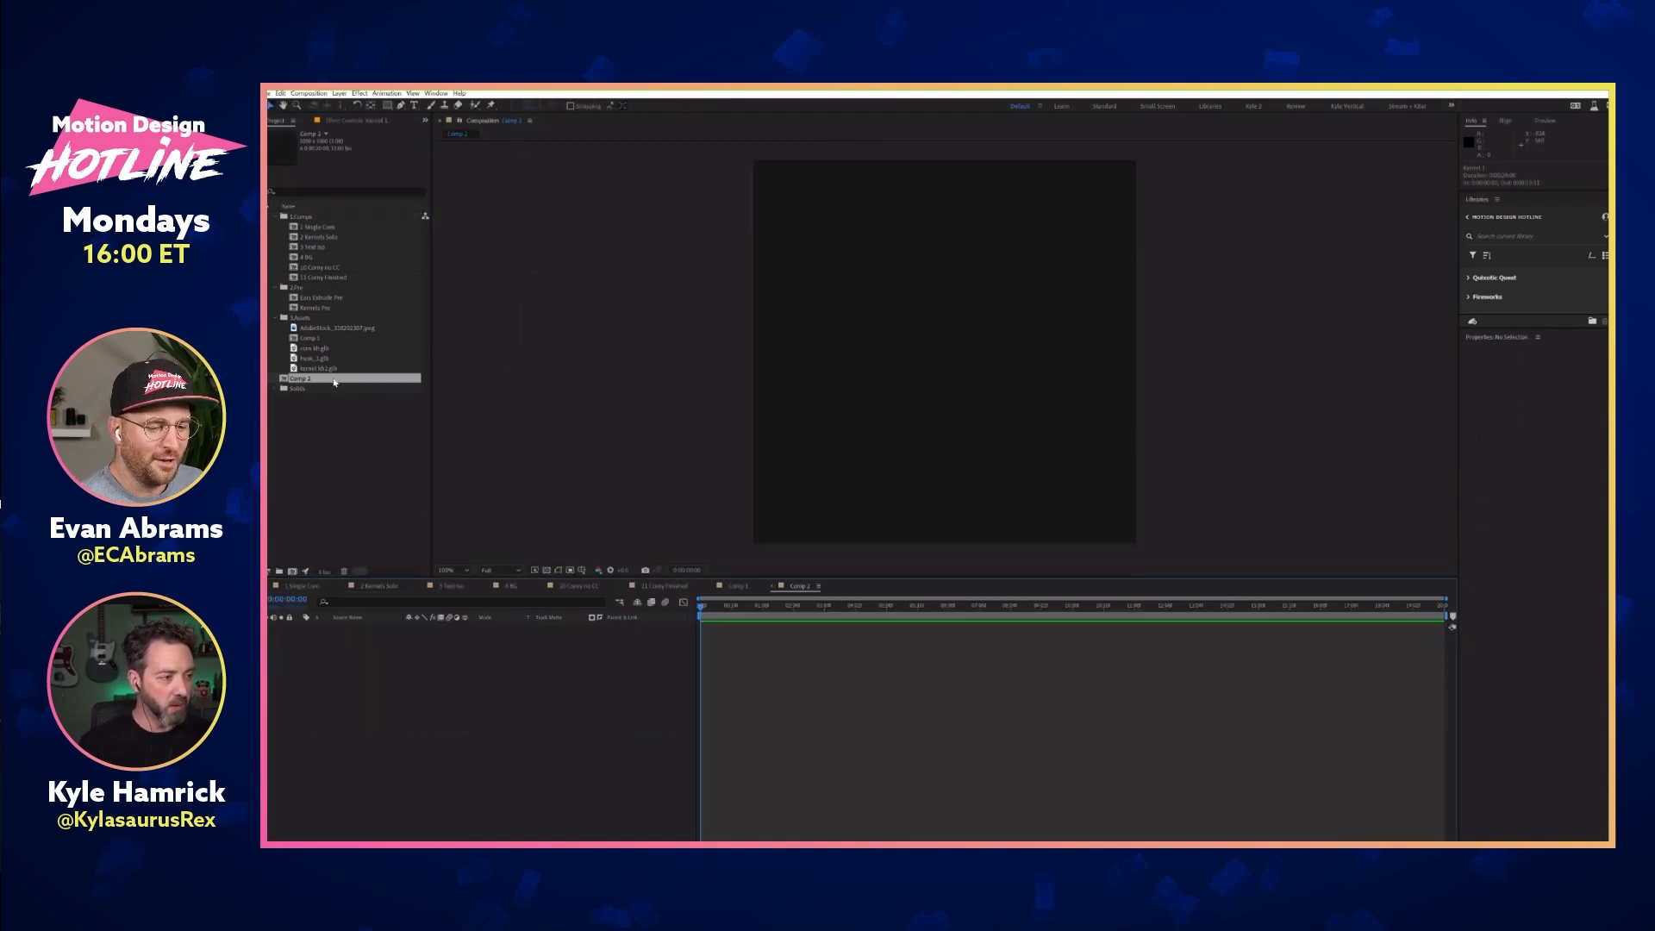
# Add the kernel GLB model to the new composition, show the layer controls and move the kernel right of the canvas centre
pyautogui.moveTo(380, 368); pyautogui.dragTo(957, 357)
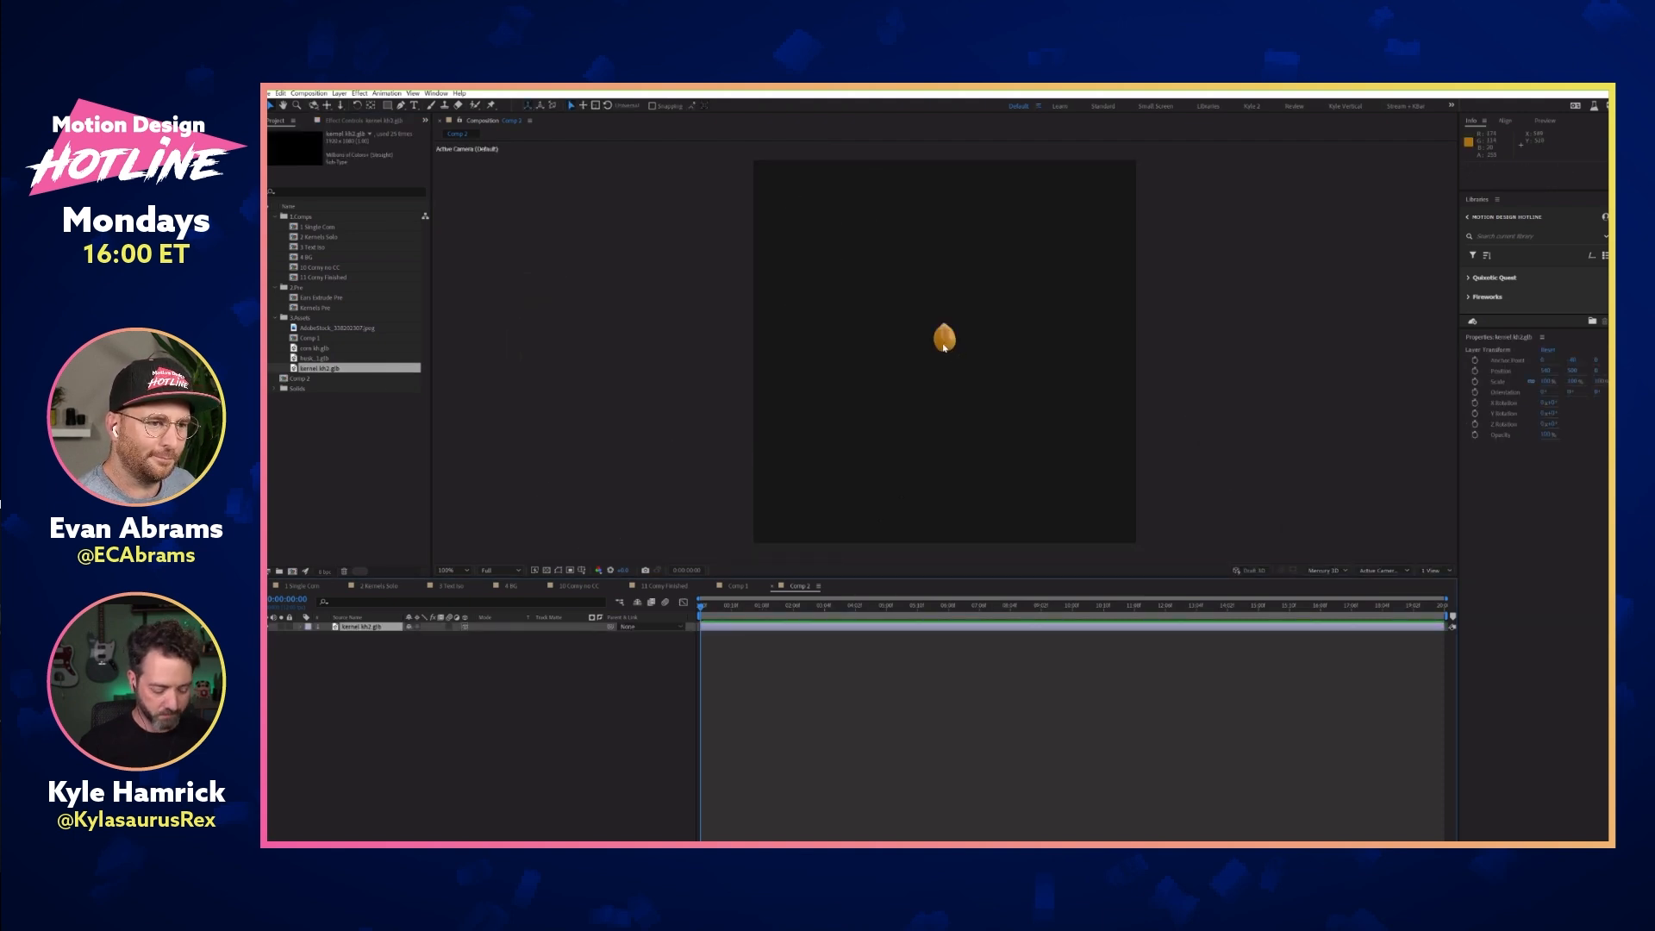
pyautogui.hotkey('ctrl', 'shift', 'h')
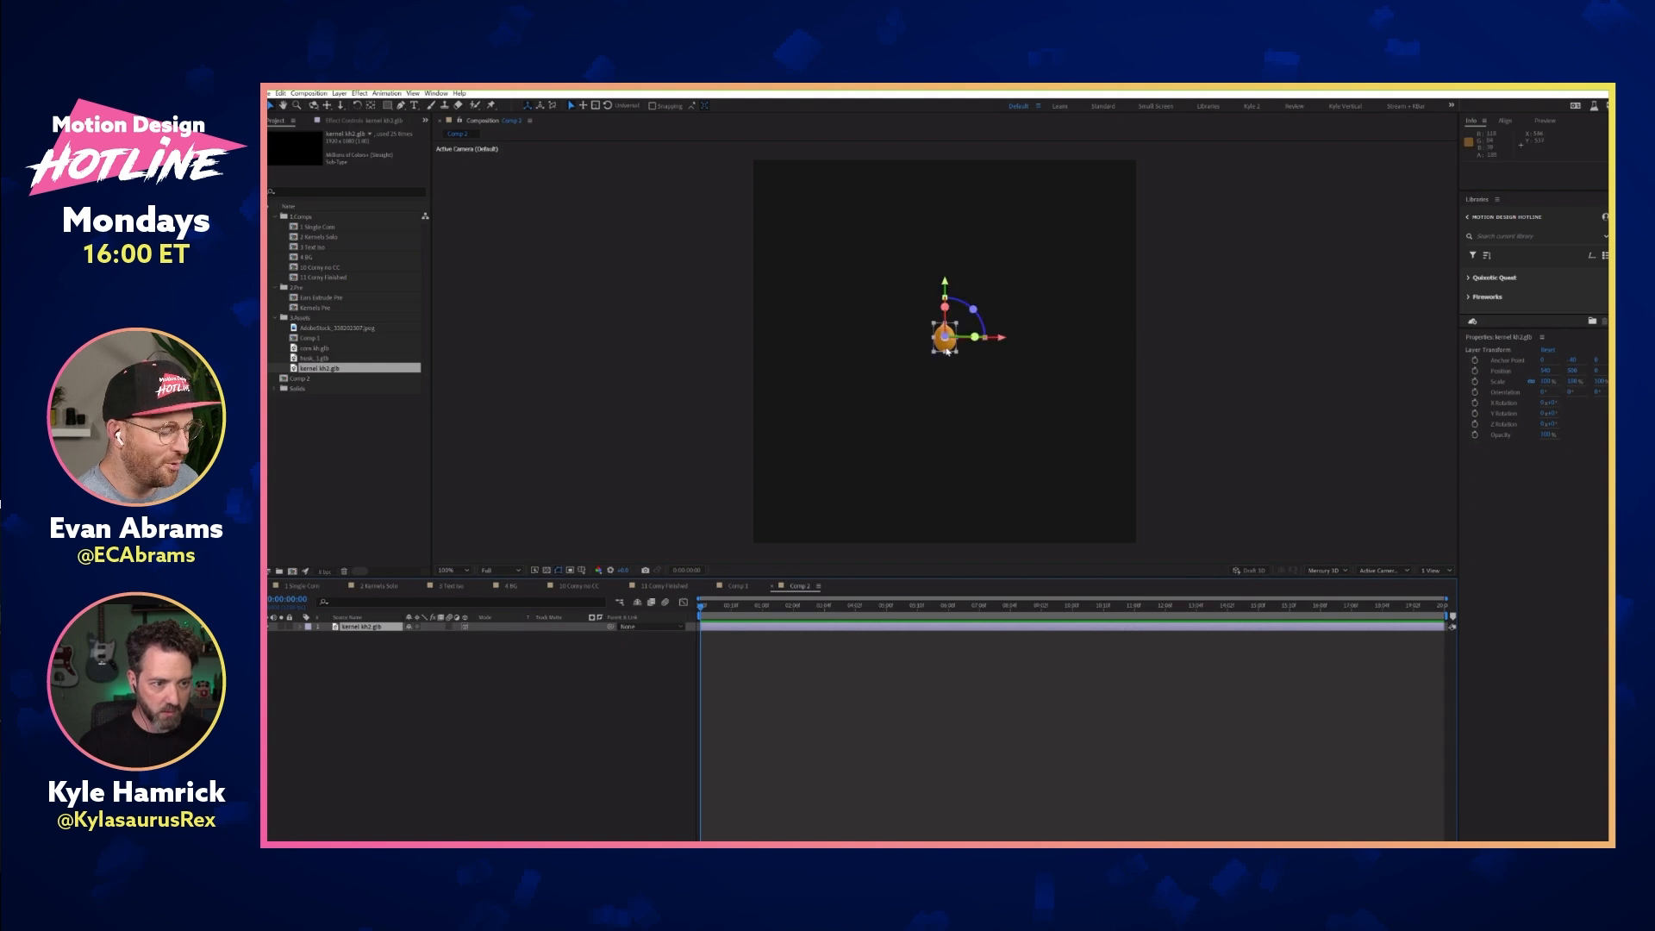
pyautogui.moveTo(948, 344); pyautogui.dragTo(1075, 371)
pyautogui.click(564, 684)
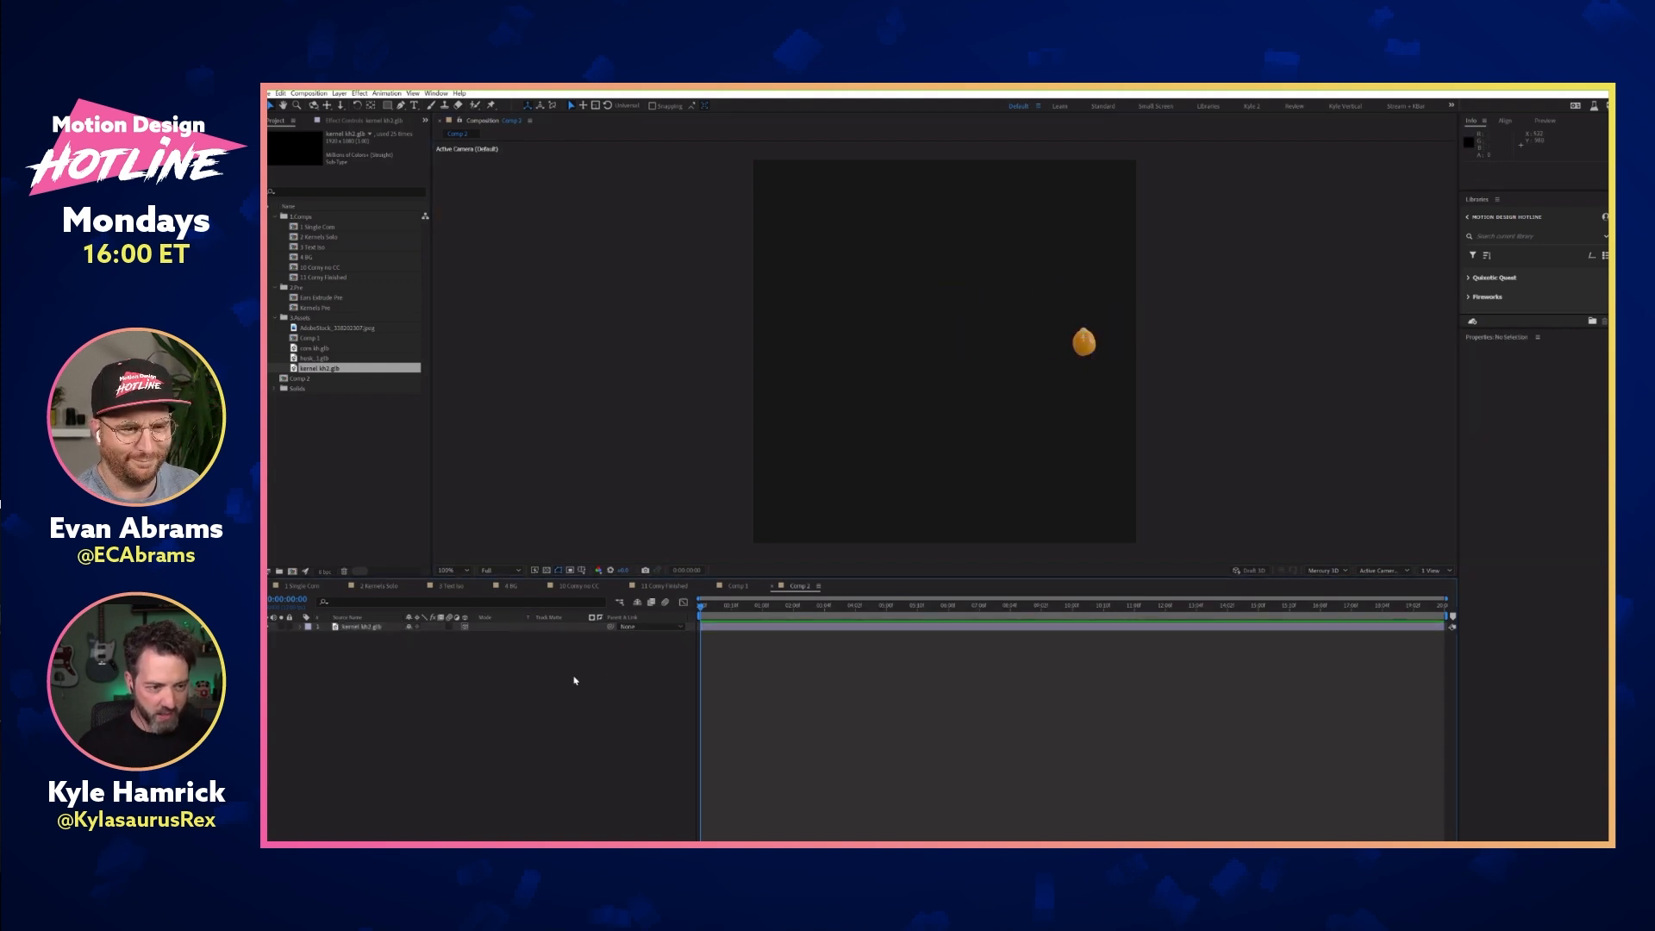
# Add a null object at the composition's centre and rename the kernel layer to 1
pyautogui.hotkey('ctrl', 'alt', 'shift', 'y')
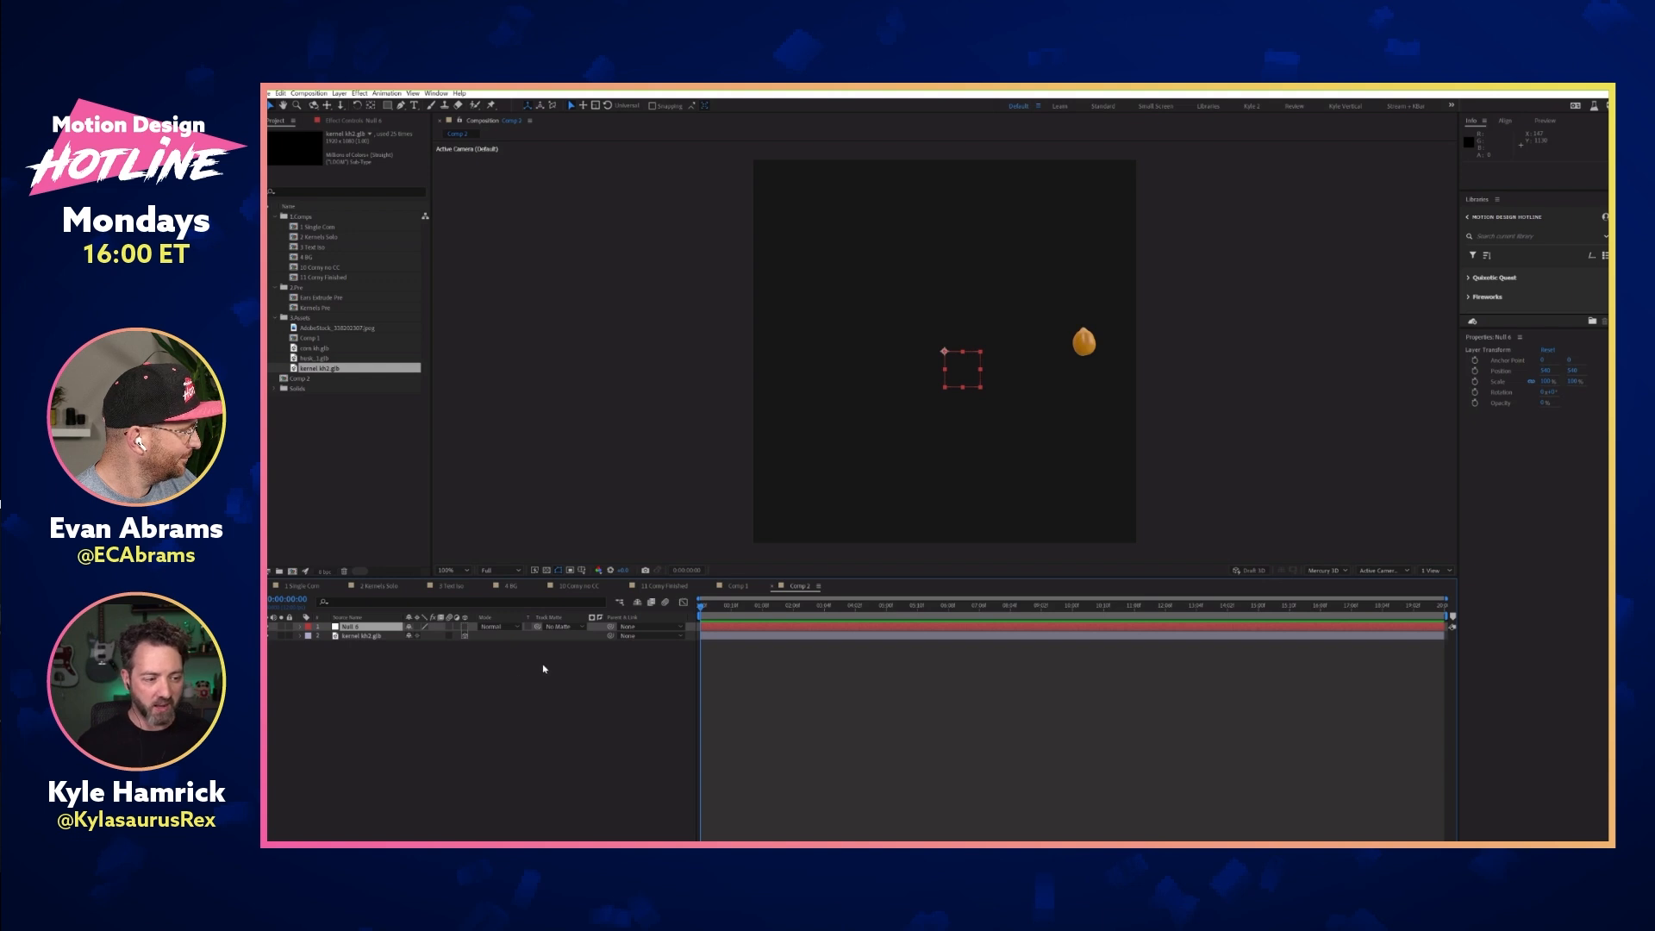
pyautogui.click(380, 637)
pyautogui.press('Return')
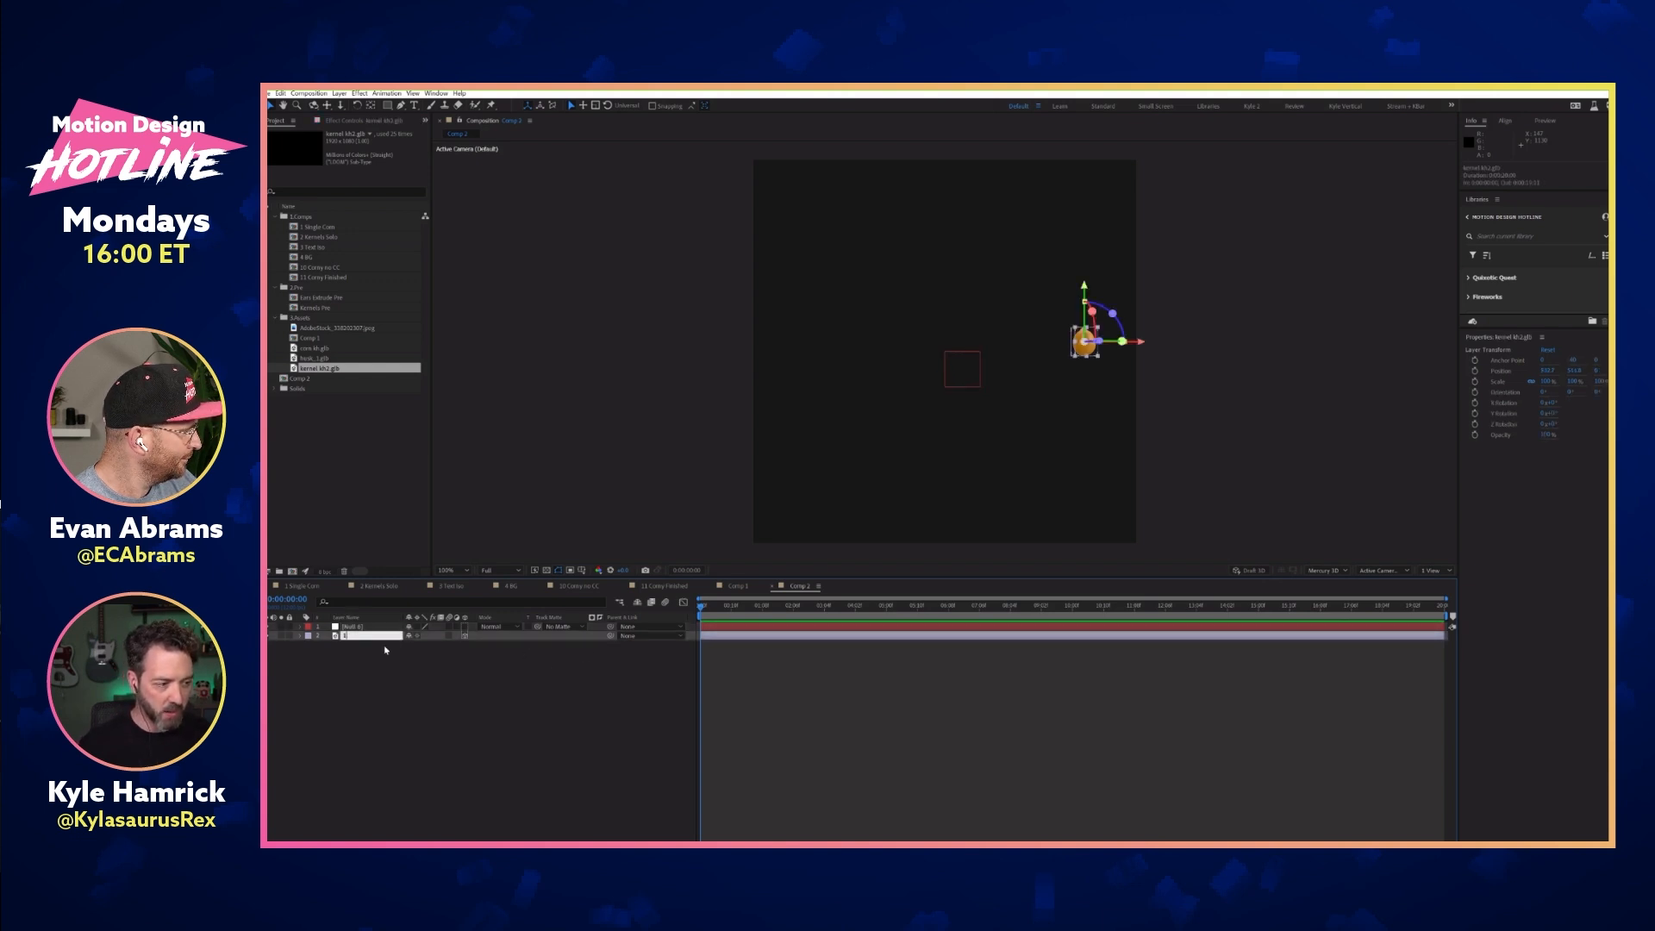
pyautogui.write('1')
pyautogui.press('Return')
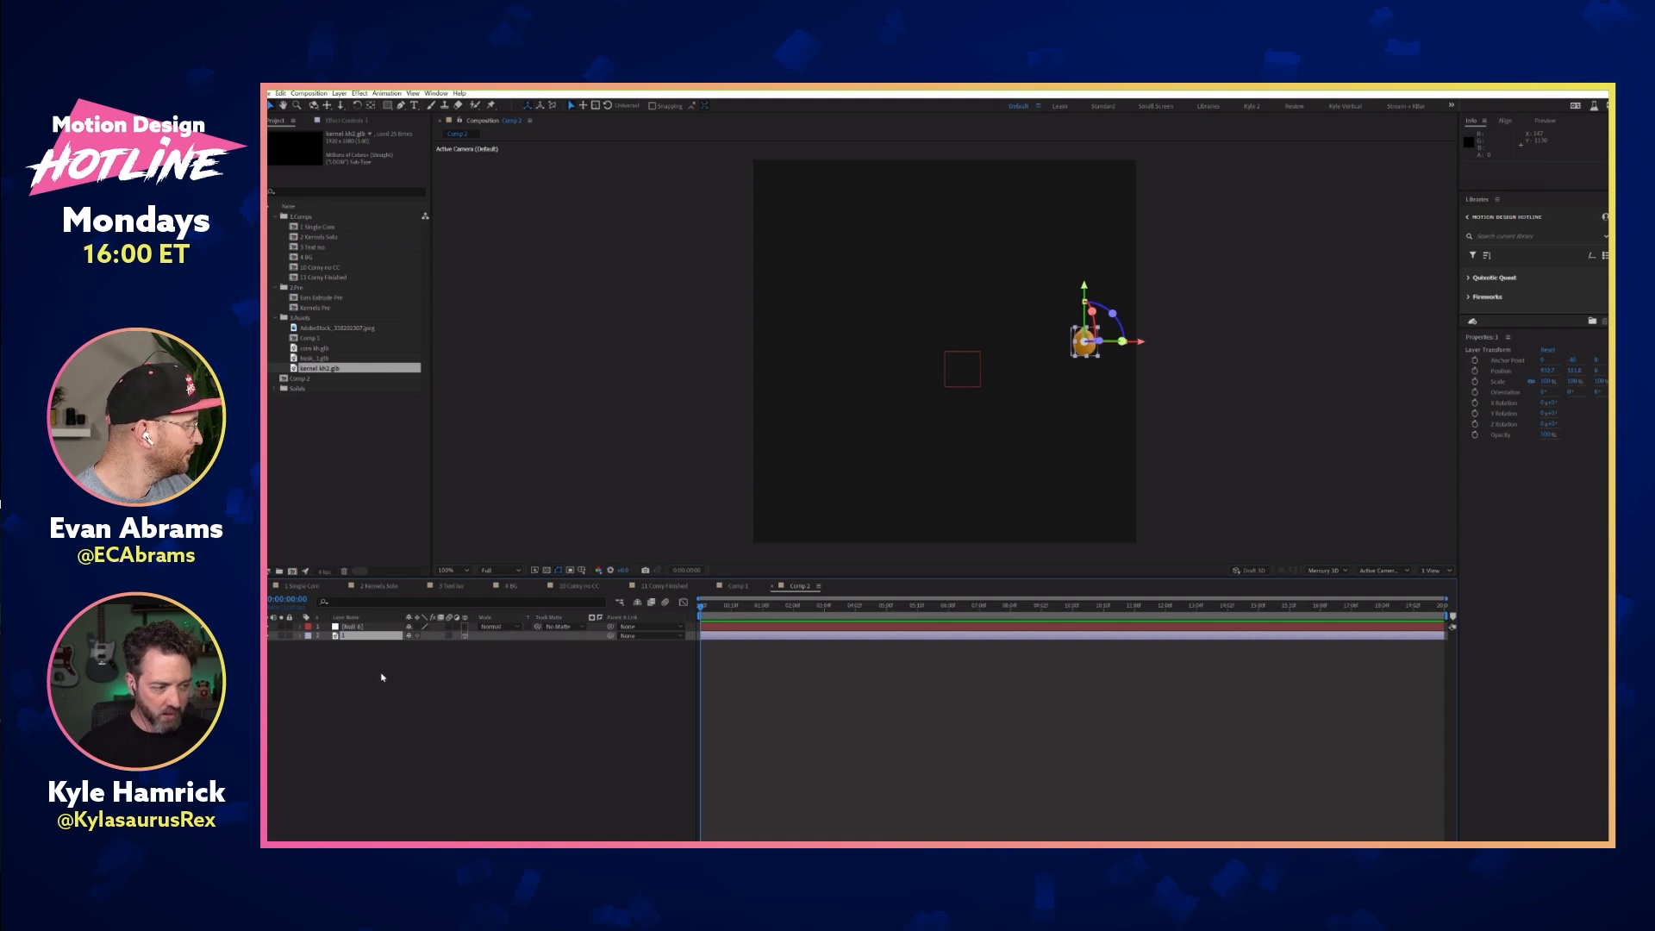
# Duplicate kernel layer 1, parent the original to the null object and make the null a 3D layer
pyautogui.hotkey('ctrl', 'd')
pyautogui.click(483, 644)
pyautogui.moveTo(610, 644); pyautogui.dragTo(382, 629)
pyautogui.click(382, 628)
pyautogui.click(465, 628)
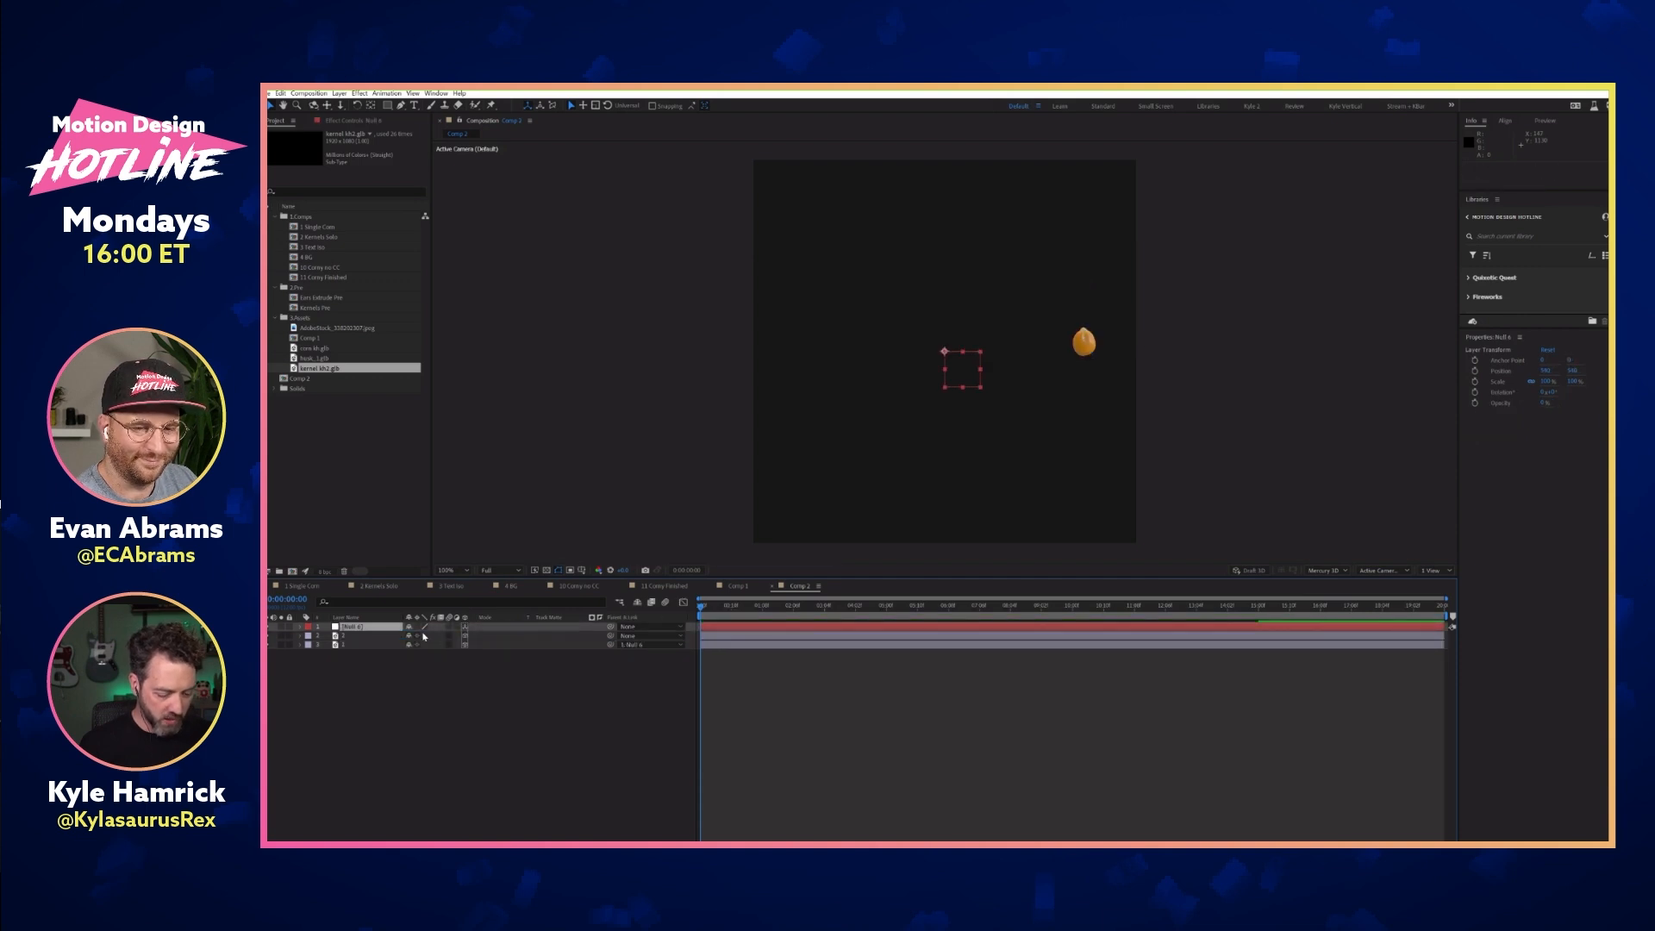
# Show the null's rotation properties, try its Y Rotation at 45° and set it to 90° instead
pyautogui.press('r')
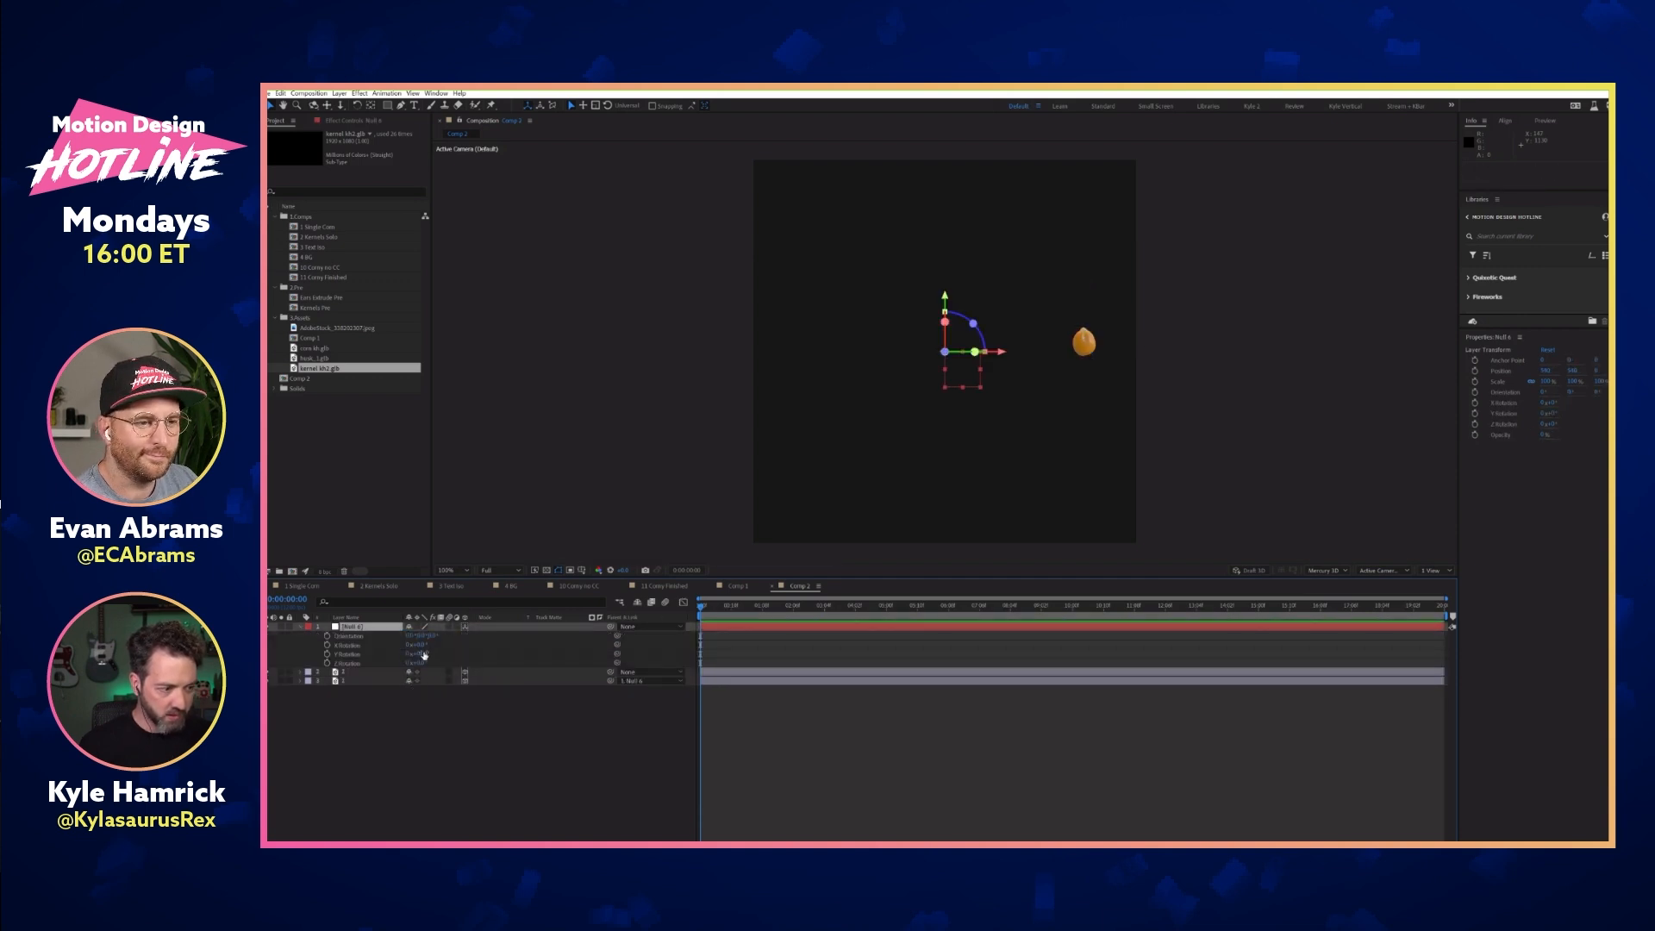
pyautogui.moveTo(420, 654); pyautogui.dragTo(473, 644)
pyautogui.click(422, 654)
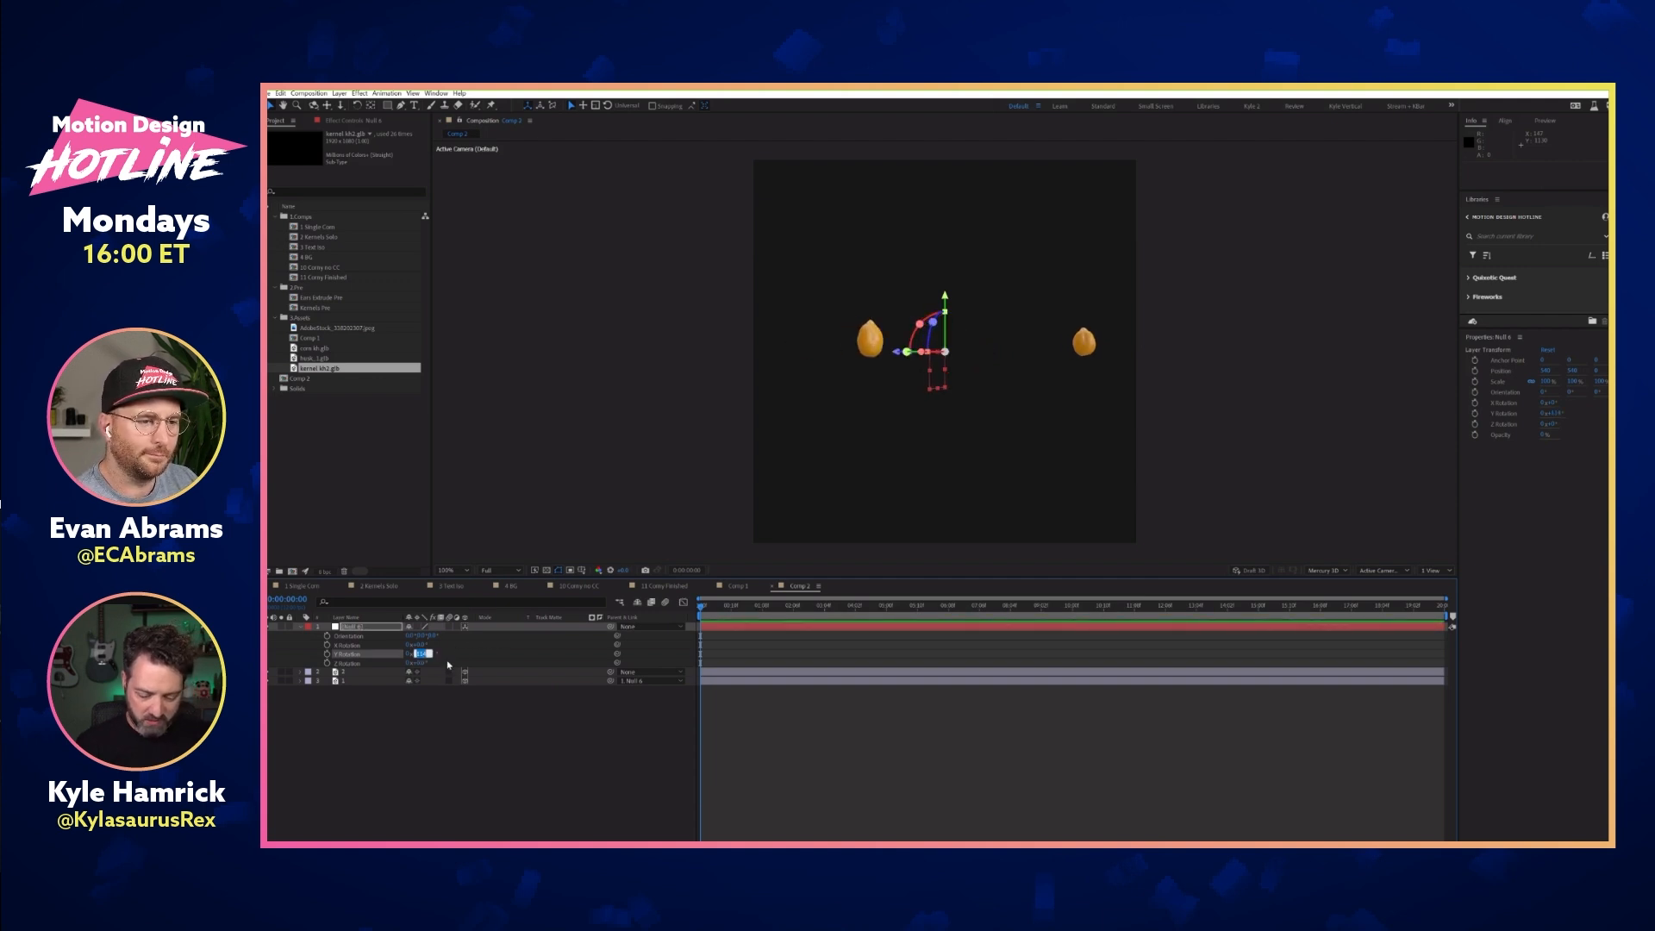
pyautogui.write('45')
pyautogui.press('Return')
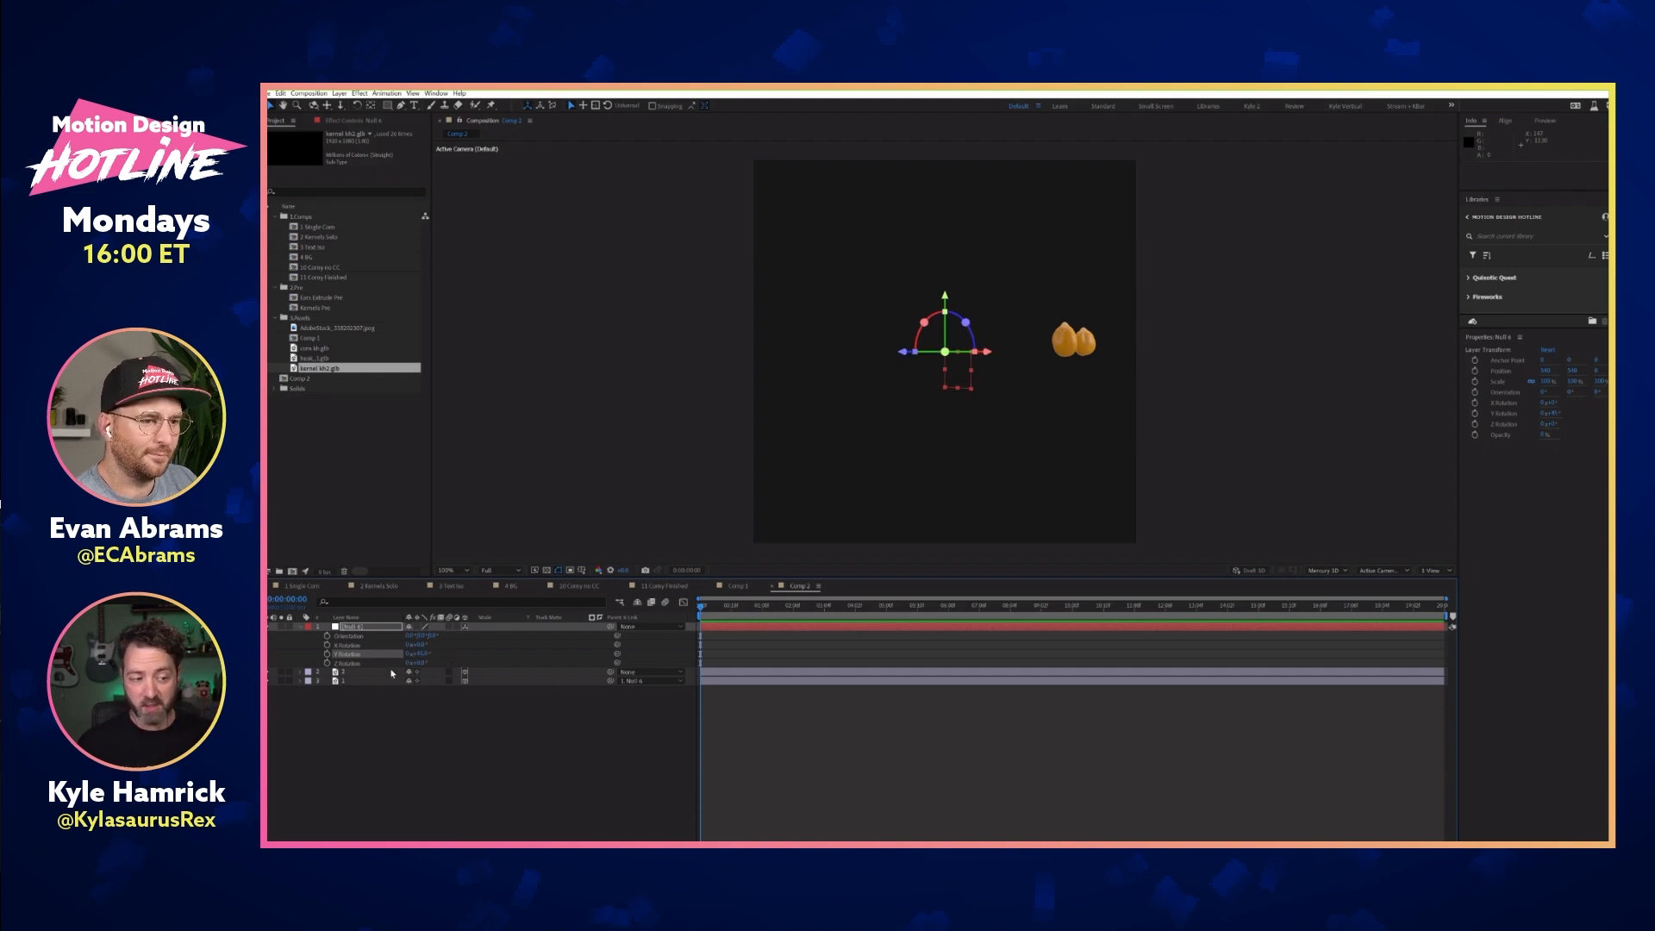
pyautogui.click(422, 653)
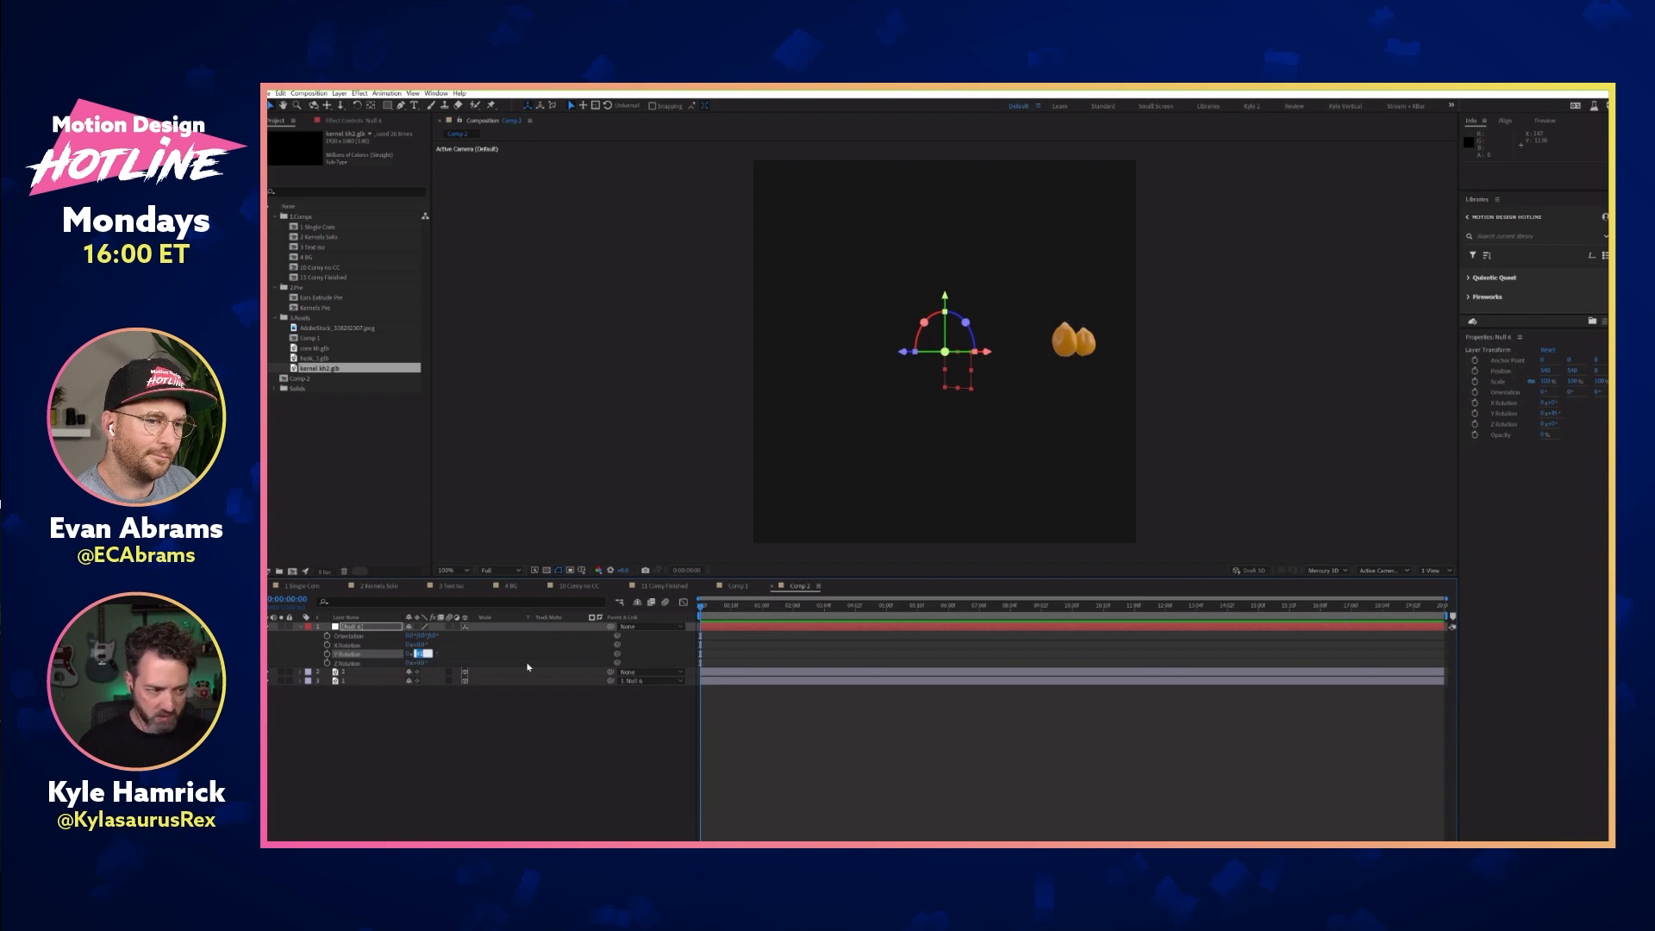
pyautogui.write('90')
pyautogui.press('Return')
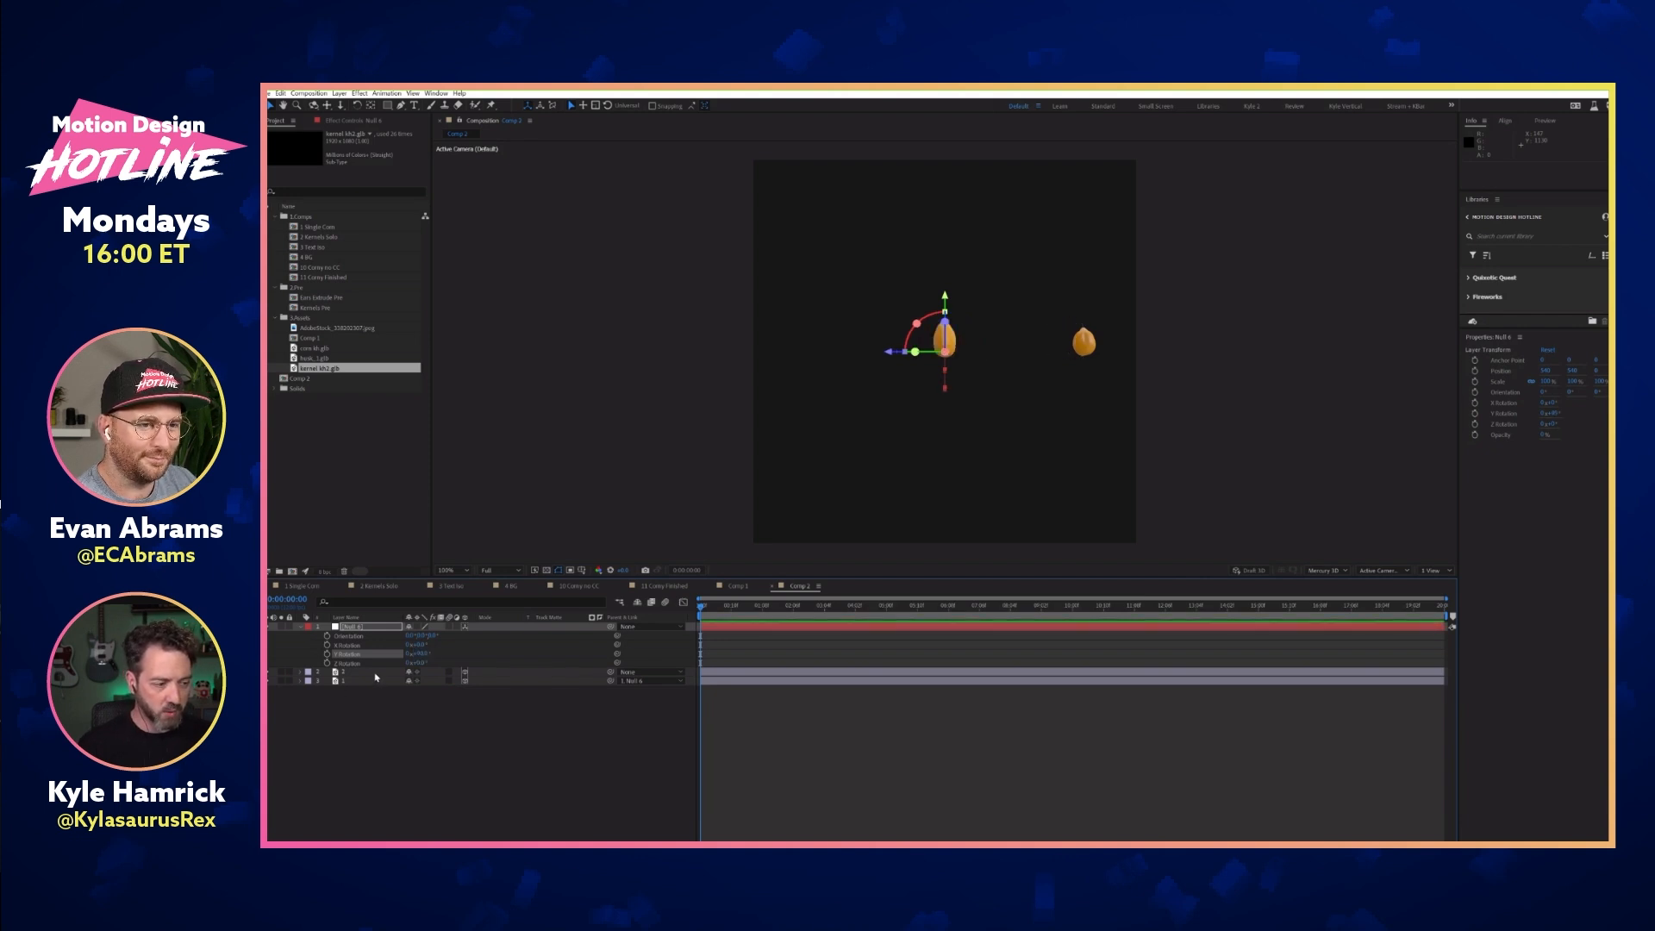
# Duplicate kernel layer 2, parent the original to the null and set the null's Y Rotation to 180°
pyautogui.click(378, 673)
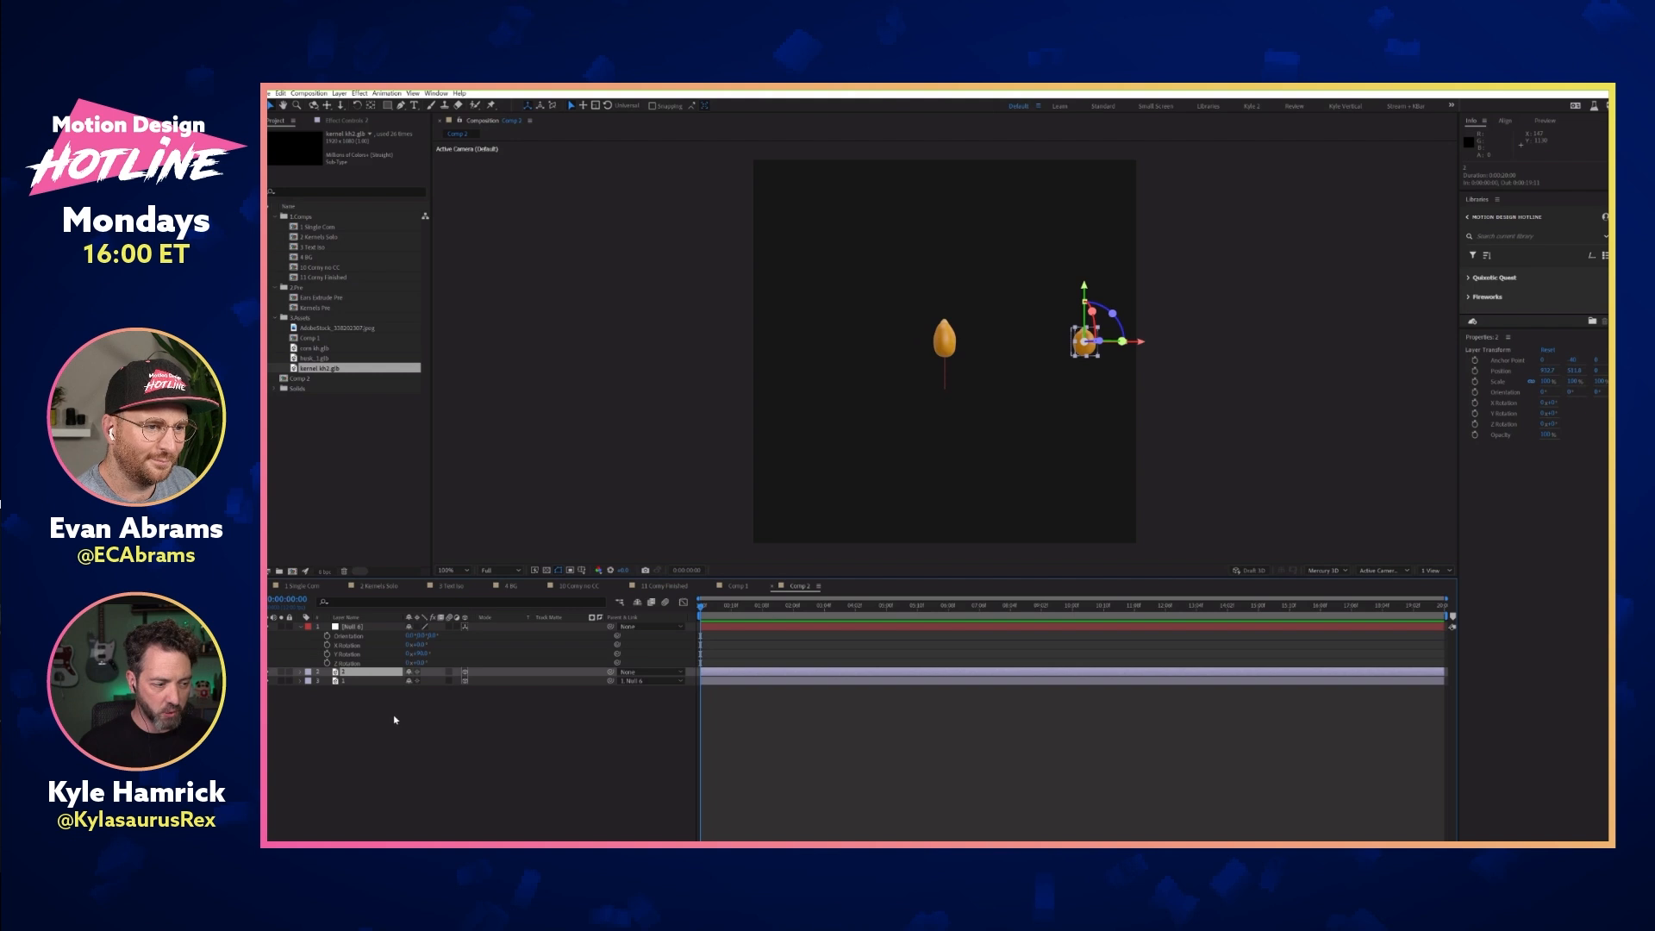
pyautogui.hotkey('ctrl', 'd')
pyautogui.moveTo(610, 681); pyautogui.dragTo(353, 626)
pyautogui.click(422, 654)
pyautogui.press('Return')
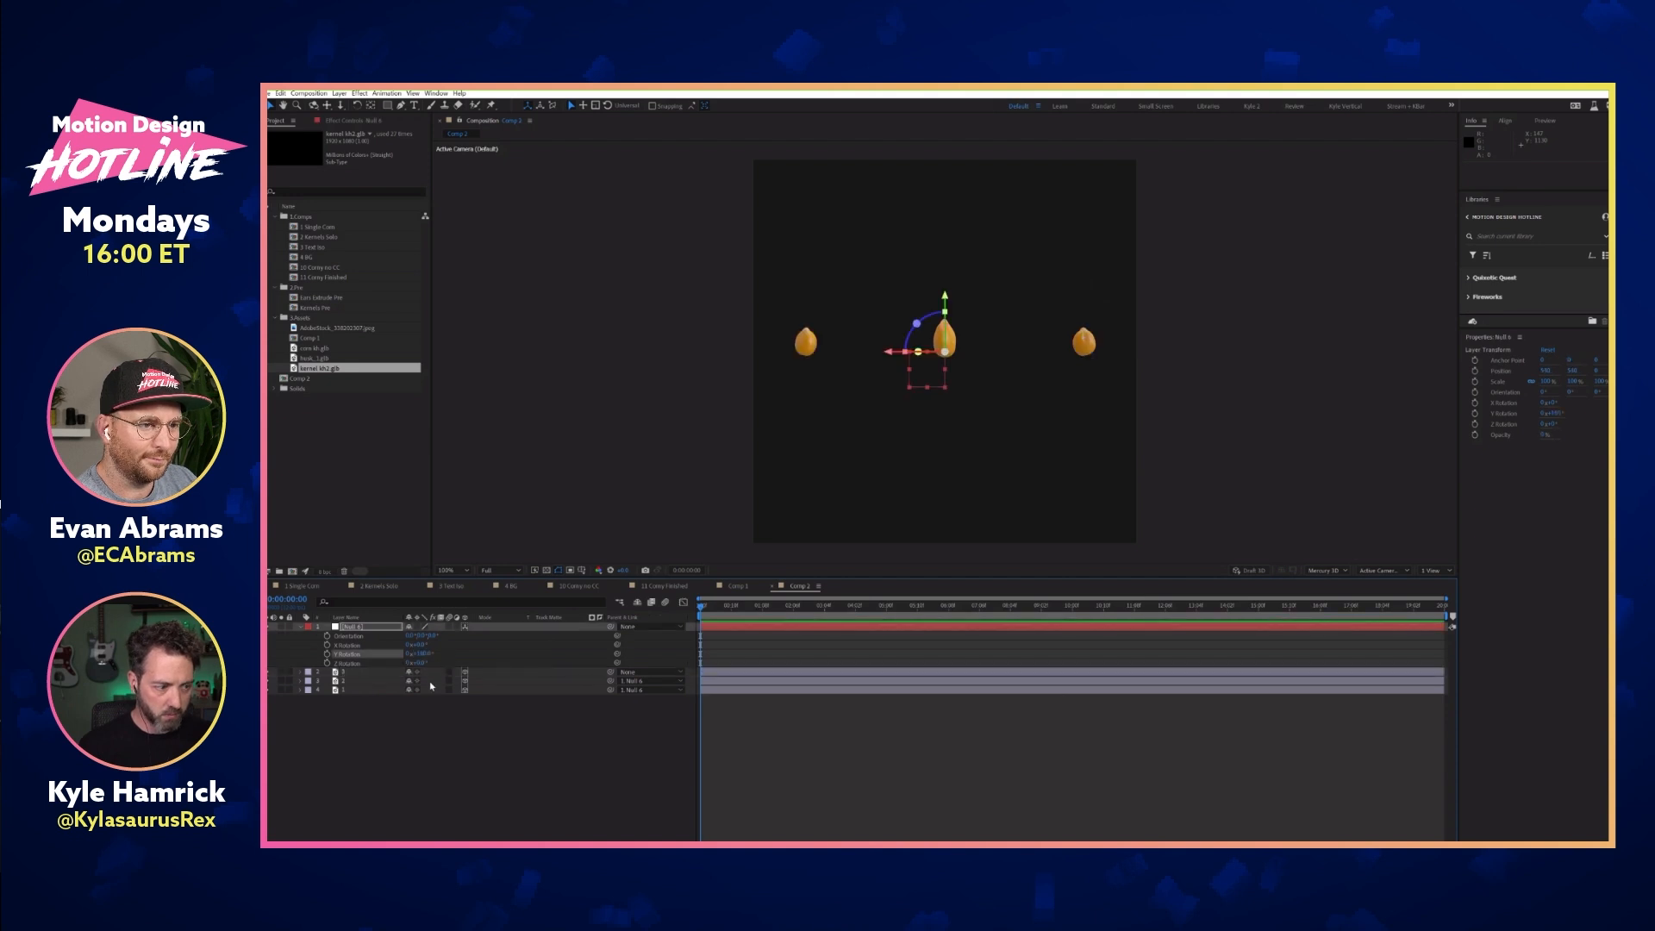
# Duplicate kernel layer 3, parent the original to the null and set the null's Y Rotation to 270°
pyautogui.click(384, 674)
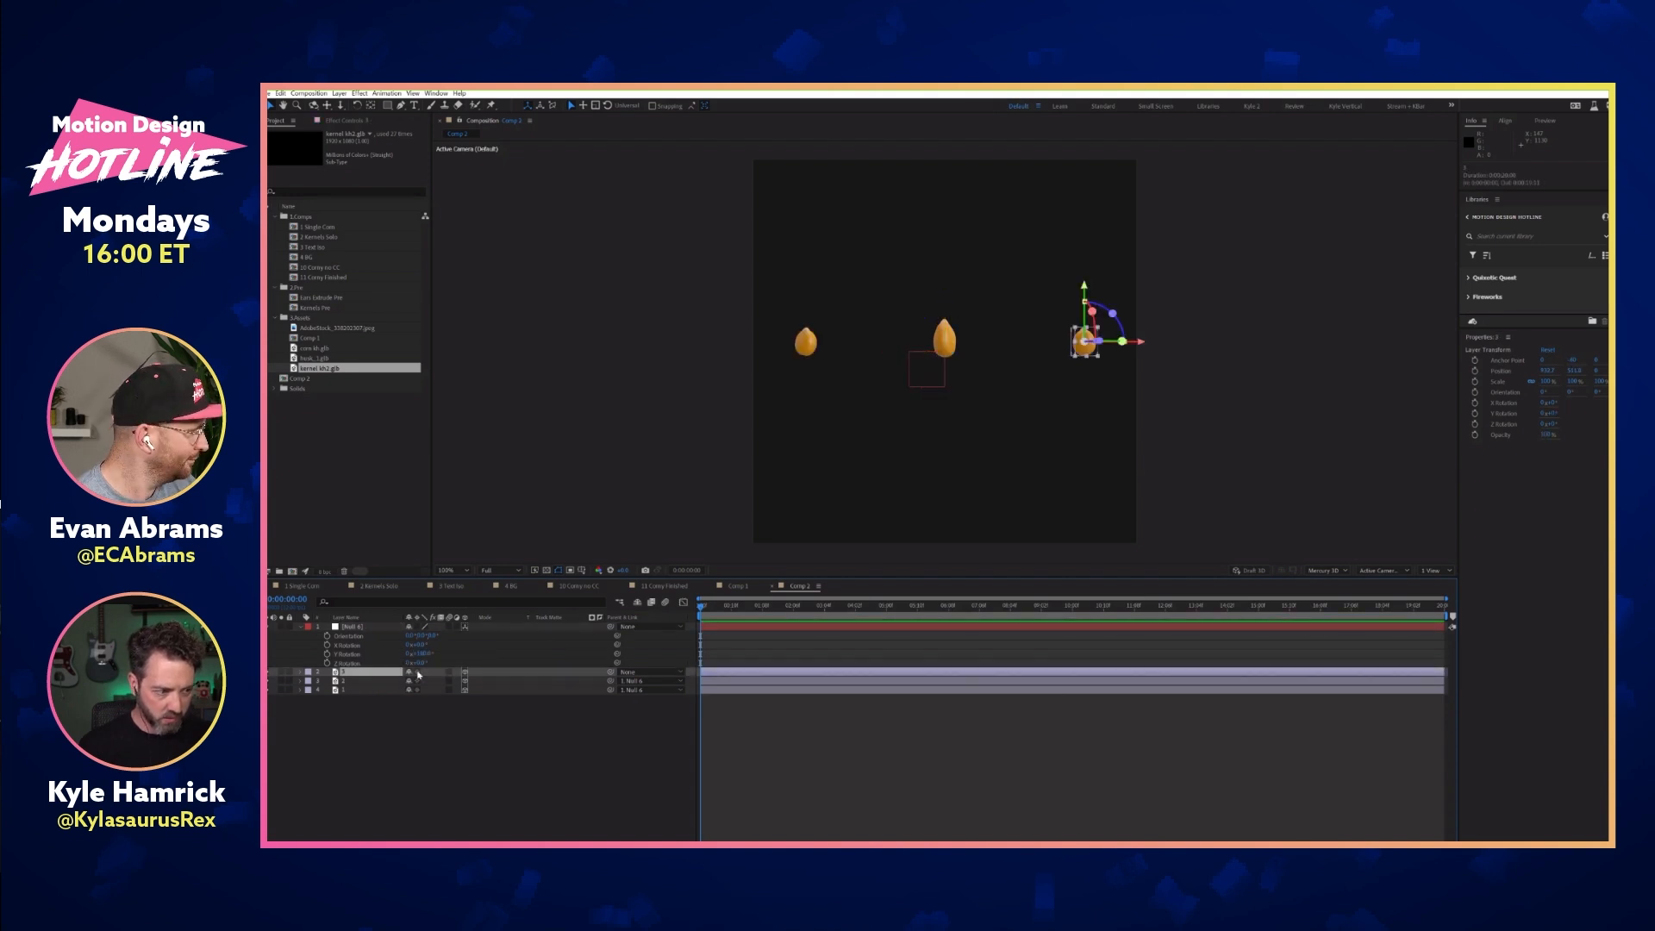
pyautogui.hotkey('ctrl', 'd')
pyautogui.click(371, 680)
pyautogui.moveTo(610, 681); pyautogui.dragTo(428, 653)
pyautogui.click(429, 654)
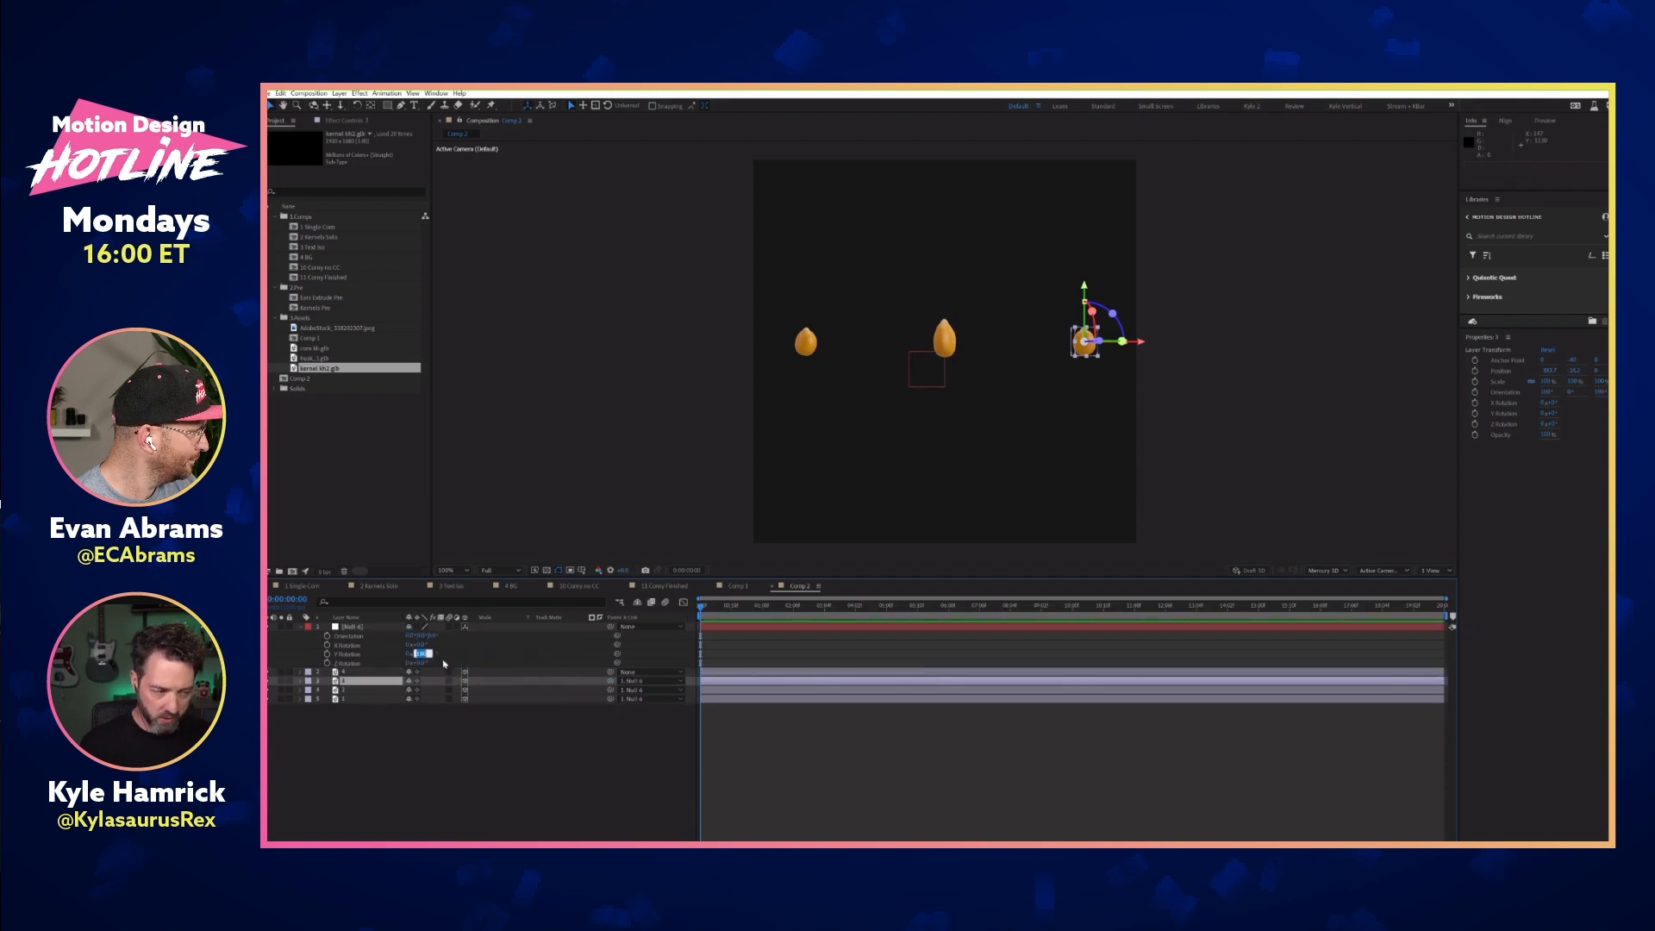
pyautogui.write('270')
pyautogui.press('Return')
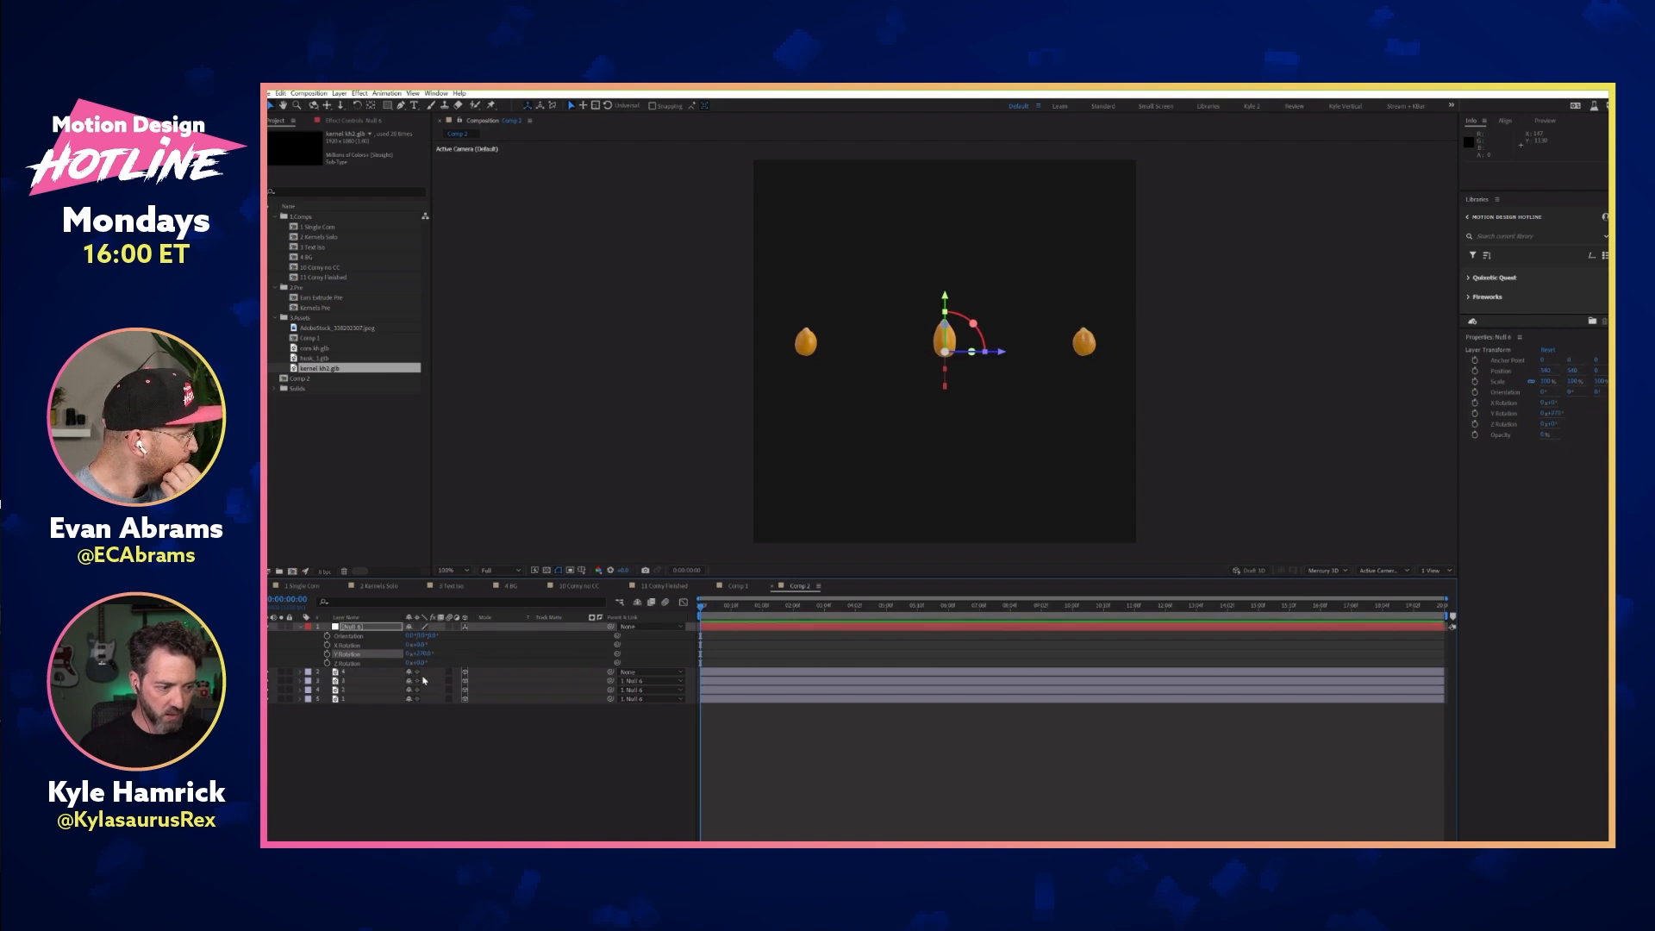
# Parent kernel layer 4 to the null, and turn and tilt the null to rotate the whole ring of four kernels
pyautogui.click(543, 670)
pyautogui.moveTo(610, 672); pyautogui.dragTo(693, 636)
pyautogui.click(354, 654)
pyautogui.moveTo(412, 639); pyautogui.dragTo(500, 652)
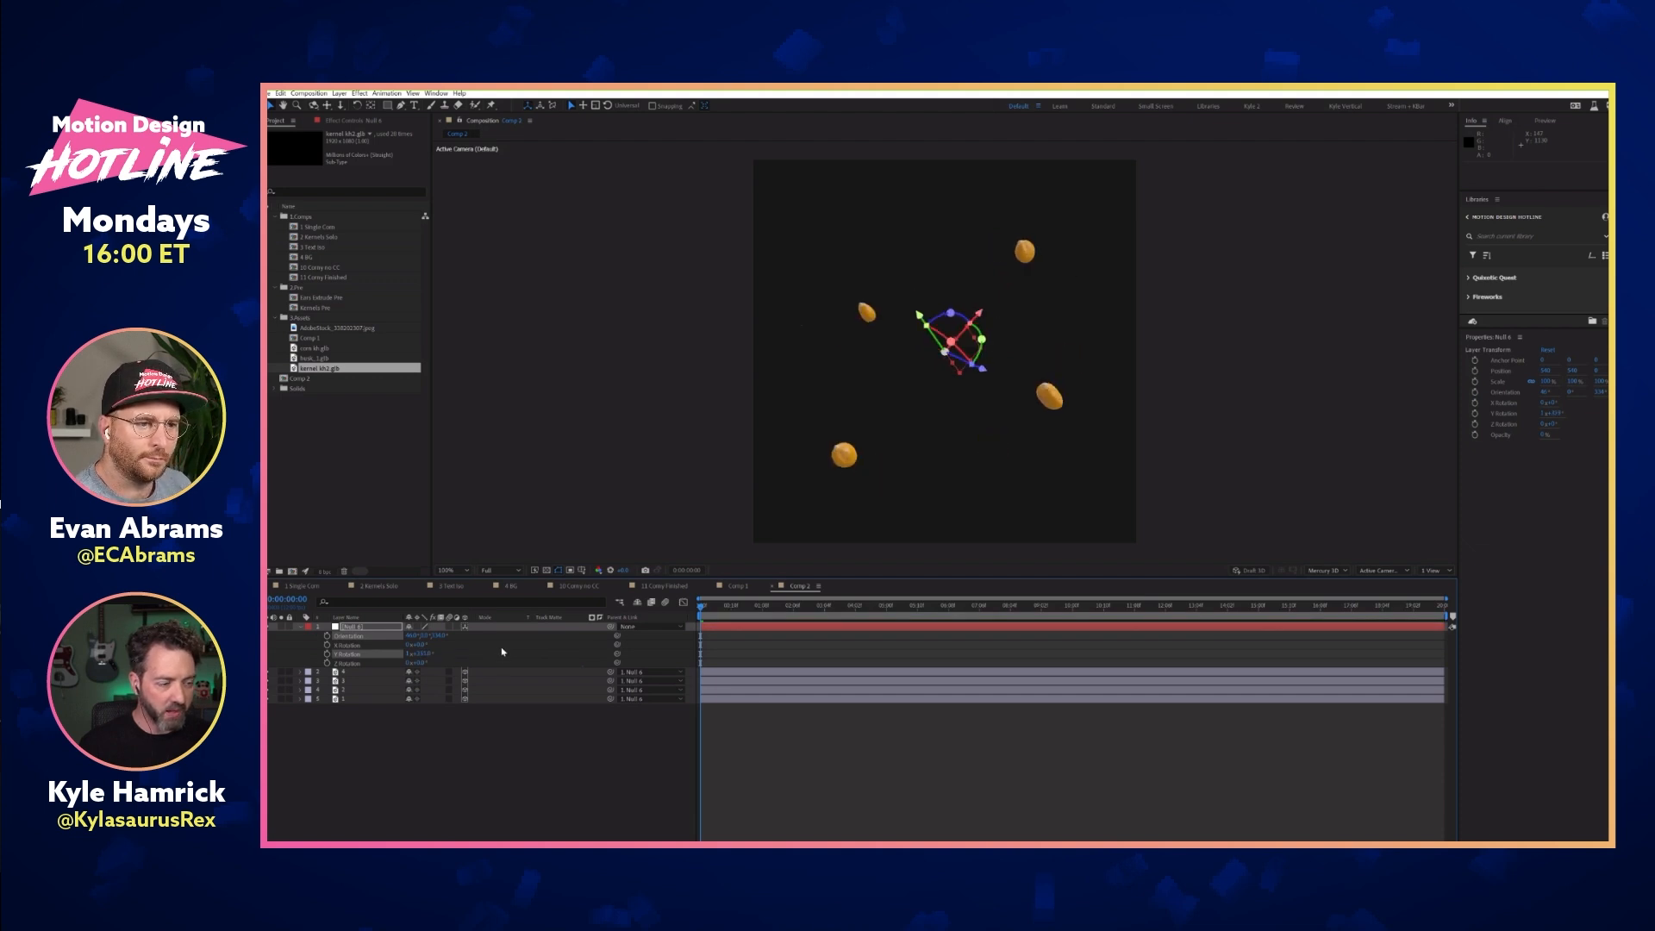
# Return to the finished kernel ring composition, reveal Kernel 1's rotation keyframes and preview the animation
pyautogui.click(383, 588)
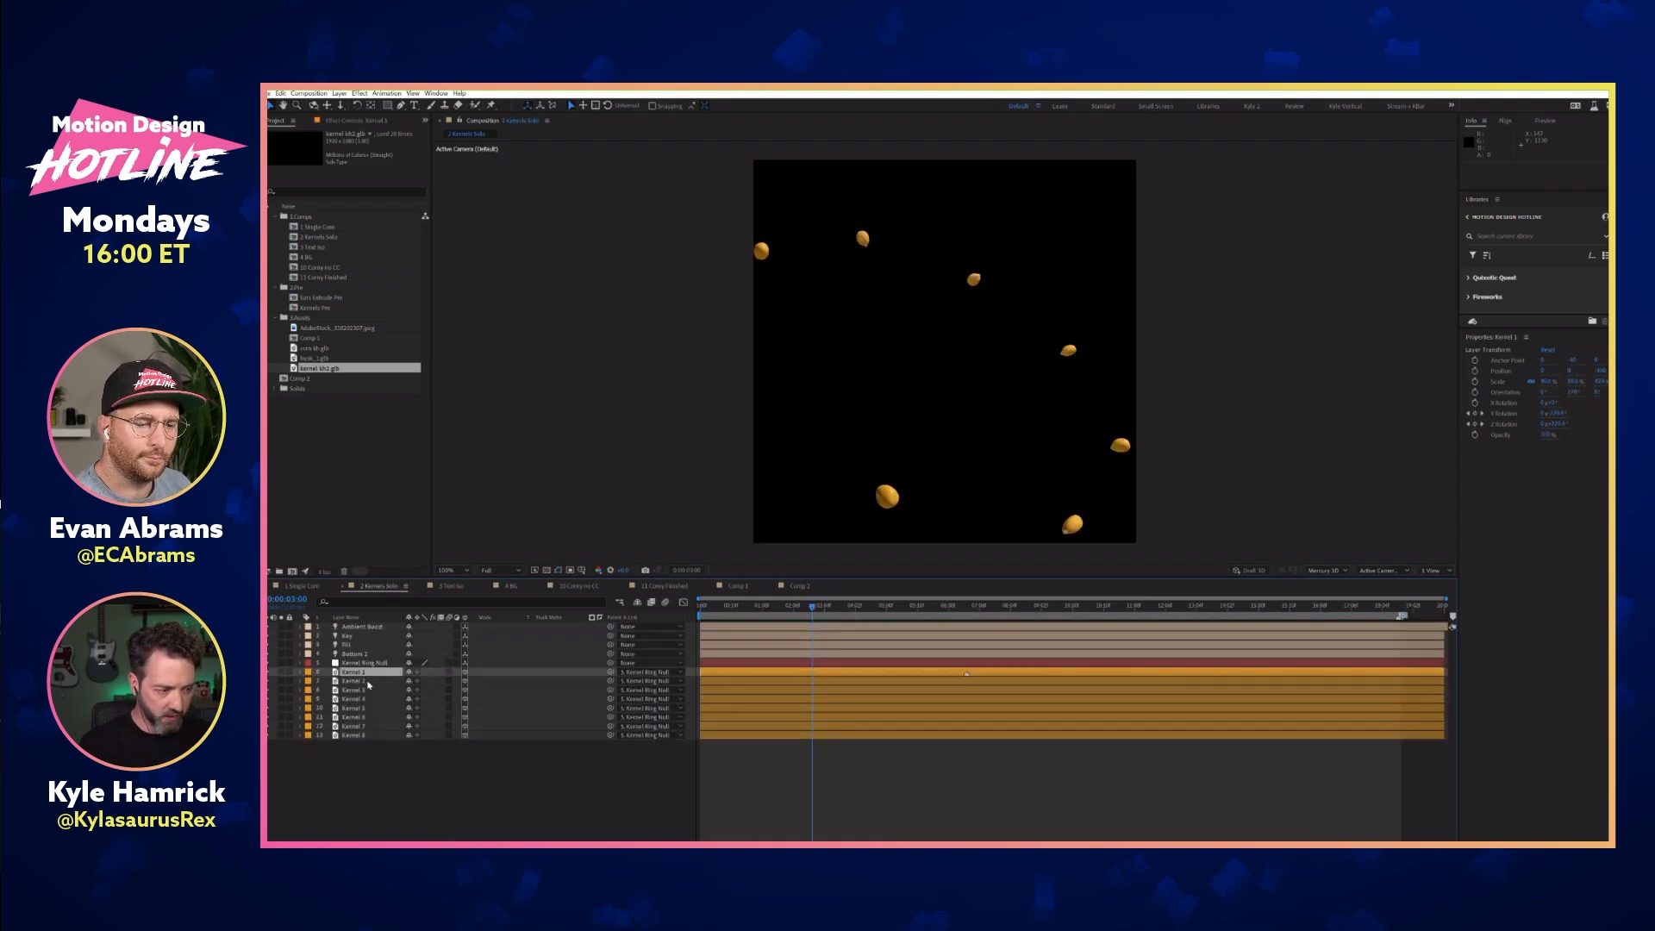
pyautogui.press('r')
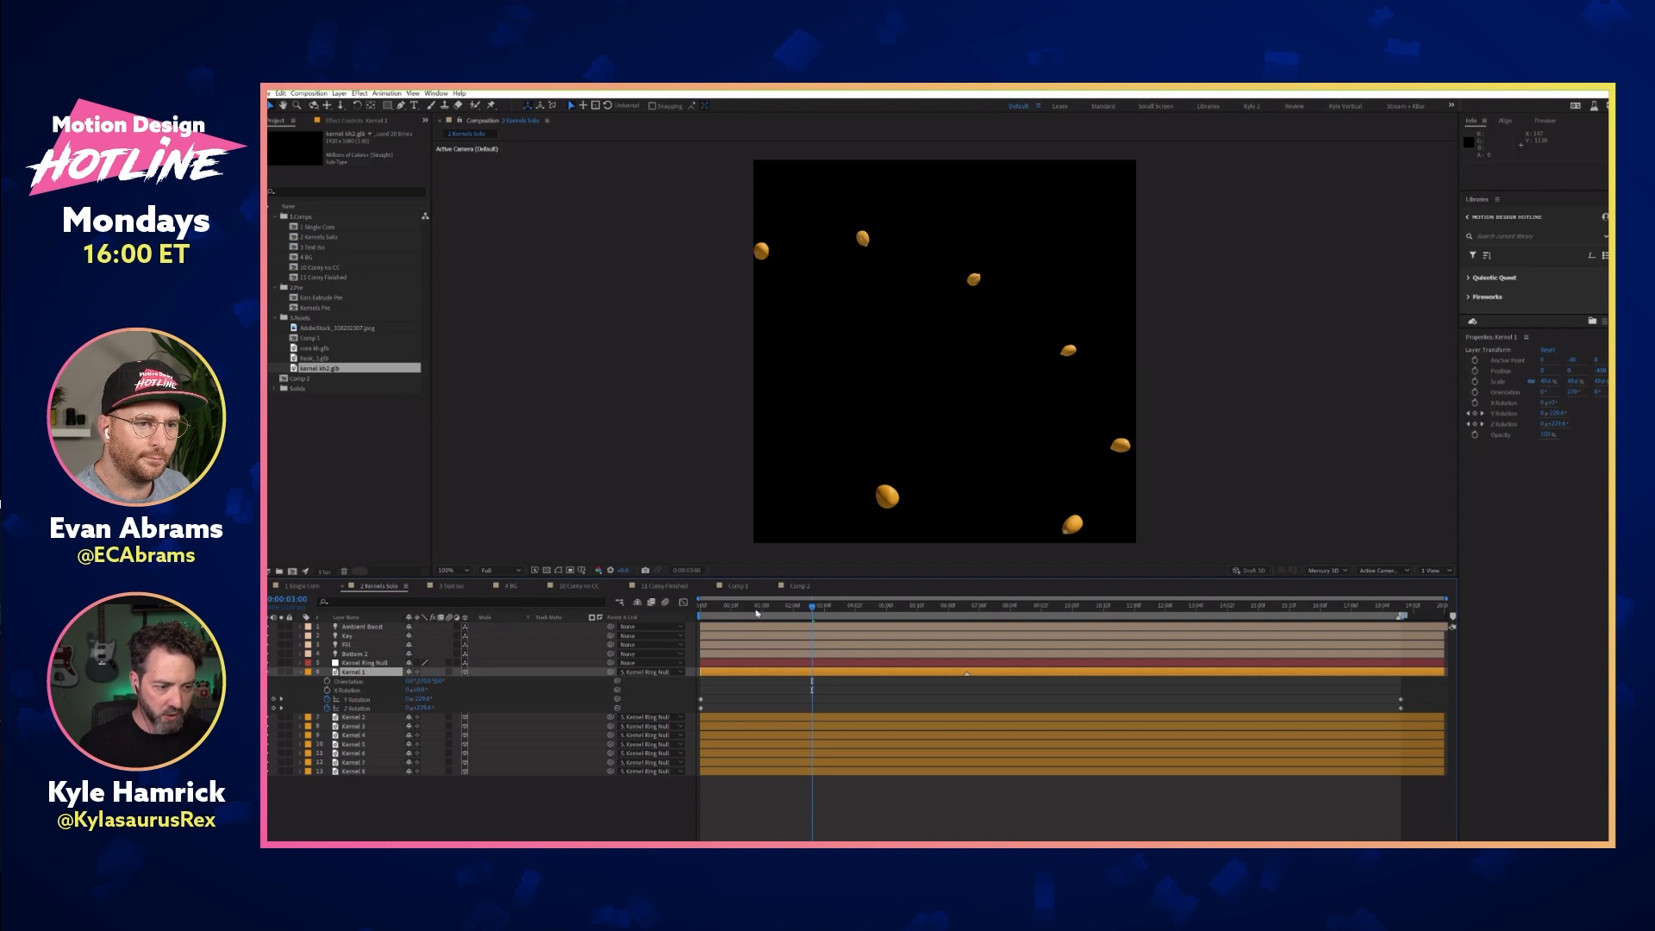
pyautogui.press('space')
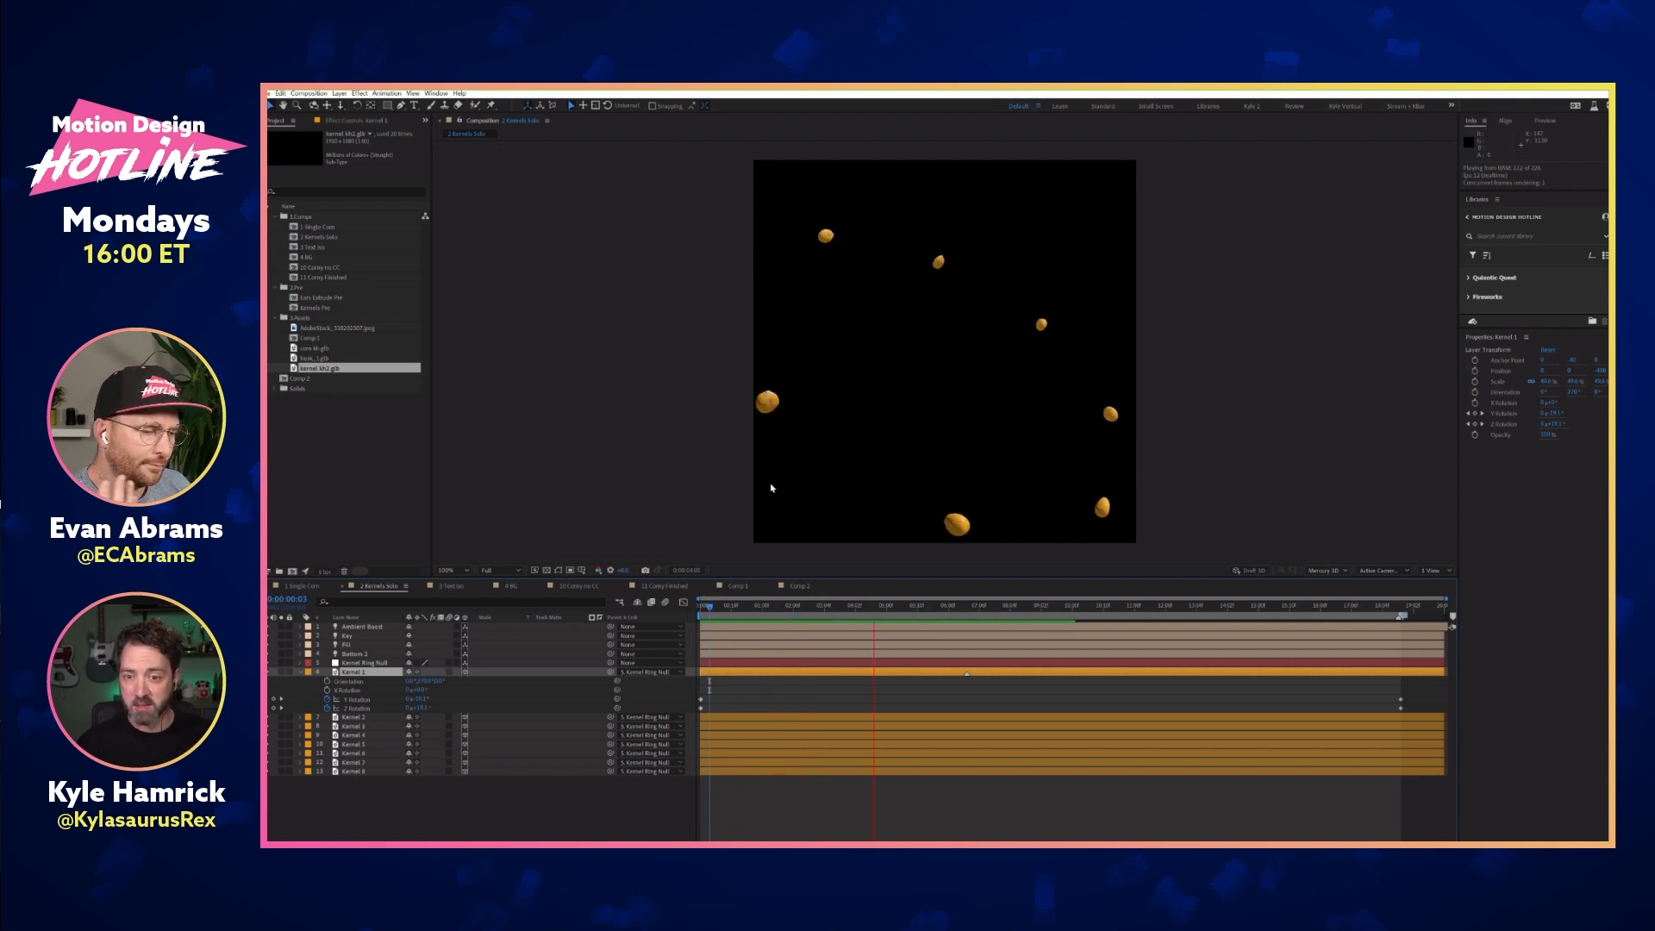
pyautogui.press('space')
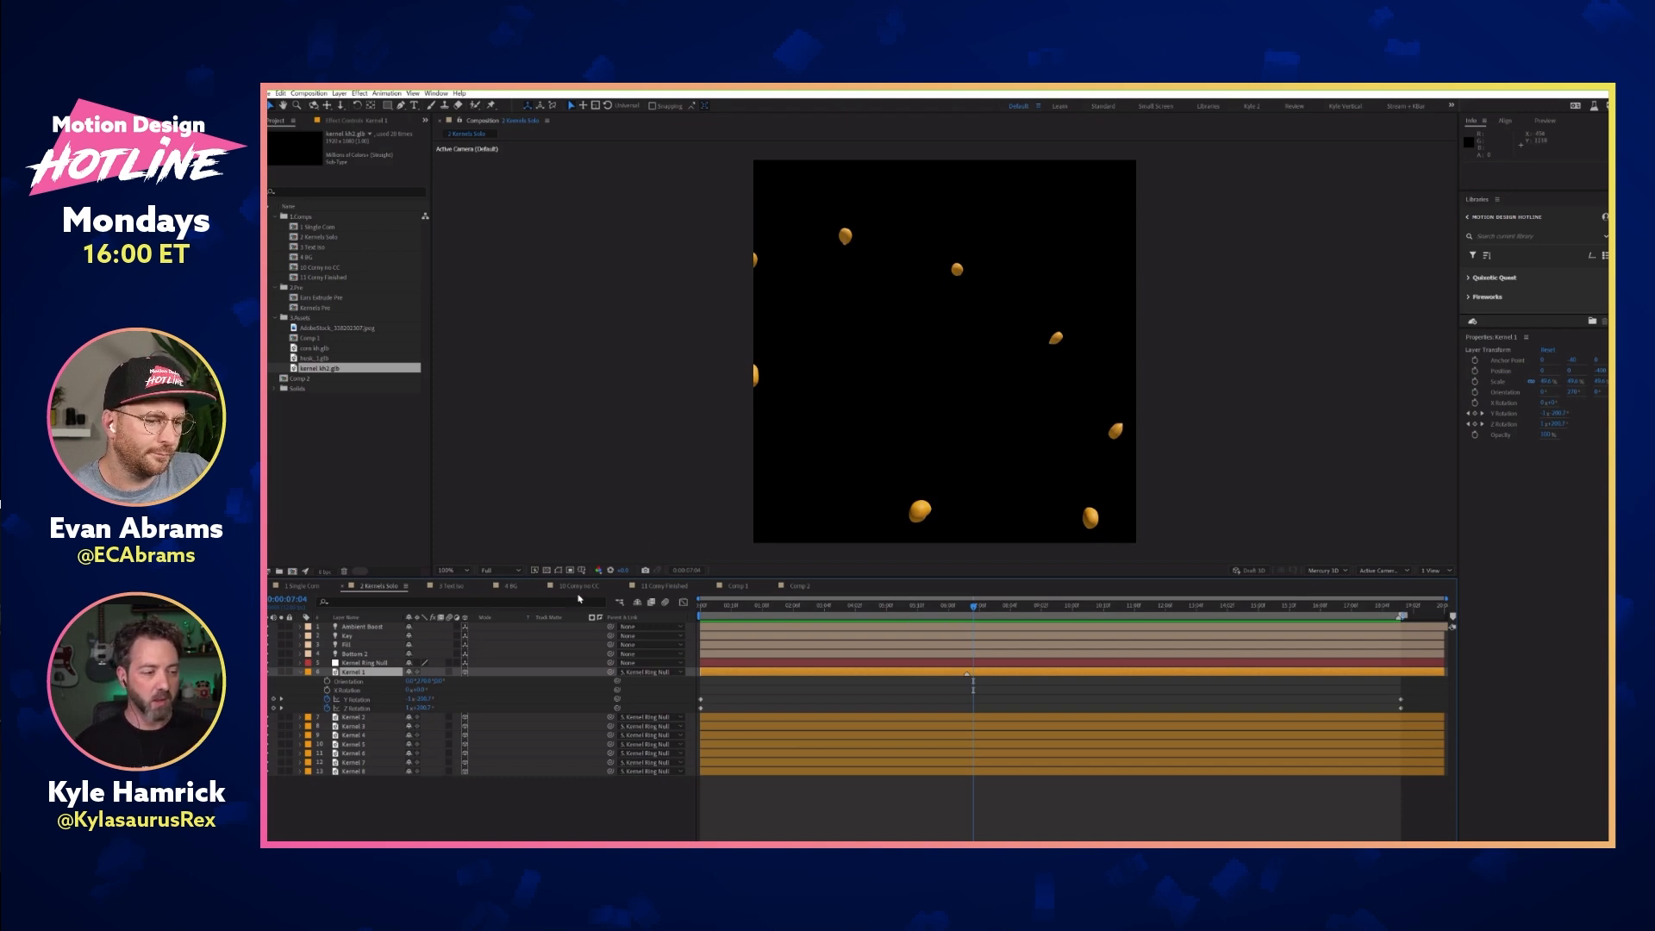
# Open the "I'm all ears" text composition and examine its Ears Extrude Pre layer
pyautogui.click(459, 587)
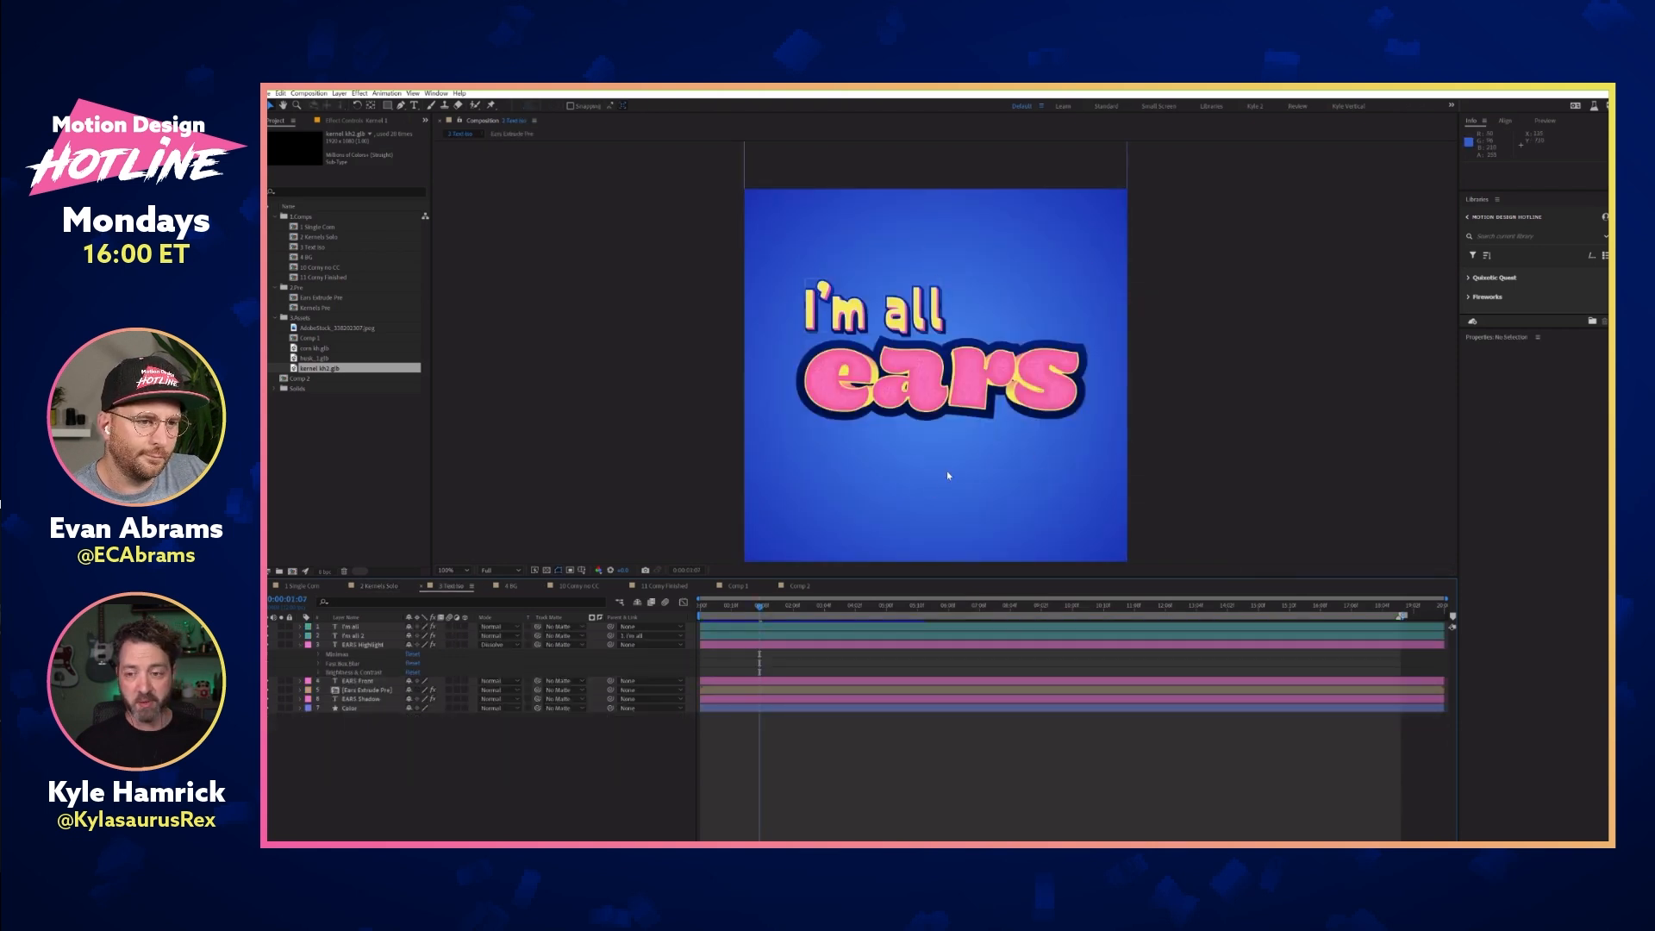
pyautogui.click(379, 691)
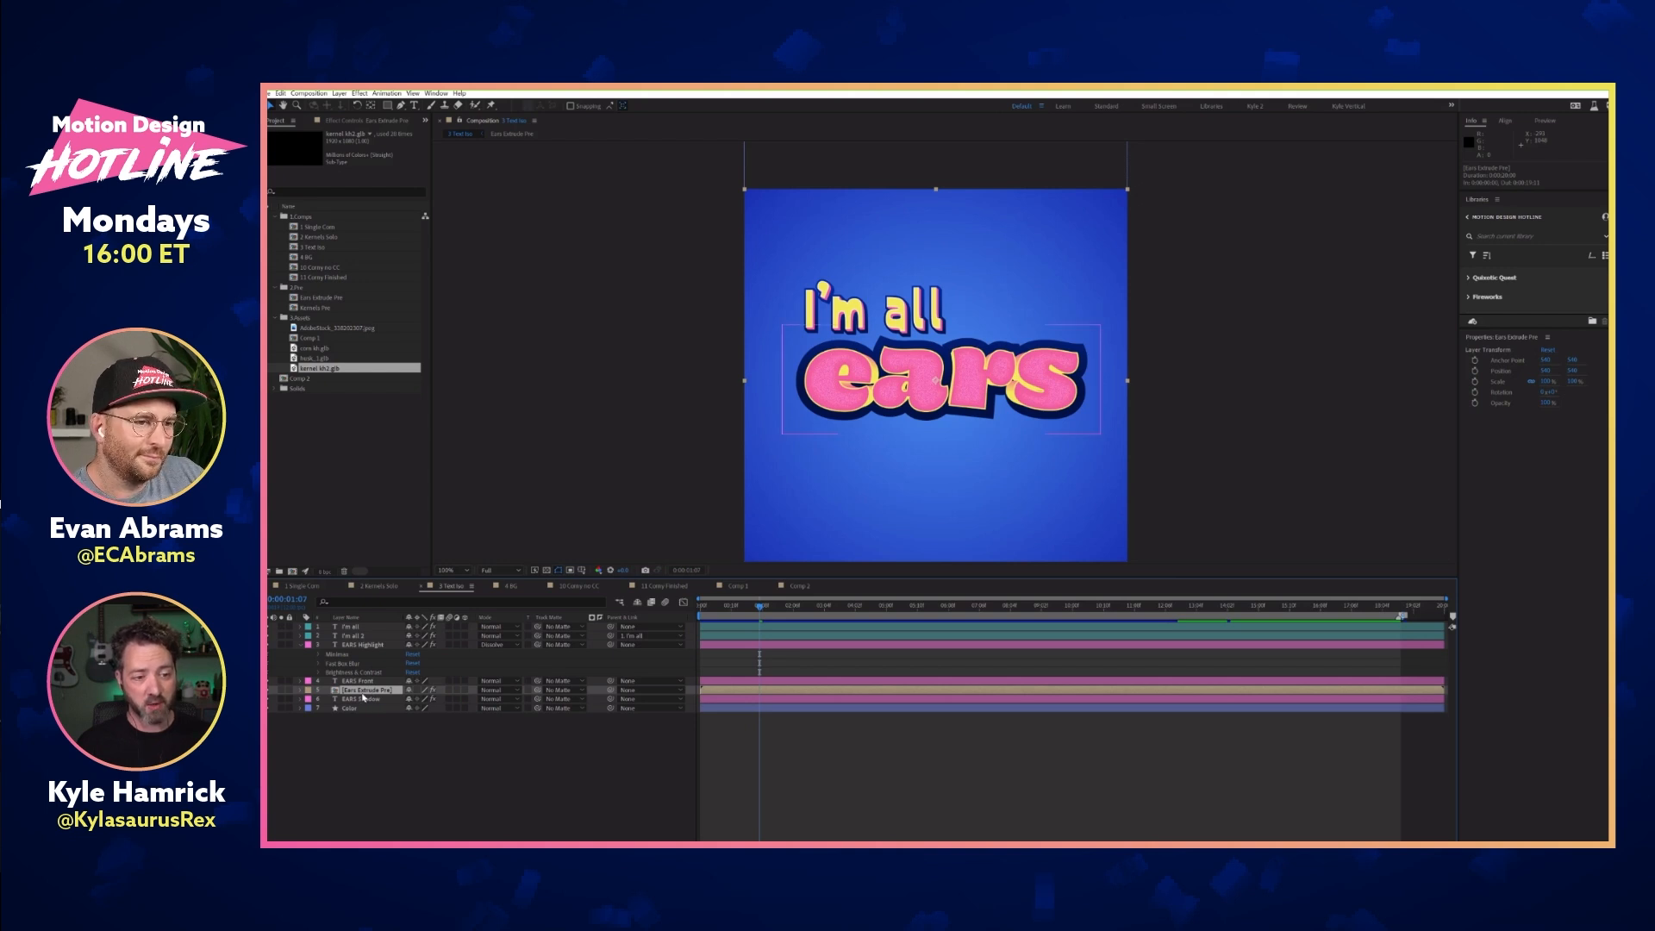
pyautogui.click(281, 690)
# Go back to the kernel ring composition, check the available 3D renderers and deselect the Kernel 1 layer
pyautogui.click(386, 586)
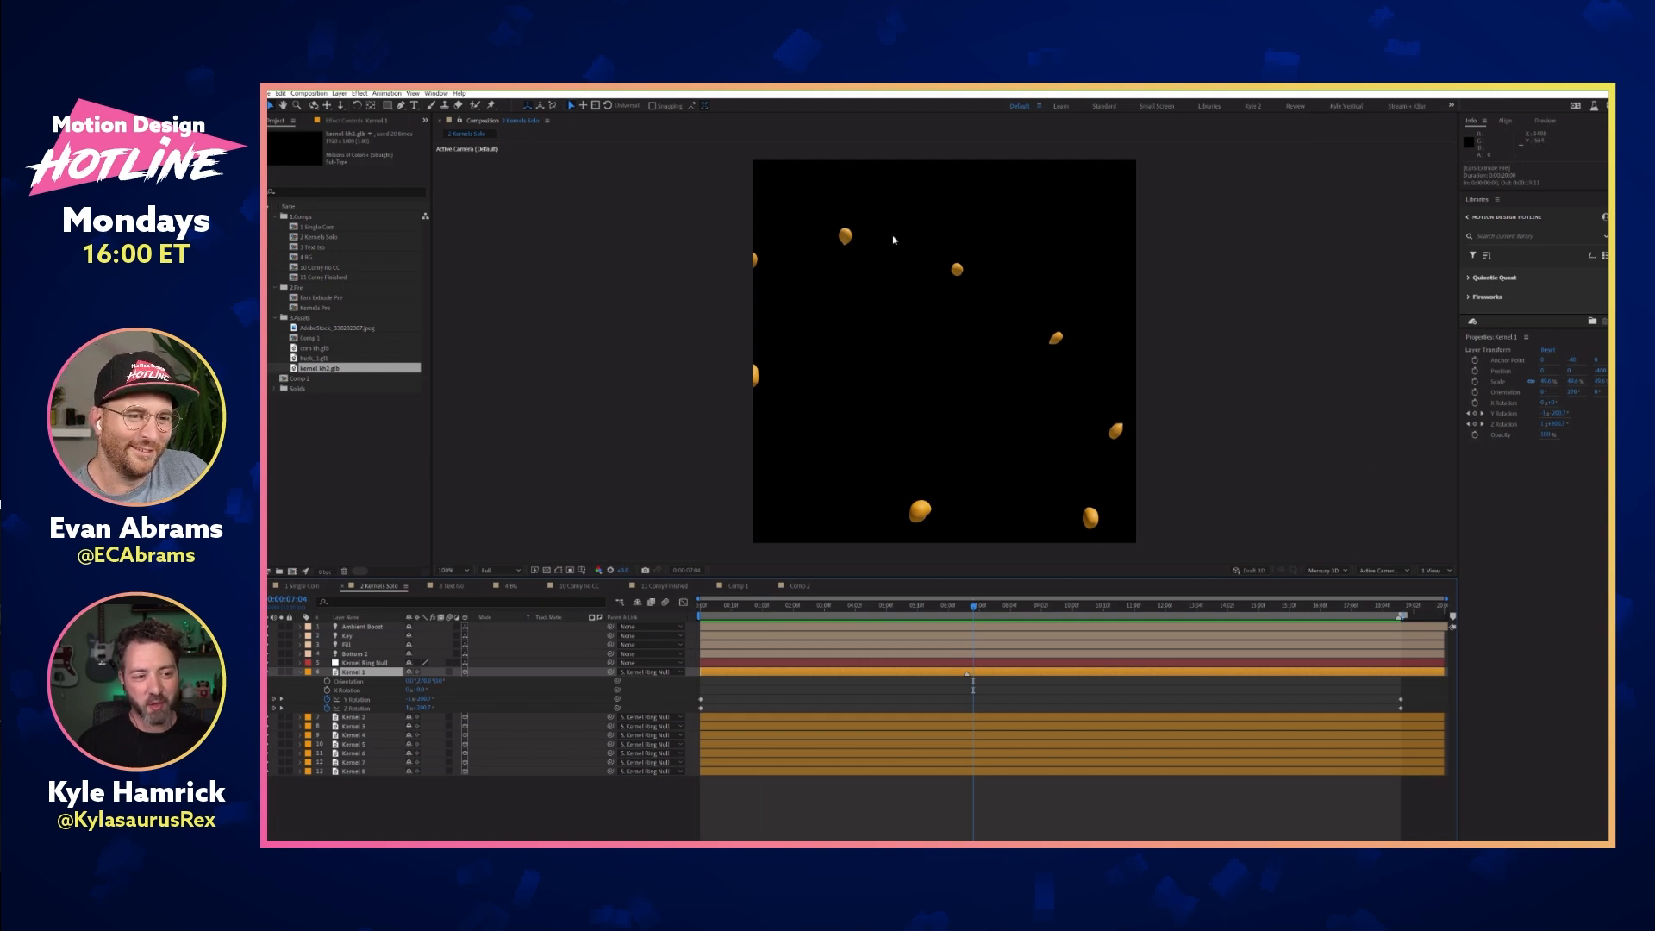
pyautogui.click(1345, 571)
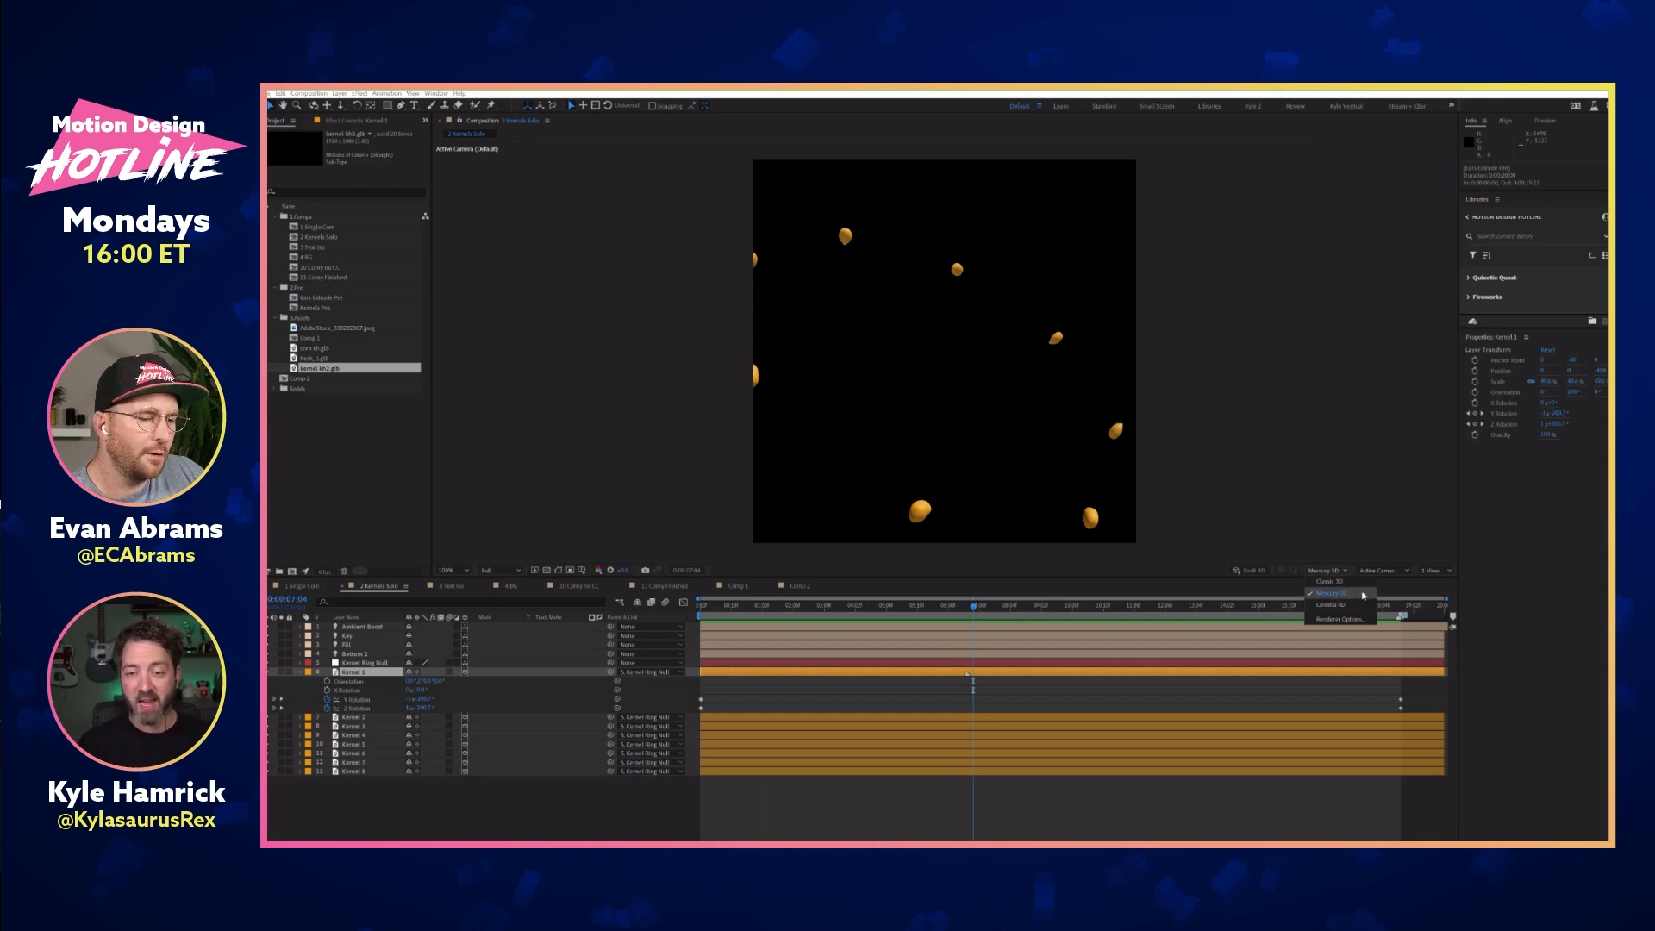
pyautogui.click(1310, 495)
pyautogui.click(1310, 495)
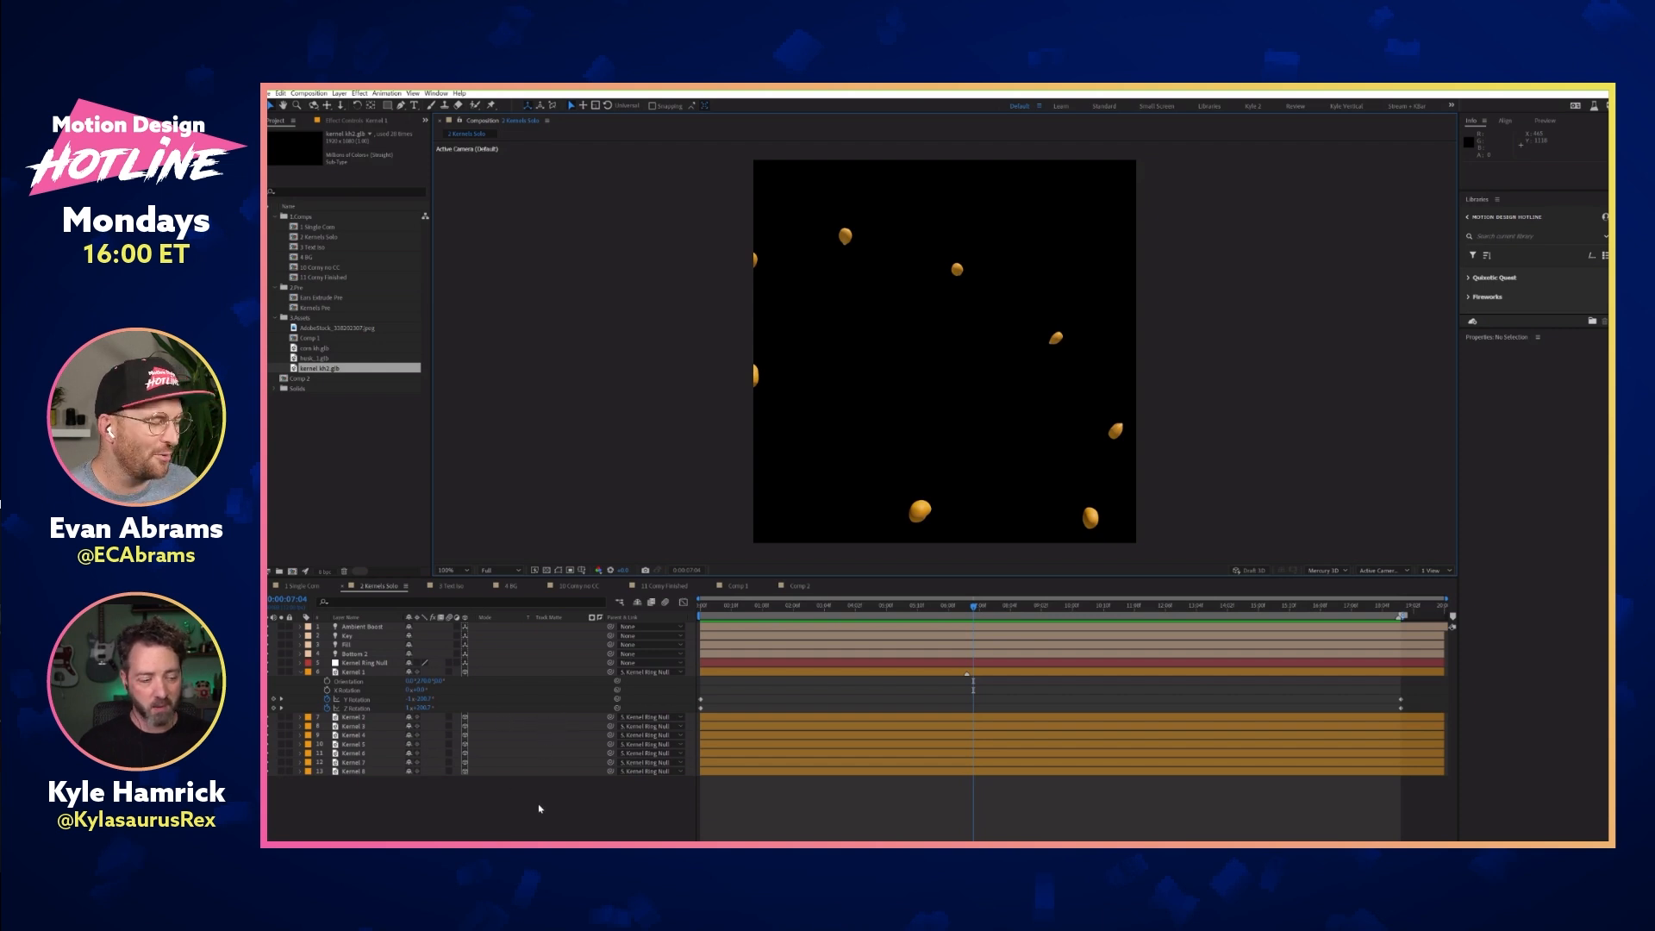
# Check Kernel 2's layer options, the composition's 3D renderer choices and the effect categories offered for the Kernel 1 layer
pyautogui.rightClick(358, 721)
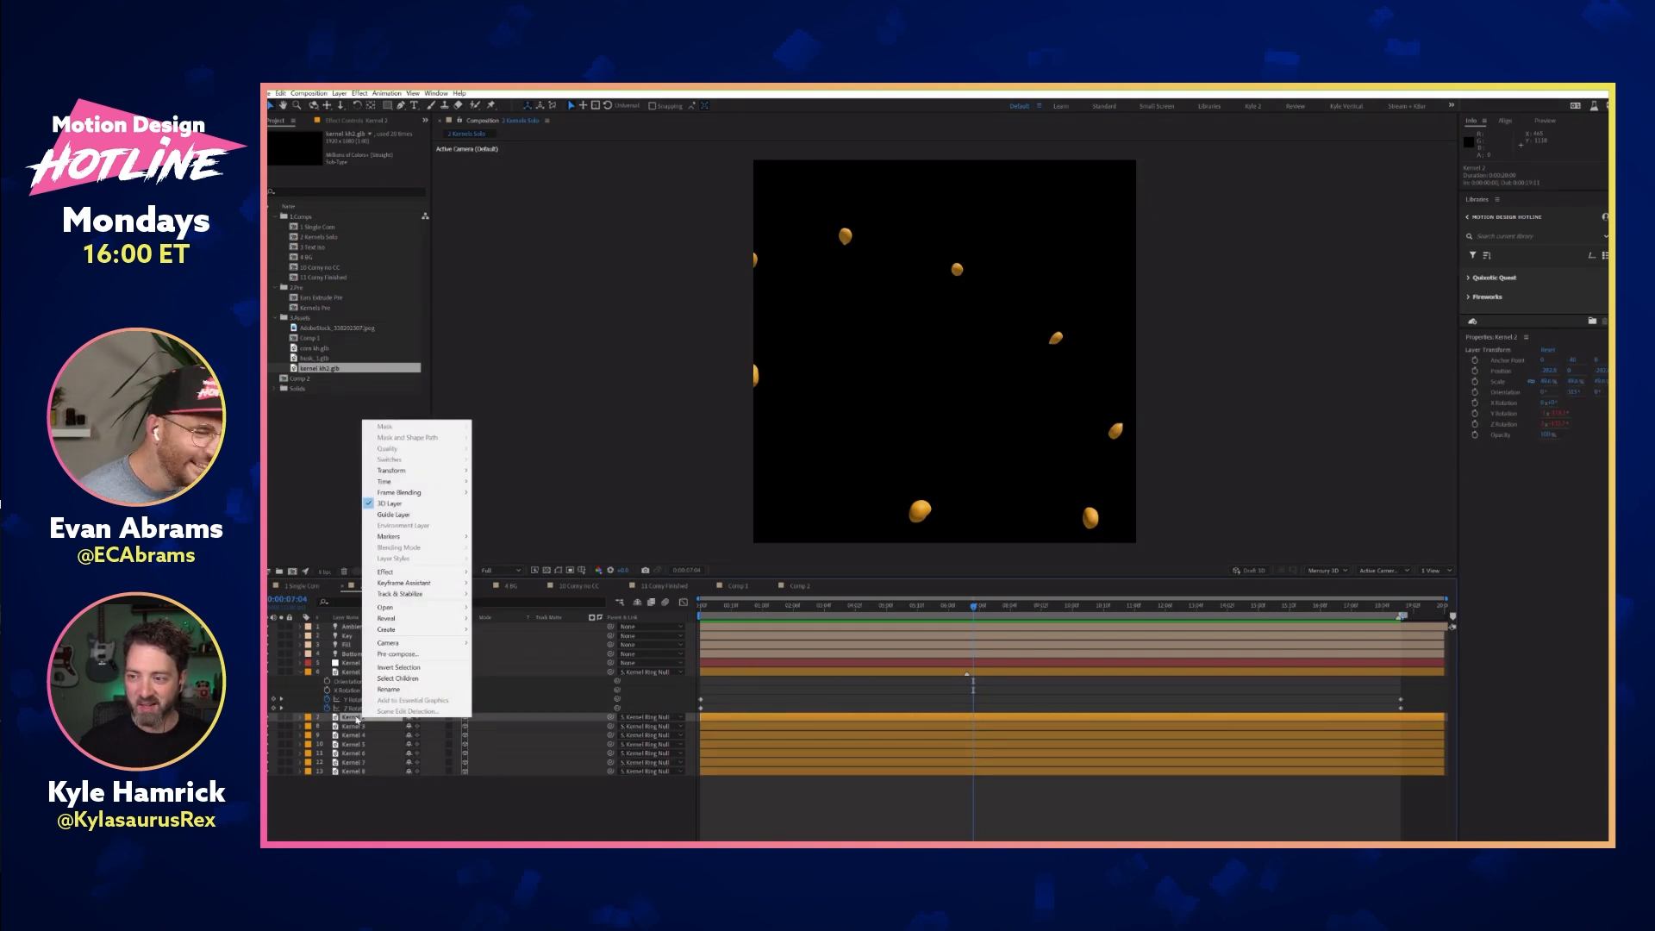
pyautogui.click(435, 794)
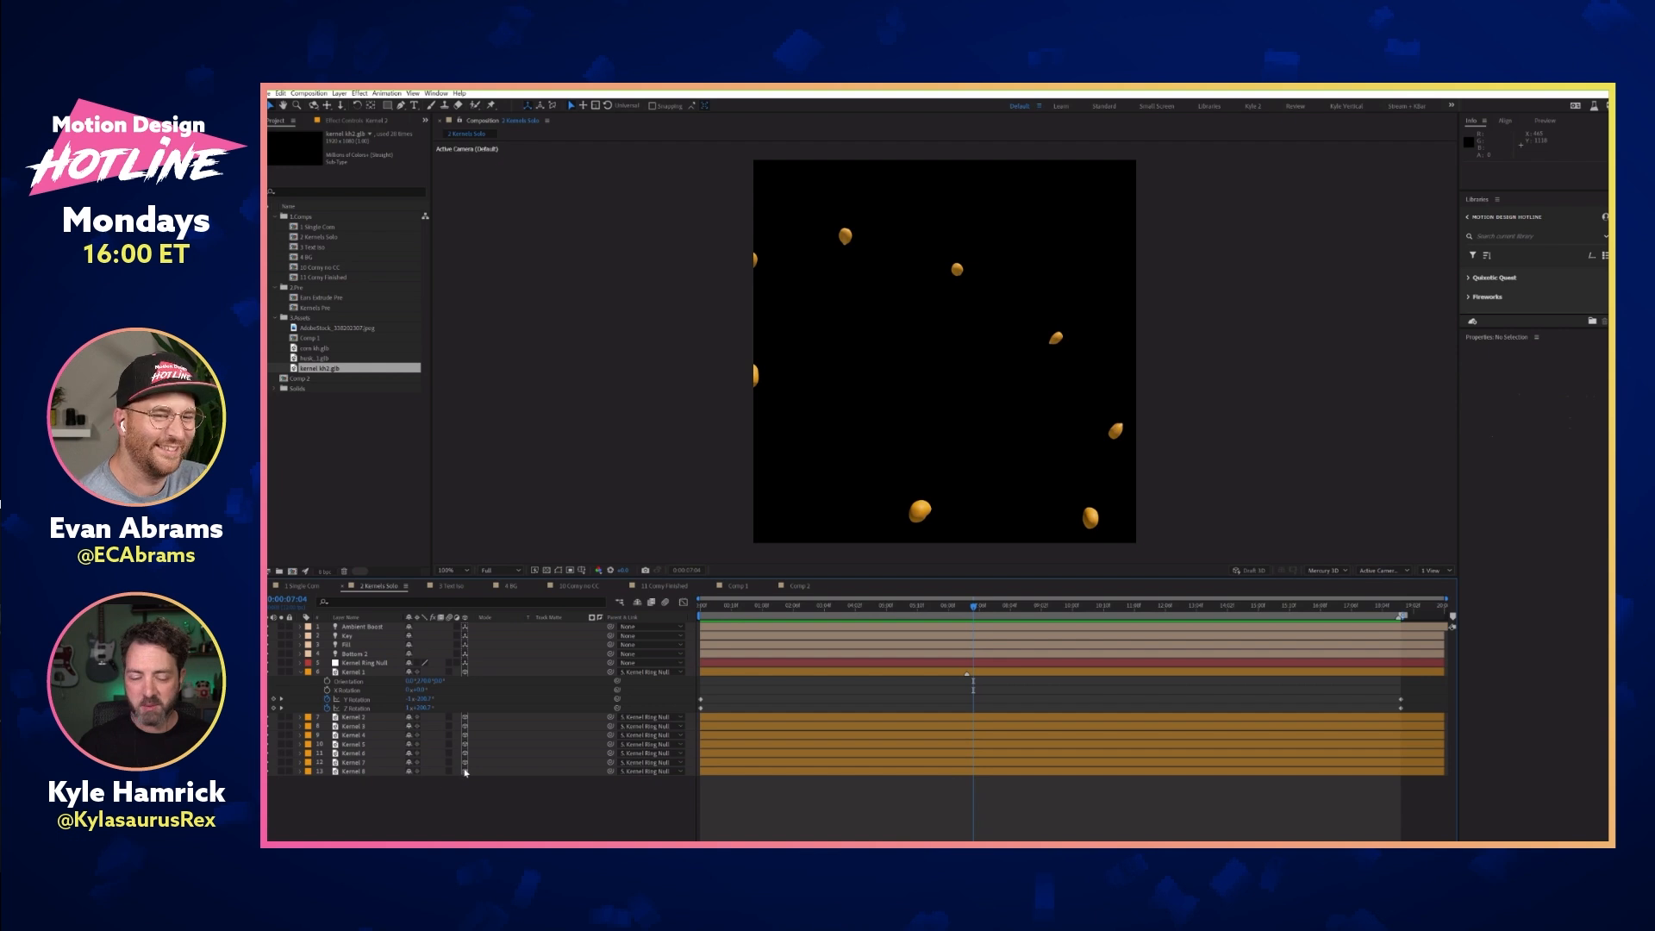
pyautogui.click(1345, 573)
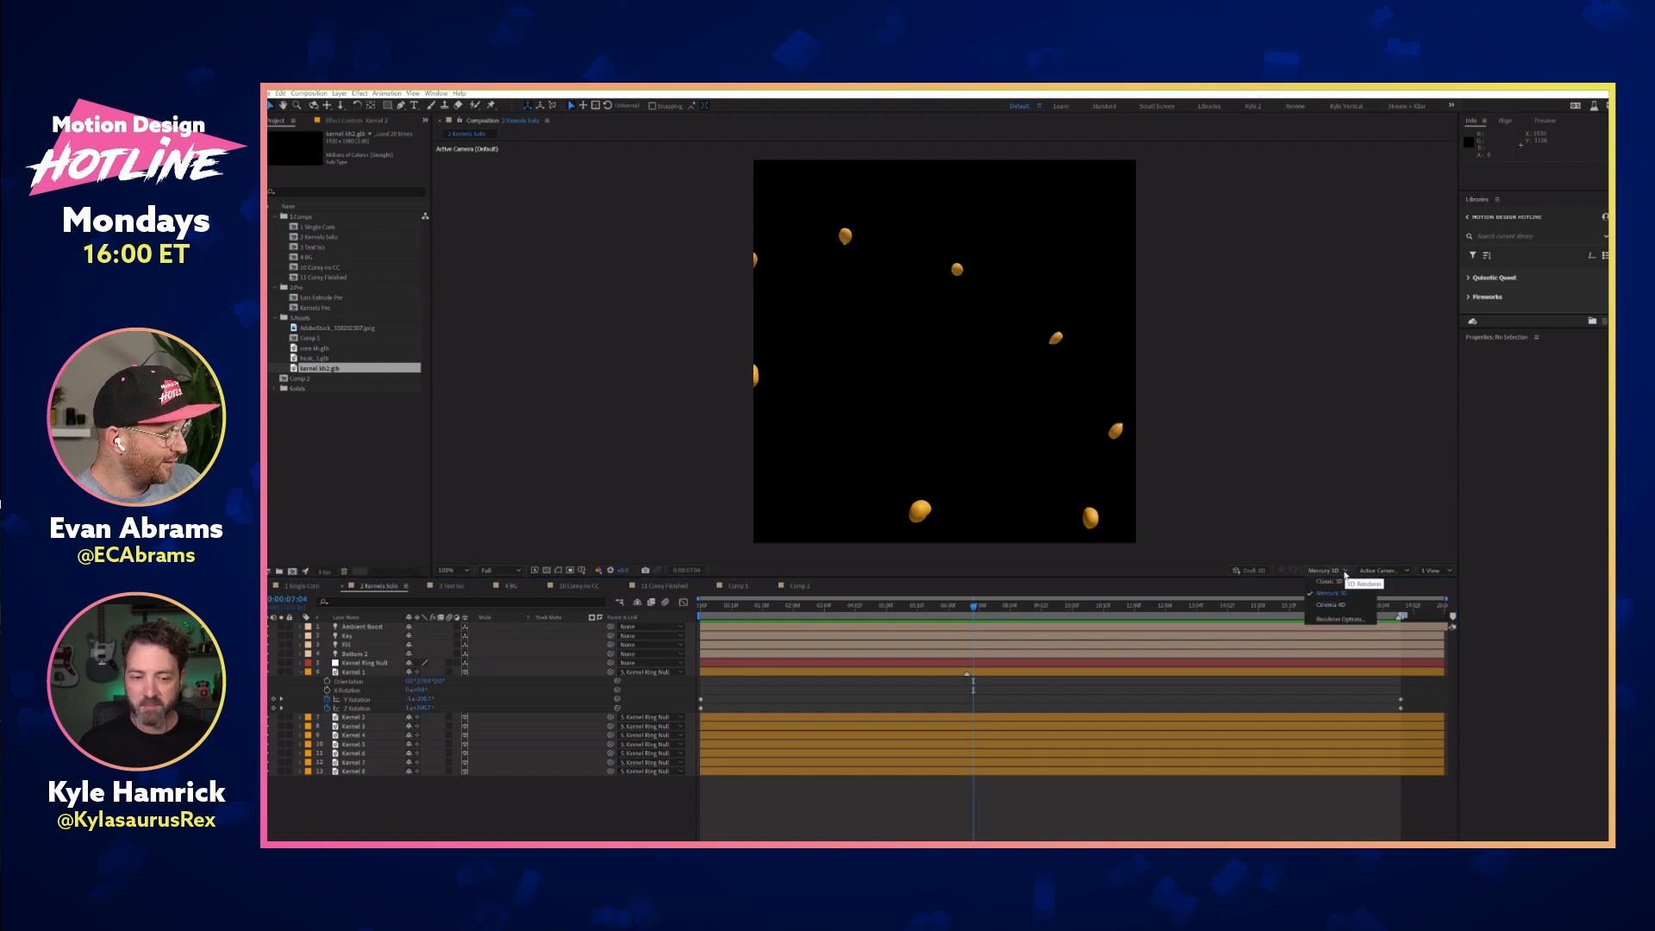
pyautogui.click(1348, 572)
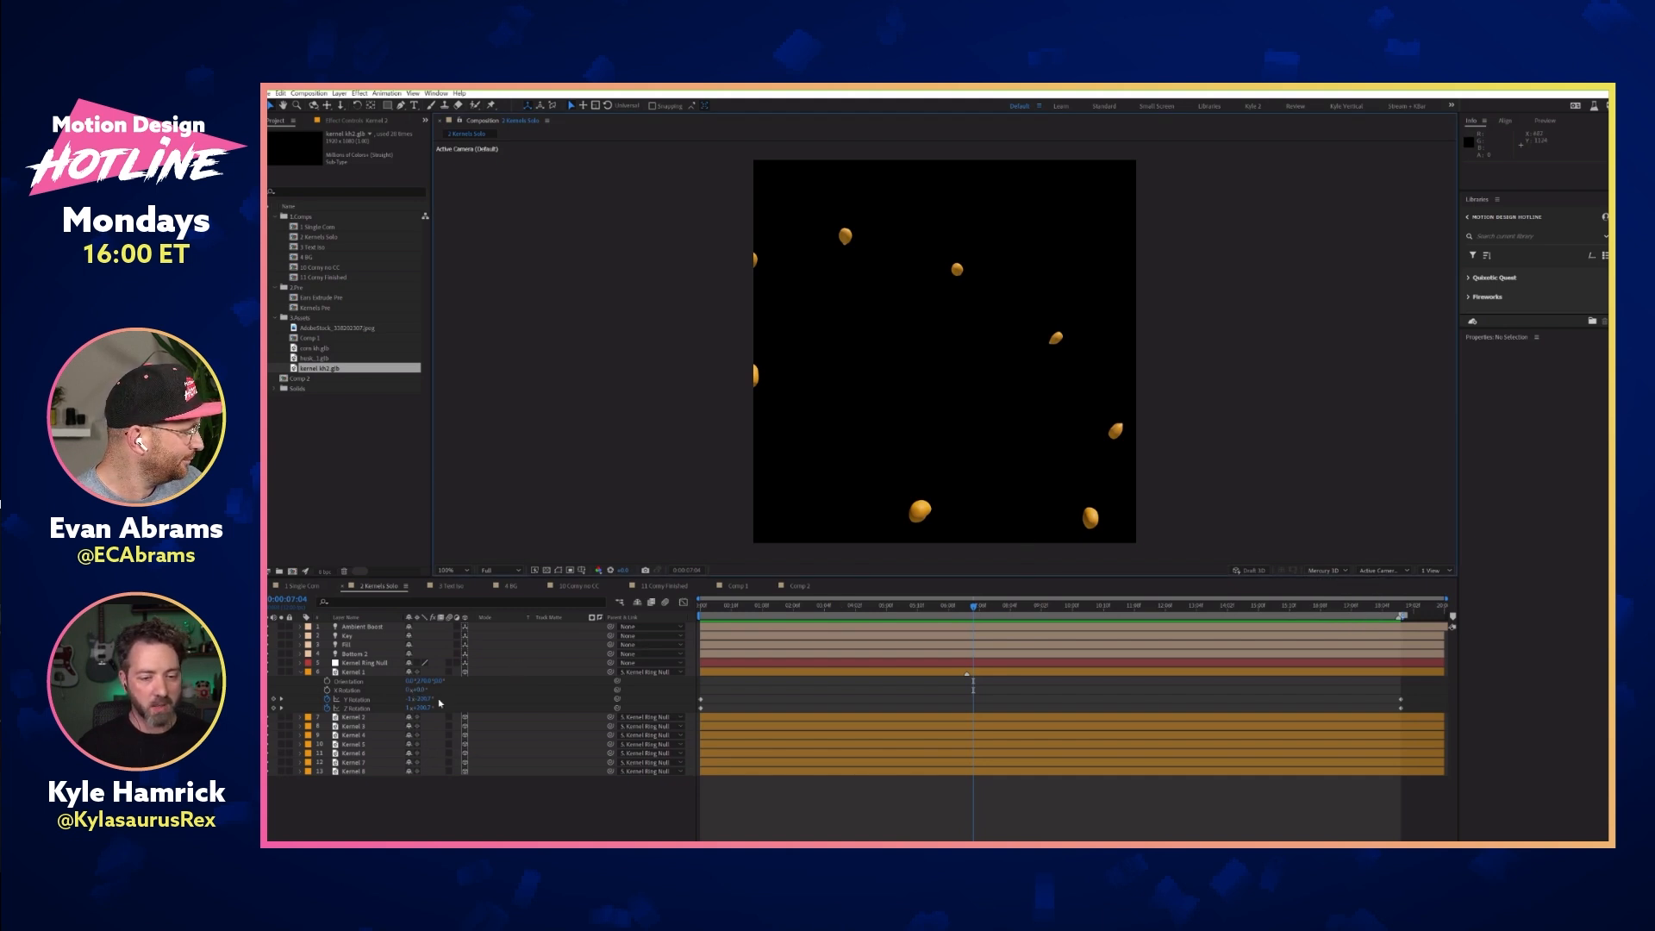
pyautogui.click(376, 672)
pyautogui.rightClick(375, 678)
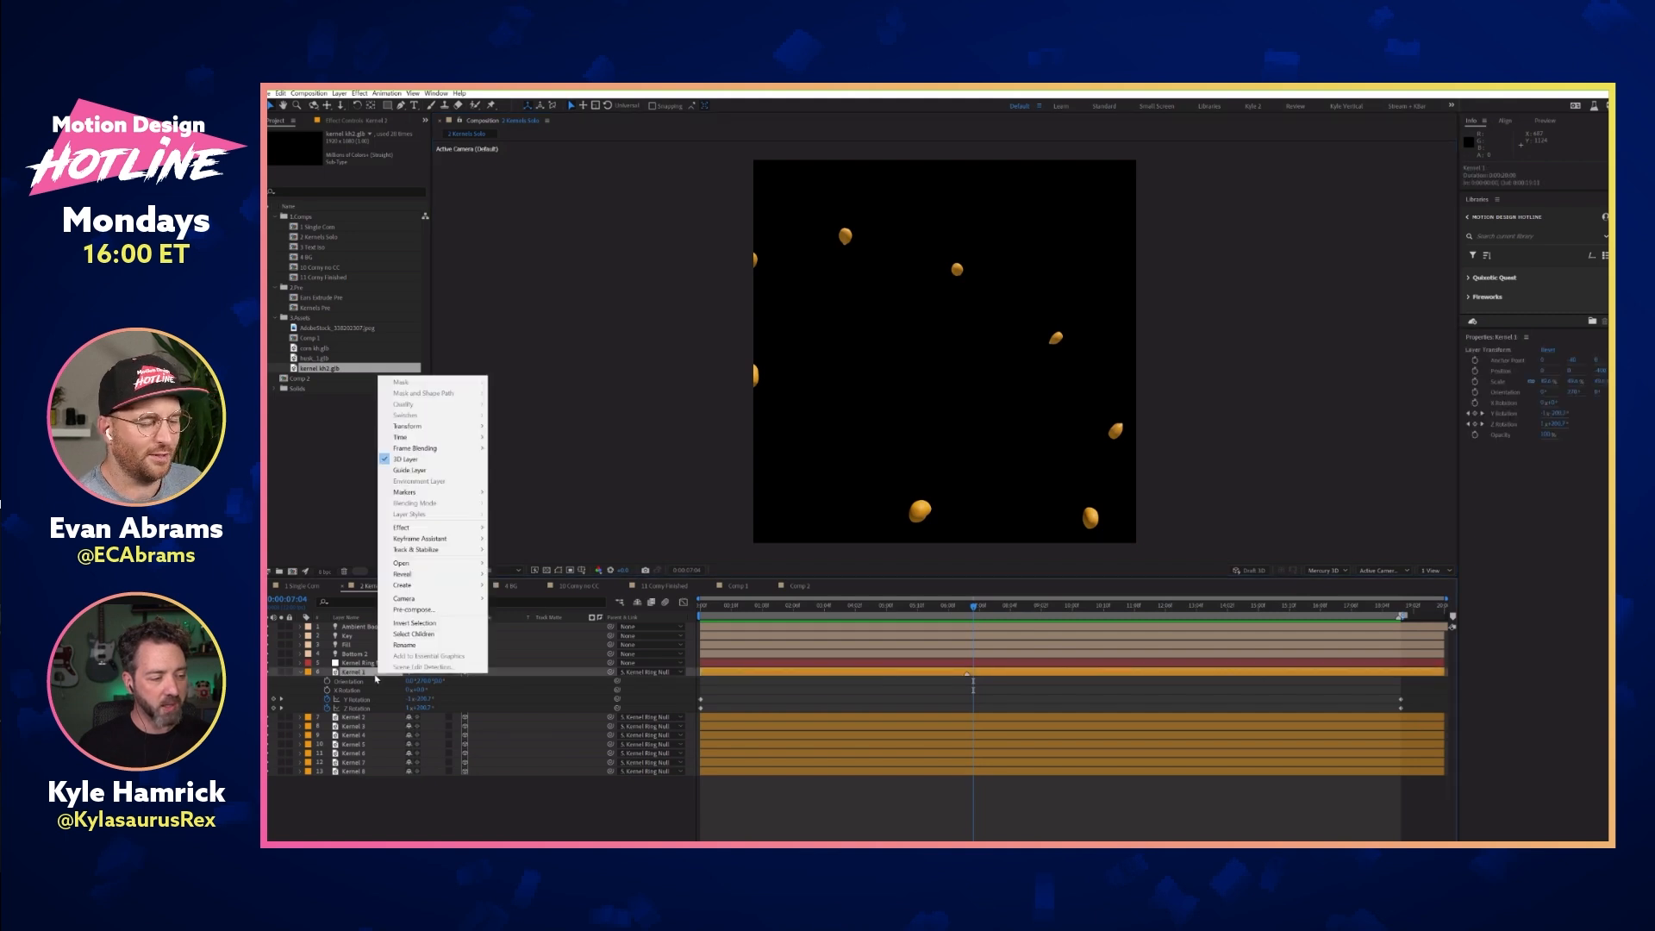
pyautogui.moveTo(435, 526)
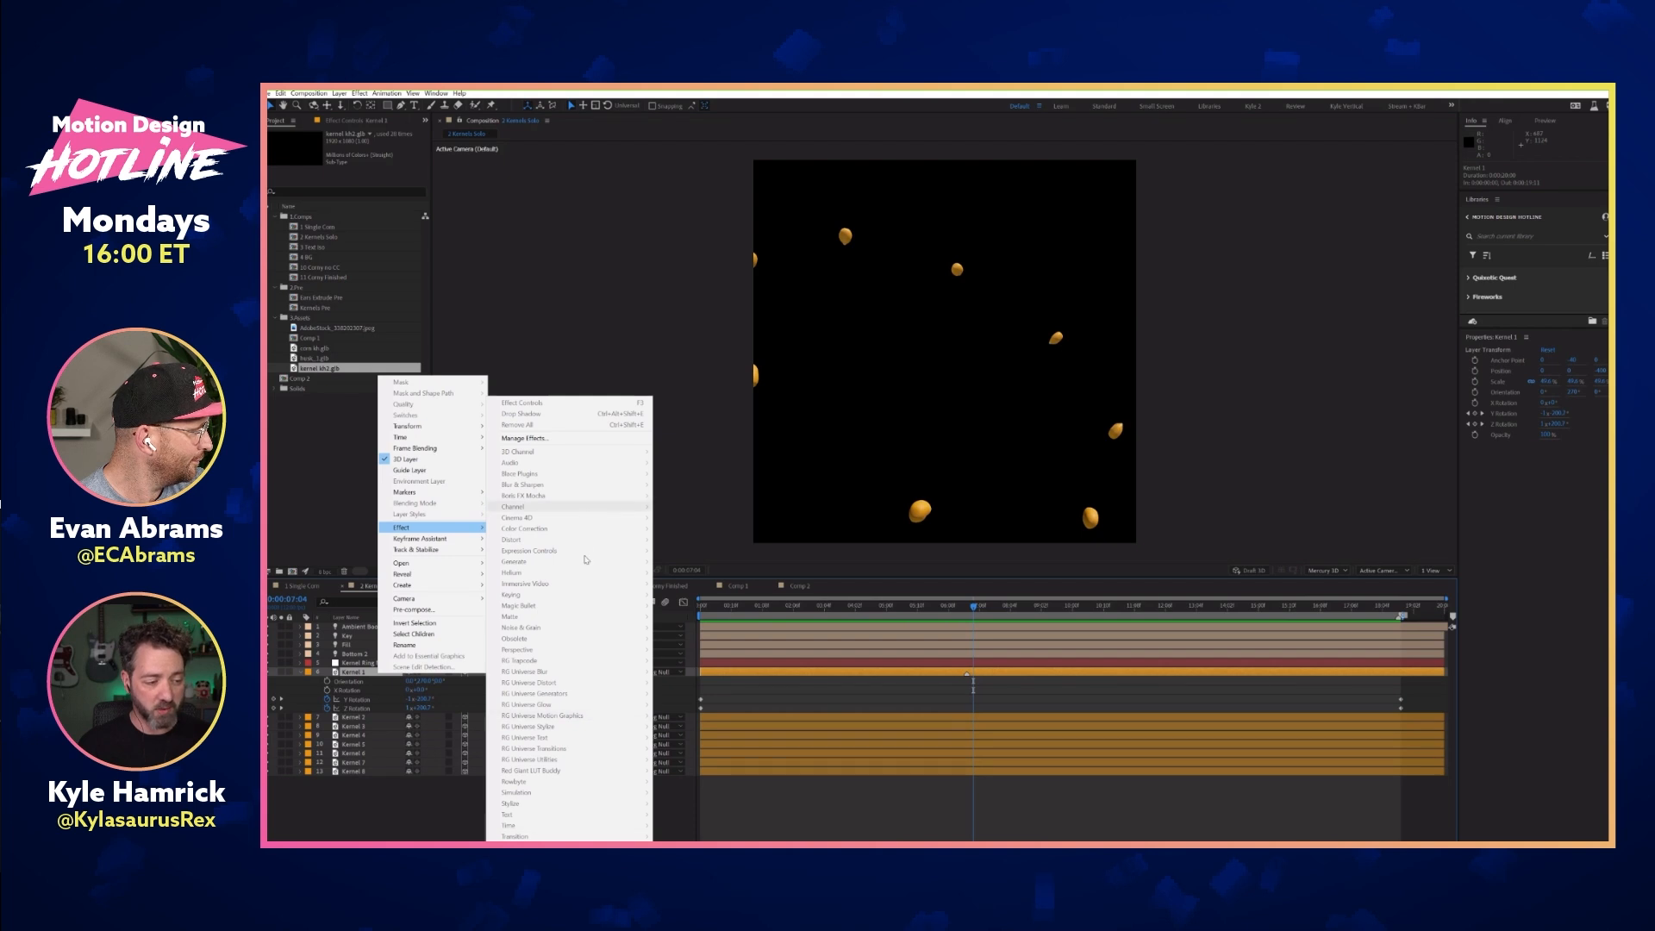
pyautogui.click(422, 805)
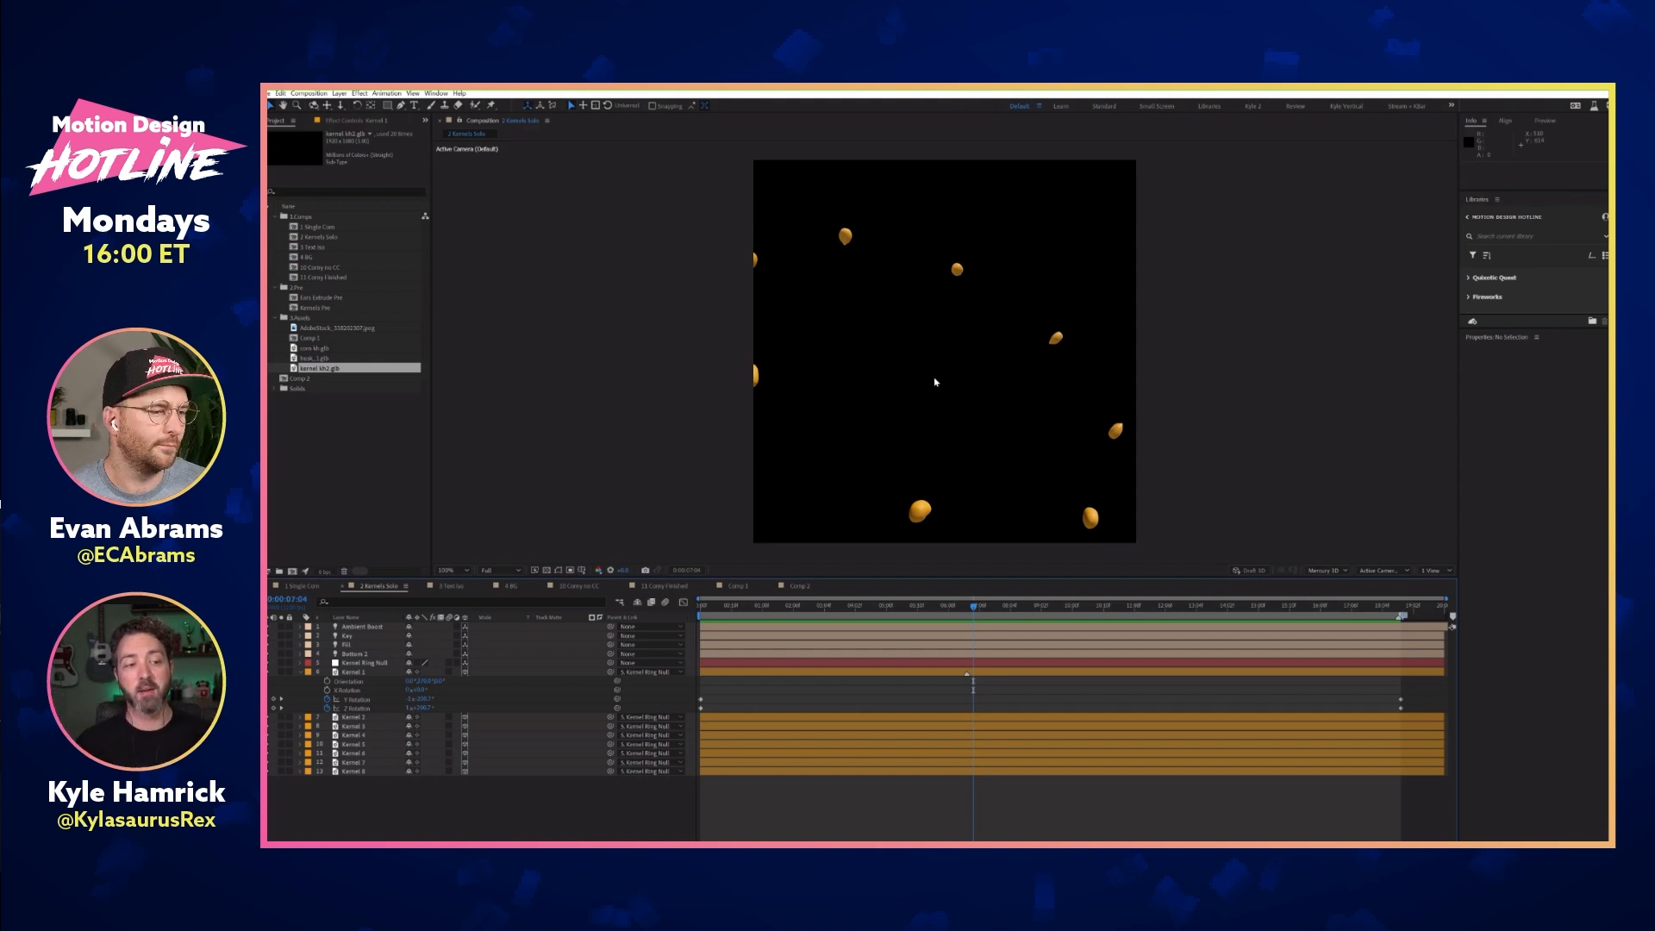
# Scrub and preview the kernel ring animation at several points in time
pyautogui.moveTo(967, 613); pyautogui.dragTo(891, 614)
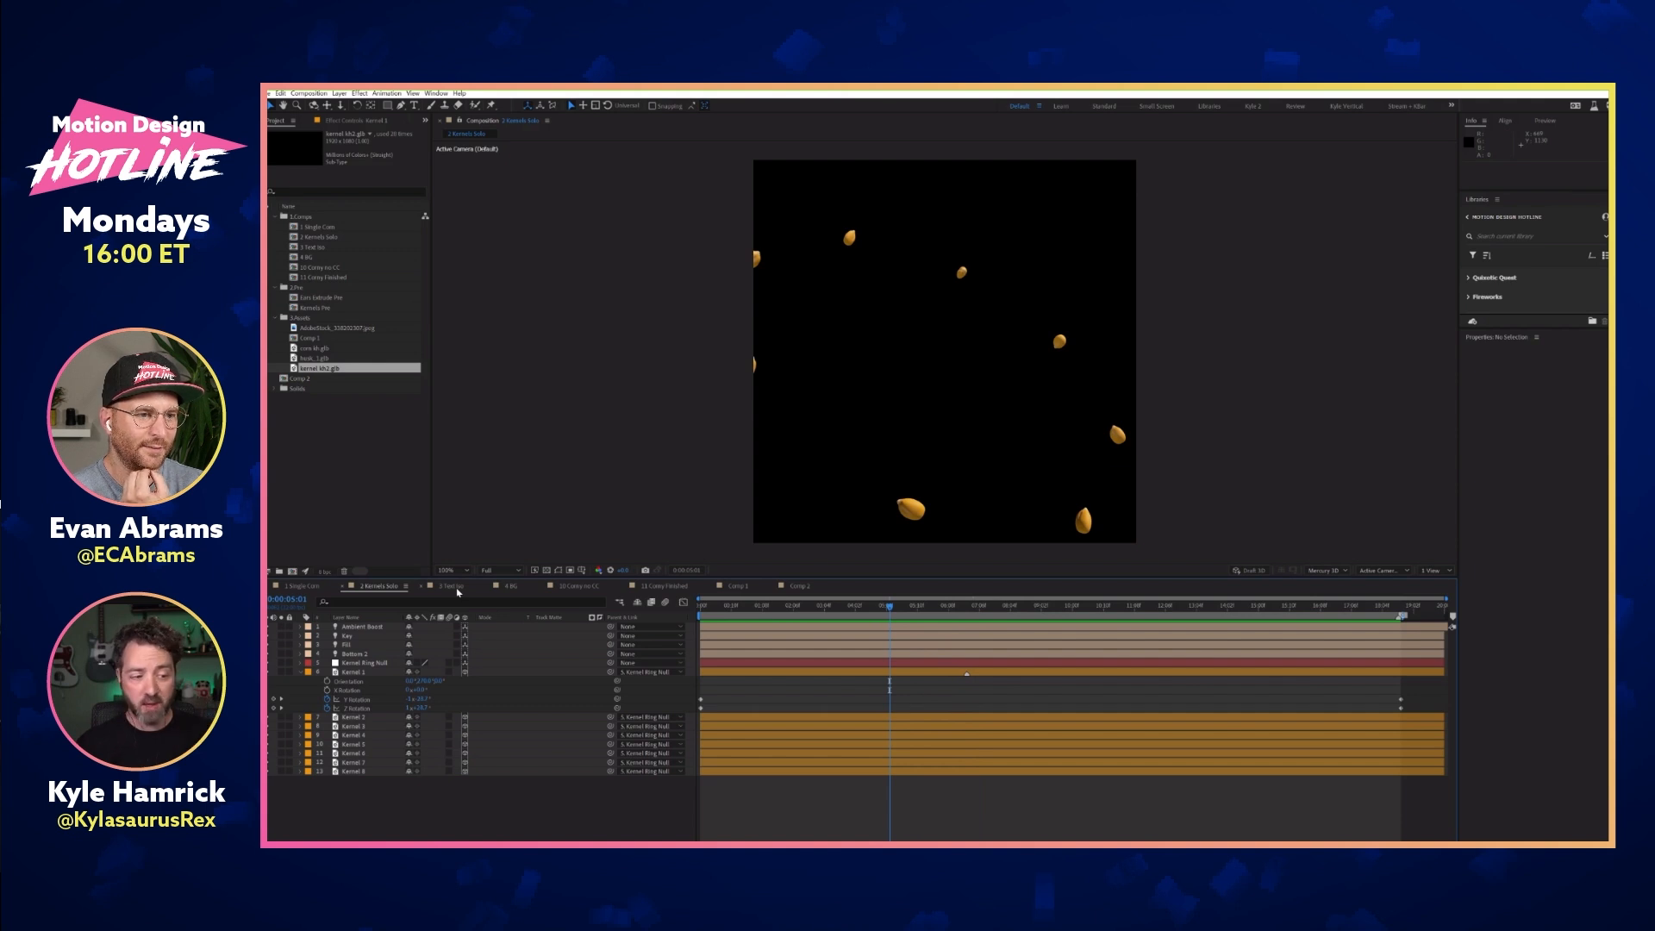
pyautogui.press('space')
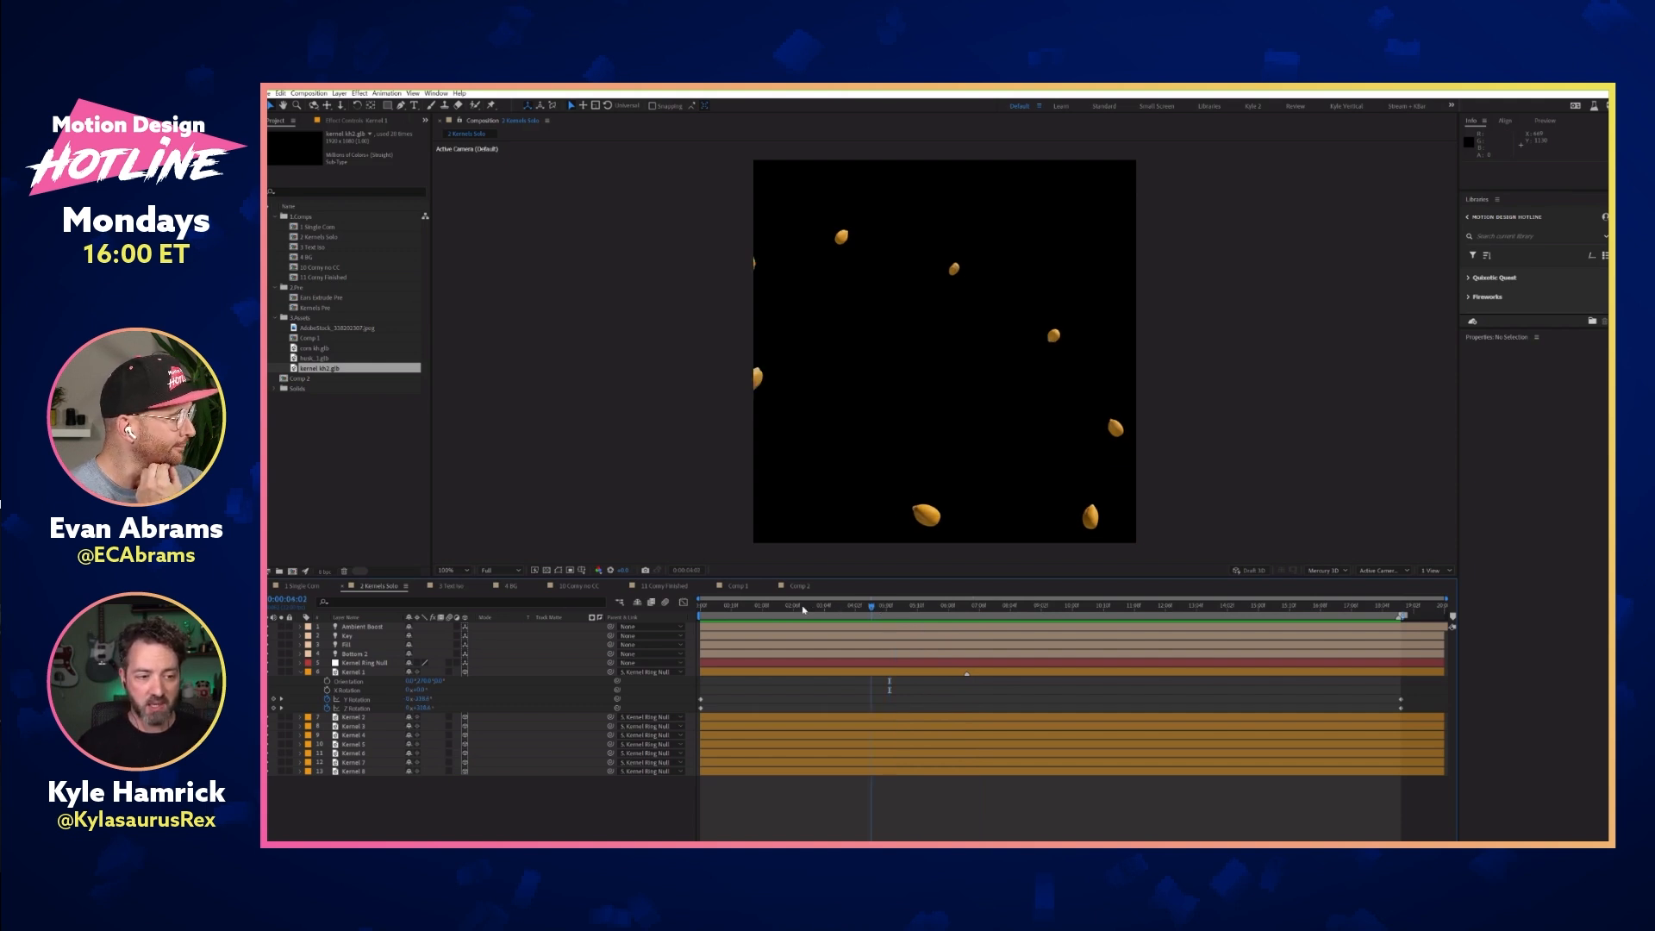
pyautogui.click(1099, 608)
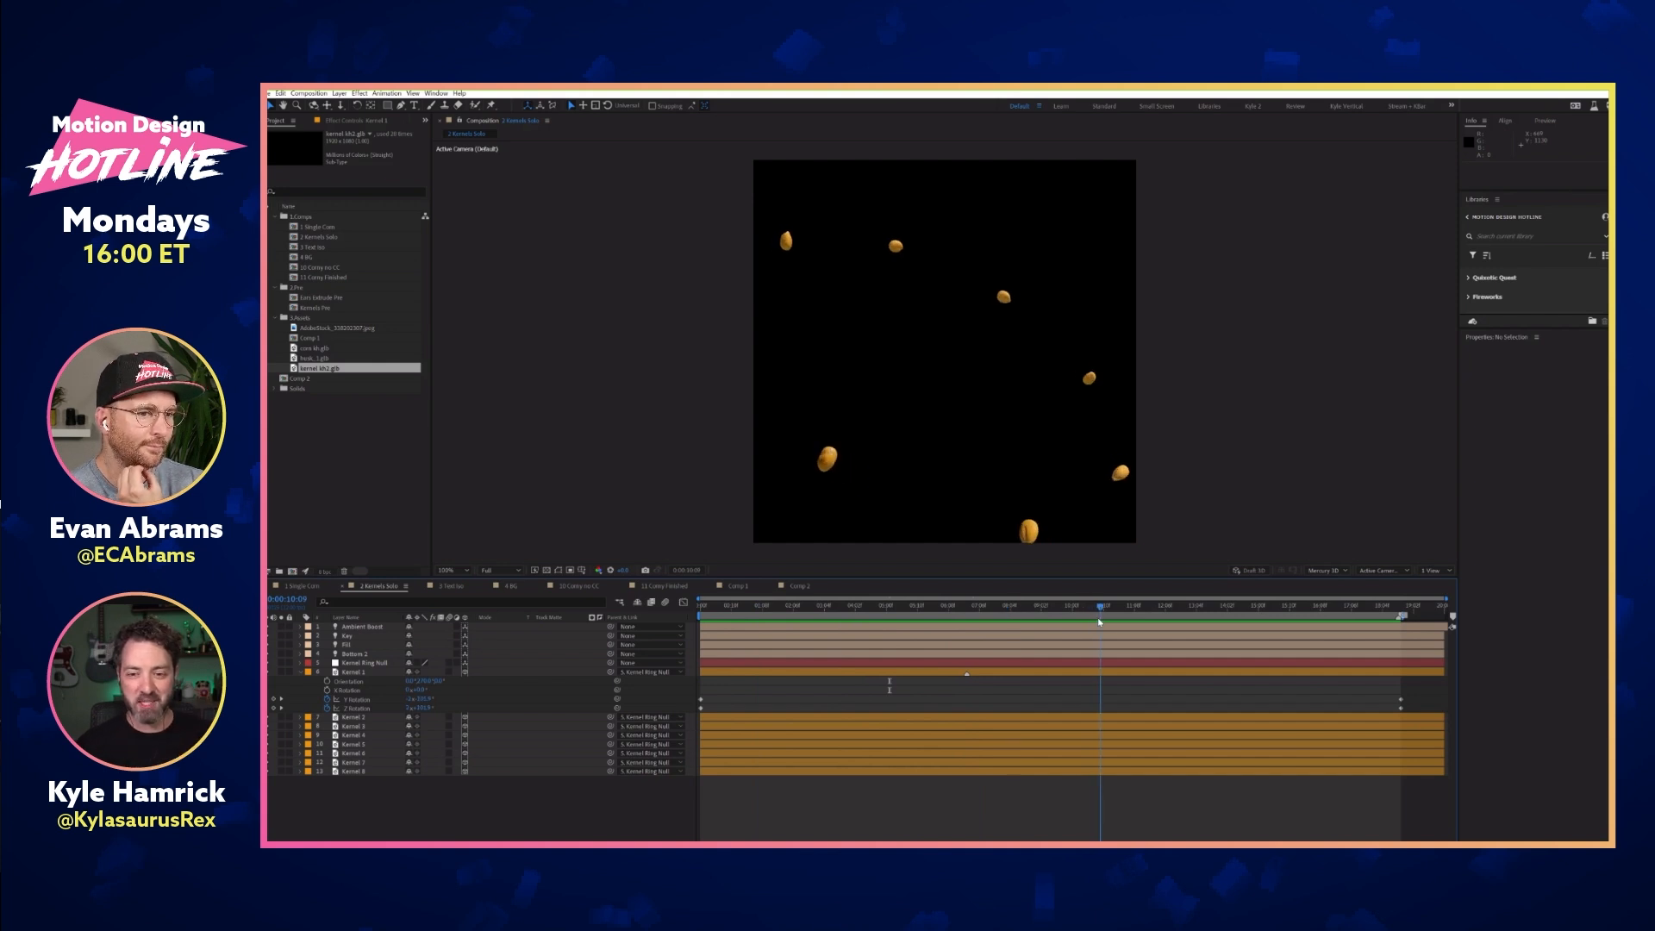
pyautogui.moveTo(1104, 622)
pyautogui.mouseDown()
pyautogui.moveTo(1132, 619)
pyautogui.moveTo(772, 620)
pyautogui.moveTo(1097, 614)
pyautogui.mouseUp()
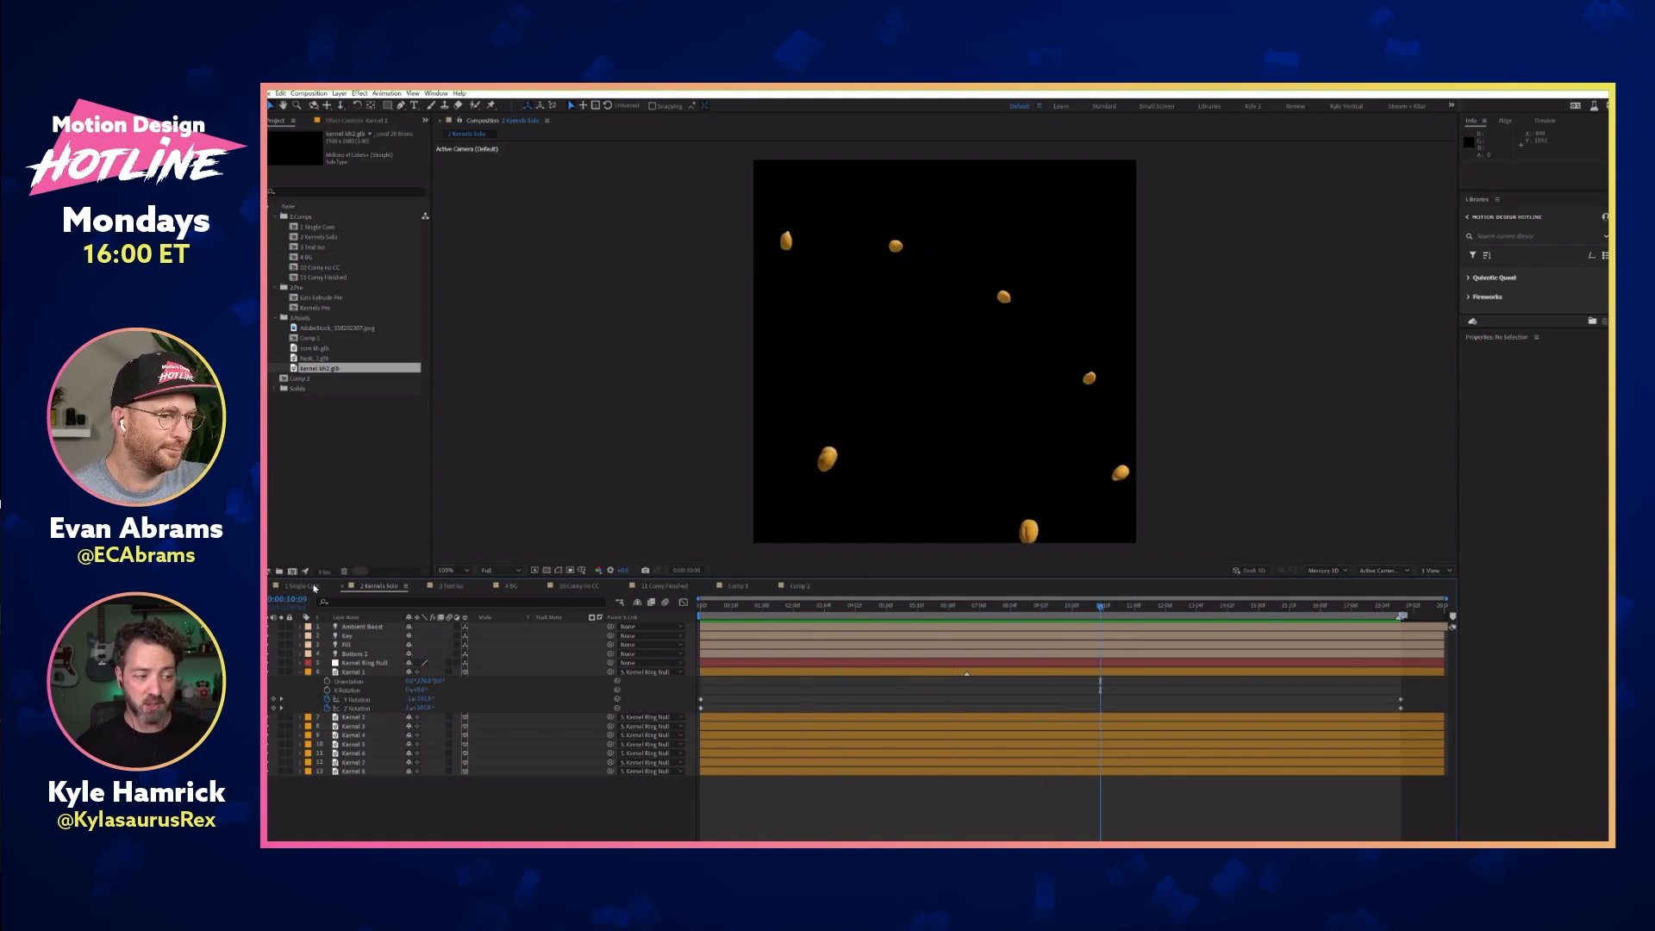
# Open the Ears Extrude Pre composition from the text composition and examine the EARS Extrude layer's extruded letters up close
pyautogui.click(454, 589)
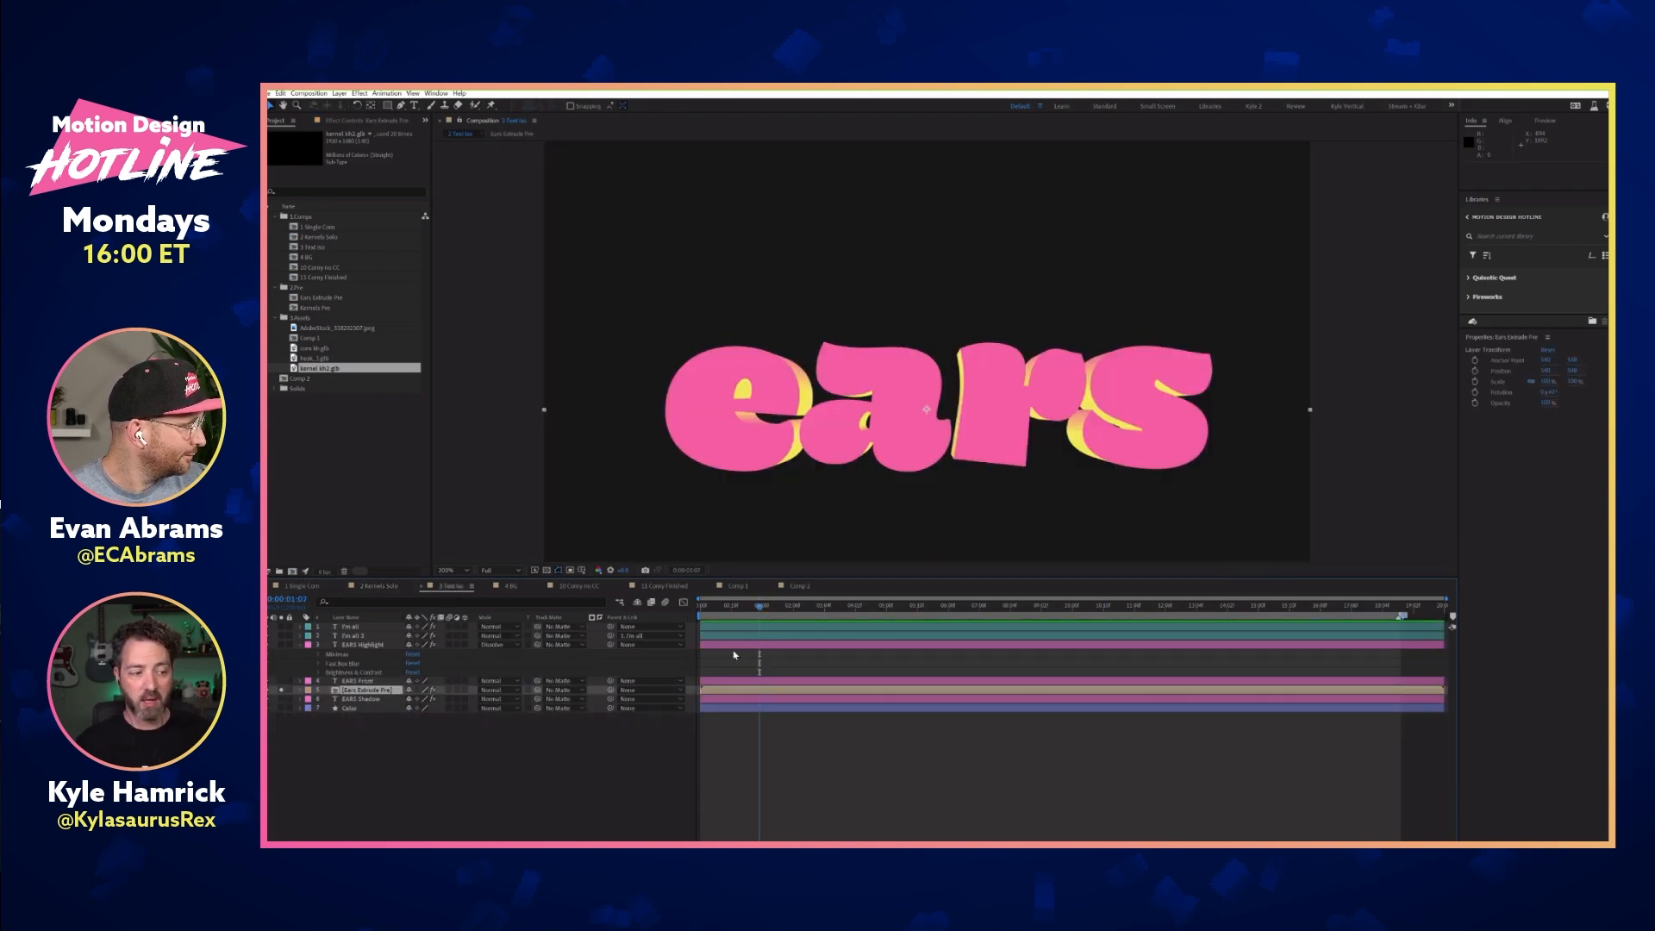
pyautogui.click(597, 589)
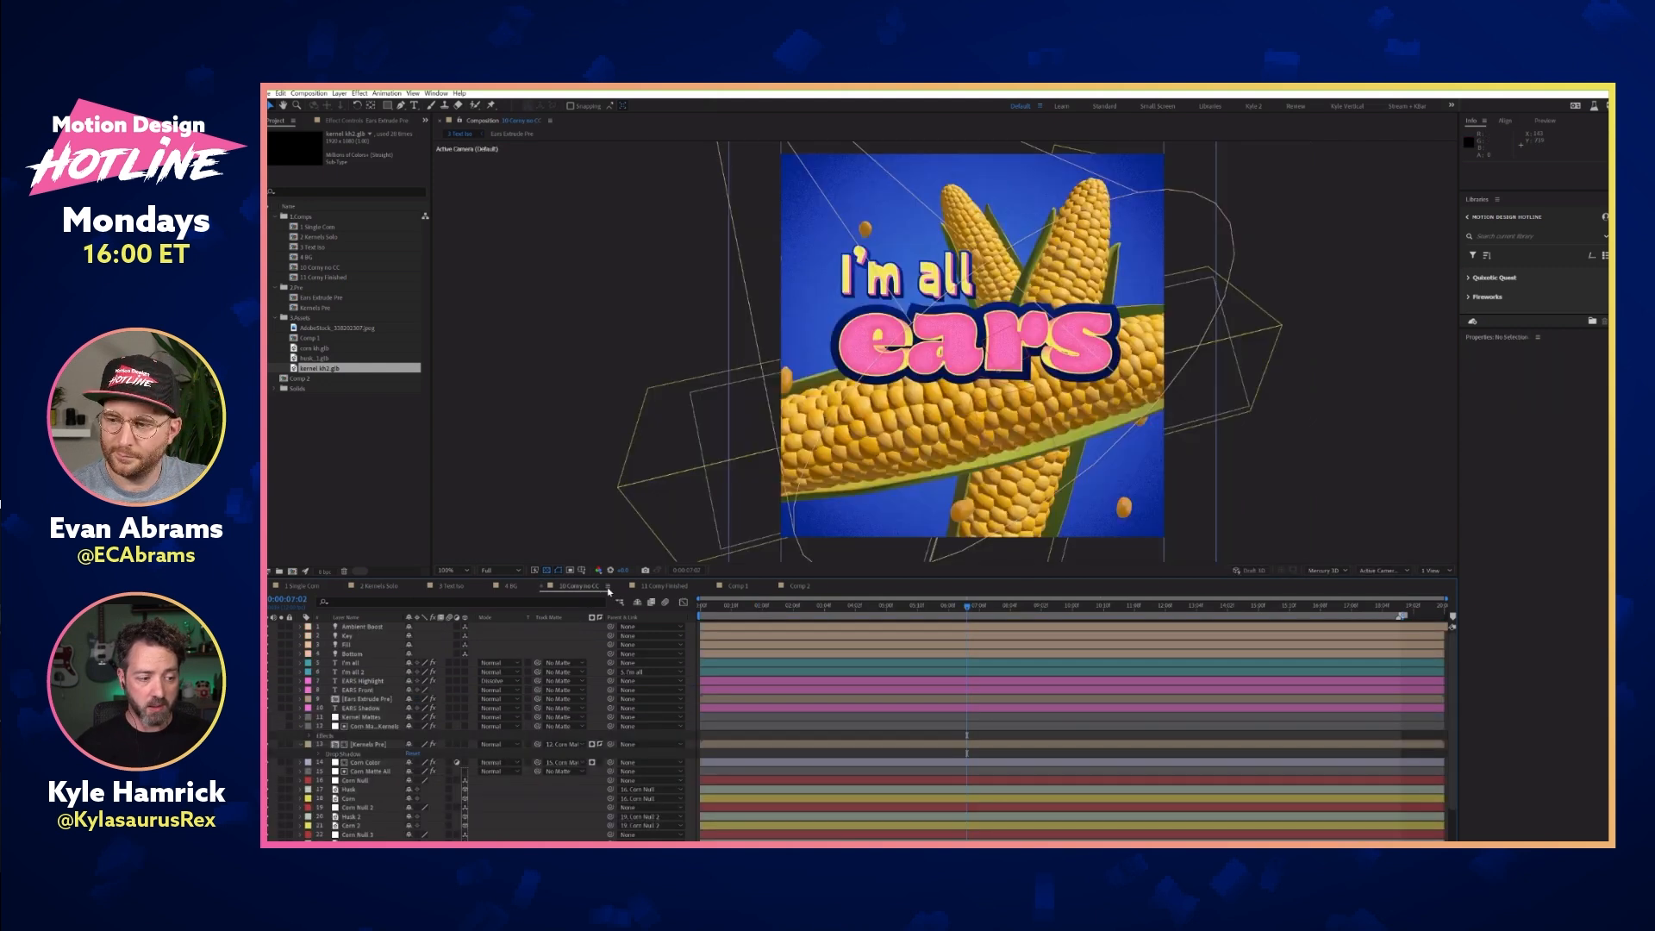
pyautogui.click(455, 587)
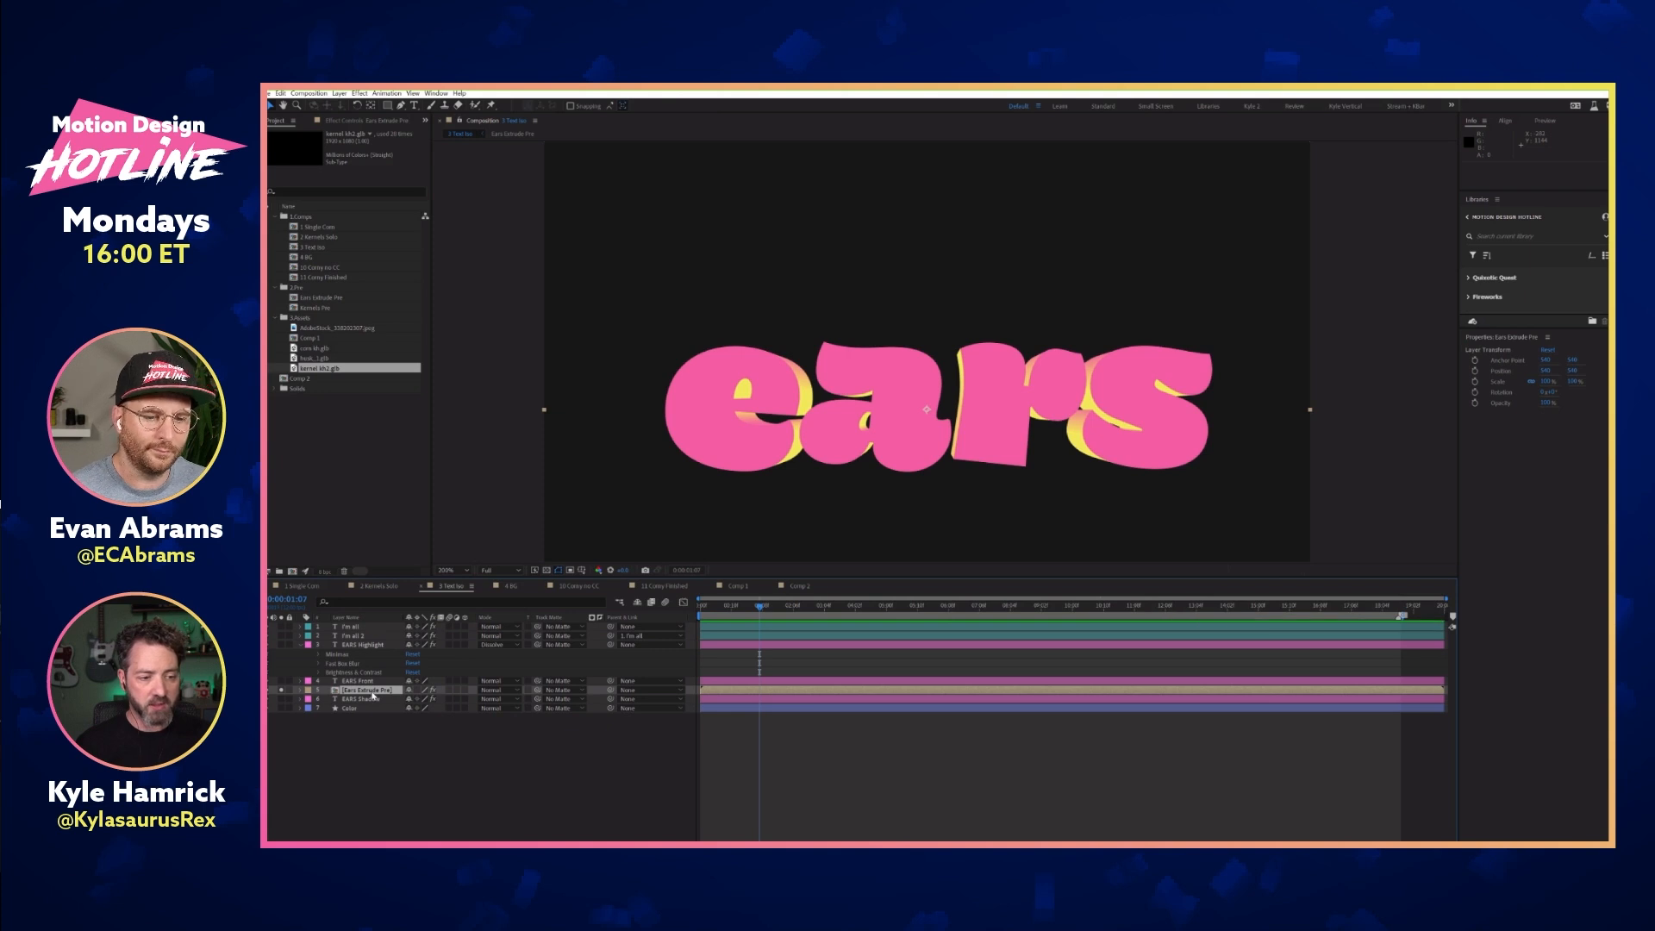
pyautogui.doubleClick(373, 696)
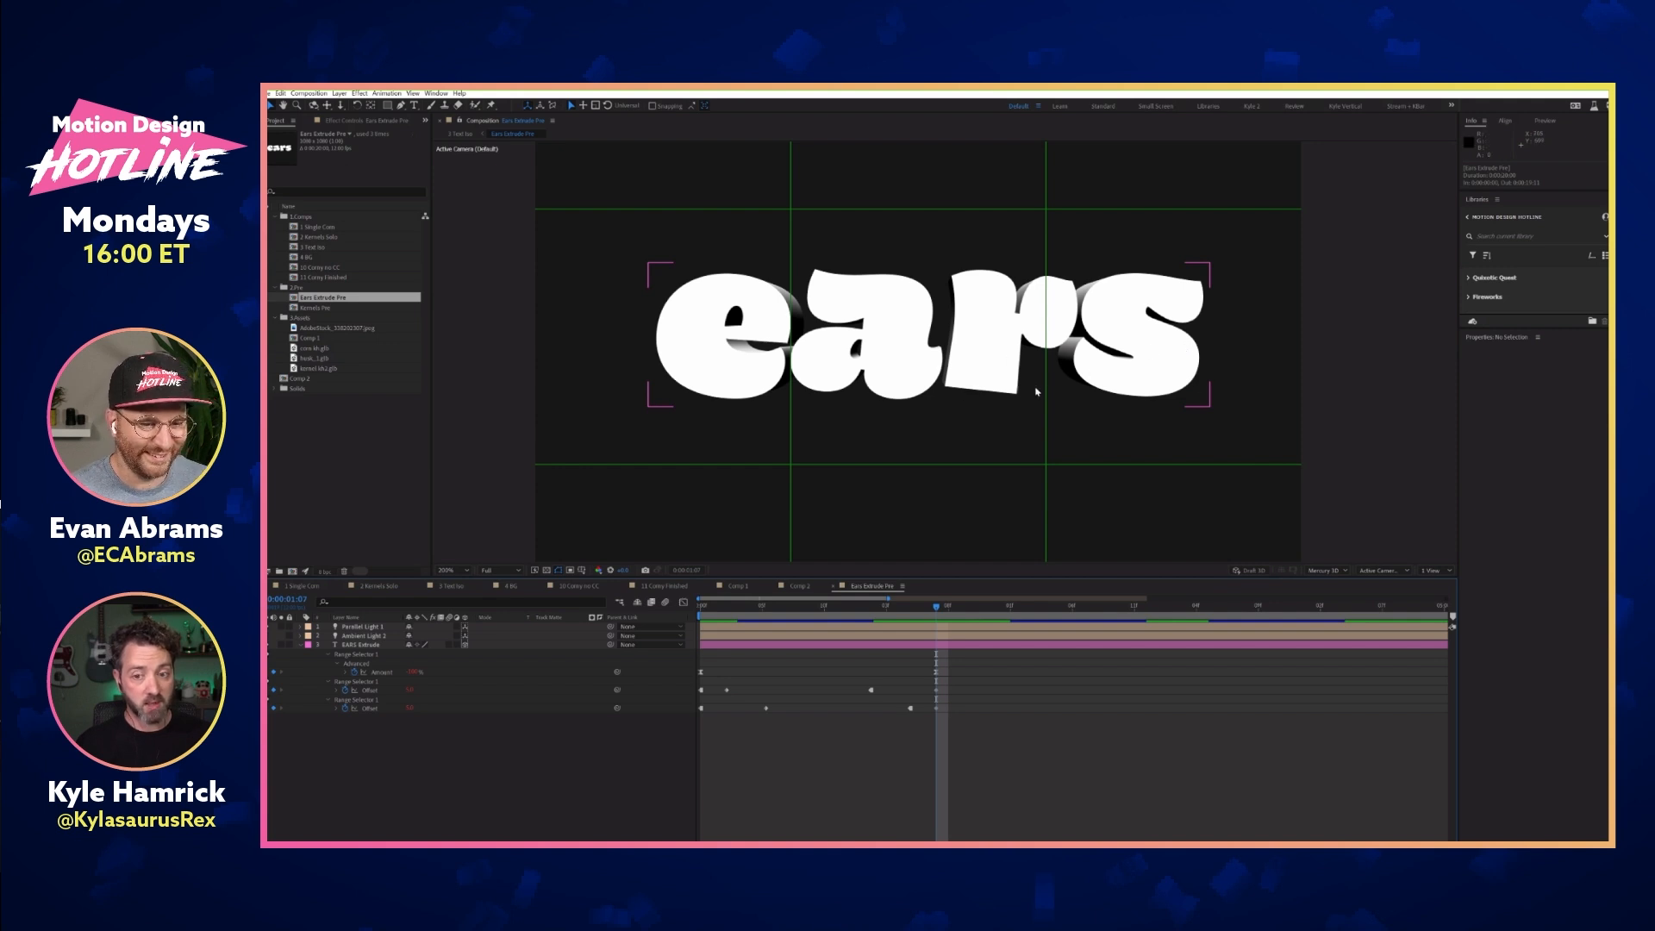
pyautogui.click(379, 644)
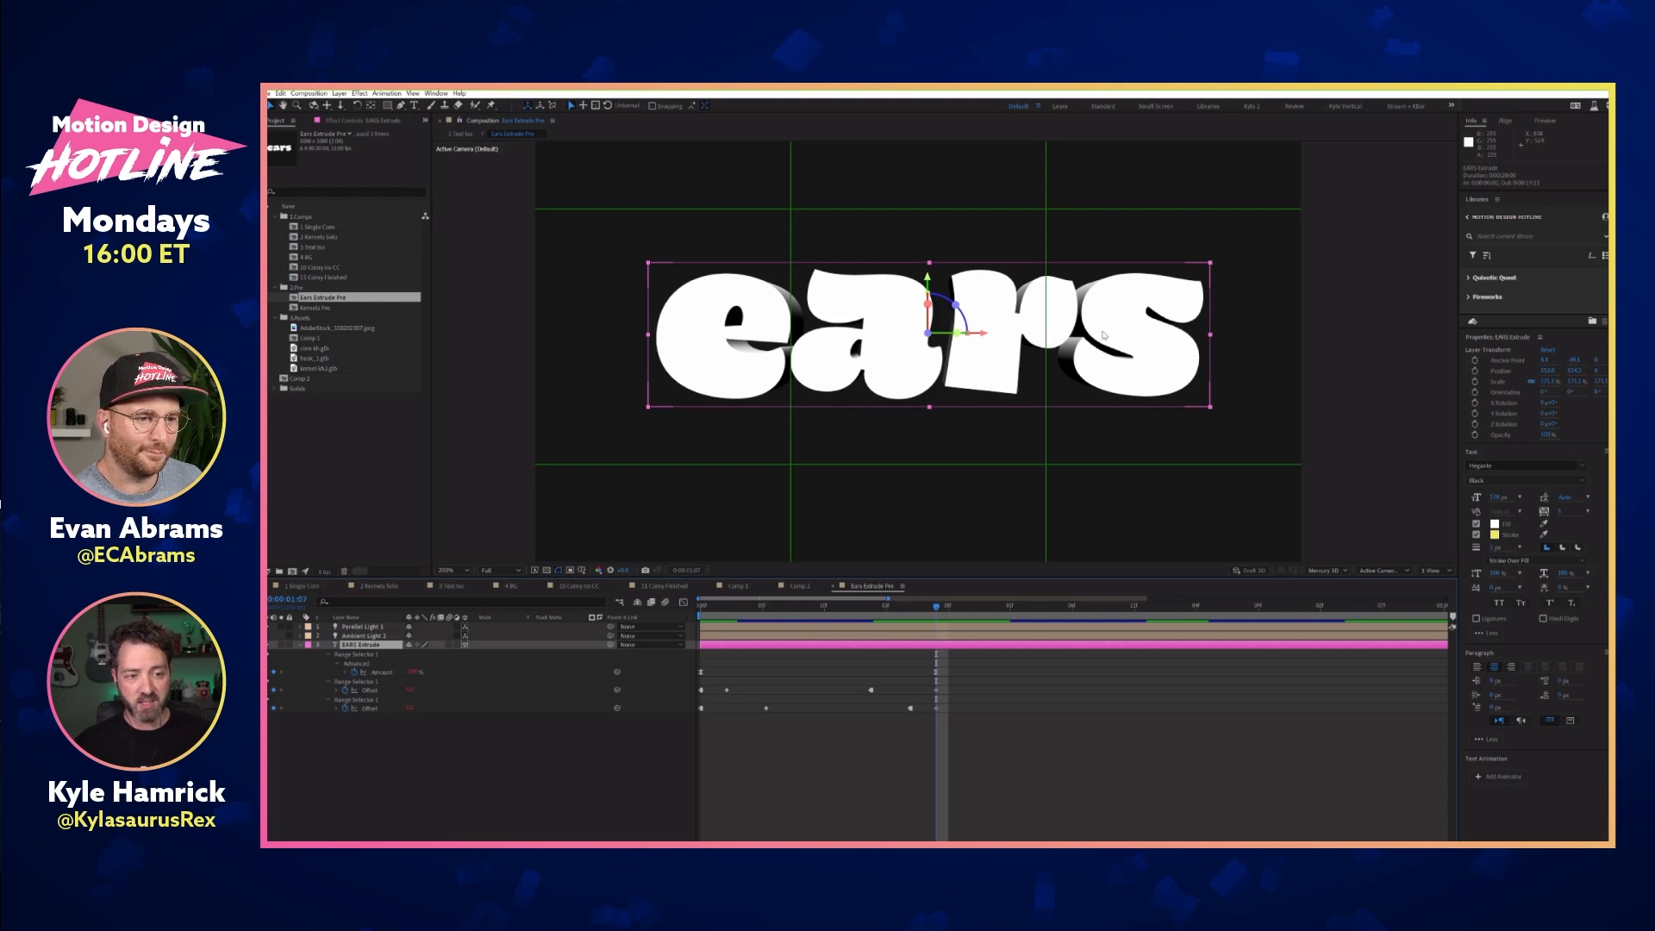
pyautogui.press('.')
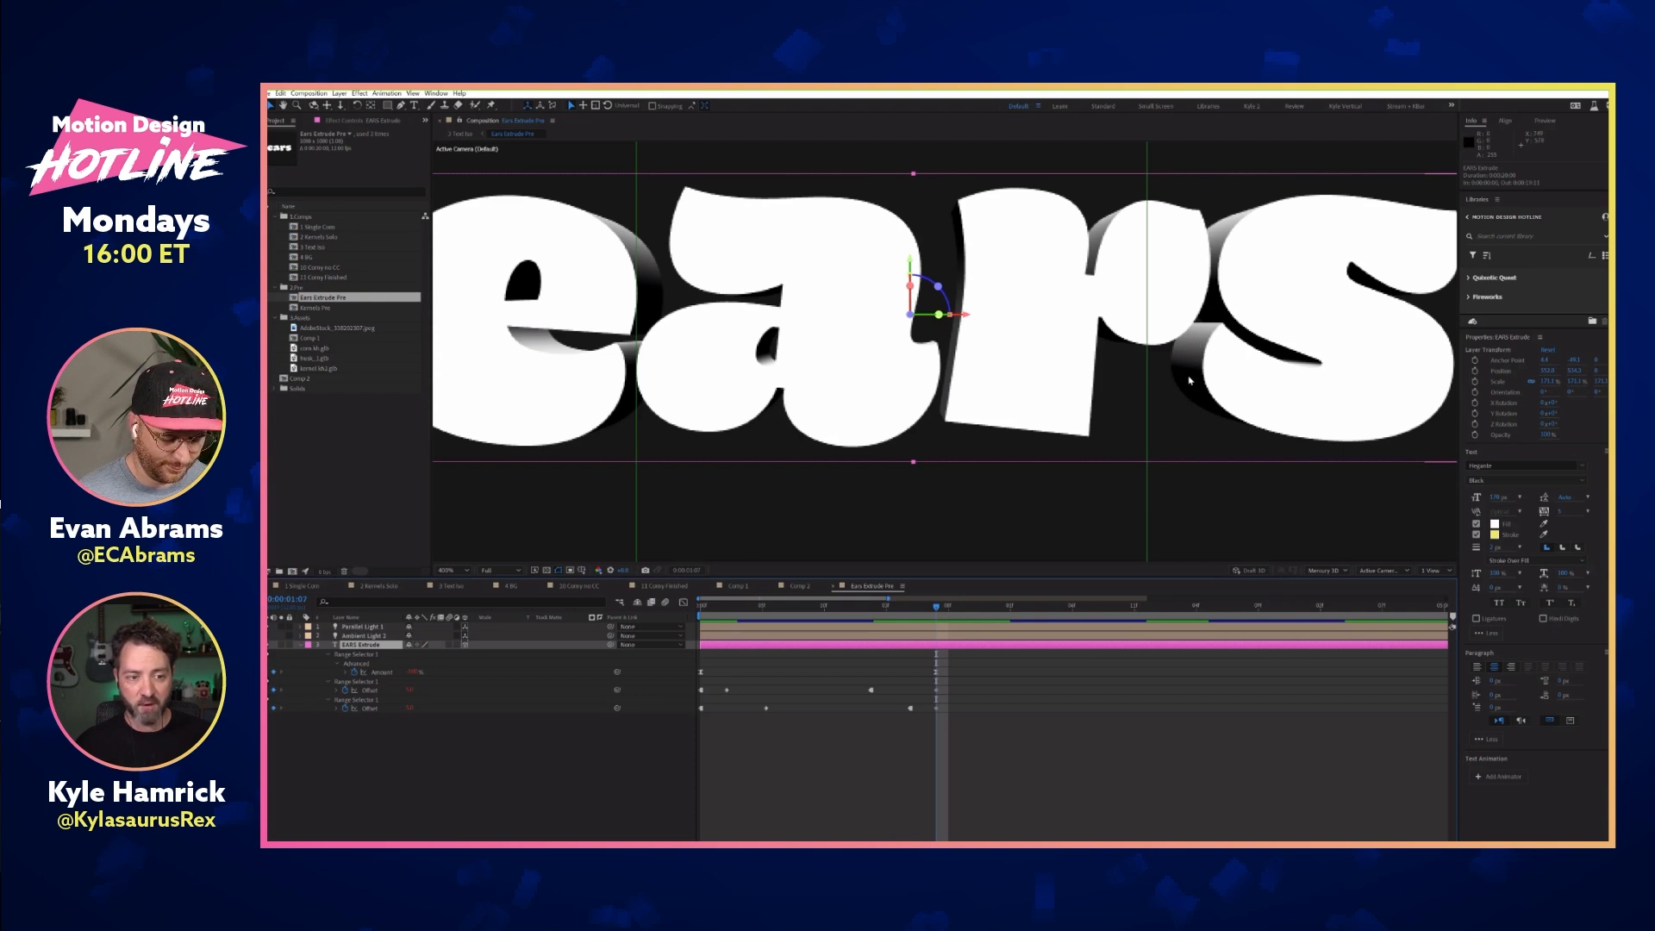
# Return to the "I'm all ears" text composition and reveal the effect applied to the Ears Extrude Pre layer
pyautogui.click(459, 587)
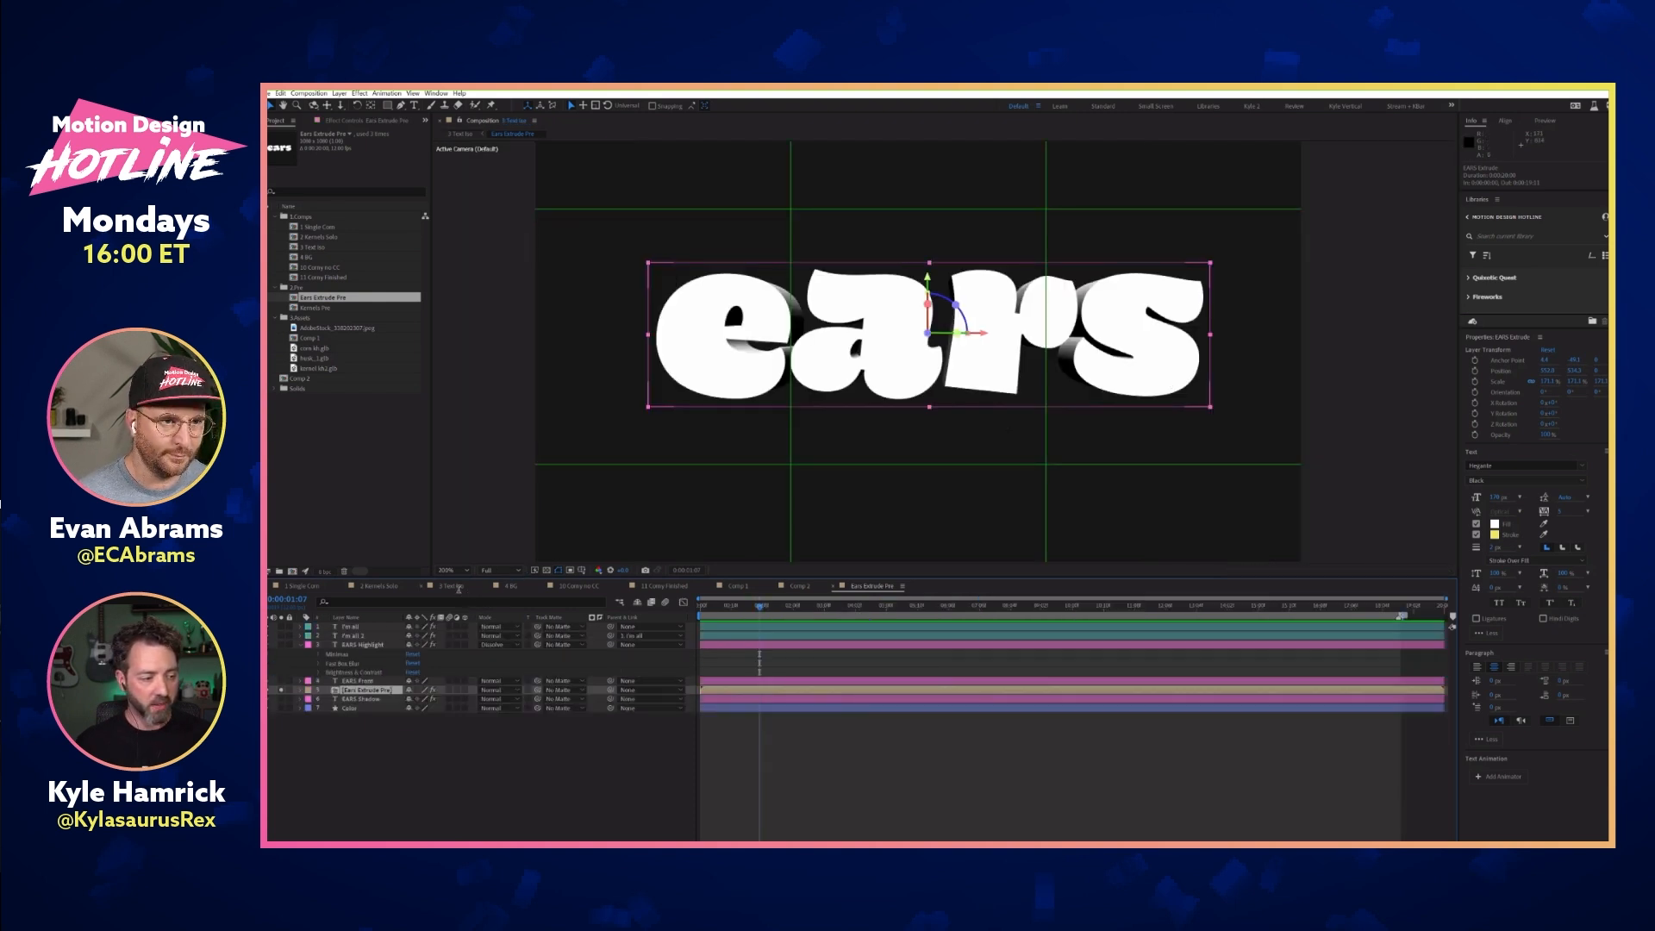
pyautogui.click(299, 691)
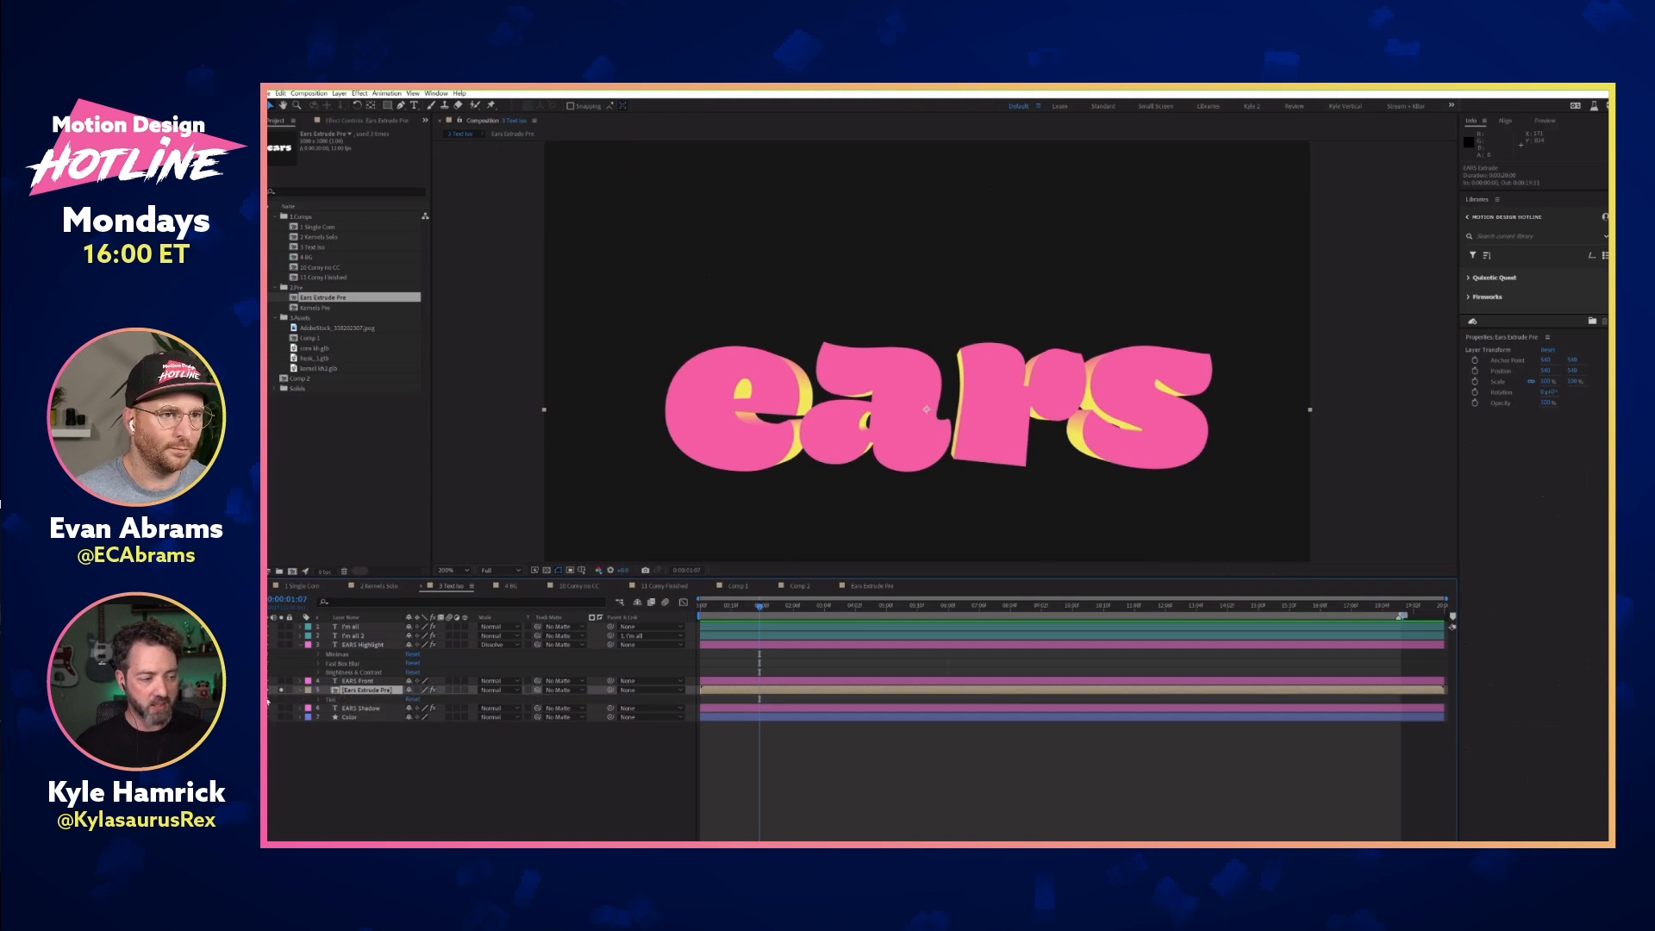
pyautogui.click(267, 702)
pyautogui.hotkey('ctrl', 'z')
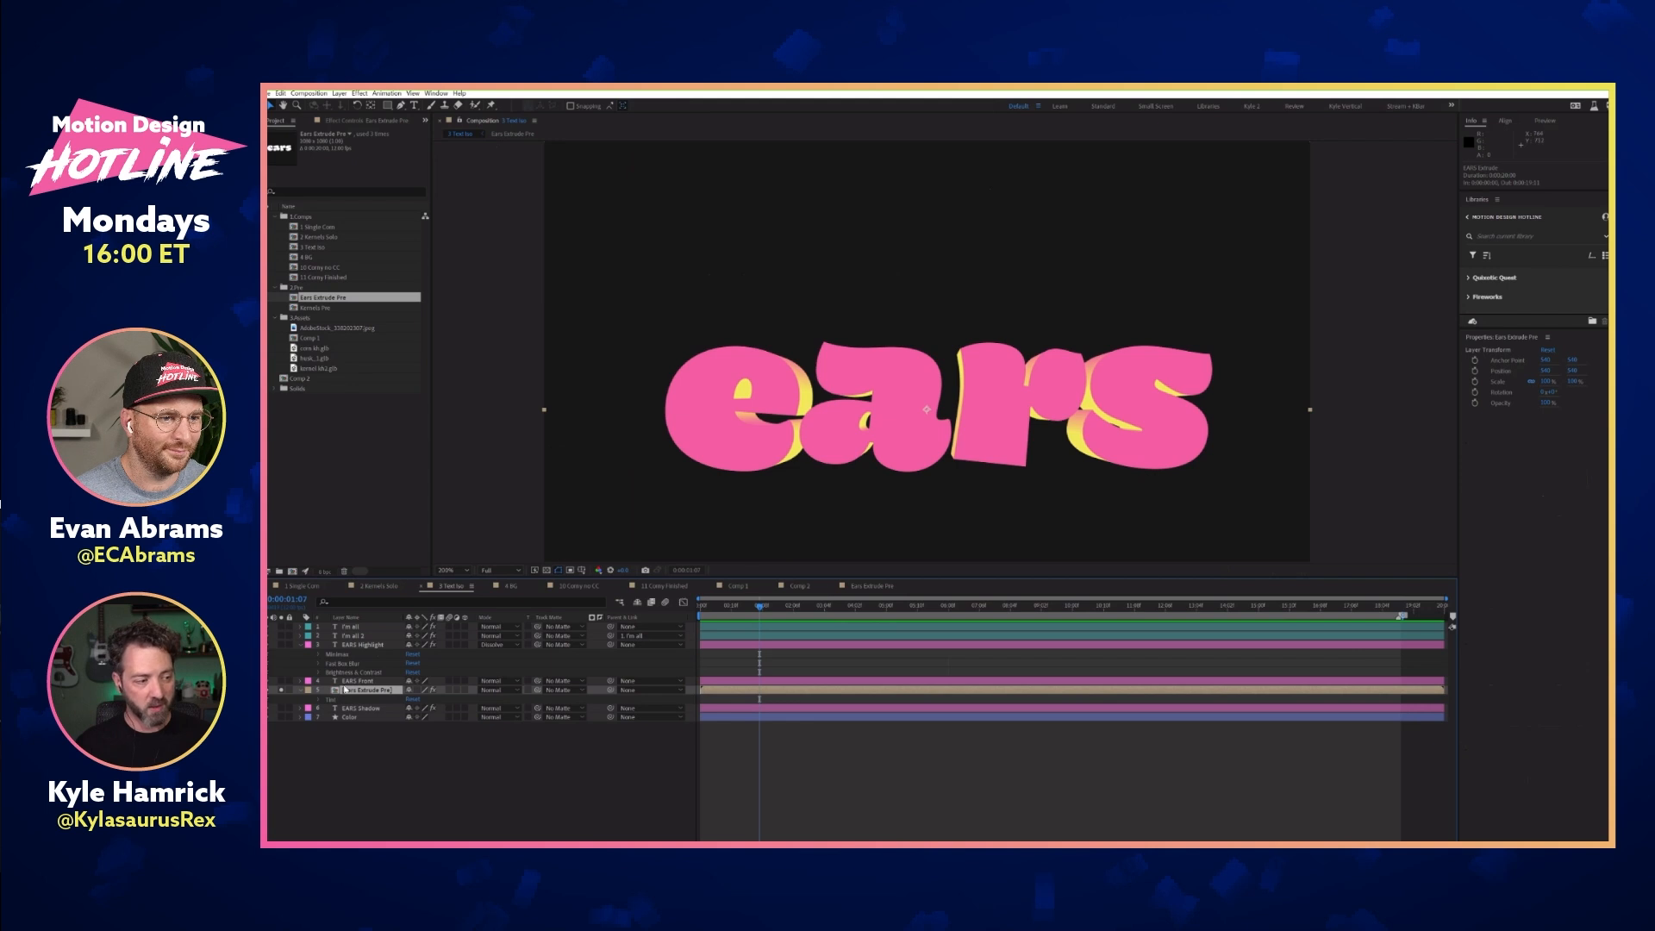
# Solo the EARS Highlight, EARS Front and EARS Shadow layers in turn, and clear all solos to show the full text design
pyautogui.click(281, 645)
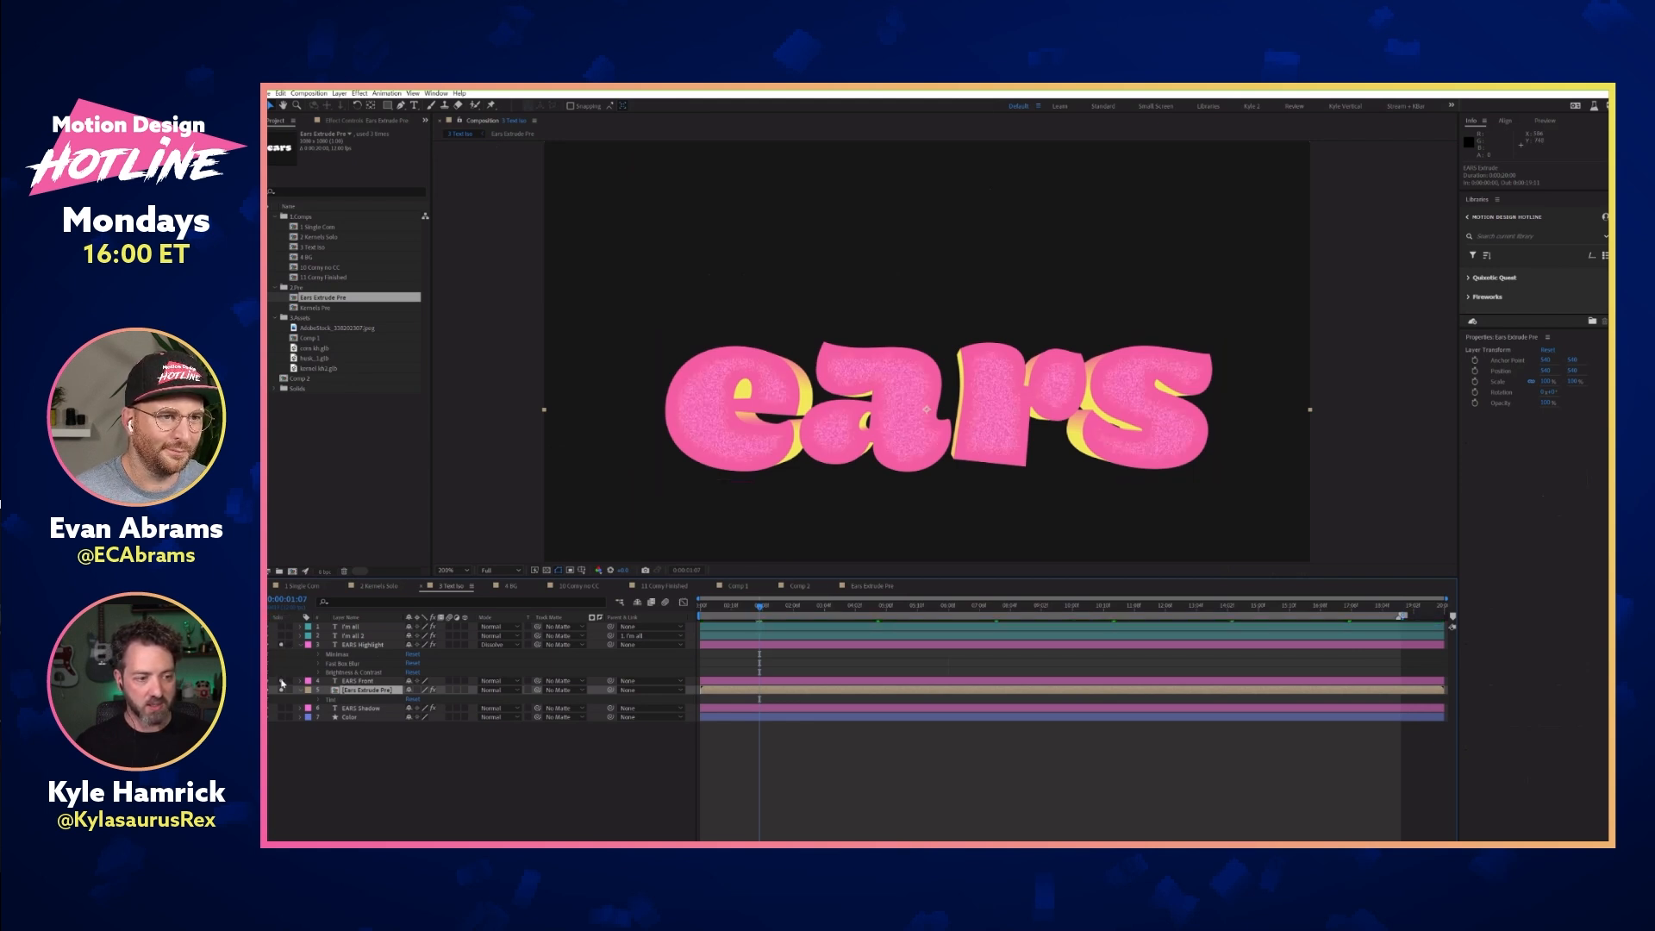
pyautogui.click(282, 681)
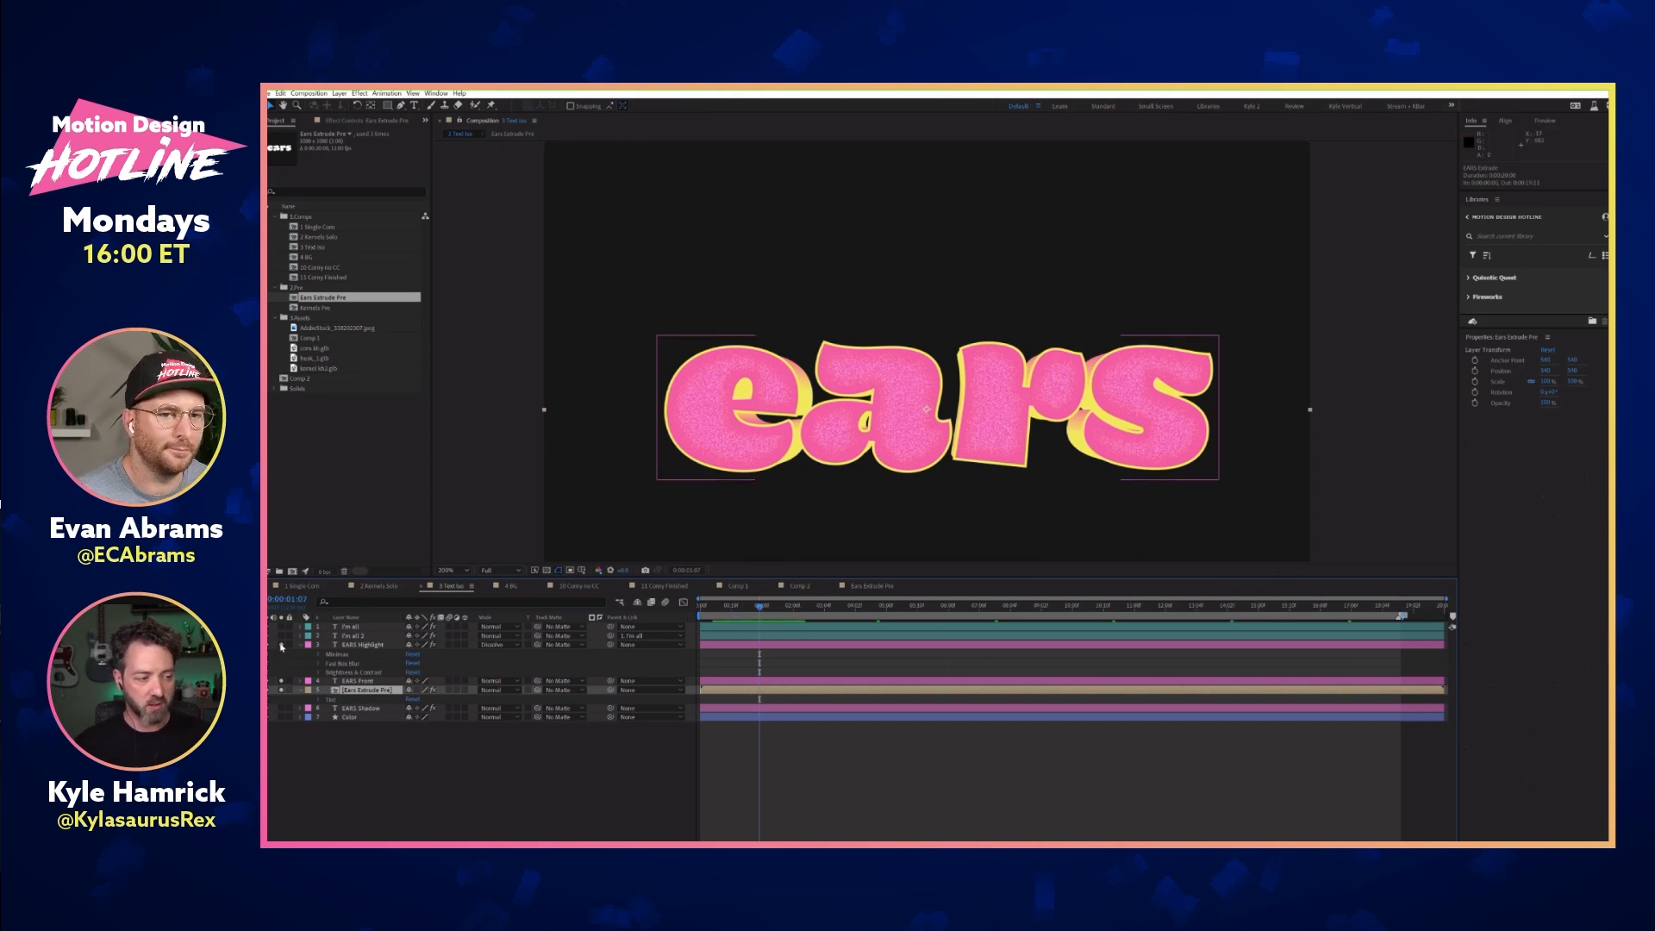
pyautogui.click(282, 708)
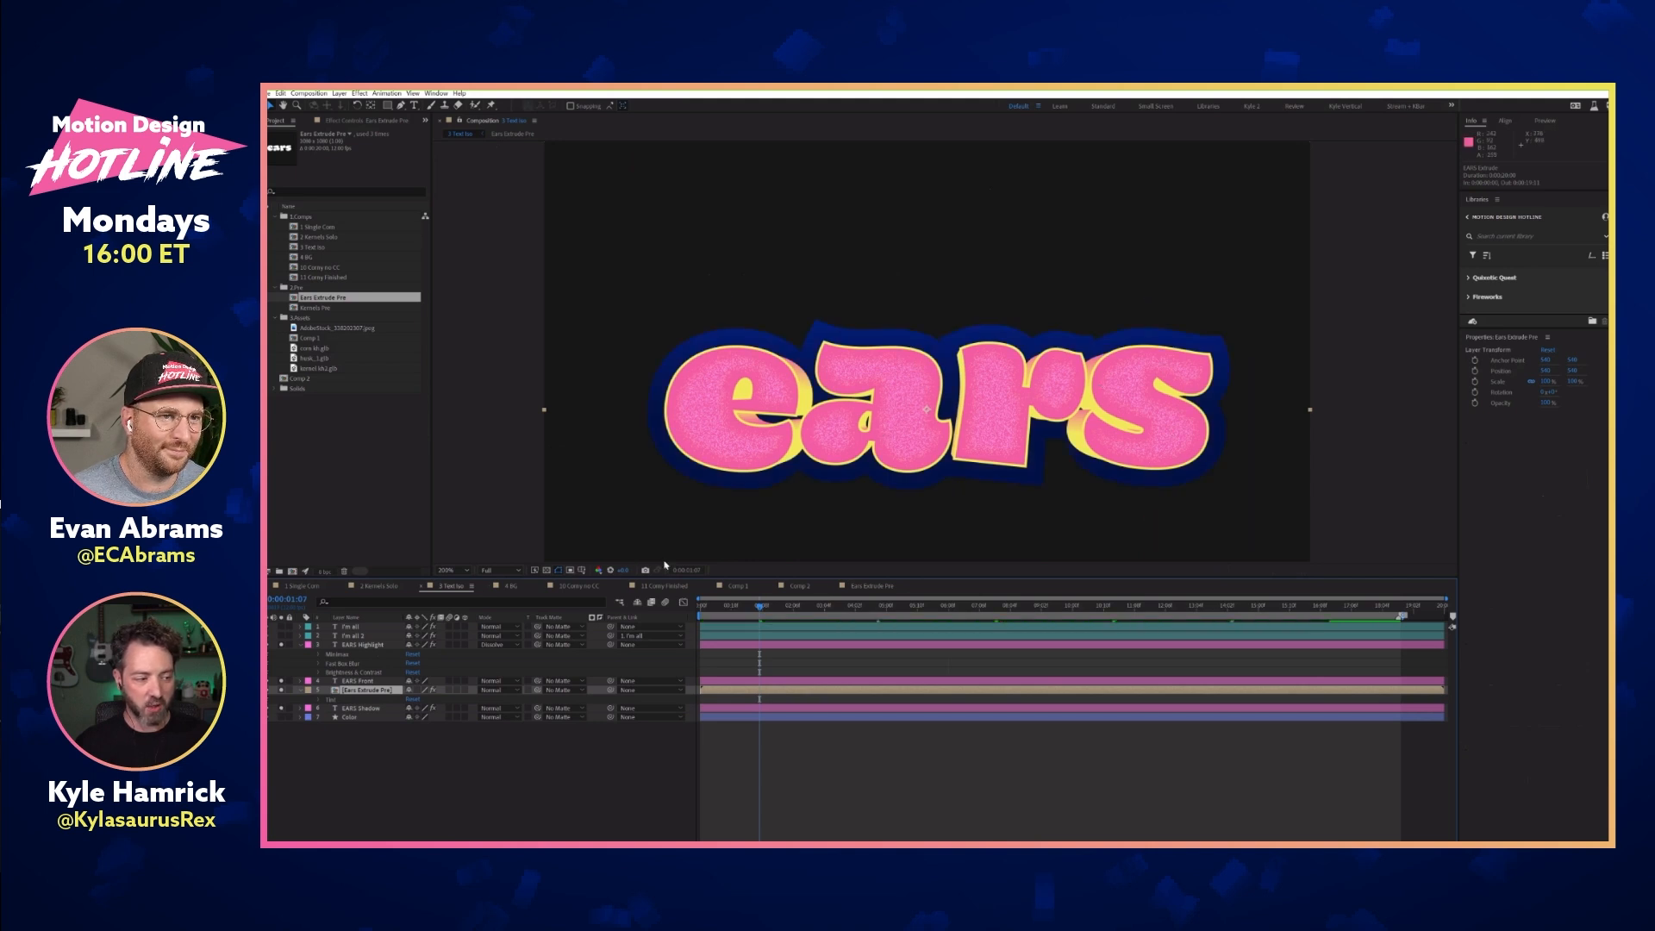
pyautogui.moveTo(282, 644); pyautogui.dragTo(281, 720)
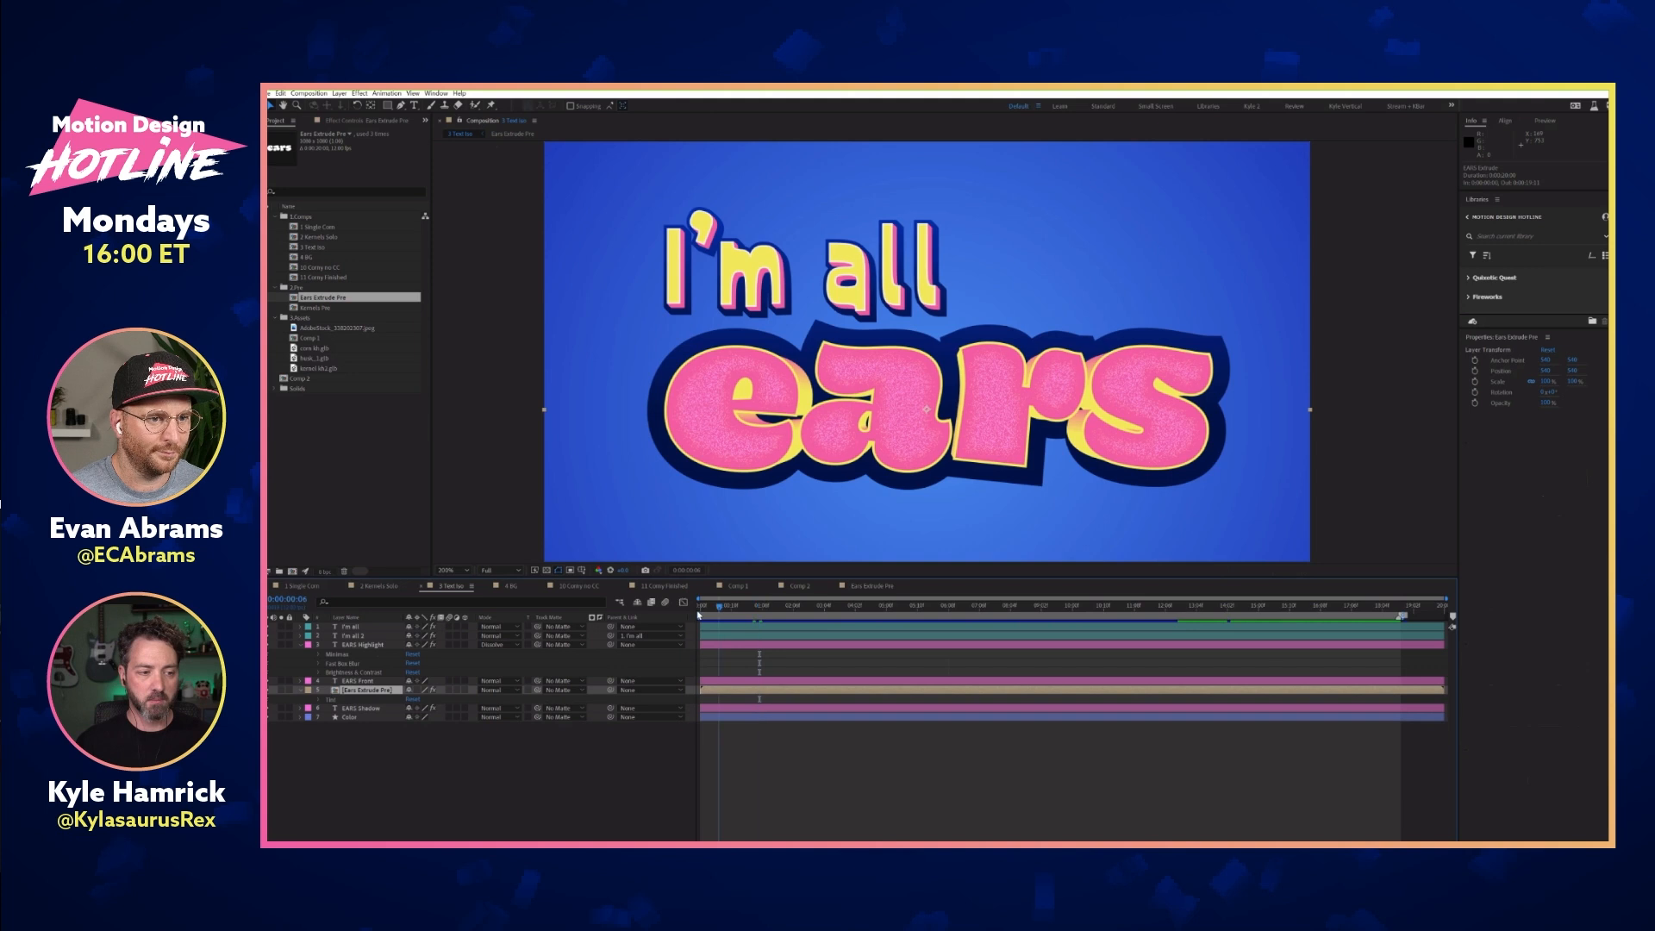
# Preview the "I'm all ears" text animation and inspect the EARS Highlight and EARS Front layers
pyautogui.press('space')
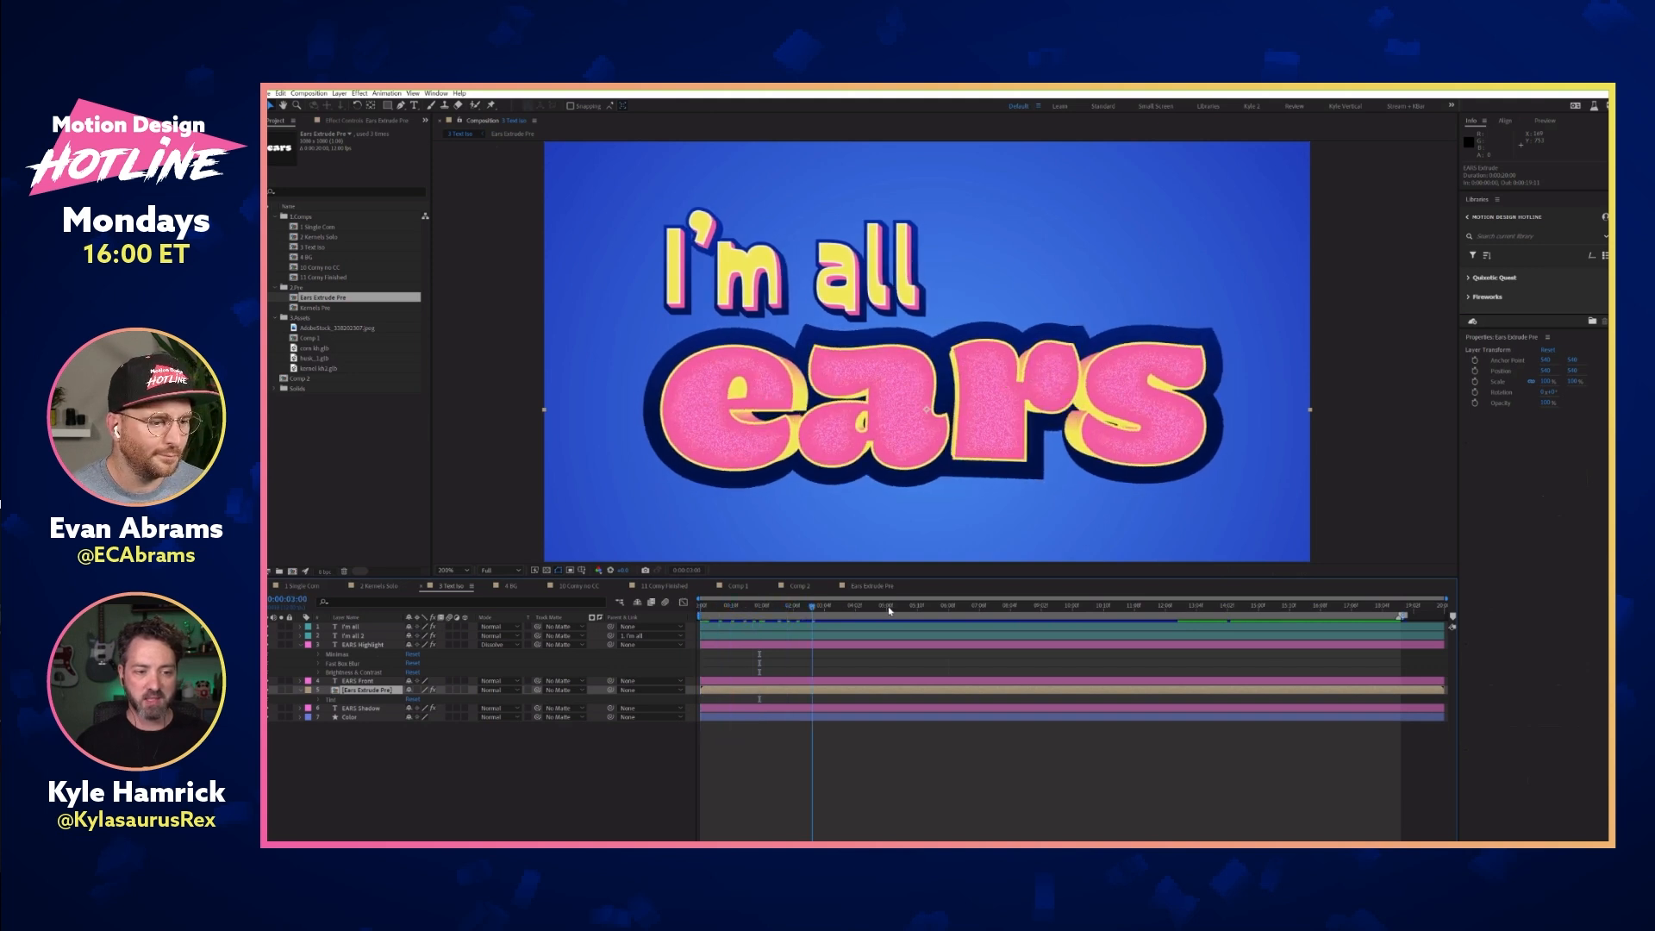
pyautogui.click(379, 649)
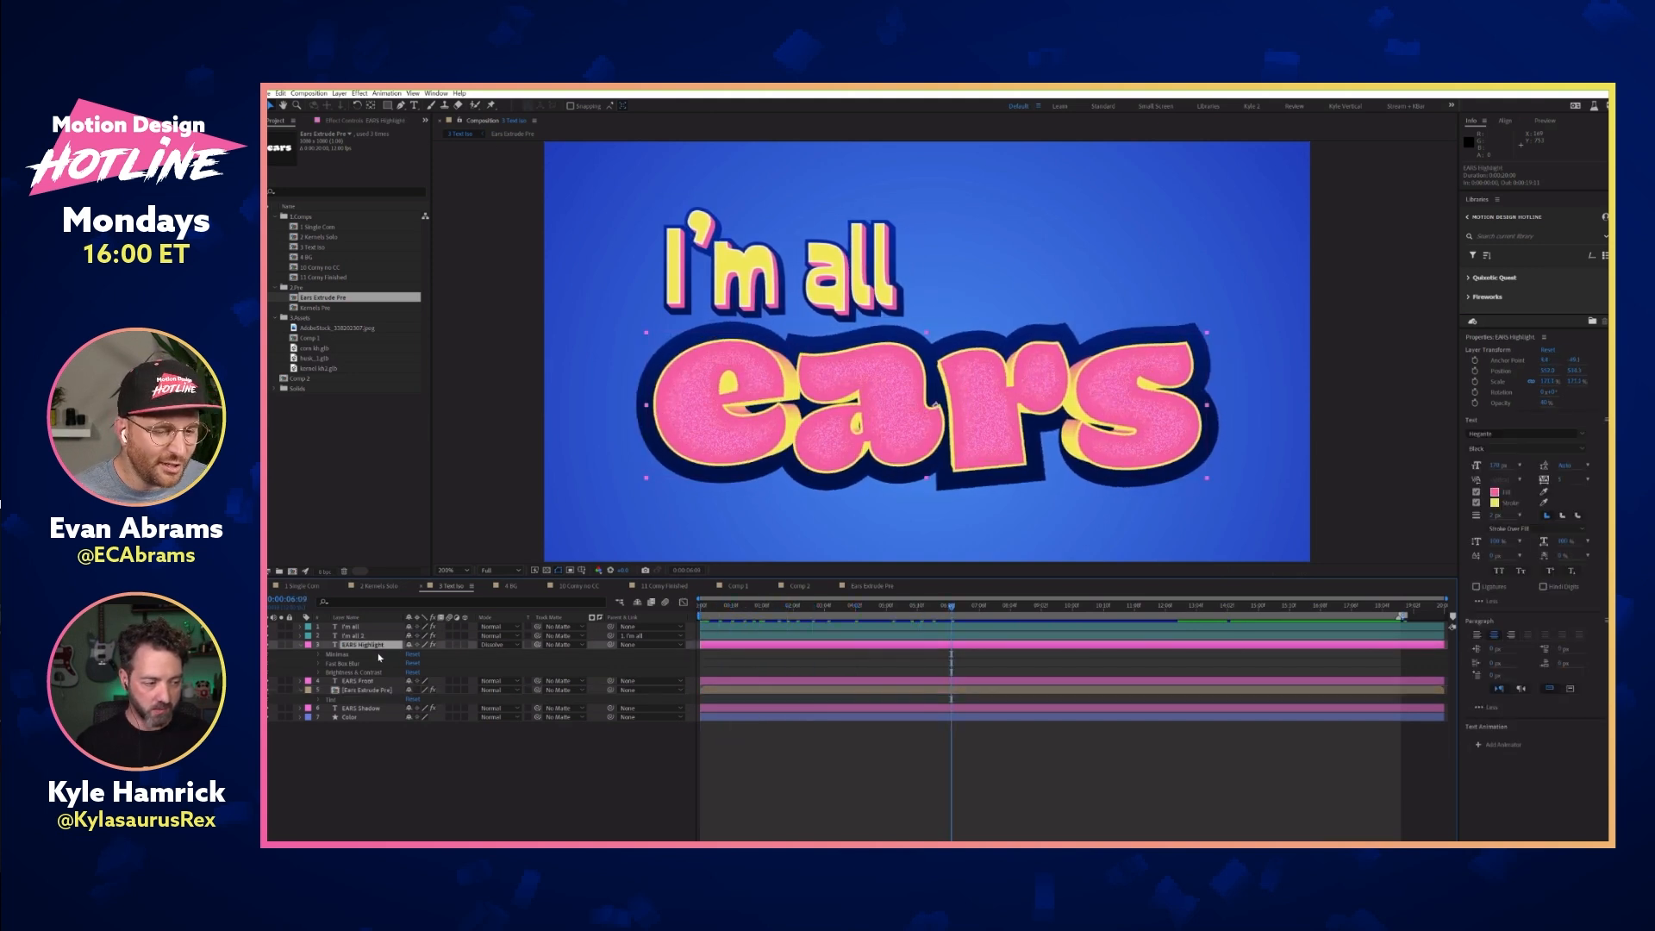
pyautogui.click(369, 681)
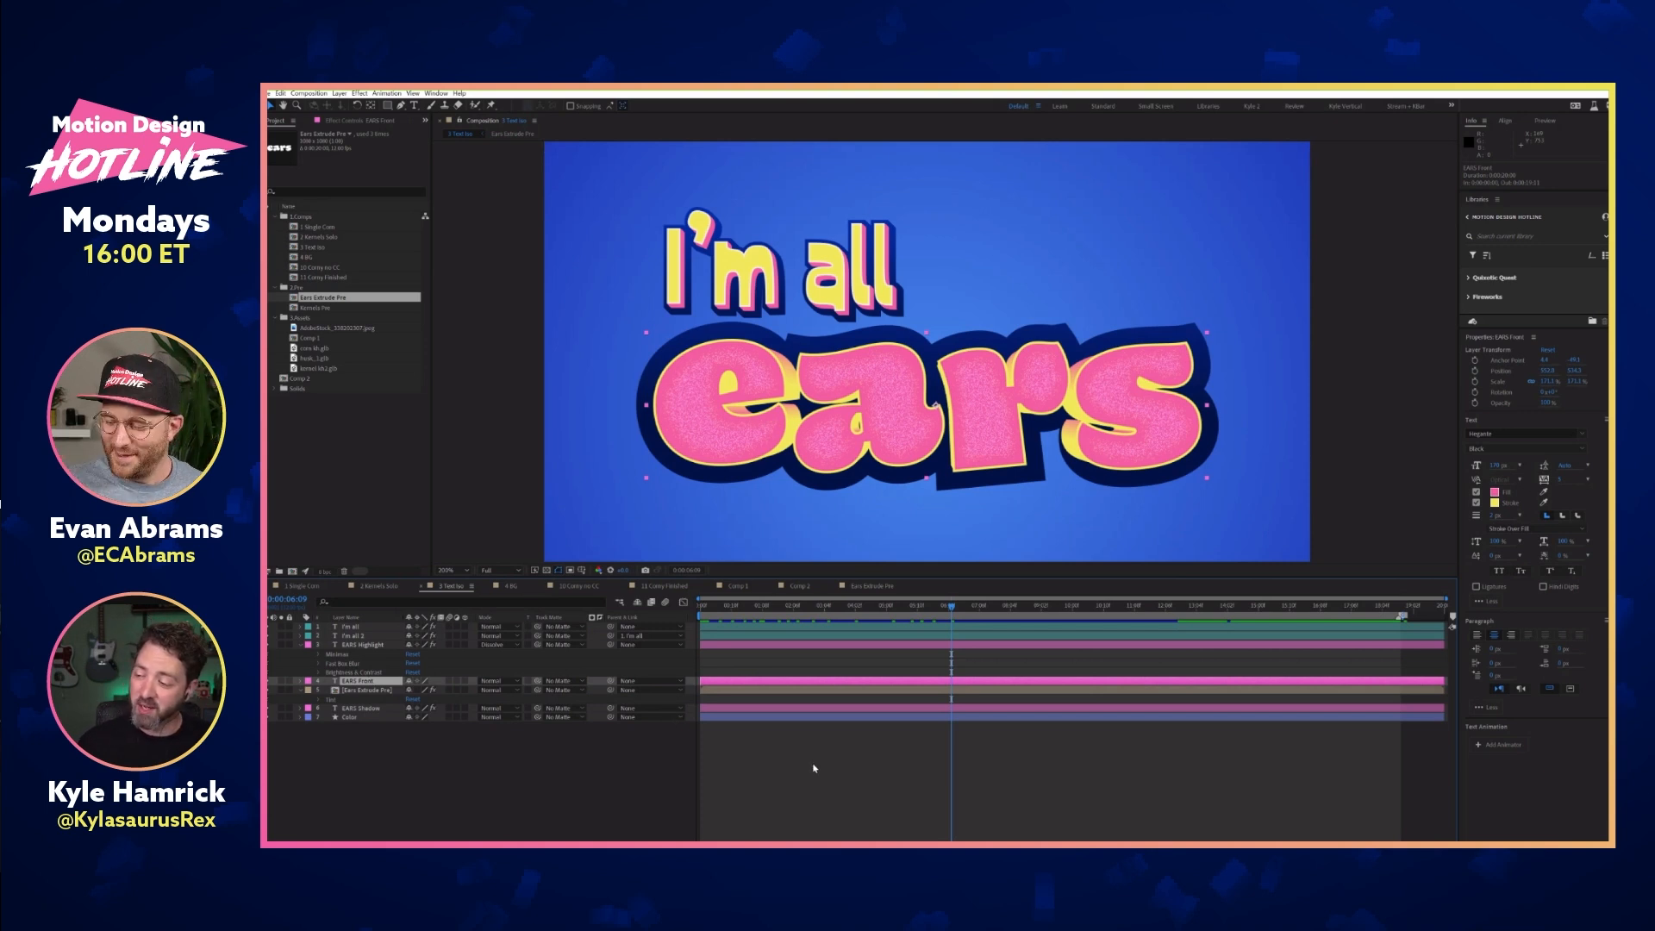
# In the Ears Extrude Pre composition, replace the EARS Extrude layer's wording with "text" and show the transparency grid
pyautogui.click(874, 586)
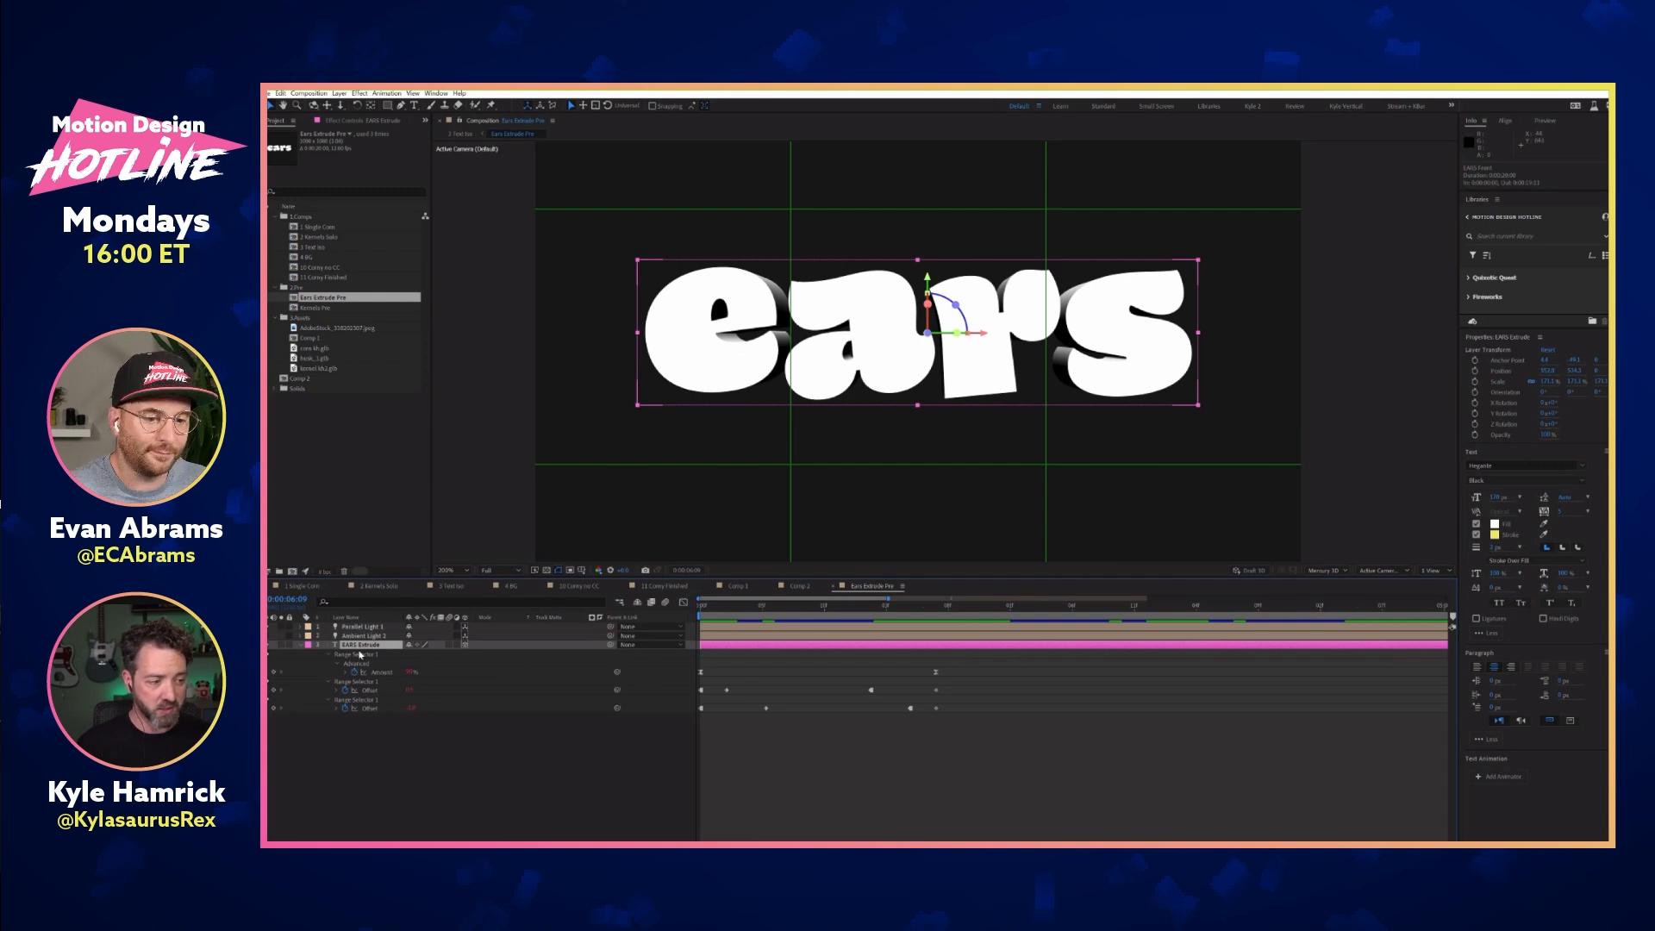
pyautogui.doubleClick(357, 646)
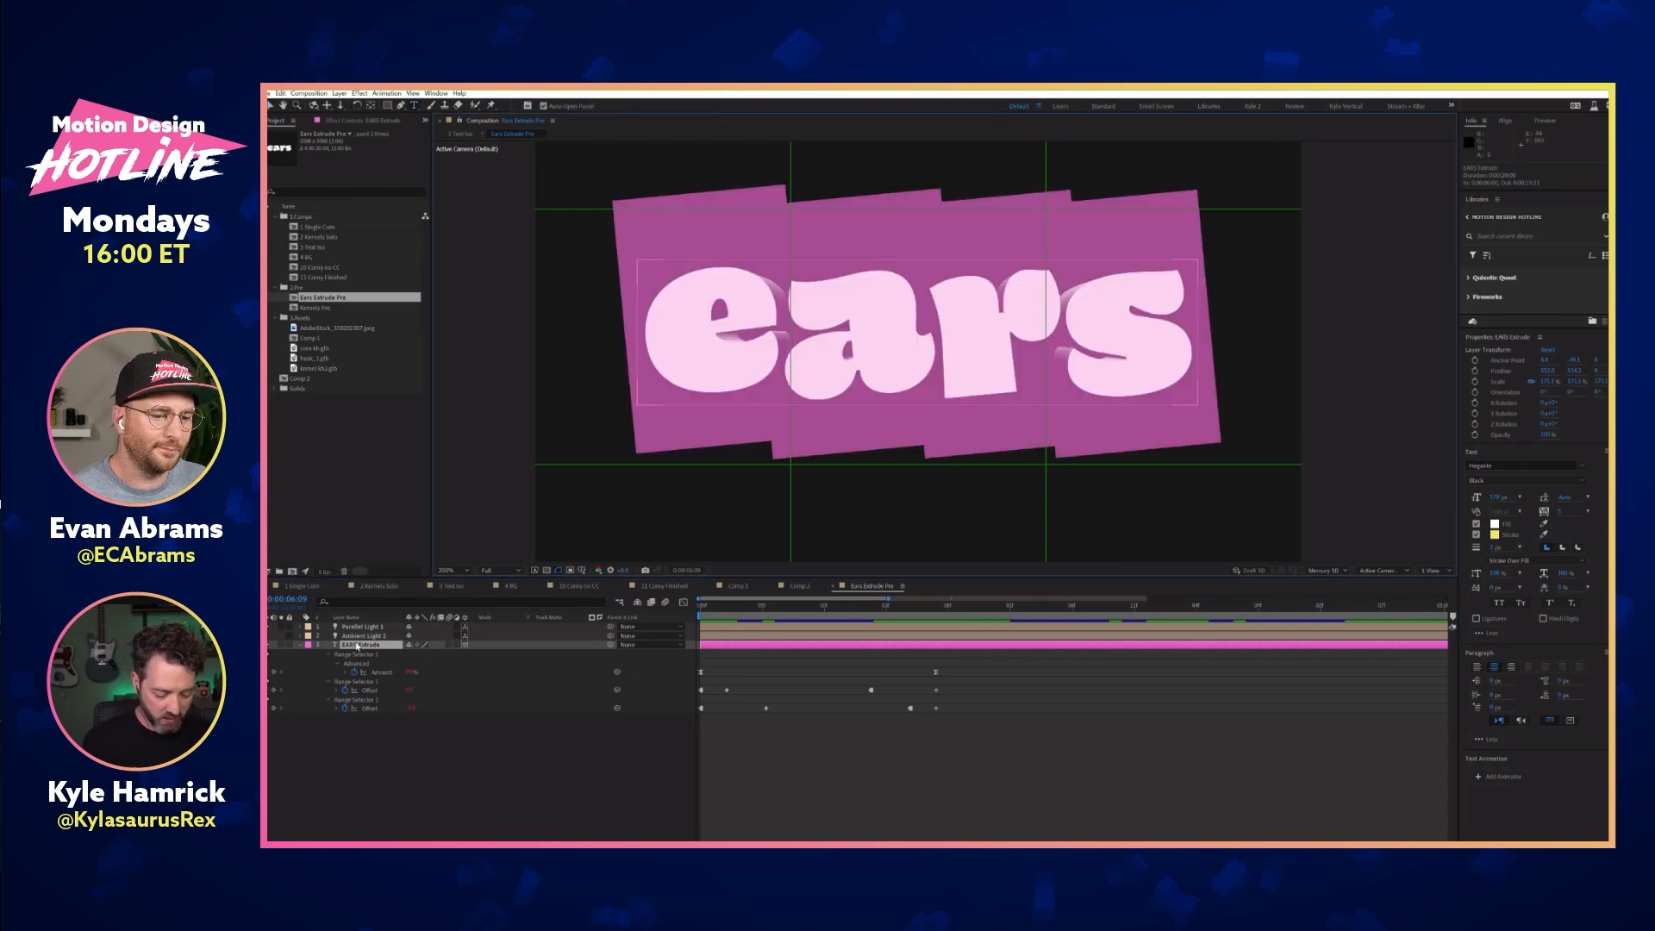
pyautogui.write('text')
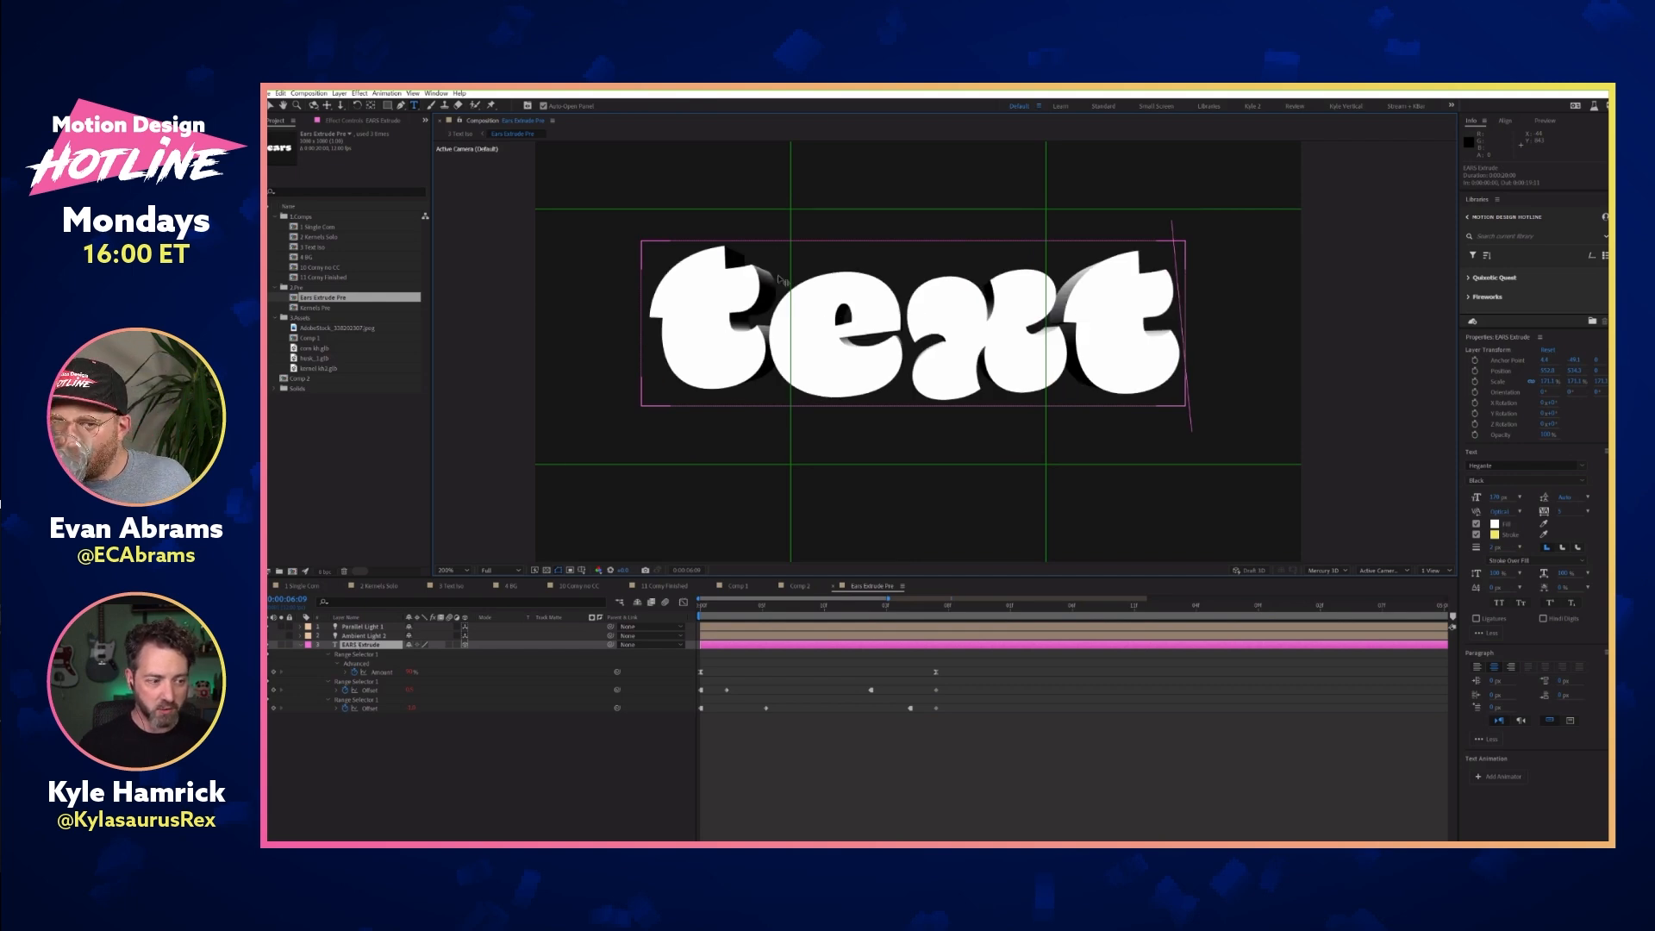
pyautogui.click(547, 571)
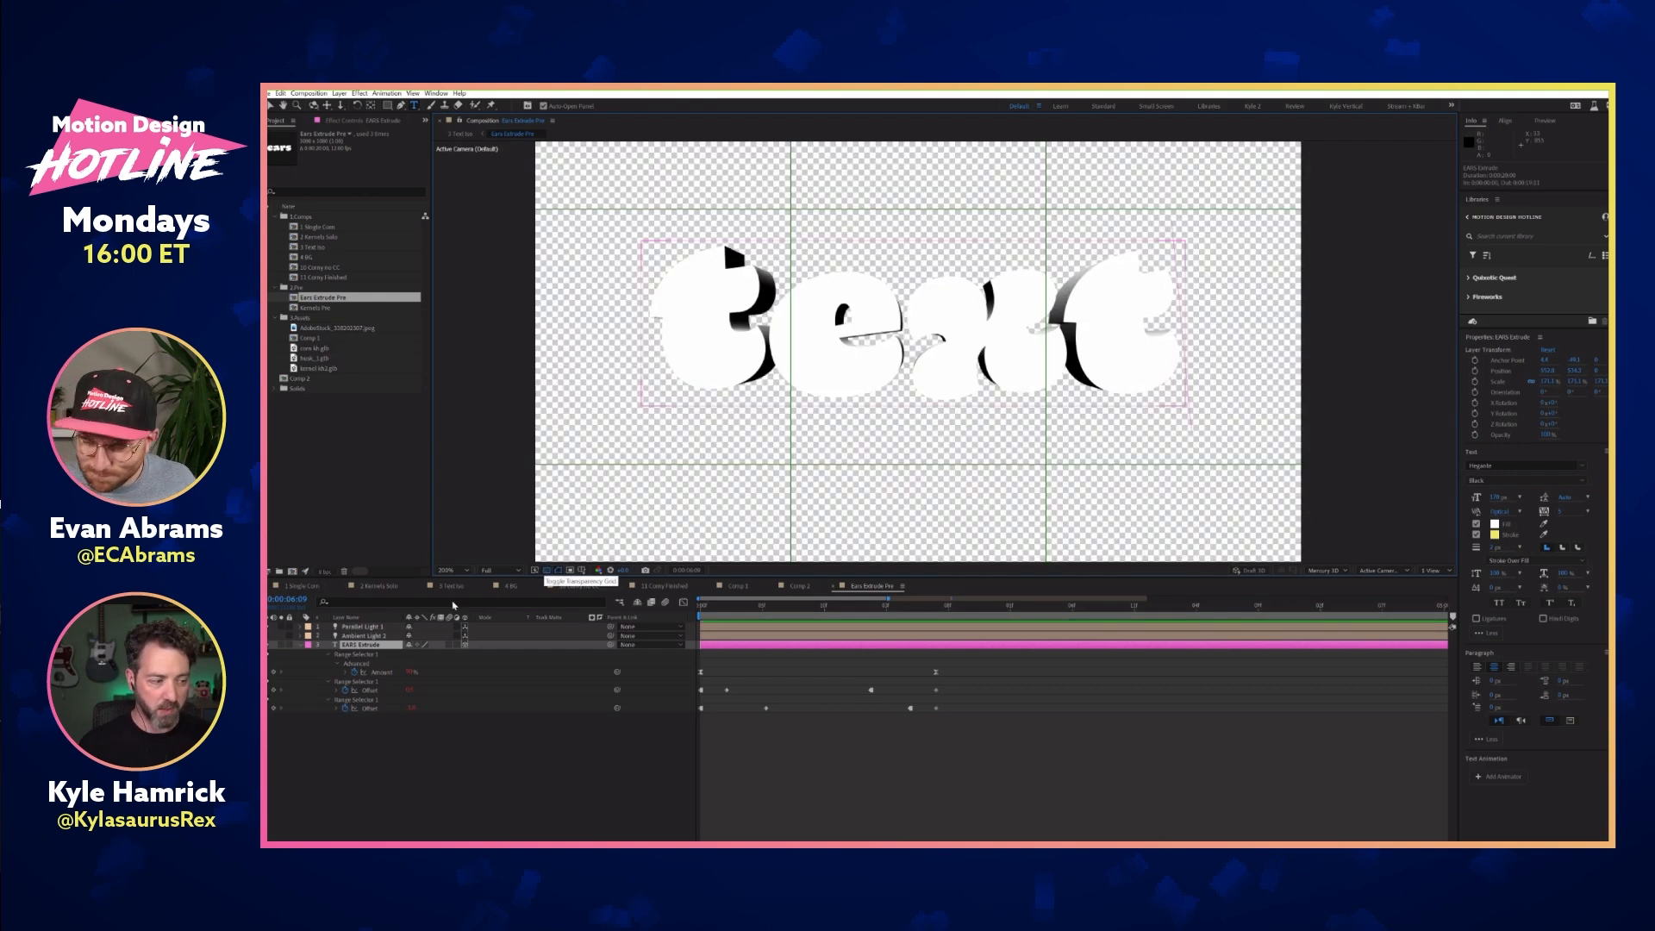
# Expand the EARS Extrude layer's properties and increase its Extrusion Depth under Geometry Options
pyautogui.click(300, 645)
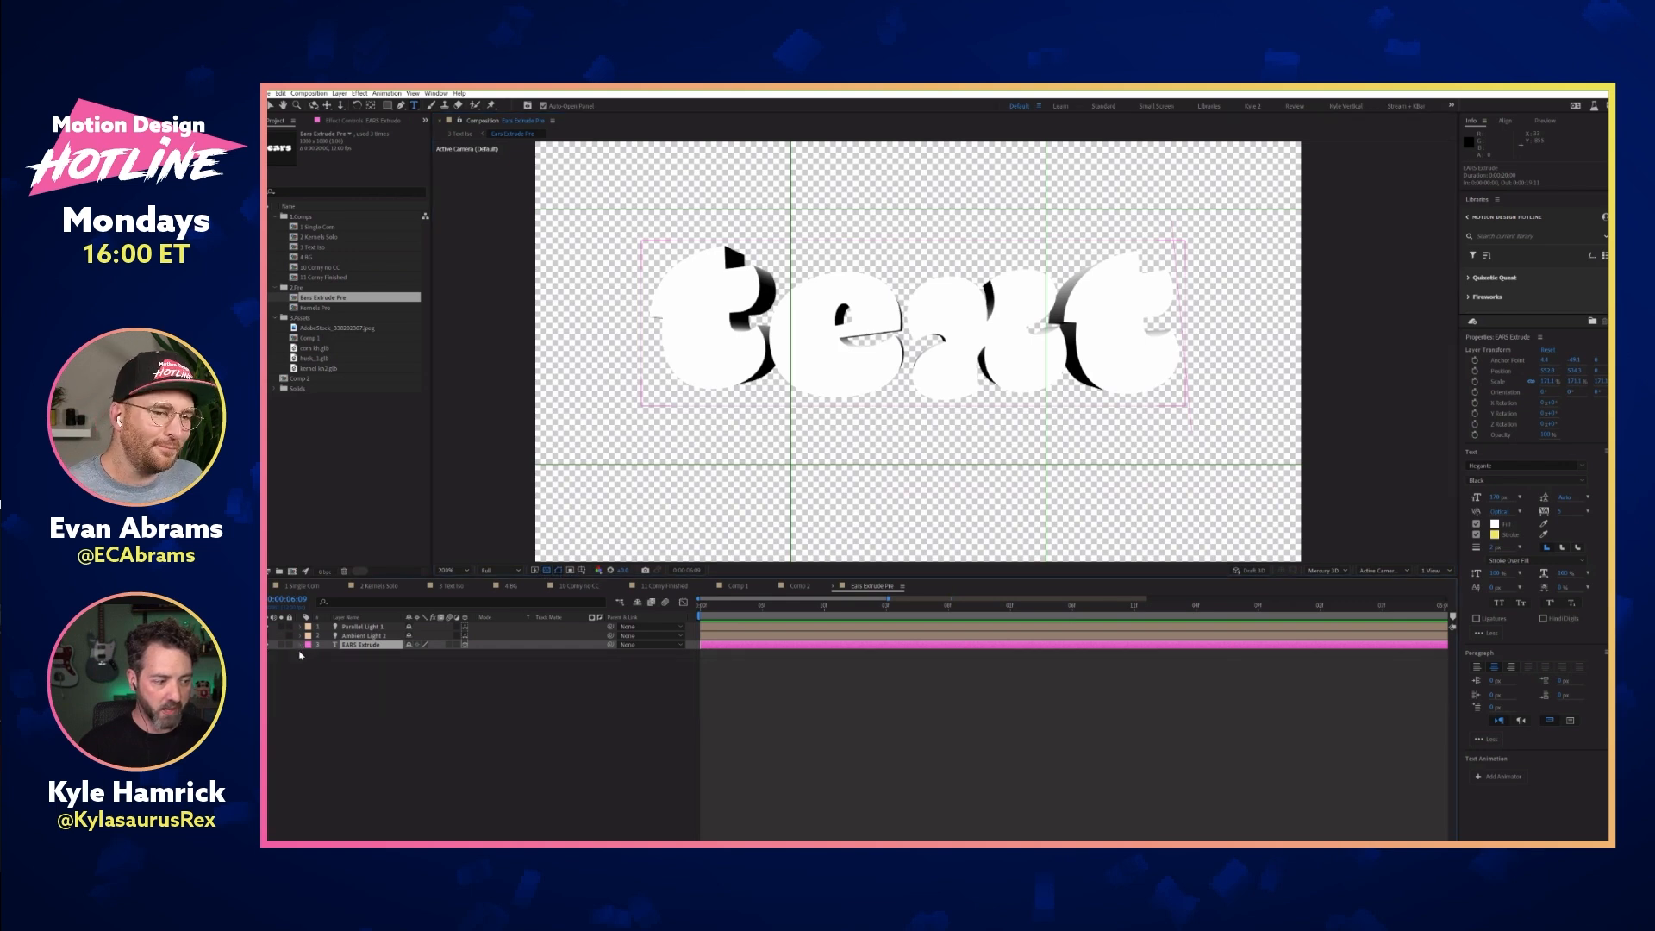
pyautogui.click(300, 645)
pyautogui.scroll(-1, 328, 690)
pyautogui.scroll(2, 326, 680)
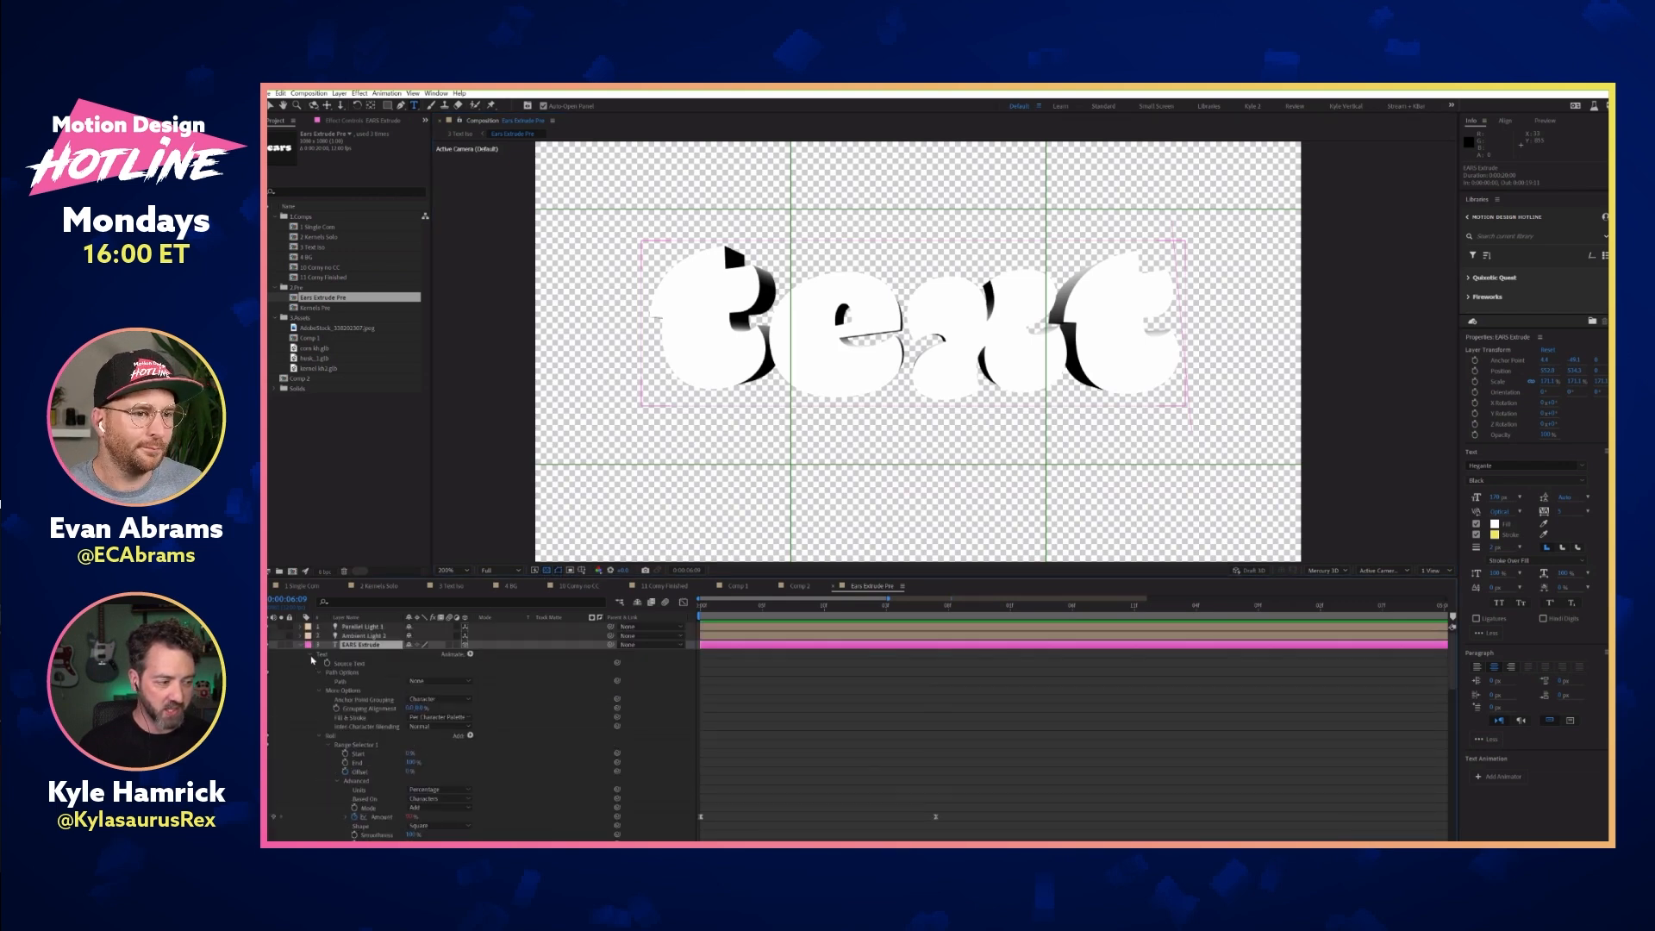
pyautogui.scroll(-8, 328, 681)
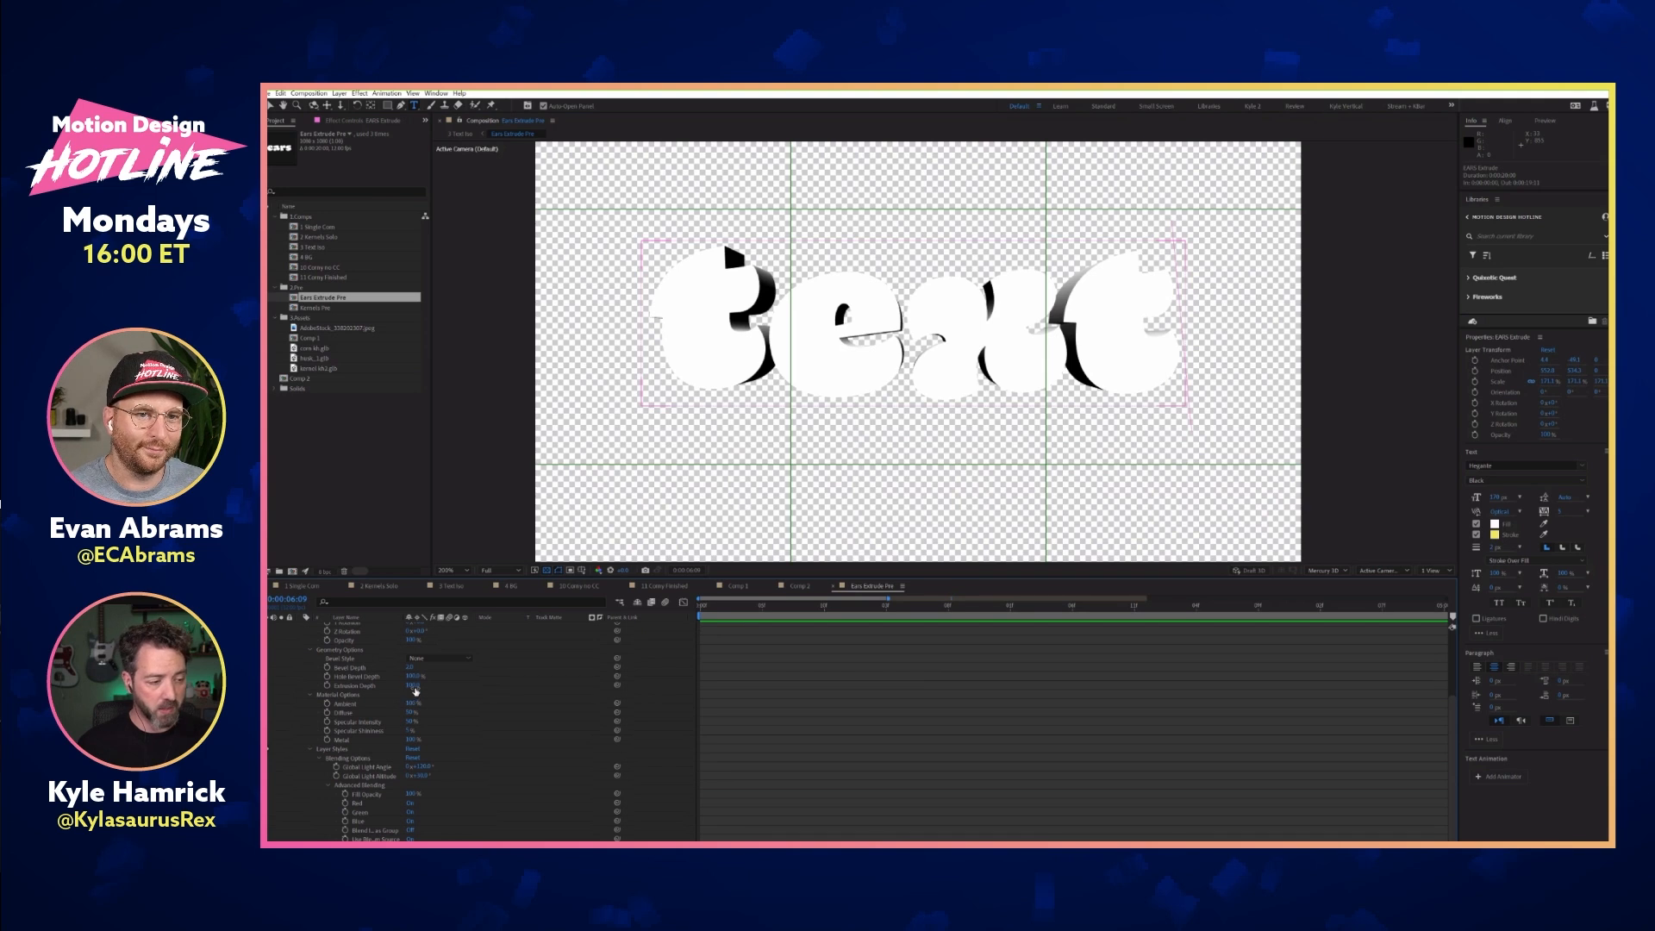
pyautogui.moveTo(415, 685); pyautogui.dragTo(609, 679)
pyautogui.moveTo(621, 677); pyautogui.dragTo(623, 678)
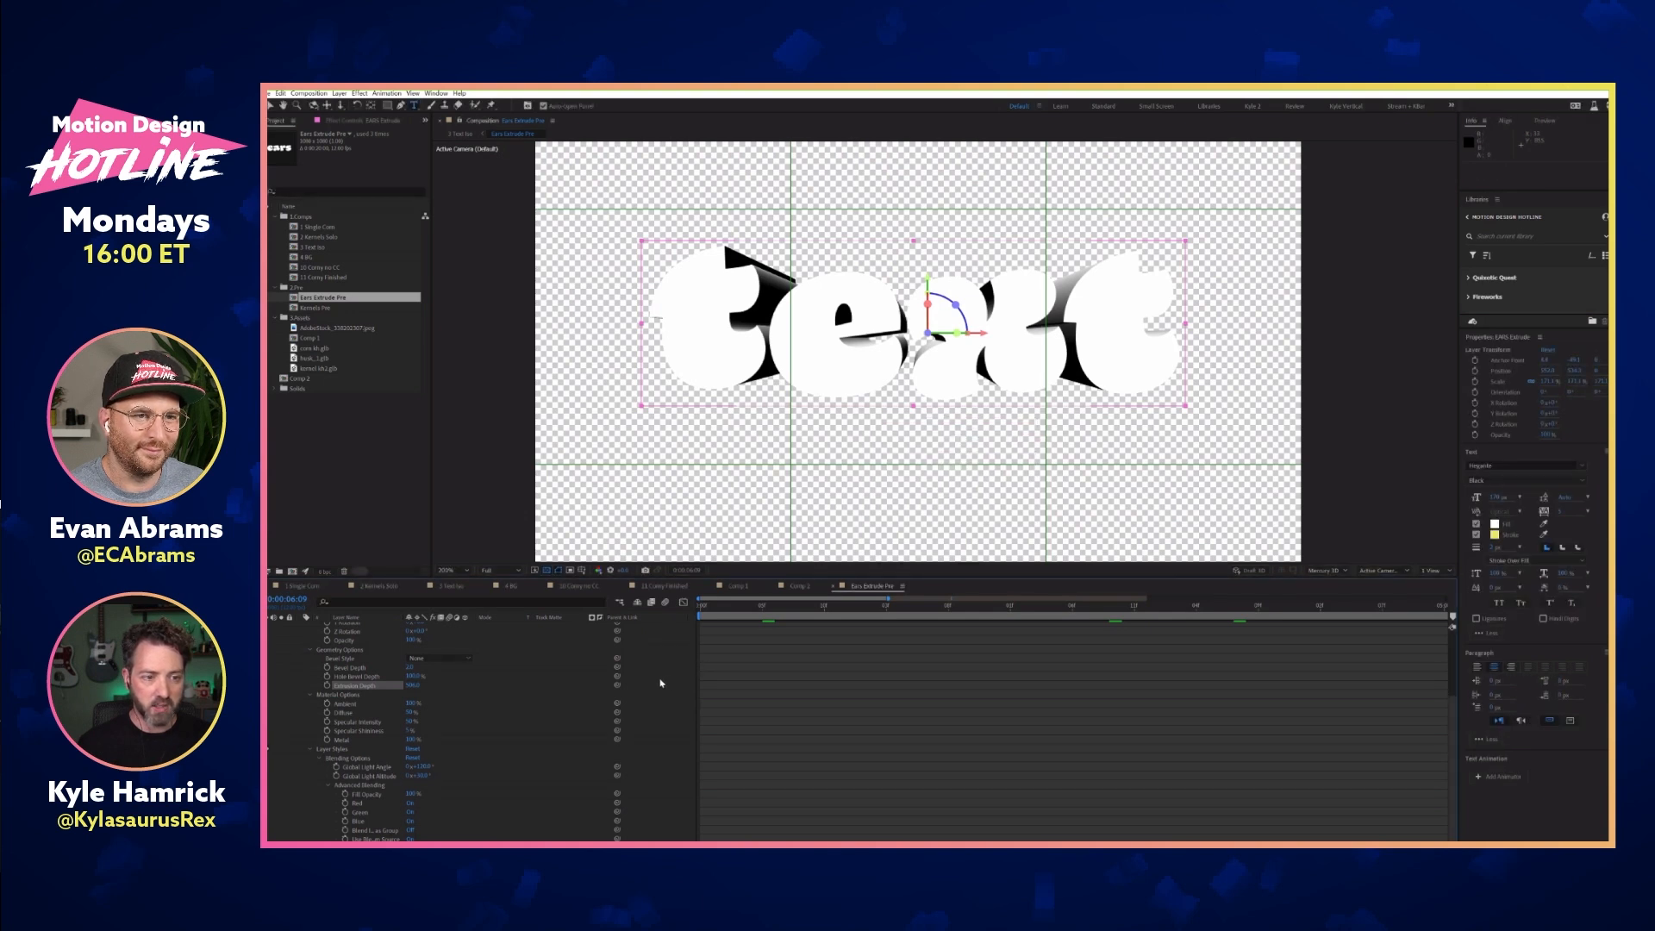
# Undo the Extrusion Depth and wording edits so the EARS Extrude layer reads "ears" again
pyautogui.hotkey('ctrl', 'z')
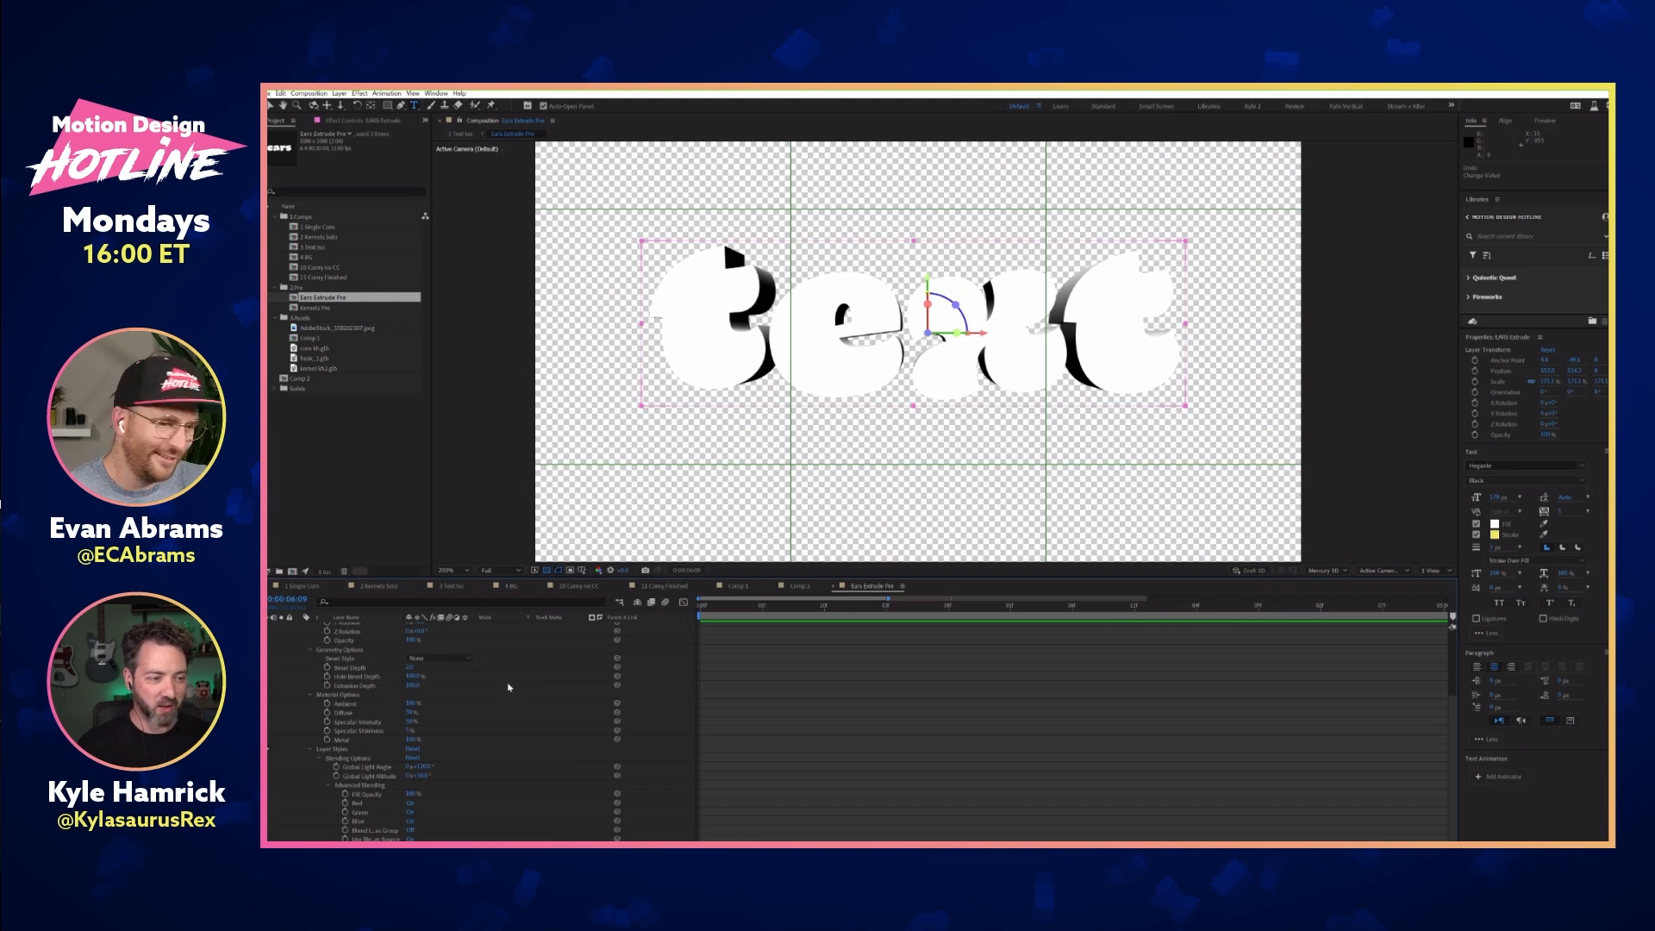
pyautogui.hotkey('ctrl', 'z')
pyautogui.hotkey('ctrl', 'z')
pyautogui.hotkey('ctrl', 'z')
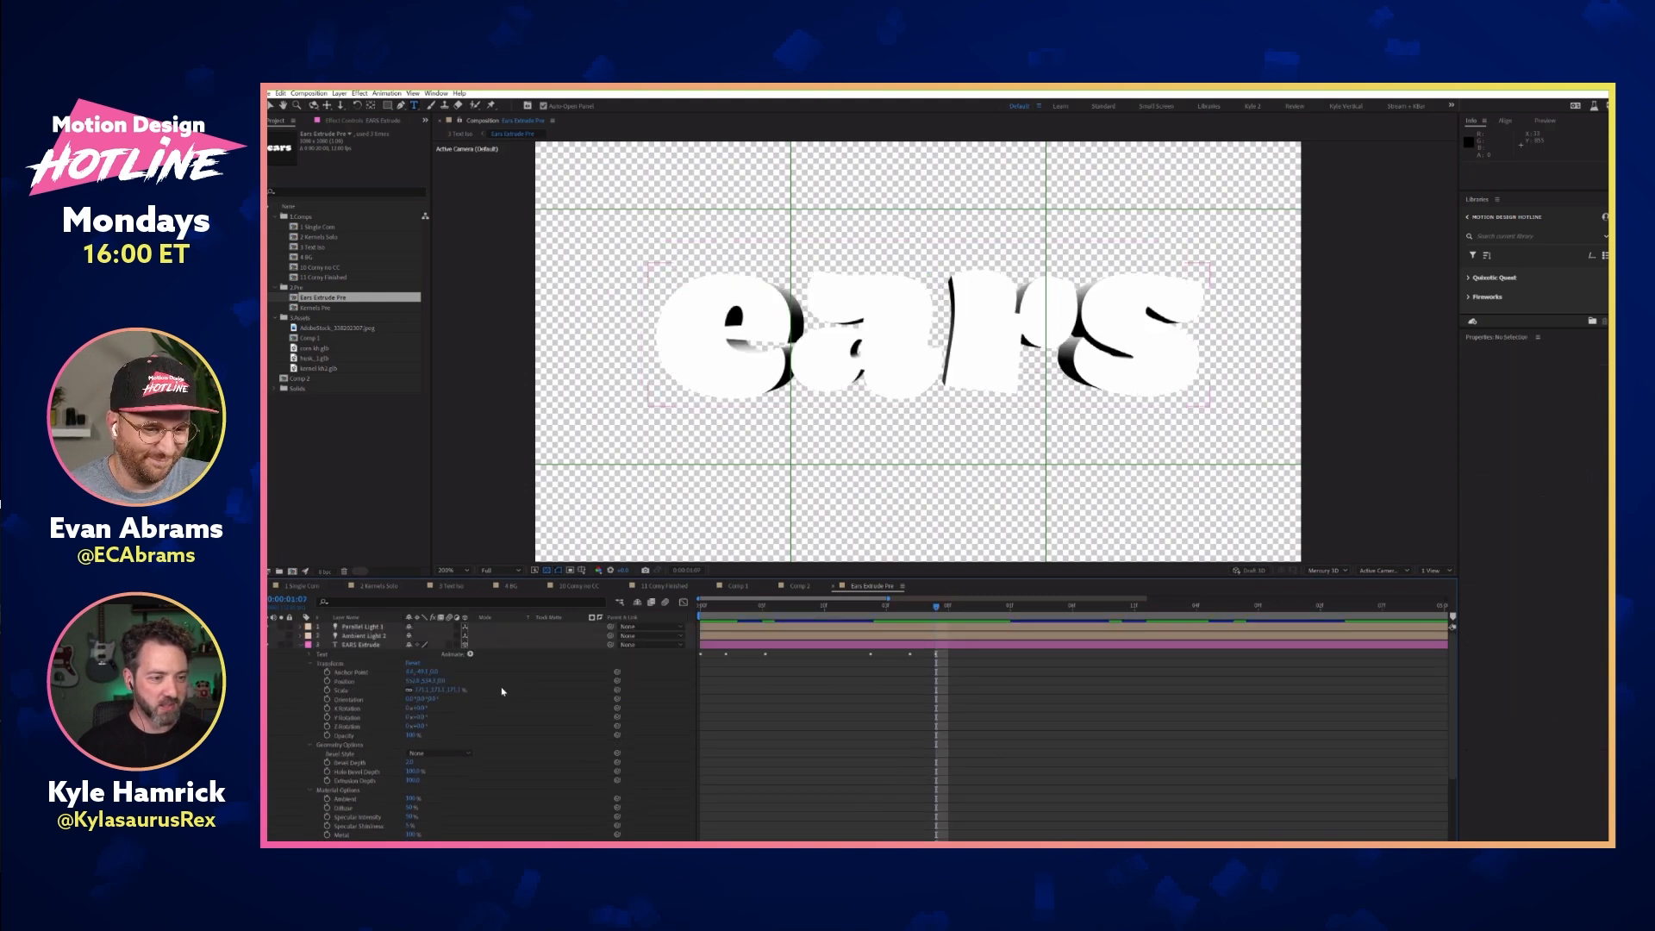
# View the "I'm all ears" text composition and the blue background composition, and return to the text composition
pyautogui.click(455, 588)
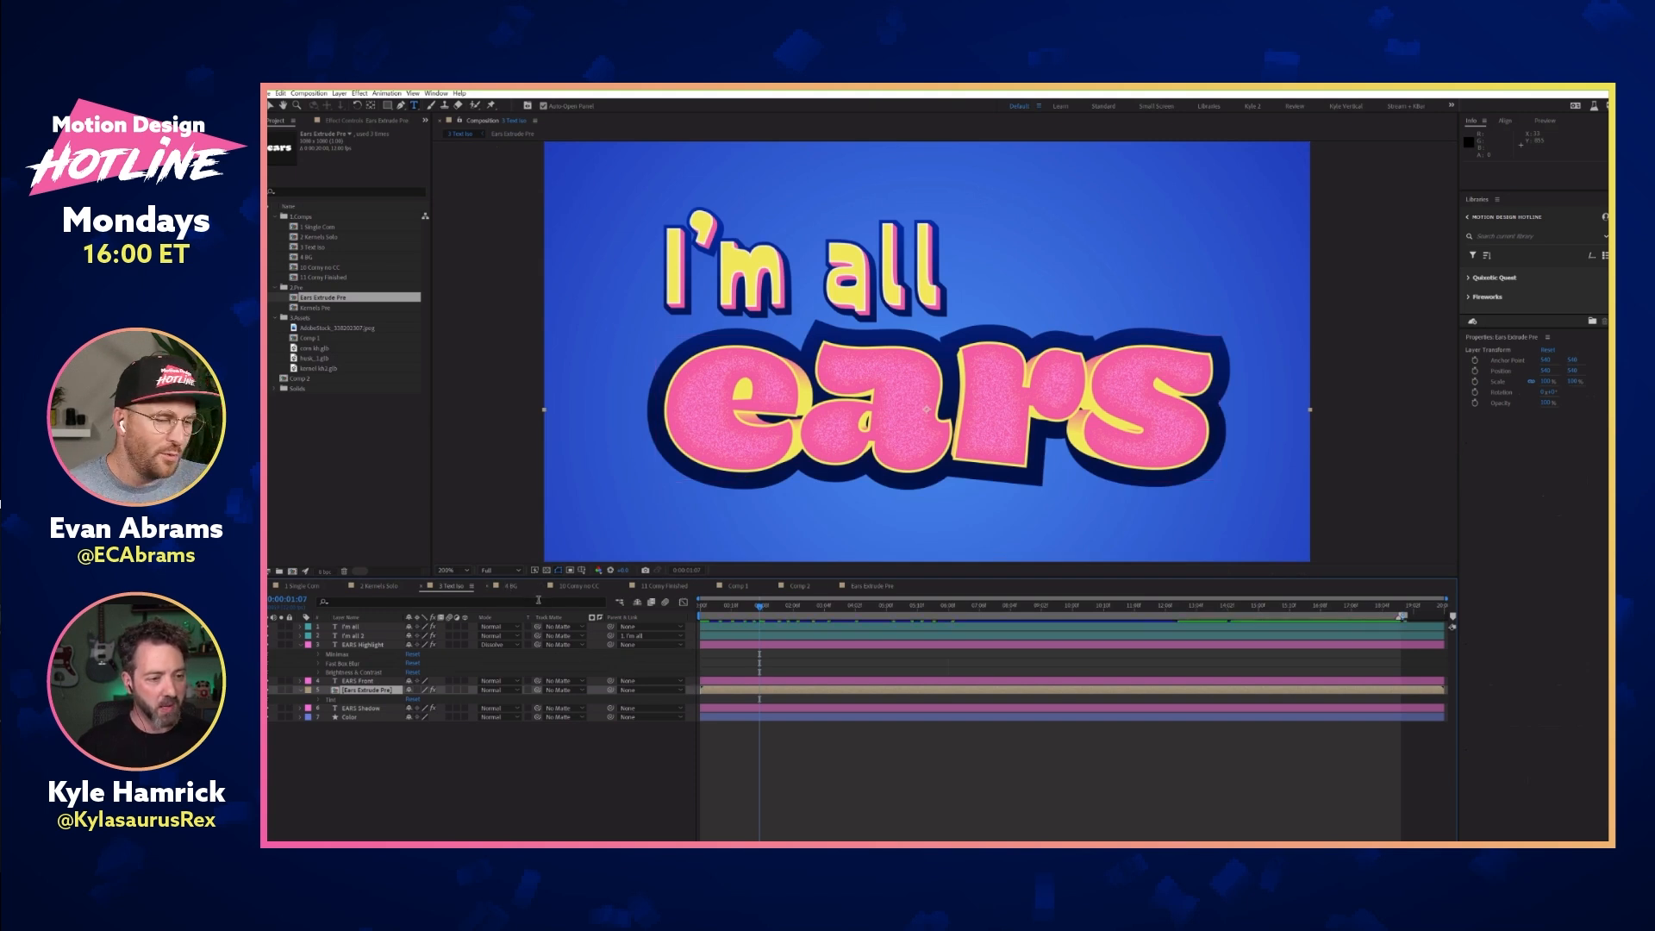
pyautogui.click(514, 586)
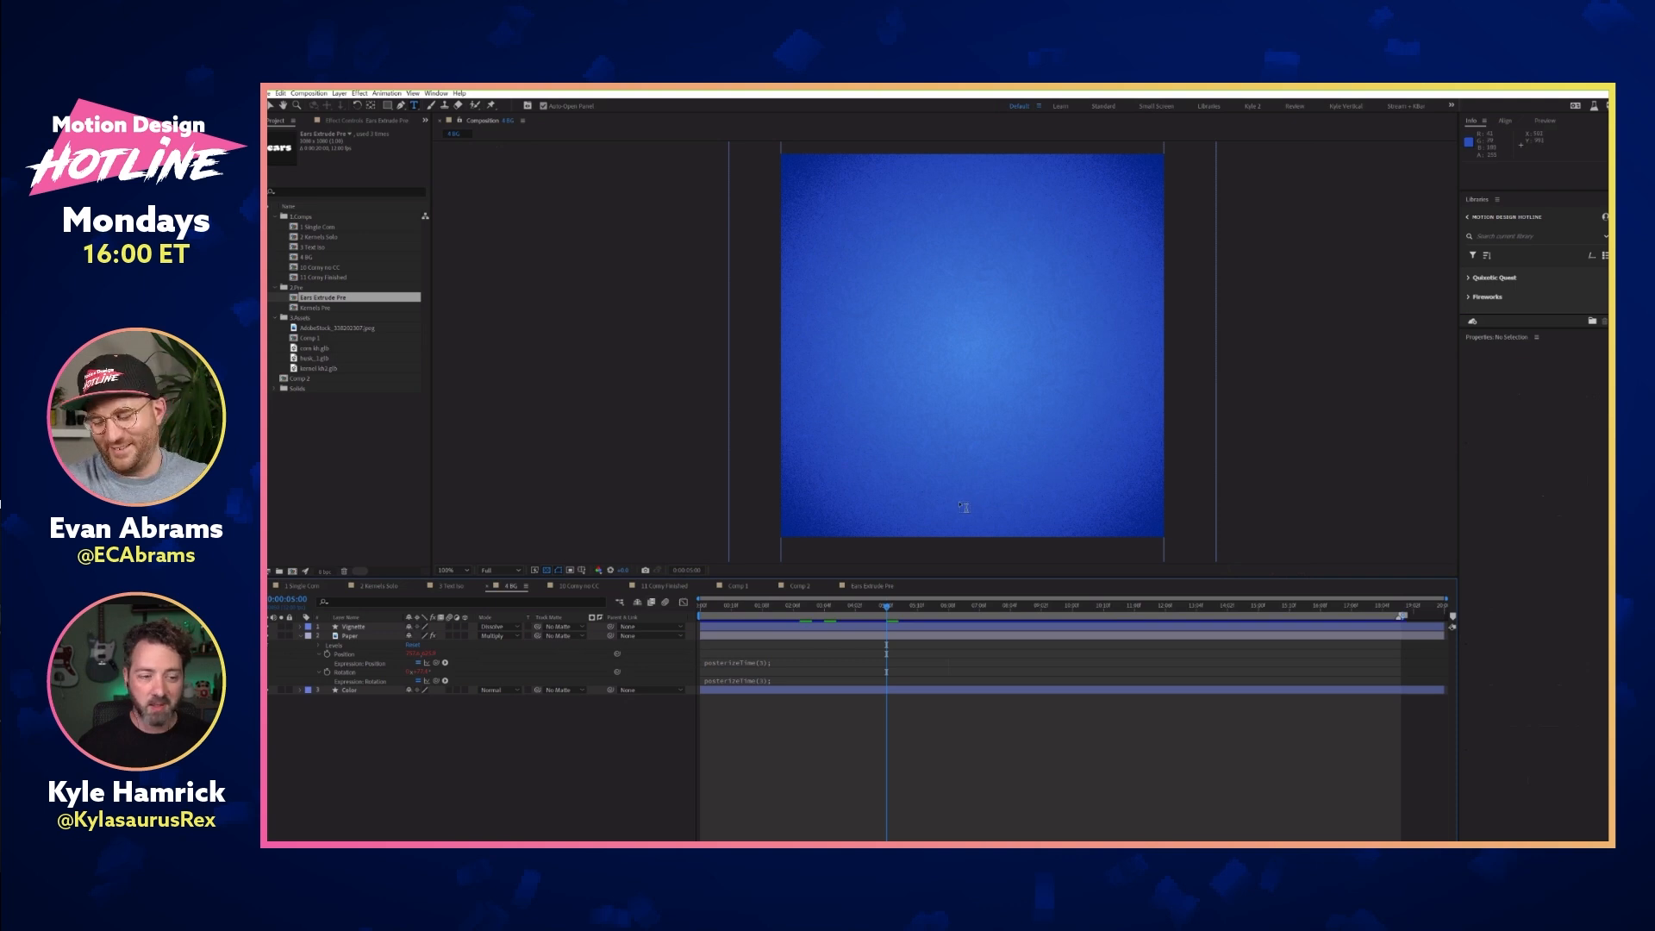
pyautogui.click(452, 586)
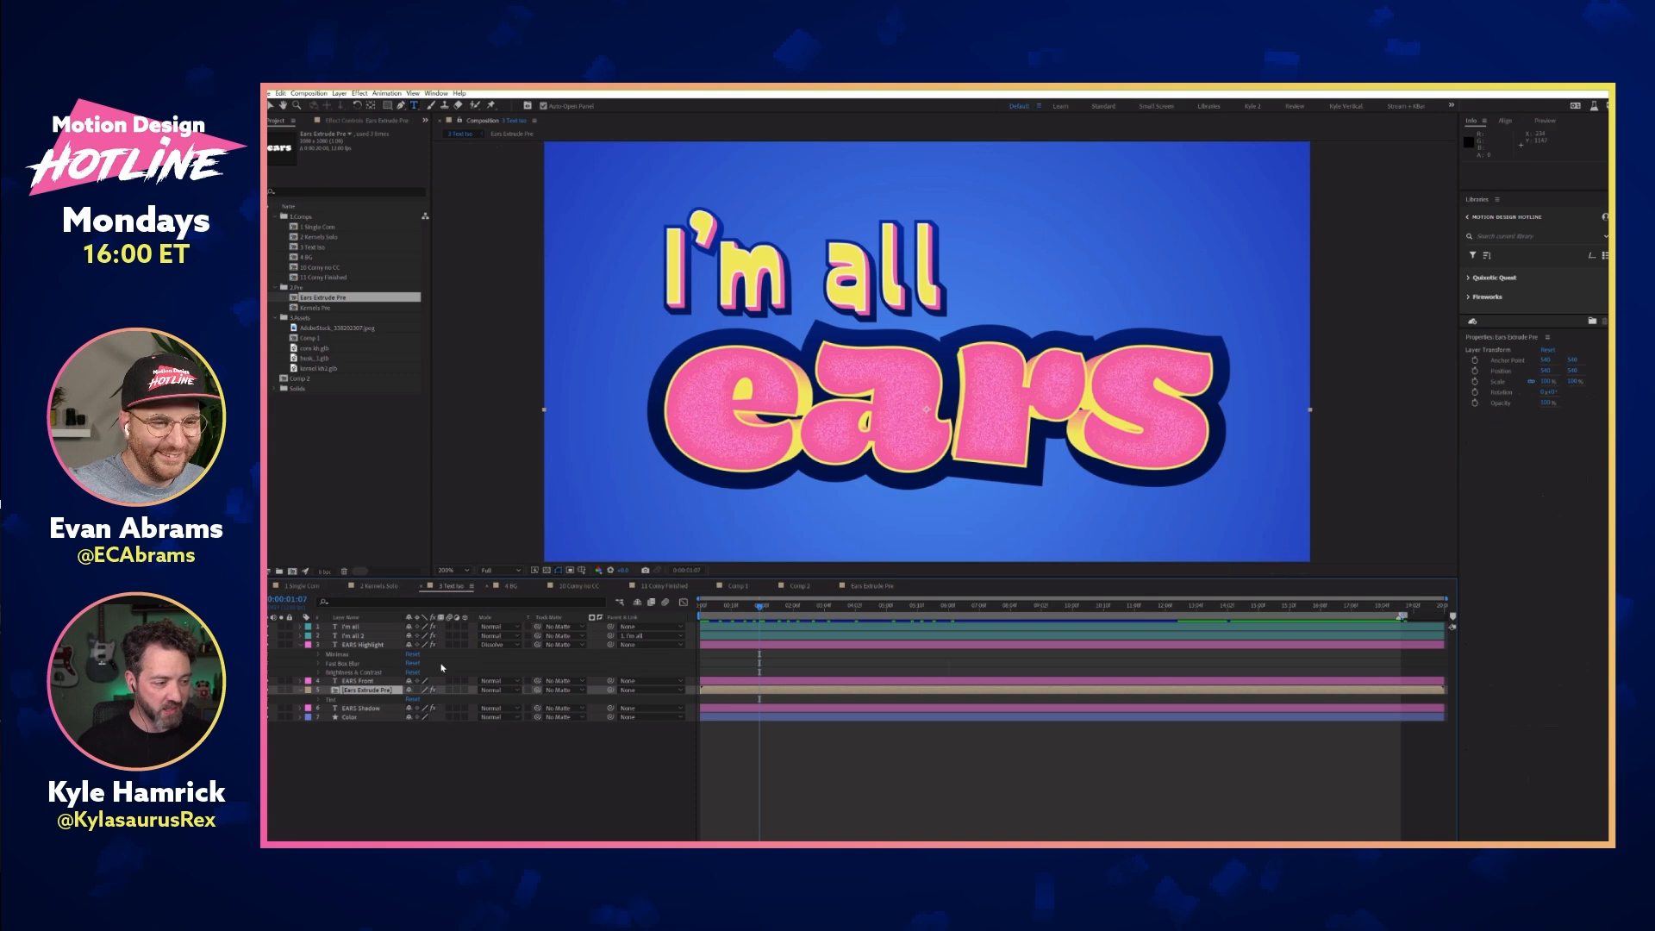
# Reveal the EARS Front layer's keyframes, select the EARS Highlight layer and preview the opening of the text animation
pyautogui.click(373, 681)
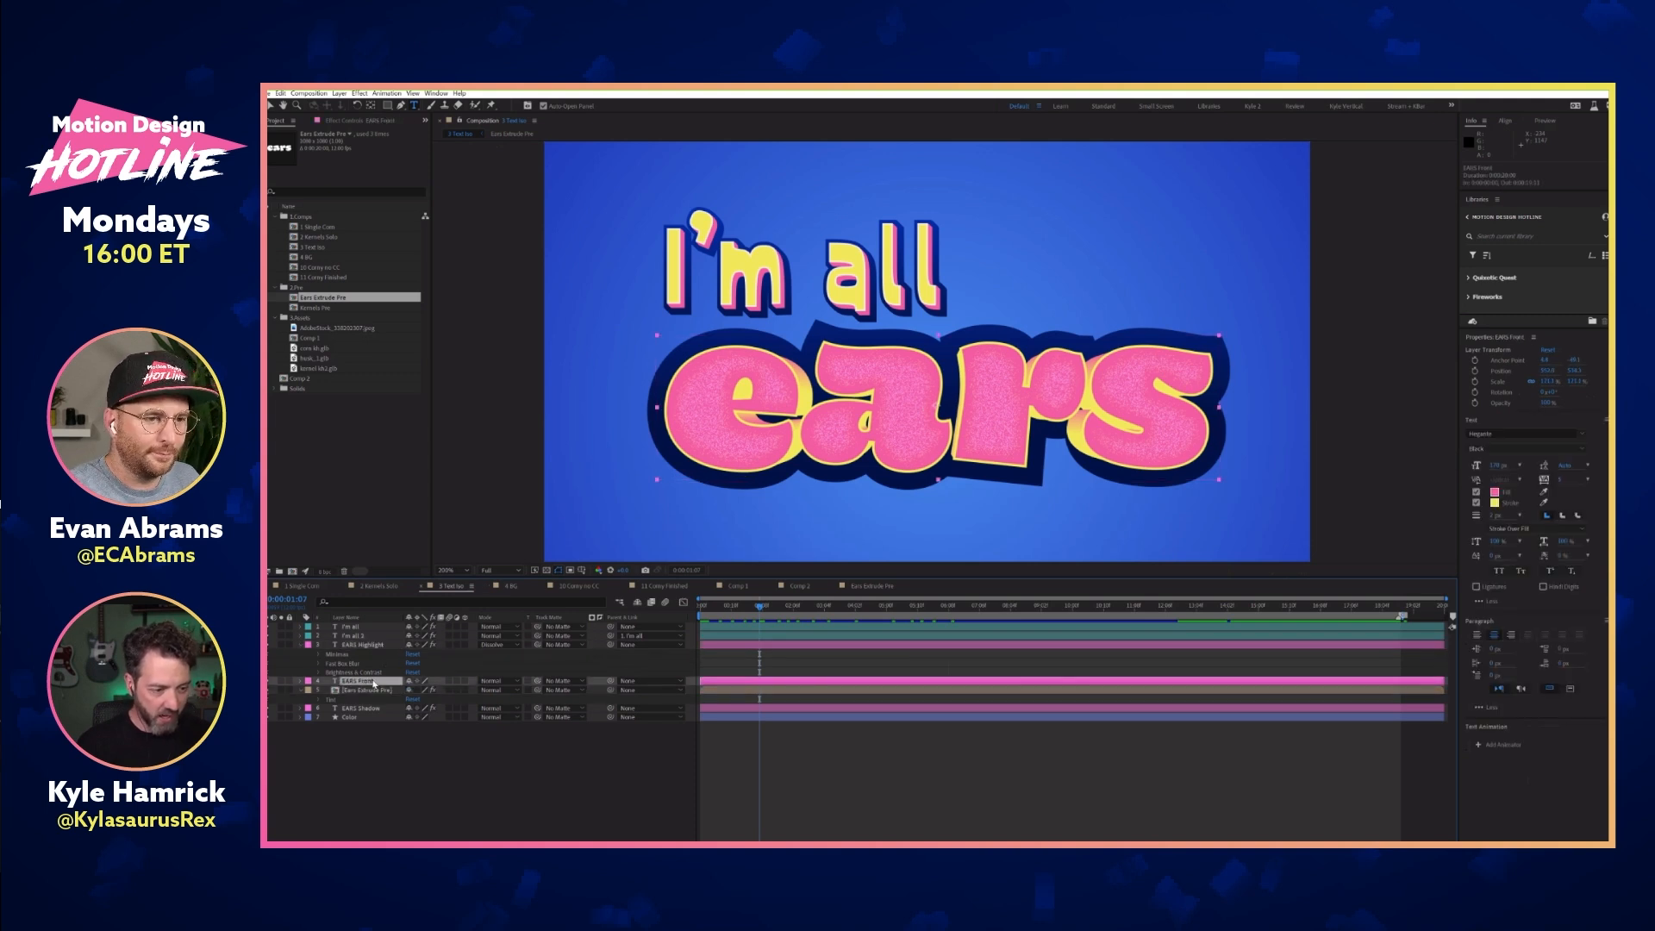
pyautogui.press('u')
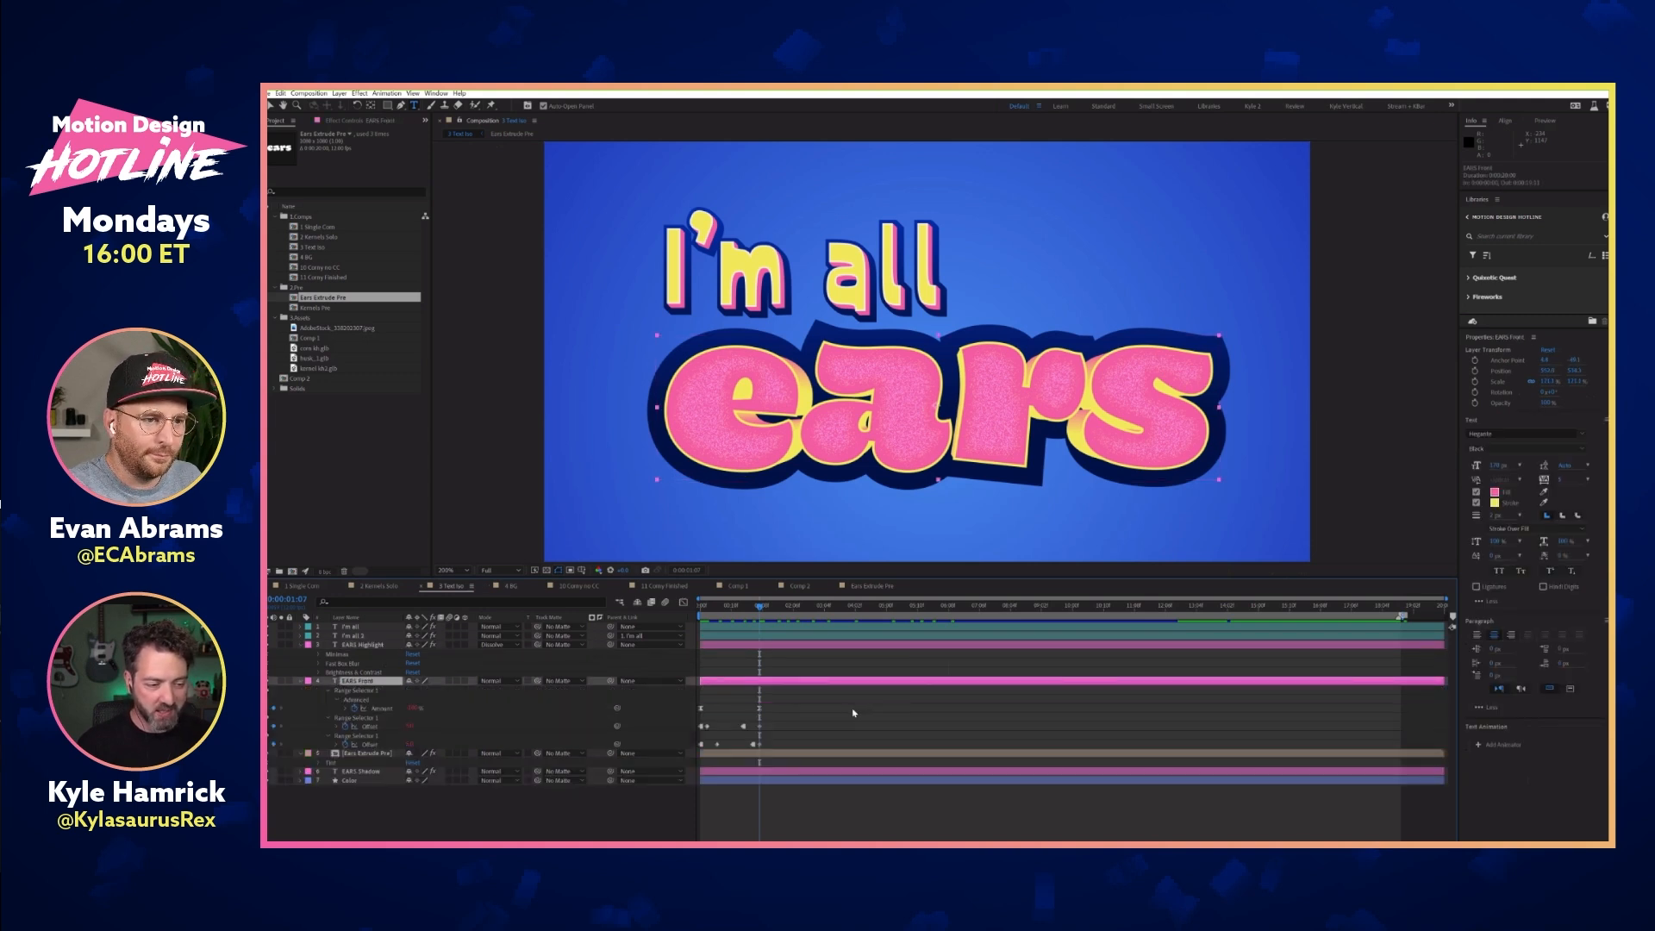
pyautogui.click(781, 645)
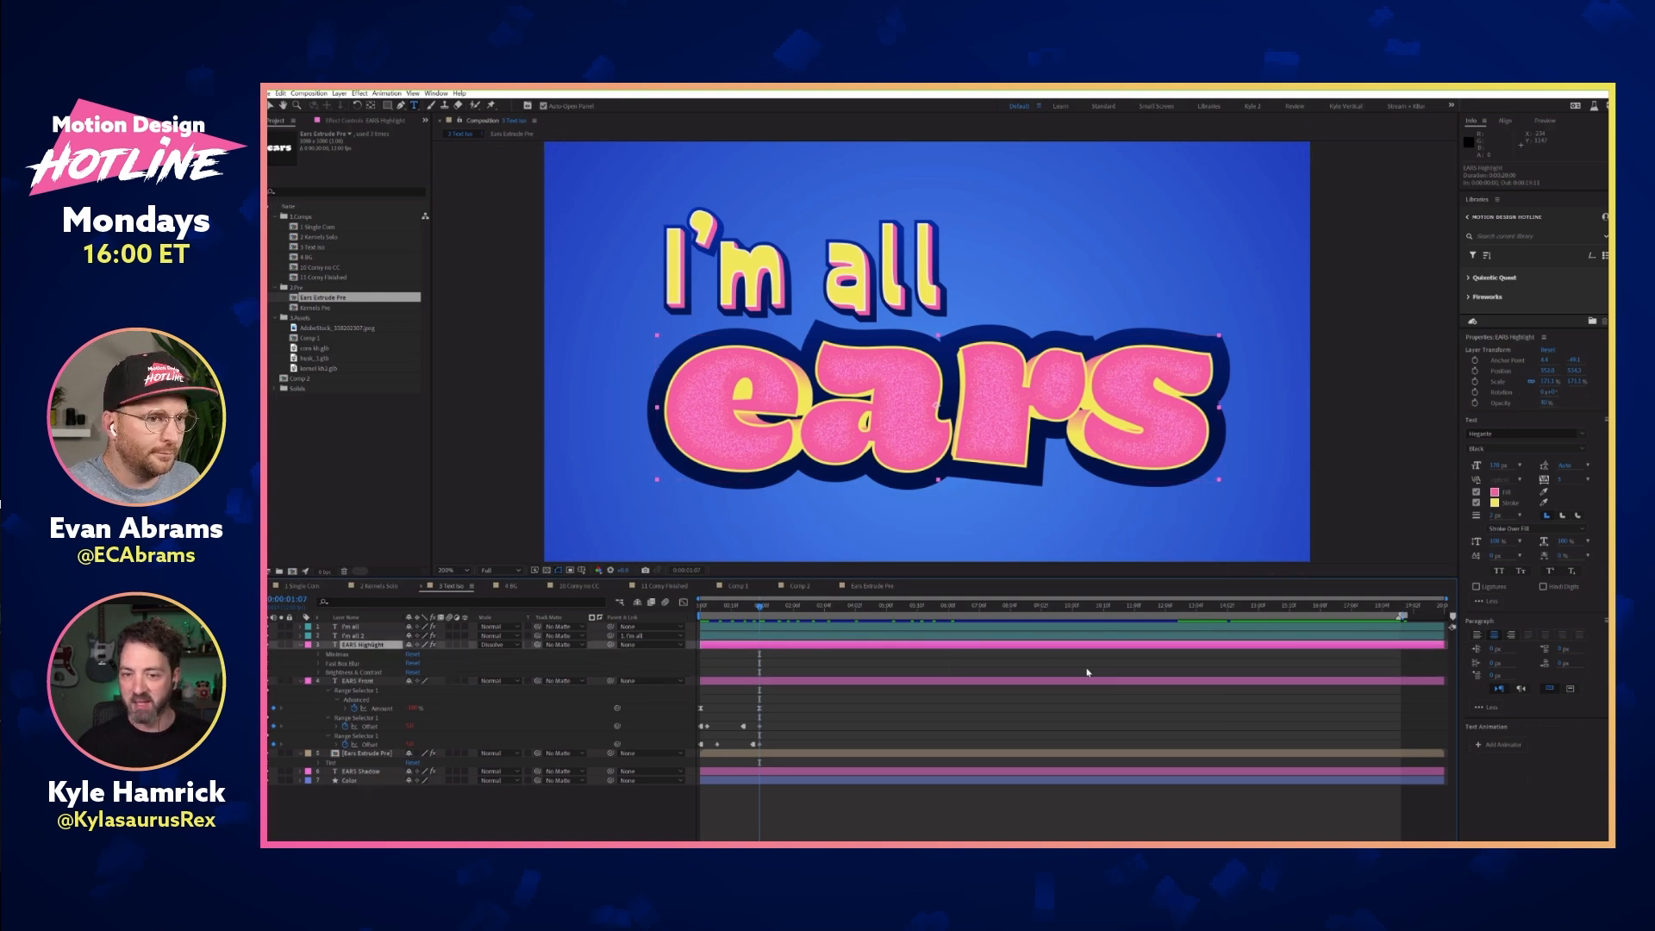
pyautogui.click(711, 608)
pyautogui.press('space')
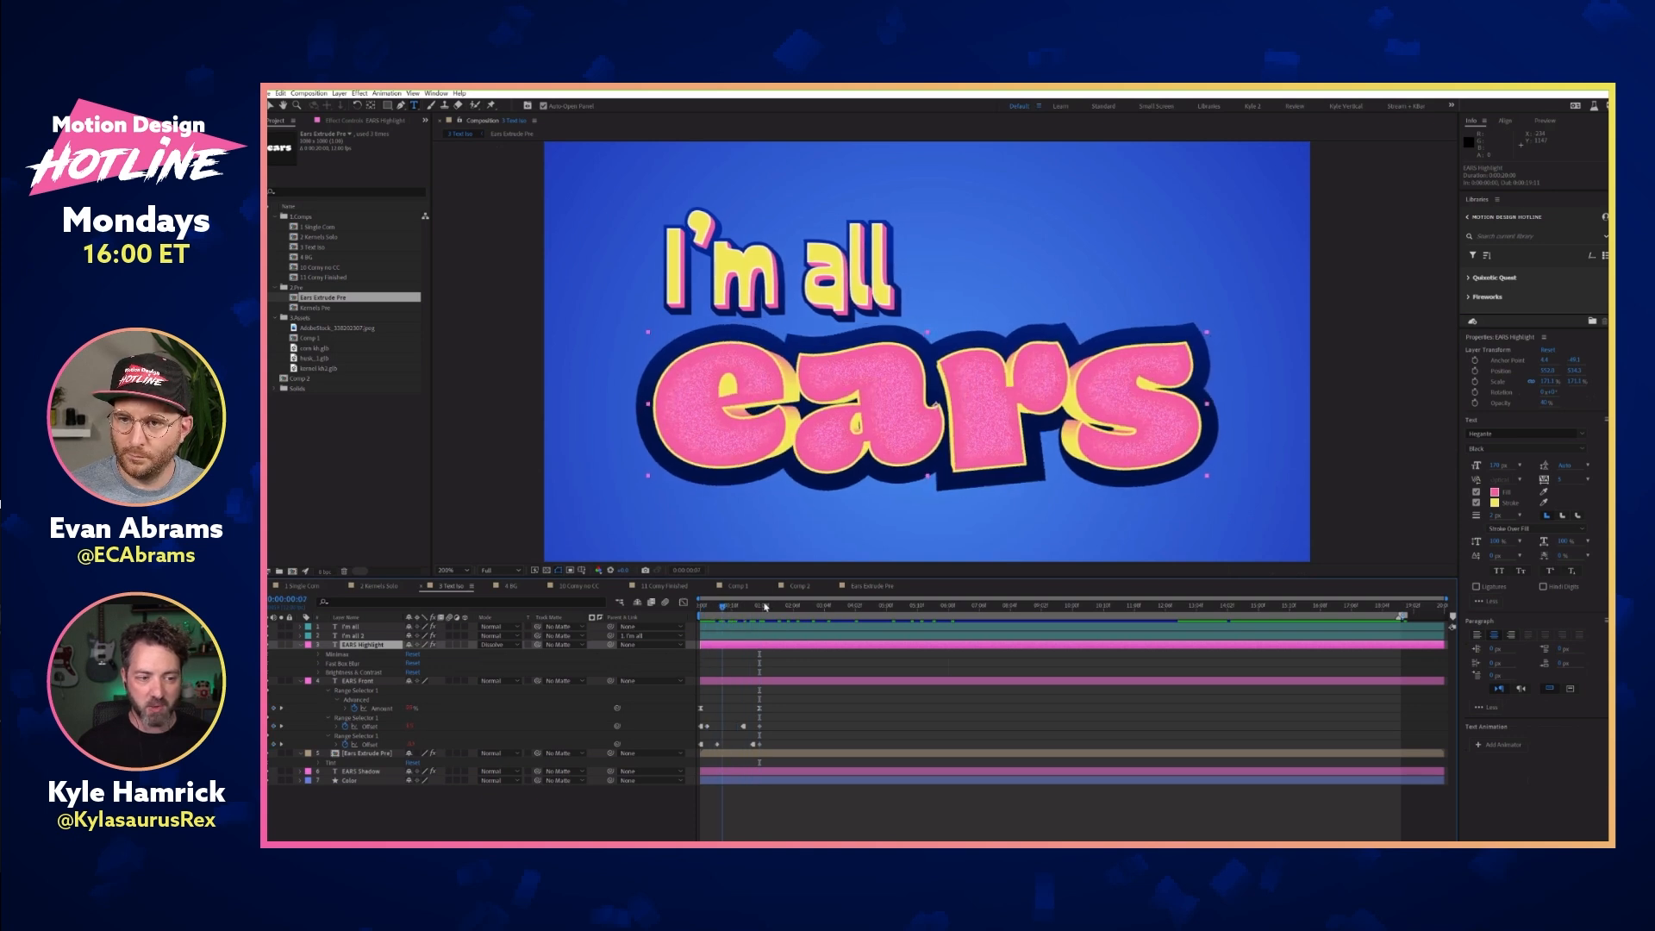
pyautogui.moveTo(737, 607); pyautogui.dragTo(766, 607)
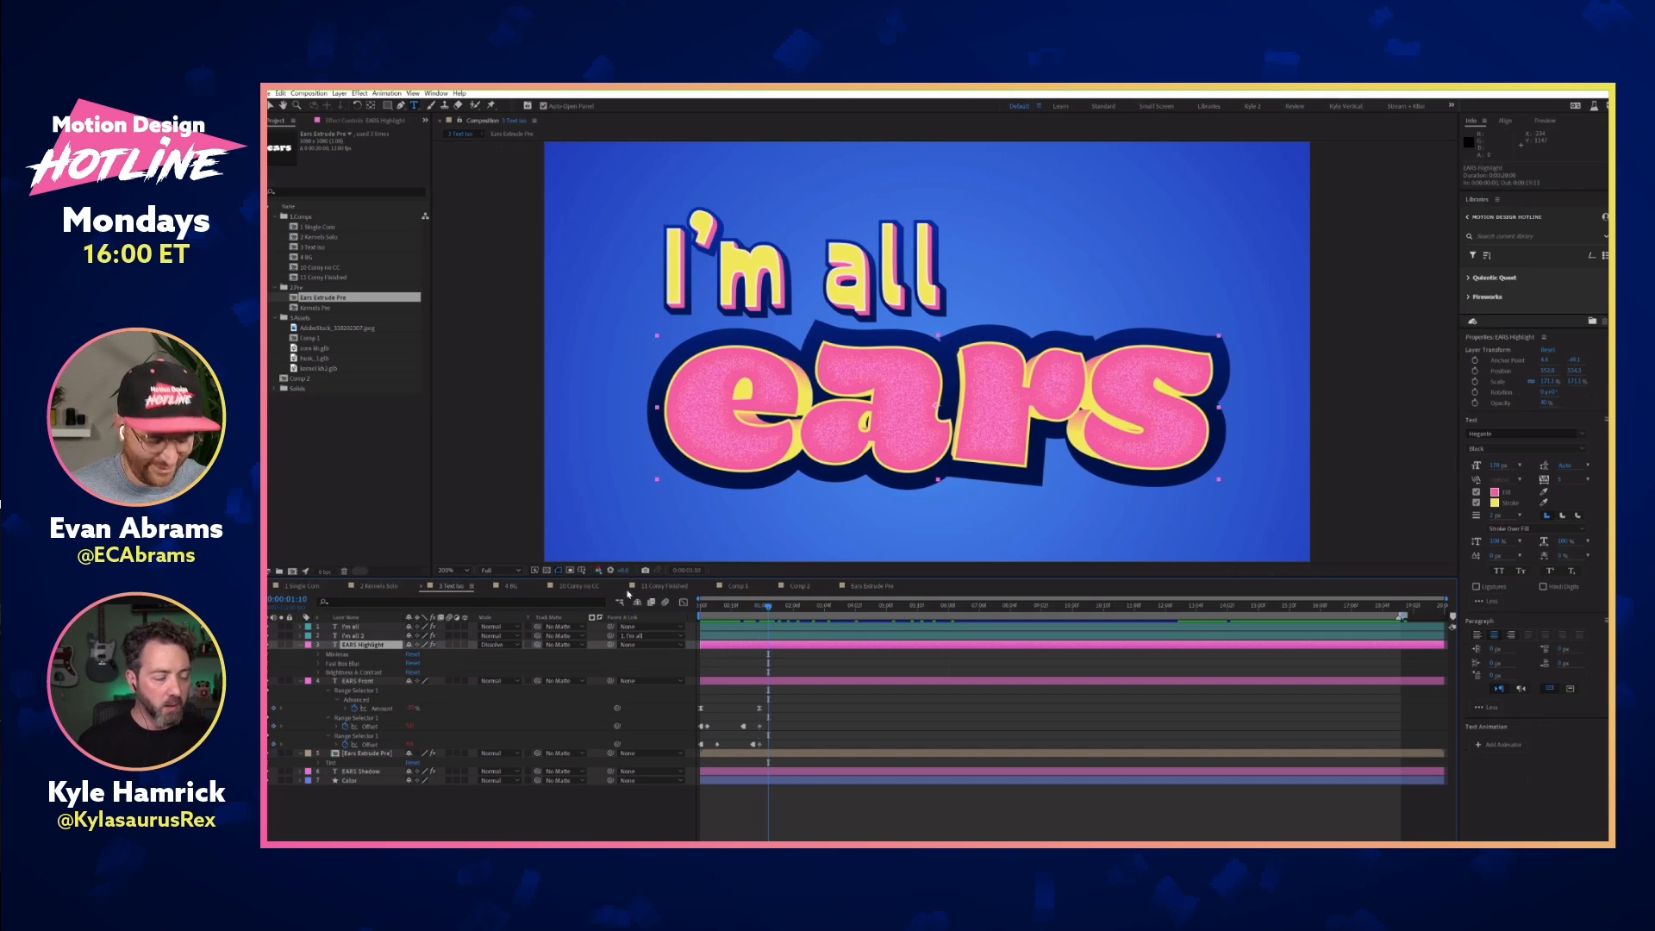
# In the Comp no CC composition, hide the text layers, set the preview resolution to Third and inspect the corn slightly past two seconds
pyautogui.click(580, 586)
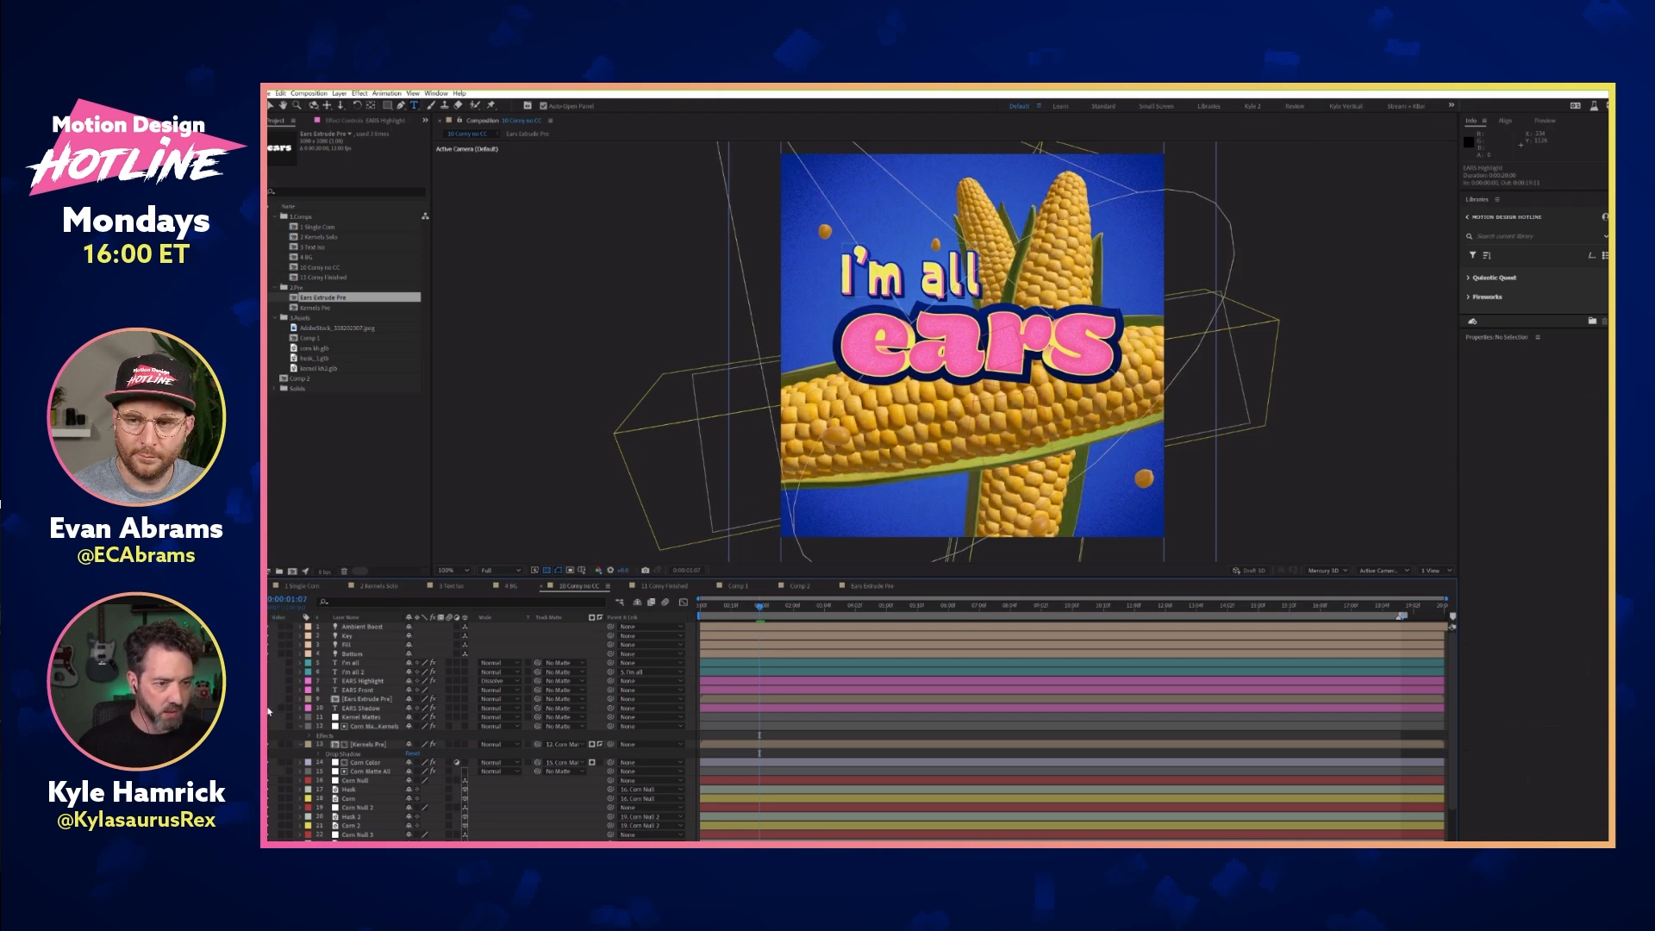
pyautogui.moveTo(263, 708); pyautogui.dragTo(264, 662)
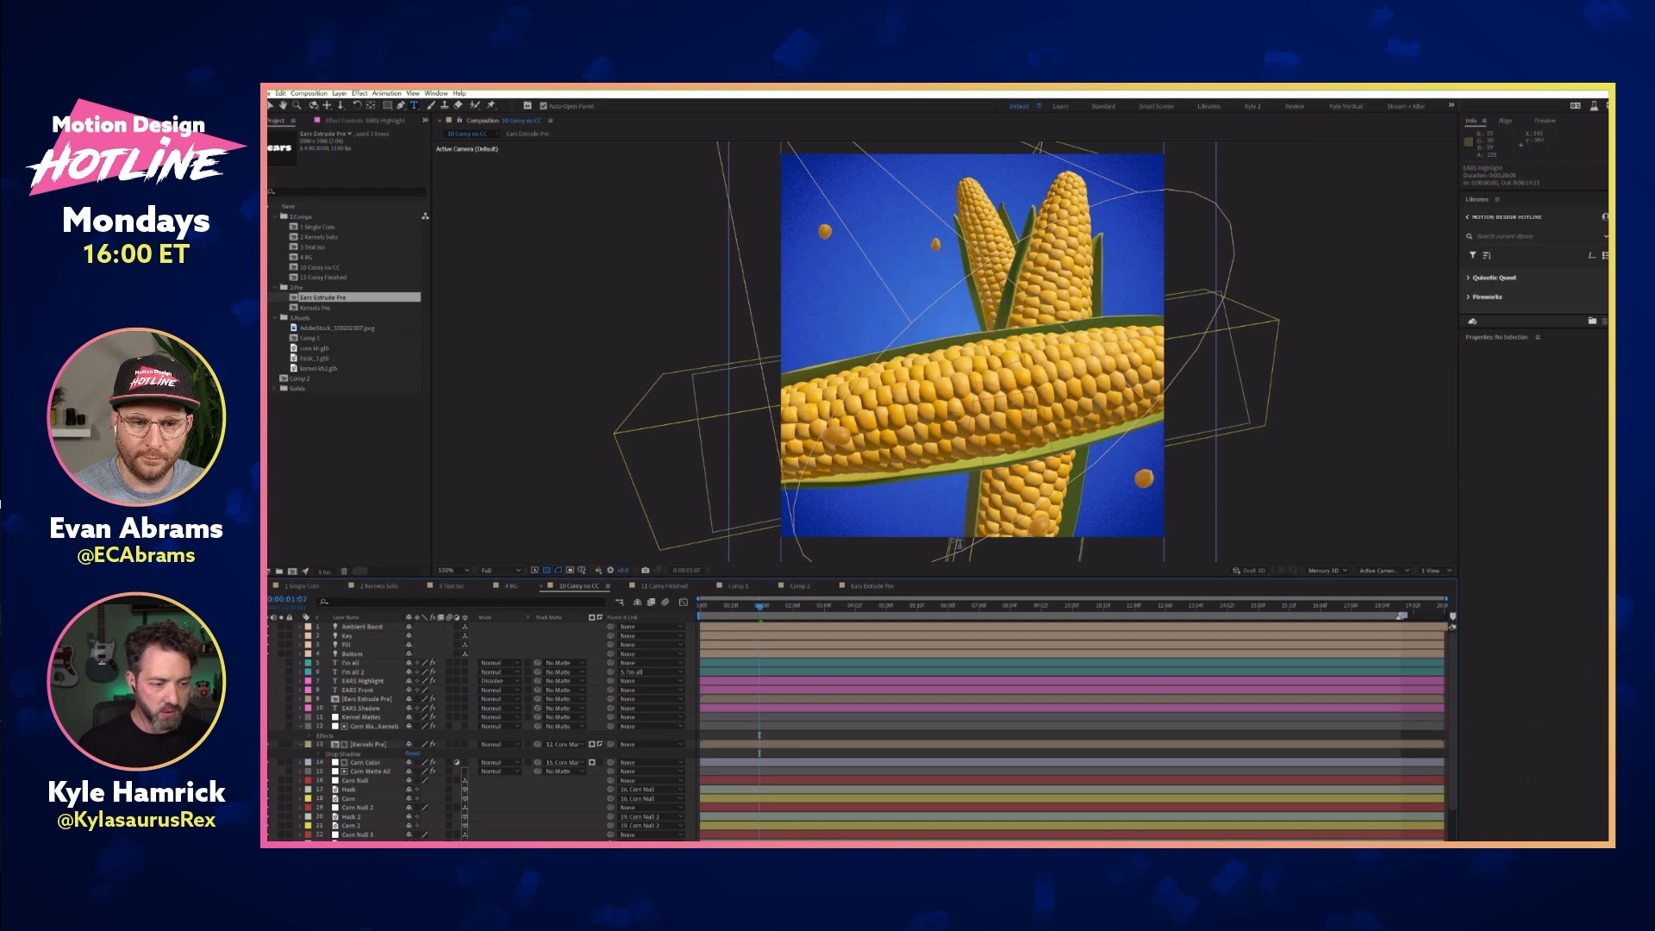
pyautogui.moveTo(759, 606); pyautogui.dragTo(796, 609)
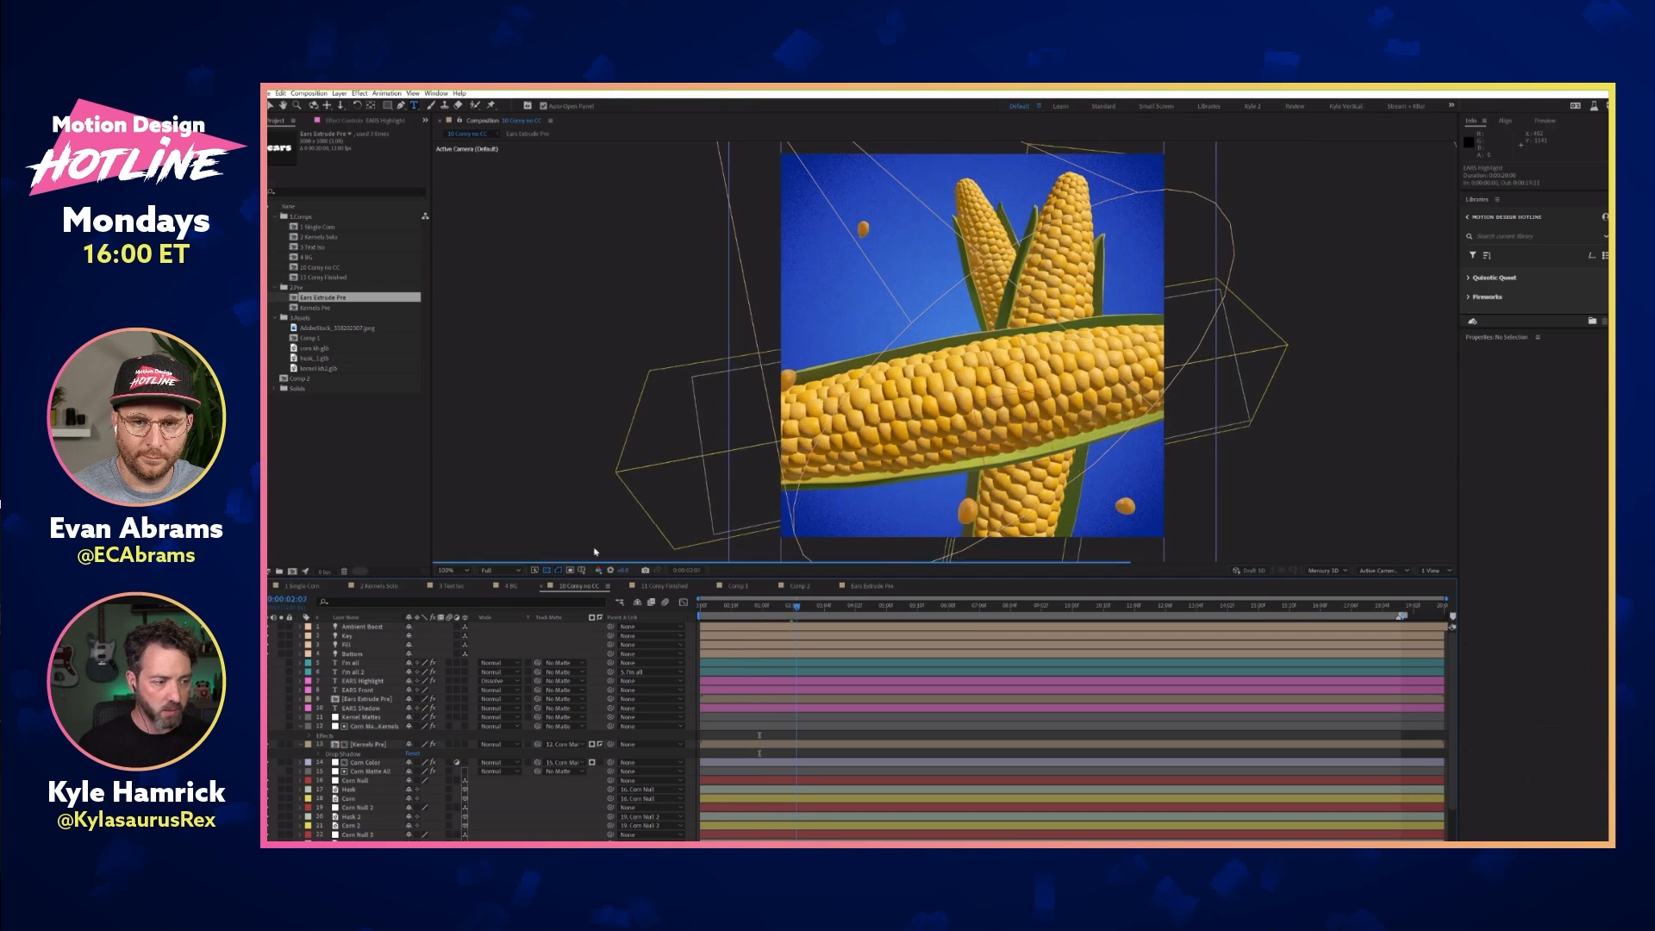
pyautogui.click(504, 571)
pyautogui.click(506, 617)
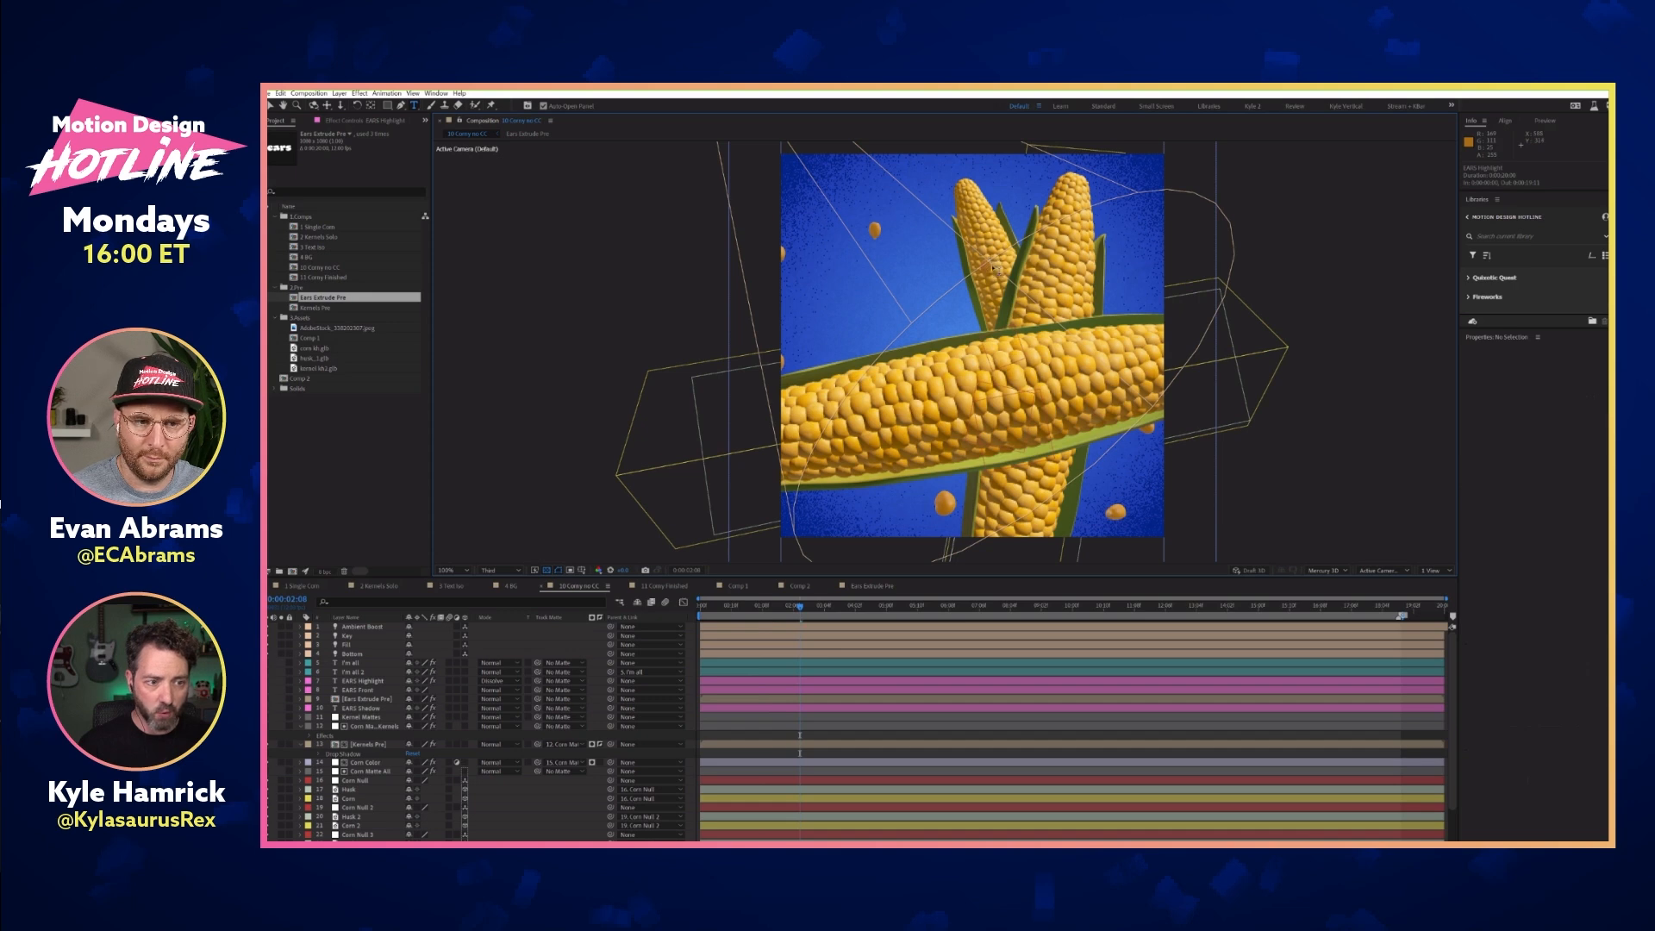
pyautogui.press('.')
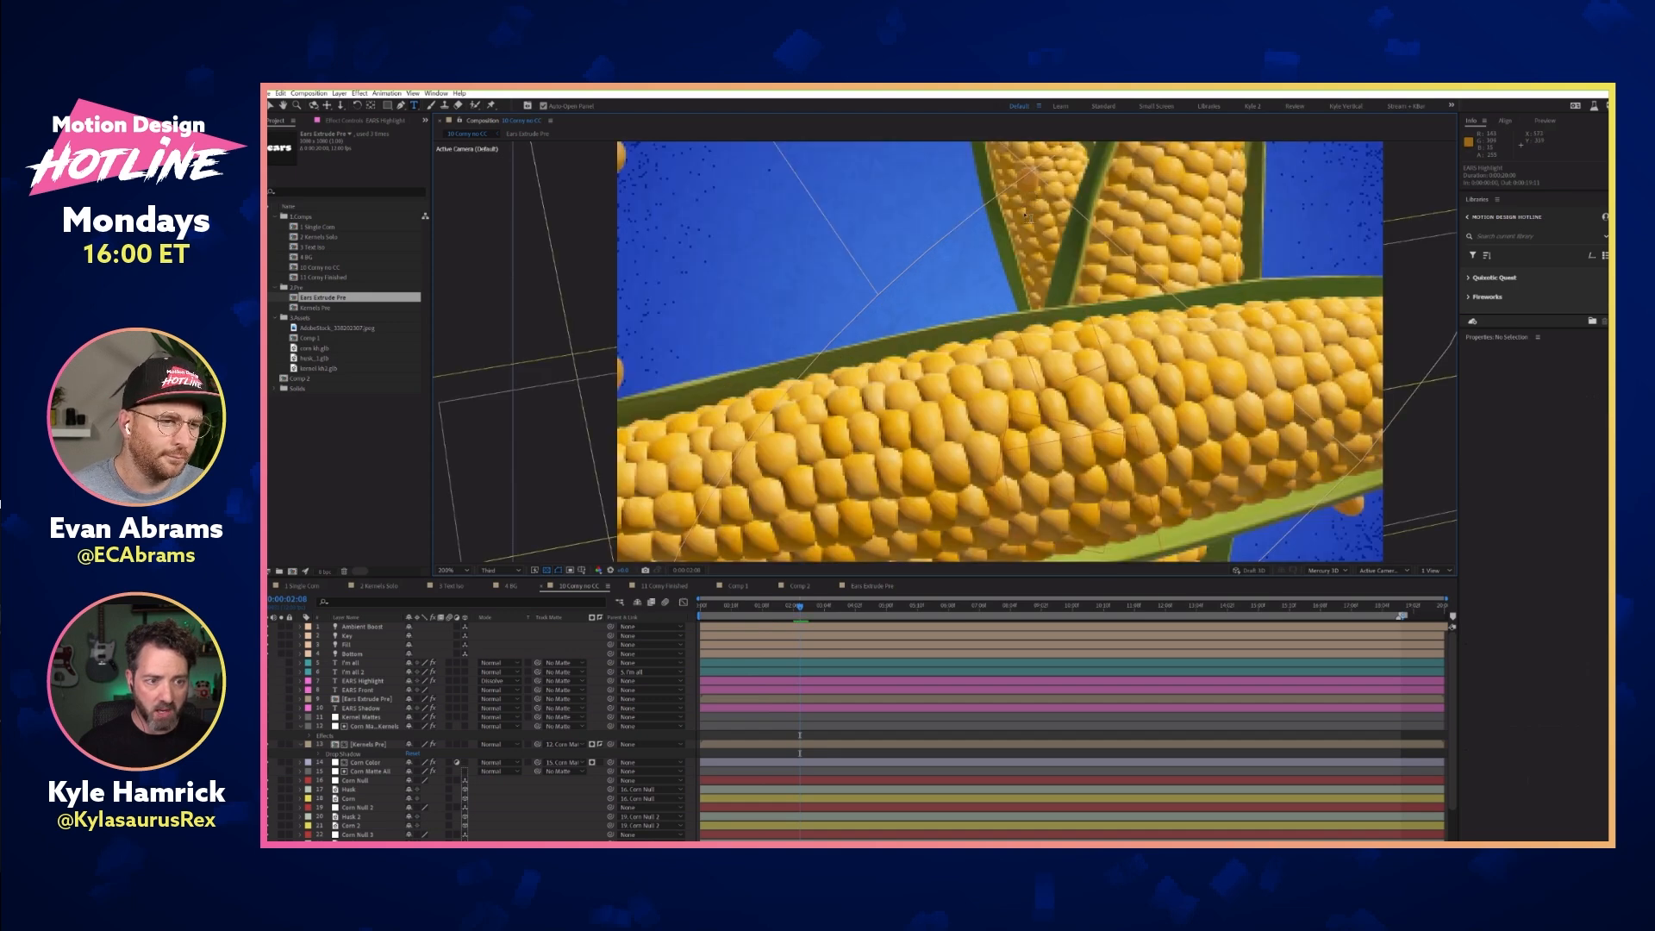
pyautogui.press(',')
pyautogui.press('v')
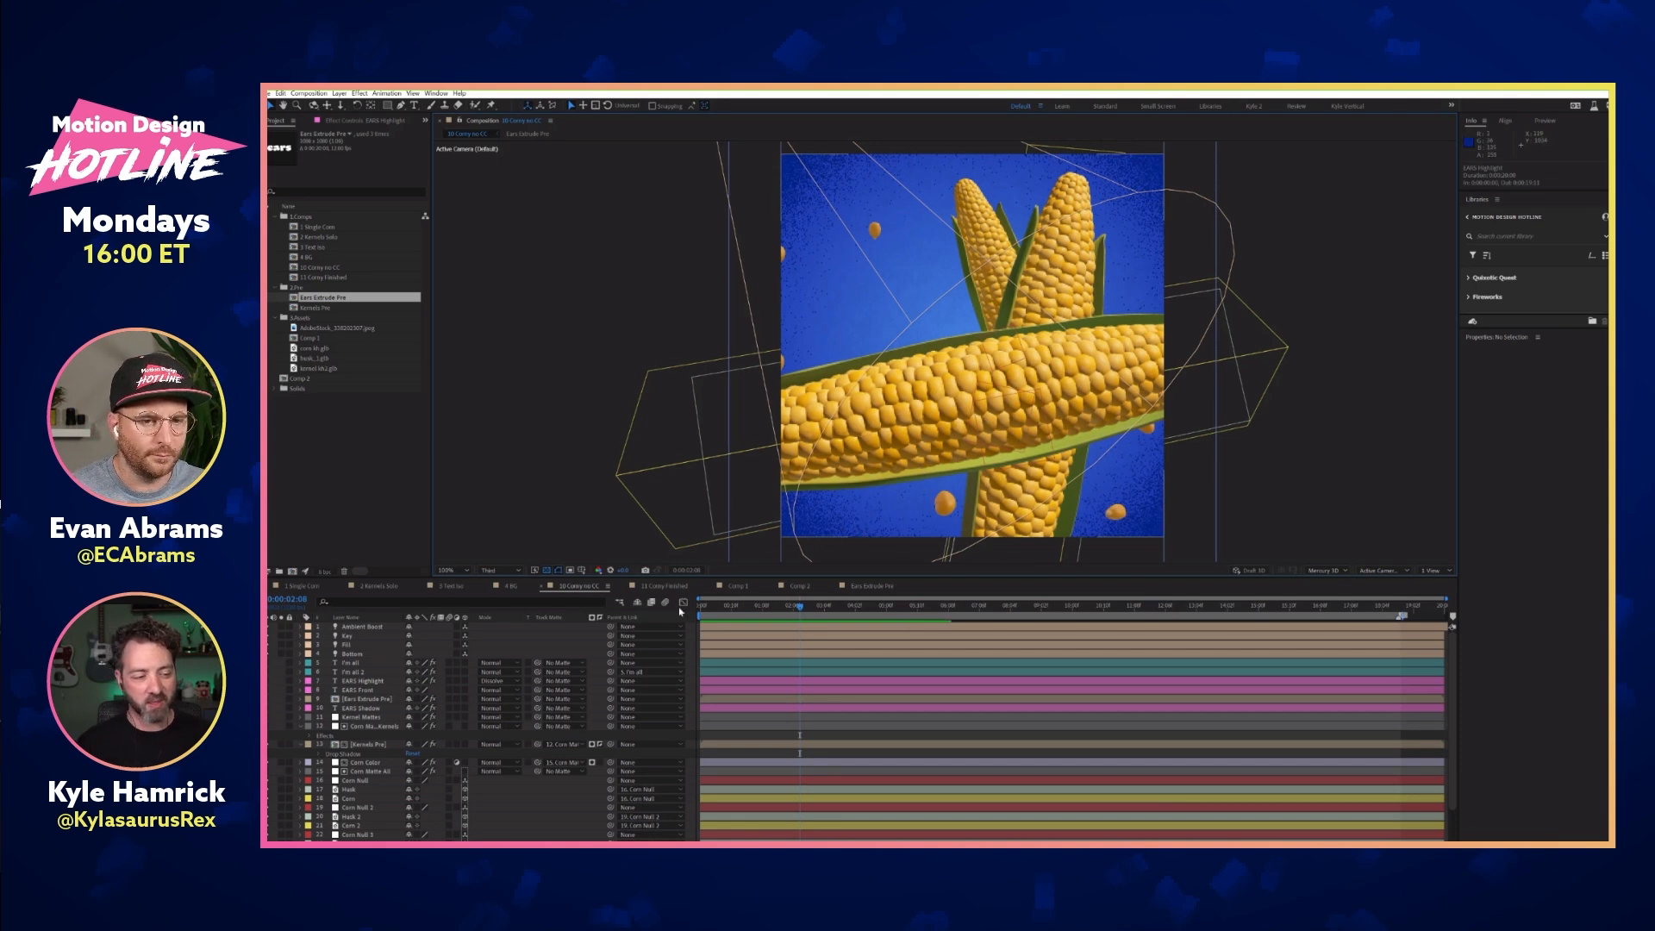
# Open the Comp Finished composition and look through its kernel, corn and text layers
pyautogui.click(664, 586)
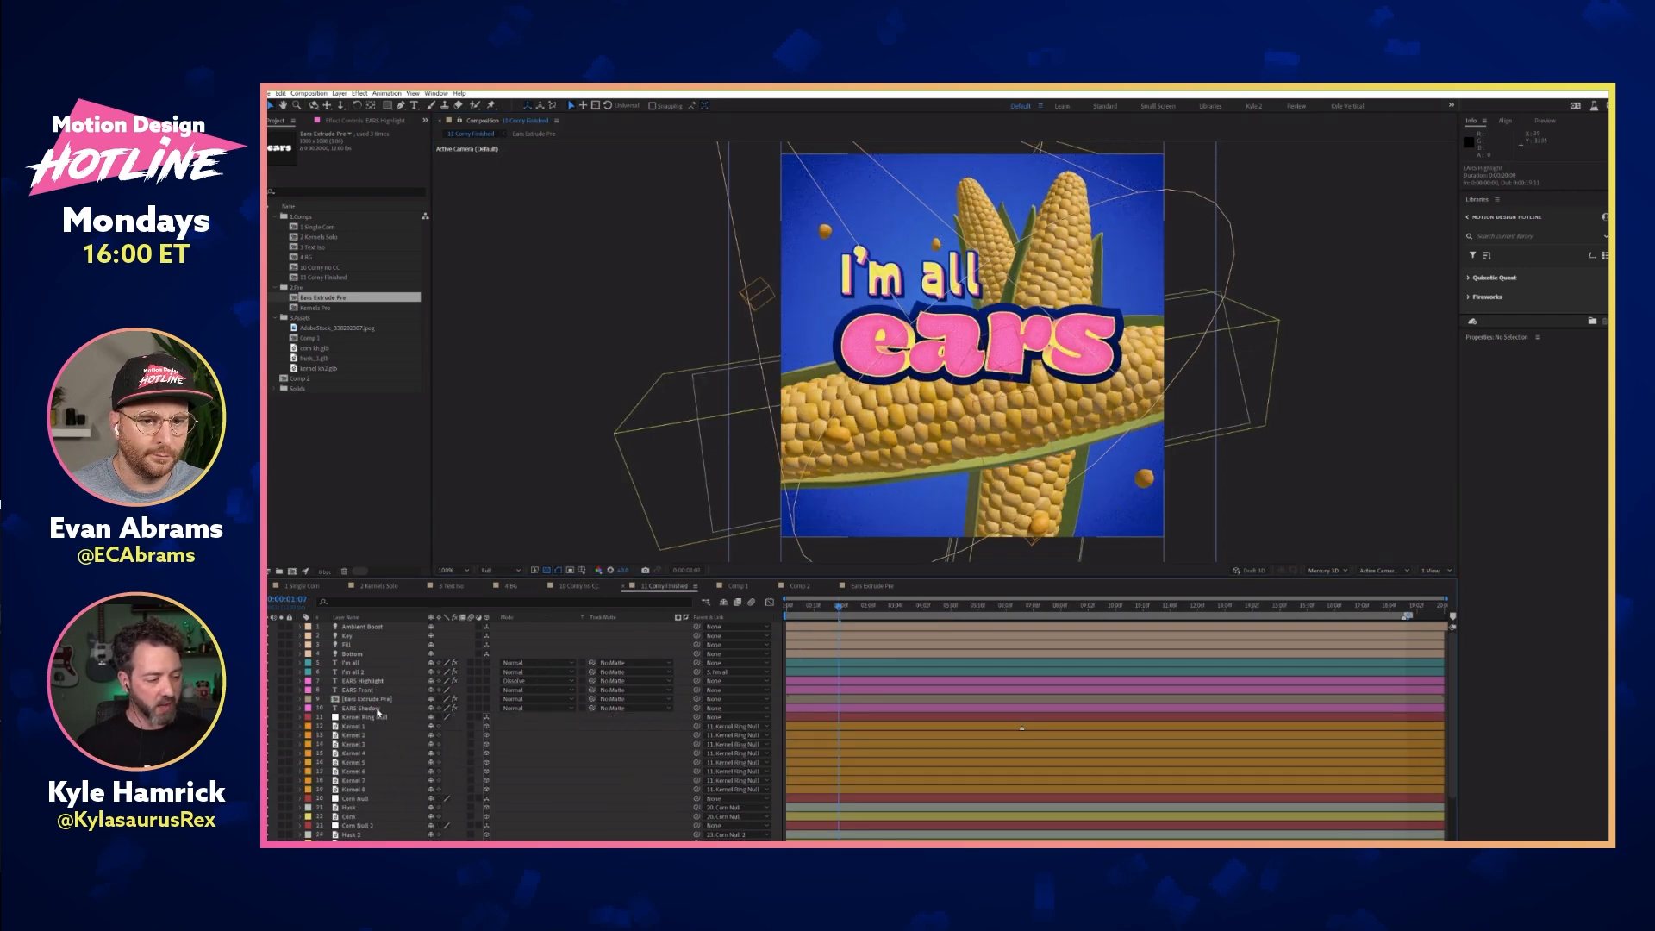
pyautogui.scroll(-3, 377, 712)
pyautogui.scroll(3, 375, 714)
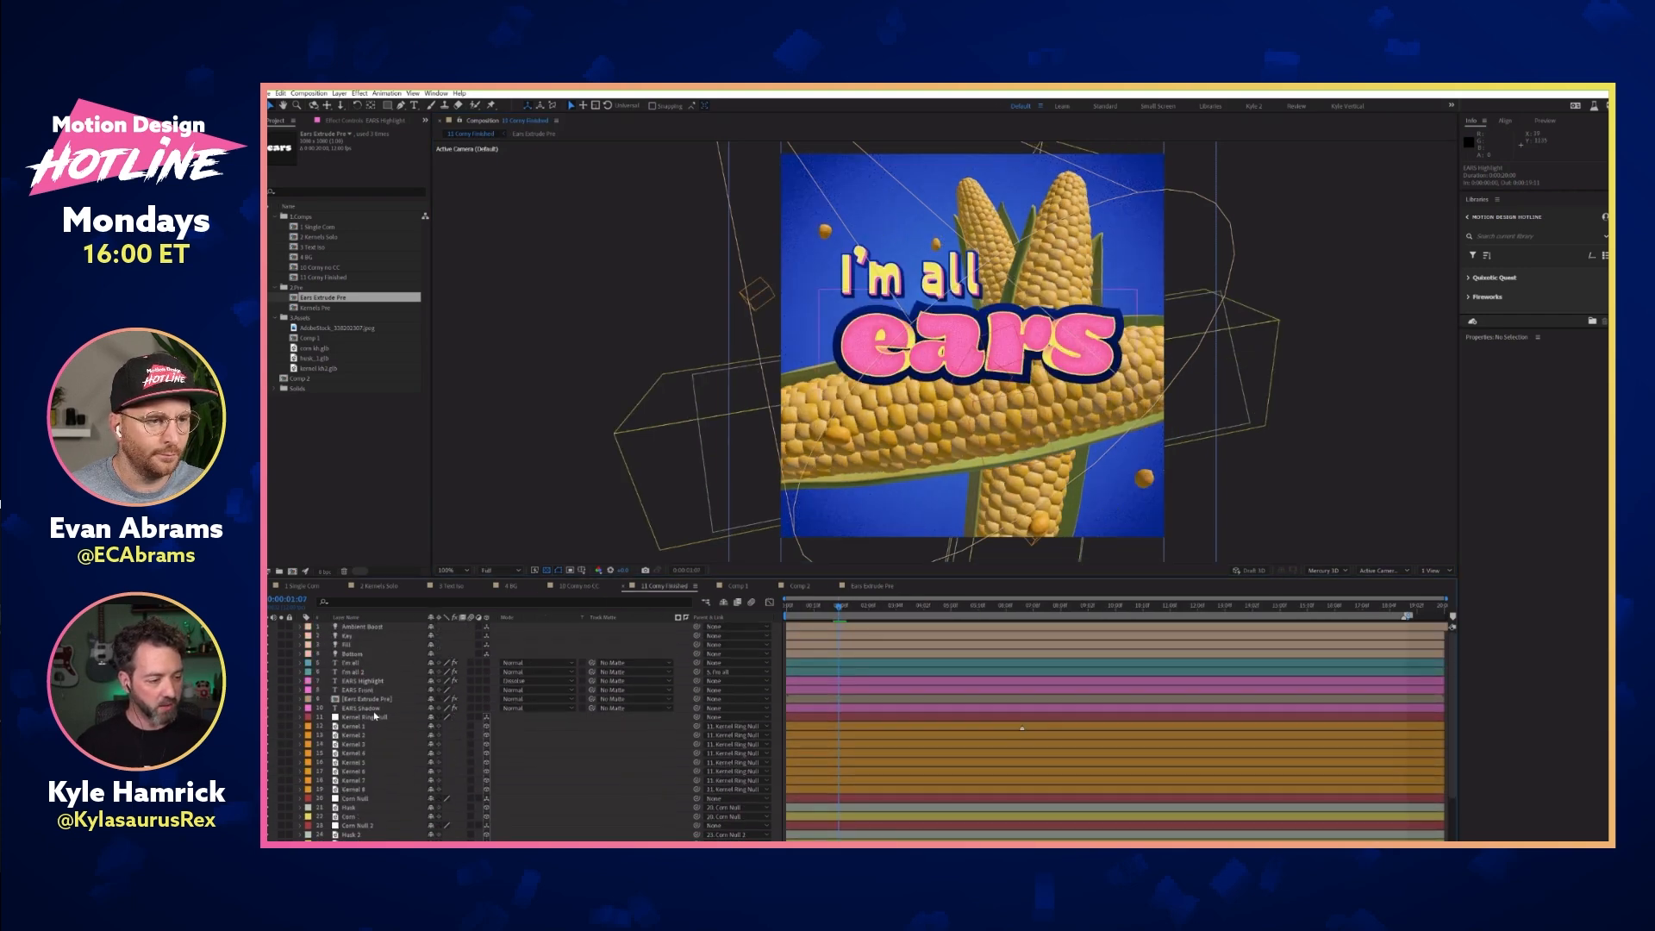
# Back in the Comp no CC composition, collapse the expanded matte and kernel layers and show the Kernel Mattes layer's effects
pyautogui.click(575, 587)
pyautogui.click(301, 730)
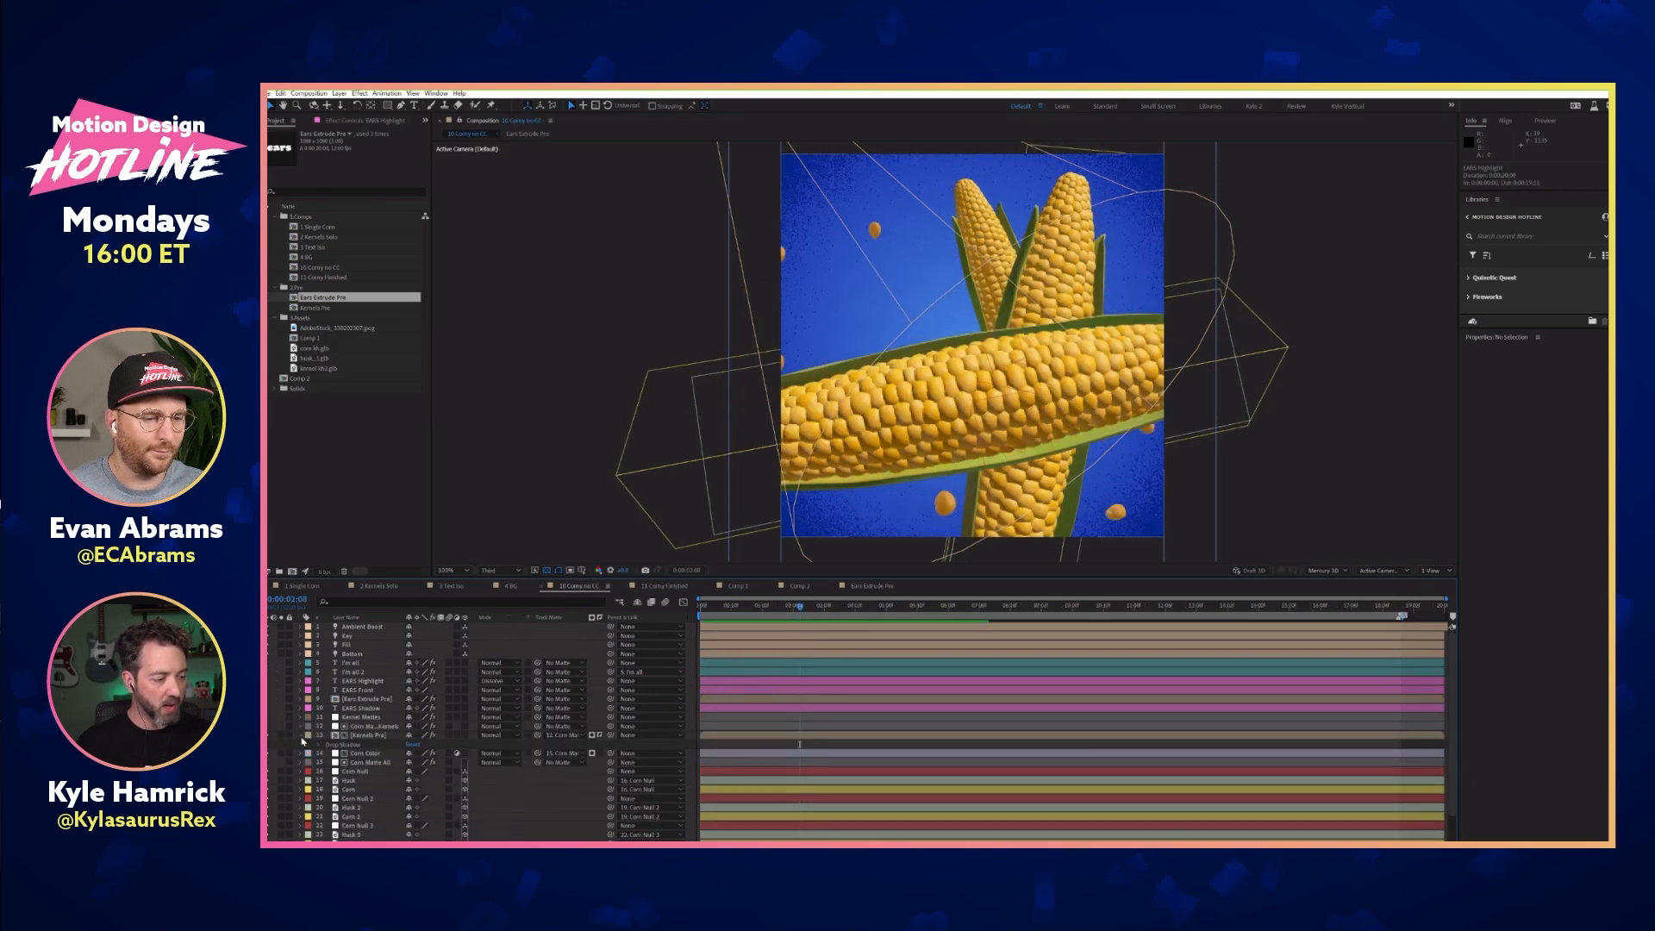
pyautogui.click(302, 738)
pyautogui.click(366, 717)
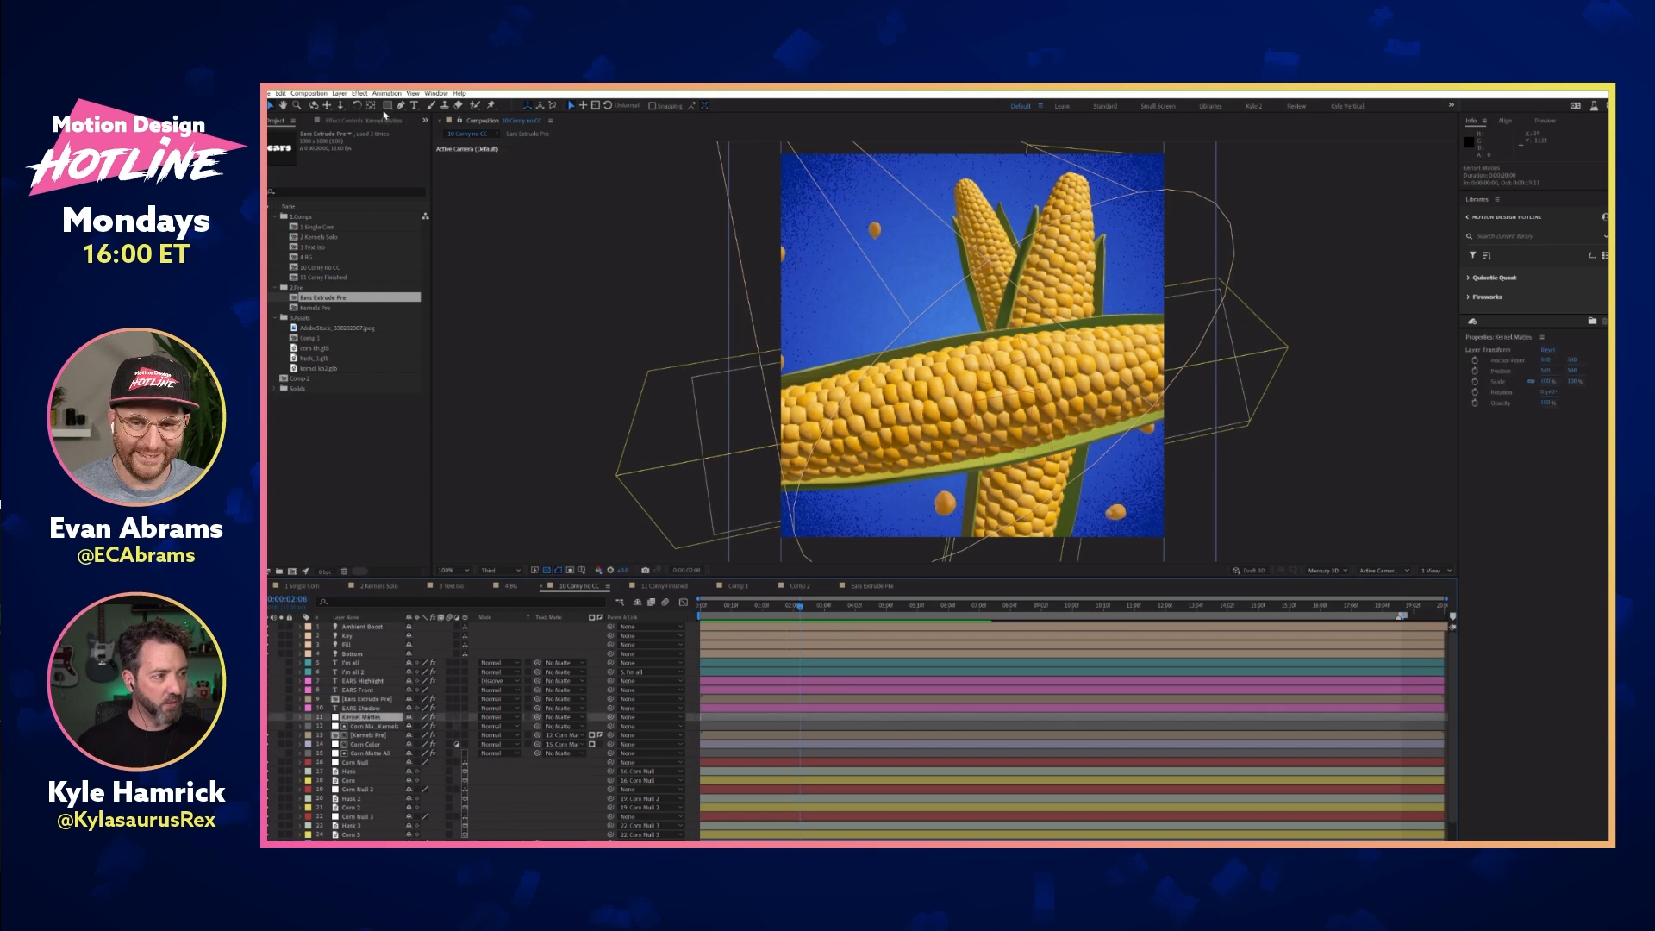
pyautogui.click(363, 121)
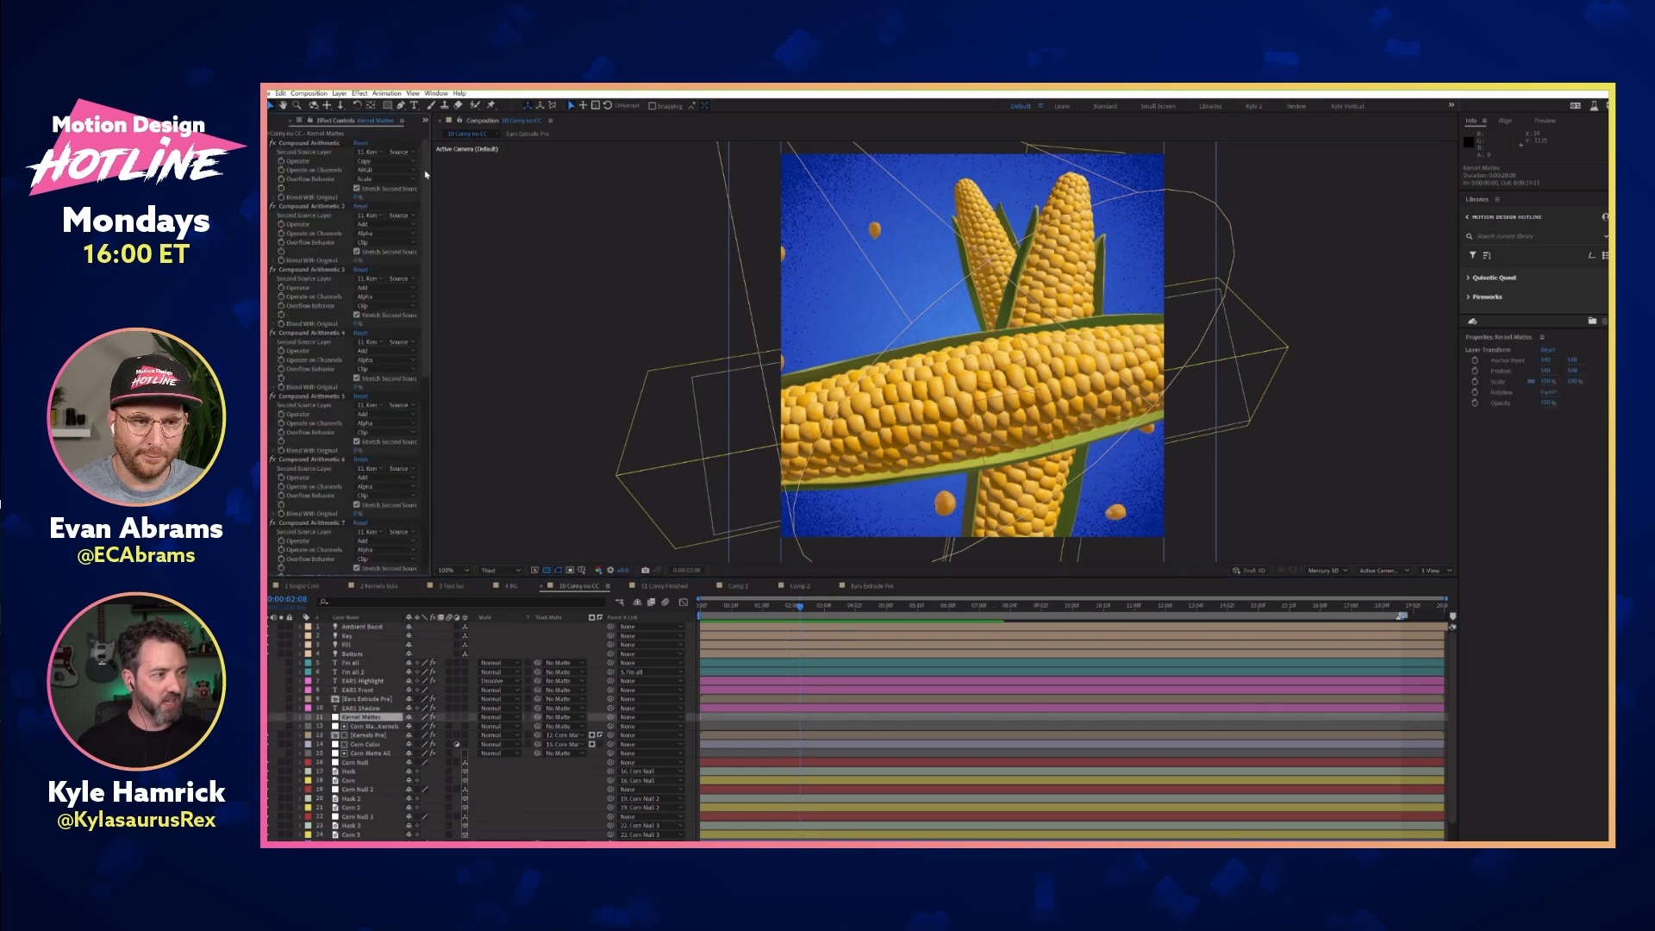
# Solo the Kernel Mattes and Corn Matte All layers in turn, review the Kernel Mattes effect stack, and clear the solo
pyautogui.click(281, 719)
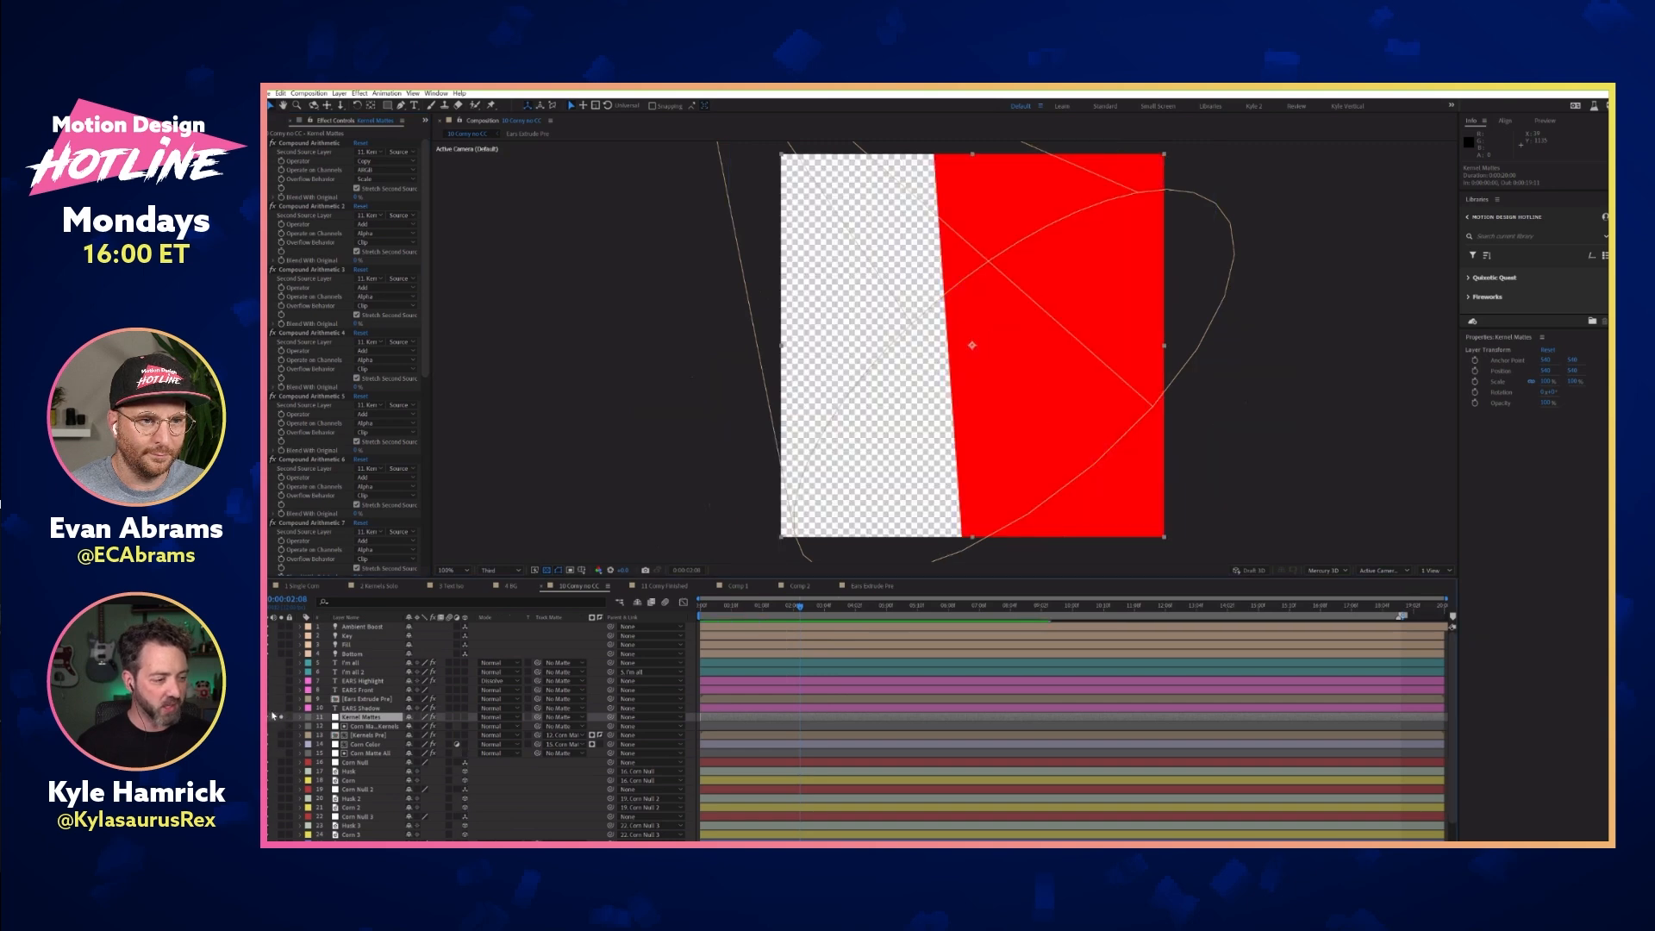
pyautogui.click(282, 718)
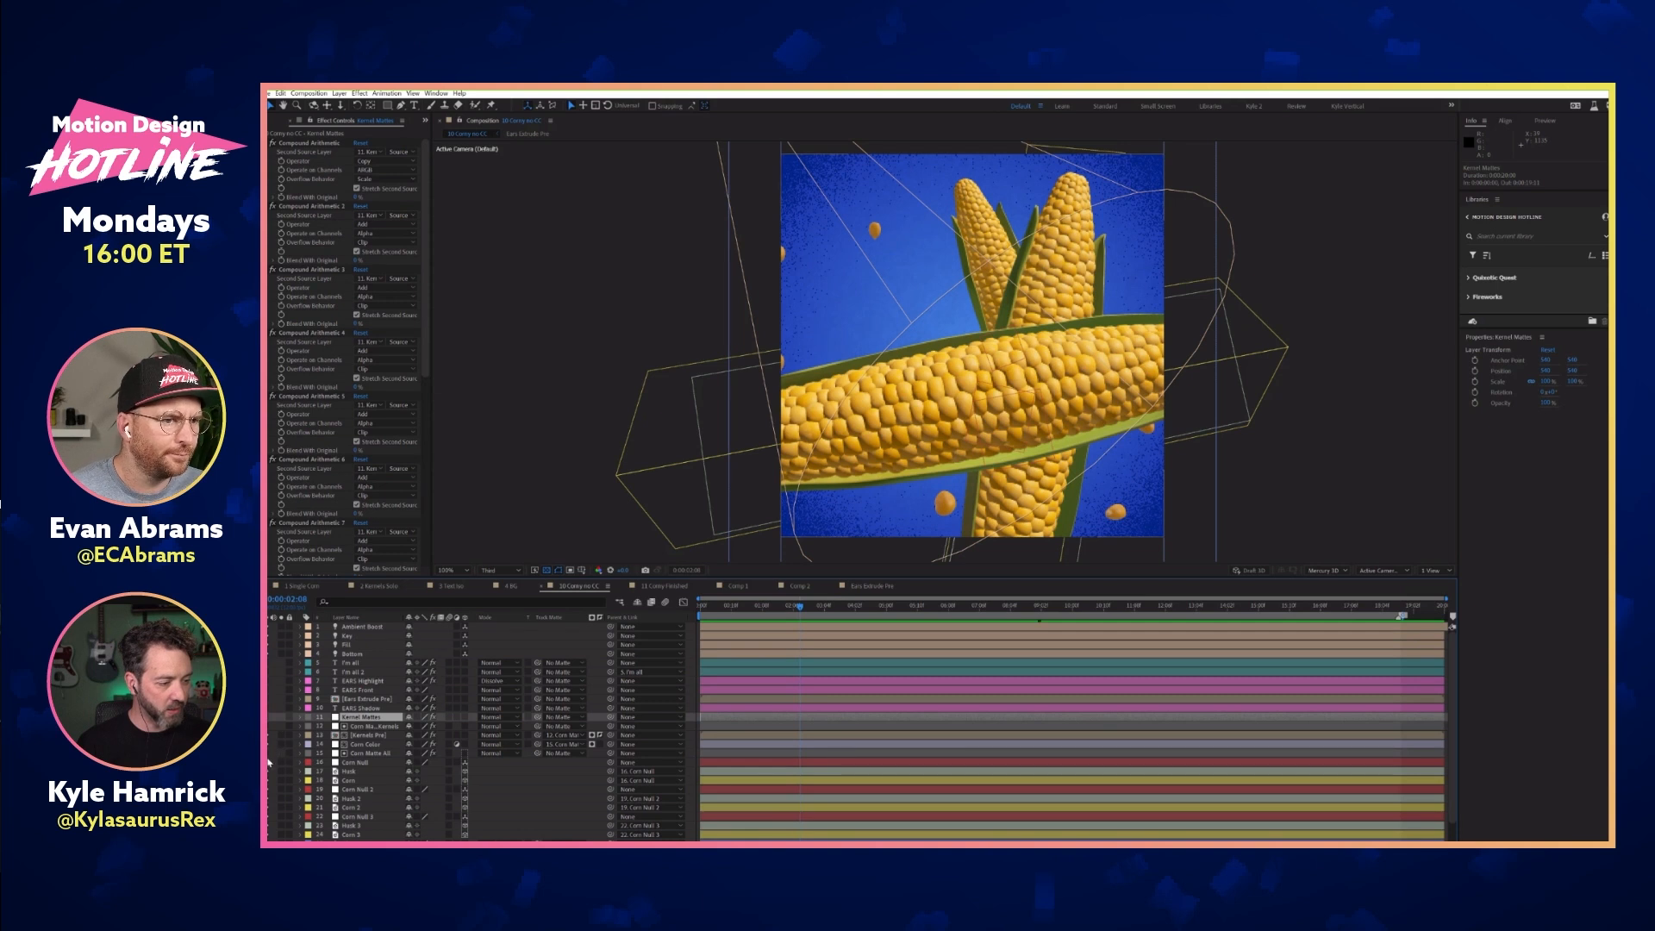
pyautogui.click(282, 755)
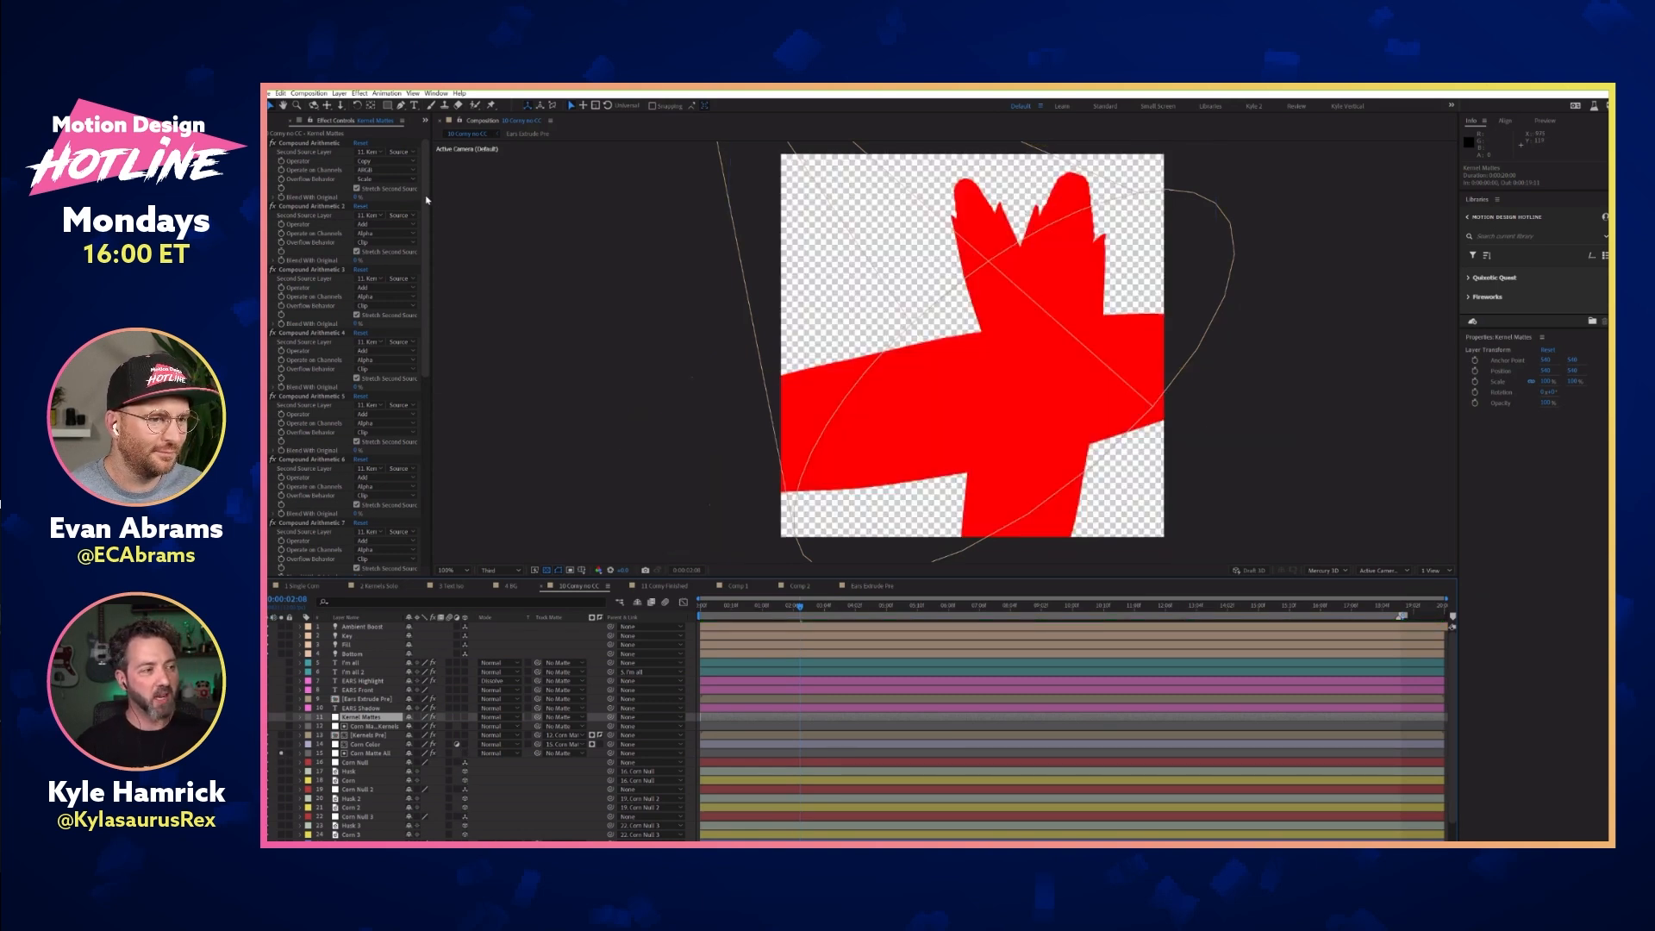
pyautogui.scroll(-10, 431, 379)
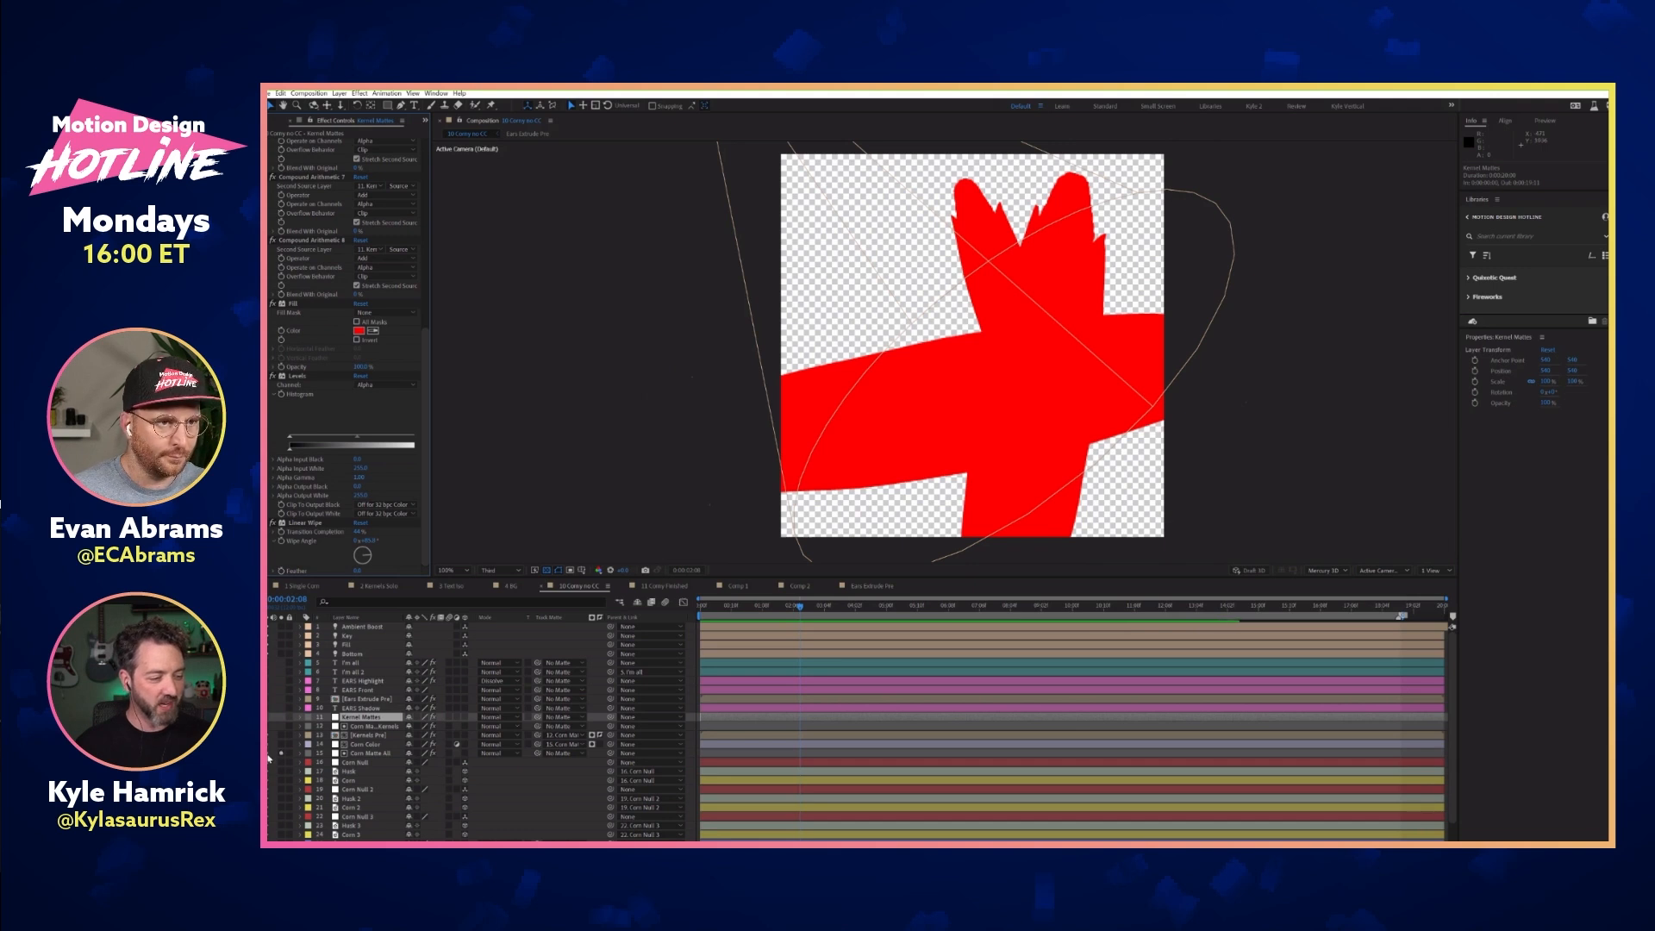
pyautogui.hotkey('ctrl', 'z')
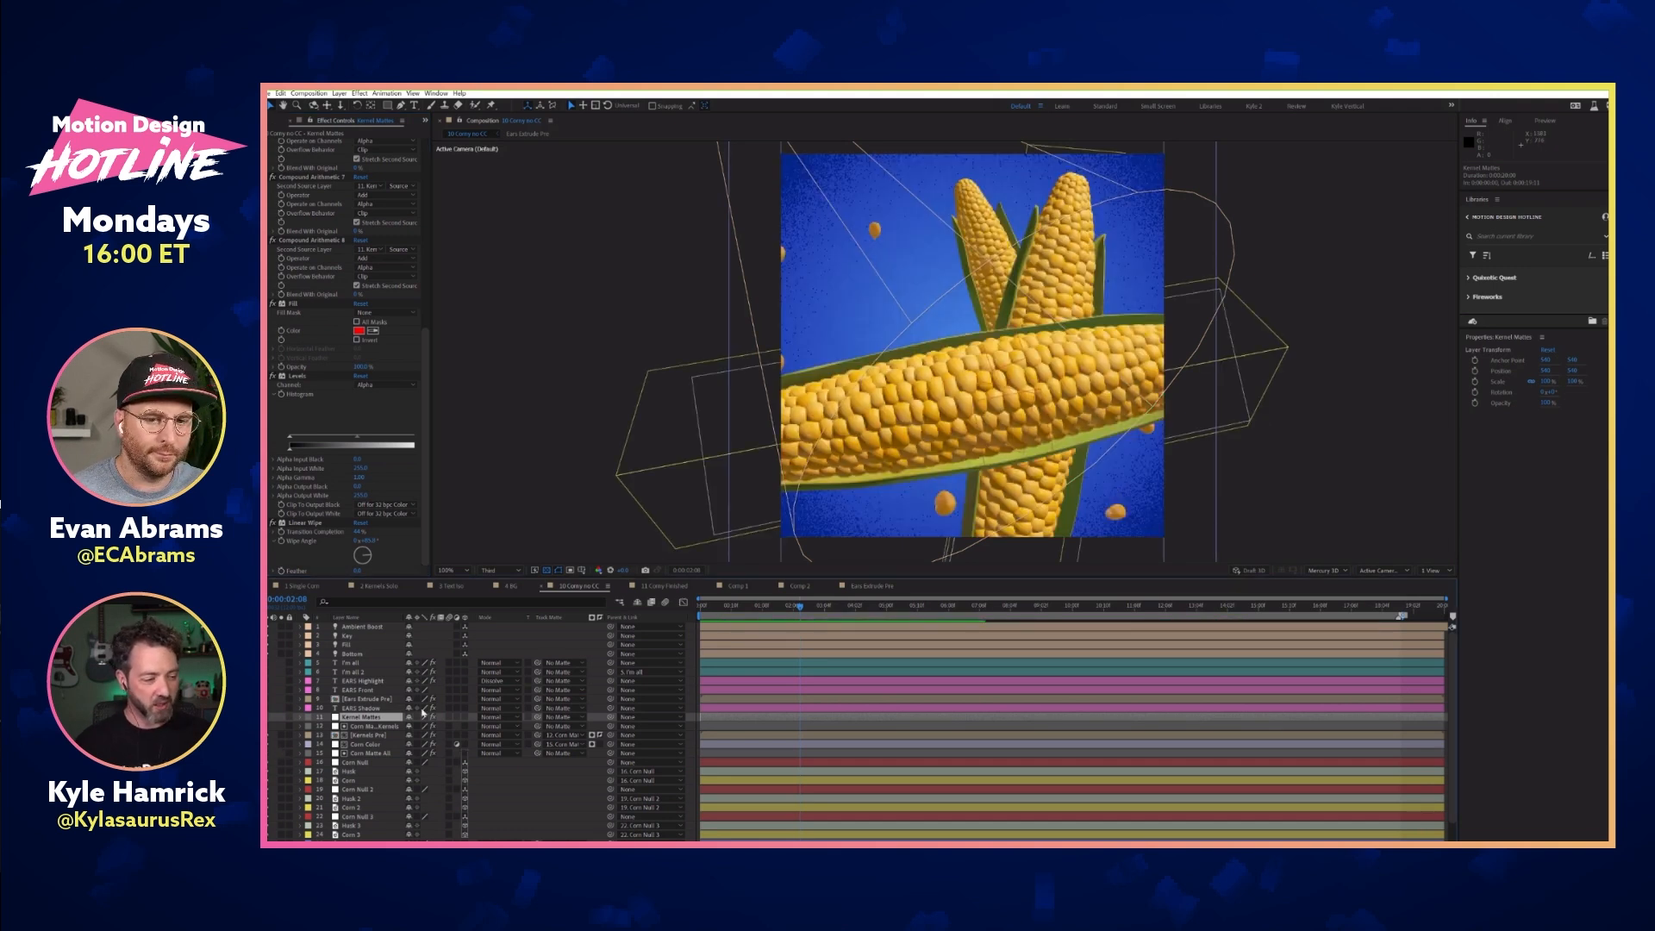
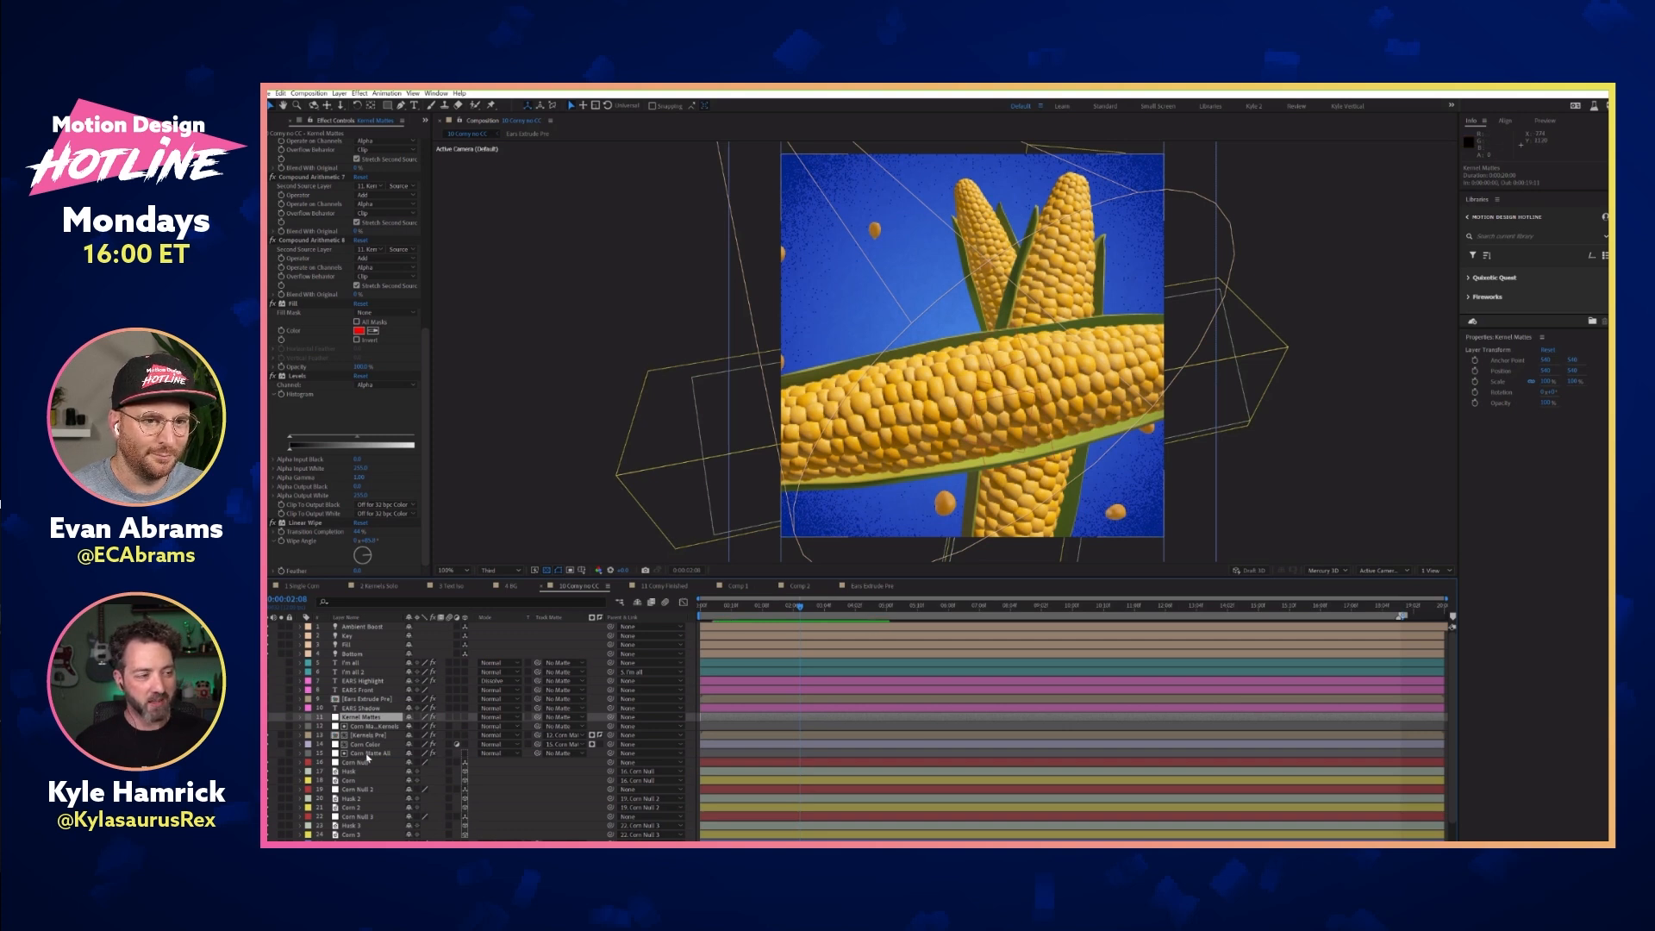
# Review the Corn Matte All layer's Compound Arithmetic effects and move the playhead back to shortly after one second
pyautogui.click(429, 303)
pyautogui.moveTo(429, 232); pyautogui.dragTo(430, 249)
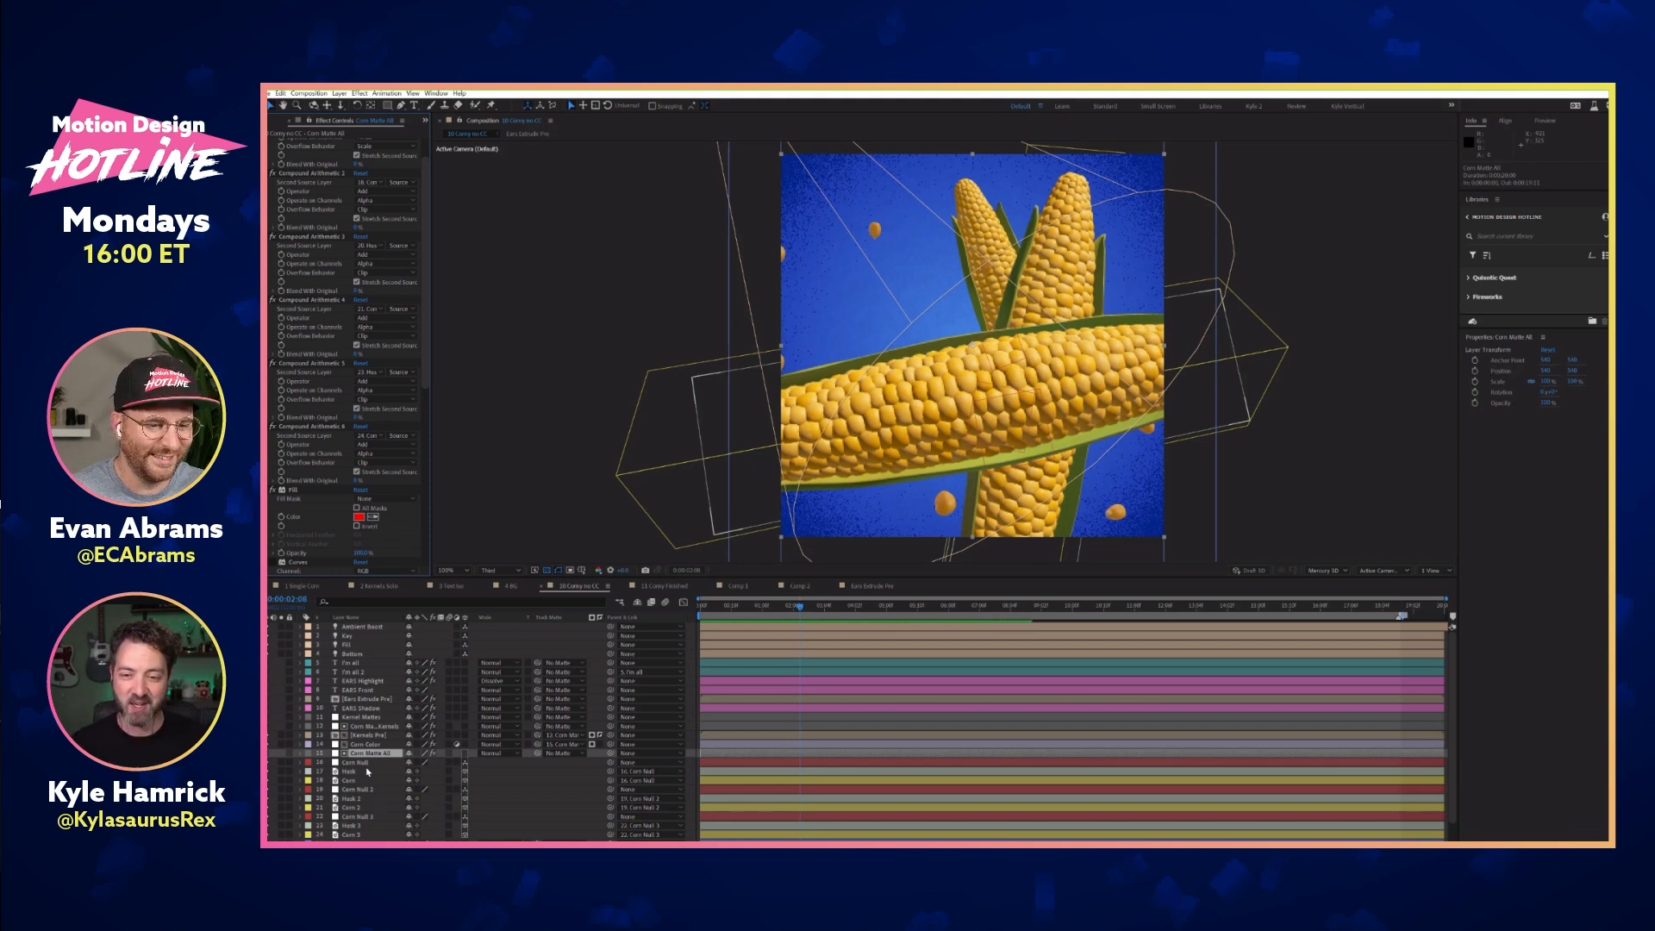
pyautogui.click(762, 607)
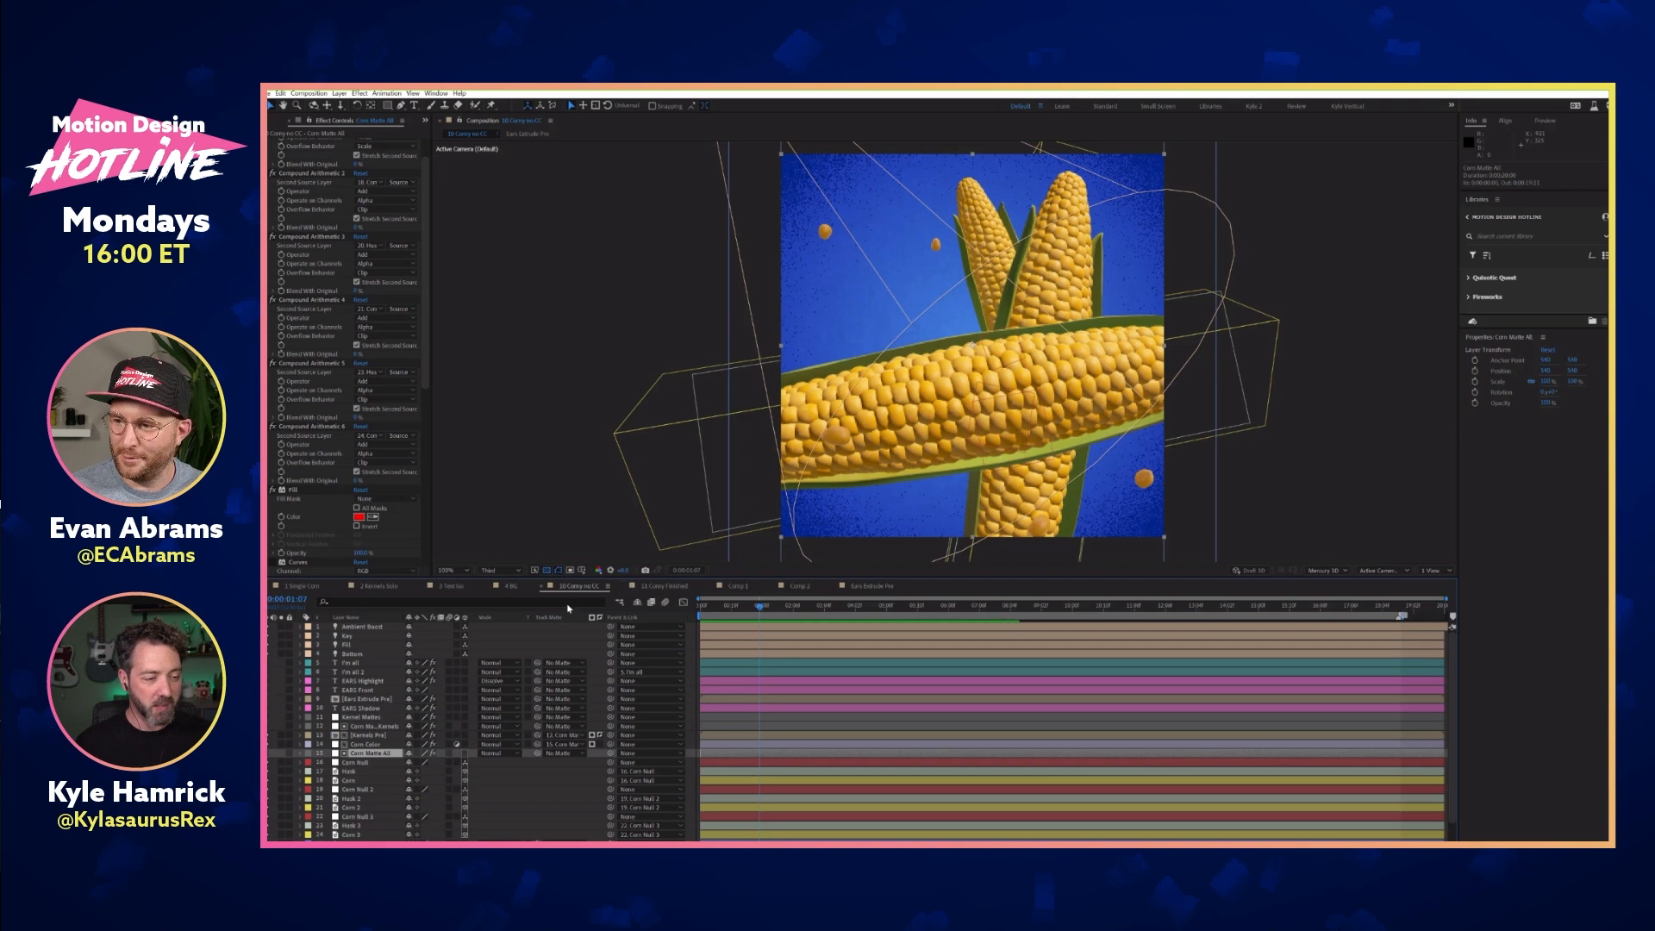
# Compare with the Comp Finished composition, then highlight the layers from Kernel Mattes through Corn Matte All in Comp no CC and deselect them
pyautogui.click(656, 587)
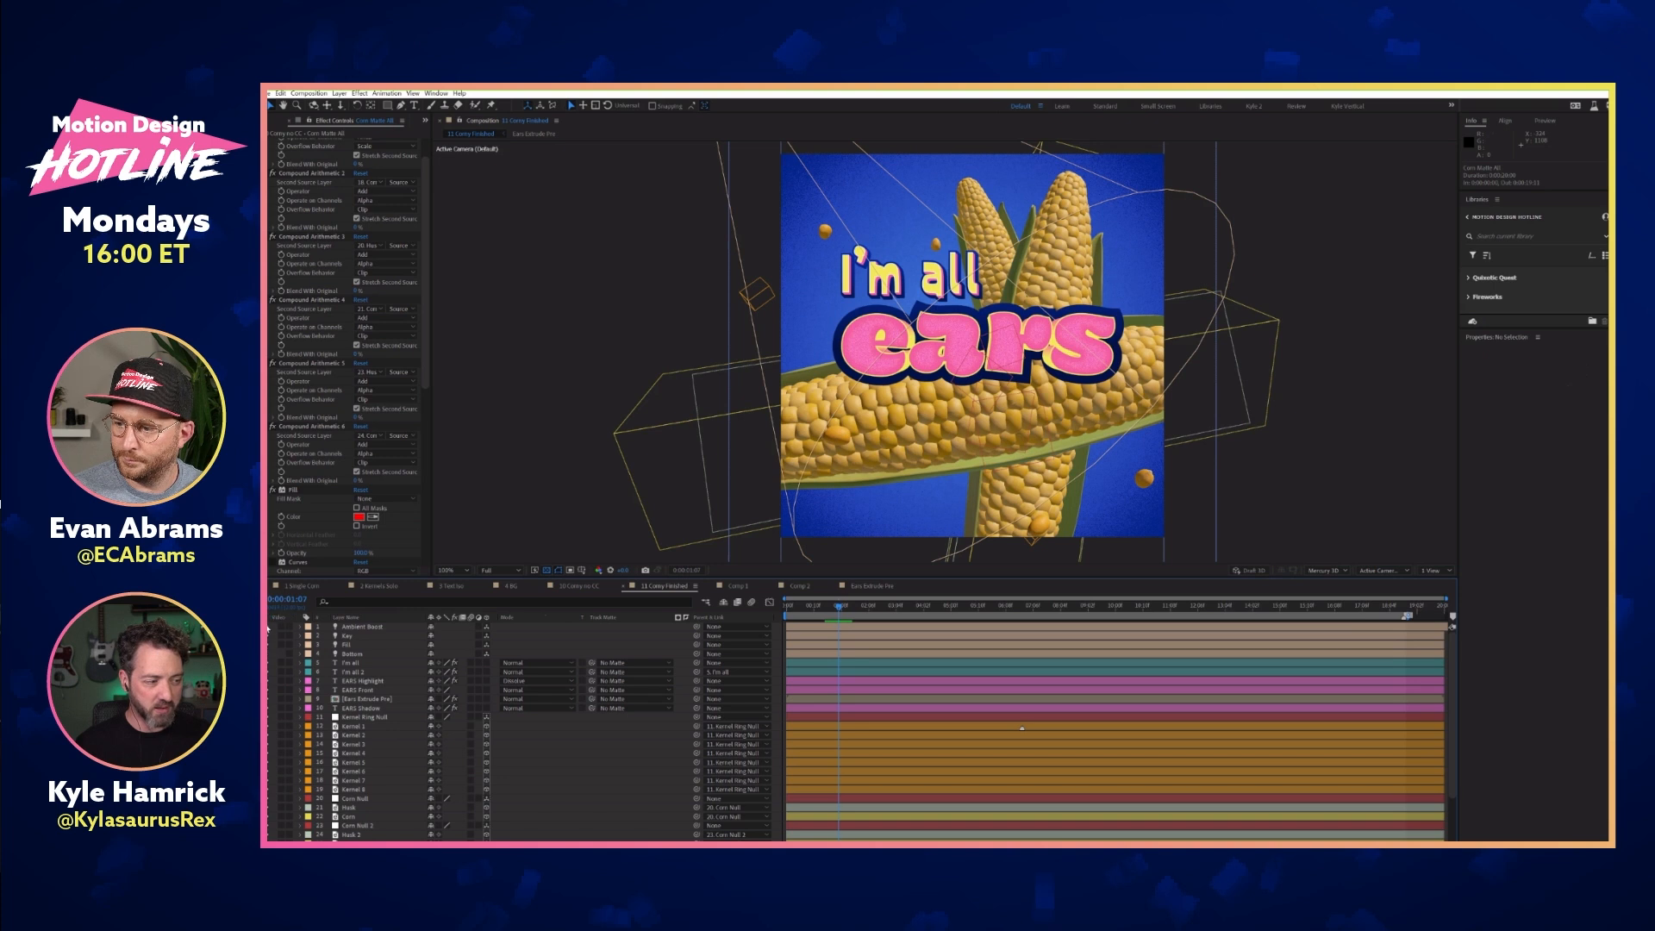
pyautogui.click(590, 587)
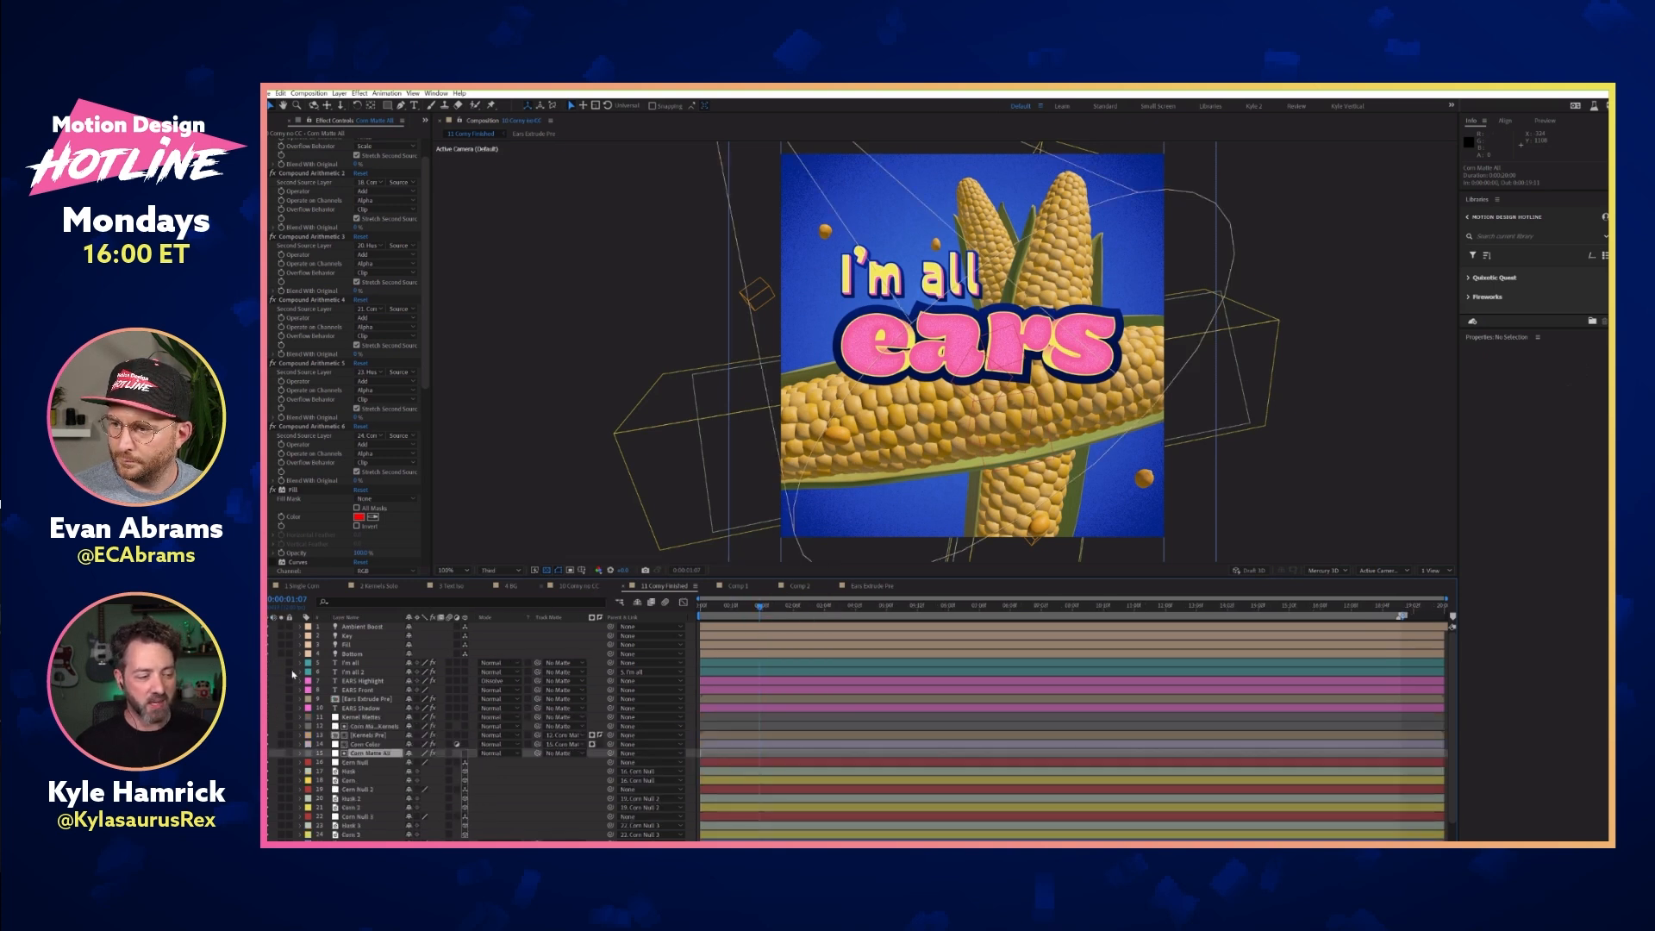
pyautogui.scroll(-5, 349, 388)
pyautogui.click(368, 717)
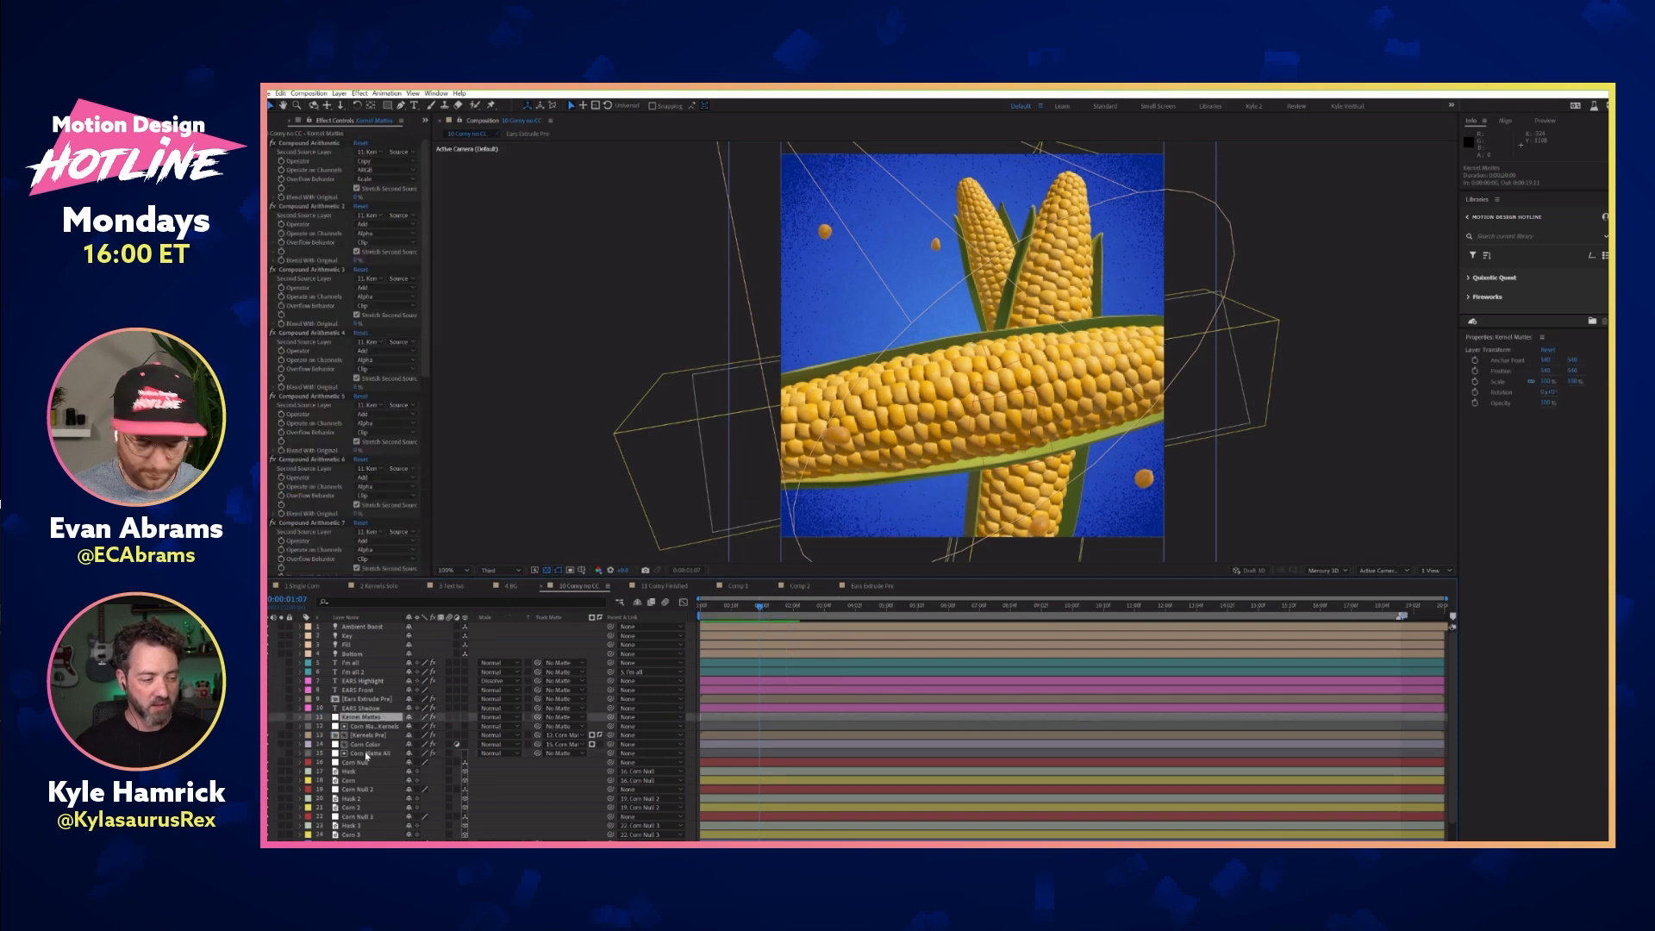
pyautogui.keyDown('shift'); pyautogui.click(366, 754); pyautogui.keyUp('shift')
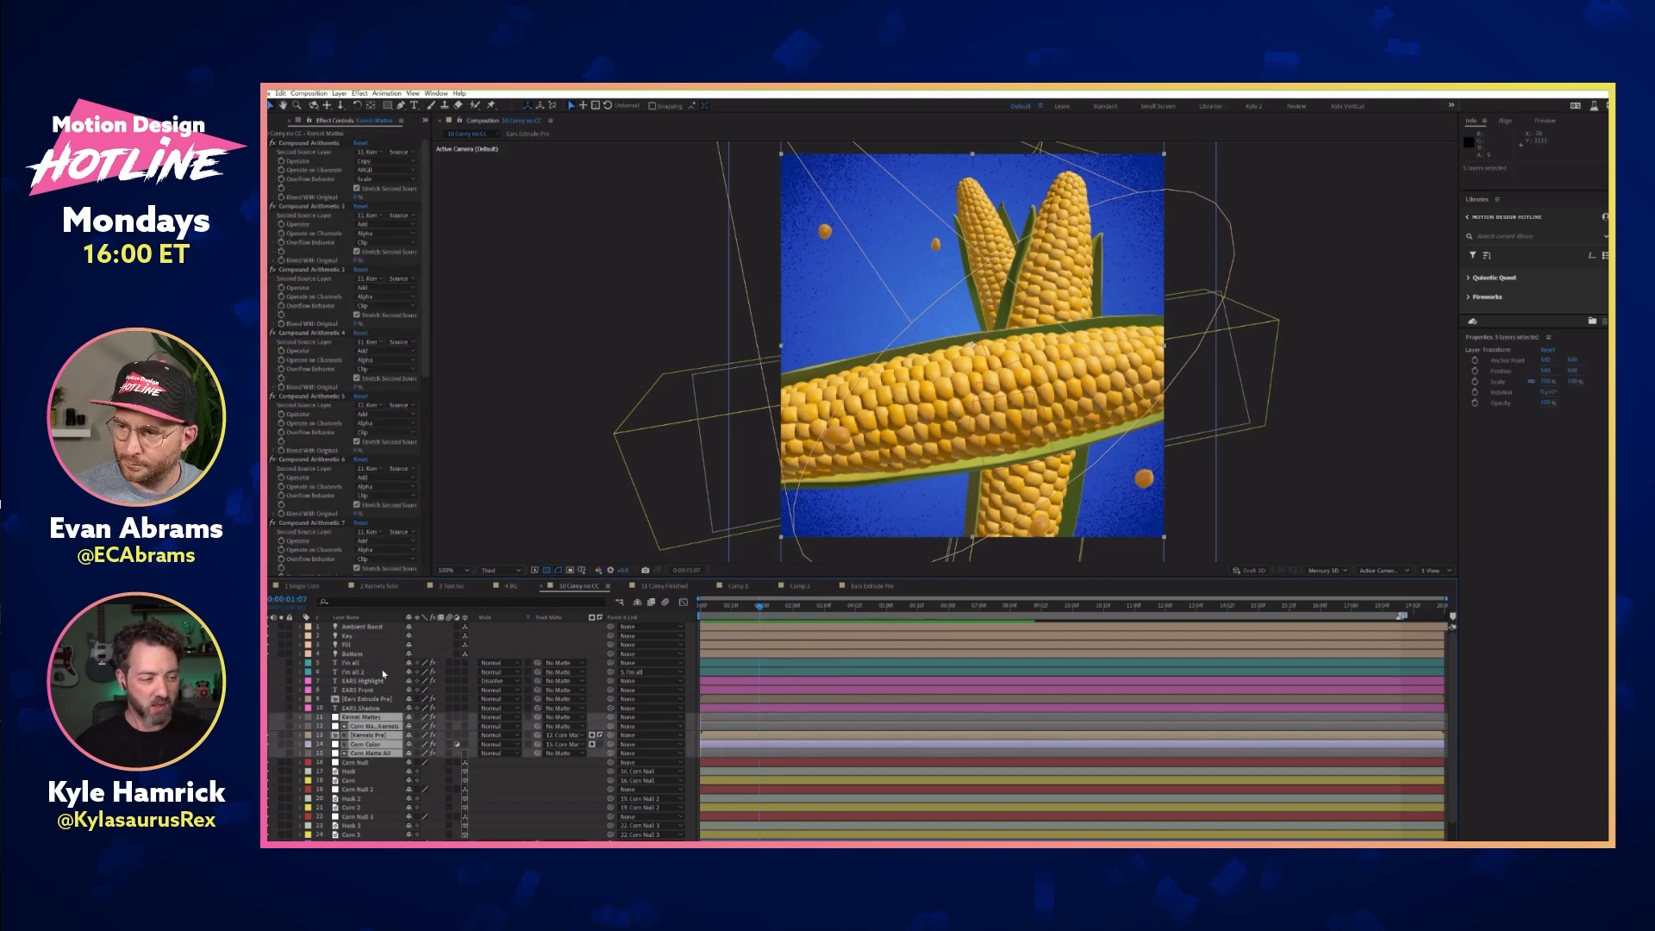
pyautogui.press('F2')
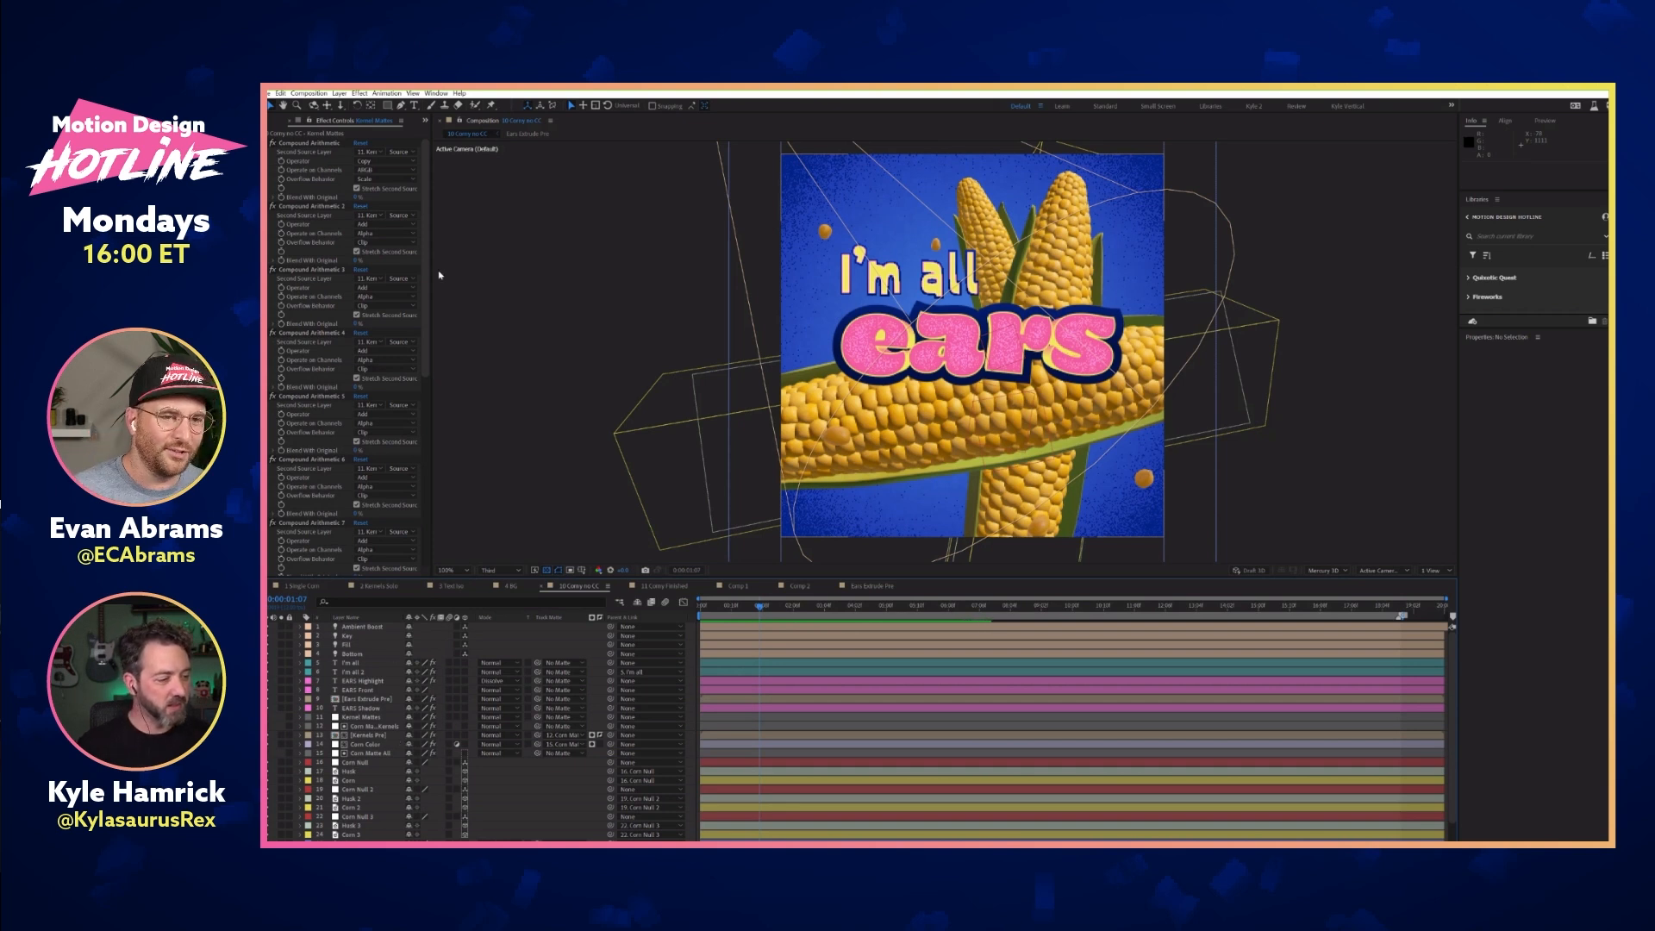
# In the Single Corn composition, delete the Husk layer
pyautogui.click(301, 586)
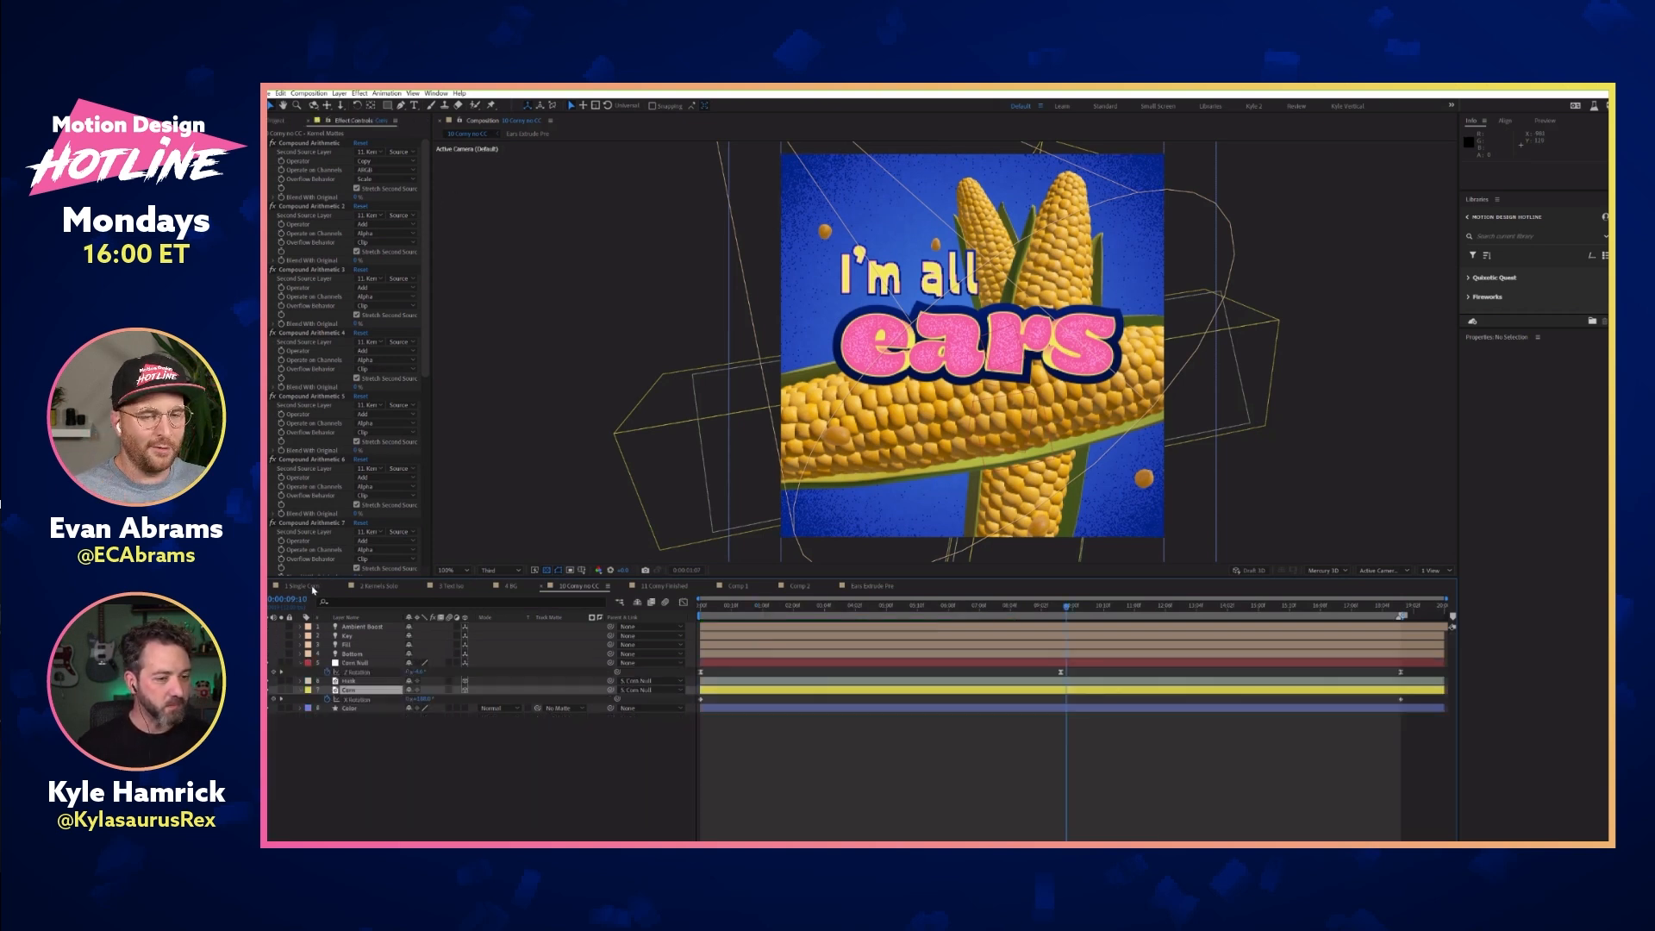
pyautogui.click(511, 758)
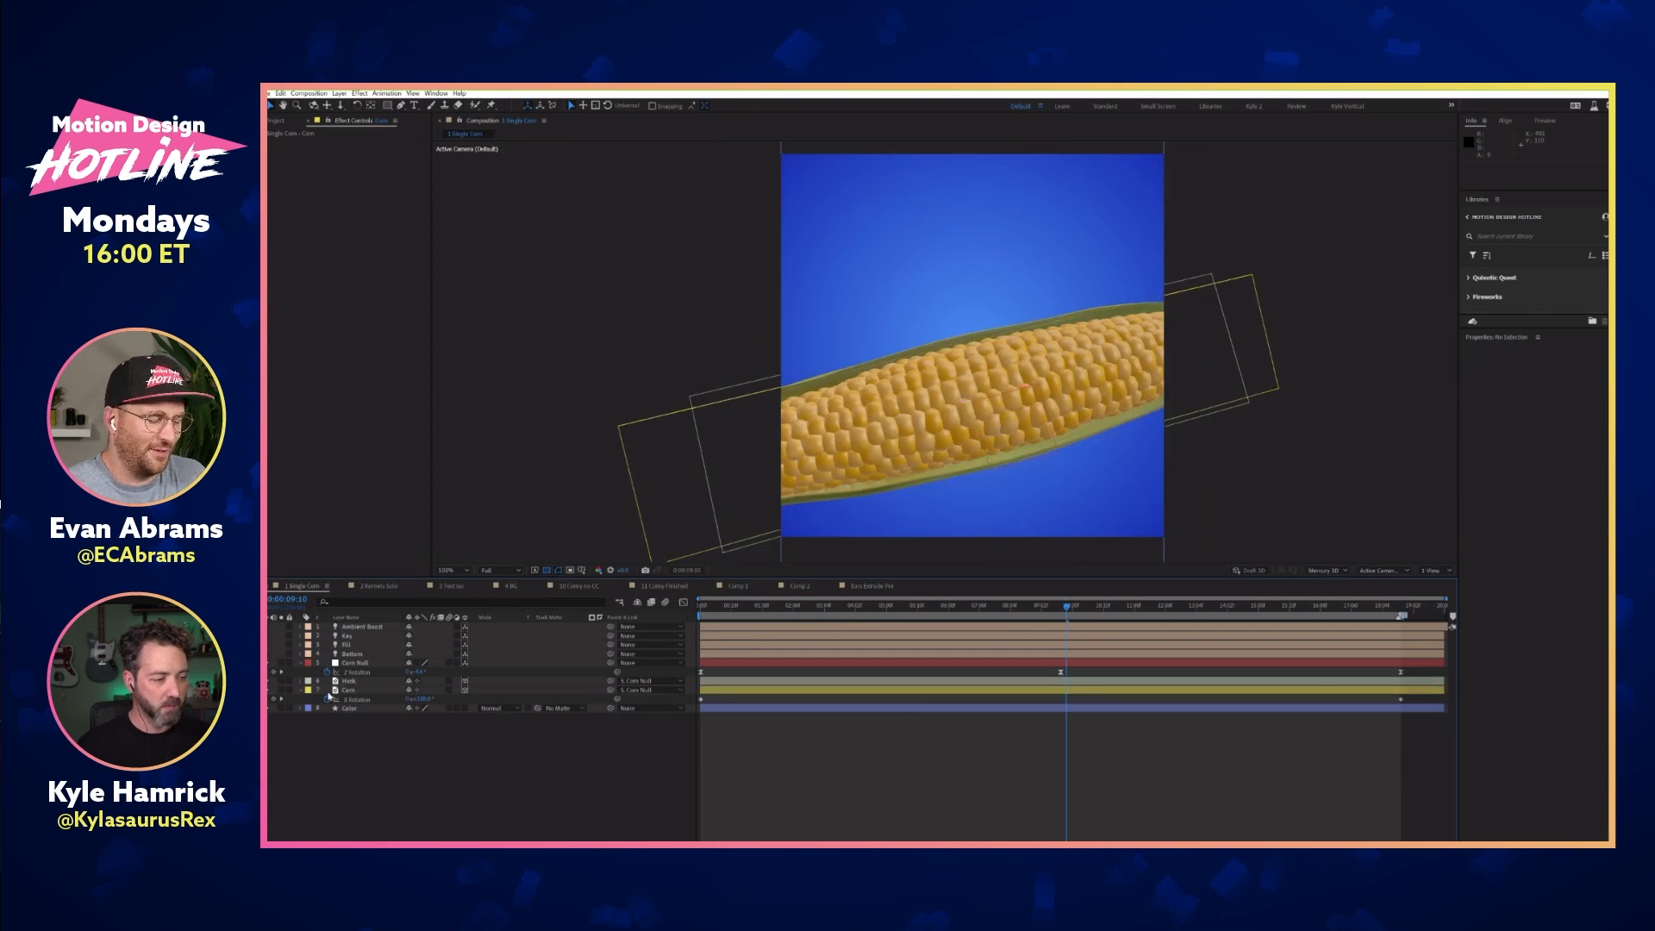
pyautogui.click(267, 681)
pyautogui.click(364, 682)
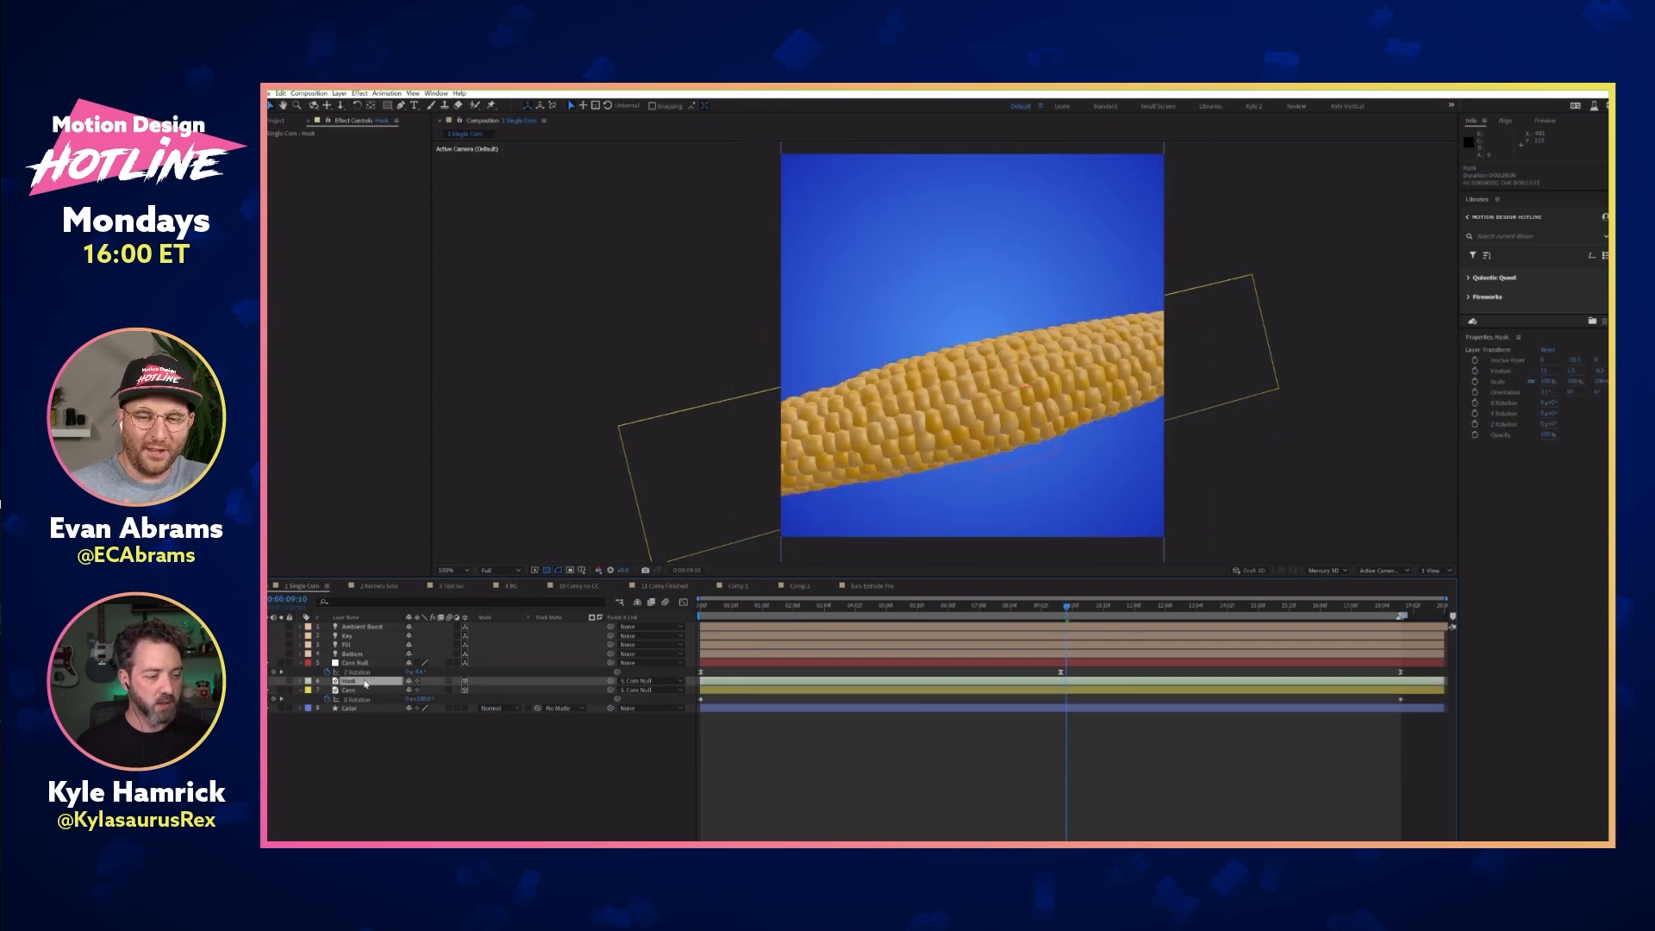
pyautogui.press('Delete')
# Delete the Corn Null layer and remove the Corn layer's X Rotation keyframes
pyautogui.click(361, 663)
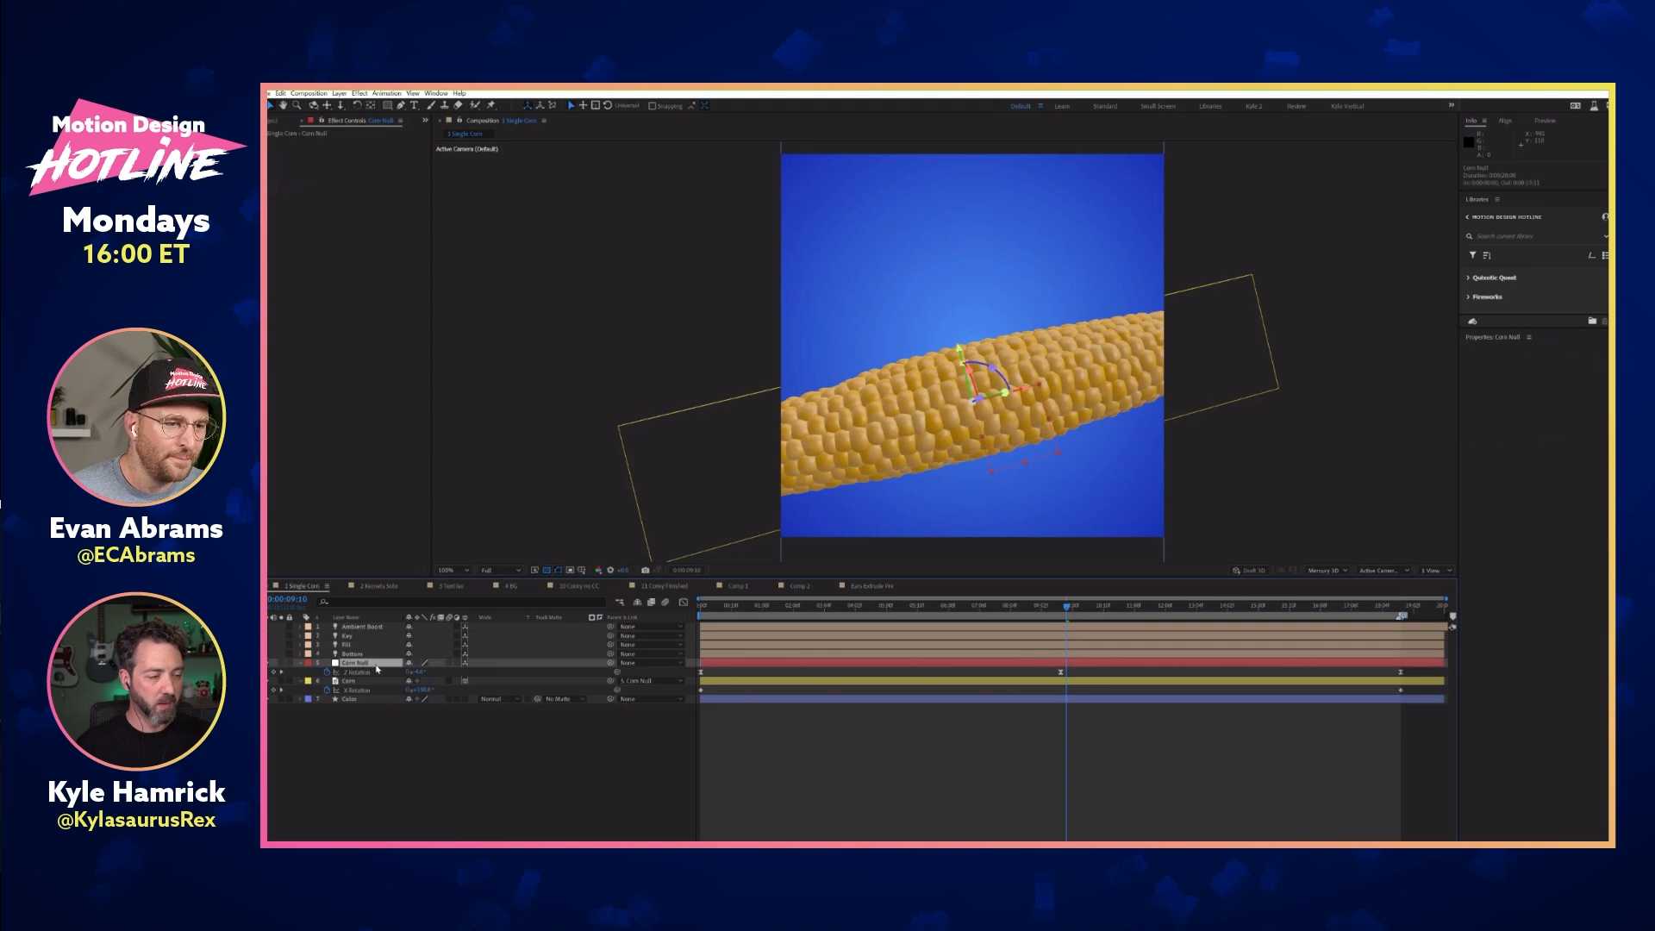
pyautogui.press('Delete')
pyautogui.click(328, 672)
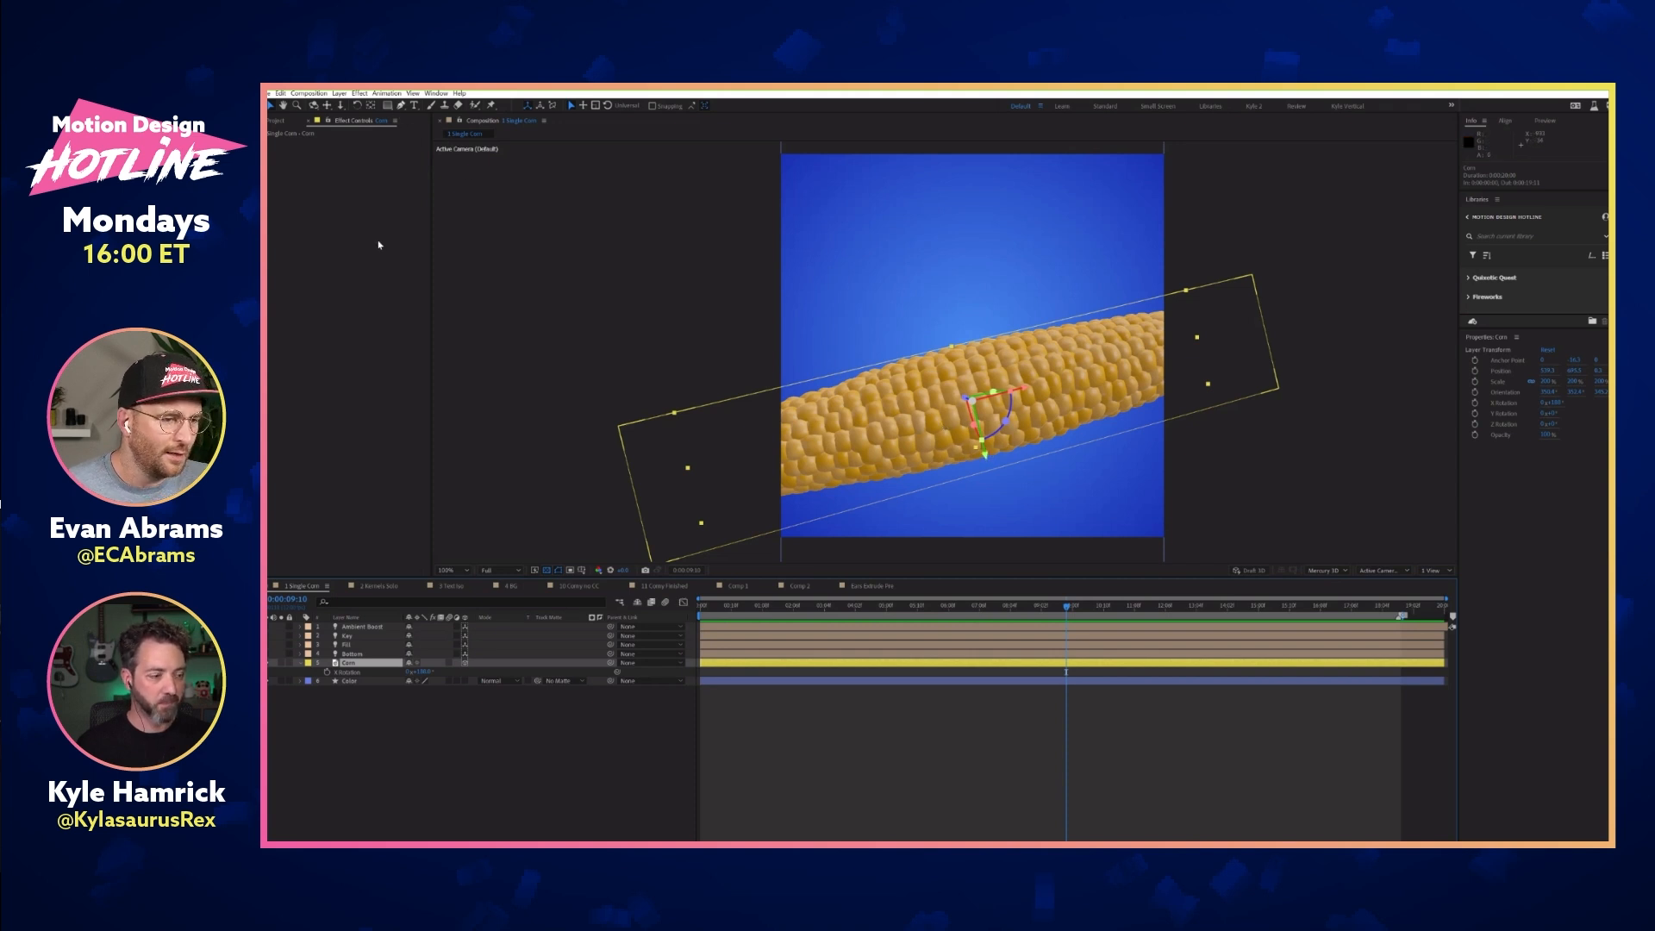
# Add a new dark blue solid layer named plane above the other layers
pyautogui.click(432, 709)
pyautogui.hotkey('ctrl', 'y')
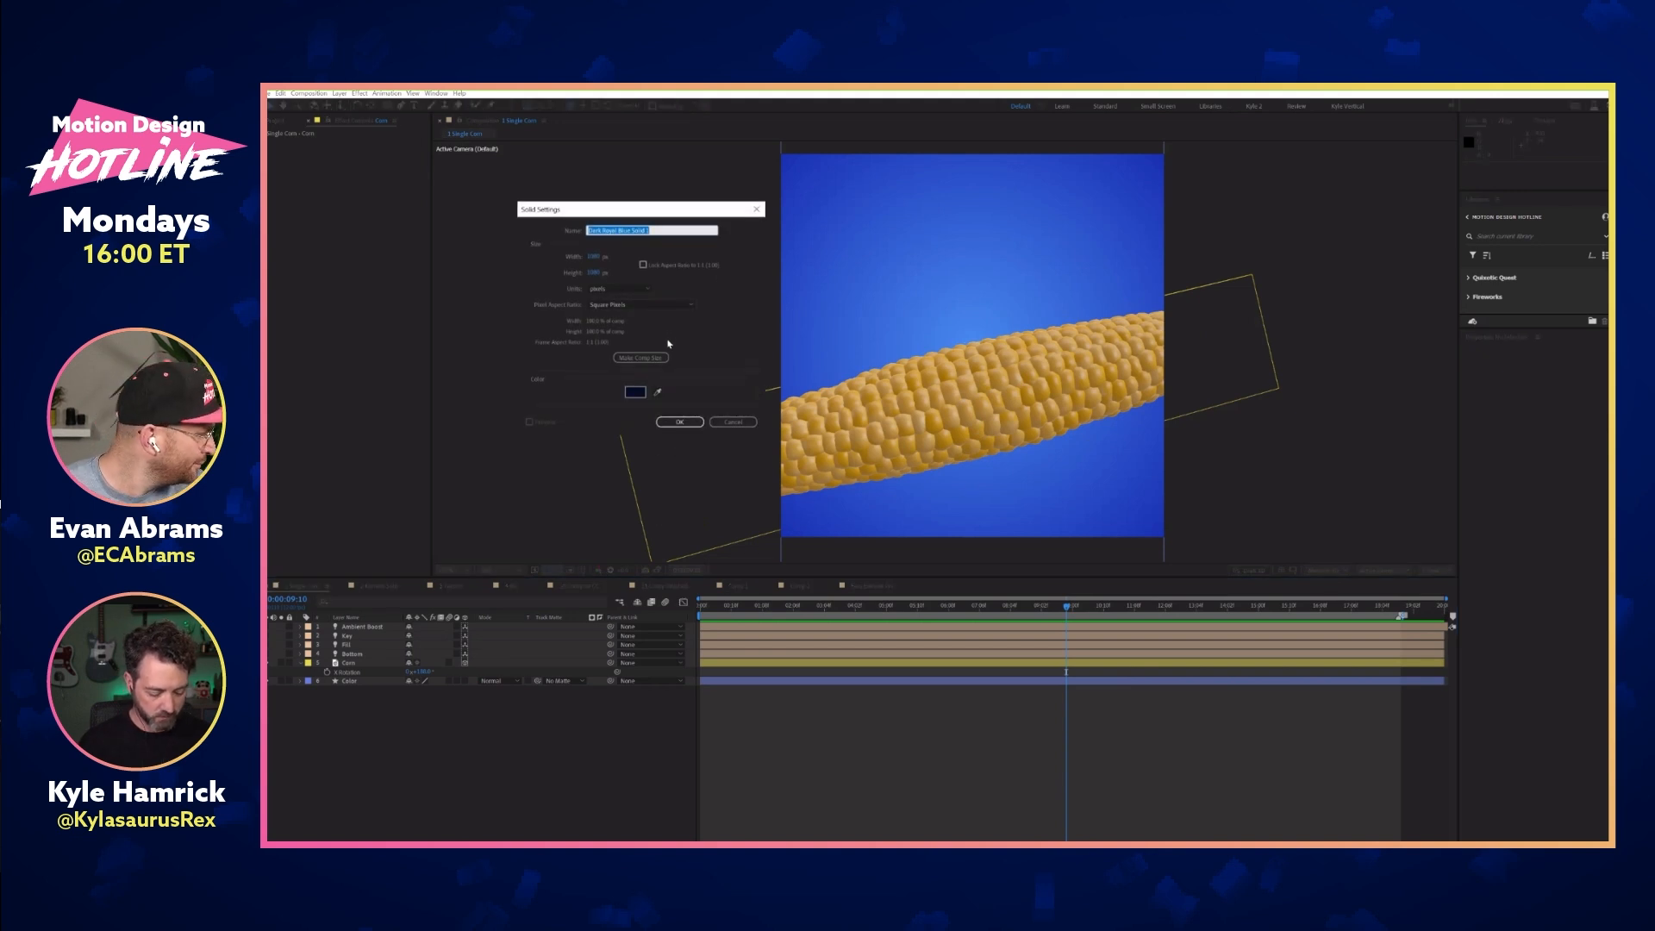
pyautogui.write('B')
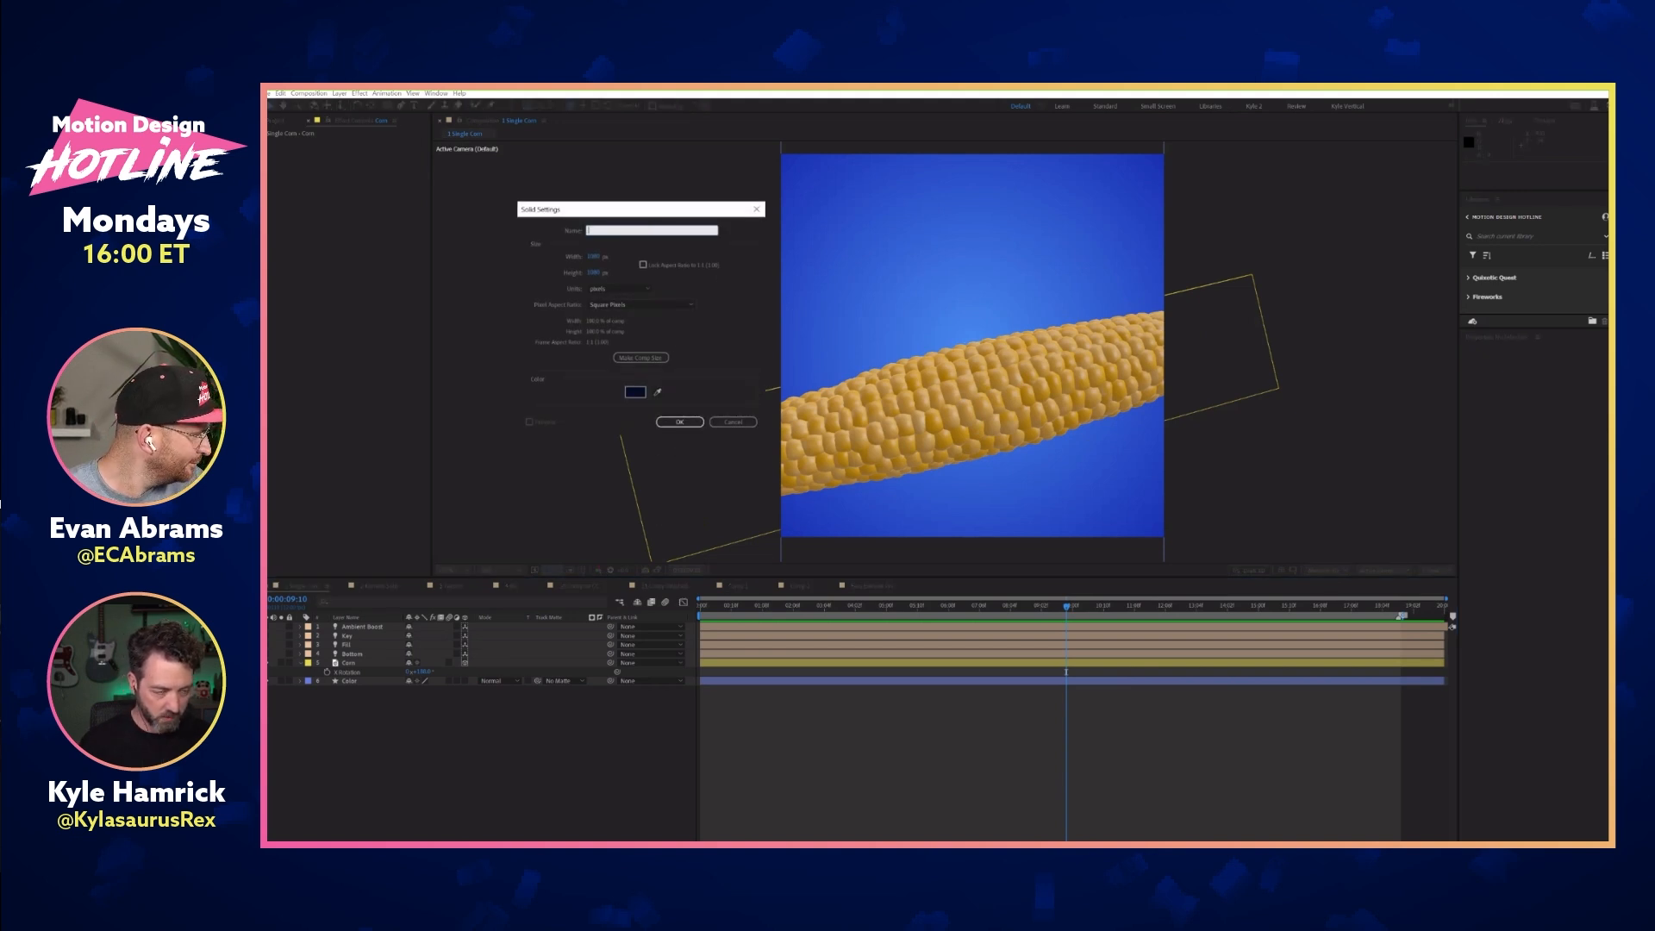
pyautogui.press('Return')
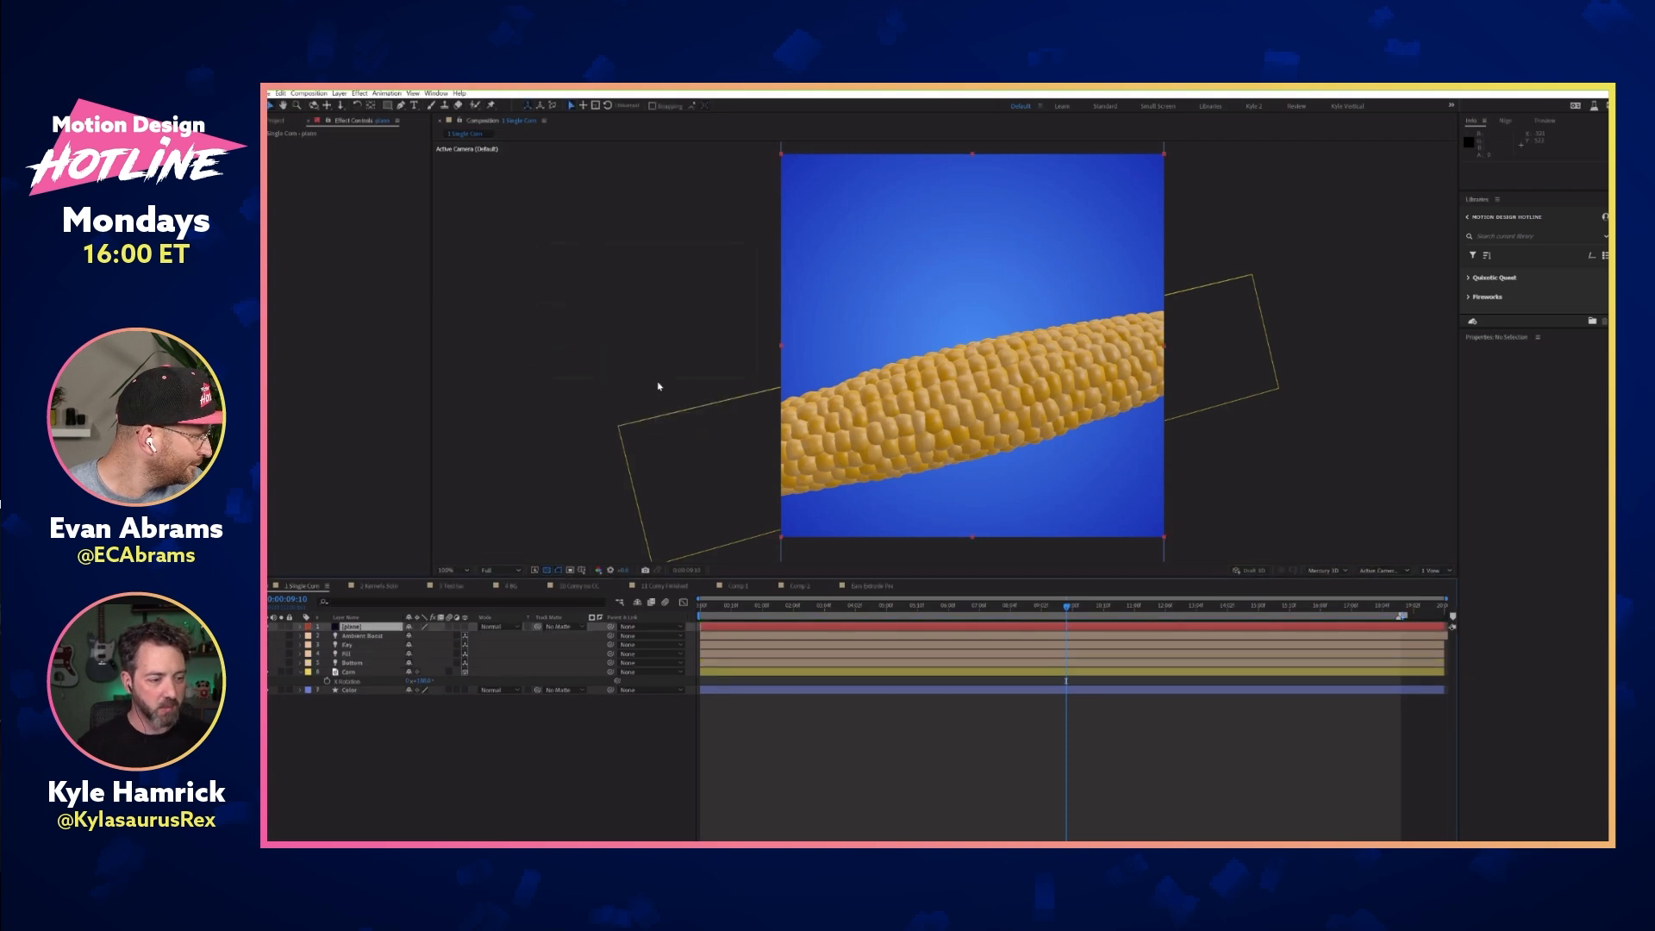
# Make the plane solid a 3D layer and change its orientation so it slices diagonally through the corn cob
pyautogui.click(465, 628)
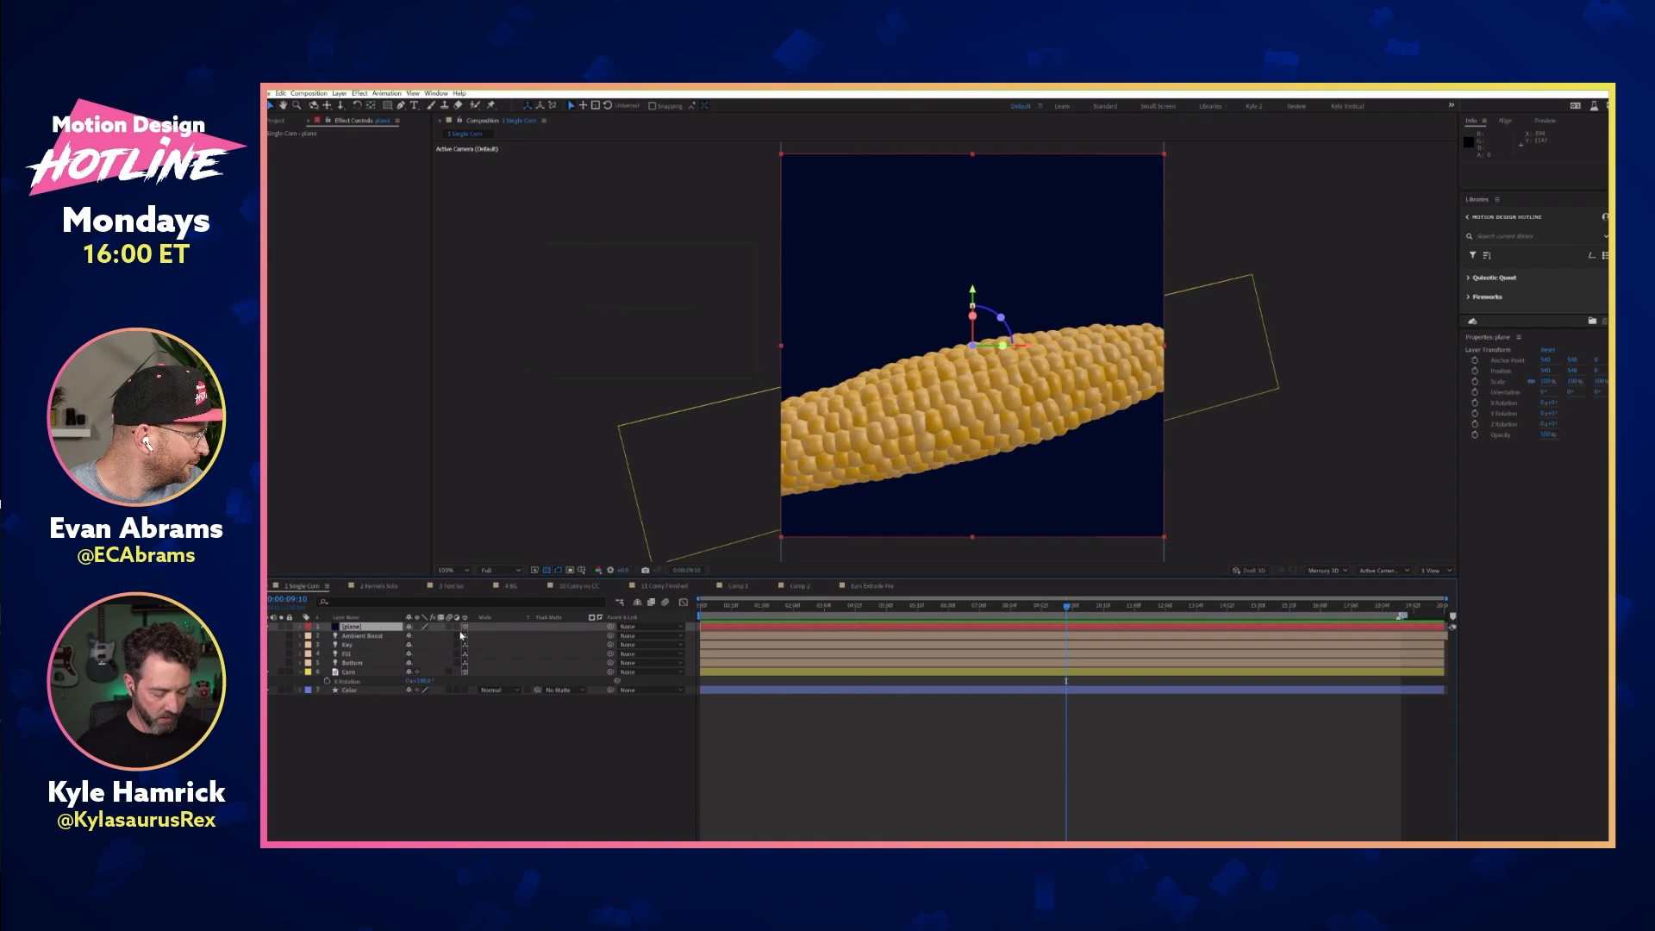
pyautogui.press('r')
pyautogui.moveTo(420, 638); pyautogui.dragTo(462, 633)
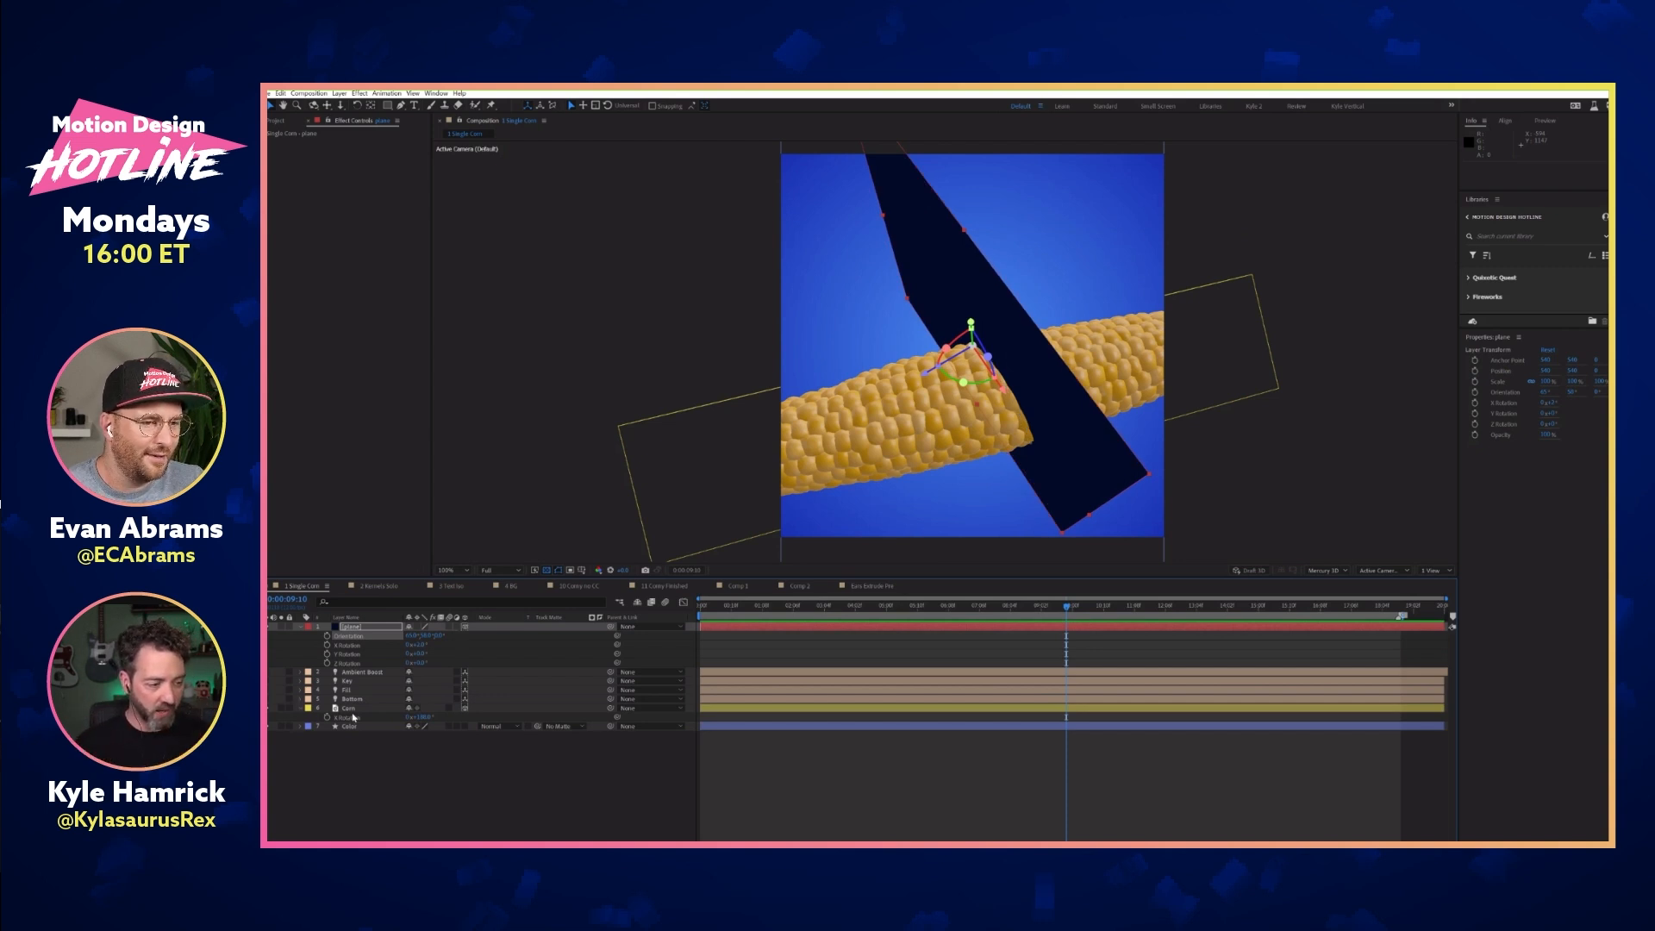
# Duplicate the Corn layer and rotate the copy in 3D so it stands steeply across the original cob
pyautogui.click(885, 451)
pyautogui.hotkey('ctrl', 'd')
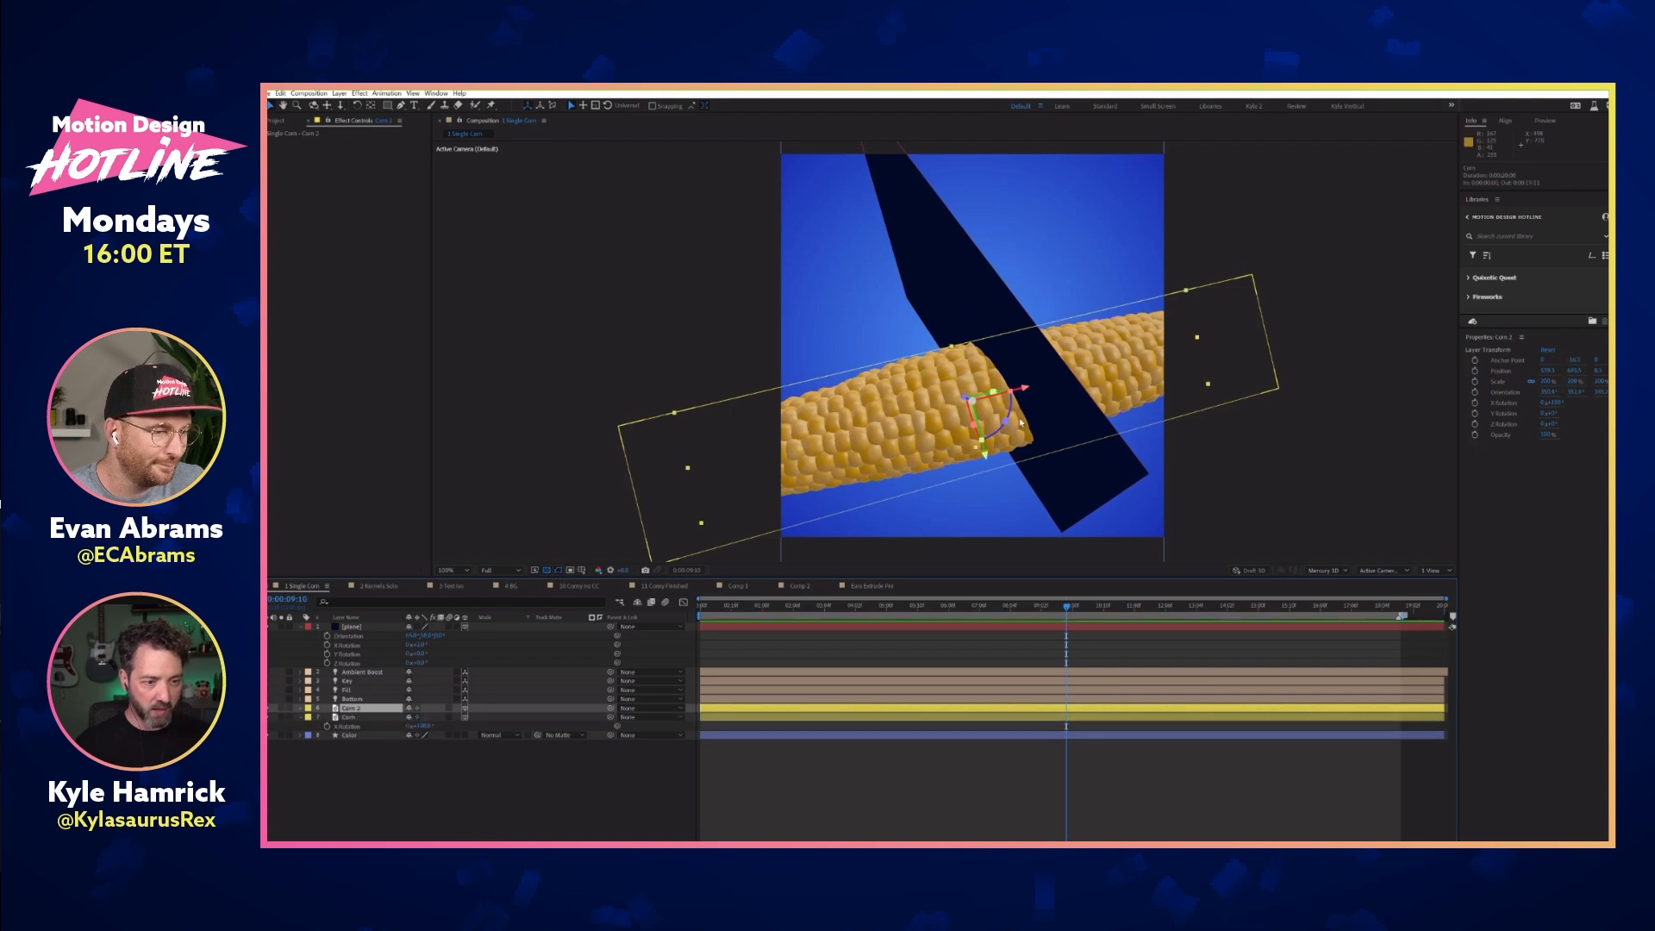
pyautogui.moveTo(1006, 419); pyautogui.dragTo(987, 389)
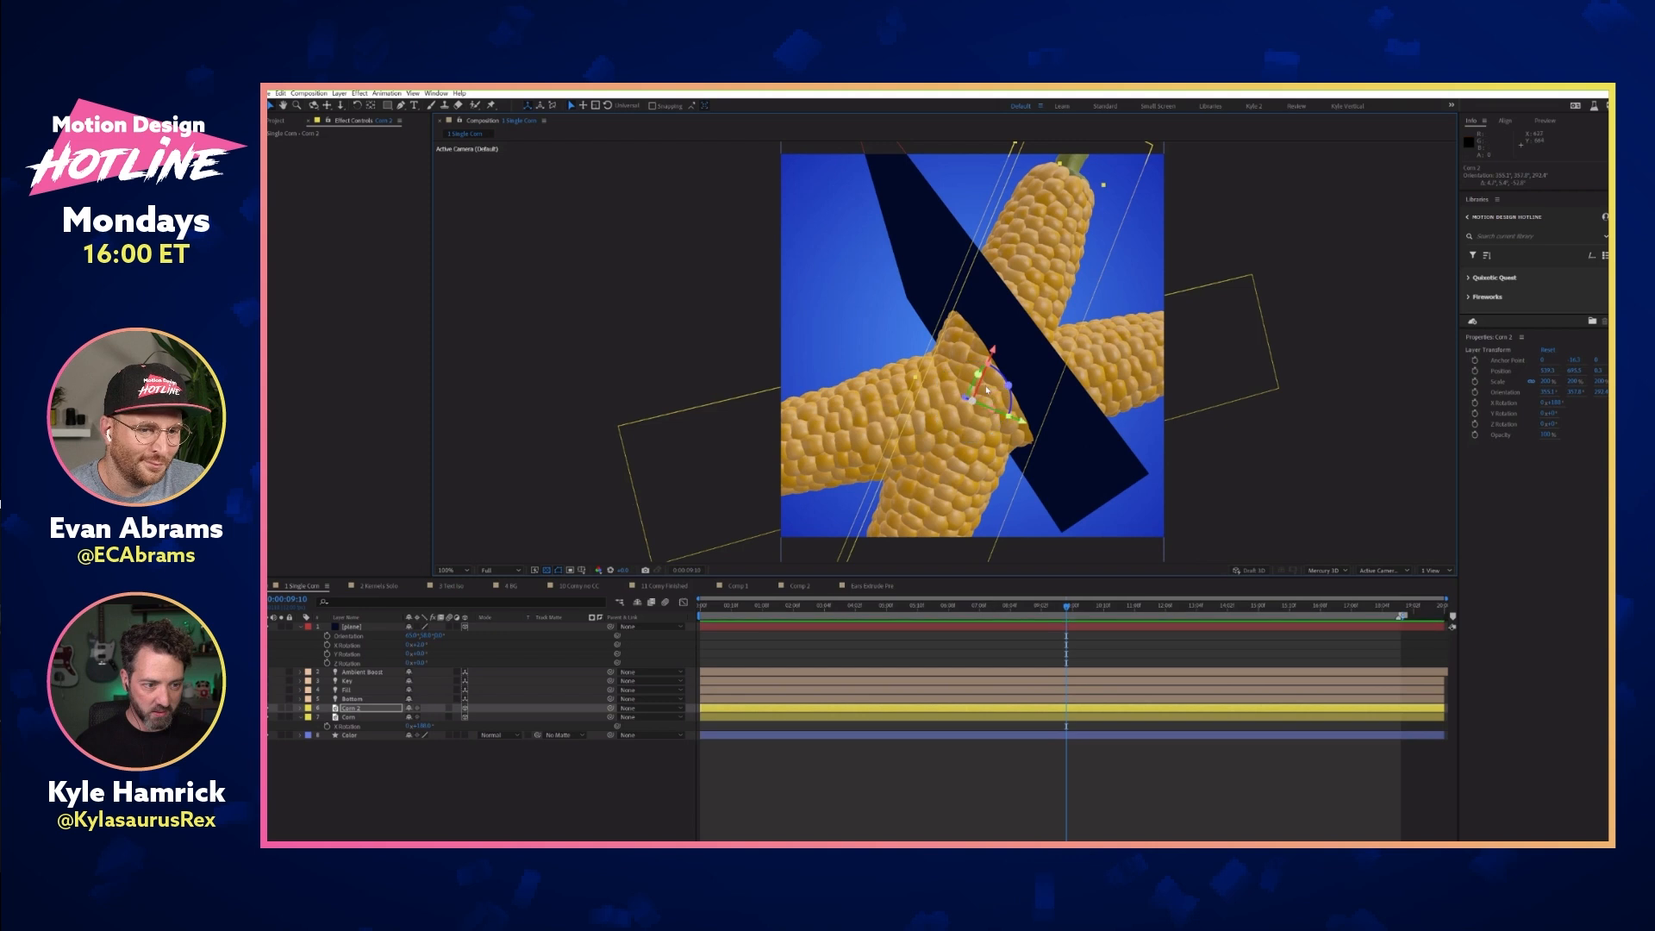
pyautogui.moveTo(971, 399)
pyautogui.mouseDown()
pyautogui.moveTo(971, 383)
pyautogui.moveTo(963, 399)
pyautogui.mouseUp()
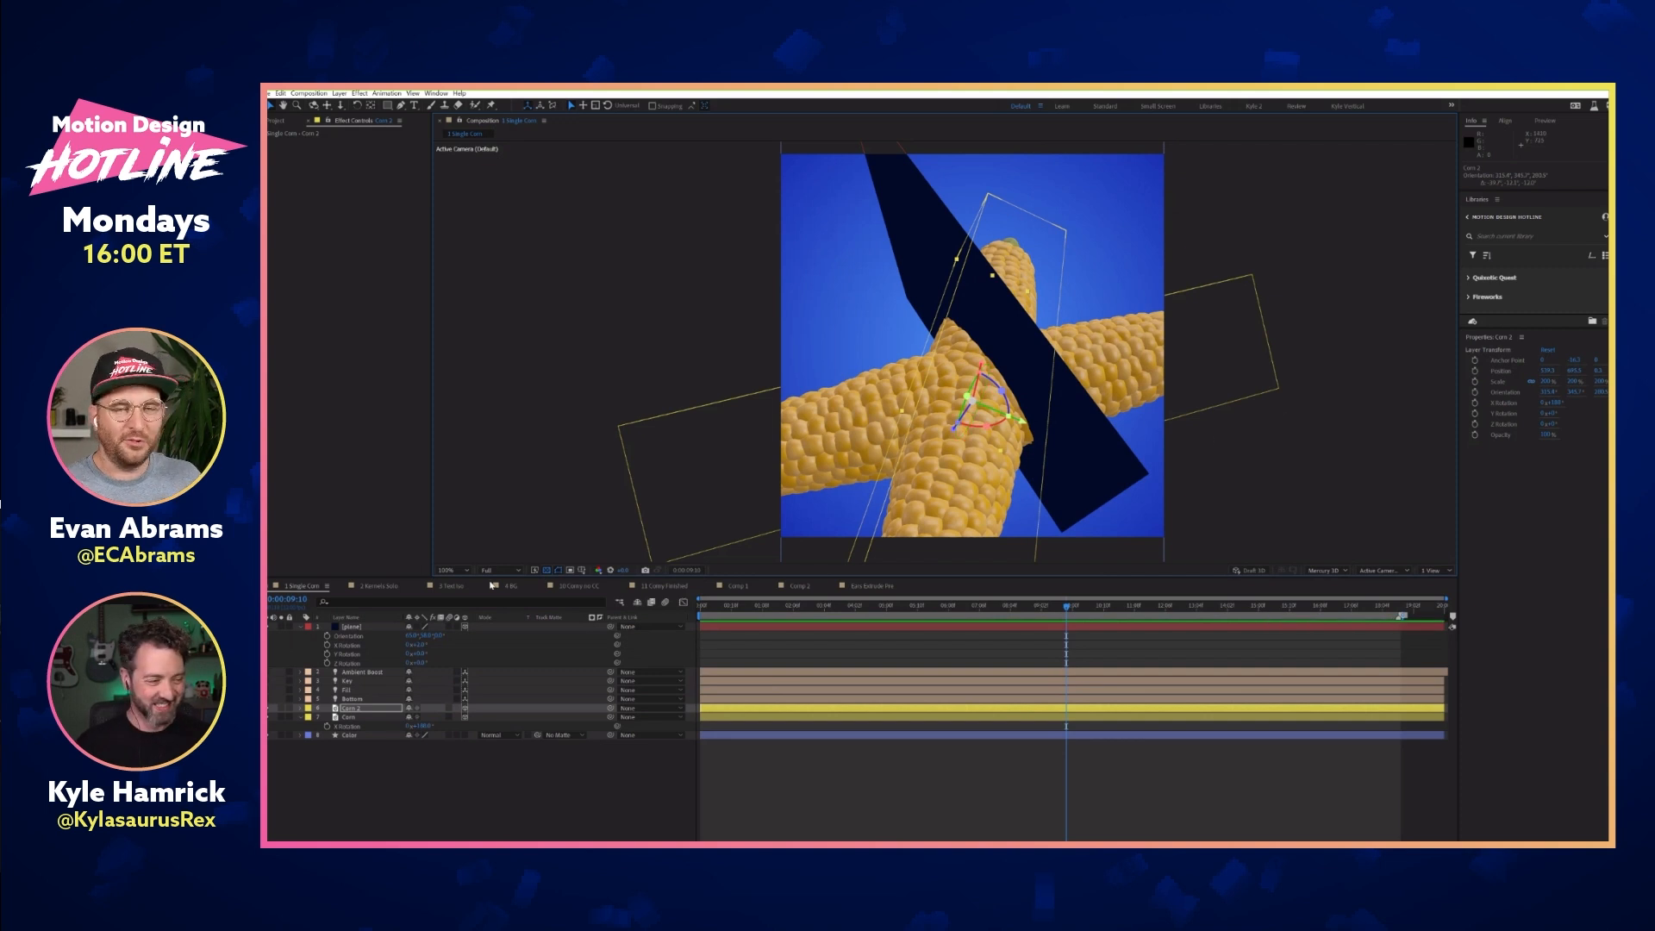
# Hide the plane solid, then duplicate the second corn layer and rotate the copy so three cobs intersect in different directions
pyautogui.click(385, 628)
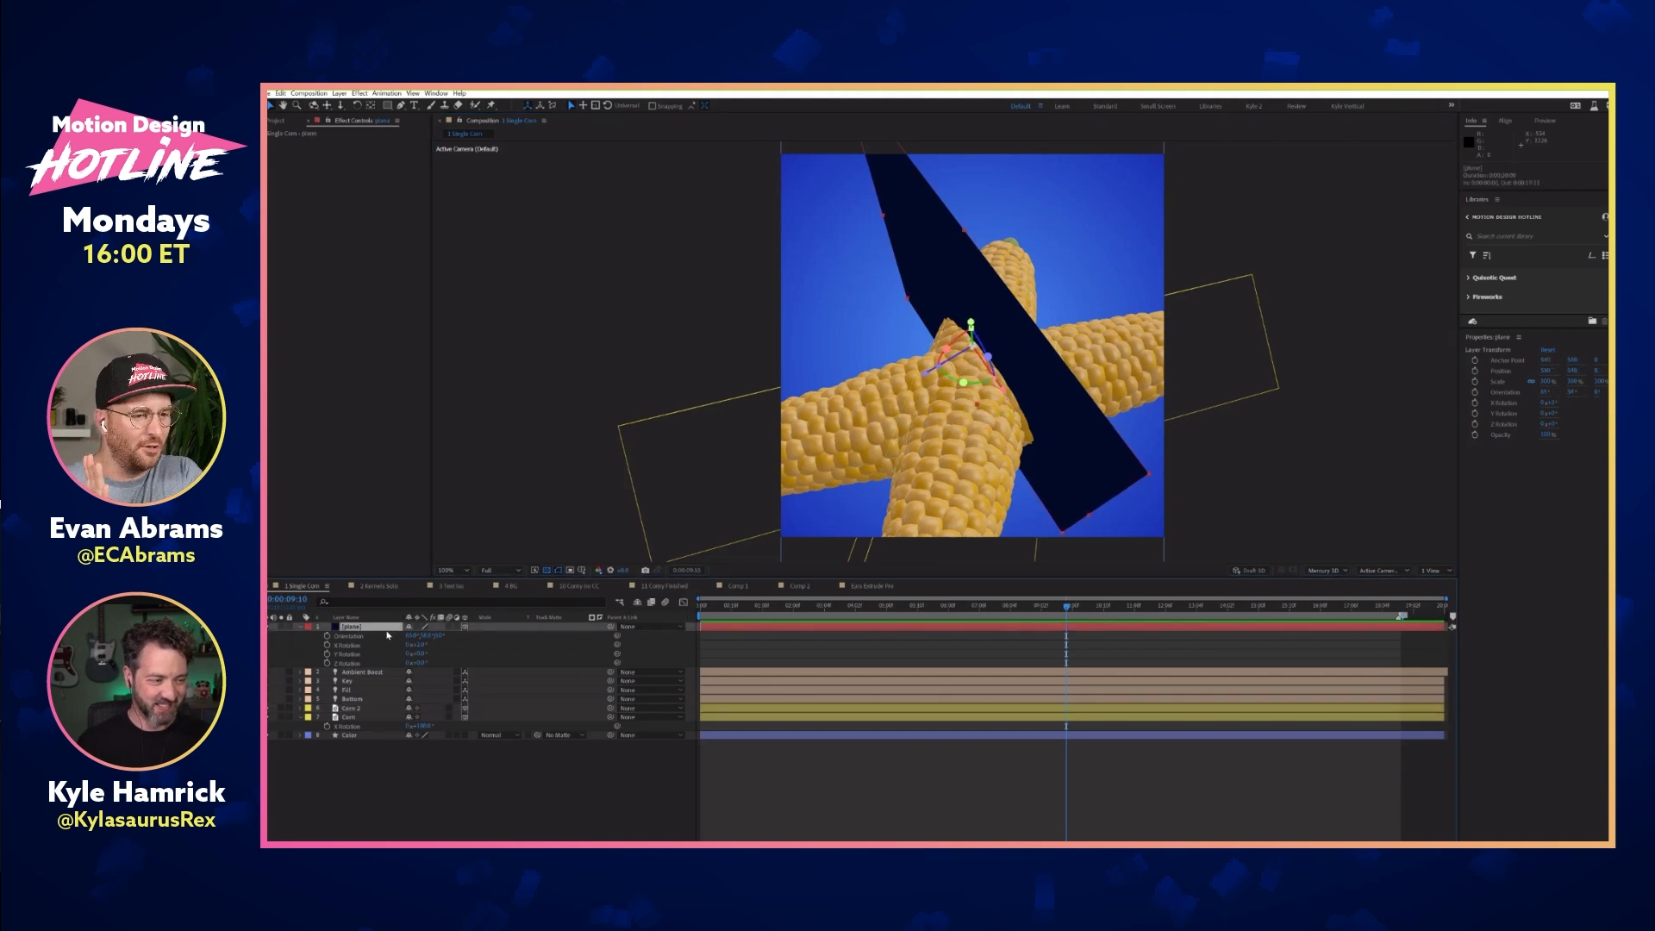
pyautogui.click(275, 627)
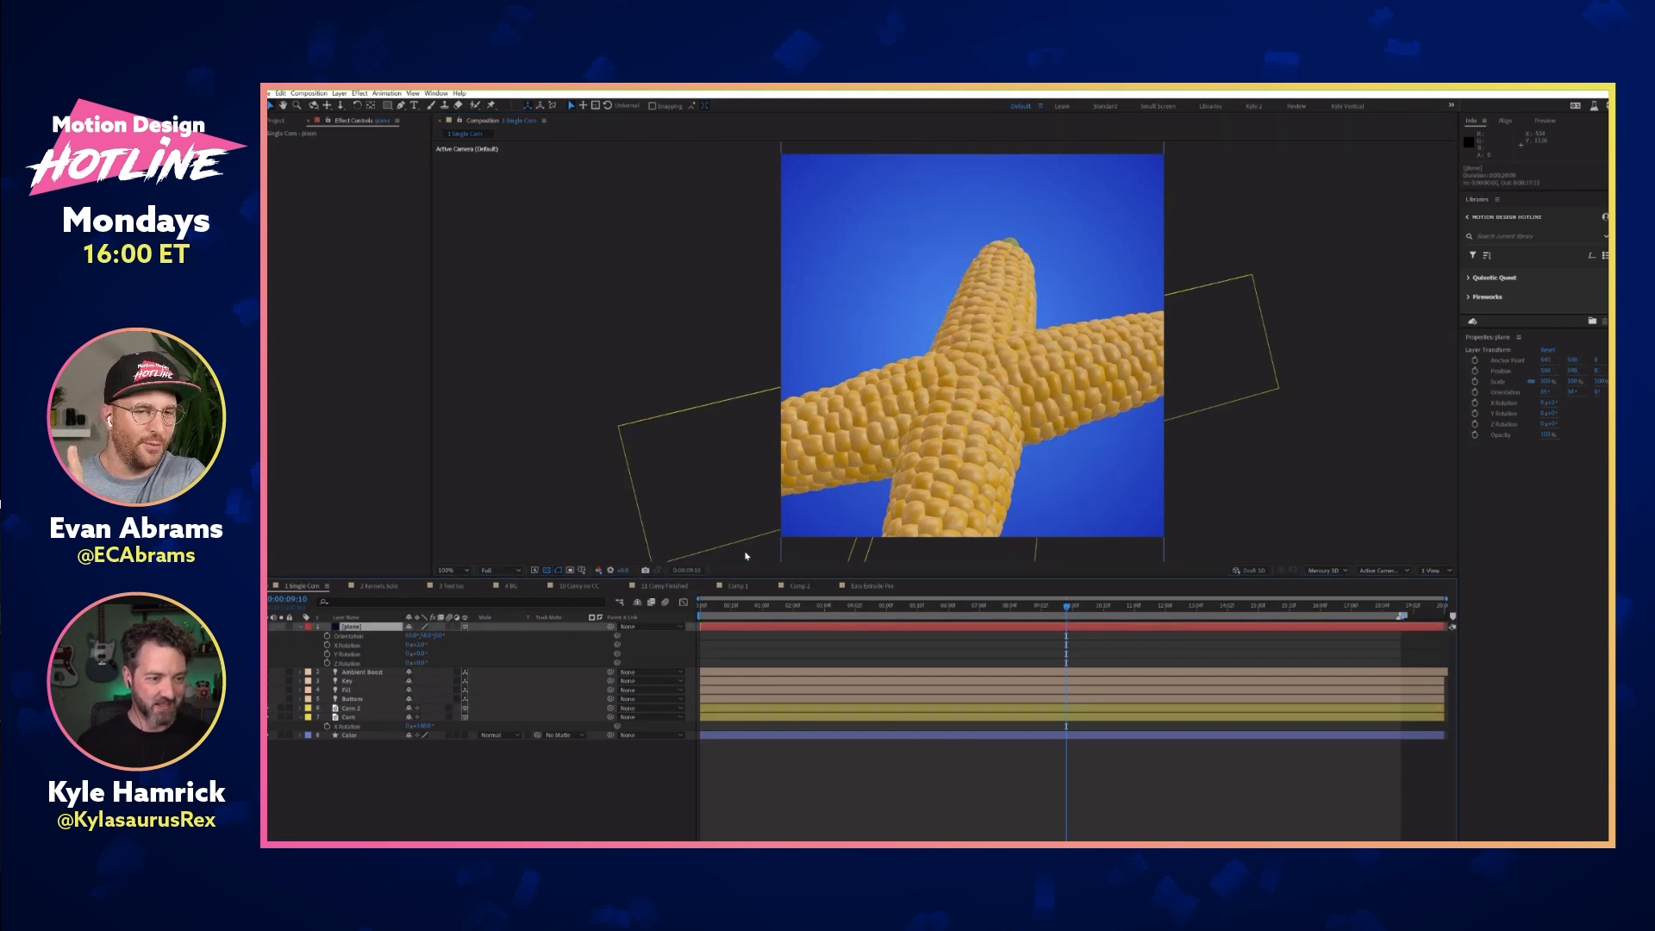
pyautogui.click(363, 708)
pyautogui.hotkey('ctrl', 'd')
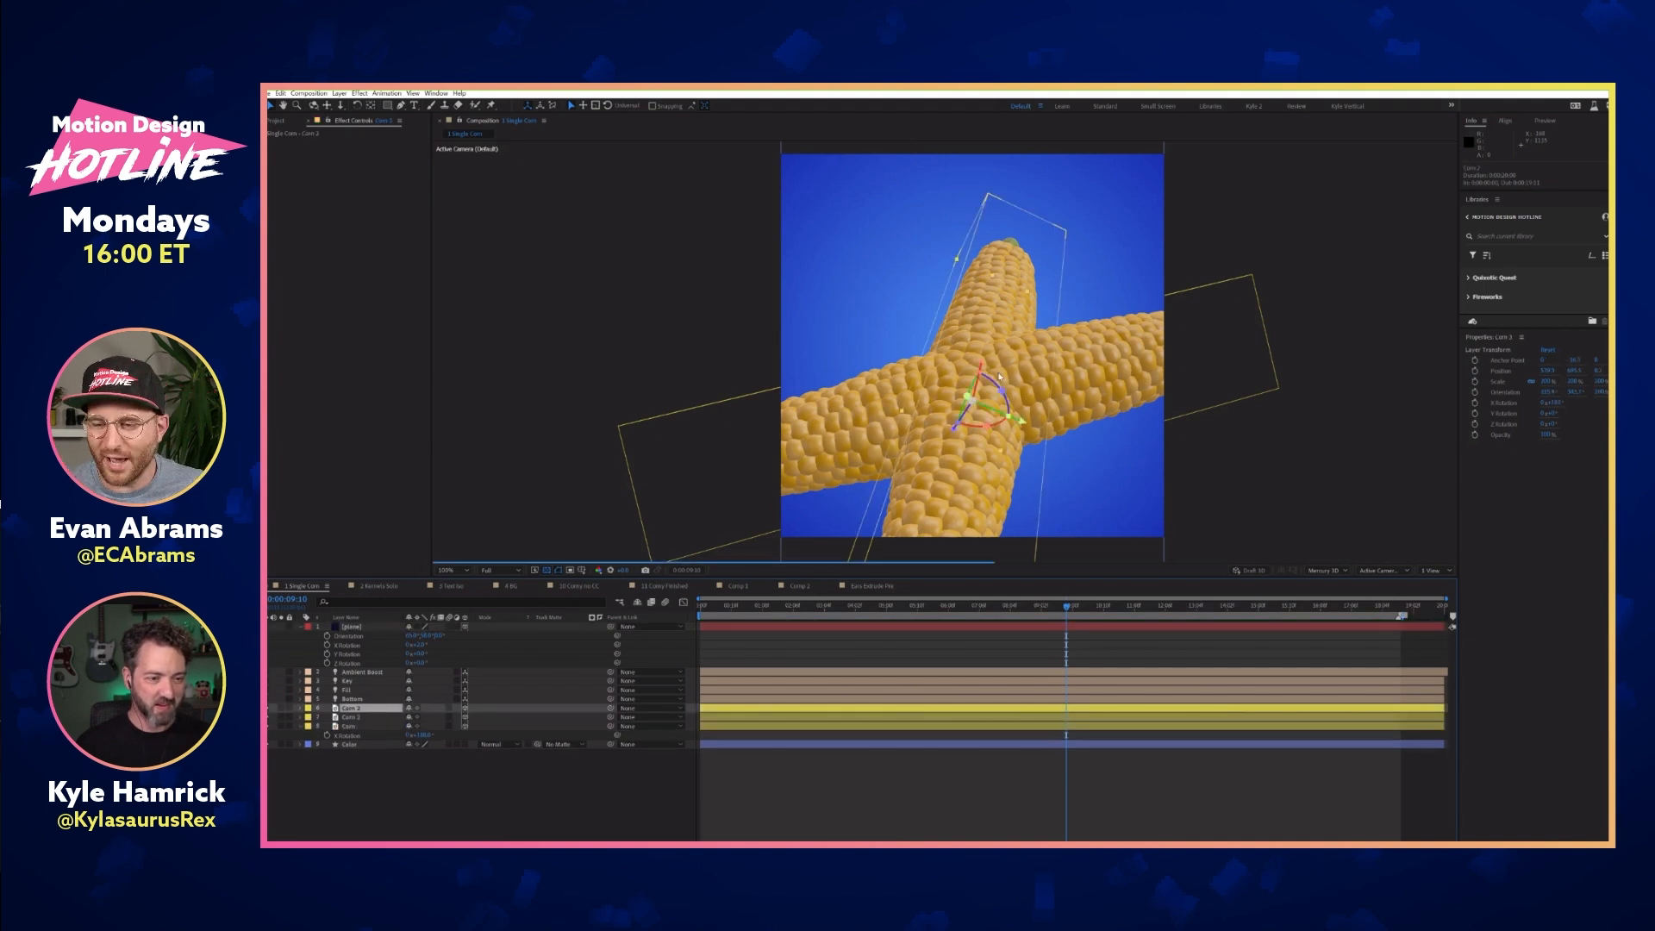
pyautogui.moveTo(986, 425); pyautogui.dragTo(964, 377)
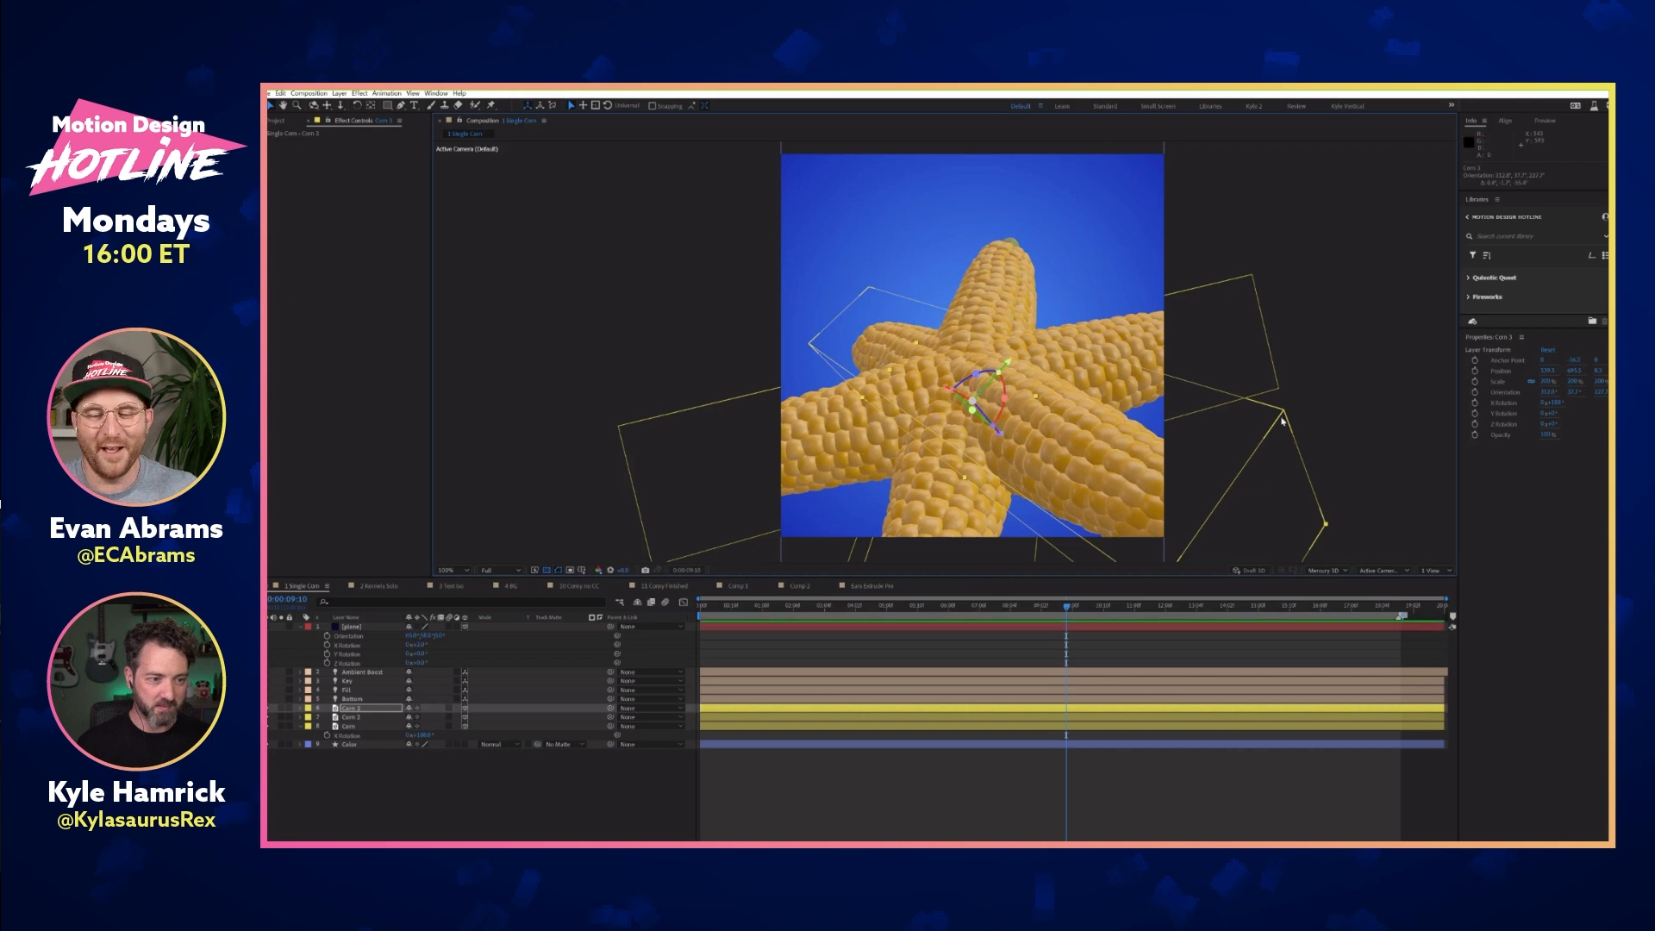
pyautogui.click(522, 771)
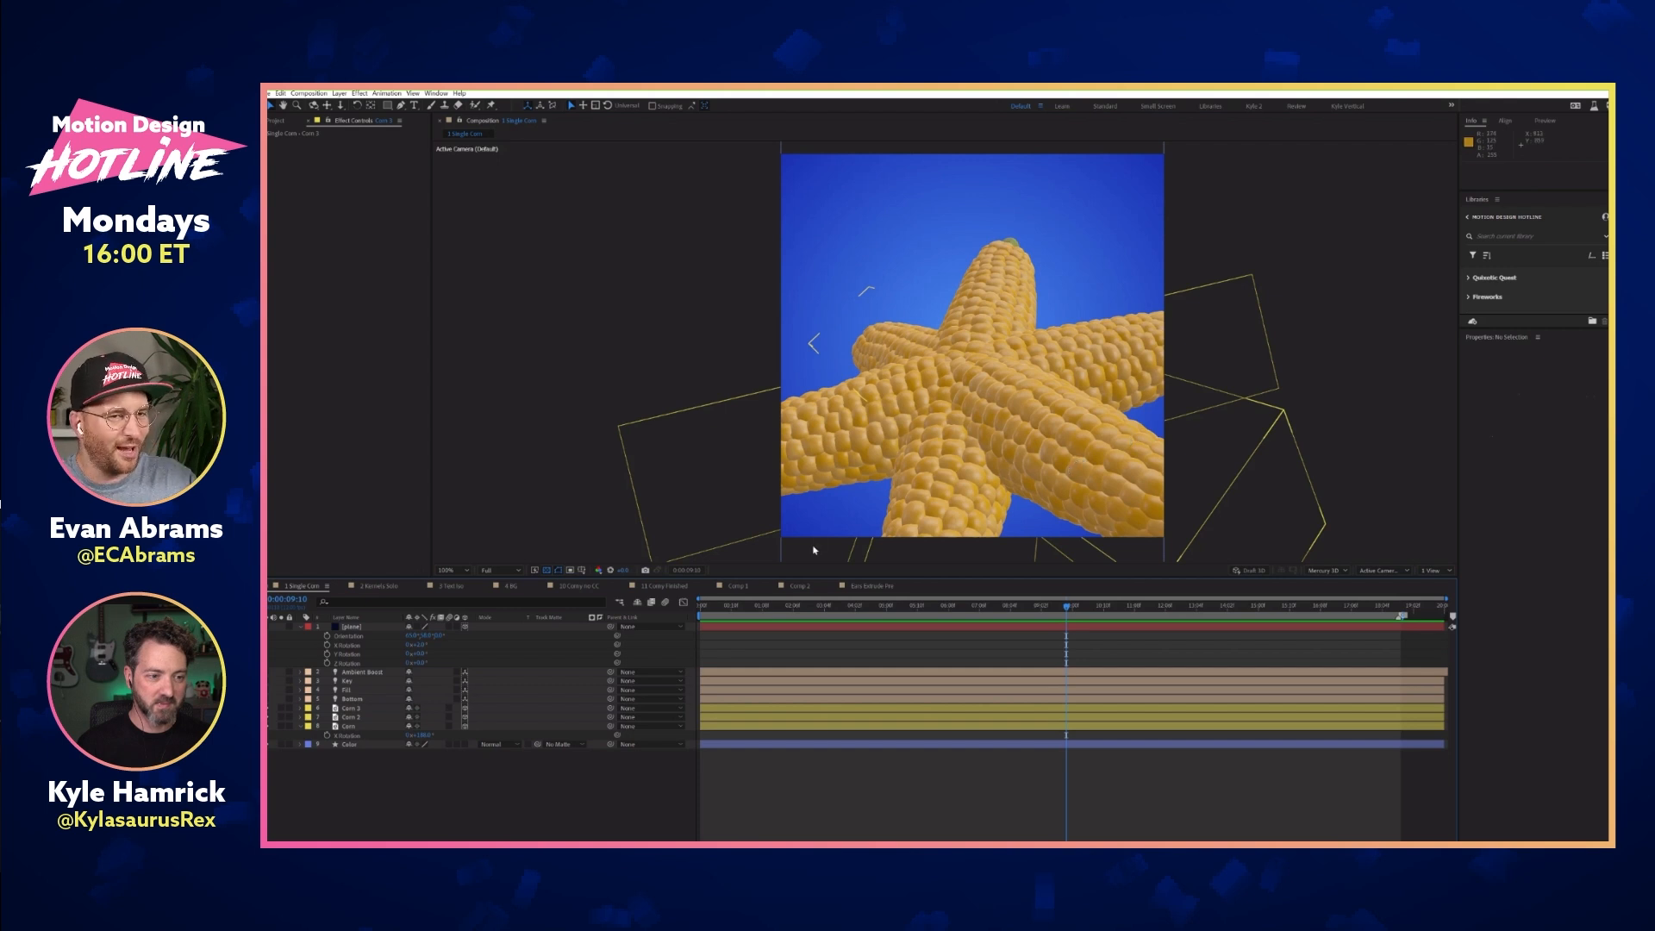
# Reveal the rotation properties of the three corn layers, then show the plane solid again and reorient it to lie flatter through the cobs
pyautogui.click(350, 708)
pyautogui.keyDown('shift'); pyautogui.click(349, 726); pyautogui.keyUp('shift')
pyautogui.press('r')
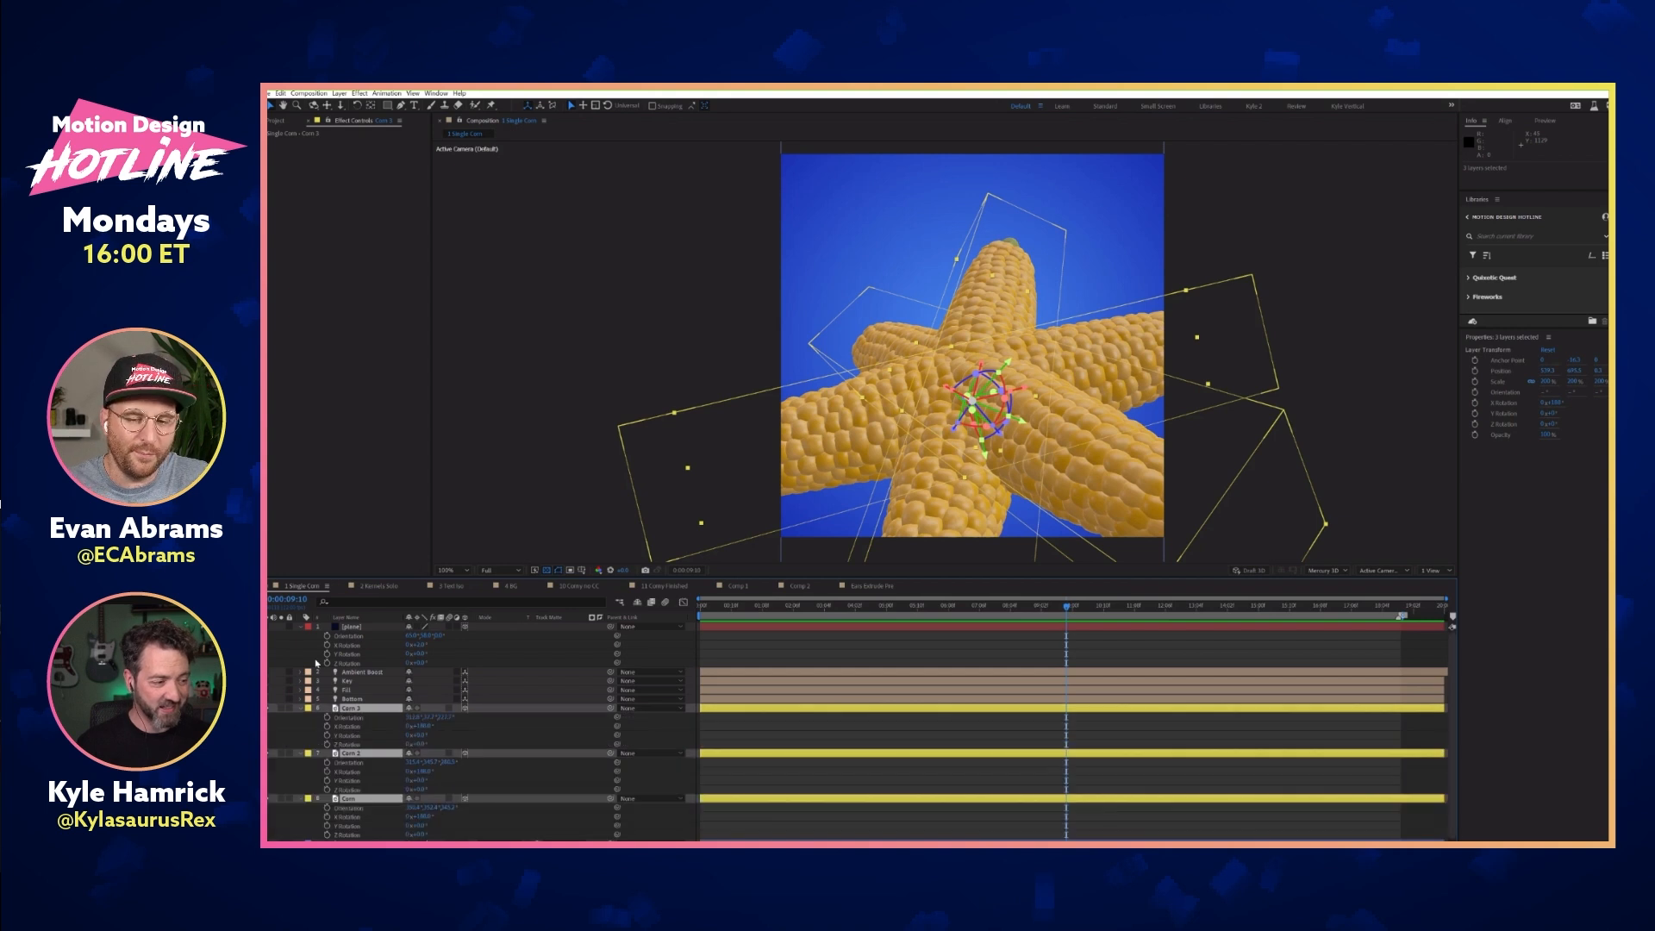
pyautogui.click(267, 627)
pyautogui.click(384, 628)
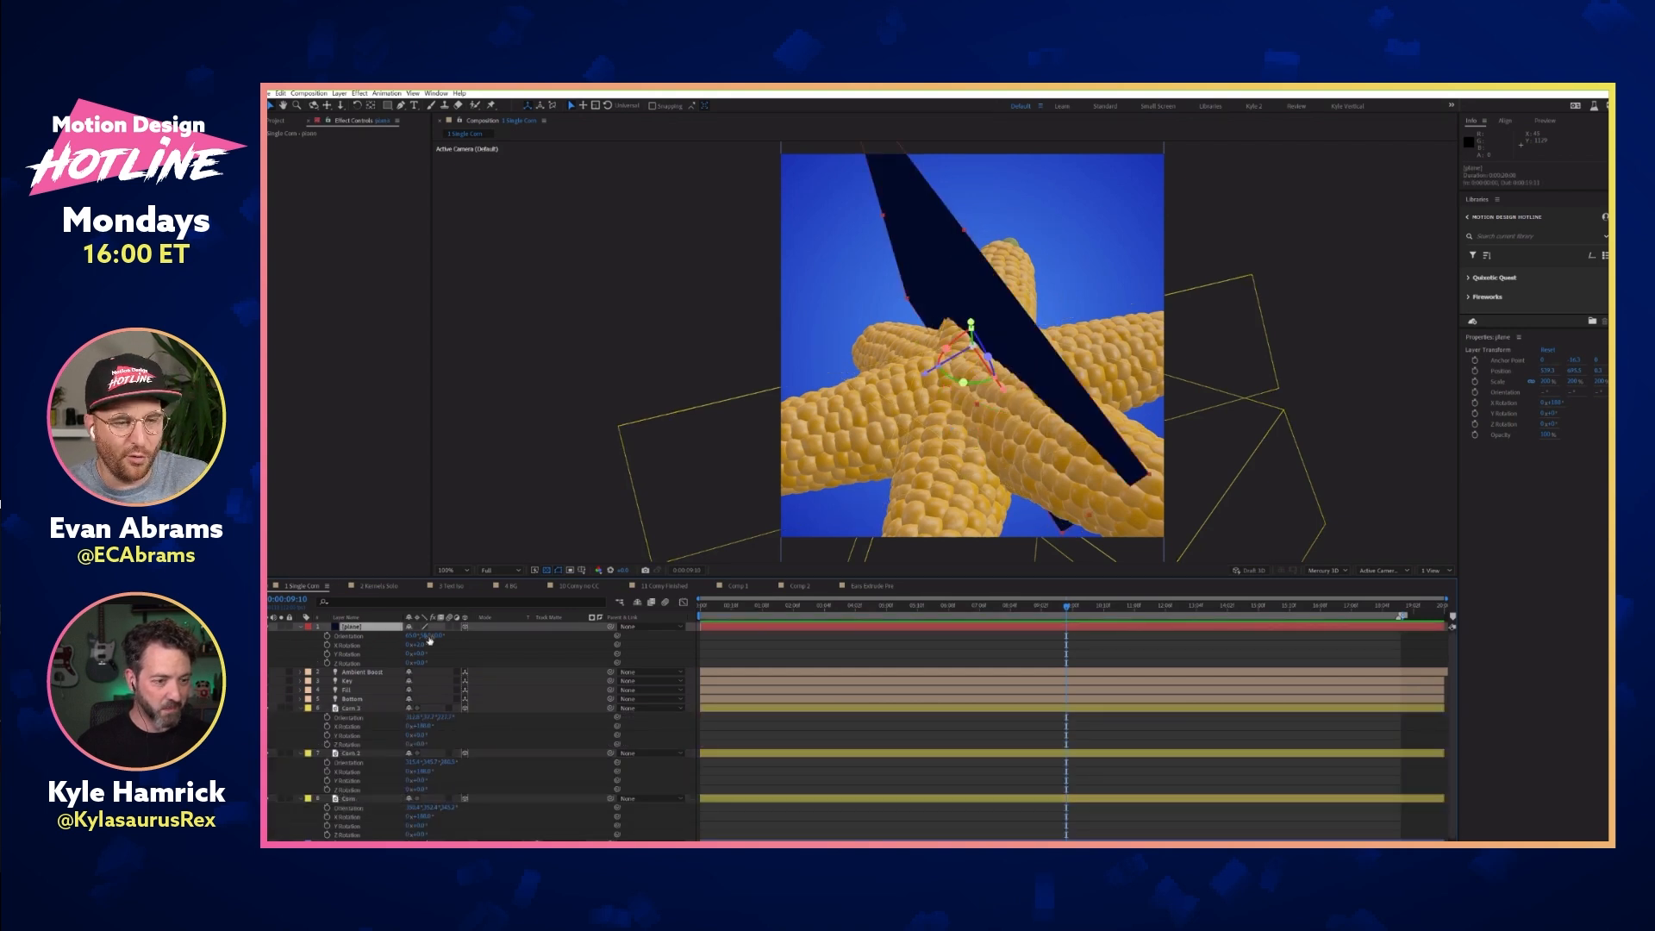
pyautogui.moveTo(428, 636)
pyautogui.mouseDown()
pyautogui.moveTo(419, 649)
pyautogui.moveTo(428, 636)
pyautogui.mouseUp()
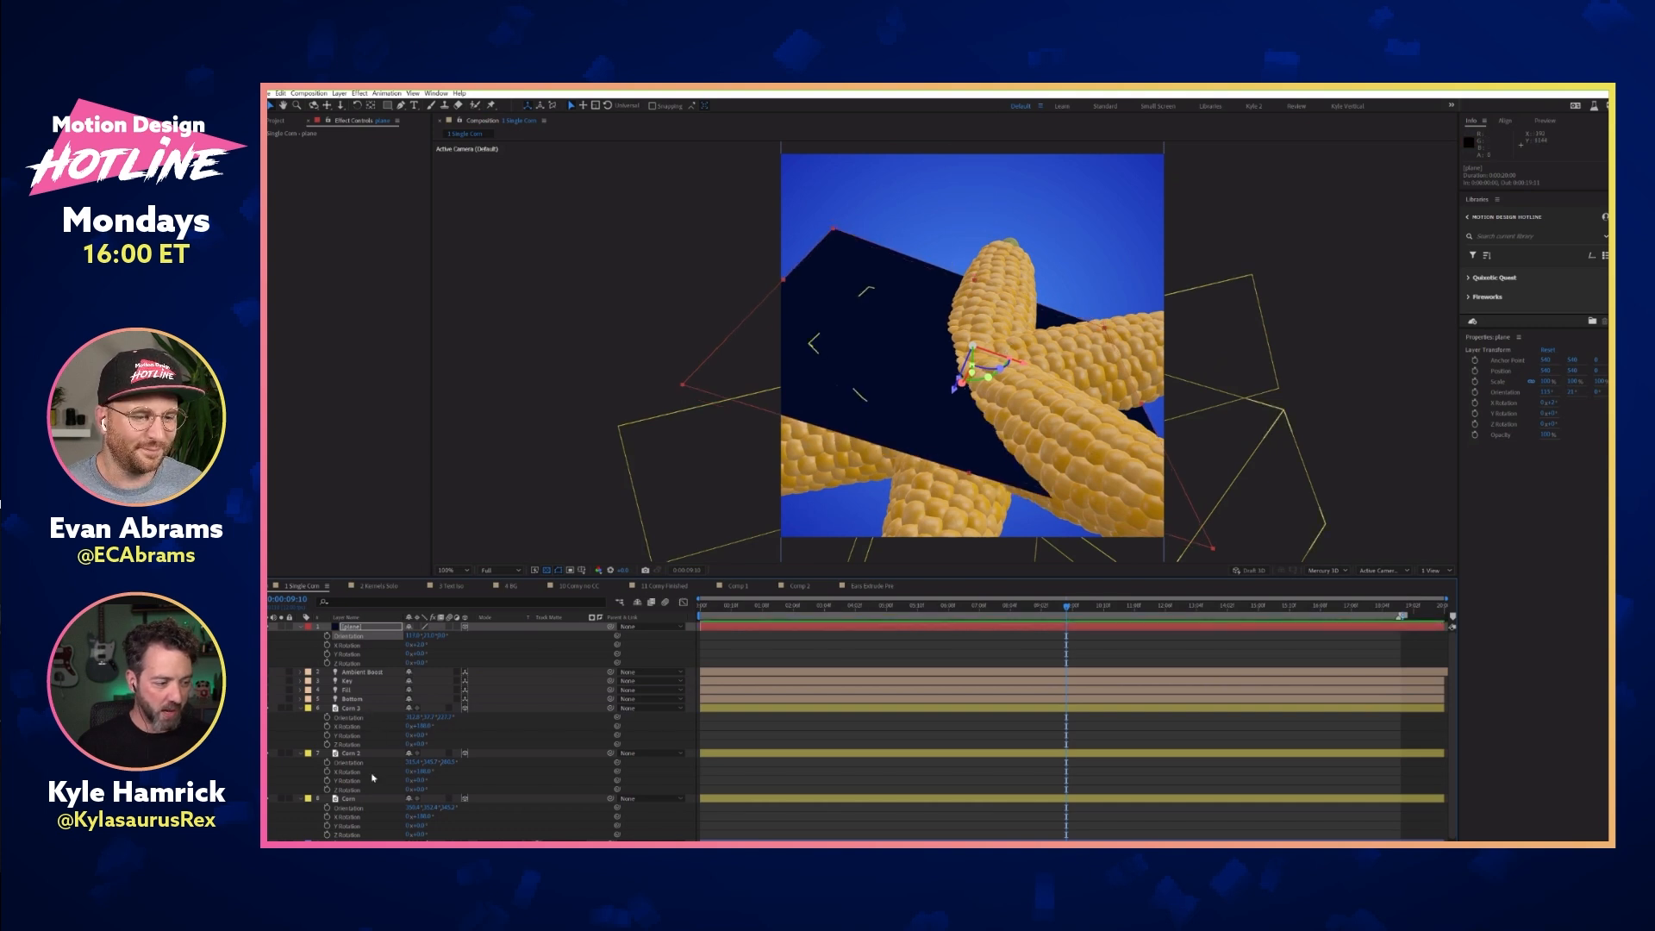
# Move all three corn layers together up and to the right so they intersect the plane differently
pyautogui.click(1005, 357)
pyautogui.keyDown('shift'); pyautogui.click(365, 800); pyautogui.keyUp('shift')
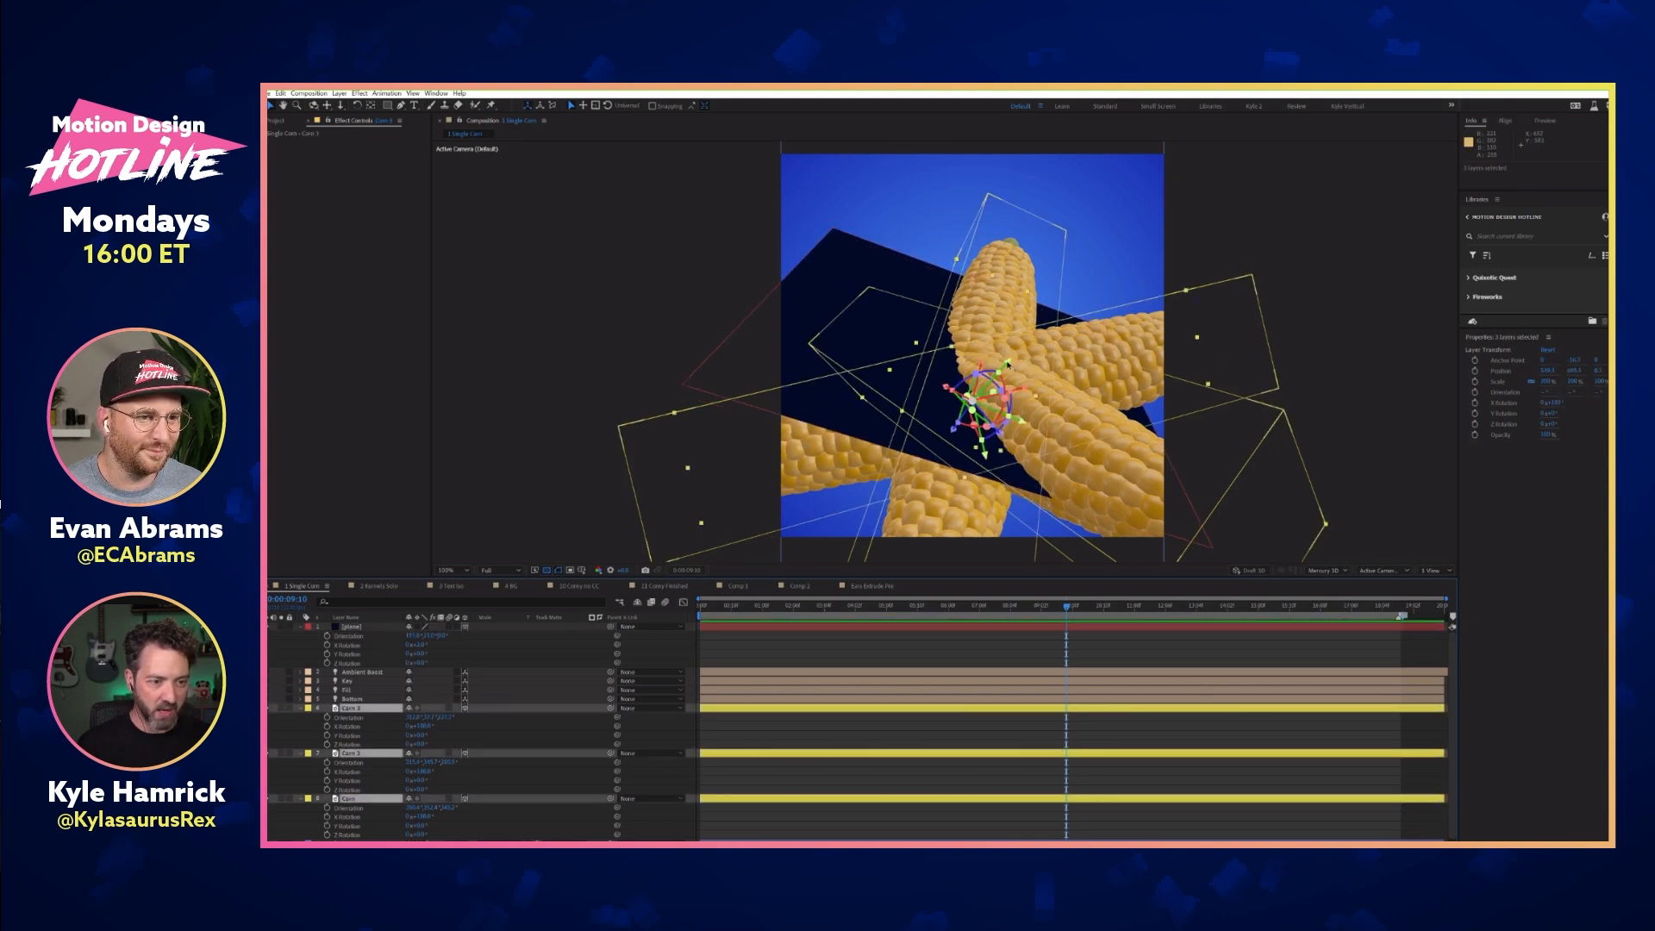
pyautogui.moveTo(1013, 363); pyautogui.dragTo(1053, 311)
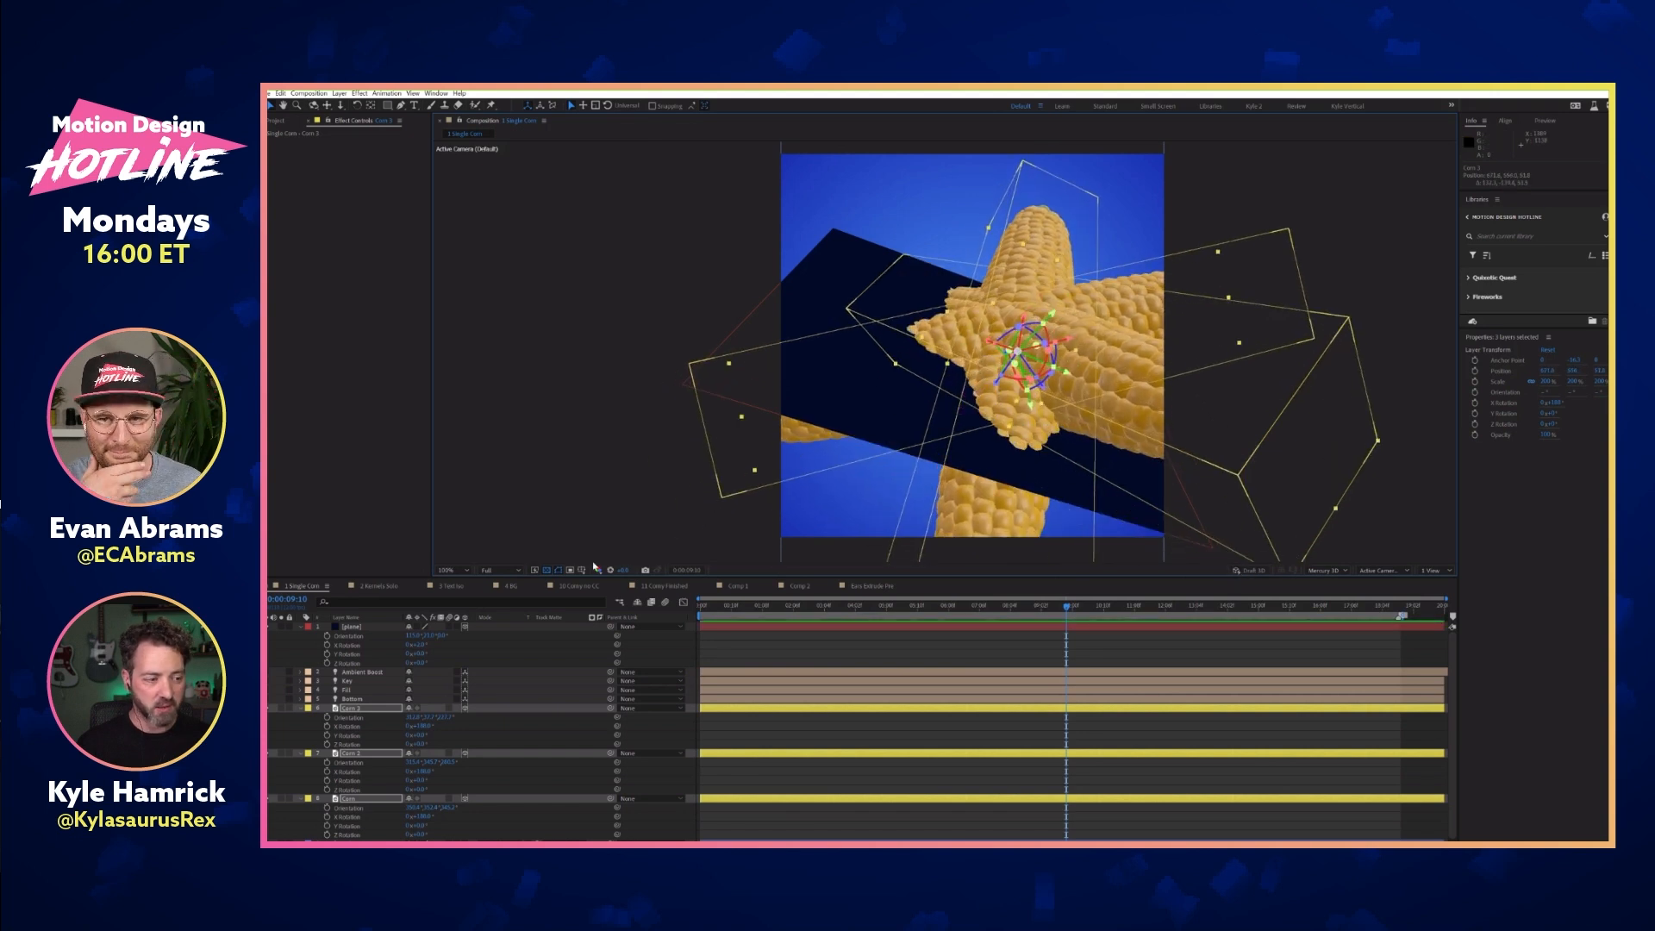
# Turn on Draft 3D and move the three corn layers together back down and to the left through the plane
pyautogui.click(500, 570)
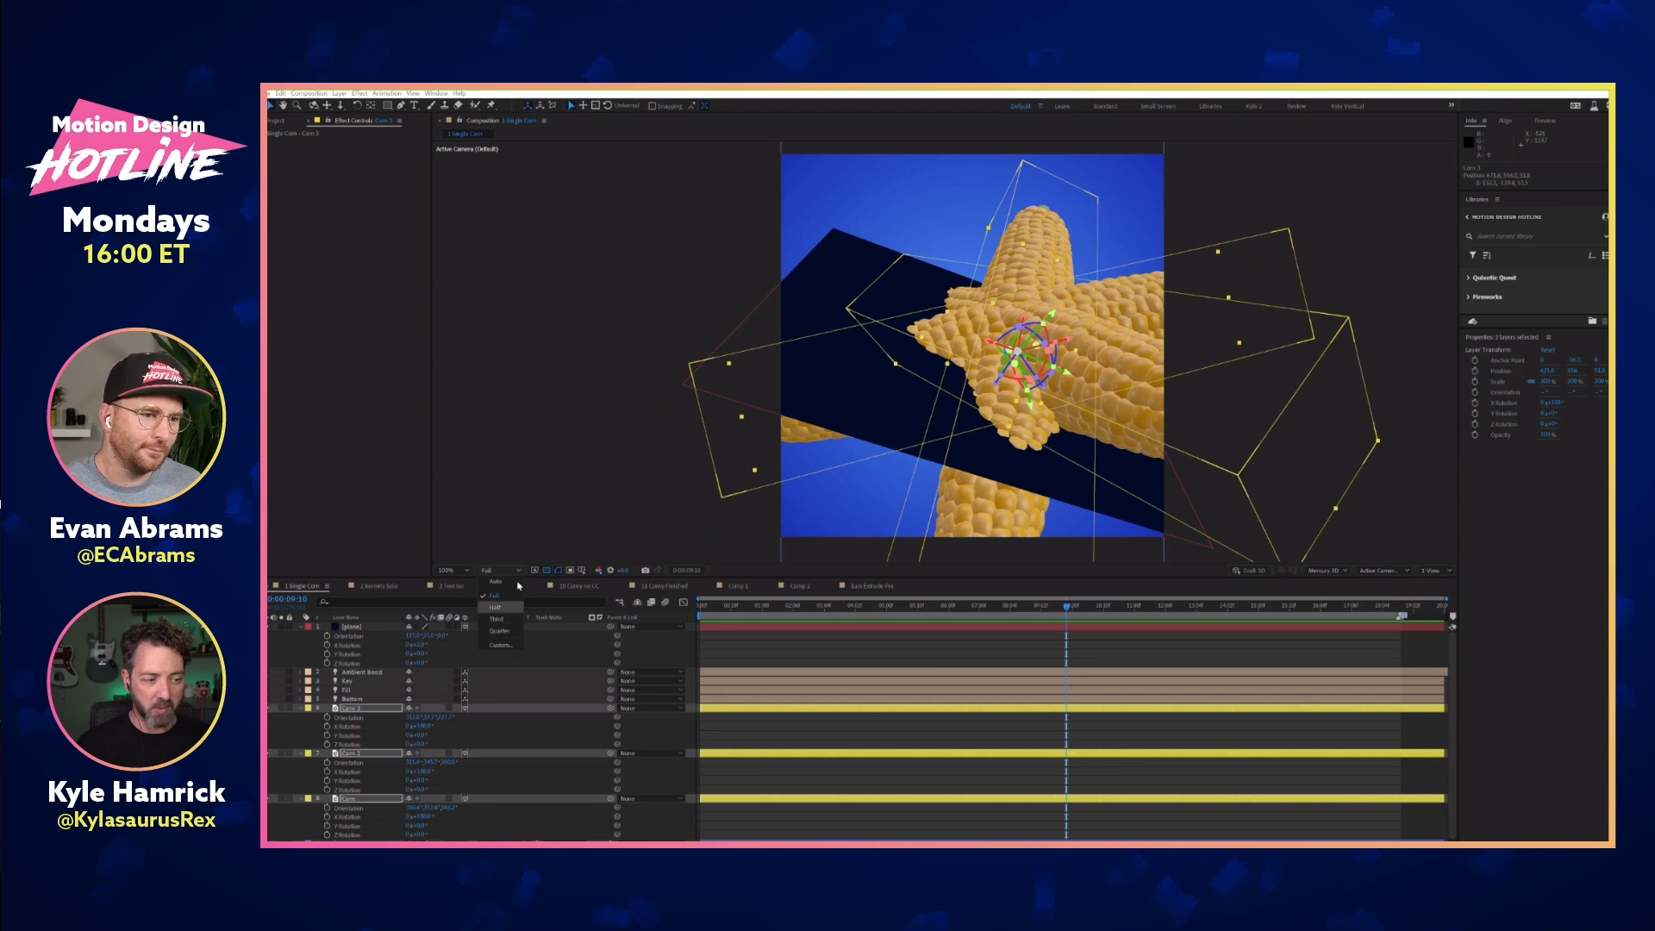
pyautogui.click(557, 535)
pyautogui.click(1260, 573)
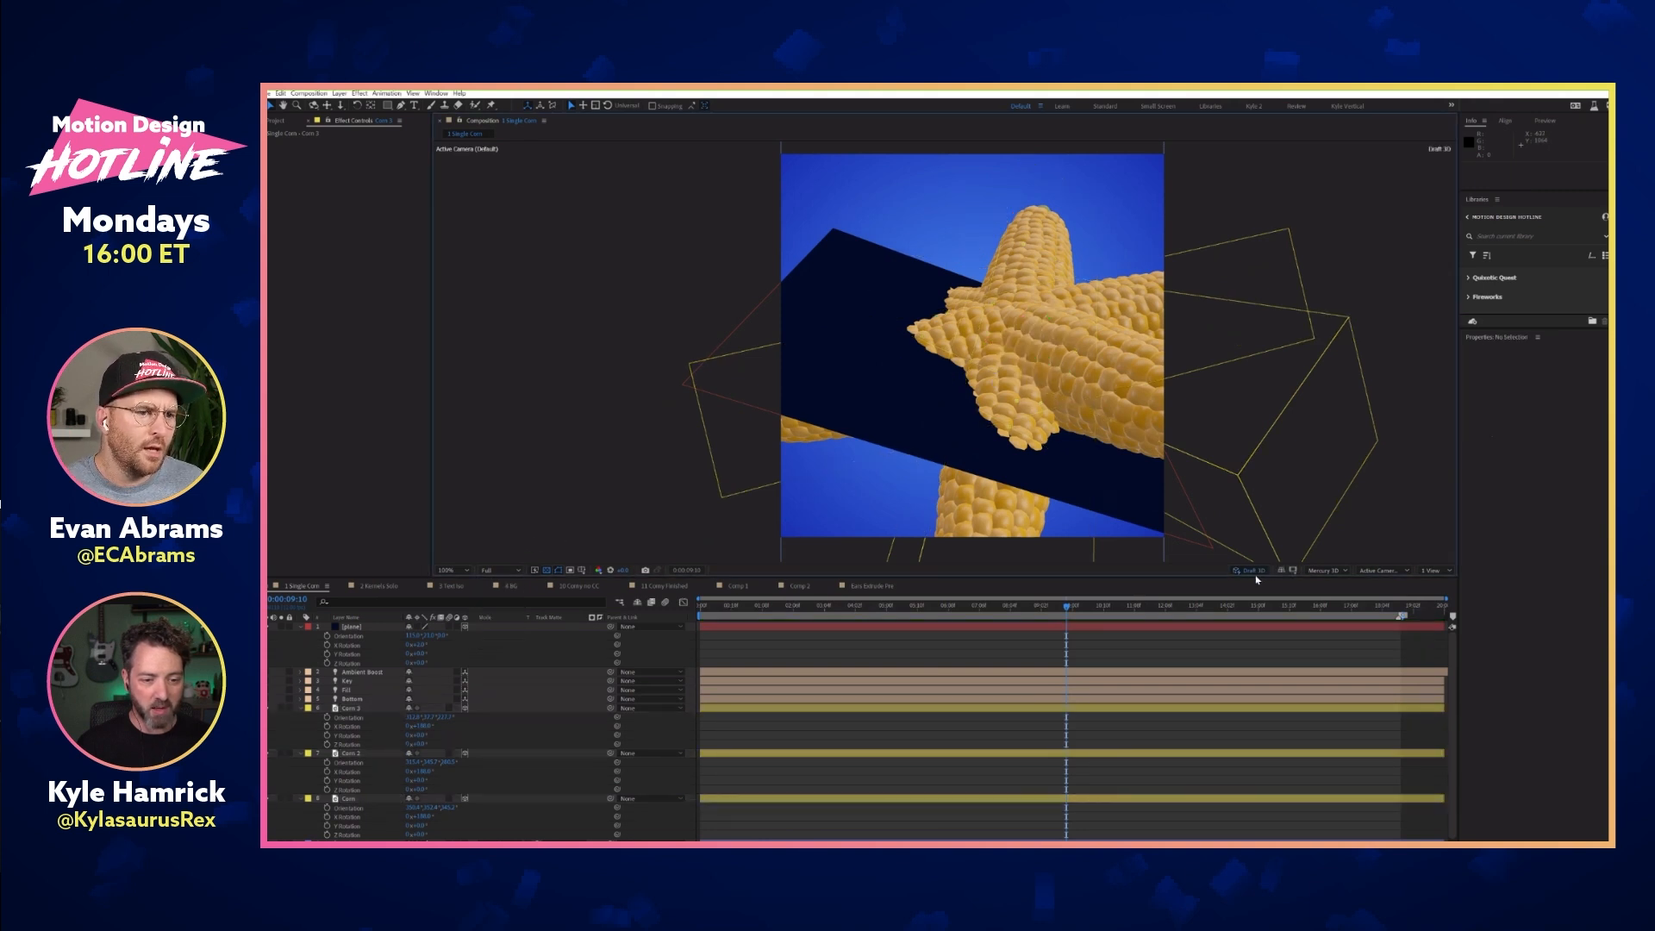
pyautogui.click(373, 708)
pyautogui.keyDown('shift'); pyautogui.click(364, 799); pyautogui.keyUp('shift')
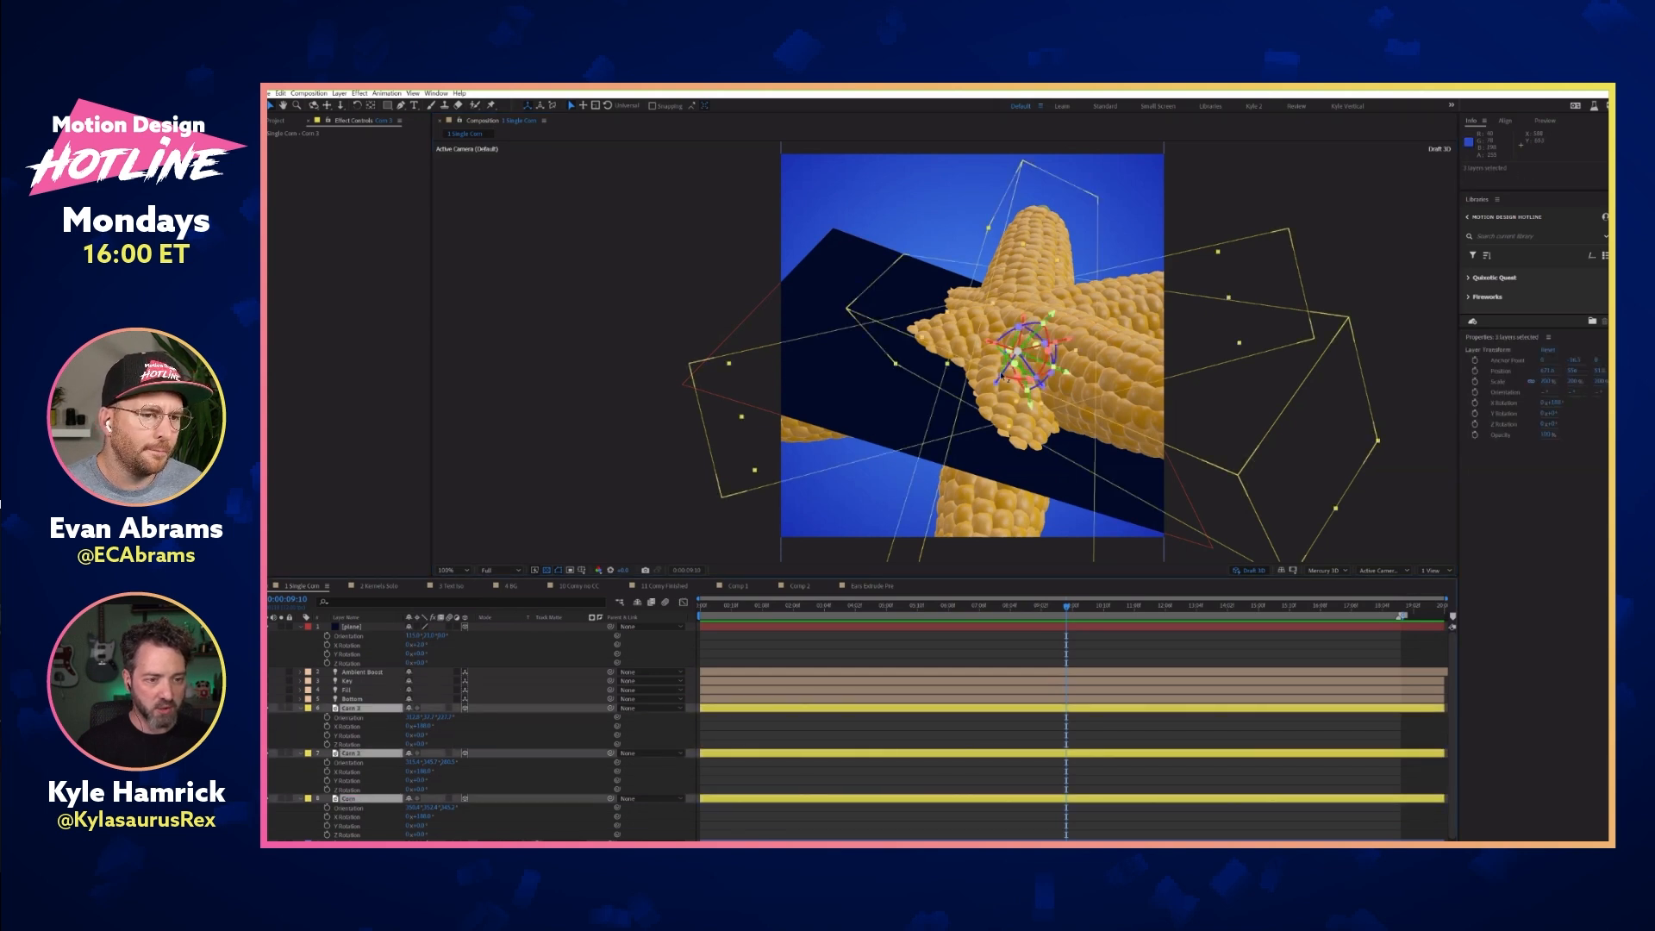
pyautogui.moveTo(1054, 316); pyautogui.dragTo(1034, 365)
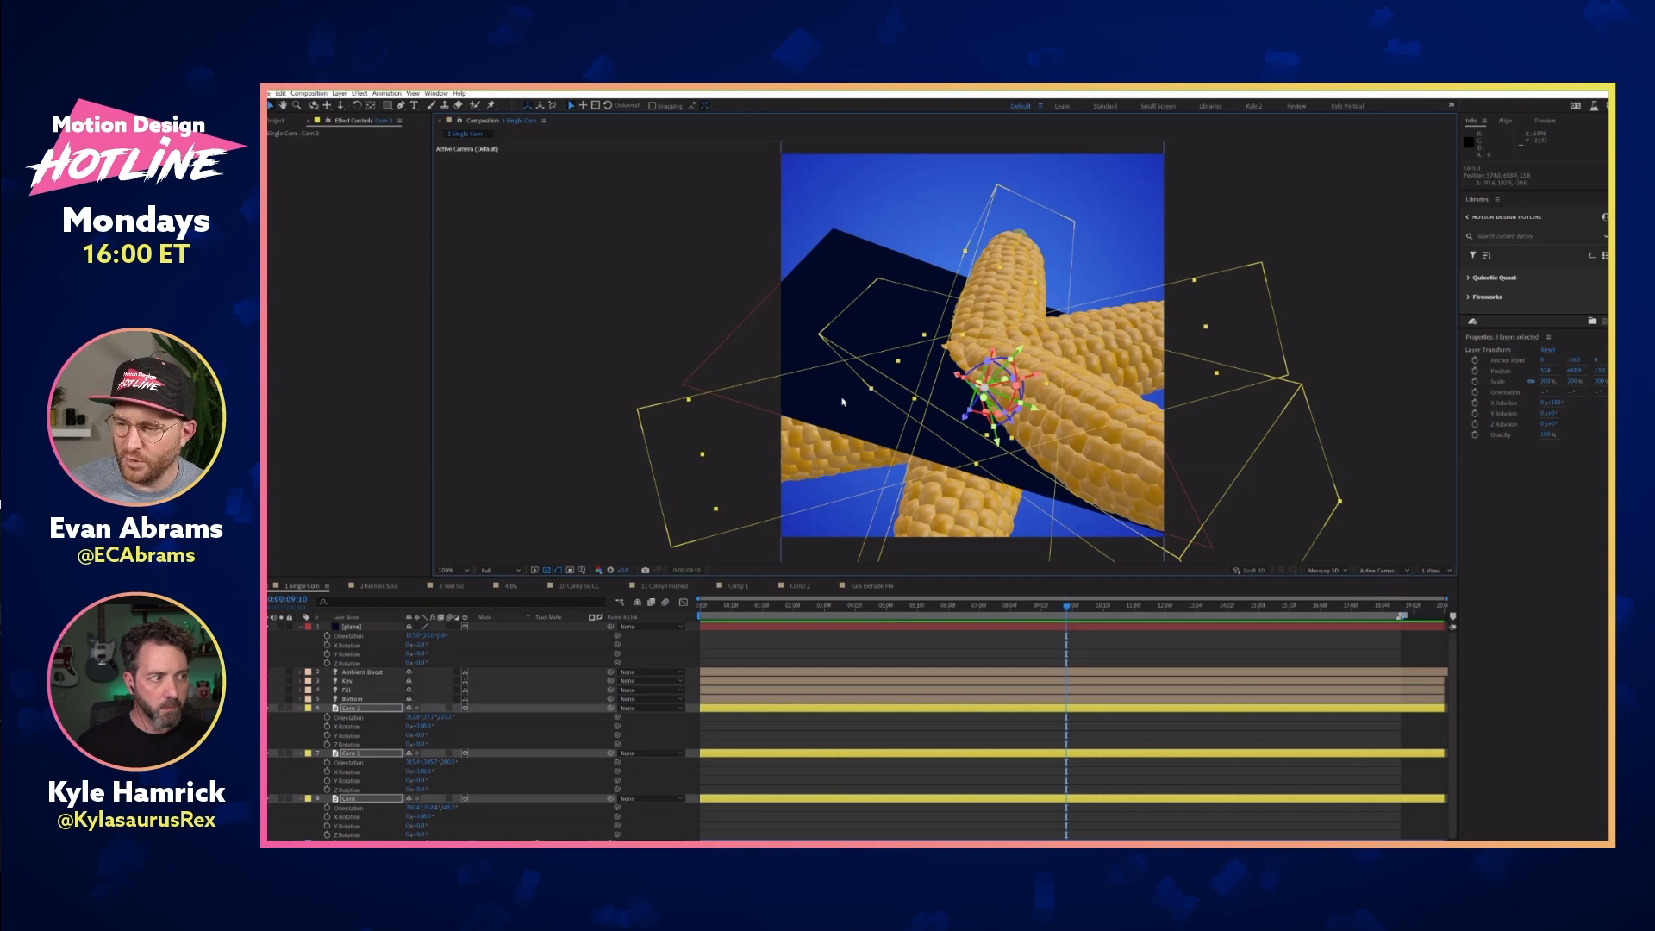
# Review the composition's 3D Renderer settings and the Mercury 3D render quality option, cancelling both dialogs without saving changes
pyautogui.click(312, 95)
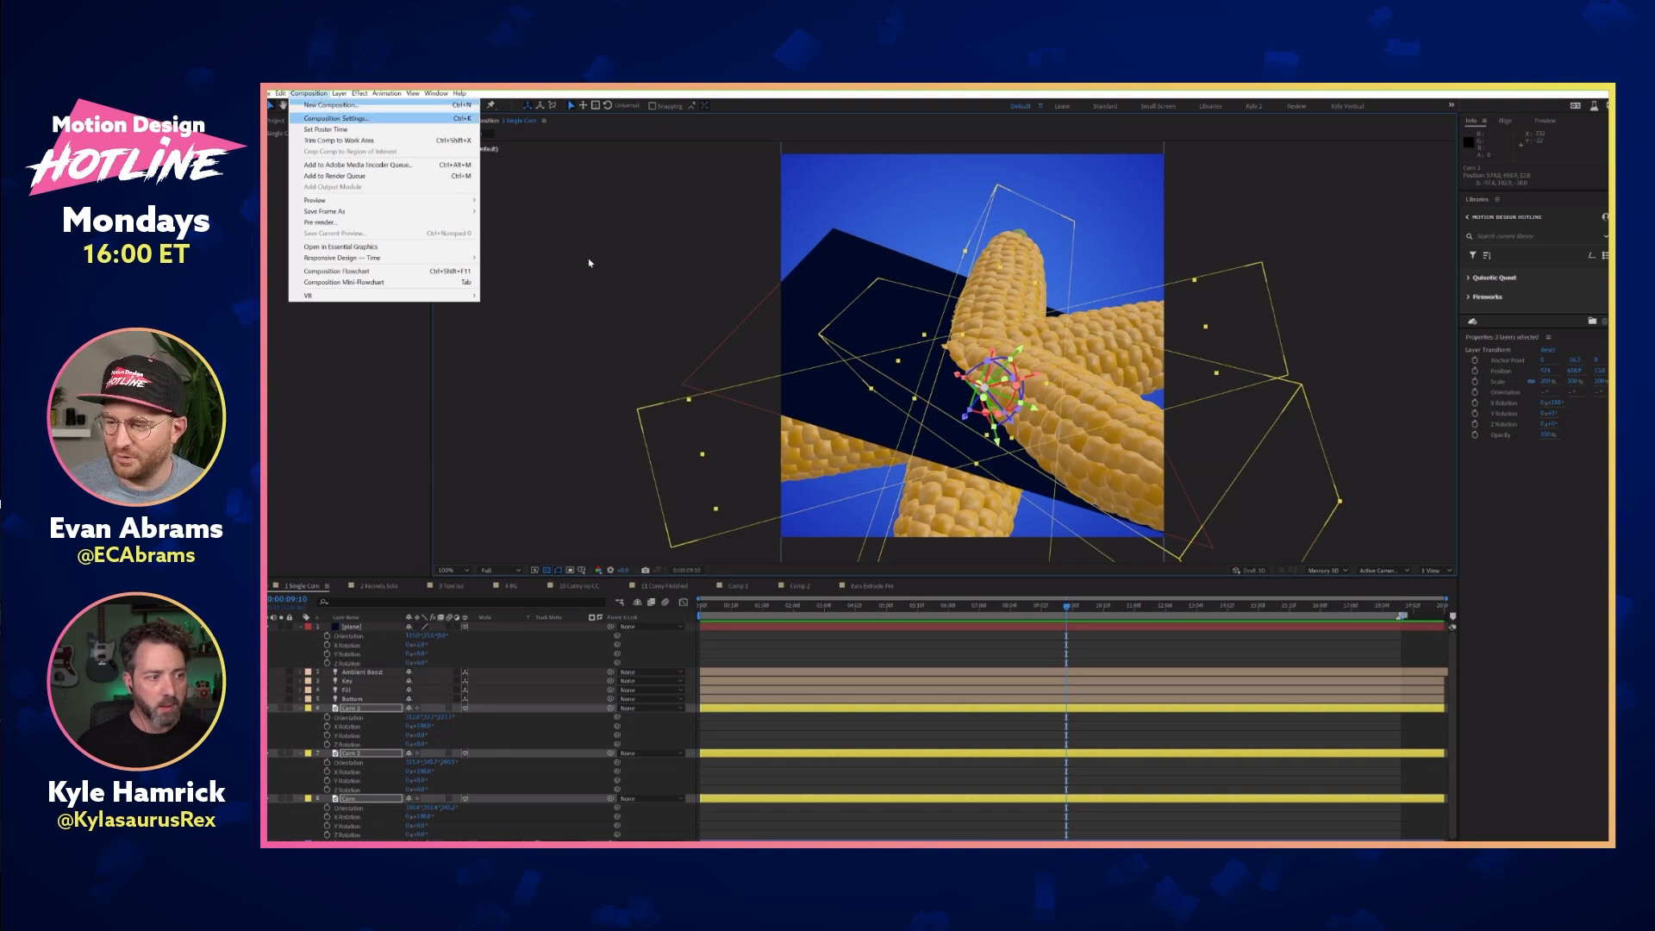
pyautogui.rightClick(622, 279)
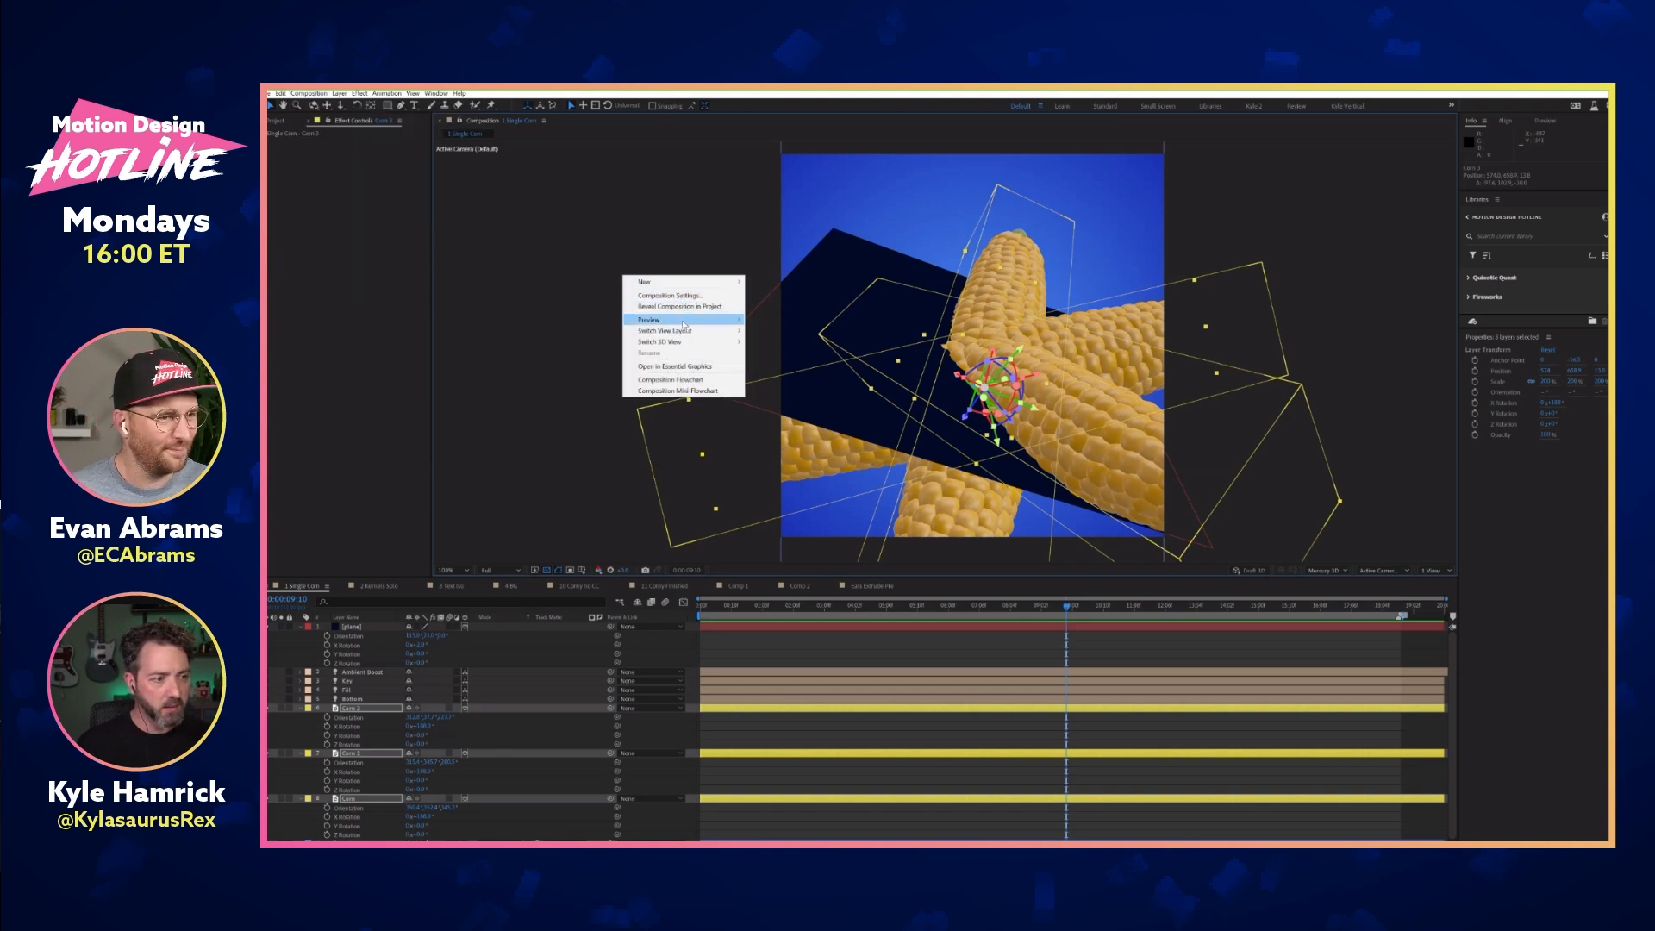
pyautogui.click(692, 296)
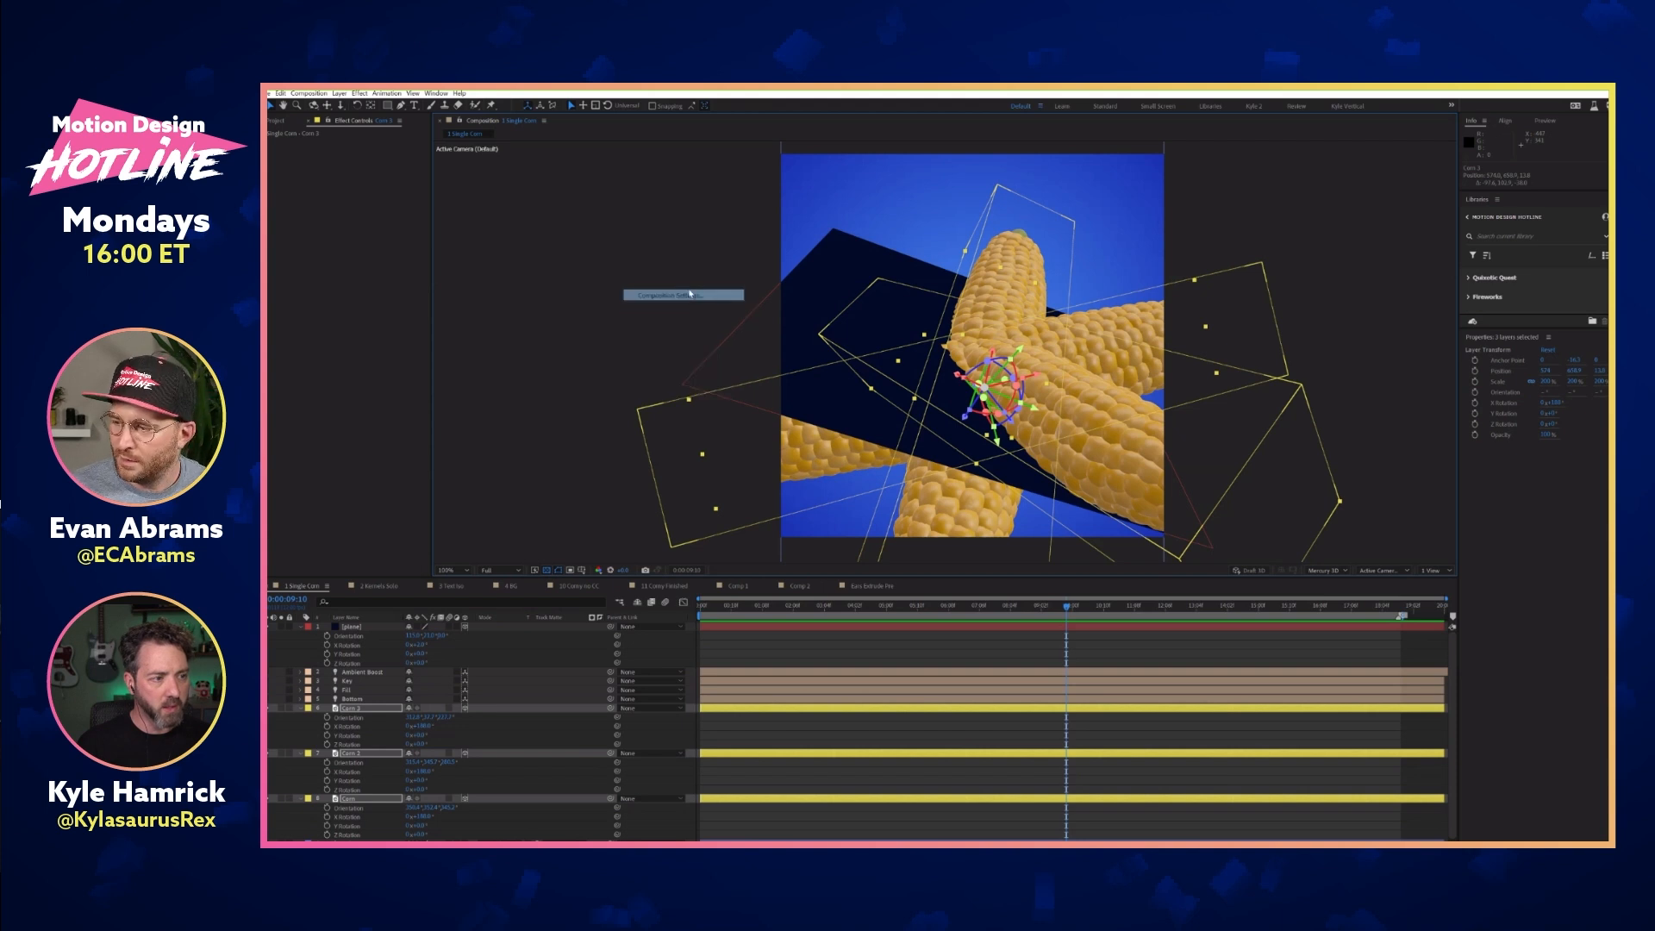
pyautogui.click(628, 156)
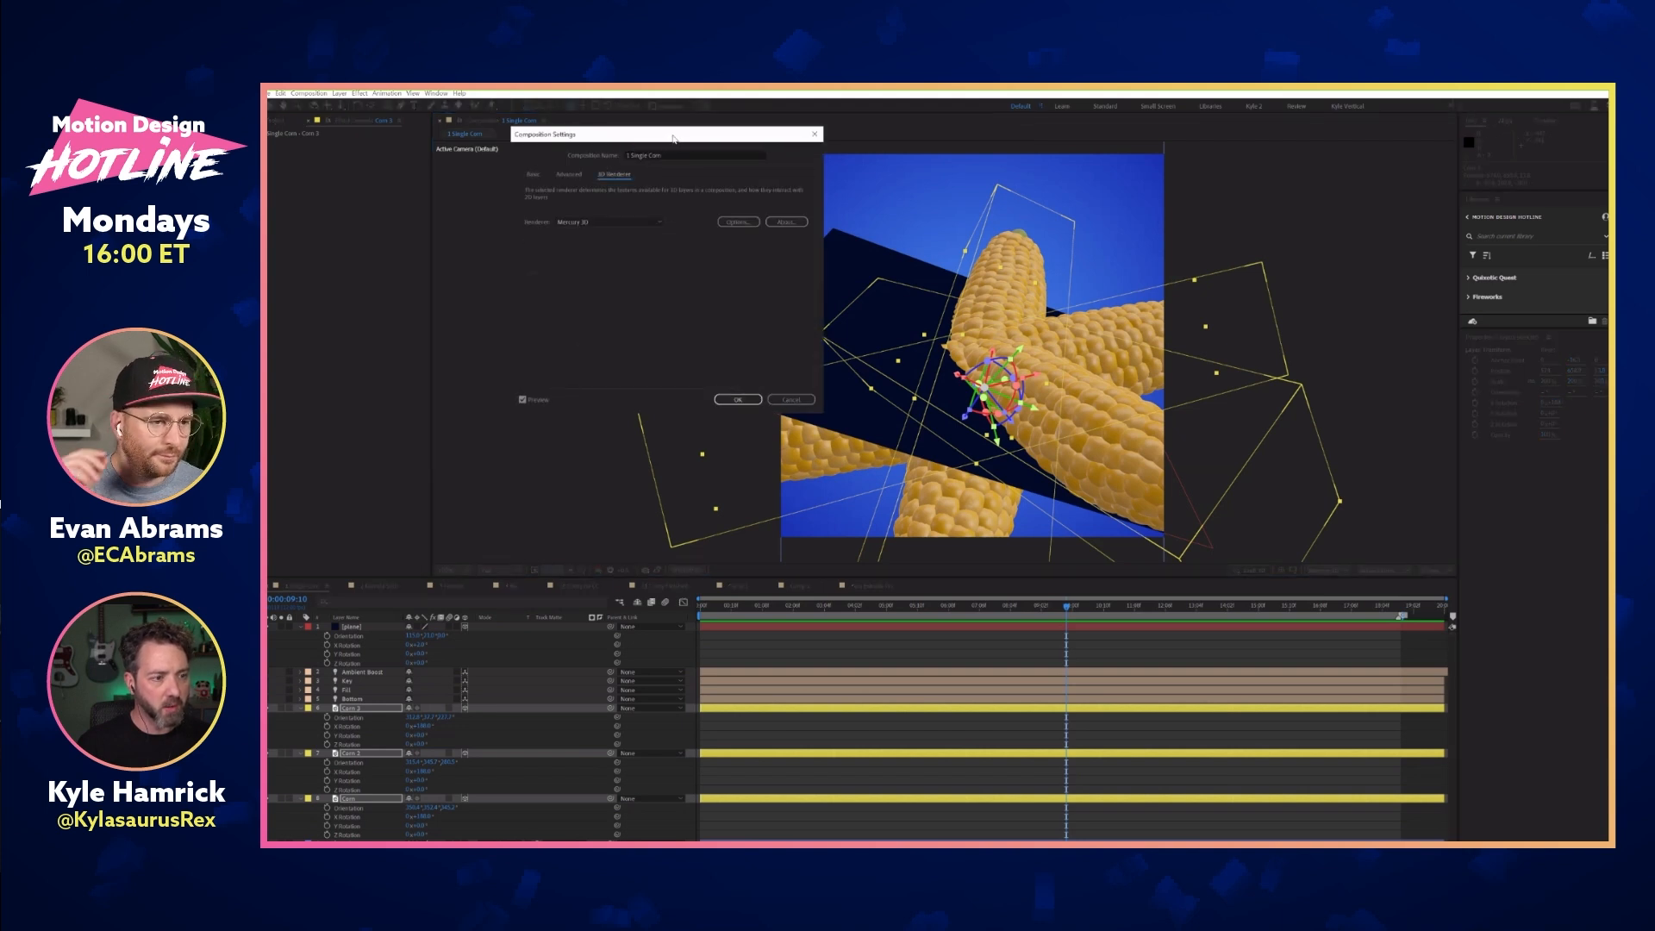
pyautogui.moveTo(669, 138); pyautogui.dragTo(727, 160)
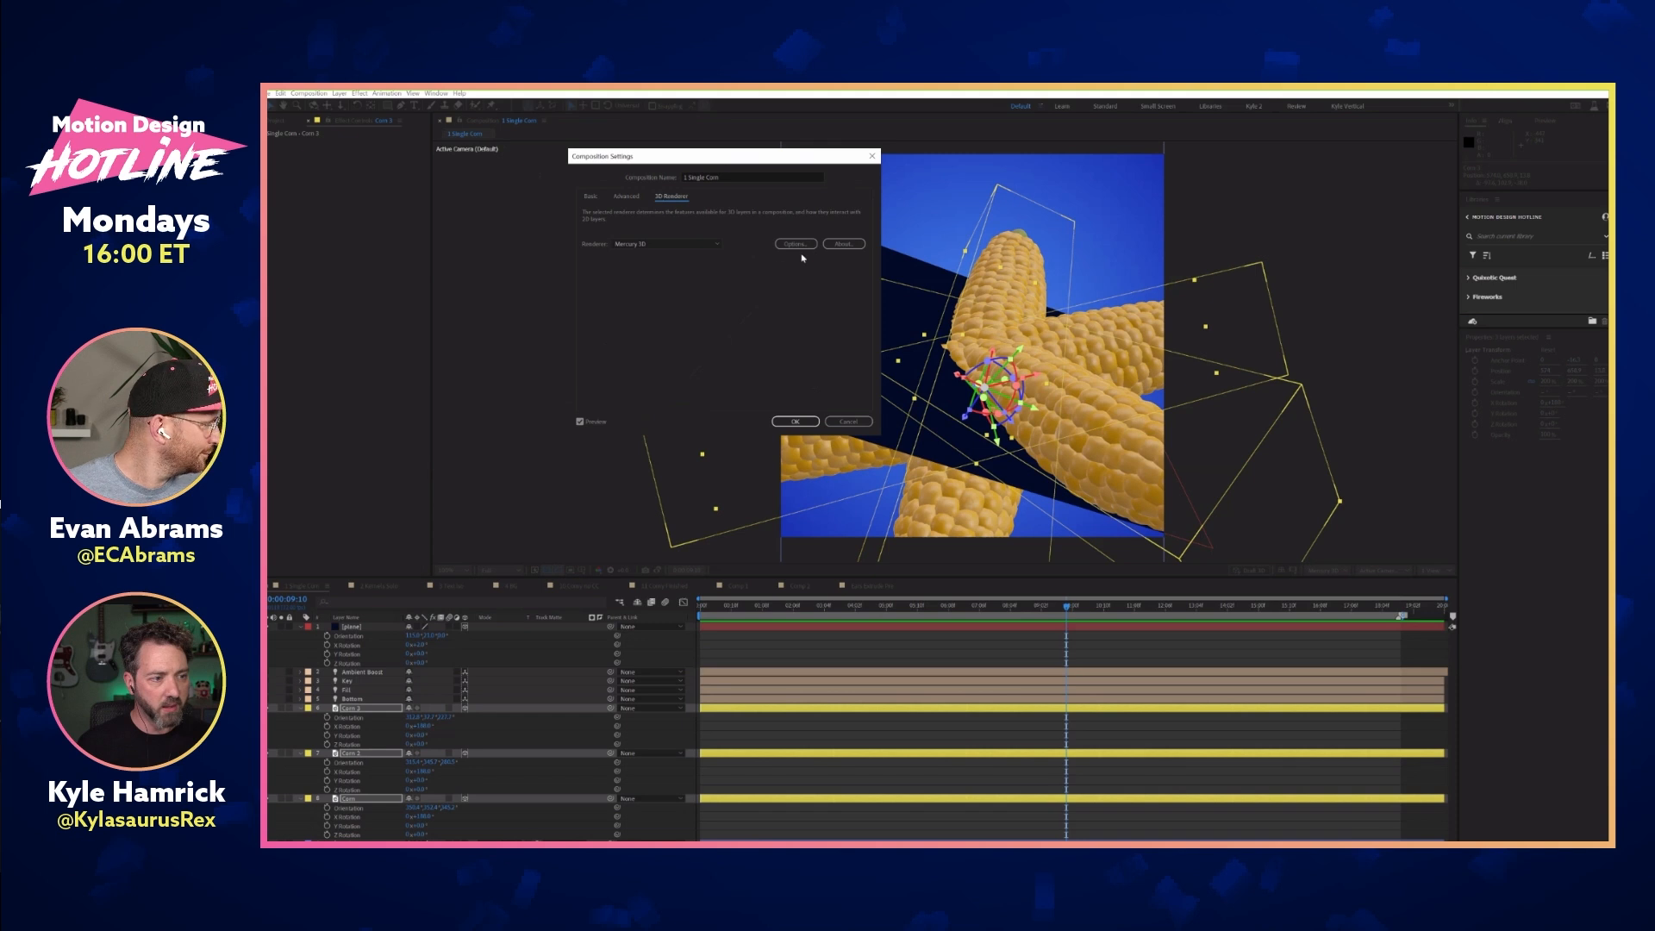
pyautogui.click(716, 245)
pyautogui.click(751, 256)
pyautogui.click(795, 244)
pyautogui.moveTo(753, 268); pyautogui.dragTo(755, 269)
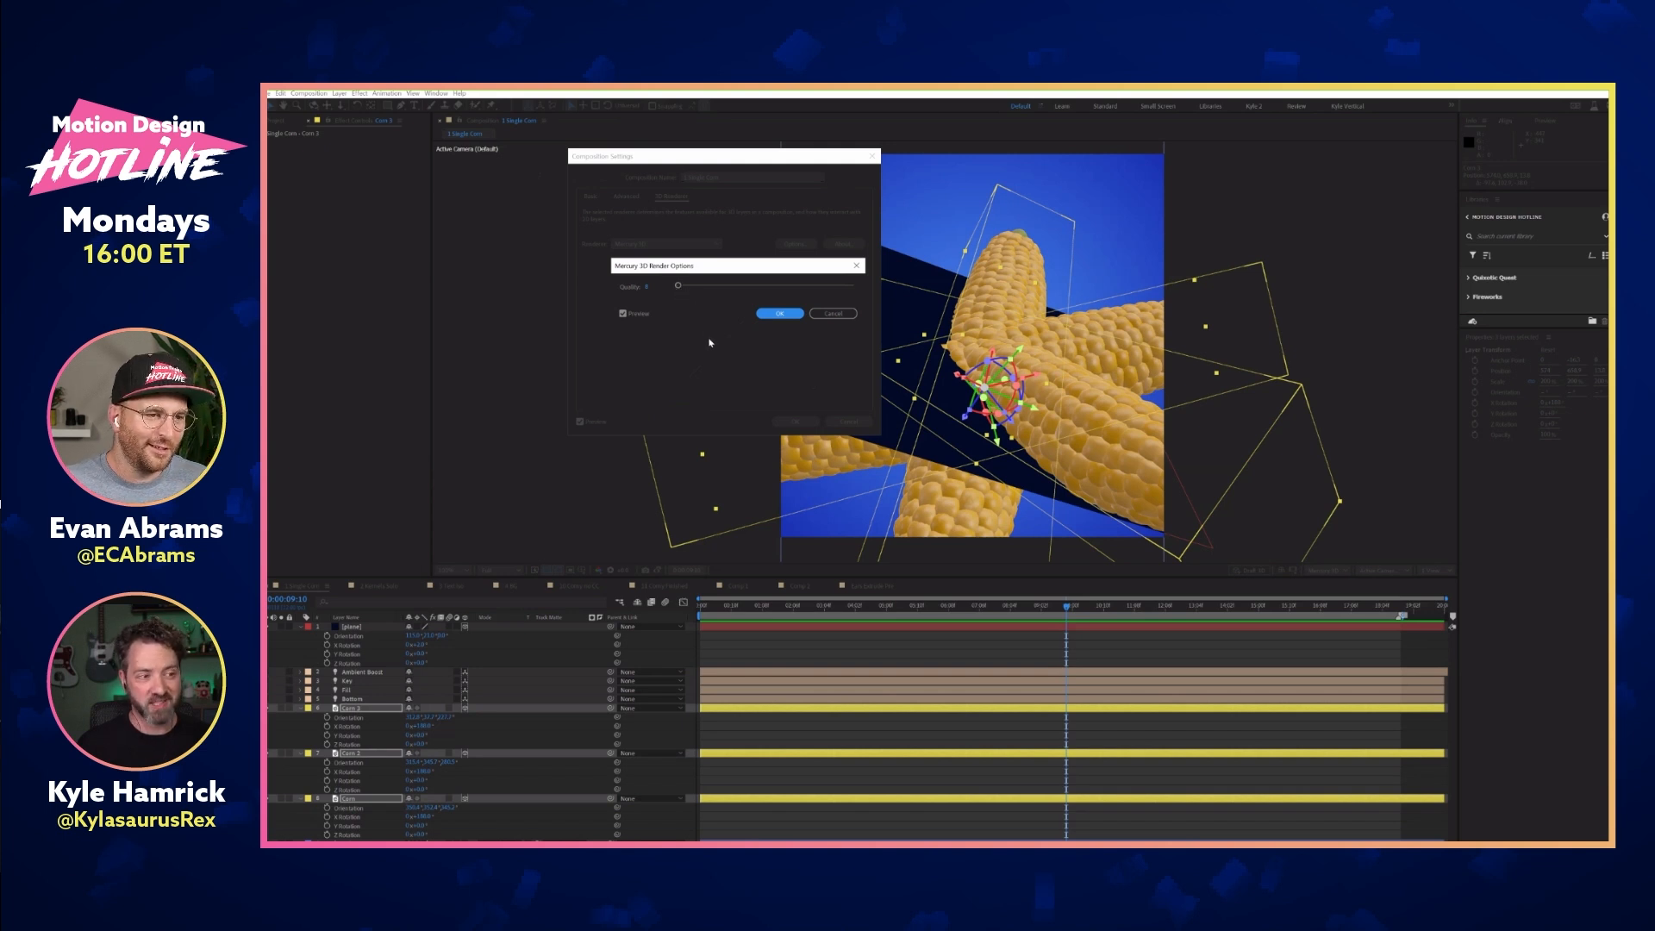
pyautogui.click(833, 313)
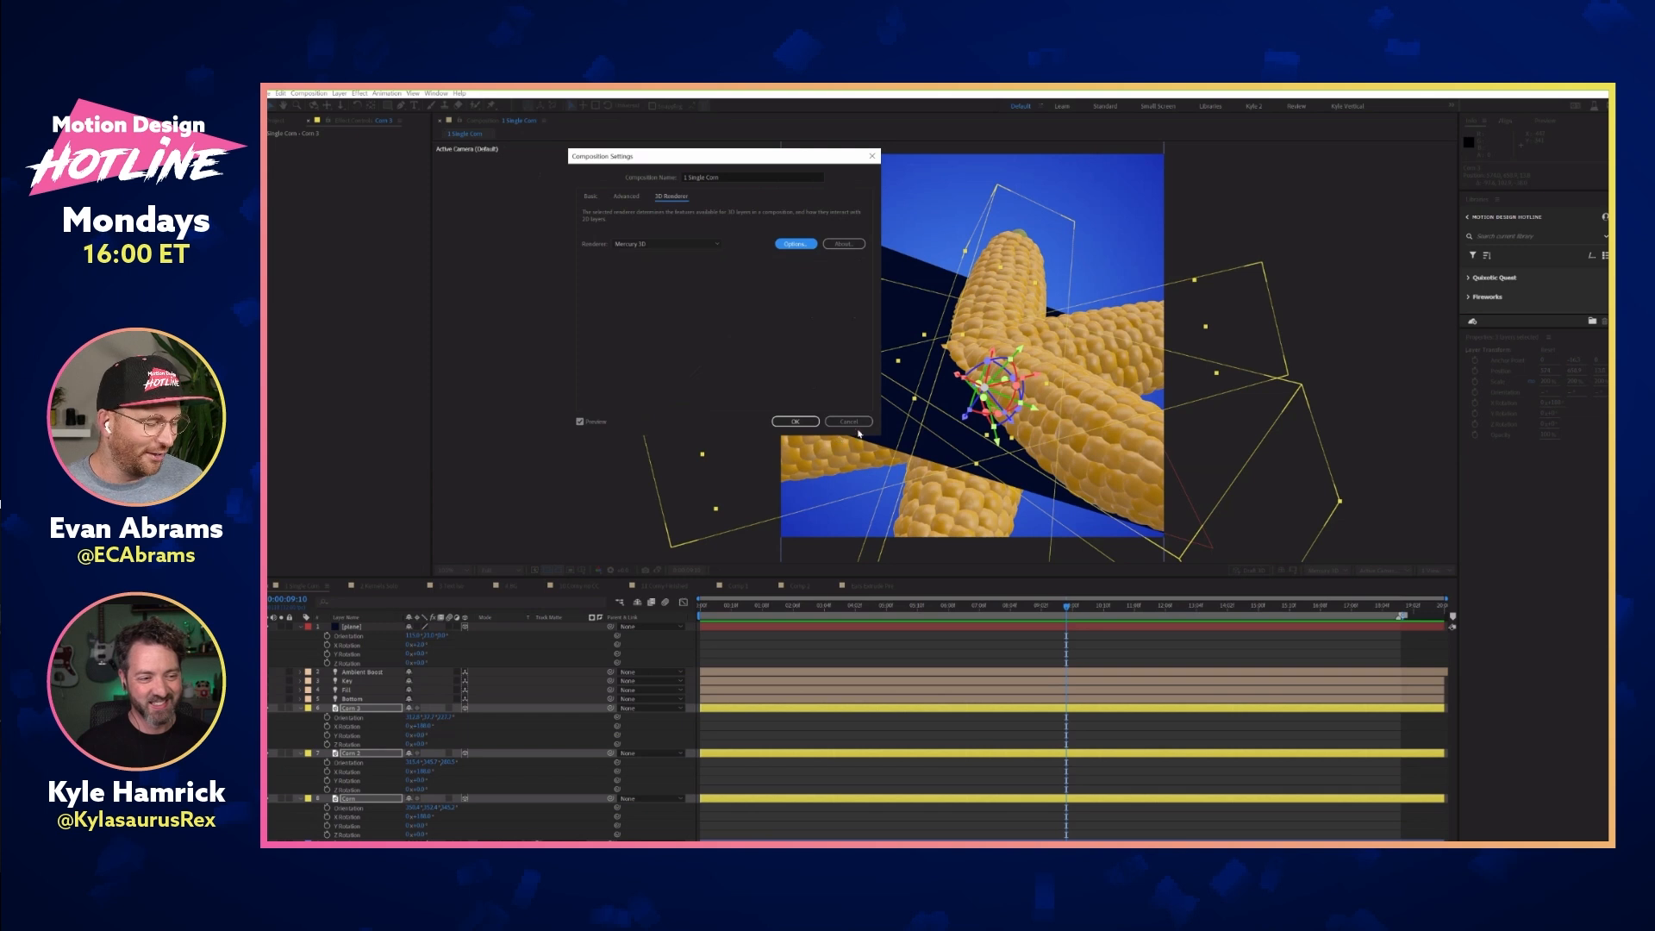
pyautogui.click(849, 422)
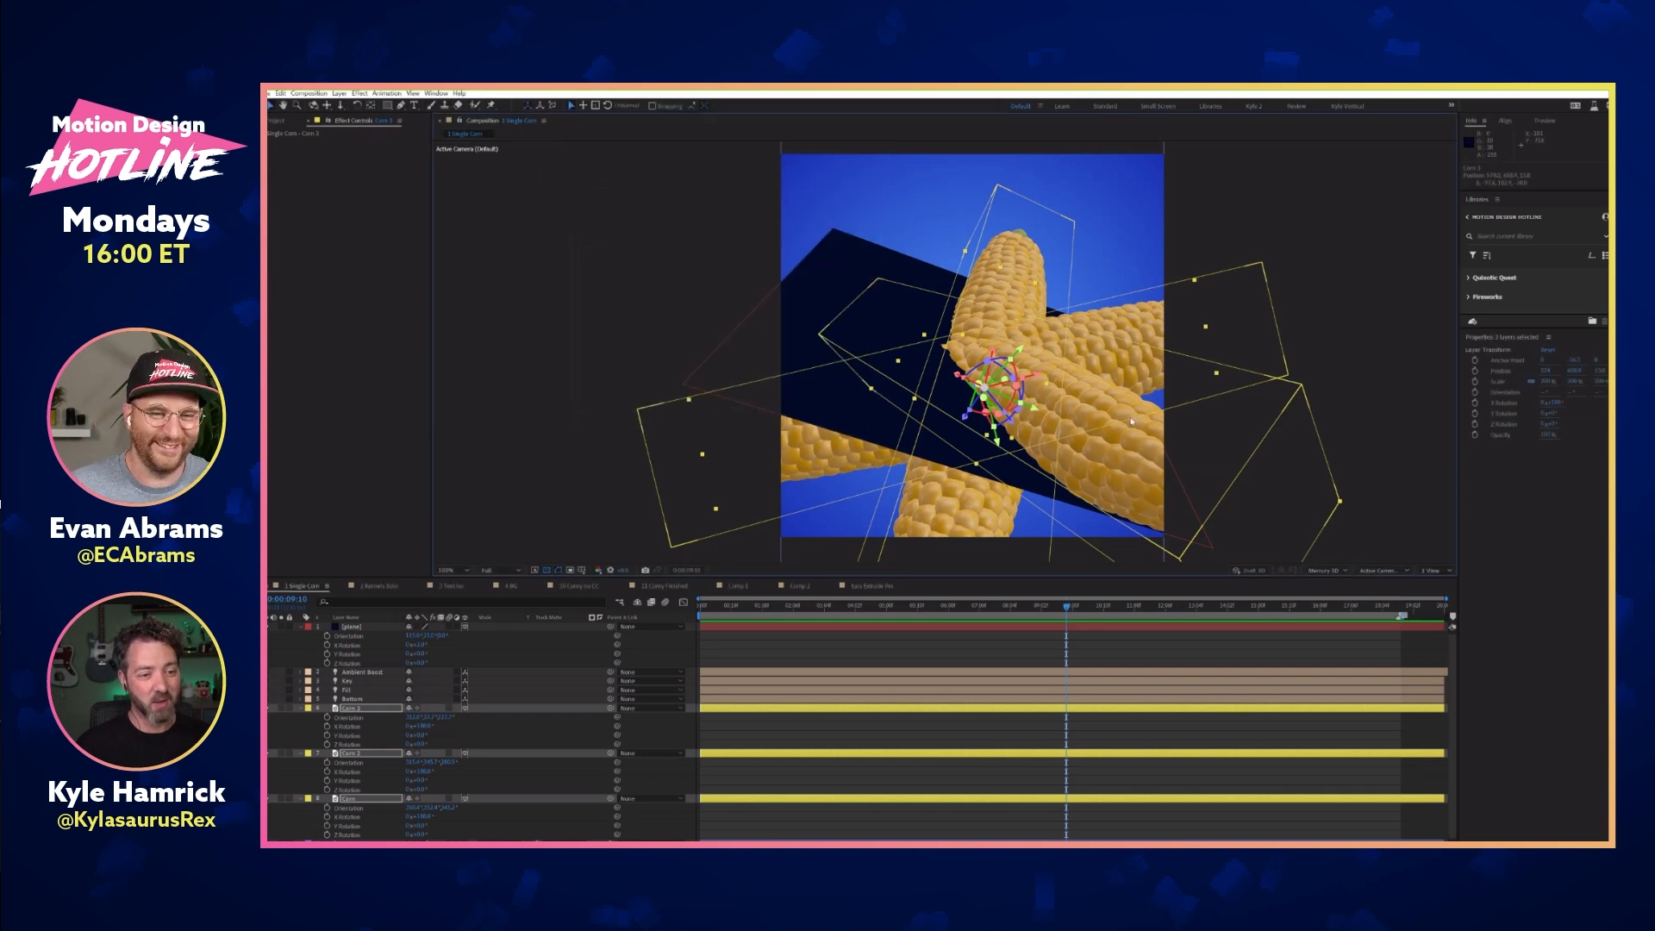
# Collapse the rotation properties of the three corn layers and deselect all layers
pyautogui.press('.')
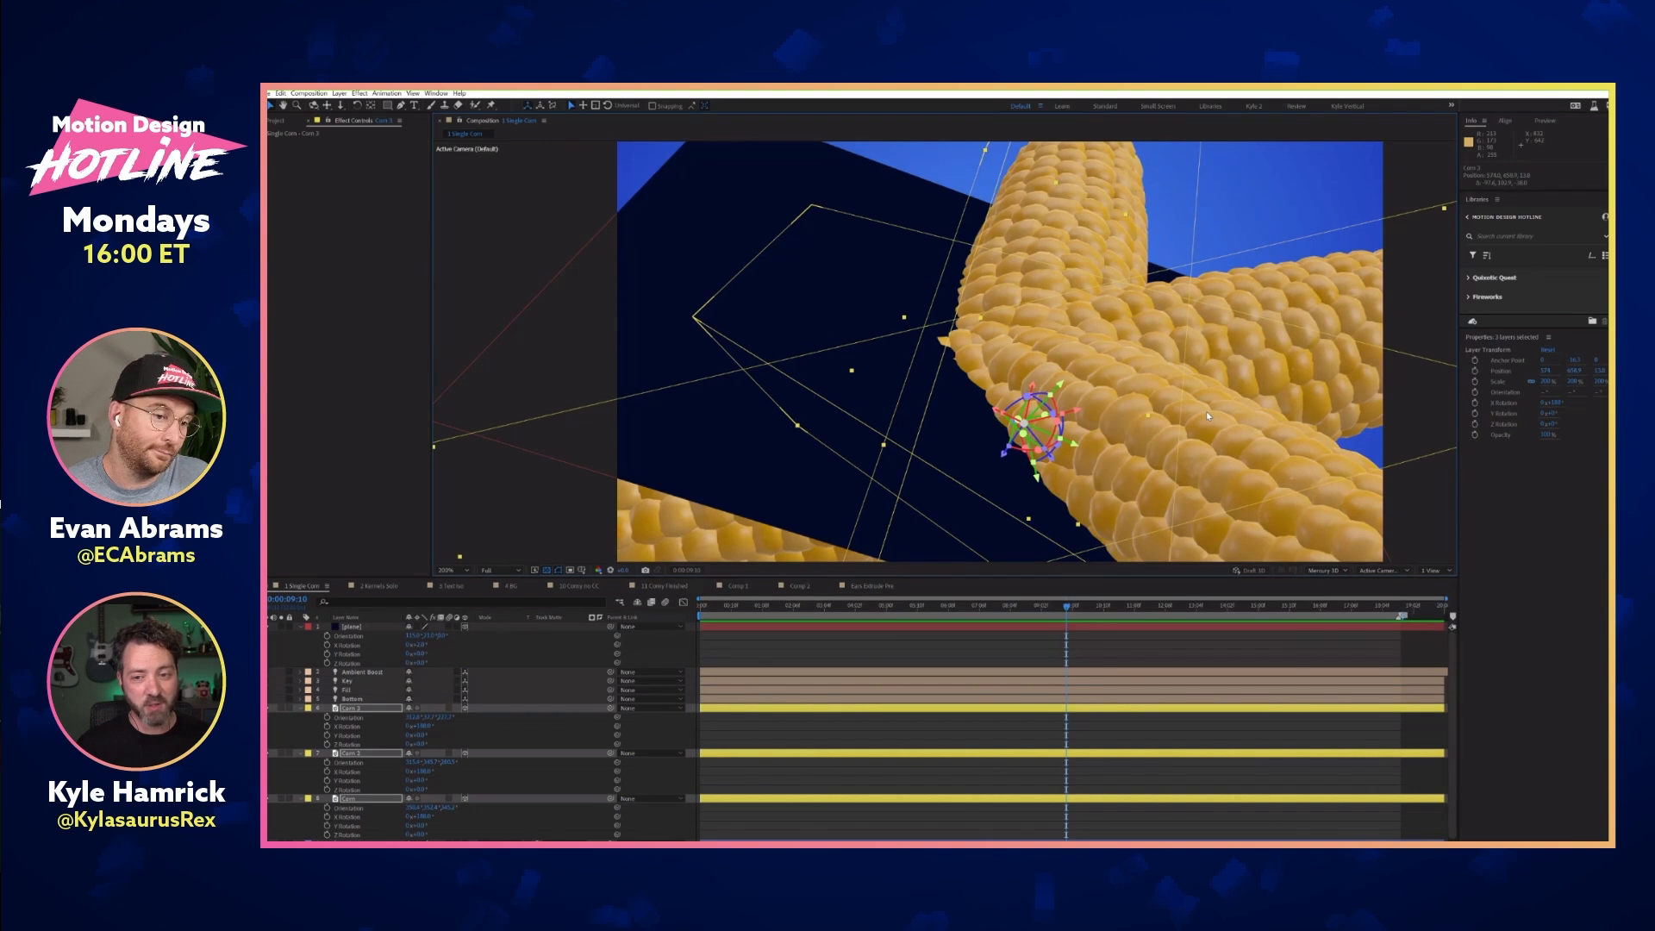
pyautogui.press(',')
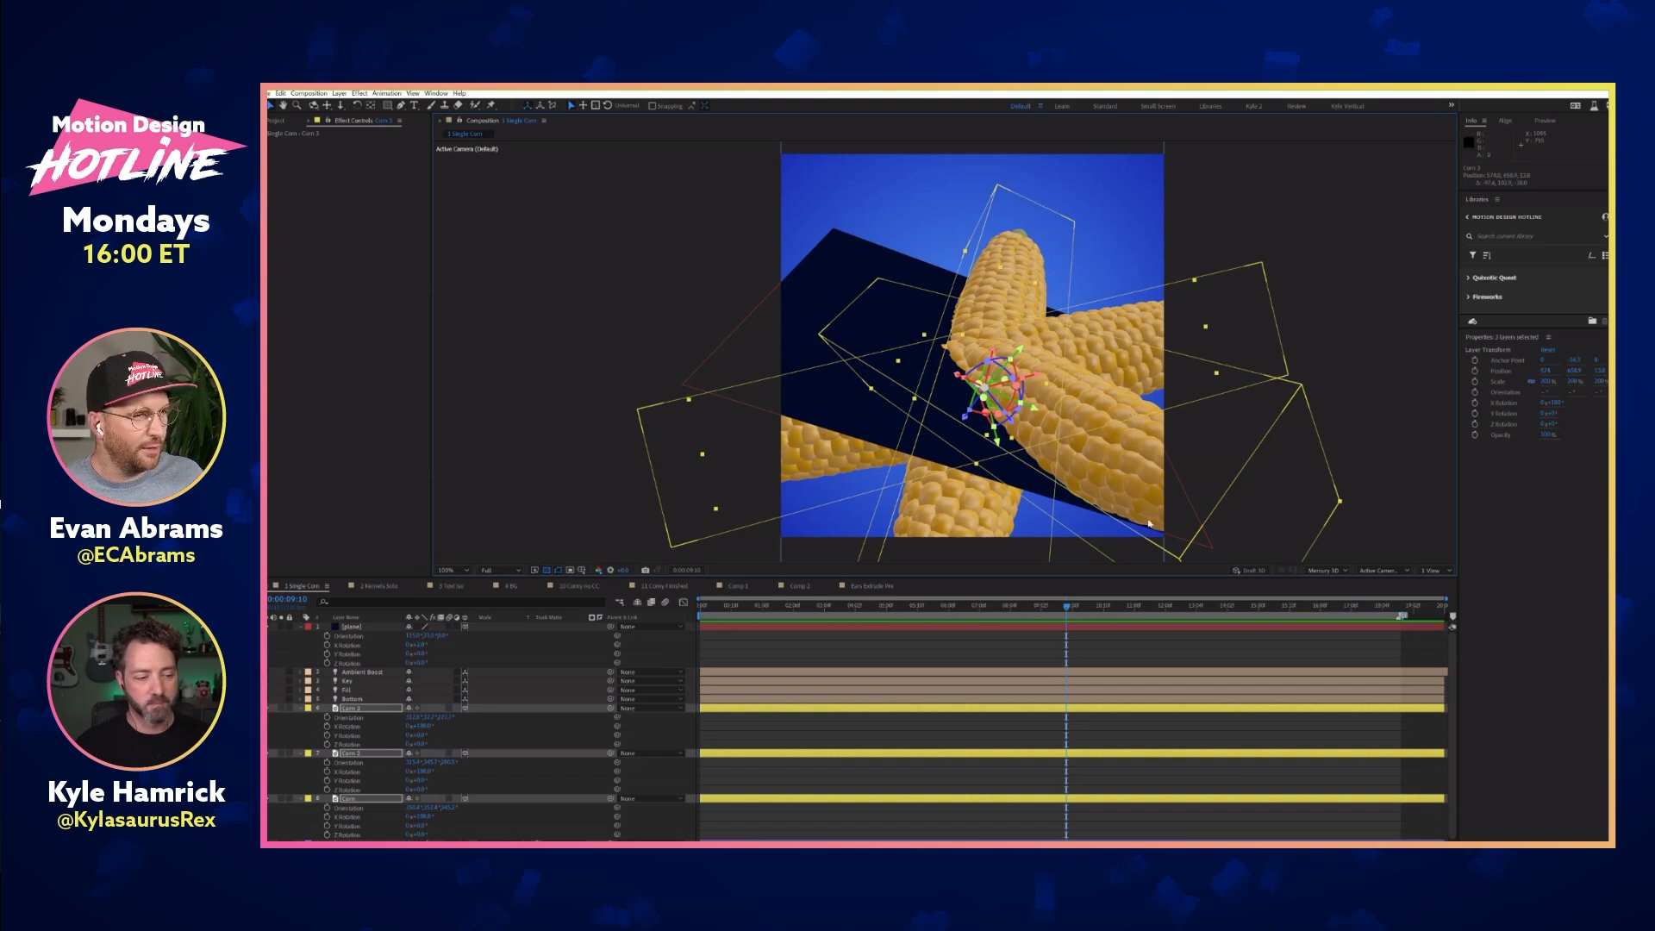
pyautogui.click(301, 708)
pyautogui.click(379, 768)
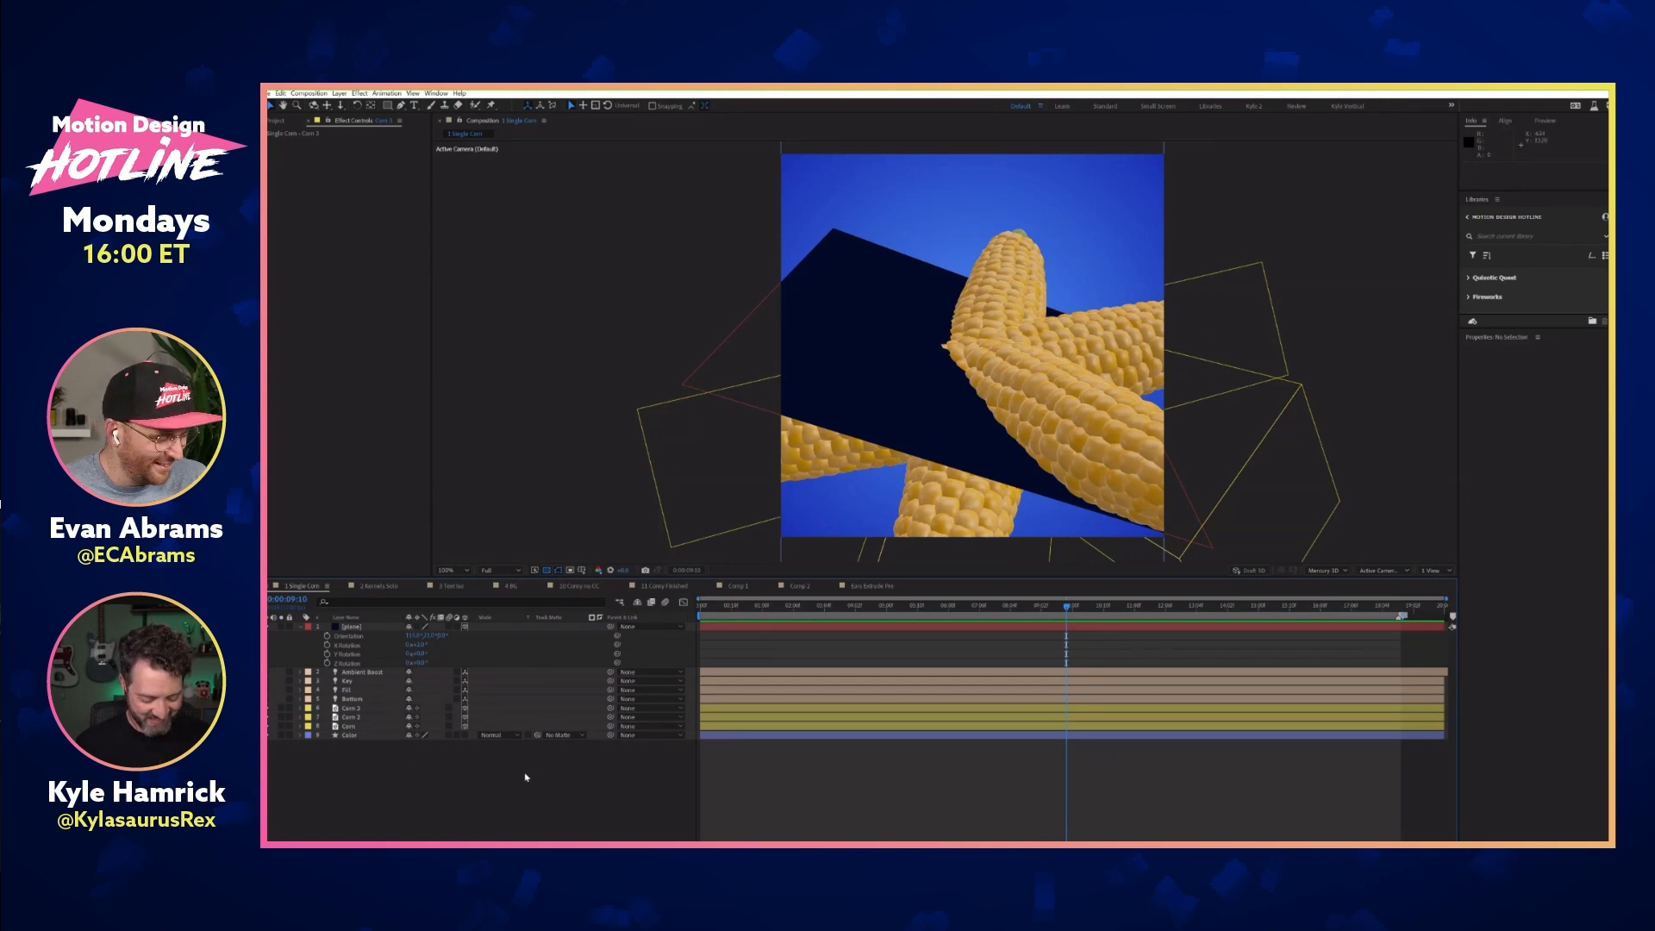
# Examine the composition's Mercury 3D renderer options, including render quality, and the renderer's description, then cancel without changing any settings
pyautogui.hotkey('ctrl', 'k')
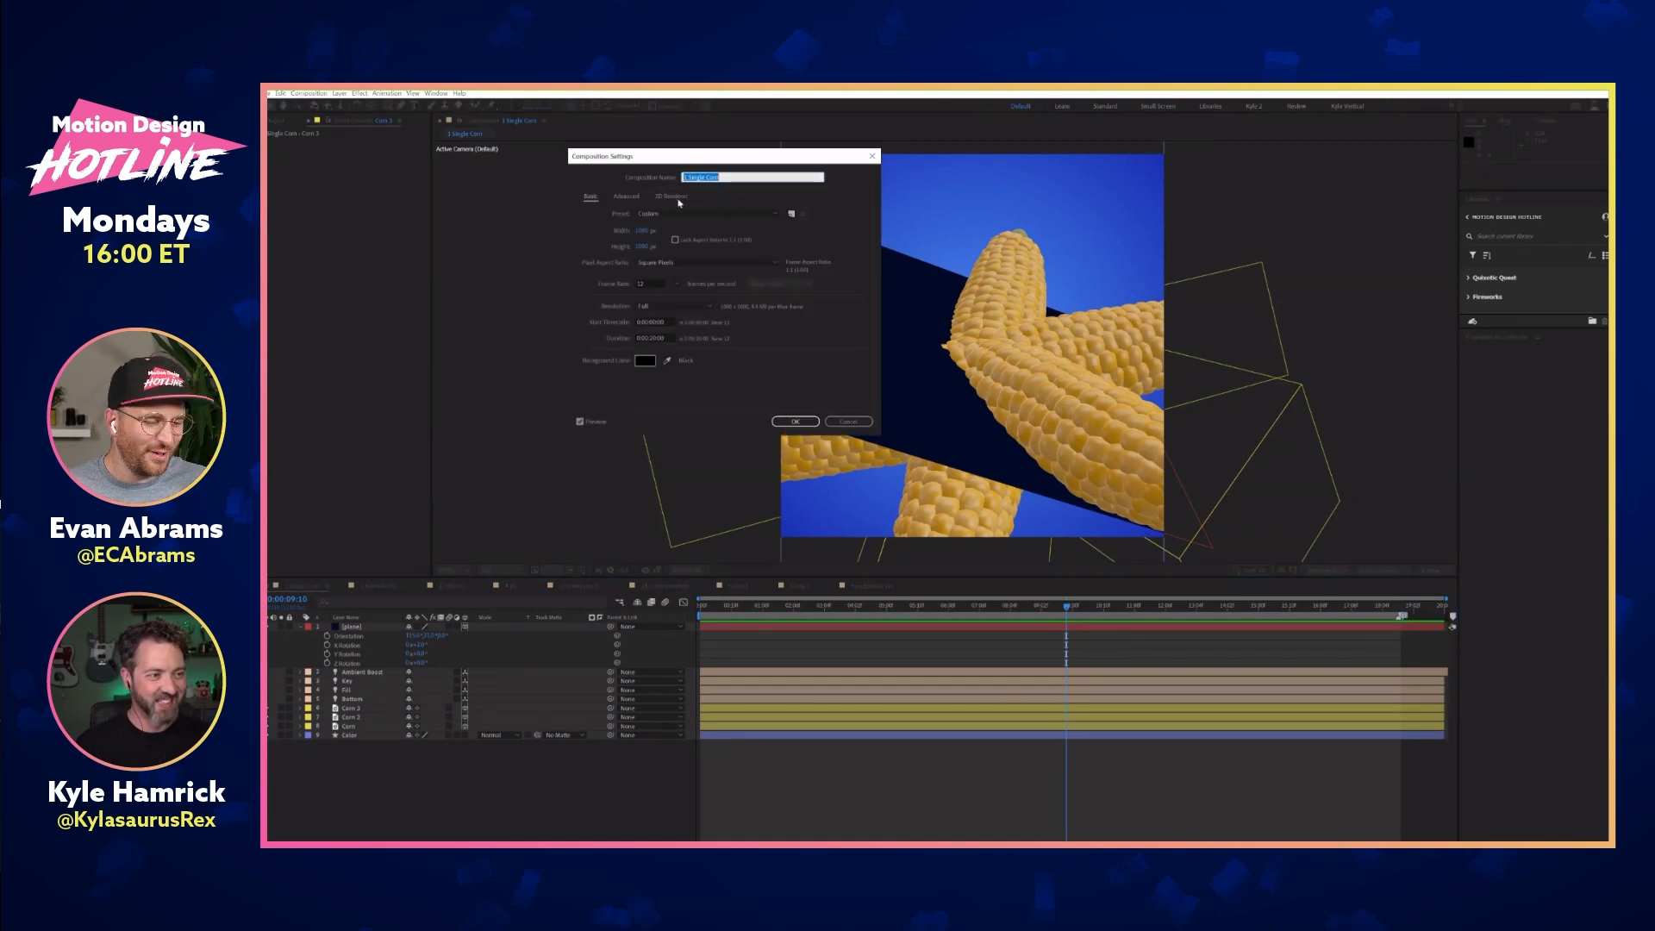
pyautogui.click(670, 195)
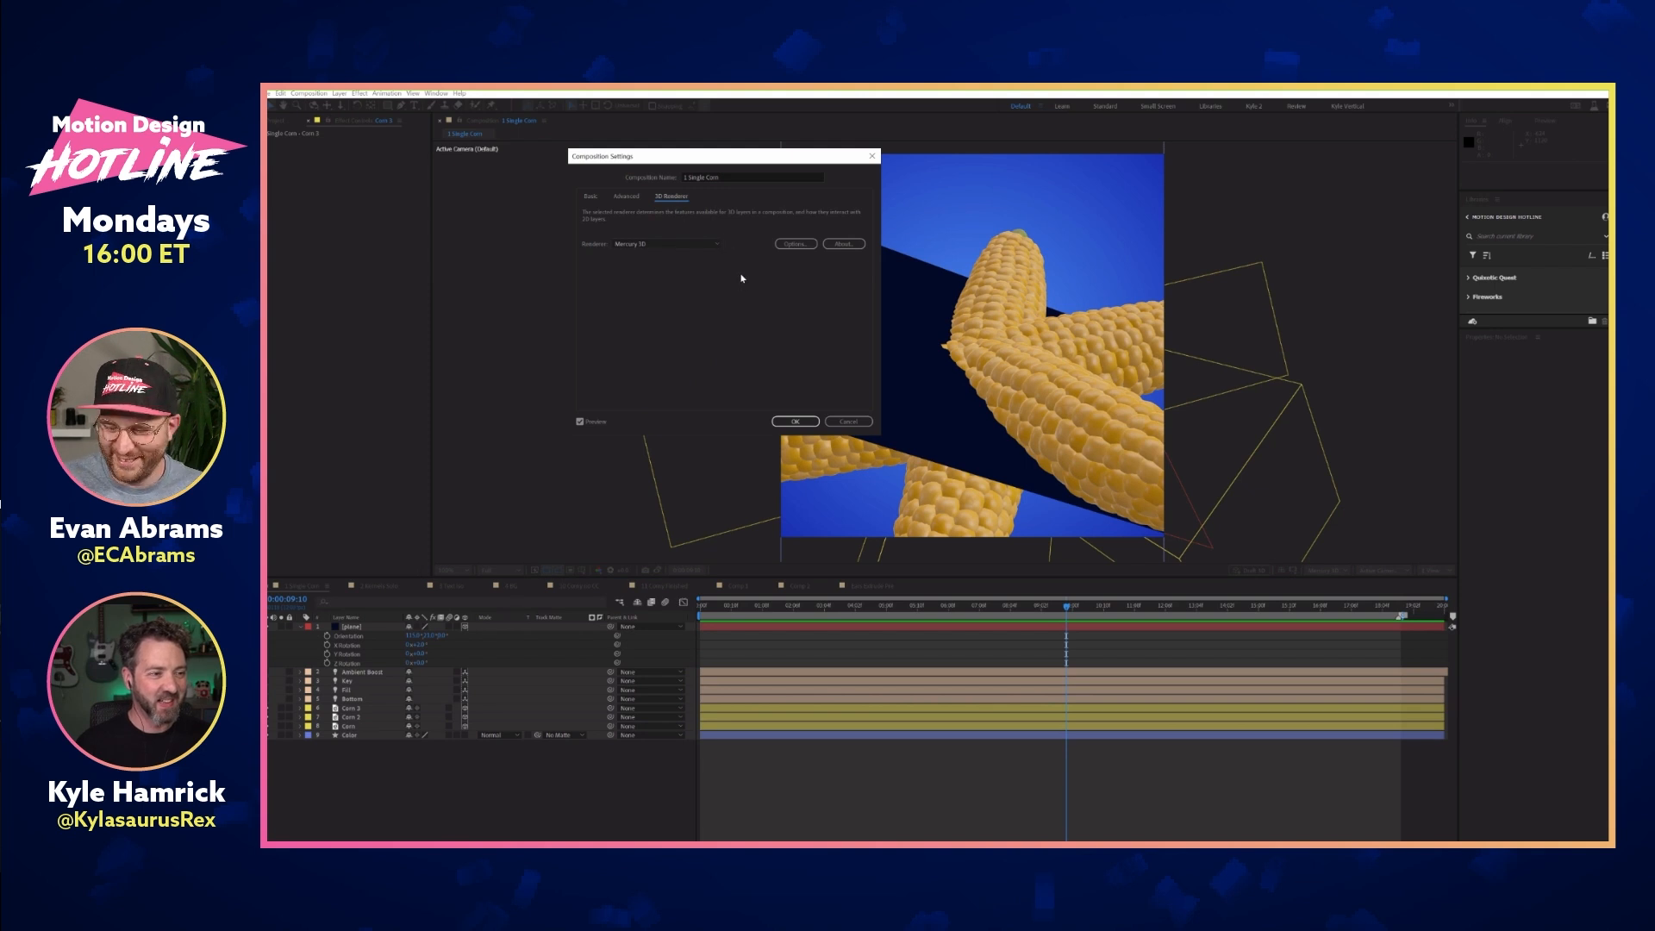
pyautogui.click(800, 245)
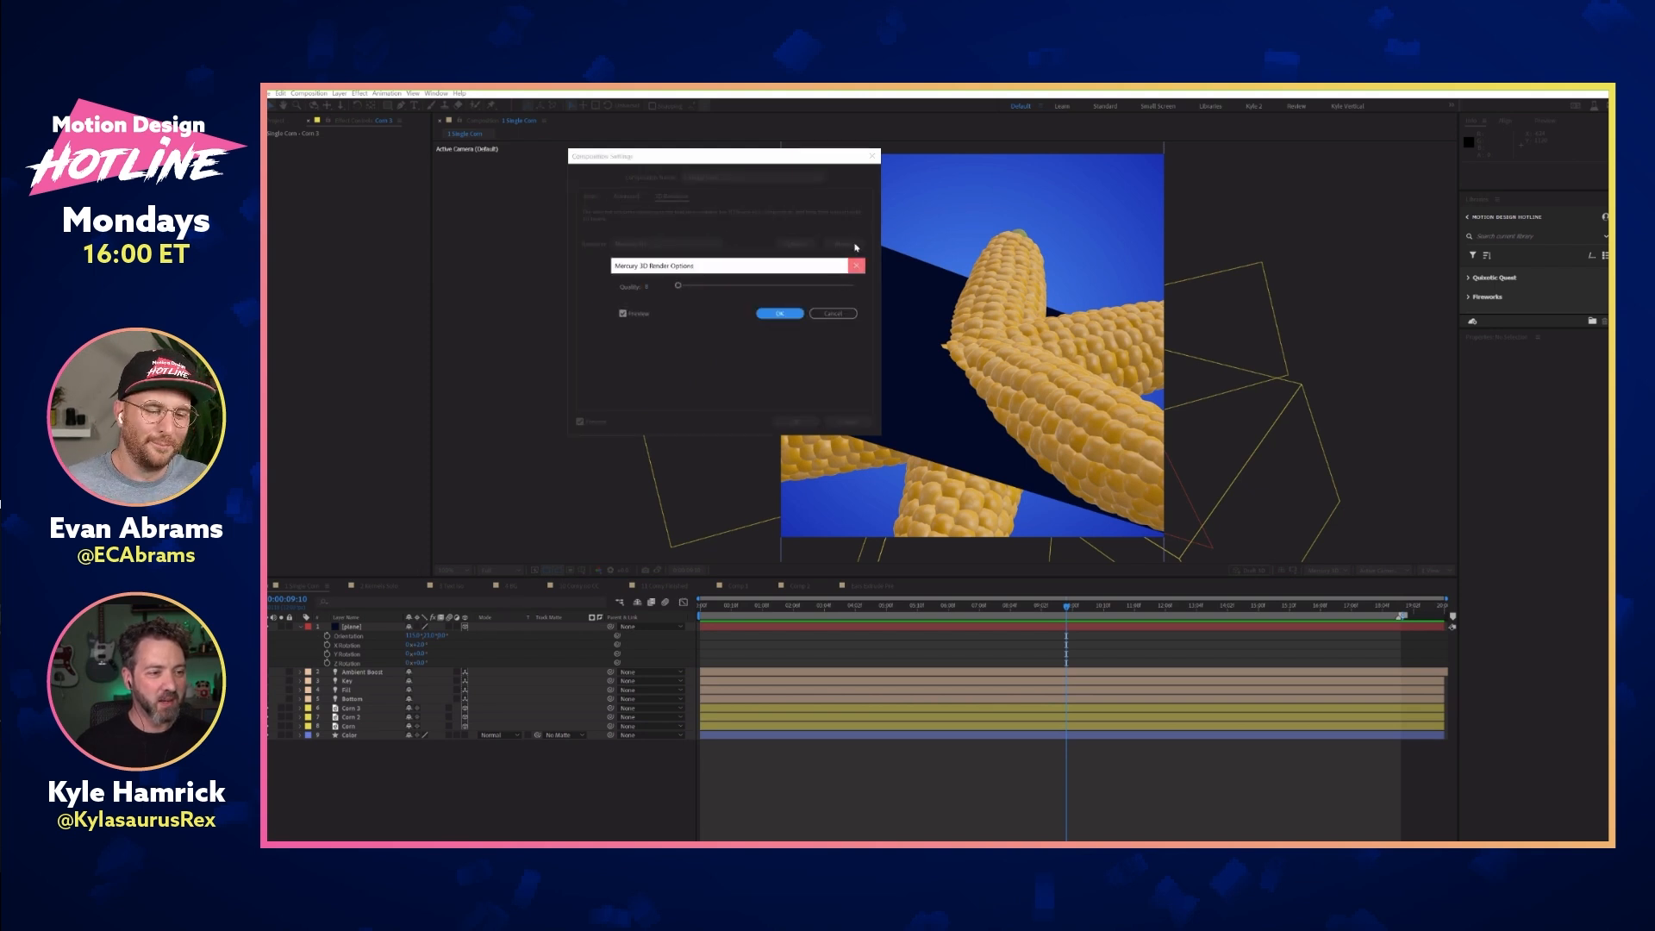
pyautogui.click(856, 265)
pyautogui.click(849, 246)
pyautogui.moveTo(940, 436); pyautogui.dragTo(730, 298)
pyautogui.click(768, 350)
pyautogui.click(804, 245)
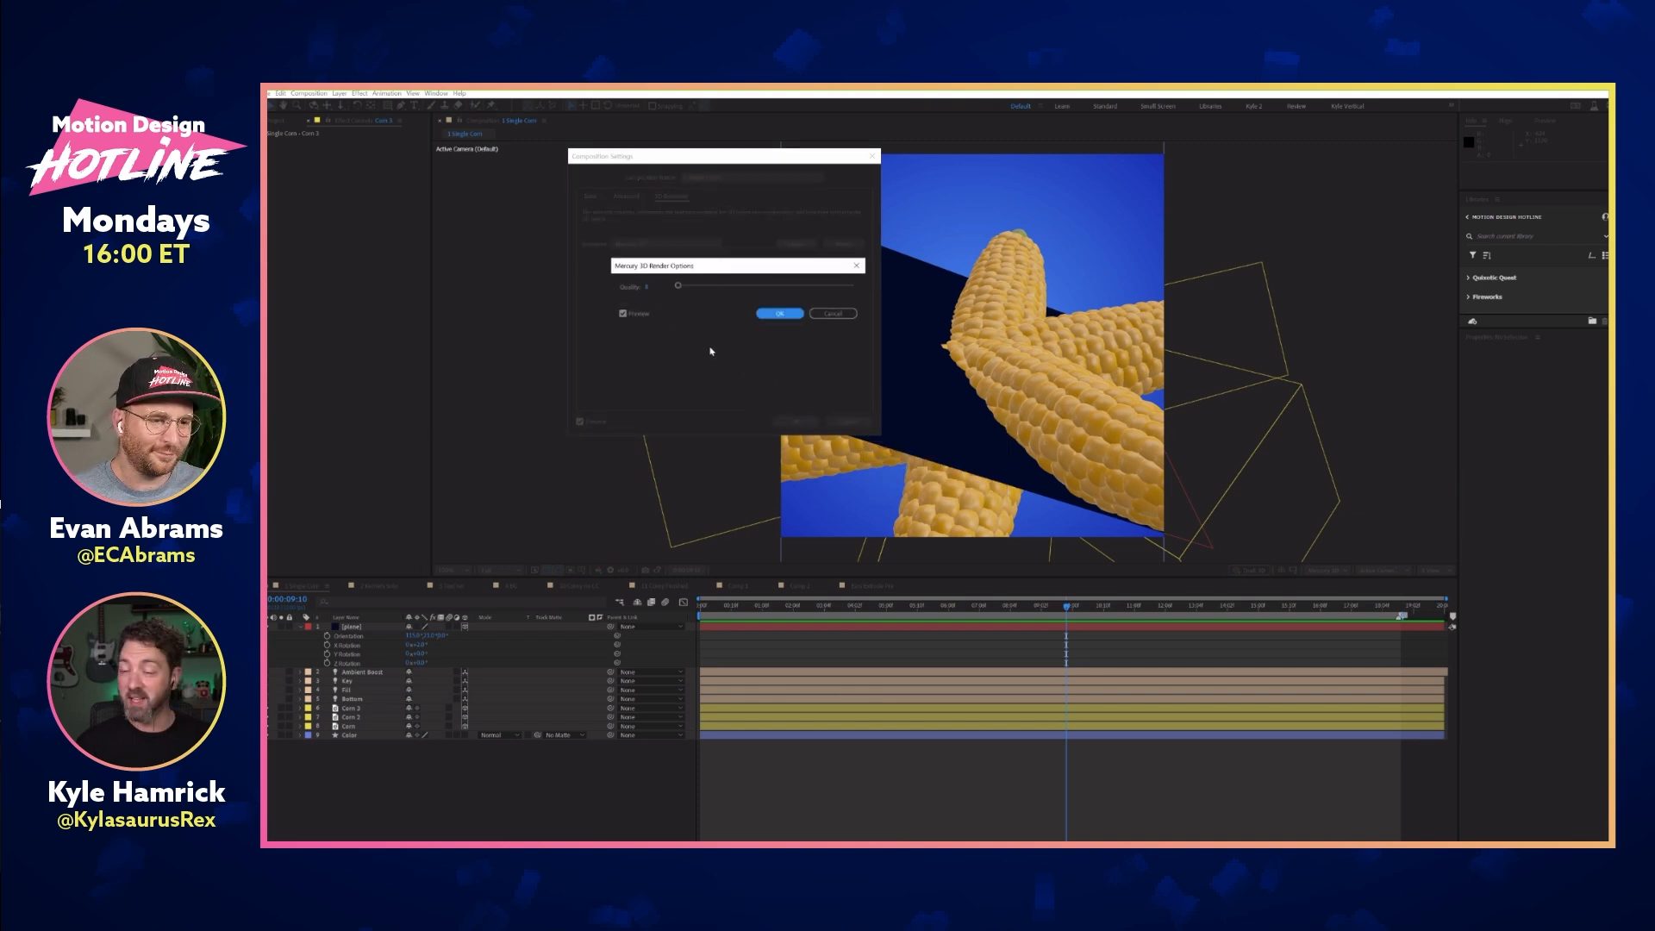
pyautogui.click(839, 316)
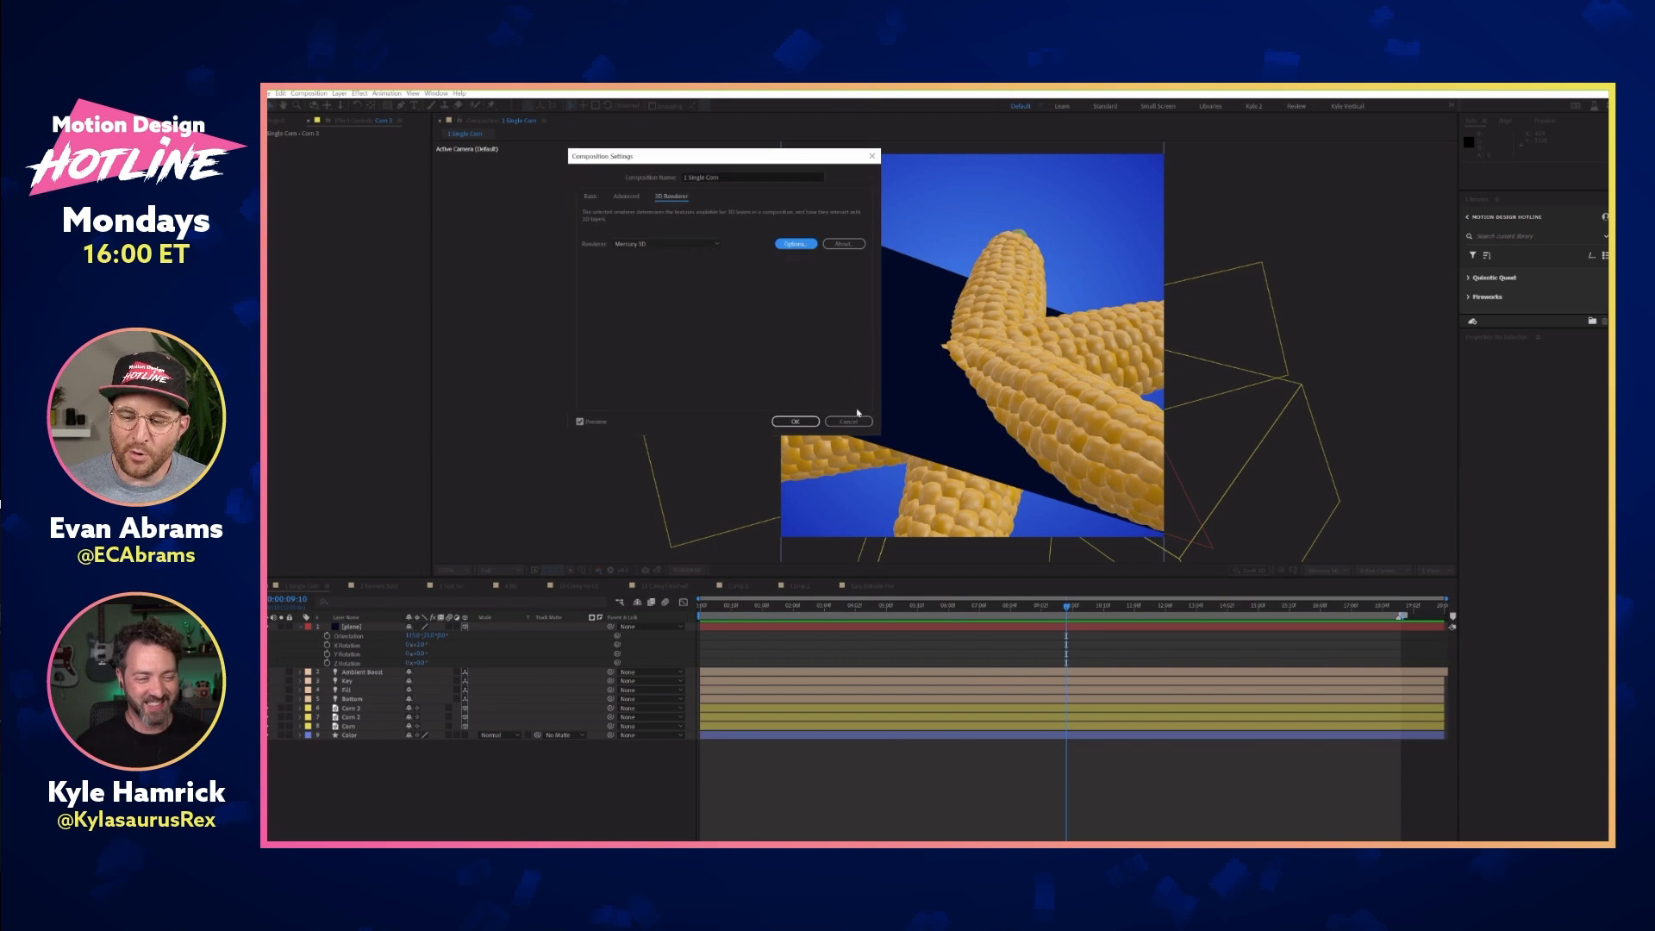
pyautogui.click(851, 422)
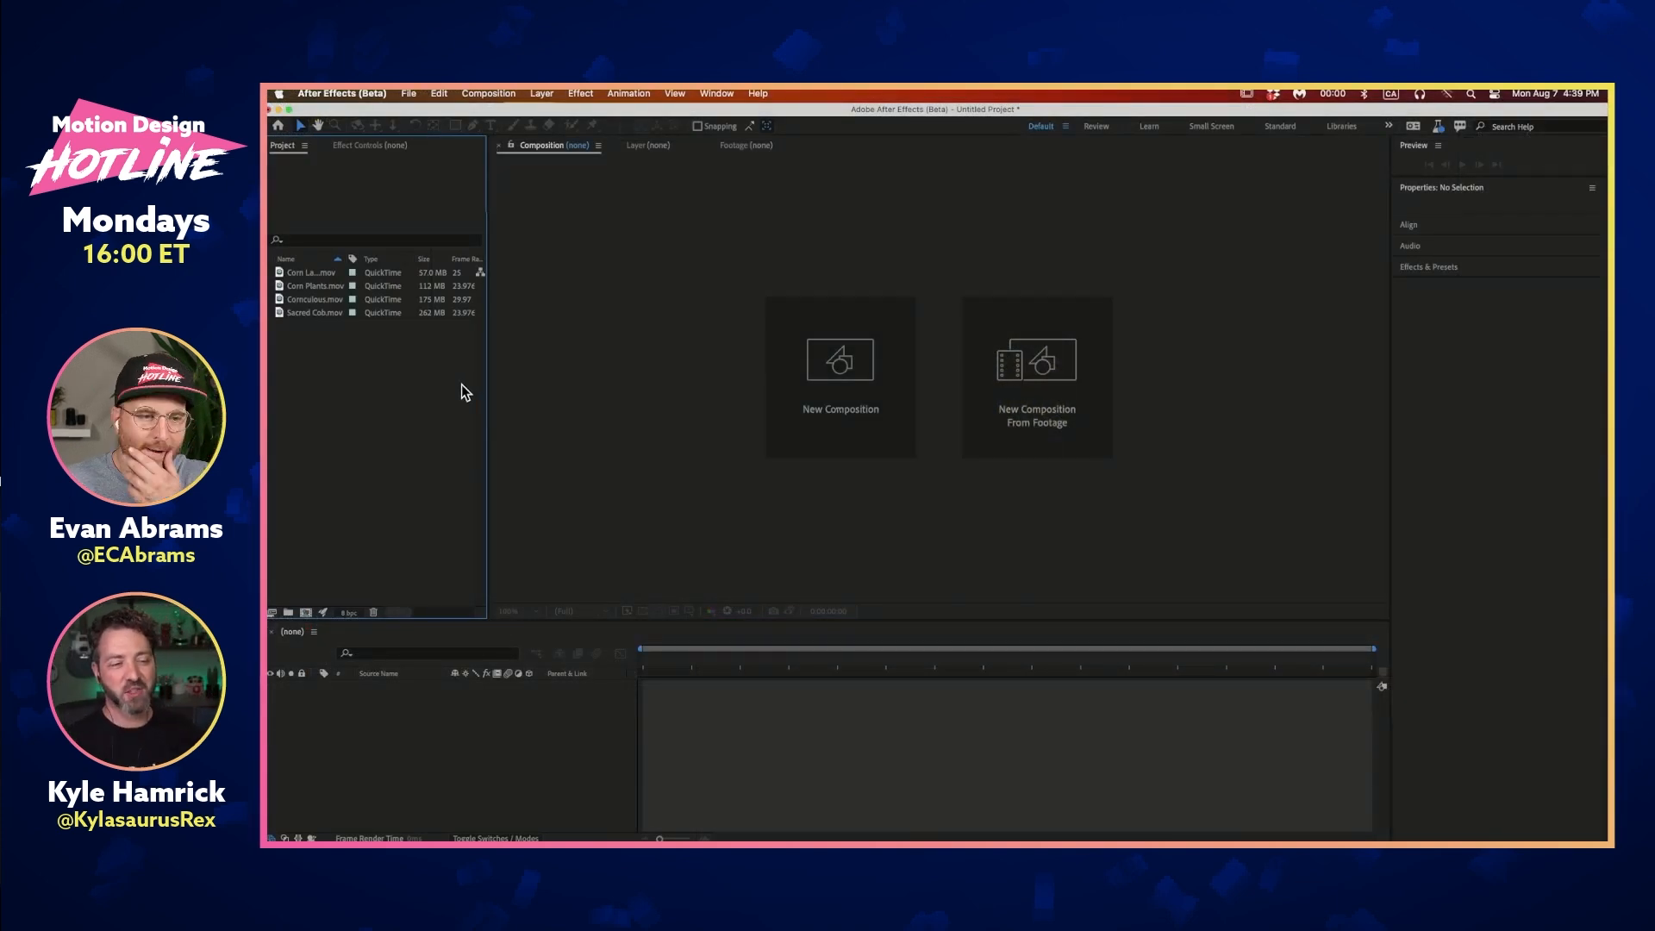
# Widen the Project panel, preview the four corn clips, and create a new composition from Sacred Cob.mov
pyautogui.moveTo(489, 382); pyautogui.dragTo(545, 390)
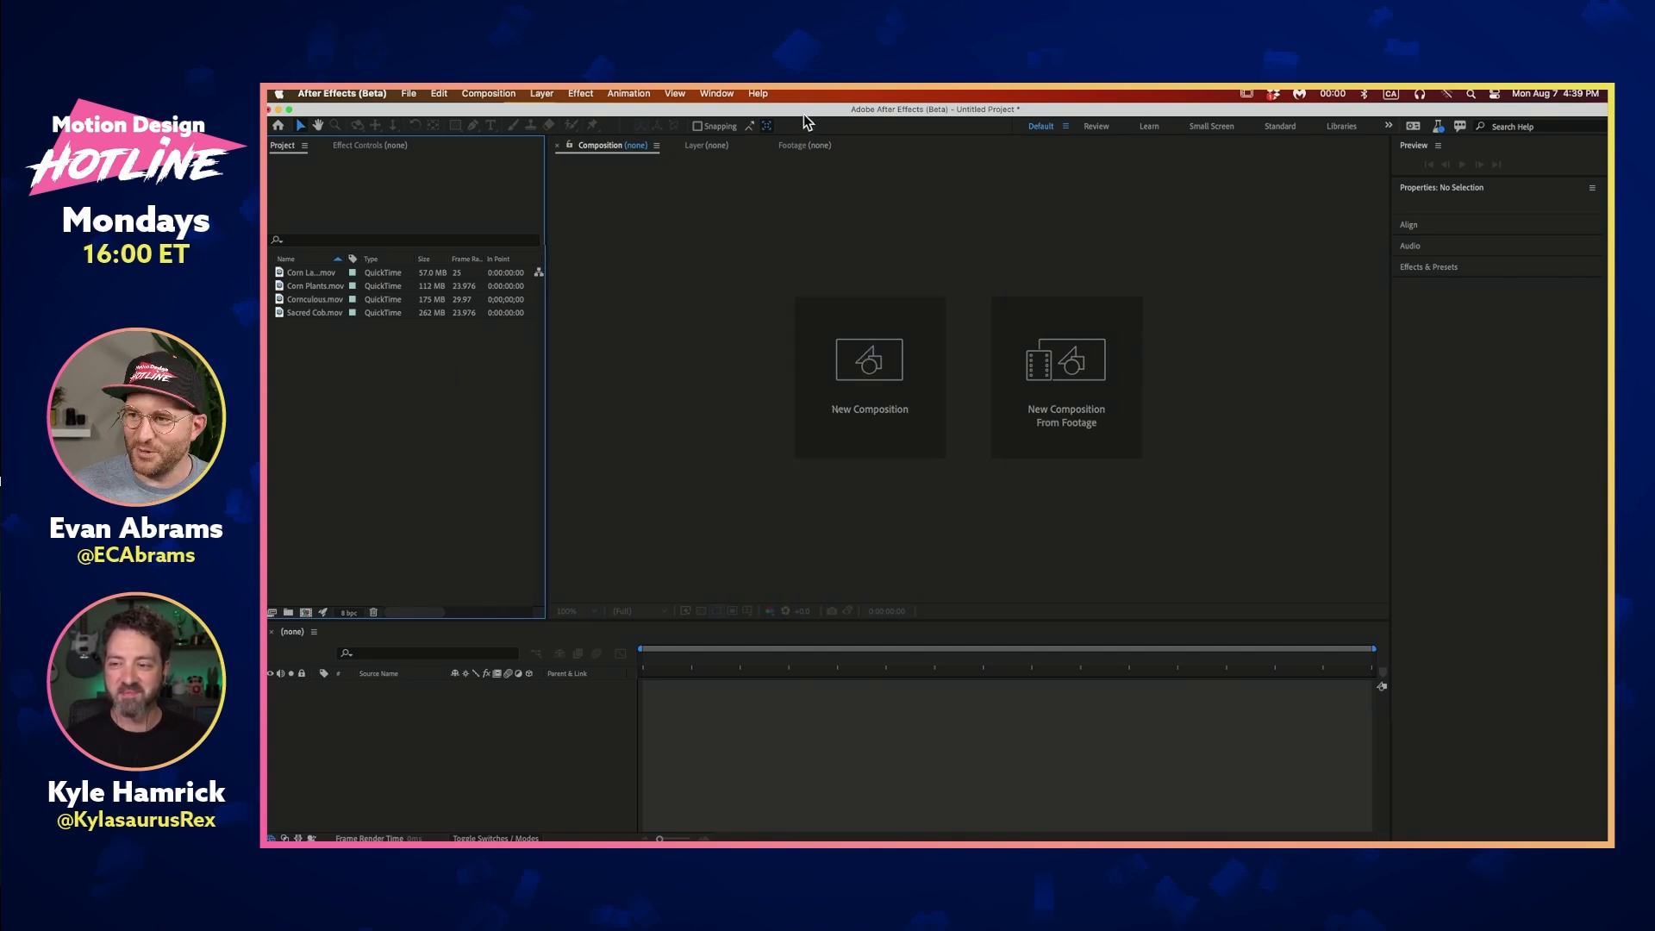
pyautogui.click(333, 274)
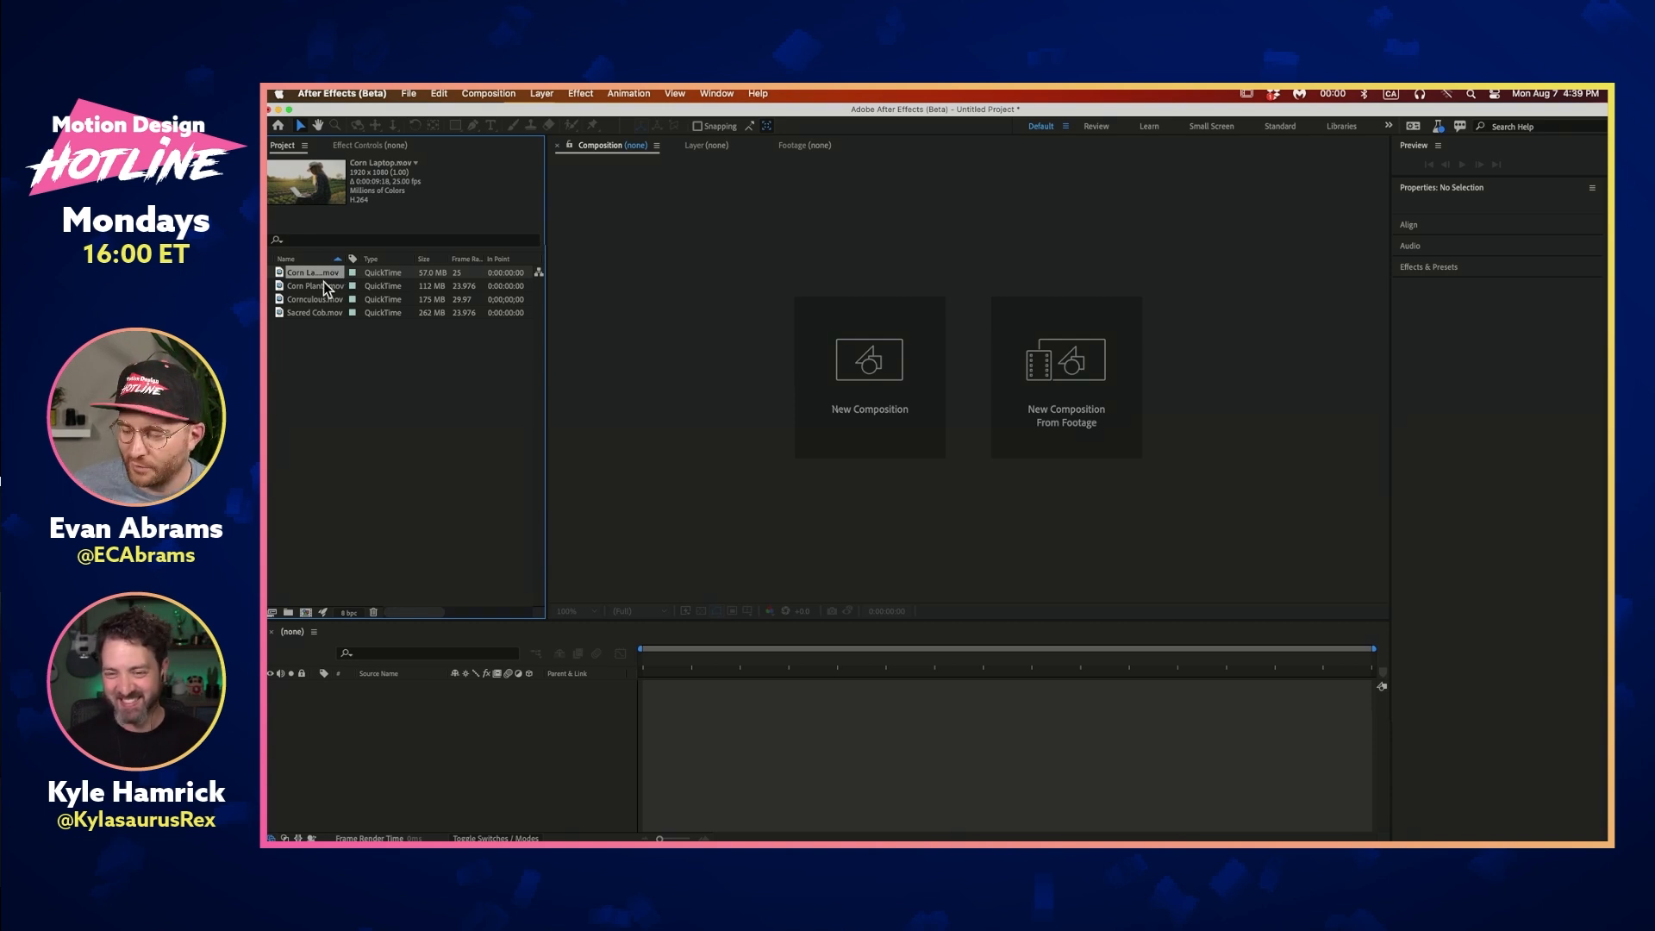
pyautogui.click(333, 289)
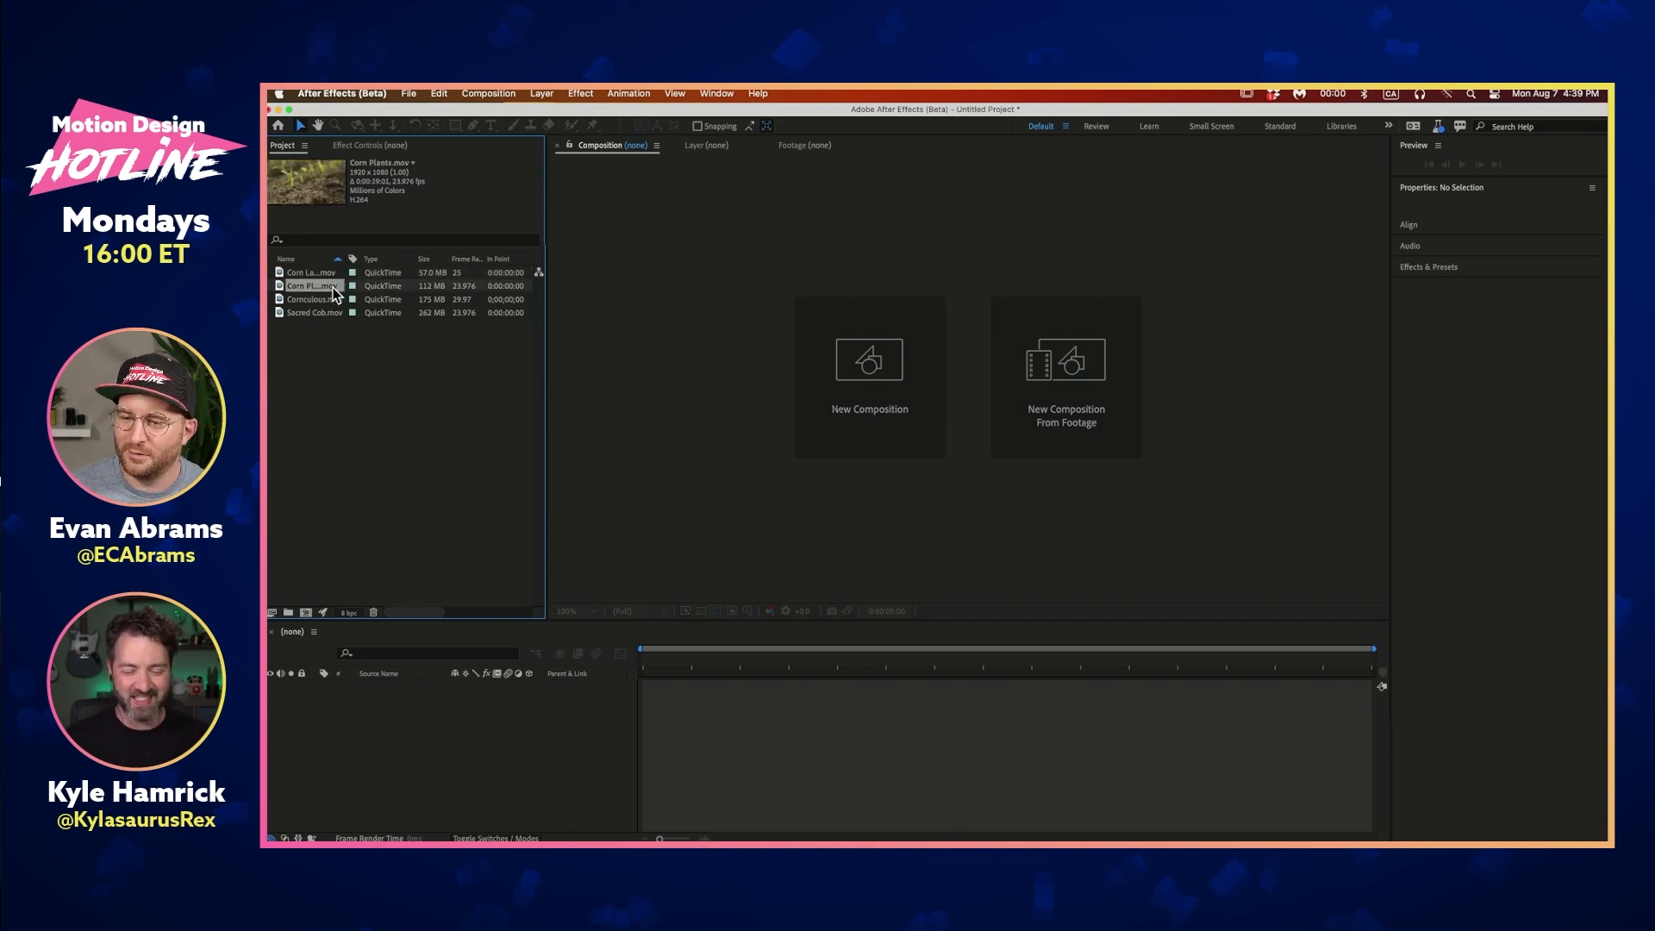
pyautogui.click(309, 302)
pyautogui.click(306, 312)
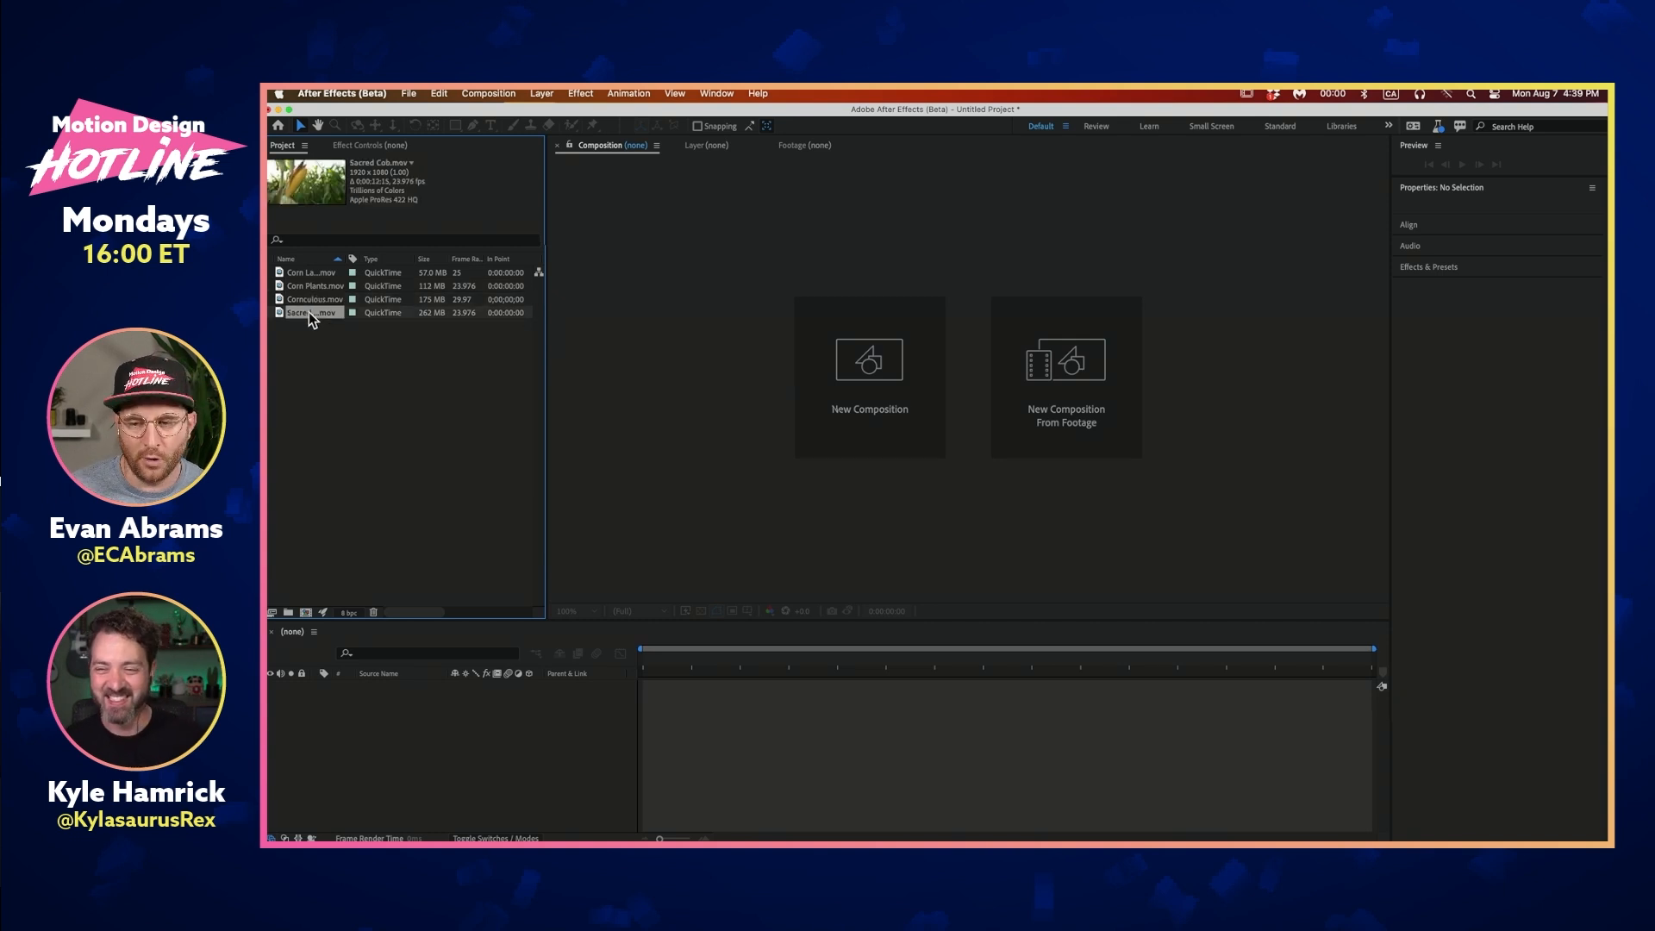
pyautogui.moveTo(443, 346); pyautogui.dragTo(852, 403)
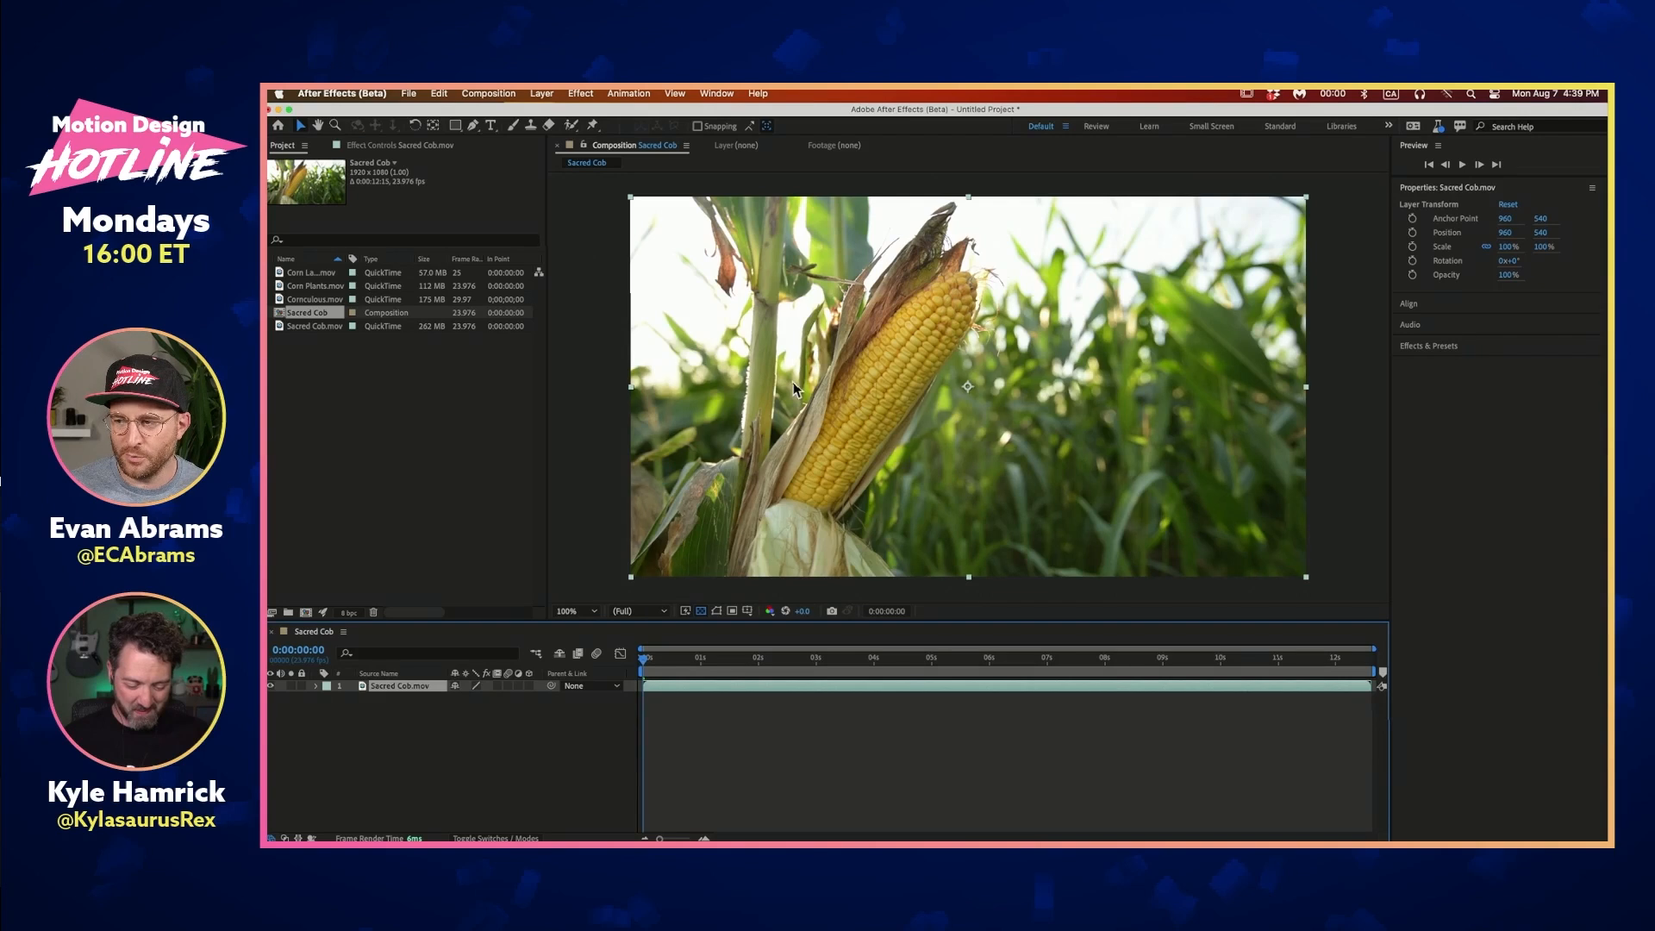
# Create a composition from Corn Laptop.mov and scrub its footage to 0:00:03:14, leaving the layer deselected
pyautogui.moveTo(330, 301); pyautogui.dragTo(293, 591)
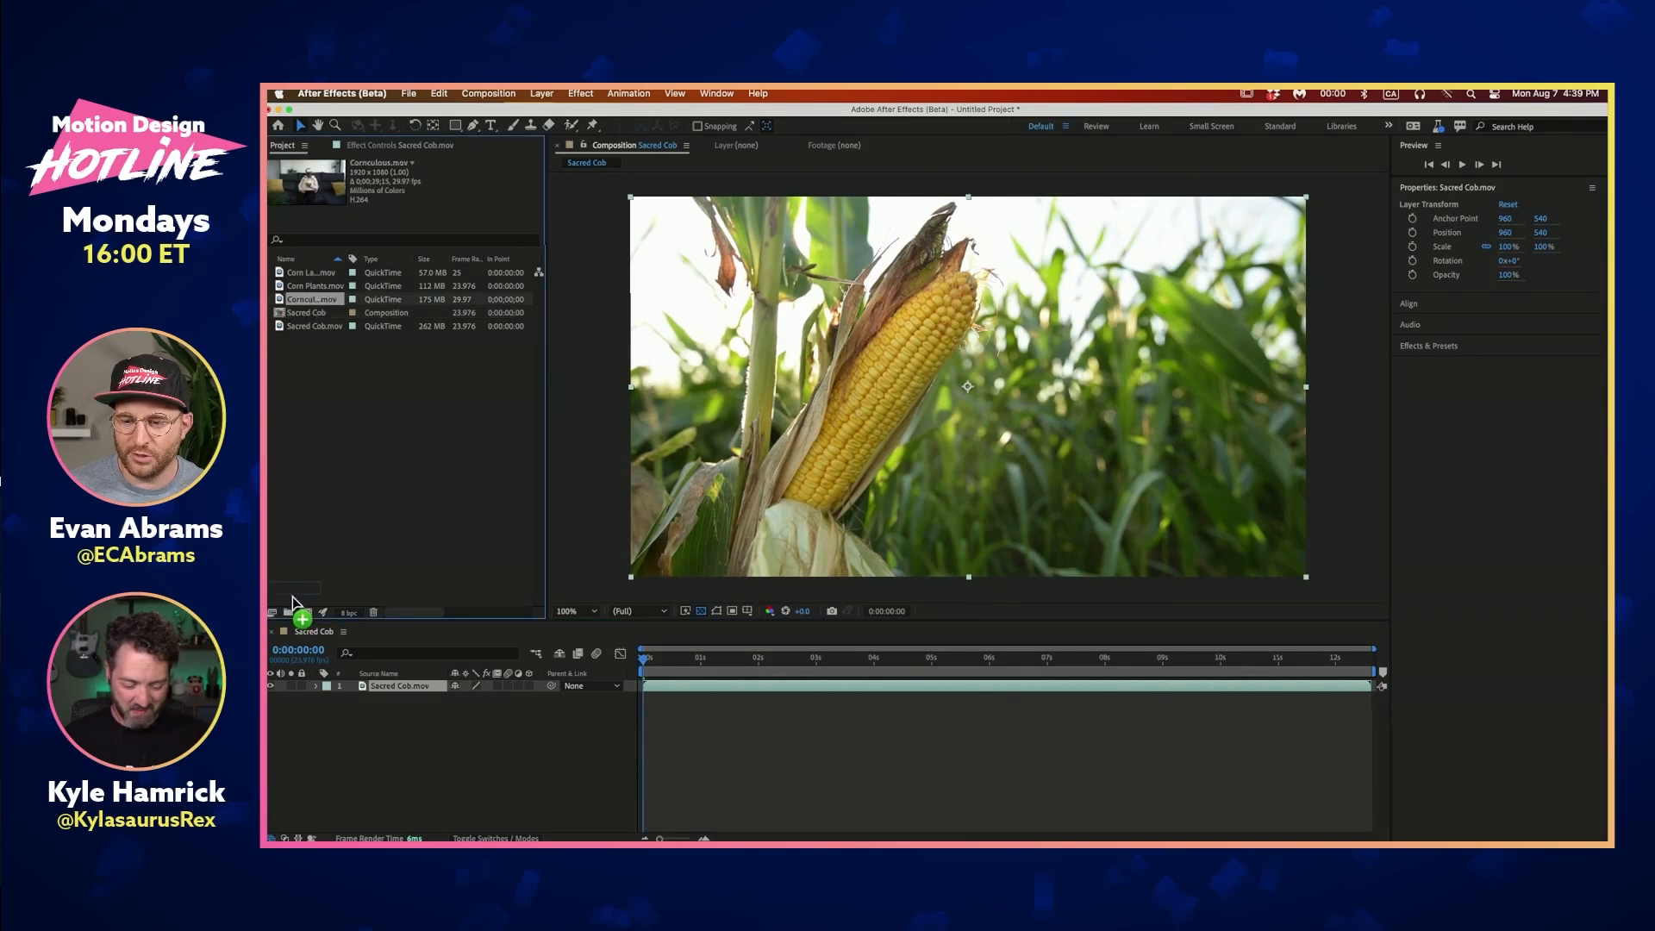
pyautogui.click(312, 273)
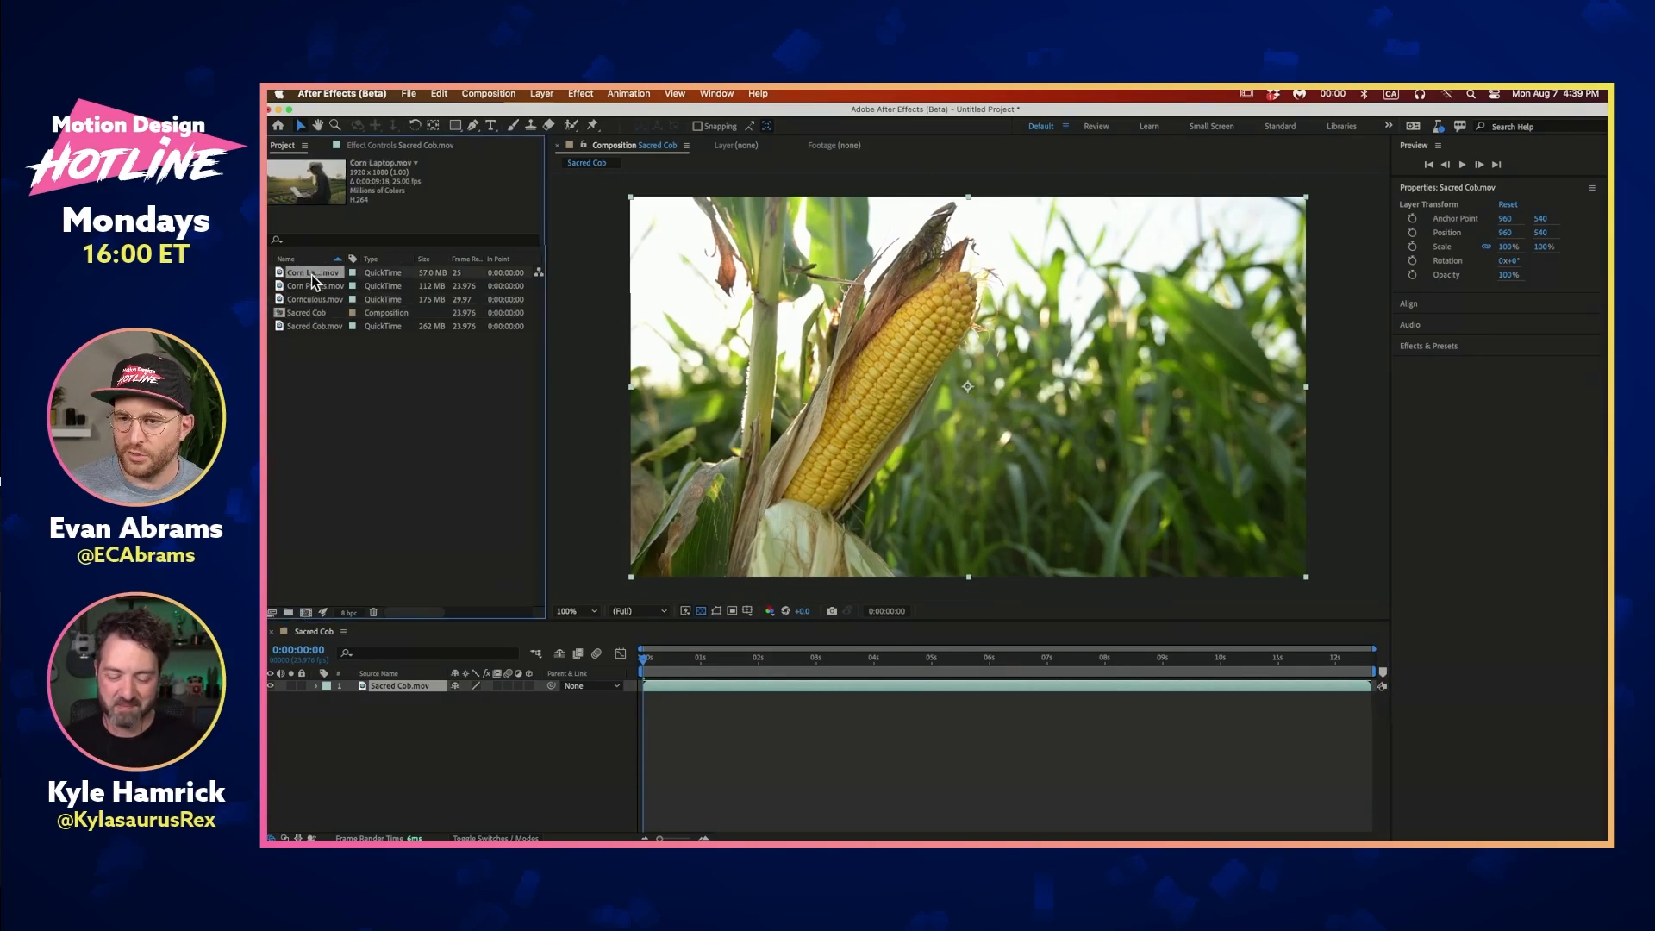
pyautogui.moveTo(312, 275); pyautogui.dragTo(305, 613)
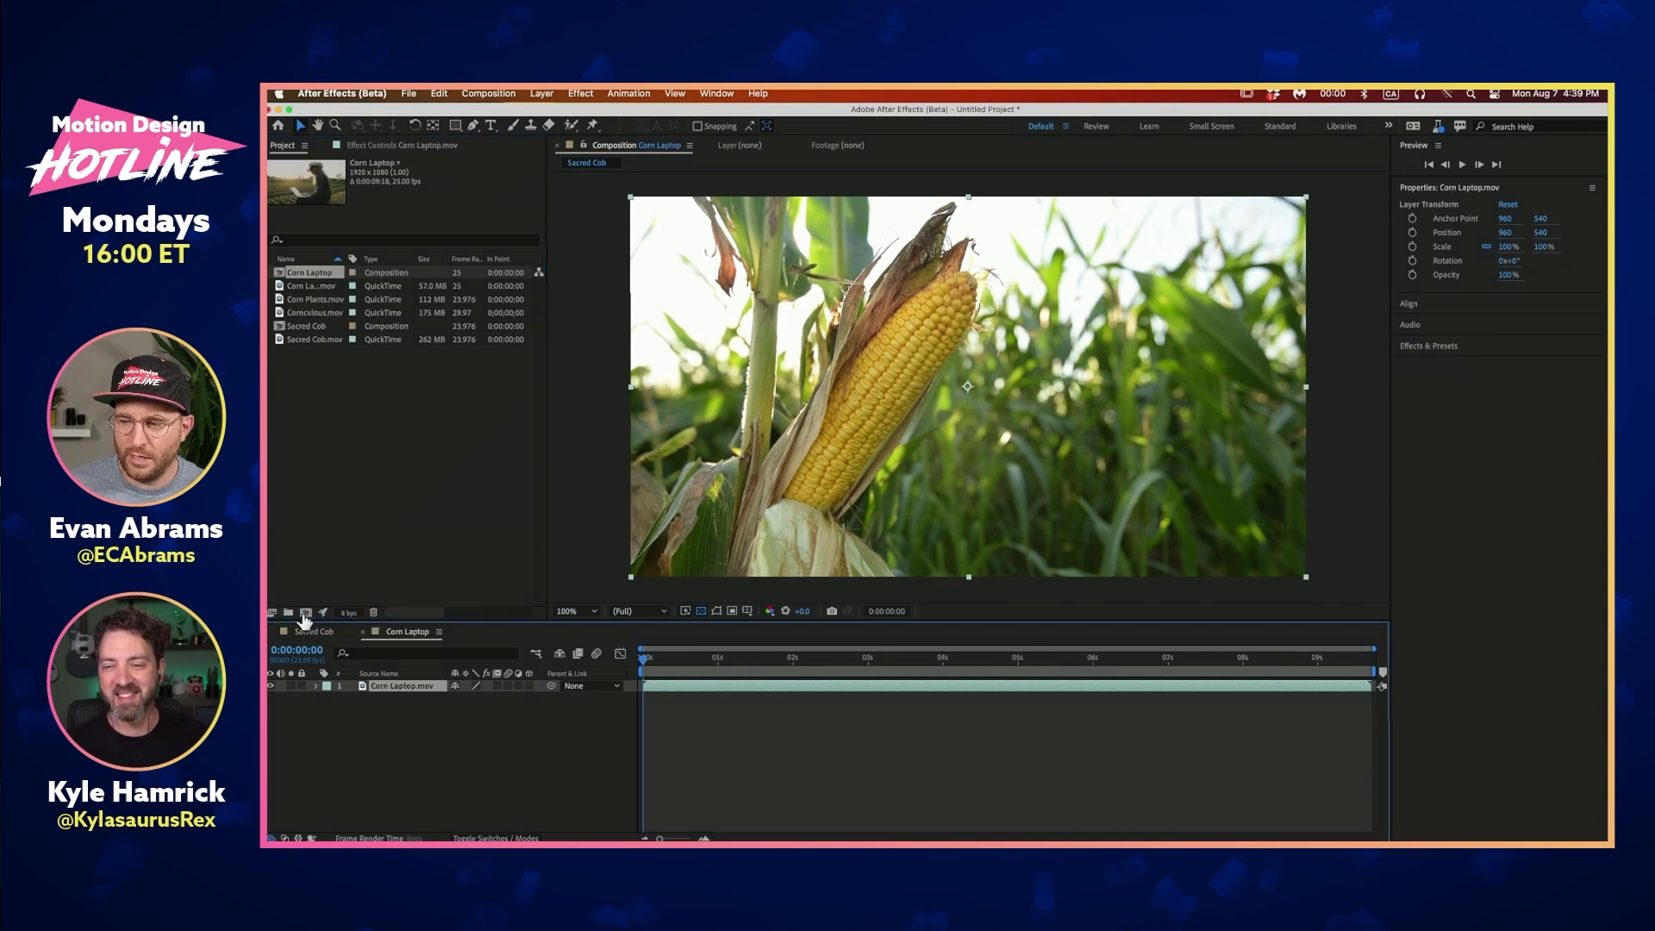
pyautogui.moveTo(887, 674); pyautogui.dragTo(934, 702)
pyautogui.moveTo(777, 664); pyautogui.dragTo(910, 712)
pyautogui.click(846, 719)
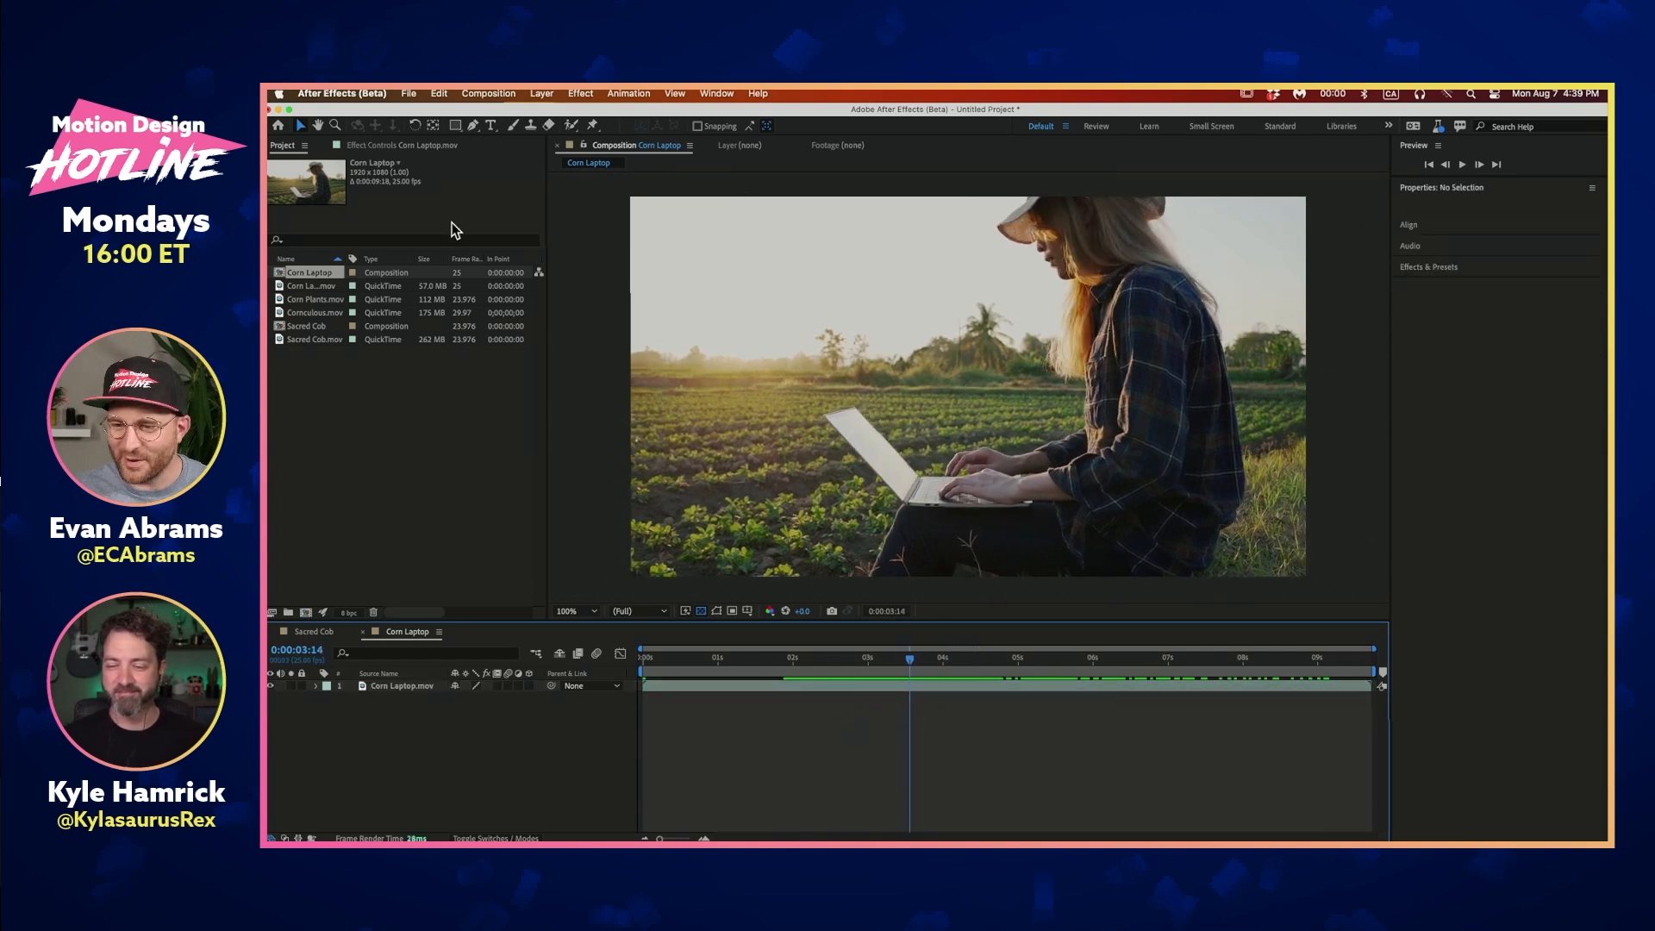
# Create a composition from Corn Plants.mov and move the current time to 0:00:06:10
pyautogui.moveTo(324, 298); pyautogui.dragTo(332, 344)
pyautogui.moveTo(325, 515); pyautogui.dragTo(306, 612)
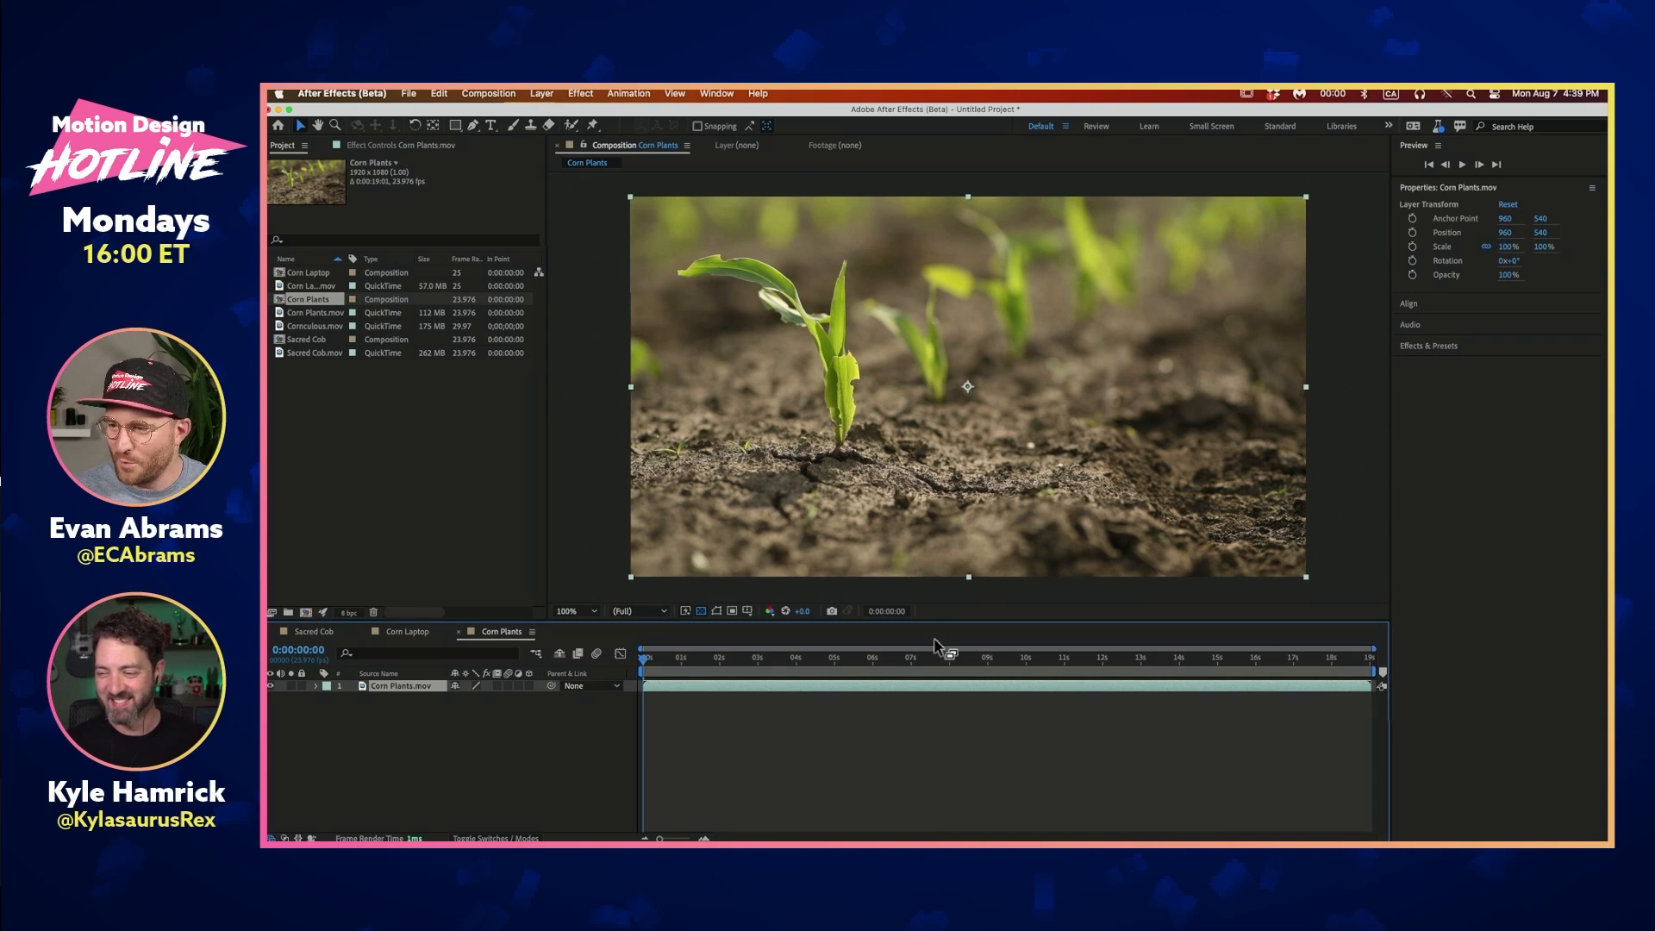
pyautogui.click(889, 658)
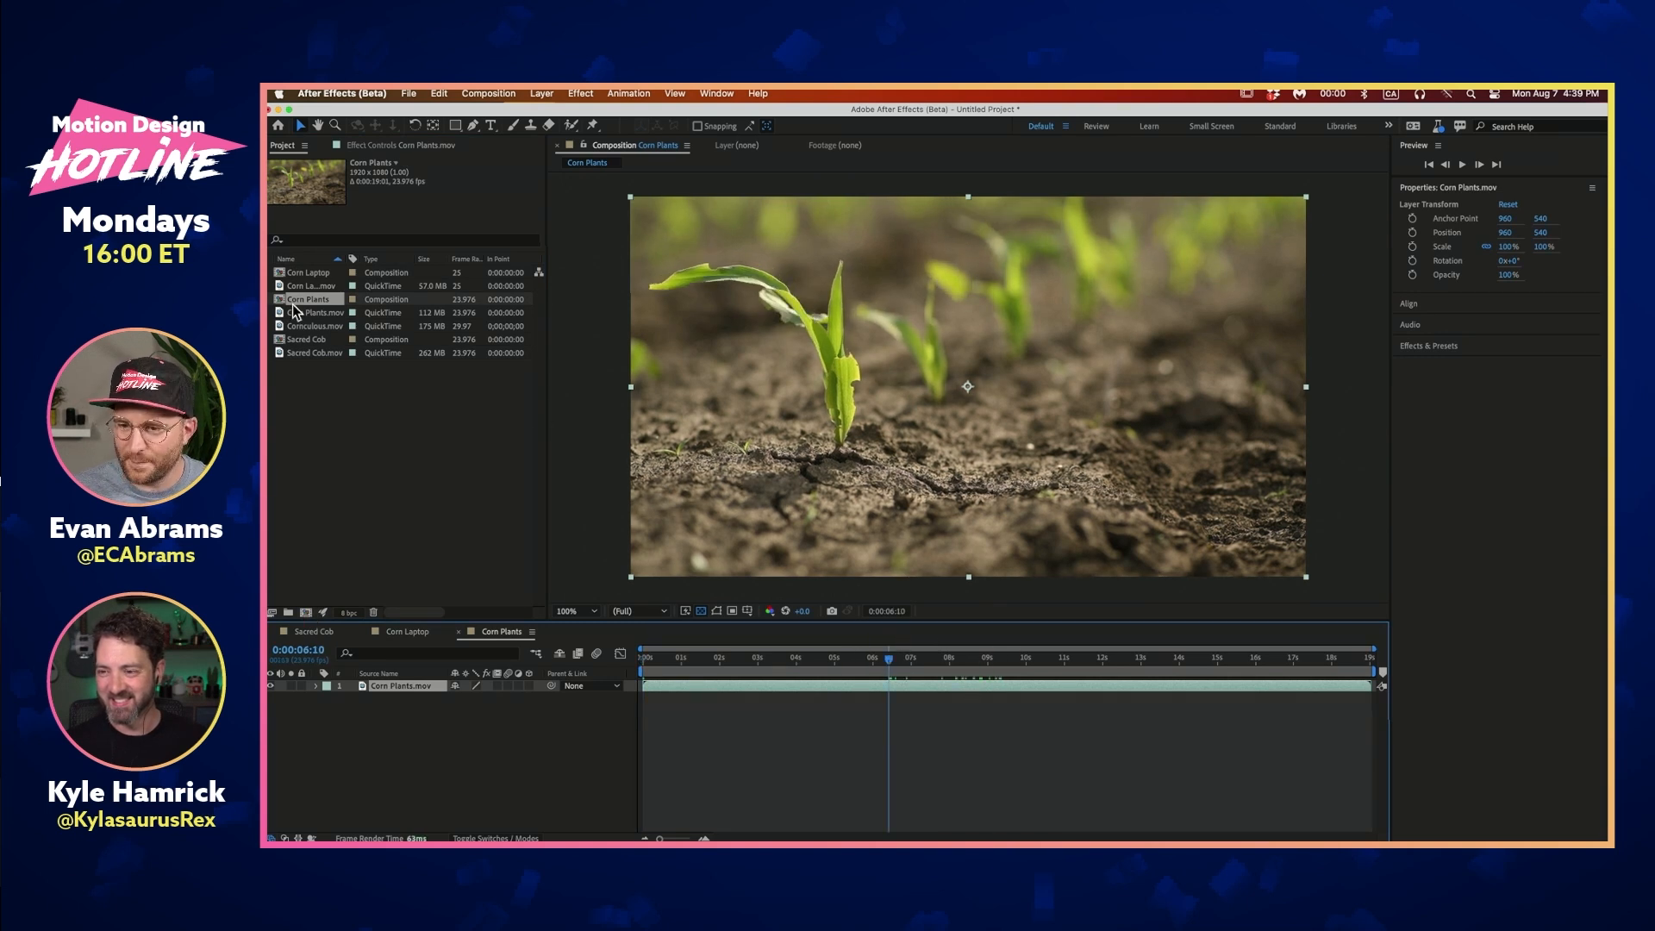
# Create a composition from Cornculous.mov, deselect its layer, and scrub back and forth through the footage to 0;00;03;12
pyautogui.moveTo(320, 324); pyautogui.dragTo(307, 614)
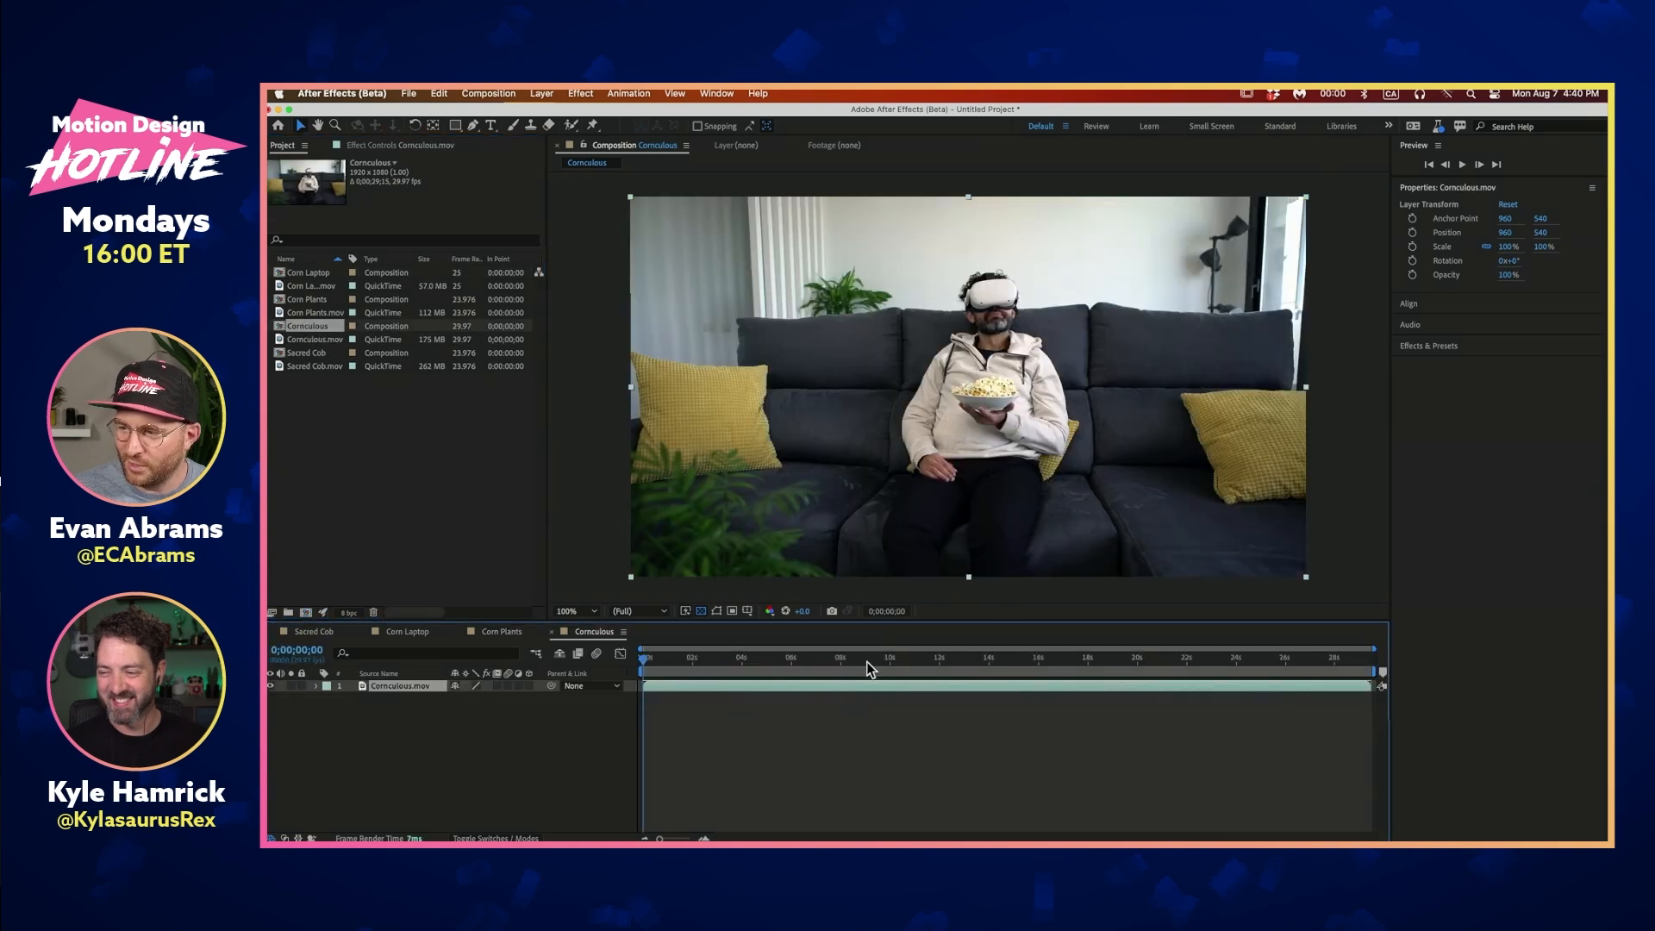
pyautogui.click(1087, 659)
pyautogui.moveTo(1088, 660); pyautogui.dragTo(841, 660)
pyautogui.click(875, 715)
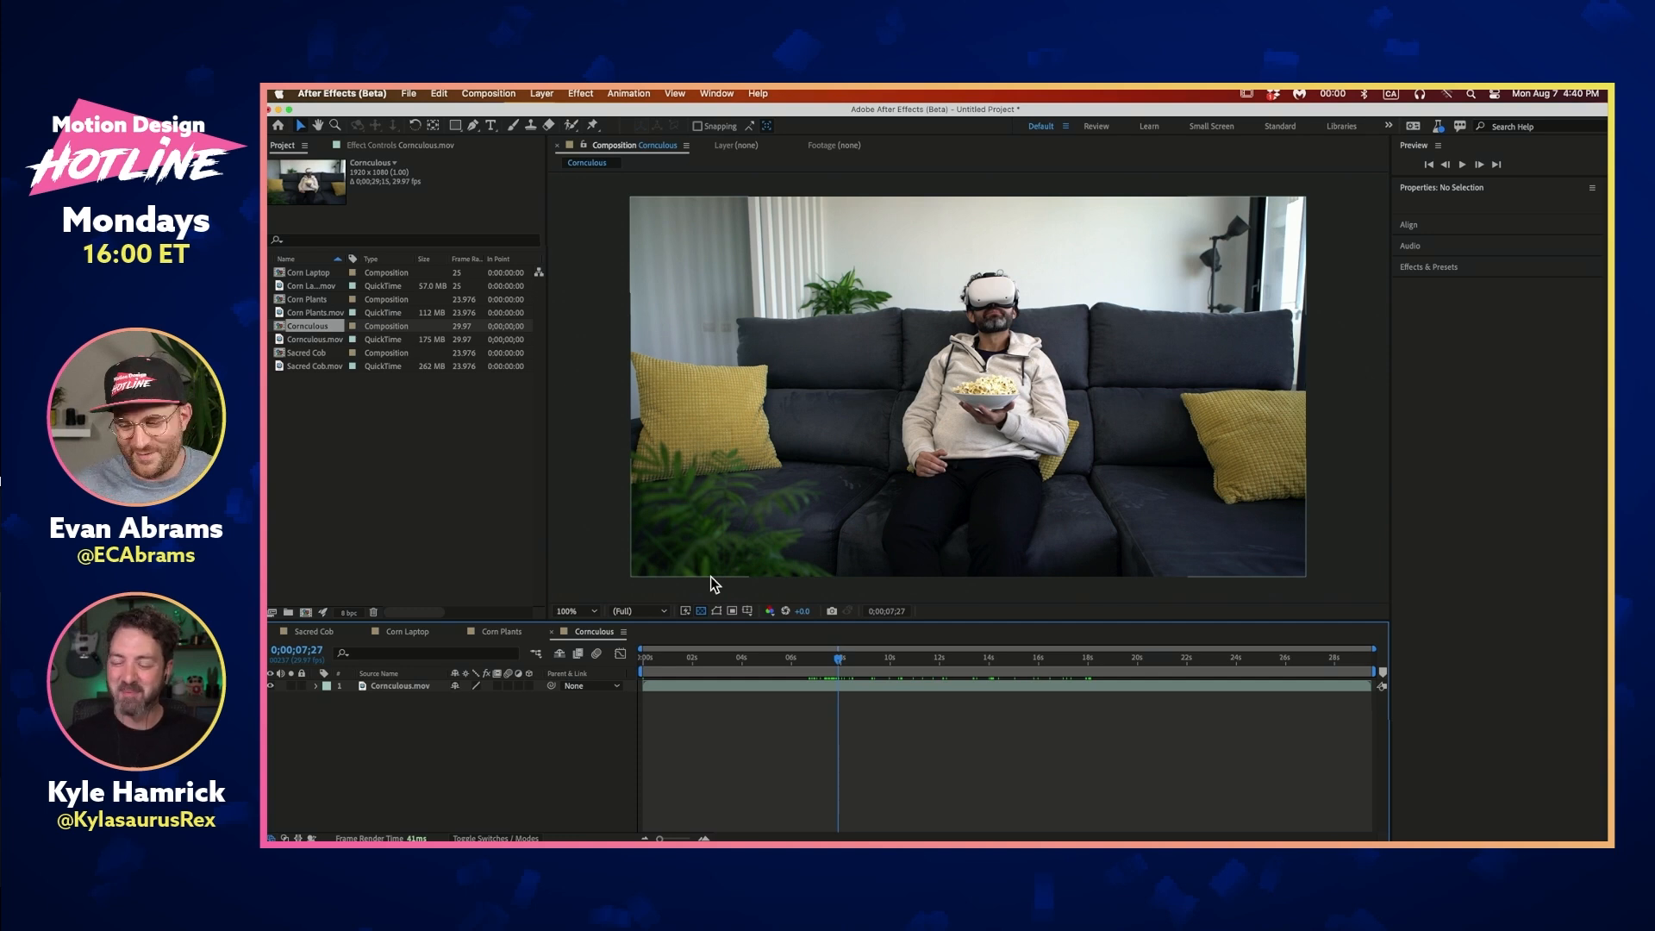
pyautogui.moveTo(834, 670); pyautogui.dragTo(847, 702)
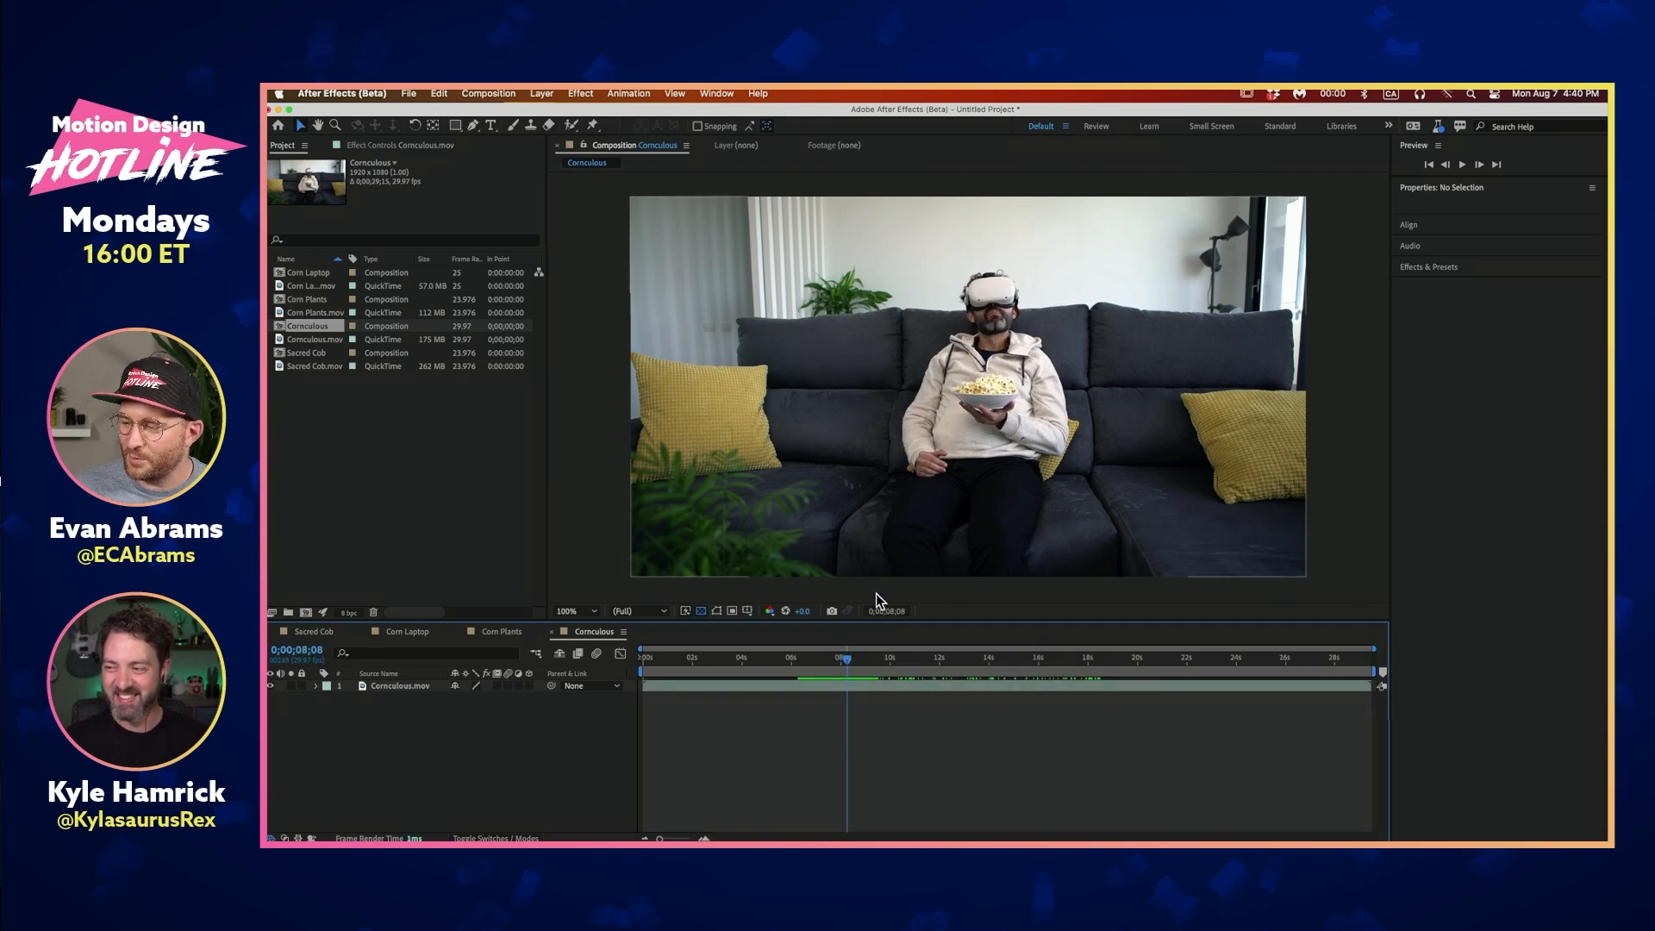
pyautogui.moveTo(871, 658); pyautogui.dragTo(931, 707)
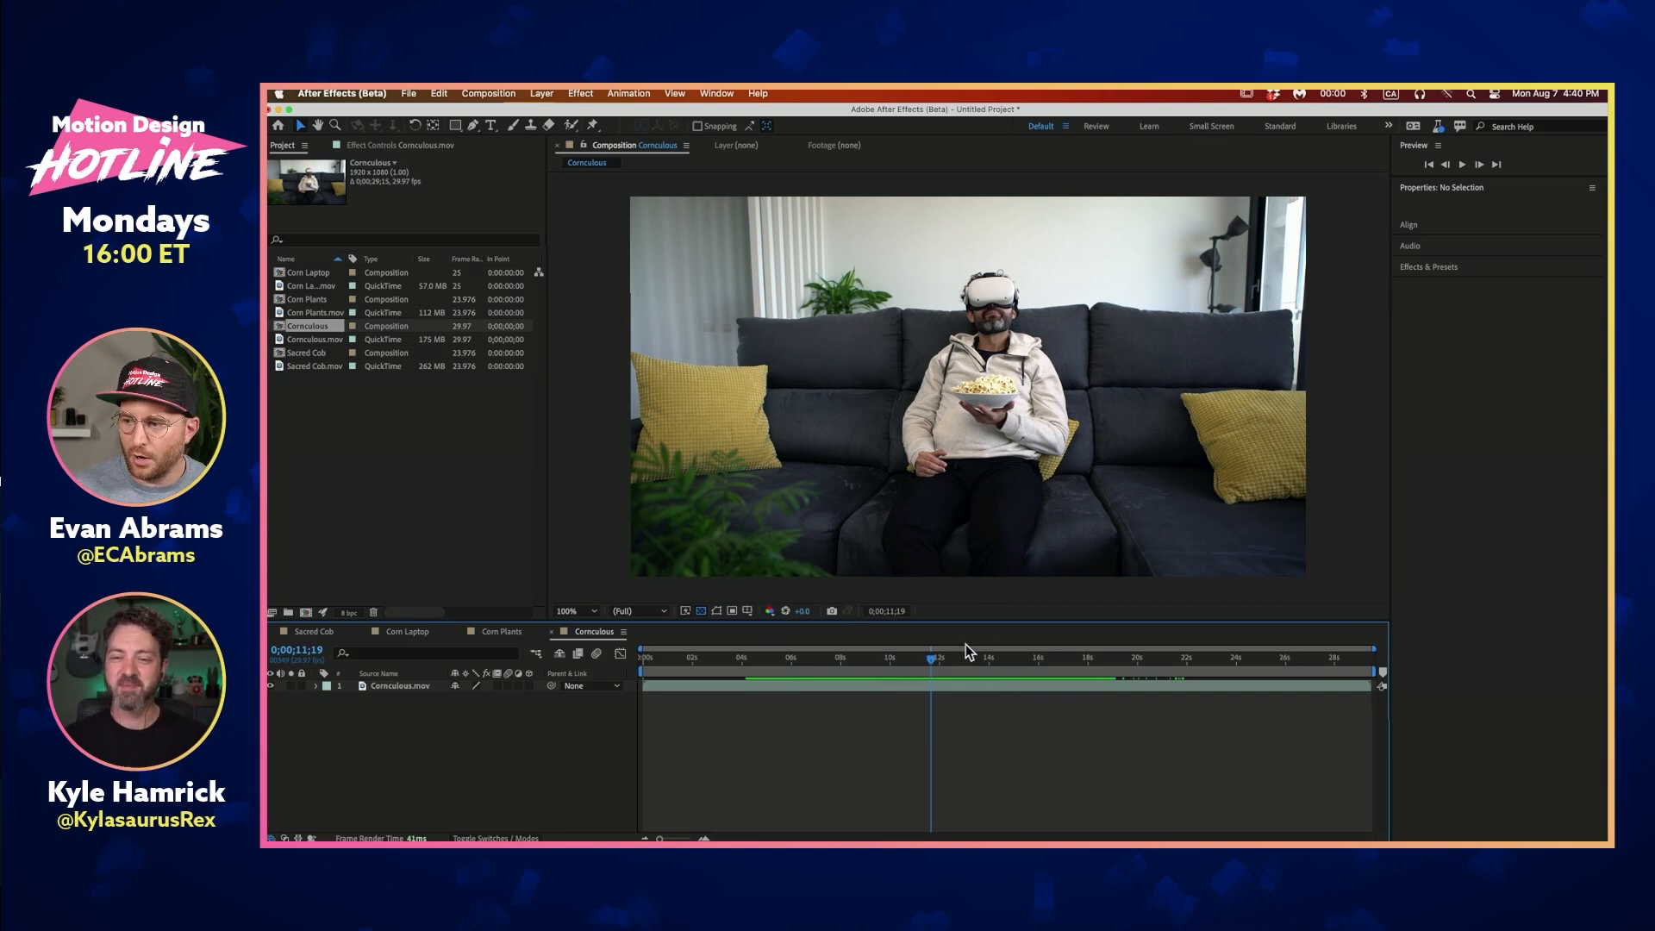
pyautogui.moveTo(963, 670); pyautogui.dragTo(727, 664)
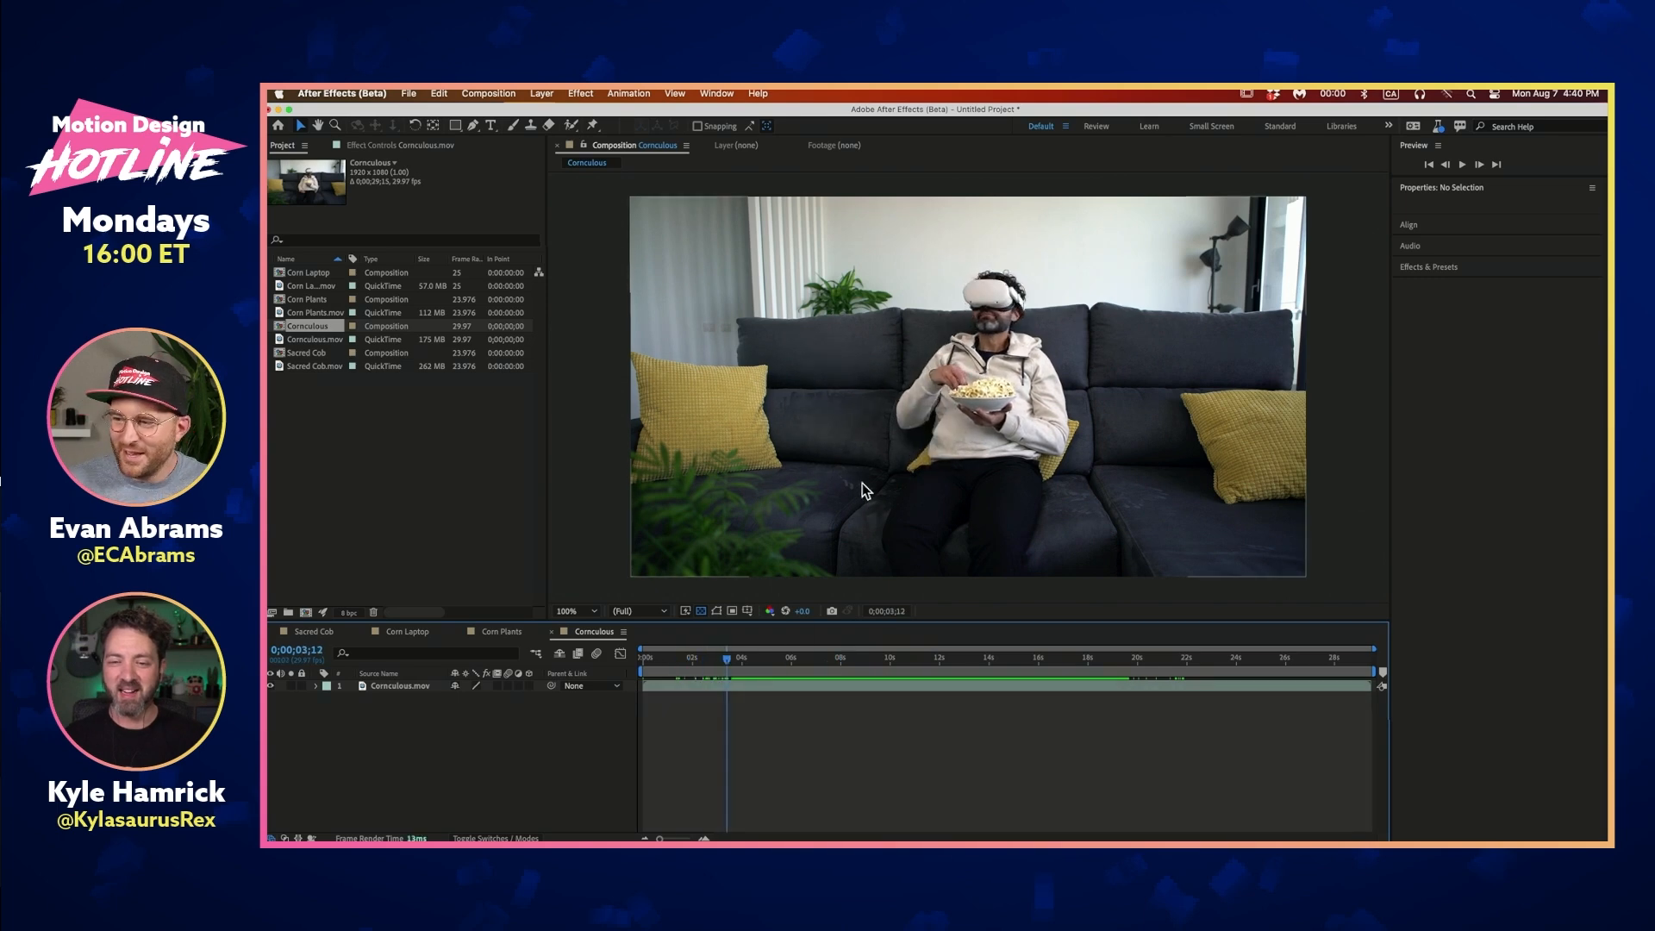
# Examine the seated man's headset, hair and popcorn up close at several times in the Cornculous composition
pyautogui.press('.')
pyautogui.press('.')
pyautogui.press('space')
pyautogui.moveTo(1050, 265); pyautogui.dragTo(991, 430)
pyautogui.moveTo(1050, 187); pyautogui.dragTo(961, 409)
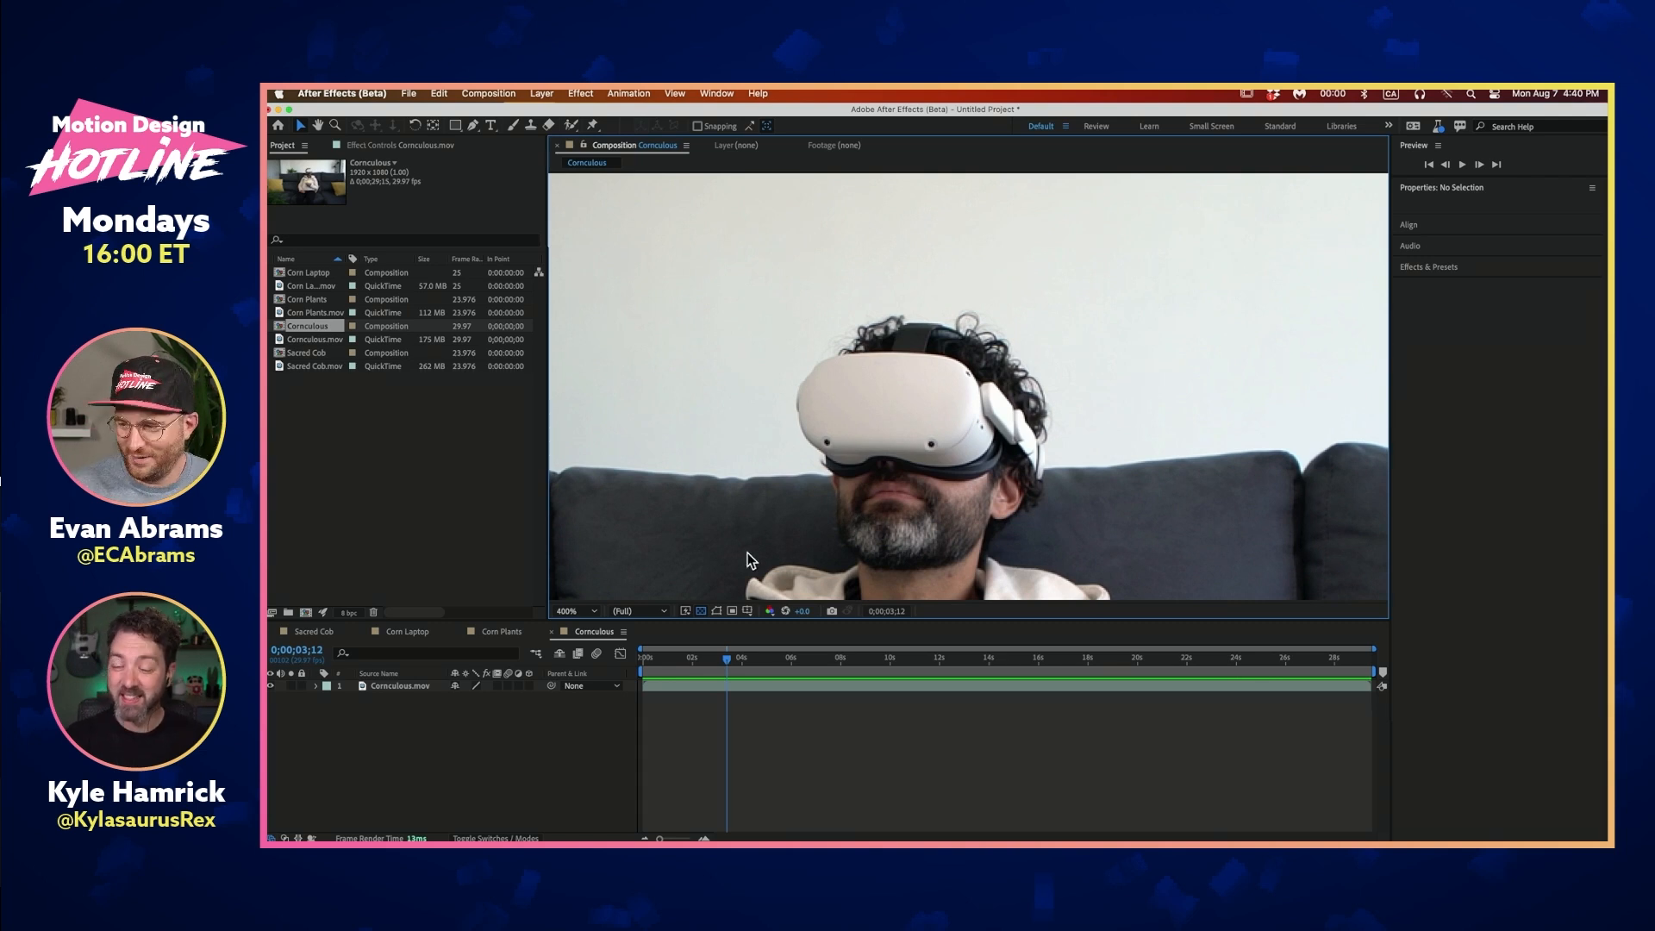
pyautogui.moveTo(737, 665)
pyautogui.mouseDown()
pyautogui.moveTo(820, 667)
pyautogui.moveTo(702, 671)
pyautogui.moveTo(767, 666)
pyautogui.mouseUp()
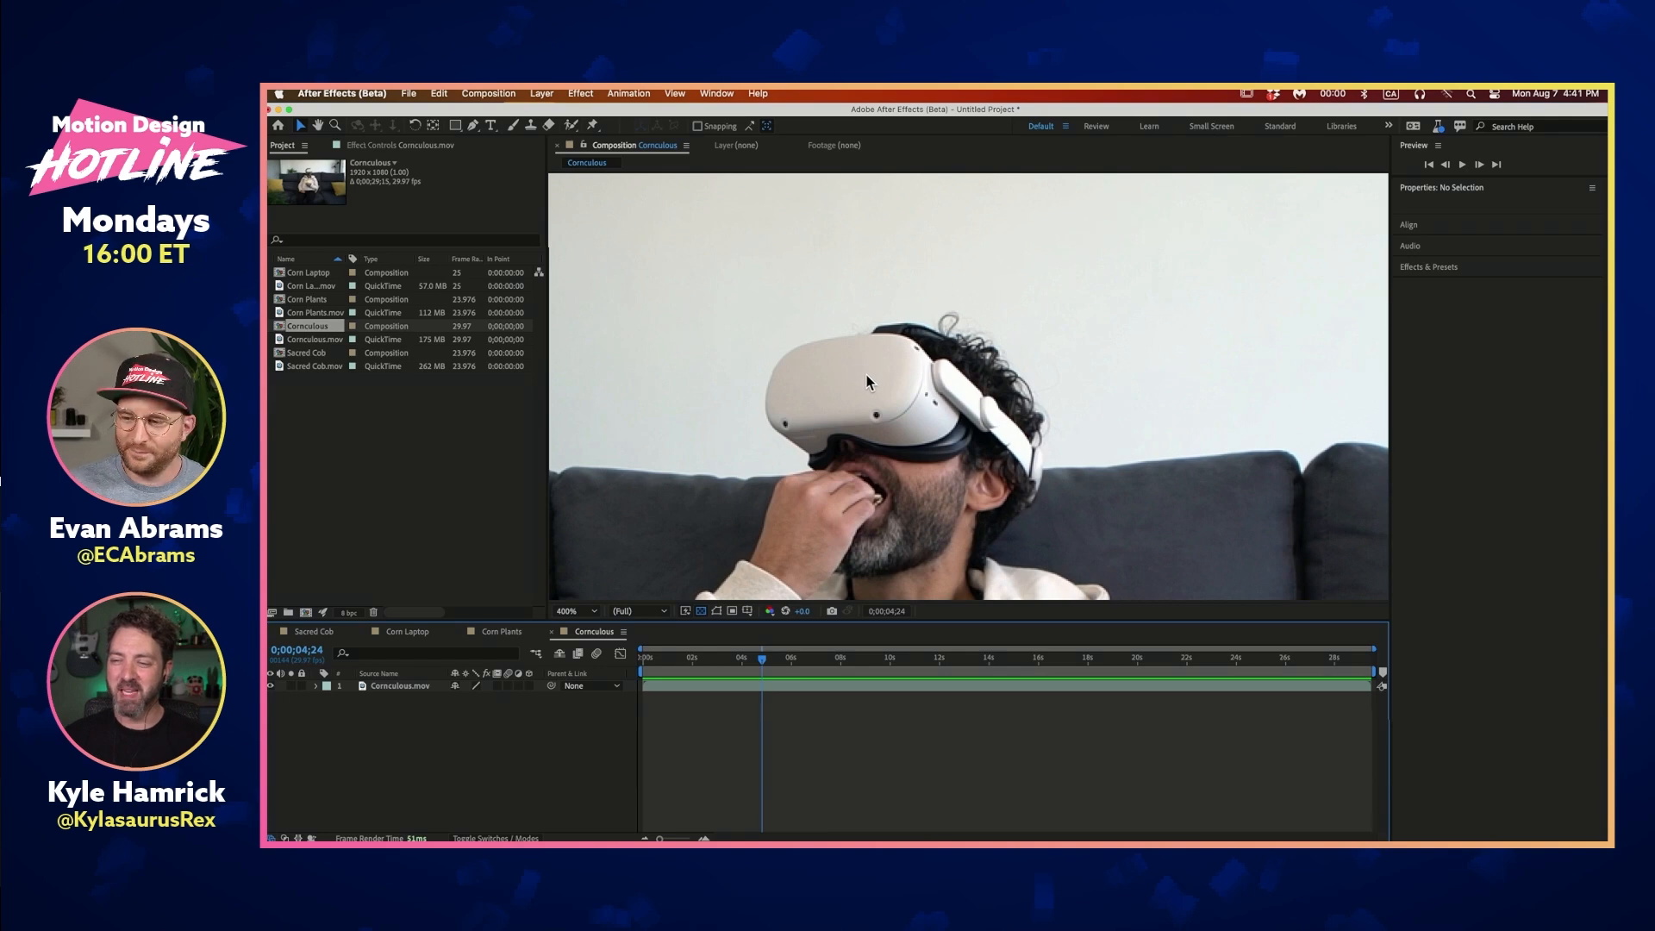
pyautogui.scroll(-2, 894, 395)
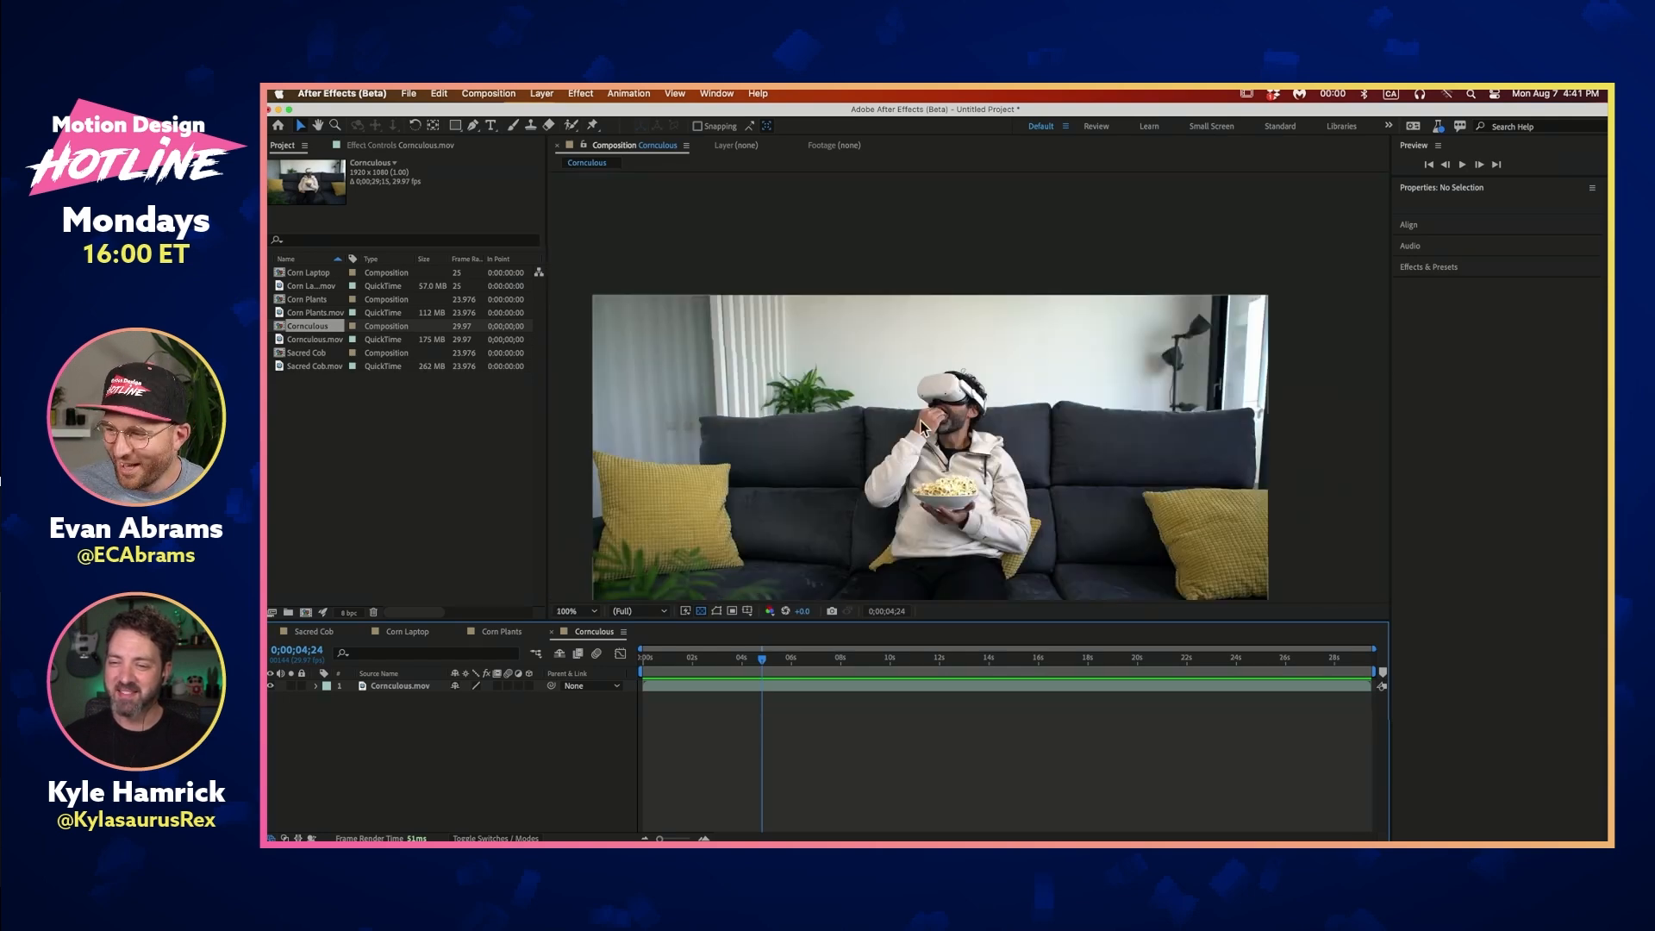
pyautogui.scroll(1, 922, 427)
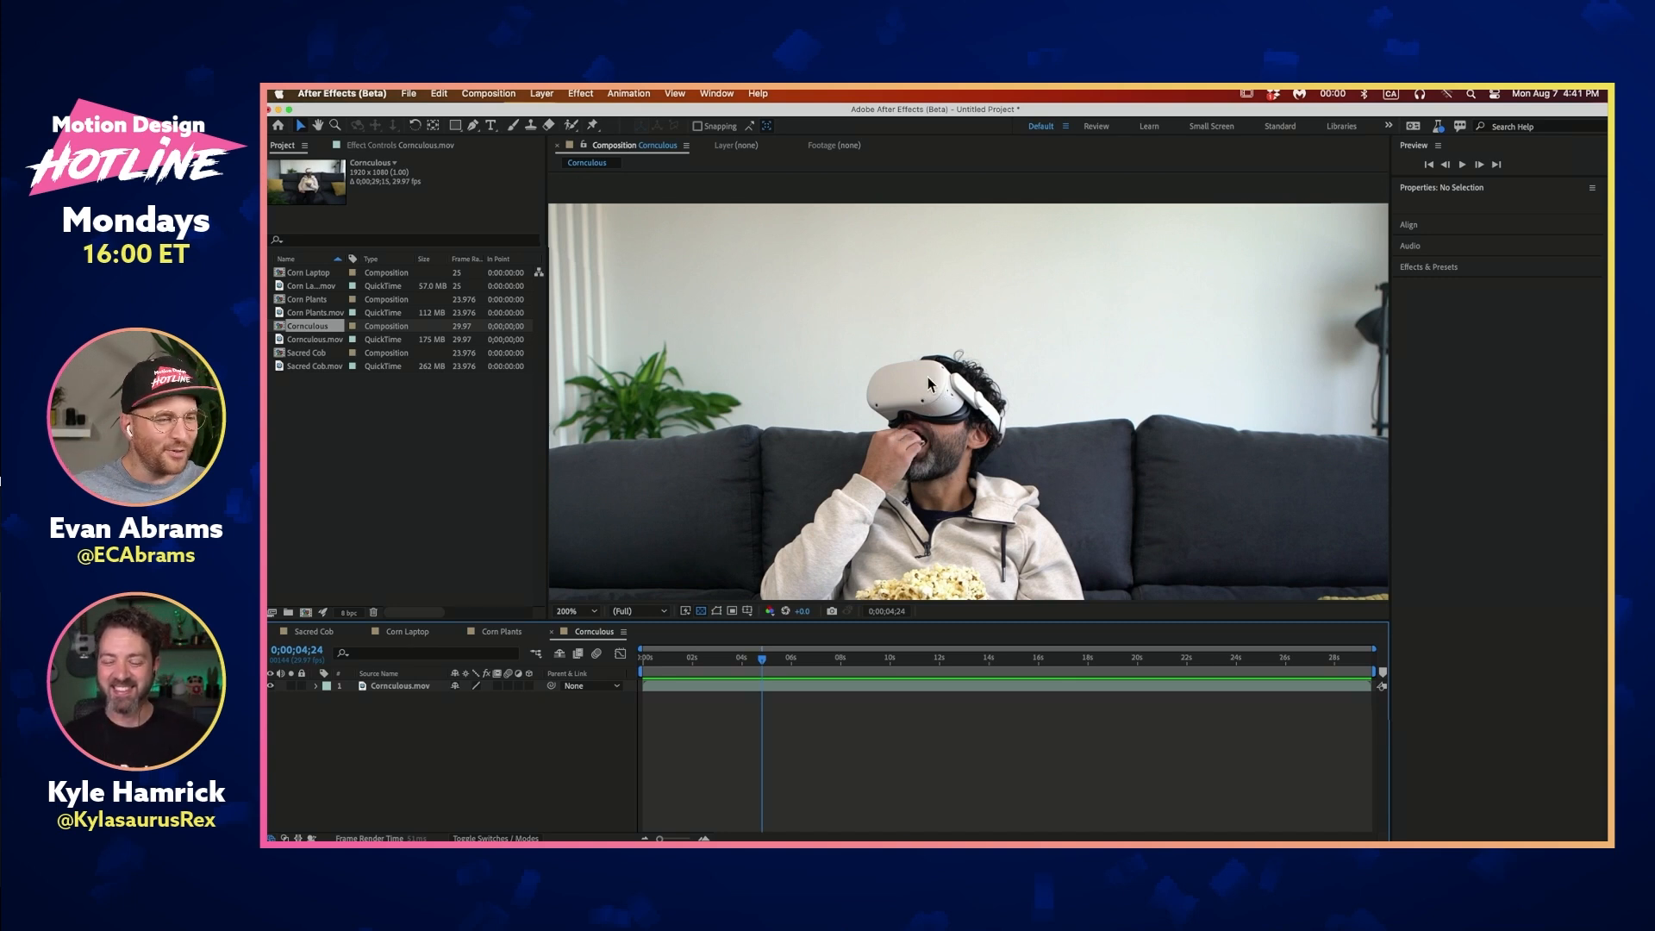
pyautogui.moveTo(782, 669); pyautogui.dragTo(1016, 660)
pyautogui.scroll(2, 967, 414)
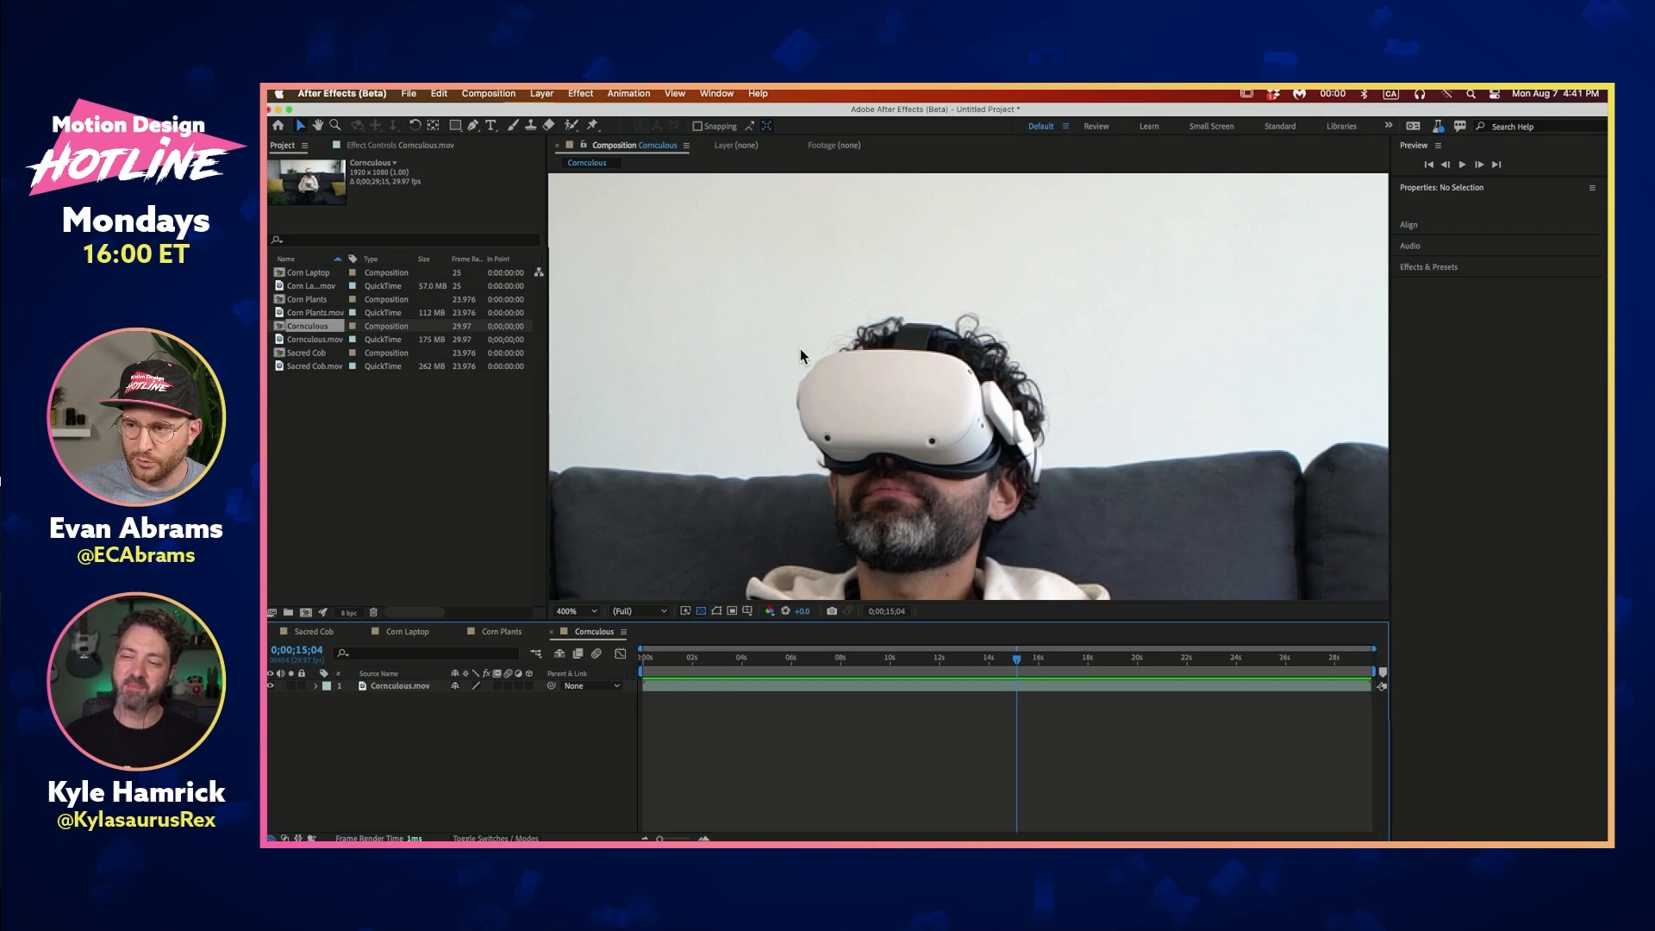
pyautogui.moveTo(1001, 675); pyautogui.dragTo(1169, 670)
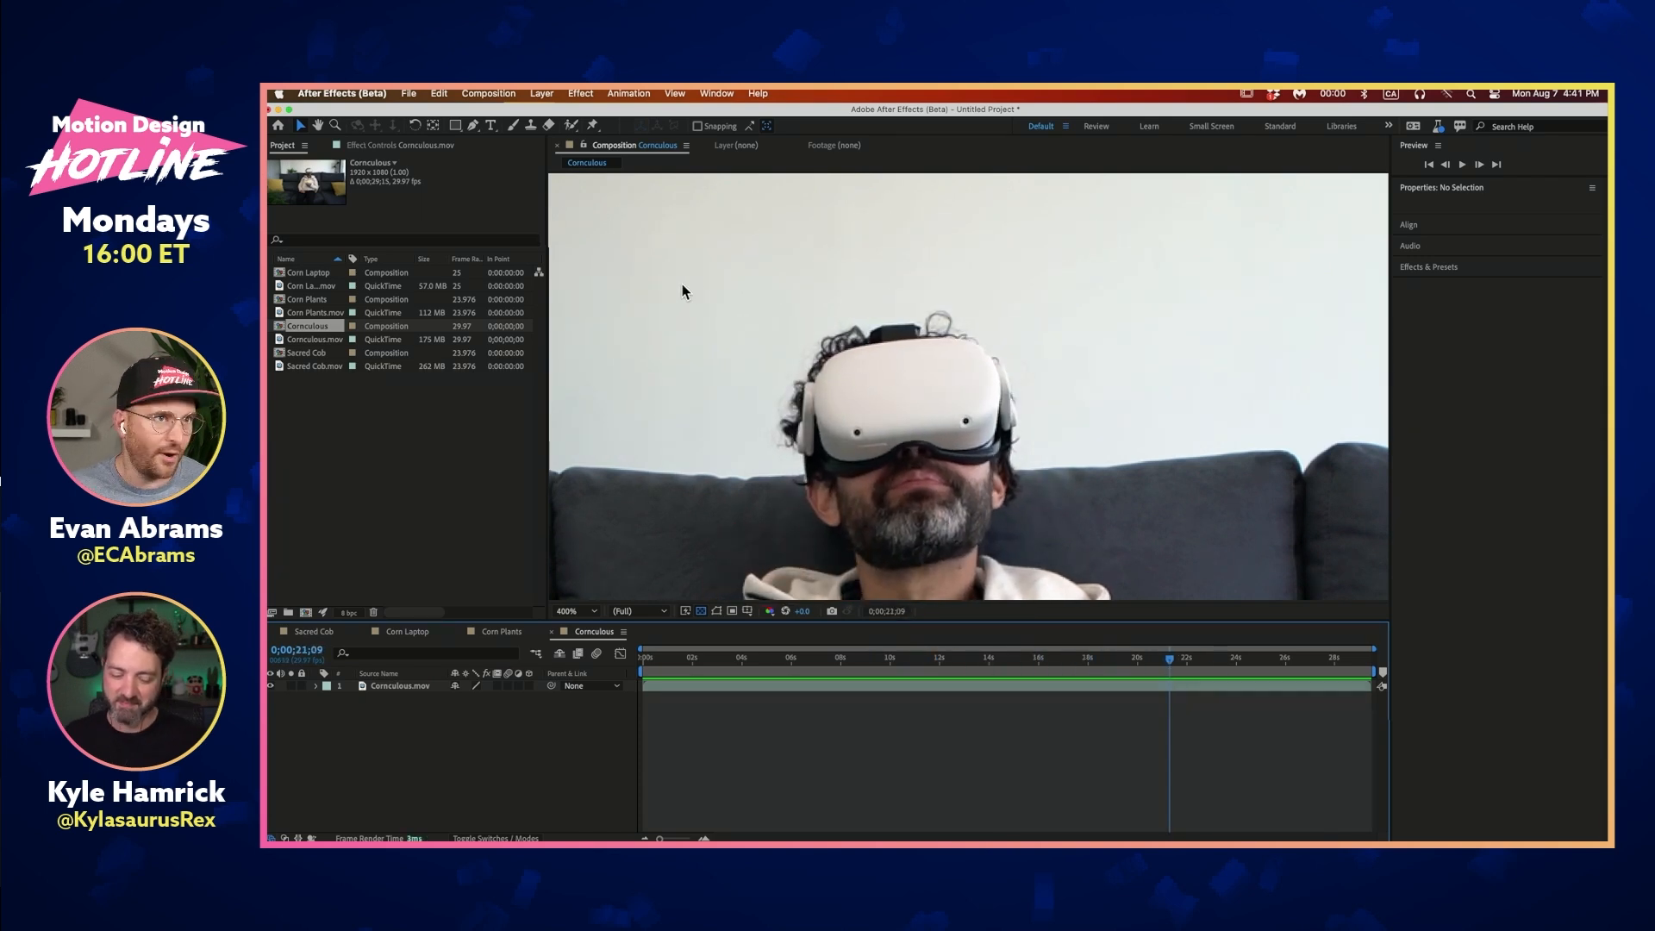
pyautogui.scroll(-4, 825, 435)
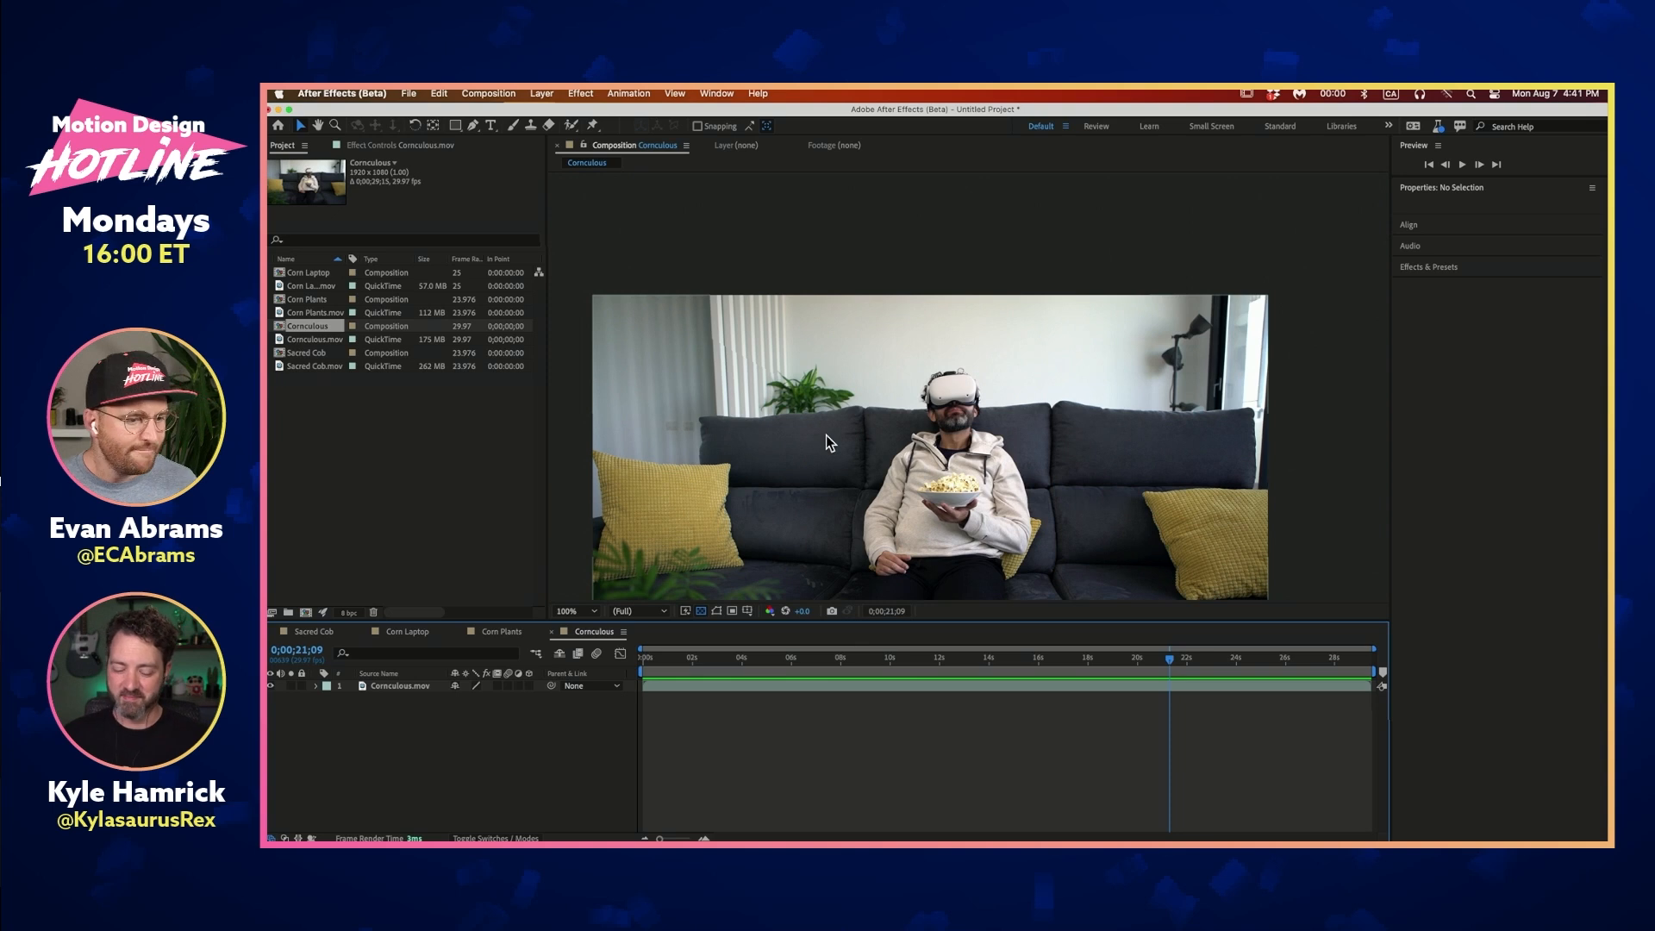
pyautogui.scroll(2, 963, 434)
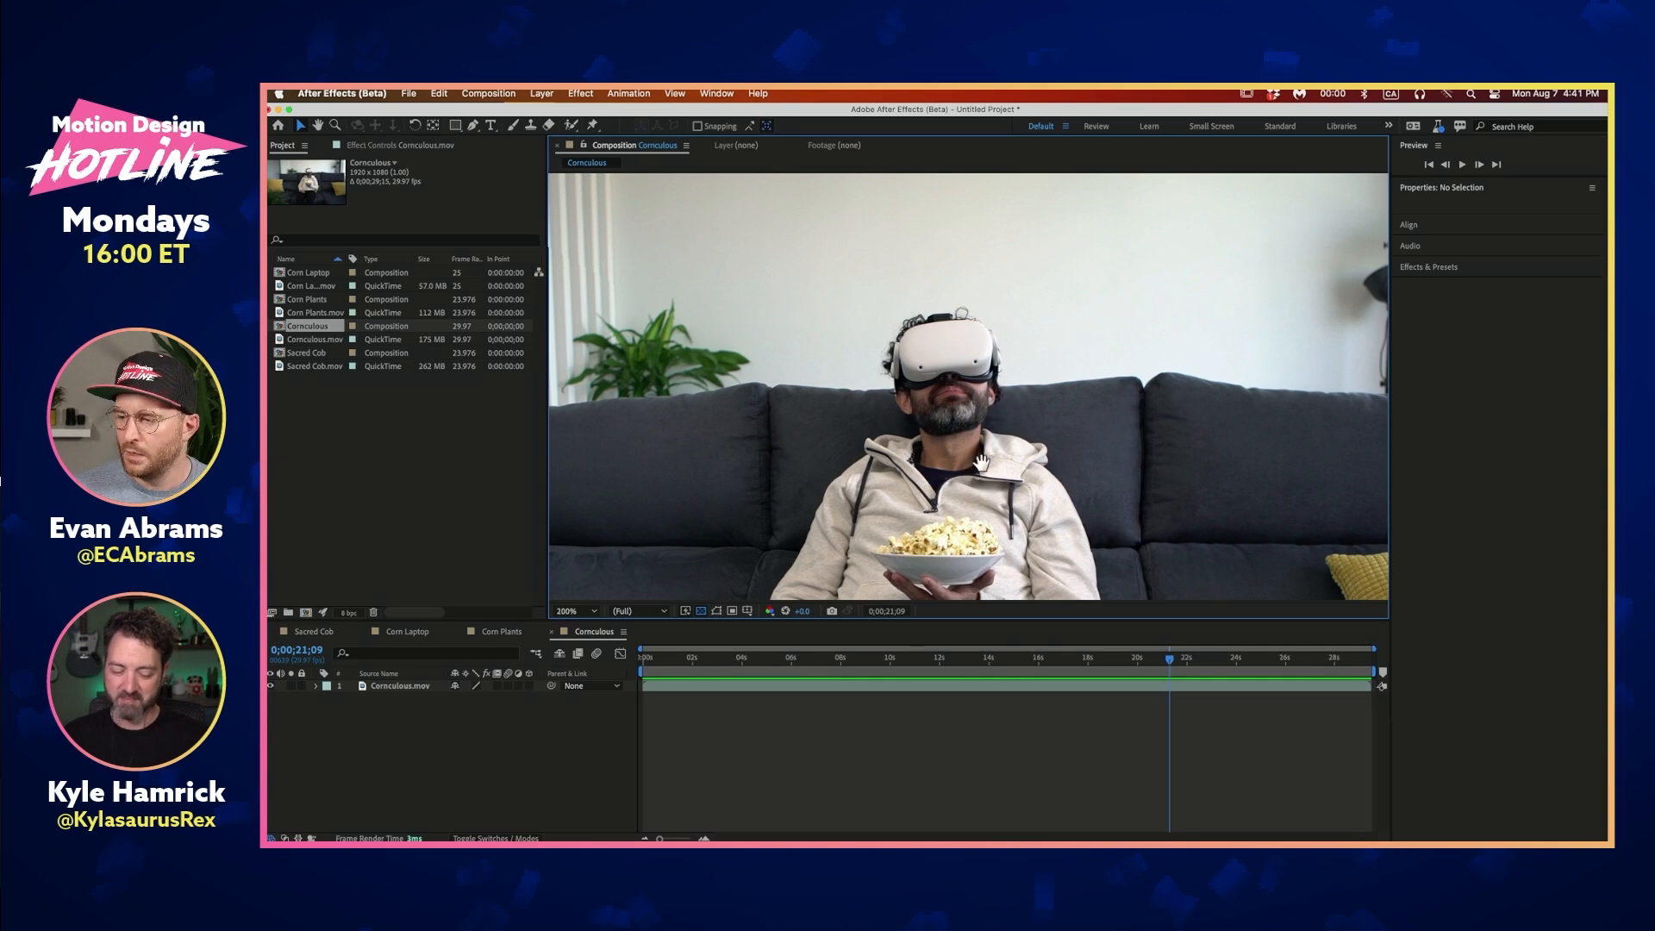
pyautogui.moveTo(980, 462); pyautogui.dragTo(998, 405)
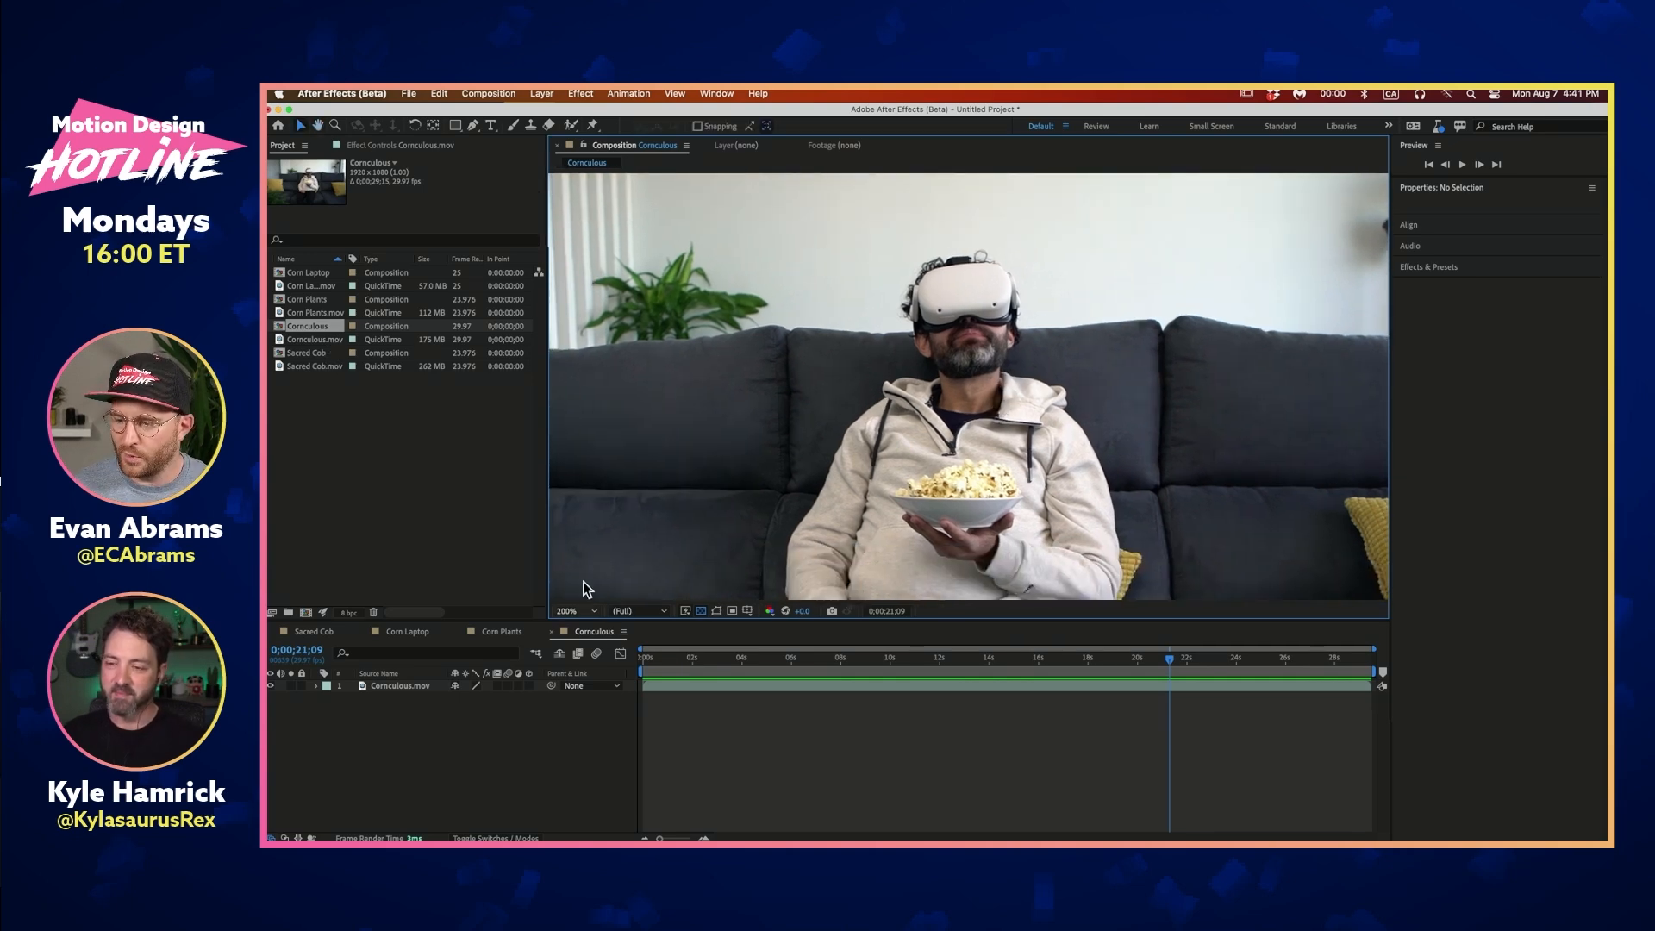
# Open the Corn Plants composition and play and scrub through the clip to examine the foreground seedling's moving leaves
pyautogui.click(502, 630)
pyautogui.moveTo(875, 552); pyautogui.dragTo(912, 576)
pyautogui.moveTo(888, 681); pyautogui.dragTo(1071, 654)
pyautogui.scroll(2, 880, 344)
pyautogui.press('space')
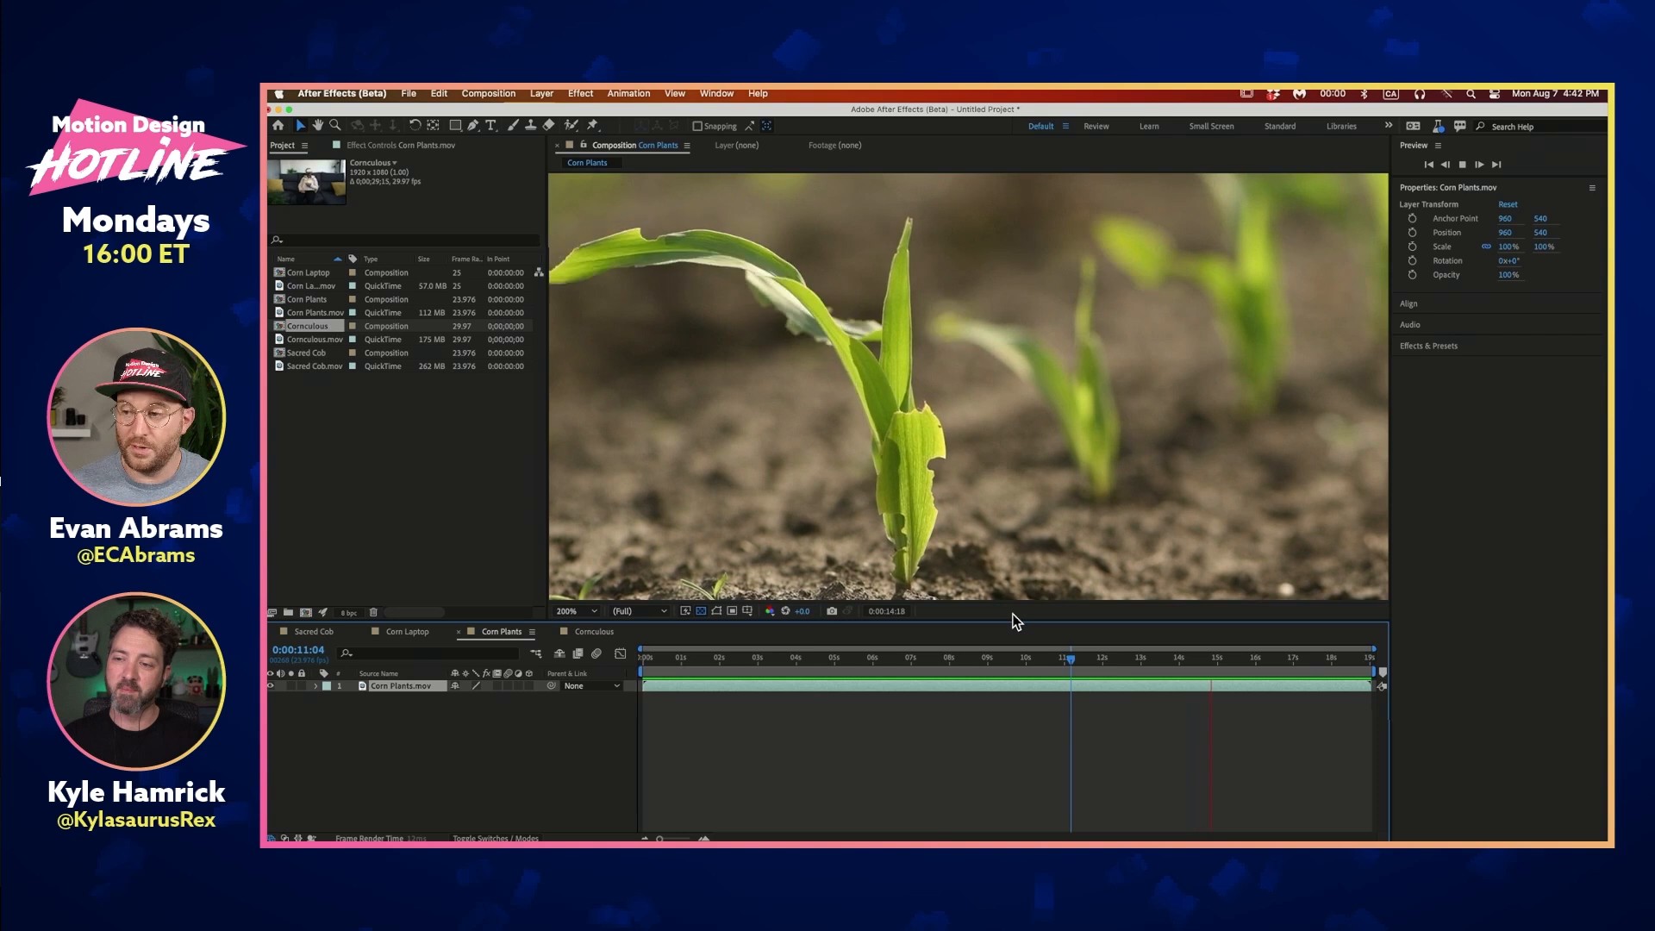
pyautogui.press('space')
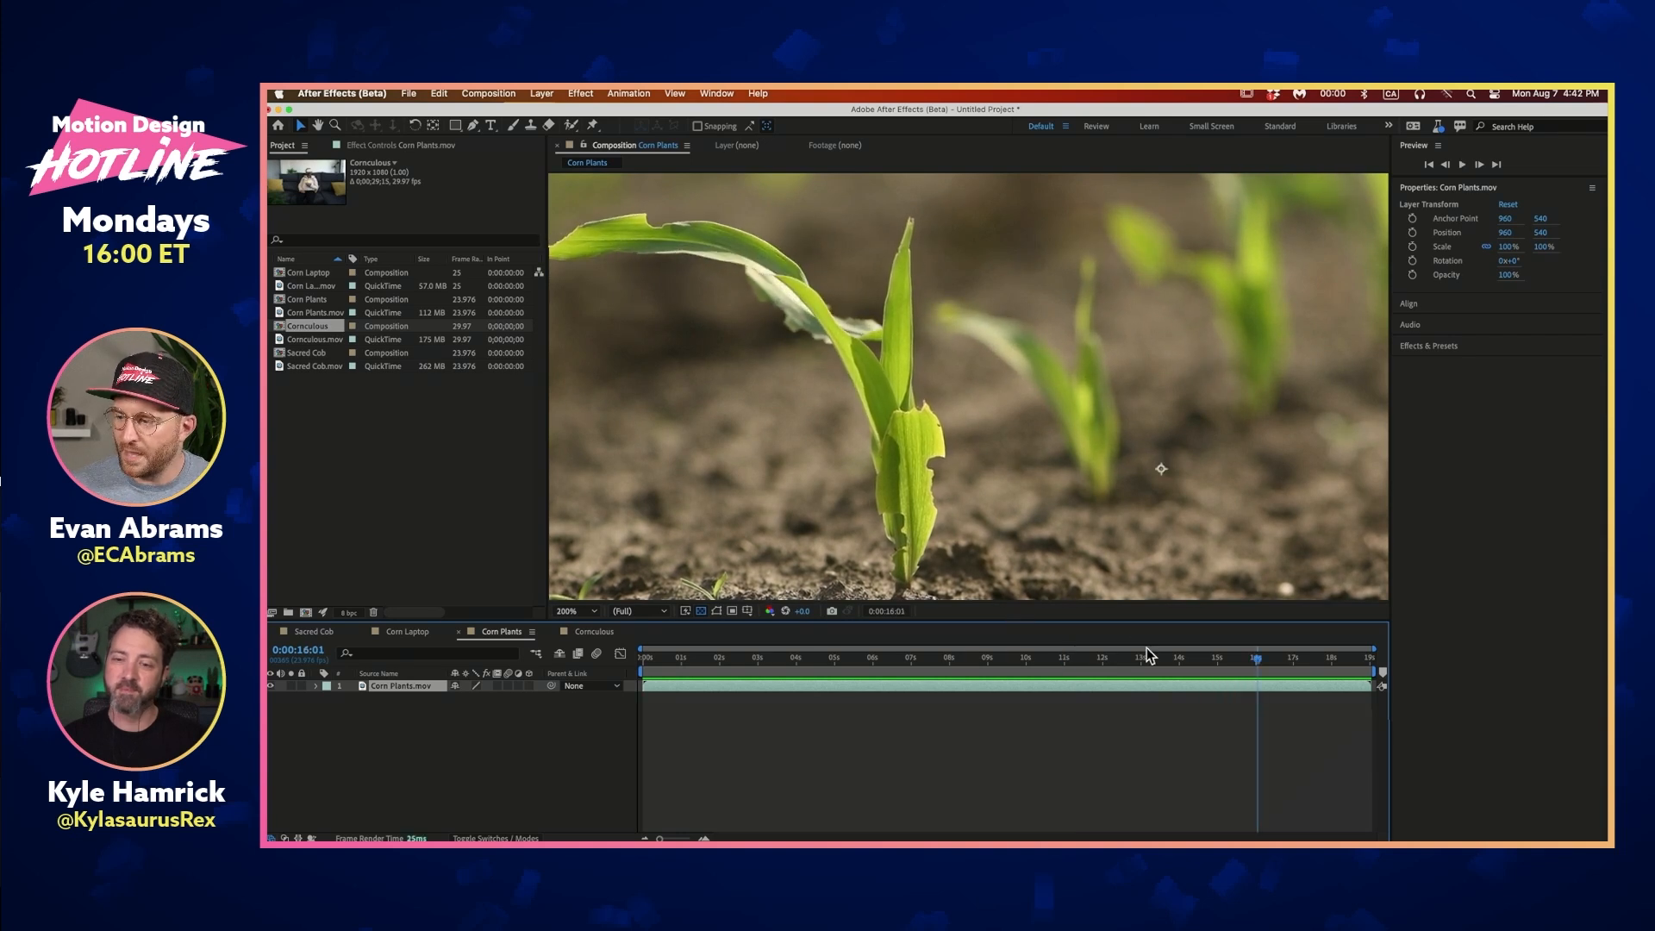
pyautogui.click(1254, 658)
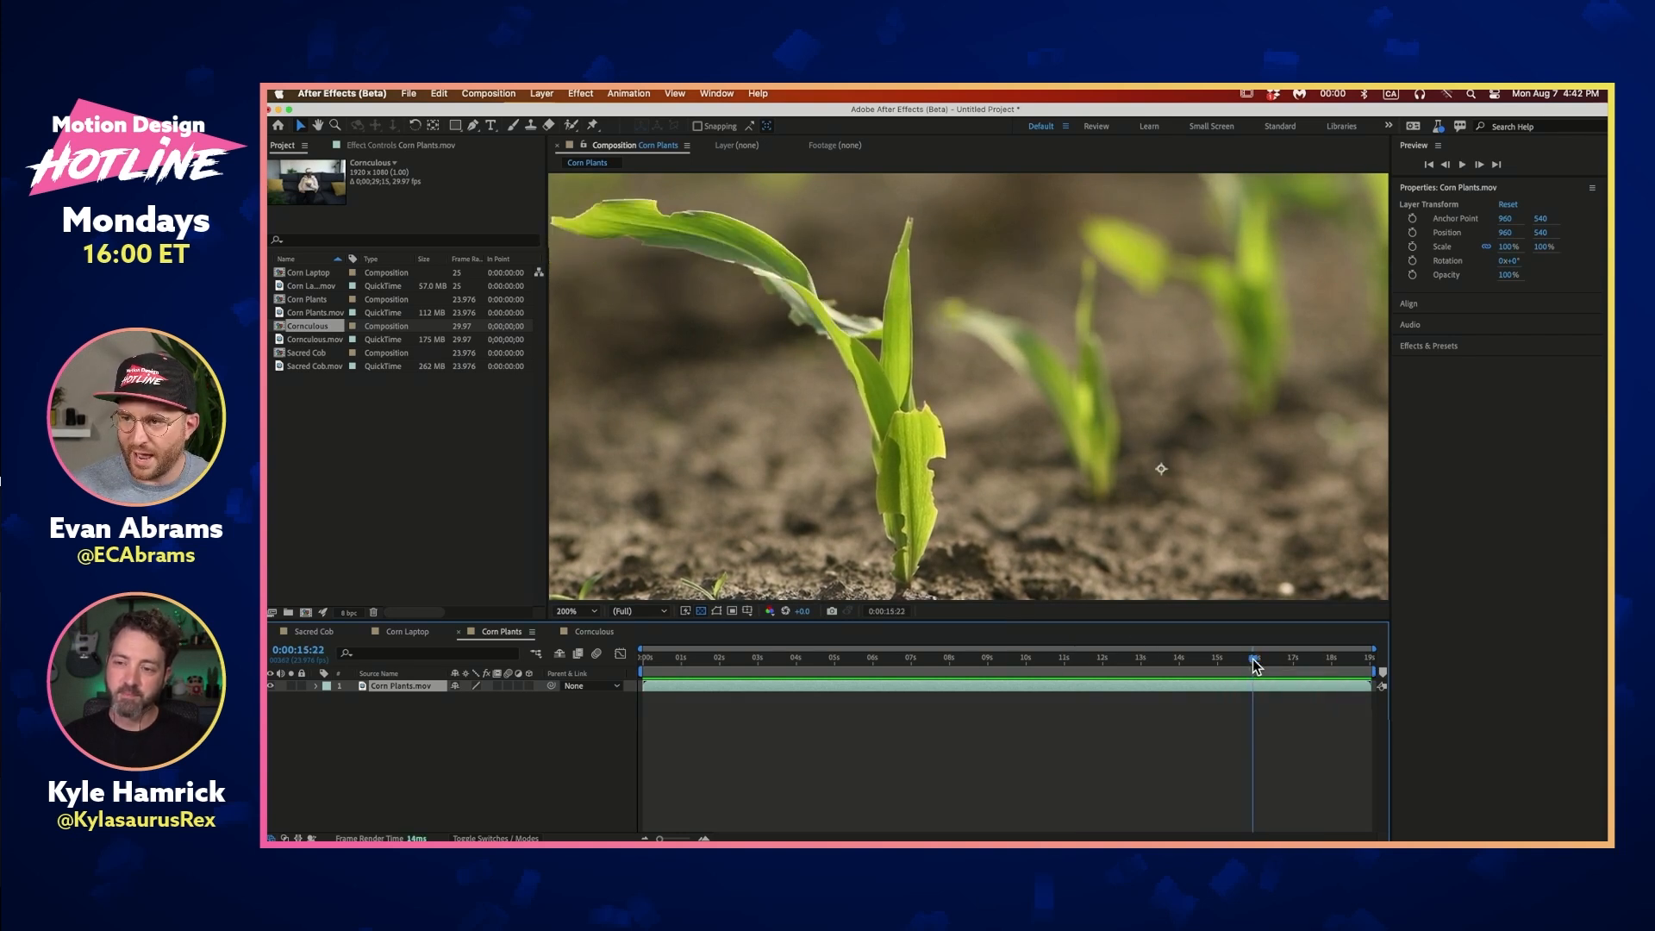
pyautogui.press('space')
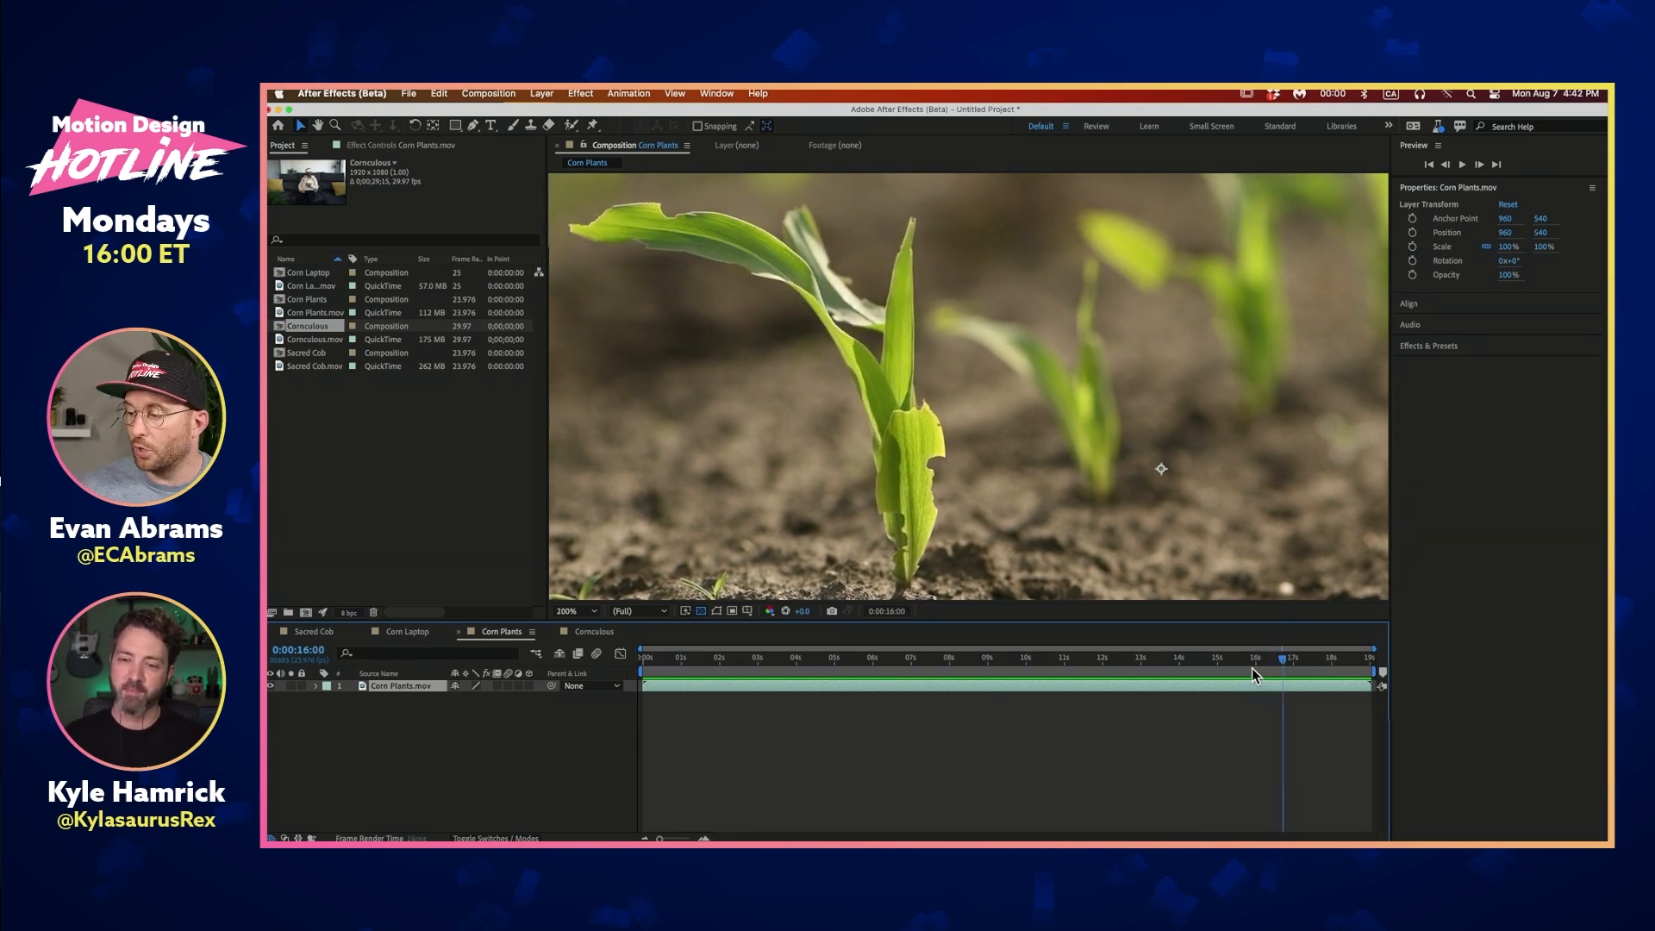
pyautogui.click(905, 664)
pyautogui.moveTo(903, 667); pyautogui.dragTo(891, 669)
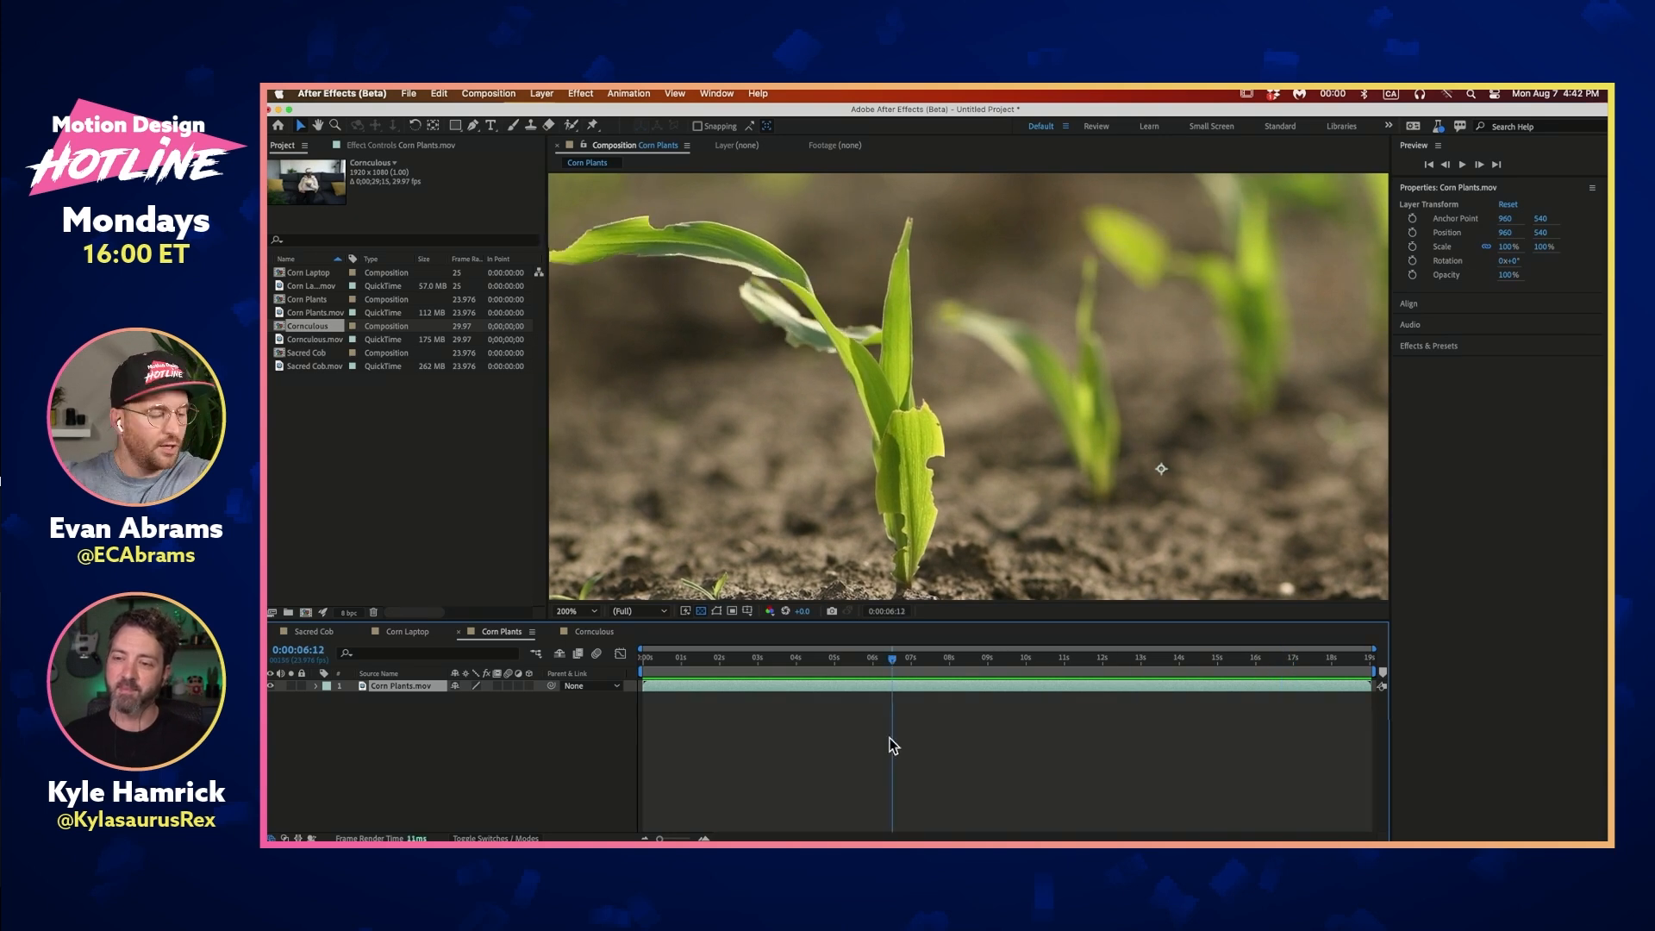
pyautogui.press('h')
pyautogui.moveTo(950, 288); pyautogui.dragTo(1022, 298)
pyautogui.press('v')
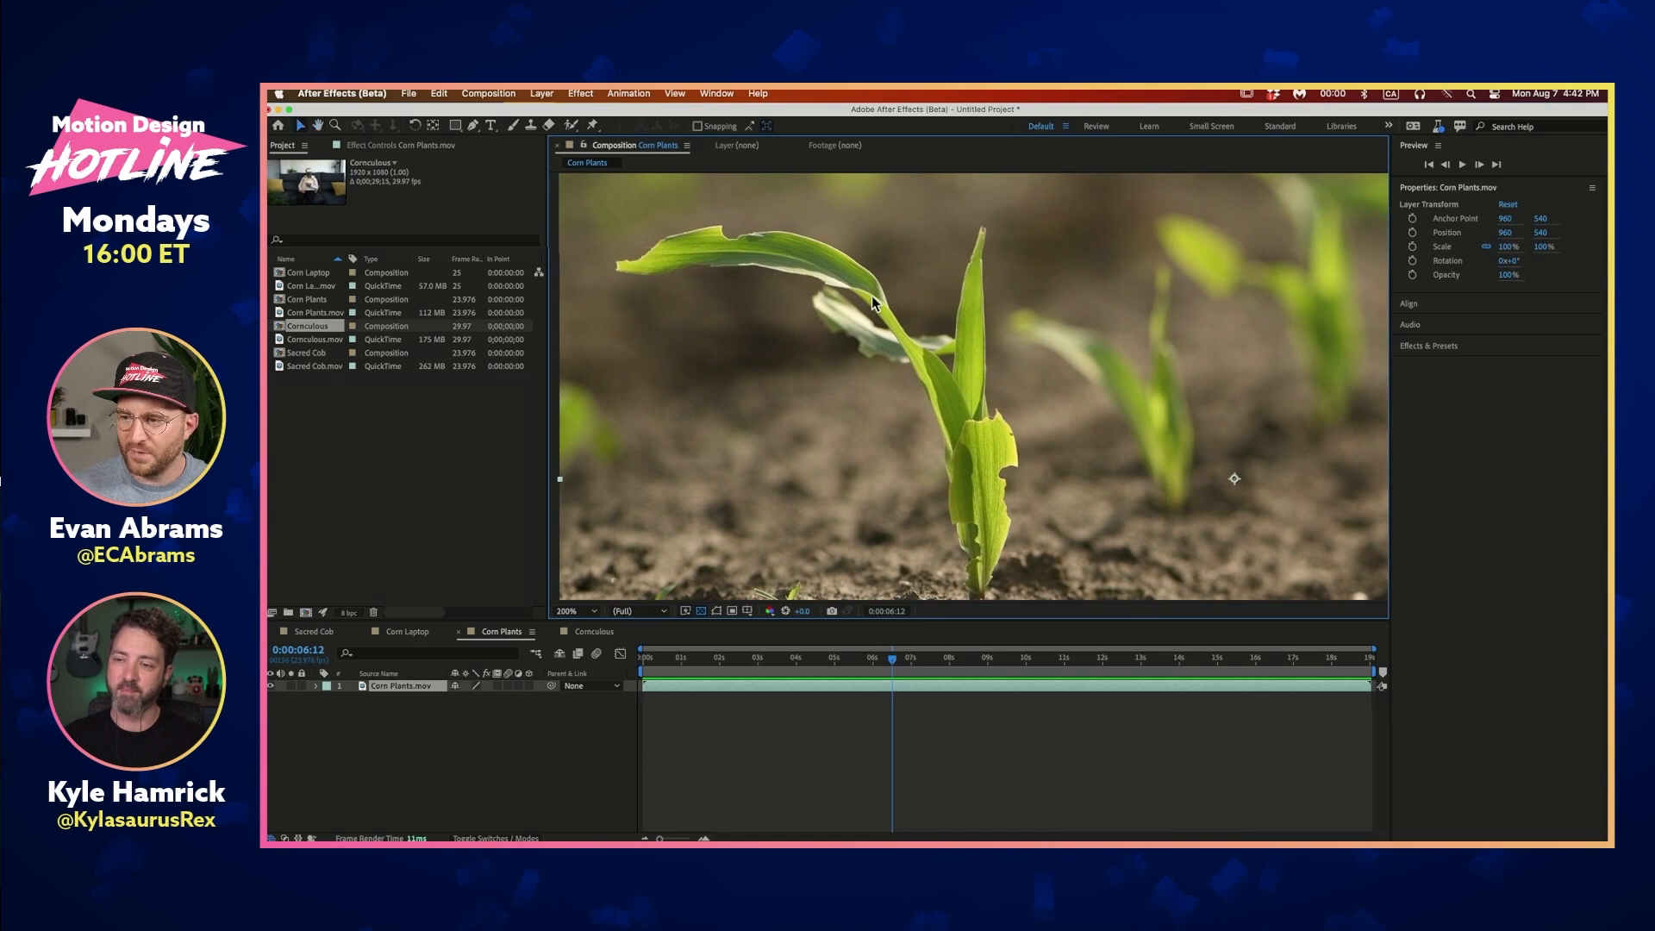
pyautogui.moveTo(881, 649); pyautogui.dragTo(979, 670)
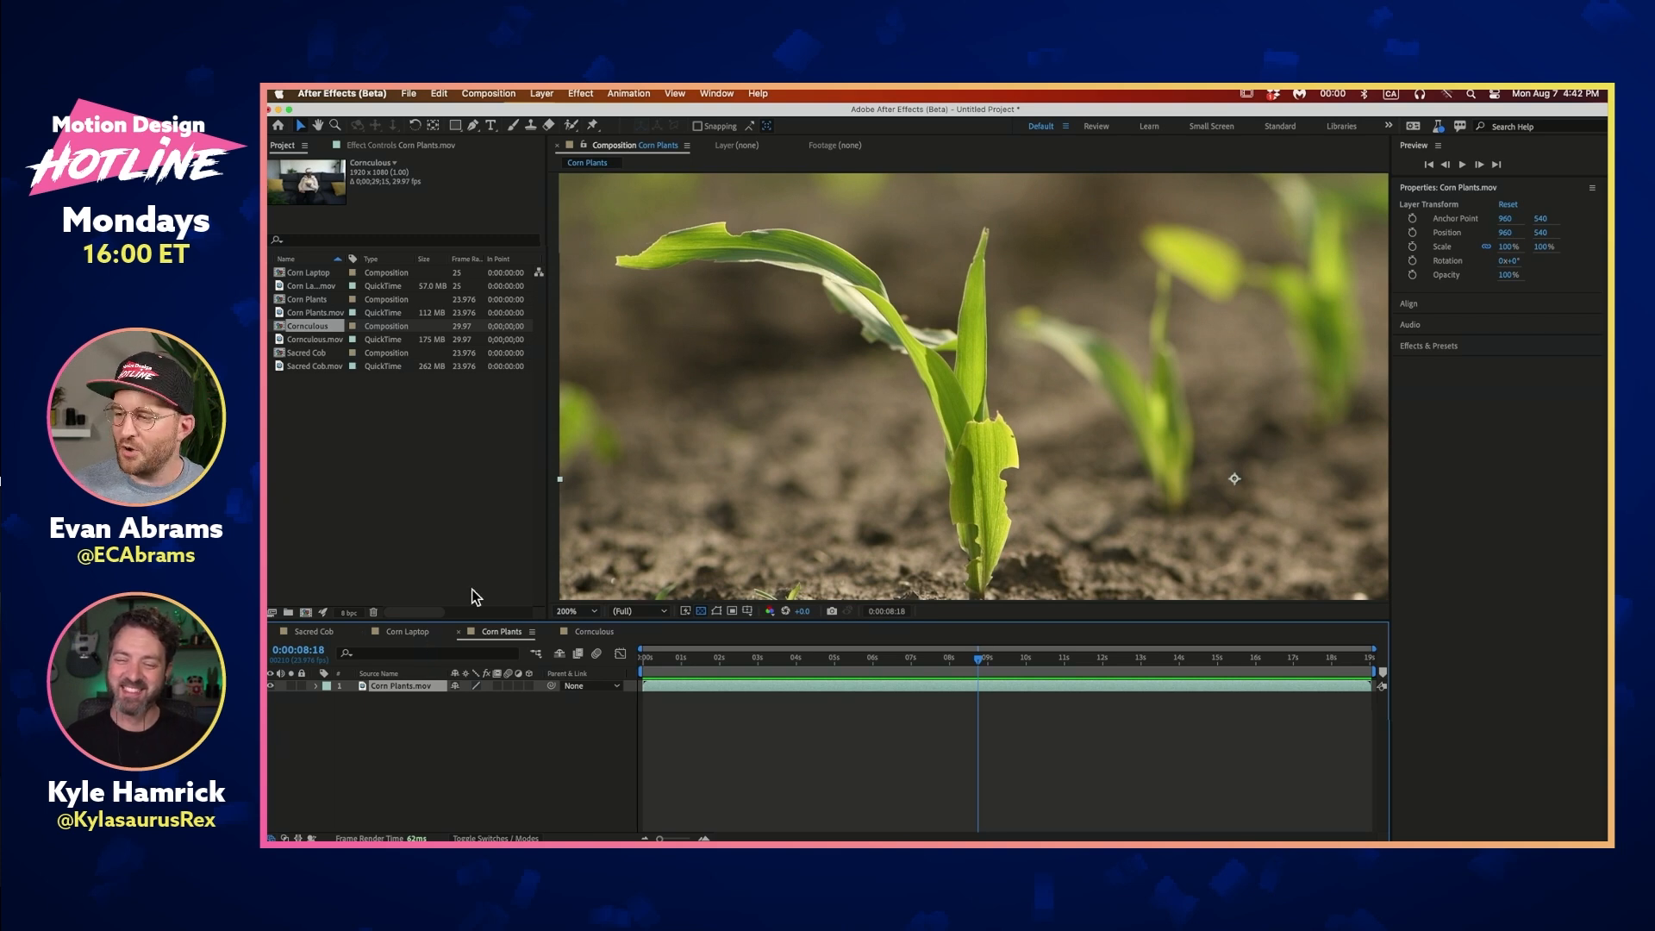
# Open the Corn Laptop composition and inspect the woman, the laptop and the surrounding field plants up close
pyautogui.click(409, 635)
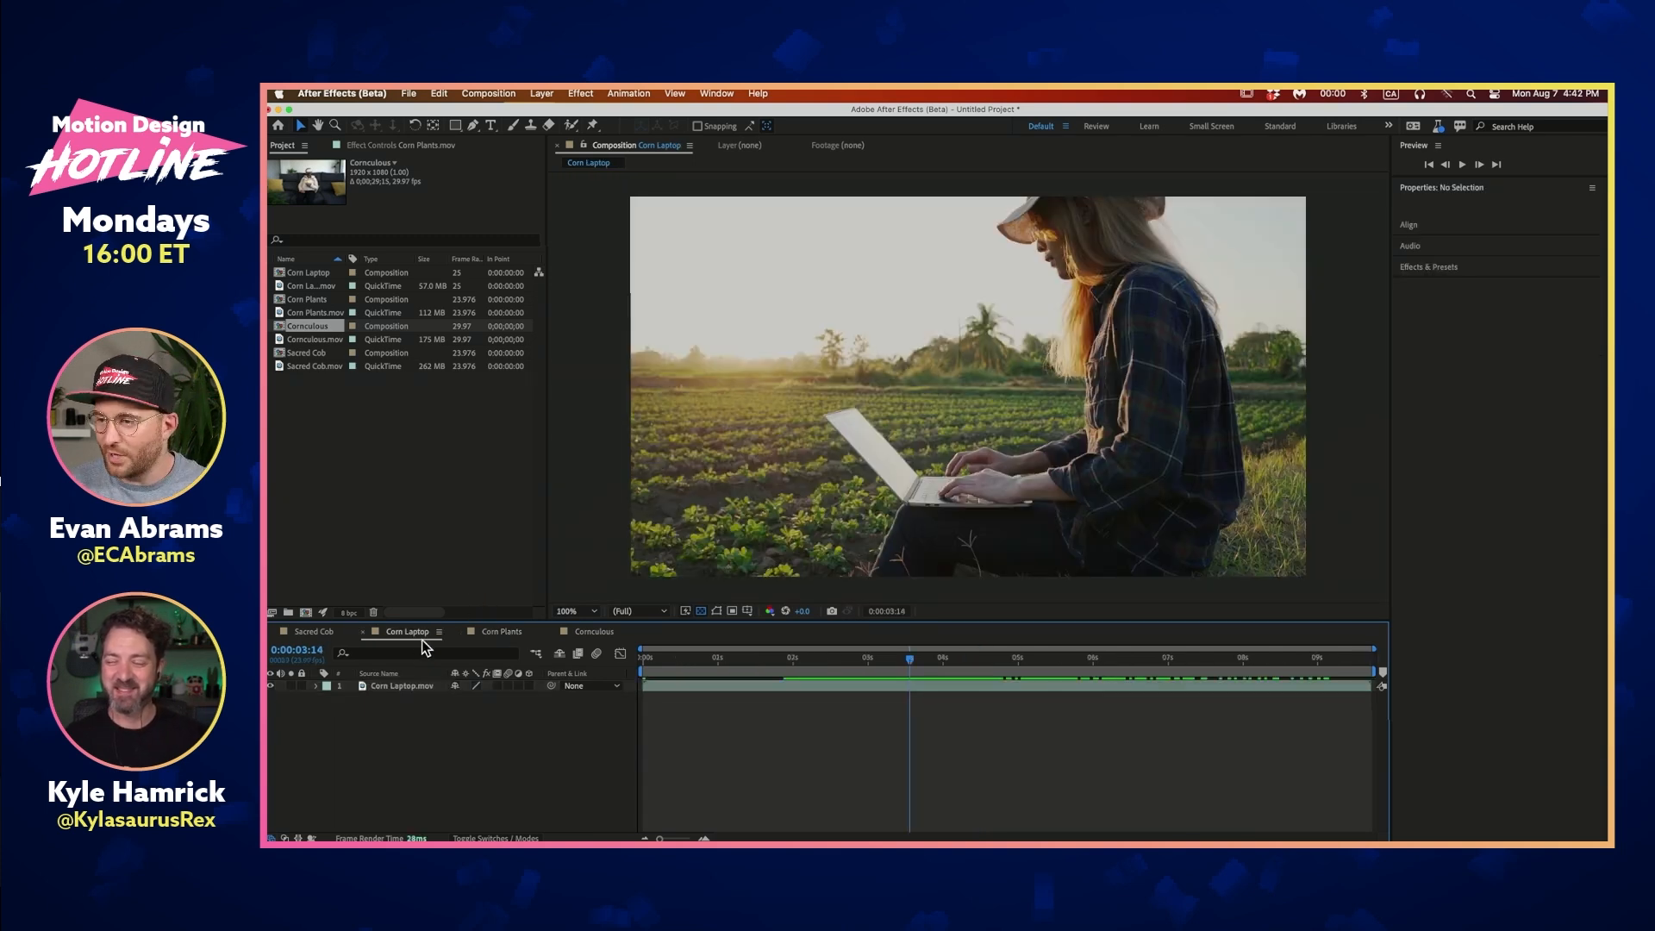
pyautogui.moveTo(1214, 270); pyautogui.dragTo(1109, 320)
pyautogui.scroll(1, 991, 333)
pyautogui.moveTo(901, 593); pyautogui.dragTo(1187, 335)
pyautogui.moveTo(849, 332); pyautogui.dragTo(765, 419)
pyautogui.moveTo(1124, 177); pyautogui.dragTo(1093, 281)
pyautogui.moveTo(779, 499); pyautogui.dragTo(992, 319)
pyautogui.moveTo(894, 498); pyautogui.dragTo(889, 415)
pyautogui.scroll(1, 810, 454)
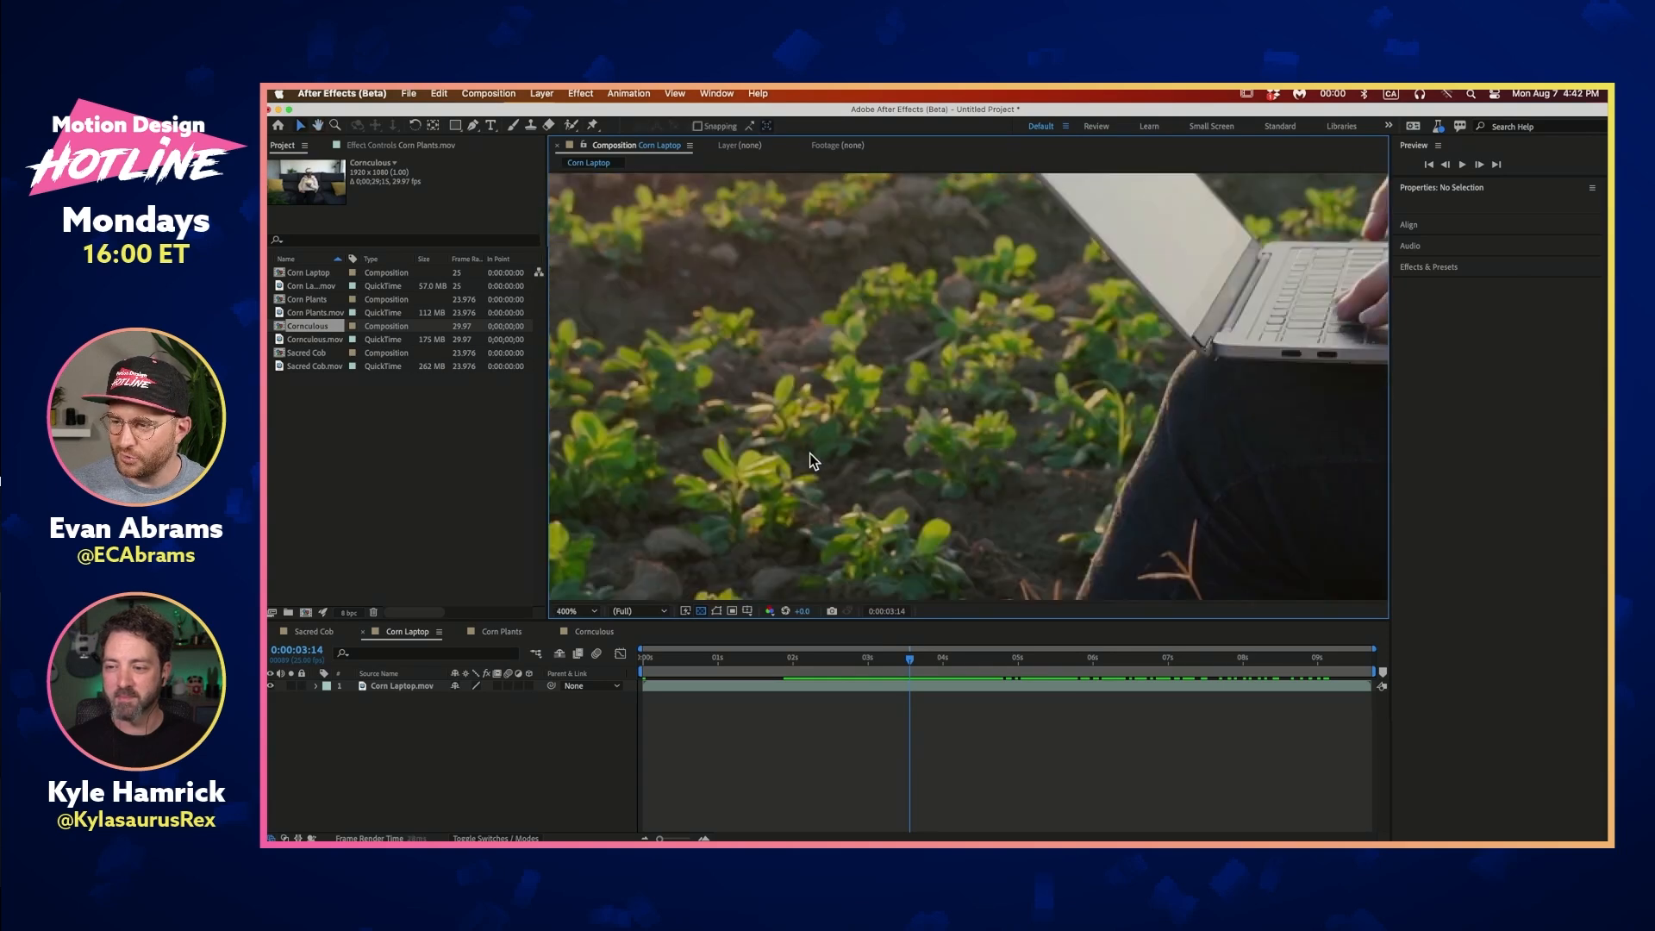
pyautogui.scroll(-1, 831, 449)
pyautogui.moveTo(1060, 352); pyautogui.dragTo(831, 544)
pyautogui.moveTo(980, 402); pyautogui.dragTo(865, 561)
pyautogui.moveTo(1108, 447); pyautogui.dragTo(934, 438)
# Go to 0:00:01:06 in Corn Laptop and inspect the woman's loose hair and hat edges against the background
pyautogui.moveTo(900, 660); pyautogui.dragTo(736, 671)
pyautogui.scroll(3, 781, 445)
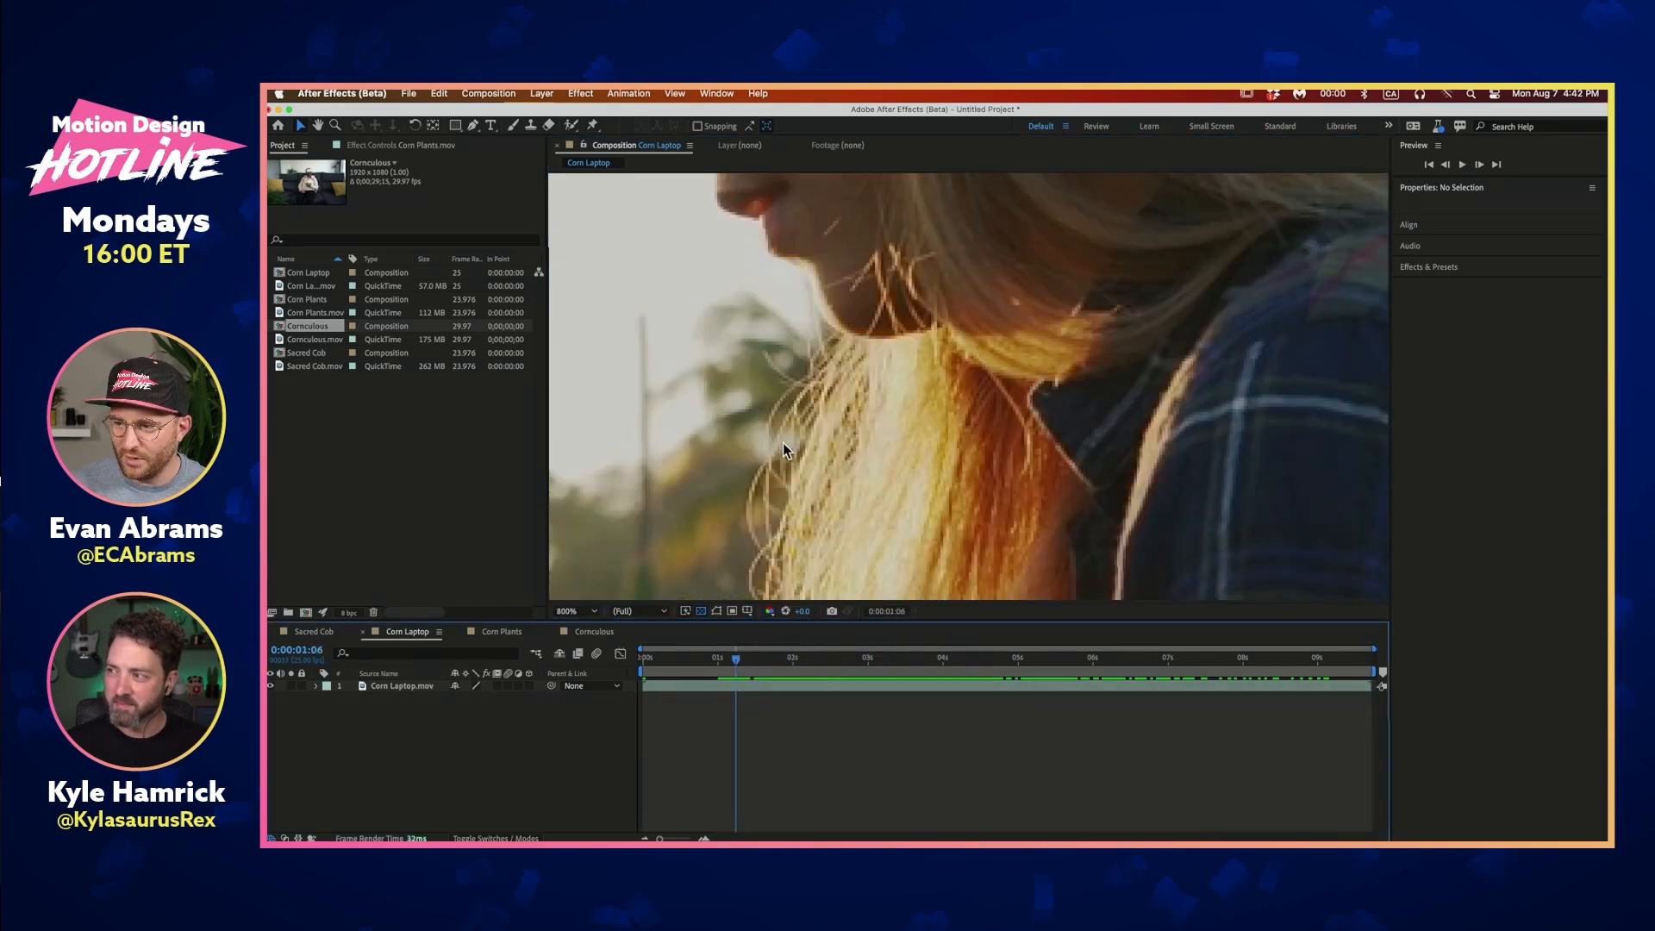
pyautogui.scroll(-1, 795, 485)
pyautogui.moveTo(950, 422); pyautogui.dragTo(825, 410)
pyautogui.moveTo(1053, 330); pyautogui.dragTo(1022, 343)
pyautogui.scroll(1, 959, 360)
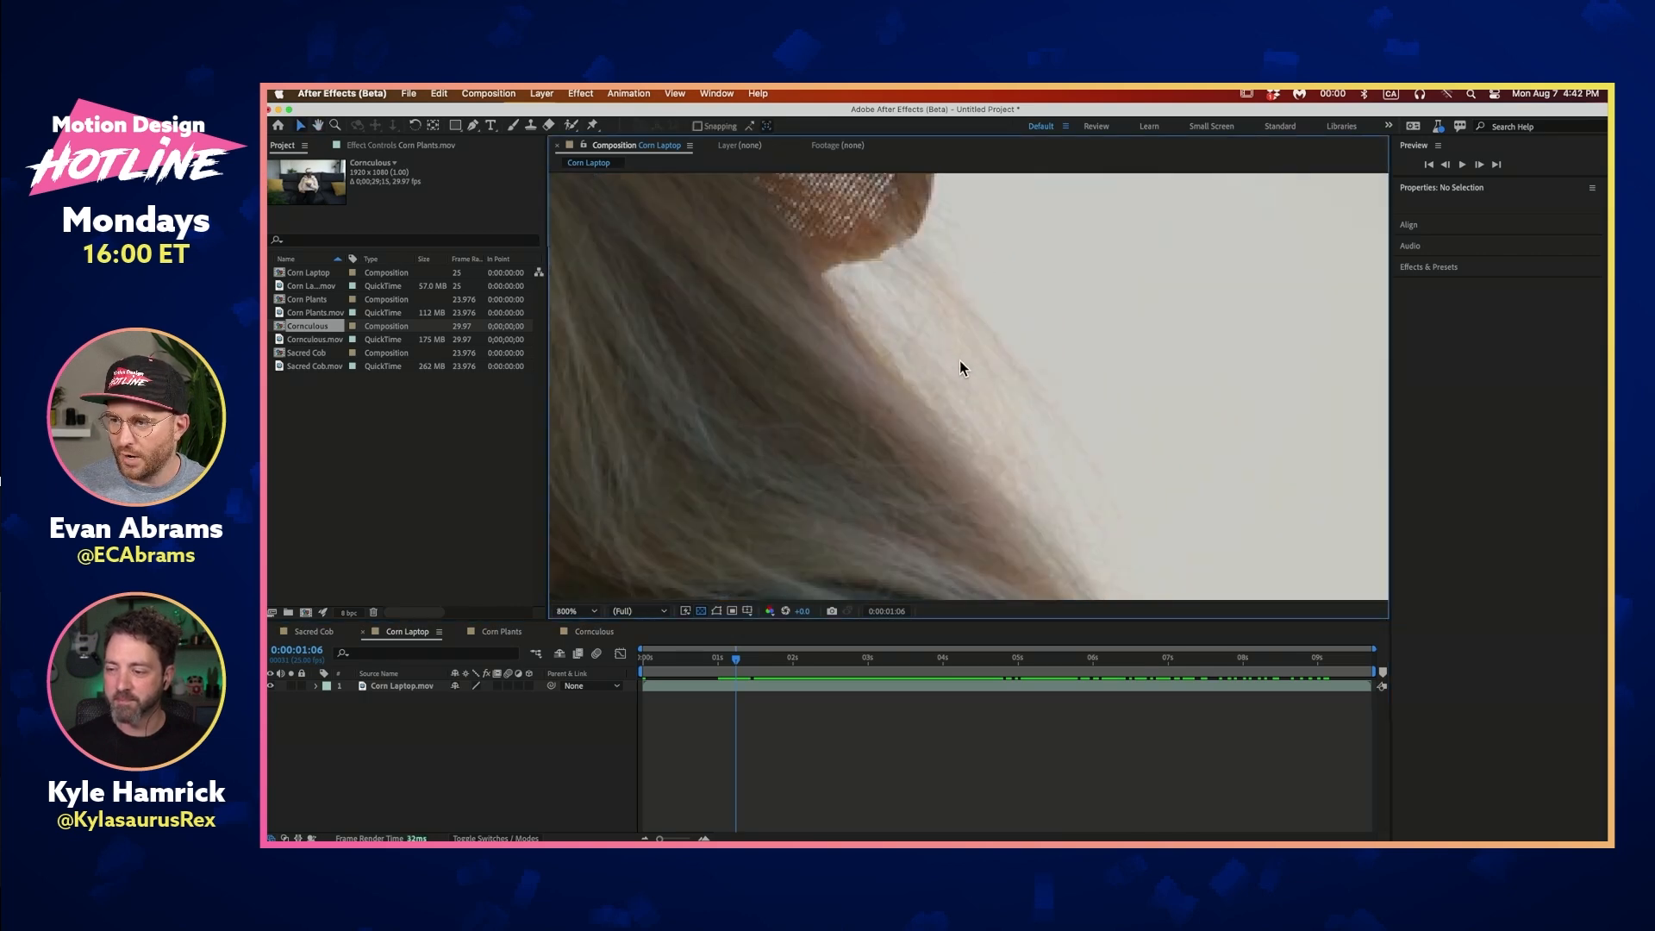
pyautogui.scroll(-2, 1019, 440)
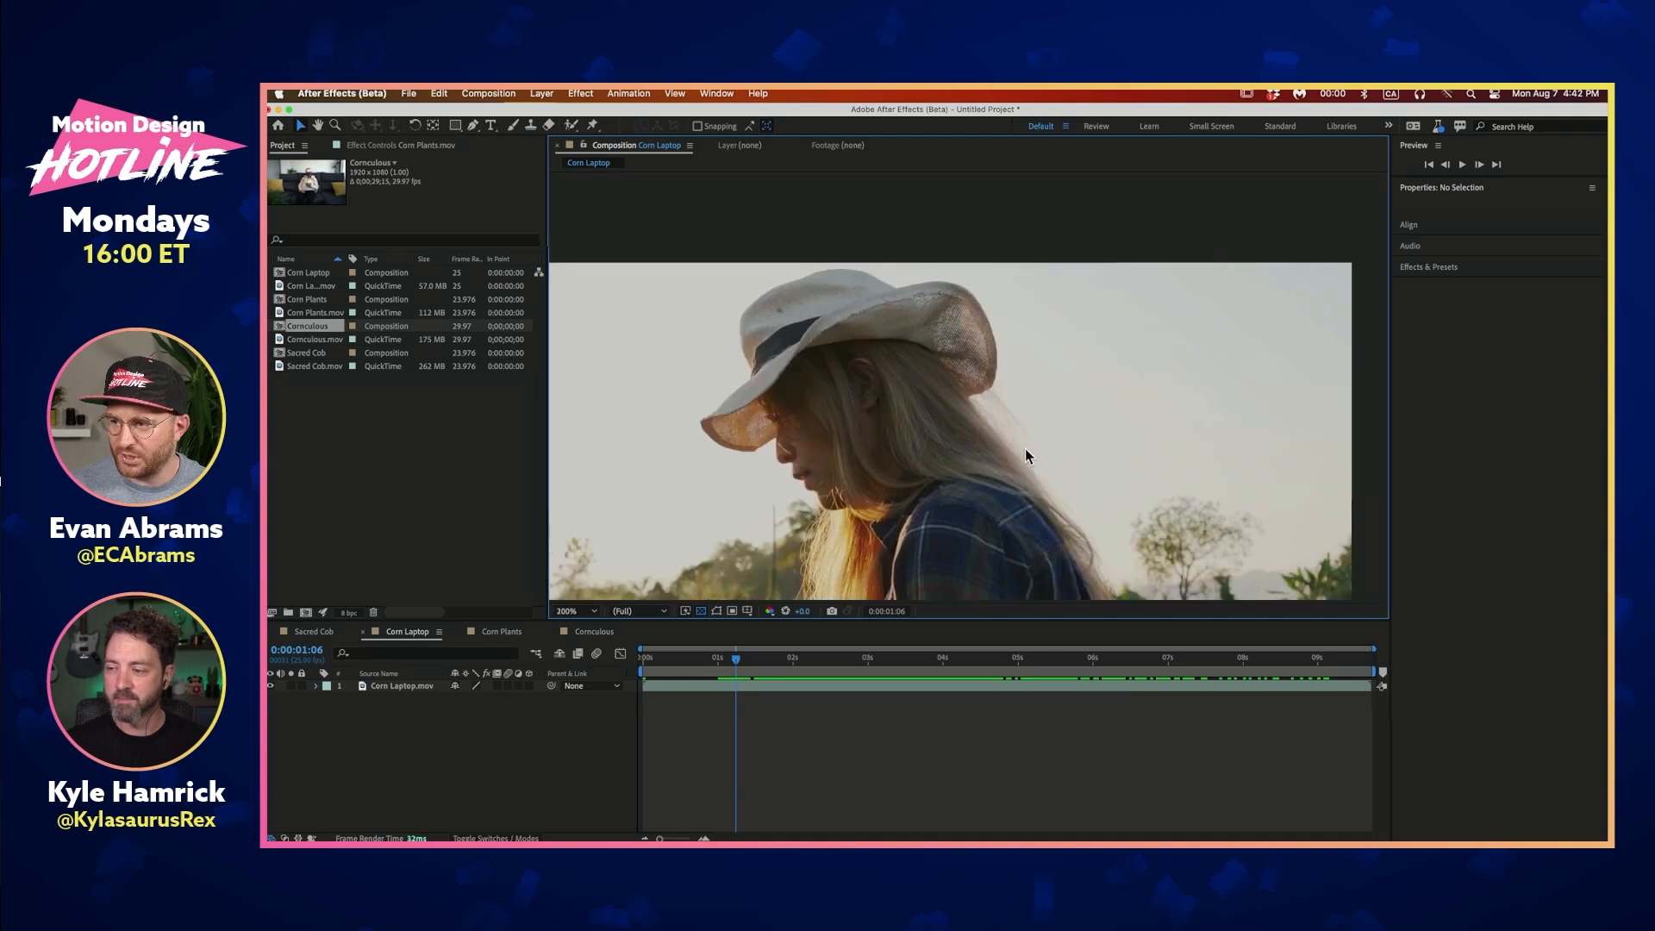
pyautogui.moveTo(1026, 439); pyautogui.dragTo(868, 270)
pyautogui.moveTo(842, 216); pyautogui.dragTo(908, 247)
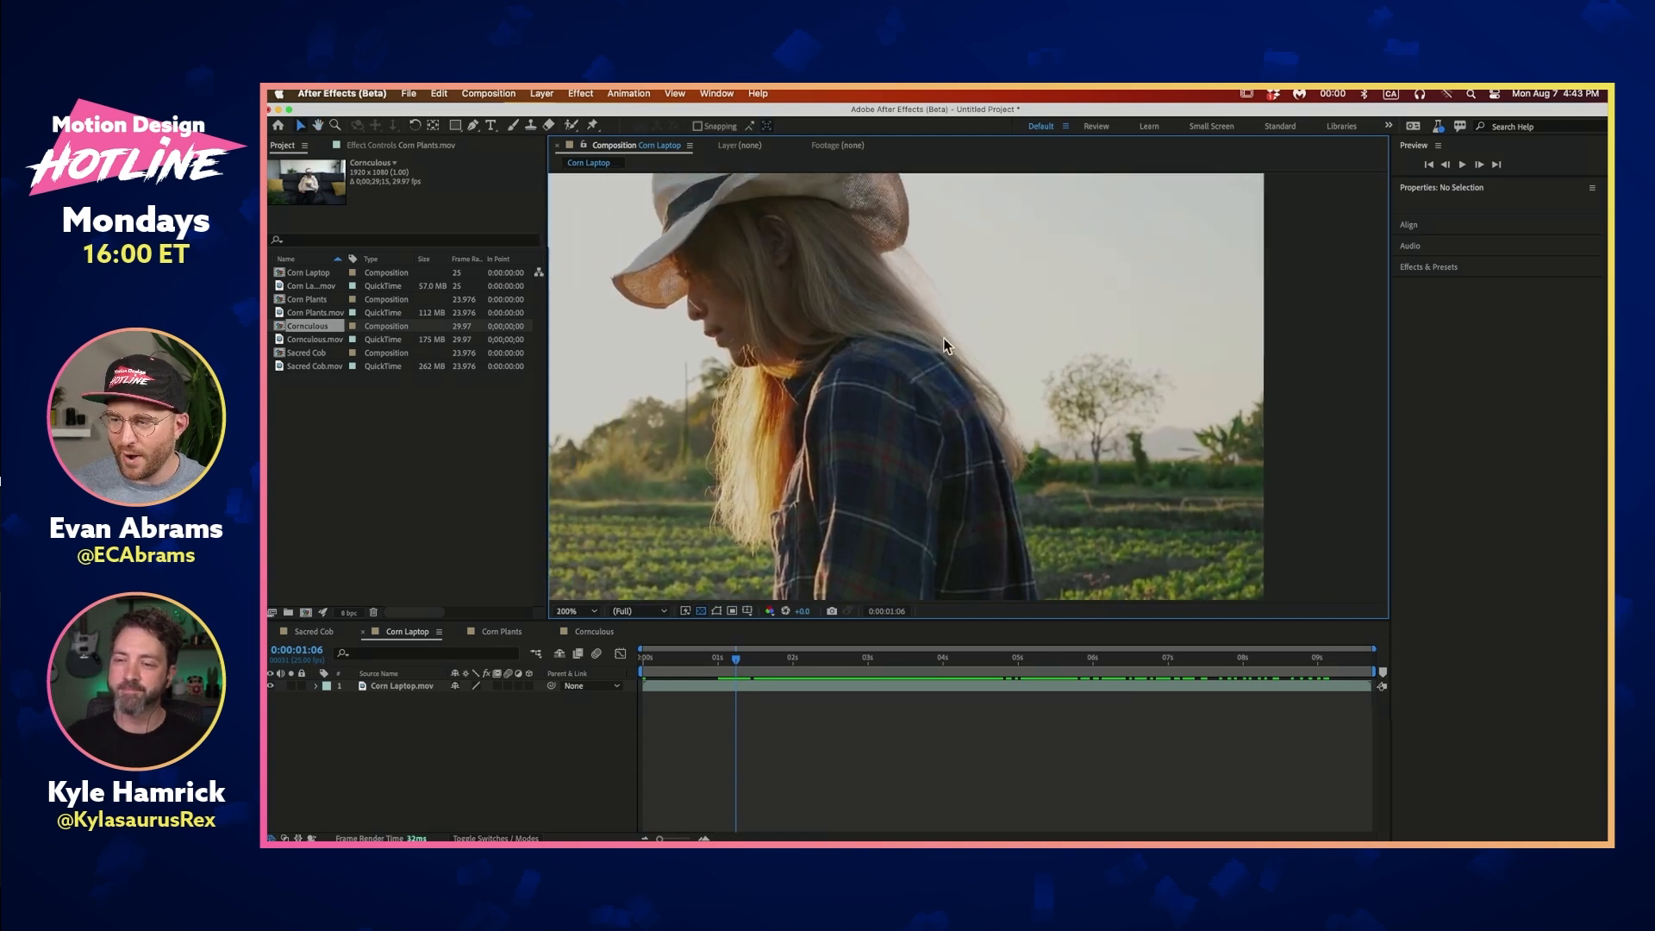
pyautogui.moveTo(900, 317); pyautogui.dragTo(993, 388)
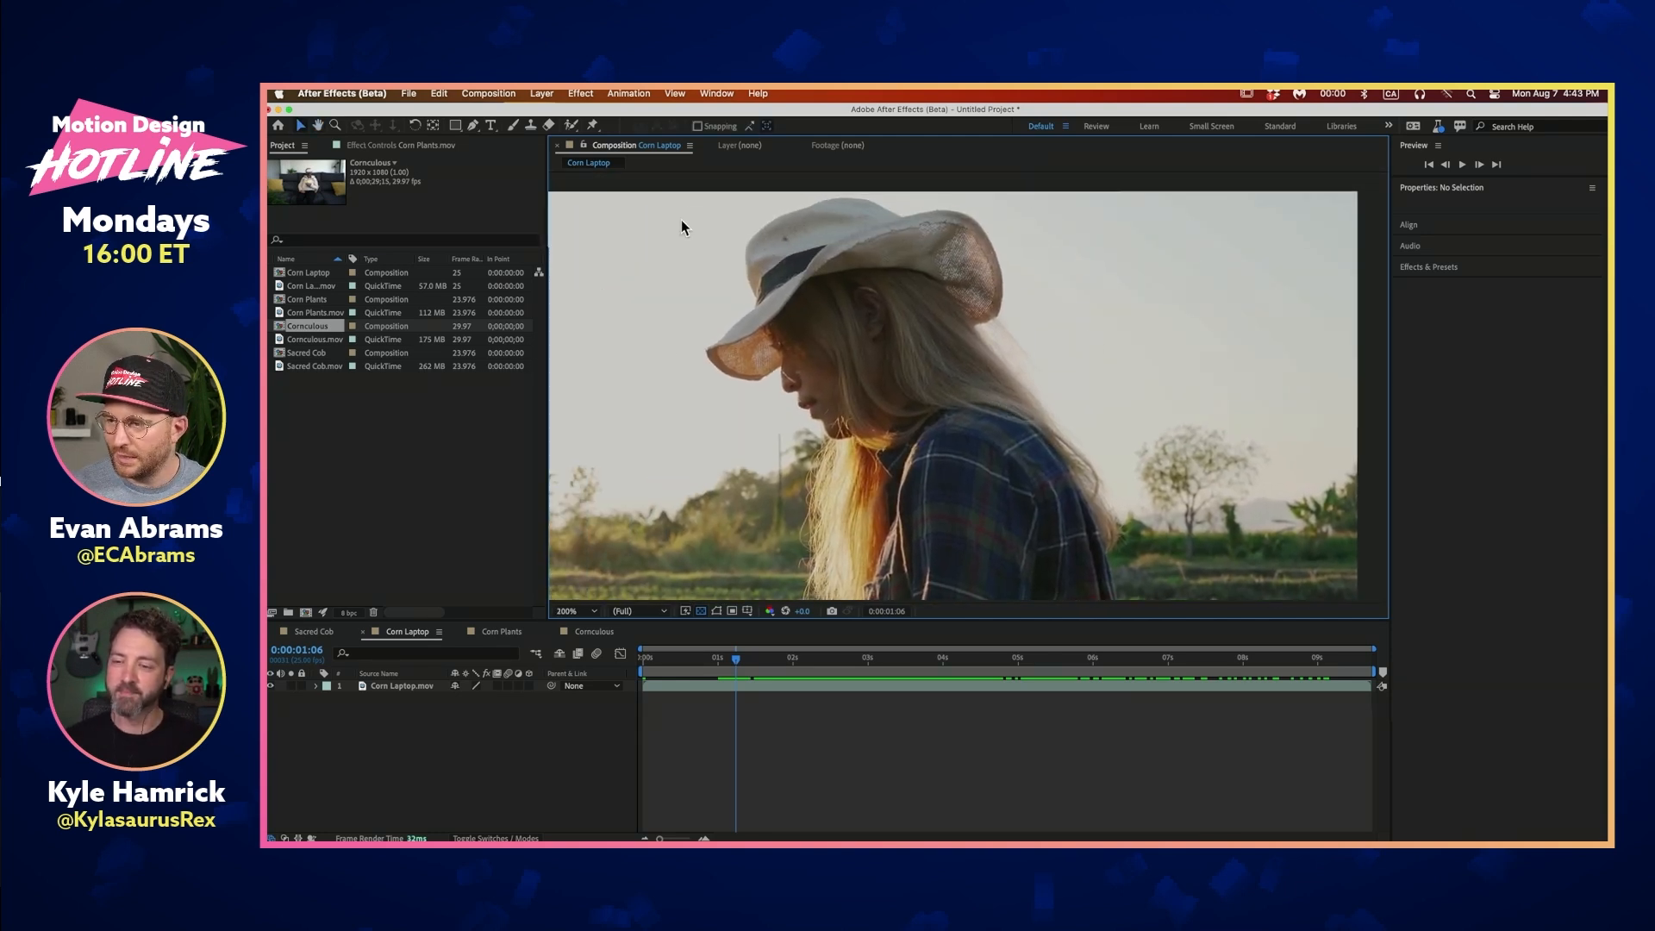
pyautogui.moveTo(725, 362); pyautogui.dragTo(921, 326)
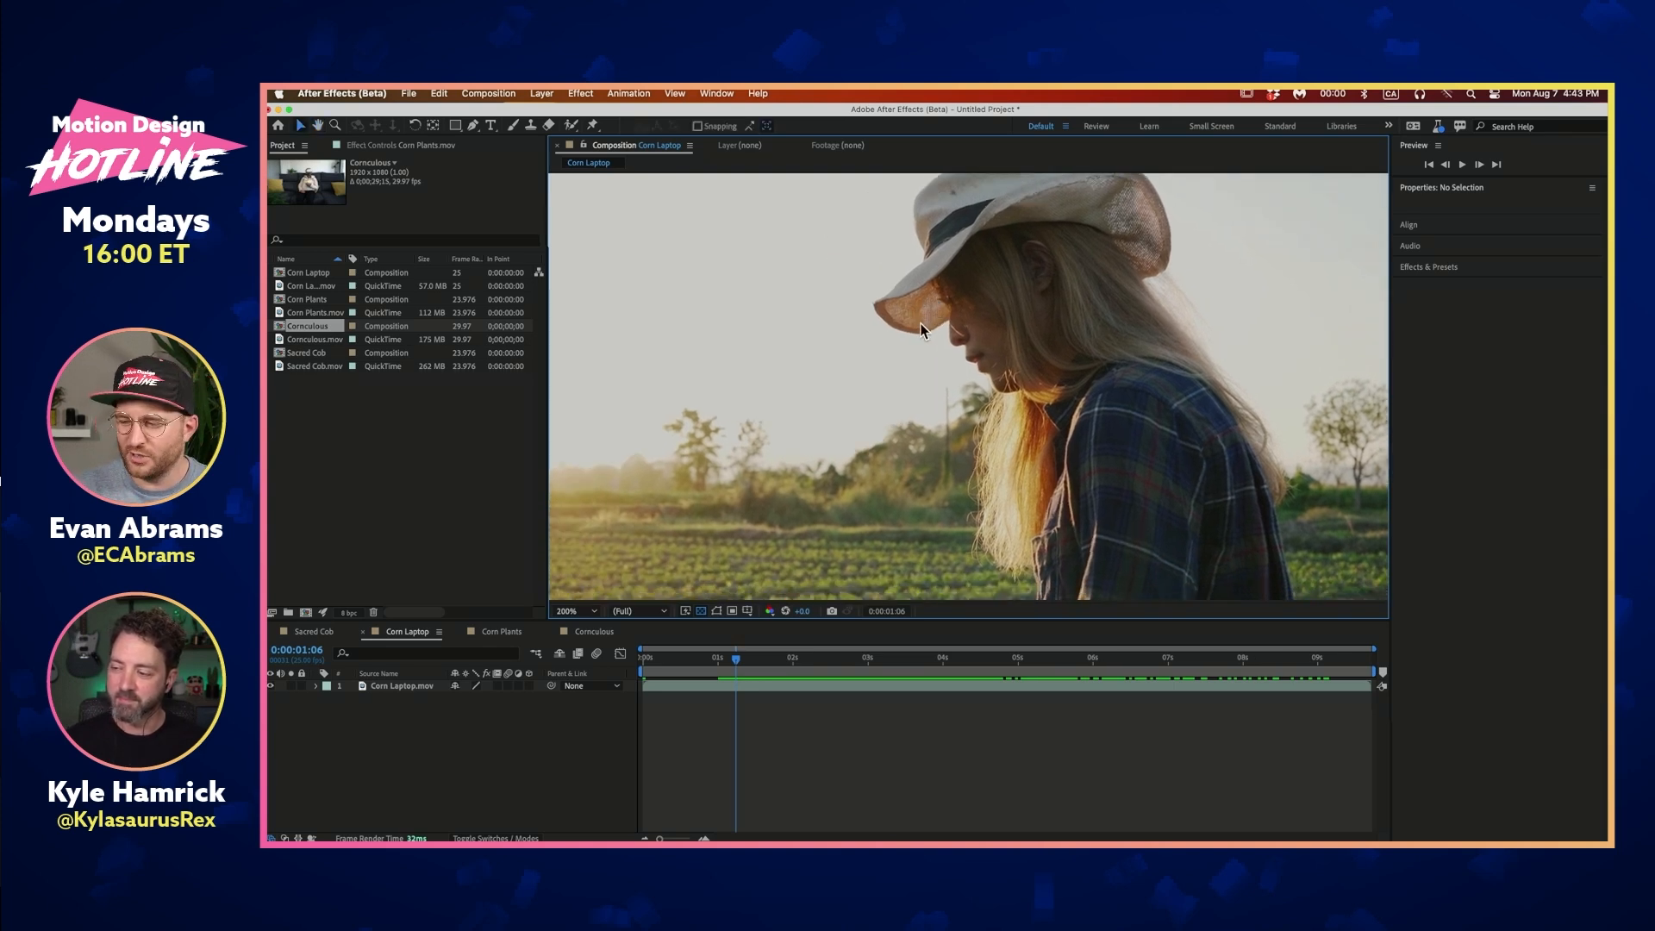
# Open the Sacred Cob composition and inspect the cob's silk strands and husk edges up close
pyautogui.click(308, 634)
pyautogui.moveTo(948, 535); pyautogui.dragTo(973, 529)
pyautogui.scroll(1, 948, 491)
pyautogui.moveTo(1014, 402); pyautogui.dragTo(970, 536)
pyautogui.moveTo(981, 256); pyautogui.dragTo(937, 415)
pyautogui.scroll(1, 994, 380)
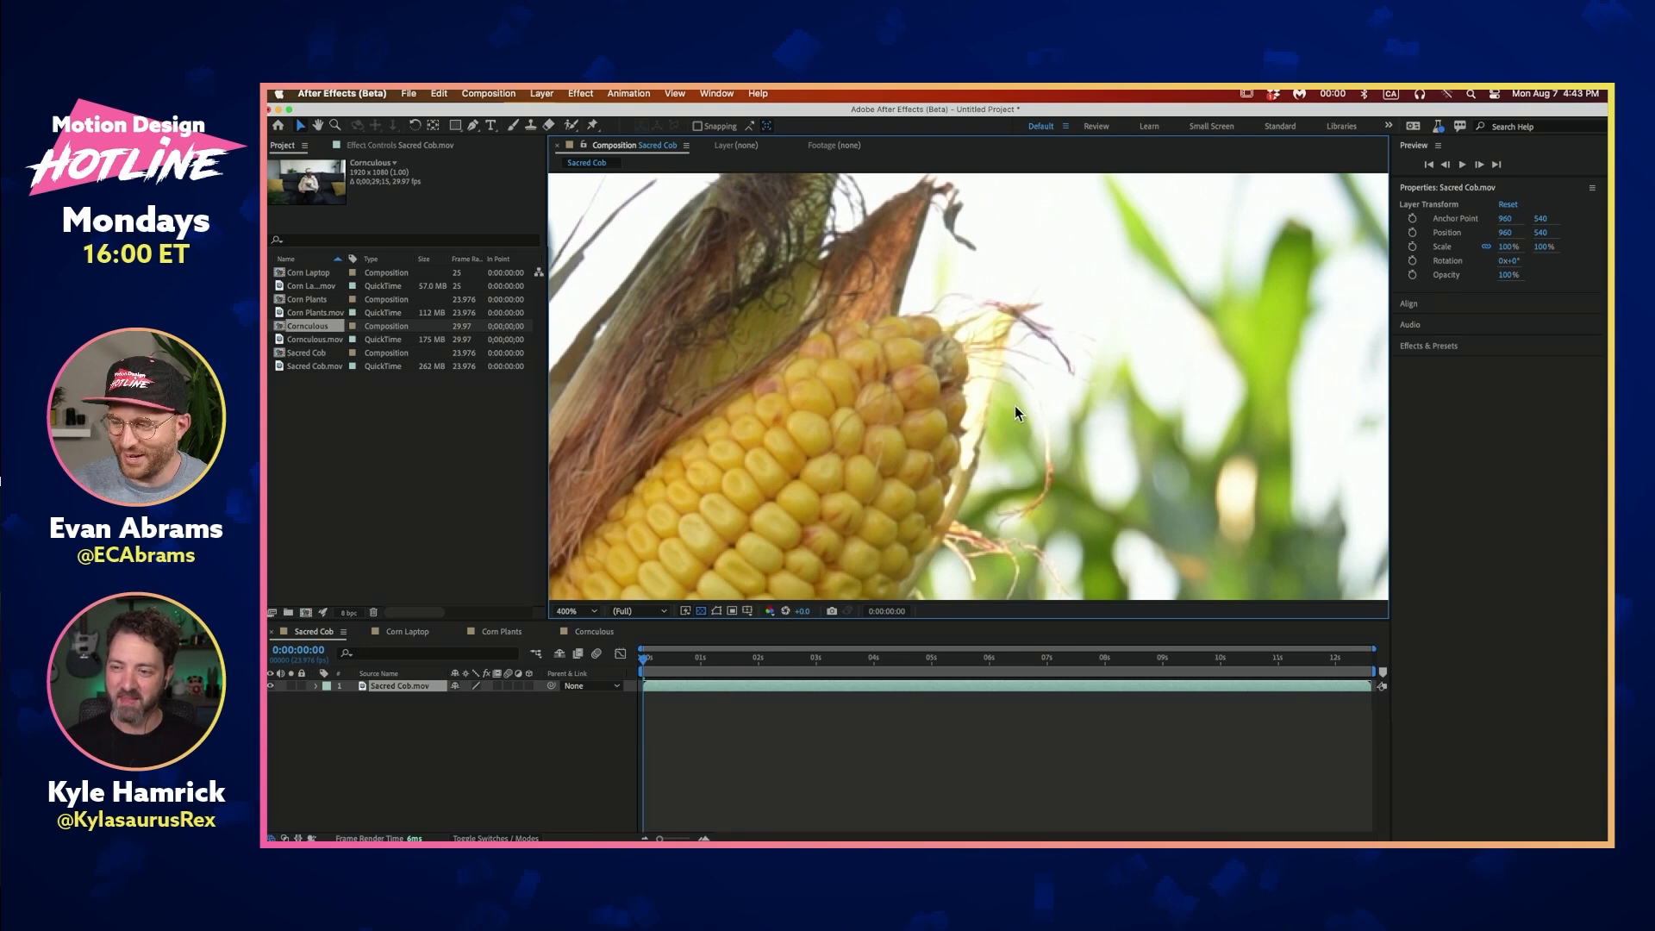
pyautogui.scroll(-1, 986, 405)
pyautogui.moveTo(982, 487); pyautogui.dragTo(933, 401)
pyautogui.scroll(-1, 891, 301)
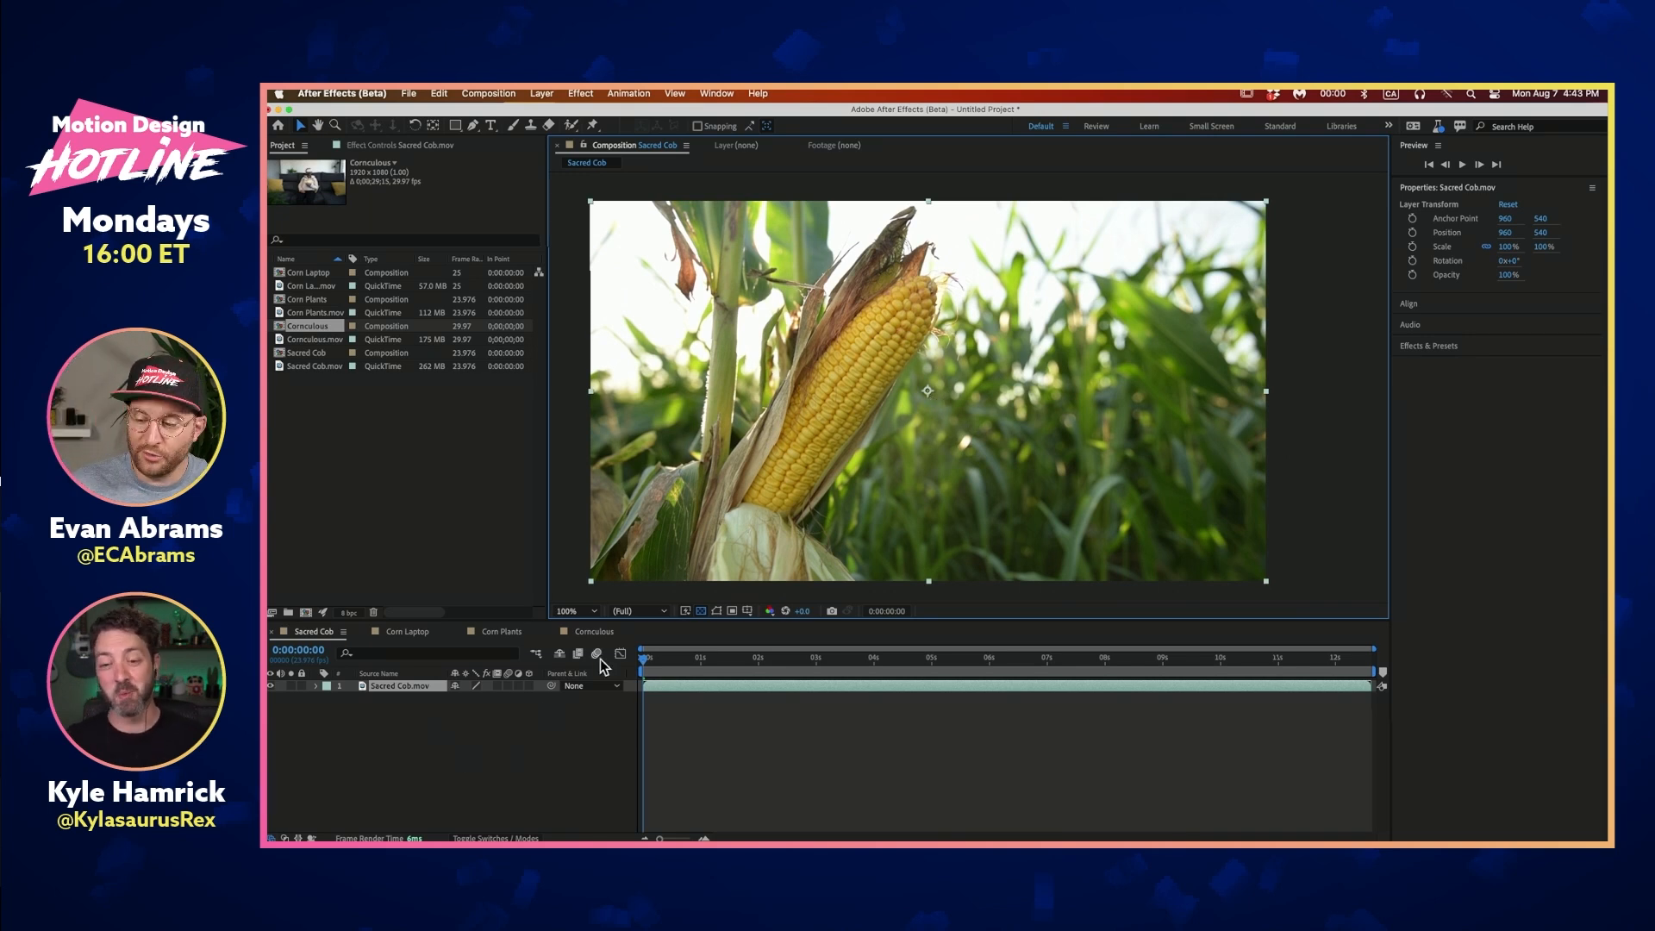
# Show the effect controls for the Sacred Cob.mov layer, choose the Roto Brush tool and open the layer in its own viewer
pyautogui.click(670, 690)
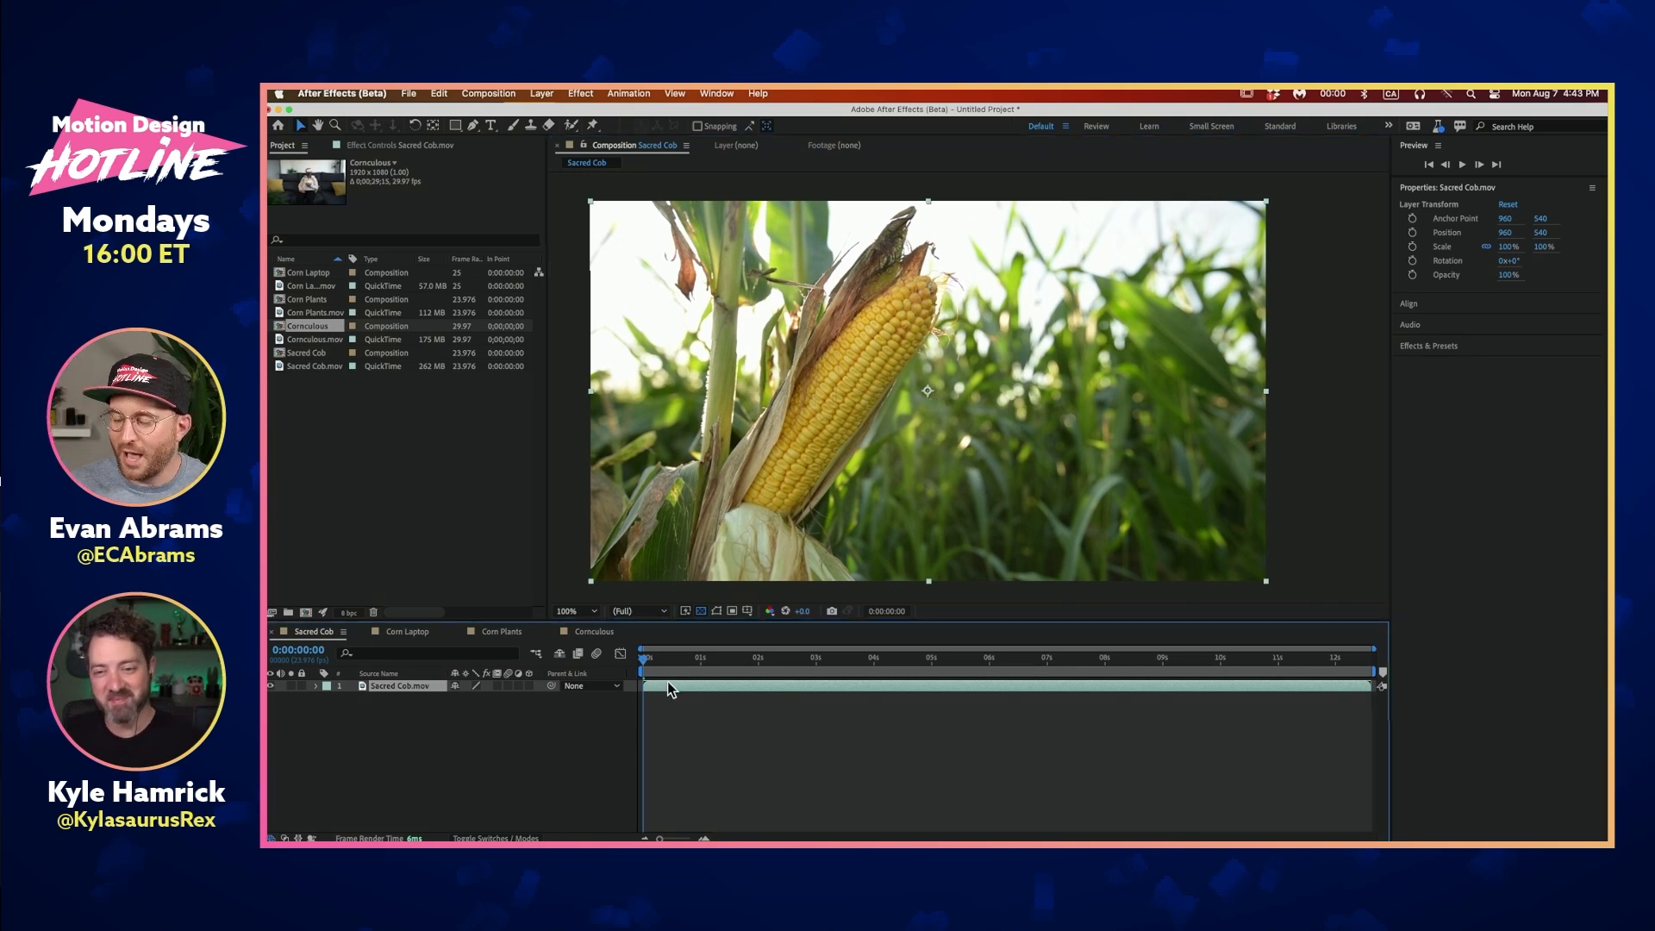
pyautogui.click(418, 146)
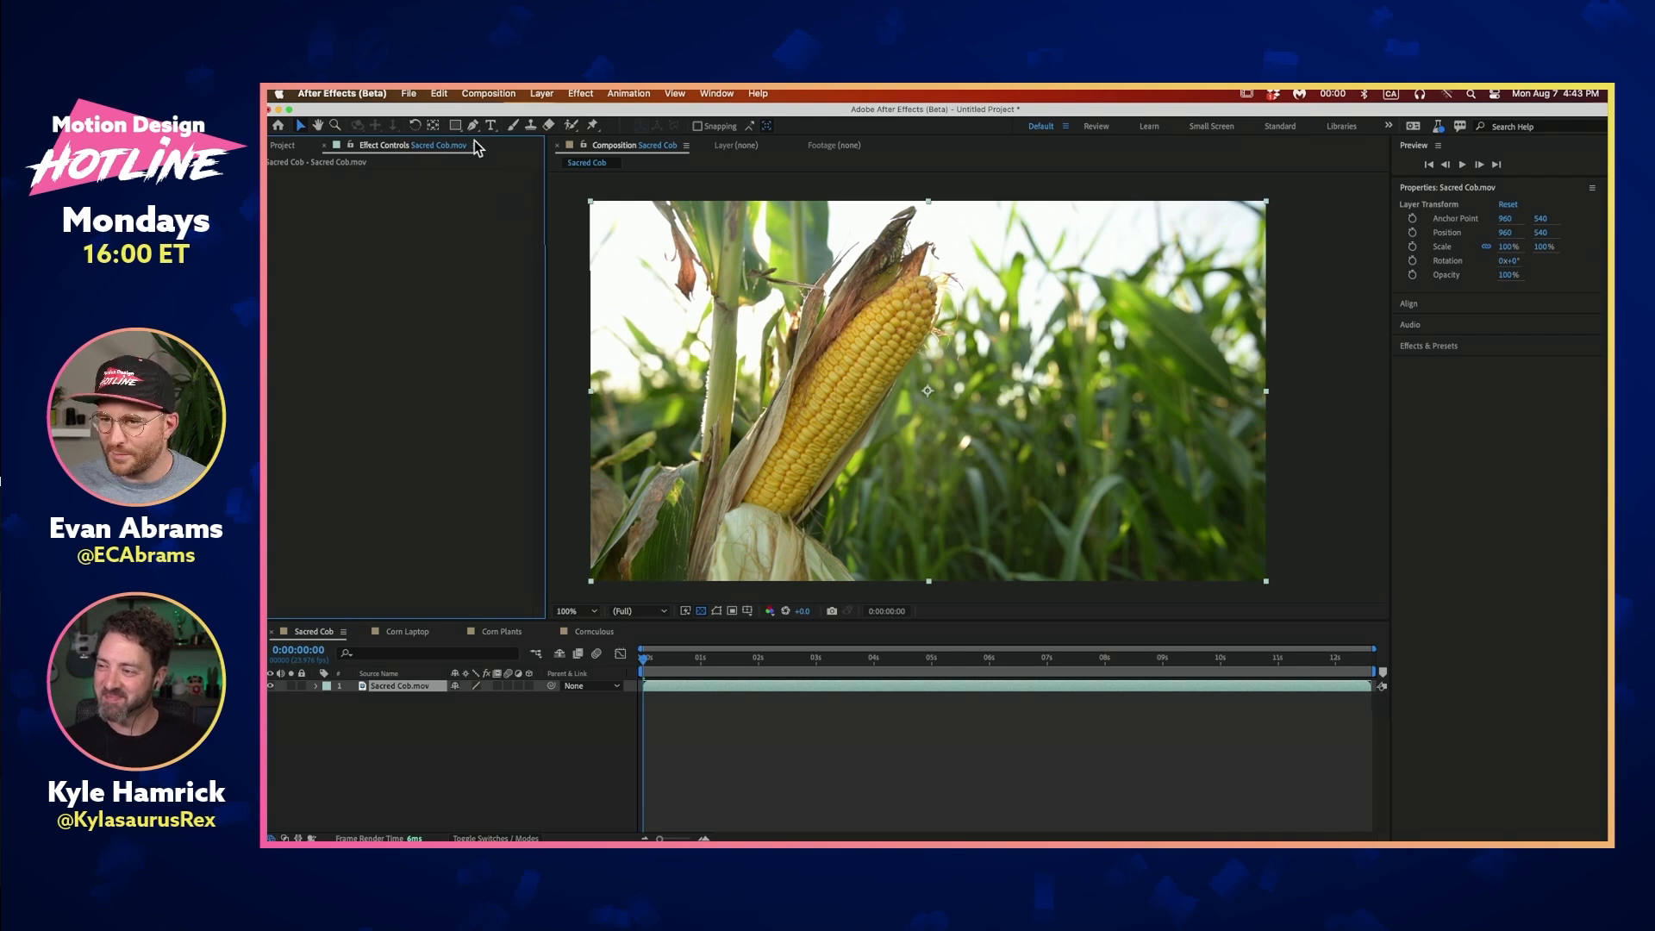
pyautogui.click(570, 125)
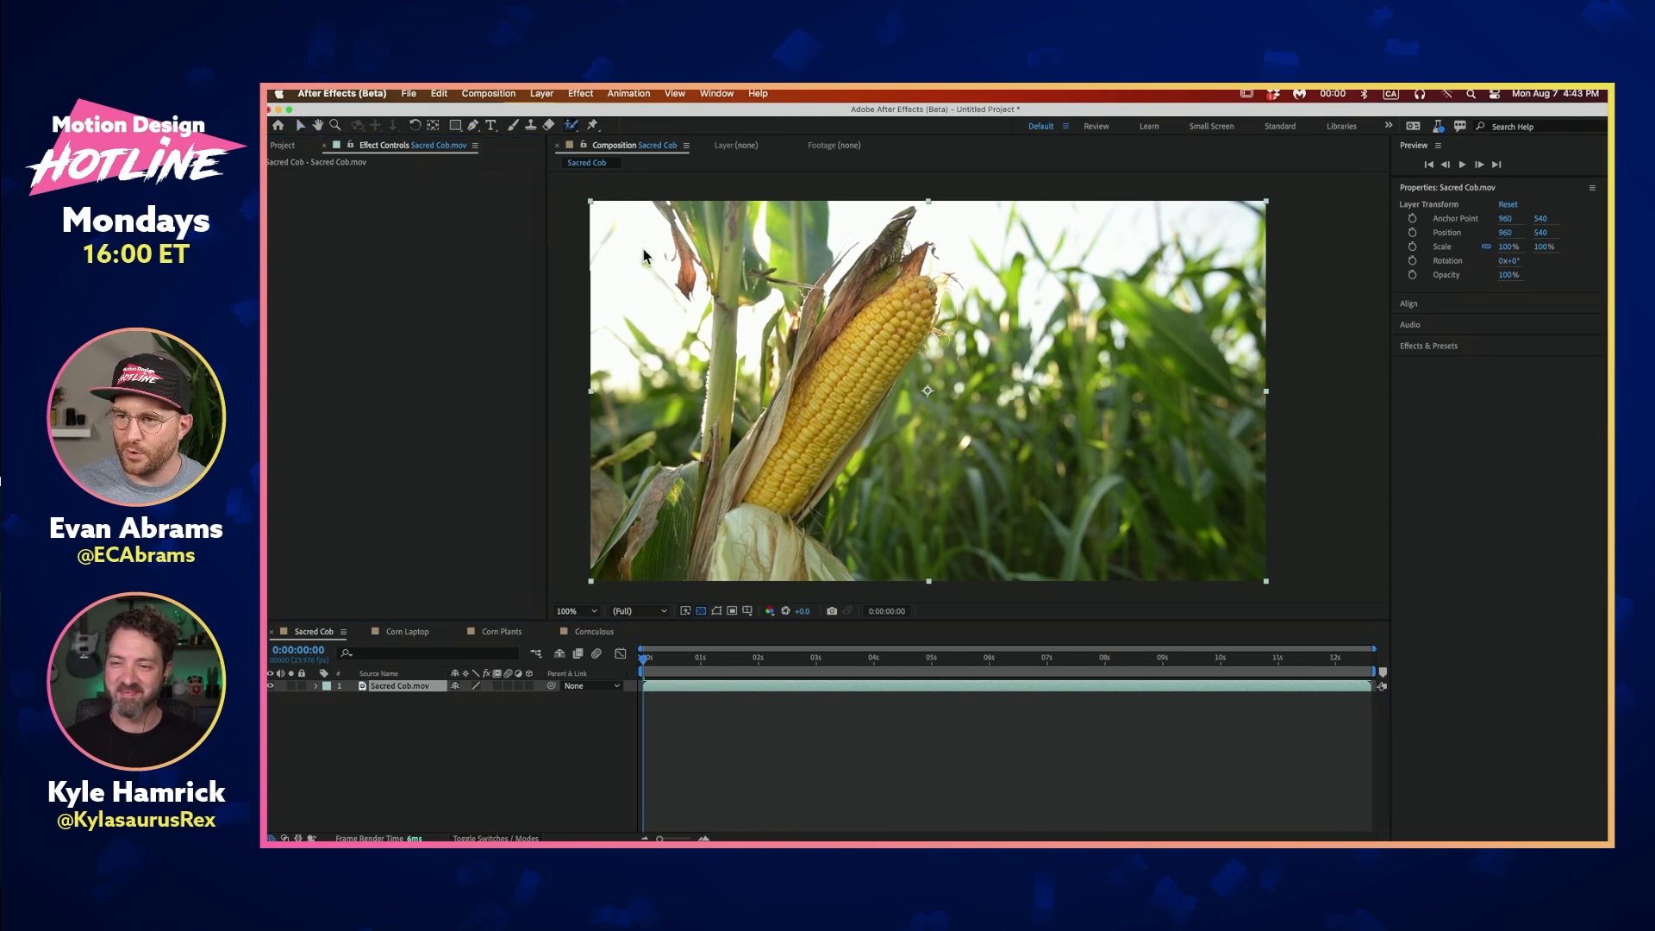
pyautogui.doubleClick(824, 689)
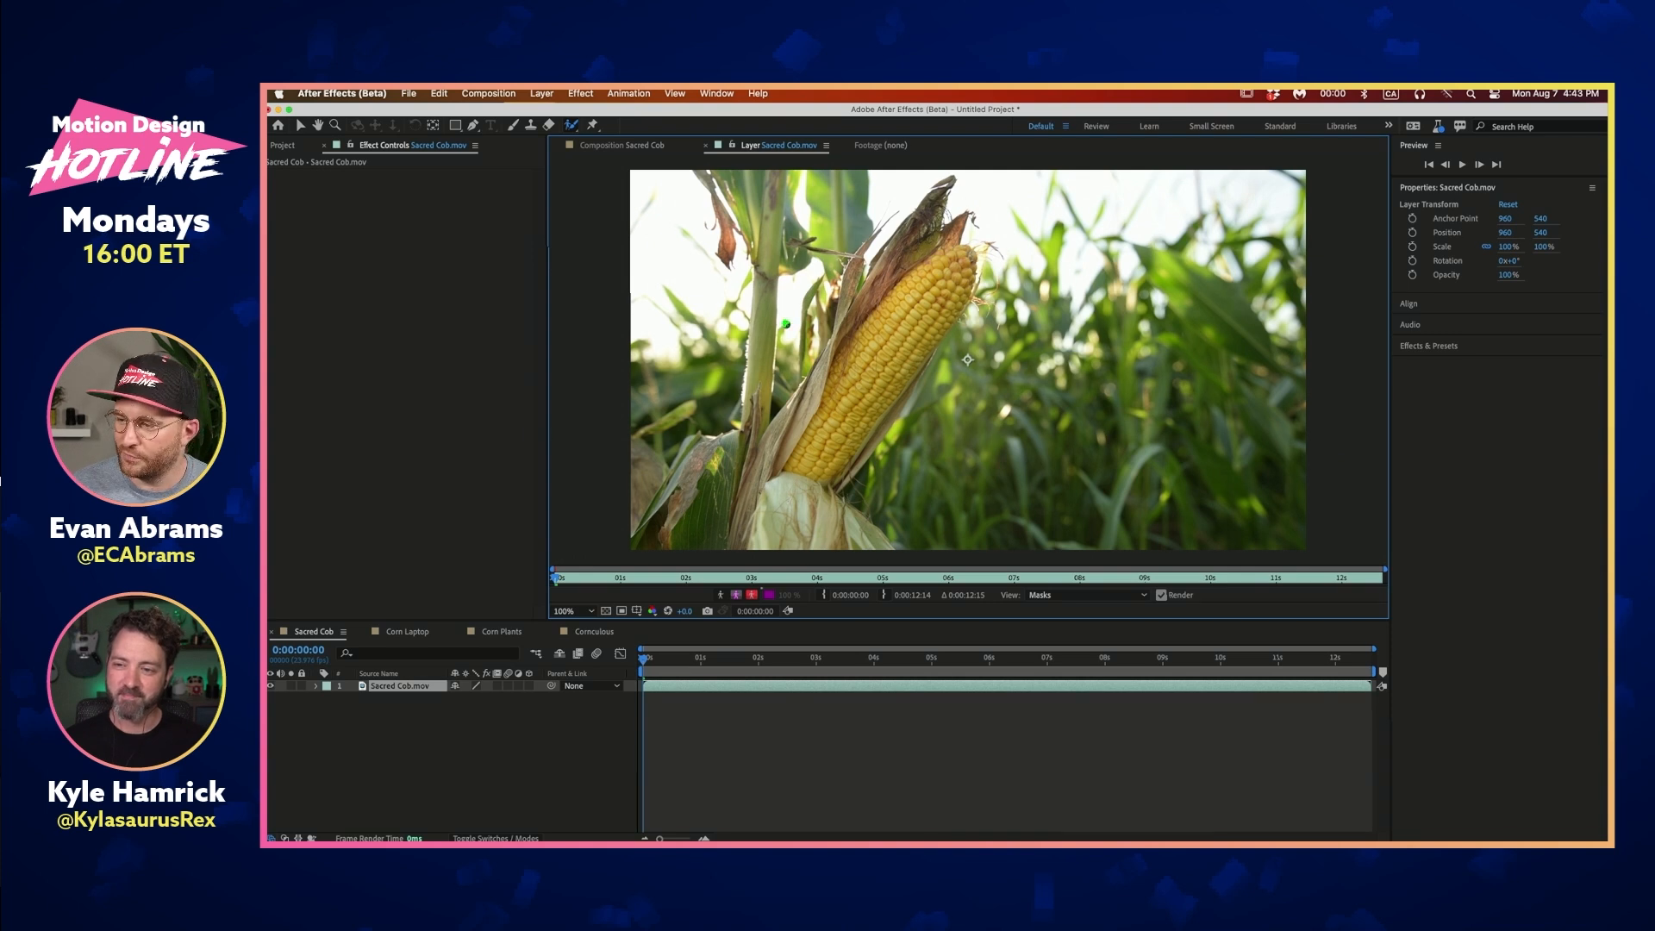
# Paint a Roto Brush foreground stroke down the corn cob and keep the effect's version at 3.0
pyautogui.moveTo(916, 308); pyautogui.dragTo(938, 308)
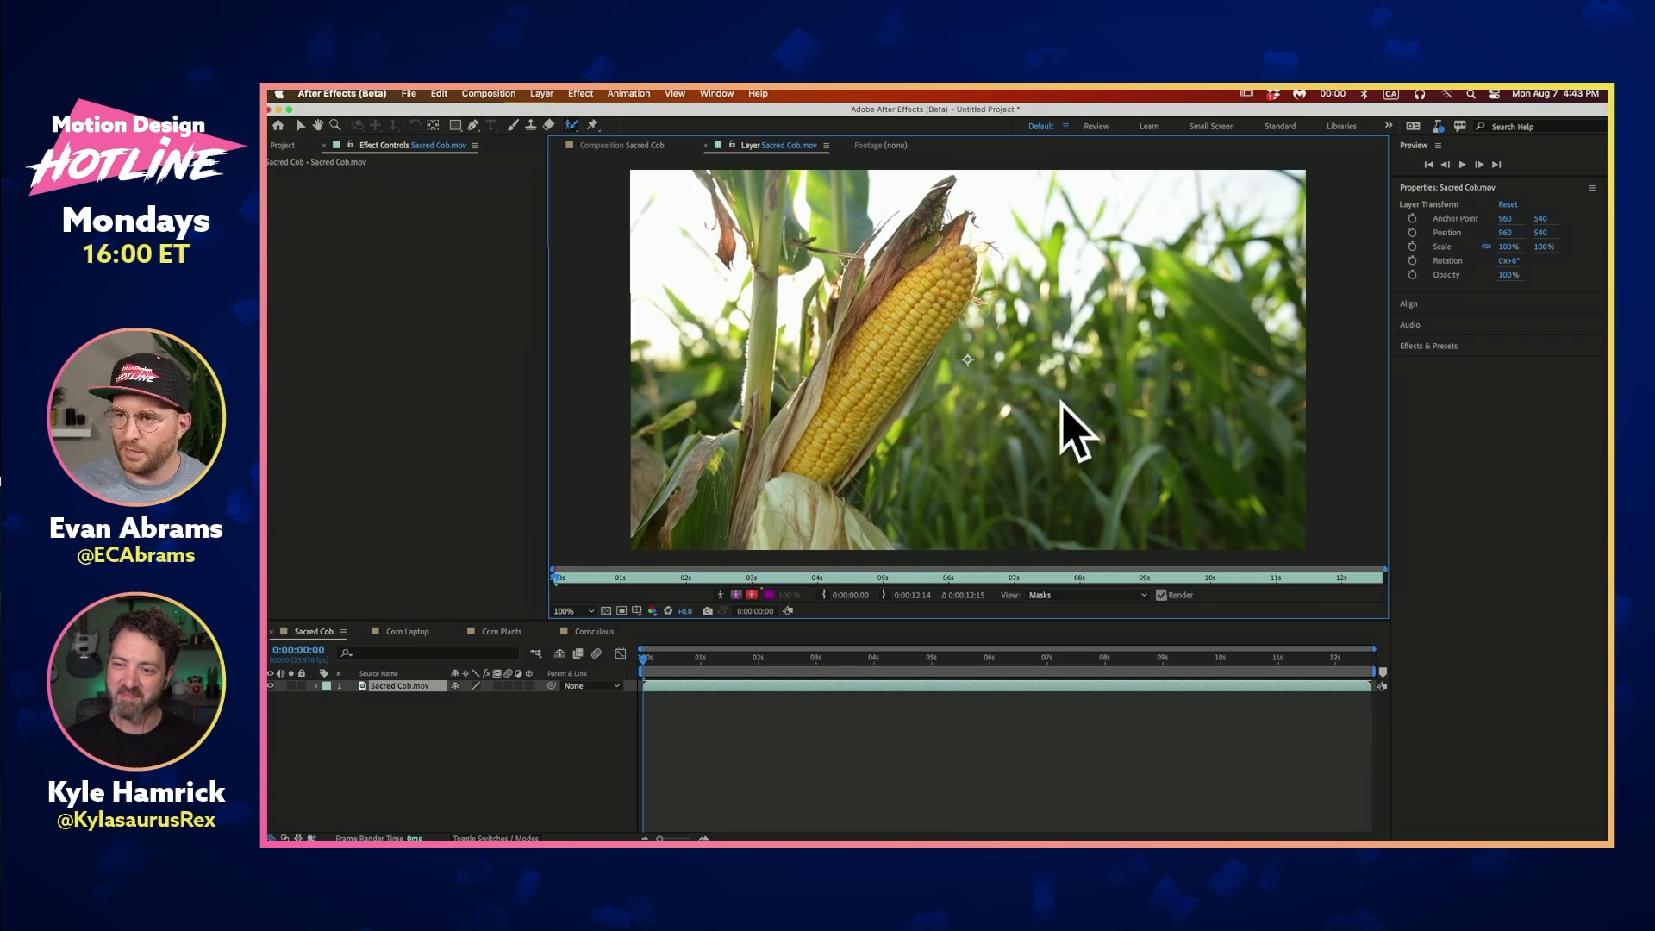
pyautogui.moveTo(916, 289)
pyautogui.mouseDown()
pyautogui.moveTo(868, 388)
pyautogui.moveTo(815, 442)
pyautogui.mouseUp()
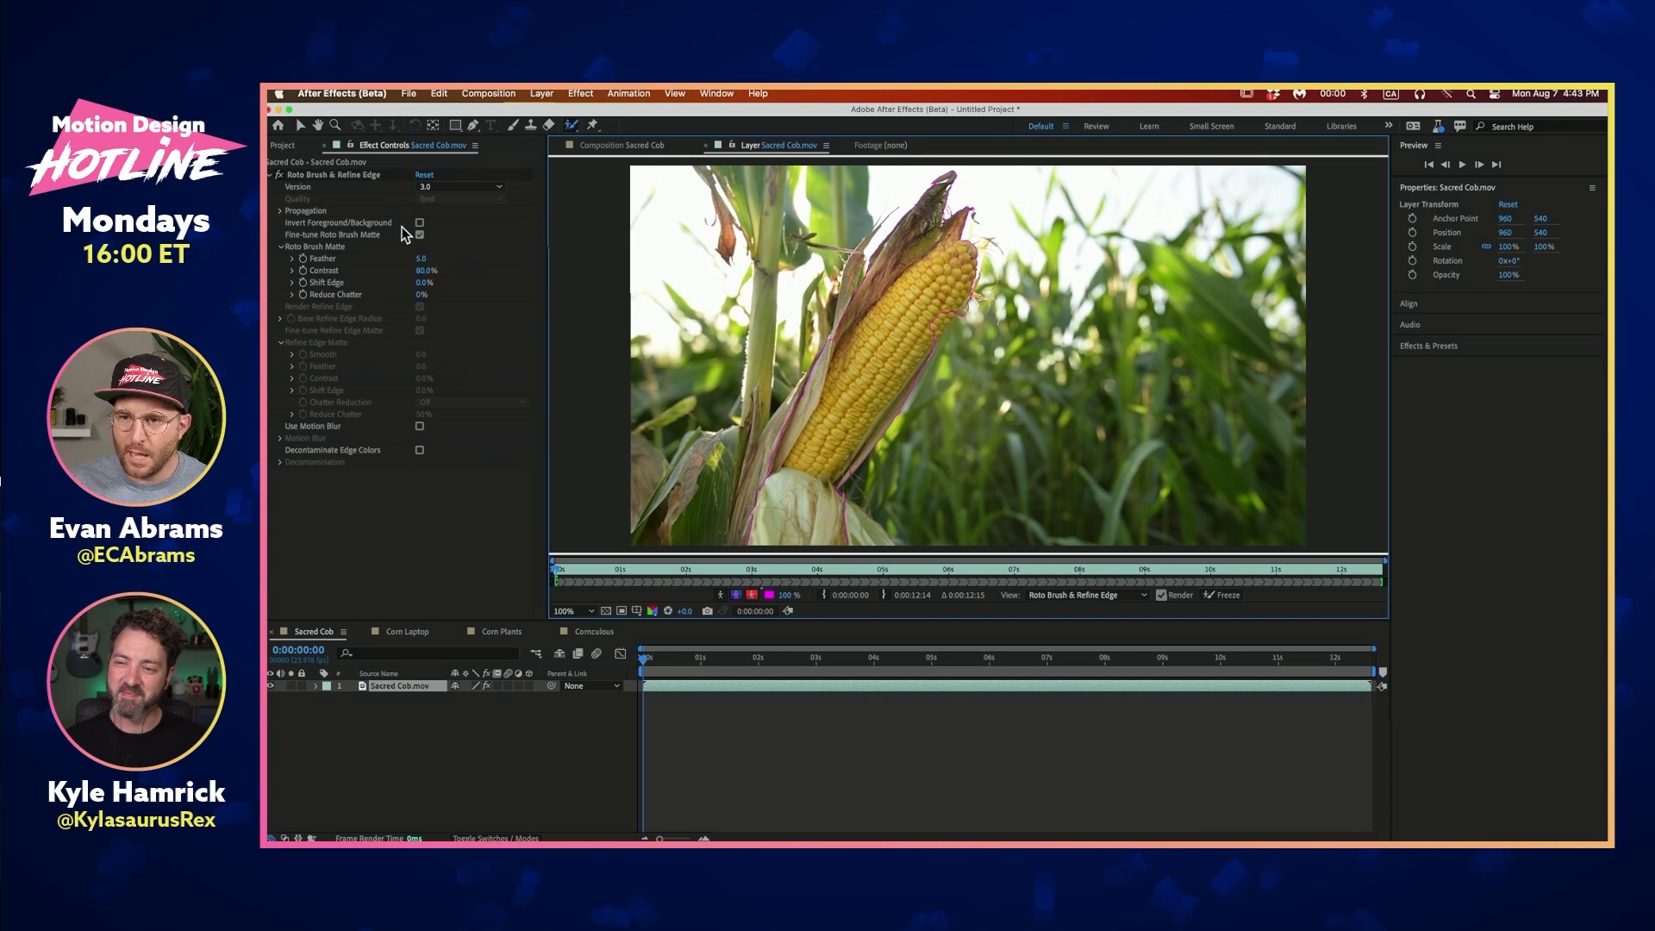
pyautogui.click(377, 174)
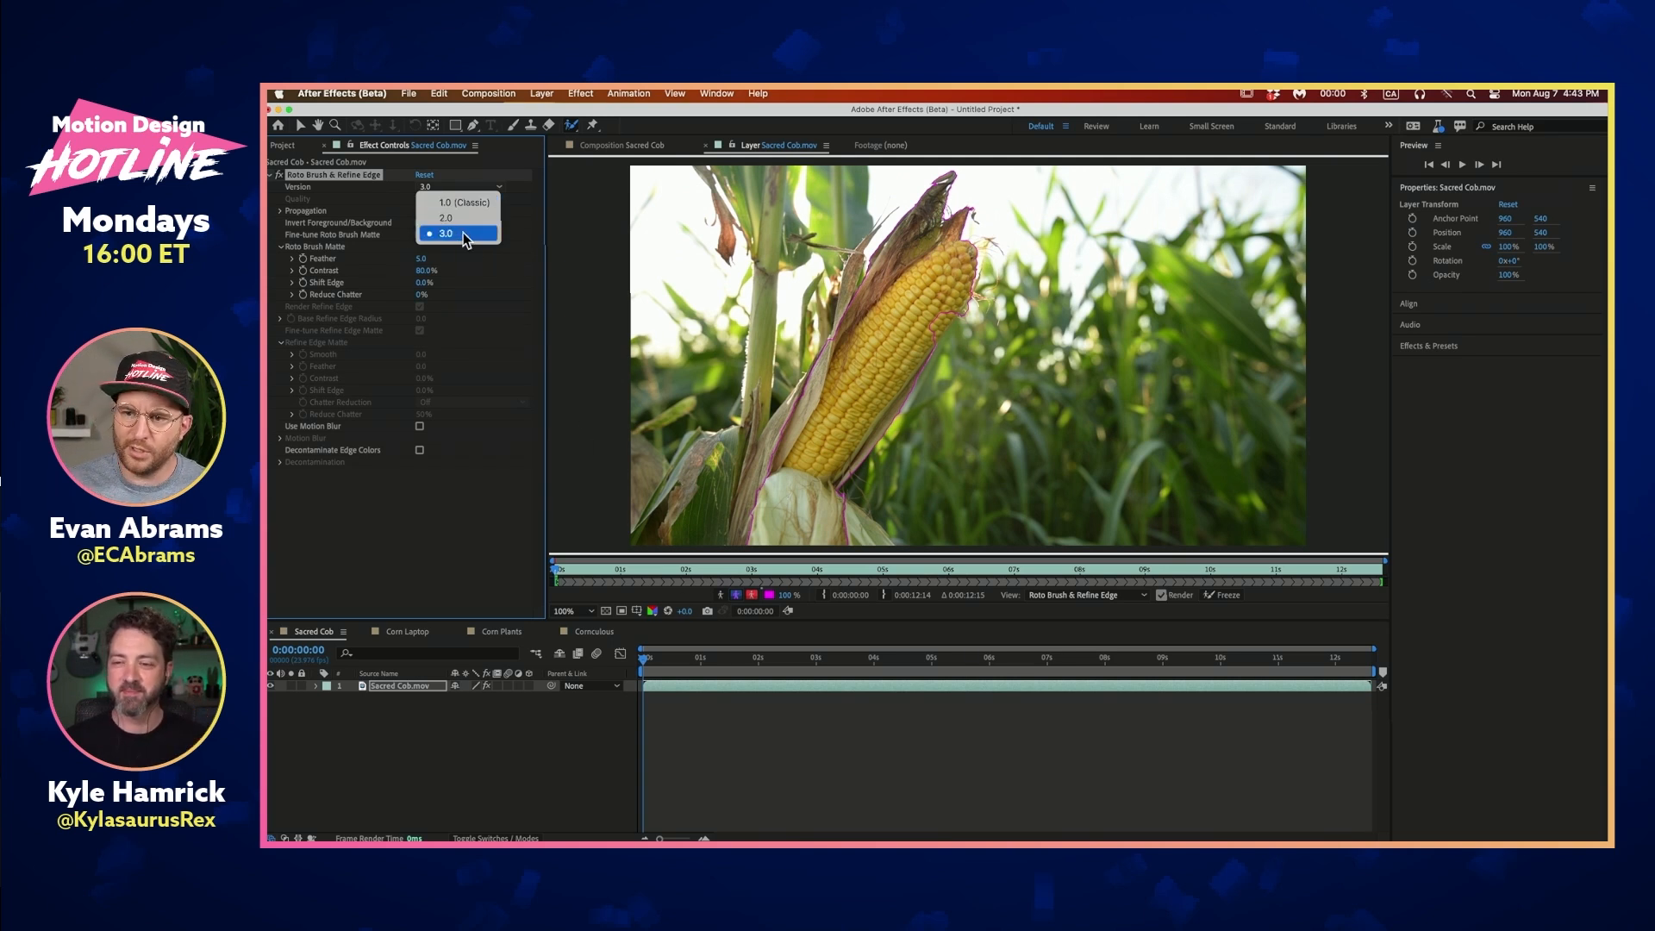
pyautogui.click(707, 686)
# Paint further Roto Brush foreground strokes to add the rest of the cob, the husk, the stalk and the lower leaves to the selection
pyautogui.scroll(2, 923, 313)
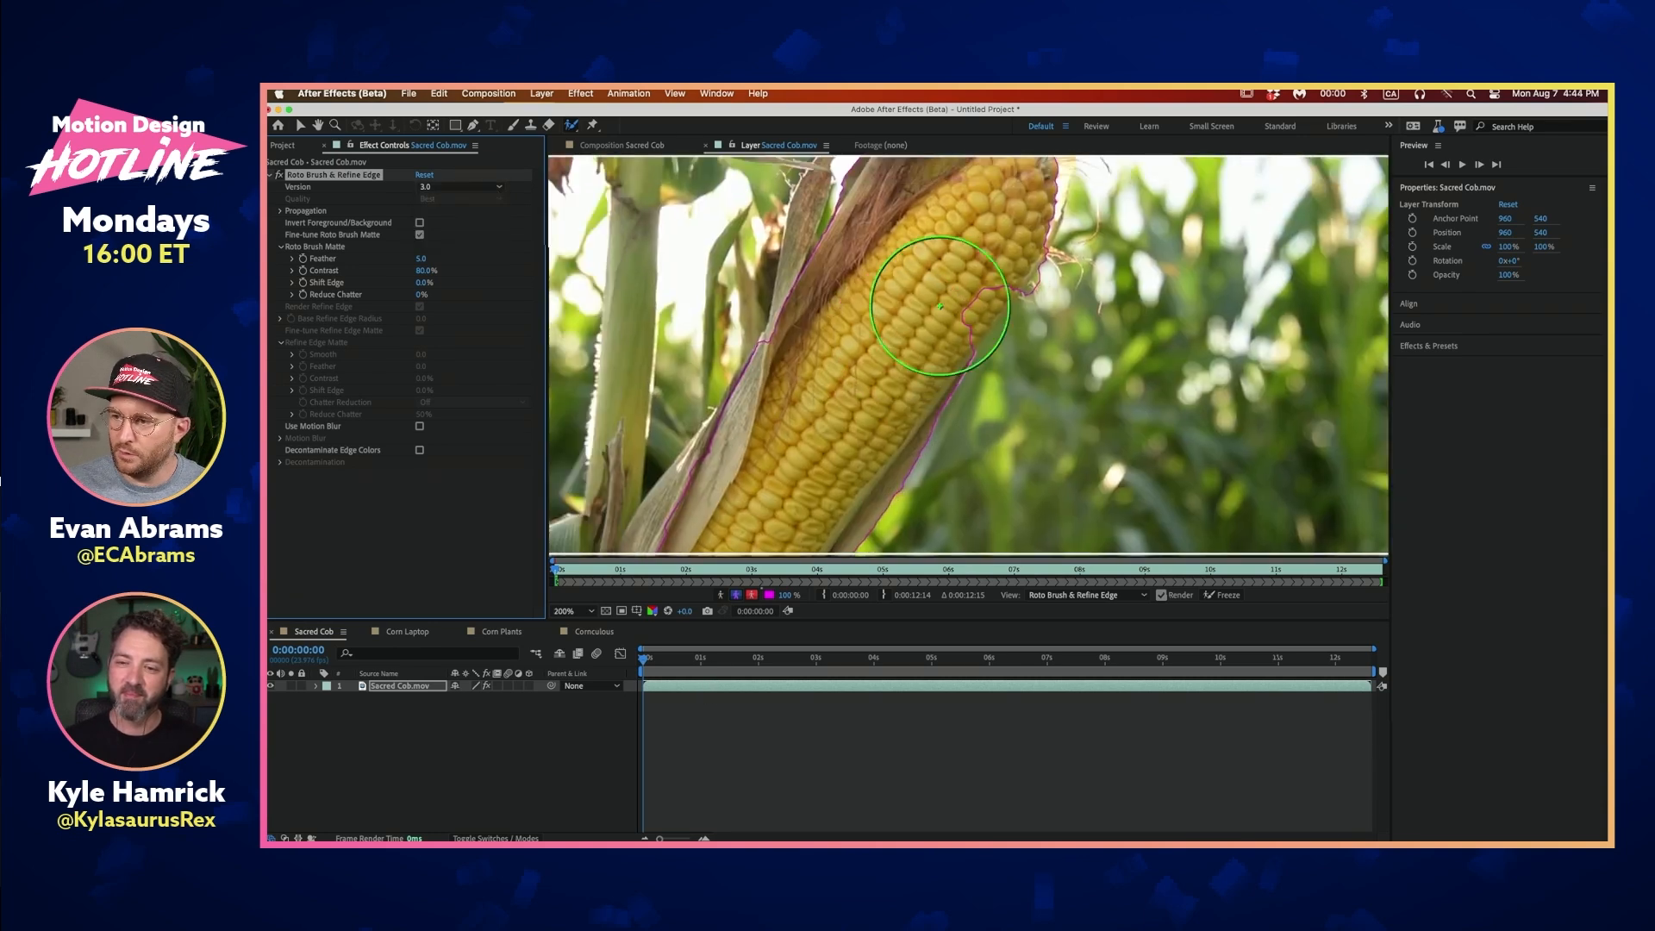
pyautogui.press('space')
pyautogui.moveTo(786, 352)
pyautogui.mouseDown()
pyautogui.moveTo(809, 410)
pyautogui.moveTo(798, 333)
pyautogui.moveTo(955, 149)
pyautogui.mouseUp()
pyautogui.moveTo(887, 251); pyautogui.dragTo(655, 521)
pyautogui.moveTo(883, 392); pyautogui.dragTo(733, 303)
pyautogui.moveTo(760, 368); pyautogui.dragTo(936, 509)
pyautogui.moveTo(829, 431); pyautogui.dragTo(968, 431)
pyautogui.moveTo(933, 377); pyautogui.dragTo(845, 485)
pyautogui.moveTo(884, 375); pyautogui.dragTo(847, 483)
pyautogui.moveTo(1038, 165)
pyautogui.mouseDown()
pyautogui.moveTo(934, 321)
pyautogui.moveTo(911, 306)
pyautogui.mouseUp()
pyautogui.moveTo(917, 212)
pyautogui.mouseDown()
pyautogui.moveTo(931, 316)
pyautogui.moveTo(909, 551)
pyautogui.mouseUp()
pyautogui.moveTo(1007, 293); pyautogui.dragTo(1025, 178)
pyautogui.scroll(1, 868, 355)
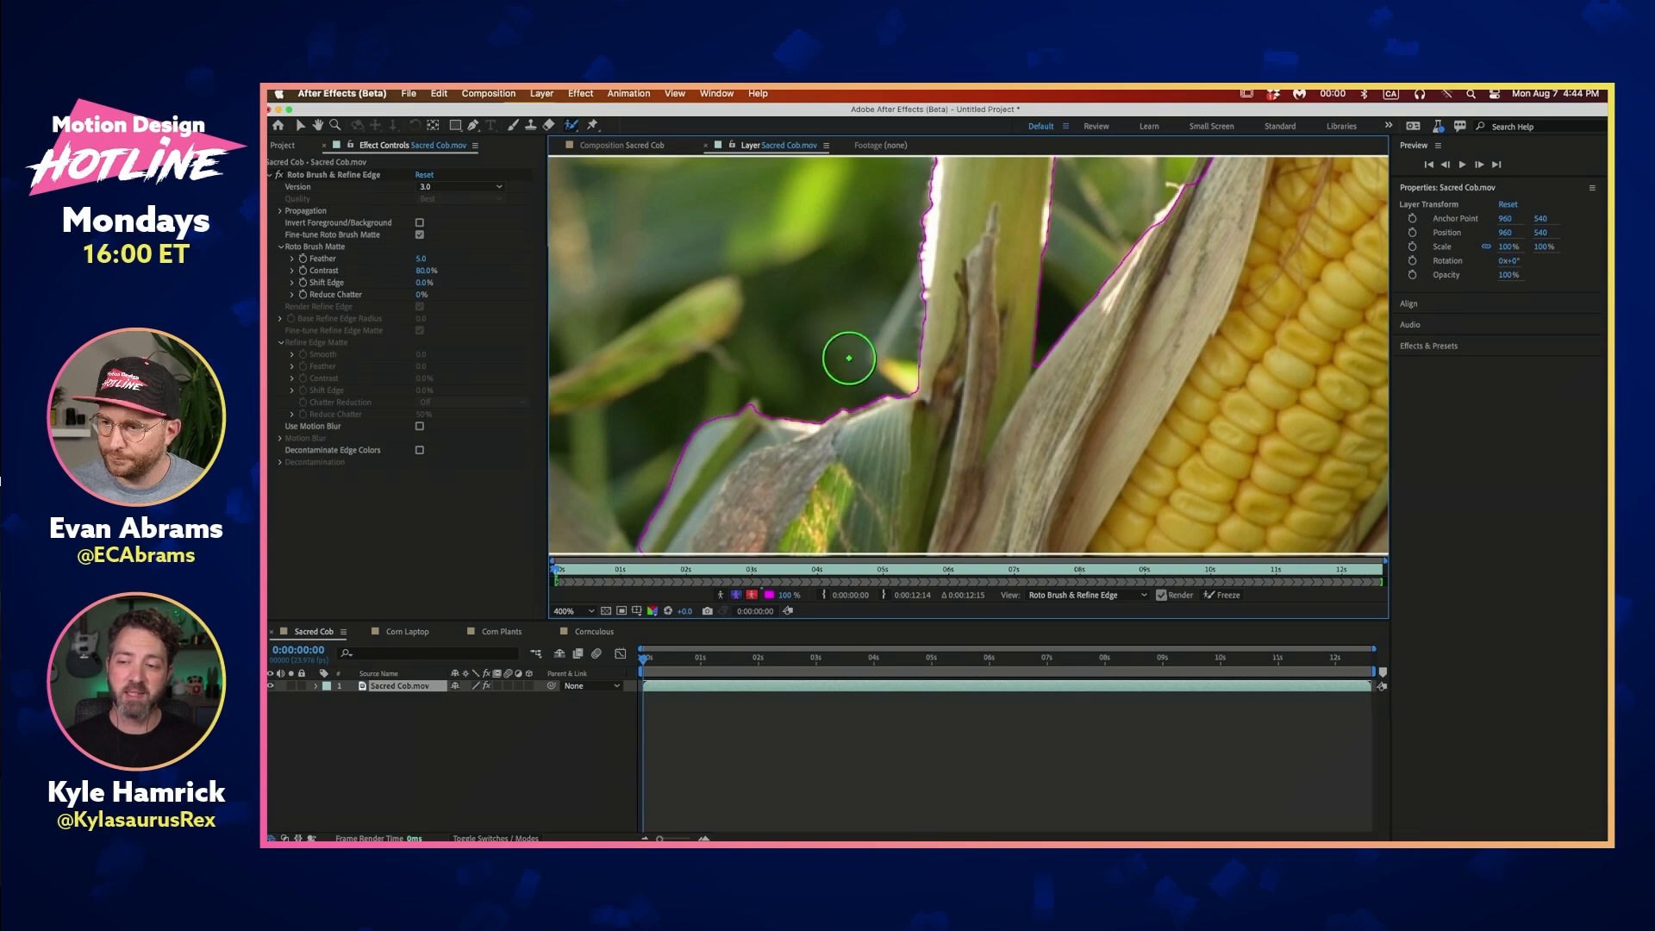
# Paint Roto Brush foreground strokes over the large leaf and the upper stalk beside the cob to add them to the selection
pyautogui.scroll(-4, 856, 370)
pyautogui.scroll(2, 871, 370)
pyautogui.moveTo(934, 363); pyautogui.dragTo(952, 504)
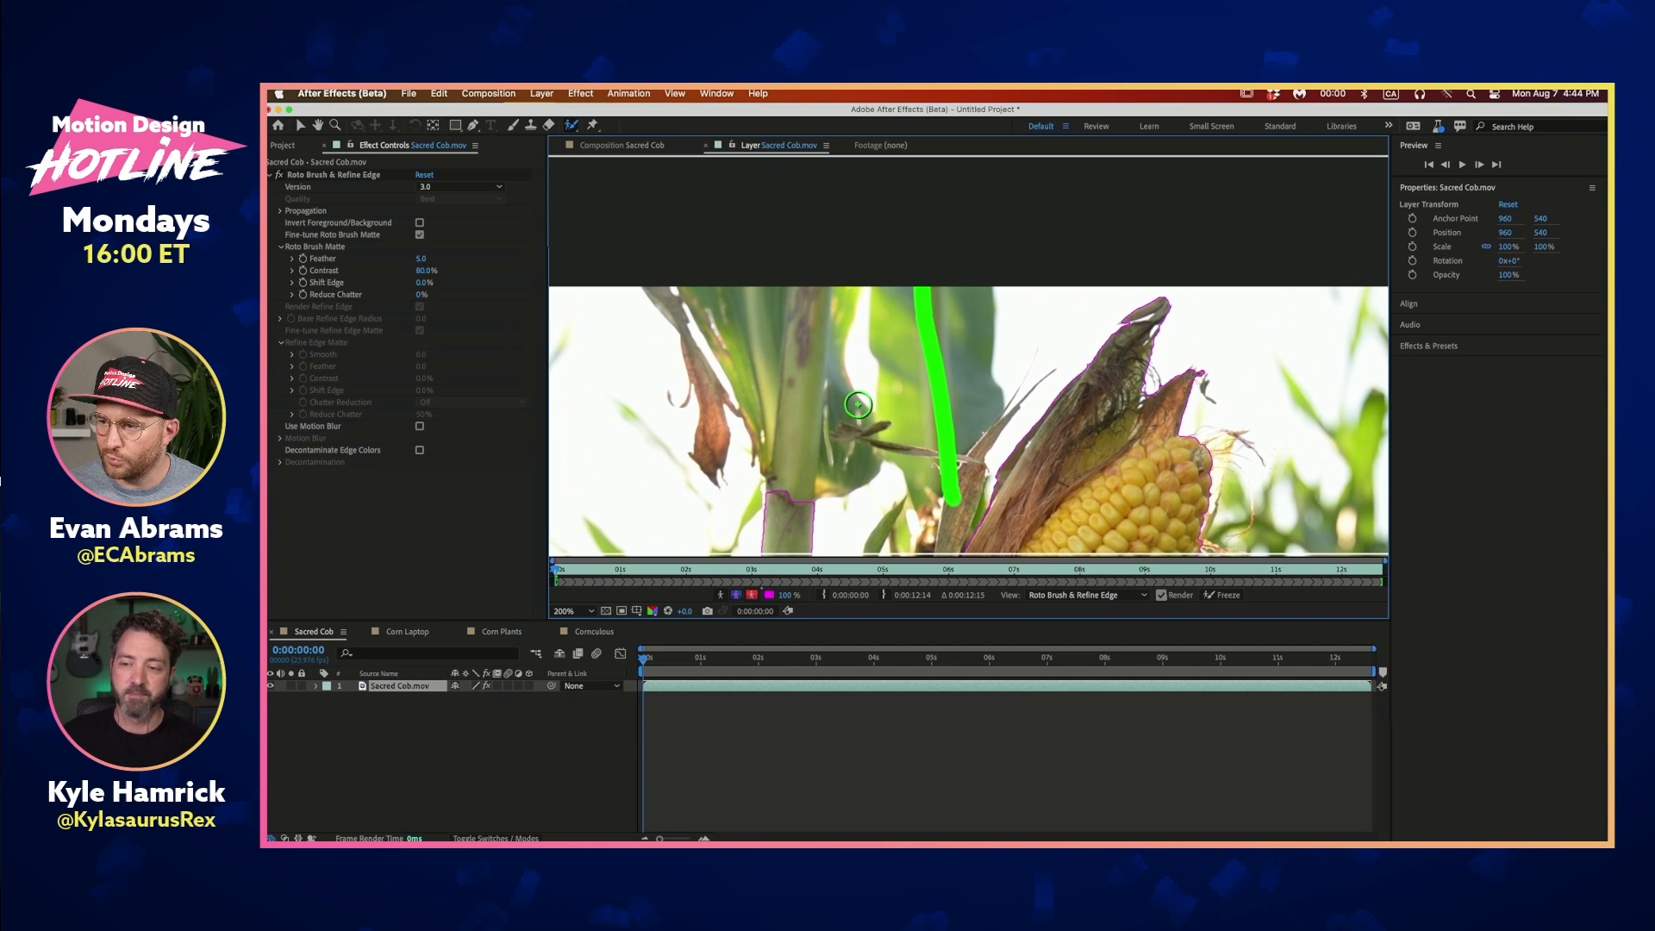
pyautogui.moveTo(783, 292); pyautogui.dragTo(787, 515)
pyautogui.moveTo(925, 470)
pyautogui.mouseDown()
pyautogui.moveTo(845, 400)
pyautogui.moveTo(779, 186)
pyautogui.mouseUp()
pyautogui.moveTo(914, 259)
pyautogui.mouseDown()
pyautogui.moveTo(849, 330)
pyautogui.moveTo(785, 320)
pyautogui.mouseUp()
# Examine the selection boundary around the cob's tip, husk and silk strands up close
pyautogui.scroll(-1, 784, 321)
pyautogui.scroll(2, 878, 321)
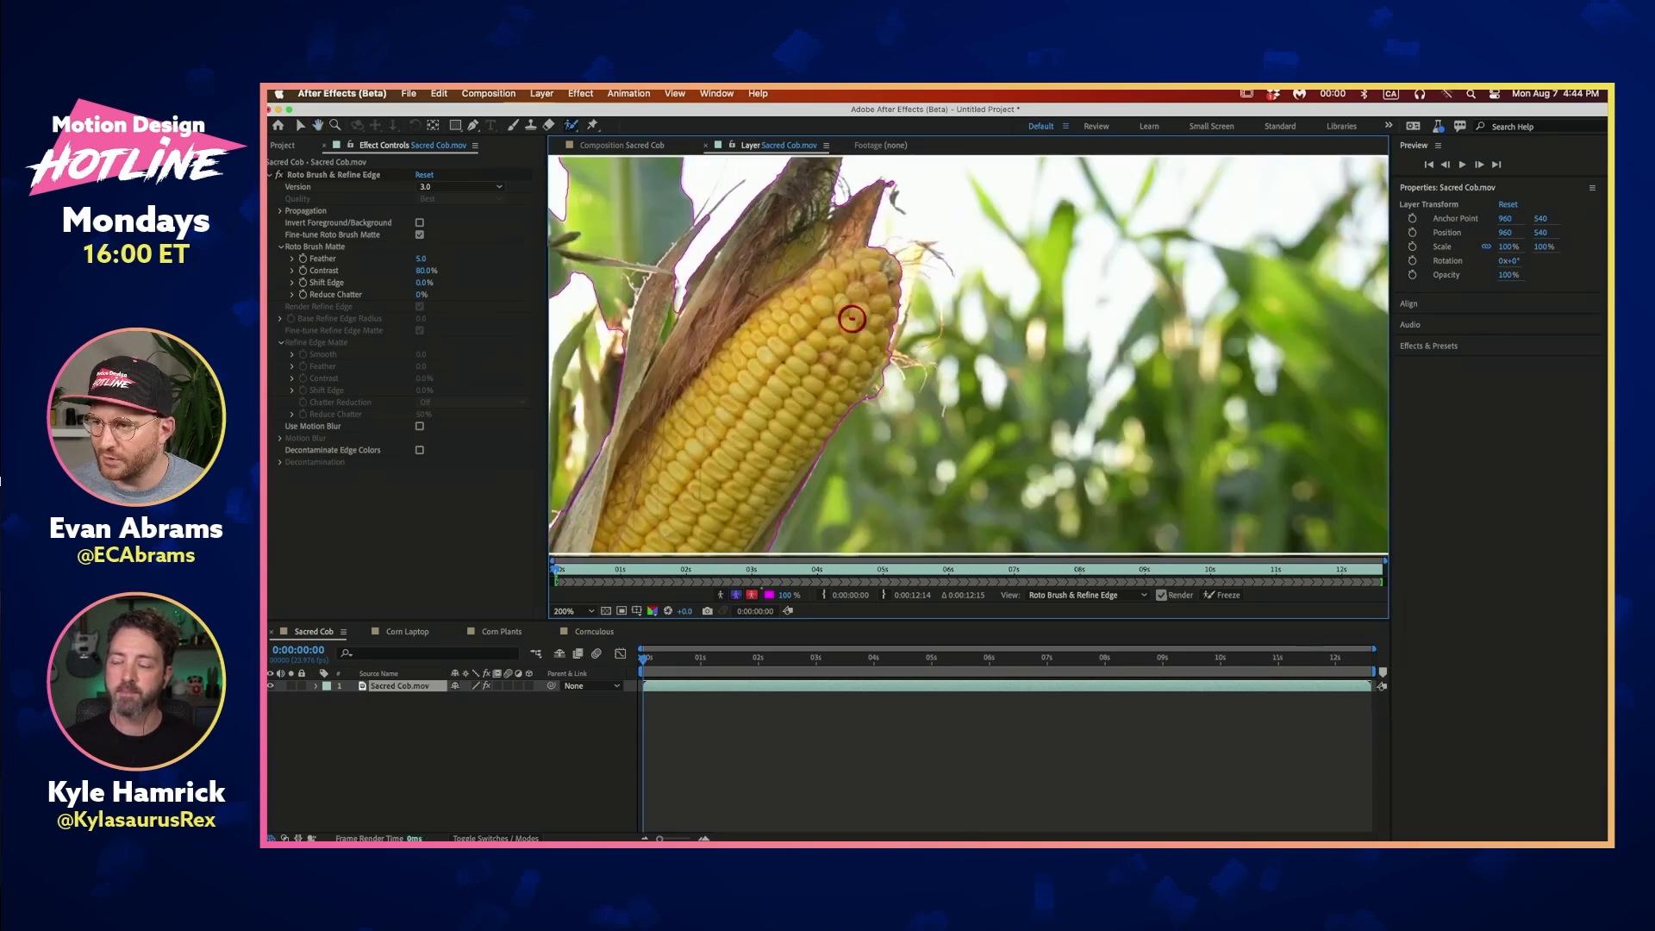
pyautogui.scroll(-1, 878, 321)
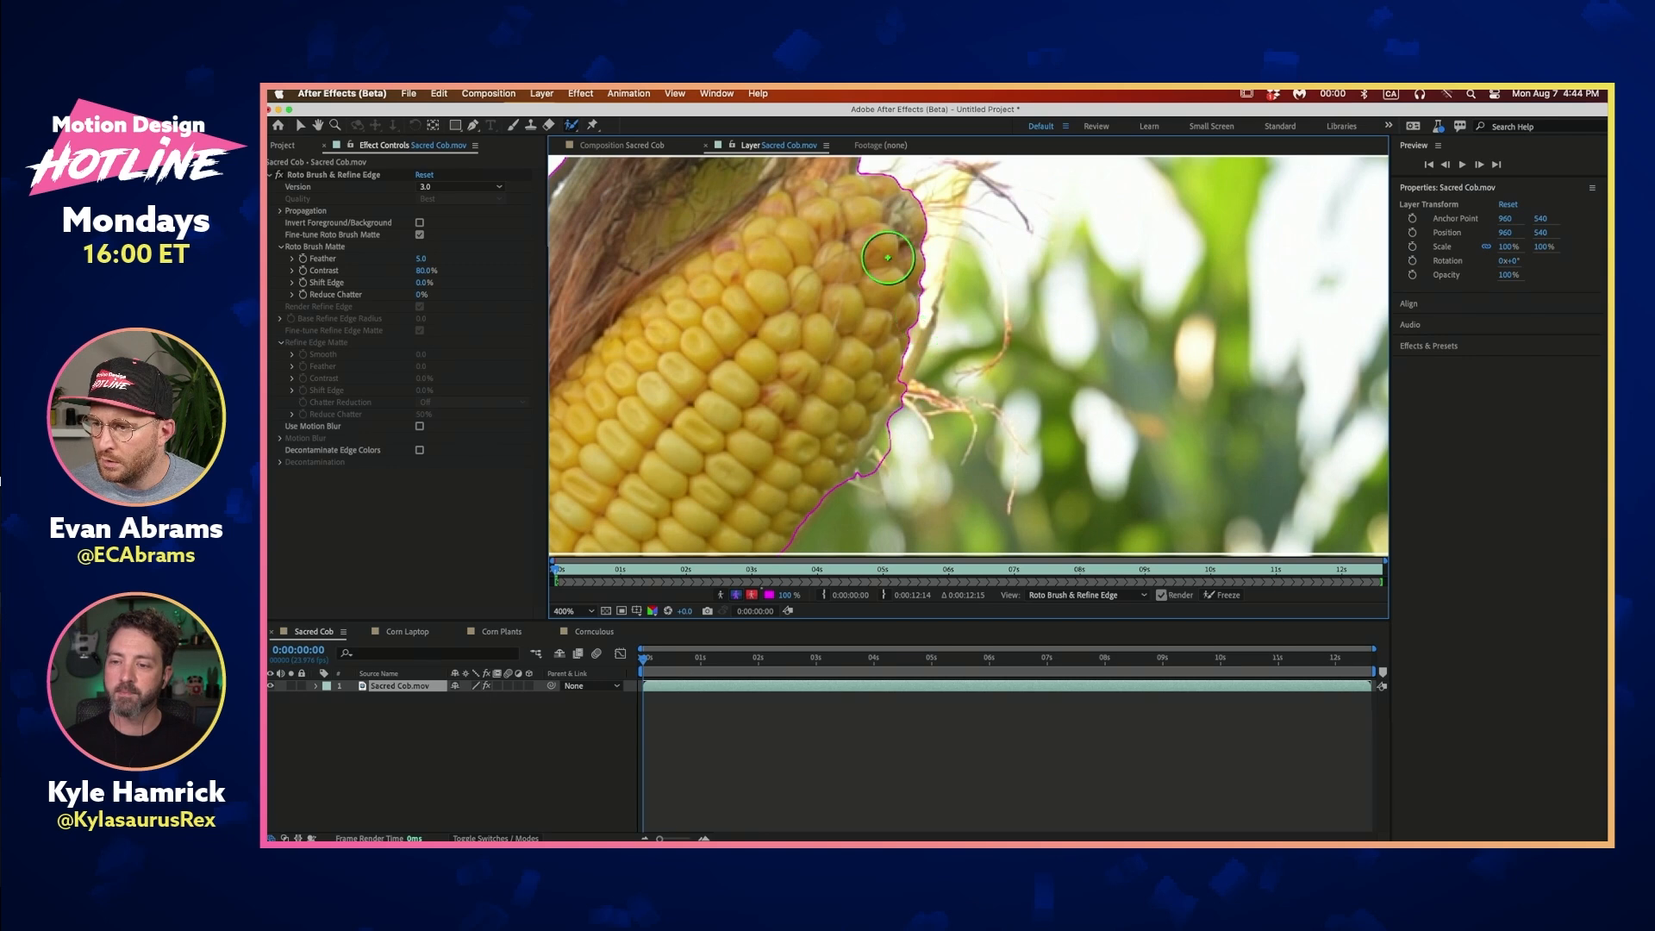
pyautogui.scroll(1, 905, 279)
pyautogui.scroll(-1, 843, 454)
pyautogui.scroll(-1, 875, 406)
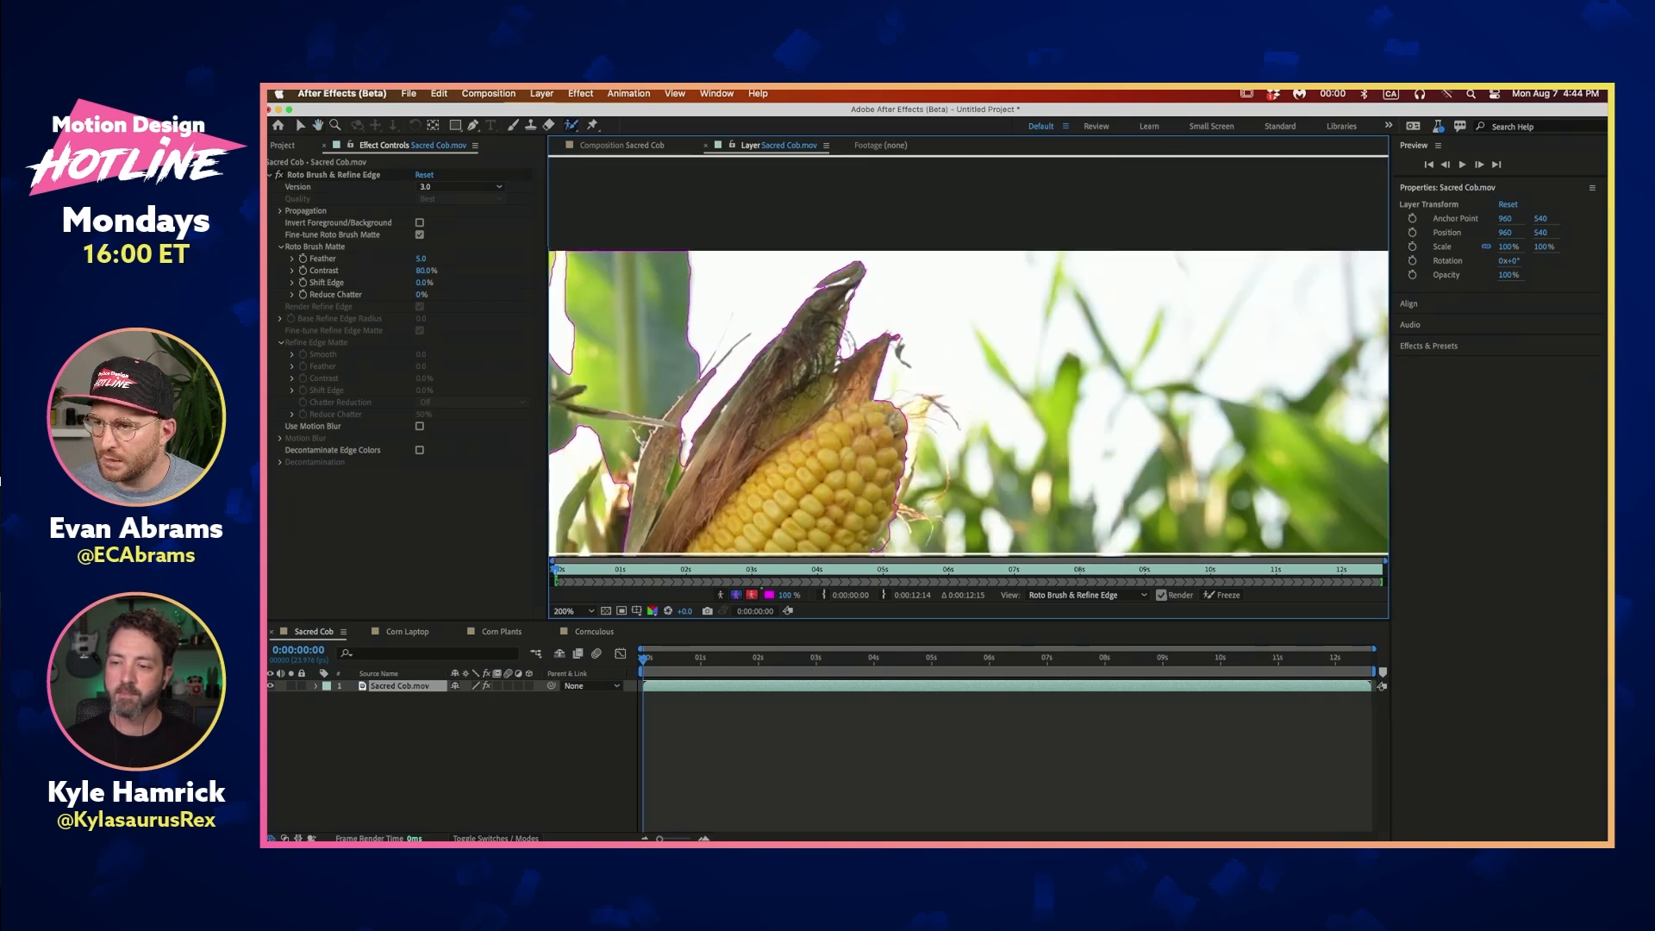
pyautogui.moveTo(847, 338); pyautogui.dragTo(853, 212)
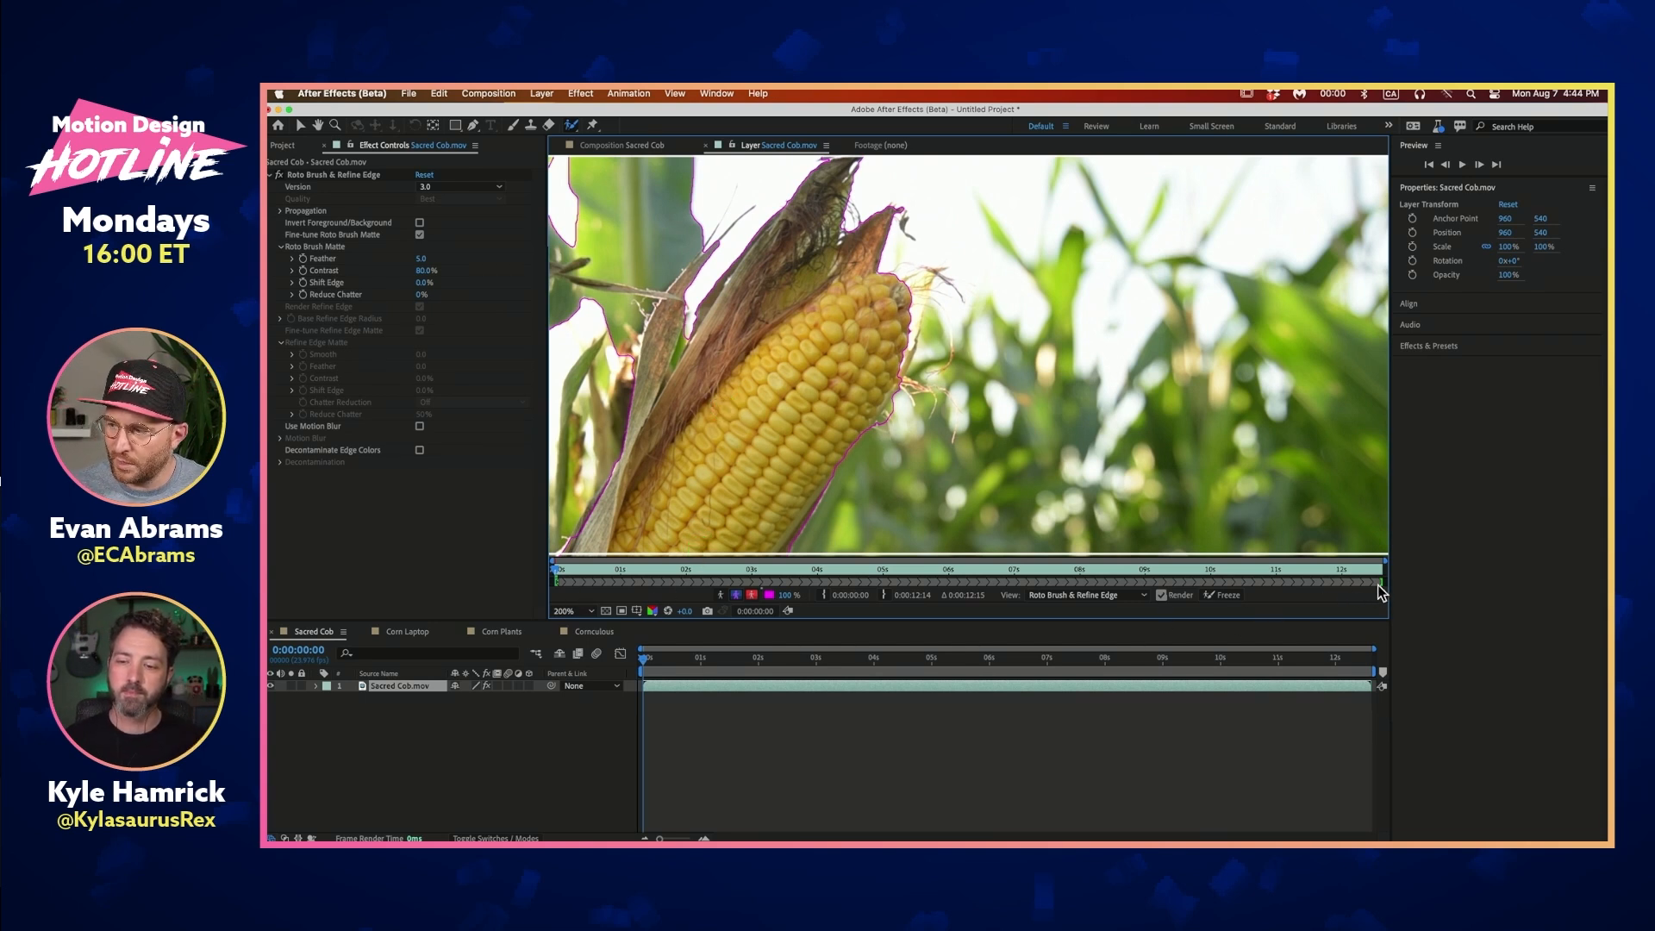
# Shorten the Roto Brush span to the clip's opening second and propagate the selection to 0:00:01:00
pyautogui.moveTo(1382, 584); pyautogui.dragTo(587, 610)
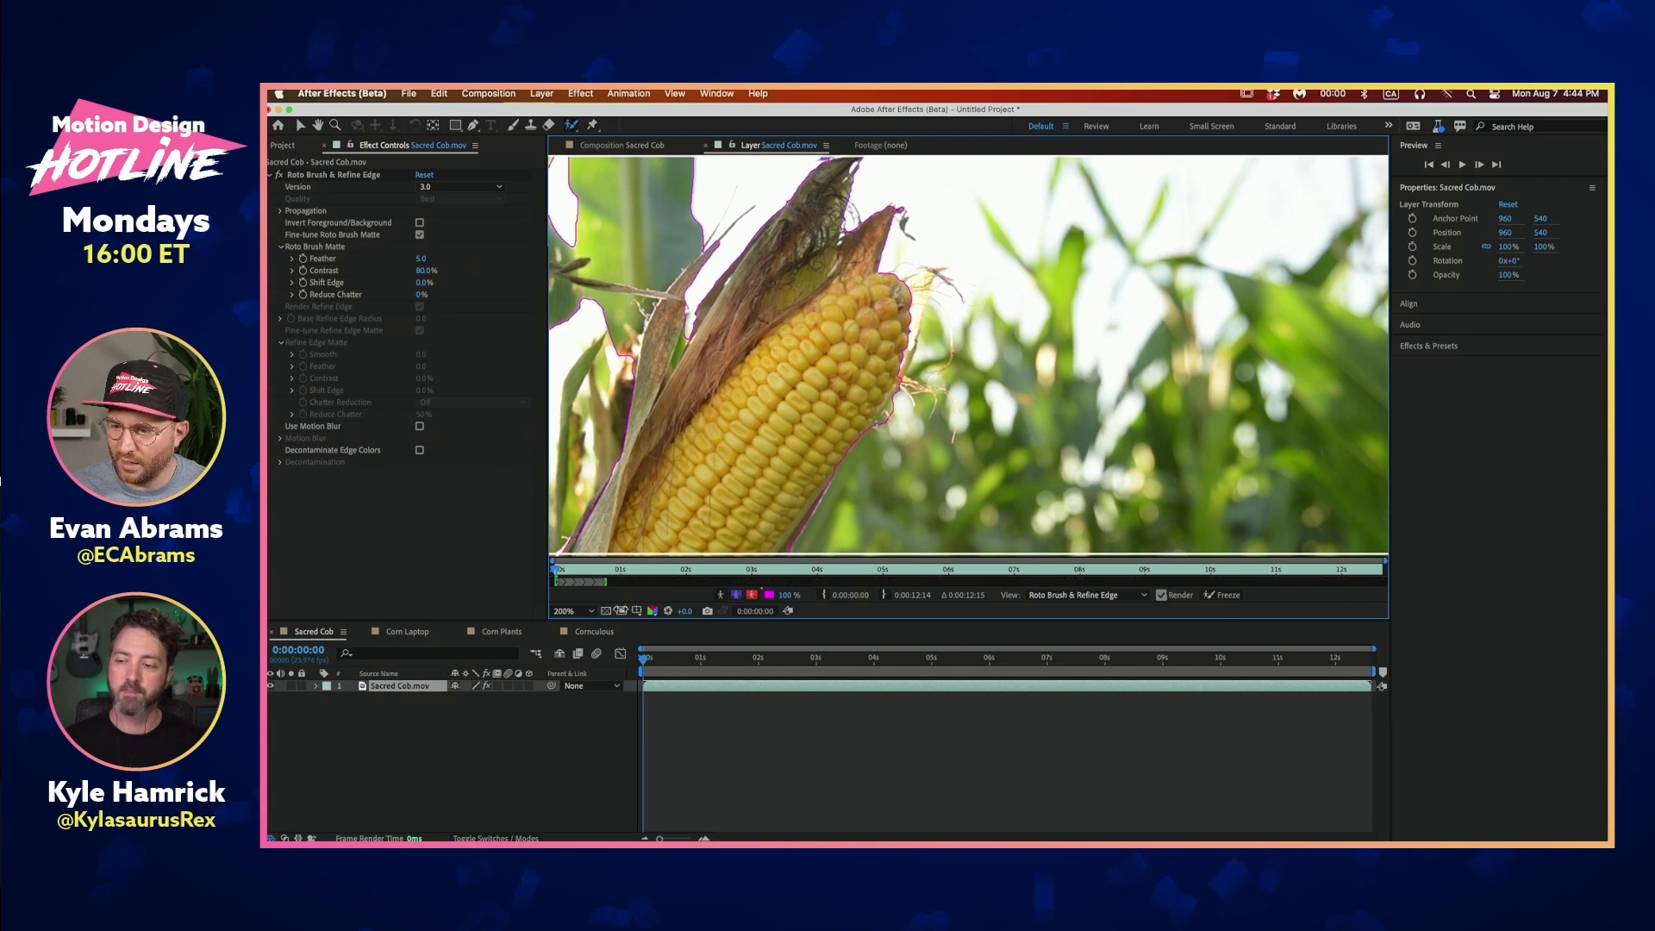
pyautogui.click(620, 569)
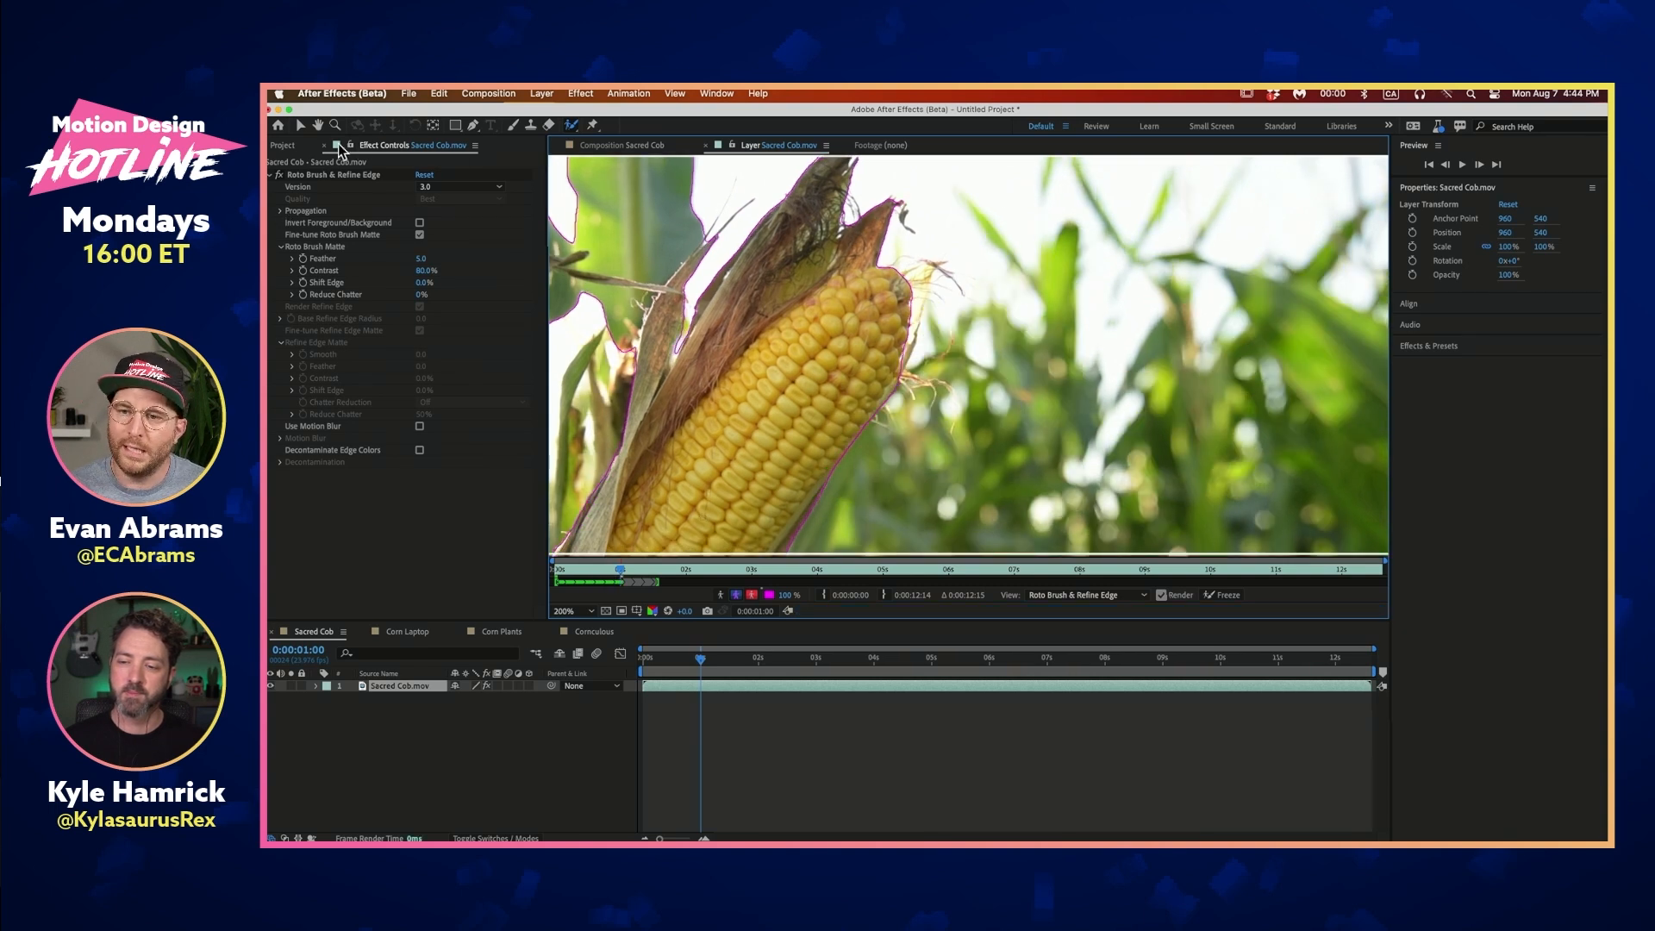
# Check the Sacred Cob composition's details in the project and inspect the propagated boundary around the cob's tip at 0:00:01:00
pyautogui.click(285, 146)
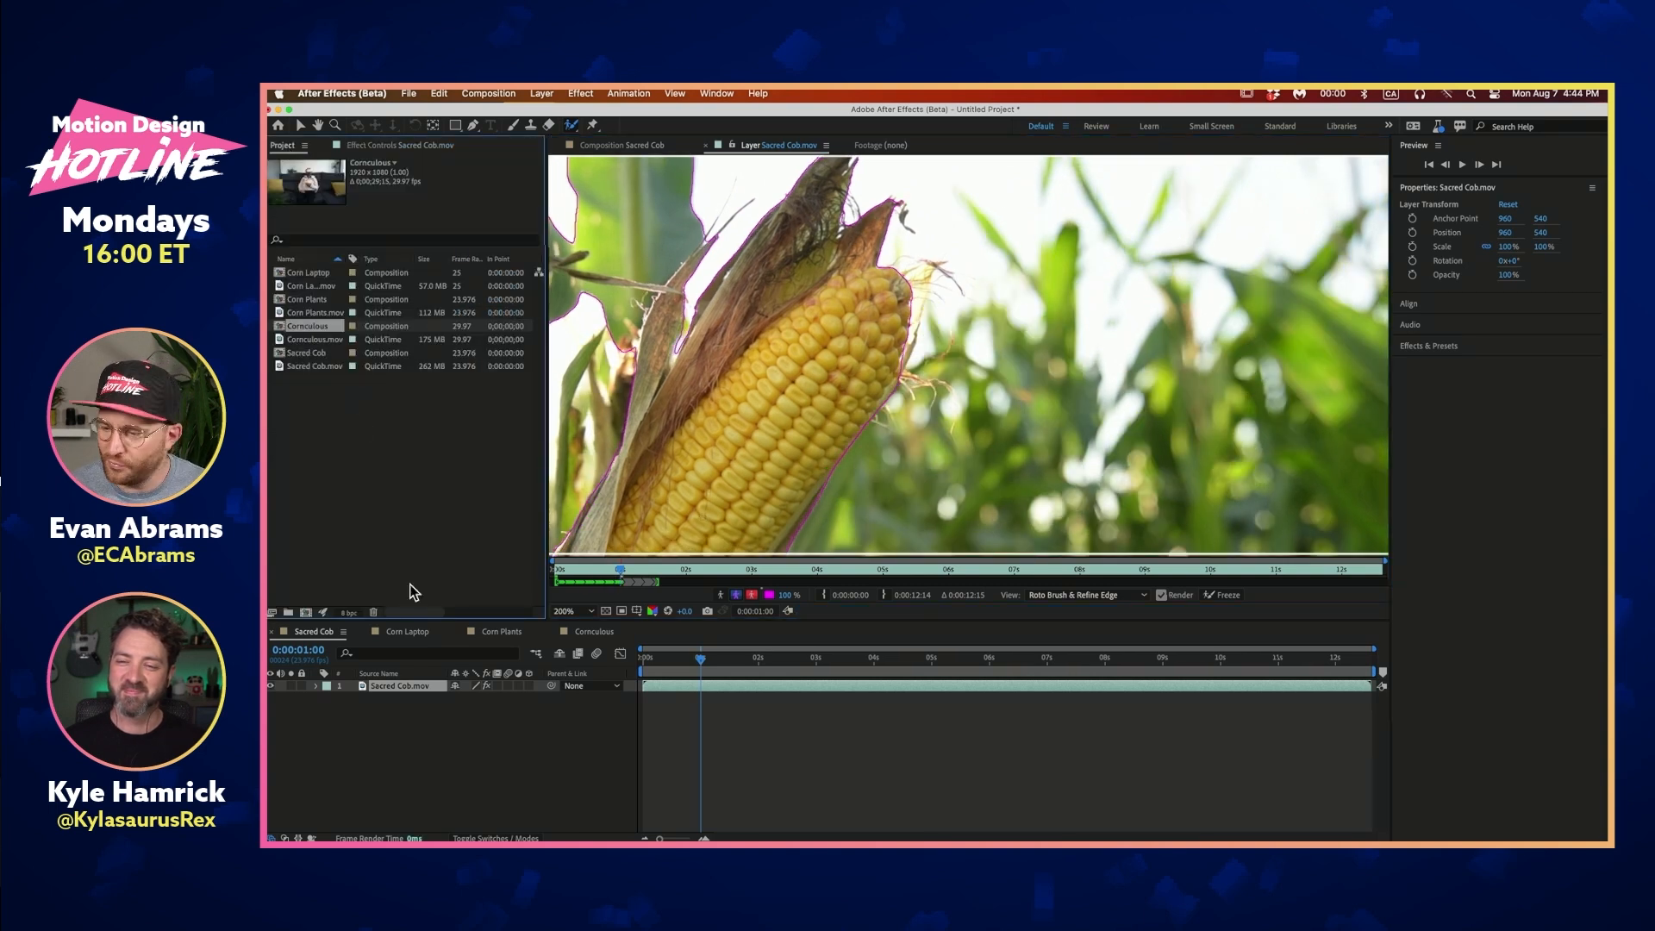
pyautogui.click(312, 353)
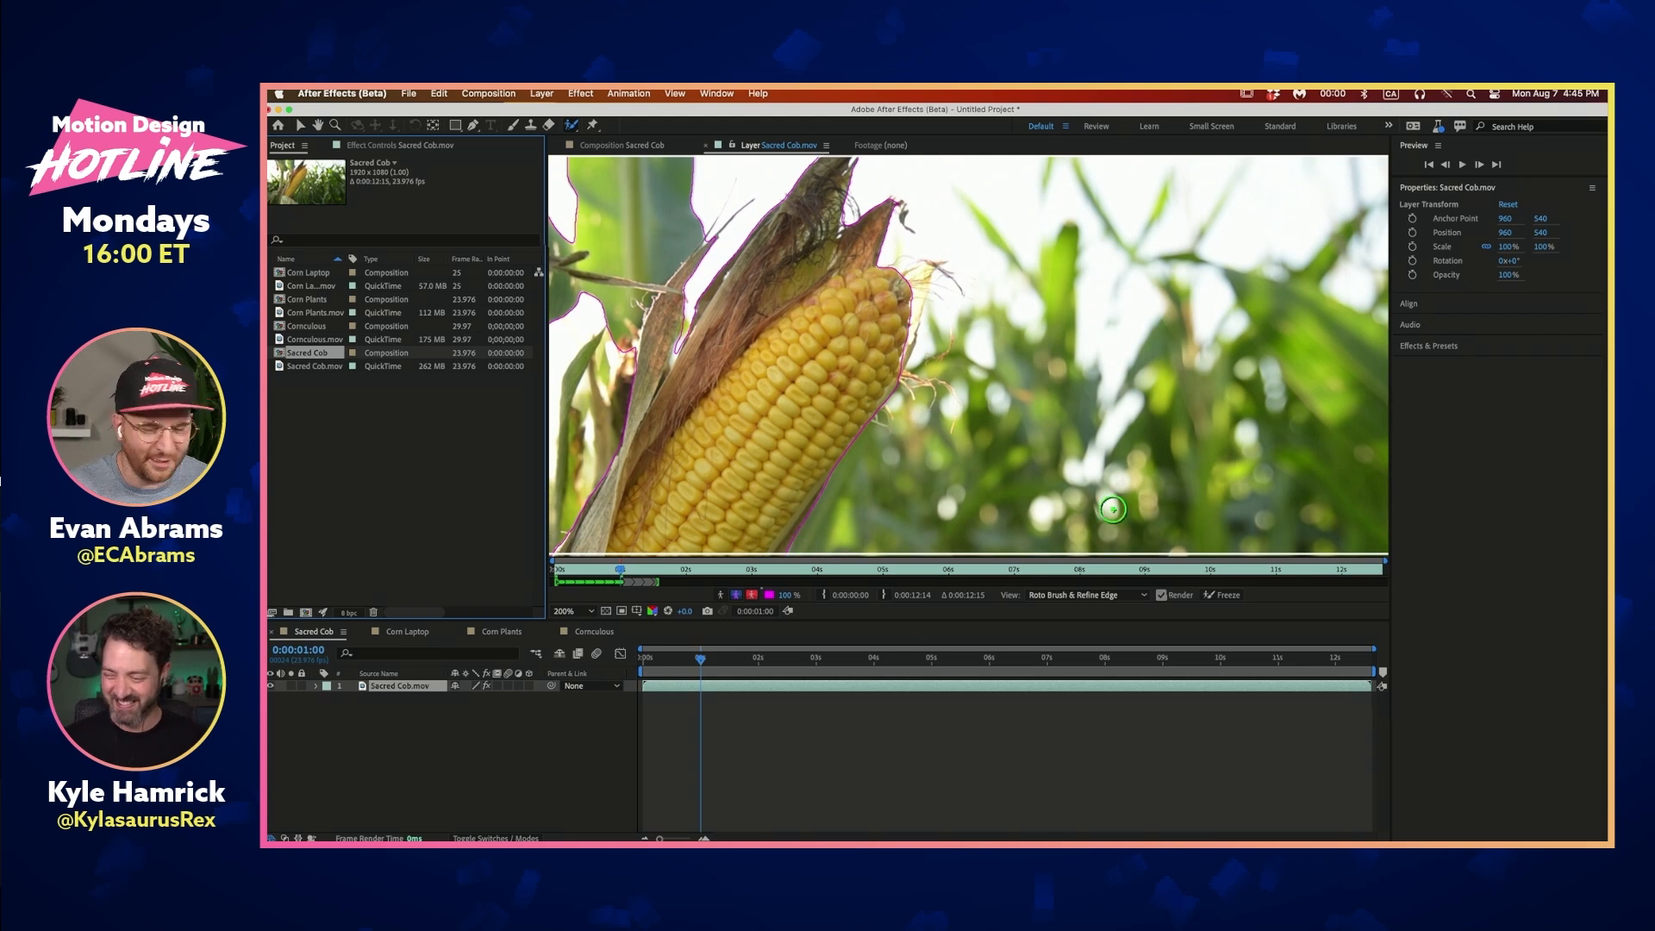
pyautogui.moveTo(609, 568)
pyautogui.mouseDown()
pyautogui.moveTo(562, 573)
pyautogui.moveTo(621, 586)
pyautogui.mouseUp()
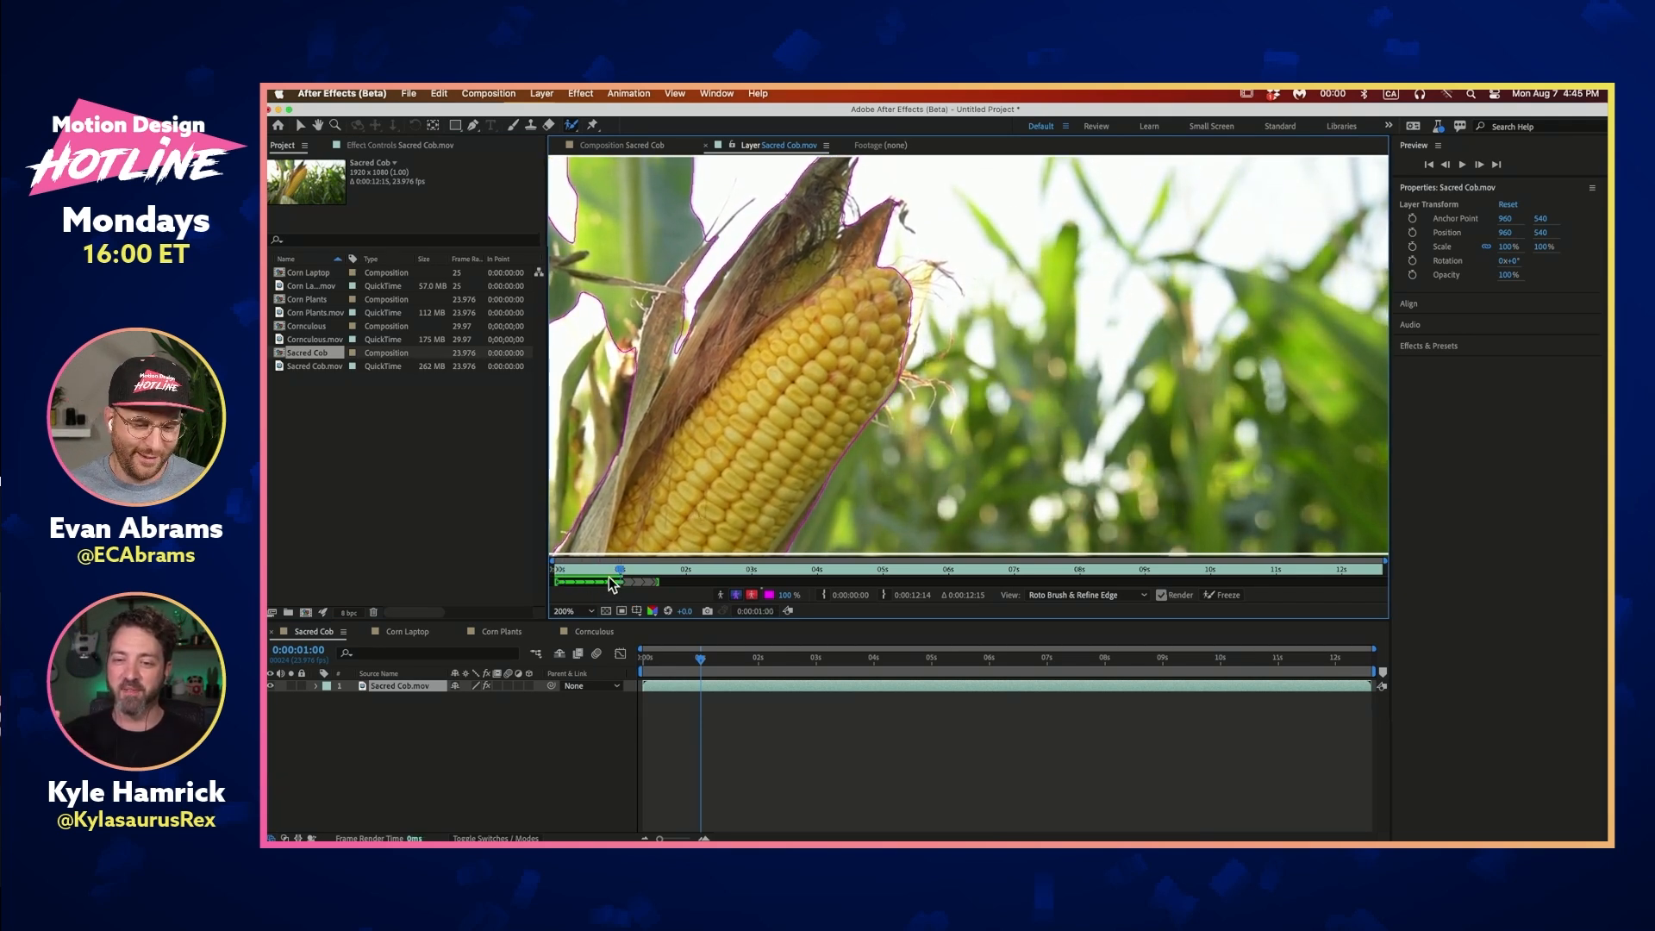
pyautogui.moveTo(809, 385)
pyautogui.mouseDown()
pyautogui.moveTo(922, 438)
pyautogui.moveTo(857, 446)
pyautogui.mouseUp()
pyautogui.scroll(1, 928, 280)
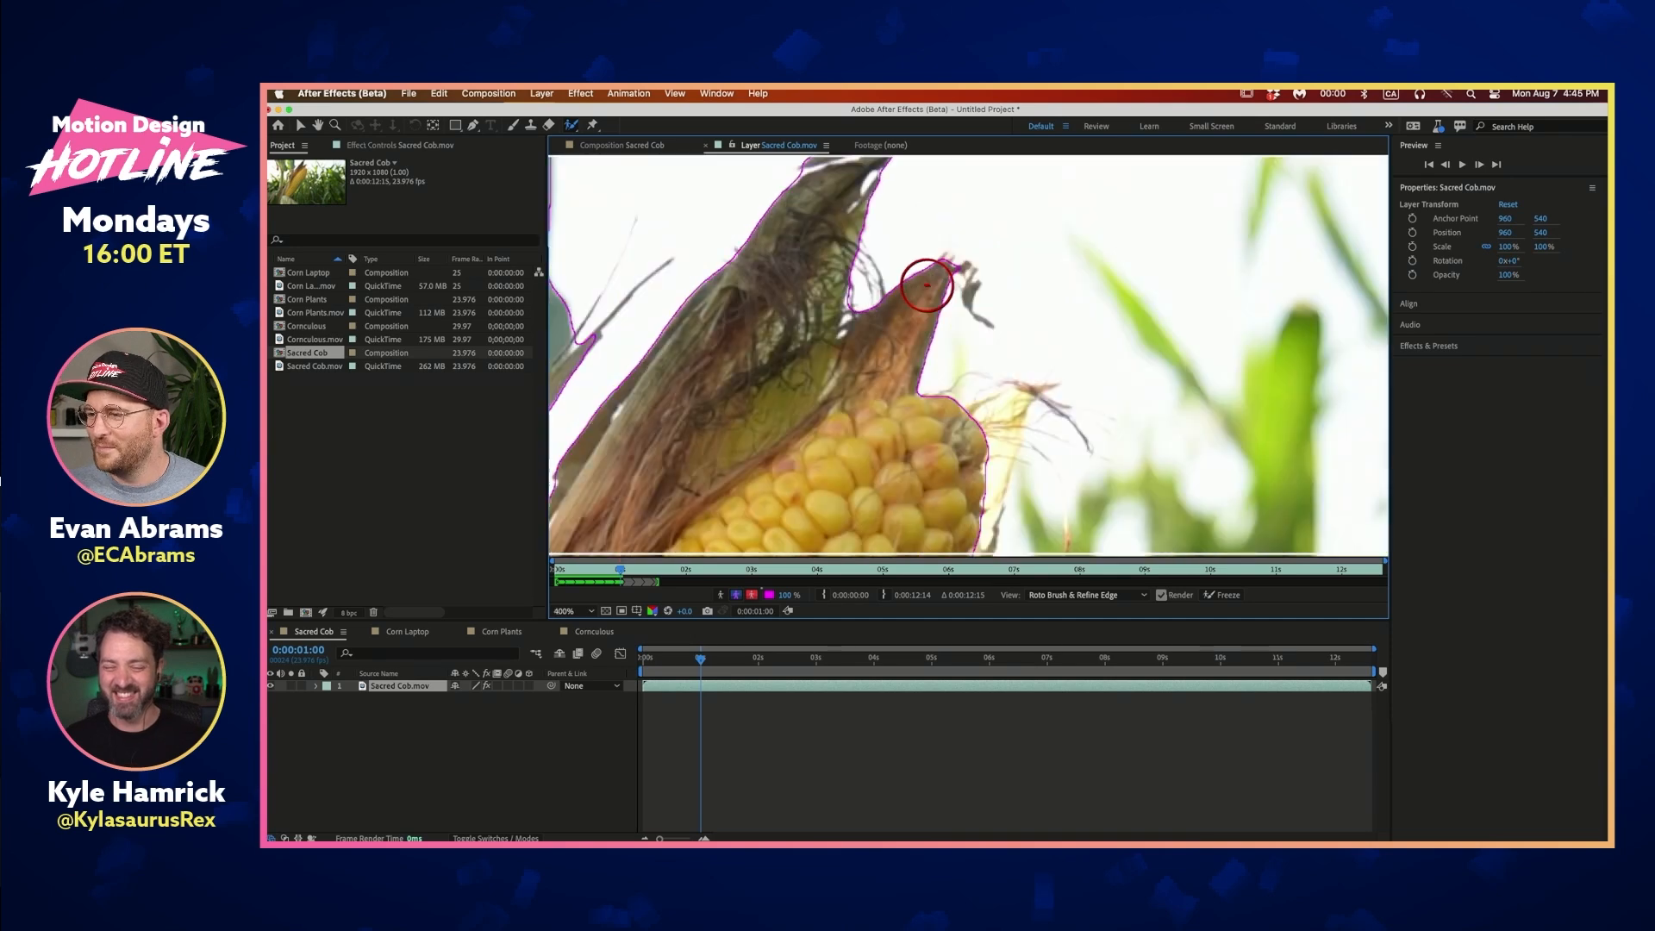
pyautogui.scroll(-1, 948, 363)
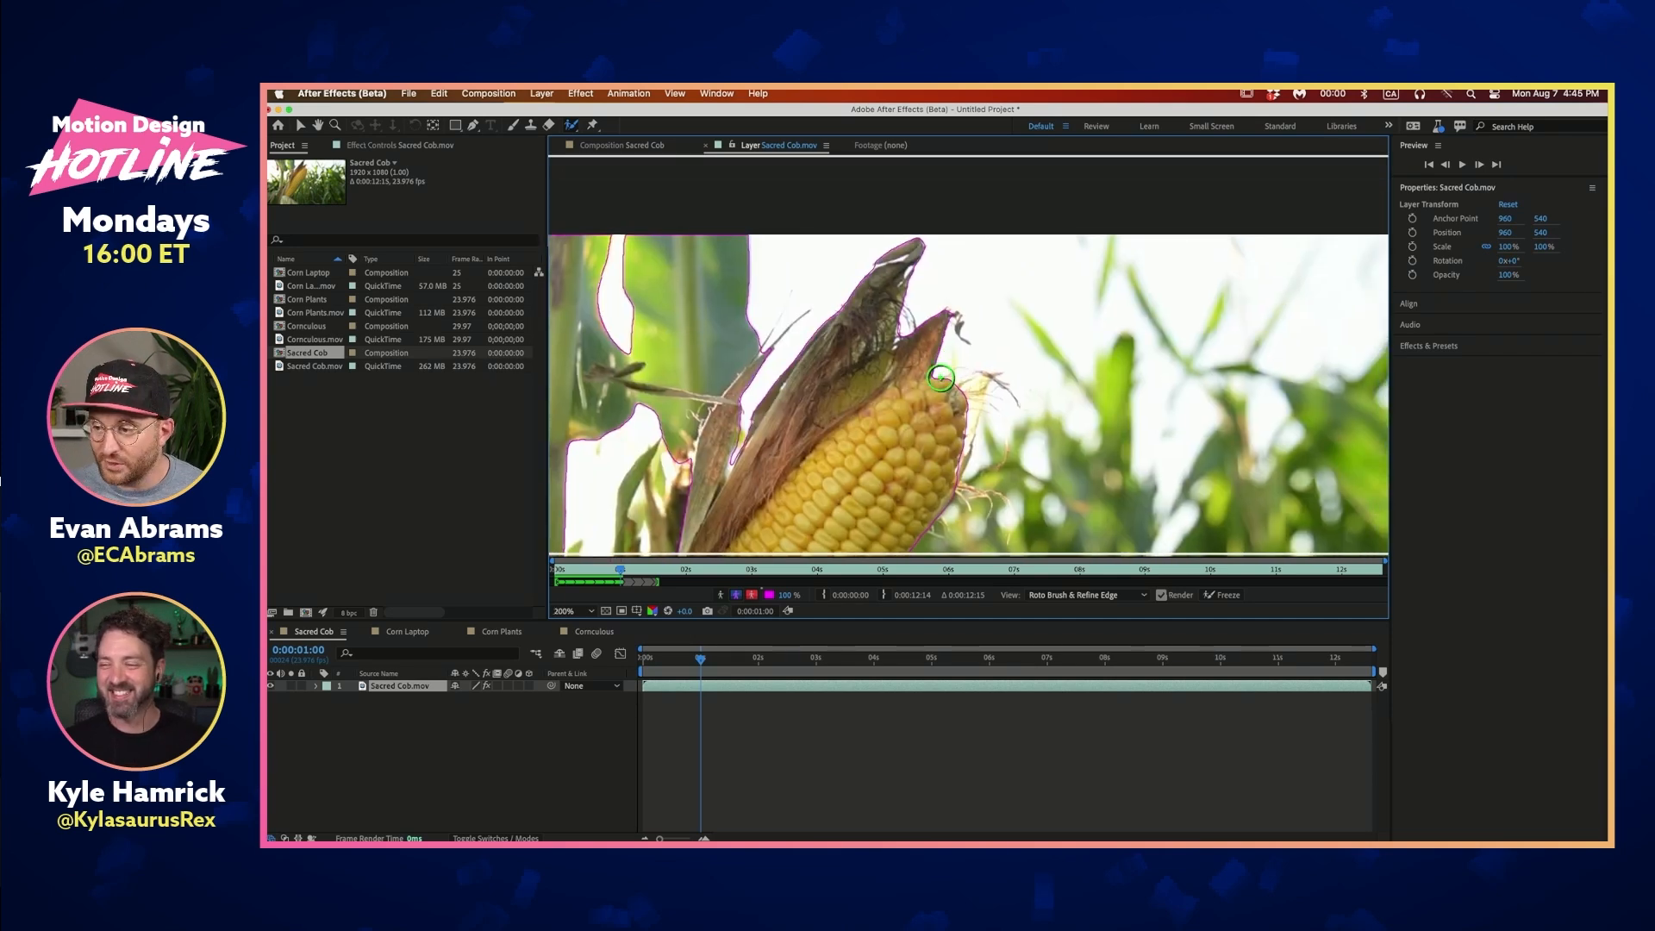
pyautogui.scroll(-2, 944, 353)
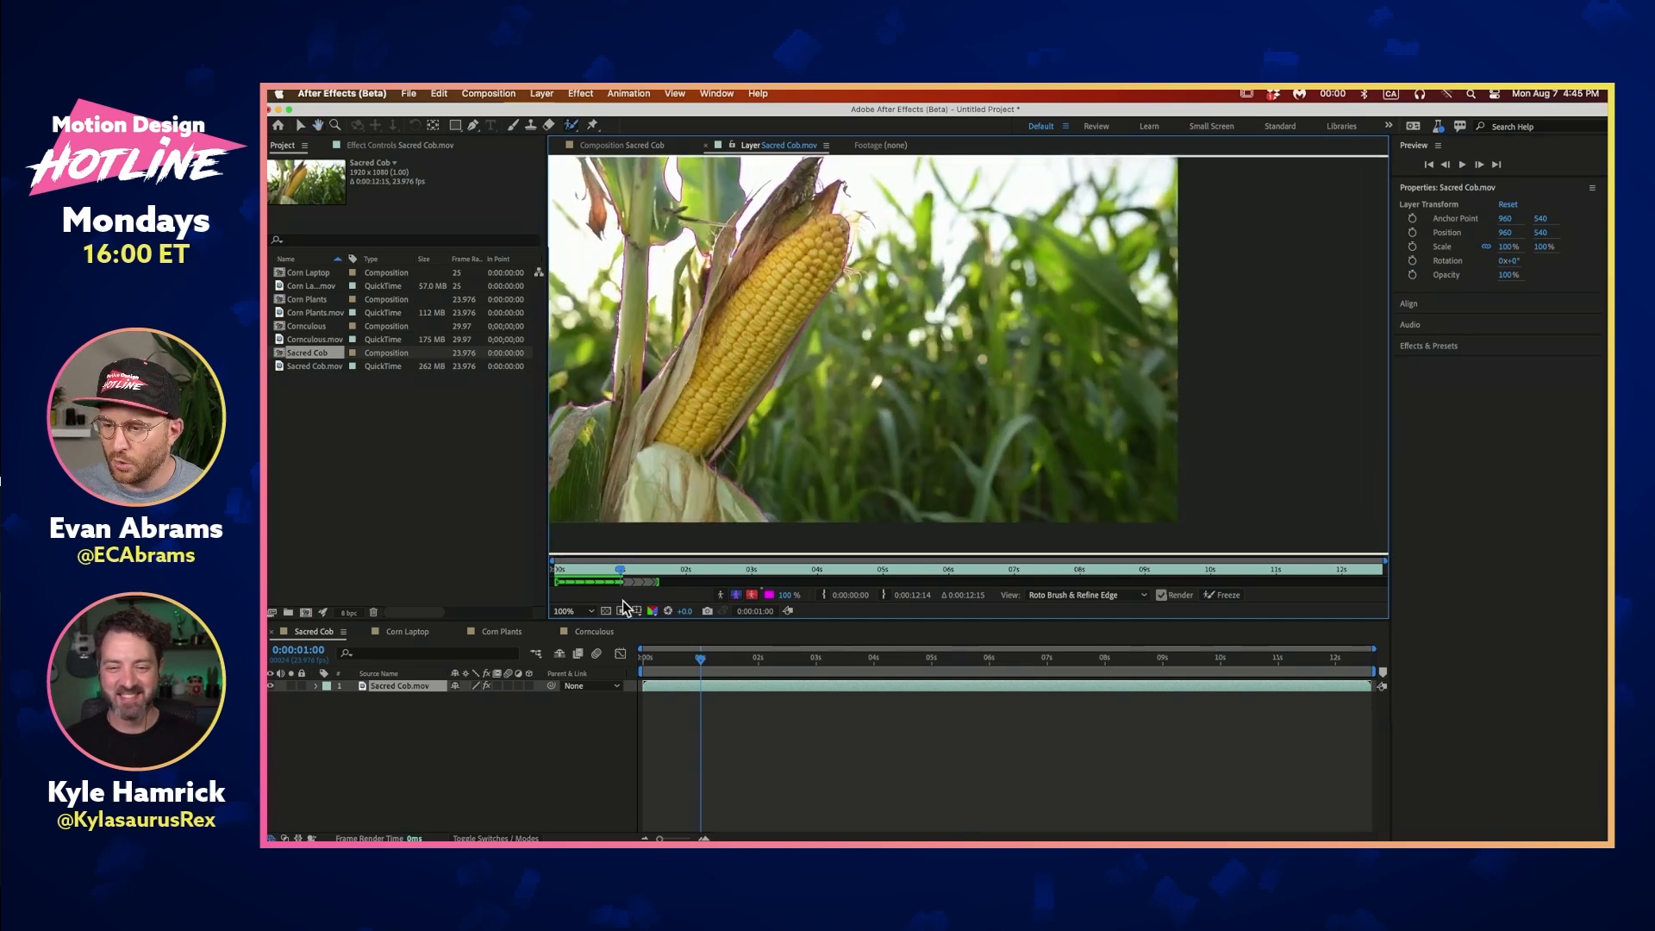
# Go to 0:00:00:08 and view the cut-out cob in the Sacred Cob composition
pyautogui.click(583, 569)
pyautogui.moveTo(583, 565); pyautogui.dragTo(576, 568)
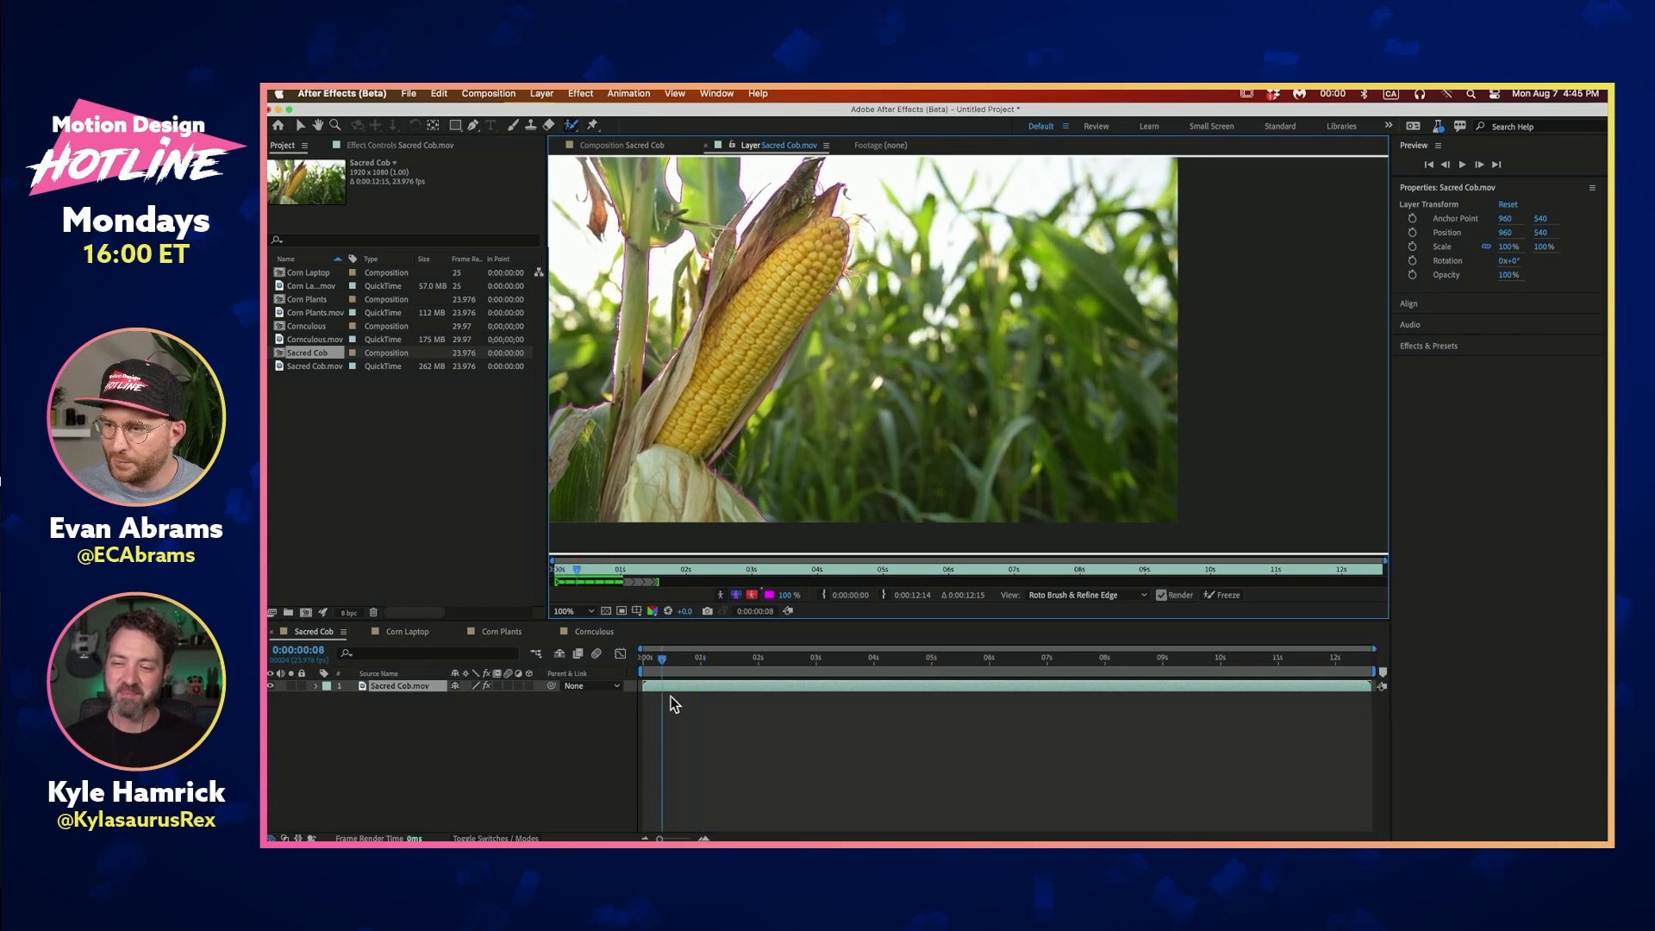
pyautogui.click(665, 682)
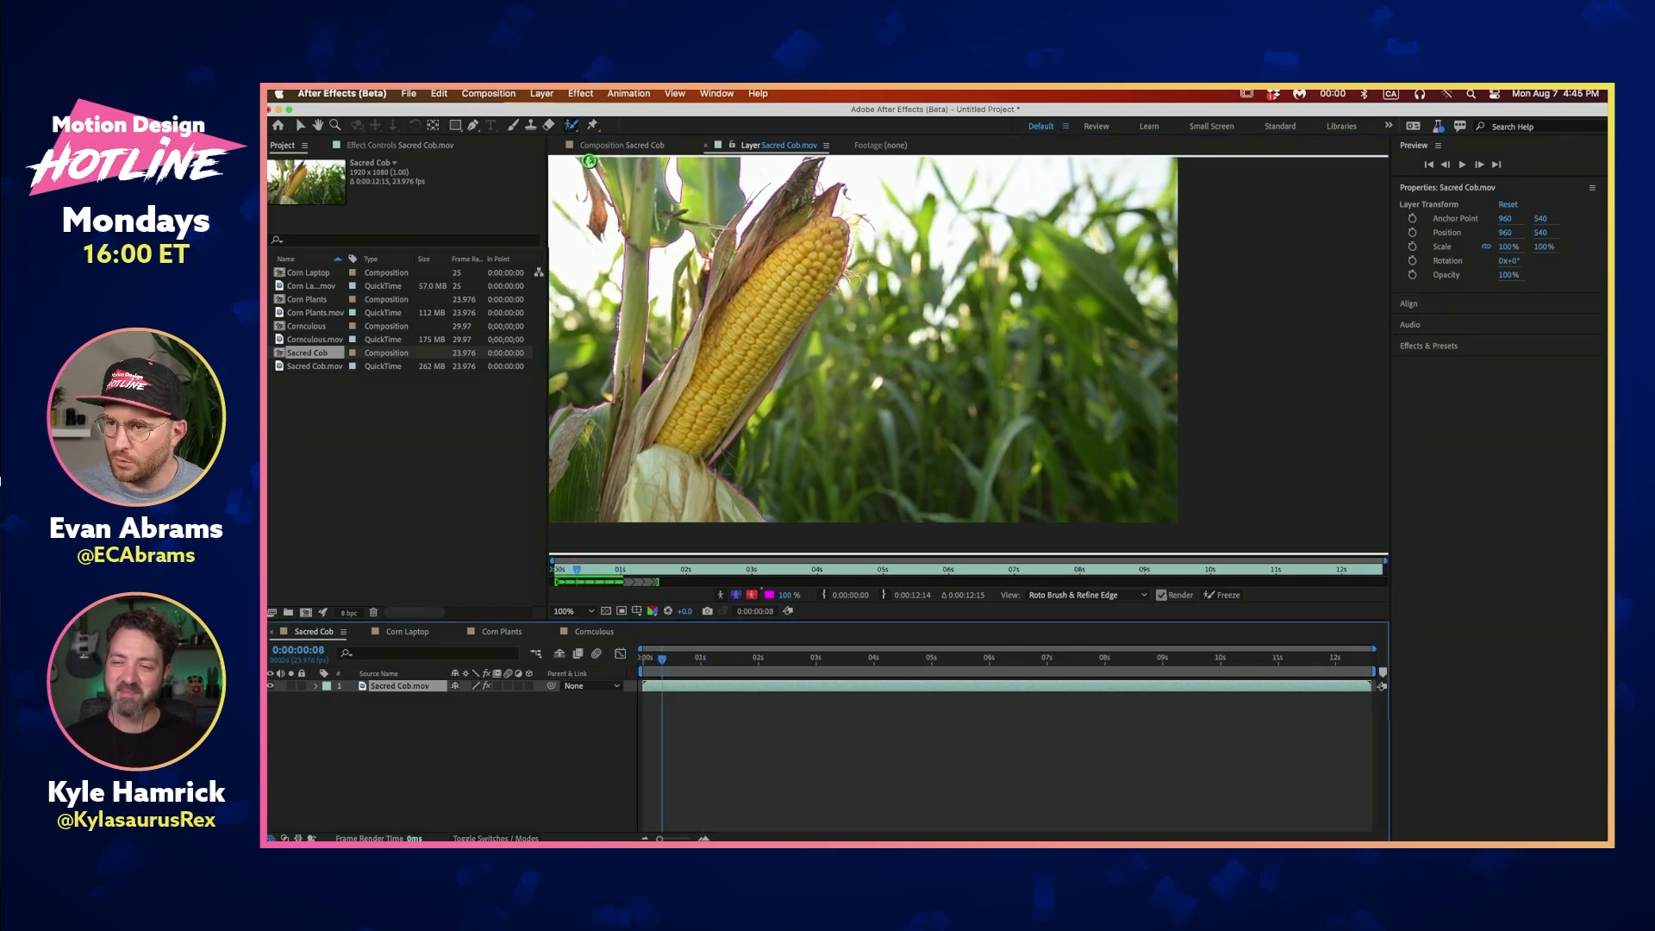
pyautogui.click(614, 146)
pyautogui.moveTo(919, 407); pyautogui.dragTo(824, 312)
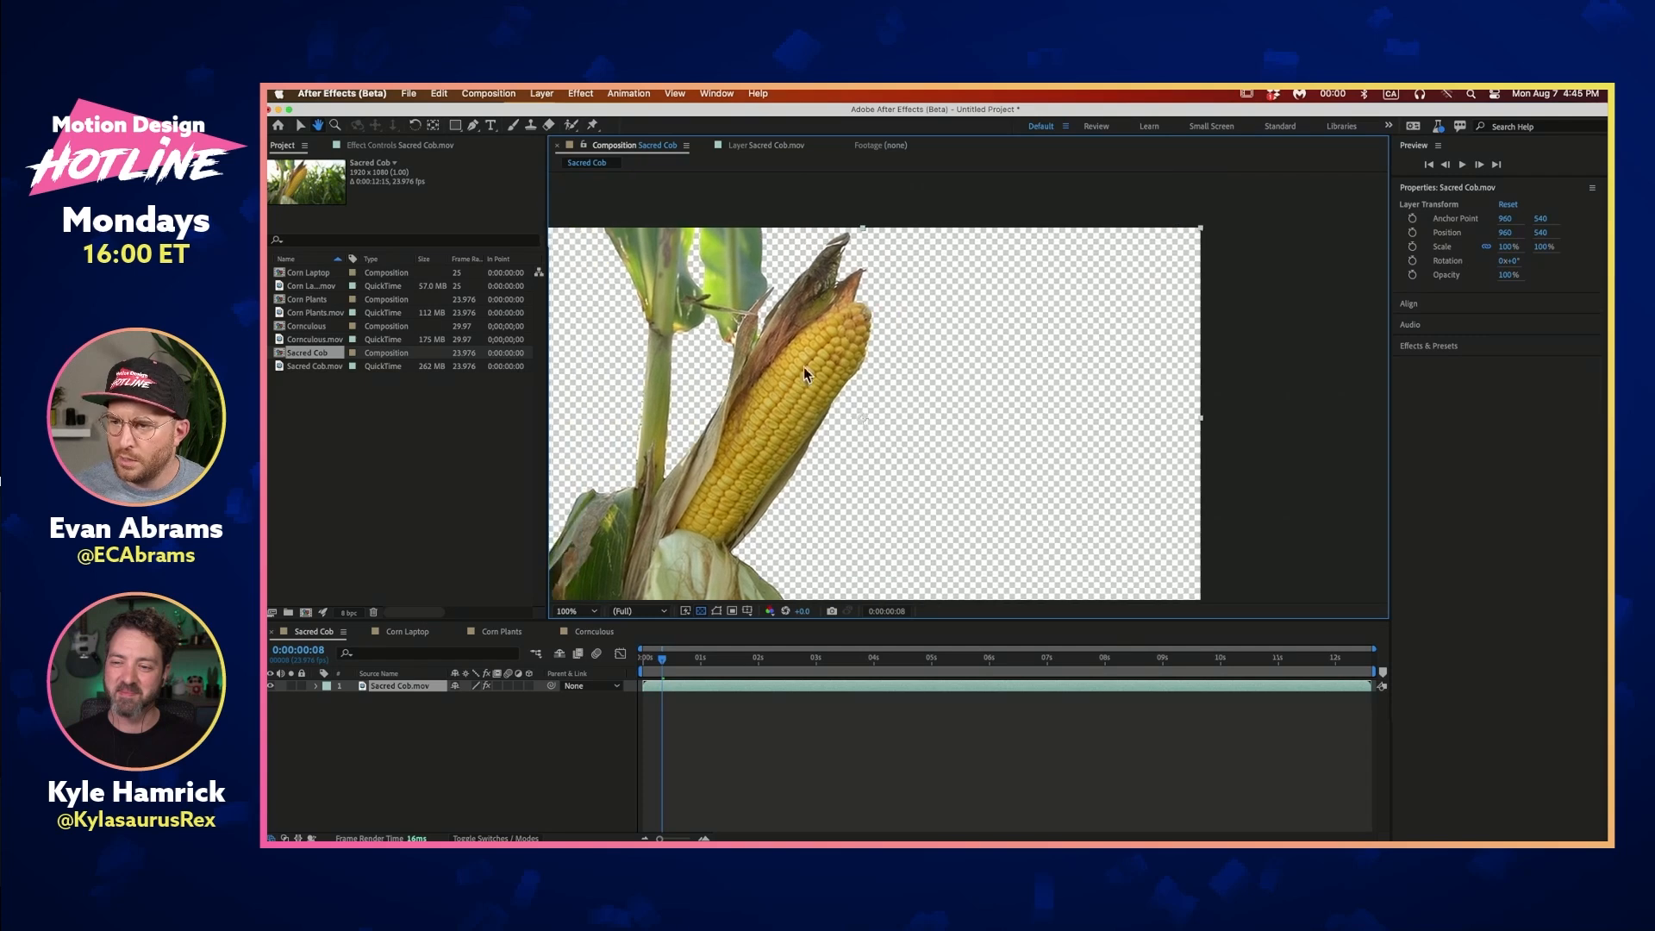
# Duplicate the Sacred Cob.mov layer and delete the Roto Brush & Refine Edge effect from the lower copy
pyautogui.click(431, 689)
pyautogui.hotkey('ctrl', 'd')
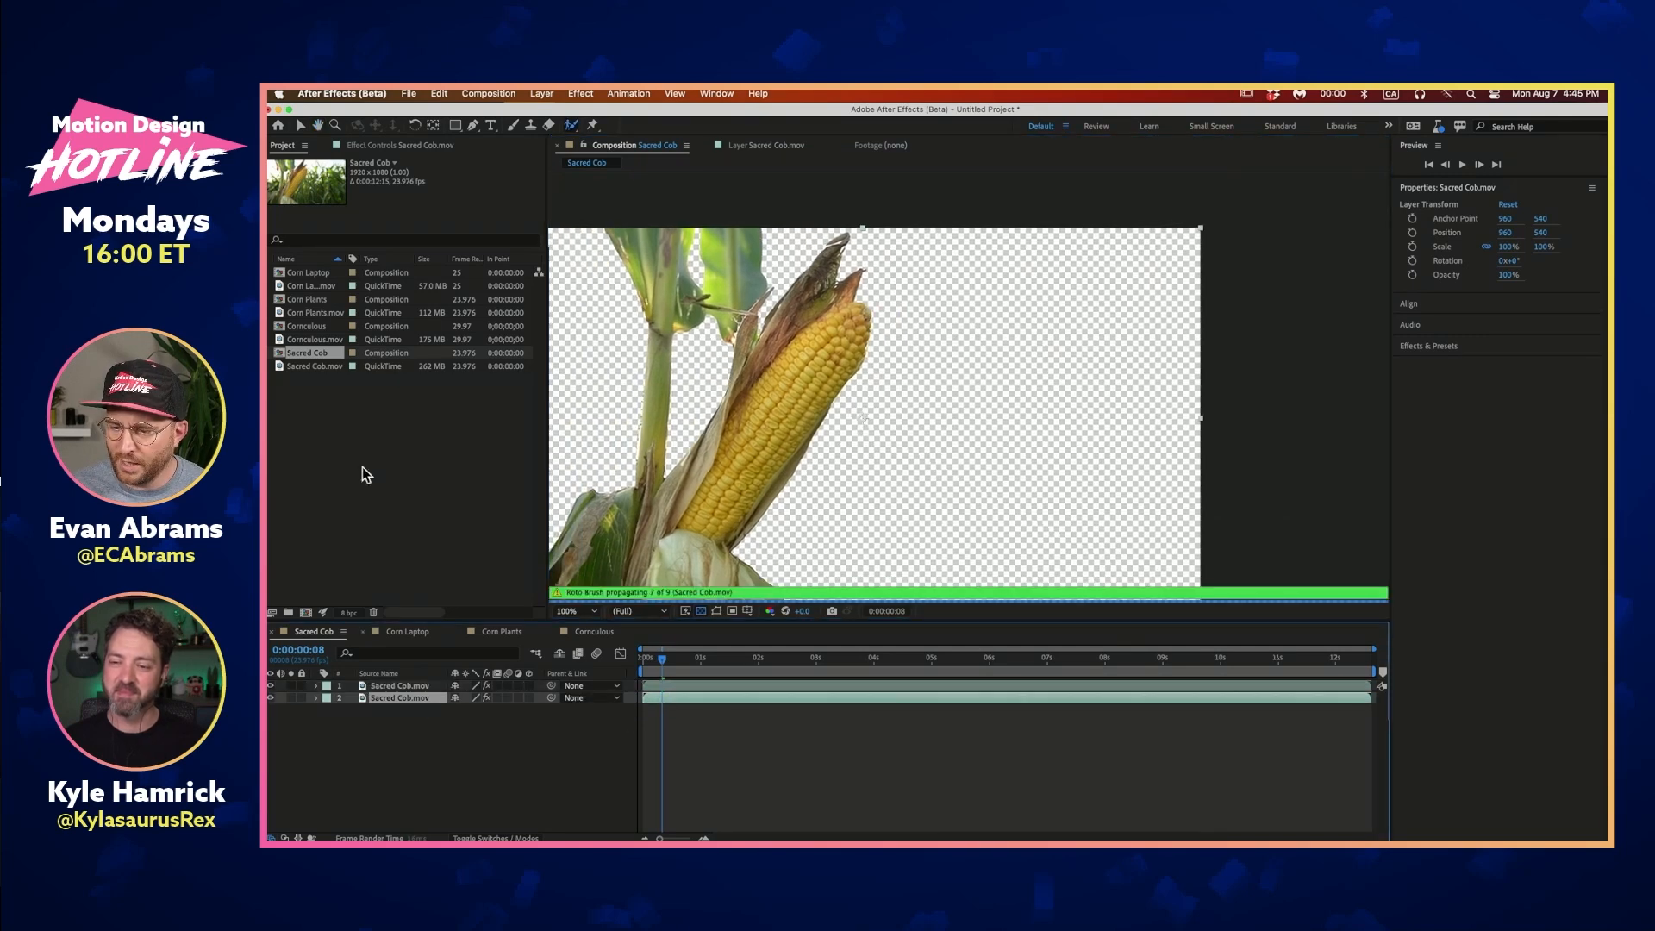
pyautogui.click(379, 145)
pyautogui.click(354, 170)
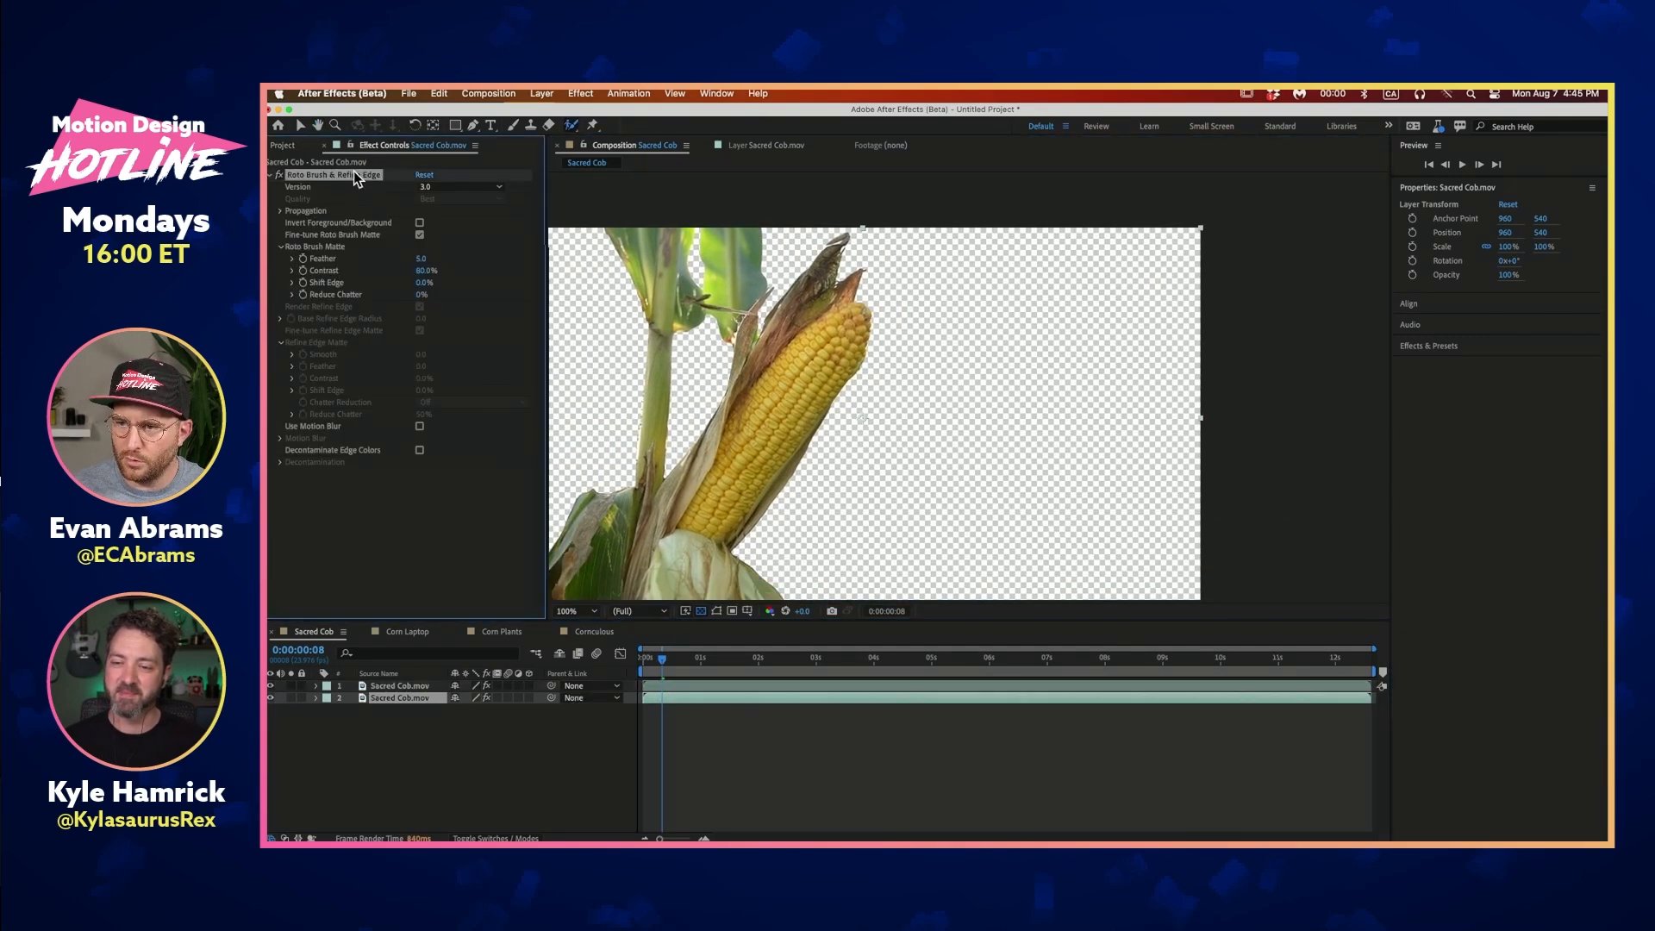
pyautogui.press('Delete')
# Add a "CORN!" text layer between the two clip copies, enlarge it to about 1473% and position it behind the cob
pyautogui.press('super+t')
pyautogui.click(802, 401)
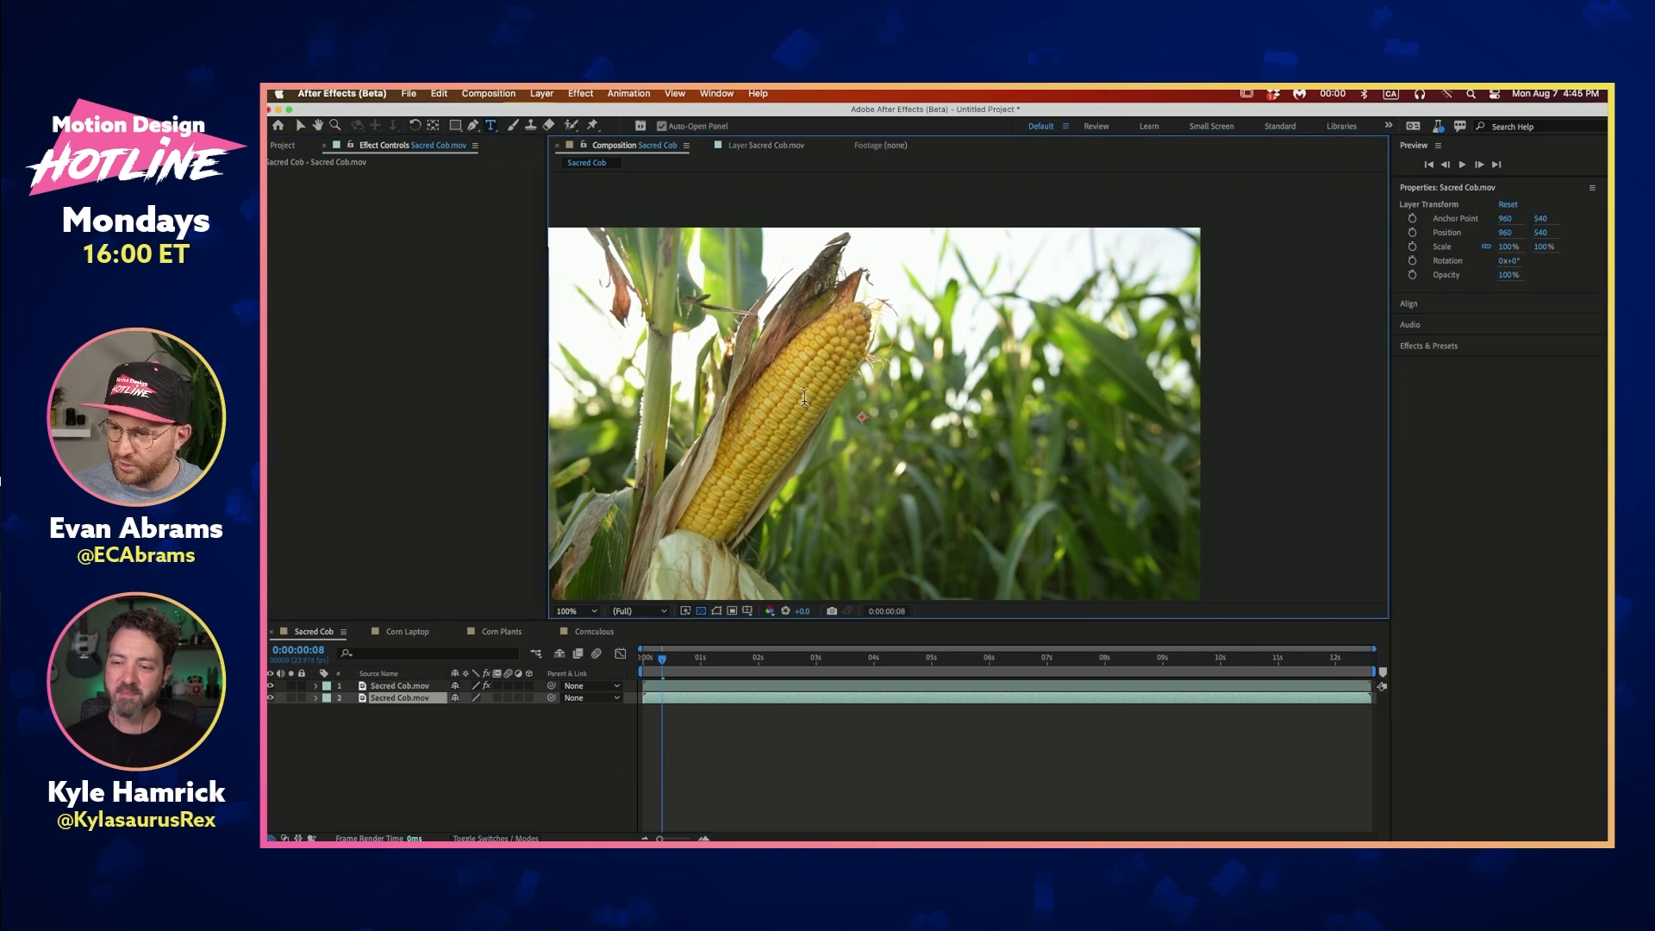
pyautogui.write('CORN!')
pyautogui.press('Escape')
pyautogui.press('v')
pyautogui.moveTo(849, 398); pyautogui.dragTo(1121, 287)
pyautogui.moveTo(1041, 350); pyautogui.dragTo(860, 343)
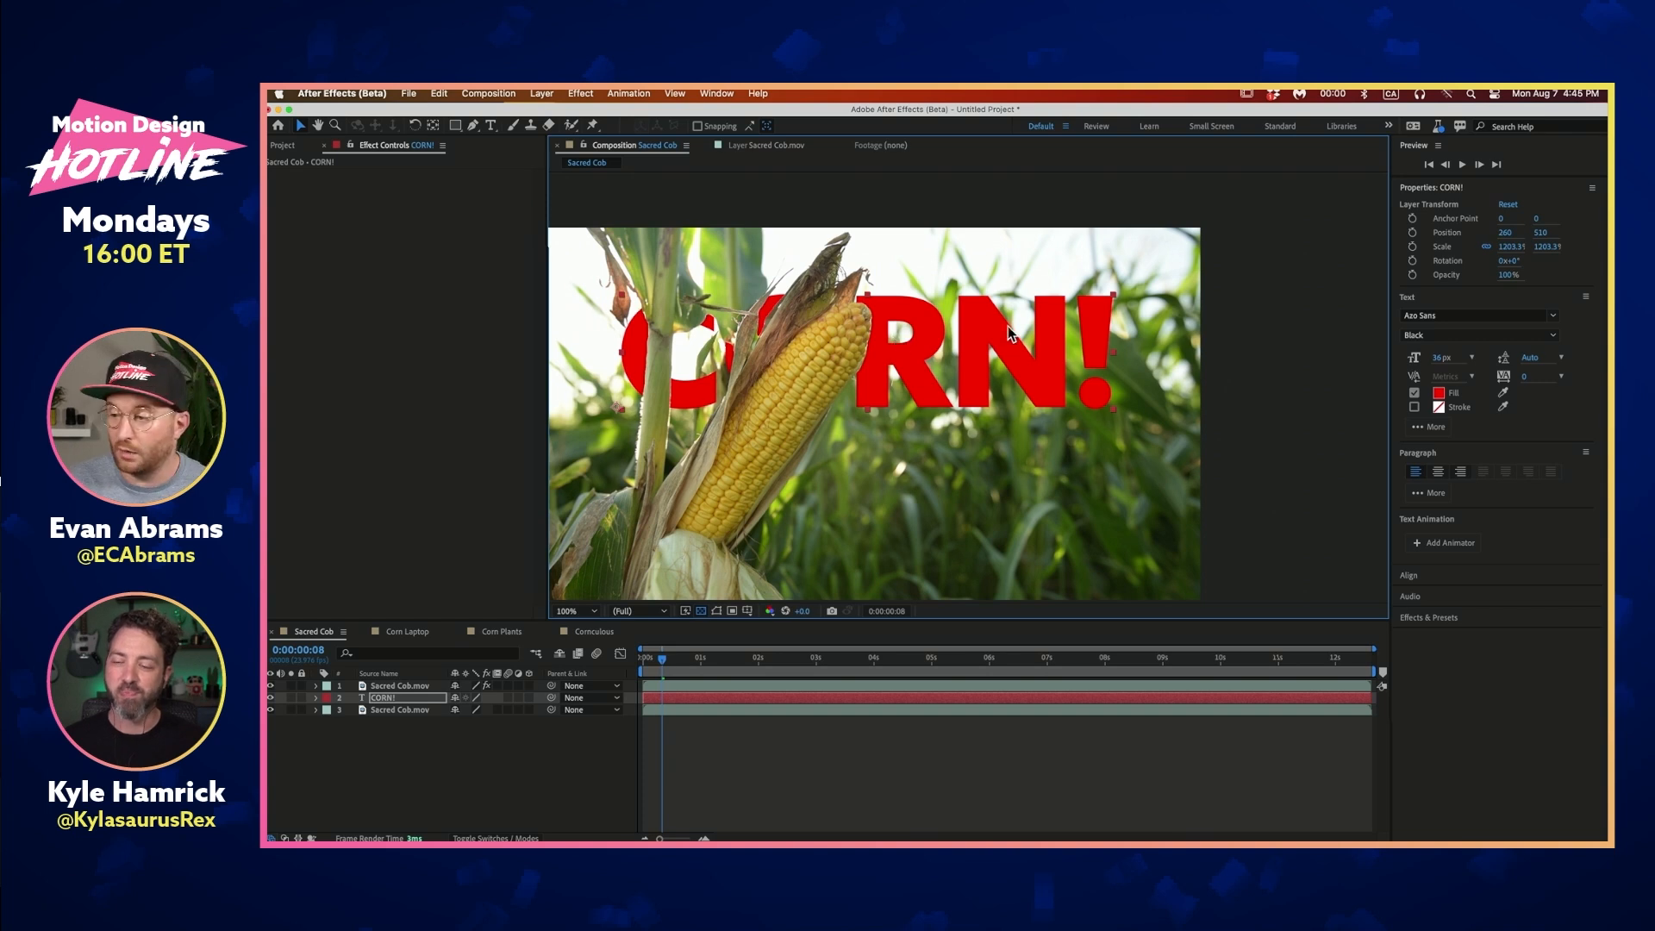
pyautogui.moveTo(1113, 300); pyautogui.dragTo(1093, 333)
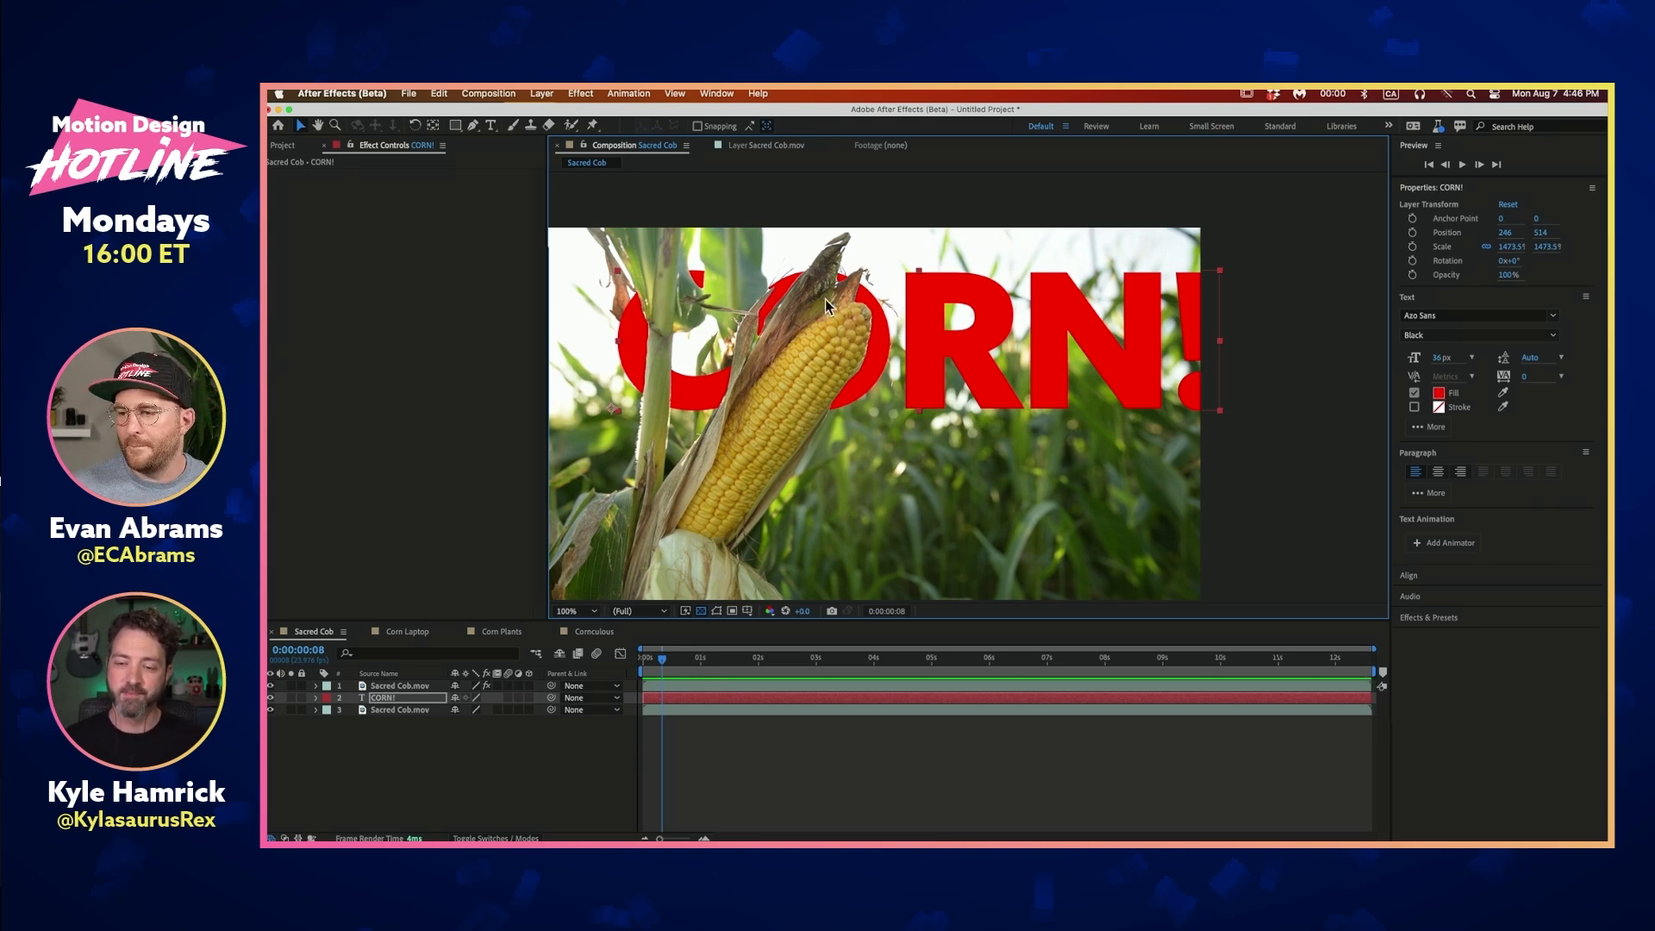
# Open the upper Sacred Cob.mov layer in its viewer, display its alpha and set the view to Roto Brush & Refine Edge
pyautogui.scroll(4, 826, 303)
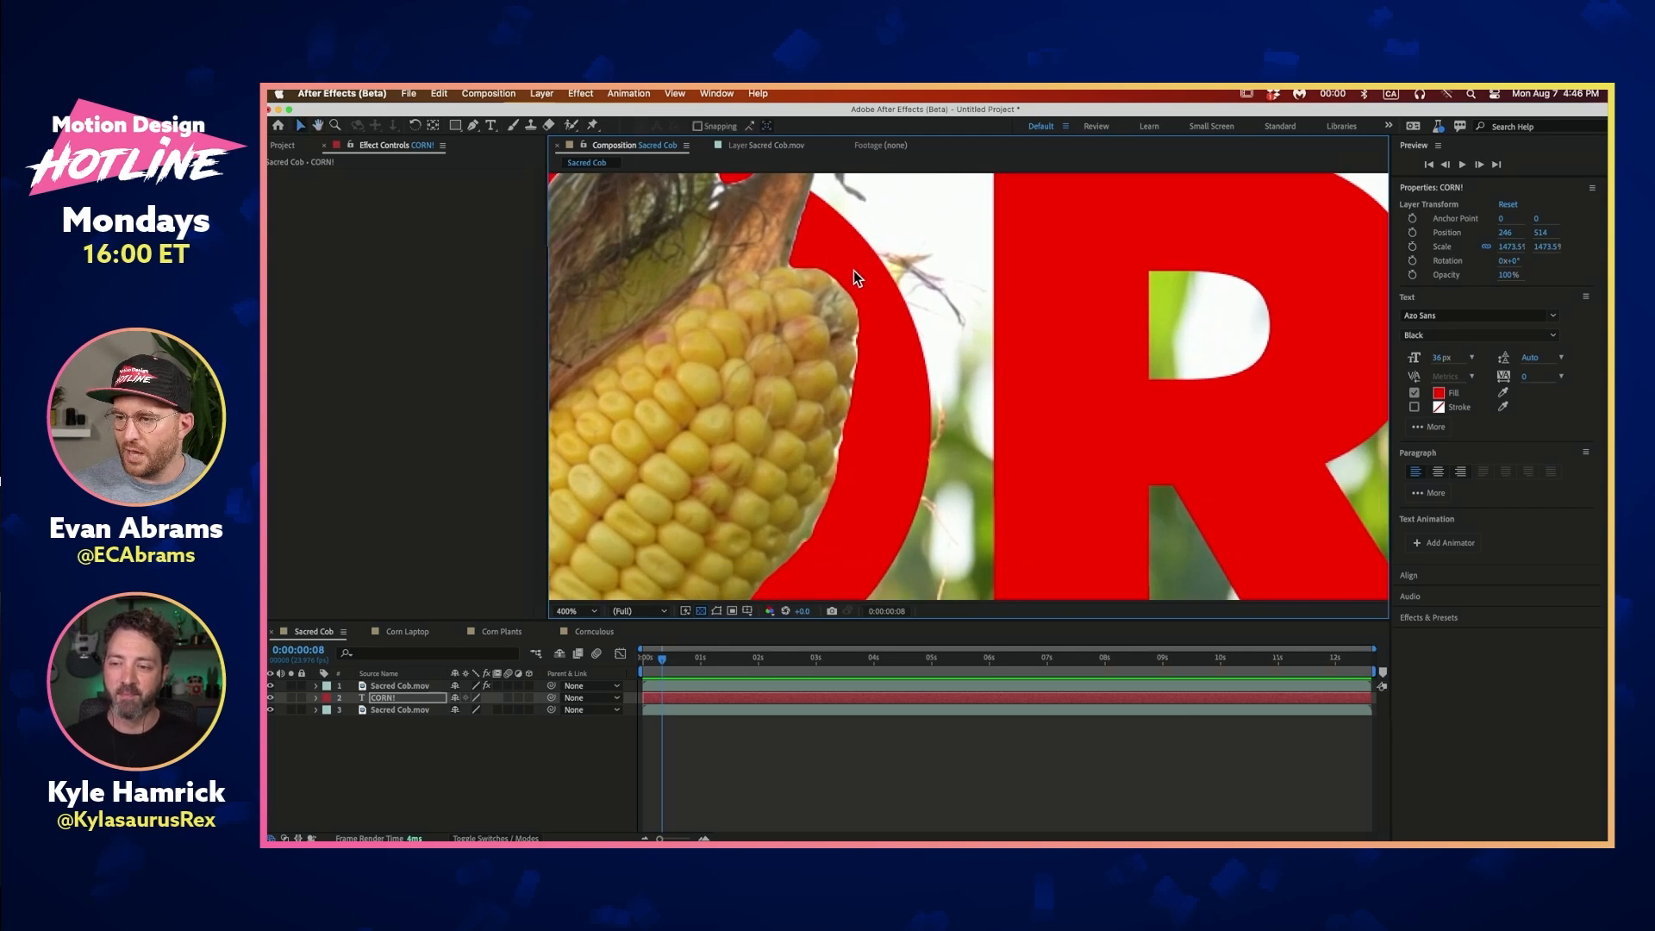
pyautogui.doubleClick(728, 687)
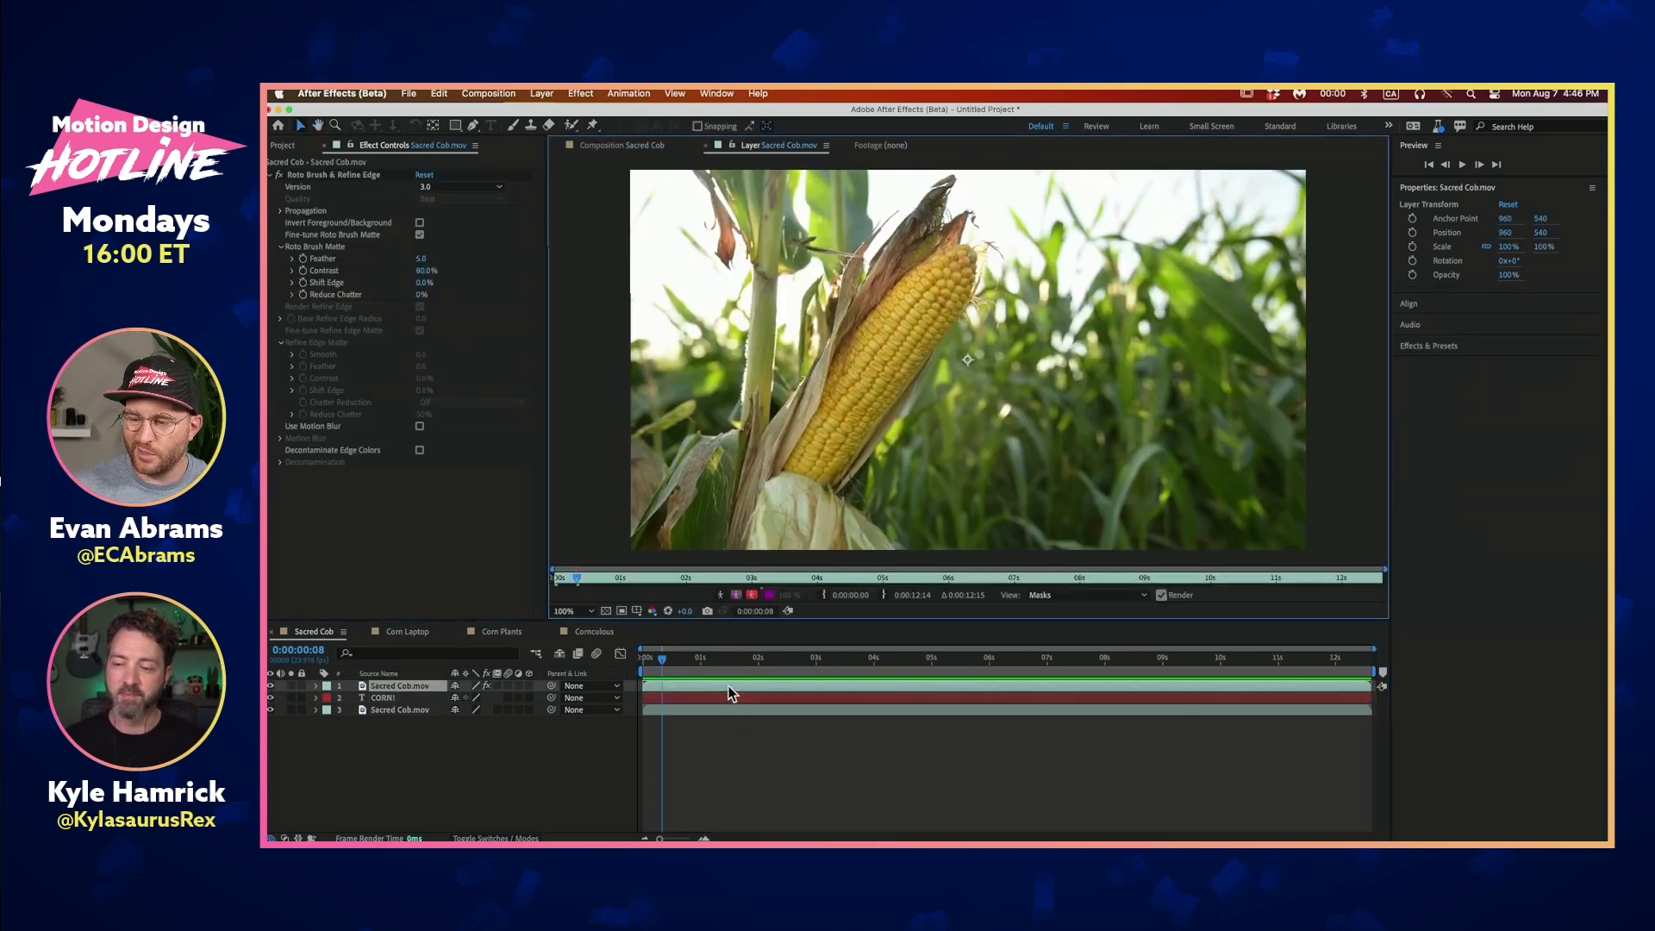
pyautogui.scroll(2, 1028, 284)
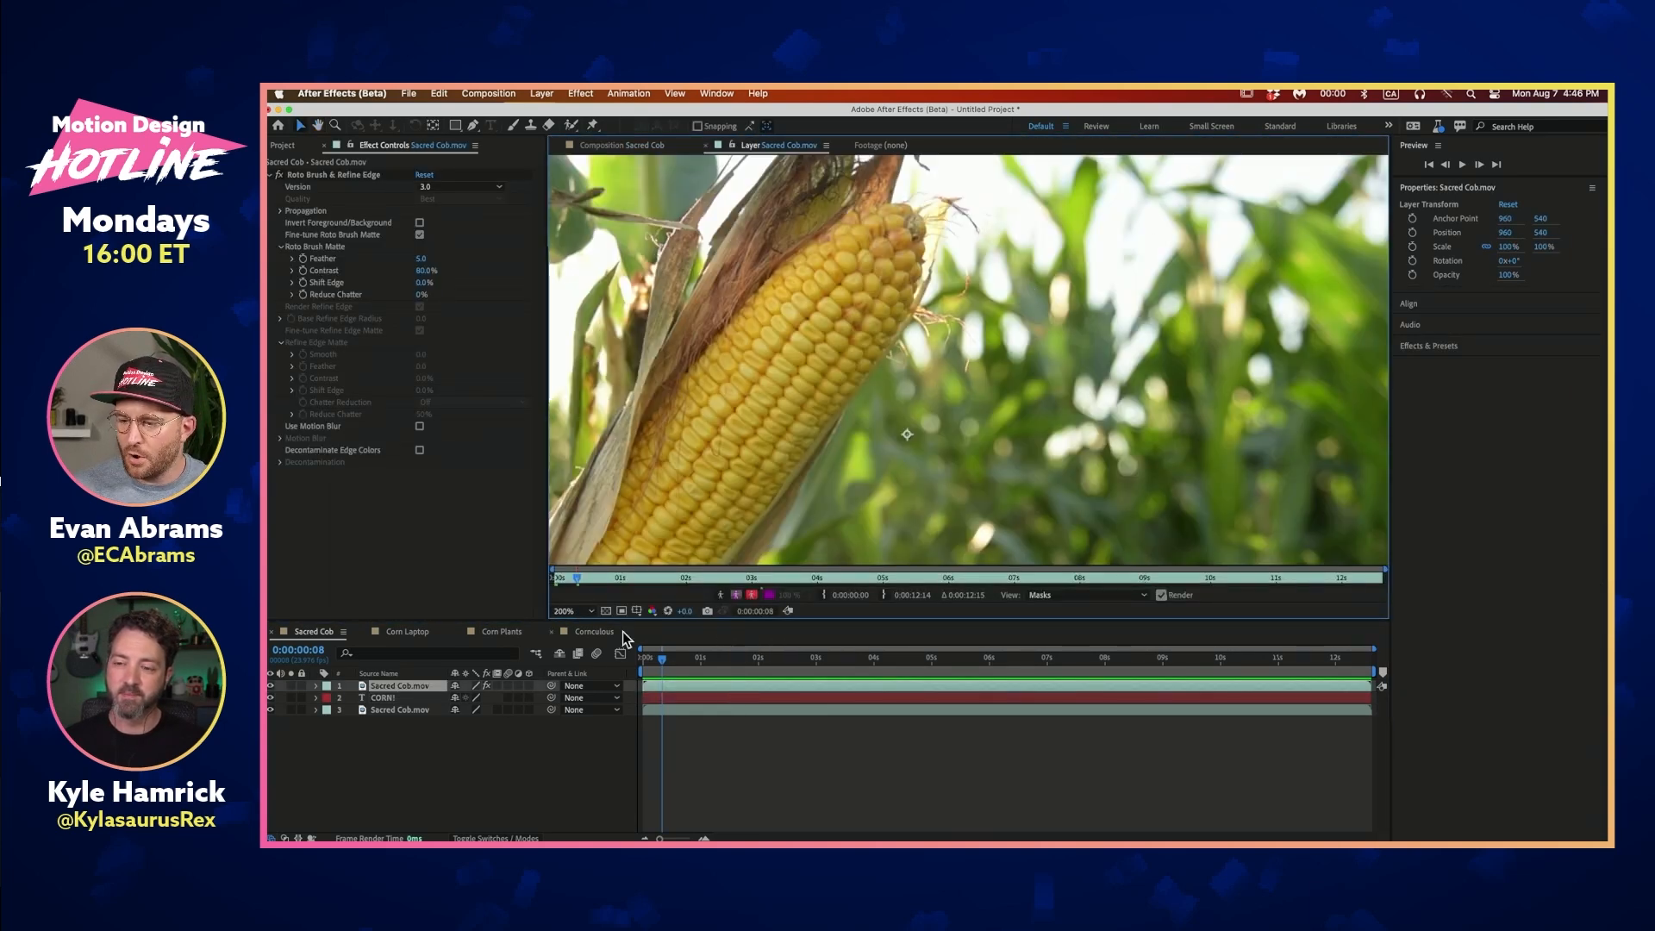
pyautogui.click(736, 595)
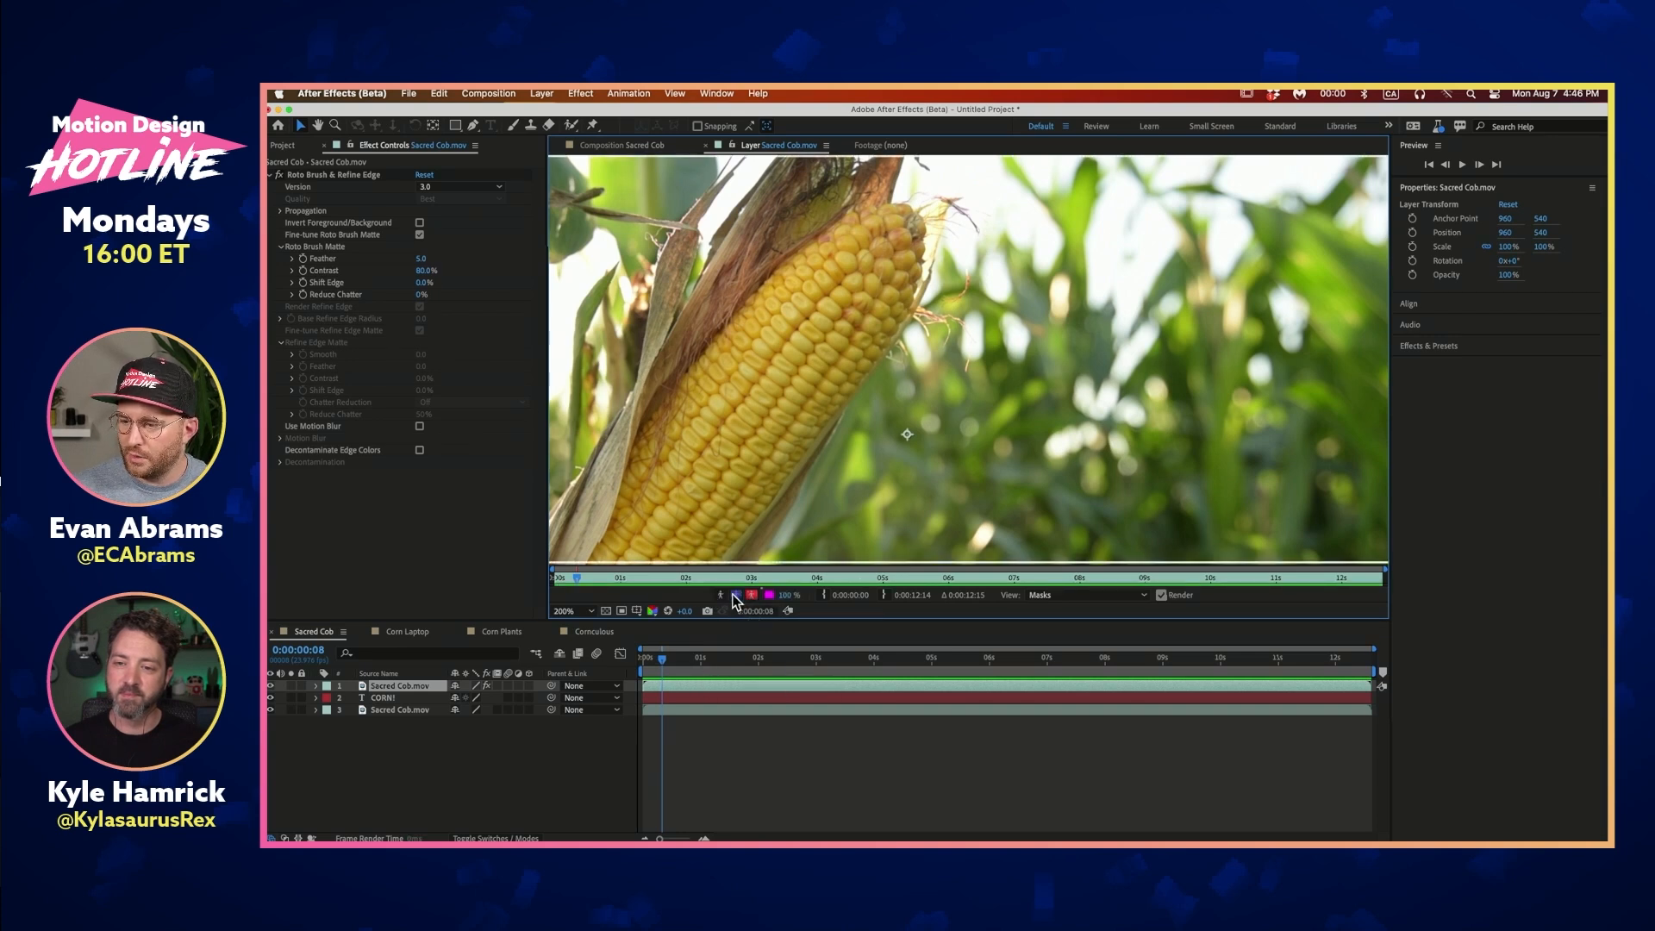
pyautogui.click(735, 594)
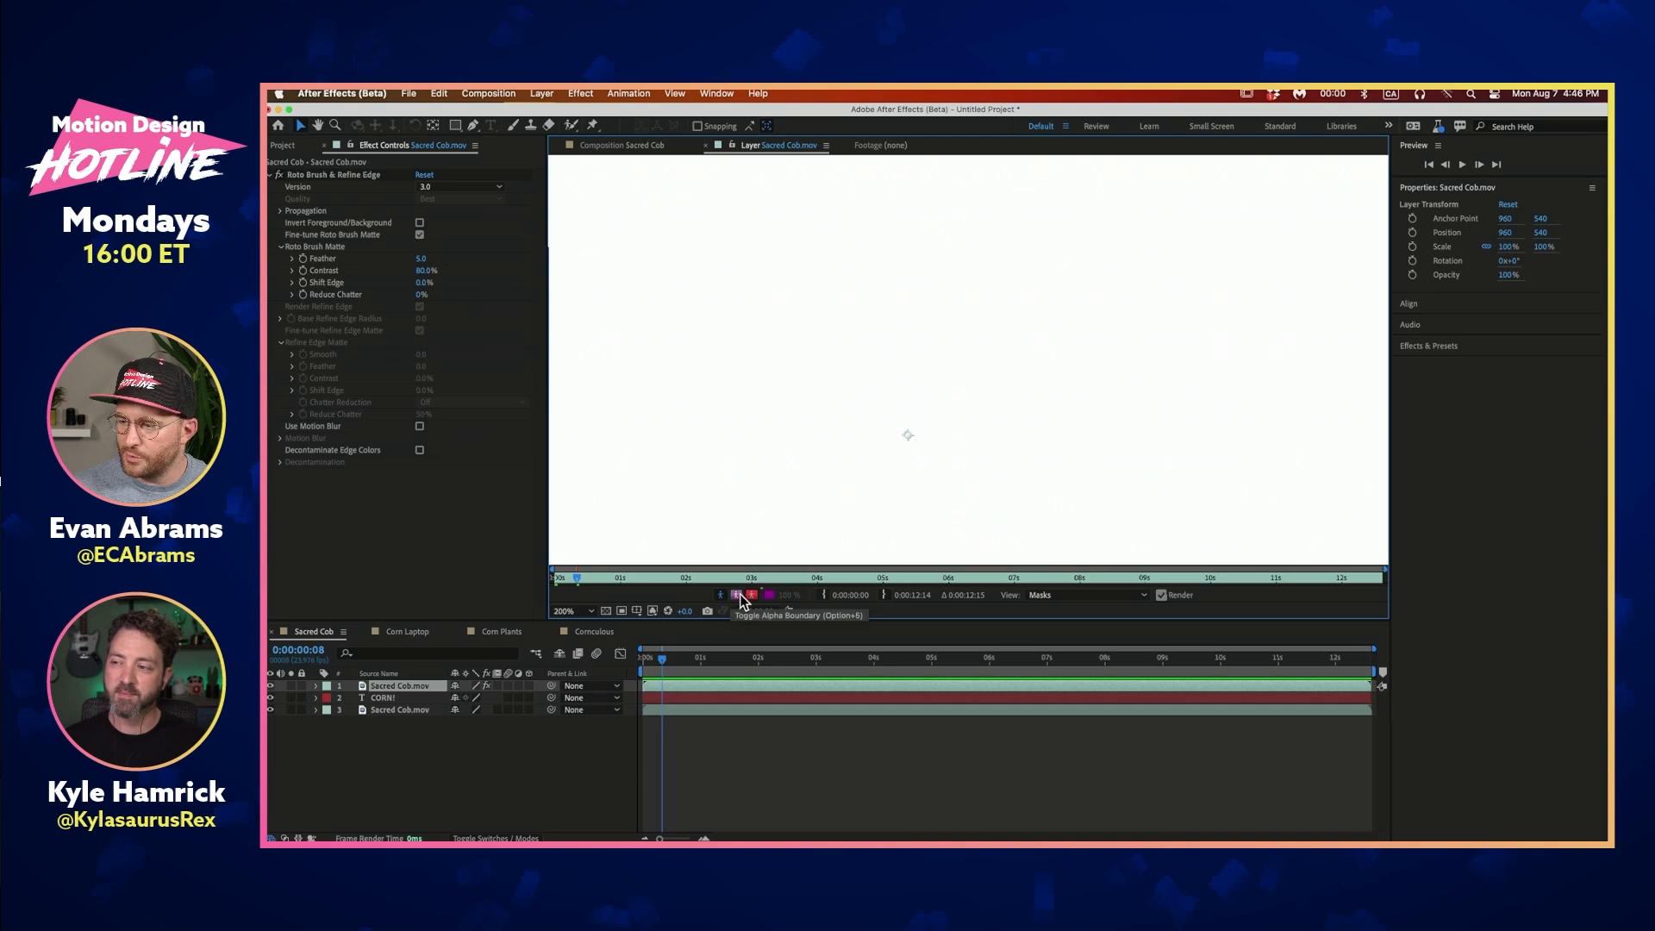
pyautogui.click(1041, 595)
pyautogui.click(1063, 676)
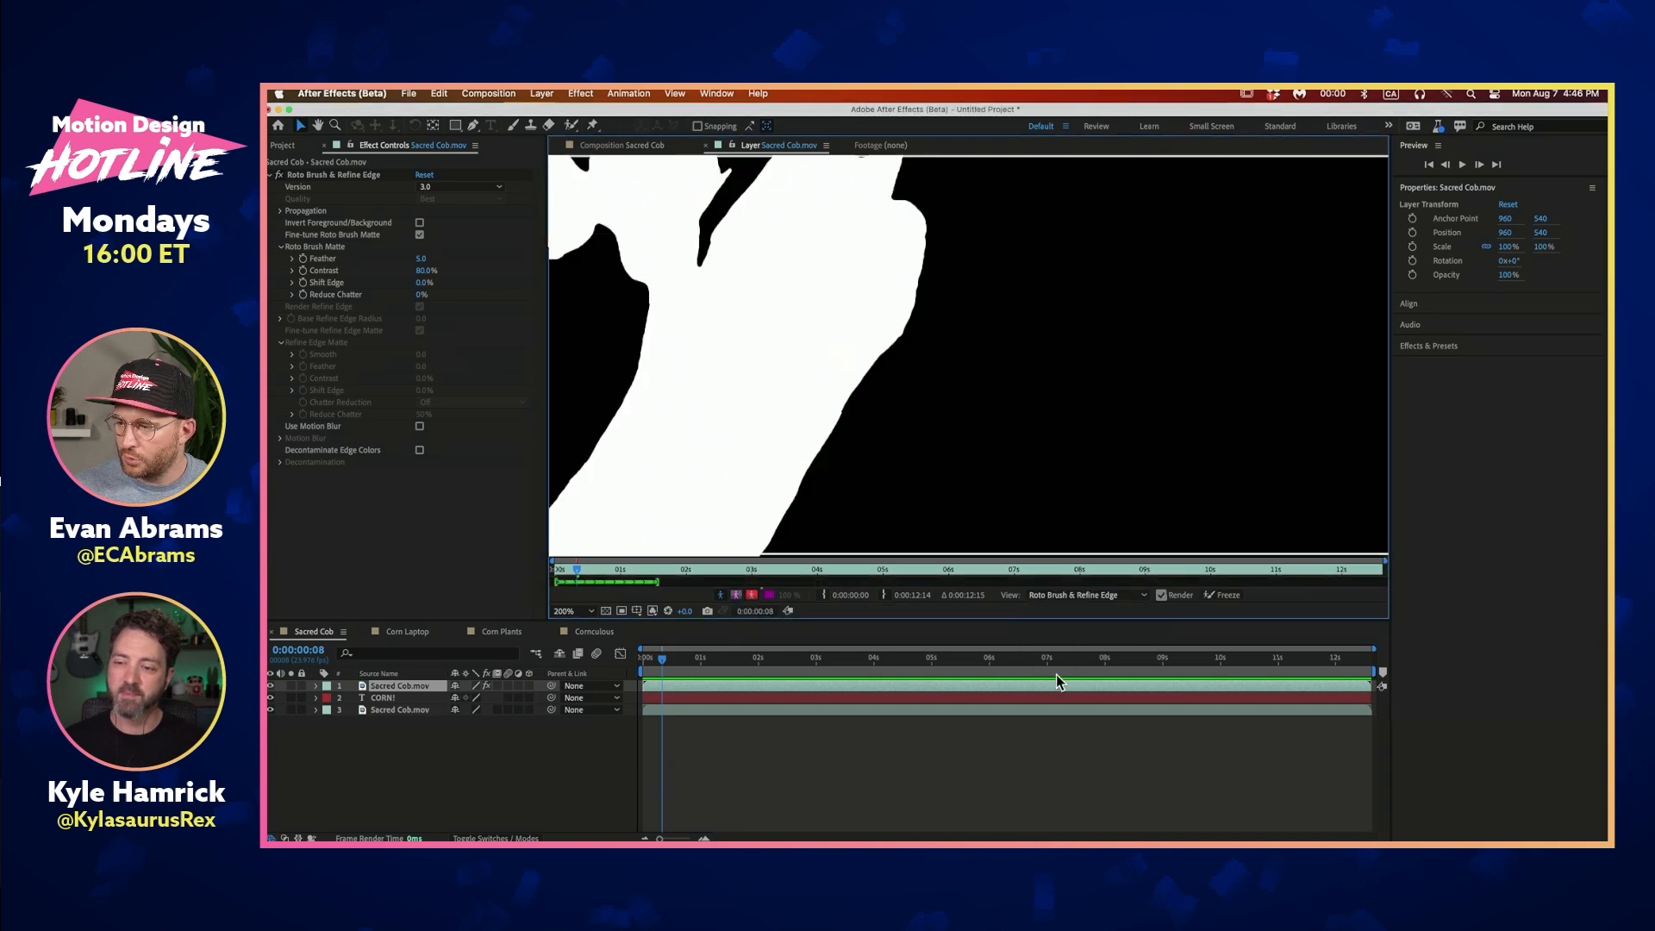
# Compare the matte as alpha, as a cut-out on black and as an alpha boundary over the footage
pyautogui.moveTo(770, 413); pyautogui.dragTo(810, 494)
pyautogui.click(734, 594)
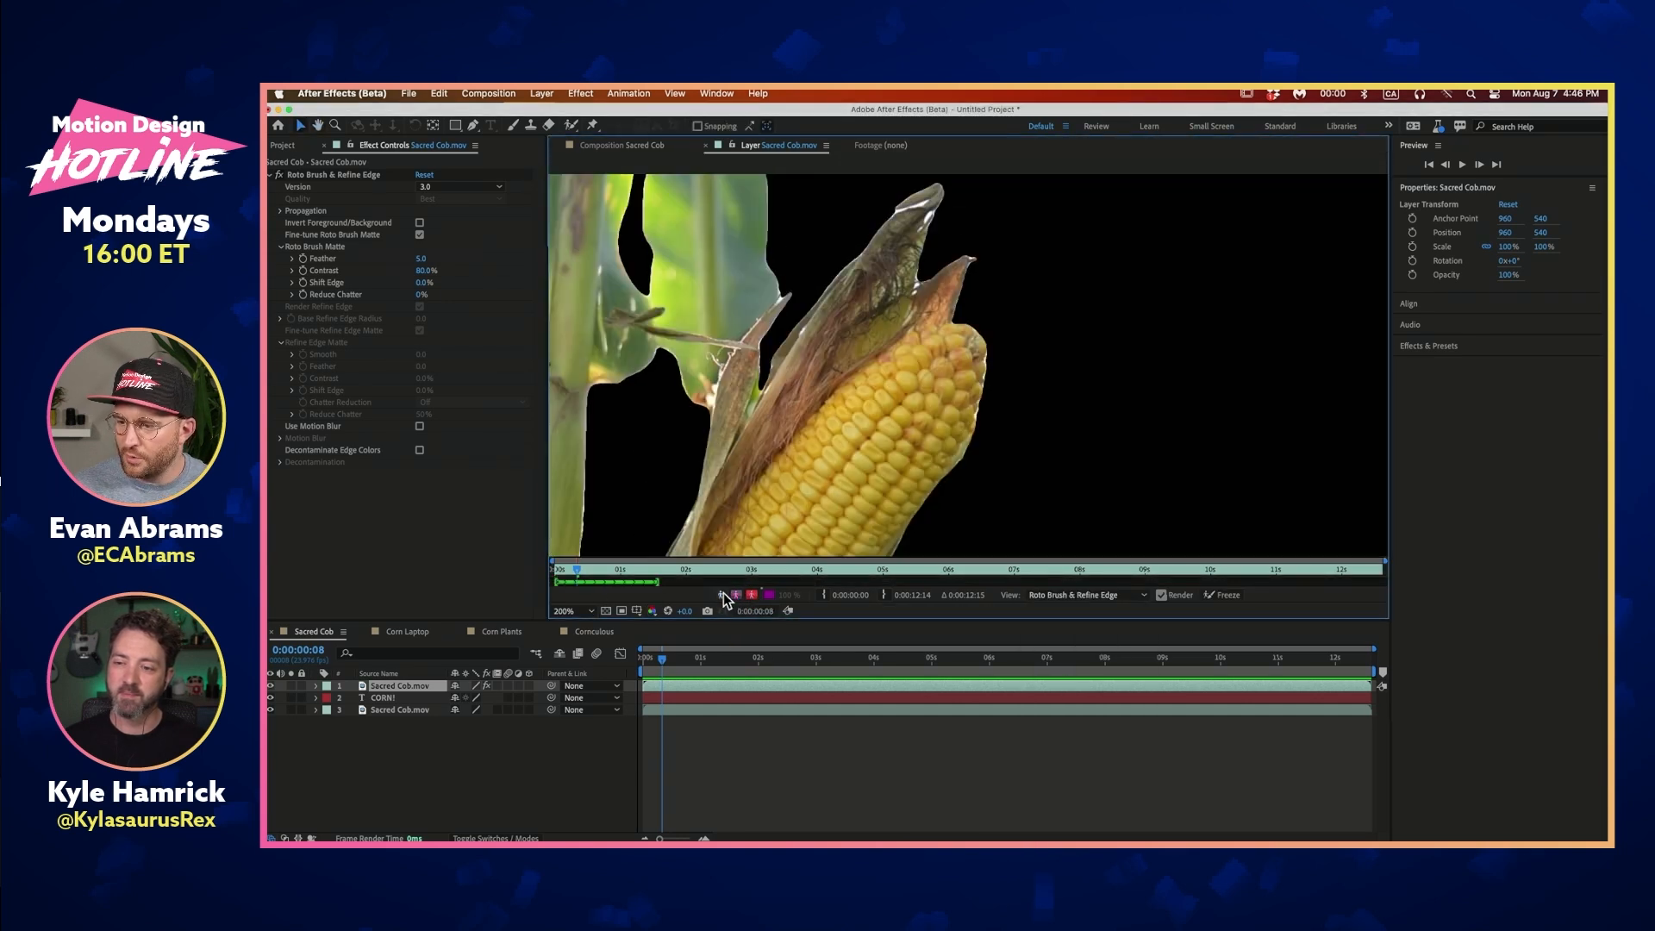
pyautogui.click(735, 595)
pyautogui.click(734, 595)
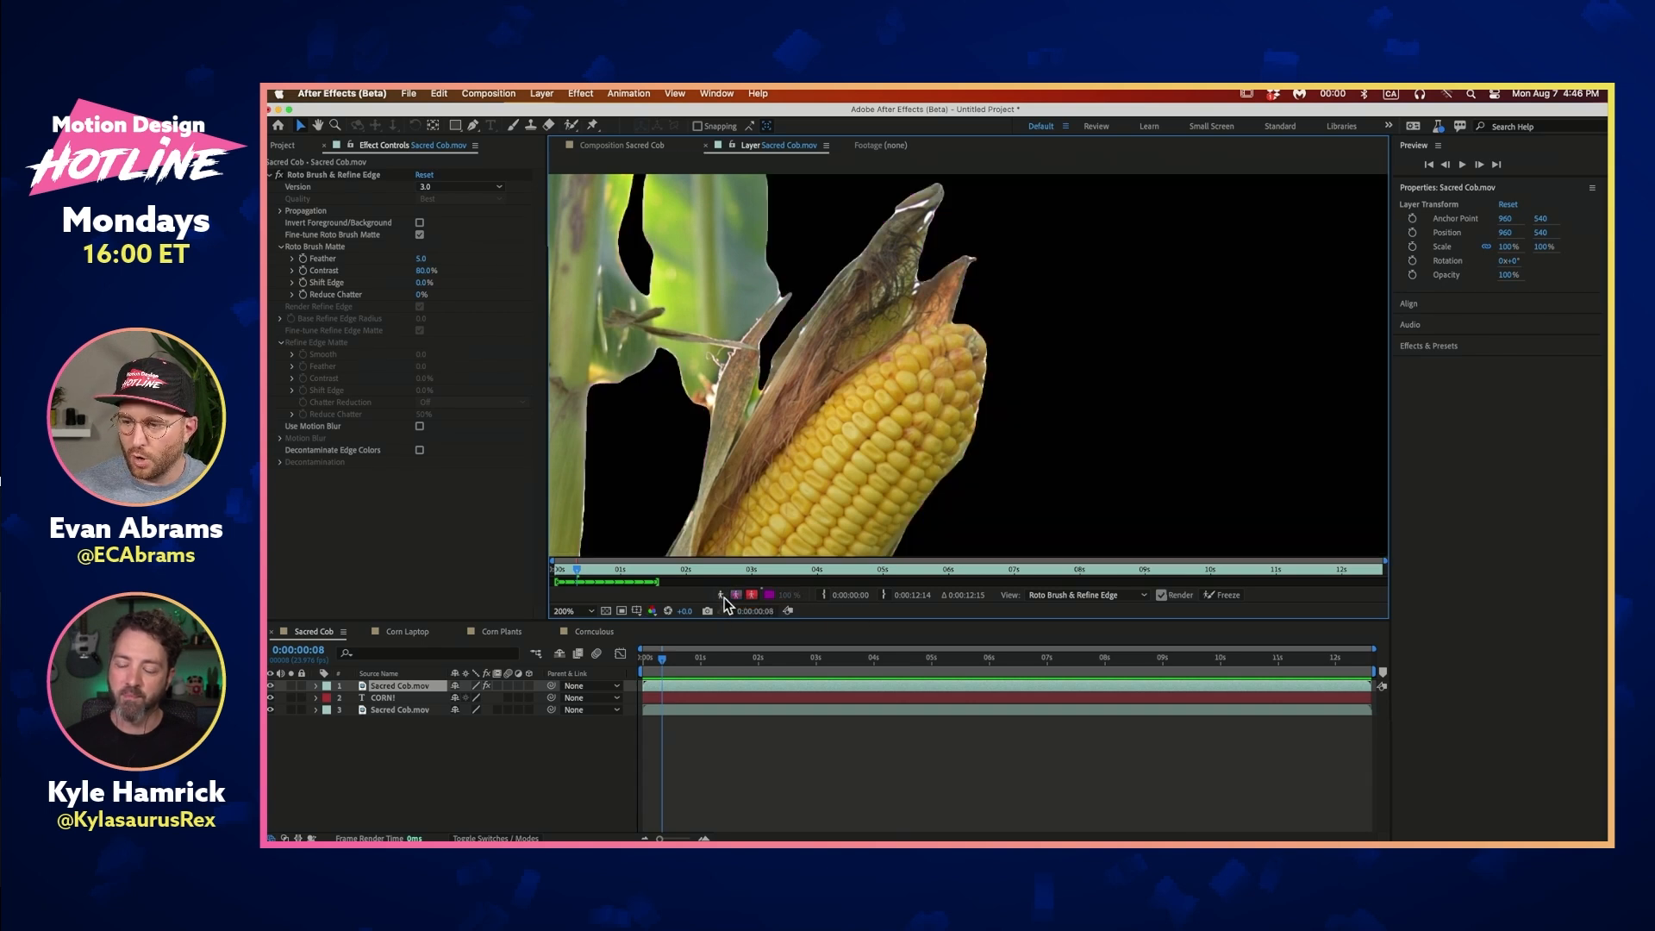
pyautogui.click(751, 595)
pyautogui.click(748, 596)
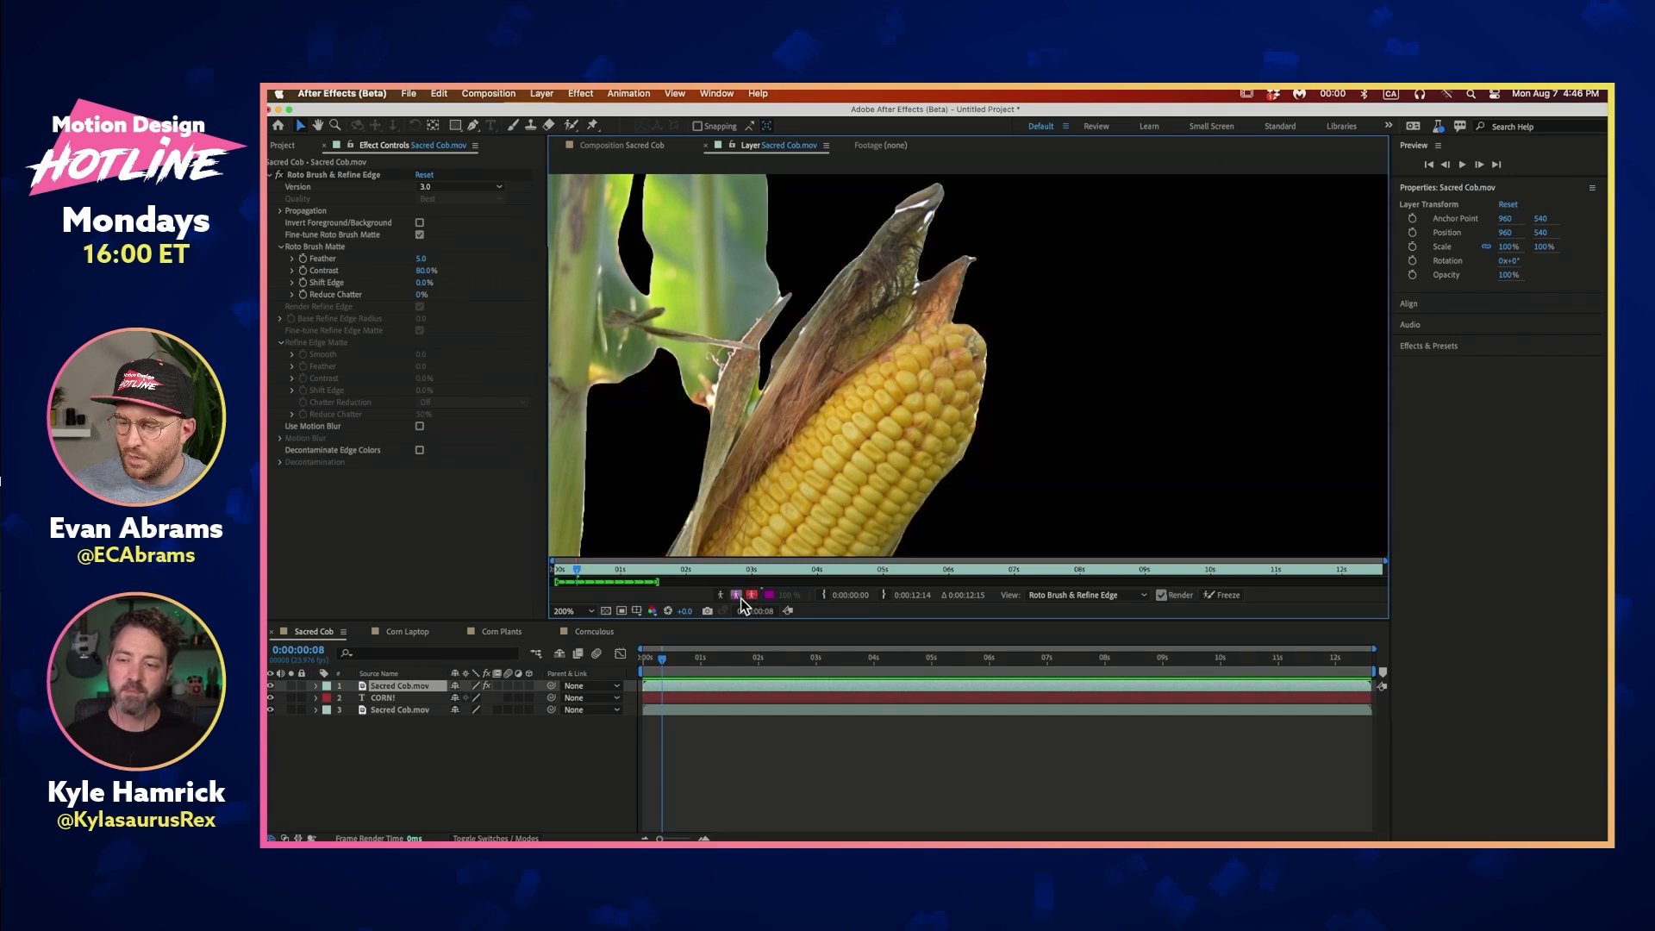
pyautogui.click(736, 595)
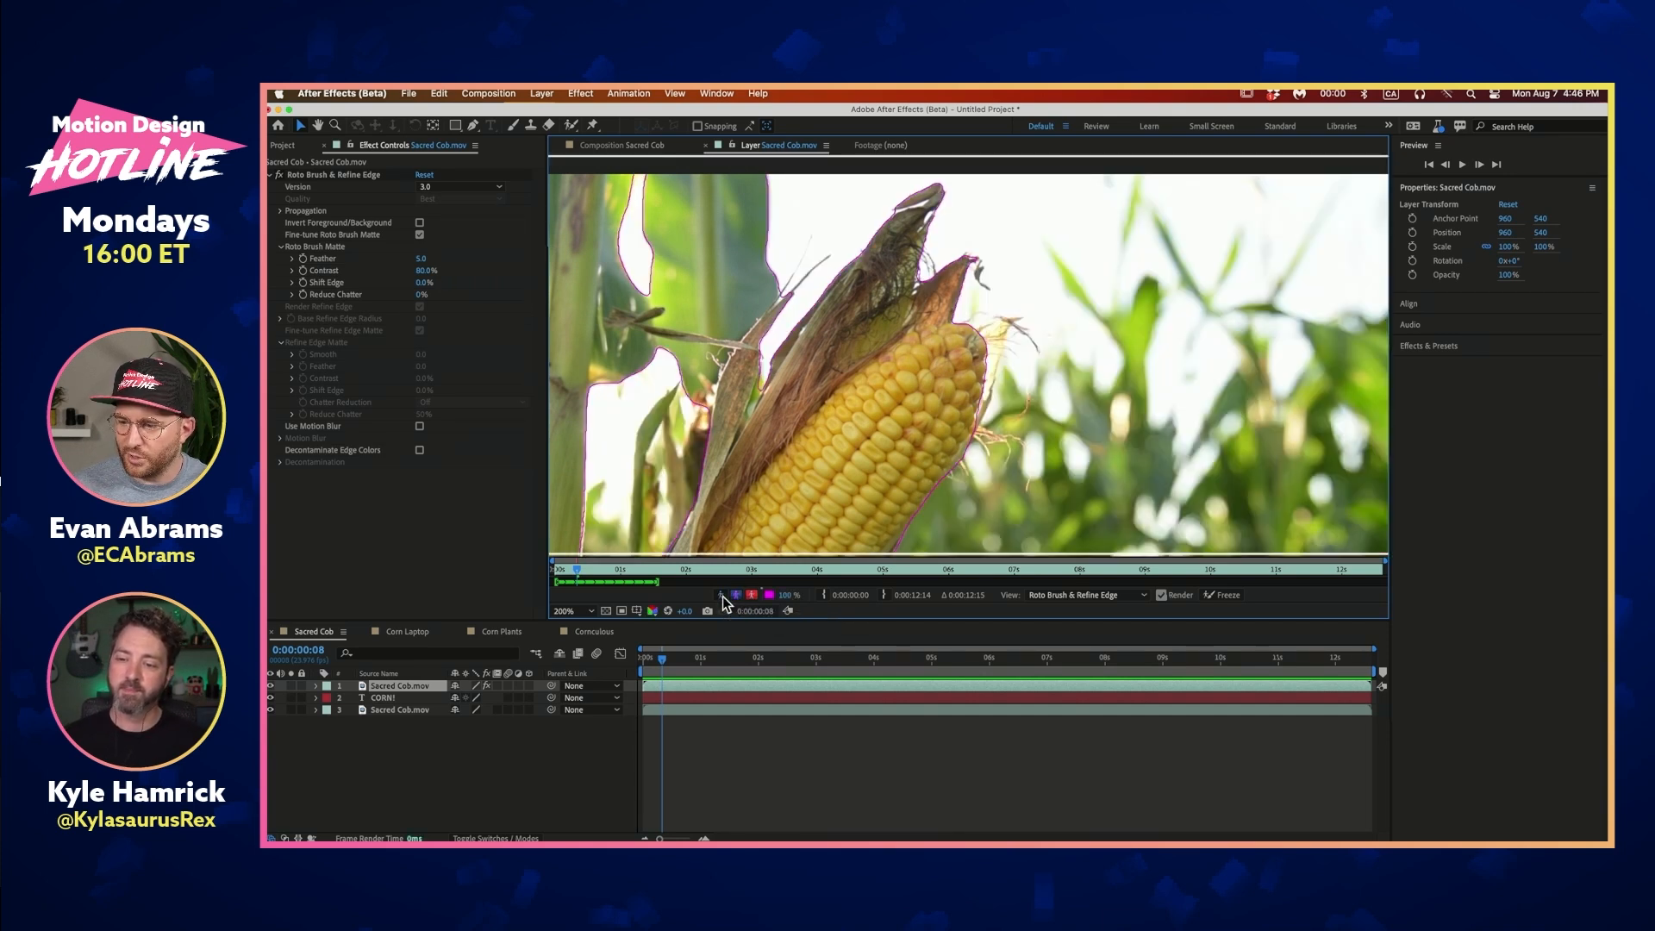
pyautogui.click(722, 595)
pyautogui.click(737, 596)
# Return the Sacred Cob.mov layer to its first frame and activate the Refine Edge tool for the cob's silk strands
pyautogui.moveTo(999, 384); pyautogui.dragTo(859, 372)
pyautogui.scroll(2, 859, 371)
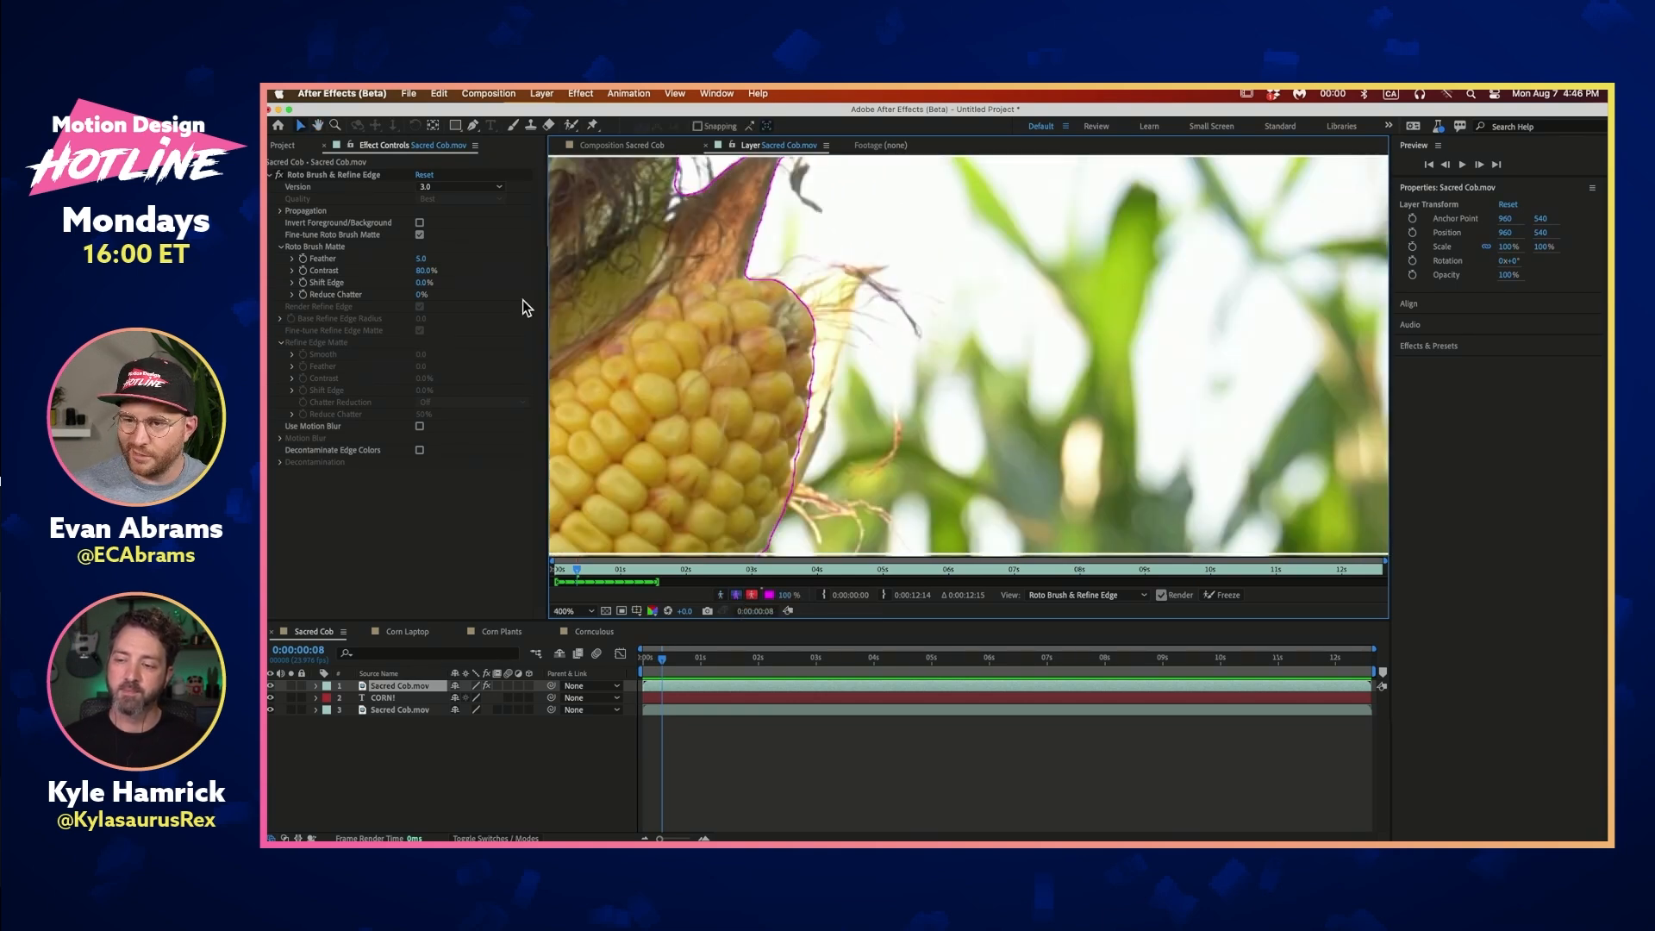
pyautogui.click(322, 174)
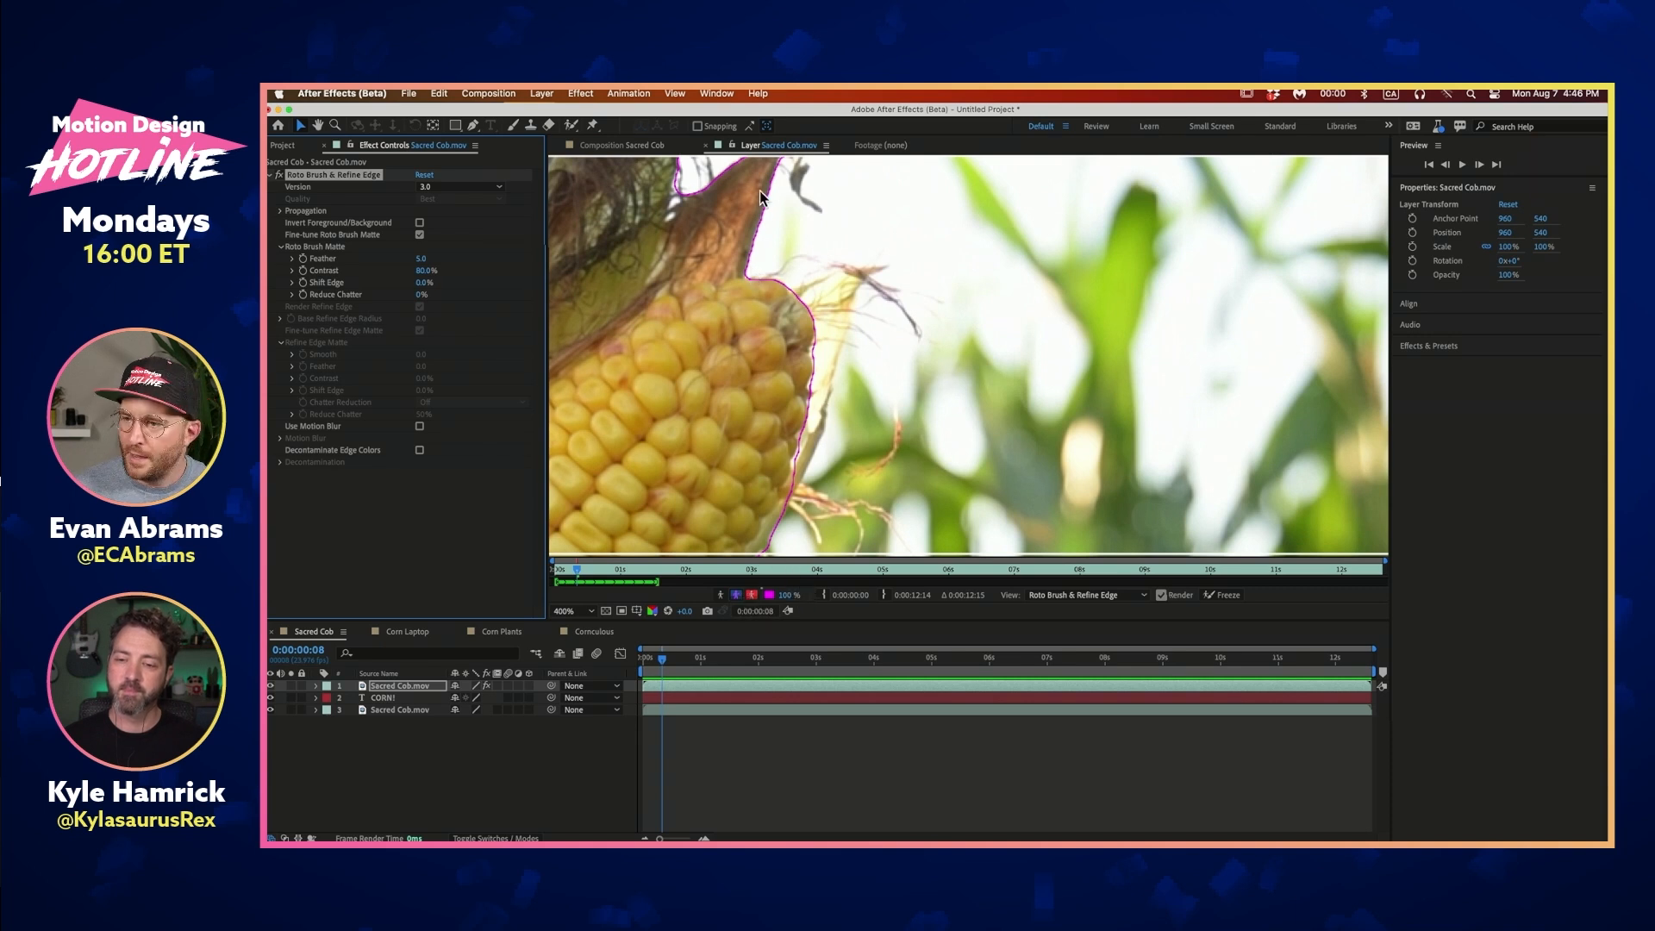
pyautogui.moveTo(824, 293); pyautogui.dragTo(765, 250)
pyautogui.moveTo(596, 576); pyautogui.dragTo(548, 577)
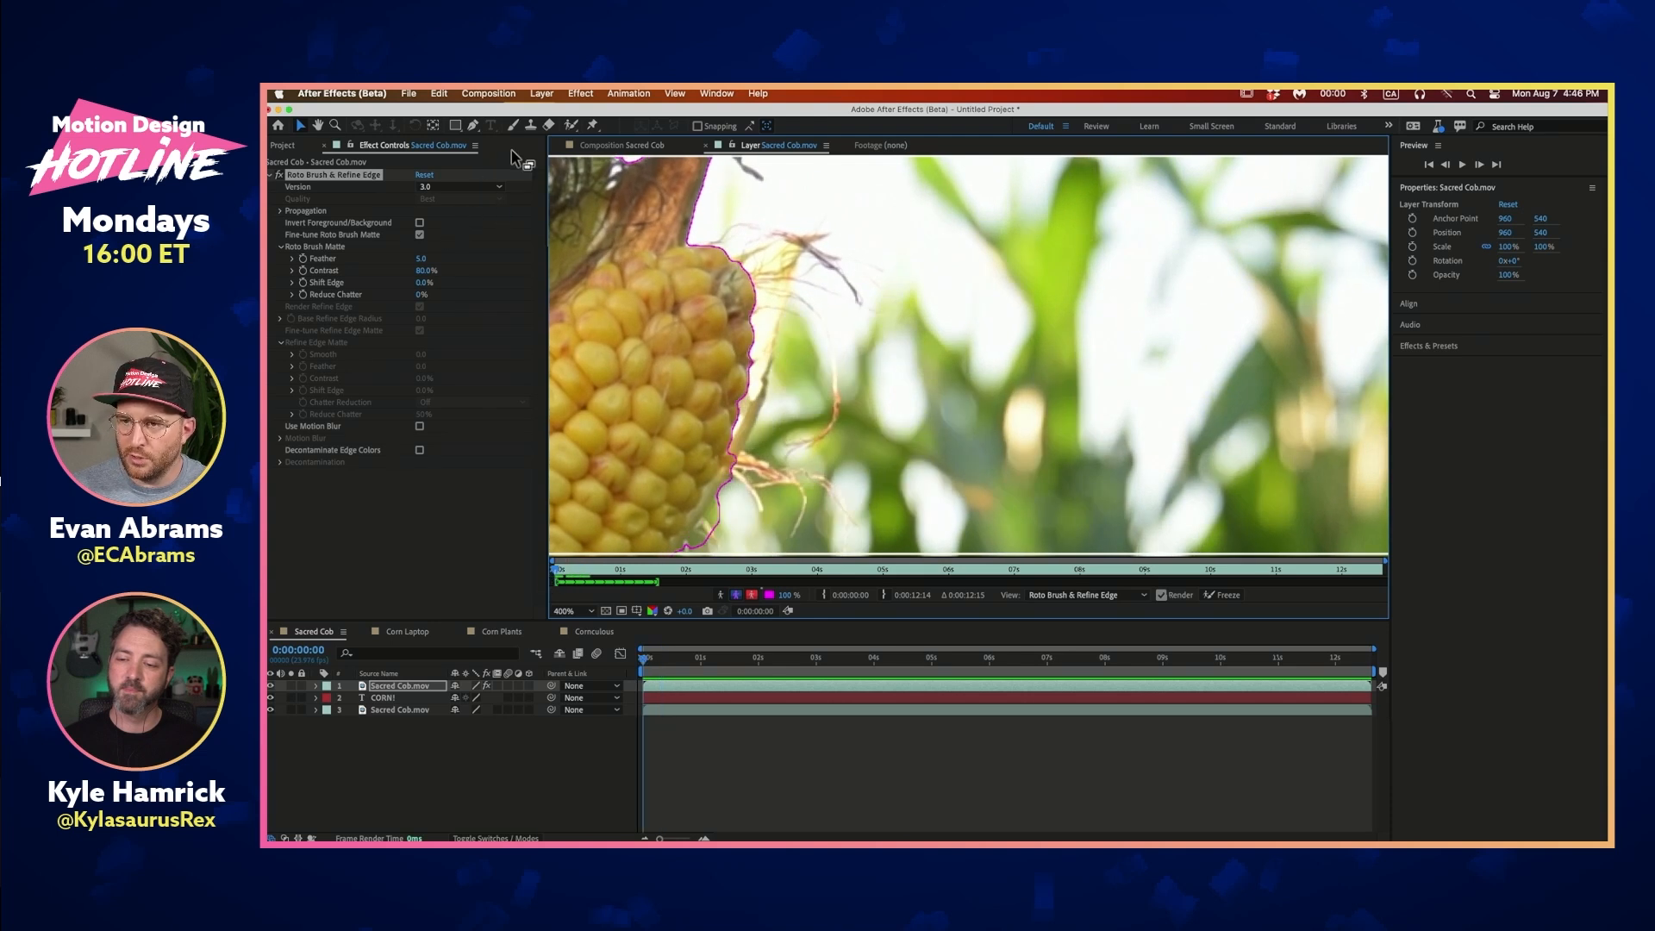
pyautogui.click(570, 126)
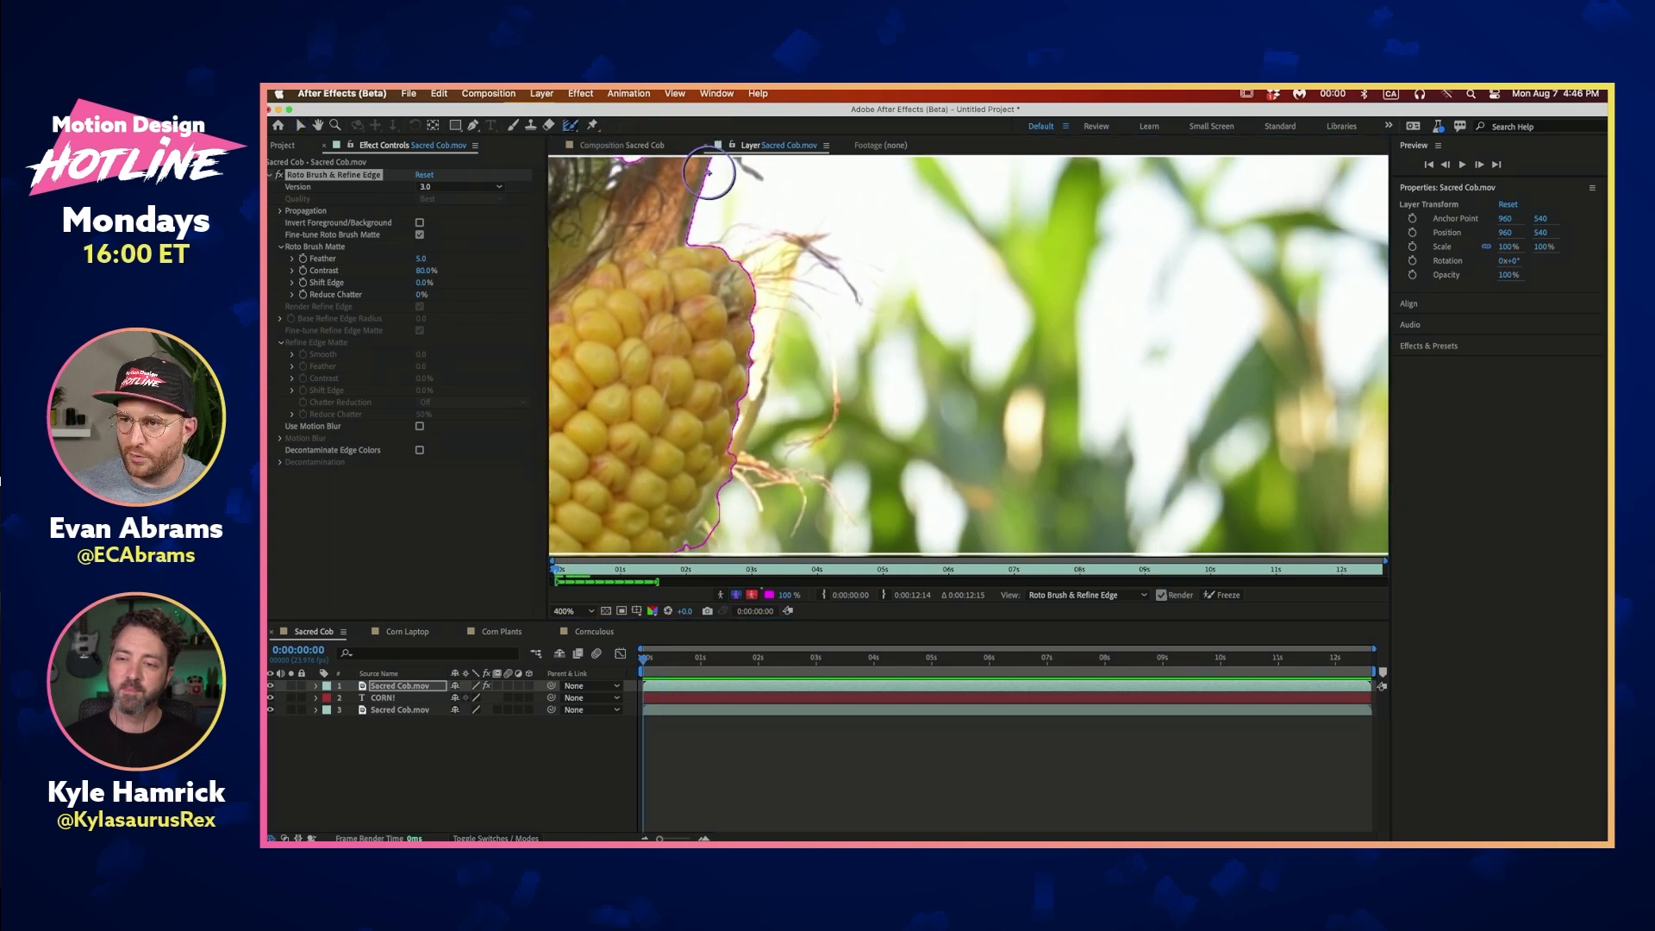
pyautogui.moveTo(746, 336)
pyautogui.mouseDown()
pyautogui.moveTo(782, 318)
pyautogui.moveTo(788, 260)
pyautogui.mouseUp()
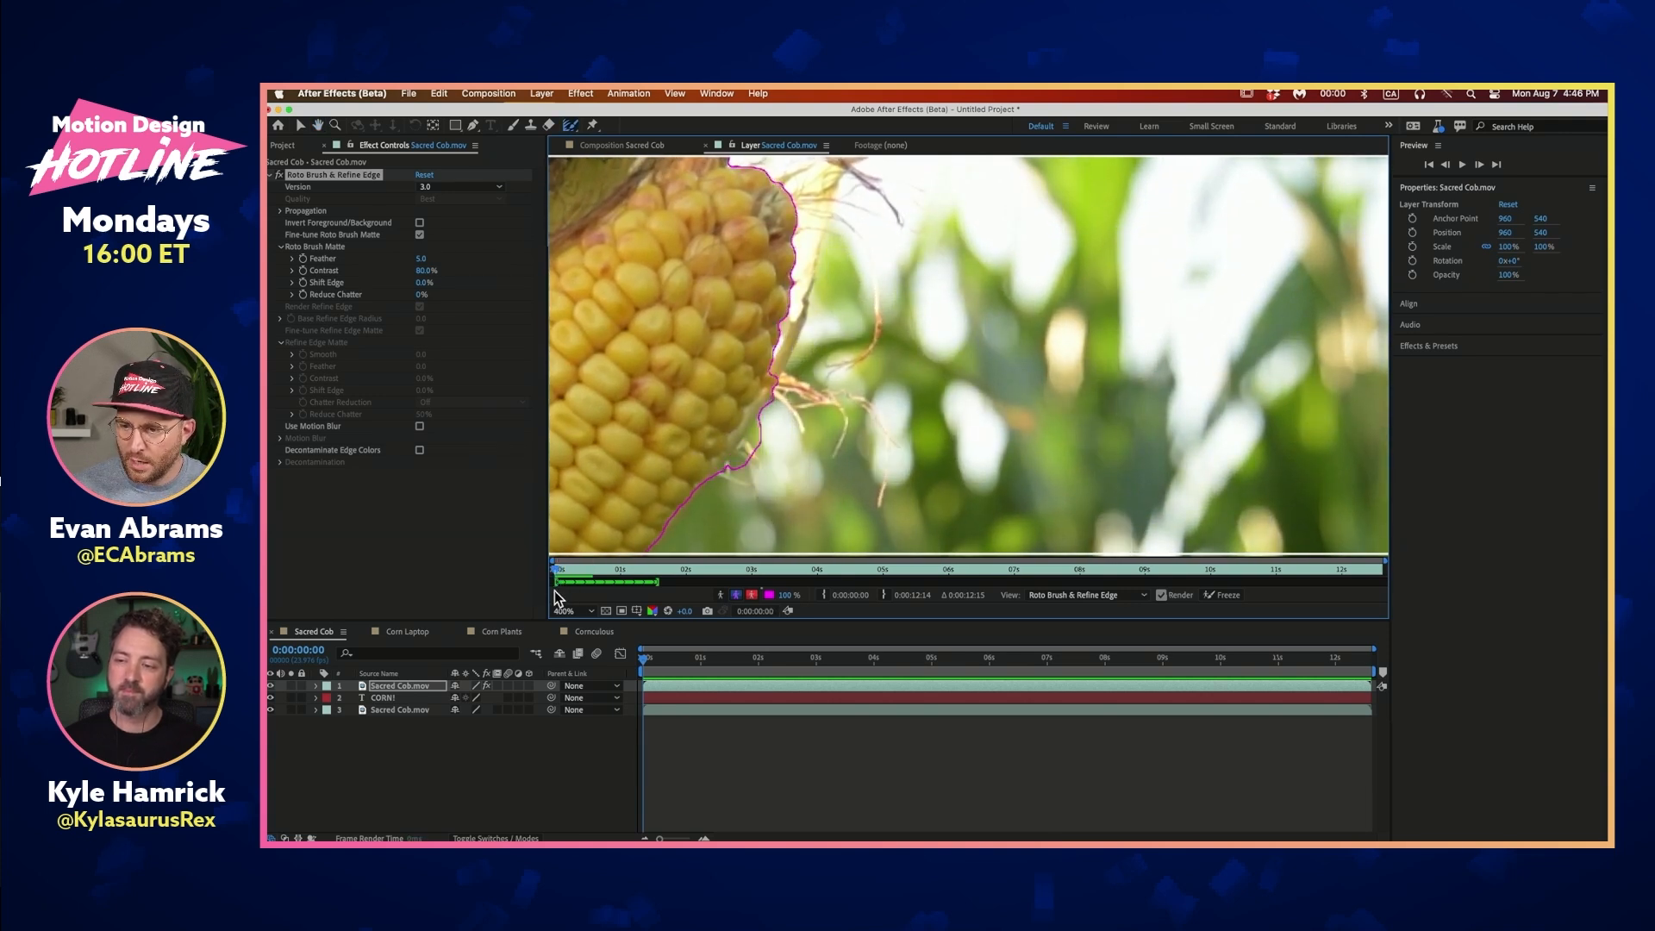
pyautogui.press('pagedown')
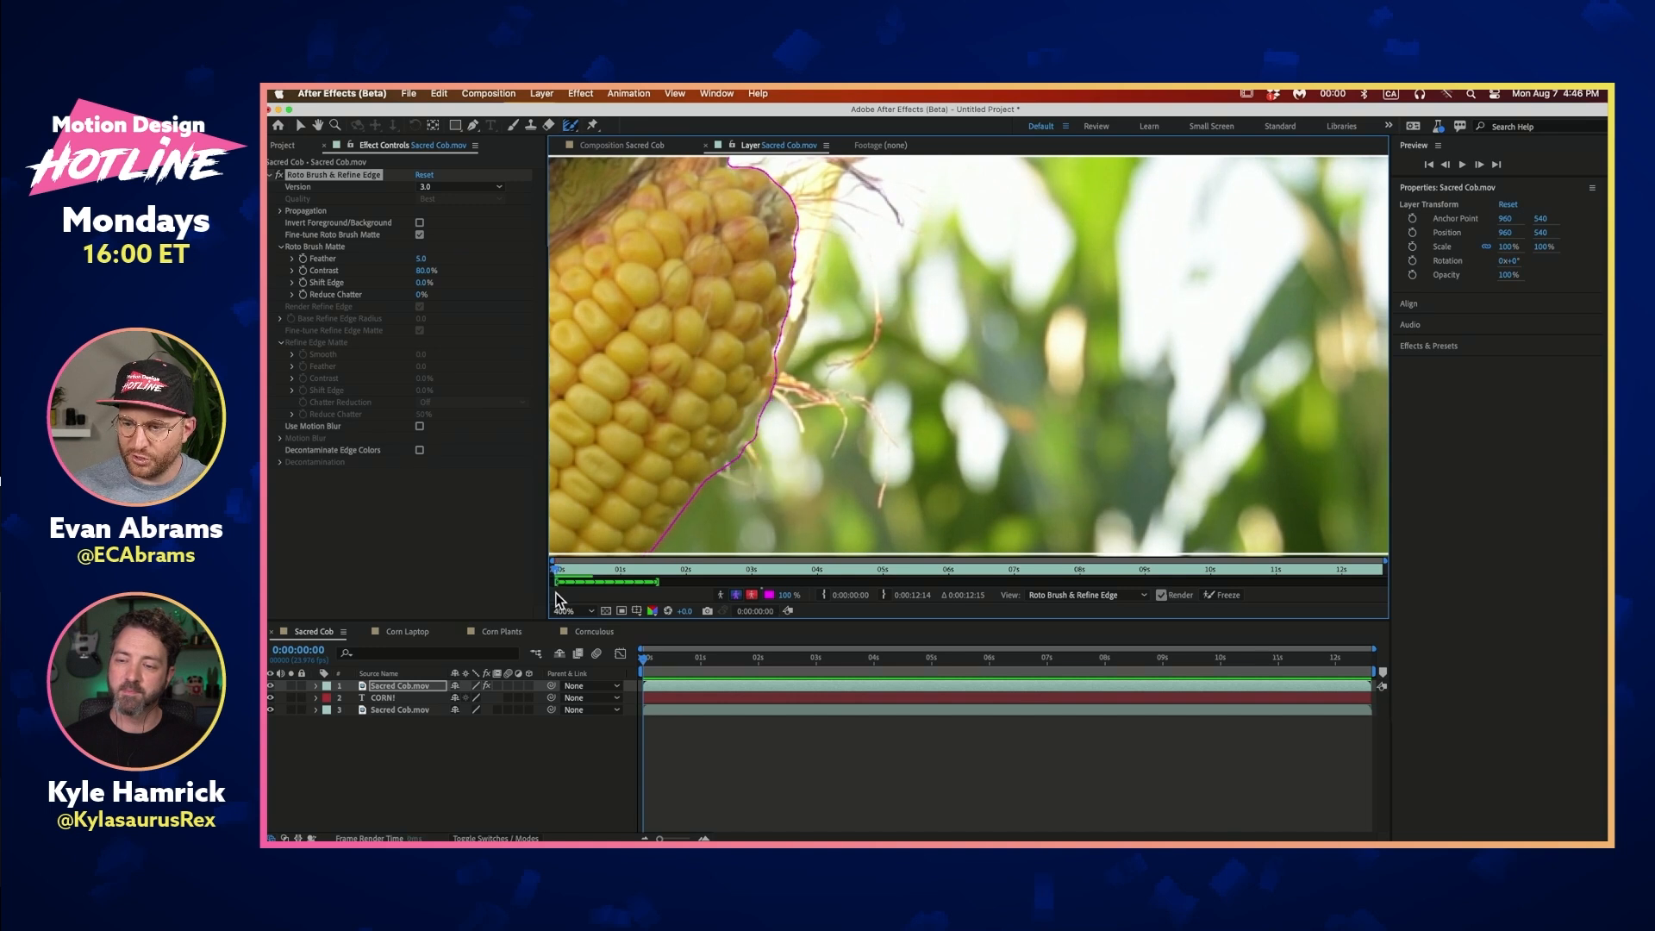
# Try Refine Edge strokes over the cob's upper edge and silk strands, and undo them
pyautogui.moveTo(793, 246)
pyautogui.mouseDown()
pyautogui.moveTo(809, 327)
pyautogui.moveTo(786, 262)
pyautogui.moveTo(856, 256)
pyautogui.moveTo(796, 299)
pyautogui.moveTo(881, 259)
pyautogui.moveTo(918, 304)
pyautogui.moveTo(937, 295)
pyautogui.moveTo(814, 327)
pyautogui.moveTo(899, 293)
pyautogui.moveTo(821, 355)
pyautogui.moveTo(780, 521)
pyautogui.mouseUp()
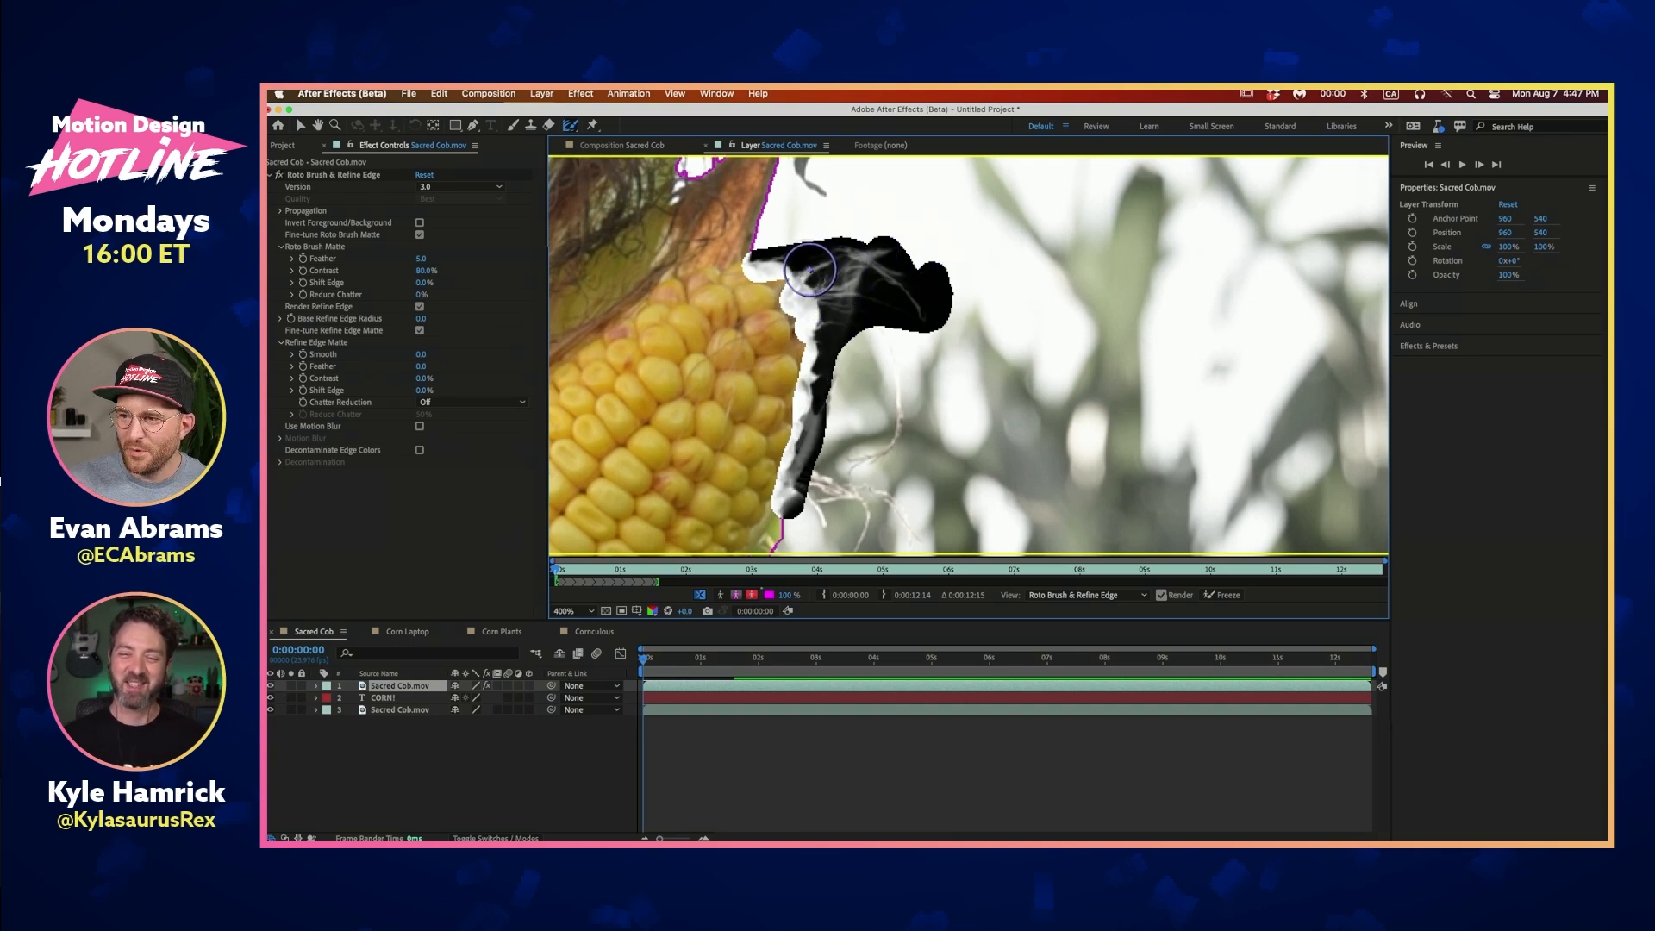
pyautogui.press('space')
pyautogui.moveTo(855, 443); pyautogui.dragTo(814, 307)
pyautogui.moveTo(817, 247); pyautogui.dragTo(841, 398)
pyautogui.press('super+z')
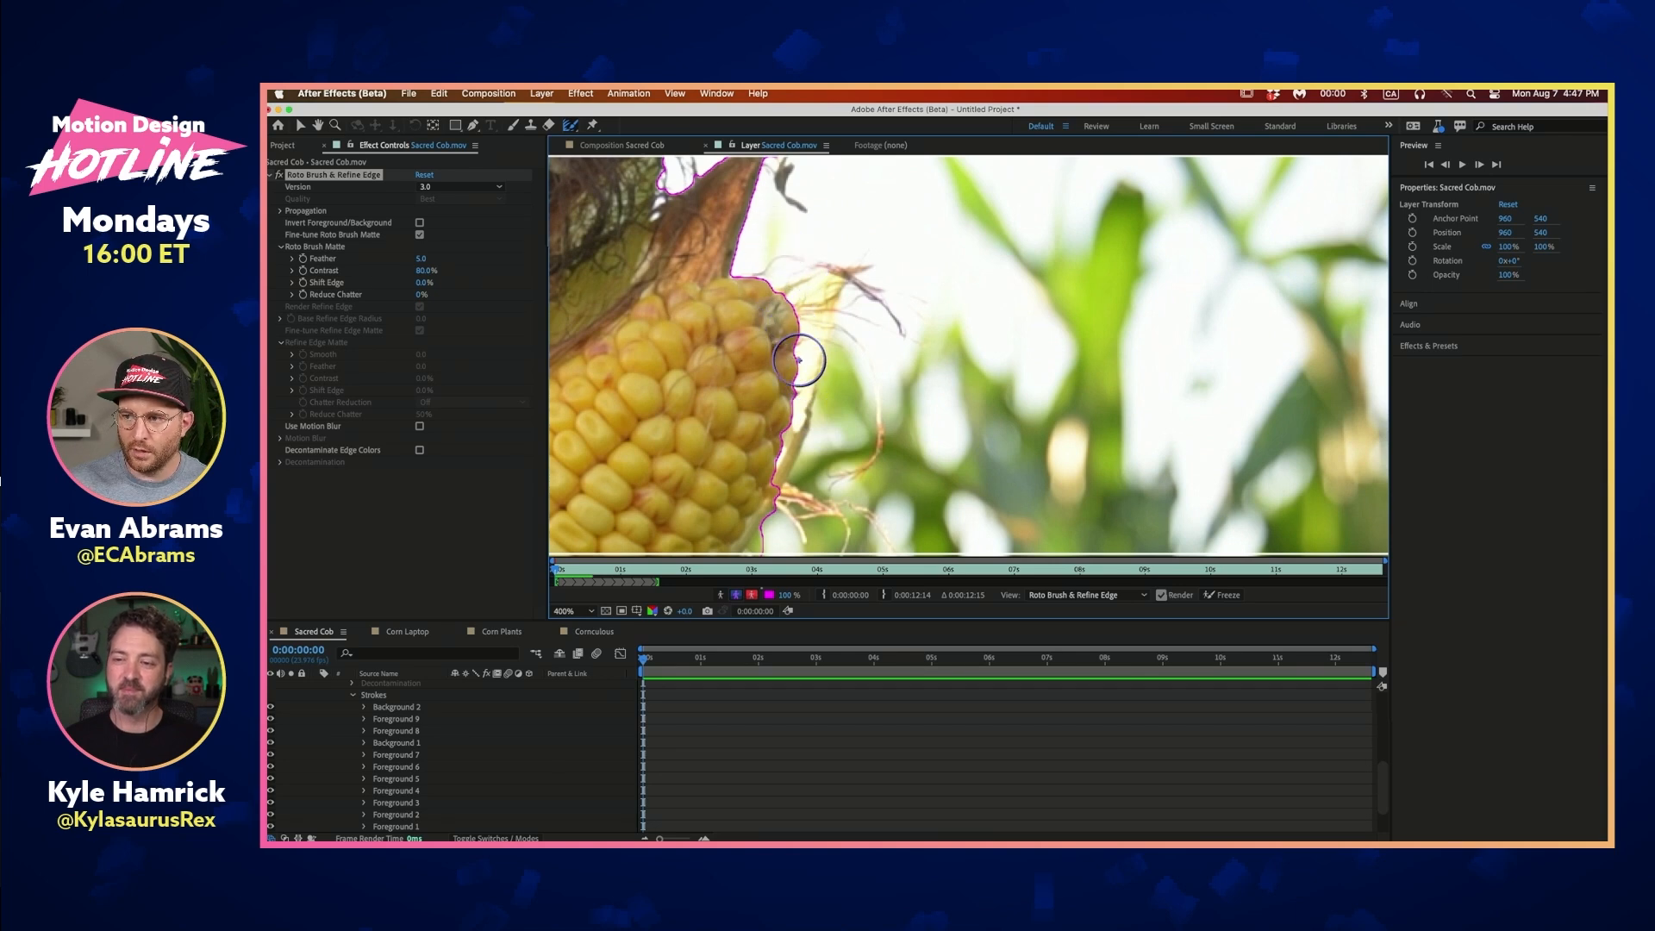
# Paint Refine Edge strokes along the cob's outer edge, over its silk strands and around the short husk tip above it
pyautogui.scroll(1, 806, 367)
pyautogui.scroll(-1, 799, 362)
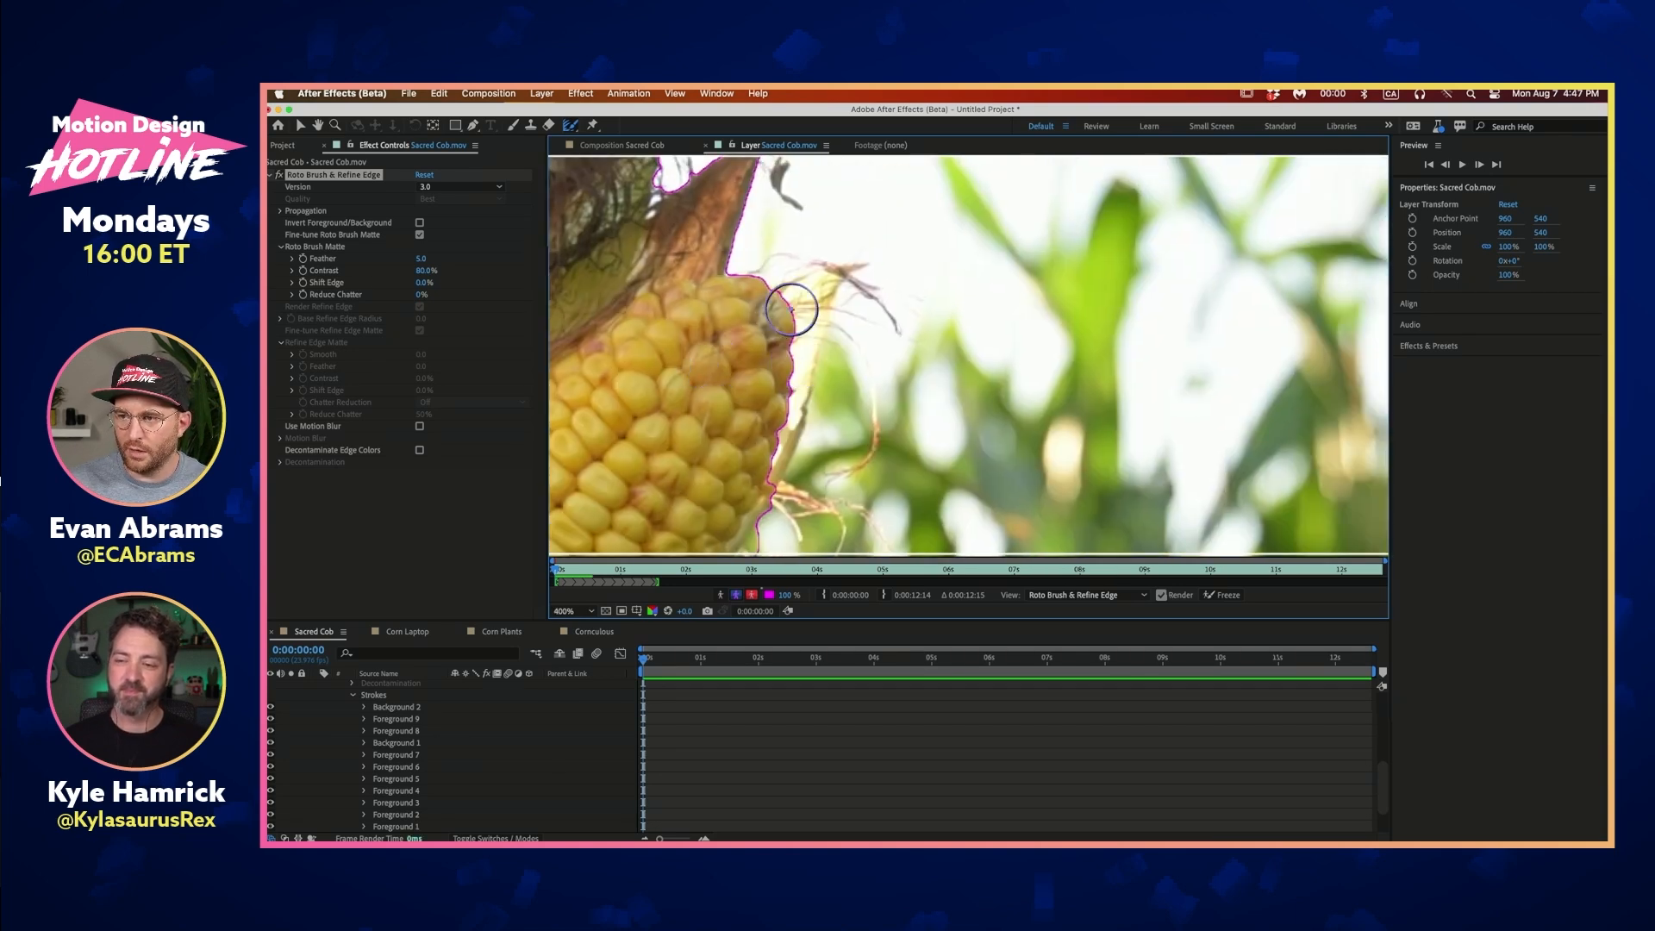
pyautogui.moveTo(743, 281)
pyautogui.mouseDown()
pyautogui.moveTo(872, 272)
pyautogui.moveTo(875, 254)
pyautogui.moveTo(867, 274)
pyautogui.moveTo(896, 331)
pyautogui.moveTo(903, 307)
pyautogui.moveTo(789, 283)
pyautogui.moveTo(761, 307)
pyautogui.moveTo(850, 308)
pyautogui.moveTo(790, 327)
pyautogui.moveTo(844, 333)
pyautogui.moveTo(805, 306)
pyautogui.moveTo(766, 450)
pyautogui.moveTo(698, 510)
pyautogui.mouseUp()
pyautogui.scroll(-2, 861, 428)
pyautogui.moveTo(780, 321); pyautogui.dragTo(793, 455)
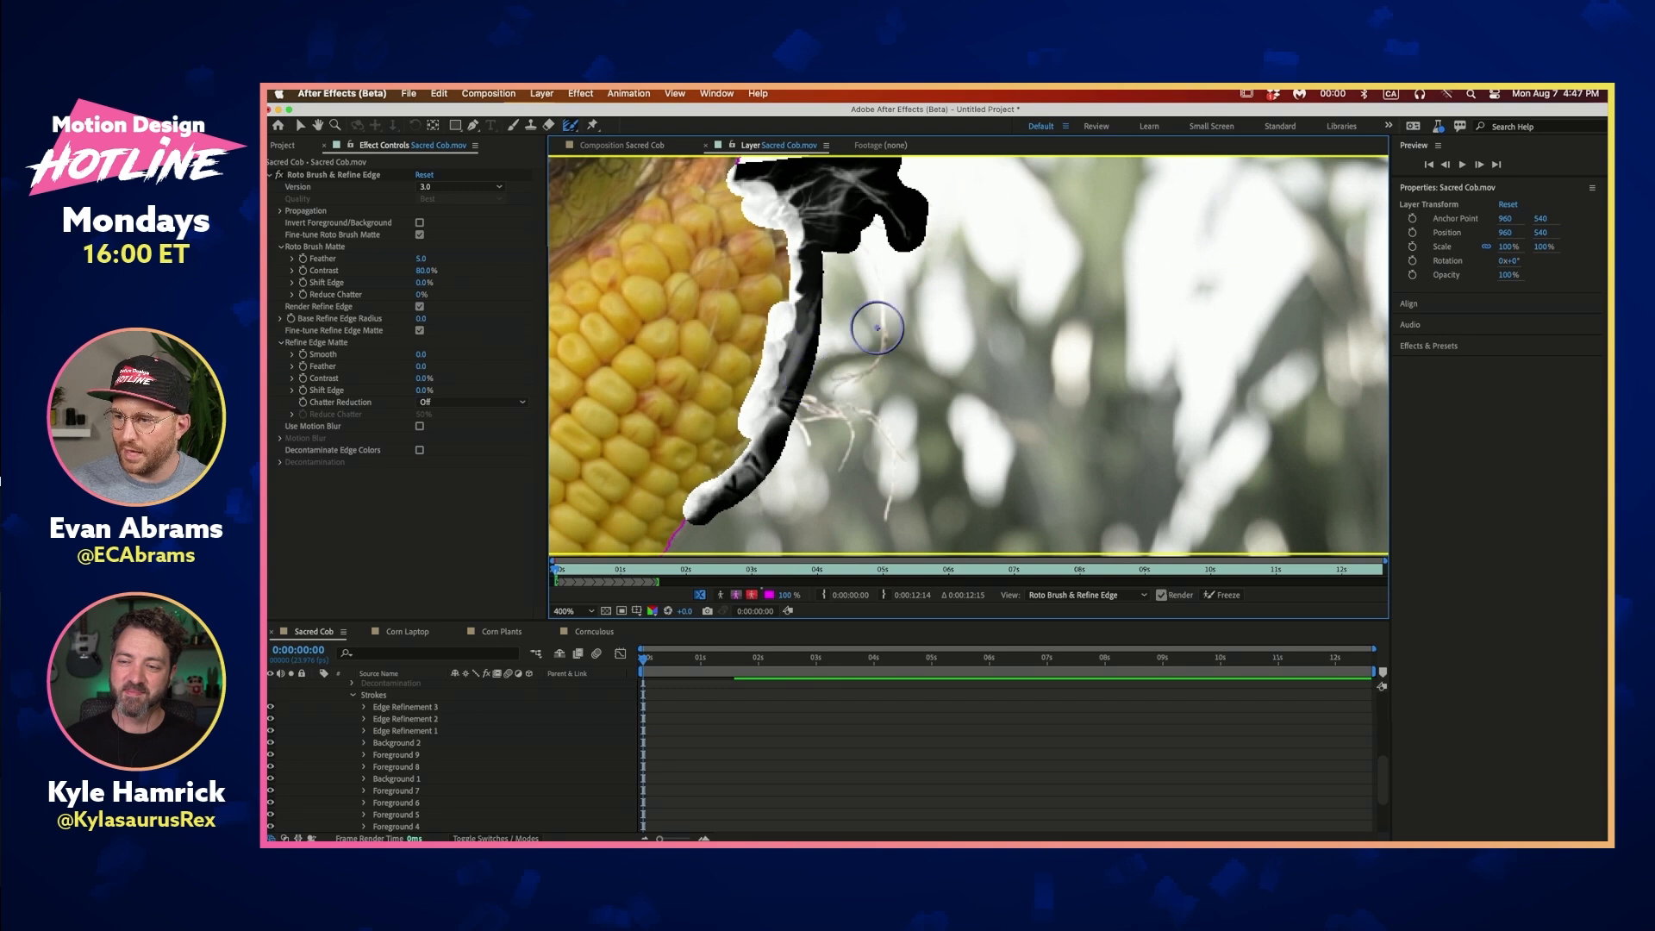
pyautogui.moveTo(849, 238)
pyautogui.mouseDown()
pyautogui.moveTo(882, 353)
pyautogui.moveTo(819, 409)
pyautogui.moveTo(781, 408)
pyautogui.moveTo(817, 392)
pyautogui.moveTo(808, 442)
pyautogui.moveTo(844, 409)
pyautogui.moveTo(898, 443)
pyautogui.moveTo(891, 506)
pyautogui.mouseUp()
pyautogui.moveTo(838, 429)
pyautogui.mouseDown()
pyautogui.moveTo(852, 470)
pyautogui.moveTo(899, 471)
pyautogui.moveTo(888, 528)
pyautogui.mouseUp()
pyautogui.moveTo(696, 503); pyautogui.dragTo(667, 540)
pyautogui.moveTo(823, 424); pyautogui.dragTo(939, 442)
pyautogui.moveTo(848, 244); pyautogui.dragTo(871, 346)
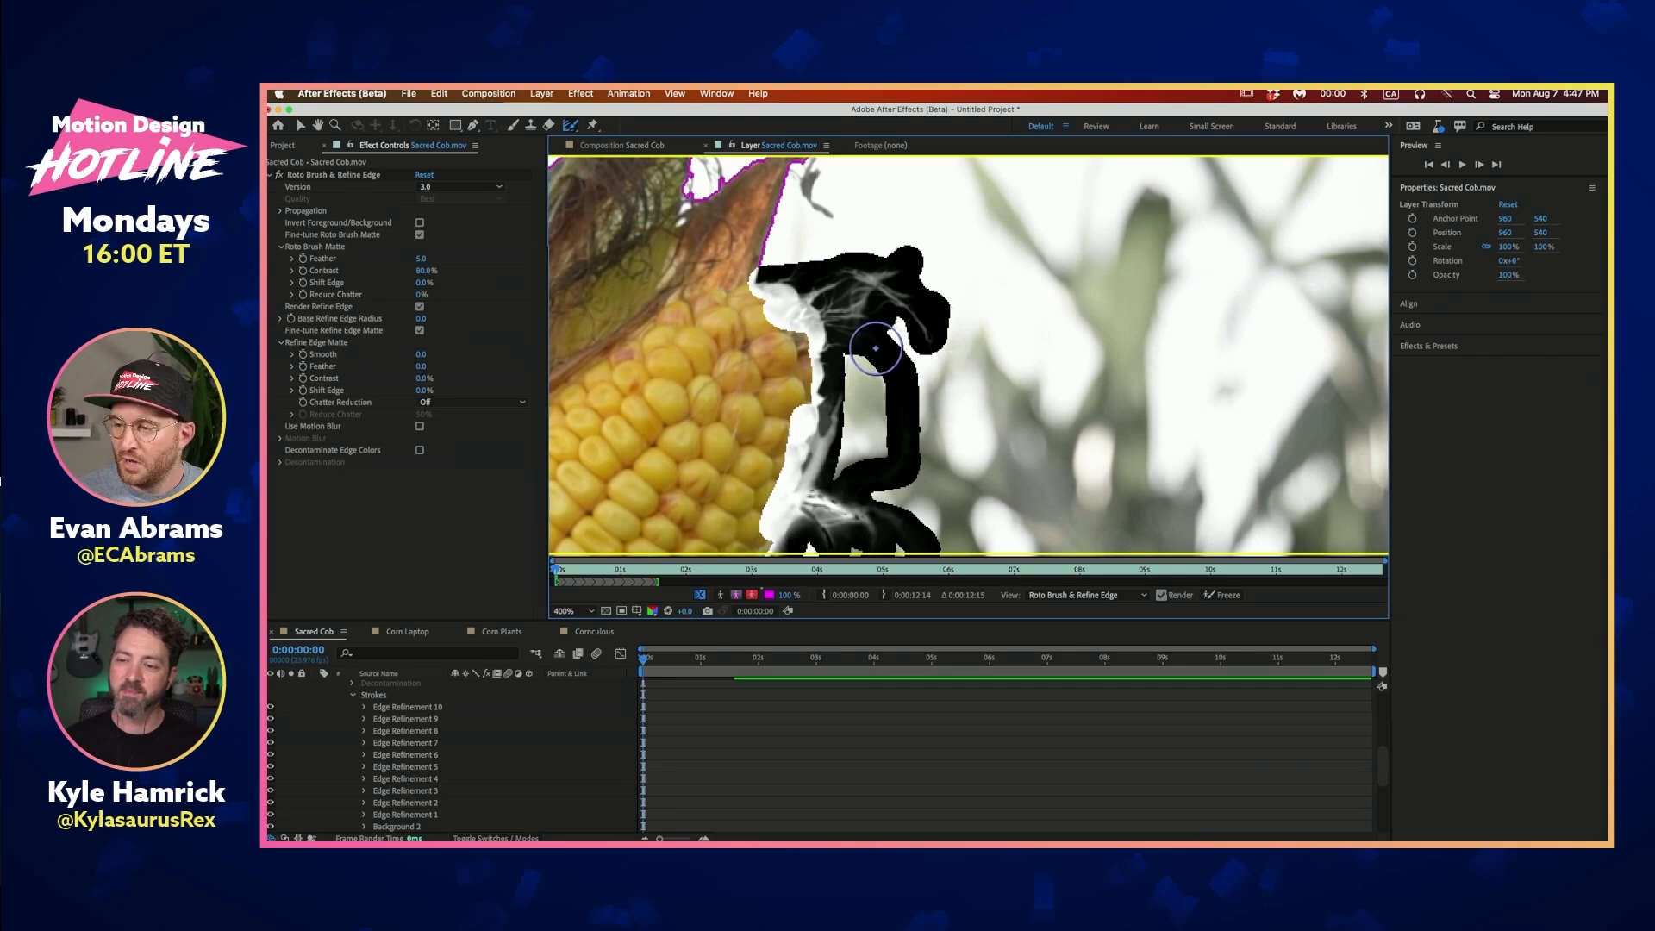
pyautogui.scroll(-2, 873, 372)
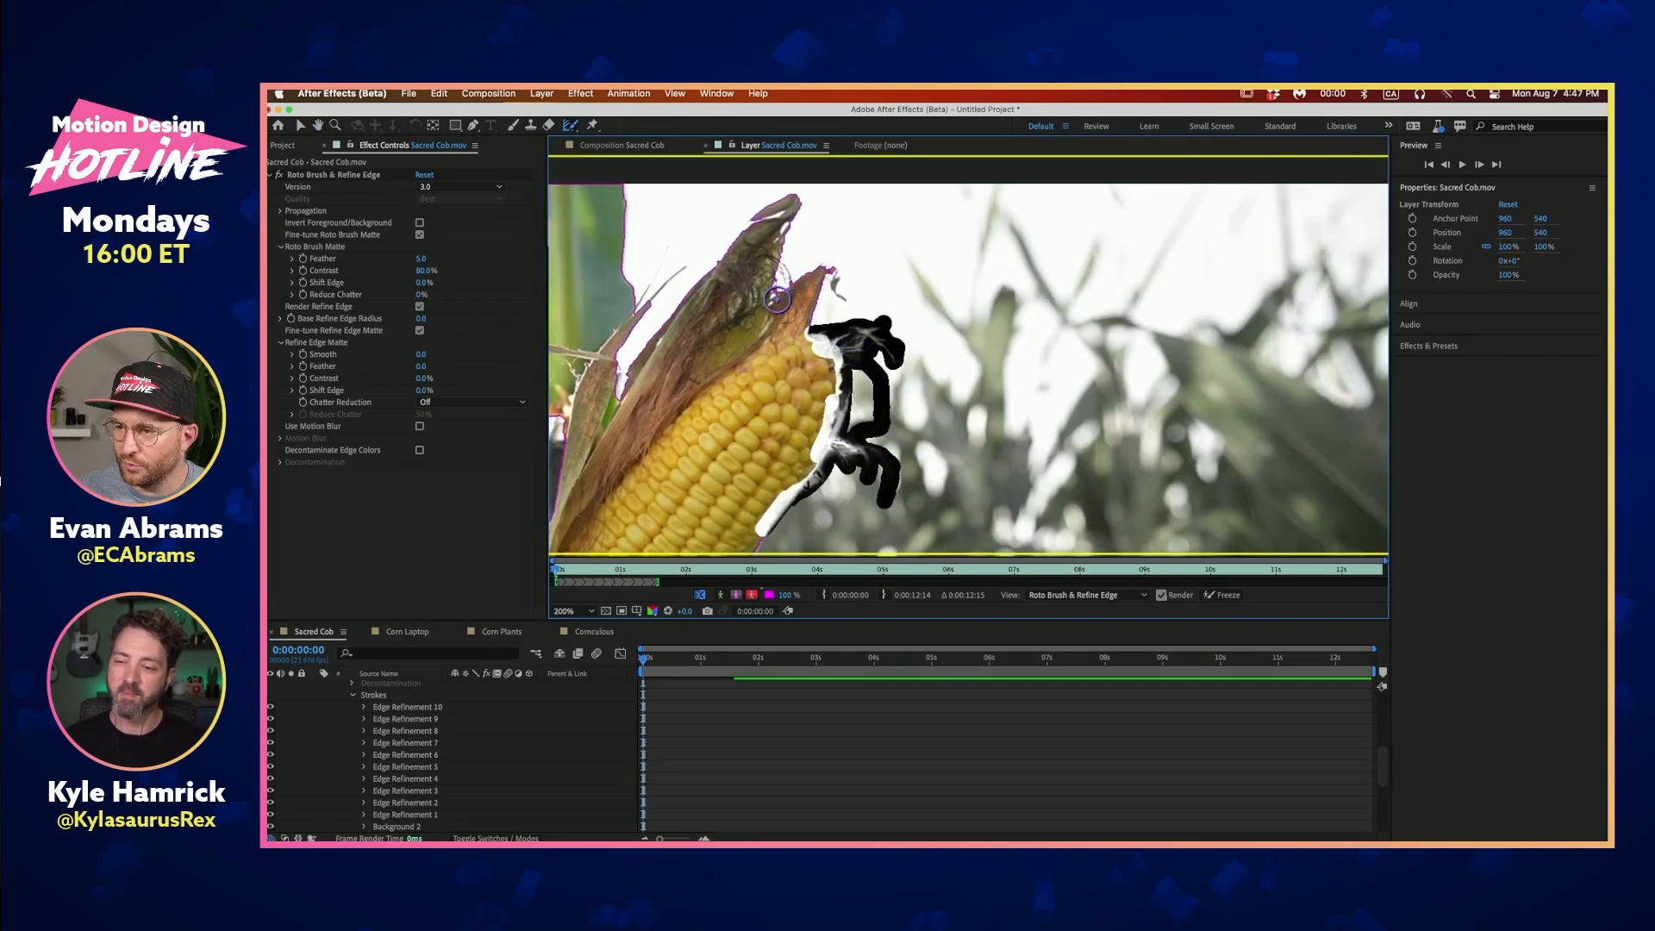
pyautogui.moveTo(766, 300)
pyautogui.mouseDown()
pyautogui.moveTo(835, 270)
pyautogui.moveTo(844, 300)
pyautogui.moveTo(812, 333)
pyautogui.mouseUp()
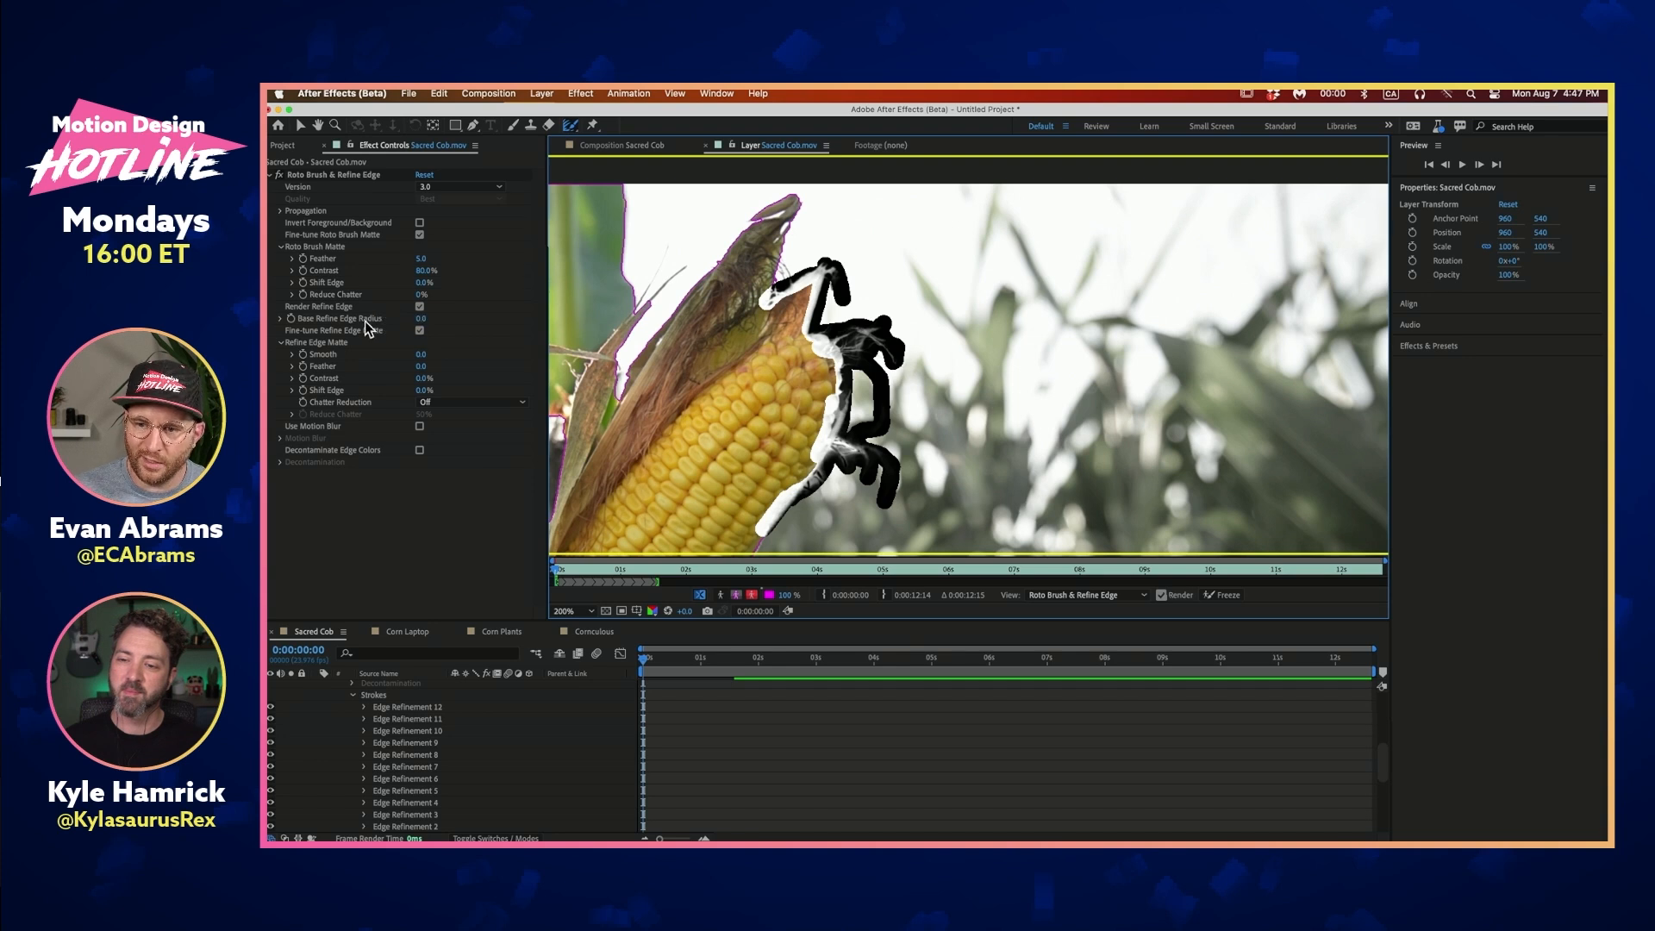
# Set the Base Refine Edge Radius to 2 and add another Refine Edge stroke over the silk beside the cob
pyautogui.click(417, 318)
pyautogui.write('2')
pyautogui.press('Return')
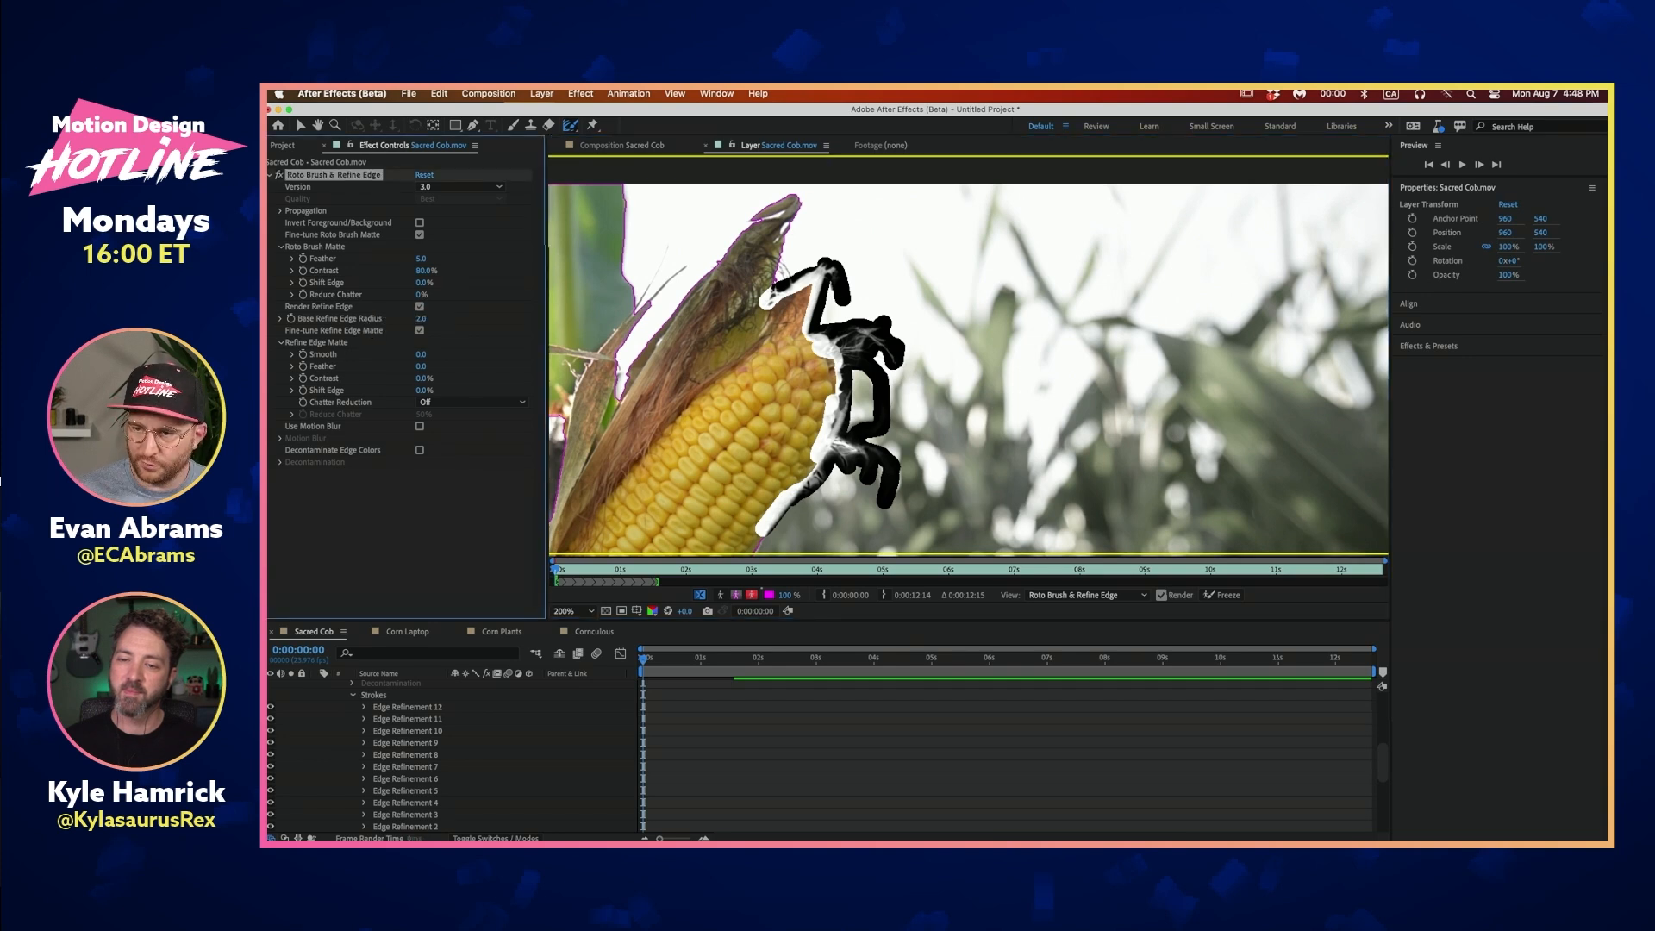
pyautogui.moveTo(703, 321); pyautogui.dragTo(802, 353)
pyautogui.moveTo(835, 428)
pyautogui.mouseDown()
pyautogui.moveTo(806, 314)
pyautogui.moveTo(810, 373)
pyautogui.moveTo(847, 365)
pyautogui.moveTo(827, 392)
pyautogui.moveTo(852, 415)
pyautogui.moveTo(917, 359)
pyautogui.mouseUp()
pyautogui.moveTo(893, 295)
pyautogui.mouseDown()
pyautogui.moveTo(882, 381)
pyautogui.moveTo(813, 538)
pyautogui.mouseUp()
pyautogui.scroll(2, 869, 305)
pyautogui.moveTo(838, 264); pyautogui.dragTo(855, 372)
pyautogui.scroll(-3, 856, 283)
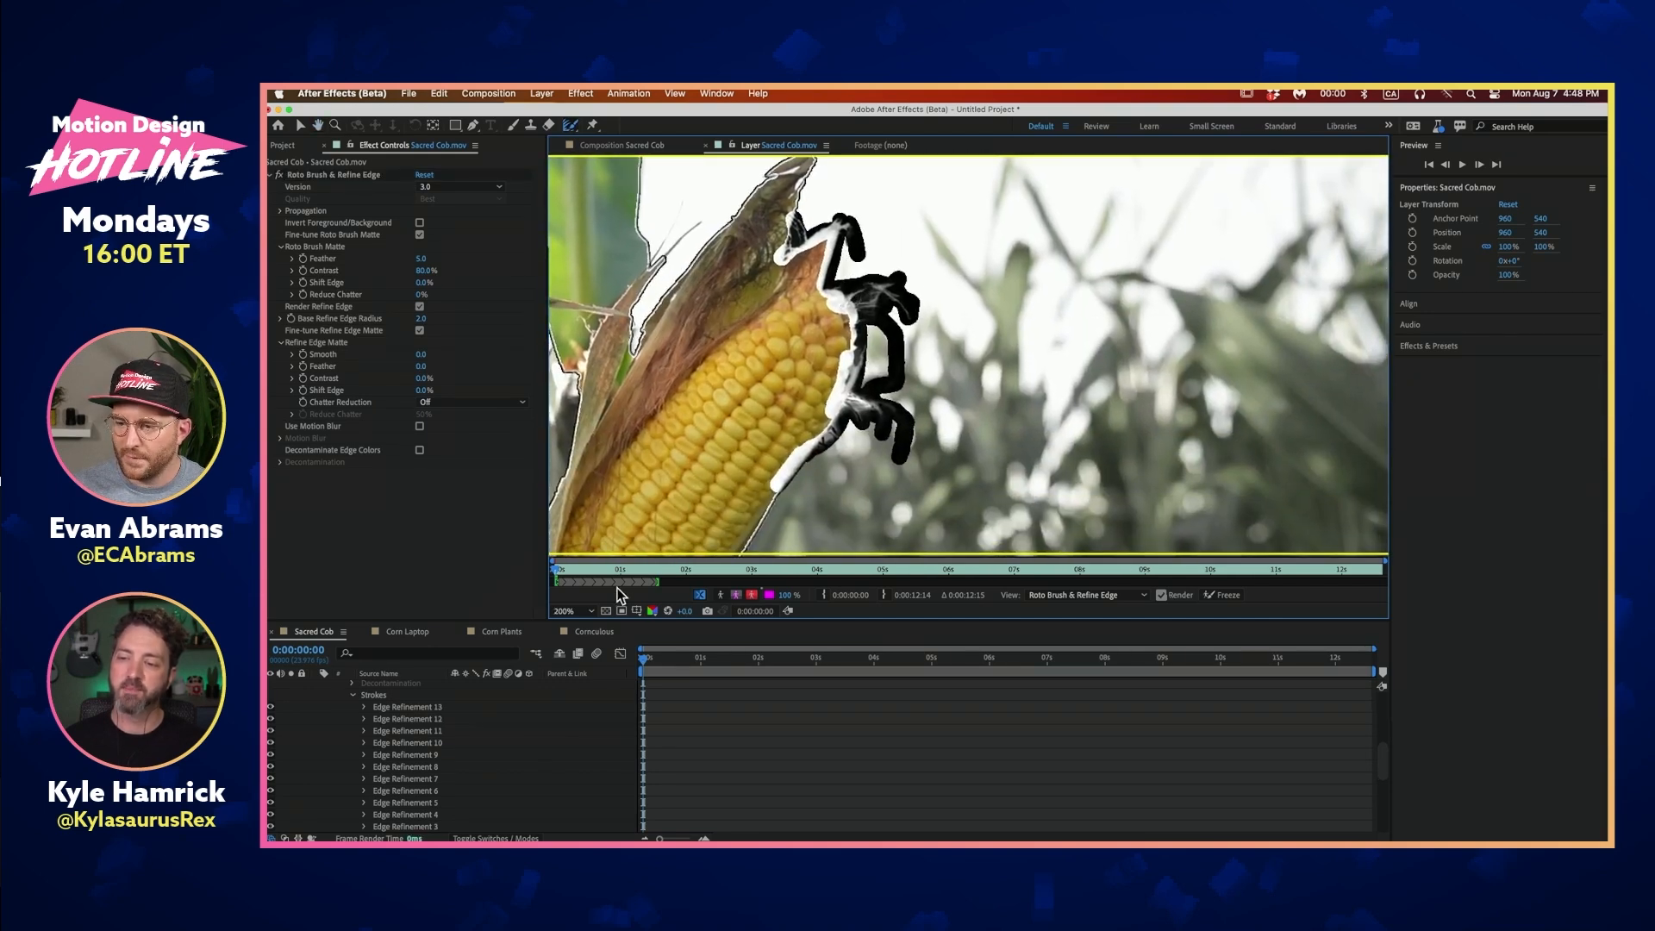
# Propagate the refined matte to 0:00:01:00 and temporarily show the propagation search region
pyautogui.click(620, 570)
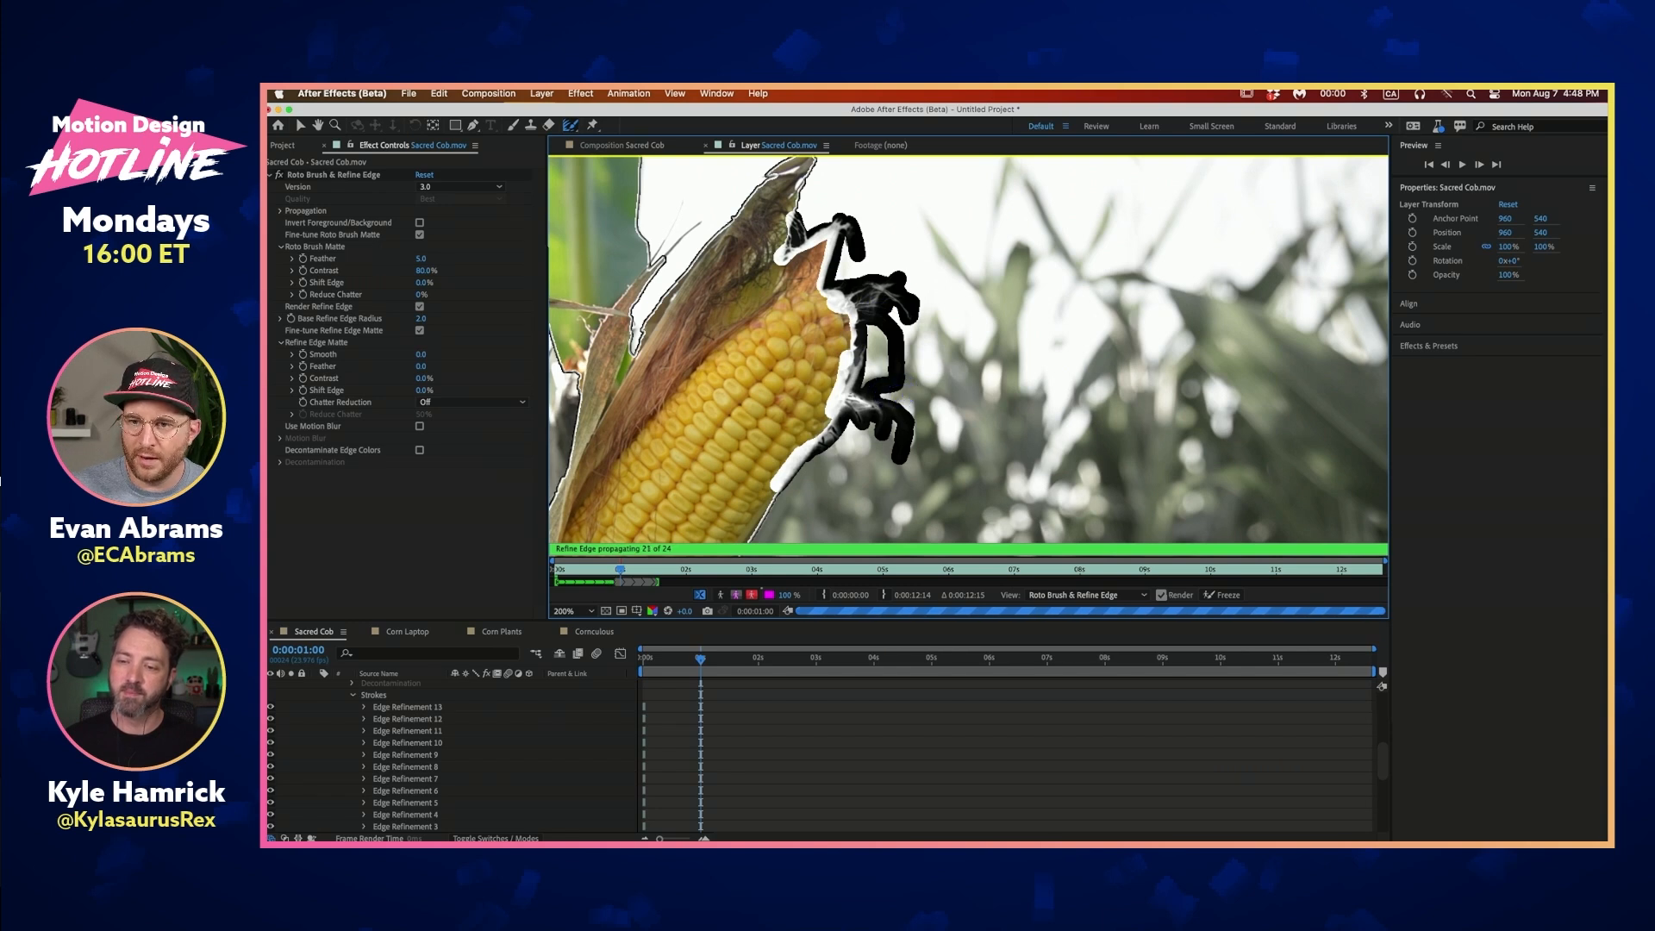
pyautogui.click(281, 211)
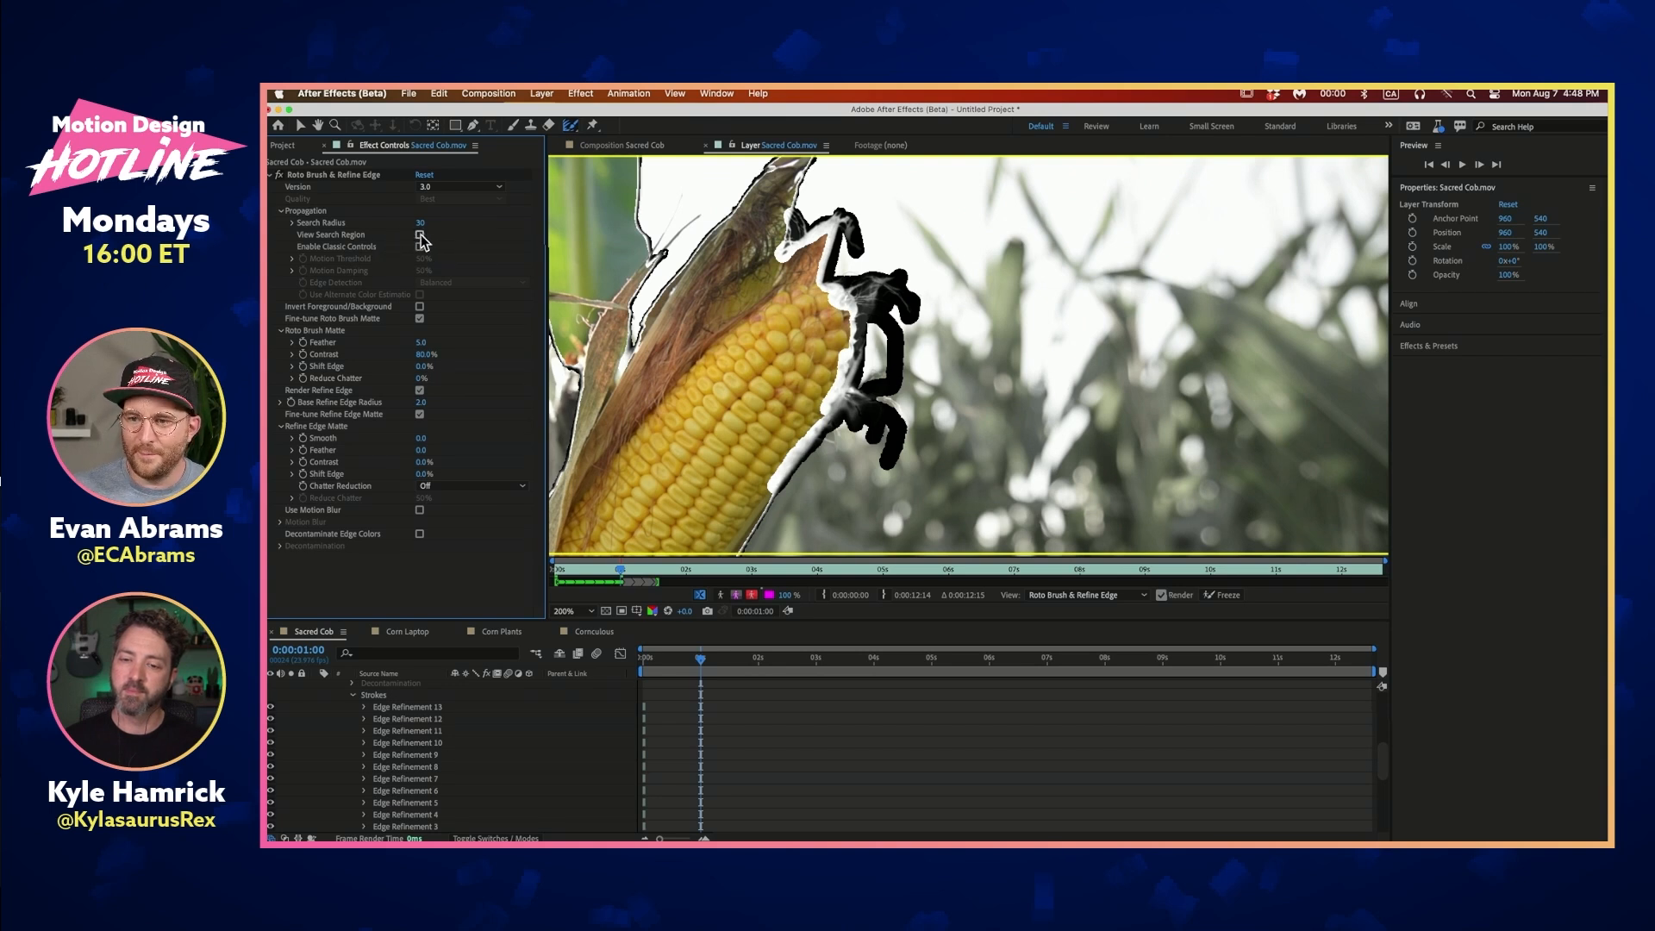
pyautogui.click(419, 235)
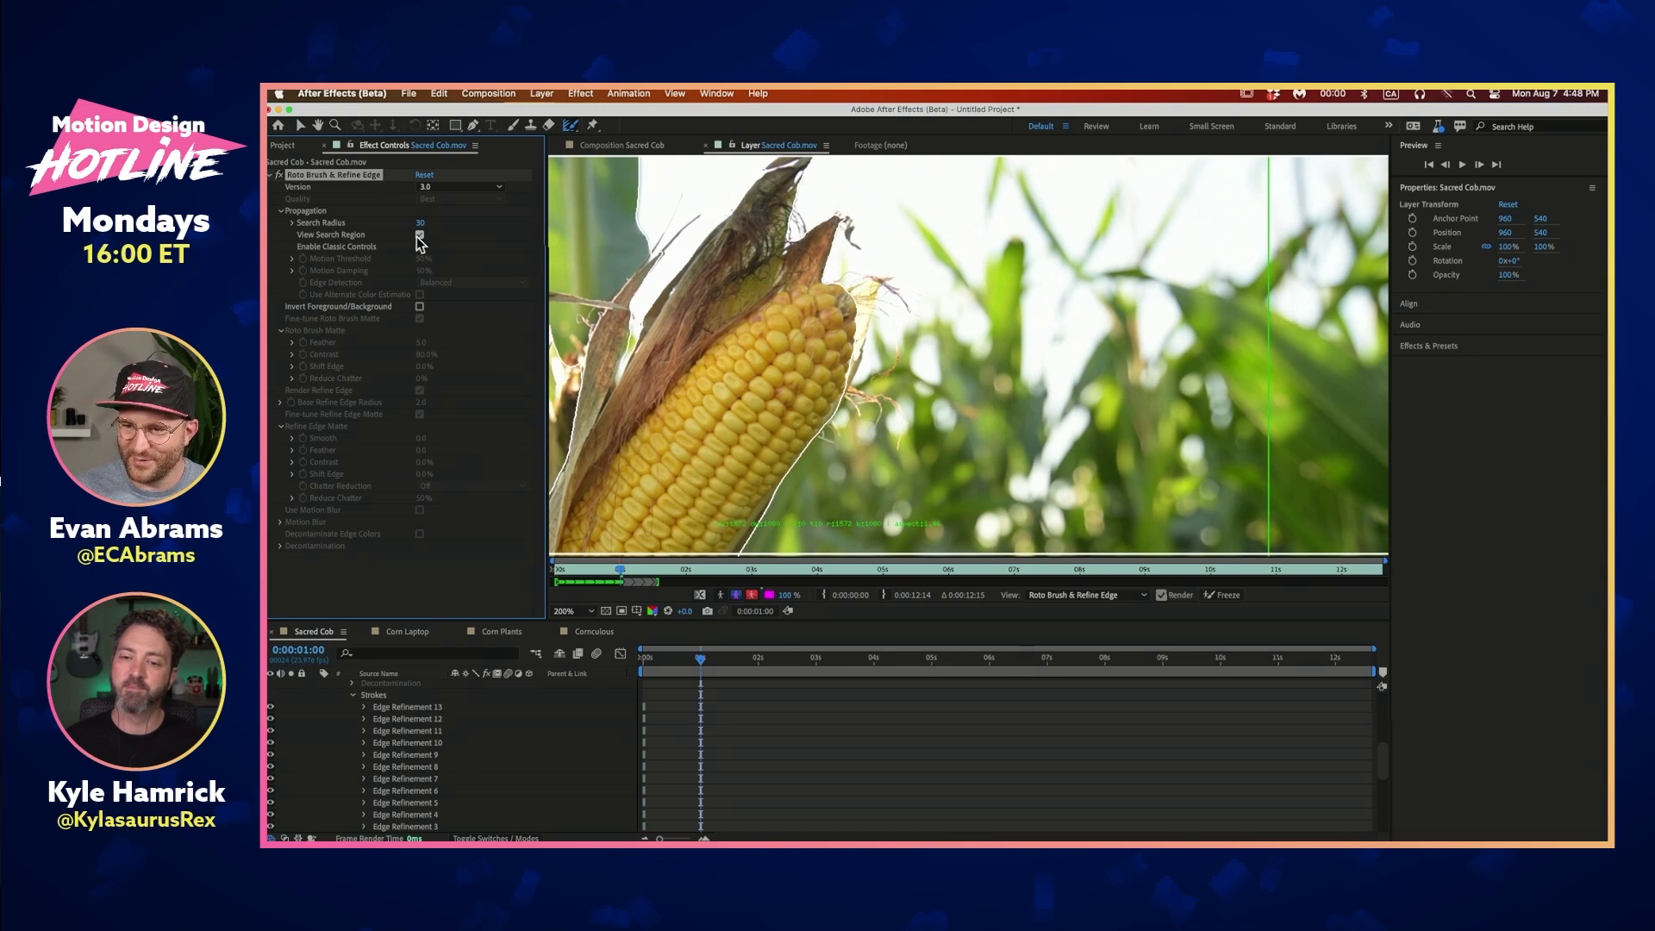
pyautogui.scroll(-4, 970, 351)
pyautogui.scroll(4, 971, 351)
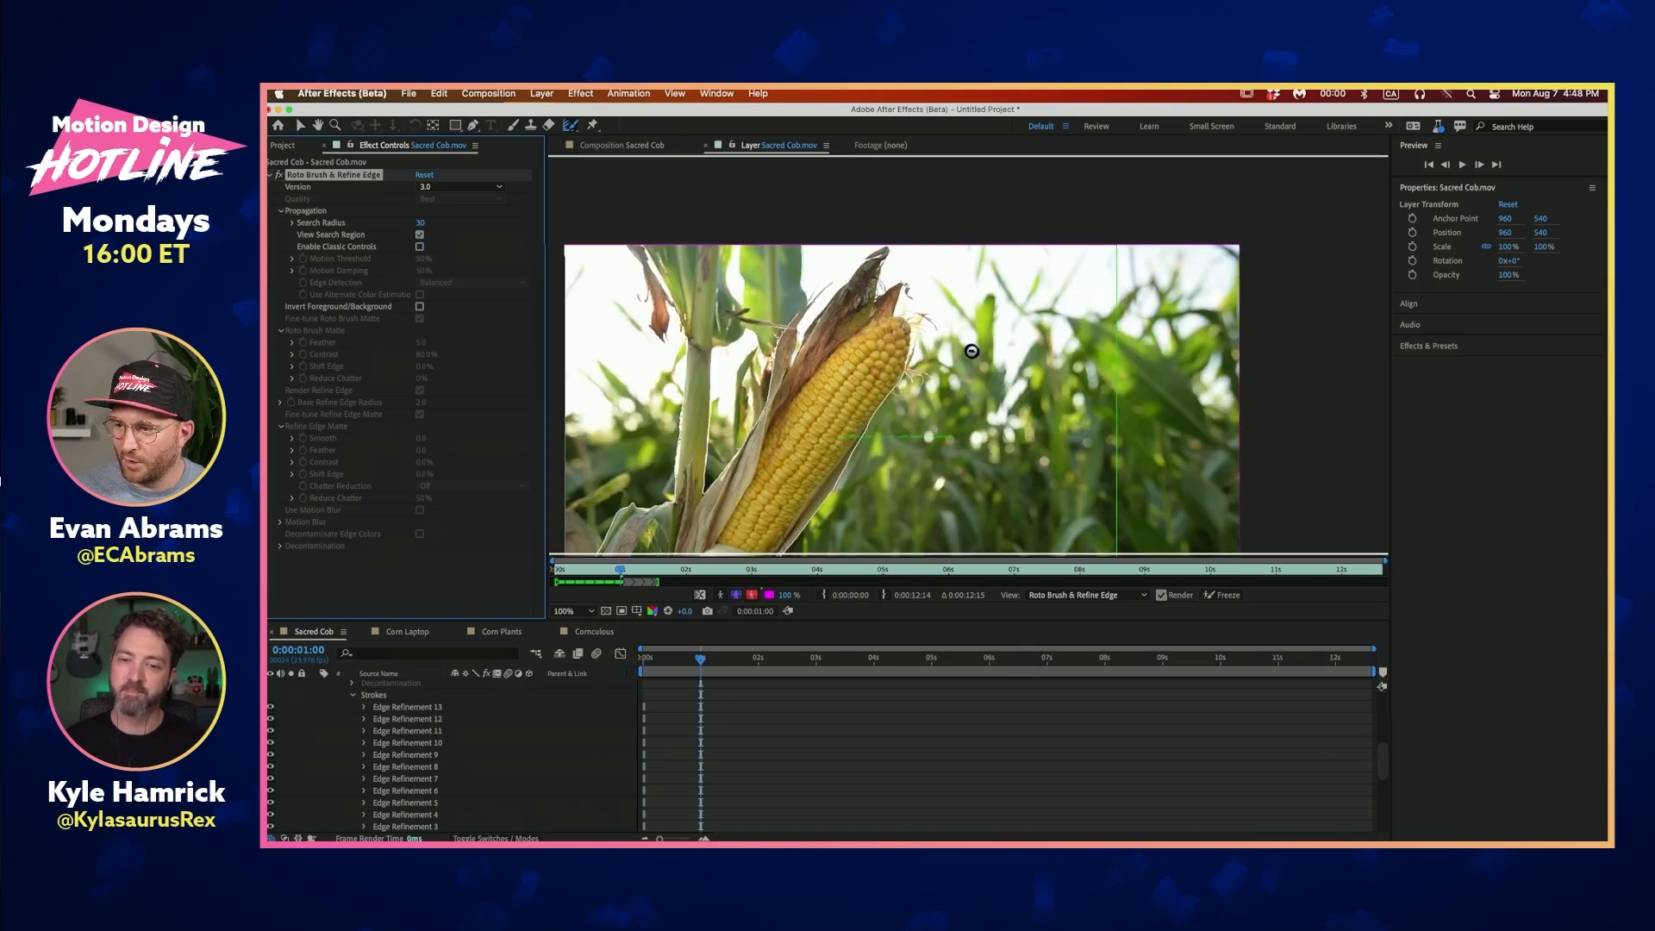
pyautogui.click(420, 235)
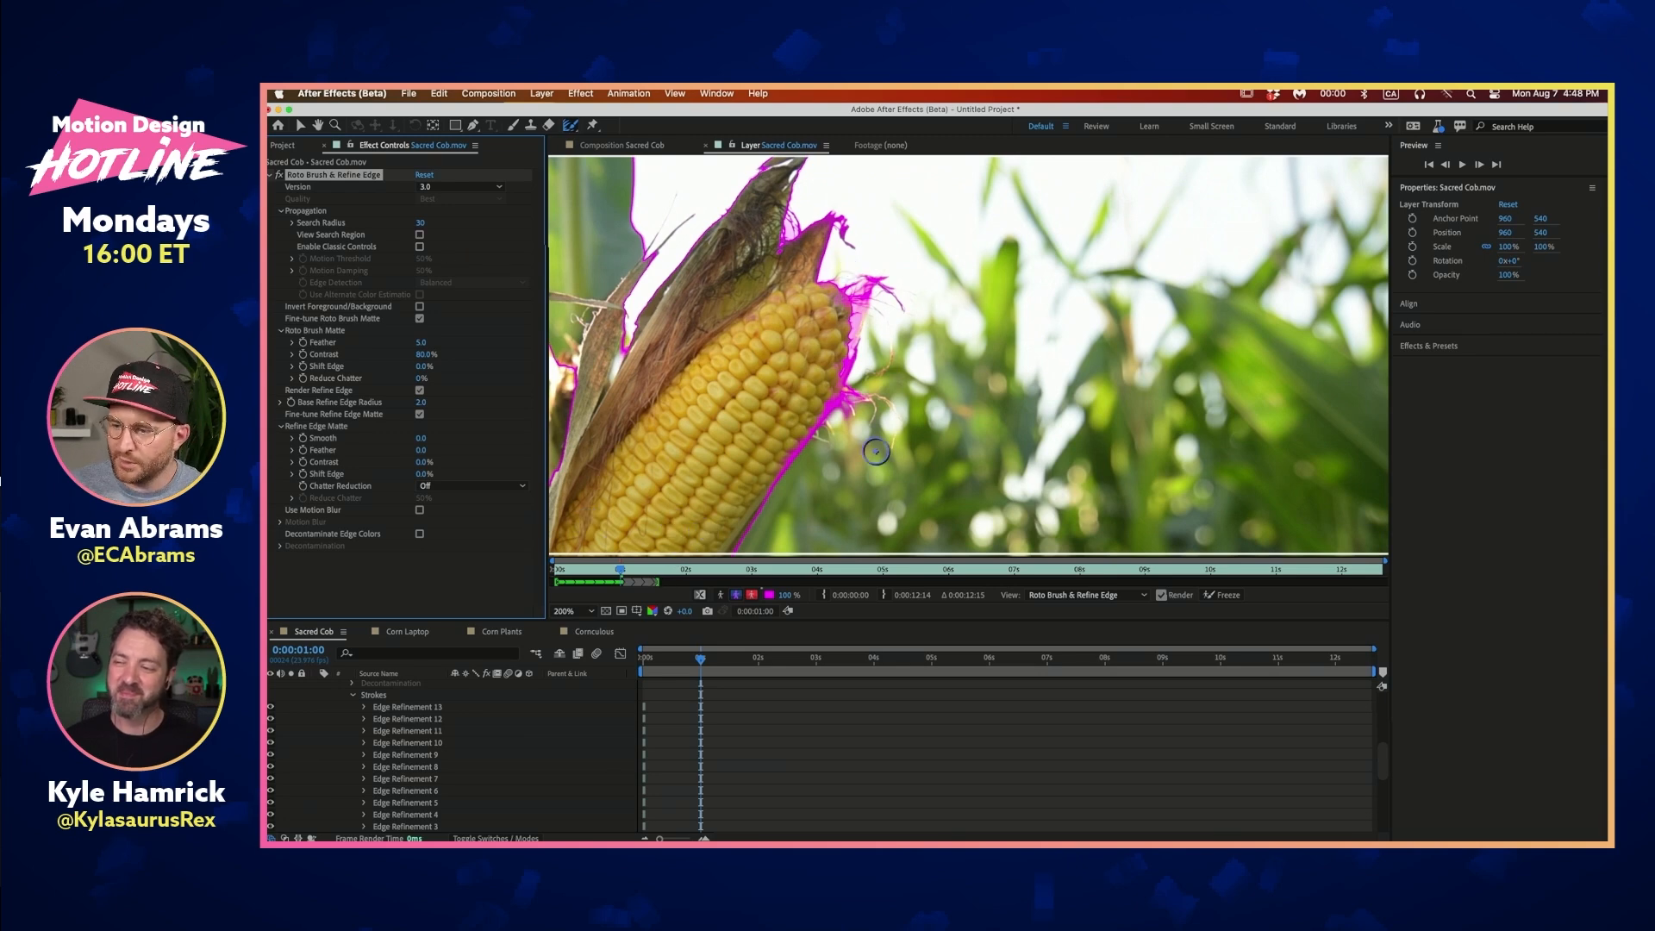
# In the Sacred Cob composition, set the Refine Edge Matte's Contrast to 20% and Shift Edge to 56%, and inspect the silk against the text
pyautogui.click(648, 146)
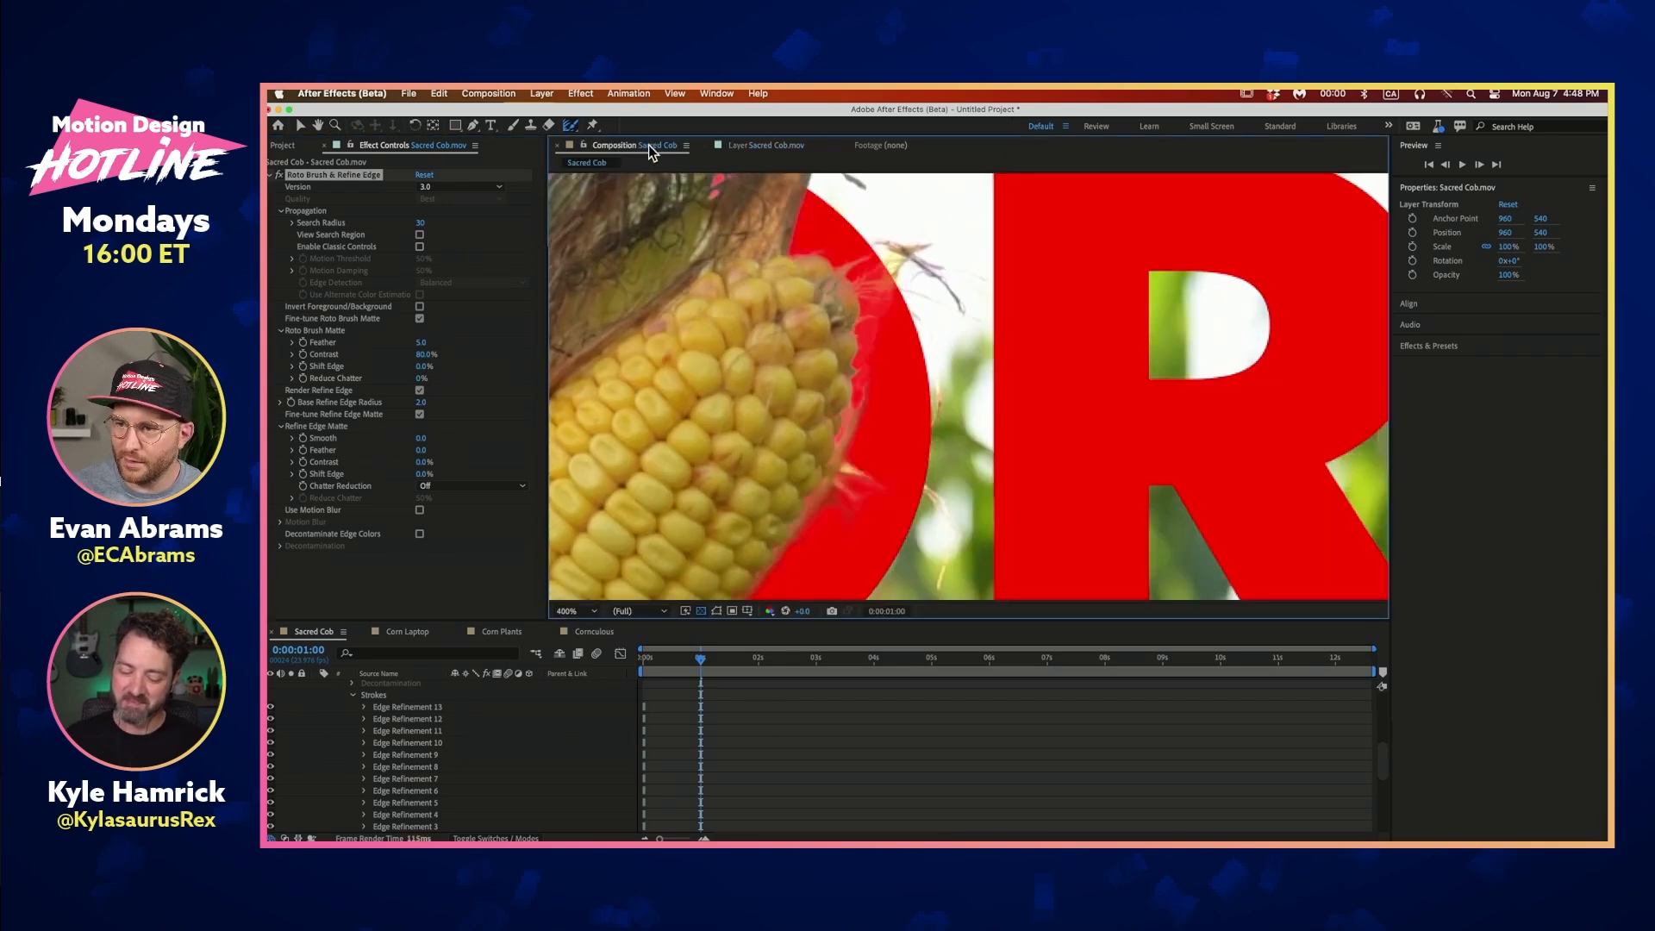
pyautogui.scroll(-2, 840, 303)
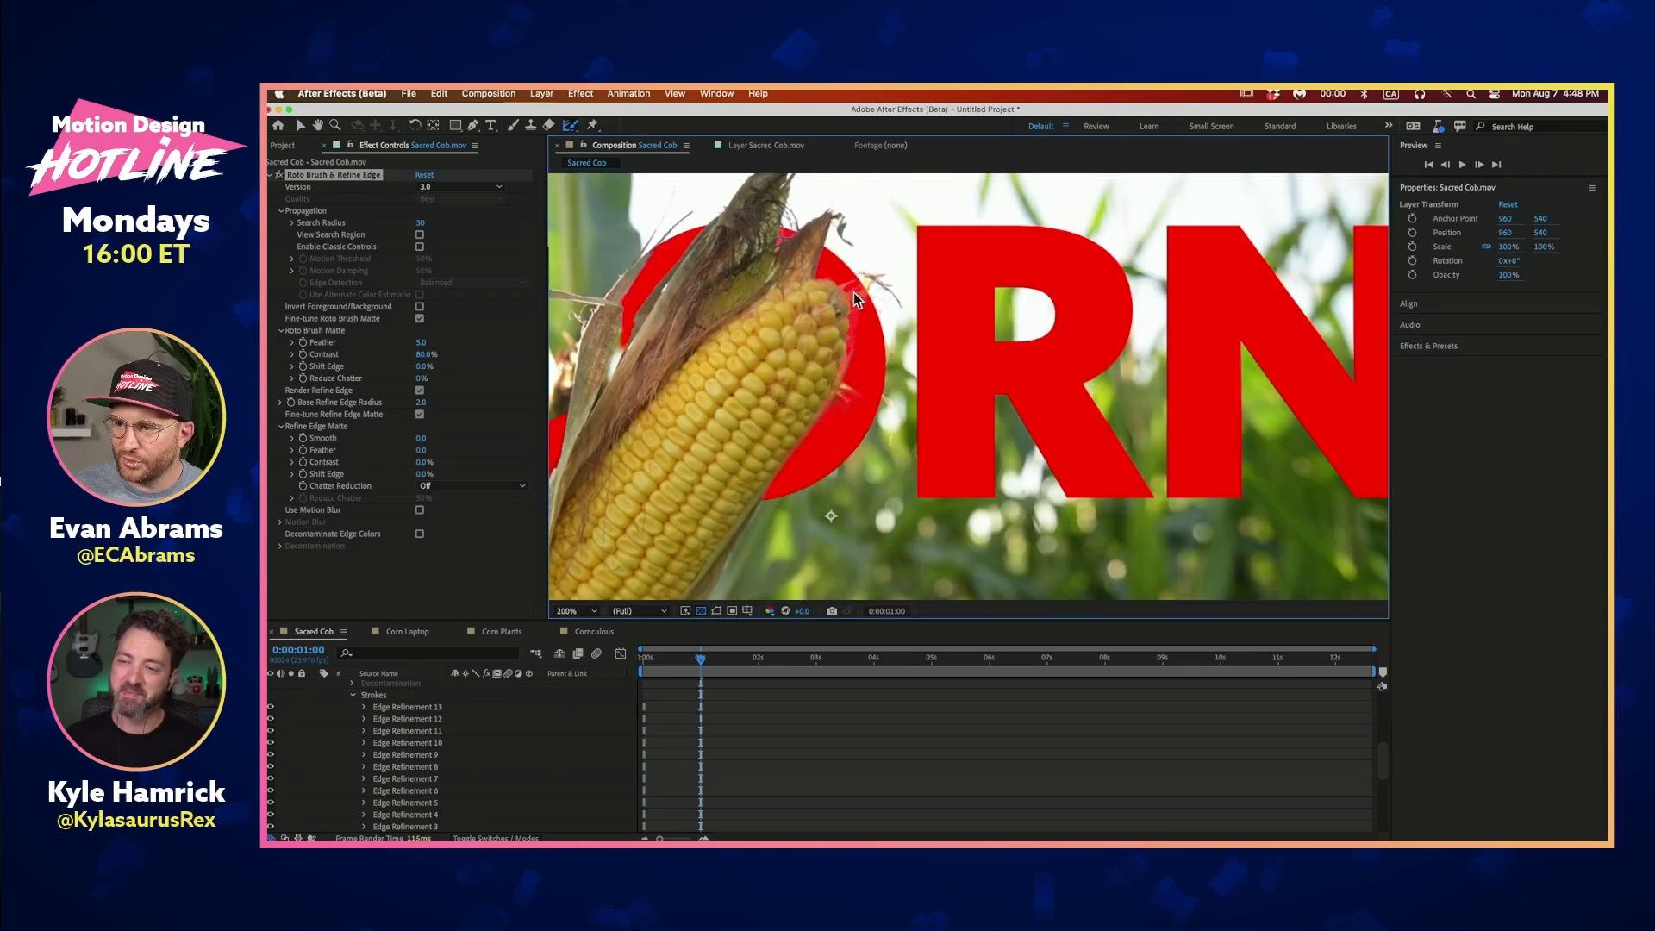
pyautogui.moveTo(849, 308)
pyautogui.mouseDown()
pyautogui.moveTo(857, 345)
pyautogui.moveTo(857, 307)
pyautogui.mouseUp()
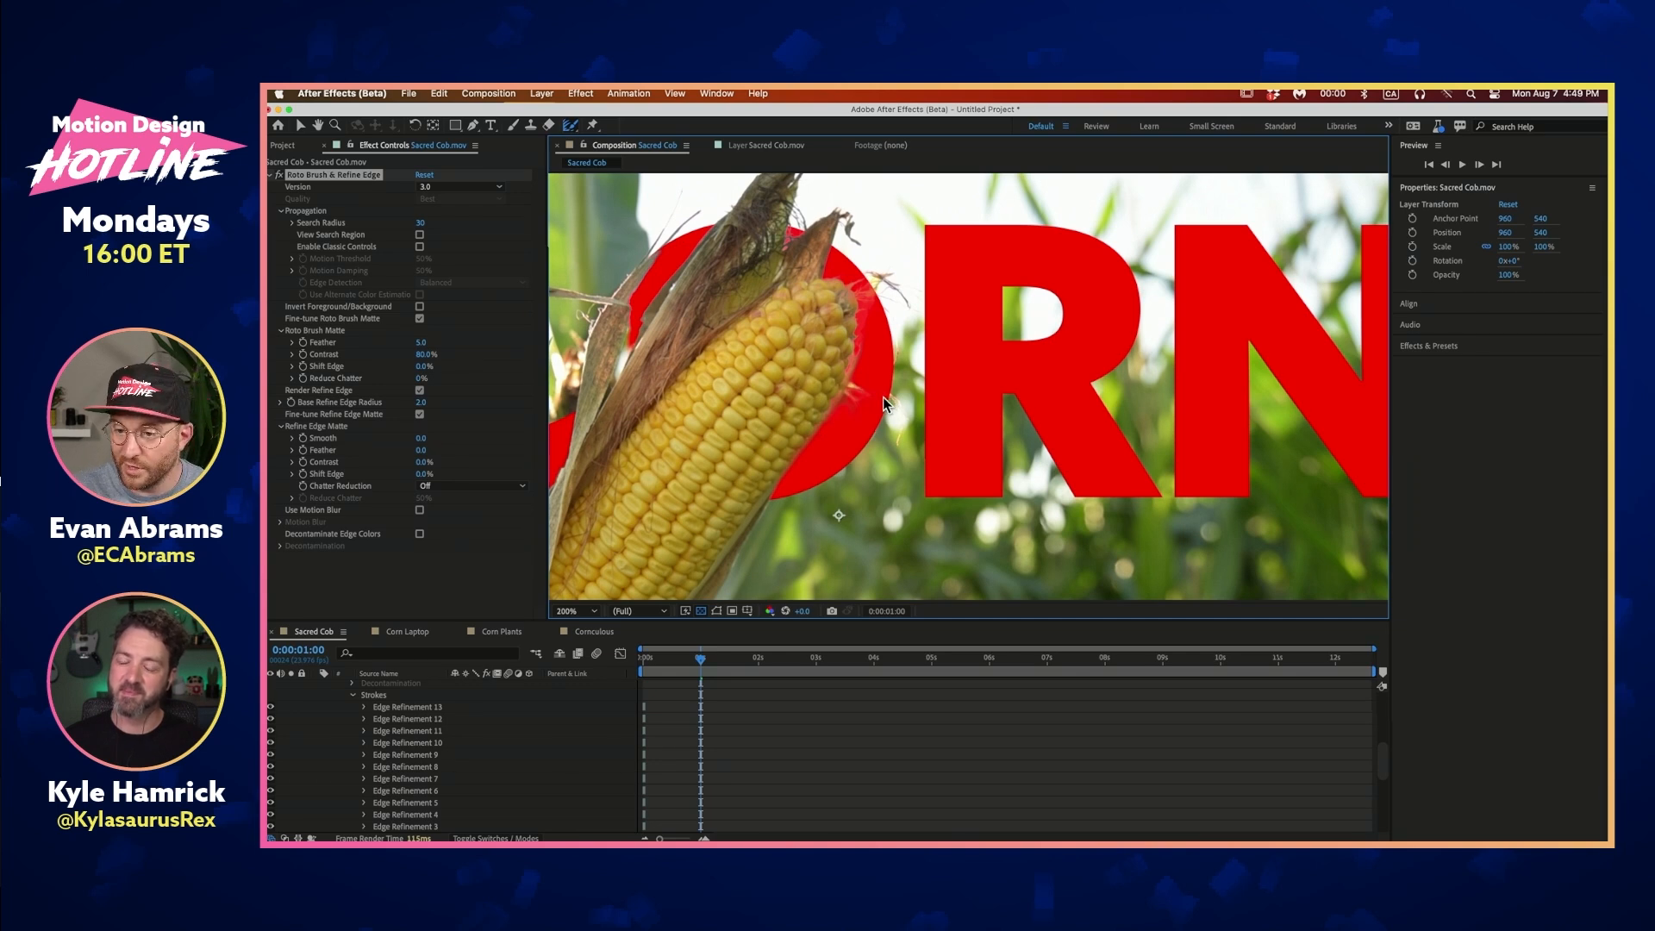
pyautogui.click(331, 346)
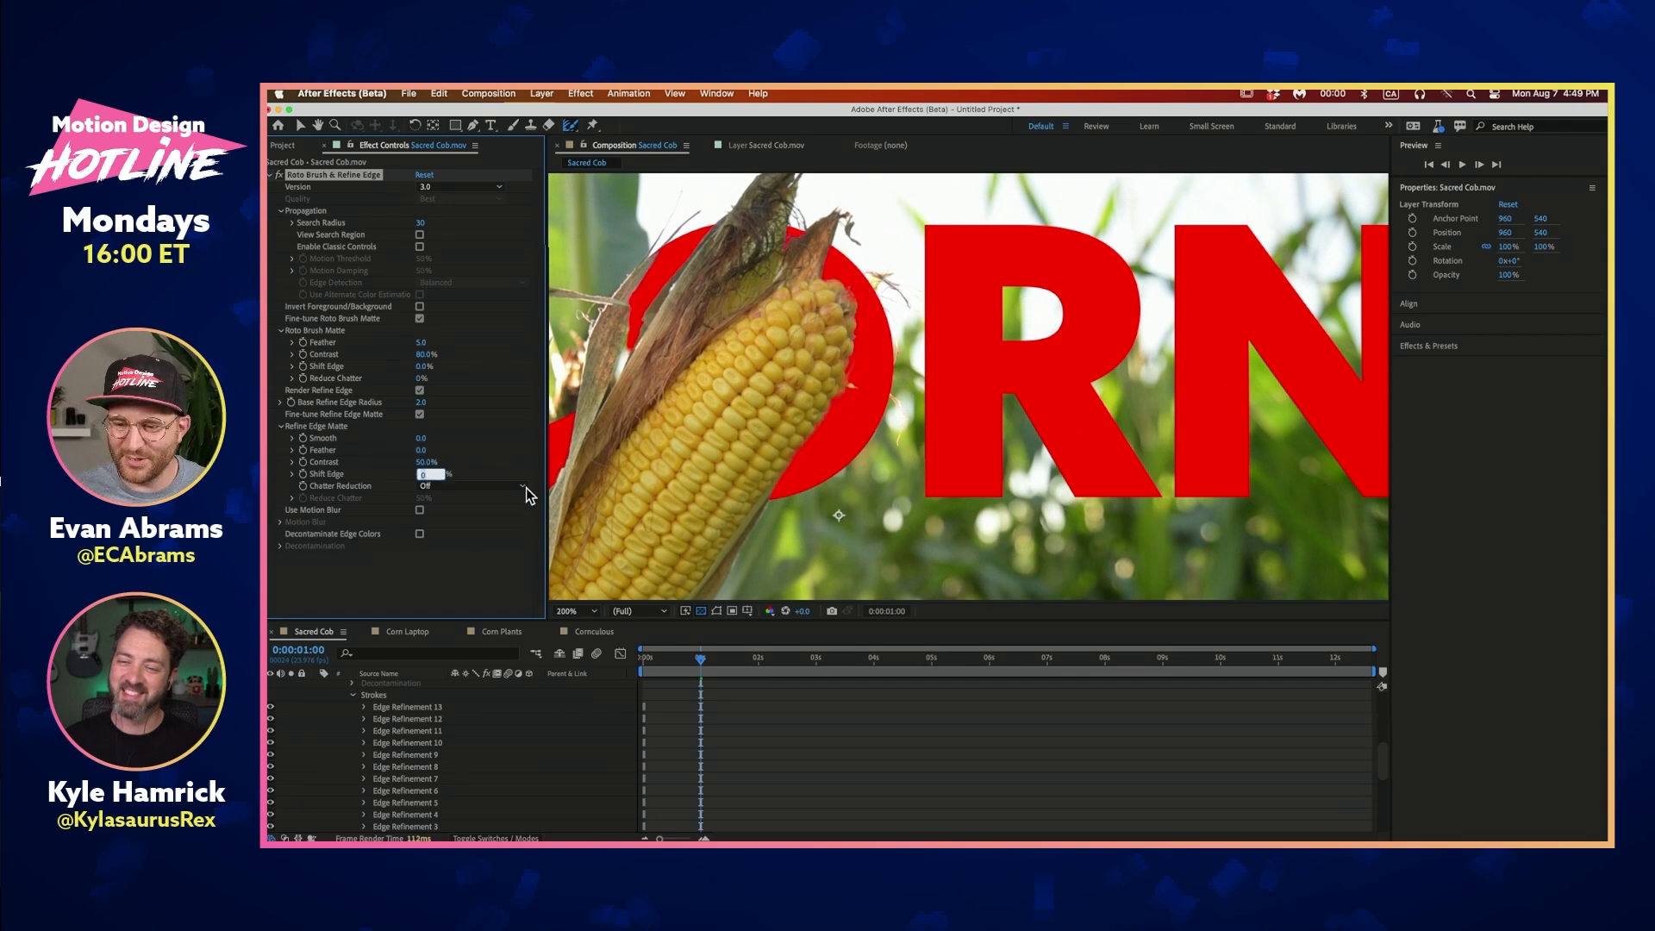
pyautogui.press('Return')
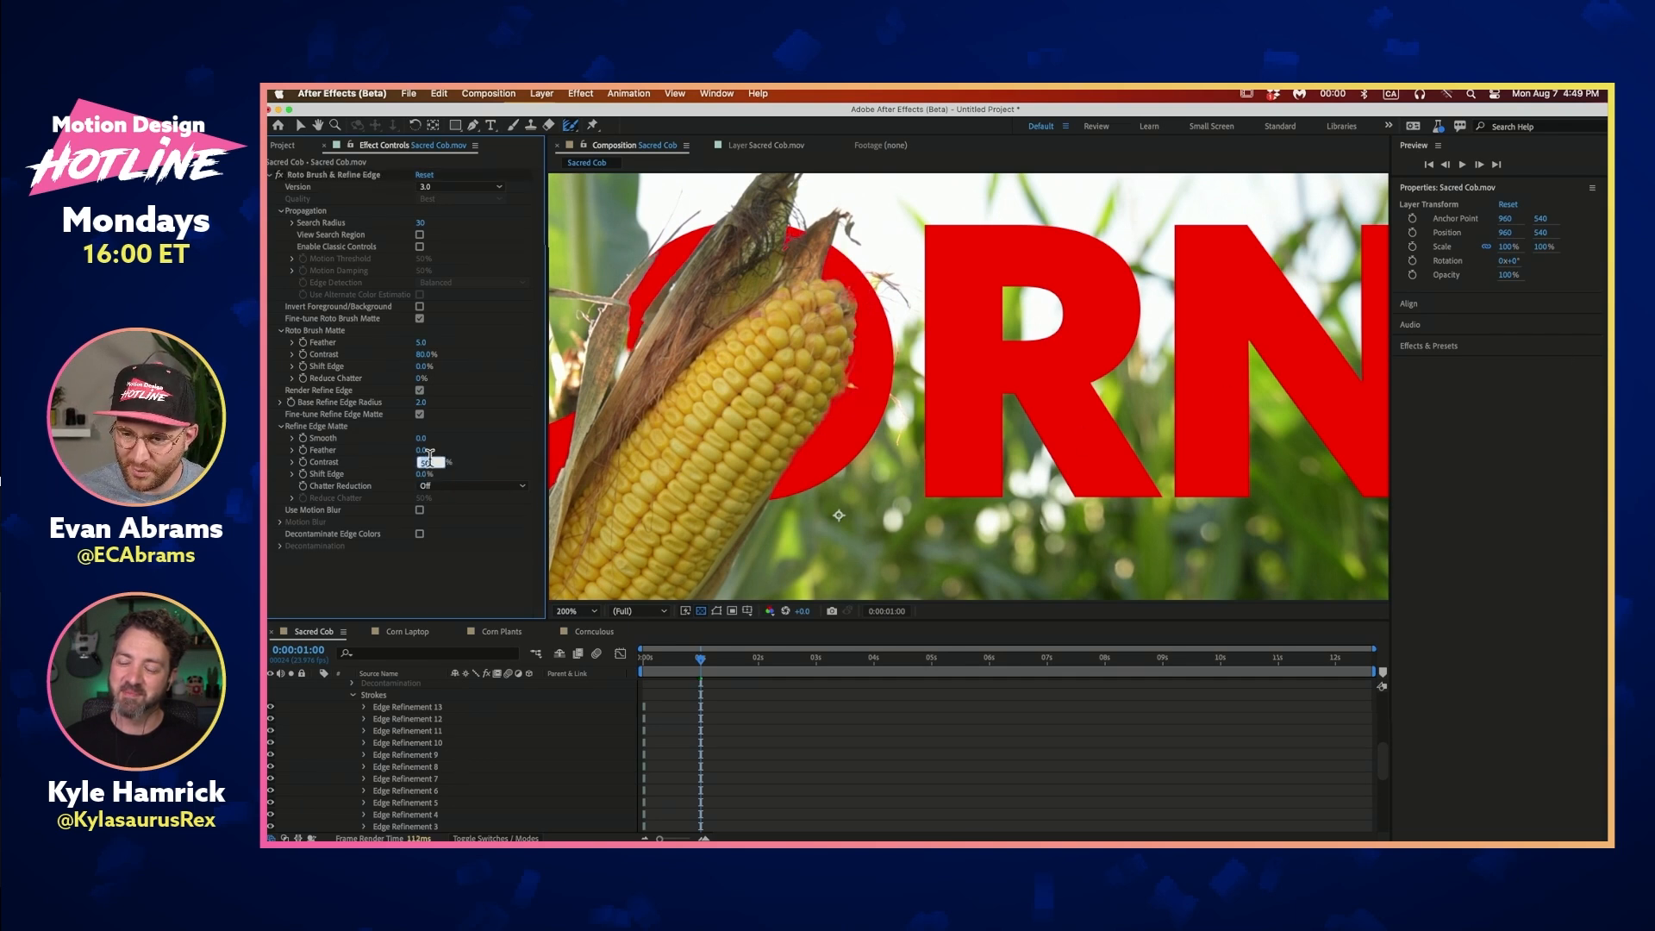
pyautogui.press('Tab')
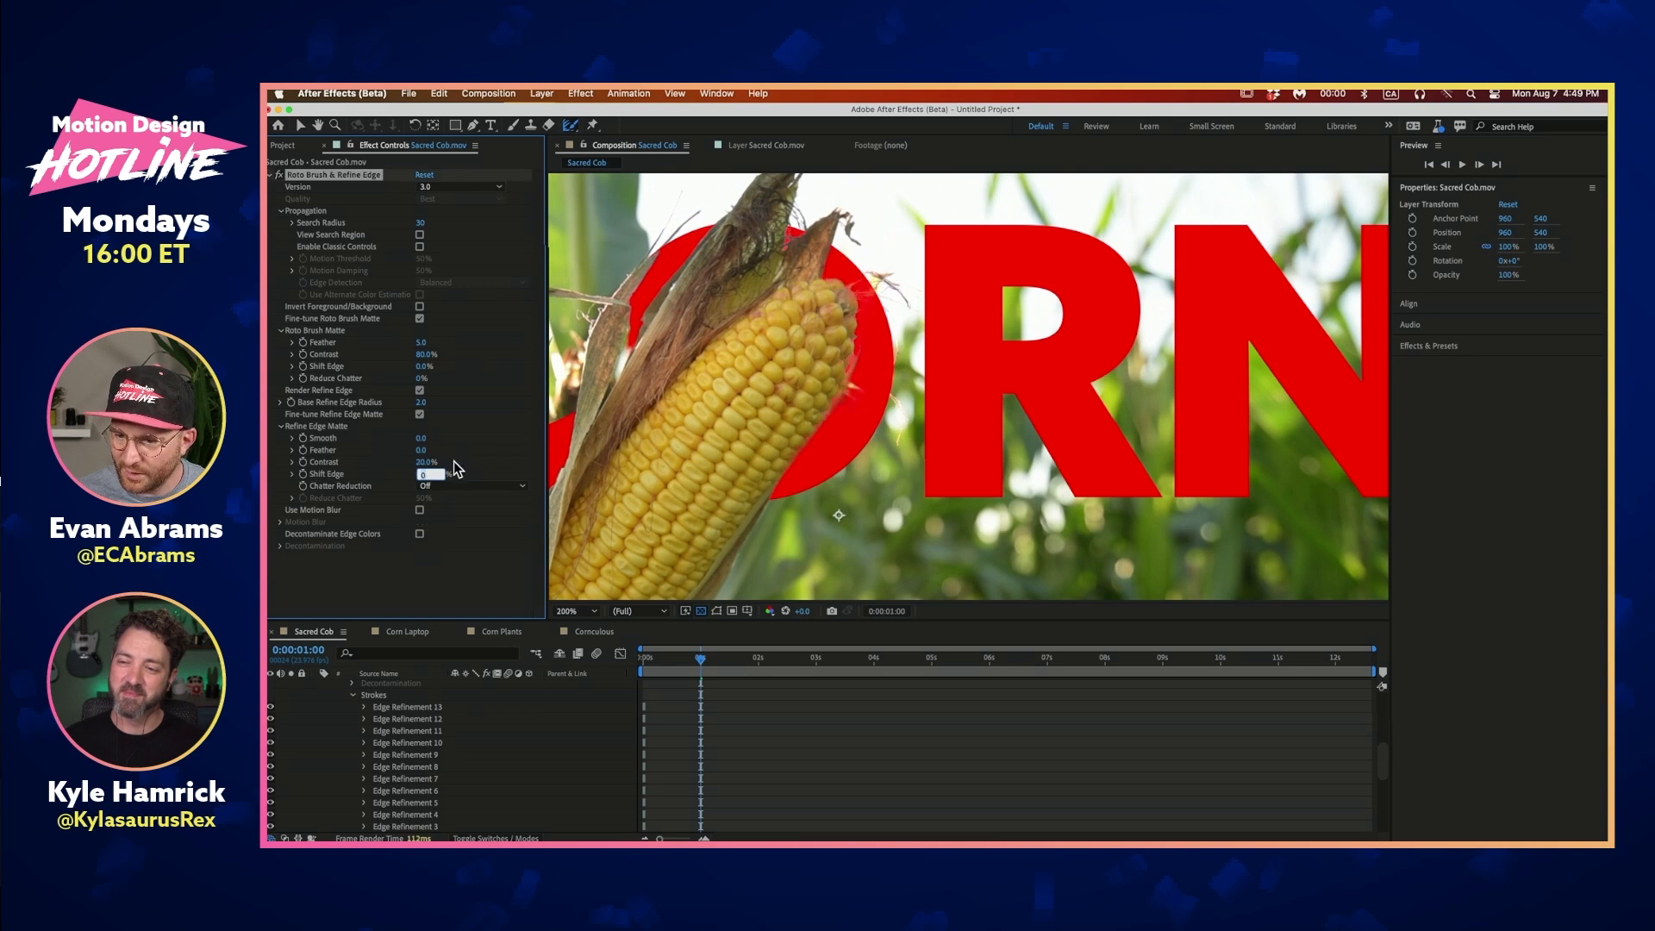
pyautogui.press('Return')
pyautogui.moveTo(423, 474); pyautogui.dragTo(458, 469)
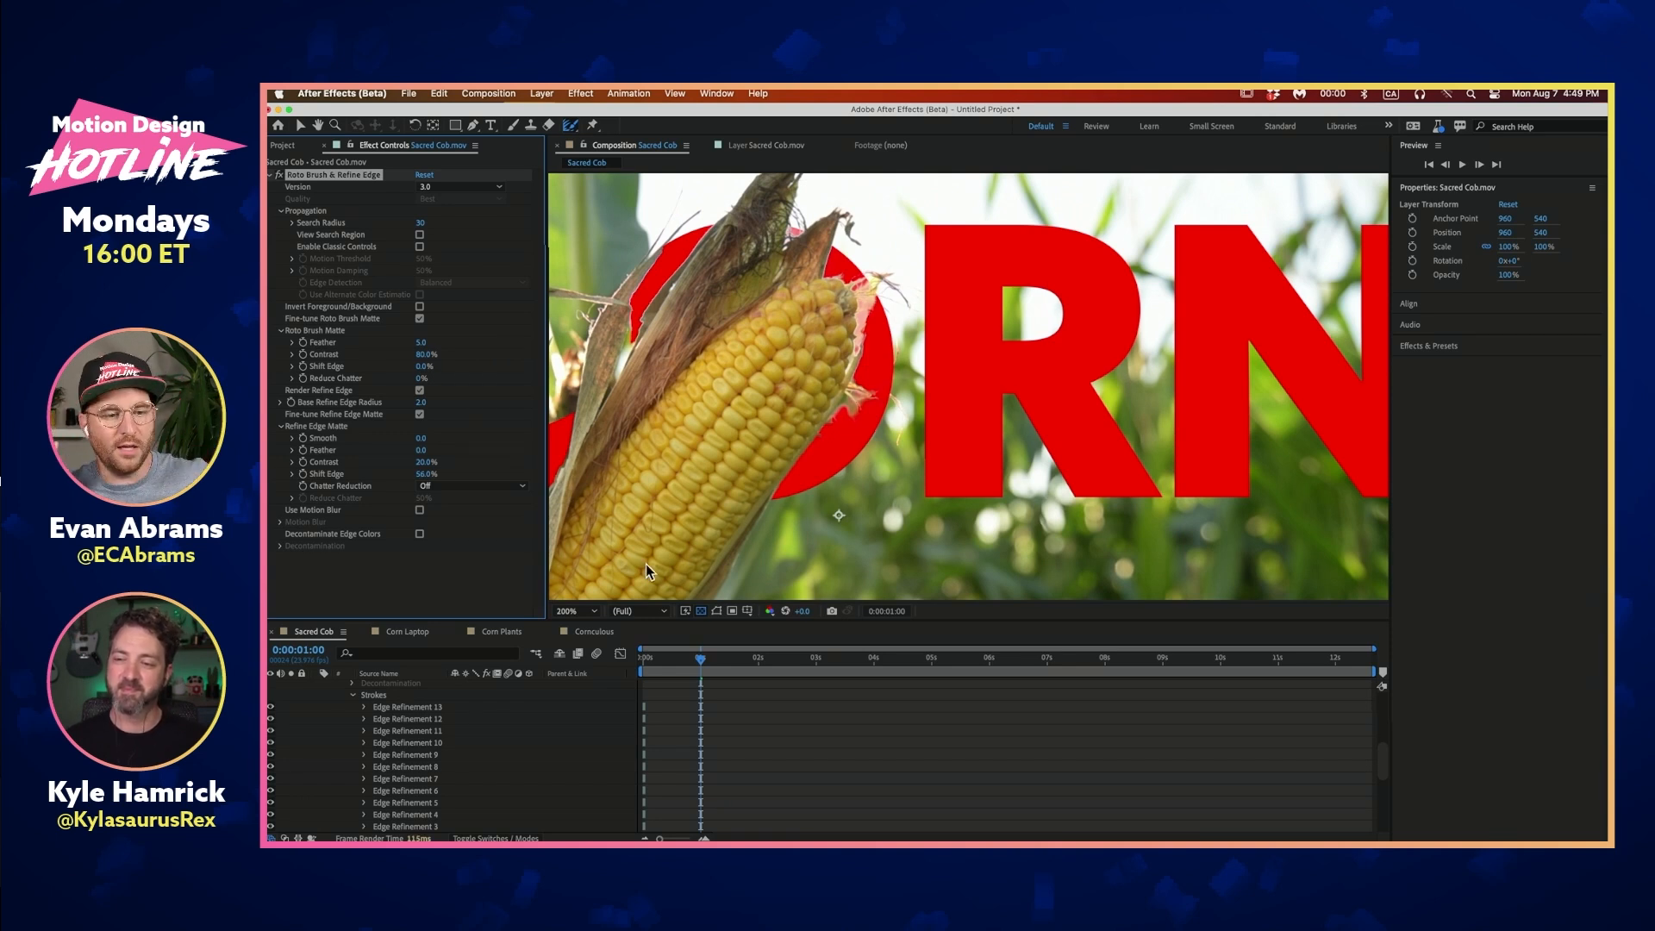
pyautogui.scroll(2, 933, 357)
pyautogui.scroll(-4, 943, 360)
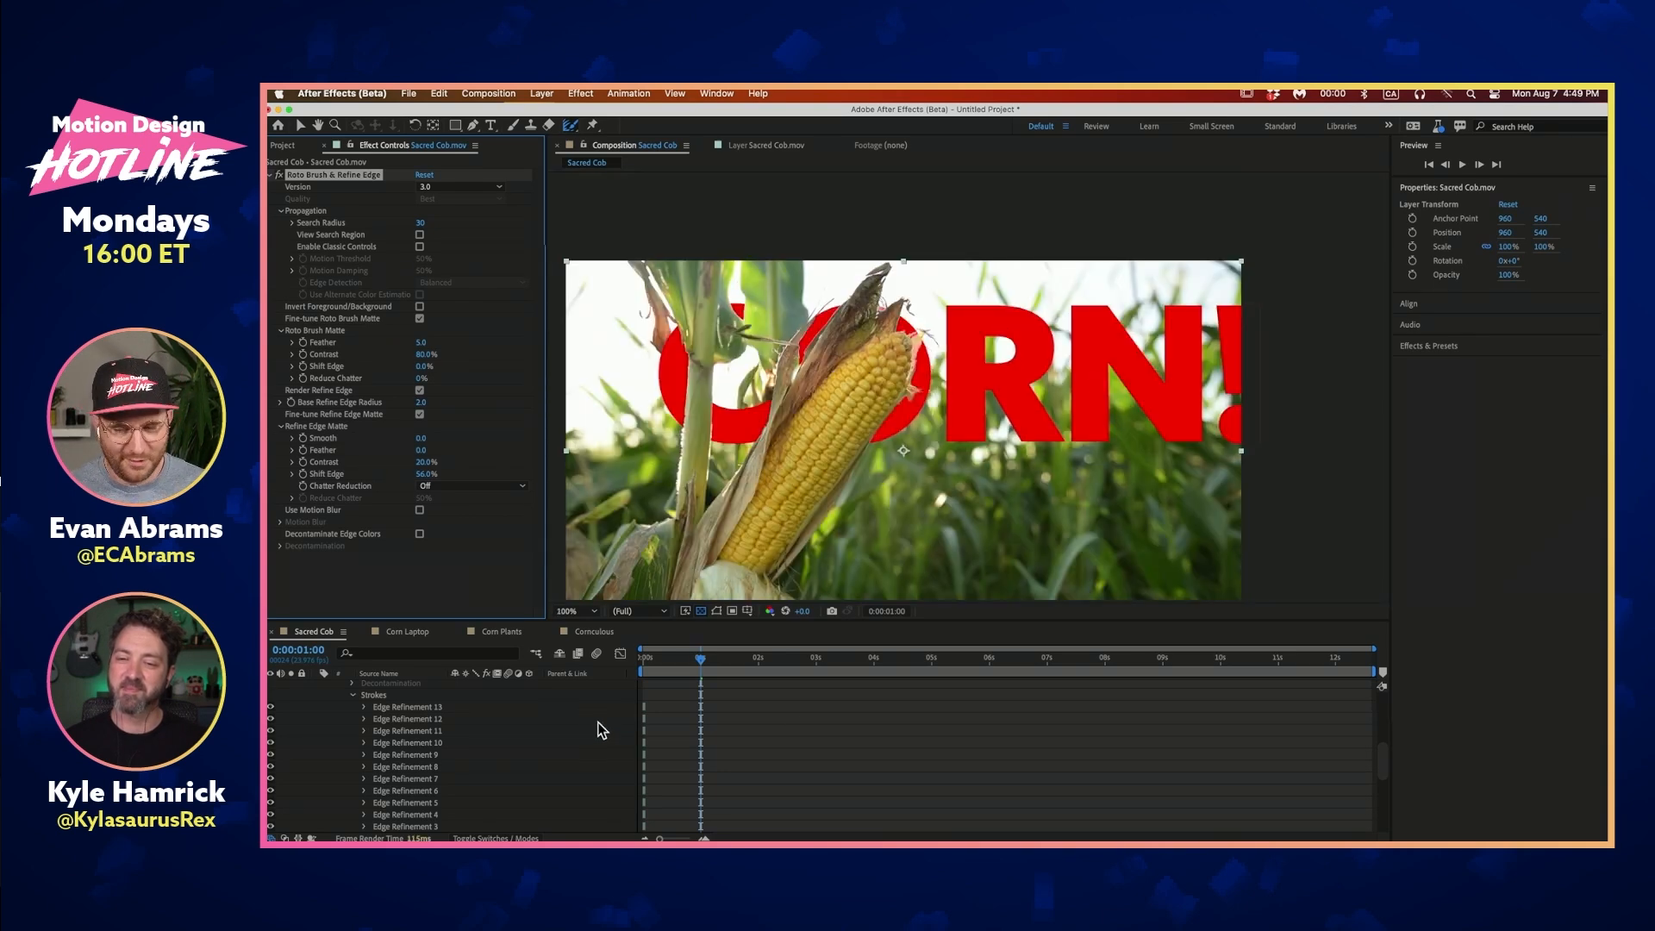
pyautogui.click(591, 631)
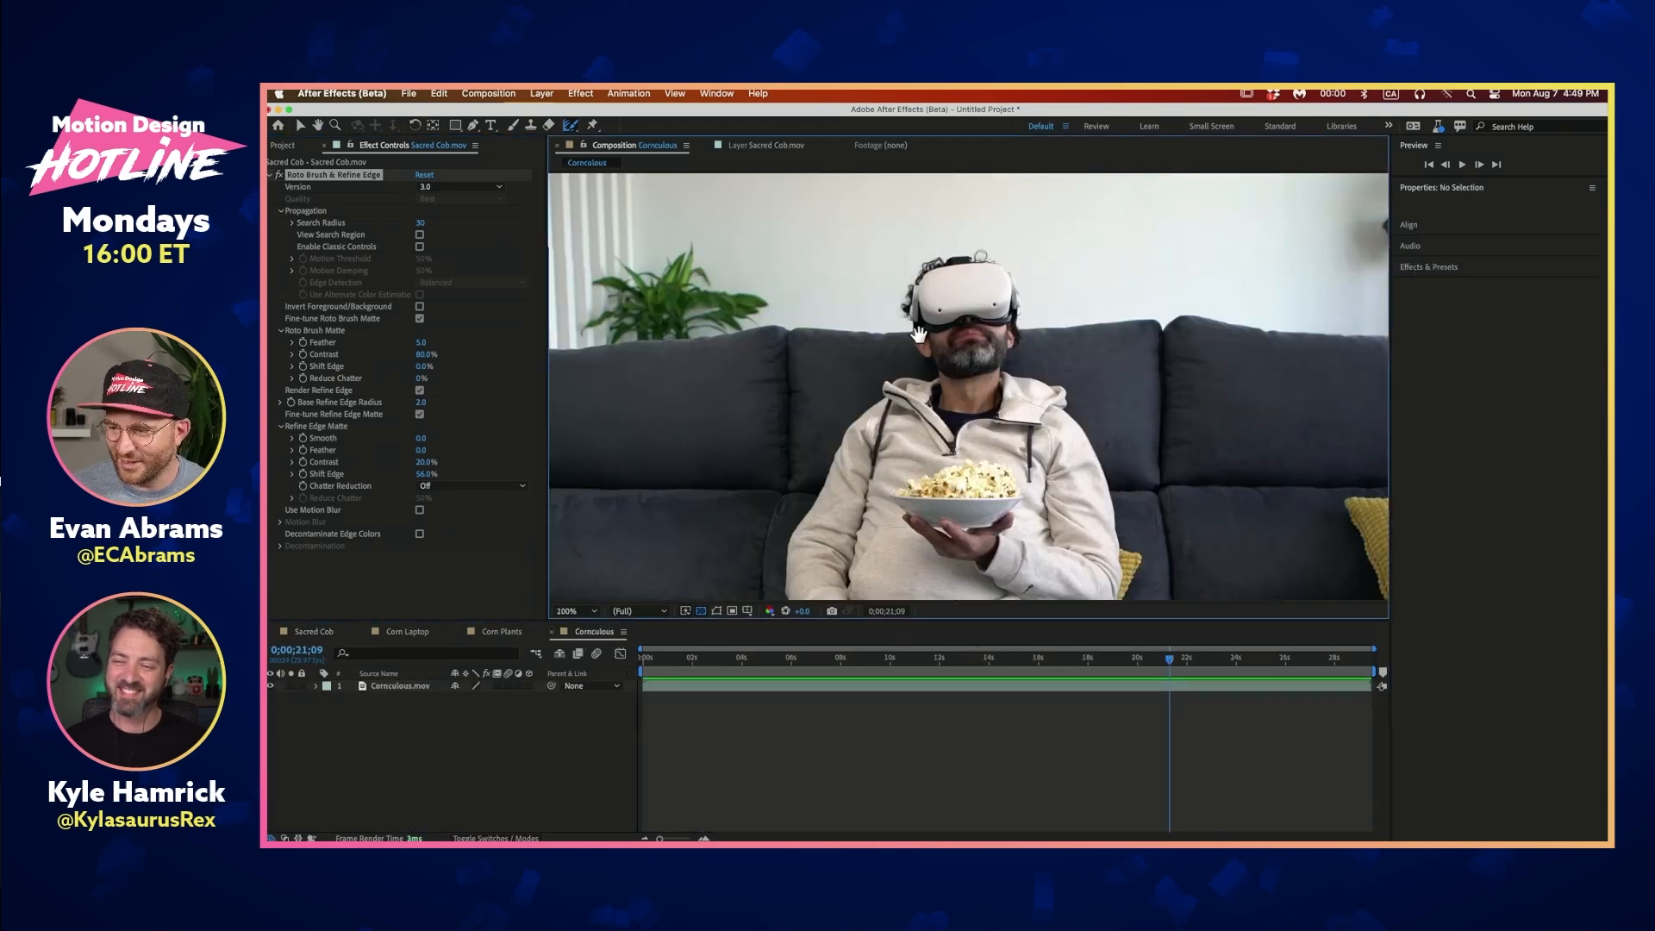
pyautogui.moveTo(918, 335); pyautogui.dragTo(892, 280)
pyautogui.click(356, 184)
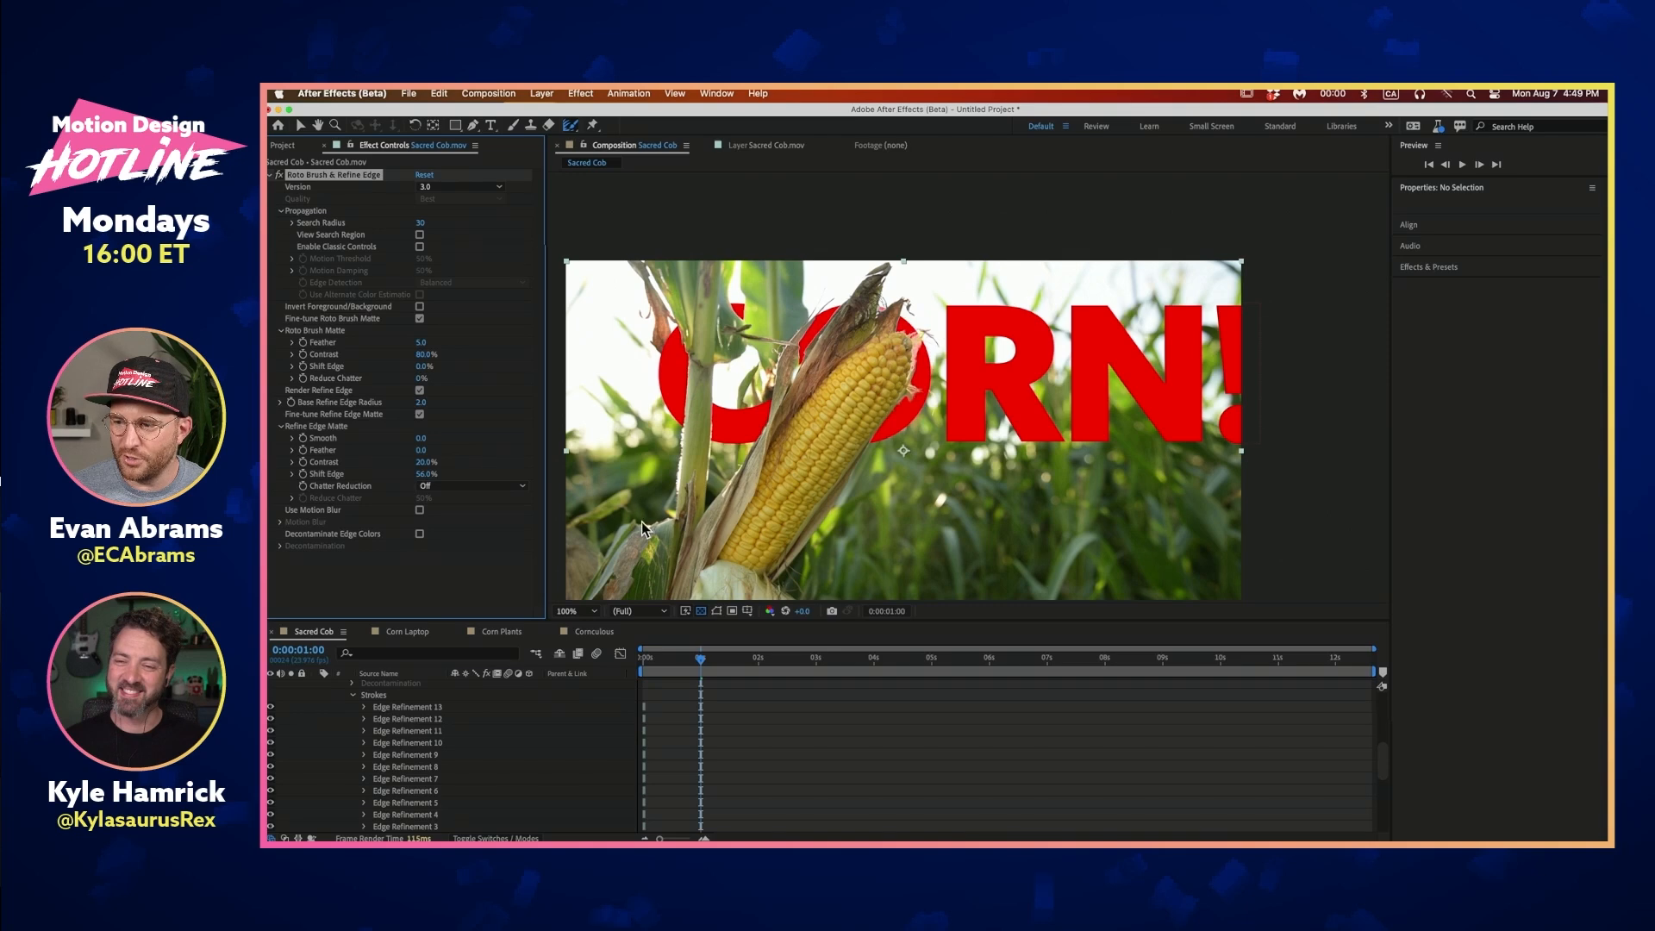
pyautogui.click(565, 632)
pyautogui.moveTo(778, 673)
pyautogui.mouseDown()
pyautogui.moveTo(839, 669)
pyautogui.moveTo(764, 670)
pyautogui.mouseUp()
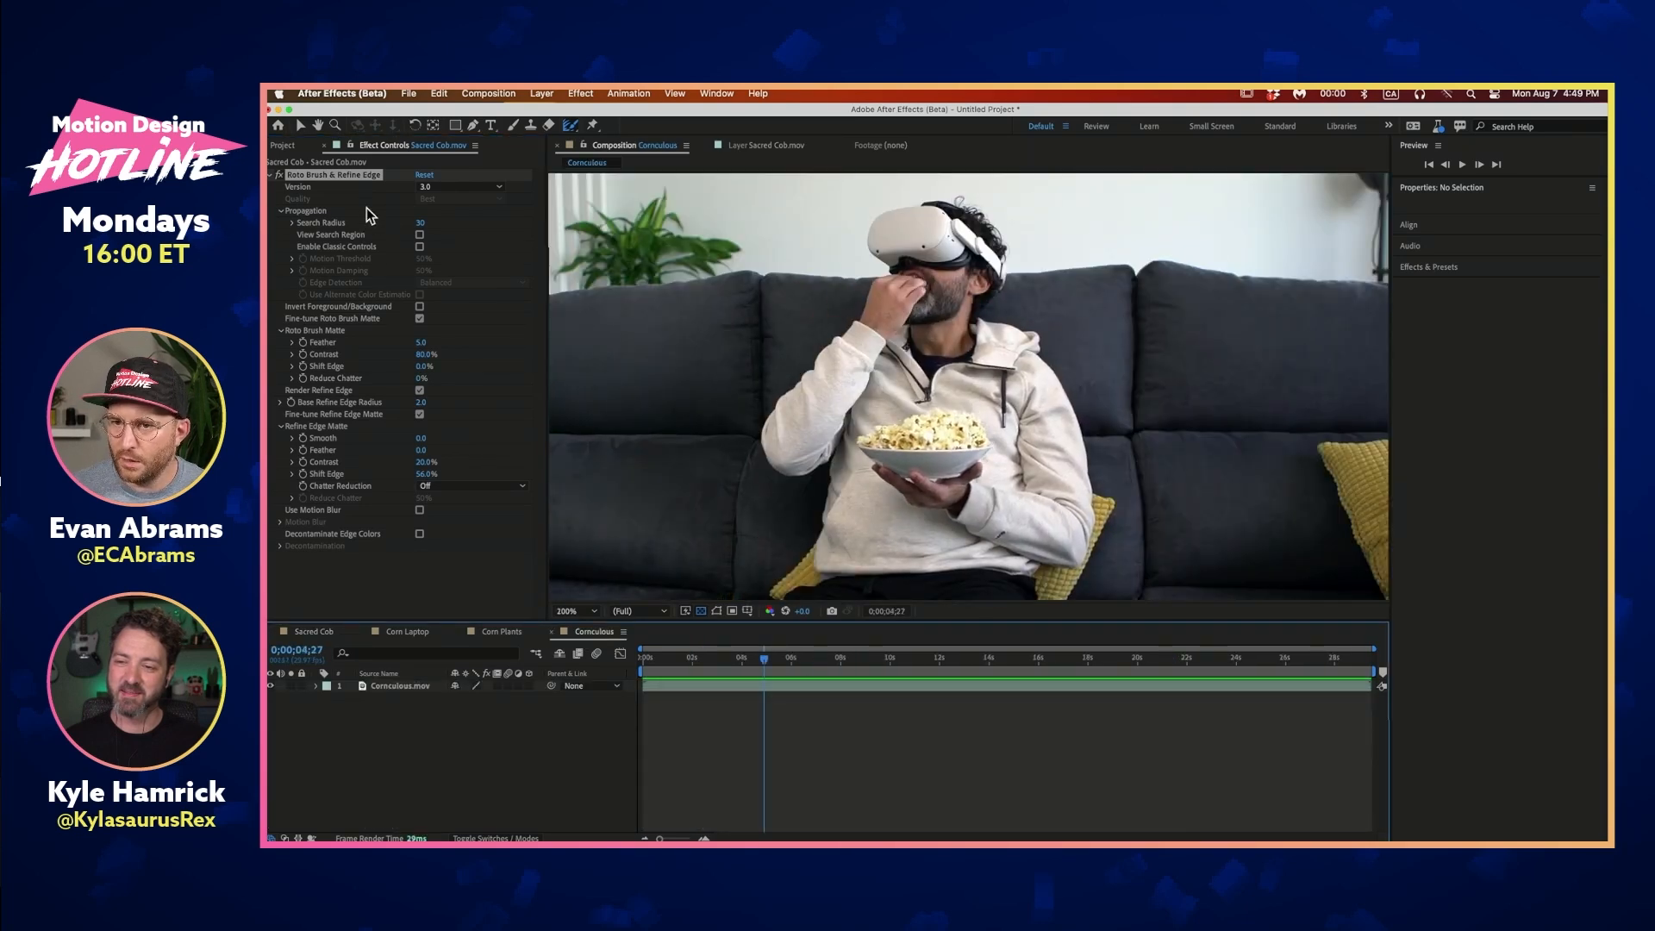
pyautogui.click(359, 177)
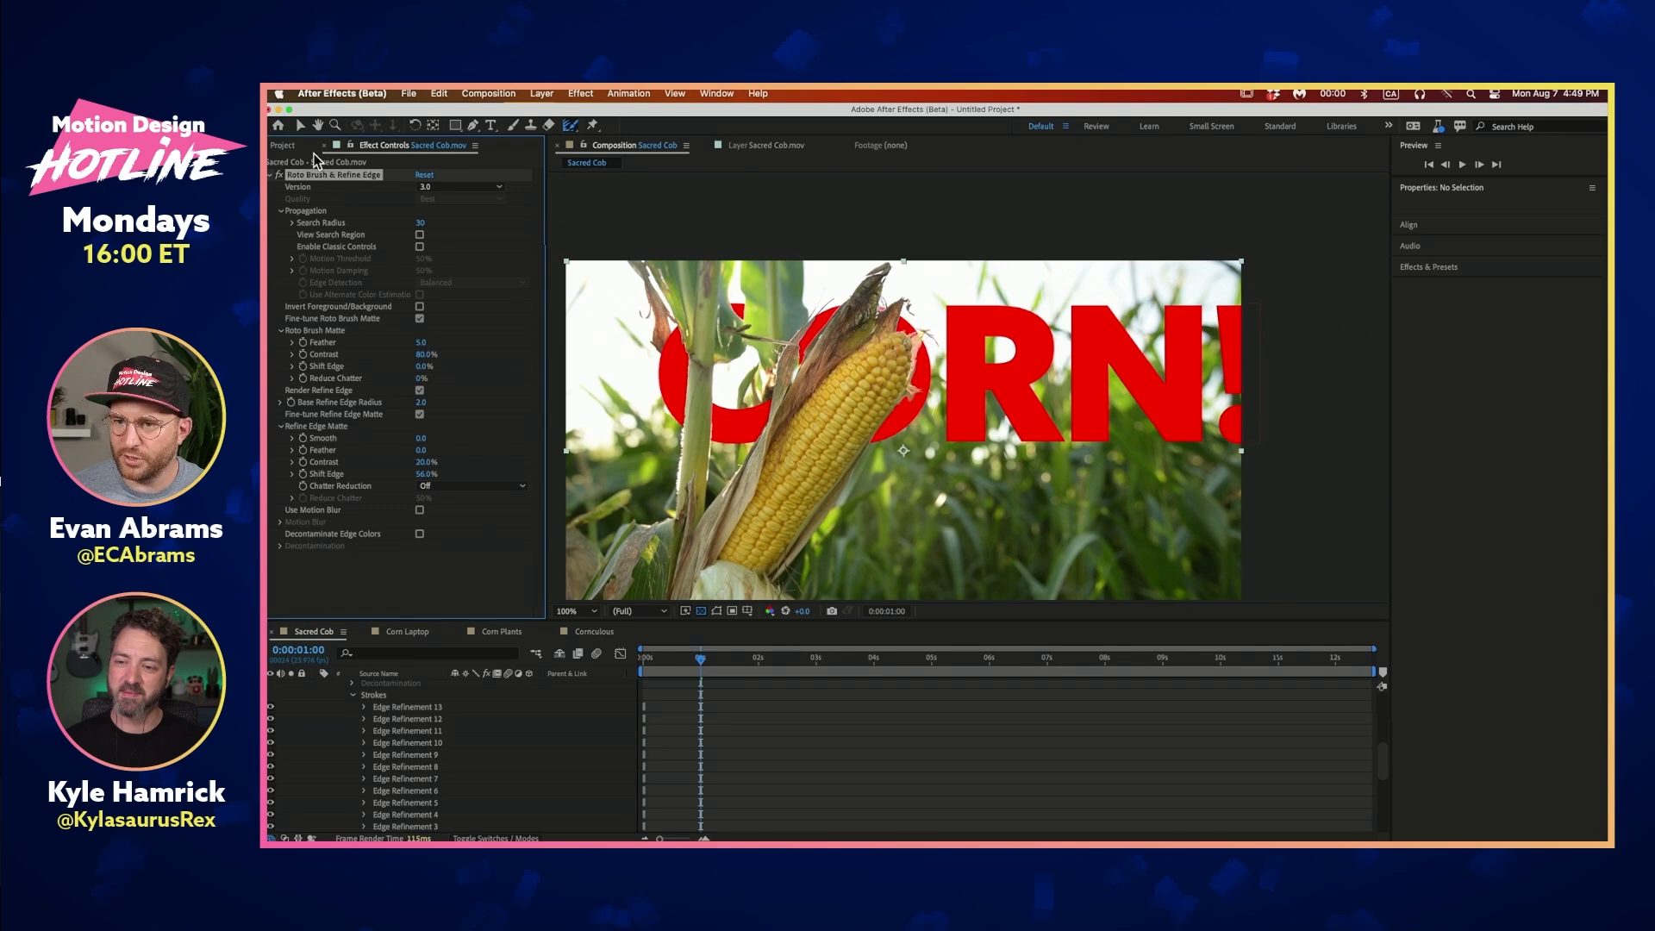
# Open the Cornculous composition at 0;00;03;22, select the Cornculous.mov layer and activate the rotoscoping brush
pyautogui.click(301, 148)
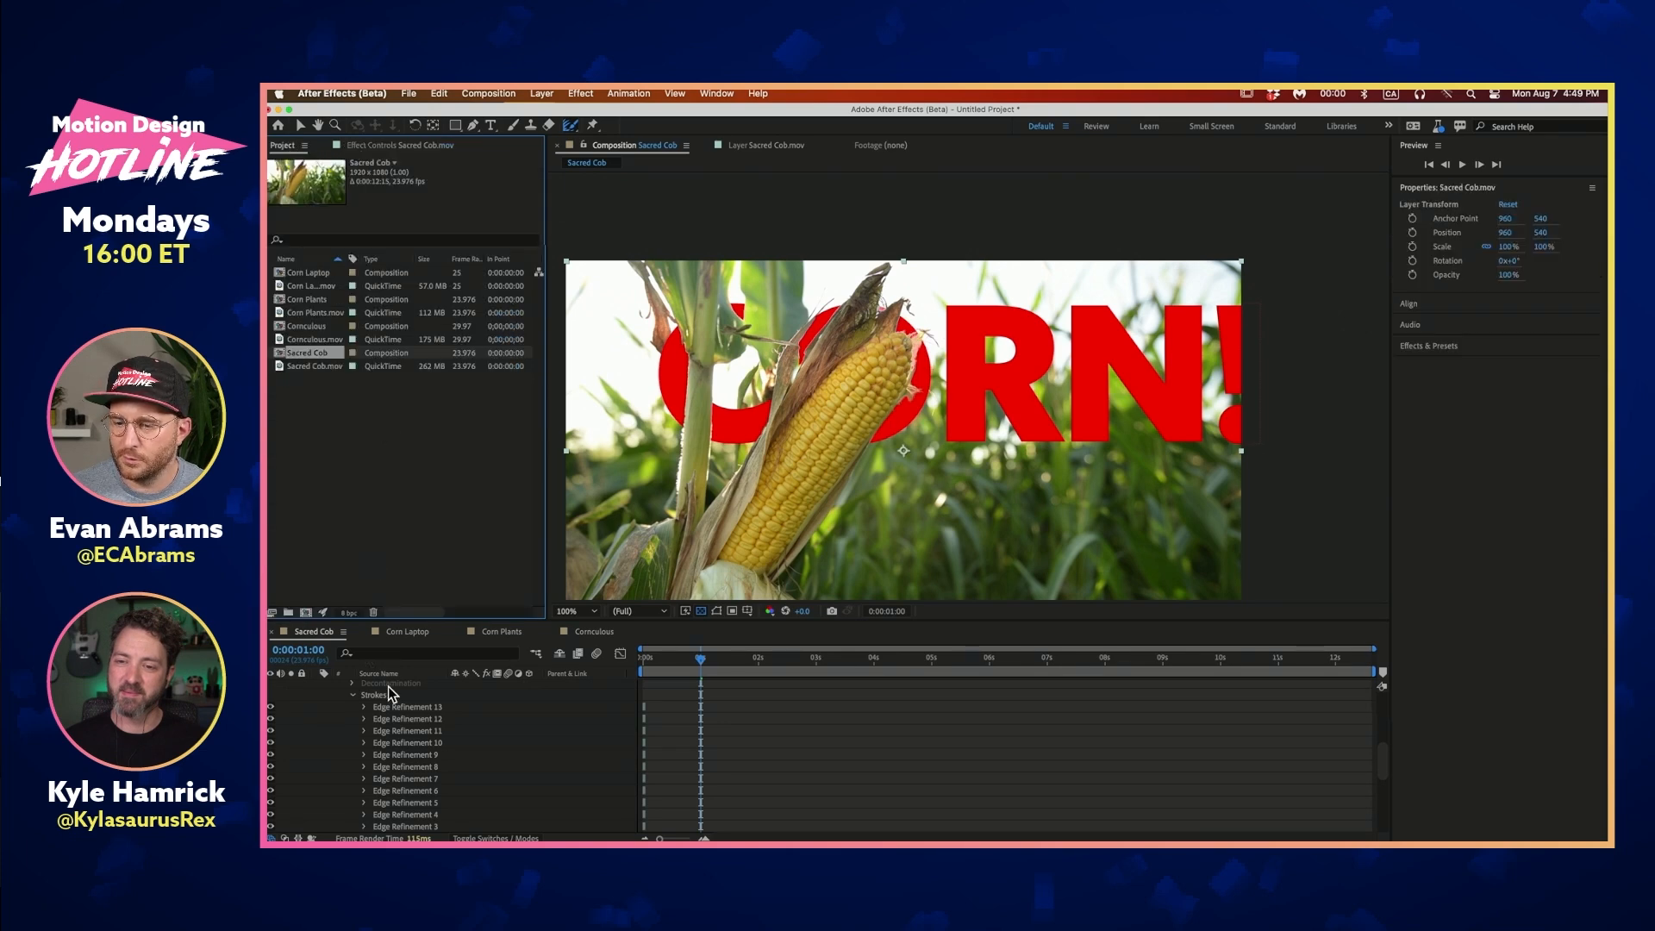
pyautogui.click(588, 631)
pyautogui.moveTo(705, 658); pyautogui.dragTo(735, 664)
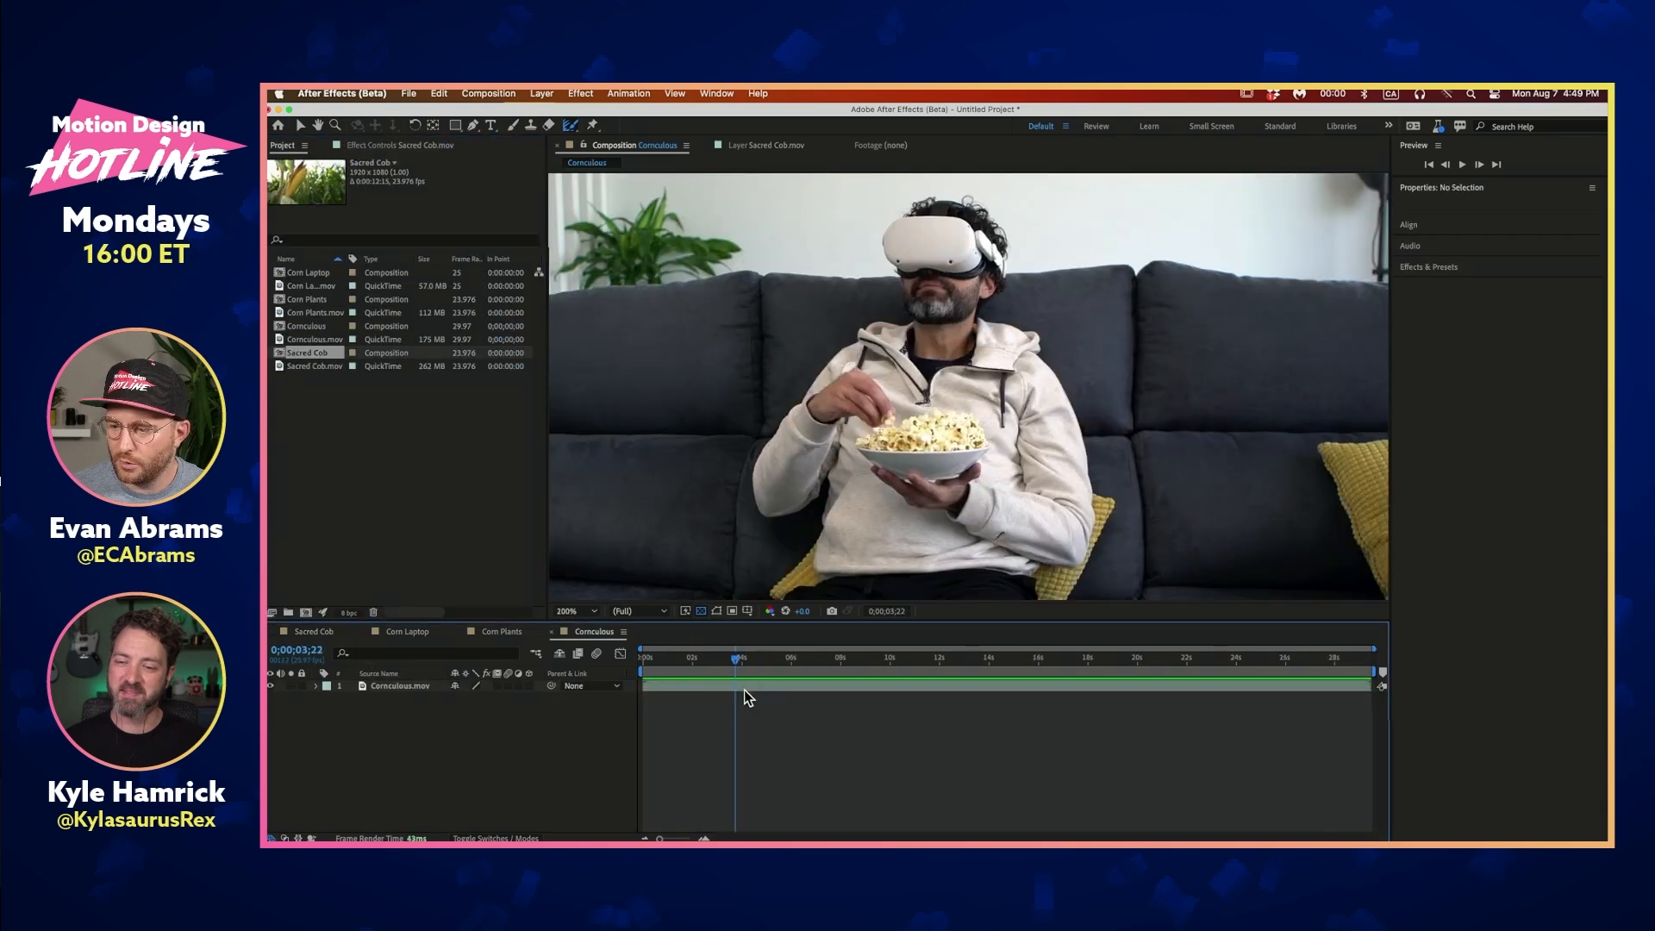
pyautogui.click(747, 686)
pyautogui.click(568, 127)
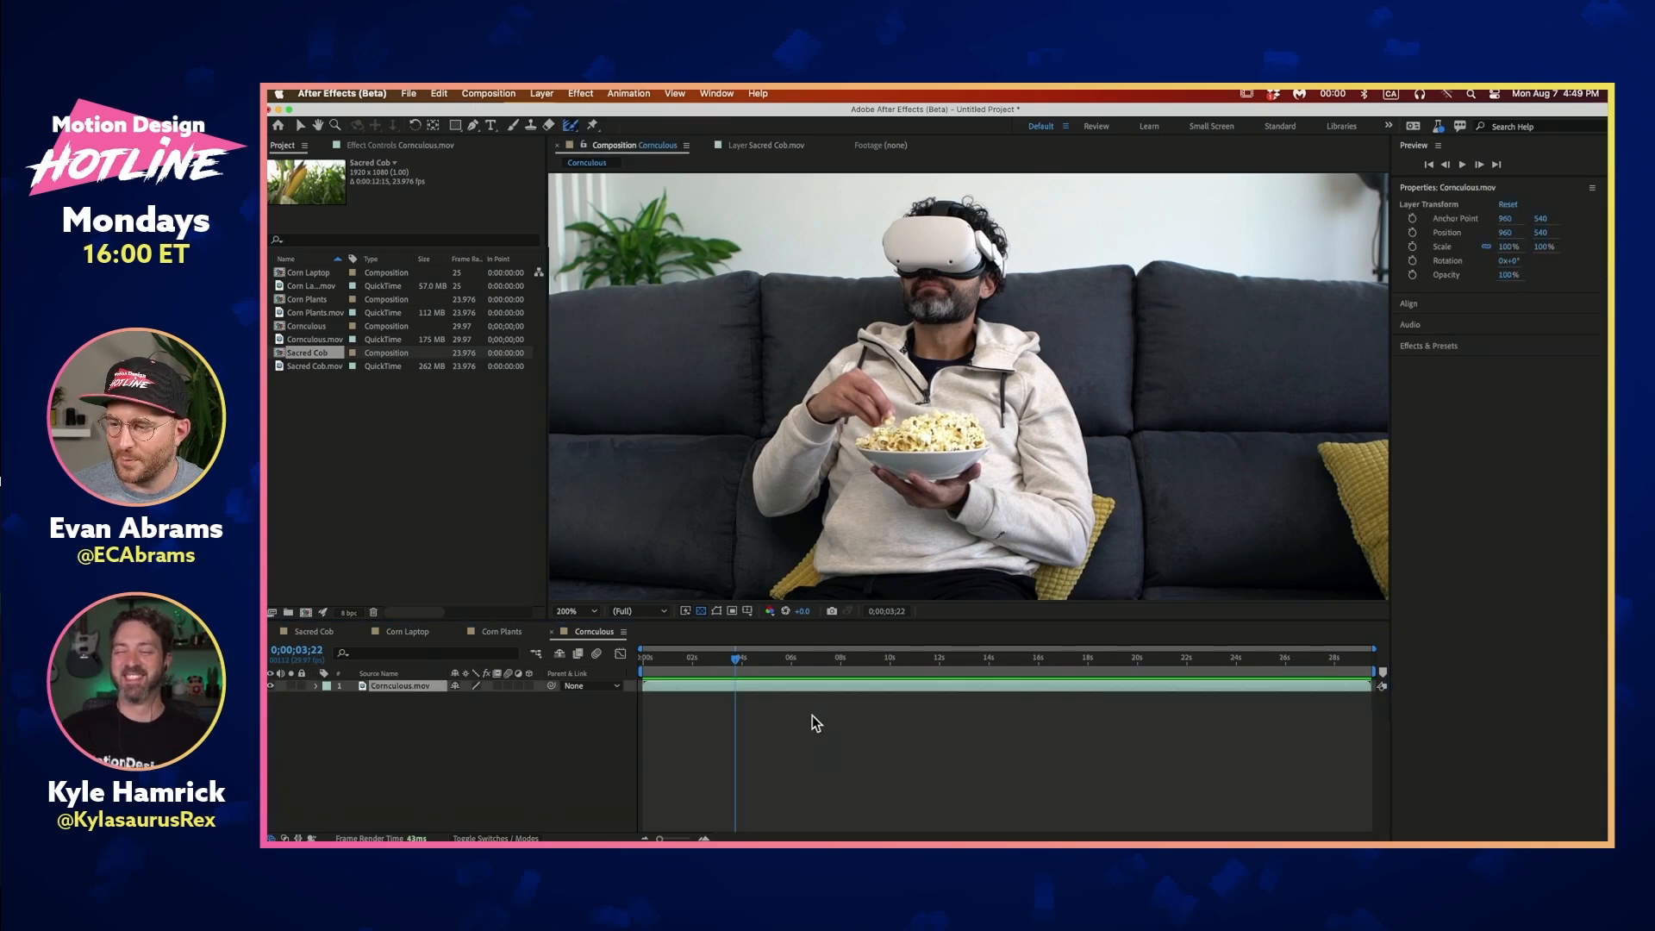
# Open the Cornculous.mov layer for rotoscoping and paint foreground strokes over the man's head, torso and arms
pyautogui.doubleClick(808, 685)
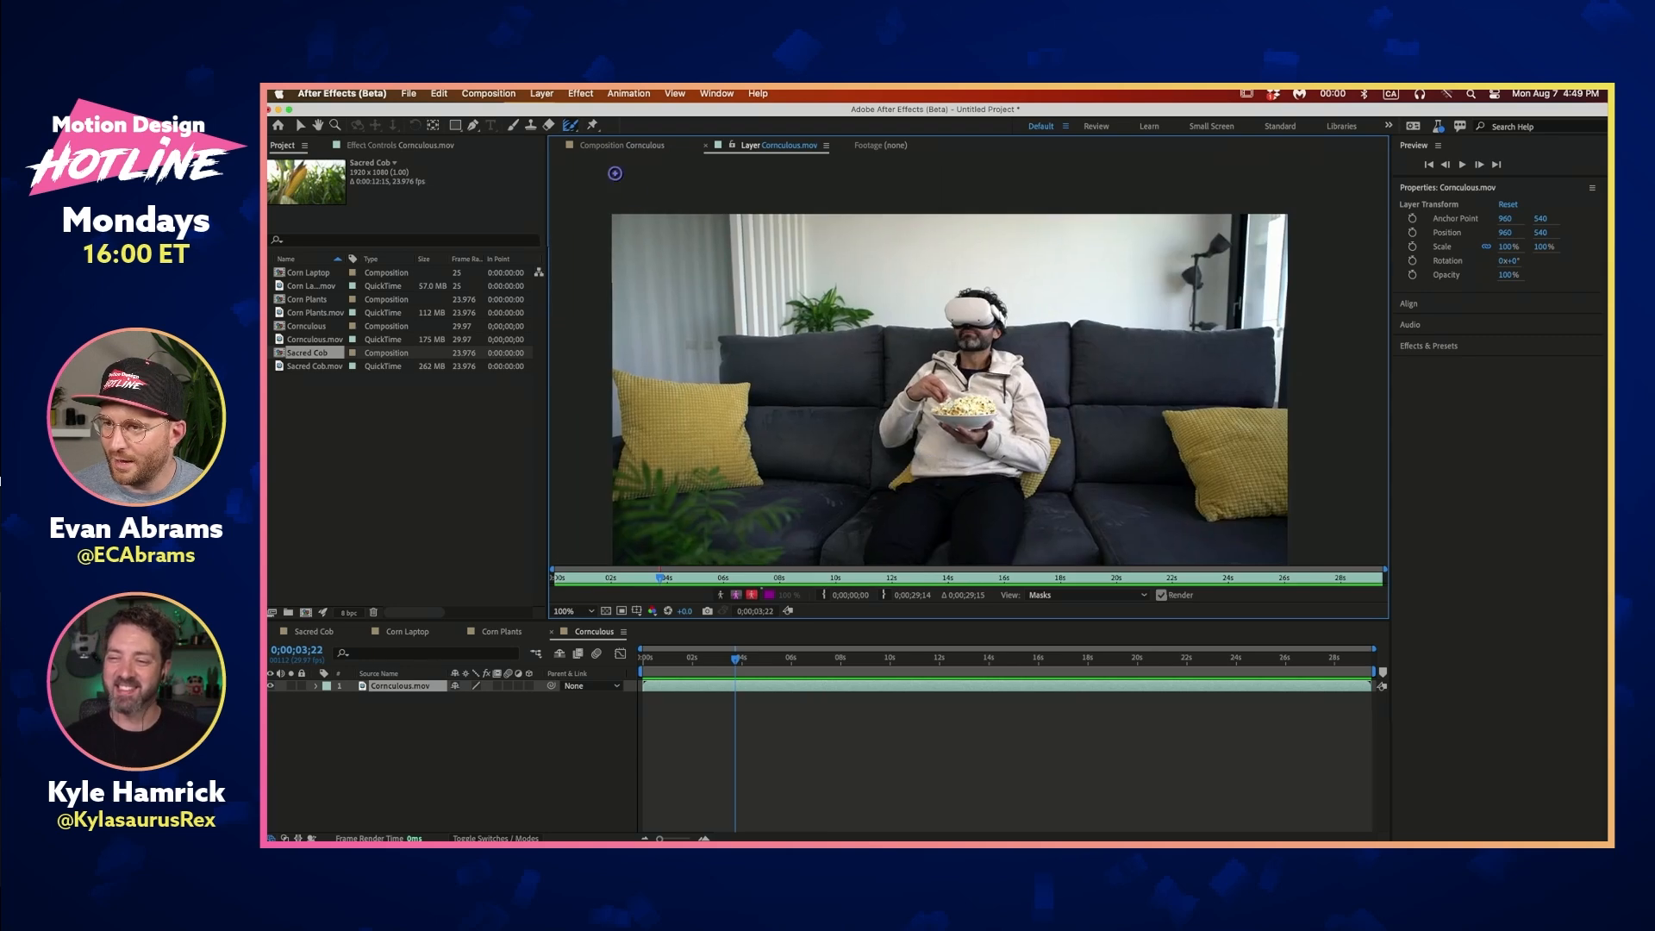
pyautogui.moveTo(972, 317); pyautogui.dragTo(969, 448)
pyautogui.scroll(2, 972, 312)
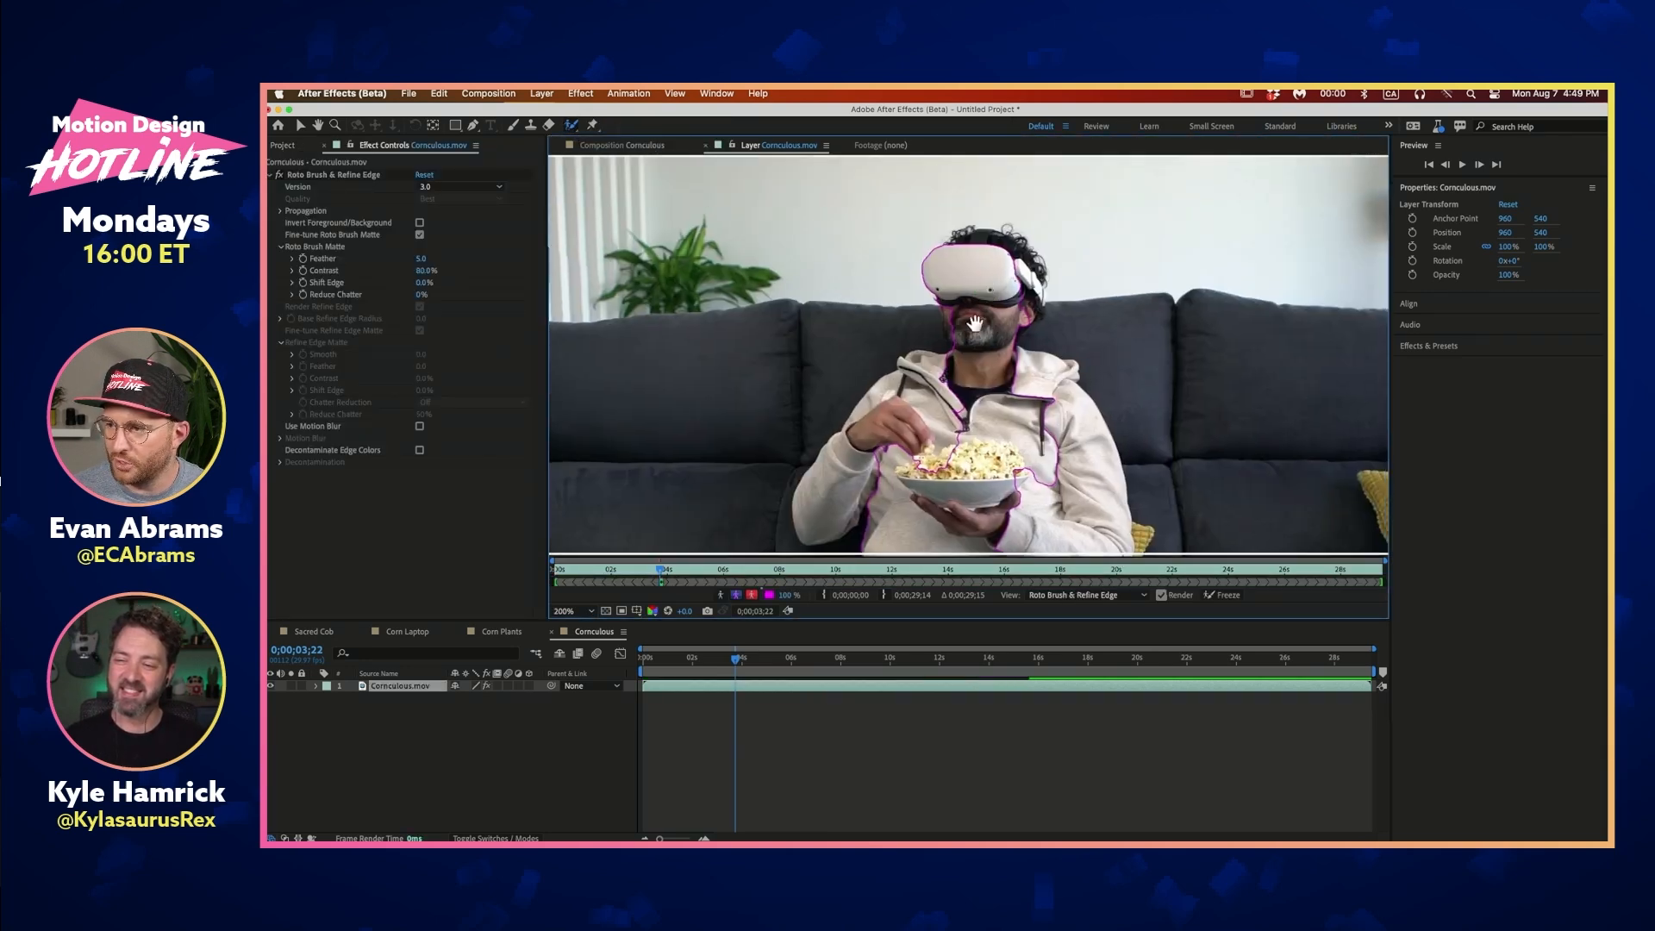
pyautogui.moveTo(910, 306)
pyautogui.mouseDown()
pyautogui.moveTo(952, 291)
pyautogui.moveTo(1022, 310)
pyautogui.moveTo(1039, 427)
pyautogui.mouseUp()
pyautogui.moveTo(1056, 371)
pyautogui.mouseDown()
pyautogui.moveTo(1032, 439)
pyautogui.moveTo(909, 325)
pyautogui.moveTo(766, 399)
pyautogui.moveTo(675, 492)
pyautogui.mouseUp()
pyautogui.moveTo(907, 389)
pyautogui.mouseDown()
pyautogui.moveTo(834, 259)
pyautogui.moveTo(996, 547)
pyautogui.mouseUp()
# Include the man's legs in the Roto Brush selection and exclude the couch seat on both sides of them
pyautogui.moveTo(996, 414); pyautogui.dragTo(1211, 604)
pyautogui.moveTo(902, 298)
pyautogui.mouseDown()
pyautogui.moveTo(839, 439)
pyautogui.moveTo(793, 515)
pyautogui.mouseUp()
pyautogui.moveTo(1033, 431); pyautogui.dragTo(922, 166)
pyautogui.moveTo(849, 427); pyautogui.dragTo(747, 165)
pyautogui.moveTo(1167, 215); pyautogui.dragTo(1188, 289)
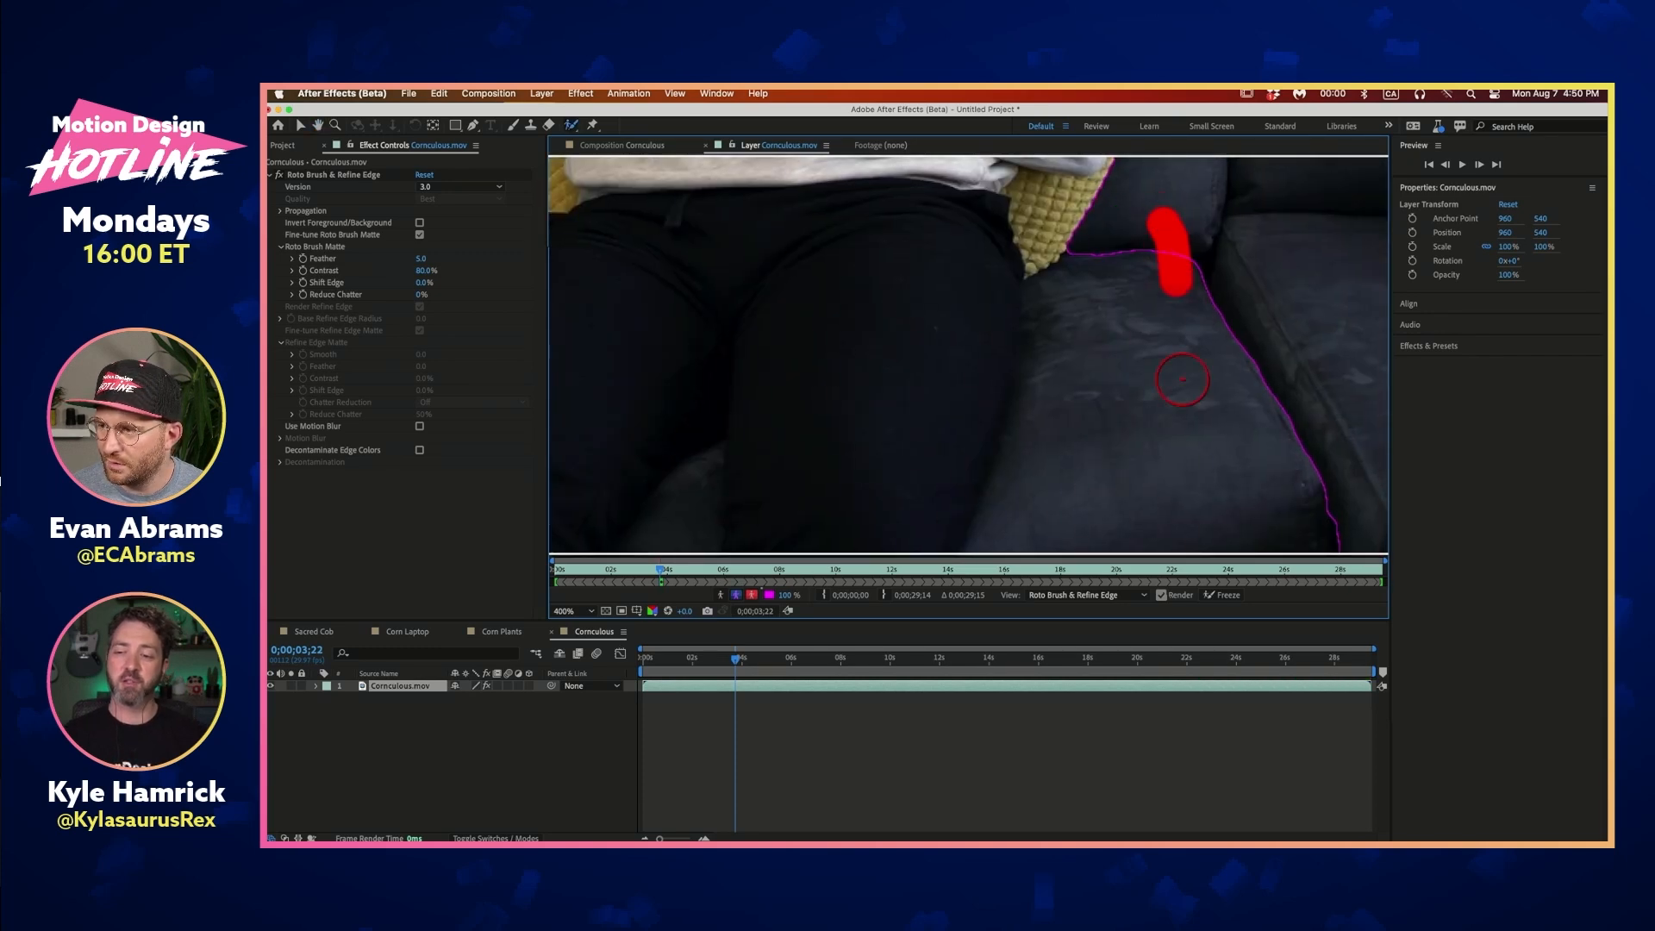
pyautogui.press(',')
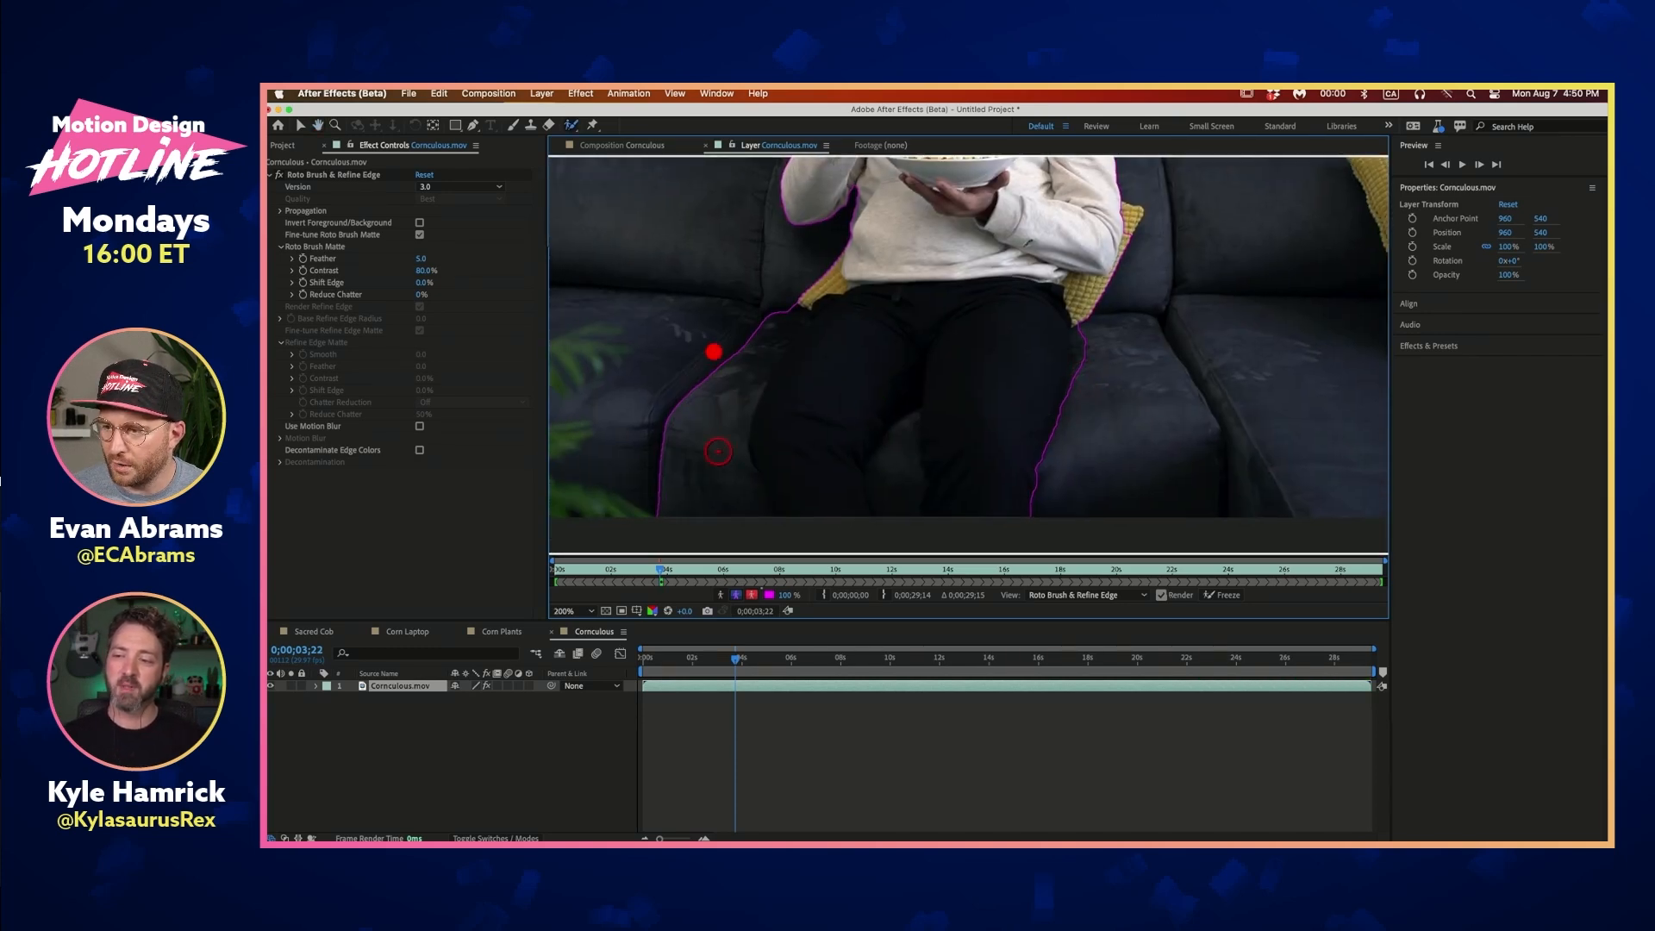
pyautogui.moveTo(887, 293); pyautogui.dragTo(857, 377)
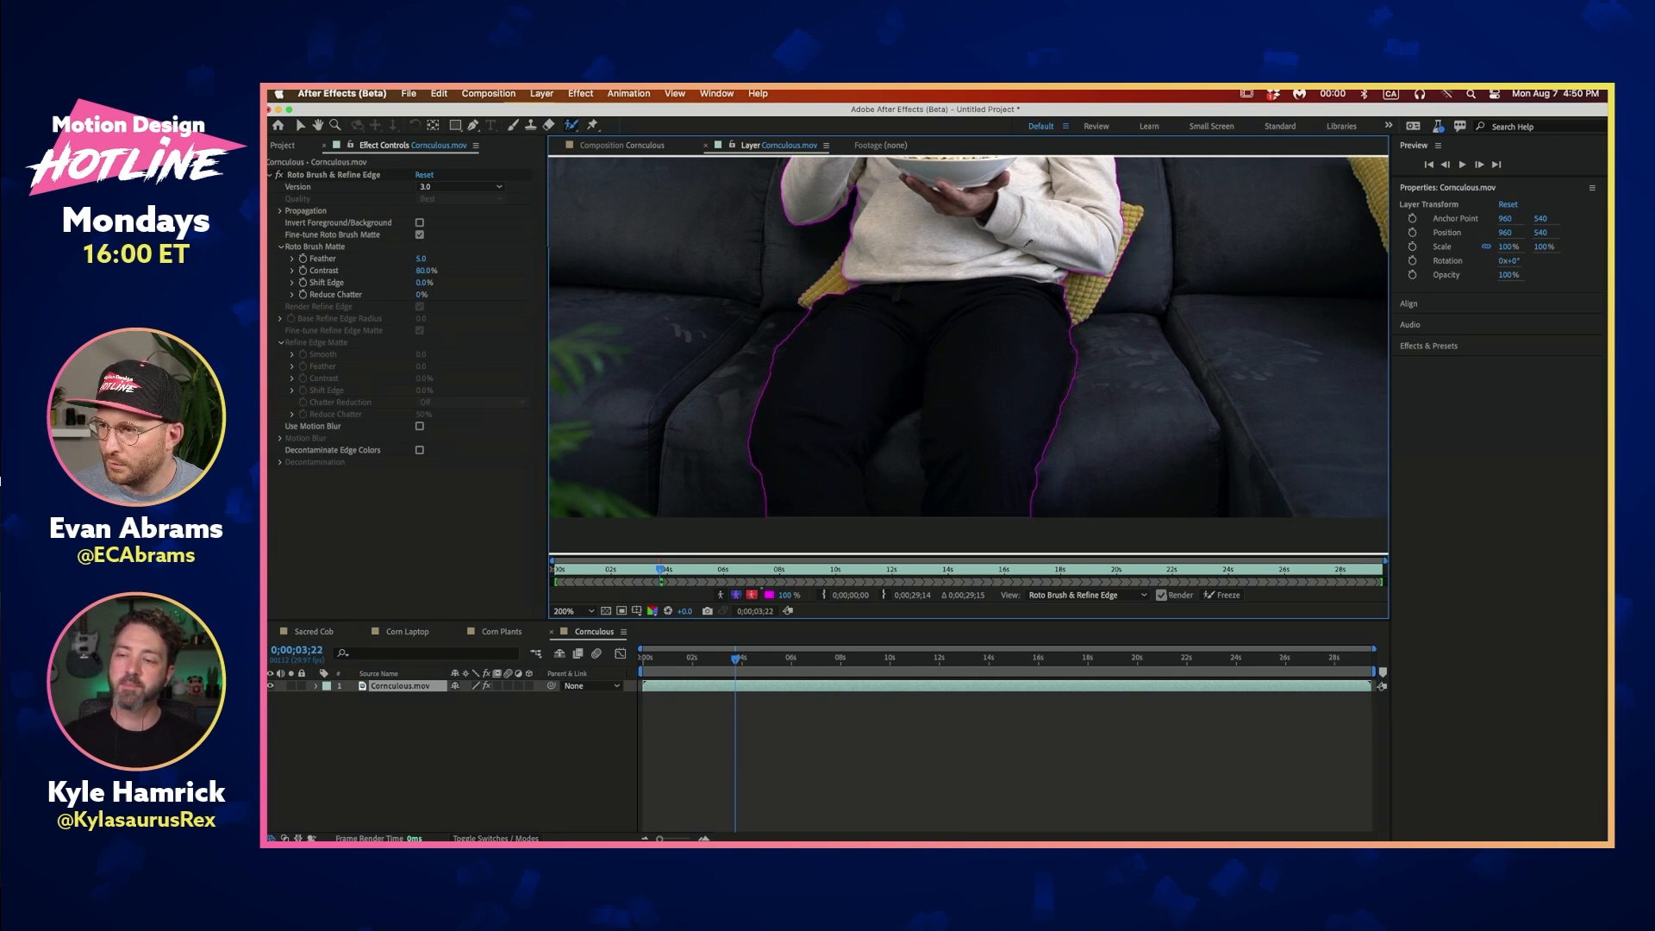
# Exclude the yellow pillow beside the man's hip and inspect the outline around his head
pyautogui.scroll(1, 1136, 237)
pyautogui.moveTo(1136, 226); pyautogui.dragTo(1119, 300)
pyautogui.press('space')
pyautogui.moveTo(1023, 335)
pyautogui.mouseDown()
pyautogui.moveTo(999, 392)
pyautogui.moveTo(1013, 634)
pyautogui.mouseUp()
pyautogui.moveTo(921, 338)
pyautogui.mouseDown()
pyautogui.moveTo(991, 420)
pyautogui.moveTo(946, 408)
pyautogui.moveTo(931, 366)
pyautogui.mouseUp()
pyautogui.moveTo(980, 258); pyautogui.dragTo(861, 312)
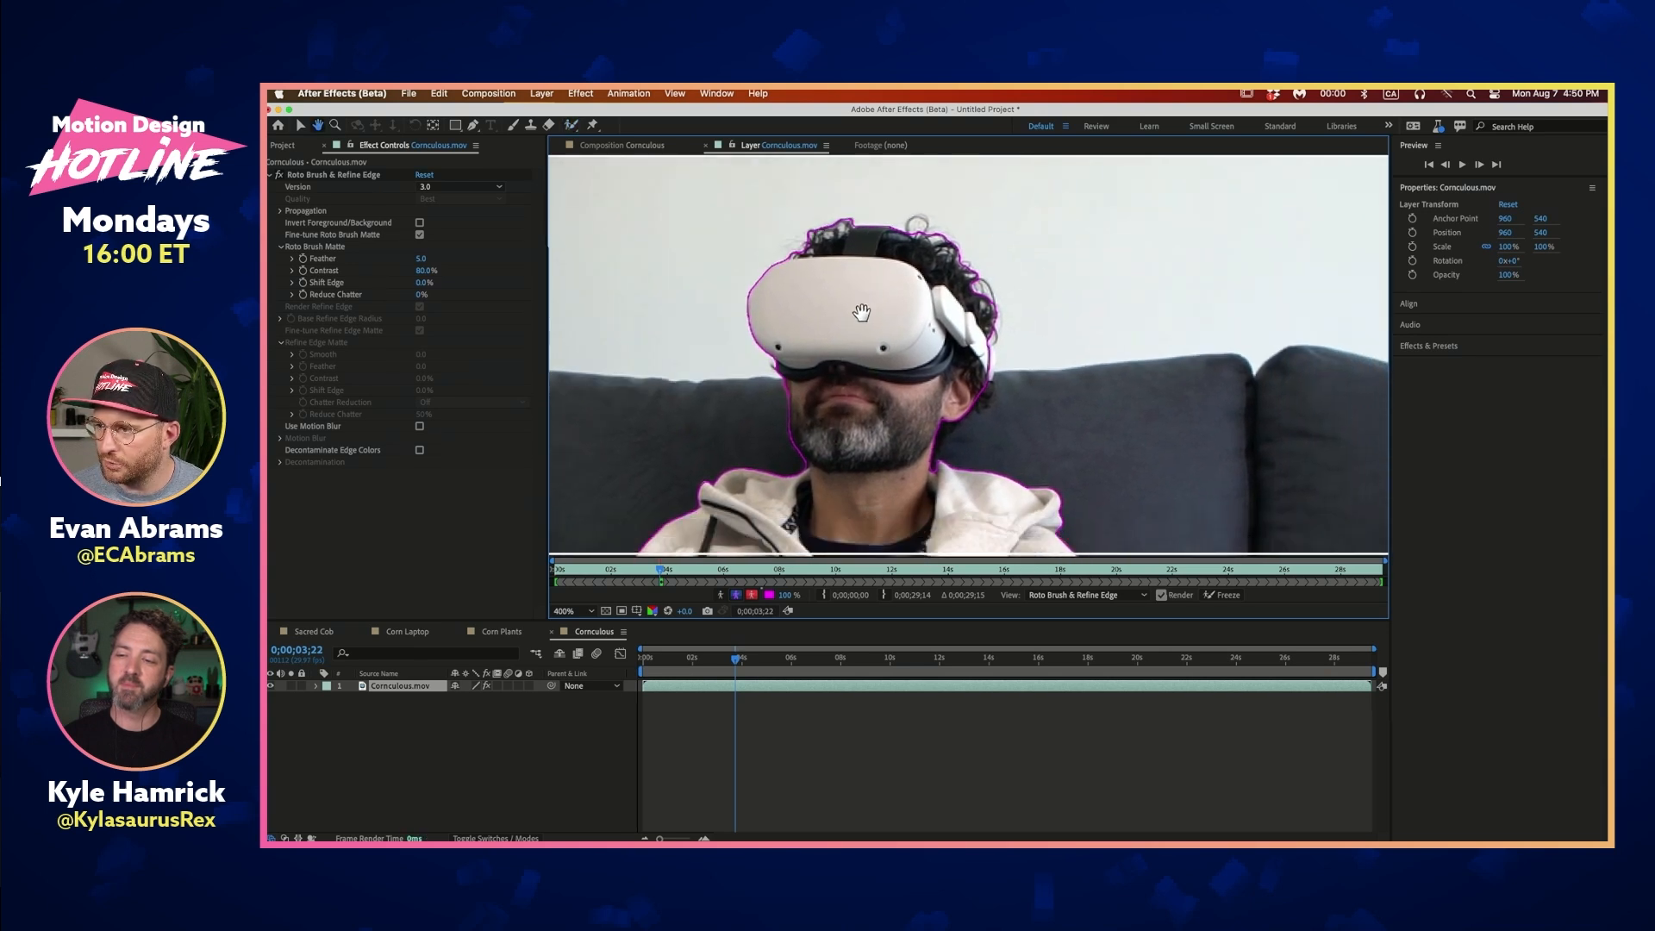
pyautogui.press(',')
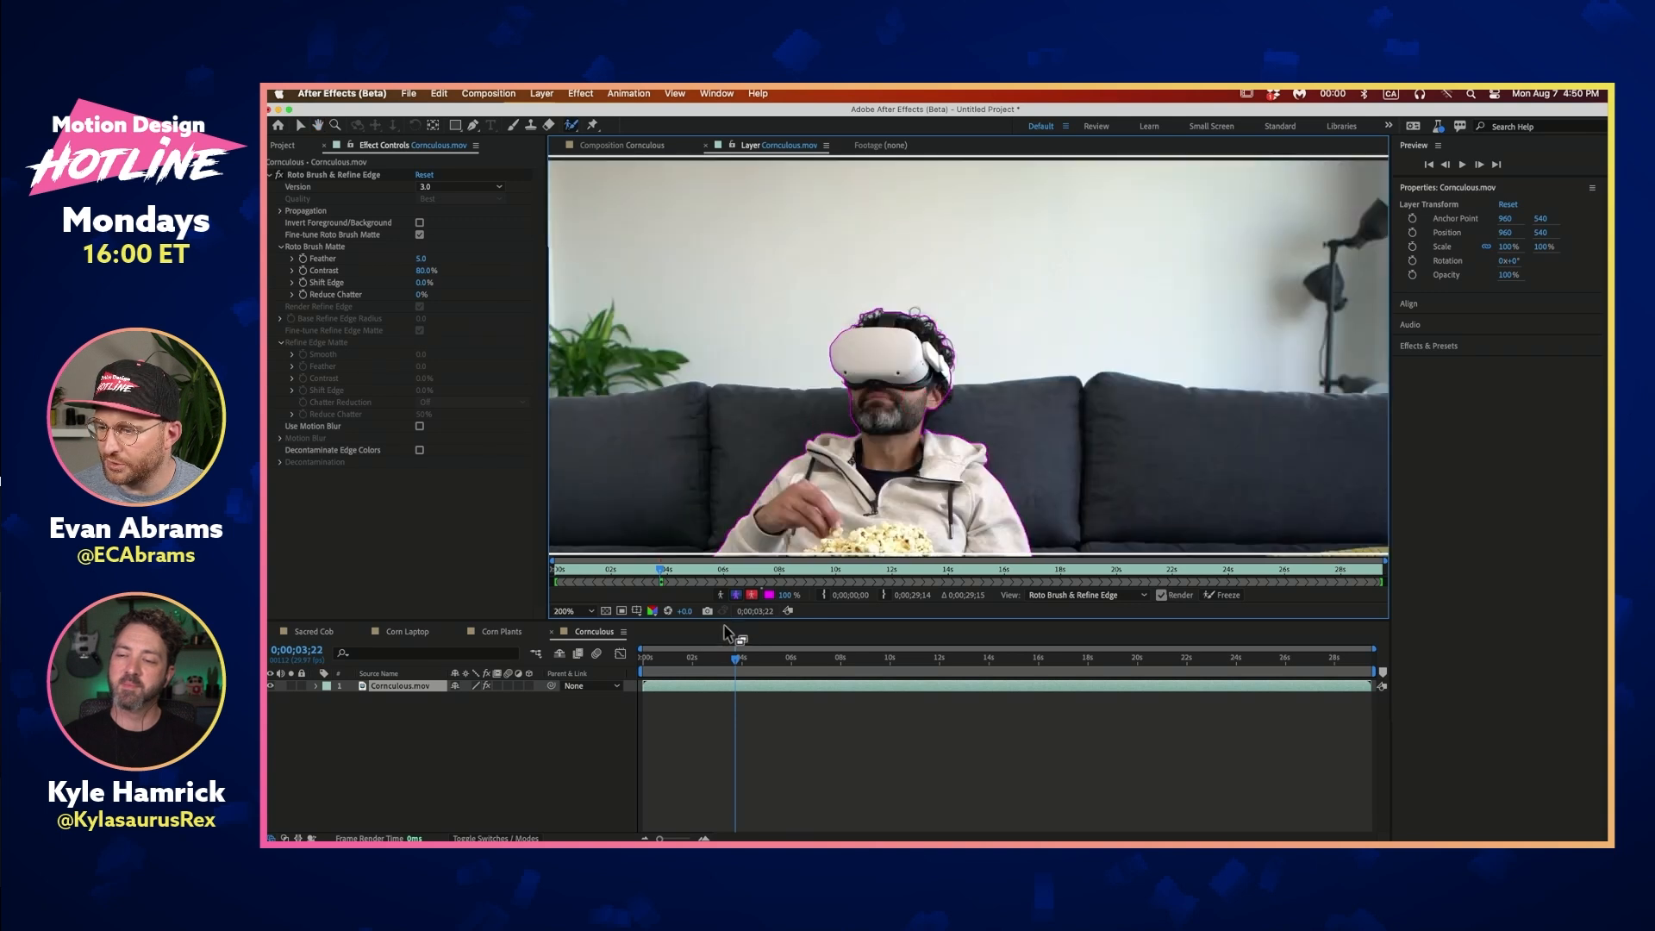
pyautogui.moveTo(821, 488); pyautogui.dragTo(830, 441)
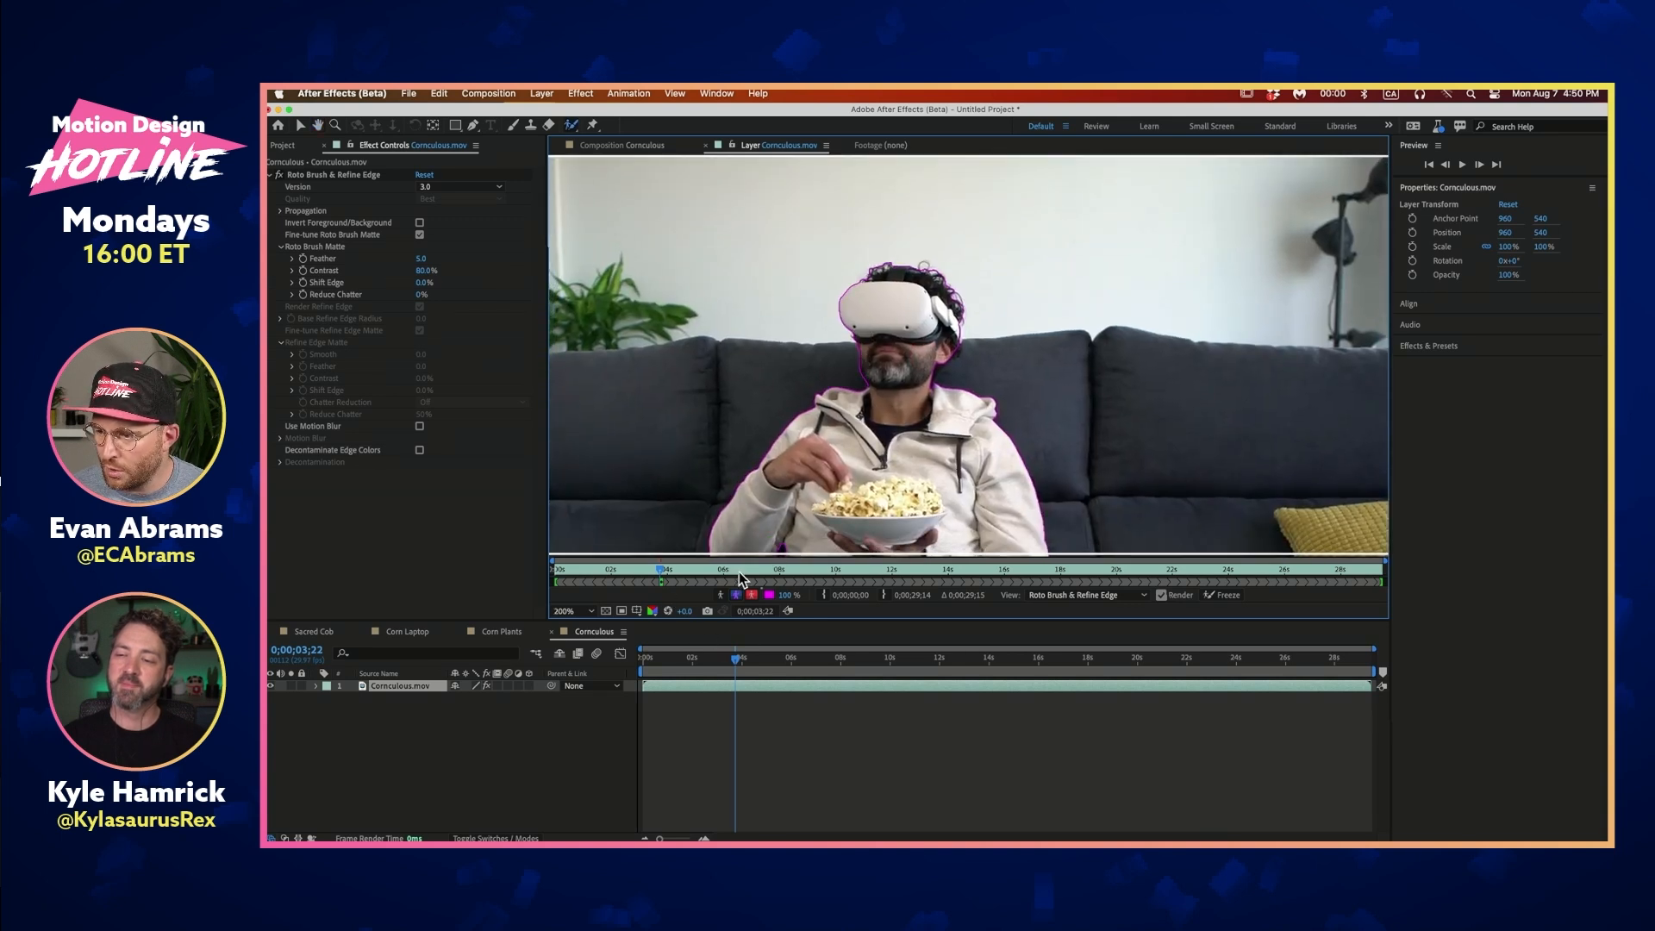
# Propagate the matte to 0;00;05;27 and shorten the Roto Brush span so it starts at about 2 seconds
pyautogui.click(776, 570)
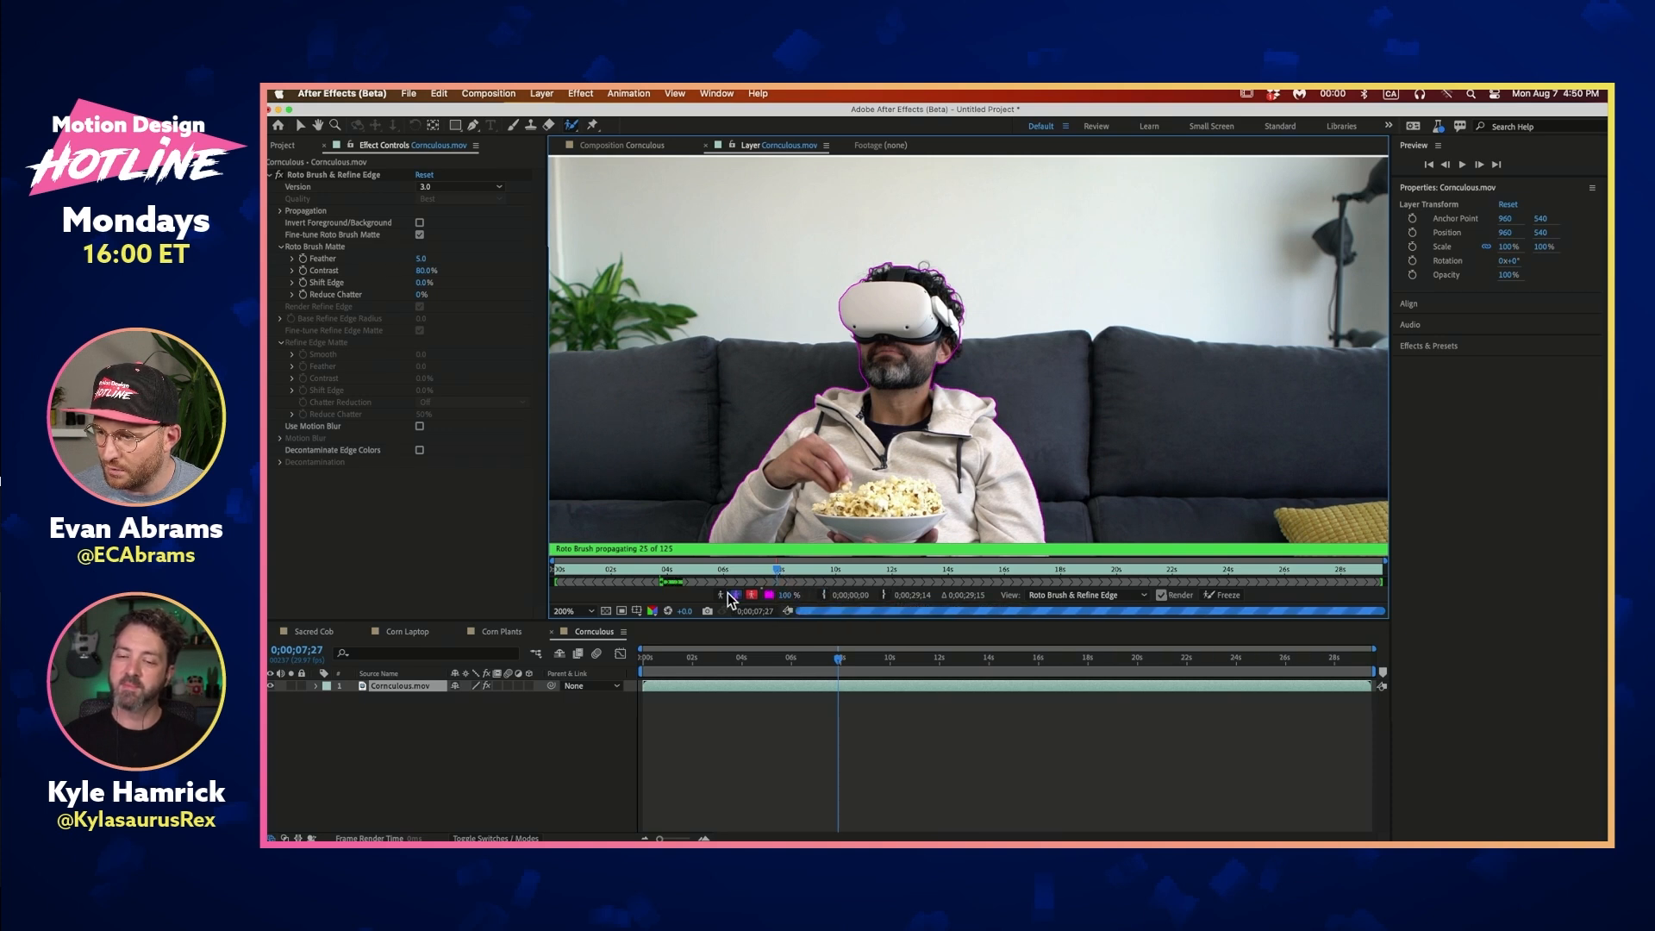
pyautogui.click(722, 572)
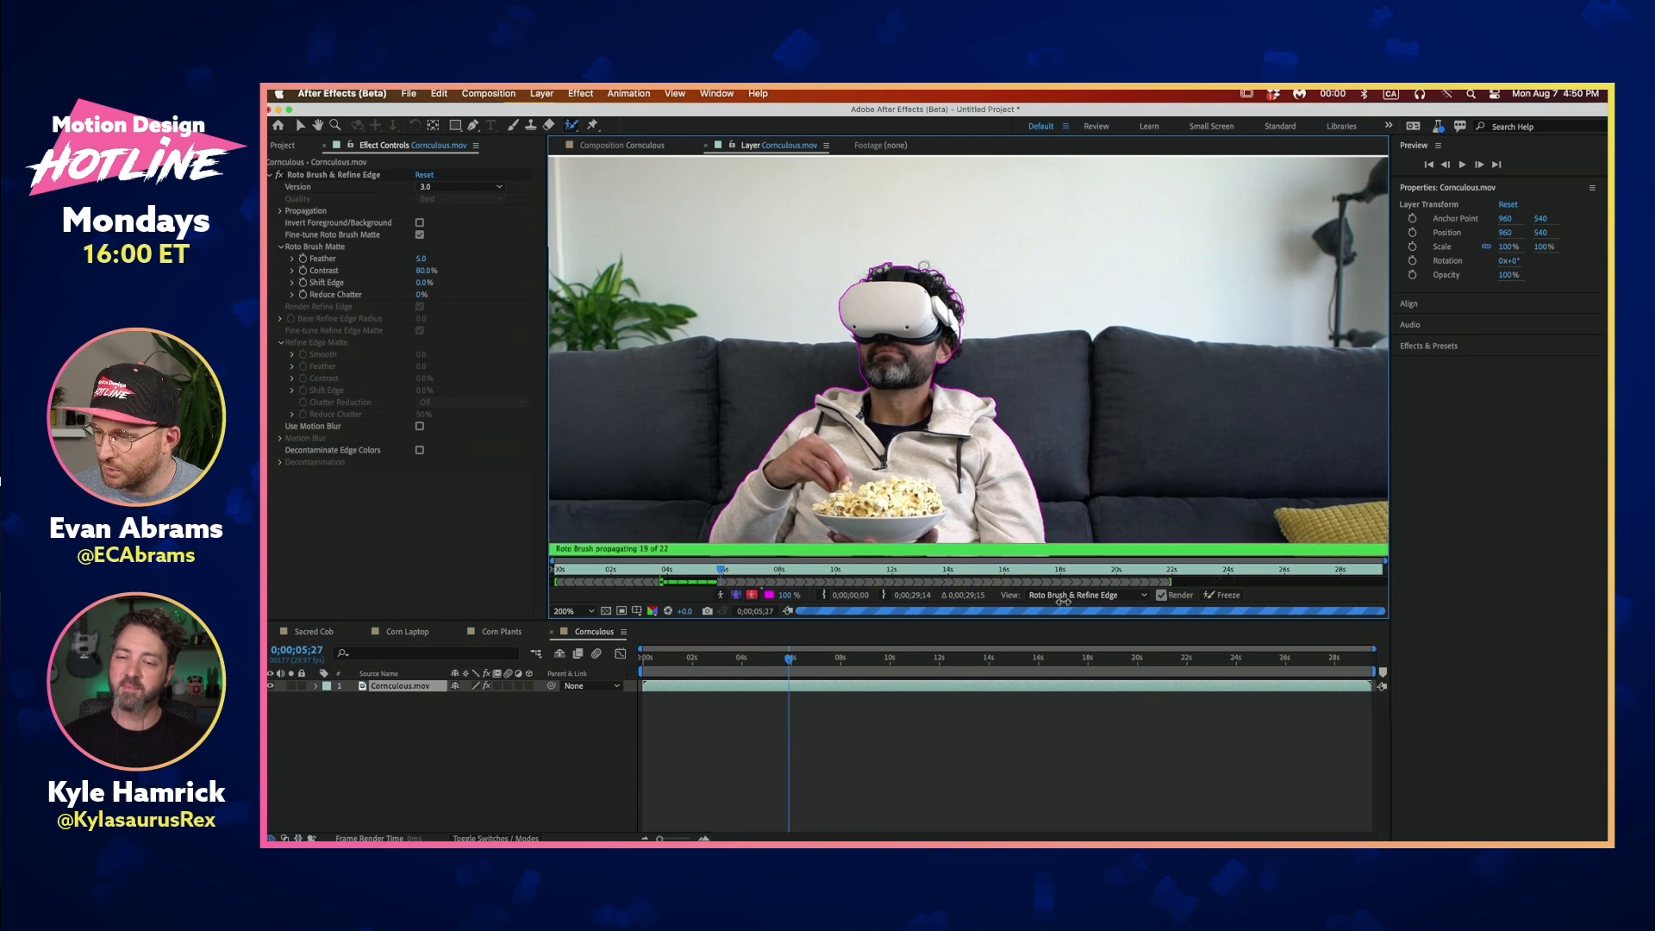
pyautogui.moveTo(554, 583); pyautogui.dragTo(612, 582)
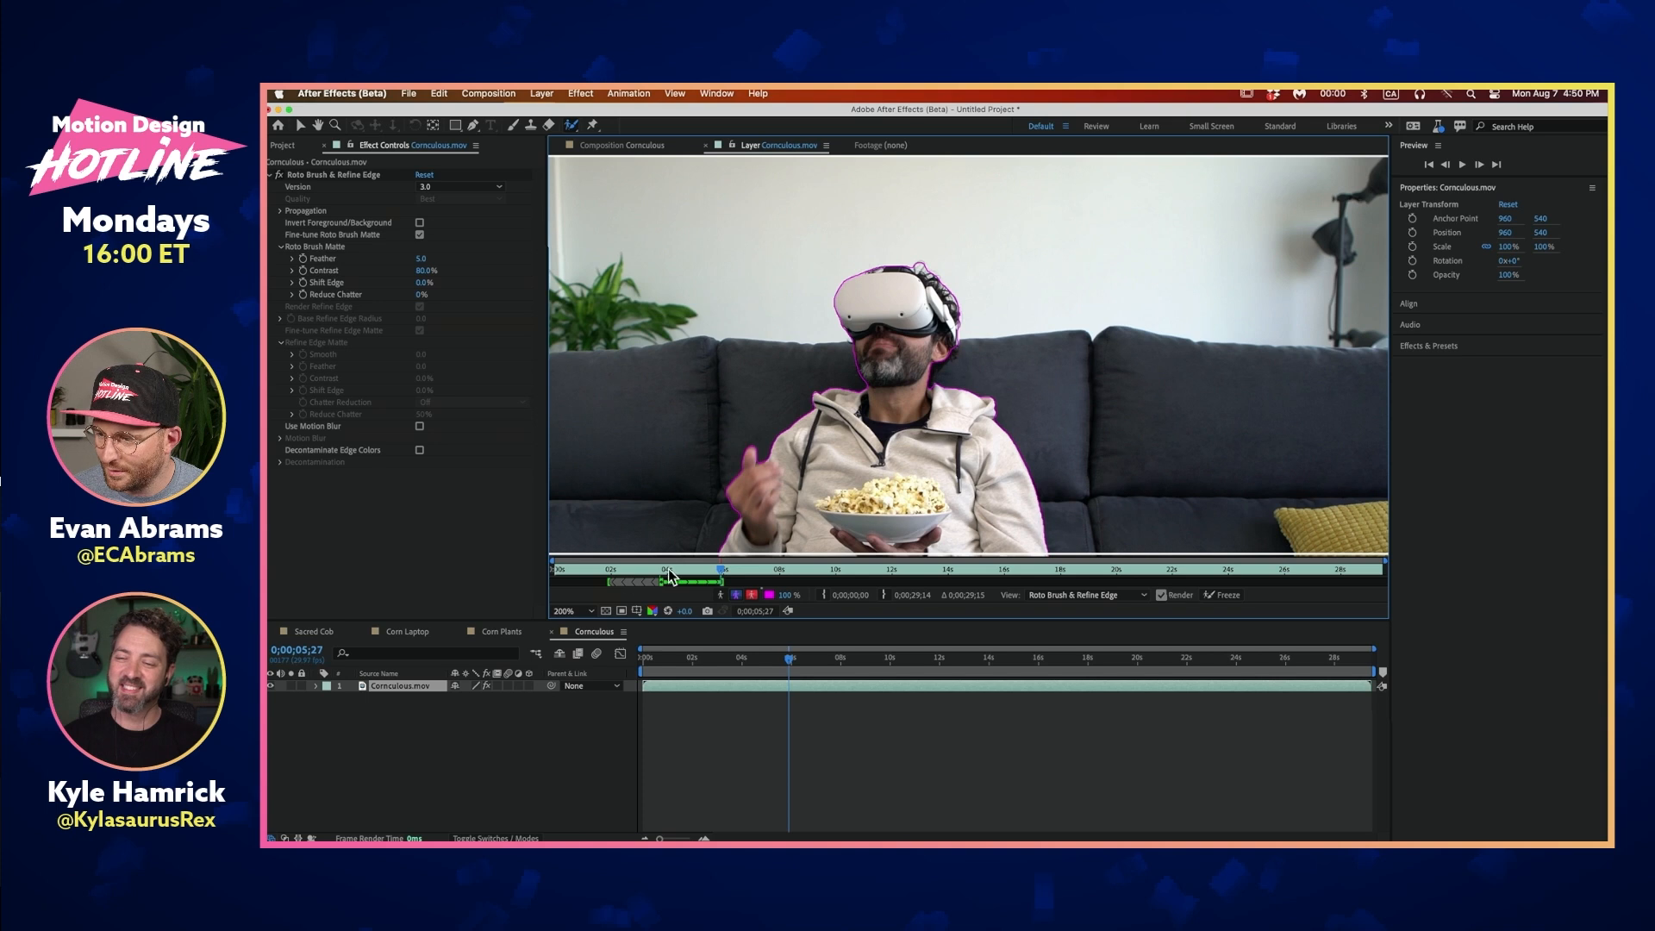
# Freeze the Roto Brush propagation and scrub through the frozen frames to check the outline around the hand and face
pyautogui.click(1228, 595)
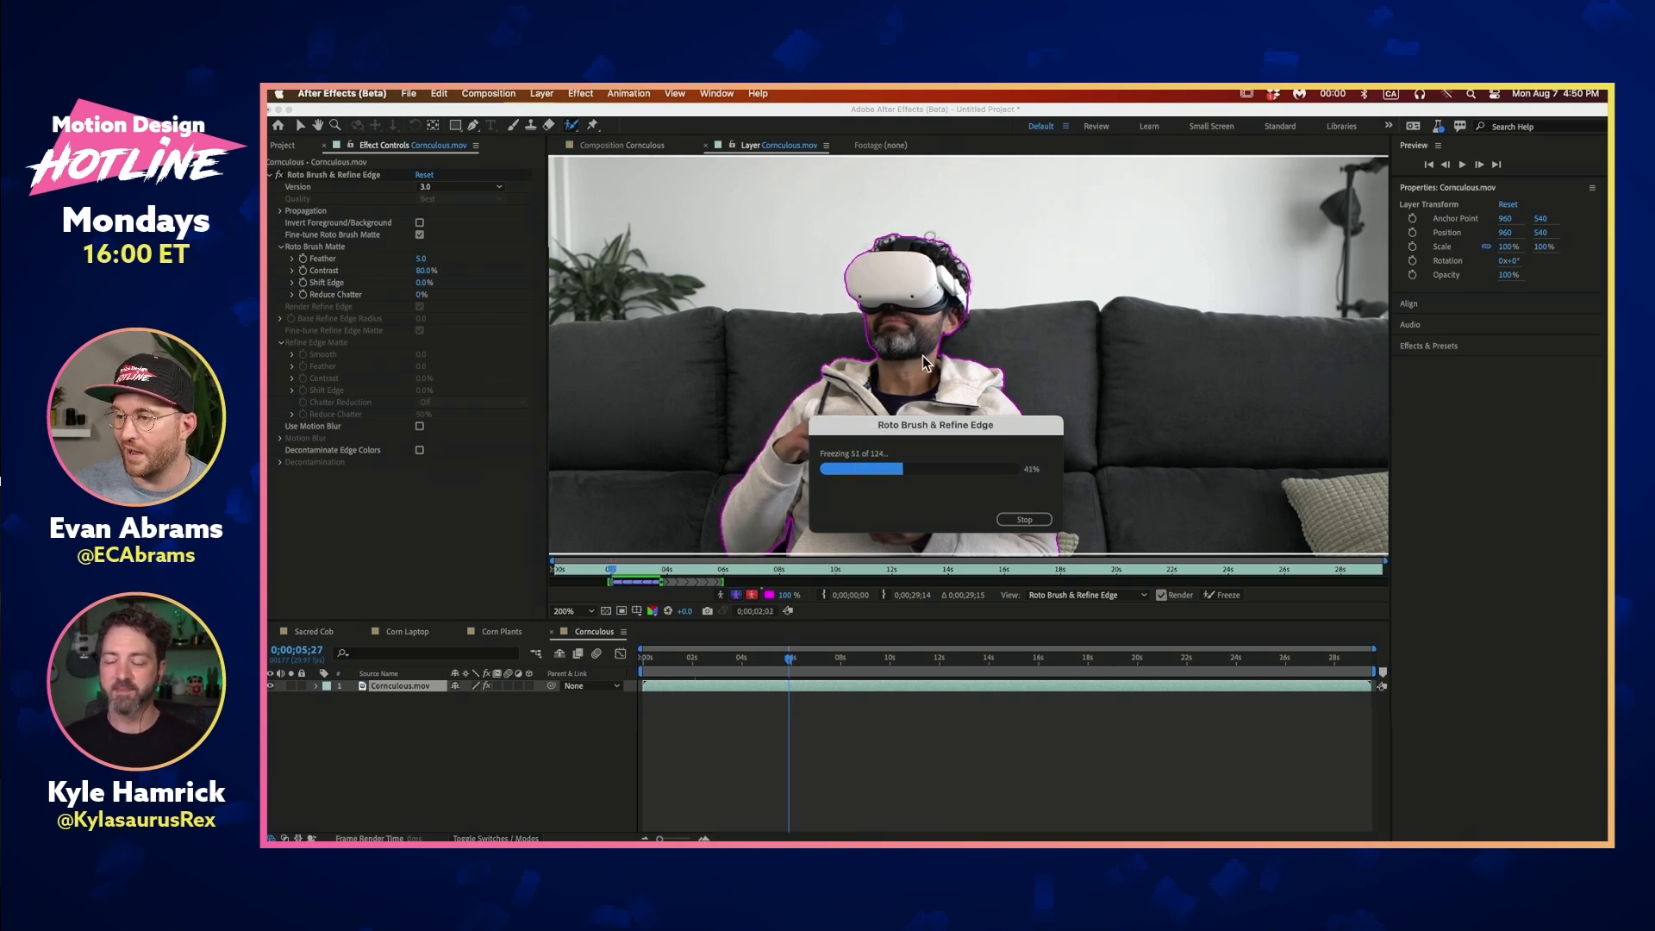
pyautogui.moveTo(943, 423)
pyautogui.mouseDown()
pyautogui.moveTo(672, 306)
pyautogui.moveTo(583, 235)
pyautogui.mouseUp()
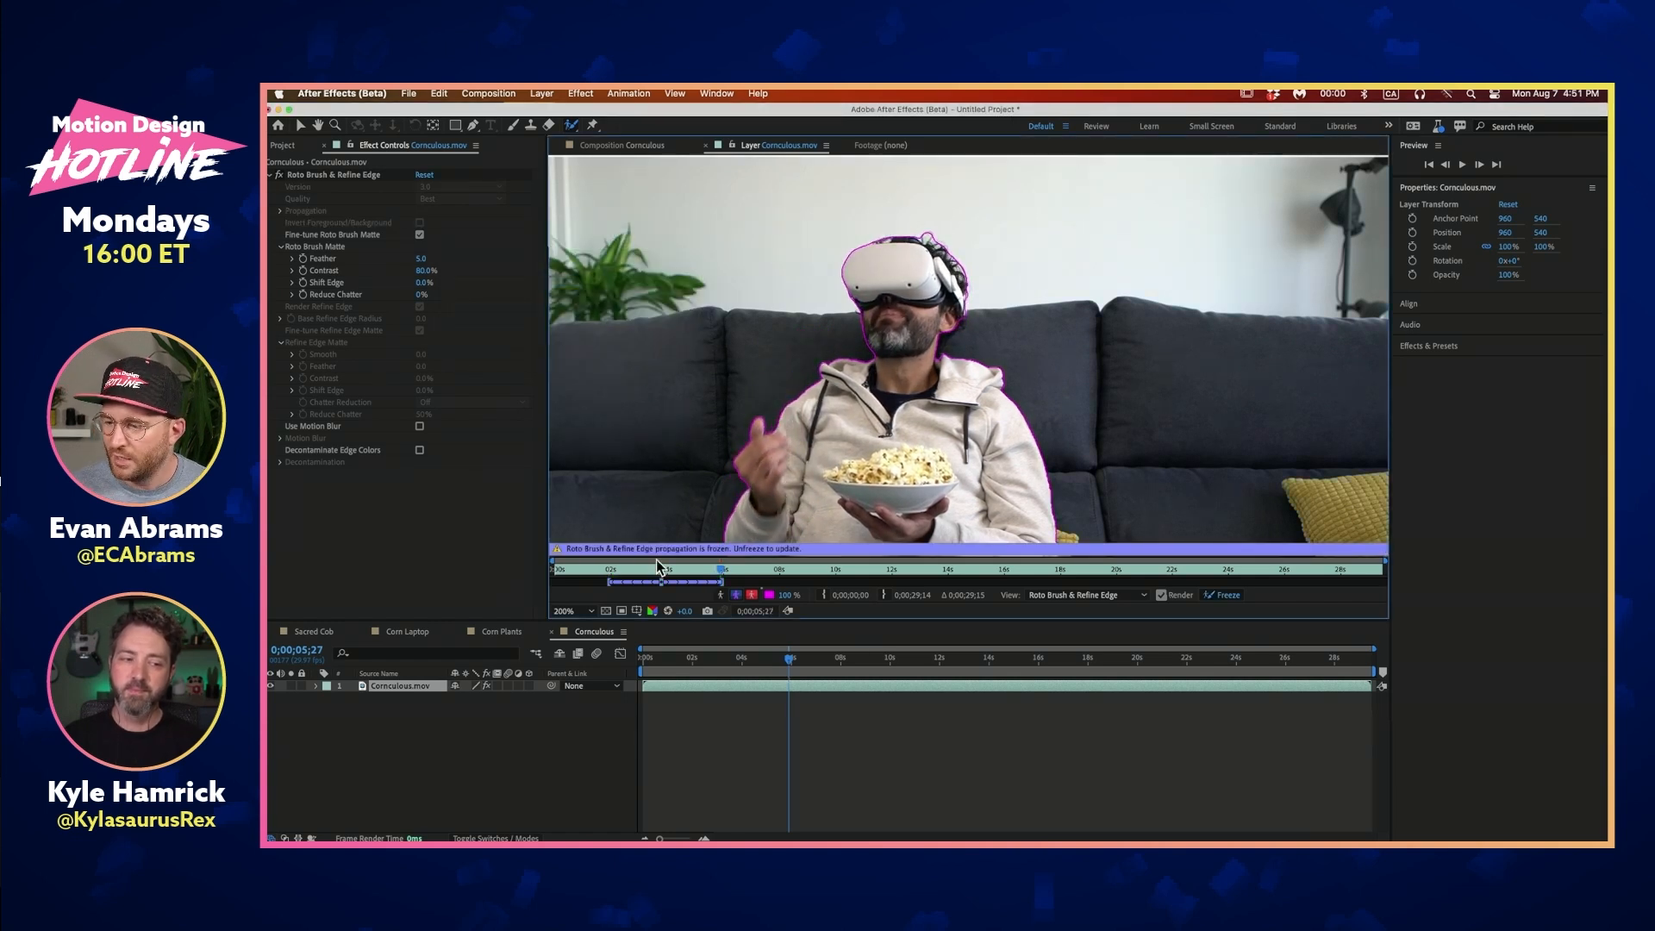
pyautogui.moveTo(705, 572)
pyautogui.mouseDown()
pyautogui.moveTo(648, 568)
pyautogui.moveTo(678, 573)
pyautogui.mouseUp()
pyautogui.scroll(3, 869, 362)
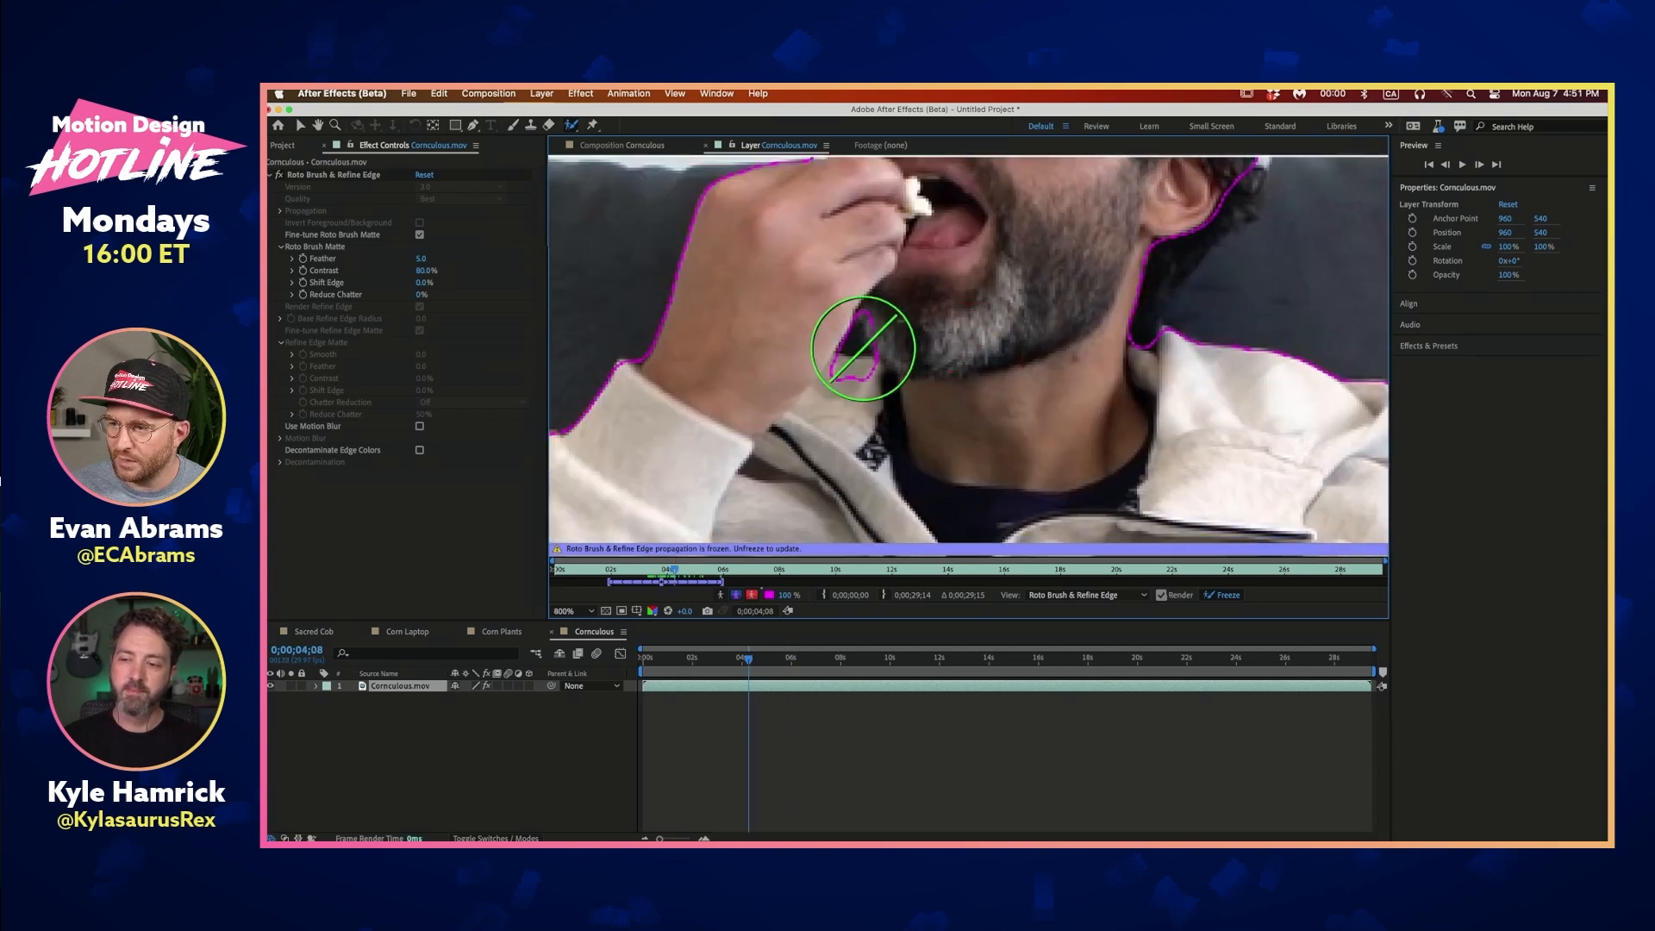
pyautogui.scroll(-1, 857, 342)
pyautogui.moveTo(700, 564); pyautogui.dragTo(624, 571)
pyautogui.scroll(-1, 849, 440)
pyautogui.moveTo(848, 440); pyautogui.dragTo(863, 406)
# Trim the Cornculous.mov layer to run from 0;00;02;00 to 0;00;05;27
pyautogui.moveTo(701, 572); pyautogui.dragTo(722, 573)
pyautogui.click(782, 680)
pyautogui.hotkey('alt', ']')
pyautogui.moveTo(787, 659); pyautogui.dragTo(695, 669)
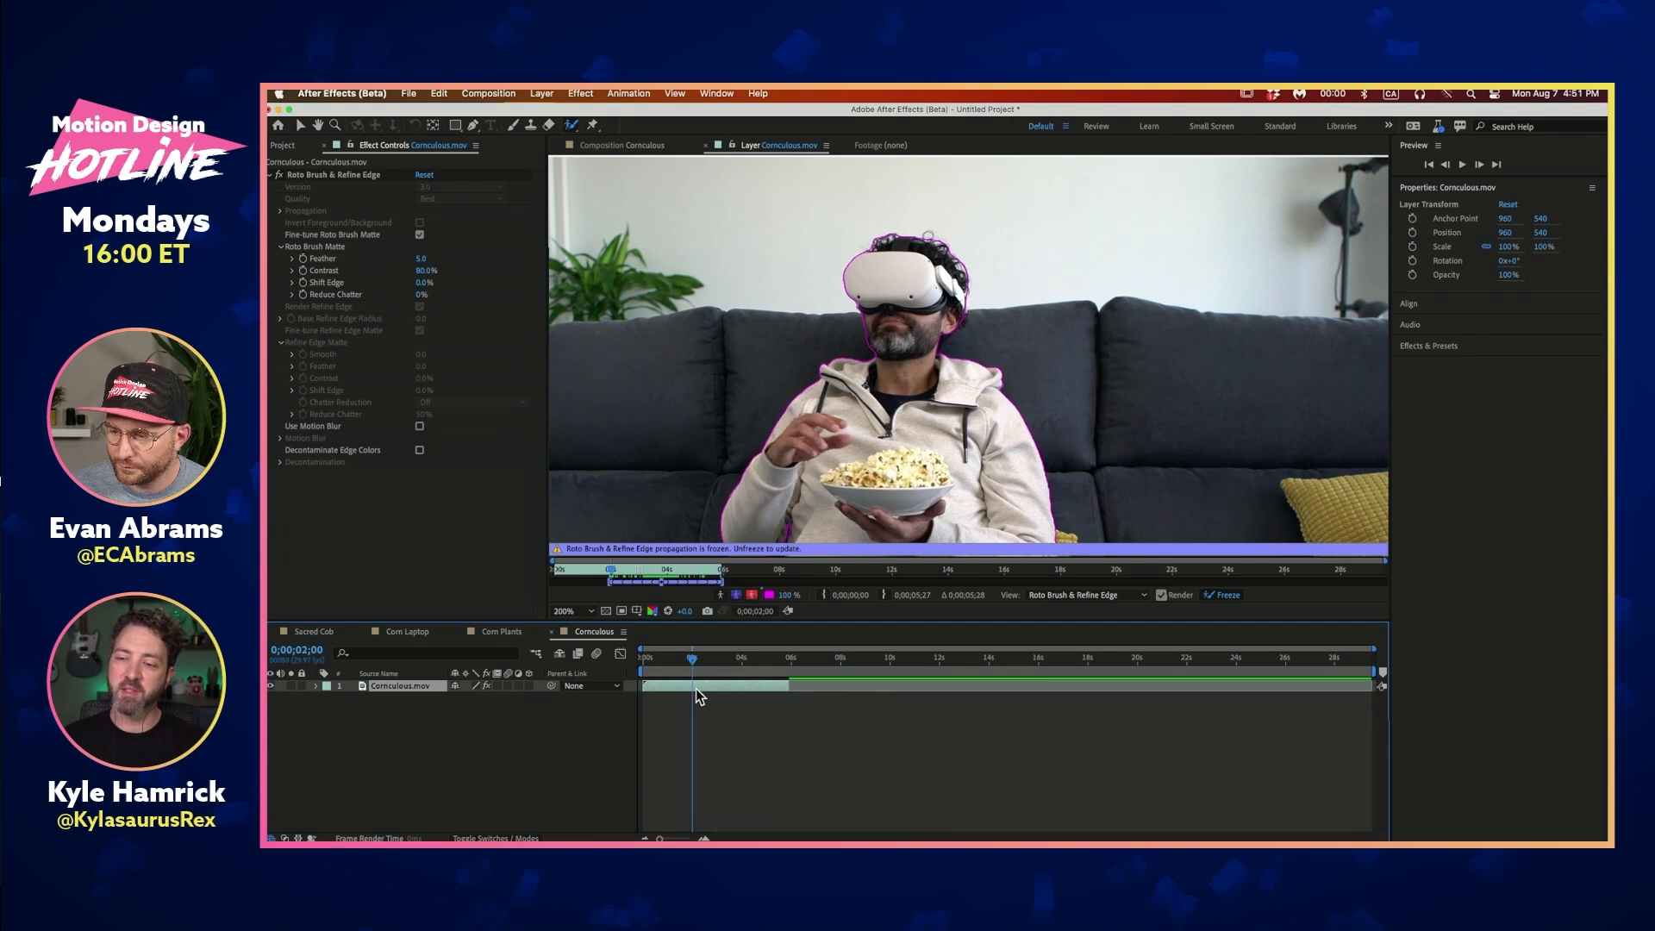
pyautogui.hotkey('alt', '[')
# Duplicate the trimmed layer and slide the copy along the timeline to start just after the original ends
pyautogui.hotkey('ctrl', 'd')
pyautogui.moveTo(743, 685); pyautogui.dragTo(846, 681)
pyautogui.click(761, 661)
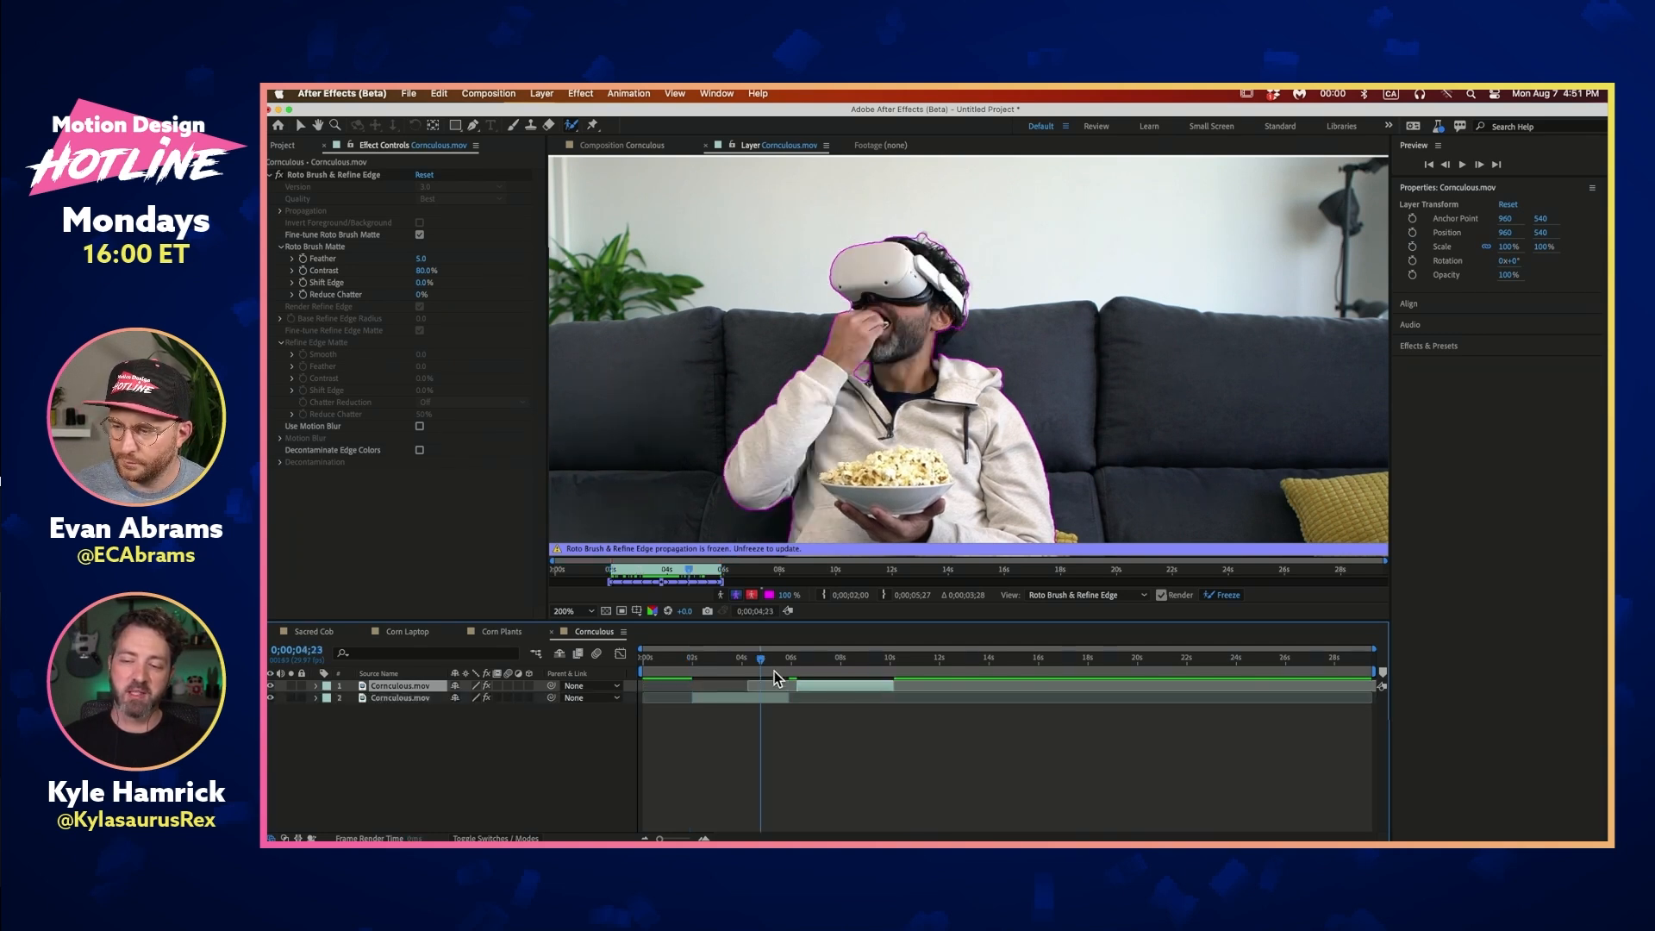
# Close the layer view and check the cut-out man in the Cornculous composition up to 0;00;06;29
pyautogui.click(713, 147)
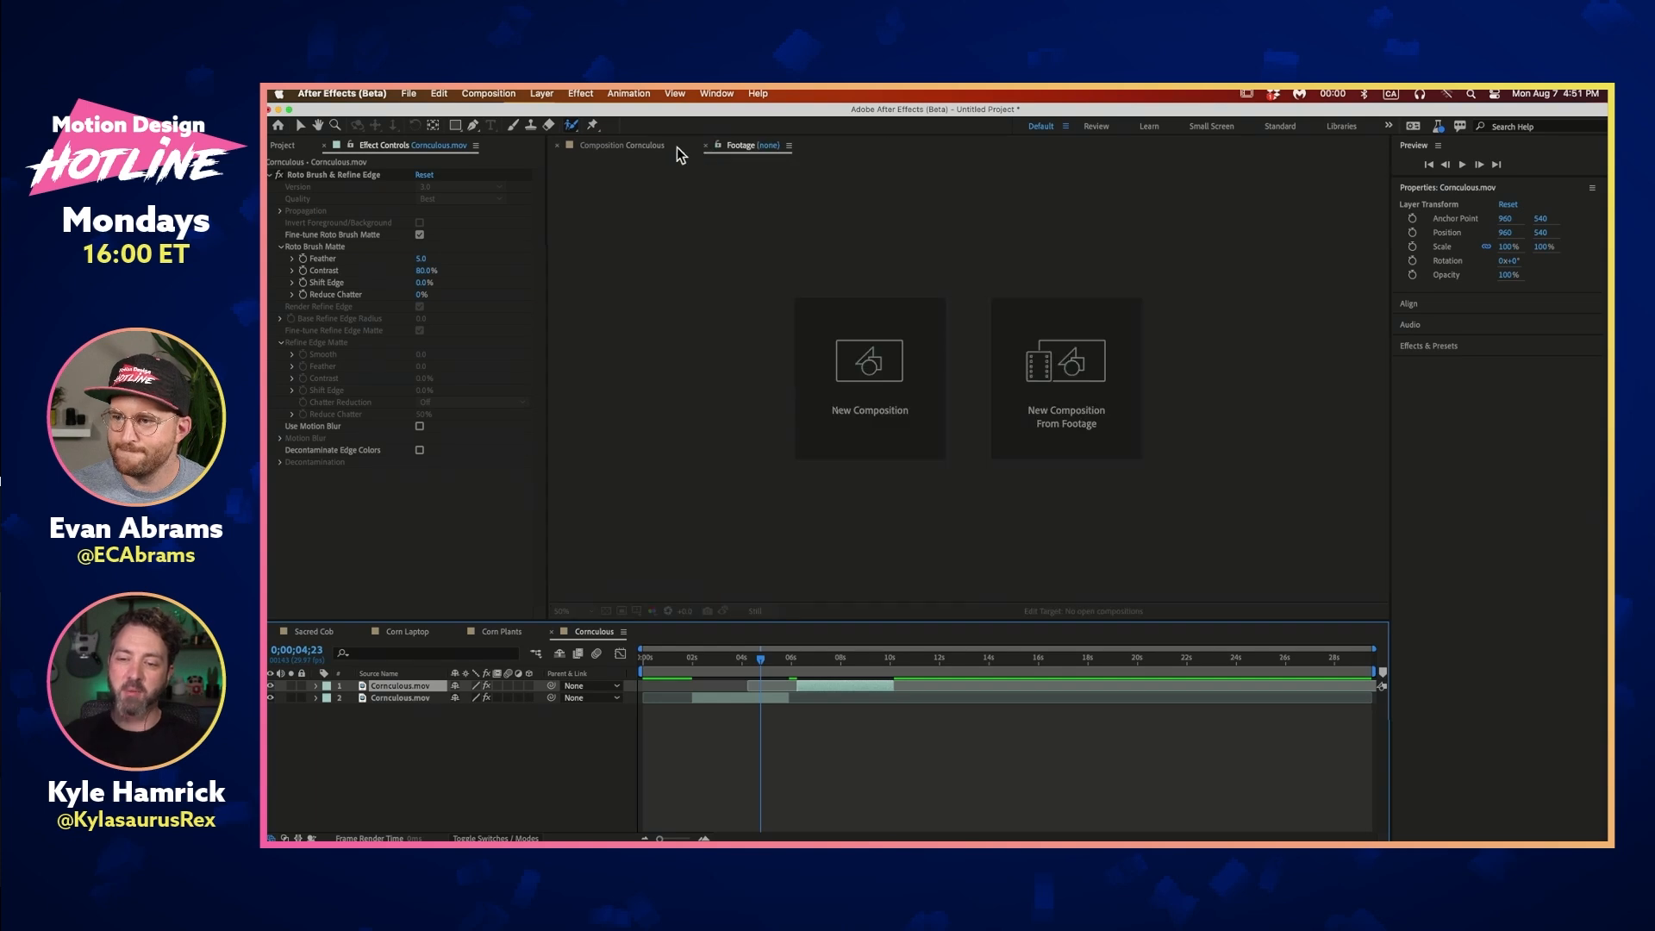
pyautogui.press(',')
pyautogui.press('space')
pyautogui.moveTo(895, 441); pyautogui.dragTo(749, 410)
pyautogui.moveTo(742, 660); pyautogui.dragTo(811, 664)
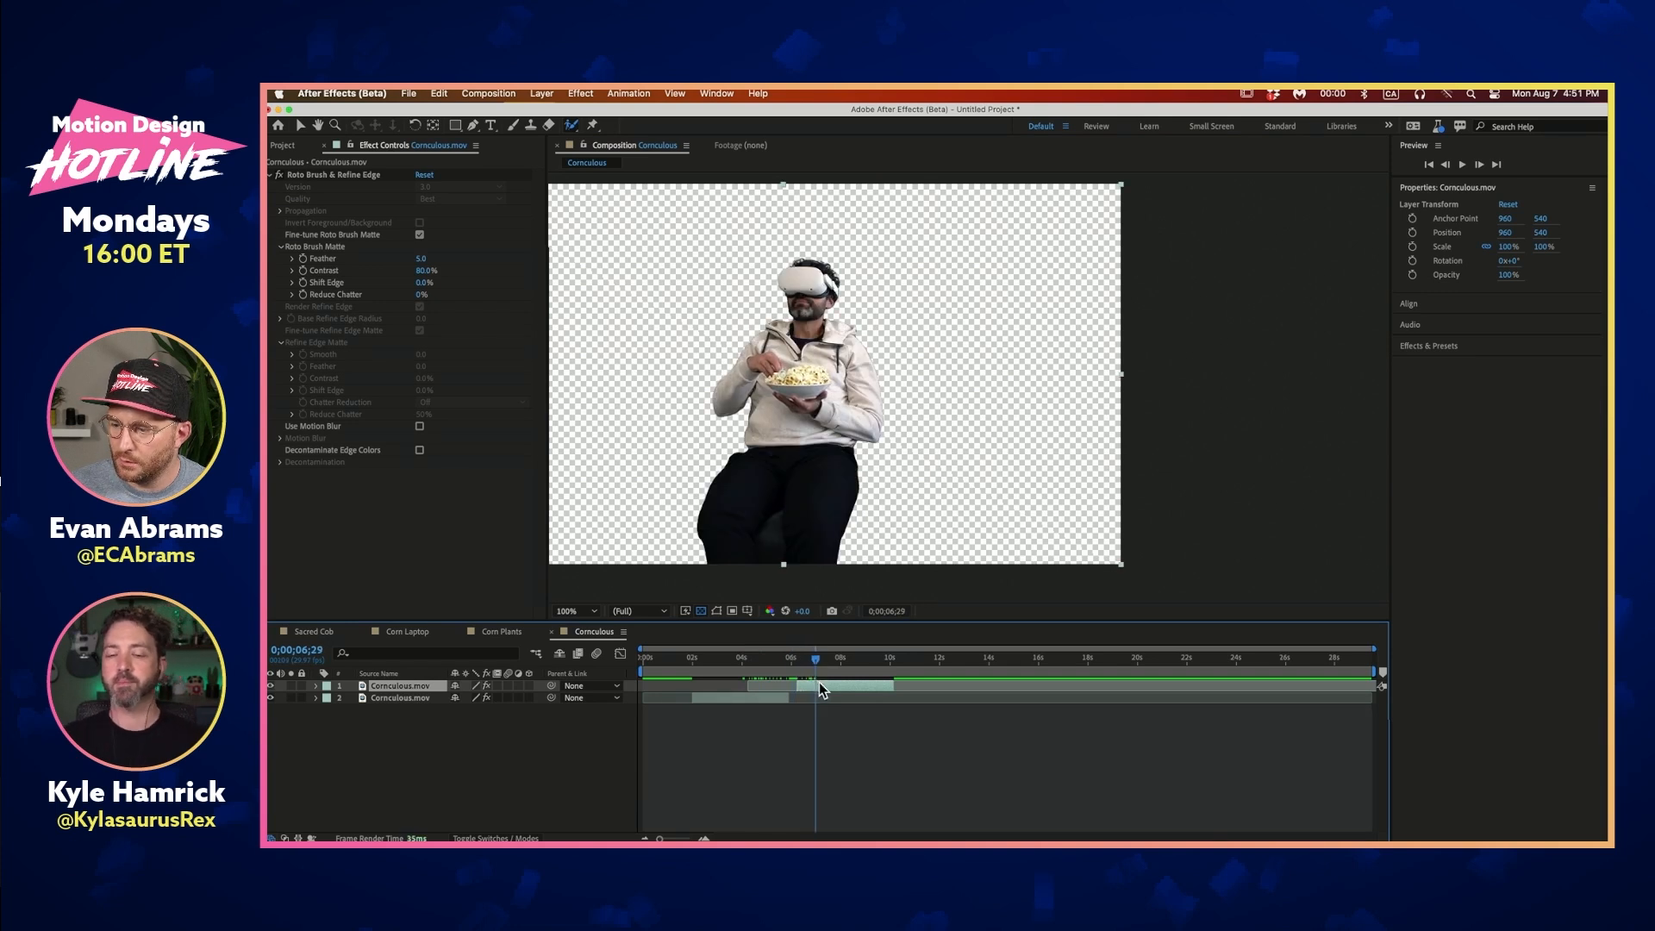
# Open the duplicate layer, unfreeze its Roto Brush & Refine Edge effect and delete the effect
pyautogui.click(359, 176)
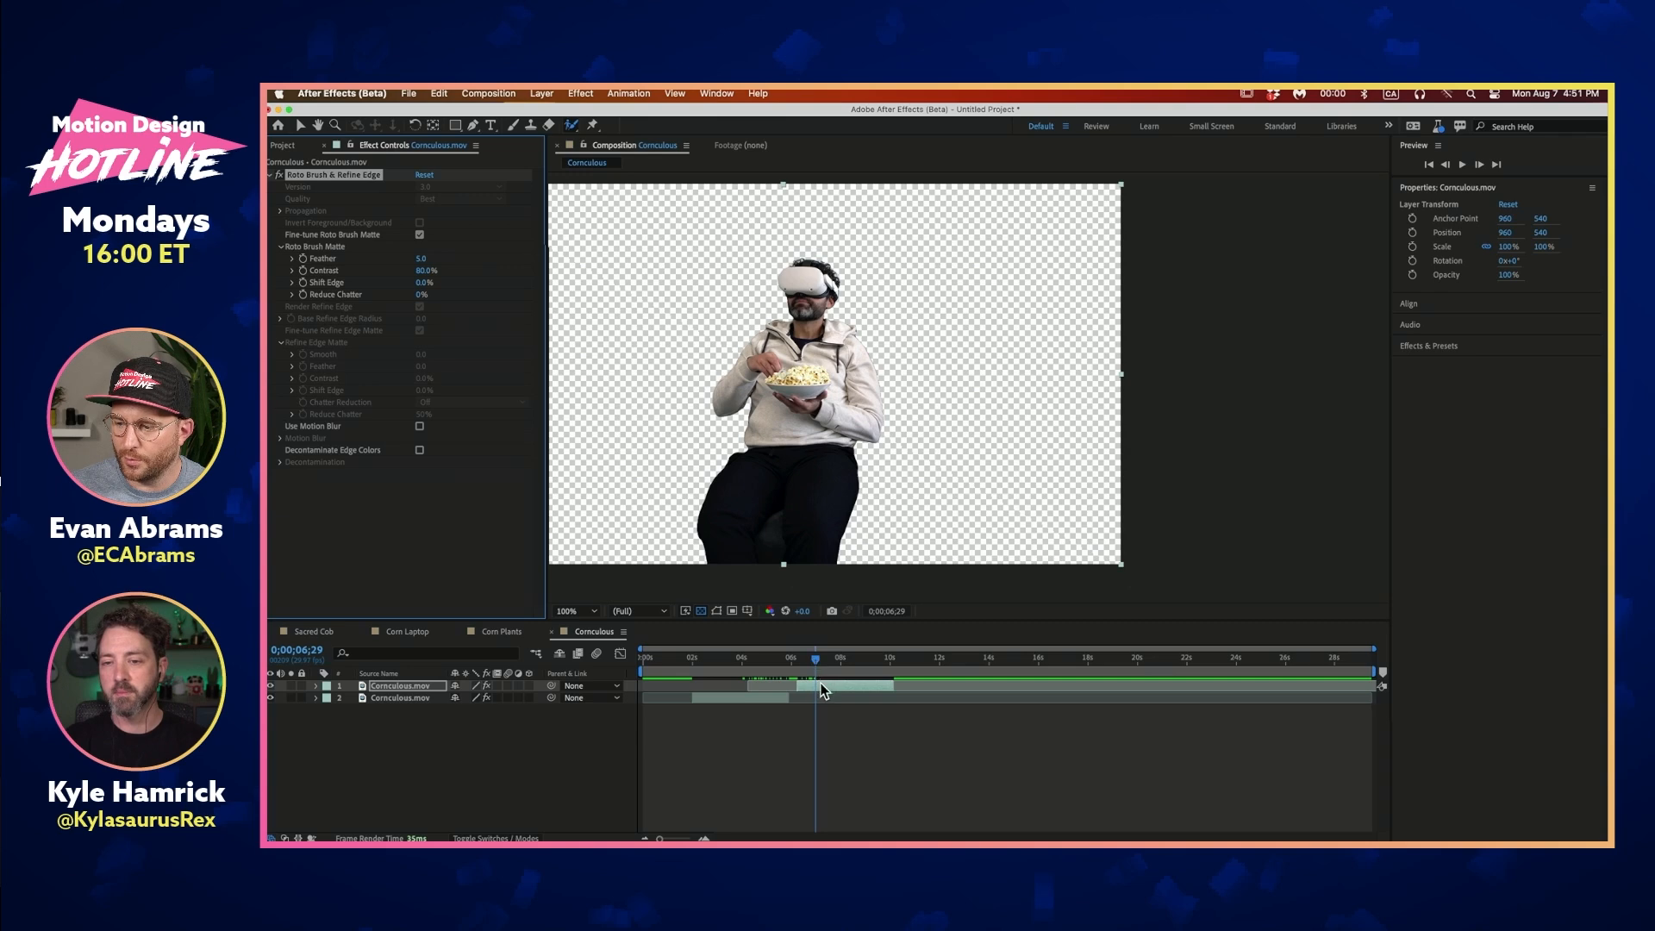
pyautogui.doubleClick(820, 685)
pyautogui.click(421, 178)
pyautogui.click(1224, 595)
pyautogui.click(832, 666)
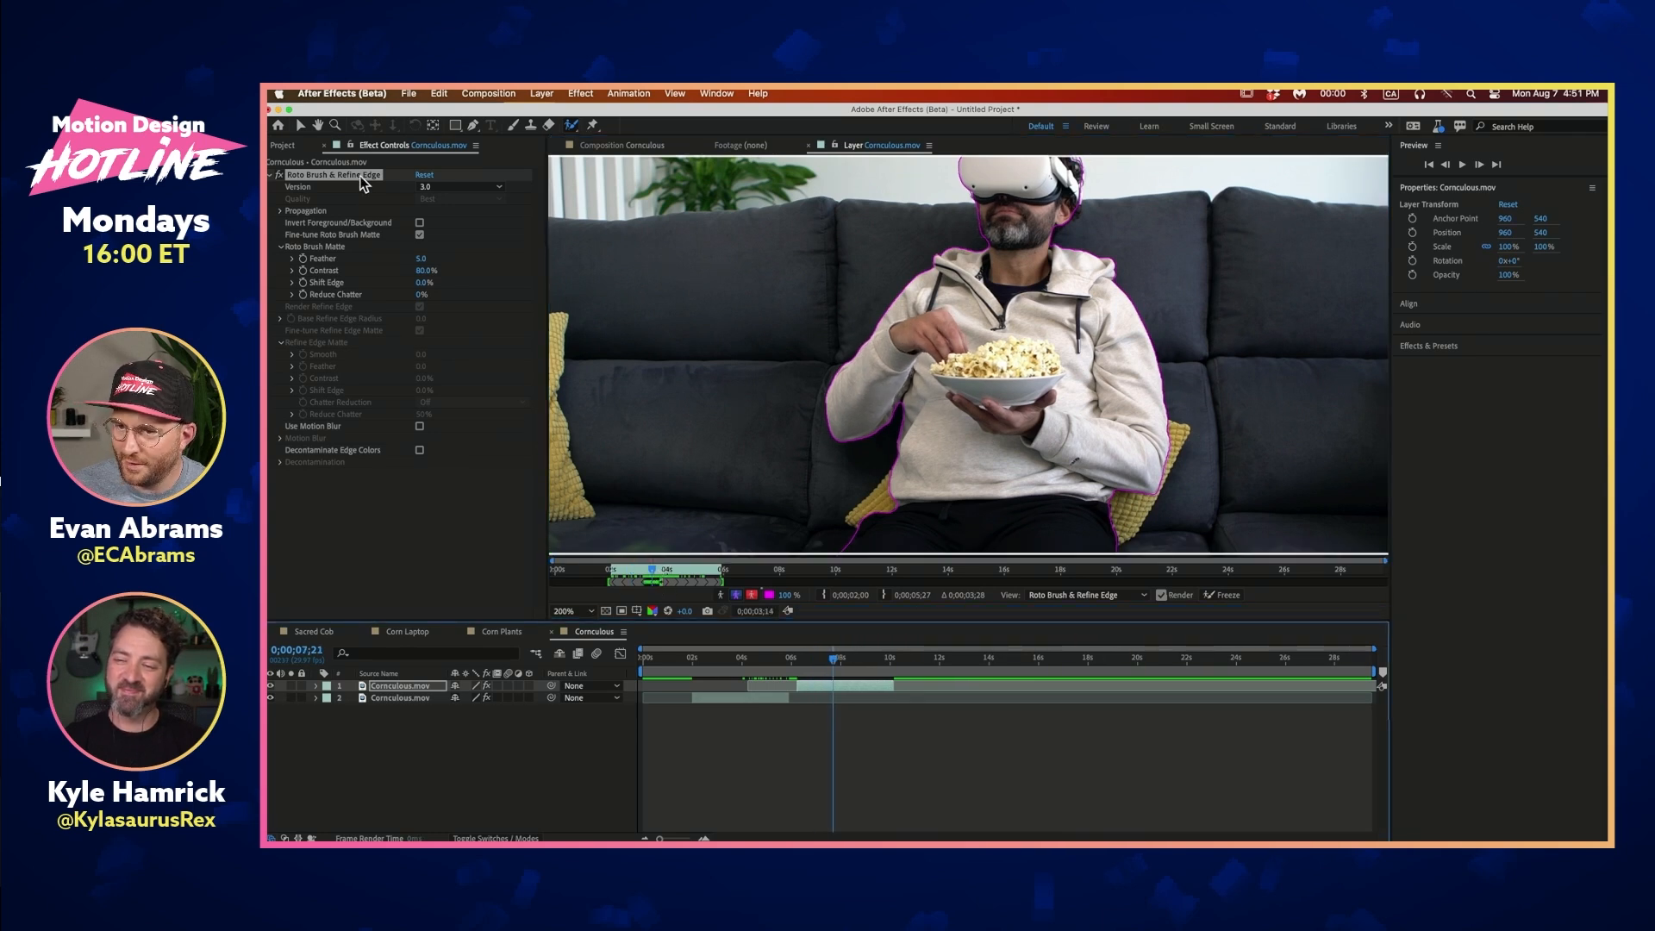
pyautogui.press('Delete')
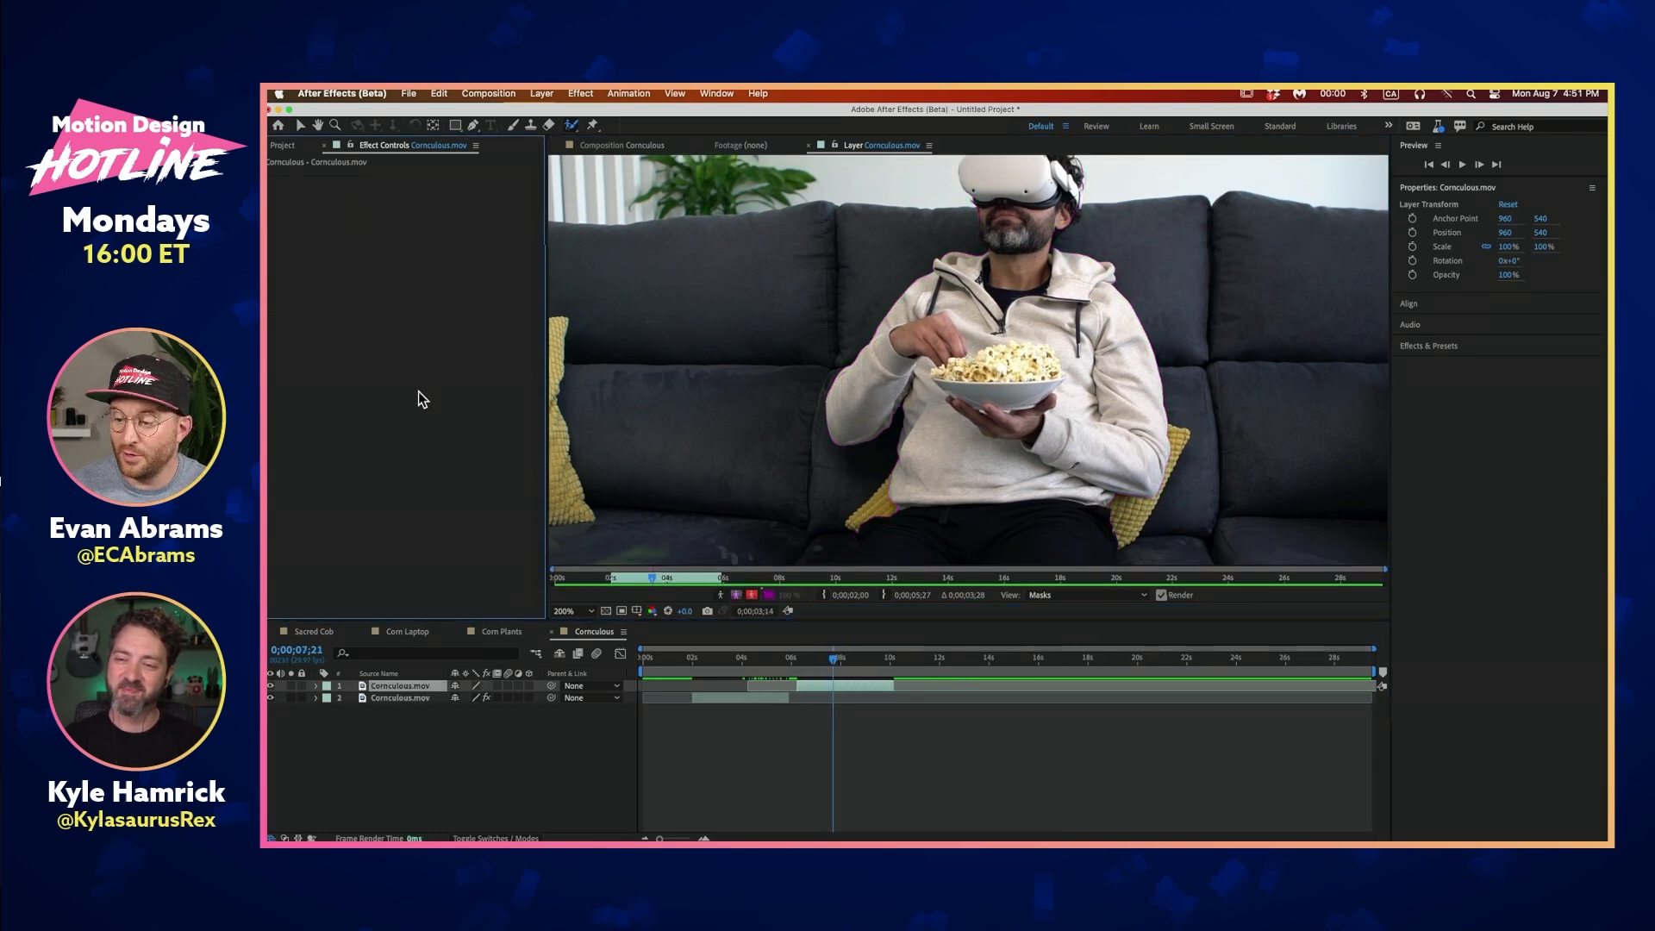
# At 0;00;07;29, paint new foreground strokes over the man's head and torso and set the Roto Brush Version to 2.0
pyautogui.click(841, 662)
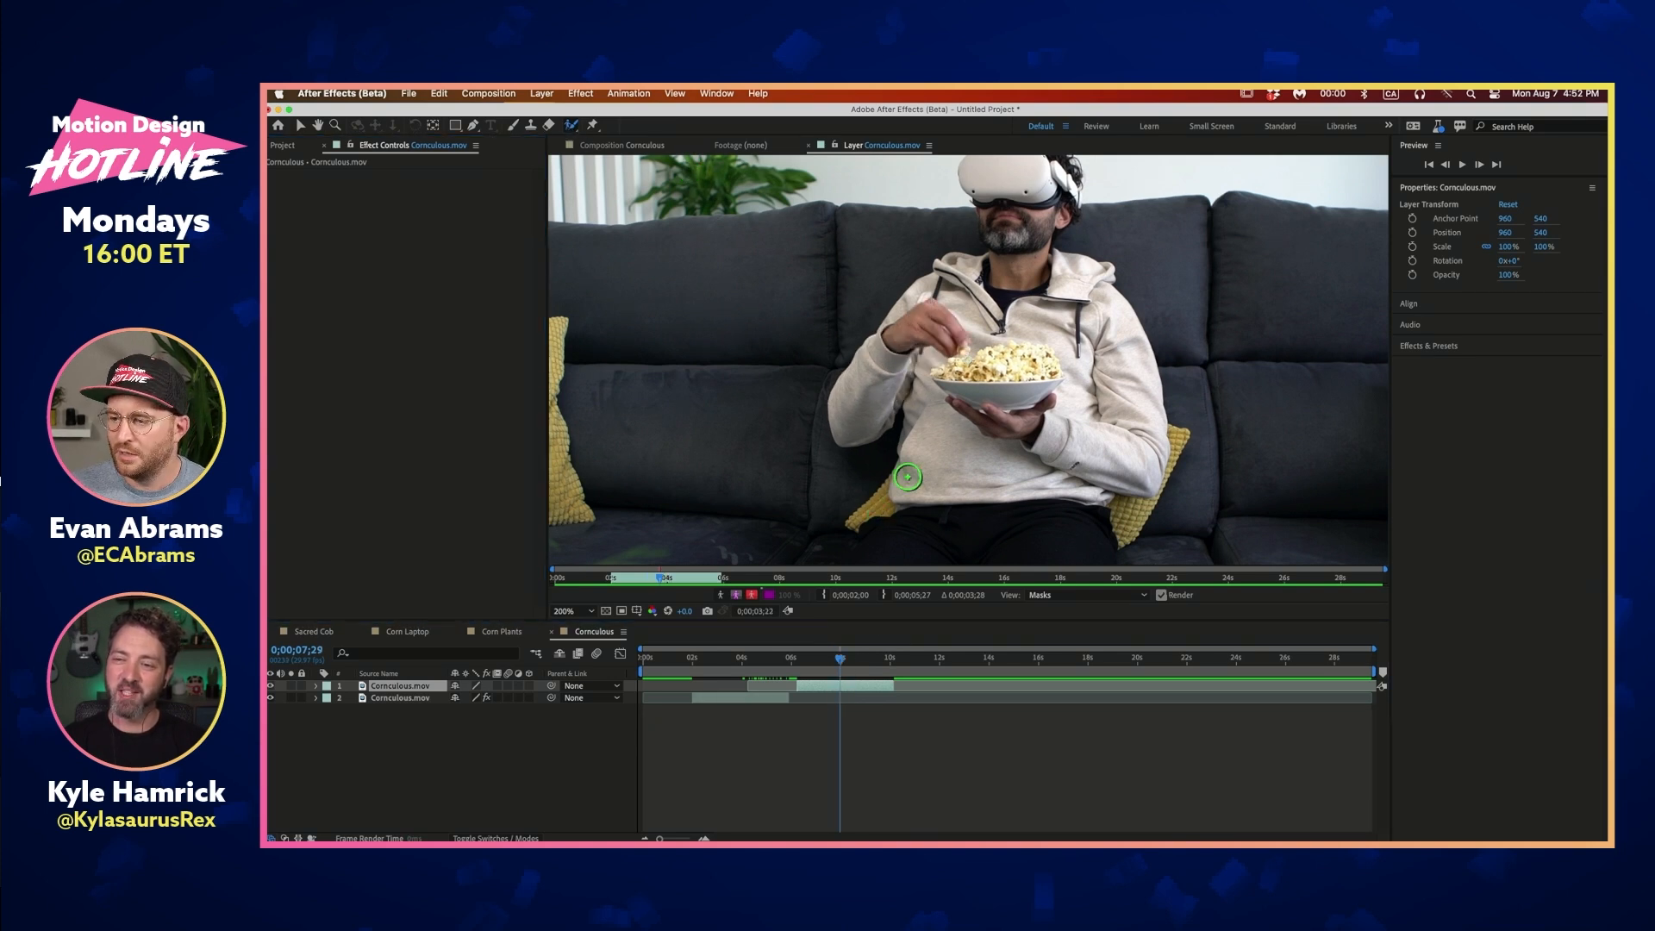
pyautogui.press('h')
pyautogui.moveTo(1004, 326); pyautogui.dragTo(959, 359)
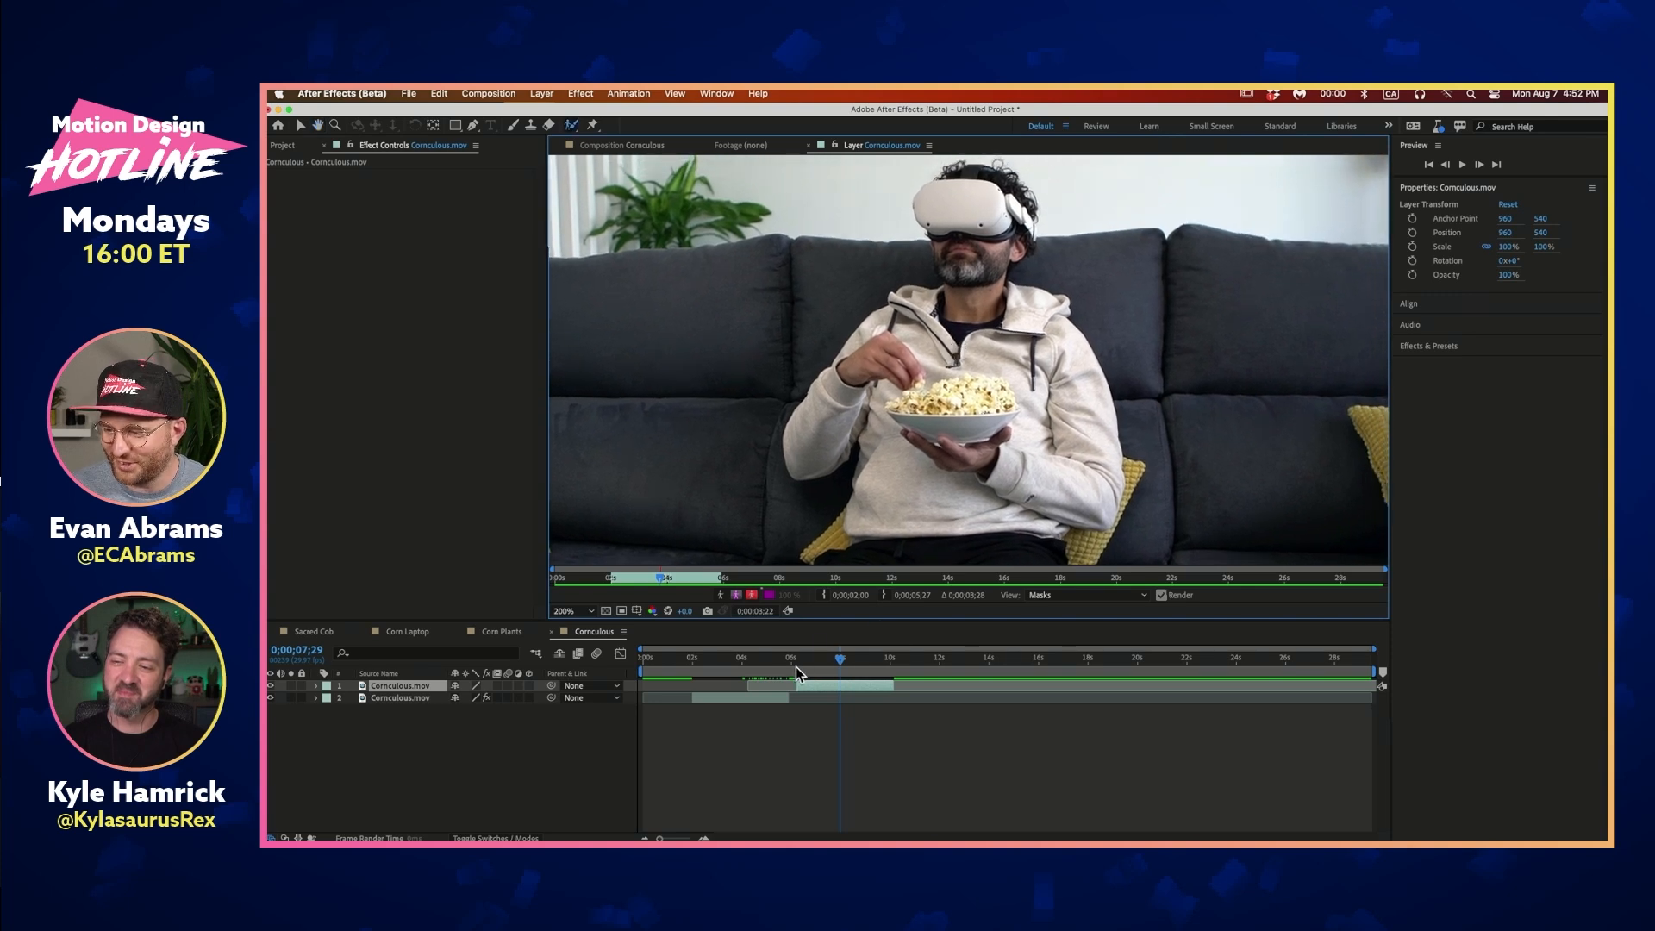
pyautogui.moveTo(963, 215)
pyautogui.mouseDown()
pyautogui.moveTo(984, 397)
pyautogui.moveTo(953, 427)
pyautogui.mouseUp()
pyautogui.moveTo(925, 294)
pyautogui.mouseDown()
pyautogui.moveTo(987, 419)
pyautogui.moveTo(994, 467)
pyautogui.moveTo(977, 502)
pyautogui.mouseUp()
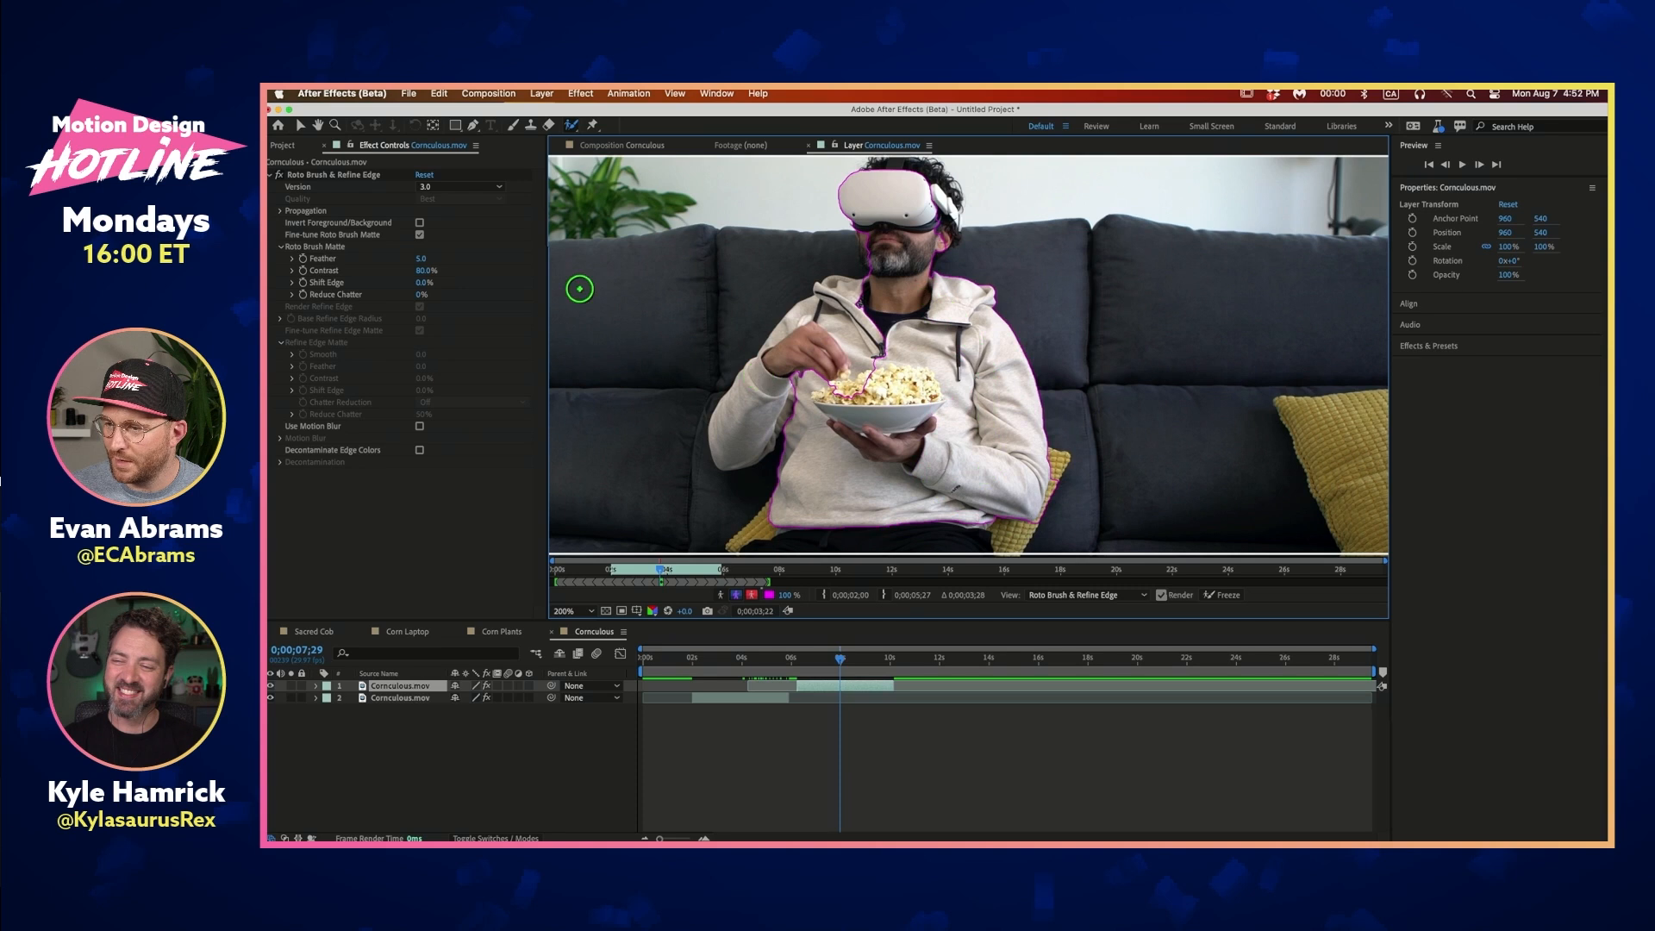
pyautogui.click(491, 187)
pyautogui.click(453, 214)
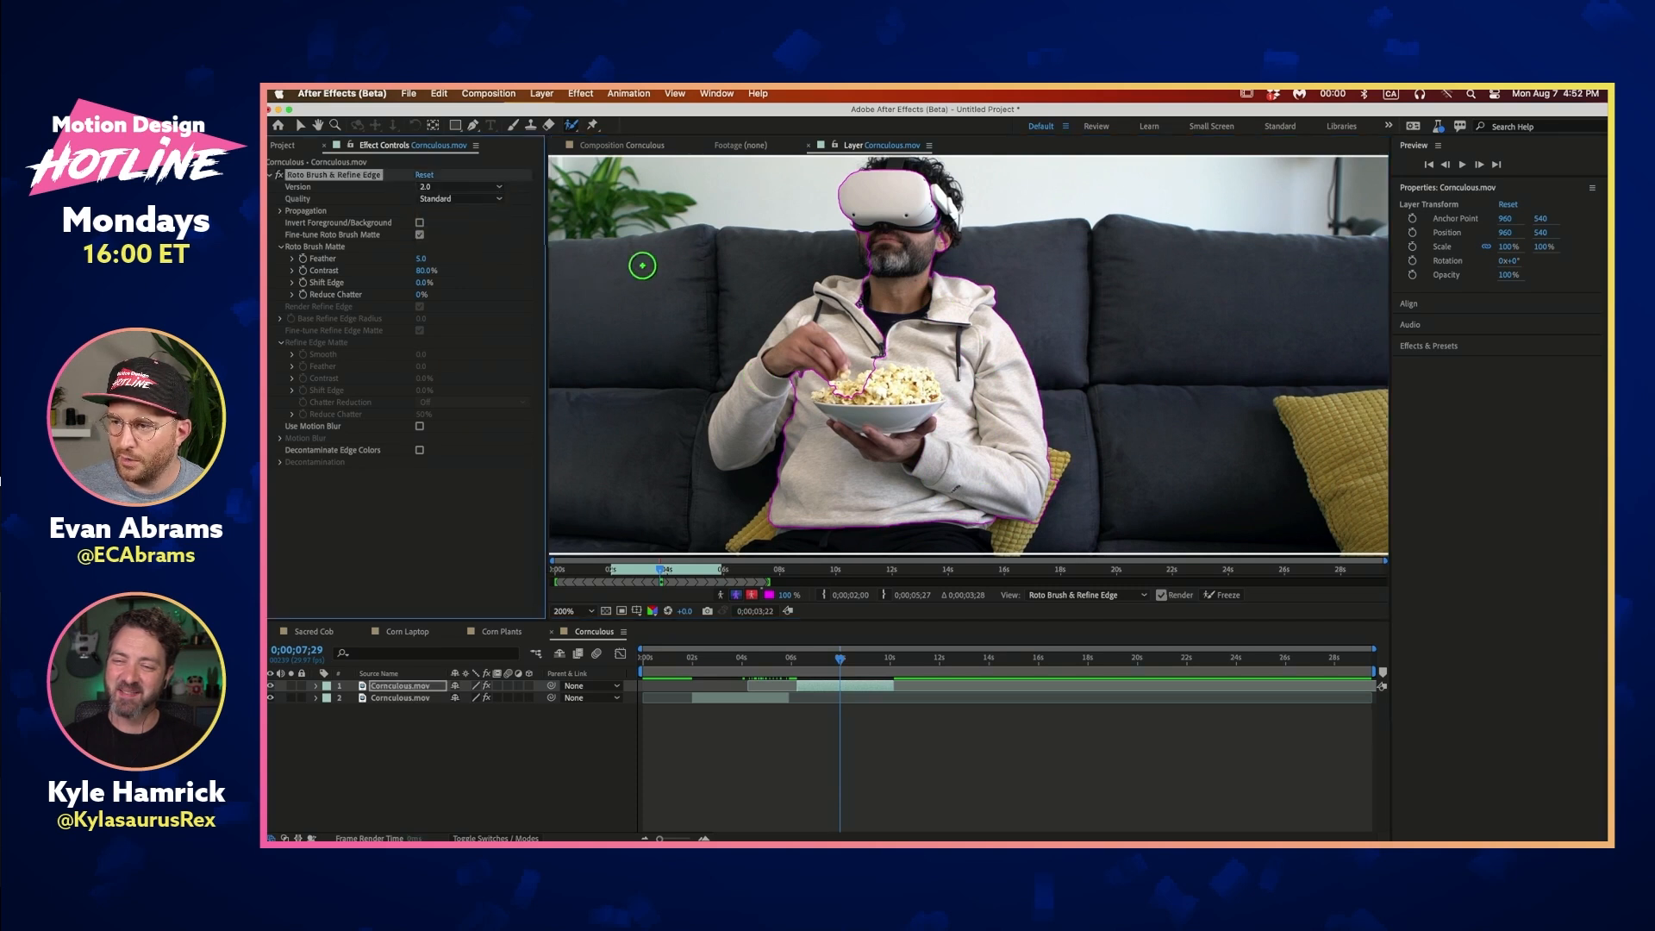
# Add the man's raised arm and the side of his face and beard to the version 2.0 selection
pyautogui.moveTo(802, 323); pyautogui.dragTo(732, 422)
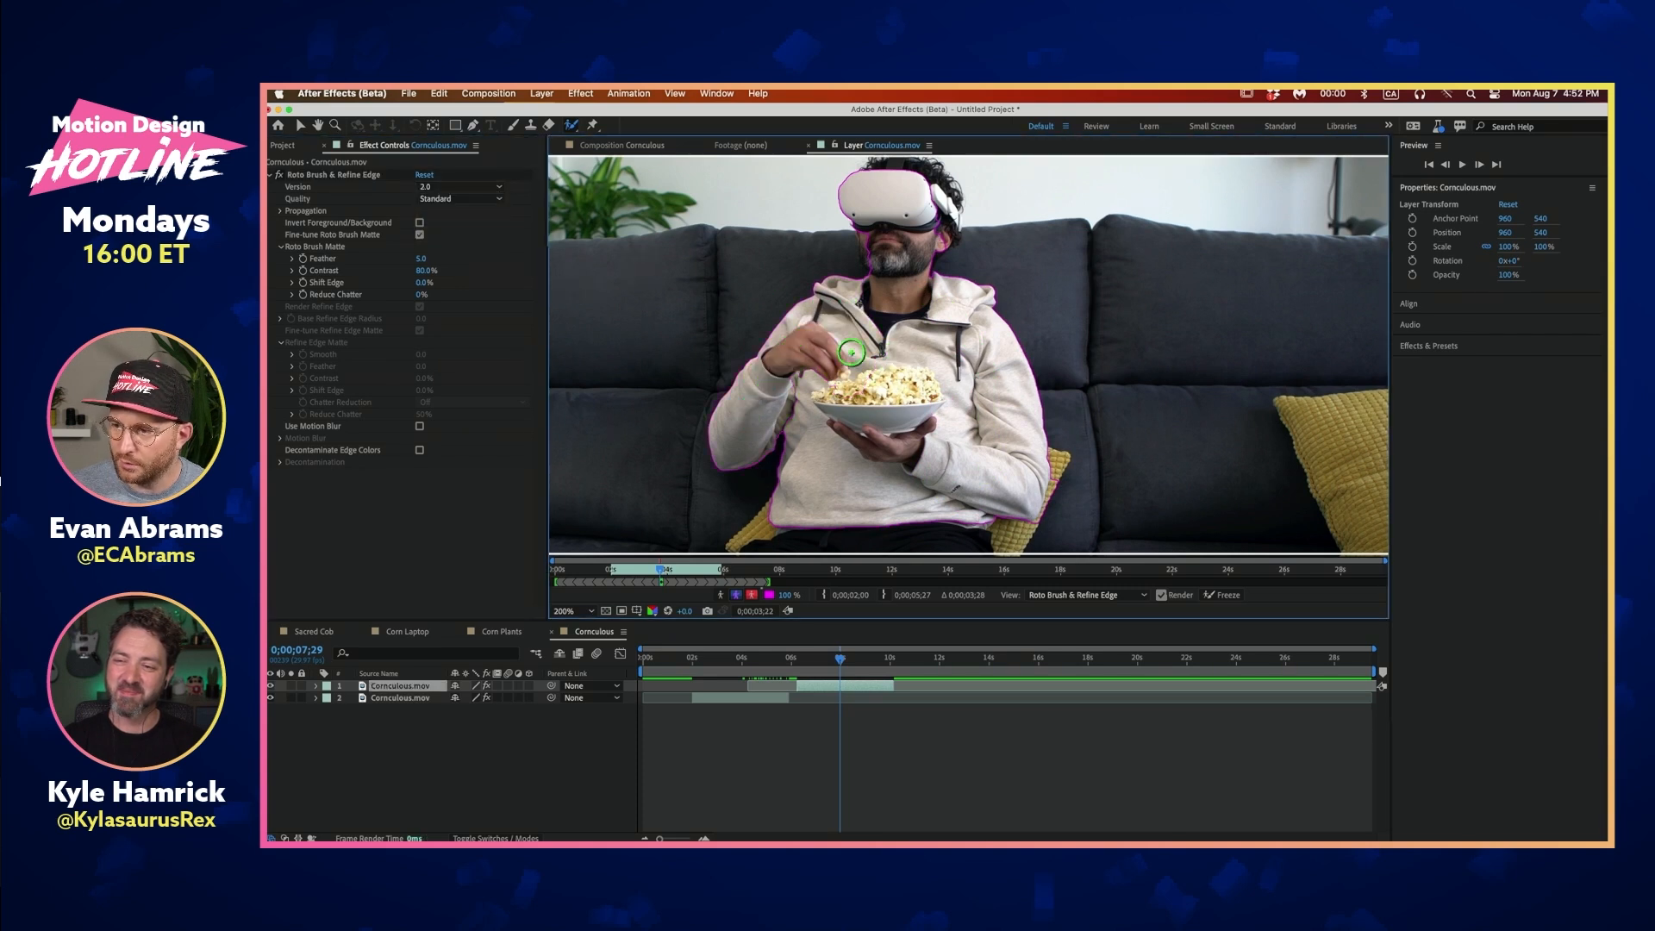
pyautogui.scroll(2, 862, 306)
pyautogui.moveTo(773, 271)
pyautogui.mouseDown()
pyautogui.moveTo(860, 255)
pyautogui.moveTo(907, 301)
pyautogui.moveTo(915, 350)
pyautogui.moveTo(901, 388)
pyautogui.mouseUp()
pyautogui.moveTo(784, 364)
pyautogui.mouseDown()
pyautogui.moveTo(778, 426)
pyautogui.moveTo(774, 390)
pyautogui.mouseUp()
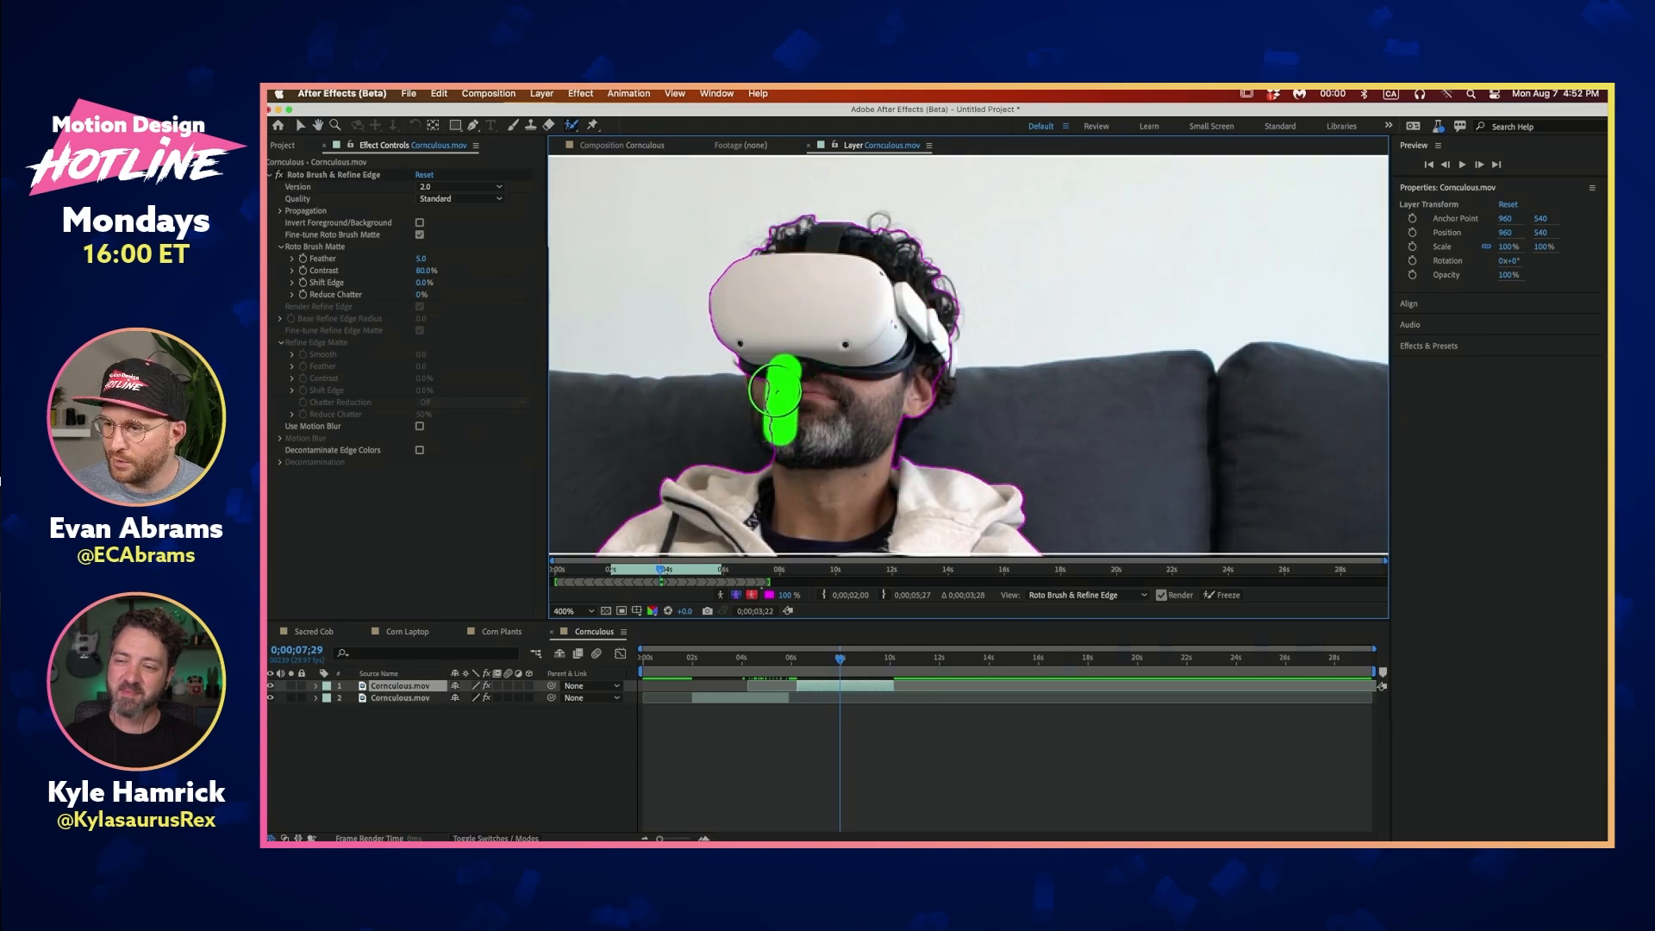
pyautogui.click(431, 199)
pyautogui.click(688, 336)
pyautogui.moveTo(766, 411)
pyautogui.mouseDown()
pyautogui.moveTo(773, 431)
pyautogui.moveTo(745, 444)
pyautogui.moveTo(735, 376)
pyautogui.moveTo(781, 449)
pyautogui.mouseUp()
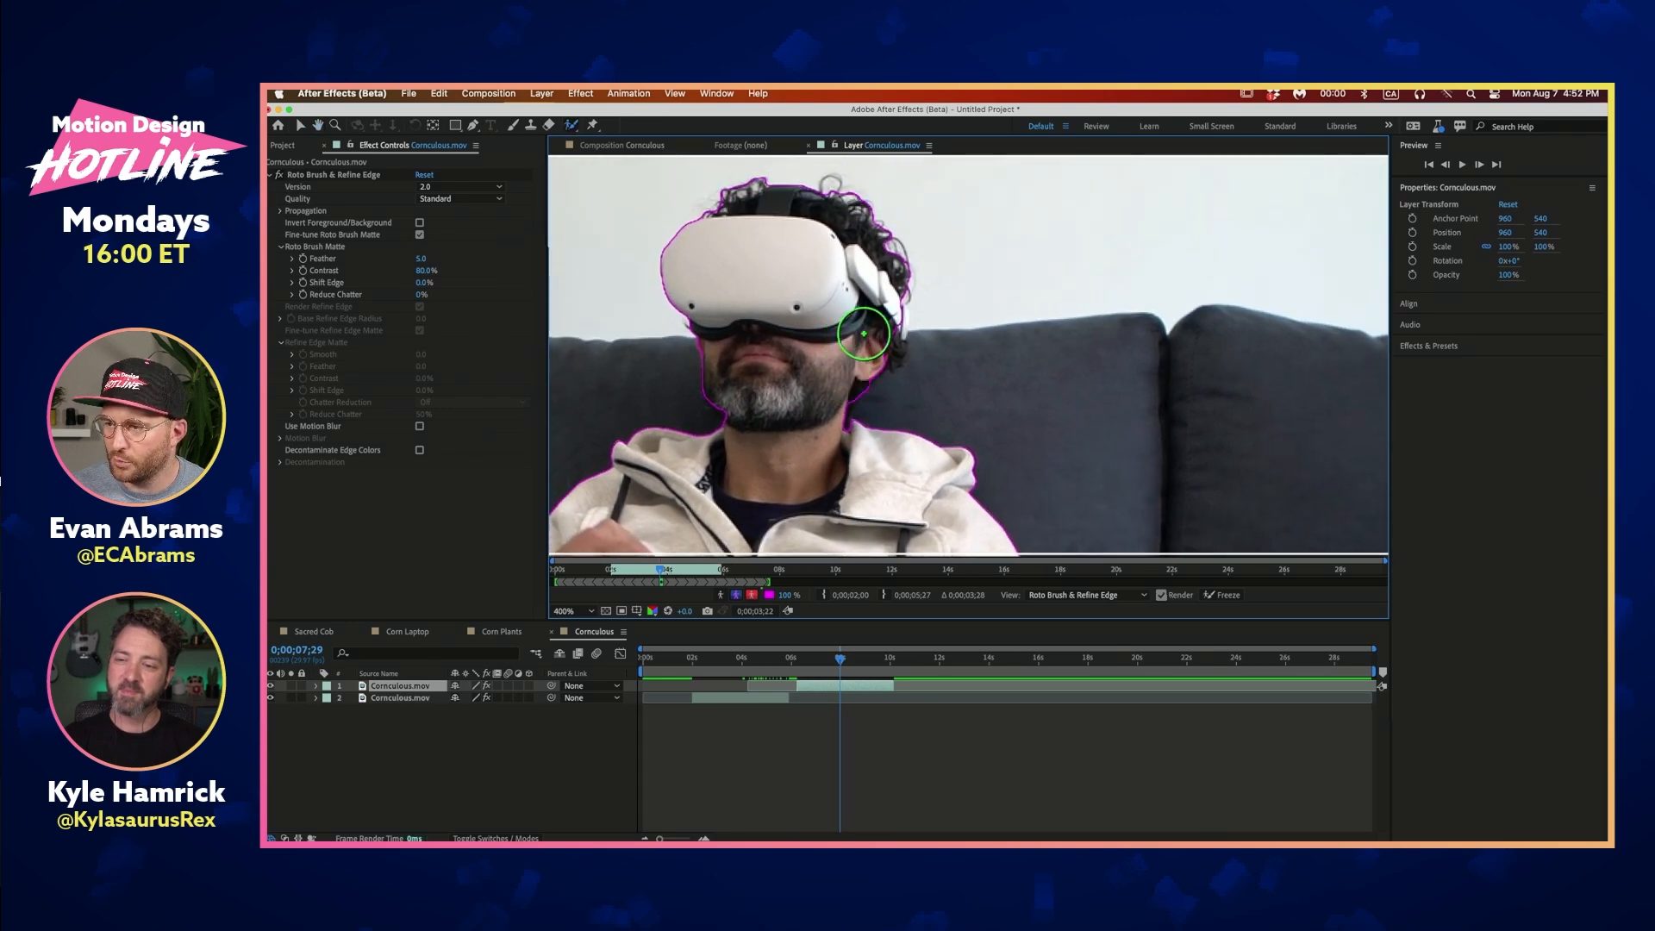
# Add the man's legs to the selection and paint background strokes over the couch on both sides of them
pyautogui.moveTo(839, 520); pyautogui.dragTo(841, 283)
pyautogui.scroll(-1, 833, 294)
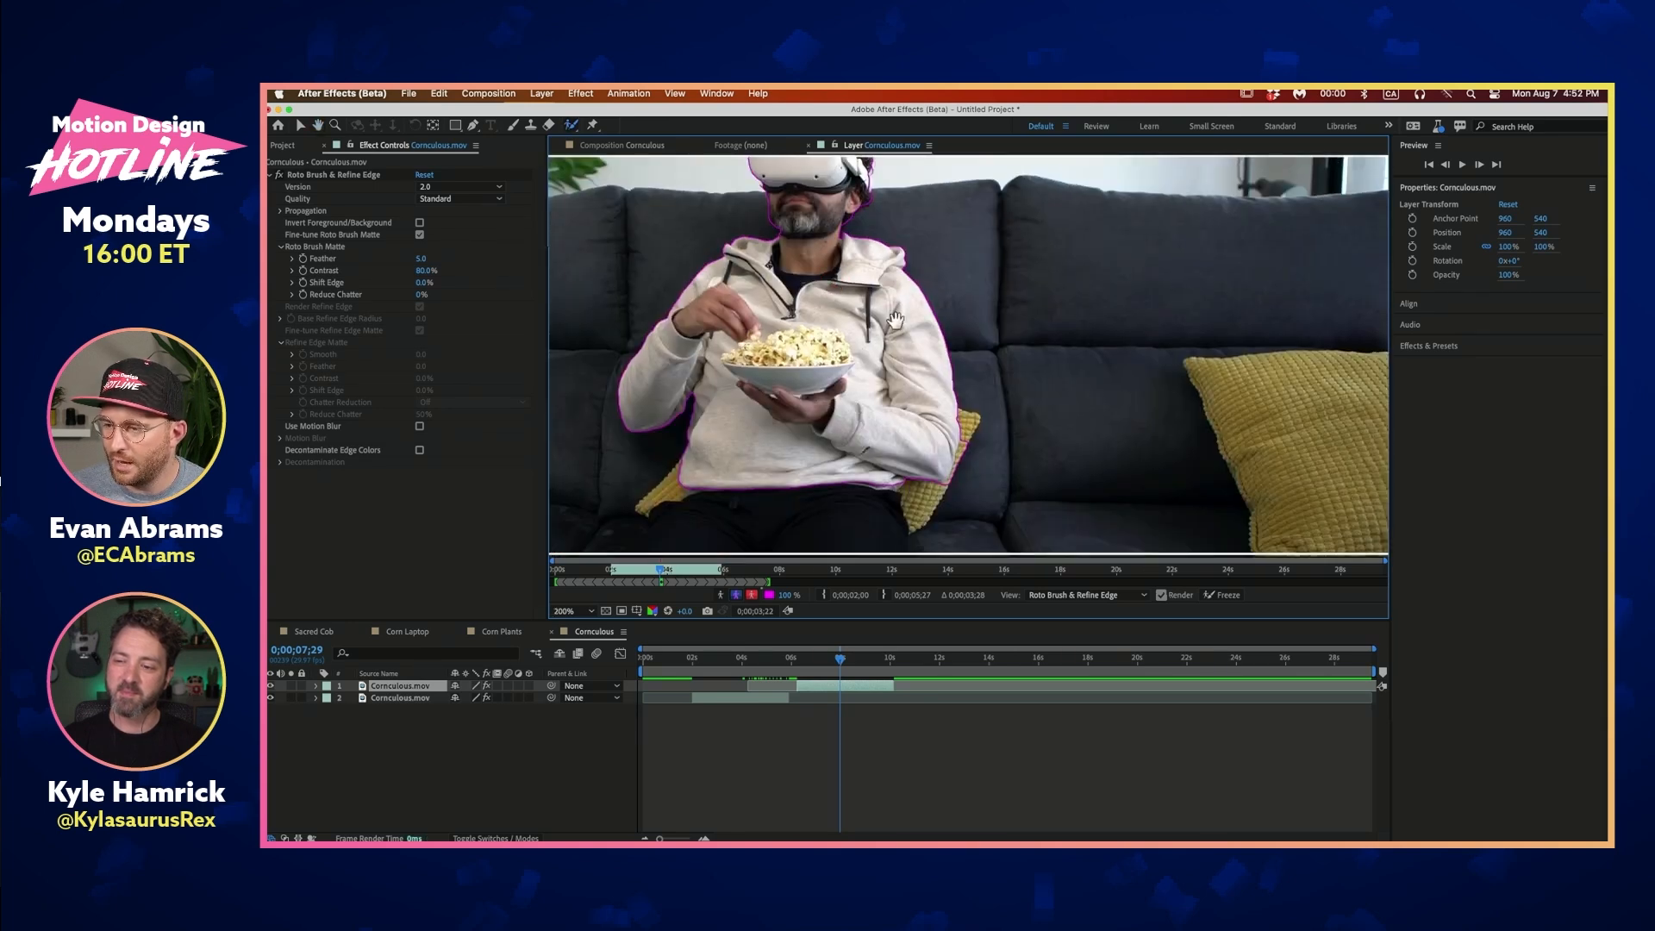
pyautogui.moveTo(896, 396); pyautogui.dragTo(899, 305)
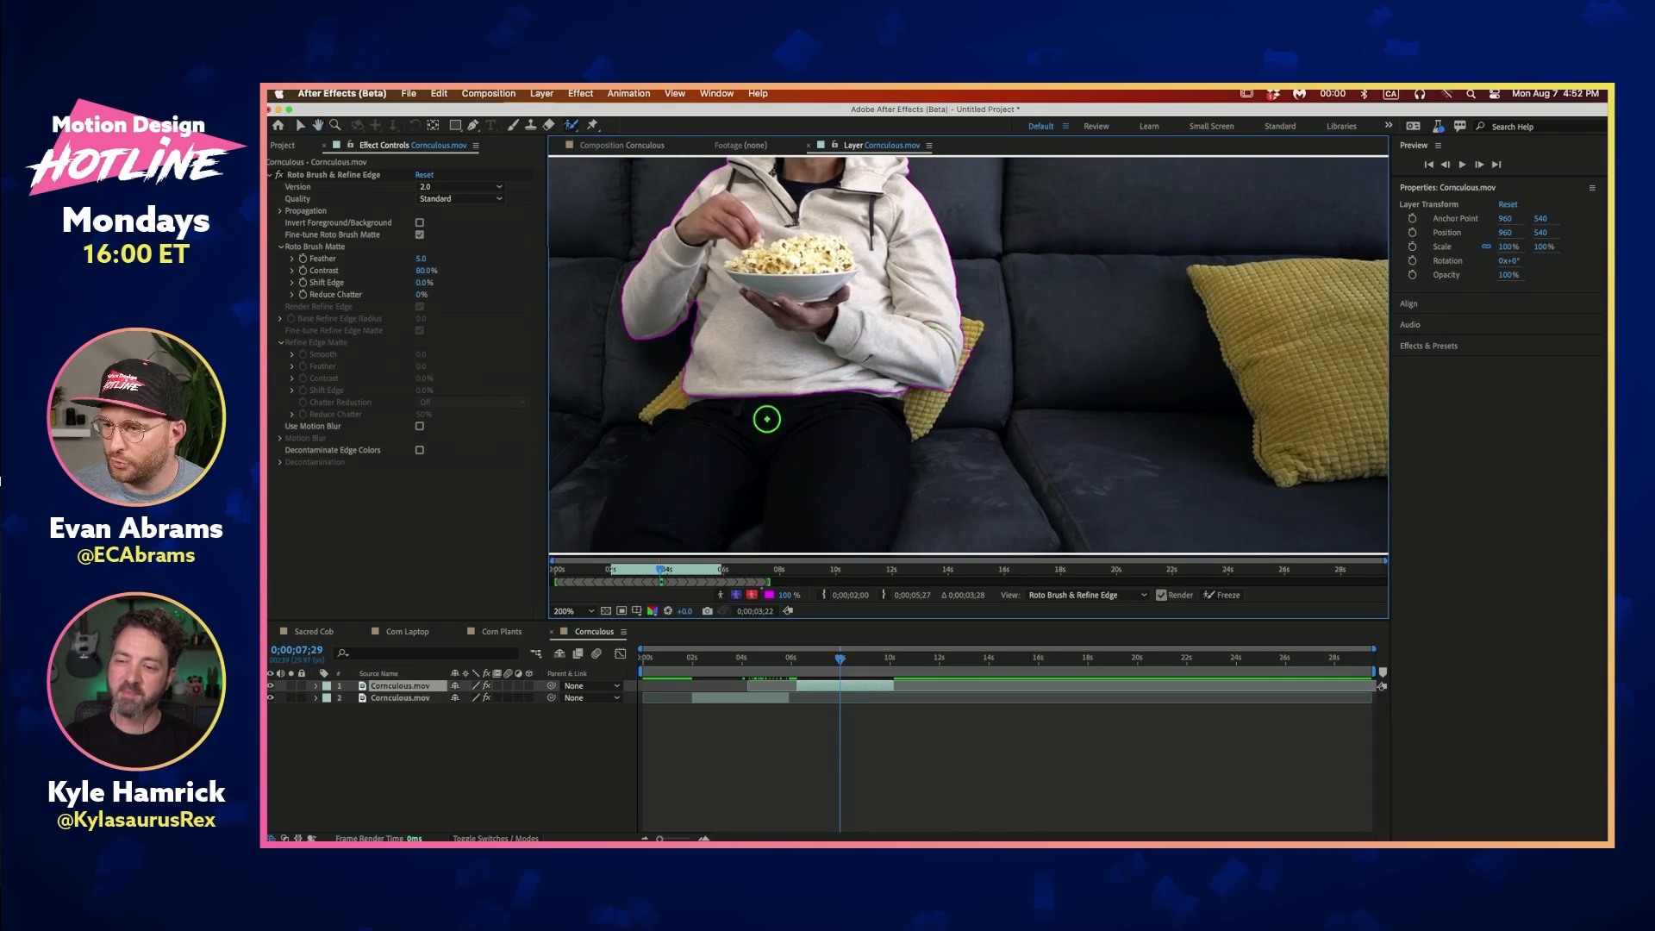
pyautogui.moveTo(829, 368)
pyautogui.mouseDown()
pyautogui.moveTo(825, 479)
pyautogui.moveTo(824, 285)
pyautogui.mouseUp()
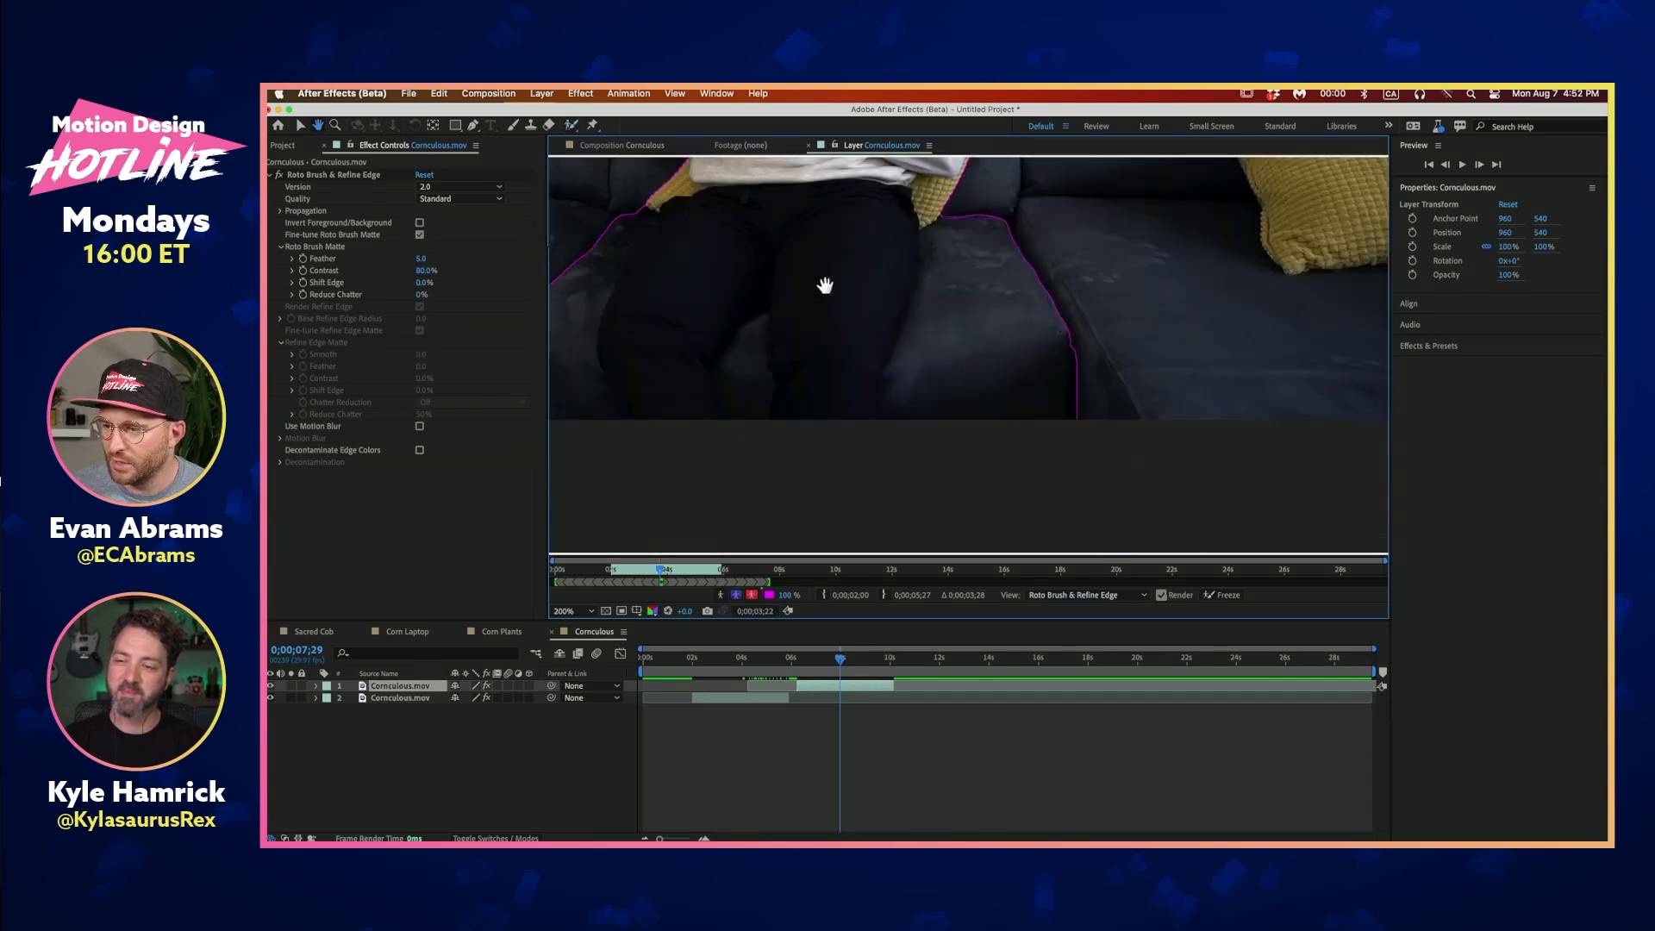
pyautogui.moveTo(1071, 266); pyautogui.dragTo(964, 481)
pyautogui.moveTo(979, 384); pyautogui.dragTo(1231, 413)
pyautogui.moveTo(804, 261); pyautogui.dragTo(788, 498)
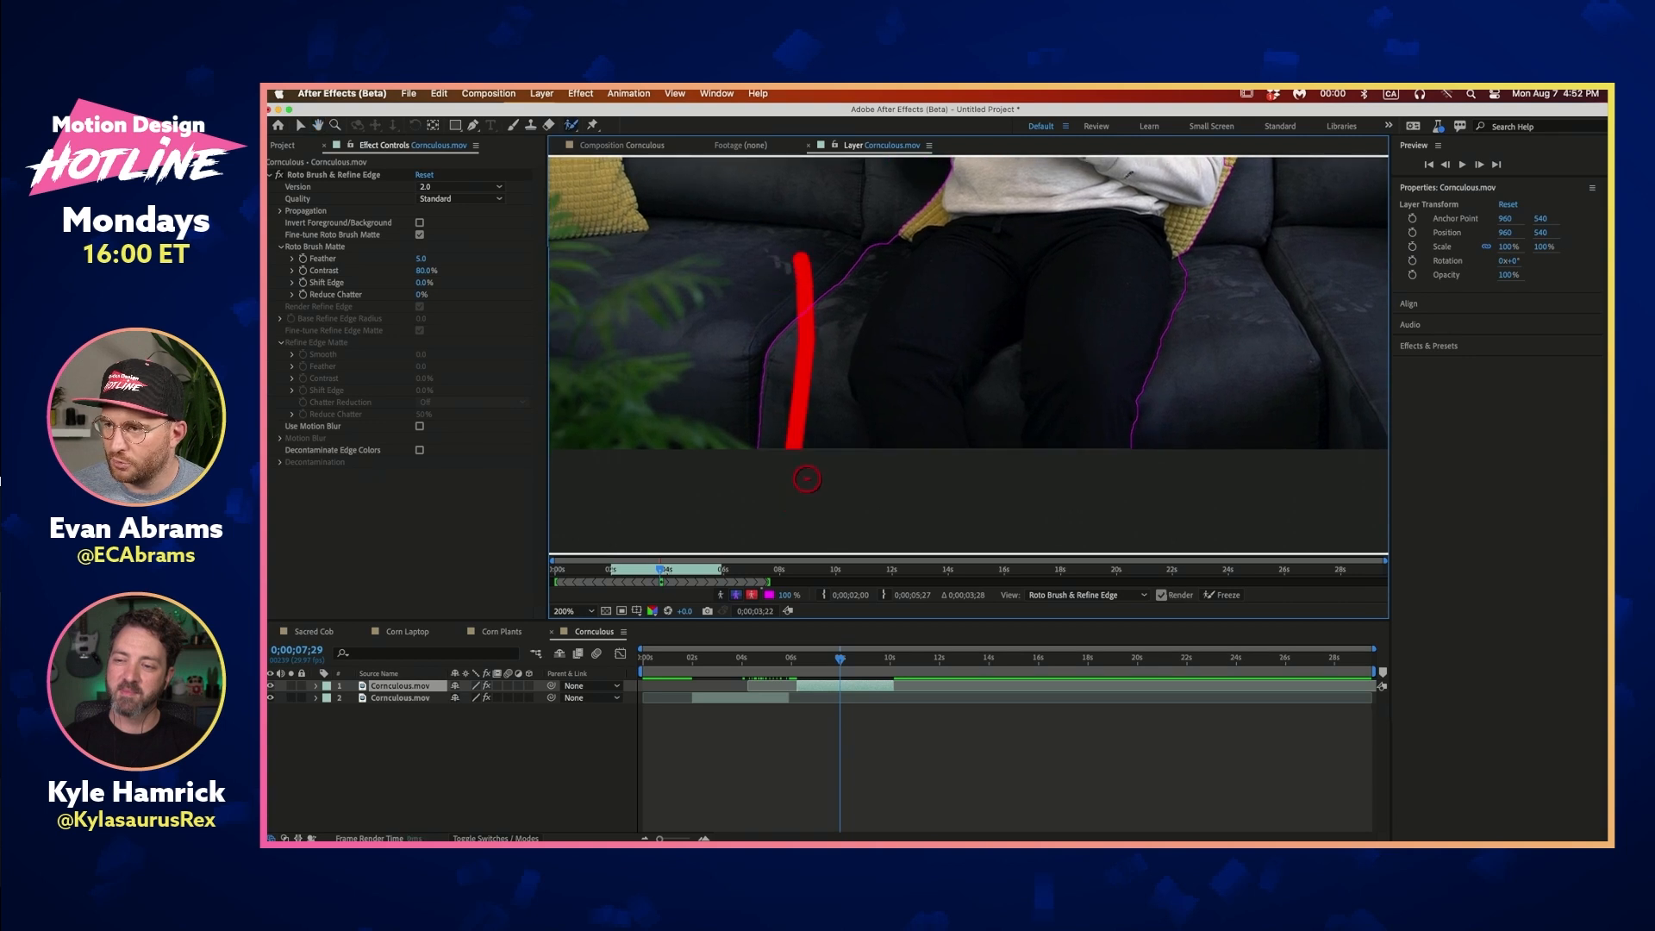
# Correct the leg outline with further strokes along both thighs and the gap between the legs
pyautogui.moveTo(948, 276); pyautogui.dragTo(904, 370)
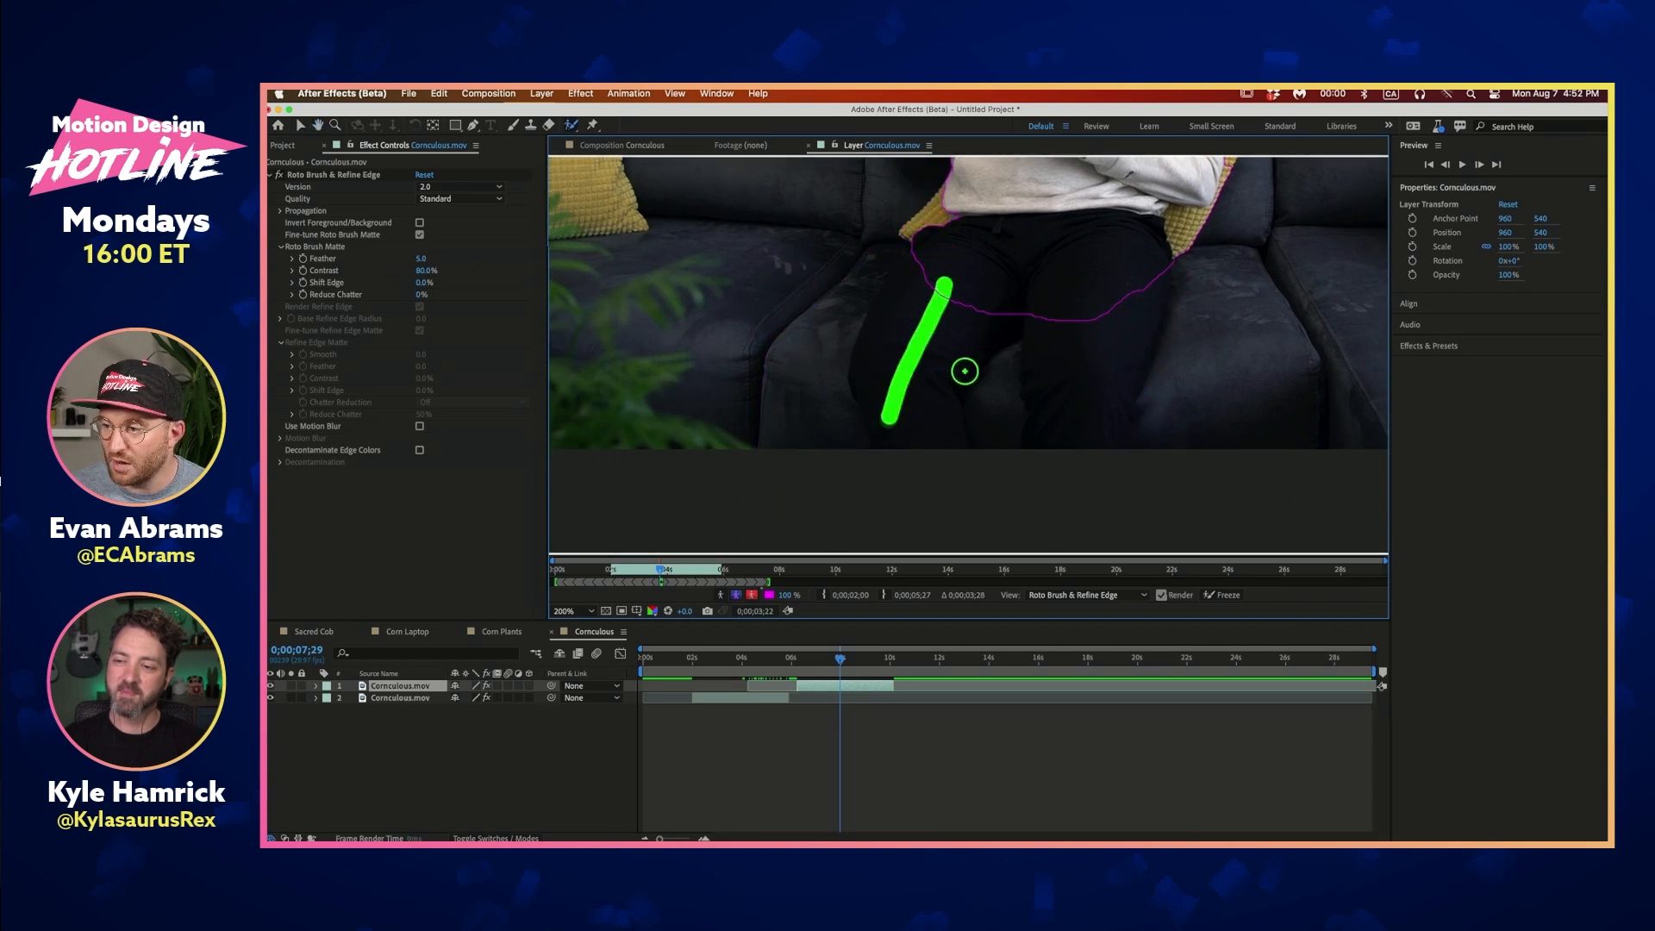
pyautogui.moveTo(870, 244); pyautogui.dragTo(843, 298)
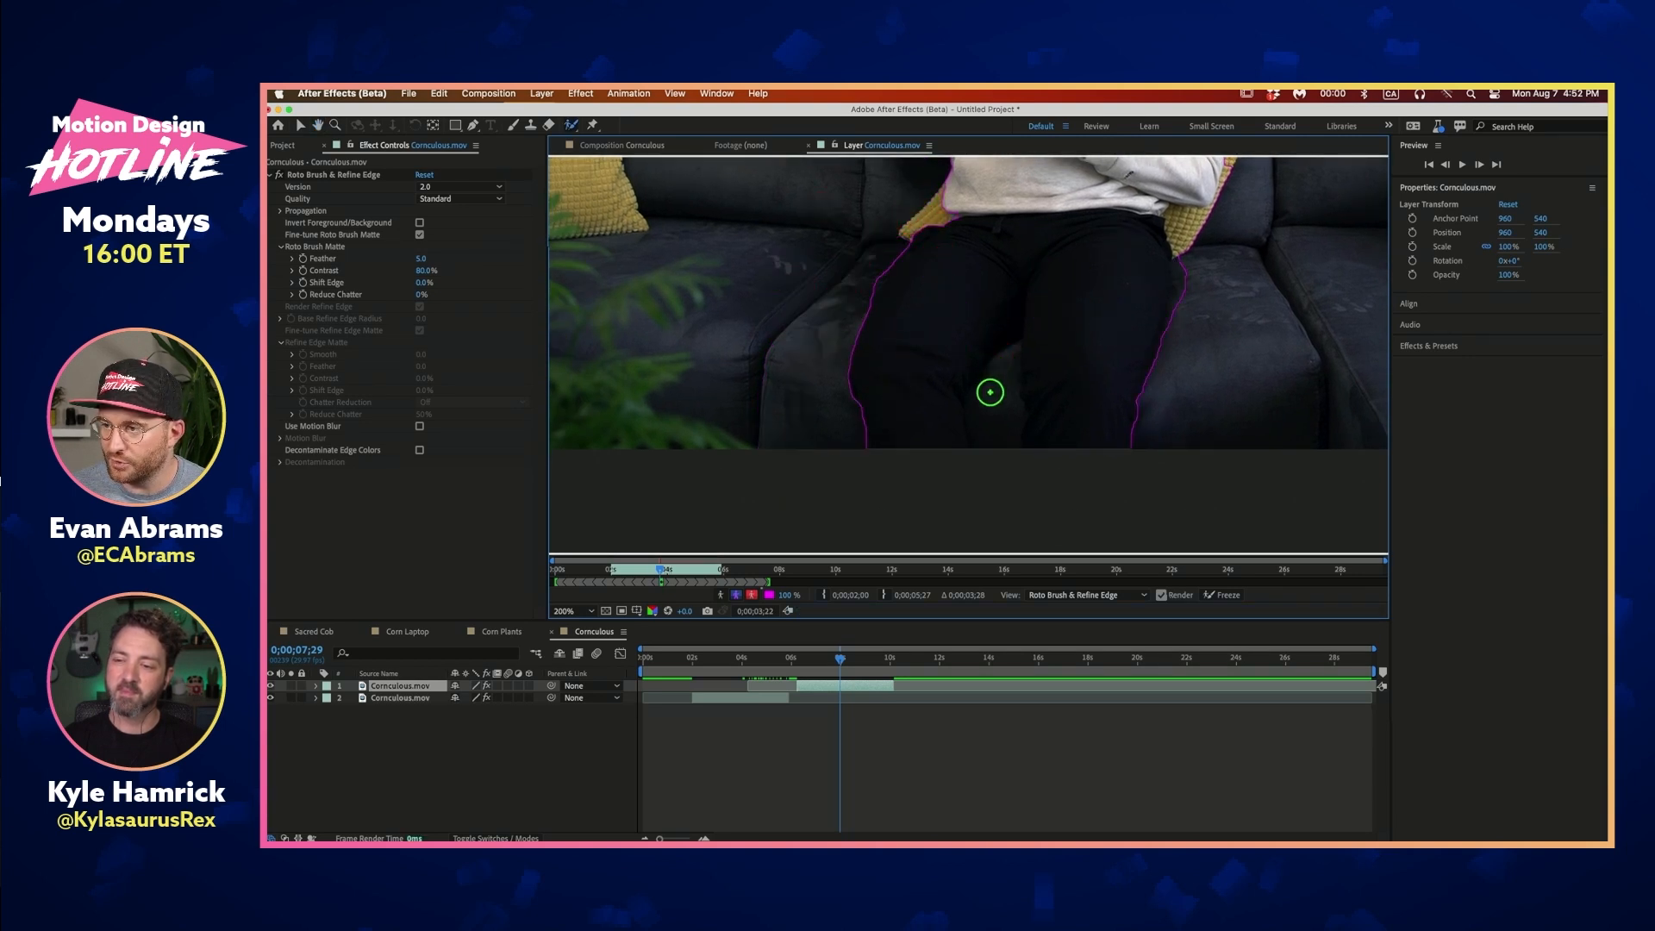
pyautogui.moveTo(991, 415); pyautogui.dragTo(995, 445)
pyautogui.moveTo(1116, 356); pyautogui.dragTo(1068, 414)
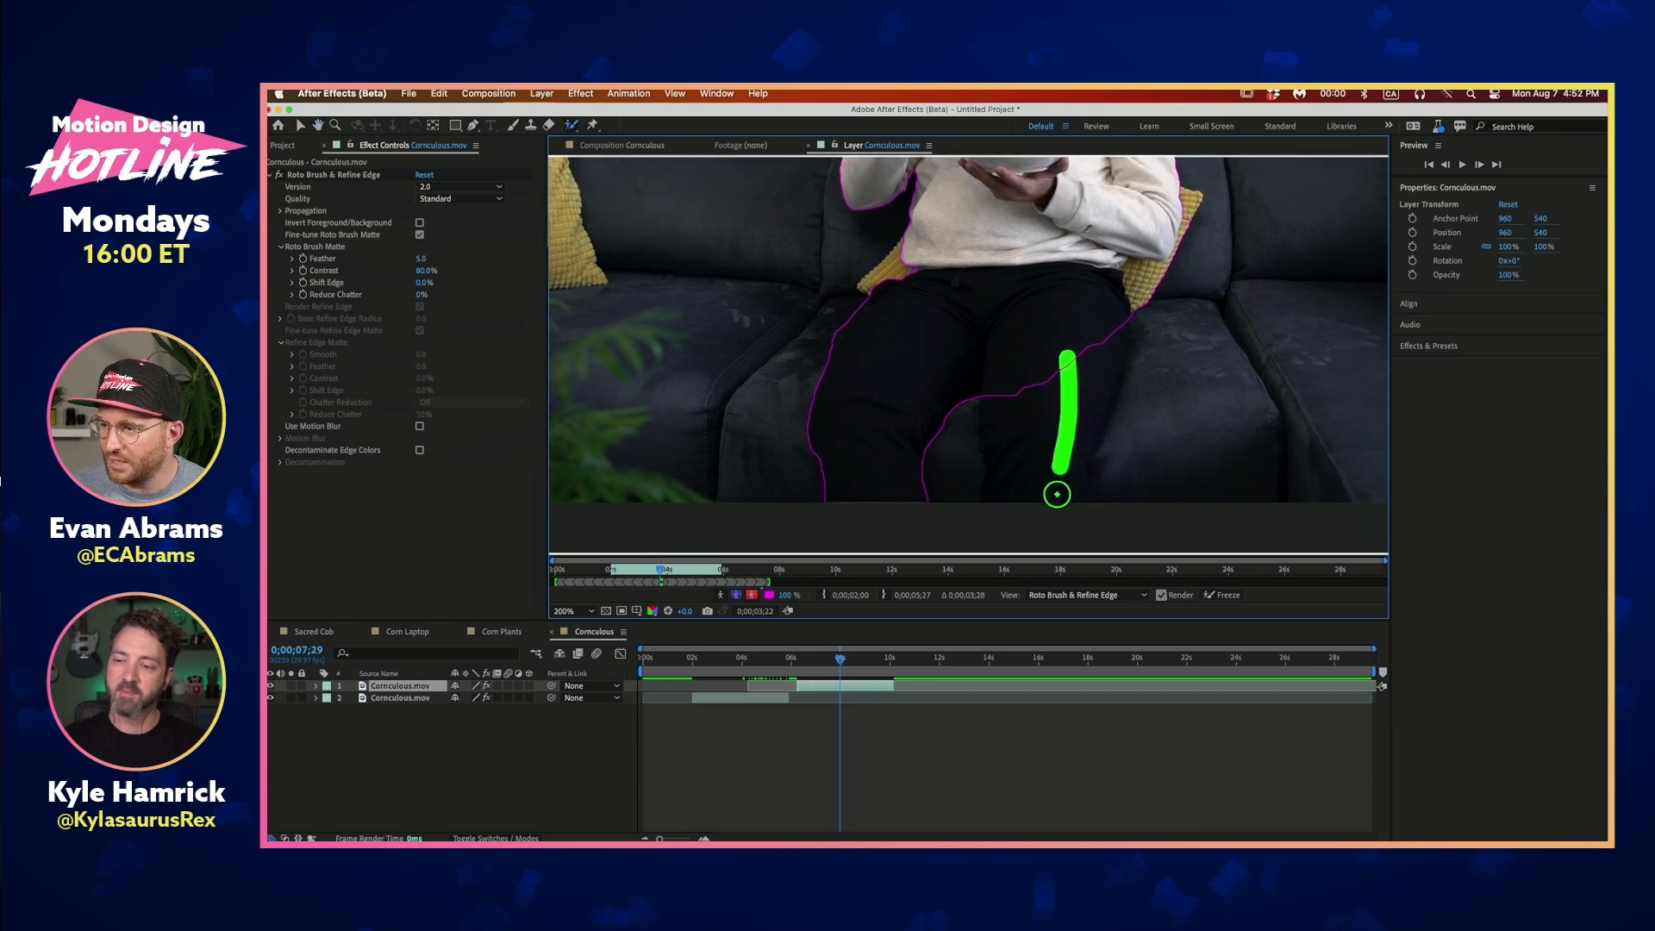
# Paint a foreground stroke along the man's missing lower leg and check the outline around his legs, sleeves, cushions and head
pyautogui.moveTo(1130, 364); pyautogui.dragTo(1023, 474)
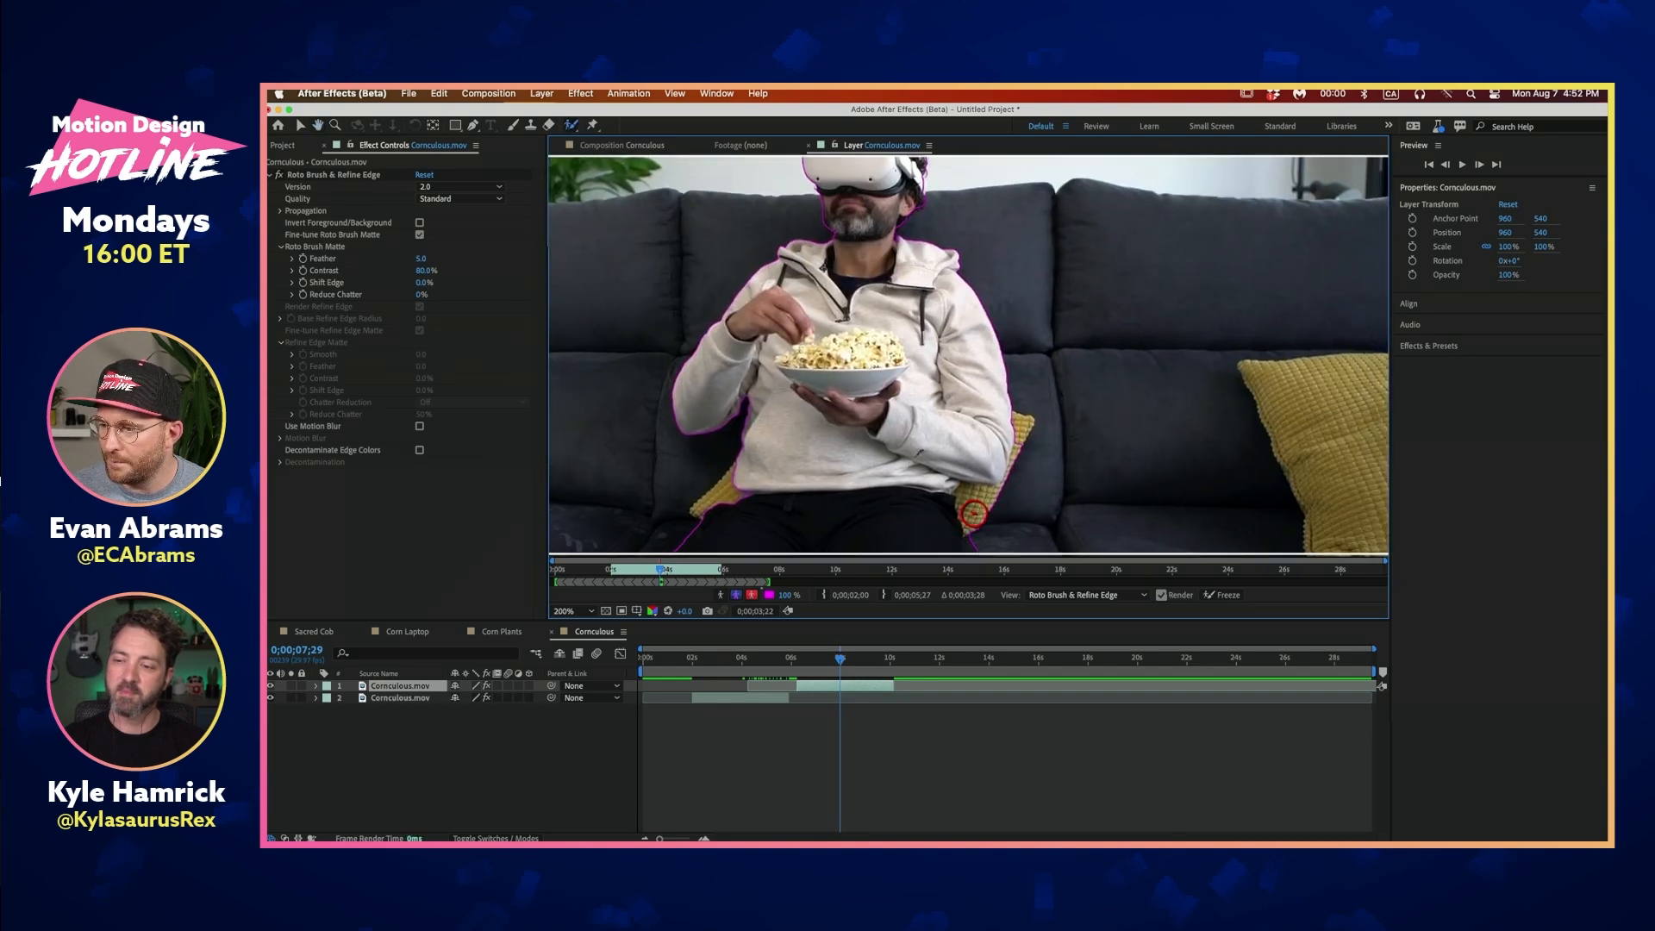
pyautogui.scroll(2, 1023, 455)
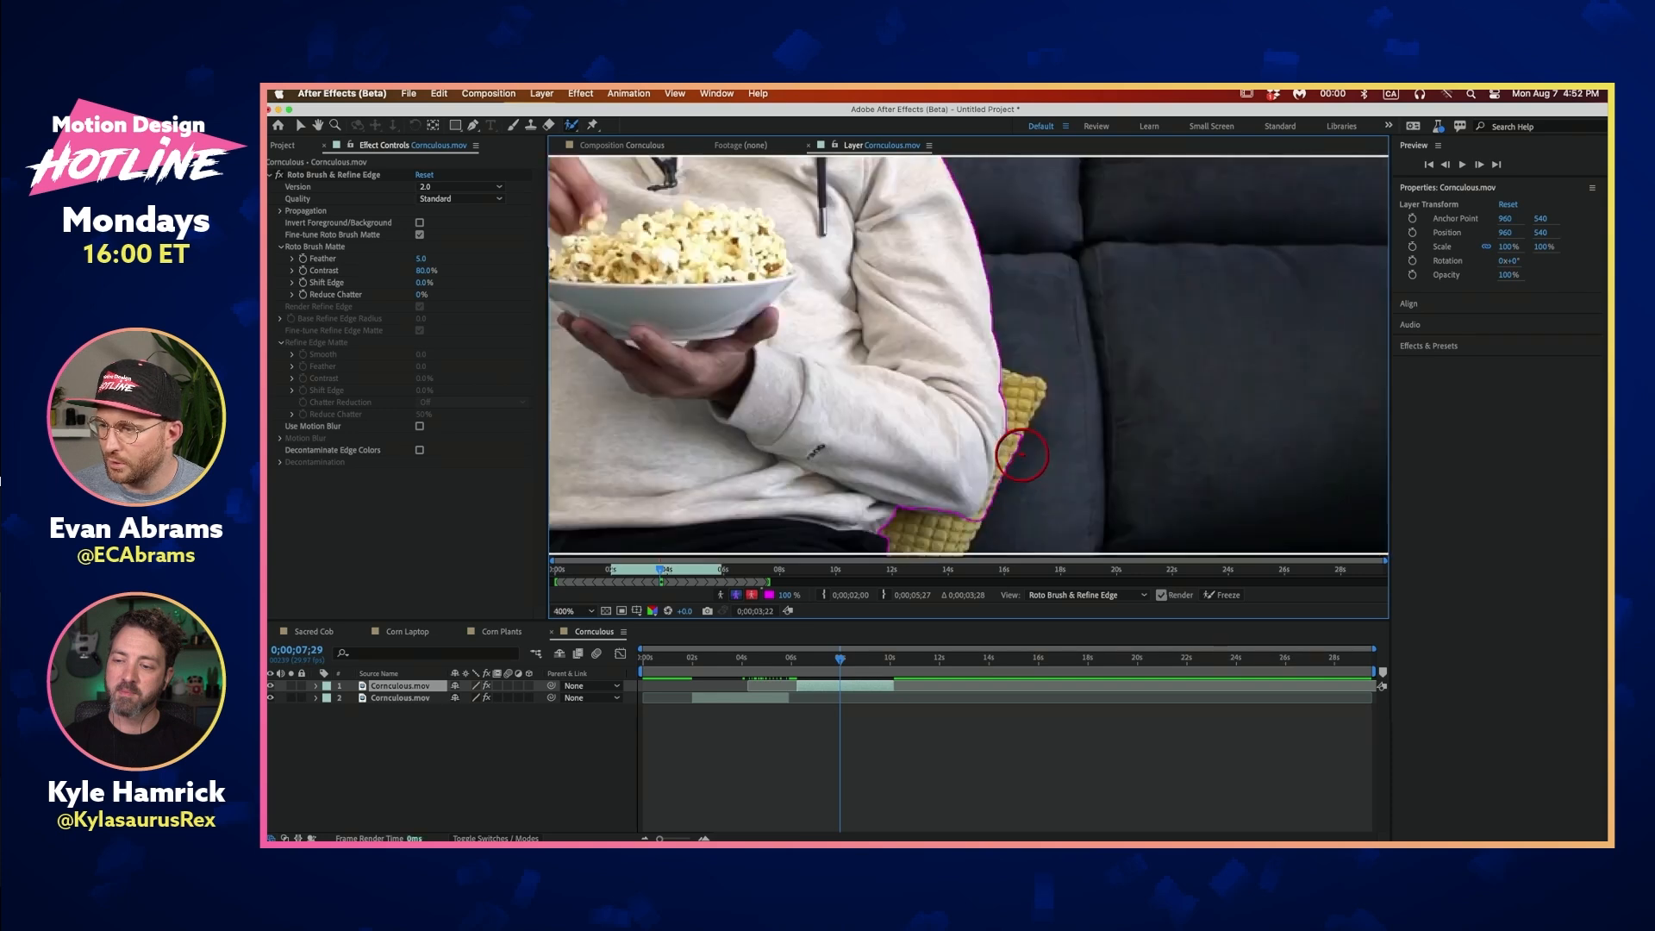
pyautogui.moveTo(1032, 418)
pyautogui.mouseDown()
pyautogui.moveTo(1016, 486)
pyautogui.moveTo(1095, 219)
pyautogui.mouseUp()
pyautogui.moveTo(979, 325); pyautogui.dragTo(991, 338)
pyautogui.scroll(-4, 1053, 289)
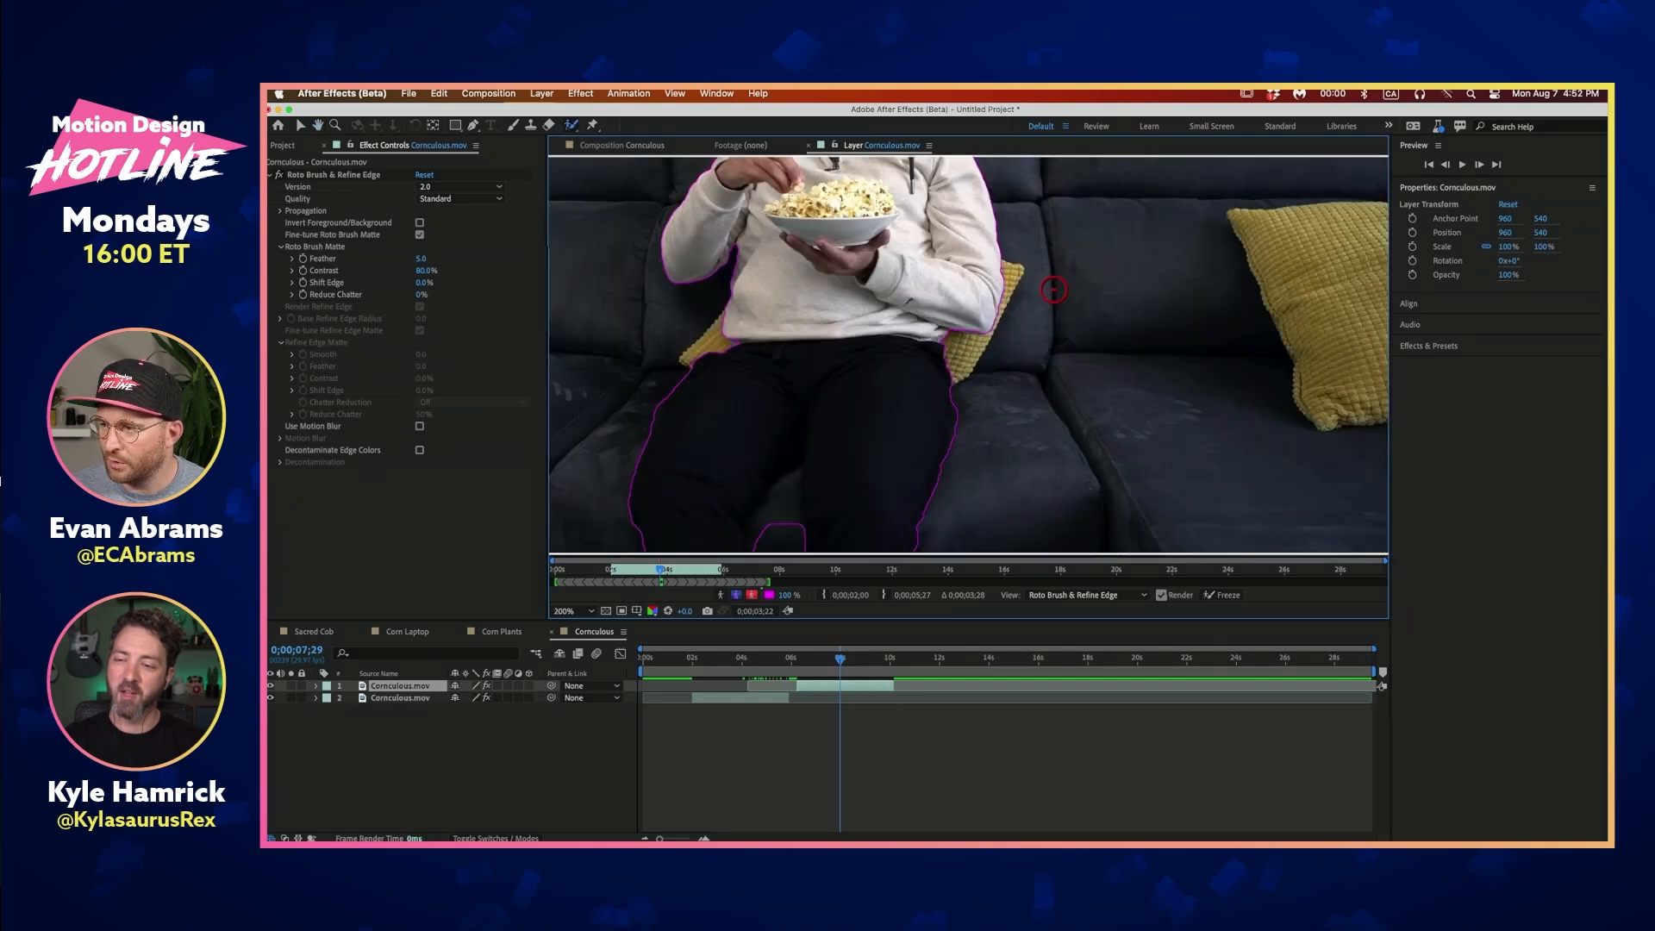
pyautogui.moveTo(1020, 391); pyautogui.dragTo(1018, 412)
pyautogui.scroll(2, 976, 421)
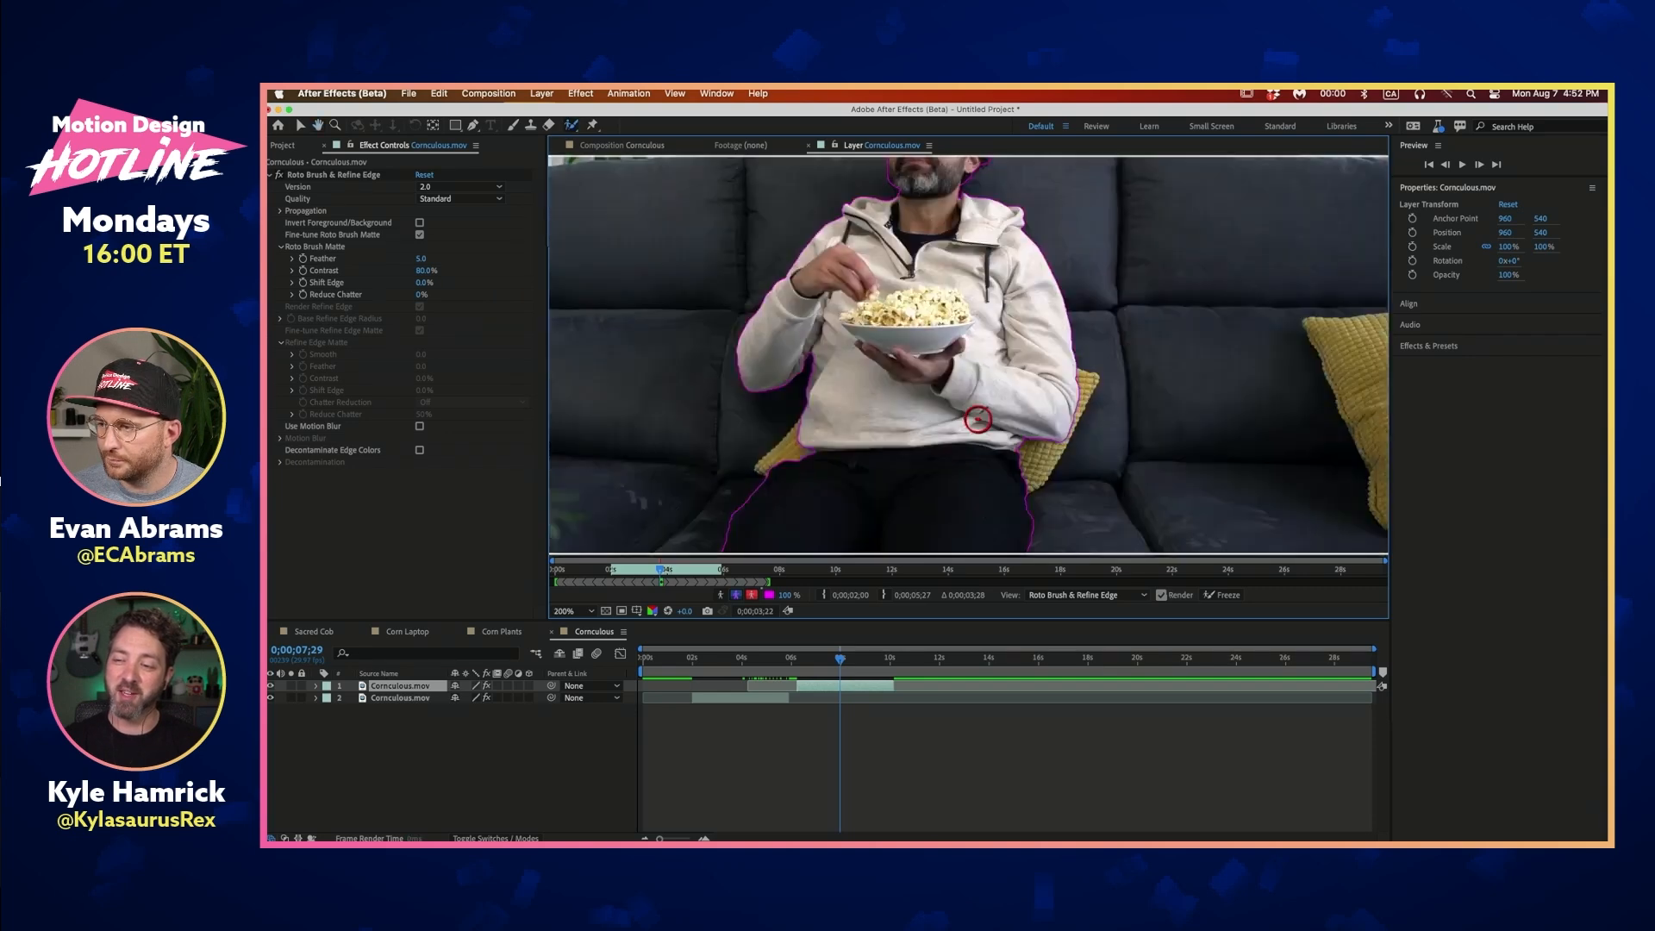
pyautogui.scroll(-2, 976, 420)
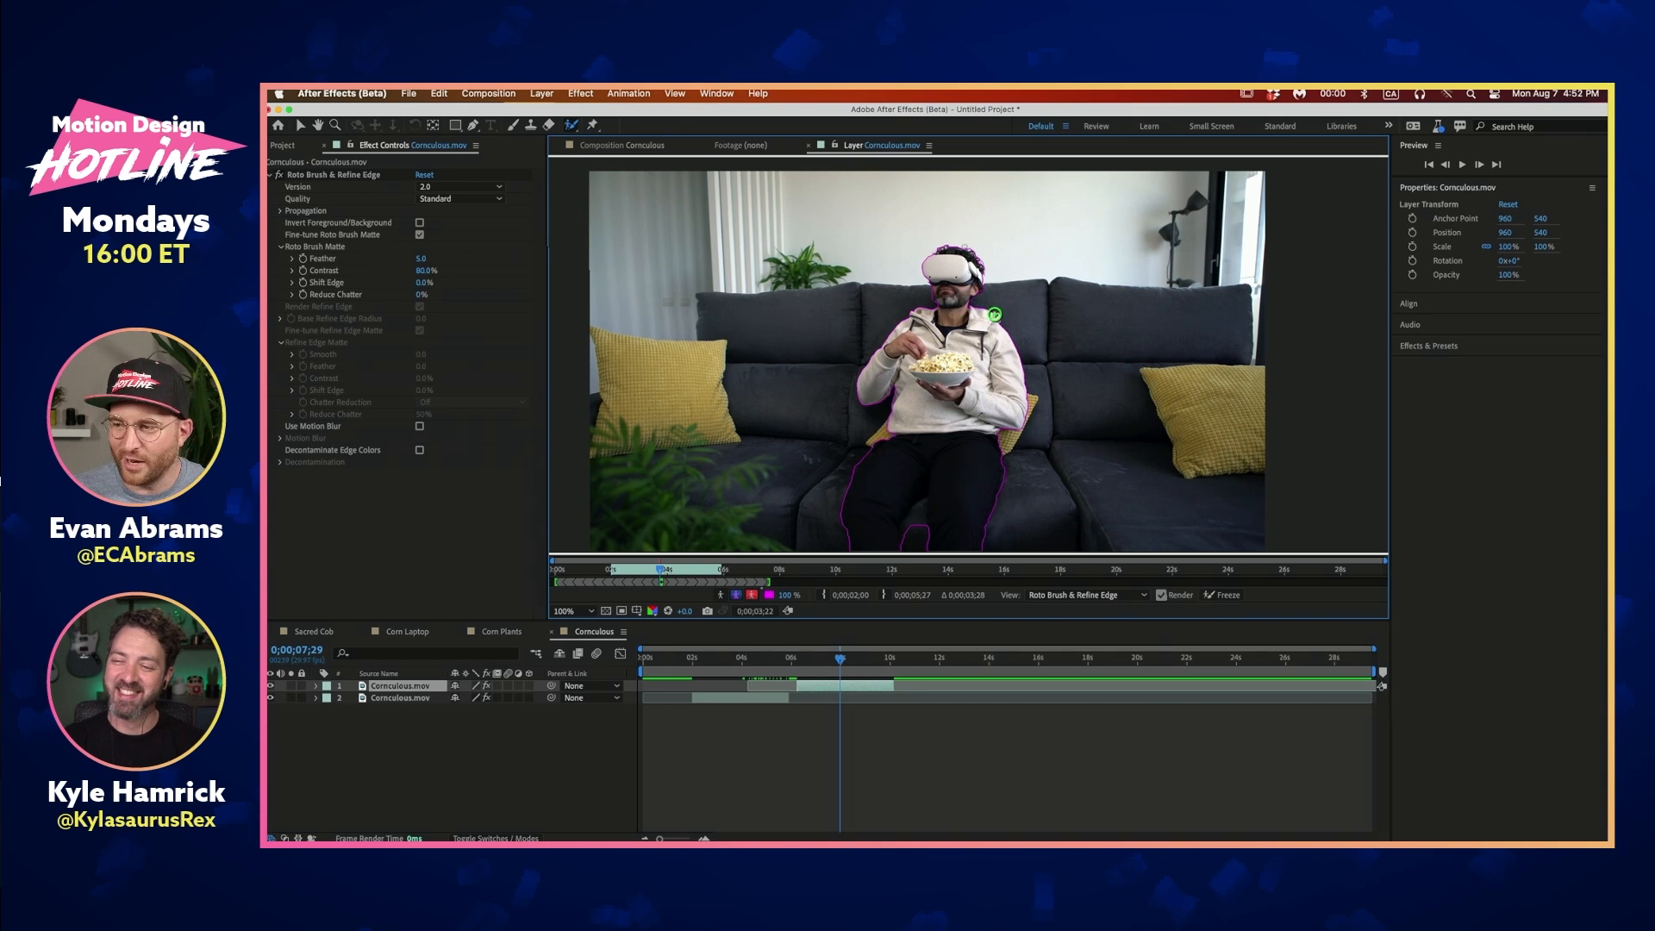
pyautogui.scroll(2, 1003, 307)
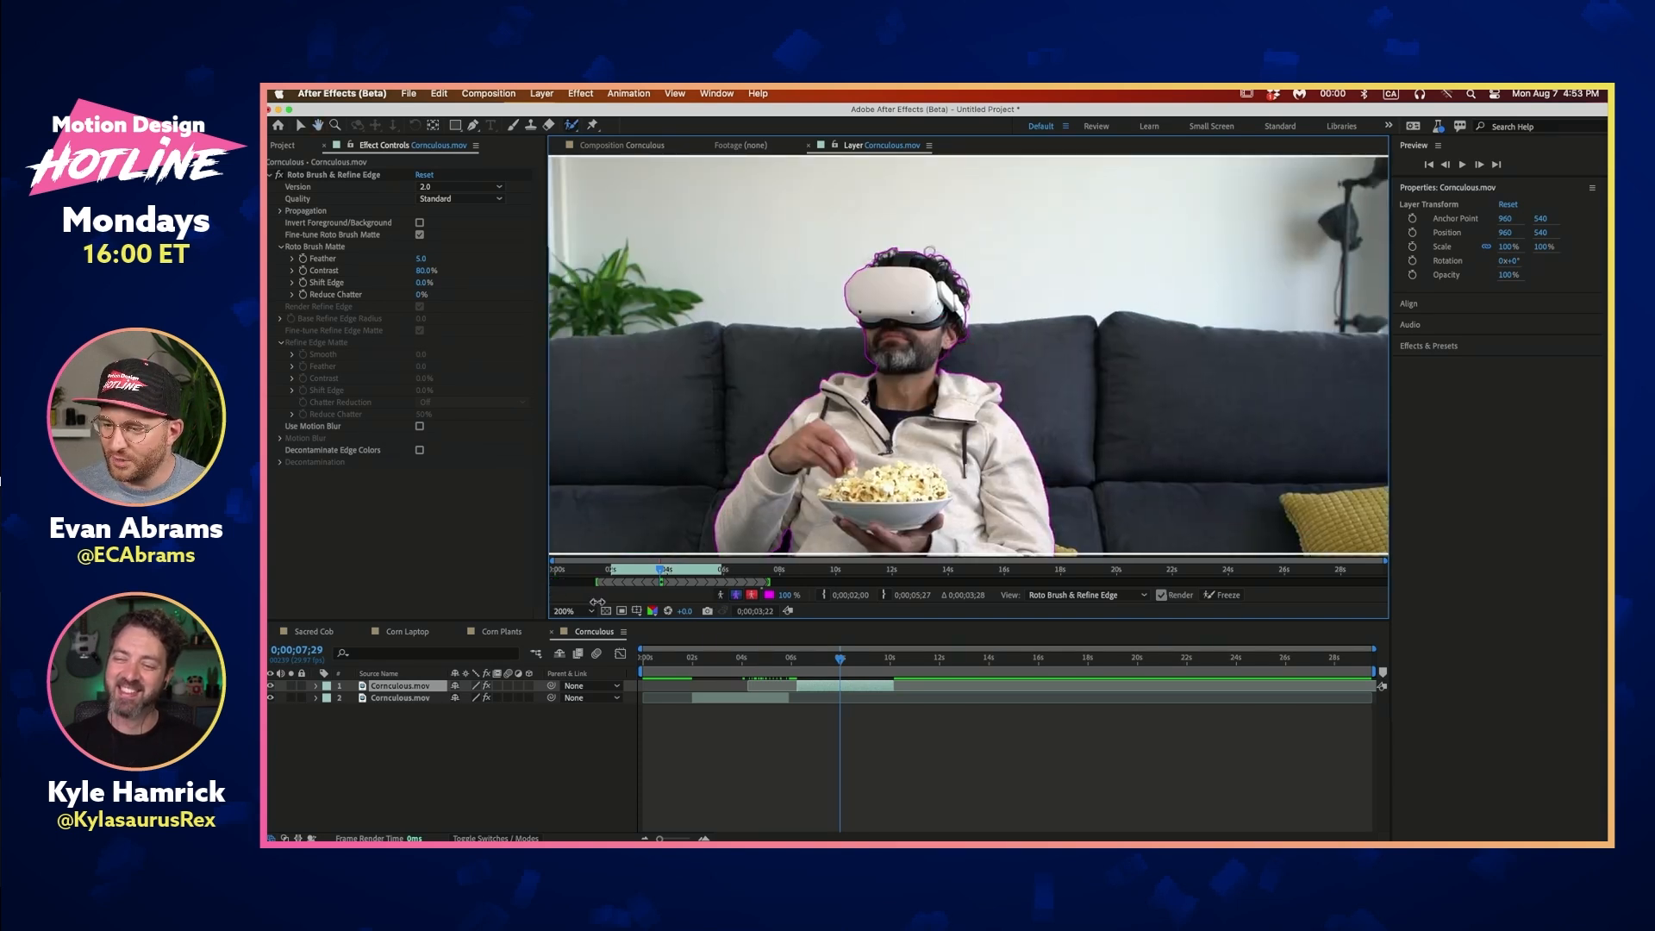
# Shorten the end of the Roto Brush propagation span to match the layer's trimmed range and freeze the result
pyautogui.moveTo(768, 584); pyautogui.dragTo(728, 586)
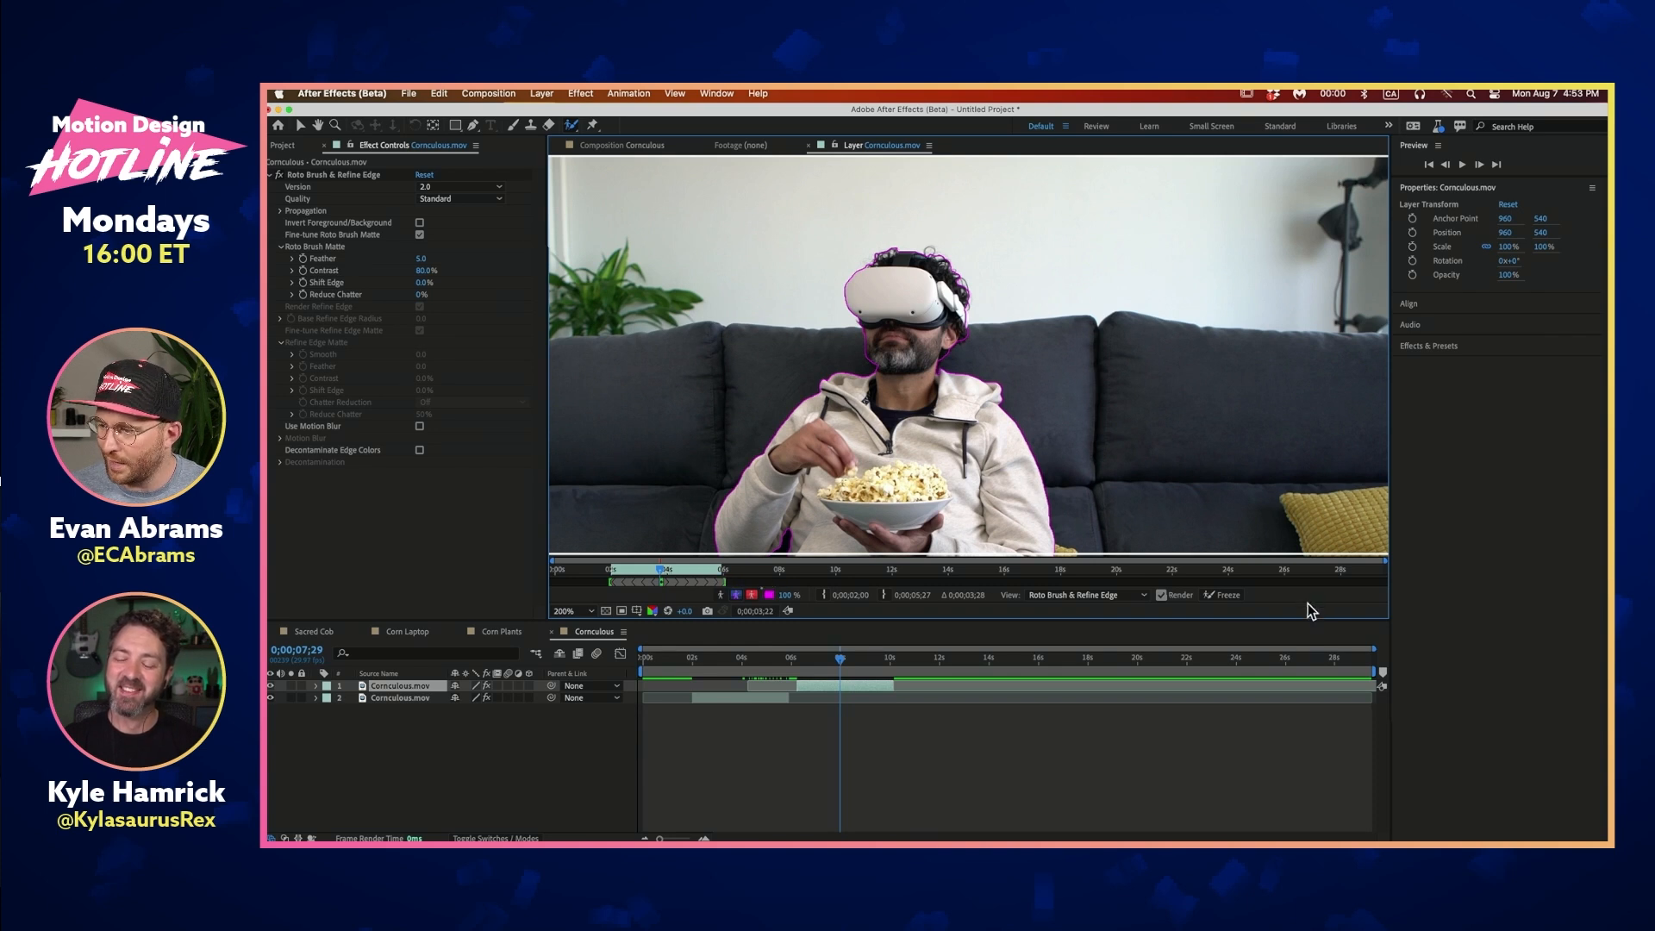
pyautogui.click(1231, 595)
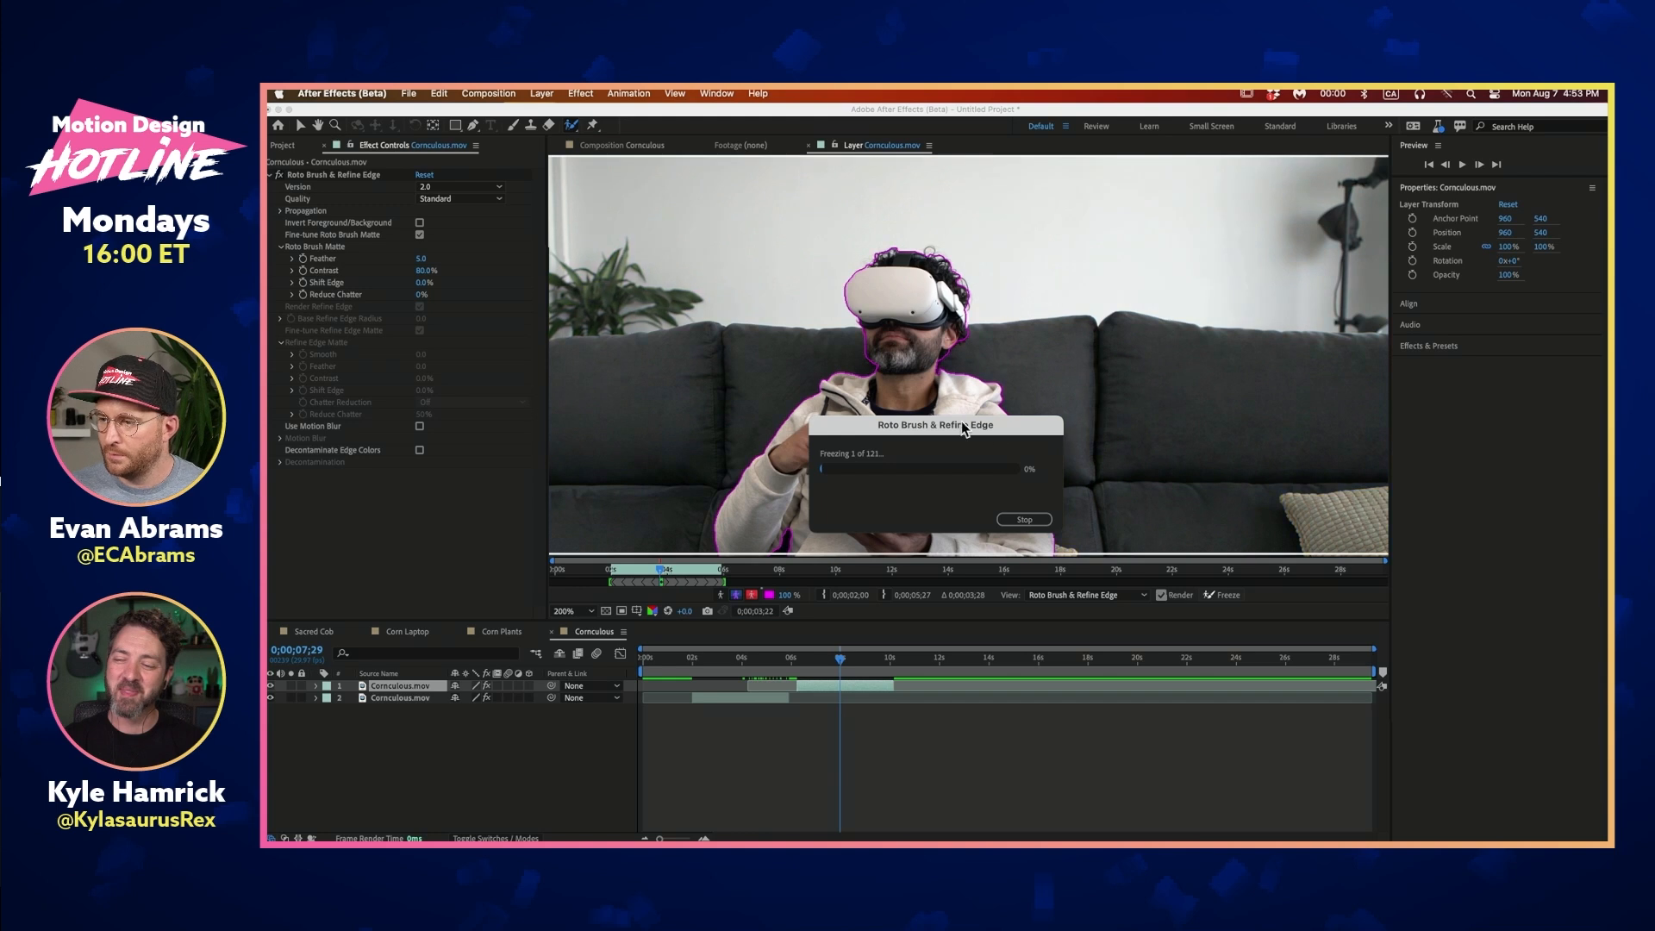
pyautogui.moveTo(960, 423); pyautogui.dragTo(734, 277)
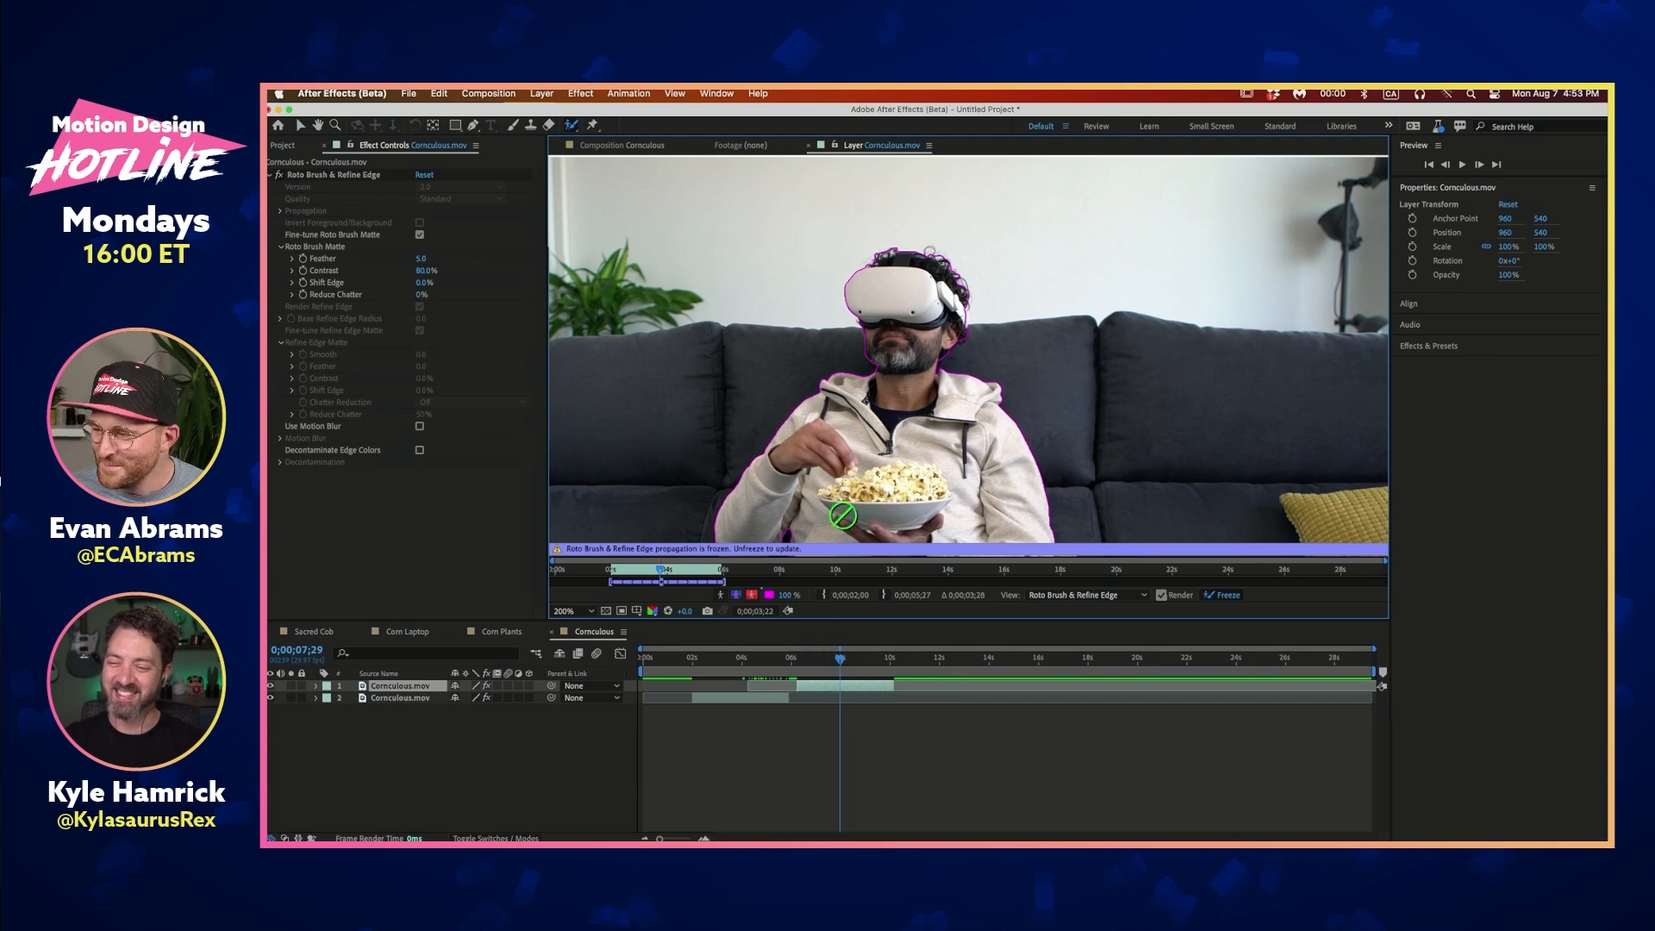
# Examine the original layer's version 3.0 outline around the man's hand and face at 0;00;04;06 to 0;00;04;08
pyautogui.moveTo(817, 660); pyautogui.dragTo(747, 659)
pyautogui.click(767, 696)
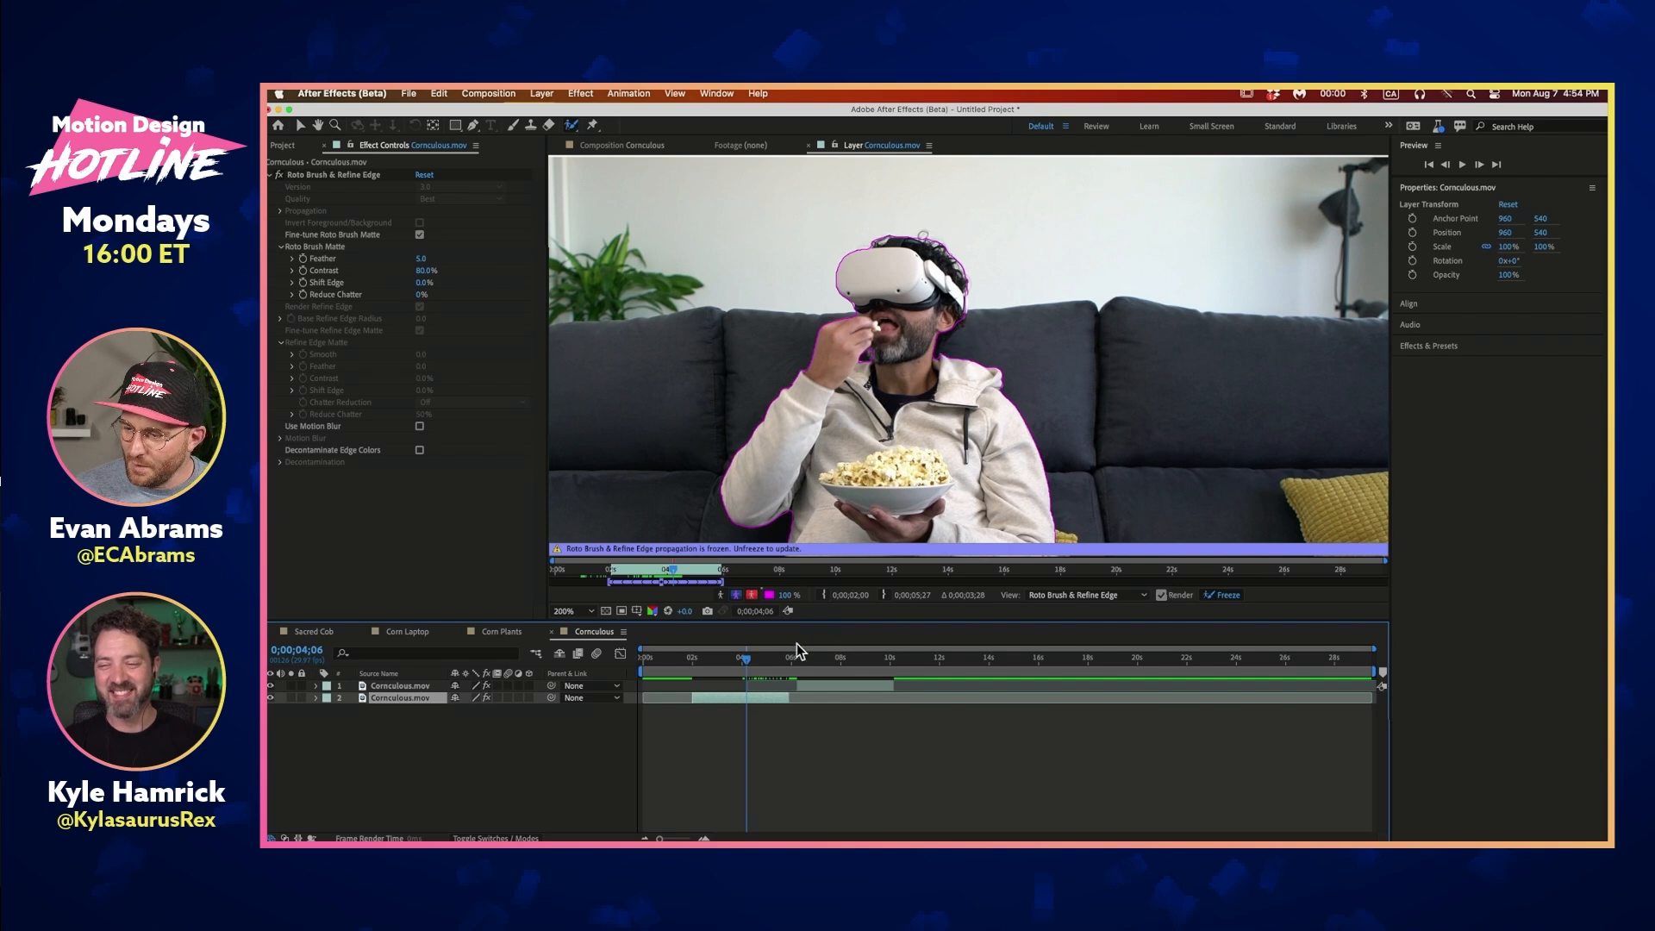
pyautogui.moveTo(748, 661)
pyautogui.mouseDown()
pyautogui.moveTo(709, 676)
pyautogui.moveTo(749, 681)
pyautogui.mouseUp()
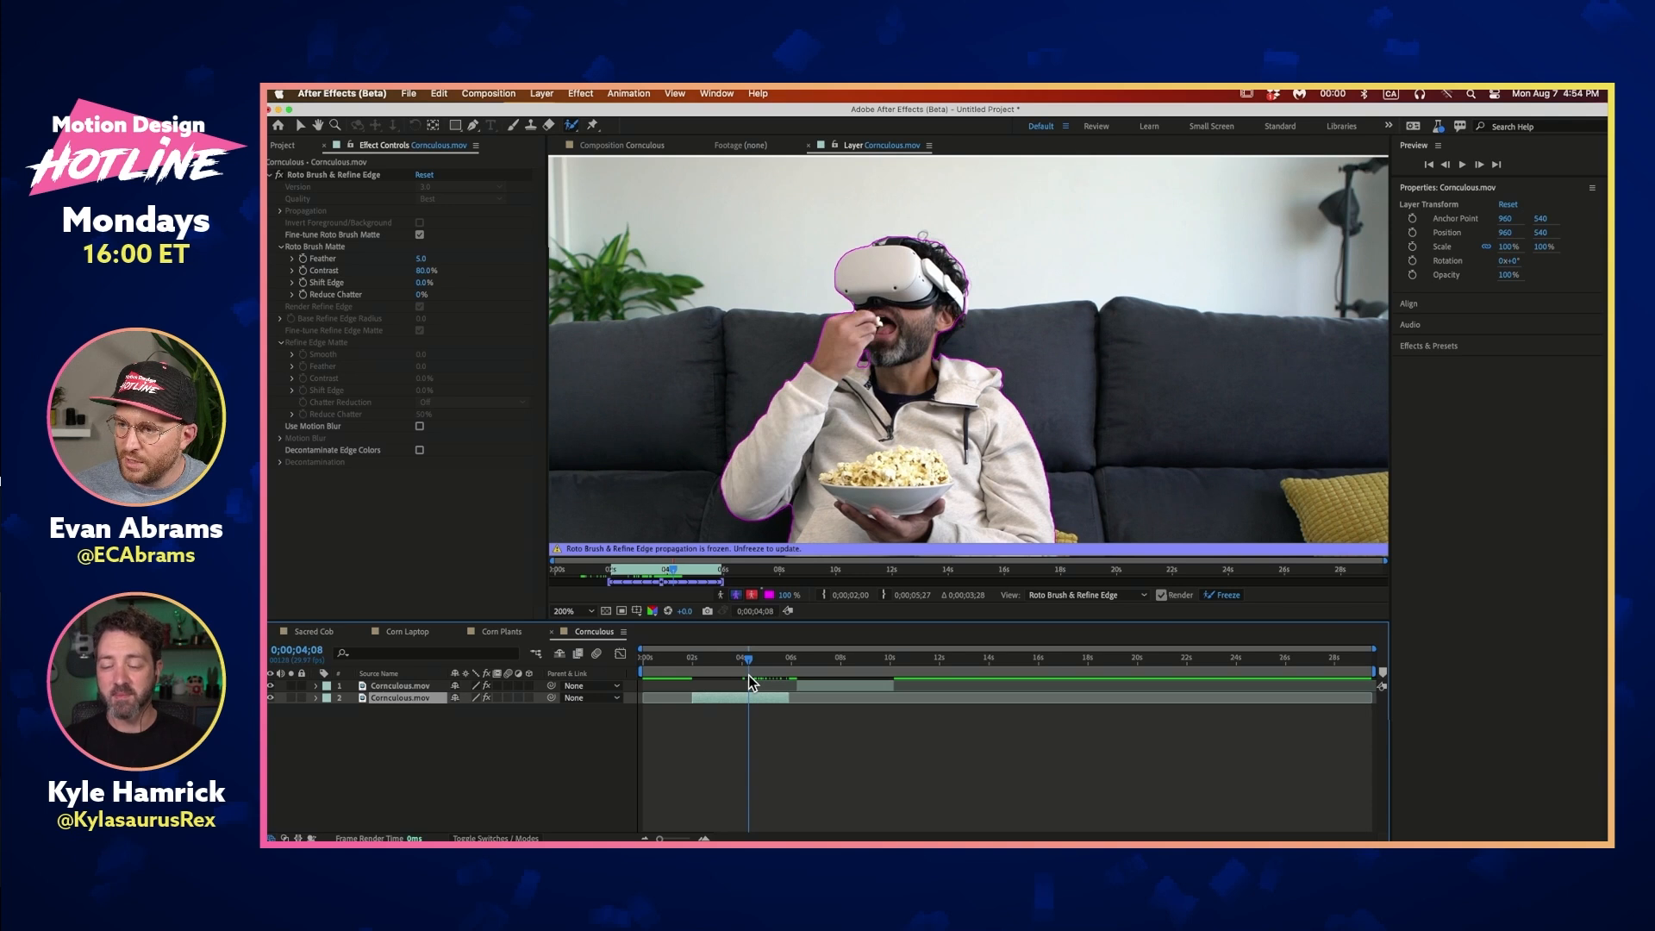
pyautogui.moveTo(868, 351); pyautogui.dragTo(890, 343)
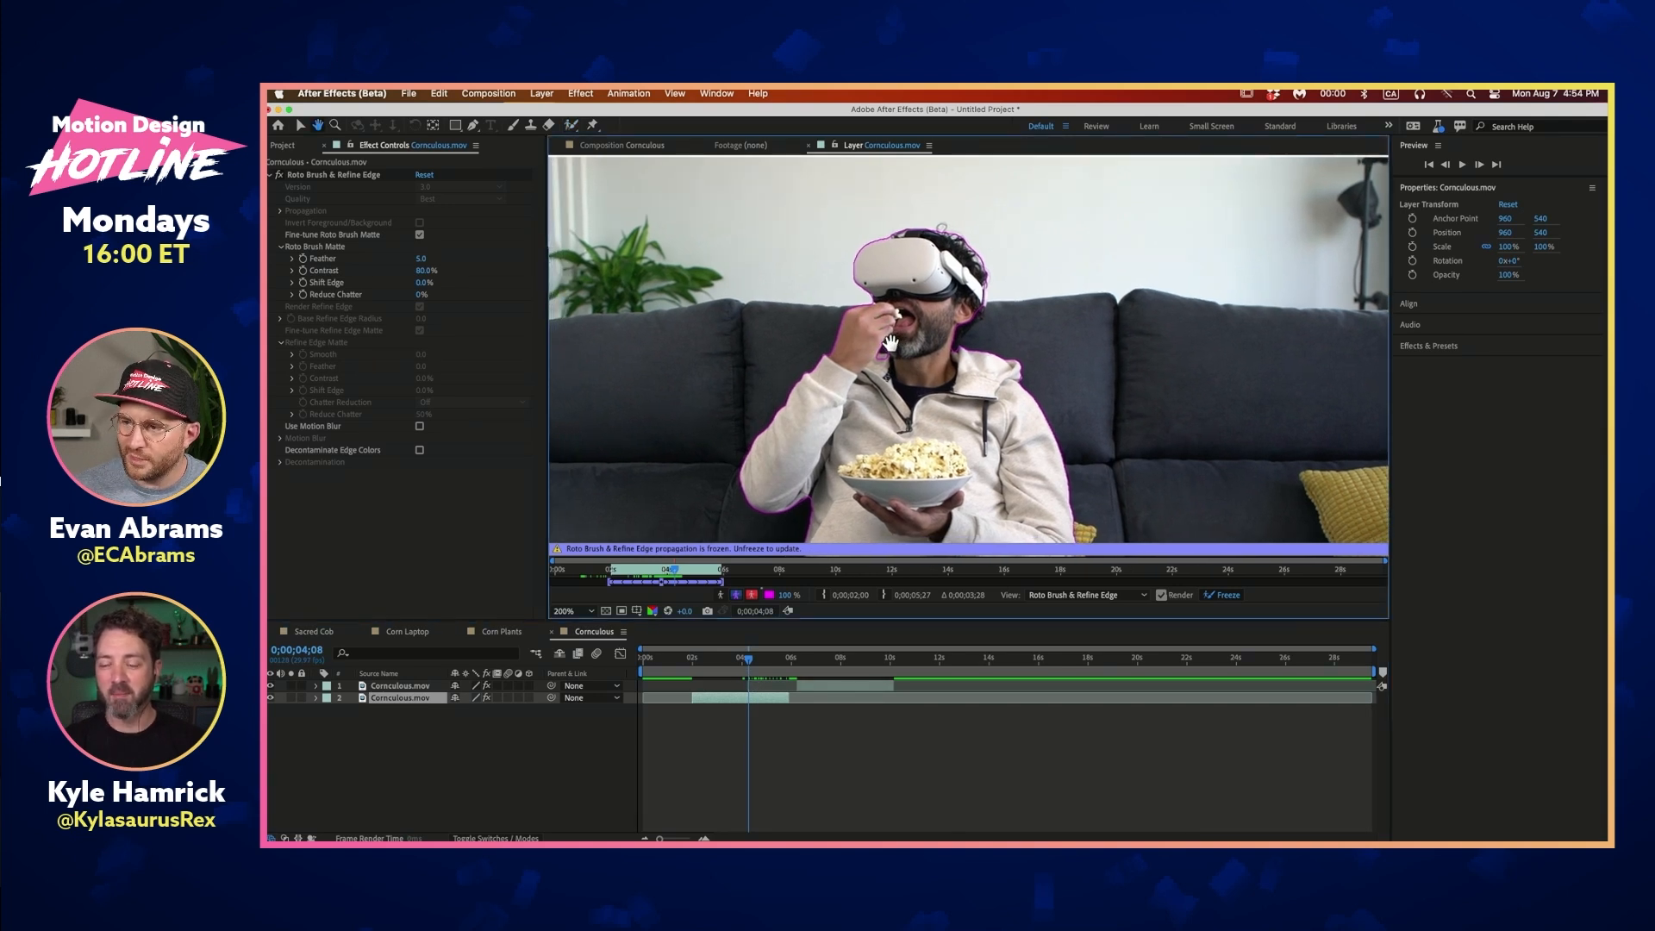
# Examine the duplicate layer's version 2.0 outline frame by frame around 0;00;07;29
pyautogui.click(823, 684)
pyautogui.moveTo(842, 665)
pyautogui.mouseDown()
pyautogui.moveTo(877, 664)
pyautogui.moveTo(835, 669)
pyautogui.mouseUp()
pyautogui.press('pagedown')
pyautogui.press('pagedown')
pyautogui.press('pagedown')
pyautogui.press('pagedown')
pyautogui.press('pagedown')
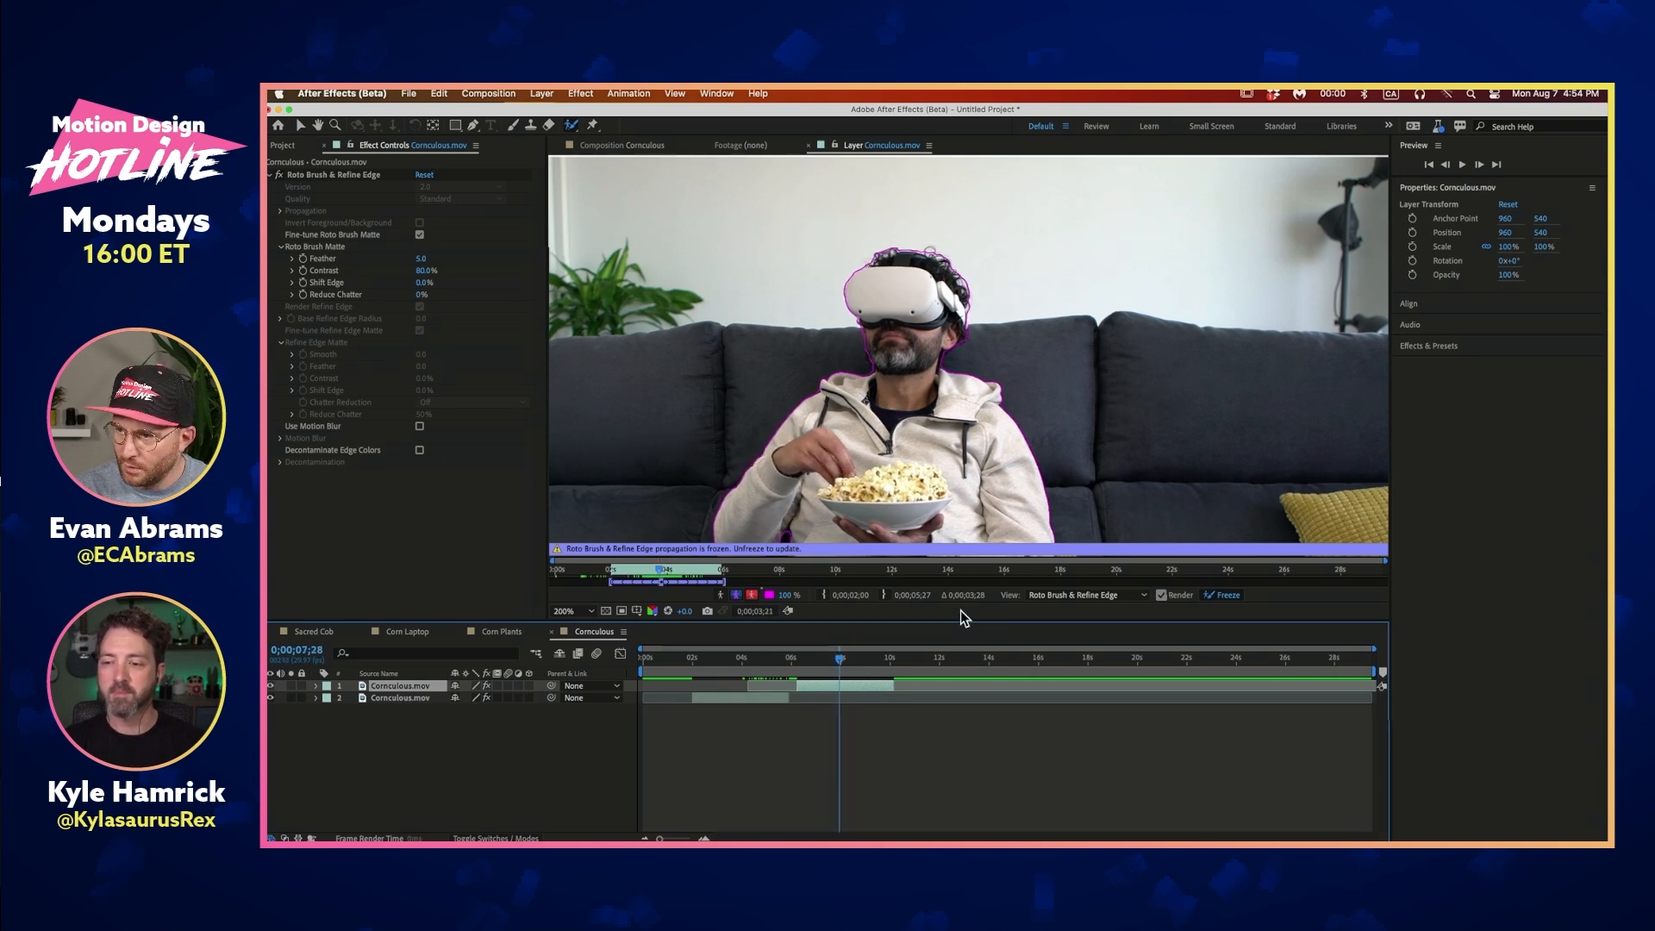
pyautogui.press('pagedown')
pyautogui.press('pagedown')
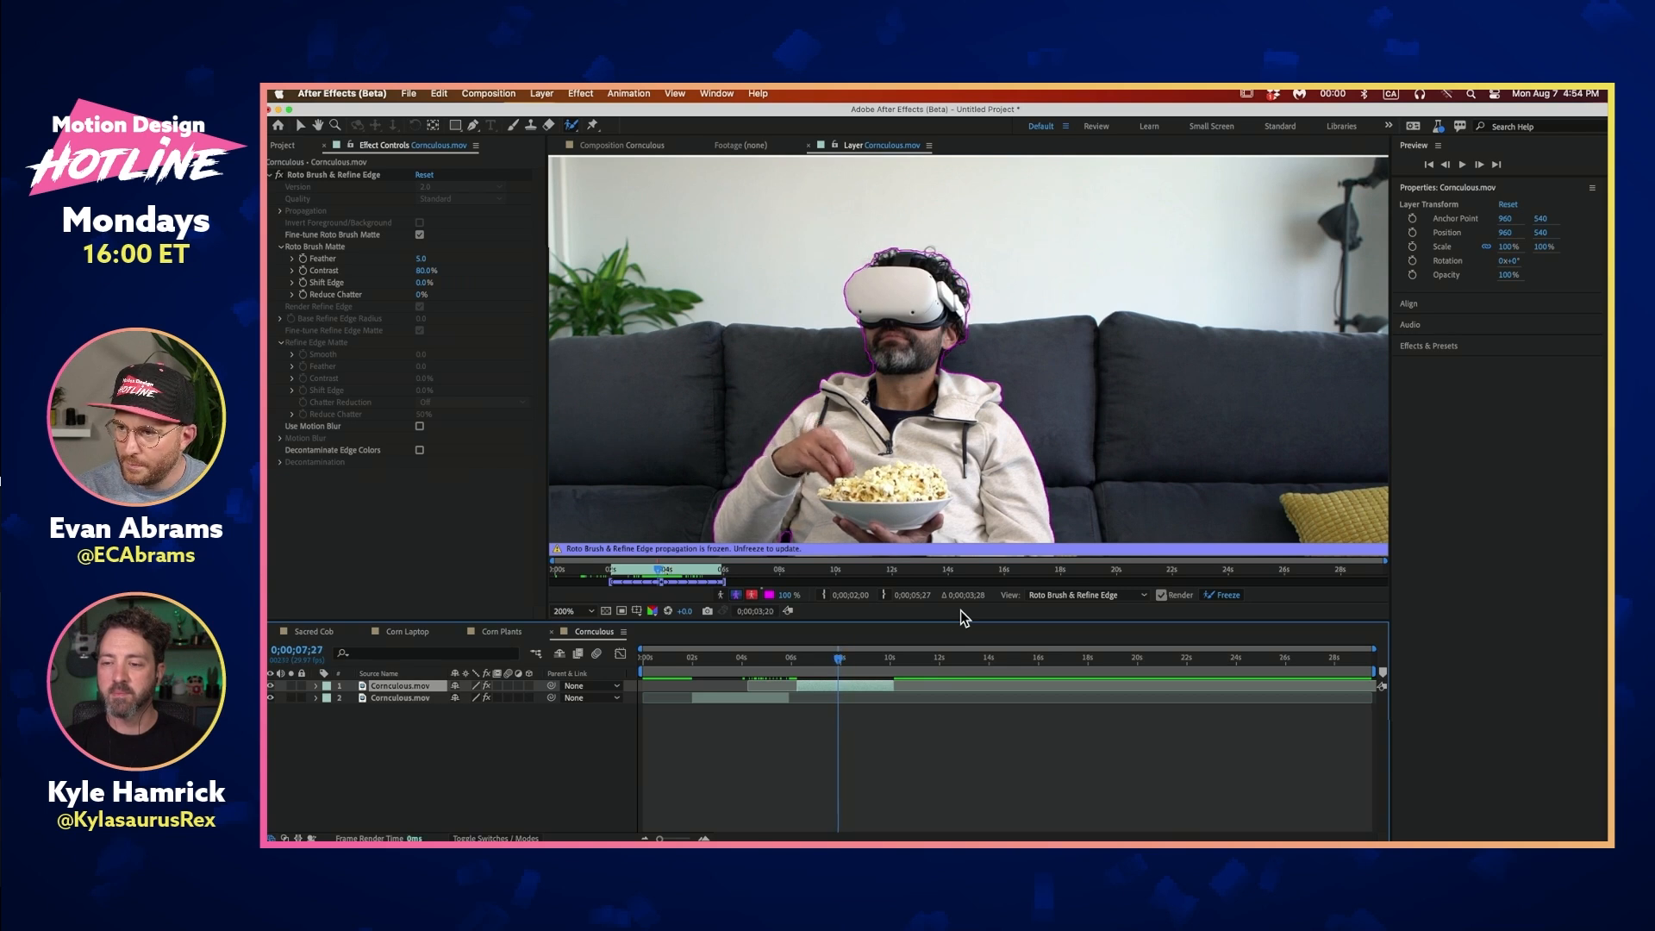
pyautogui.press('pageup')
pyautogui.press('pageup')
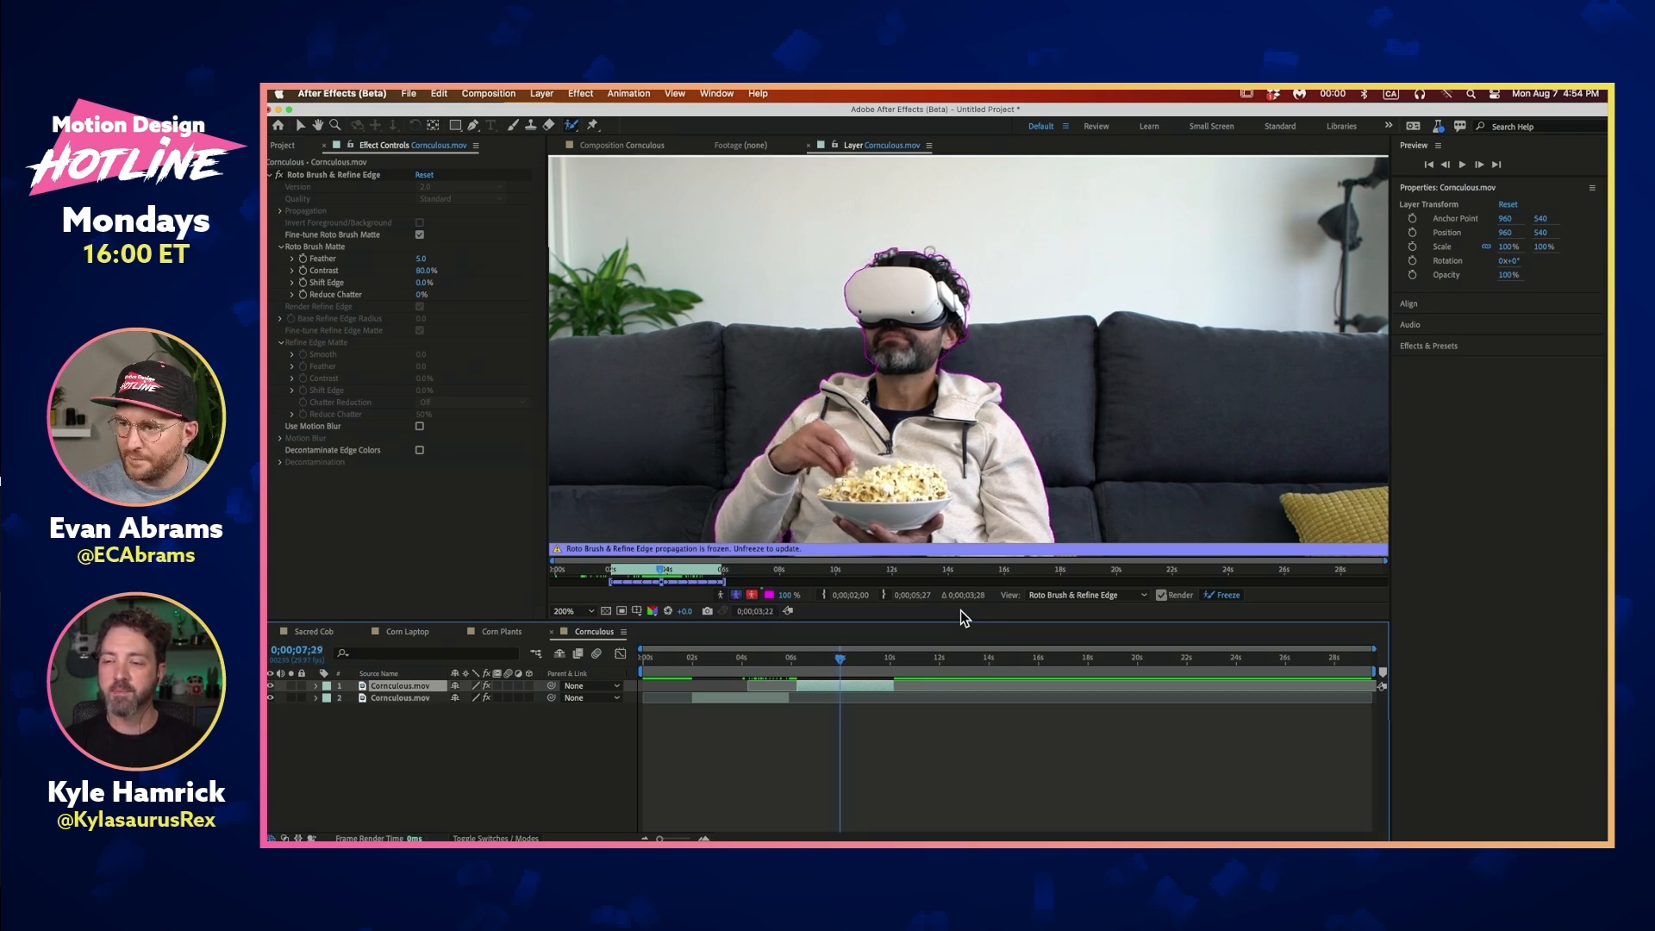
pyautogui.doubleClick(840, 689)
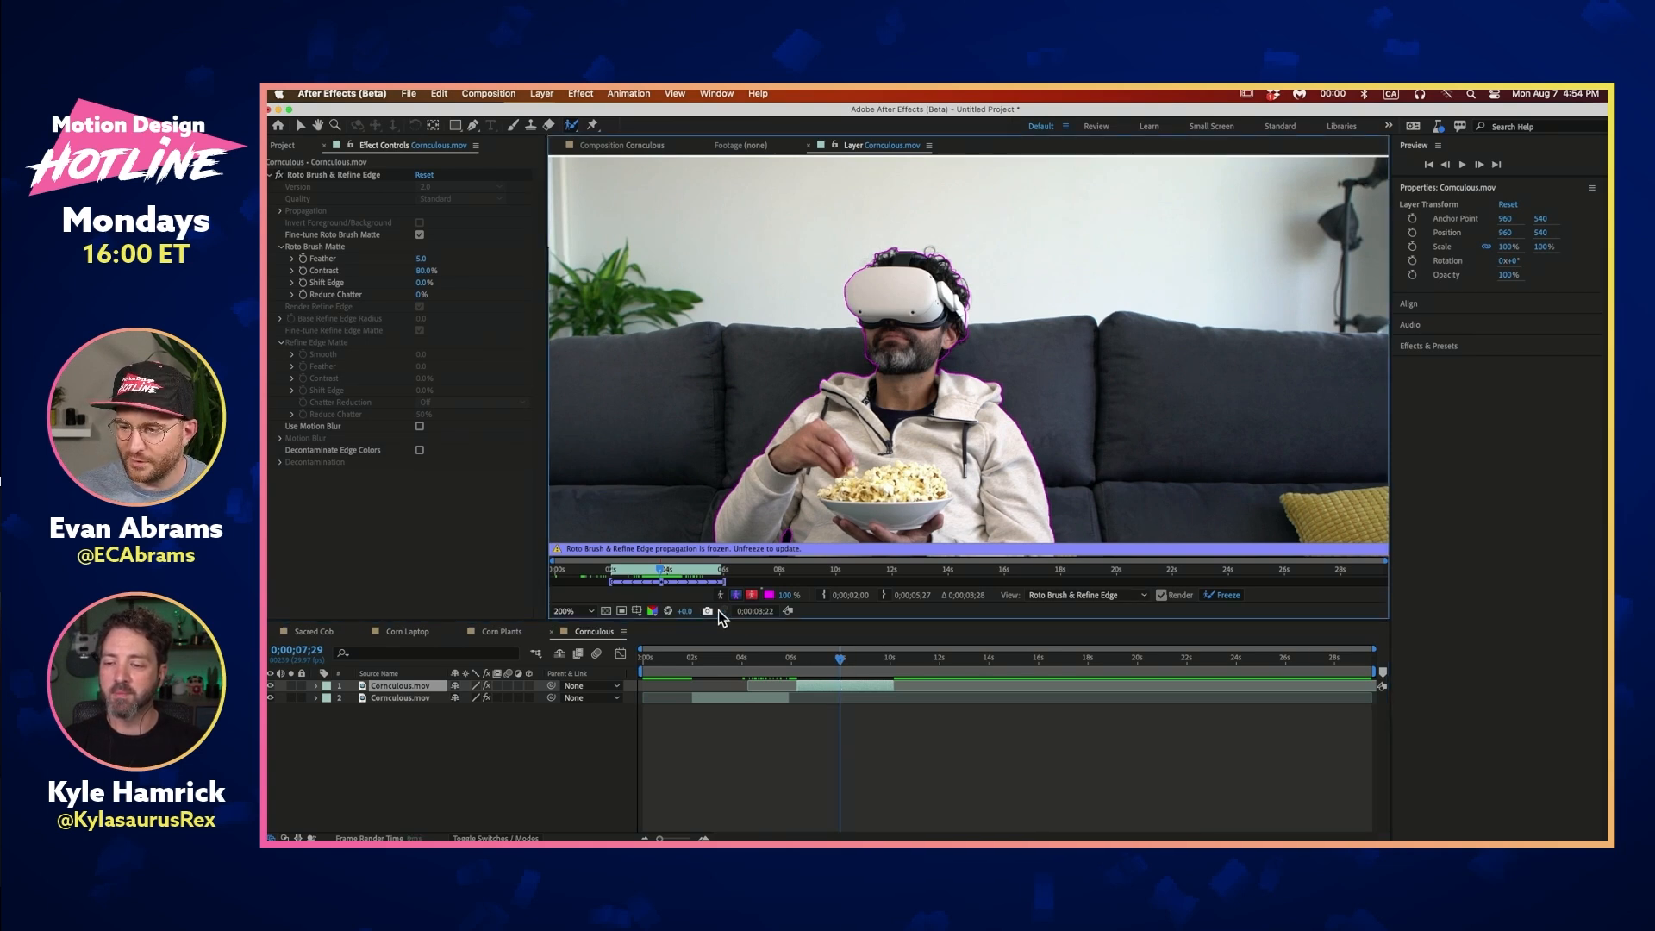
# Compare the version 2.0 outline around the man's head, hair and collar on neighbouring frames between 0;00;07;29 and 0;00;08;02
pyautogui.scroll(2, 901, 383)
pyautogui.press('pageup')
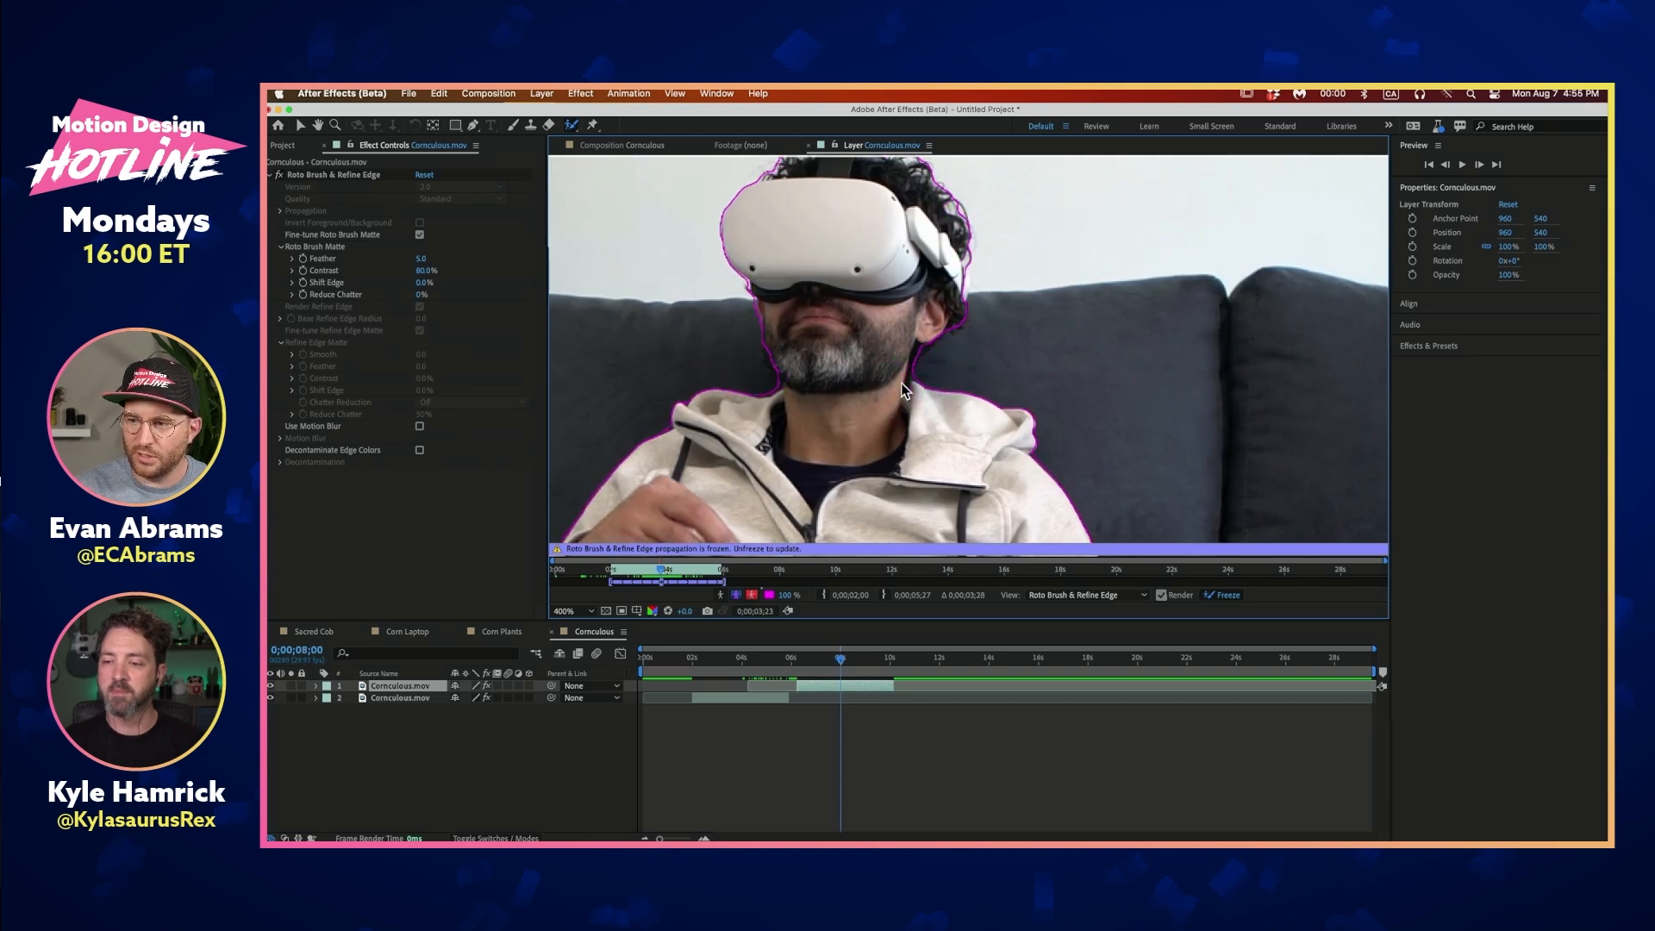
pyautogui.press('pagedown')
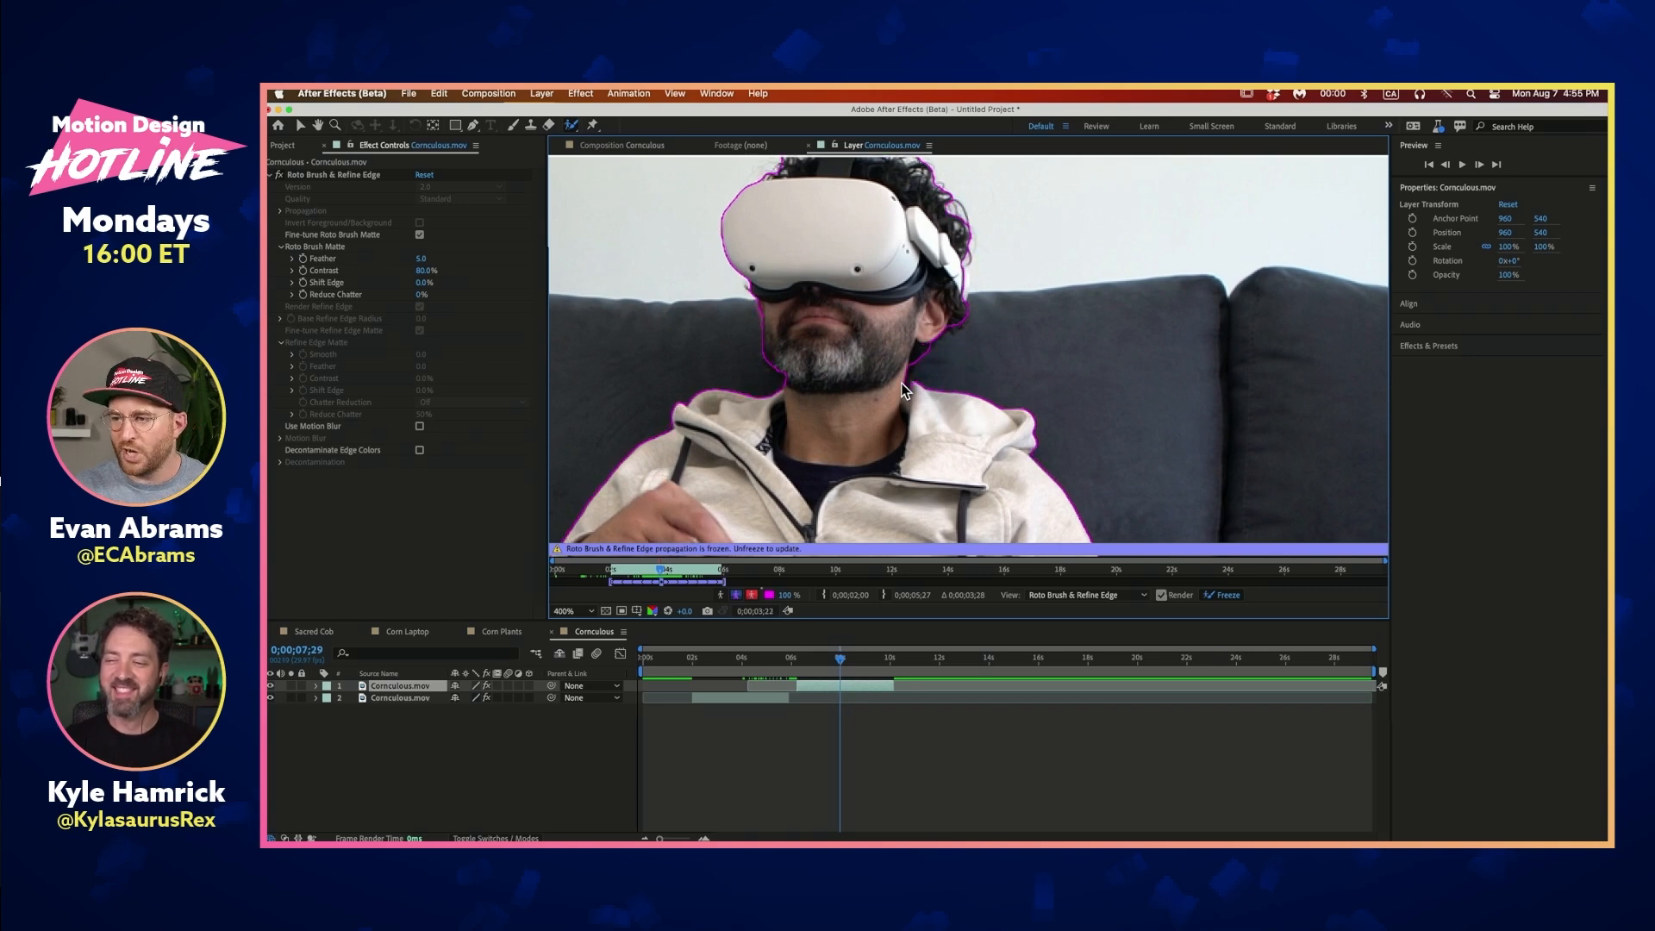
pyautogui.press('.')
pyautogui.press(',')
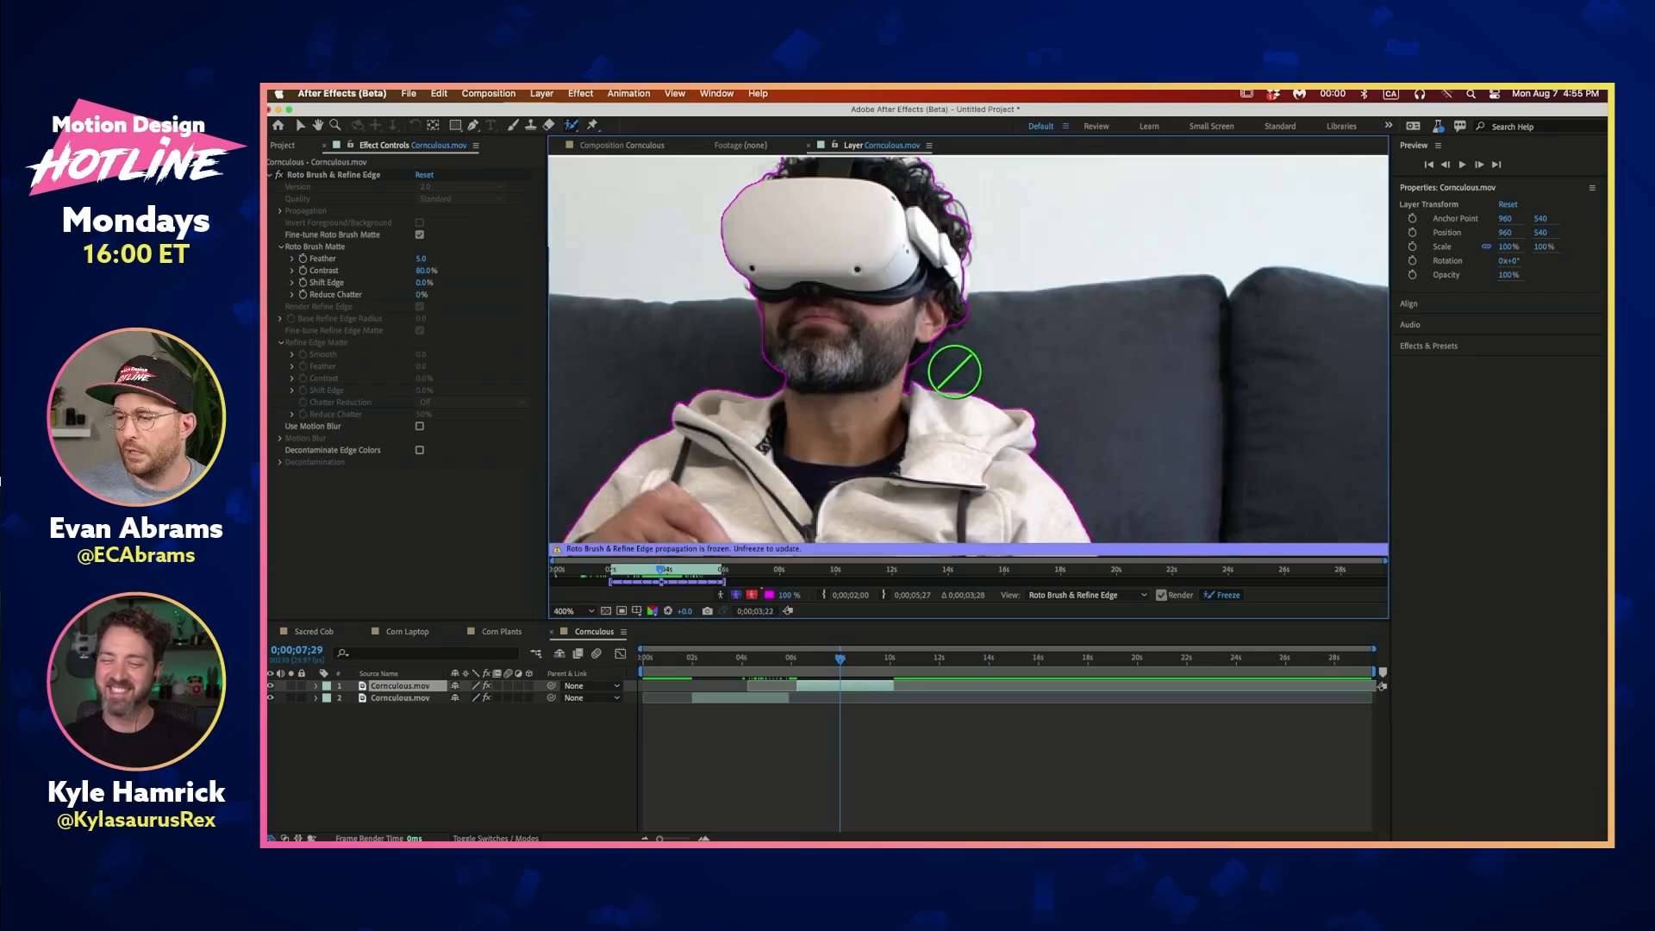
pyautogui.press(',')
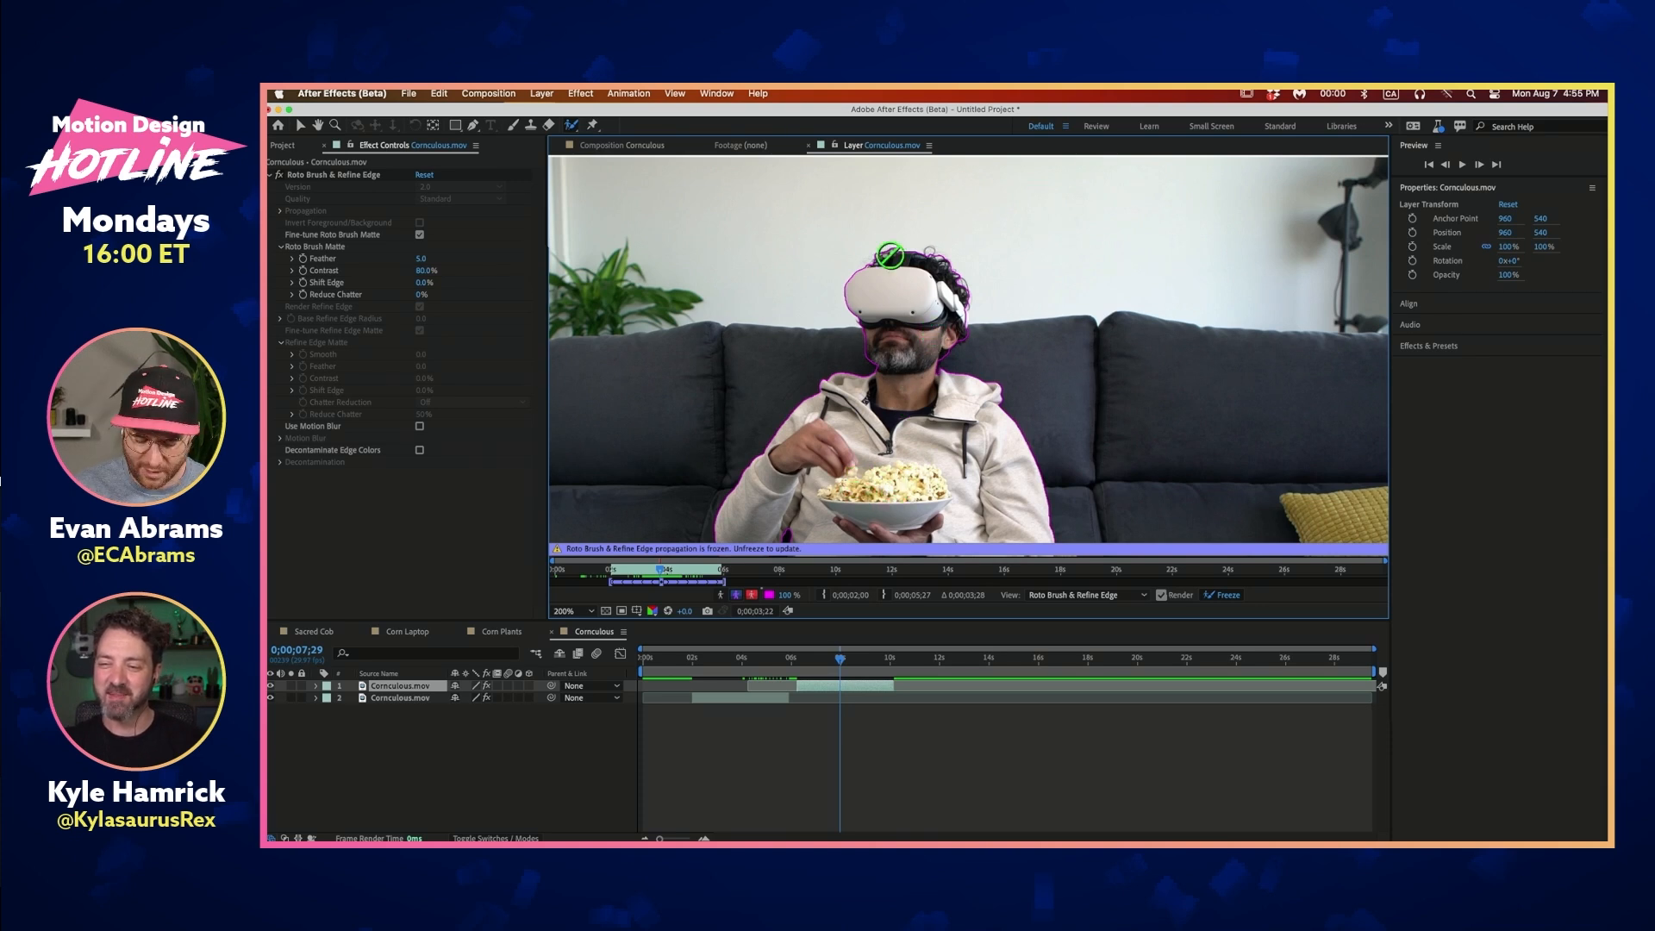
pyautogui.press('pageup')
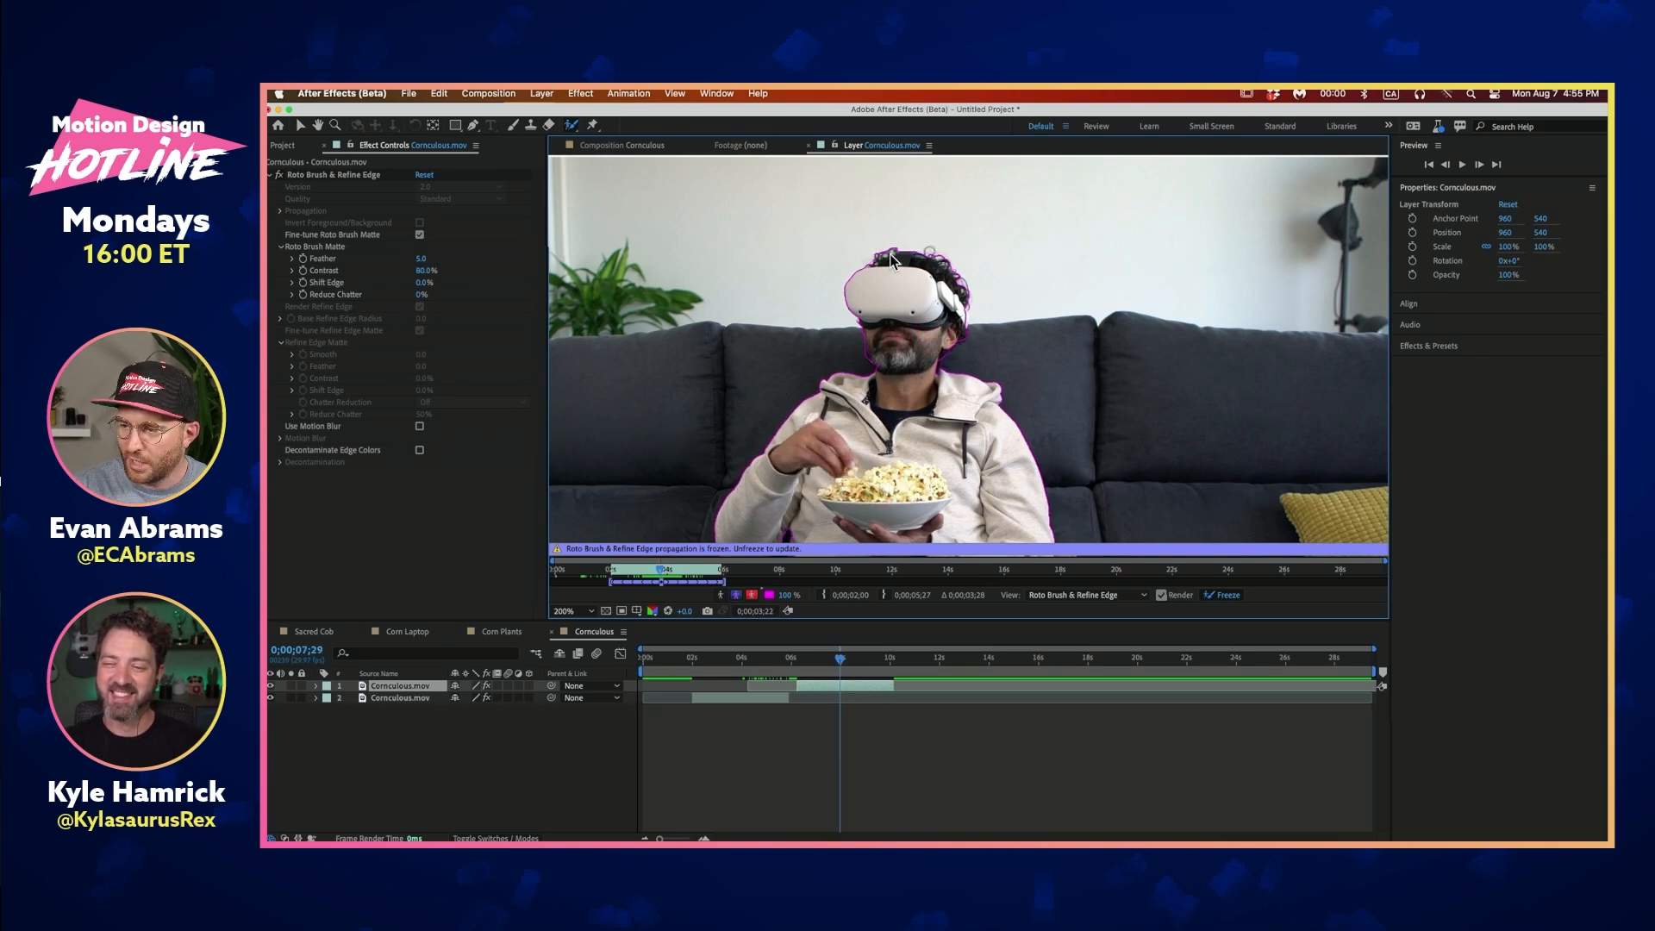
pyautogui.press('pagedown')
pyautogui.press('pagedown')
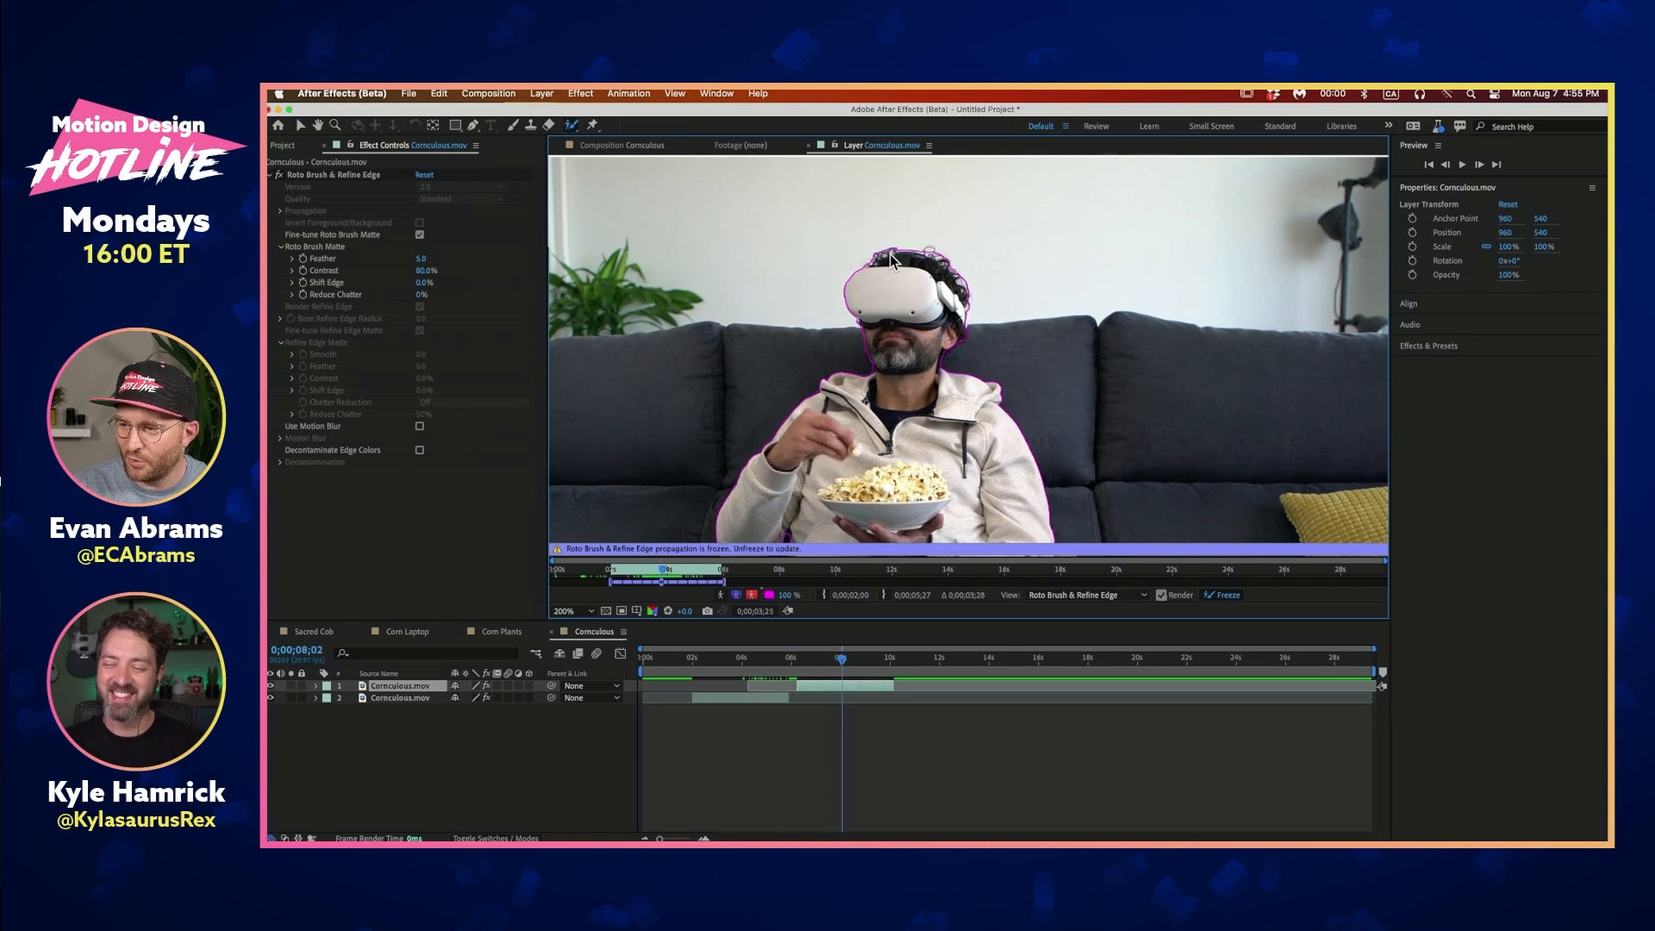
pyautogui.press('pageup')
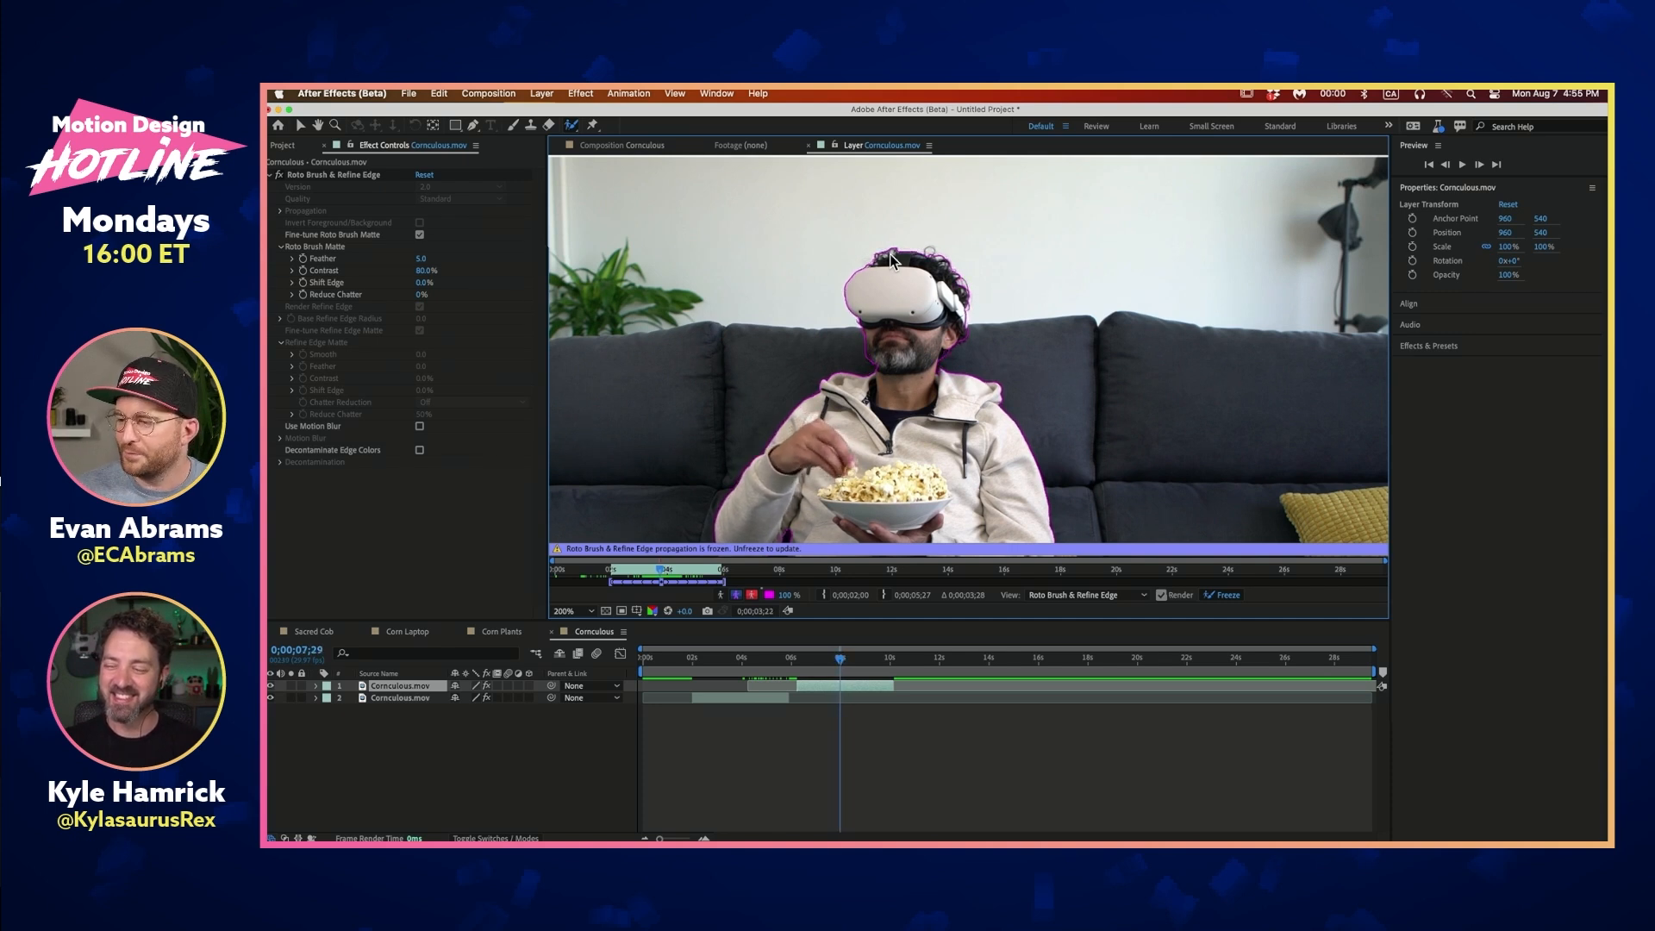
# Examine the original layer's version 3.0 outline frame by frame between 0;00;04;06 and 0;00;03;21 for edge stability
pyautogui.click(747, 660)
pyautogui.click(743, 700)
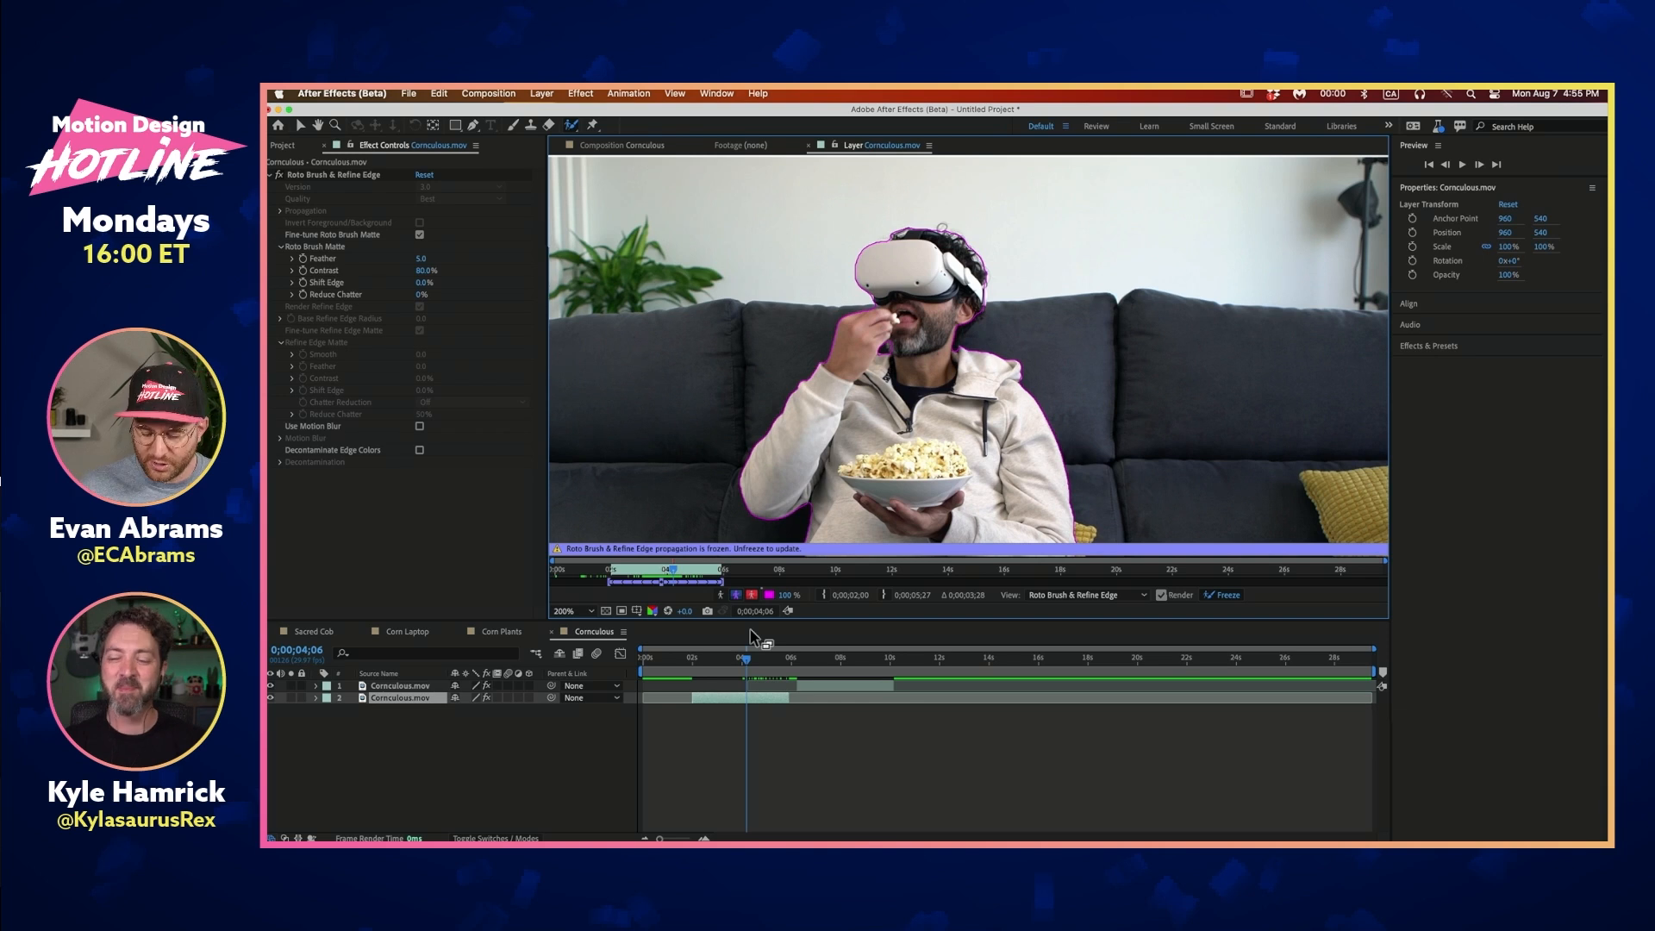
pyautogui.press('pageup')
pyautogui.press('pageup')
pyautogui.press('pageup')
pyautogui.press('pageup')
pyautogui.press('pageup')
pyautogui.press('pageup')
pyautogui.press('pageup')
pyautogui.press('pageup')
pyautogui.press('pageup')
pyautogui.press('pageup')
pyautogui.press('pageup')
pyautogui.press('pageup')
pyautogui.press('pageup')
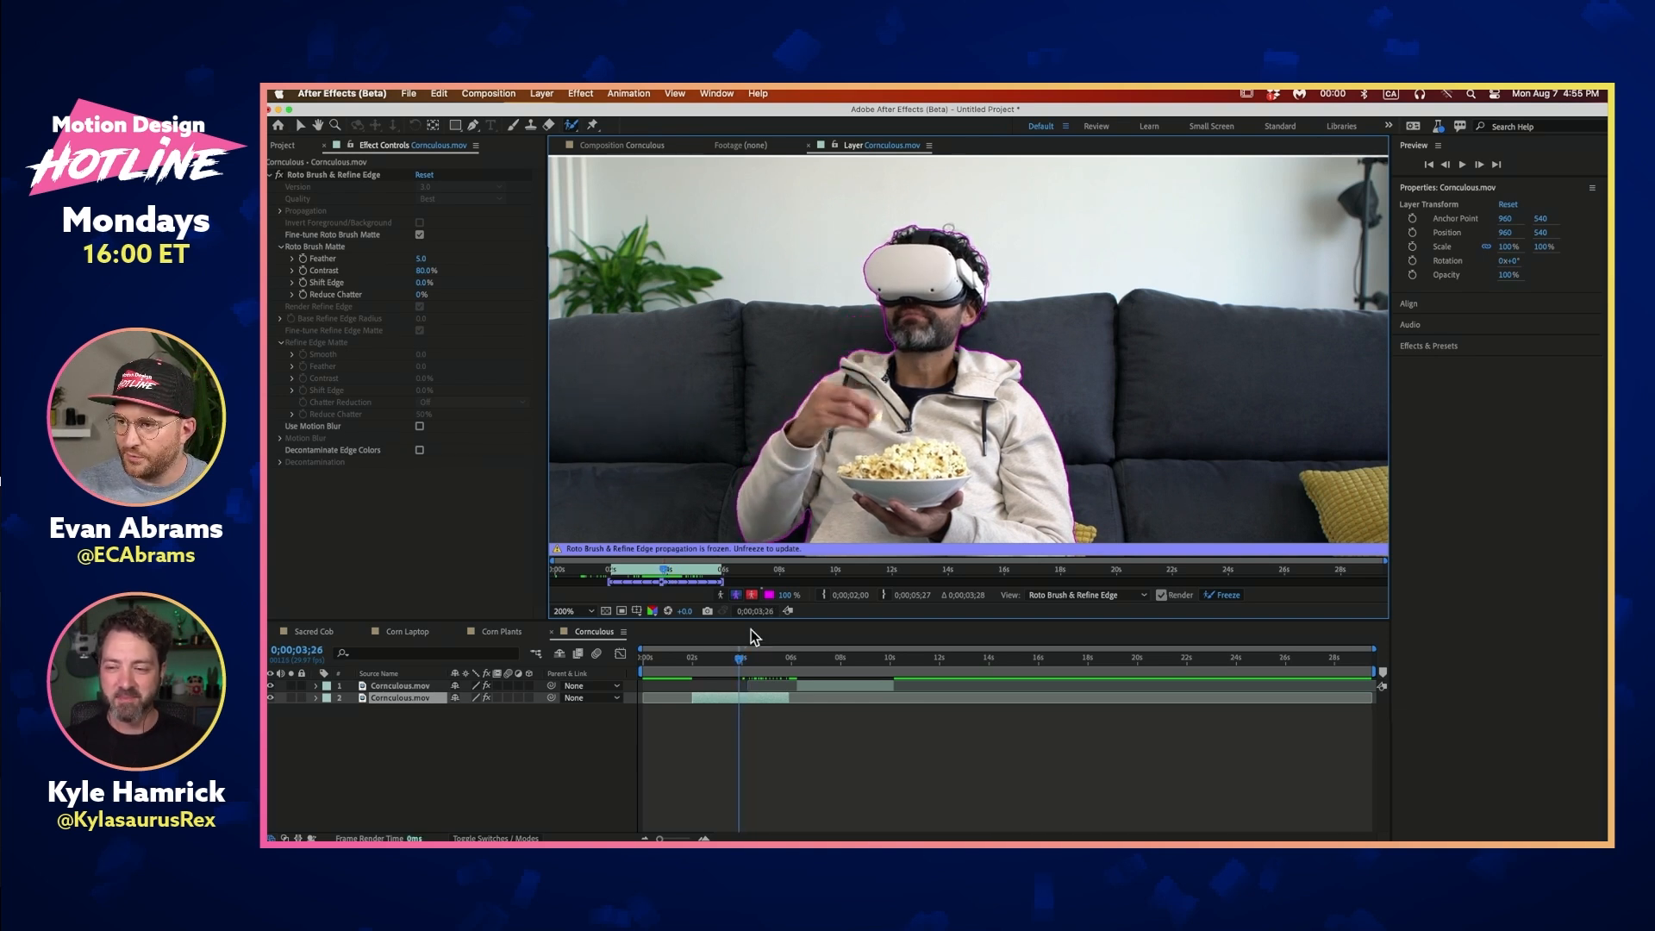
pyautogui.press('pageup')
pyautogui.press('pageup')
pyautogui.press('pageup')
pyautogui.press('pageup')
pyautogui.press('pageup')
pyautogui.press('pagedown')
pyautogui.press('pagedown')
pyautogui.press('pagedown')
pyautogui.press('pagedown')
pyautogui.press('pagedown')
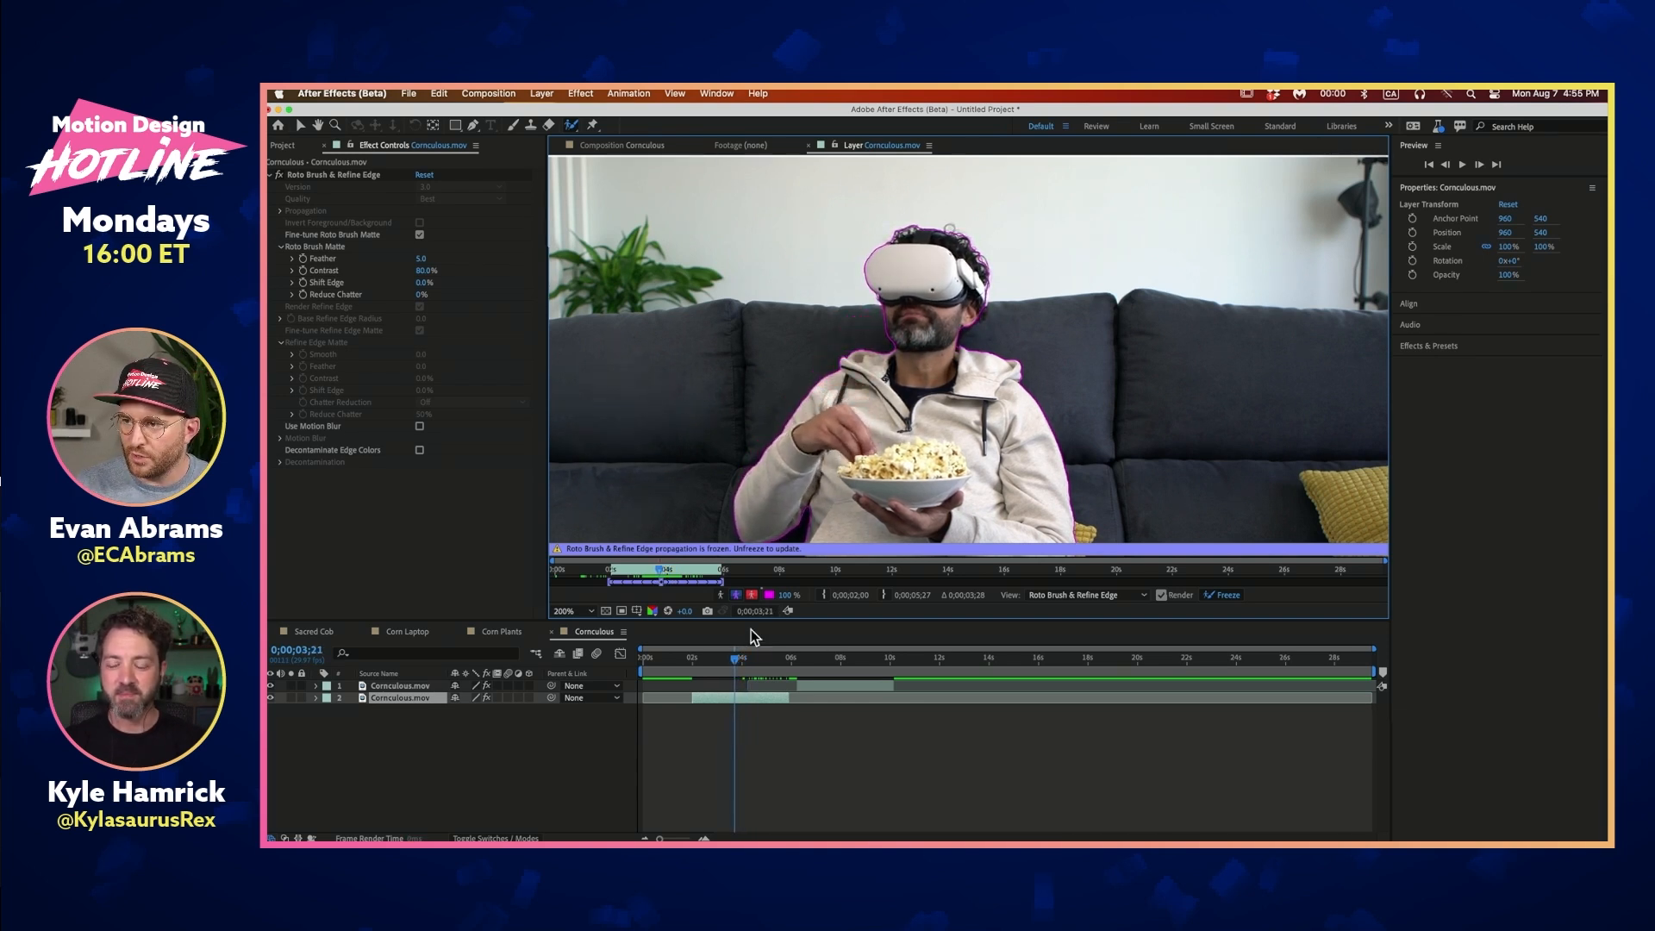
pyautogui.press('pageup')
pyautogui.press('pageup')
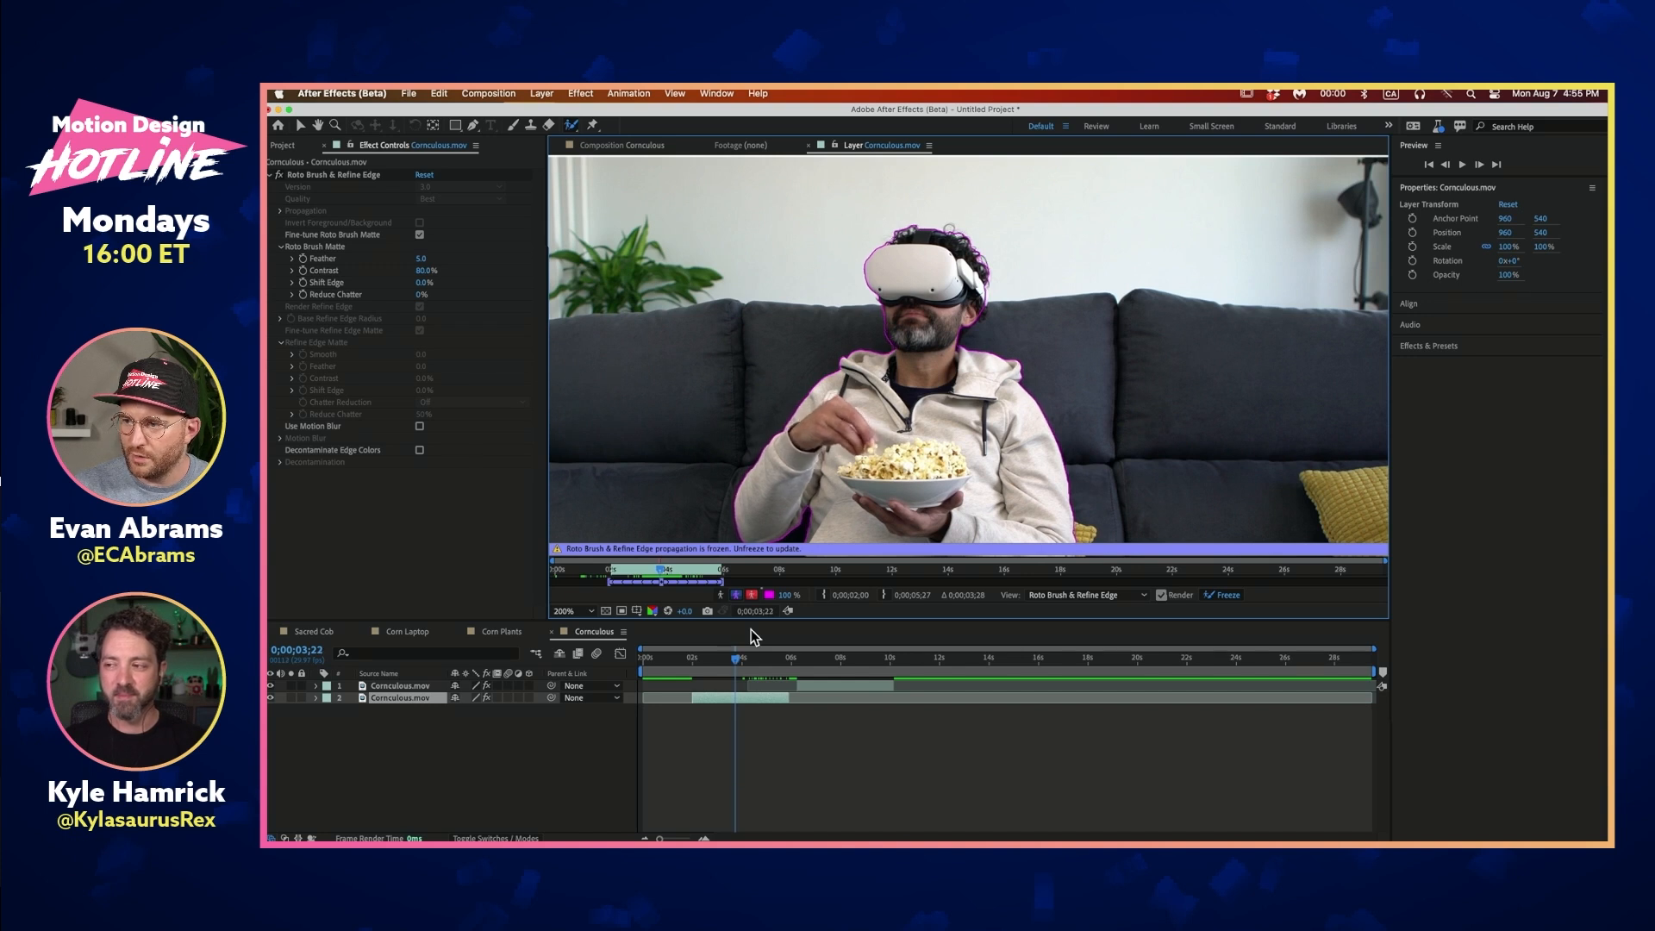
pyautogui.press('pageup')
pyautogui.press('pageup')
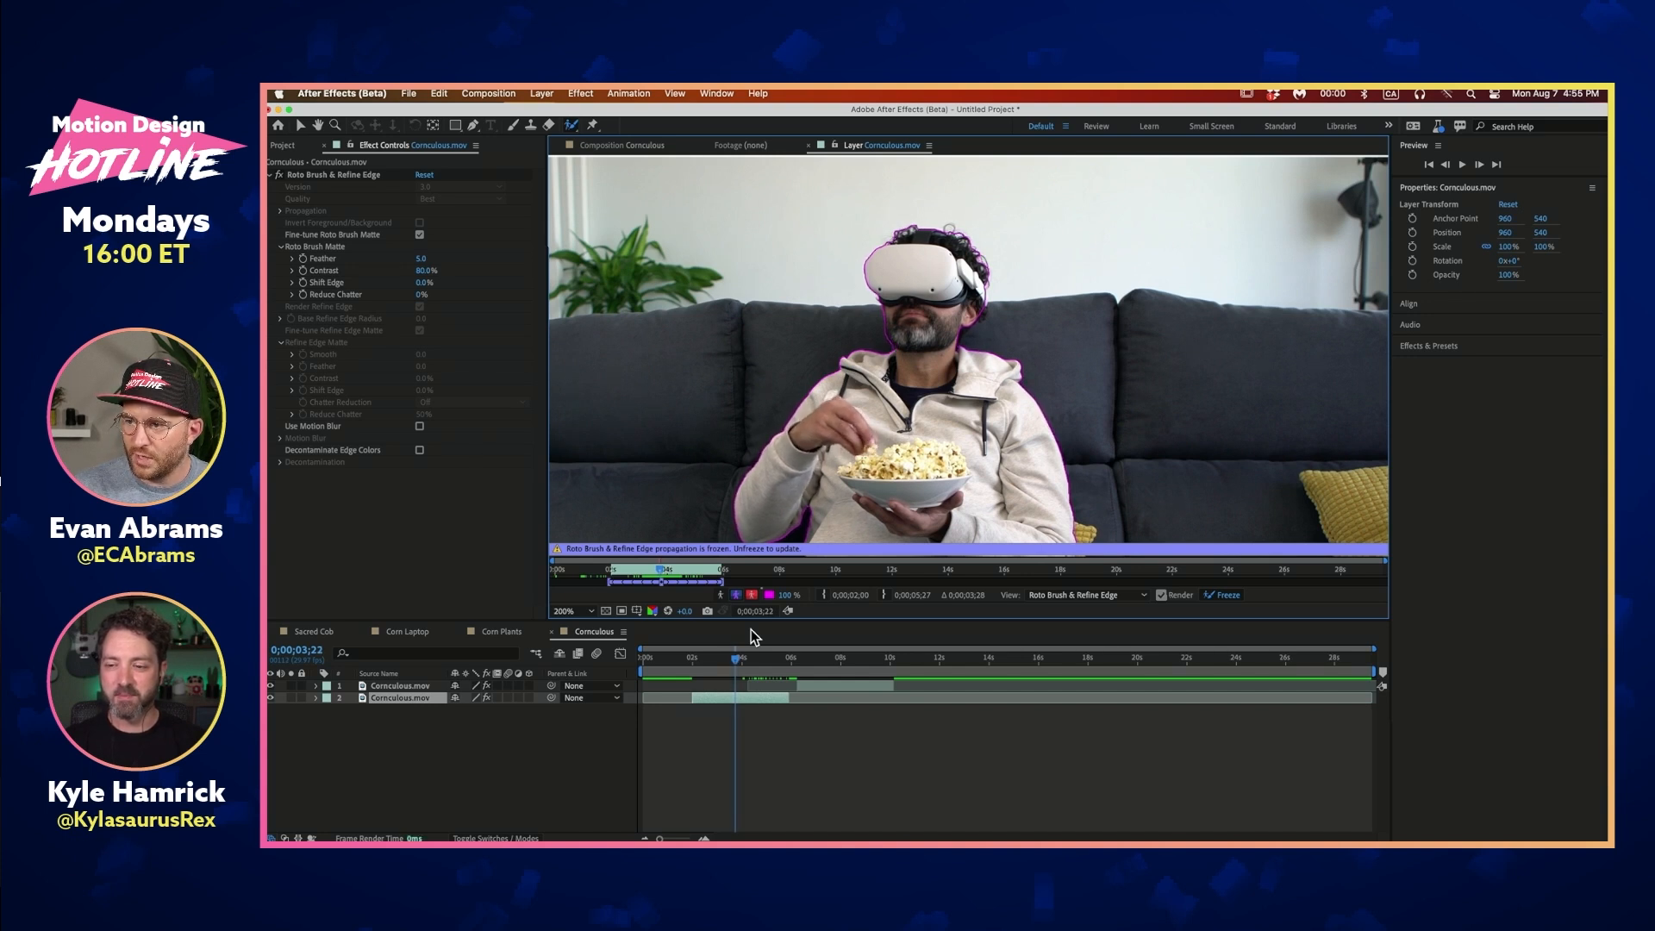
pyautogui.press('pagedown')
pyautogui.press('pagedown')
pyautogui.press('pagedown')
pyautogui.press('pagedown')
pyautogui.press('pagedown')
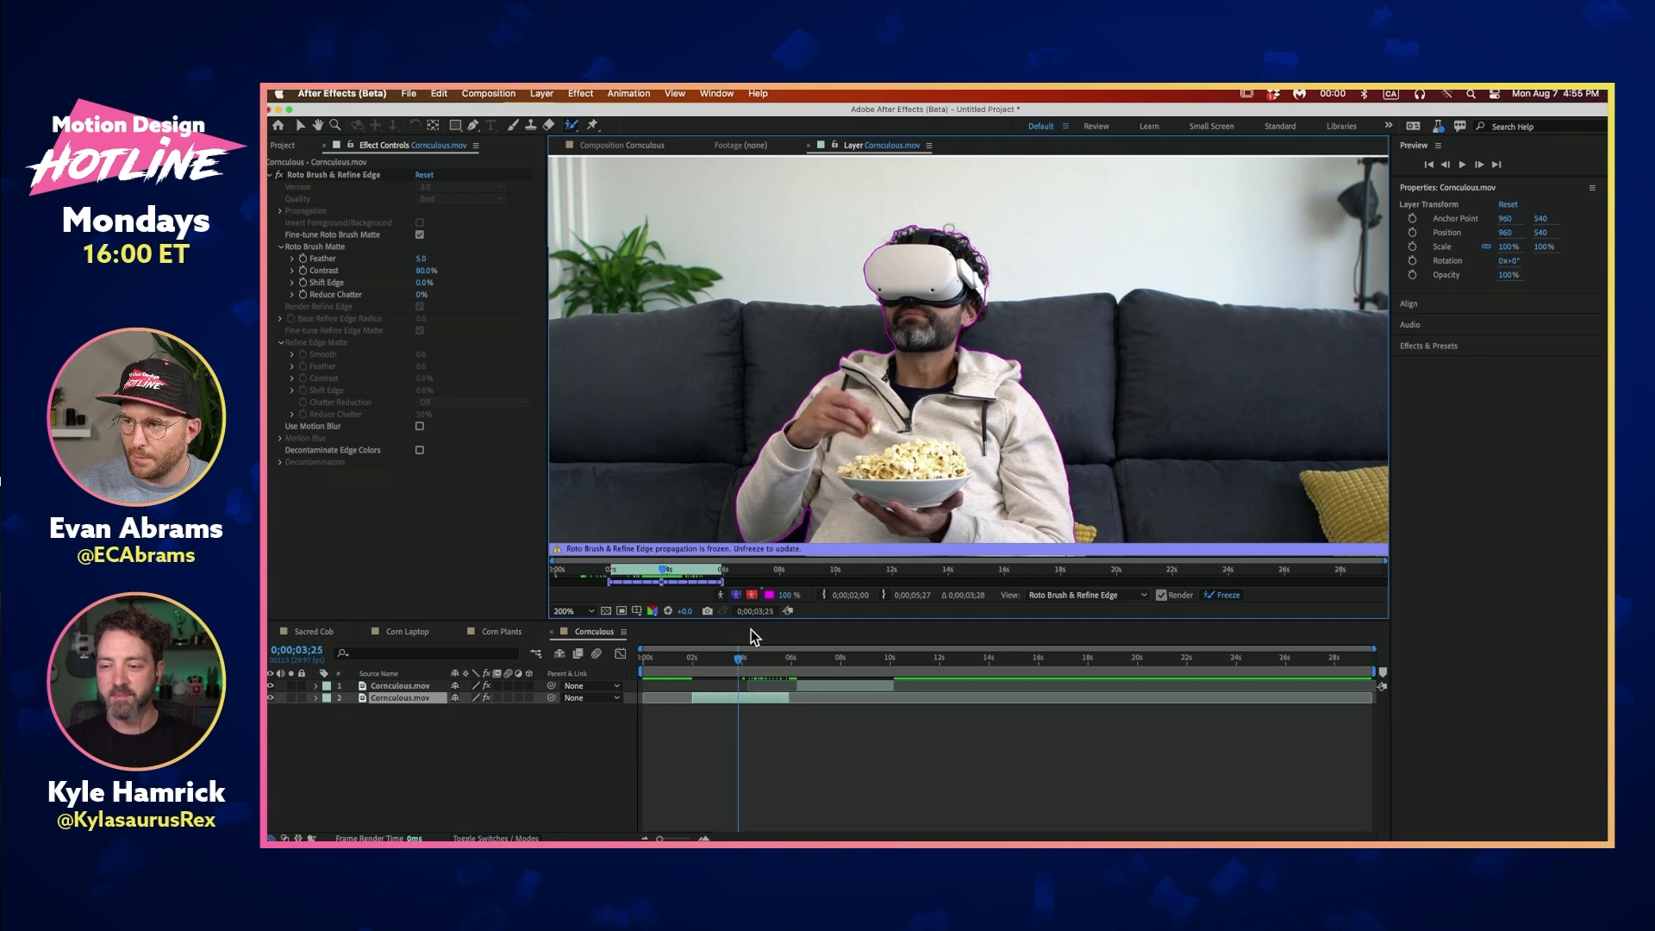
pyautogui.press('pageup')
pyautogui.press('pageup')
pyautogui.press('pageup')
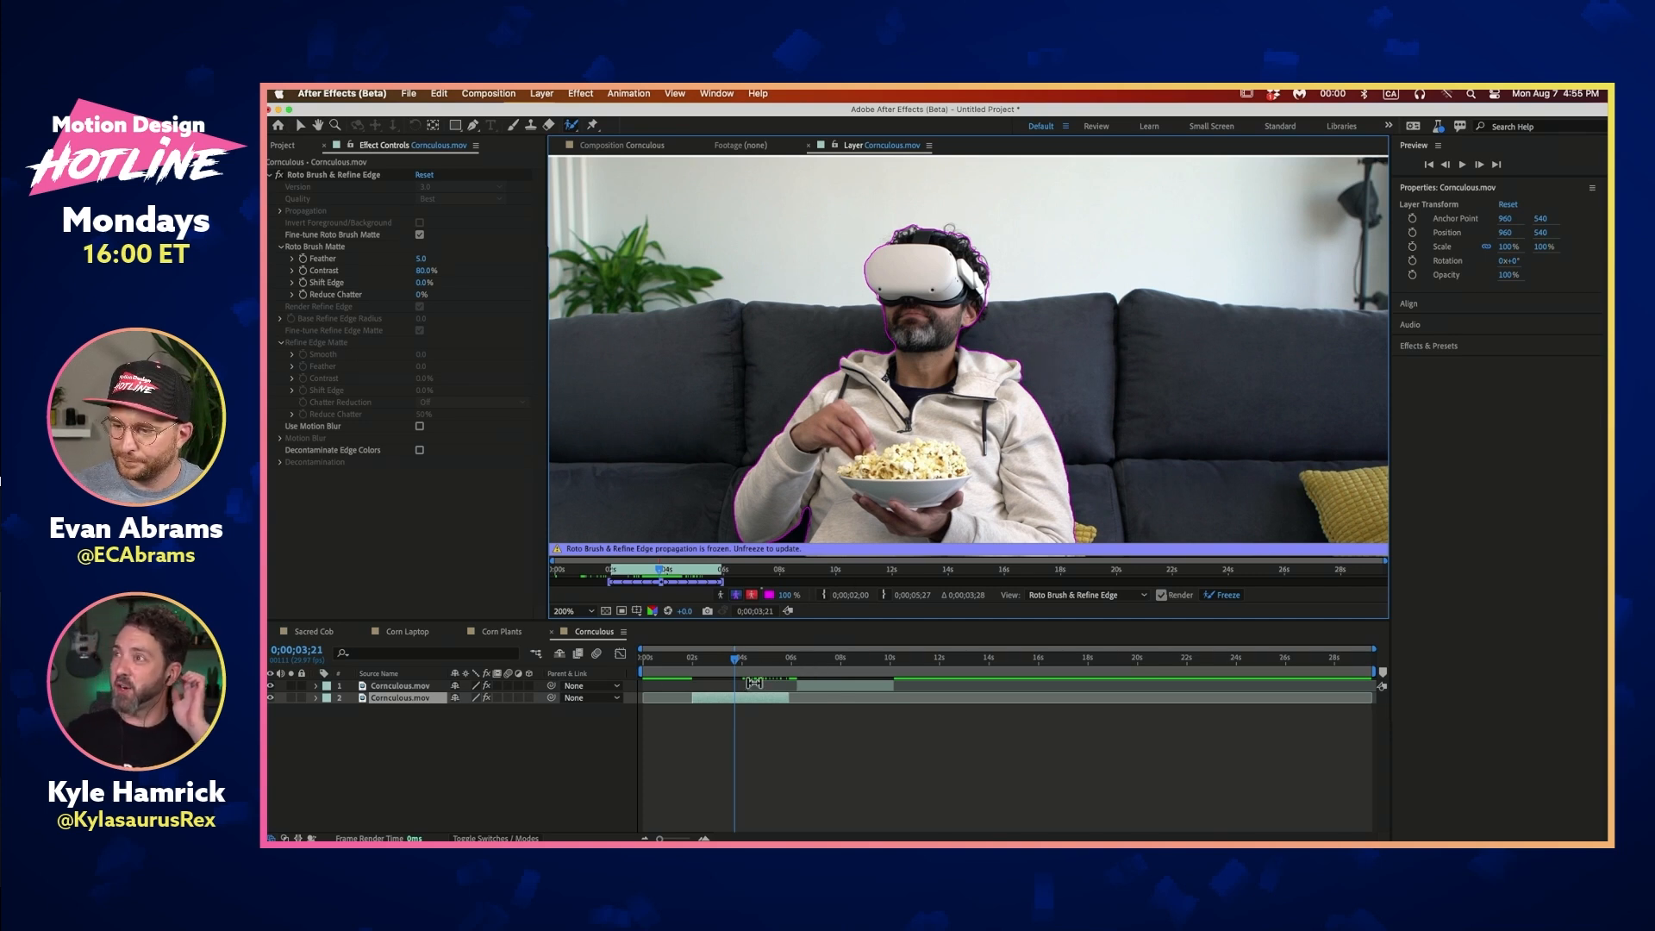
# Return to the Cornculous composition, view the cutout at 0;00;03;24 and select the original Cornculous.mov layer
pyautogui.moveTo(729, 663); pyautogui.dragTo(738, 668)
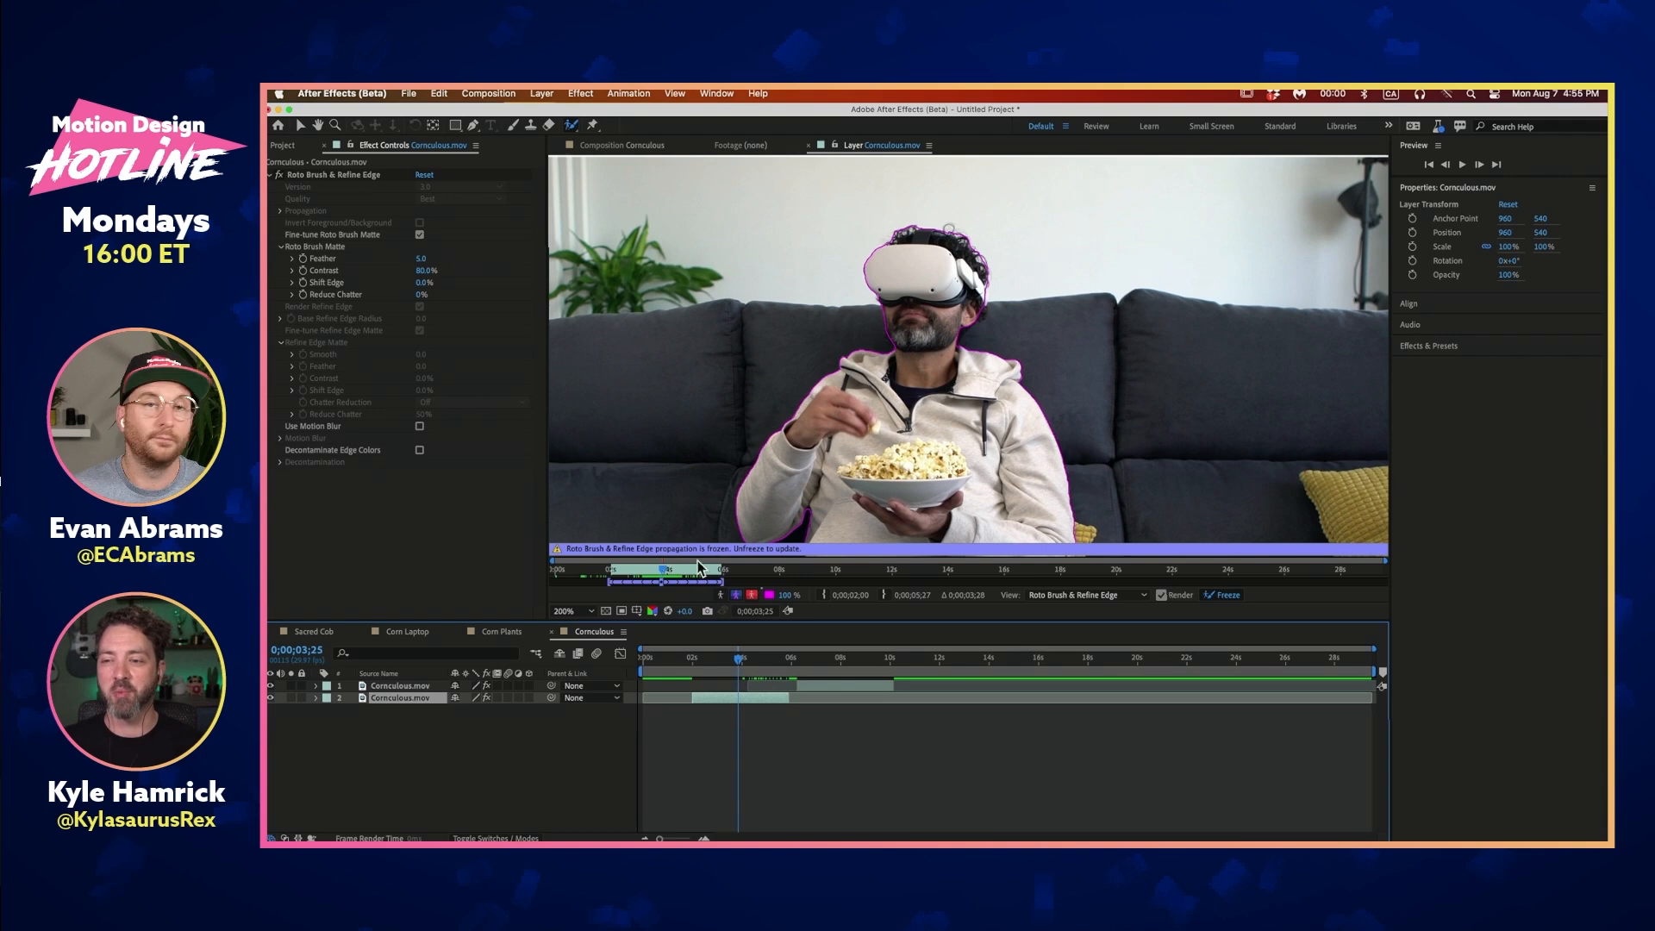
pyautogui.scroll(-2, 1004, 461)
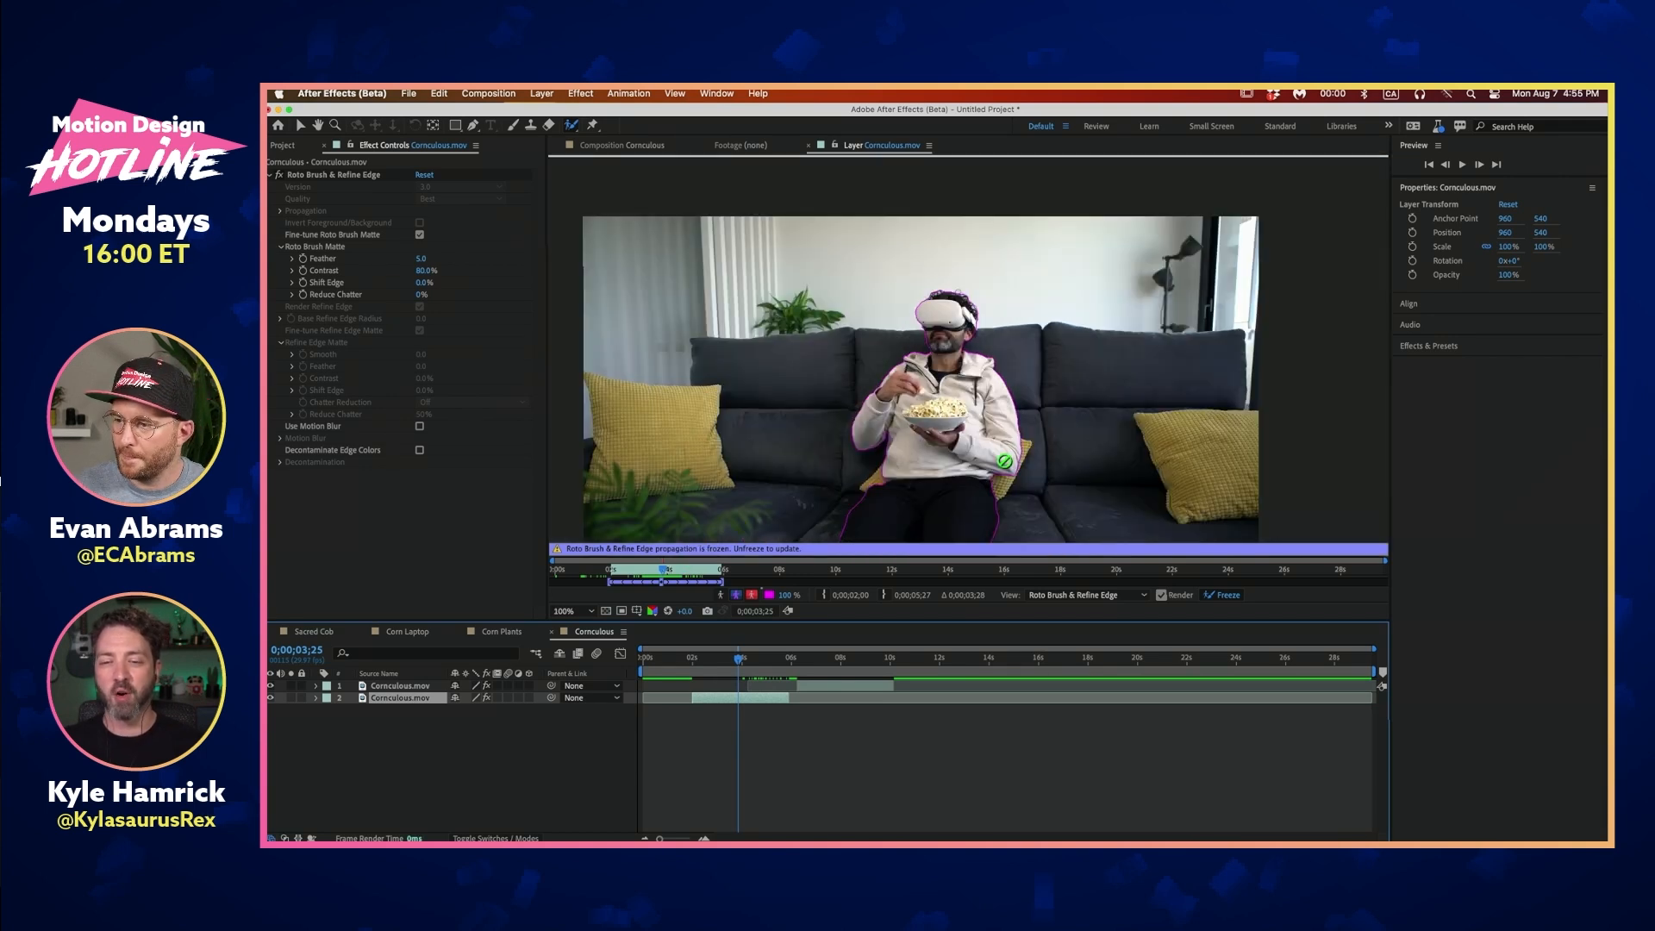
pyautogui.click(769, 750)
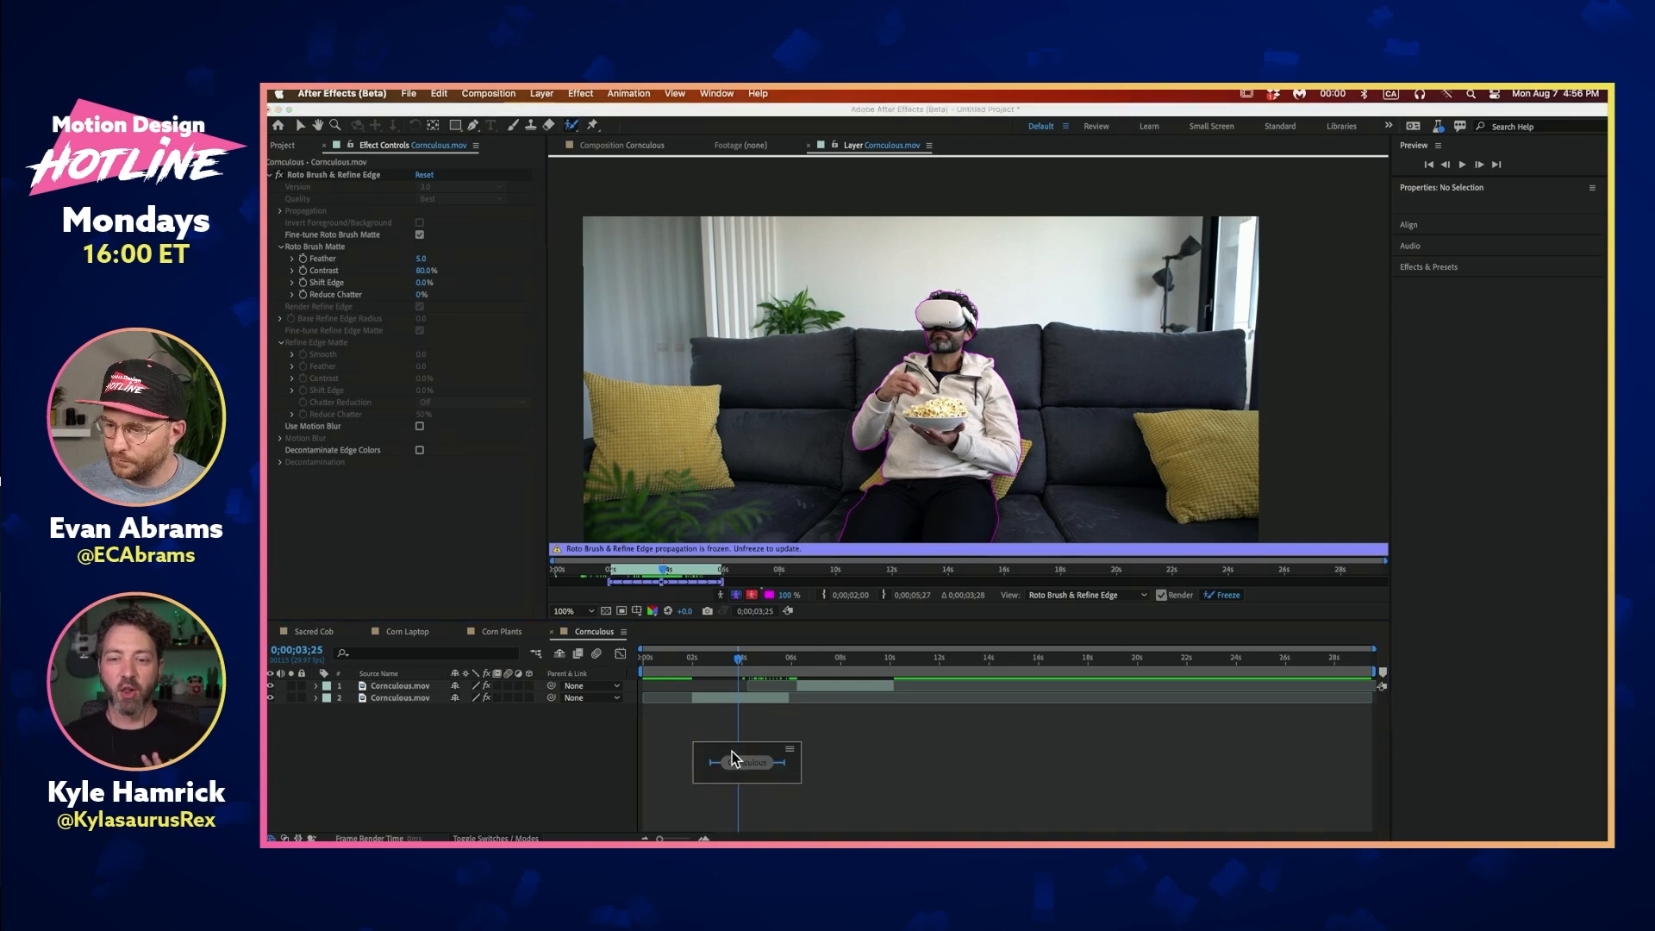
pyautogui.click(716, 762)
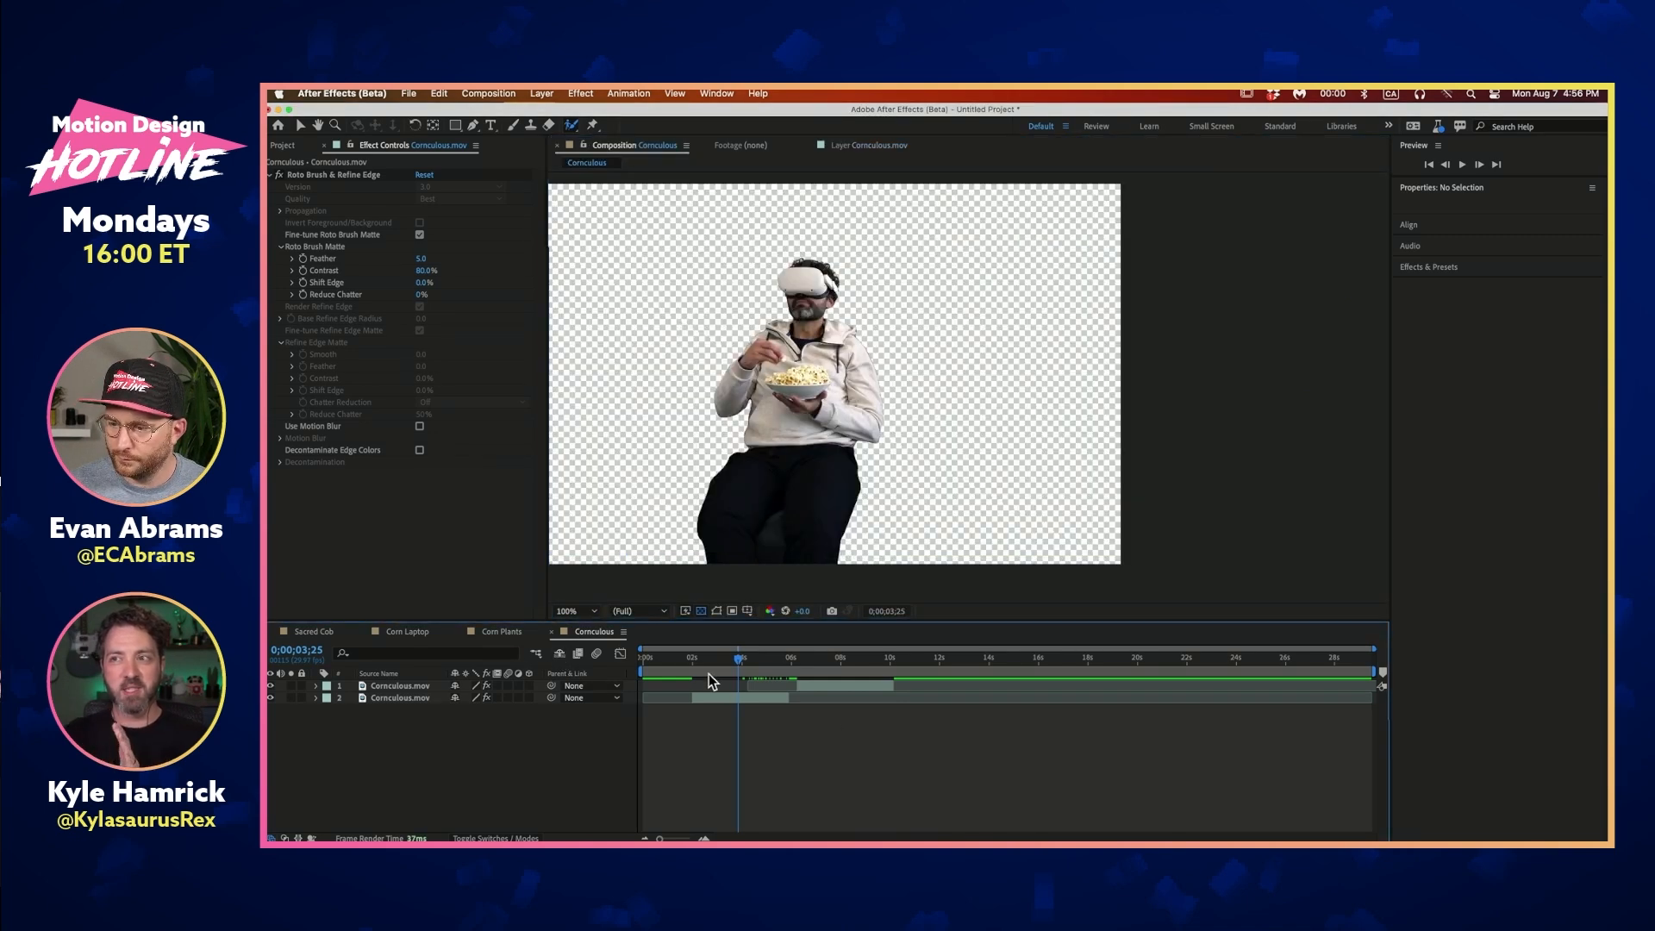
pyautogui.moveTo(721, 660); pyautogui.dragTo(736, 660)
pyautogui.click(722, 699)
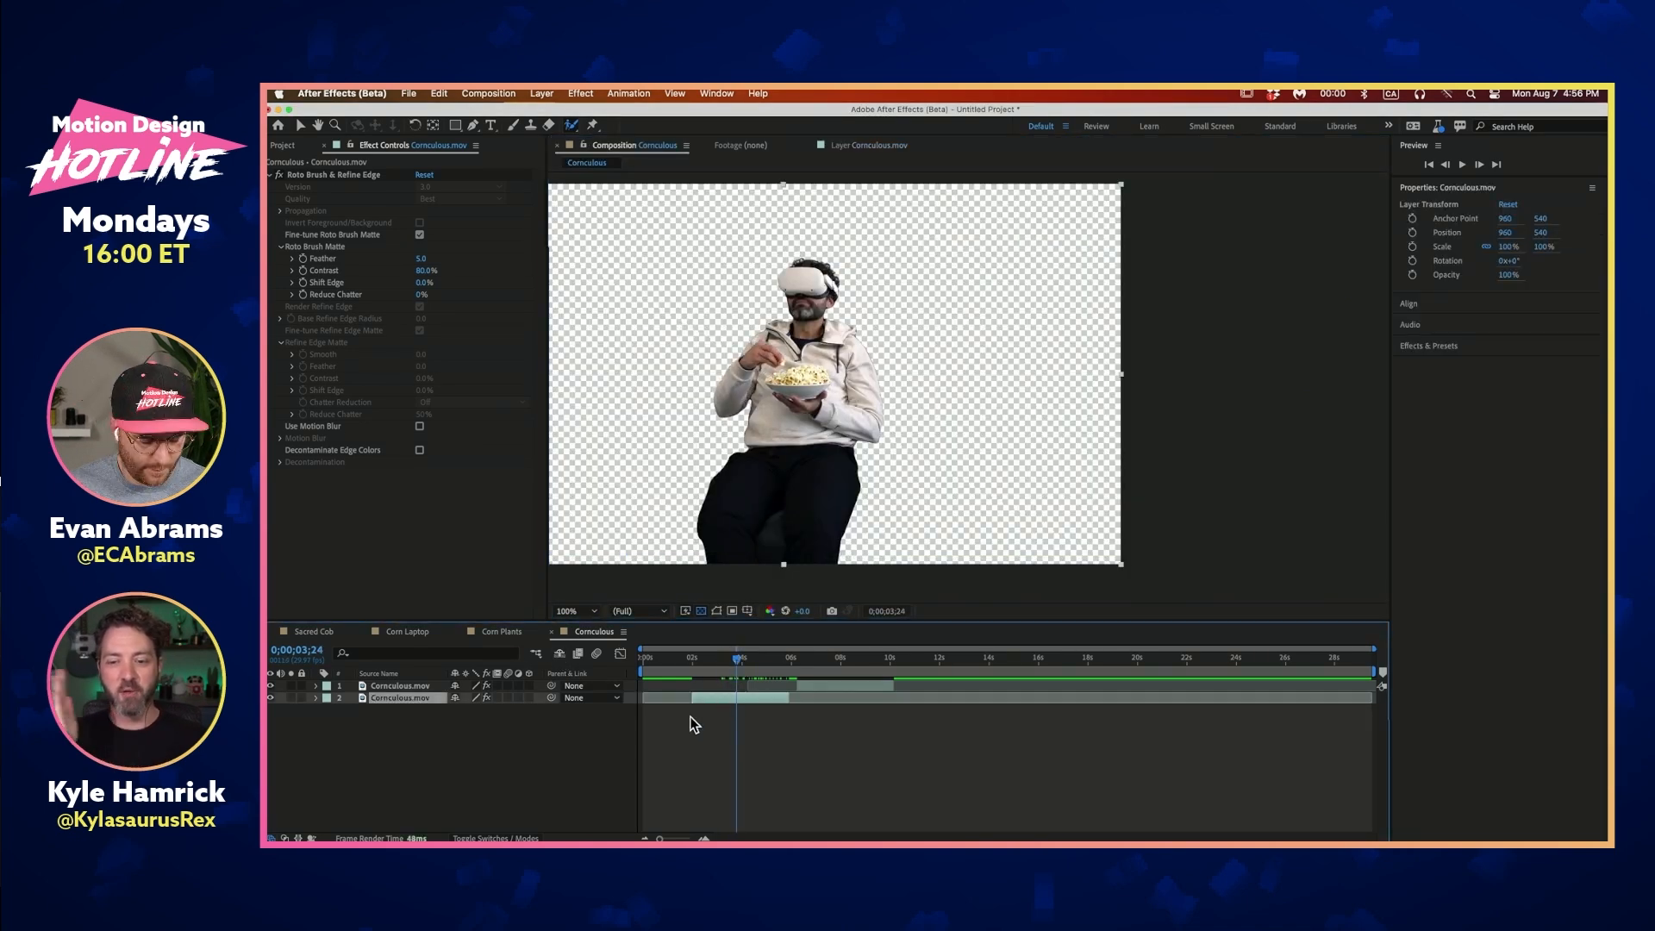
# Duplicate the original Cornculous.mov layer and remove the Roto Brush & Refine Edge effect from the bottom copy to restore the full background
pyautogui.press('super+d')
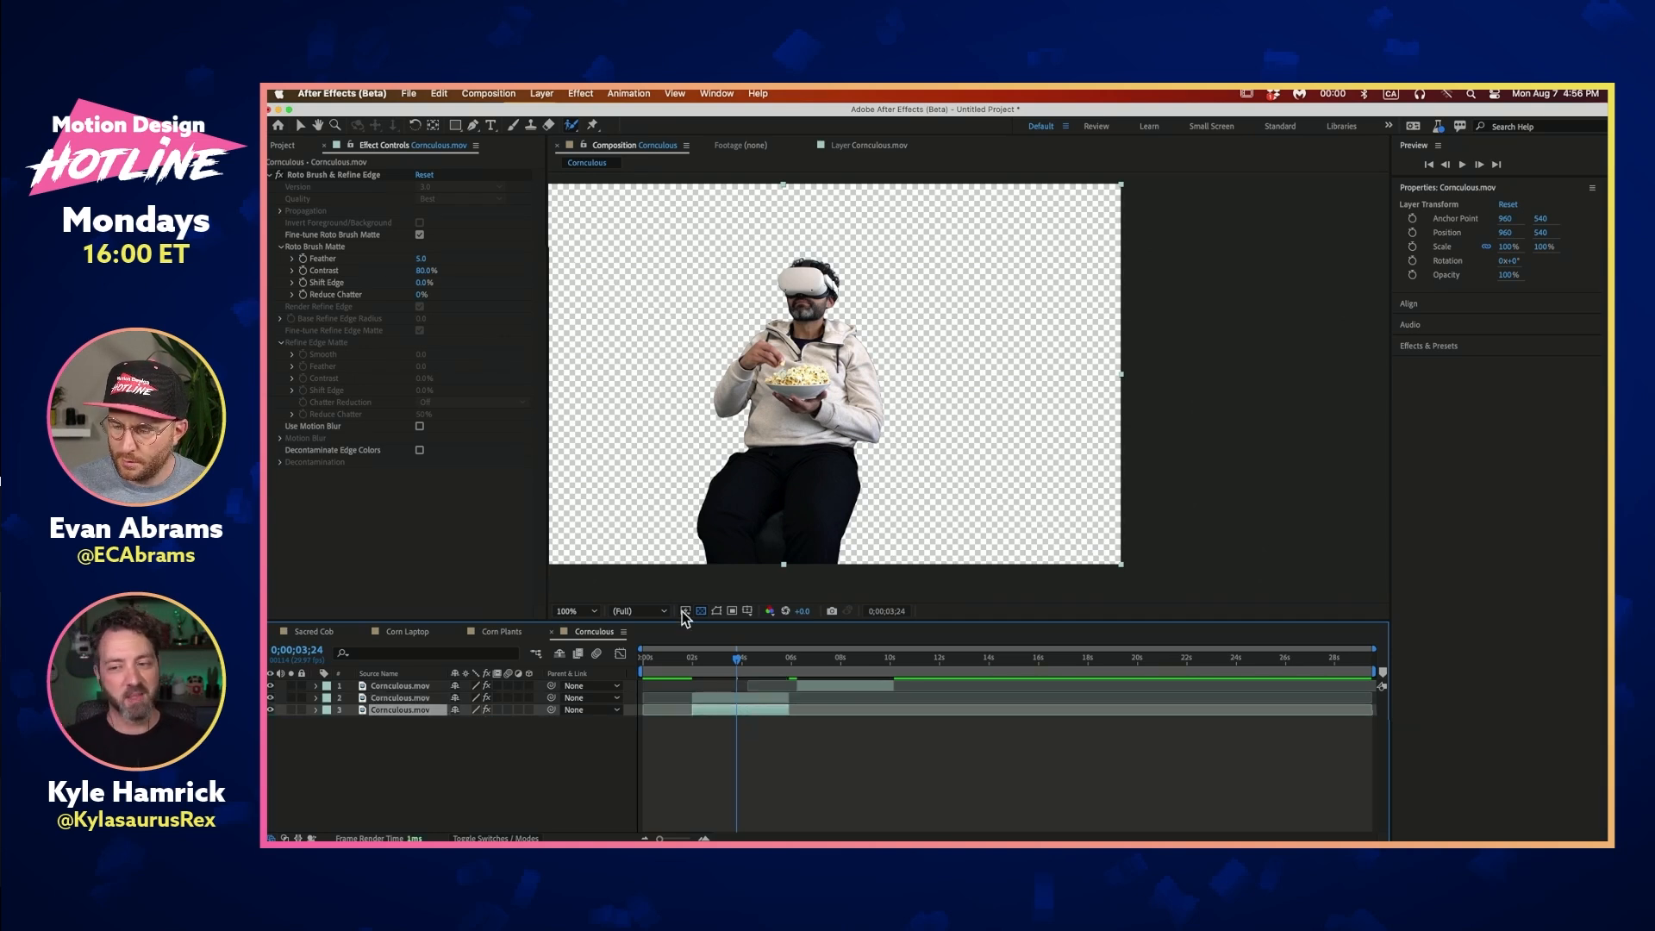
pyautogui.click(348, 177)
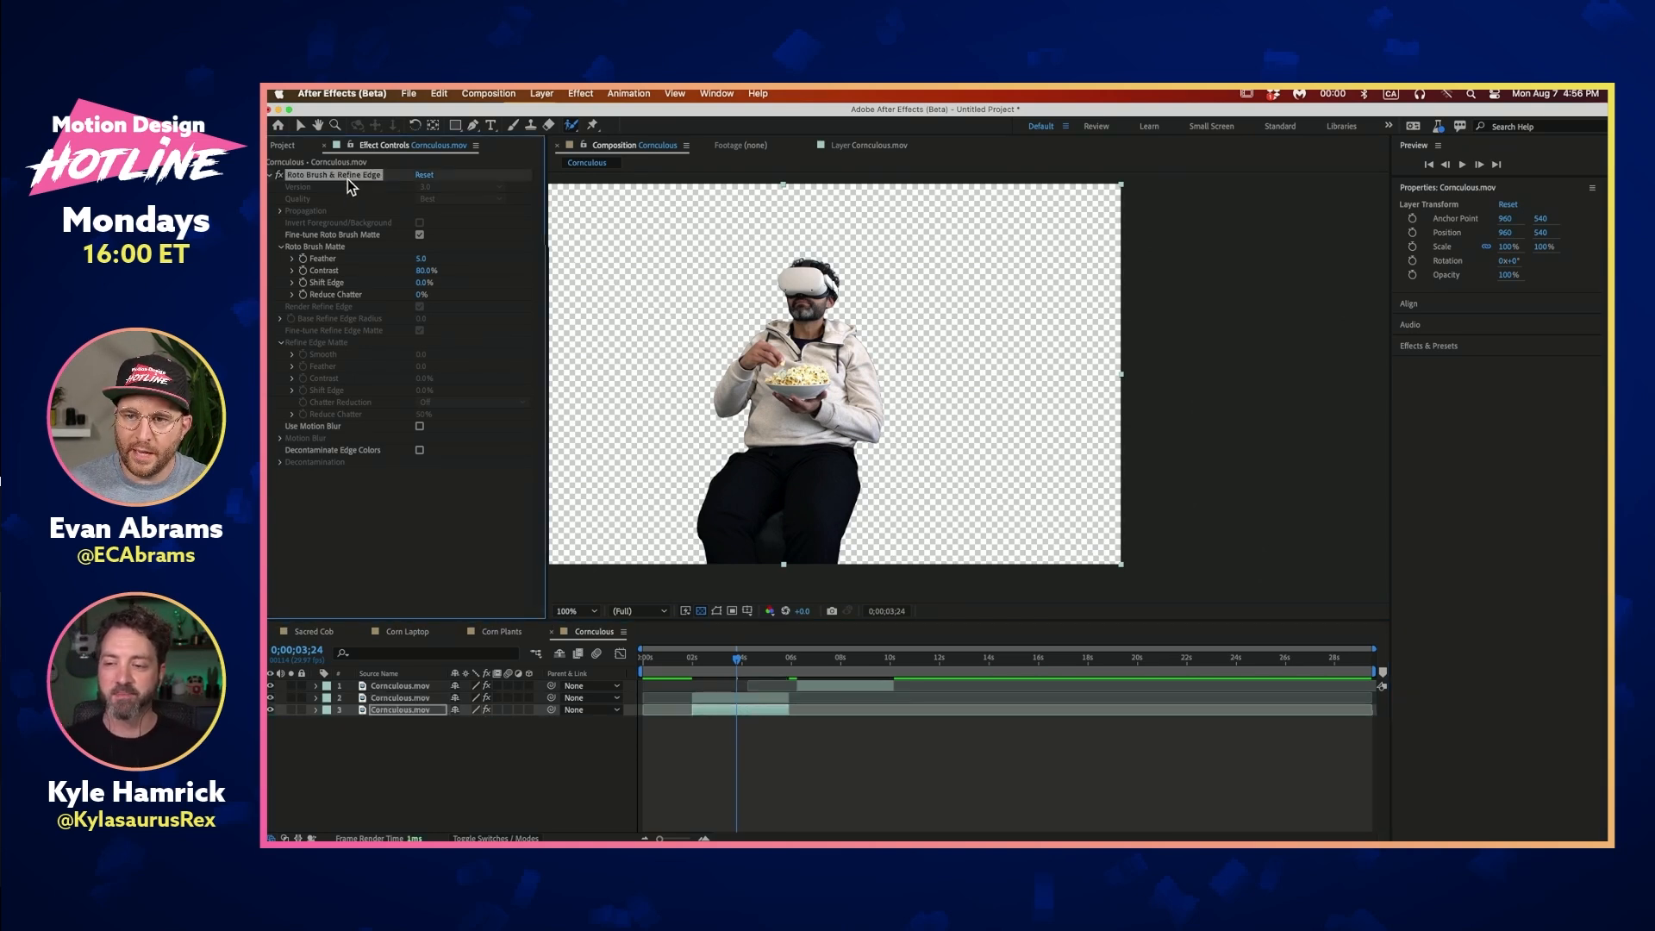
pyautogui.press('Delete')
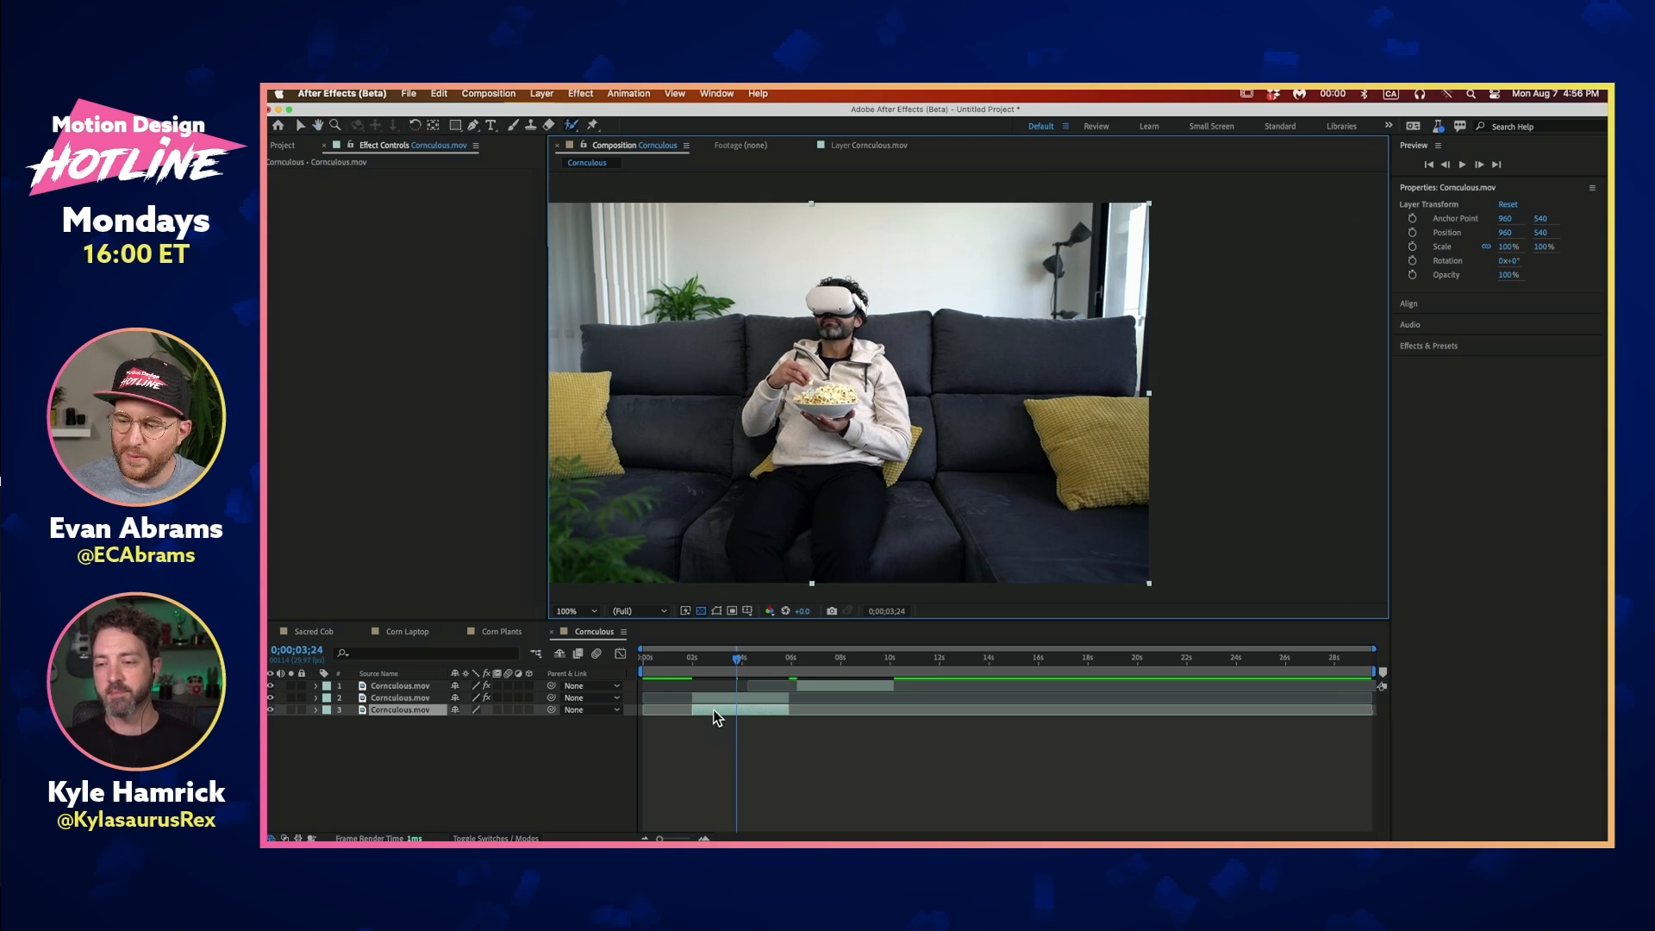
pyautogui.click(743, 771)
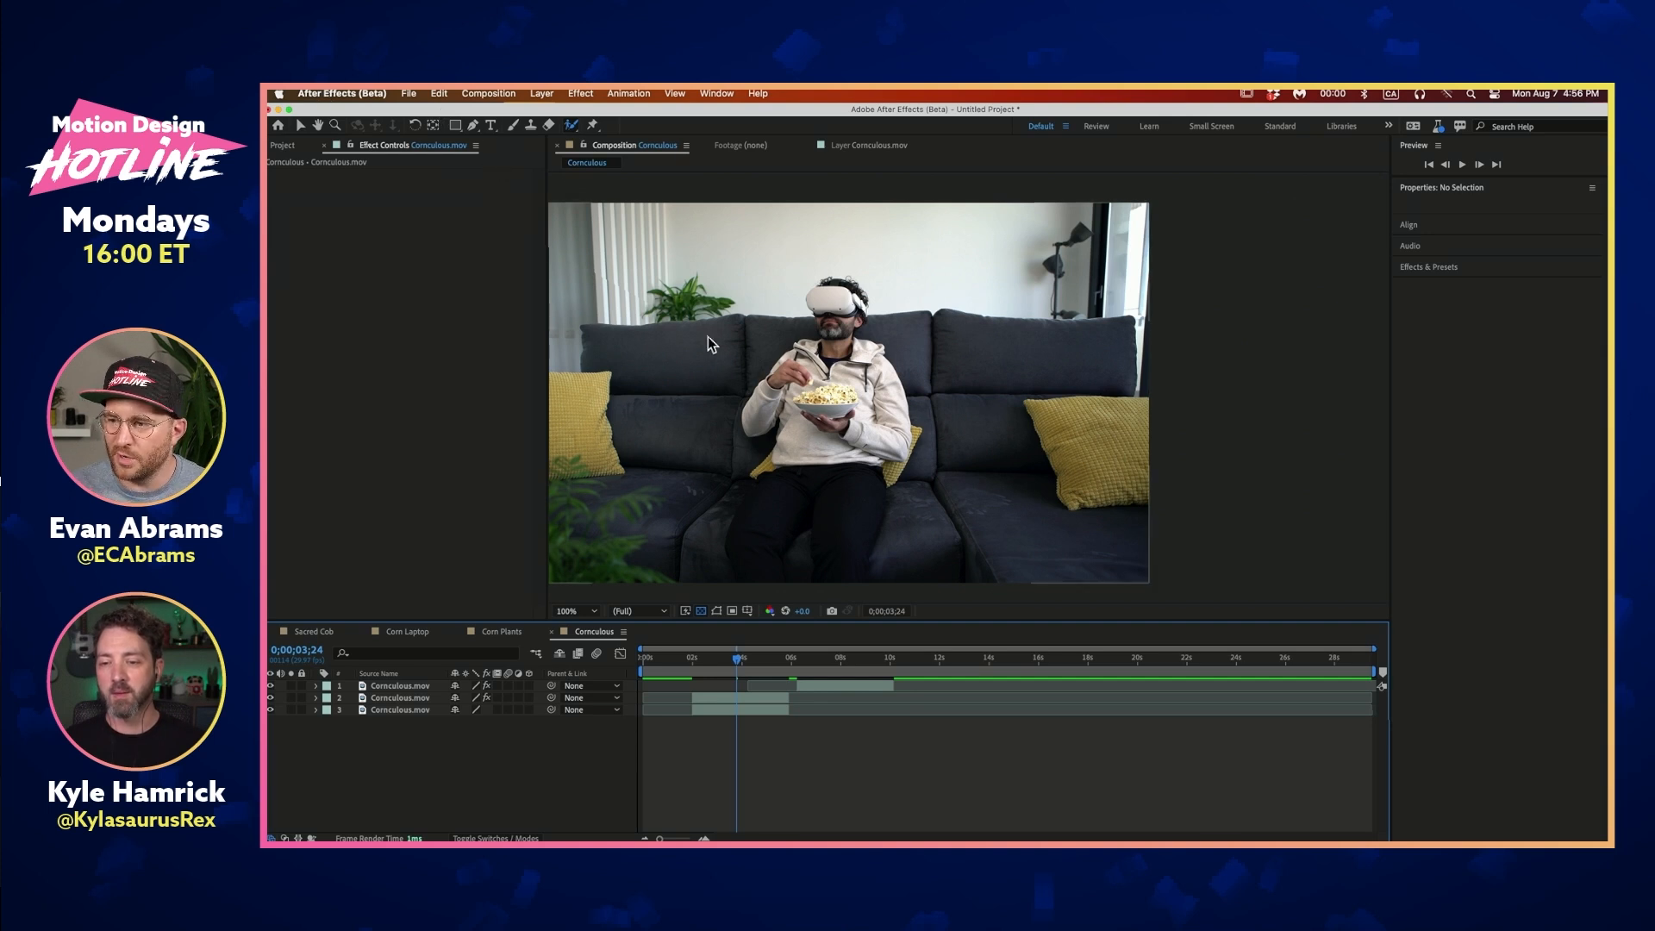
# Draw a closed four-point red shape with the Pen tool, running from the man's lap diagonally up to the wall beside the lamp
pyautogui.click(473, 125)
pyautogui.click(853, 502)
pyautogui.click(1082, 230)
pyautogui.click(940, 214)
pyautogui.click(820, 442)
pyautogui.click(838, 488)
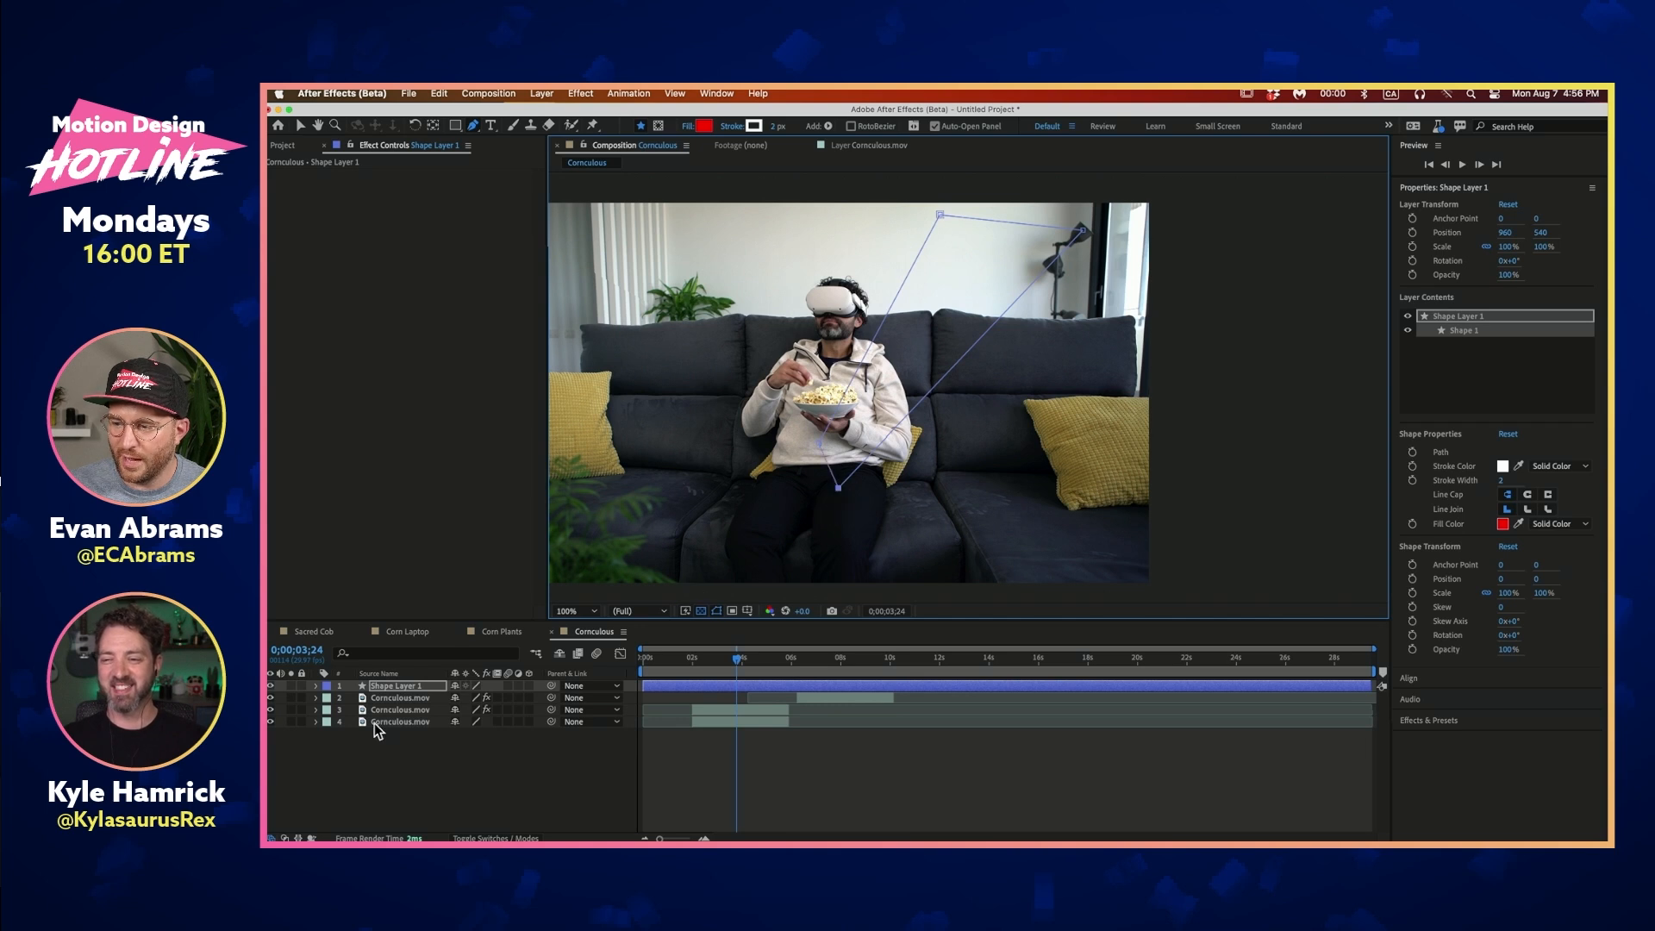
# Place the red shape layer between the cutout and the full footage, shift it slightly, and delete it
pyautogui.moveTo(384, 692); pyautogui.dragTo(384, 717)
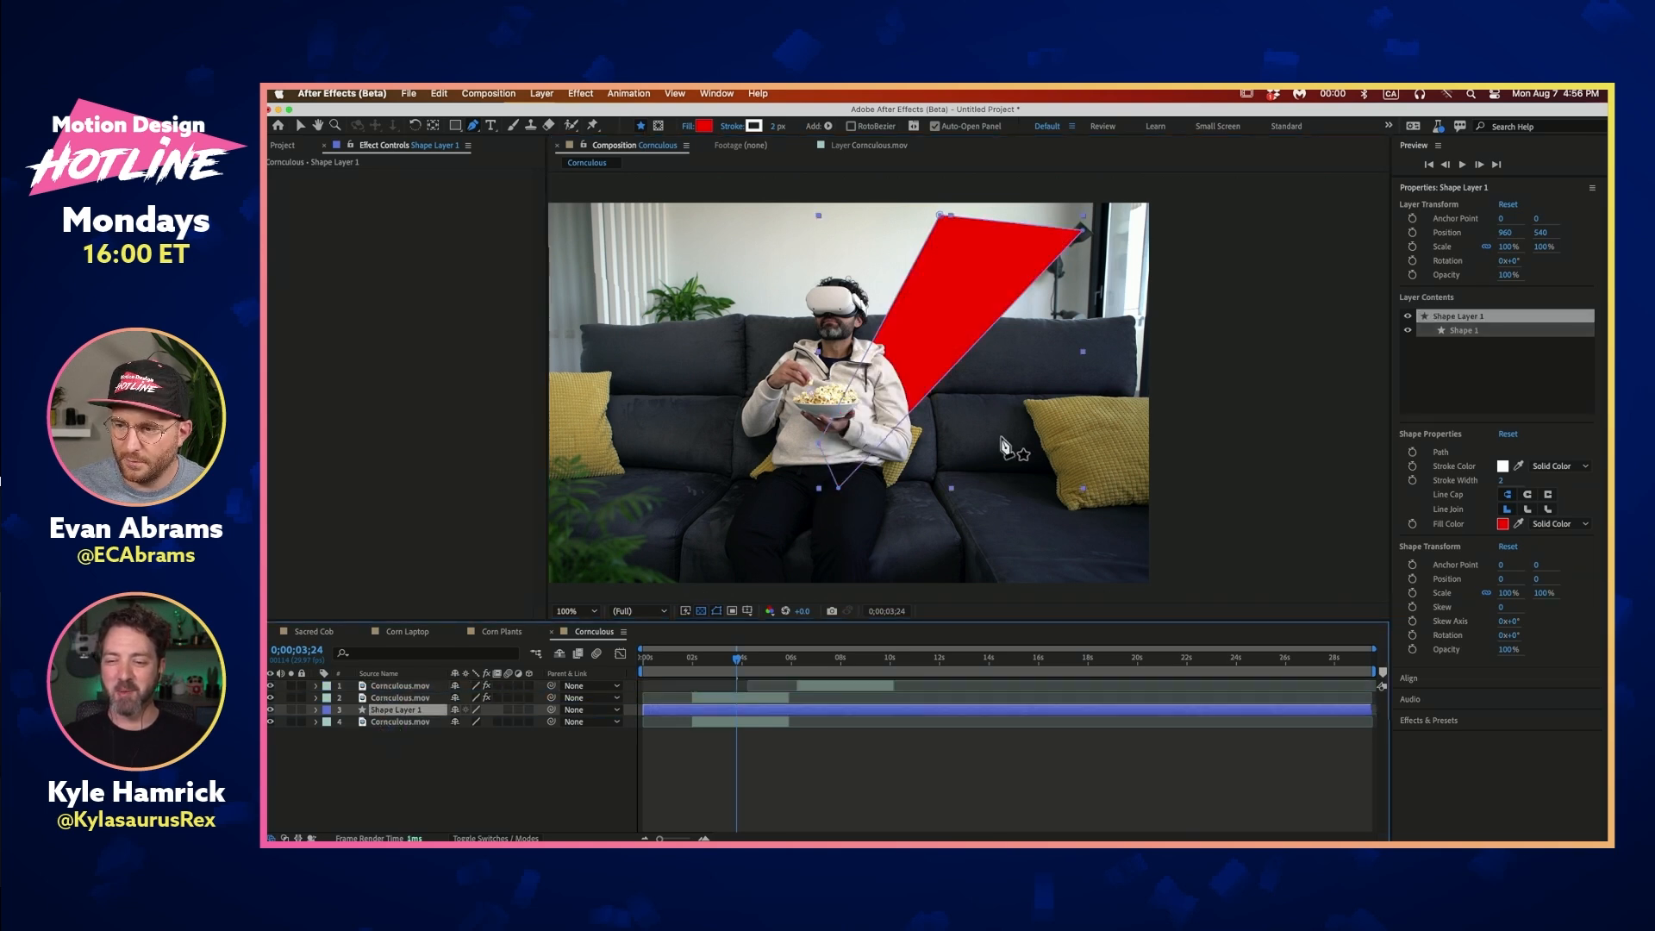
pyautogui.press('v')
pyautogui.moveTo(939, 345)
pyautogui.mouseDown()
pyautogui.moveTo(964, 309)
pyautogui.moveTo(936, 346)
pyautogui.moveTo(924, 333)
pyautogui.mouseUp()
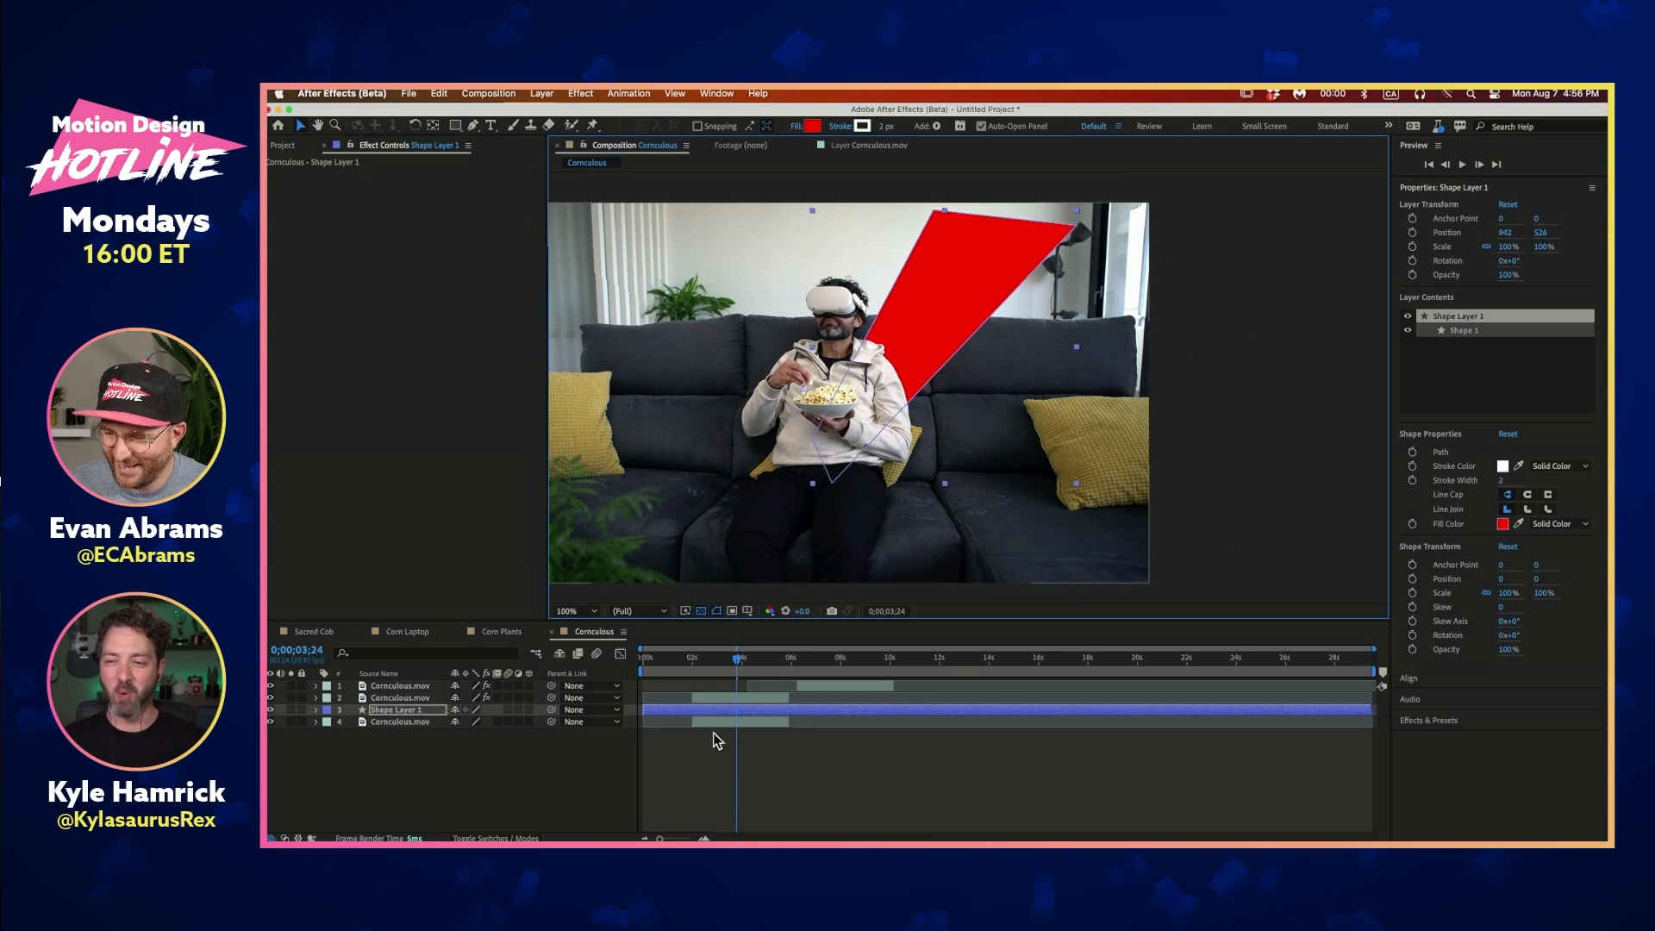
pyautogui.press('Delete')
# Look through the Sacred Cob, Corn Laptop and Corn Plants compositions for footage to put behind the man
pyautogui.click(350, 637)
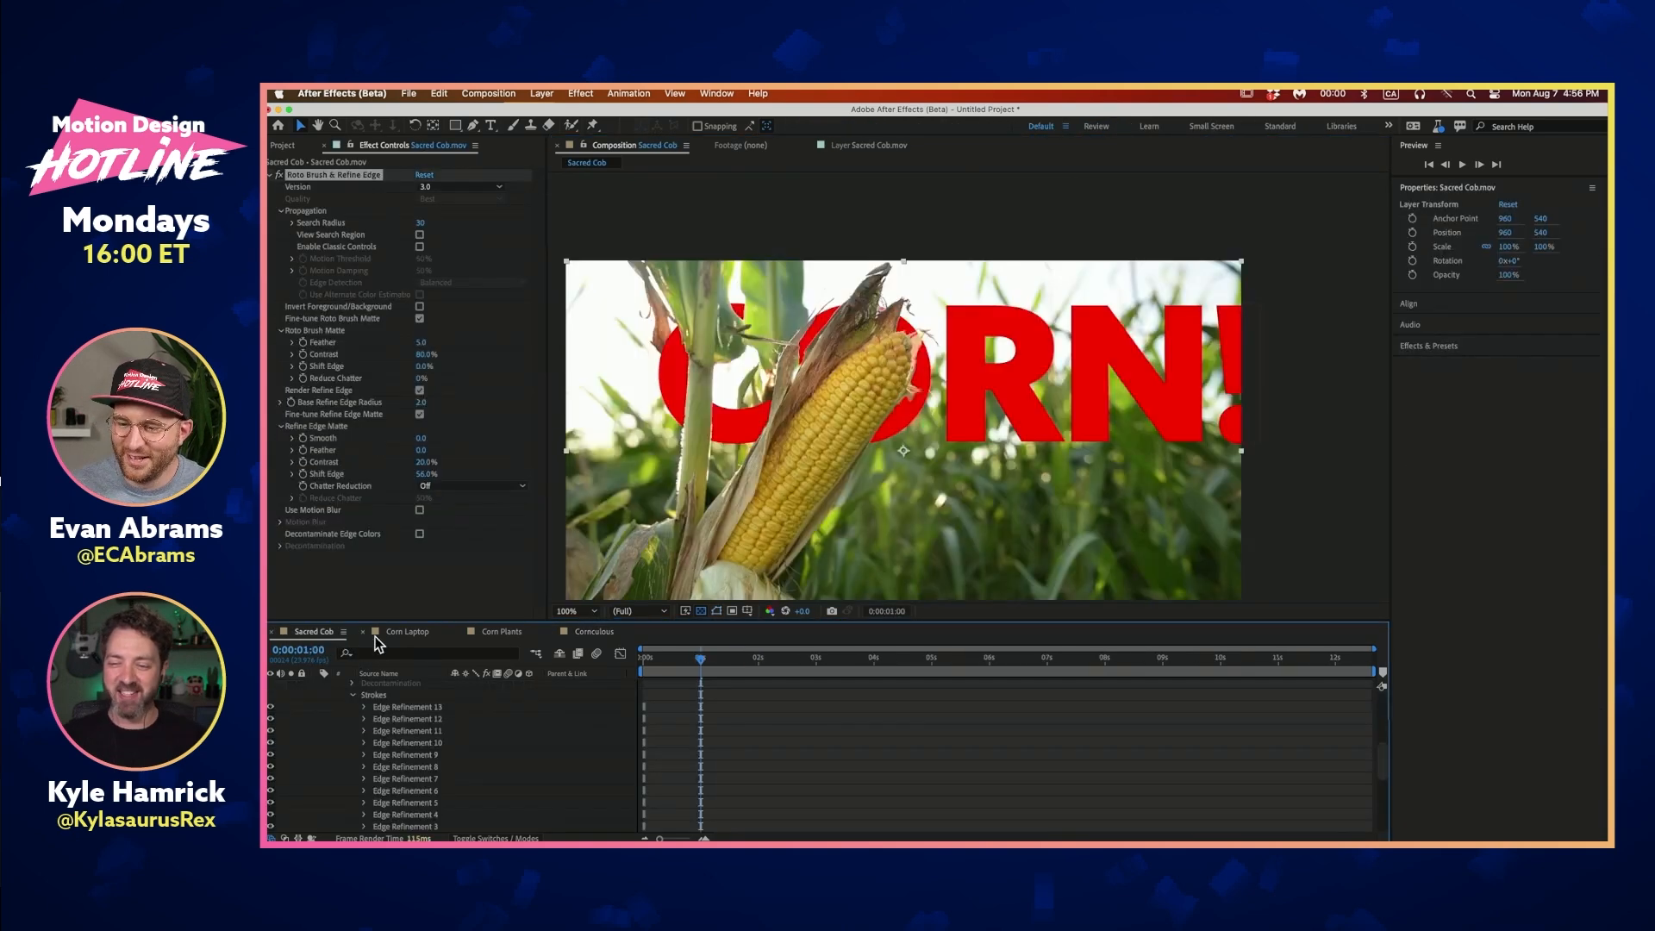
pyautogui.click(407, 640)
pyautogui.click(495, 632)
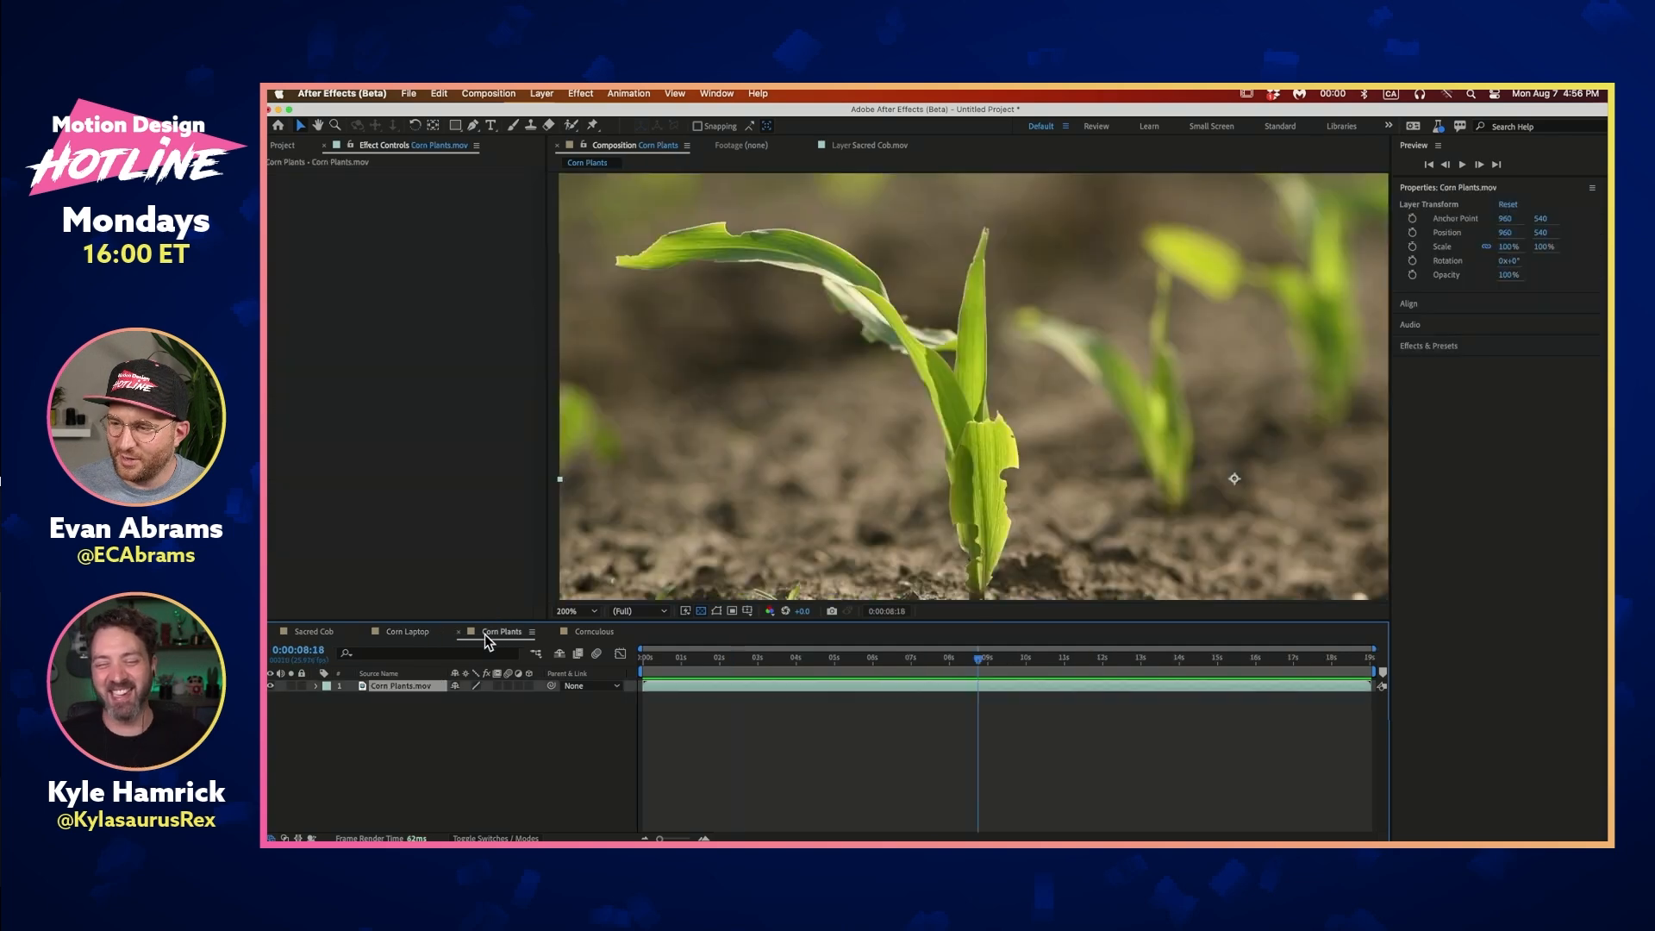
pyautogui.click(593, 631)
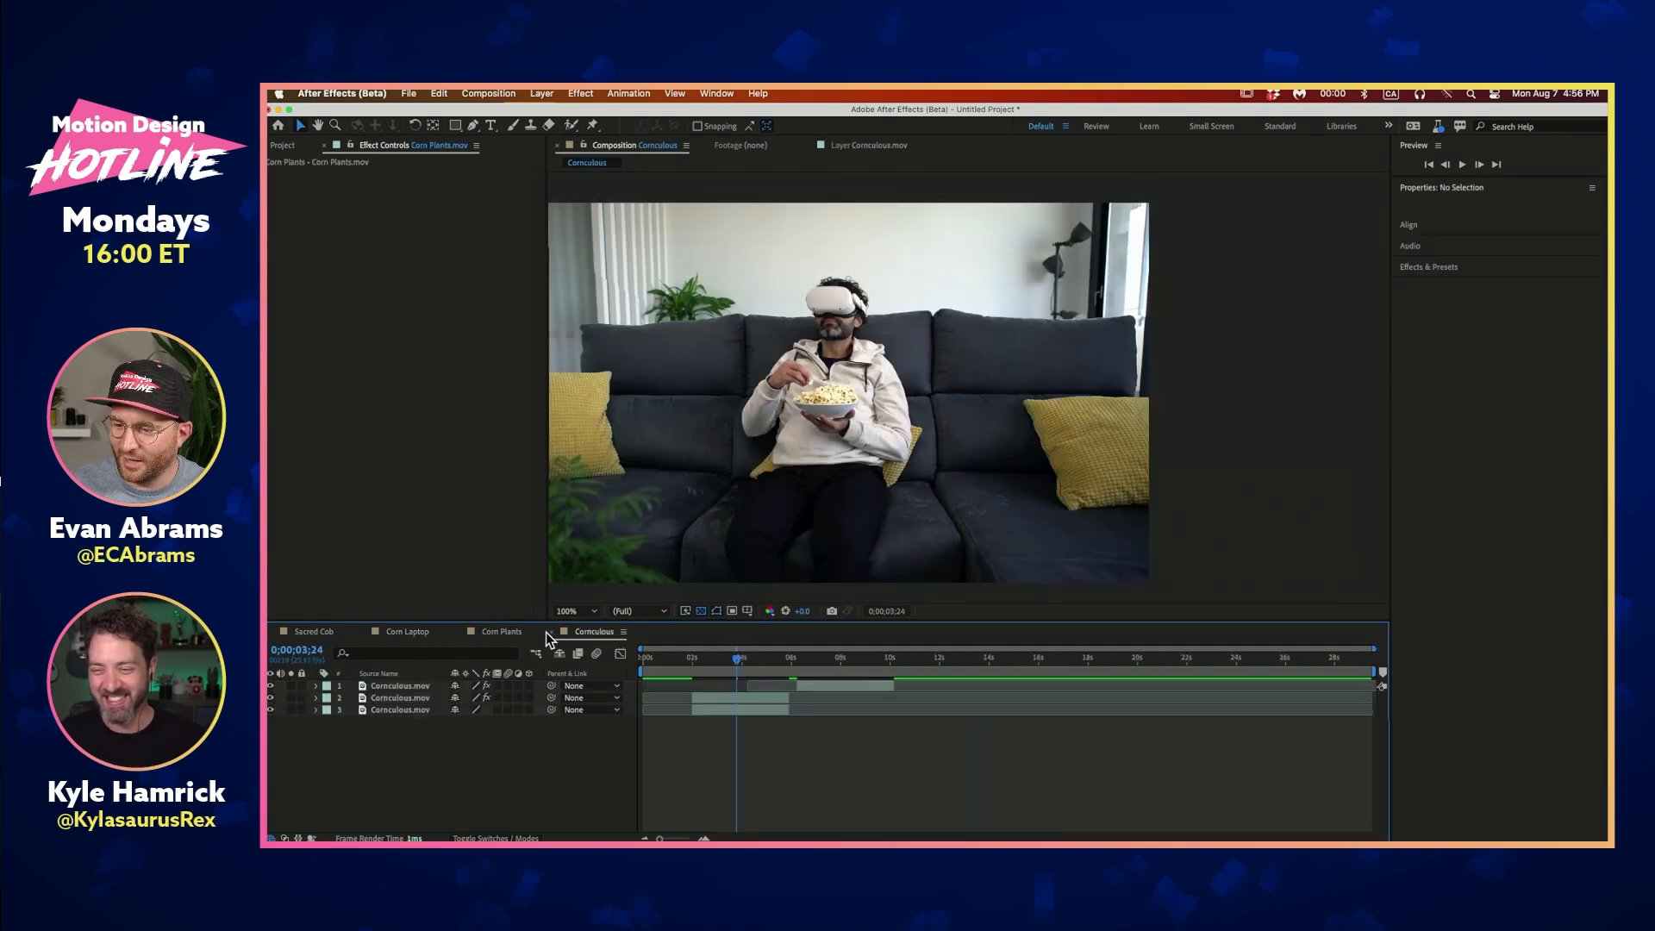
pyautogui.click(496, 632)
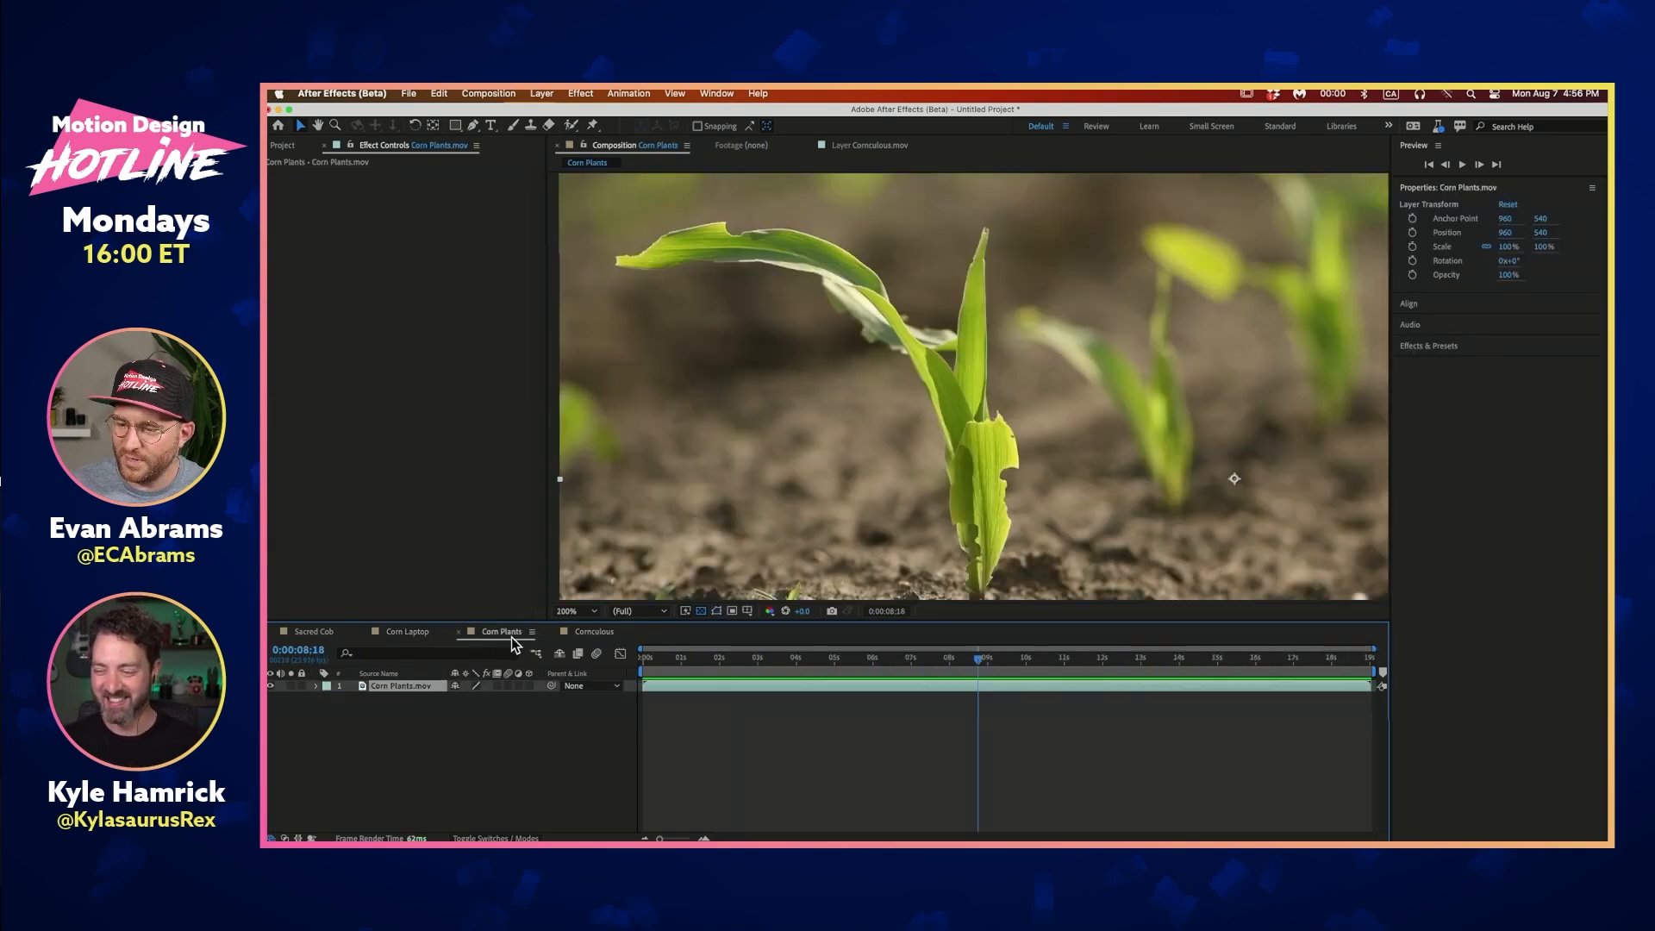
# Add Corn Plants.mov to the Cornculous composition as a layer directly beneath the man's cutout, in its default centred position
pyautogui.click(293, 147)
pyautogui.click(307, 274)
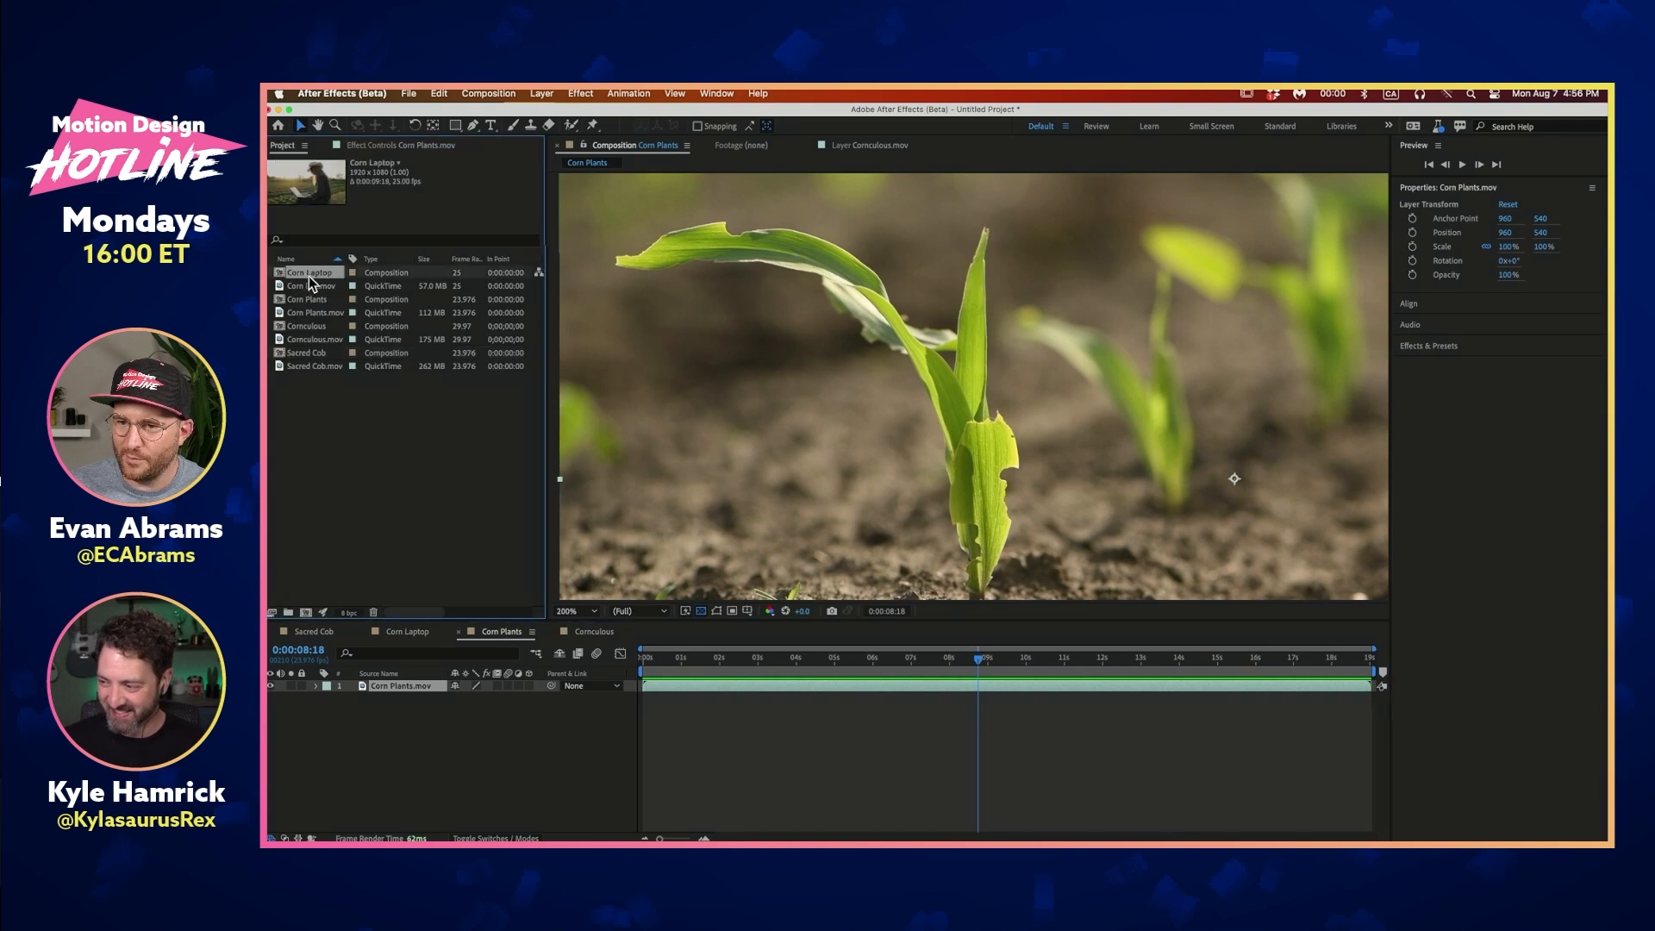
pyautogui.click(320, 299)
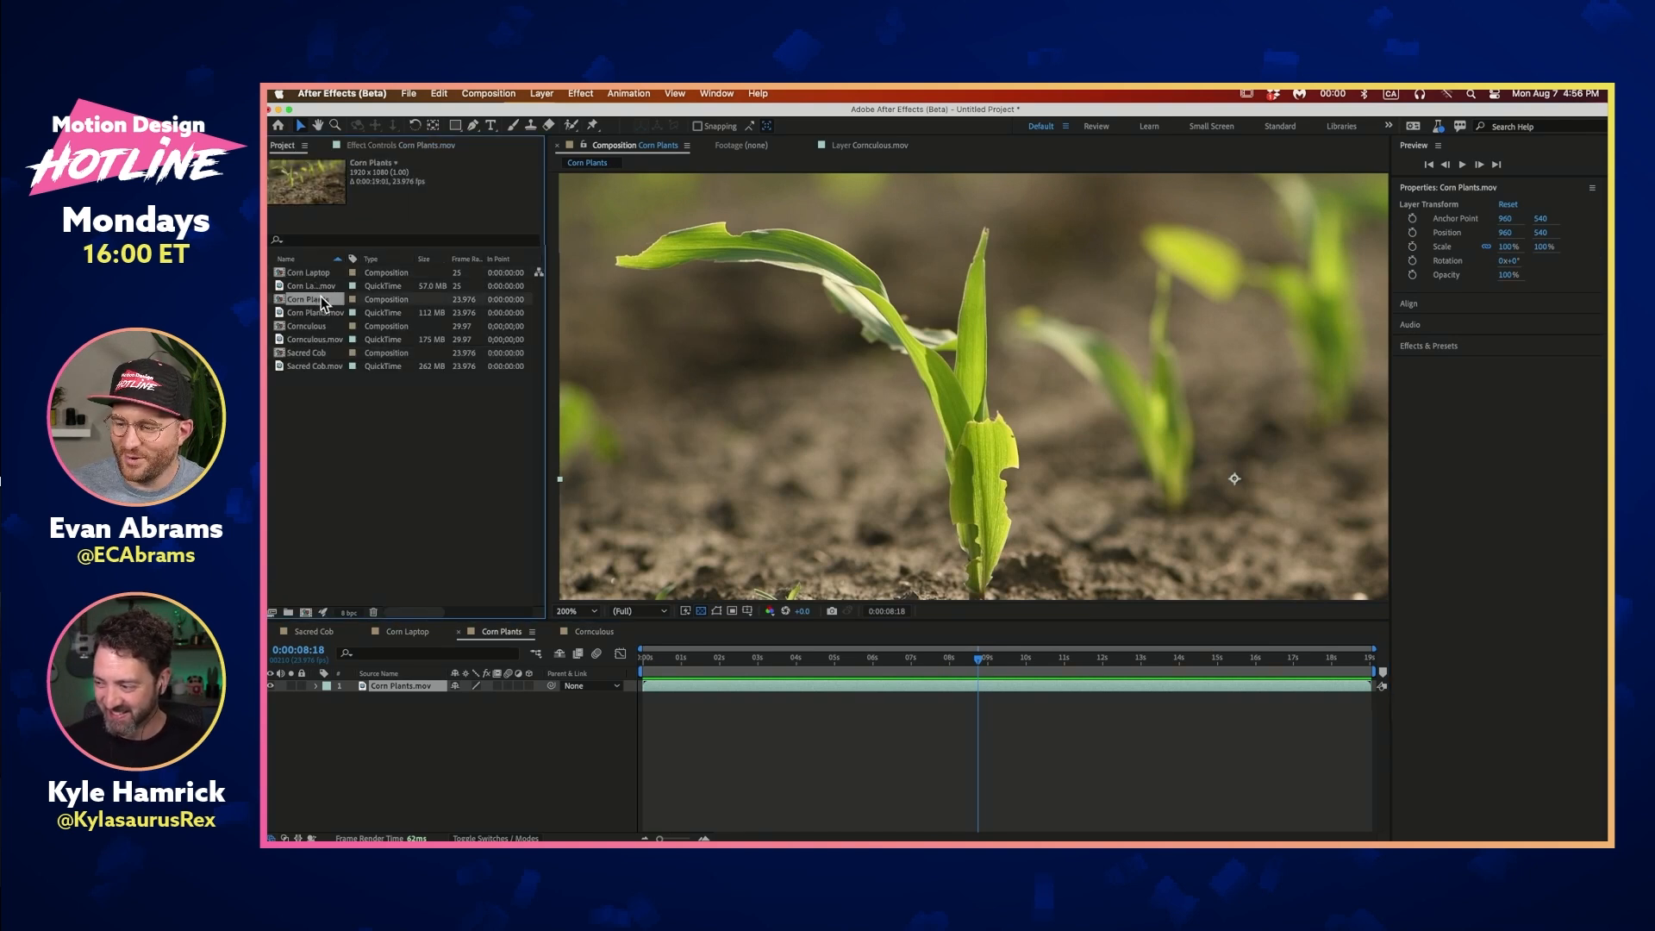
pyautogui.click(601, 631)
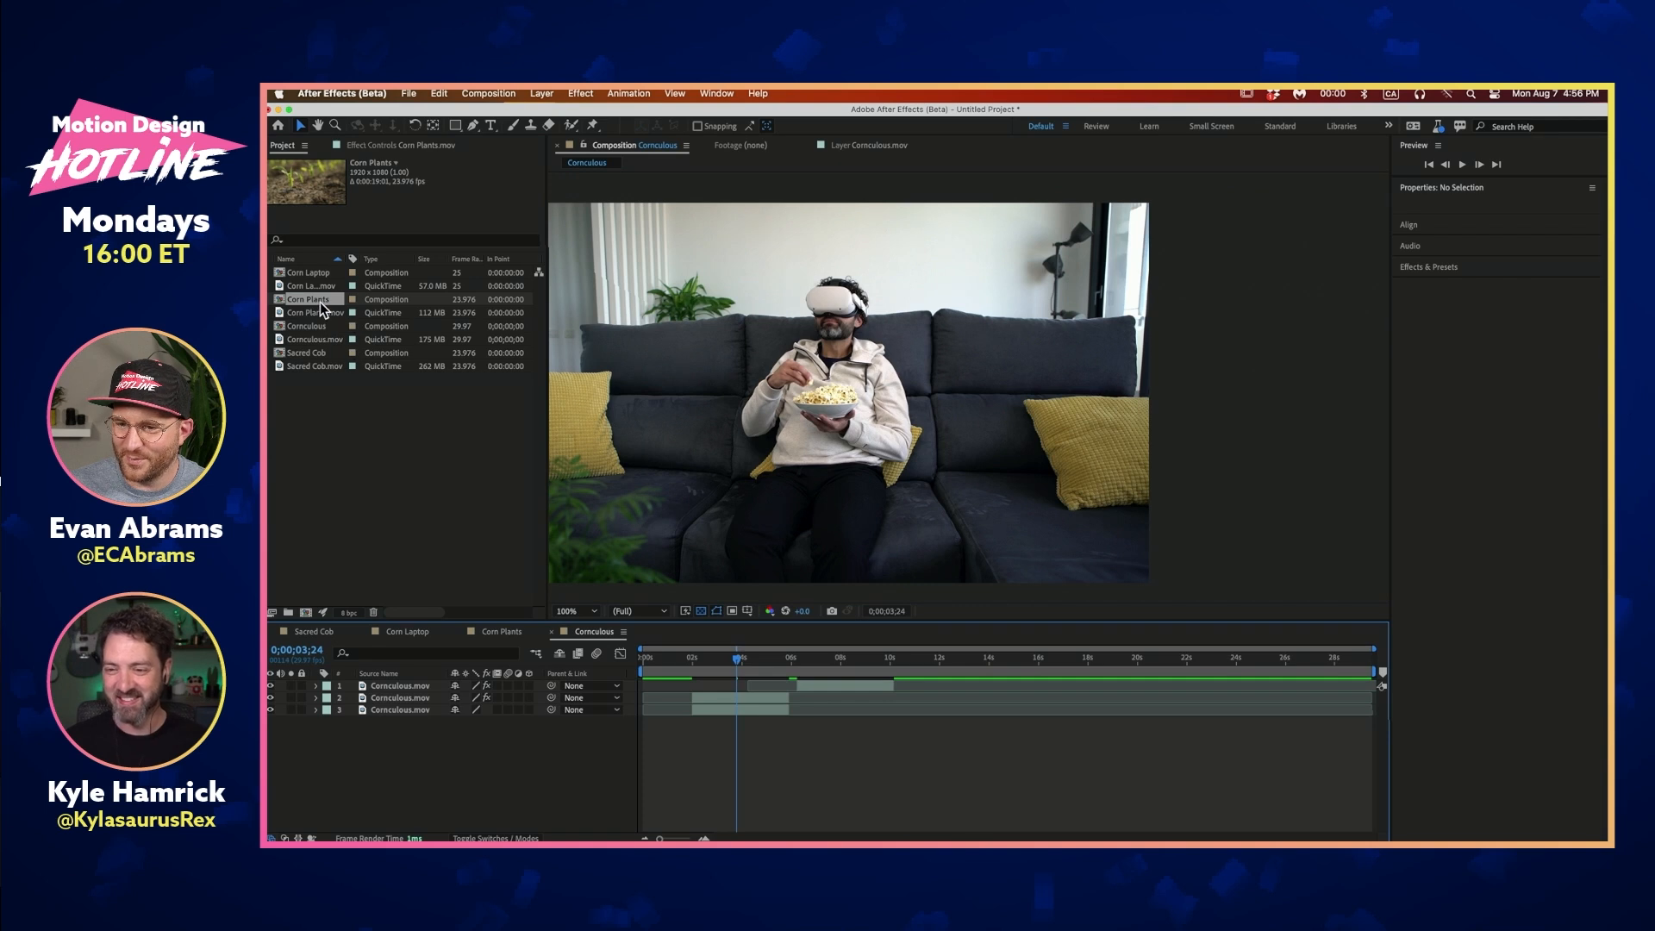
pyautogui.moveTo(319, 312); pyautogui.dragTo(415, 702)
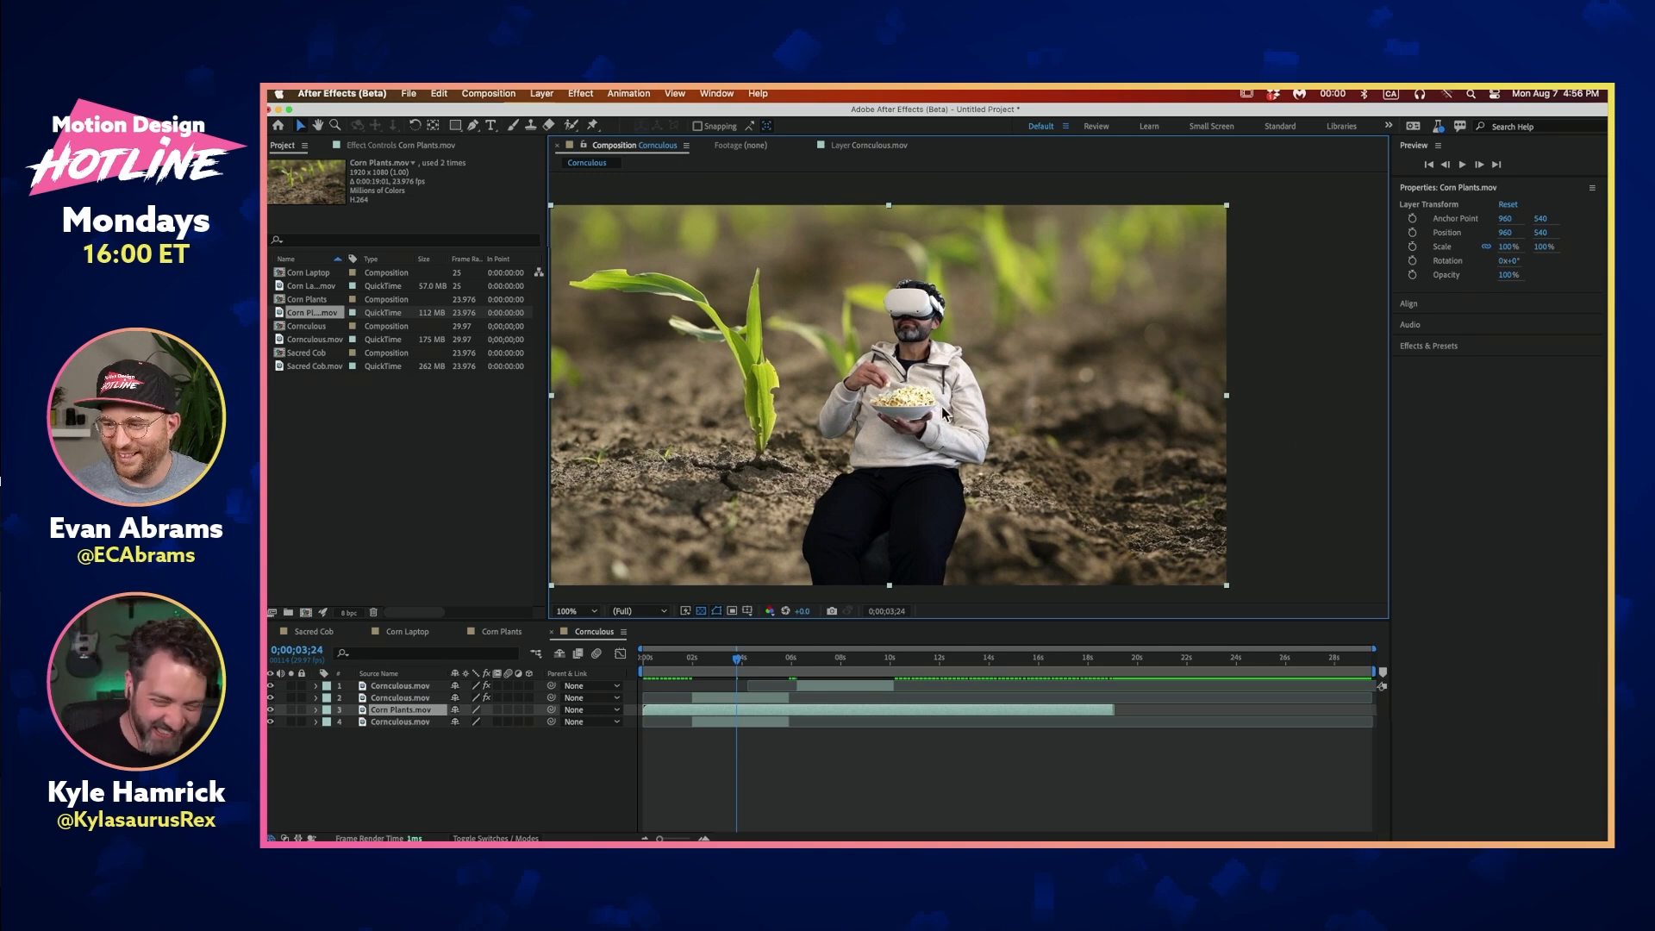
pyautogui.moveTo(948, 503)
pyautogui.mouseDown()
pyautogui.moveTo(988, 444)
pyautogui.moveTo(945, 488)
pyautogui.mouseUp()
pyautogui.press('super+z')
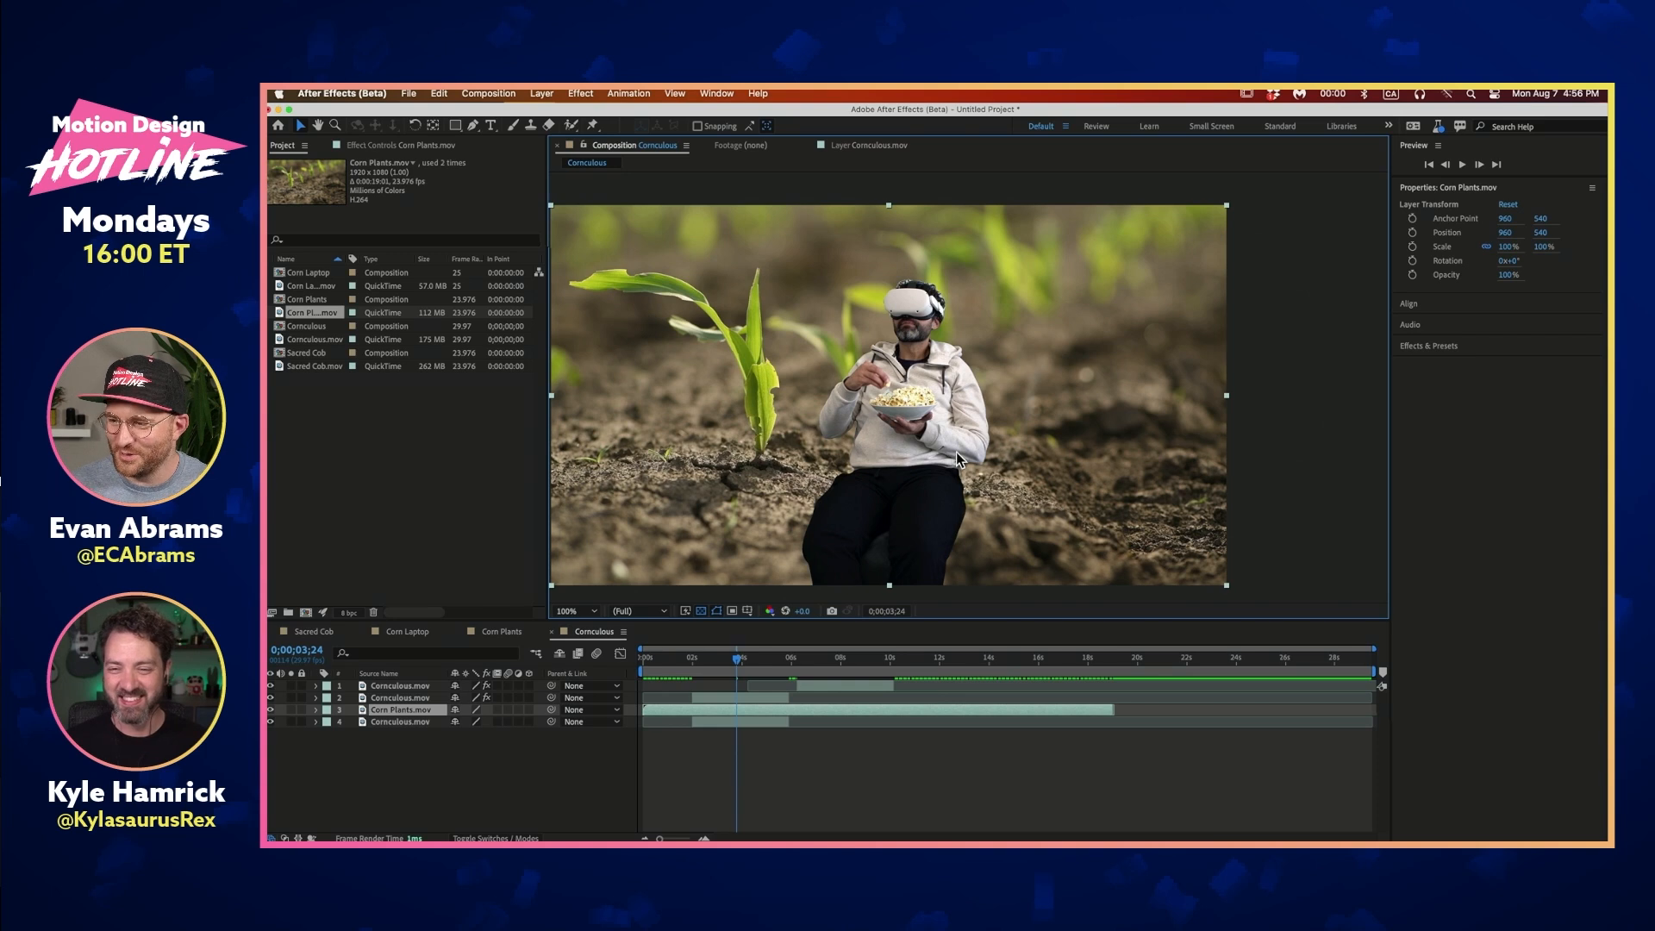
# Examine the man's head and hair edges against the corn plants between 0;00;04;13 and 0;00;03;29, with the second Cornculous.mov layer selected
pyautogui.moveTo(749, 668)
pyautogui.mouseDown()
pyautogui.moveTo(726, 668)
pyautogui.moveTo(752, 668)
pyautogui.mouseUp()
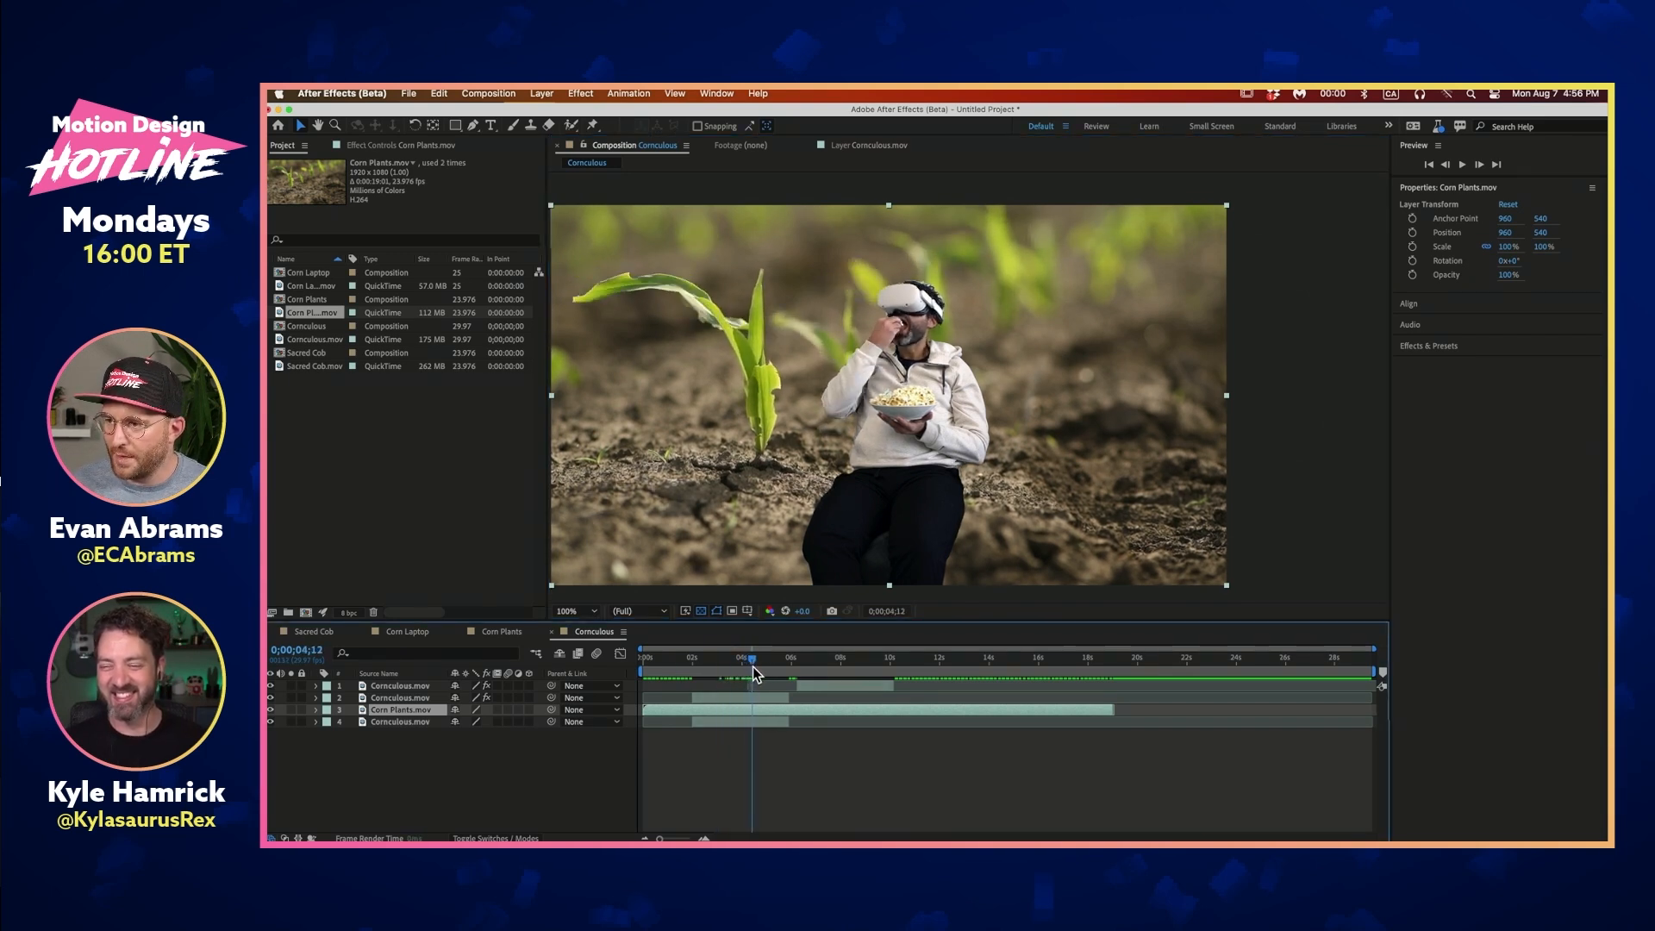
pyautogui.scroll(4, 961, 317)
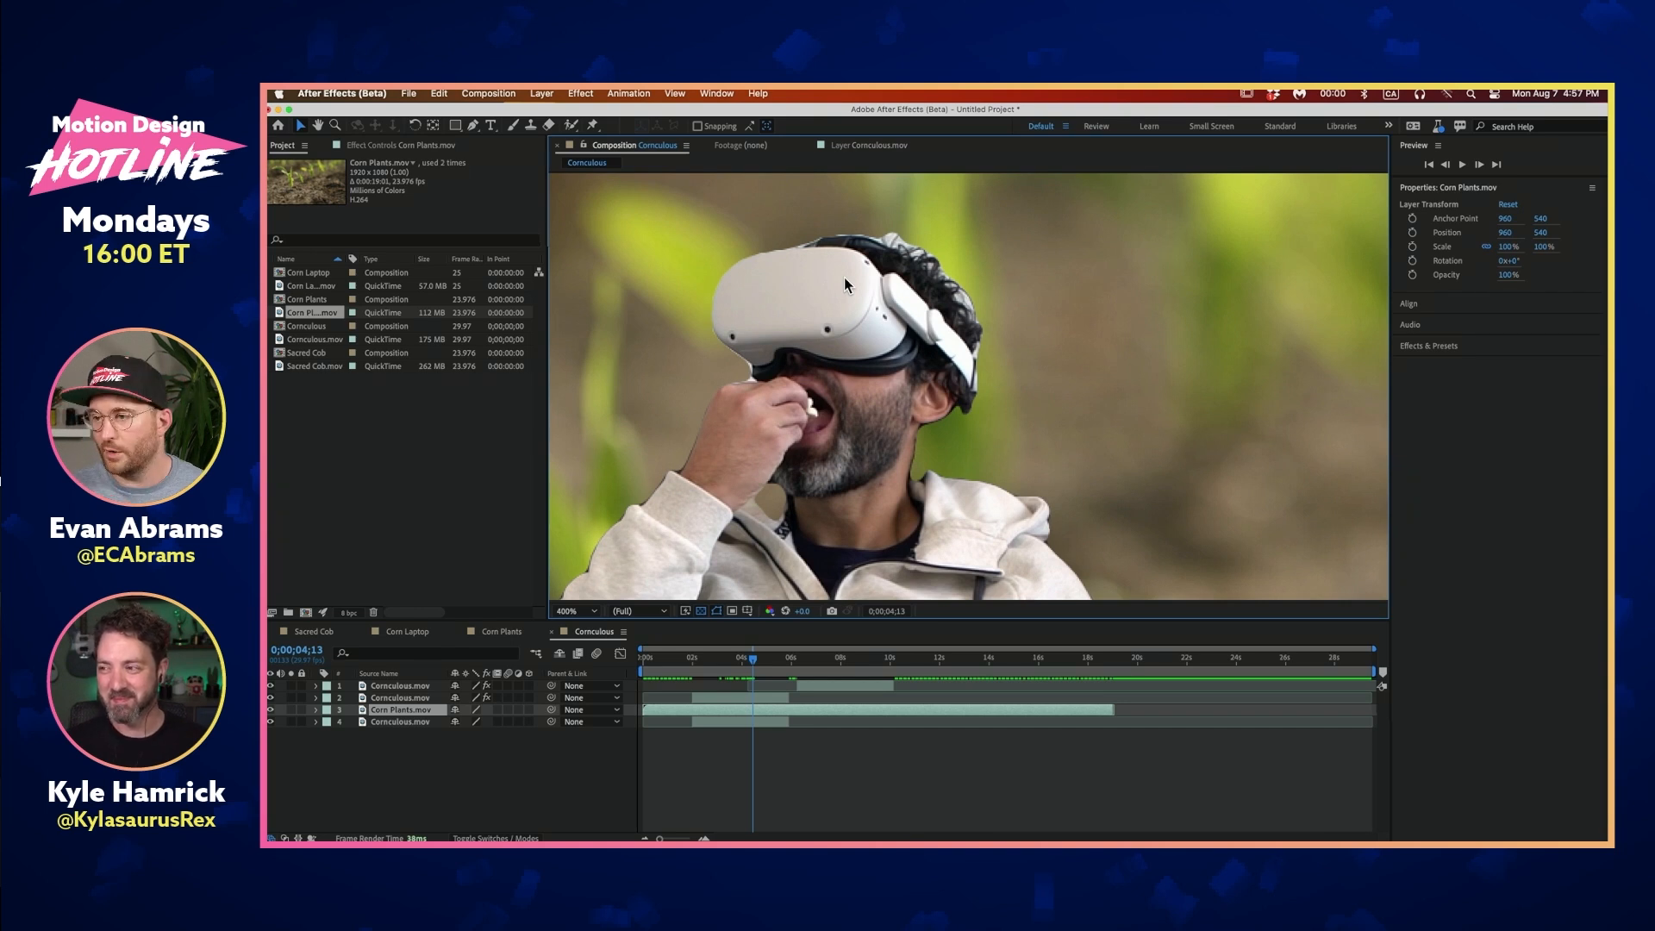
pyautogui.click(762, 700)
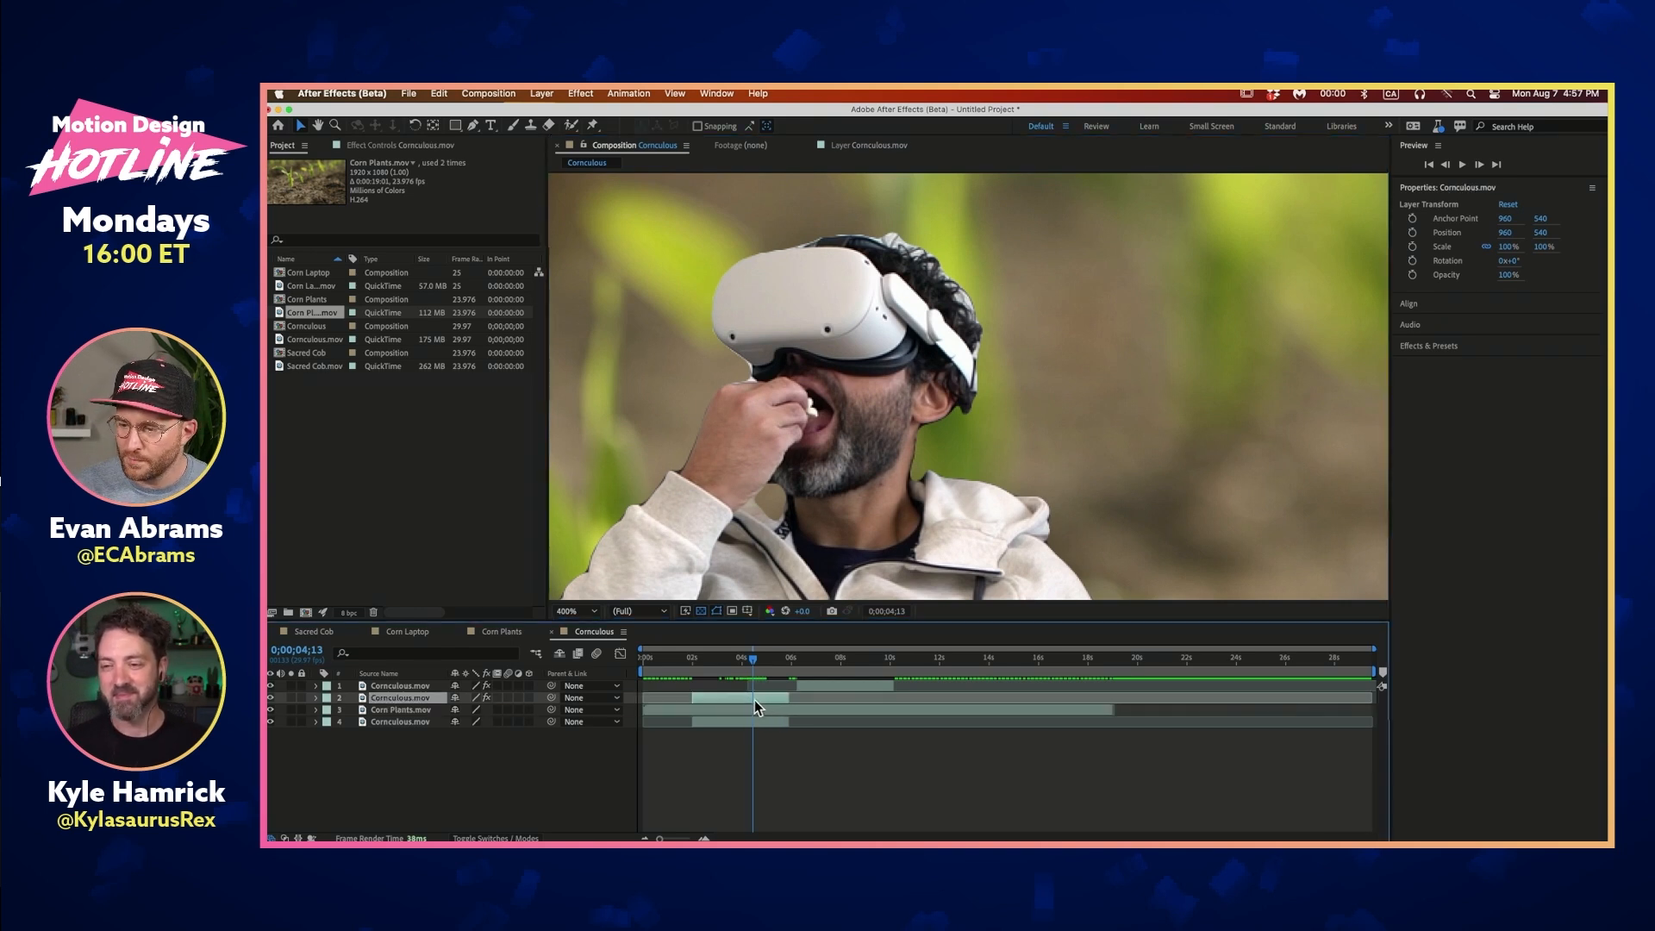
pyautogui.moveTo(731, 669); pyautogui.dragTo(742, 670)
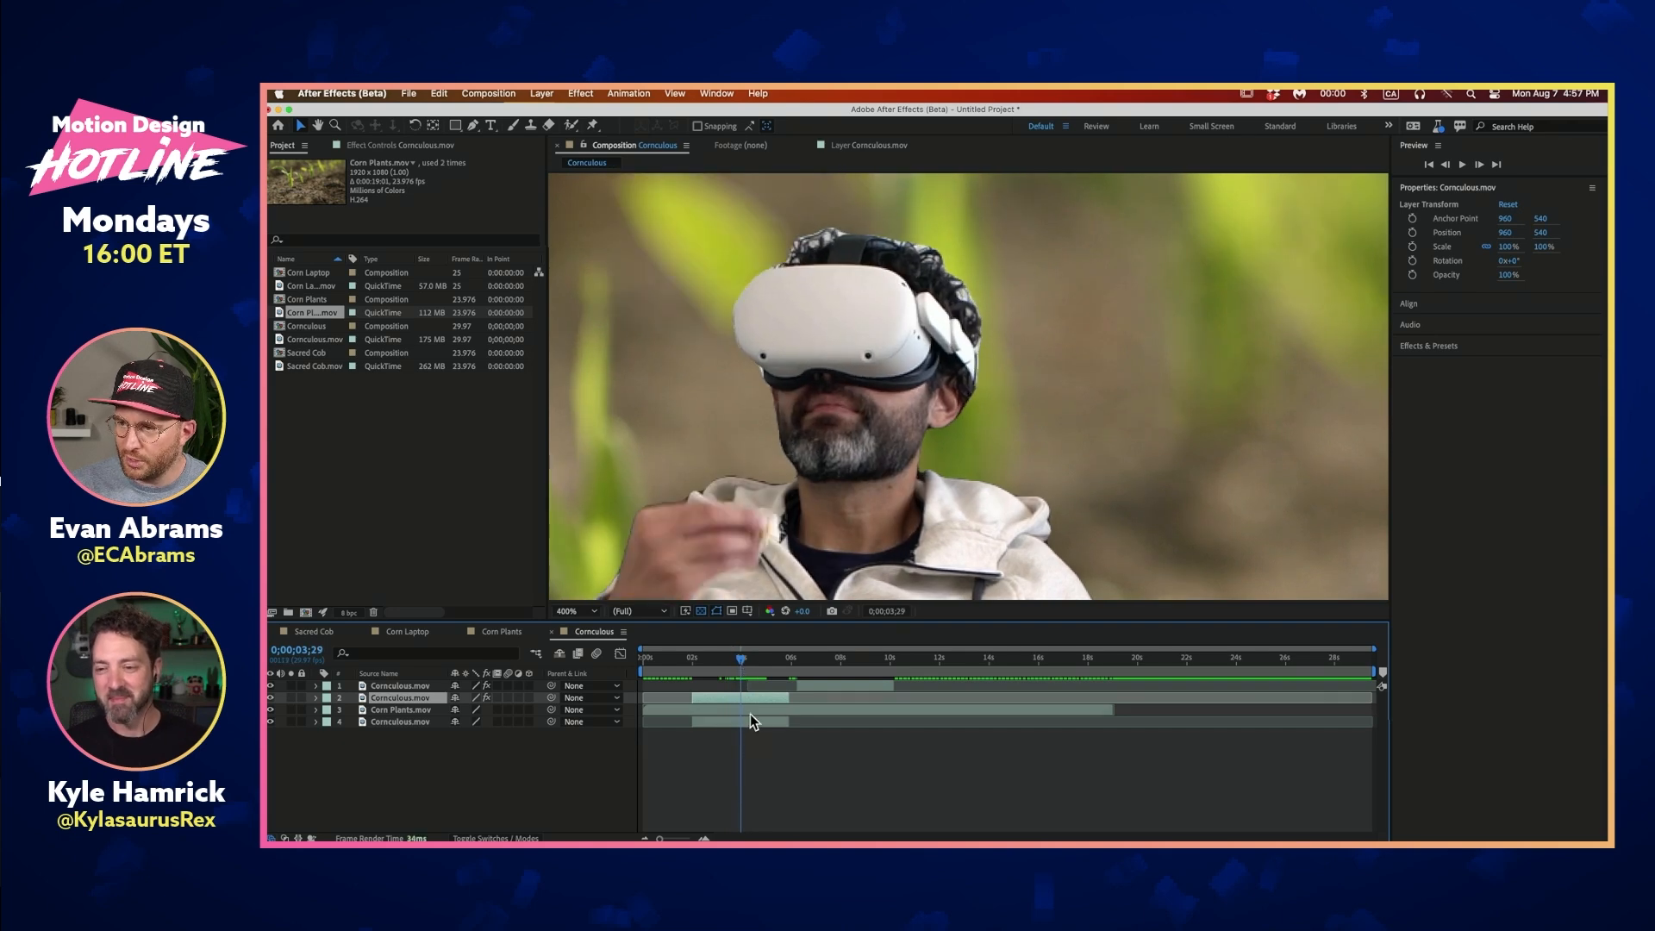
# Open the second Cornculous.mov layer for roto editing at 0;00;03;23 and unfreeze its Roto Brush & Refine Edge propagation
pyautogui.doubleClick(747, 700)
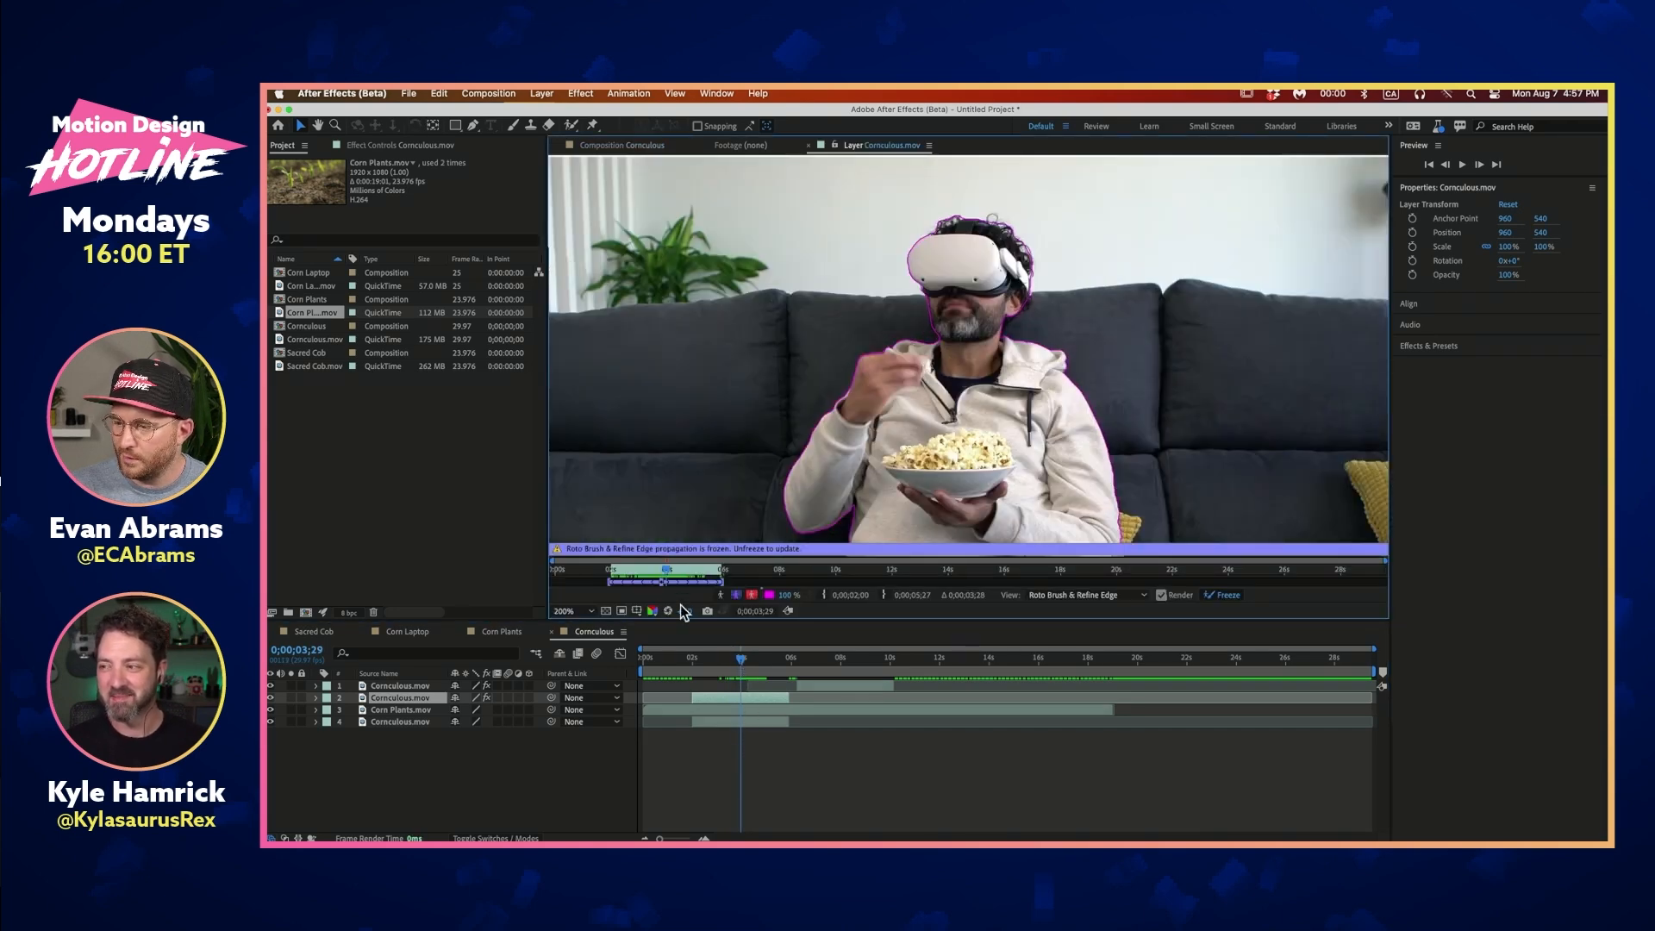
pyautogui.click(660, 573)
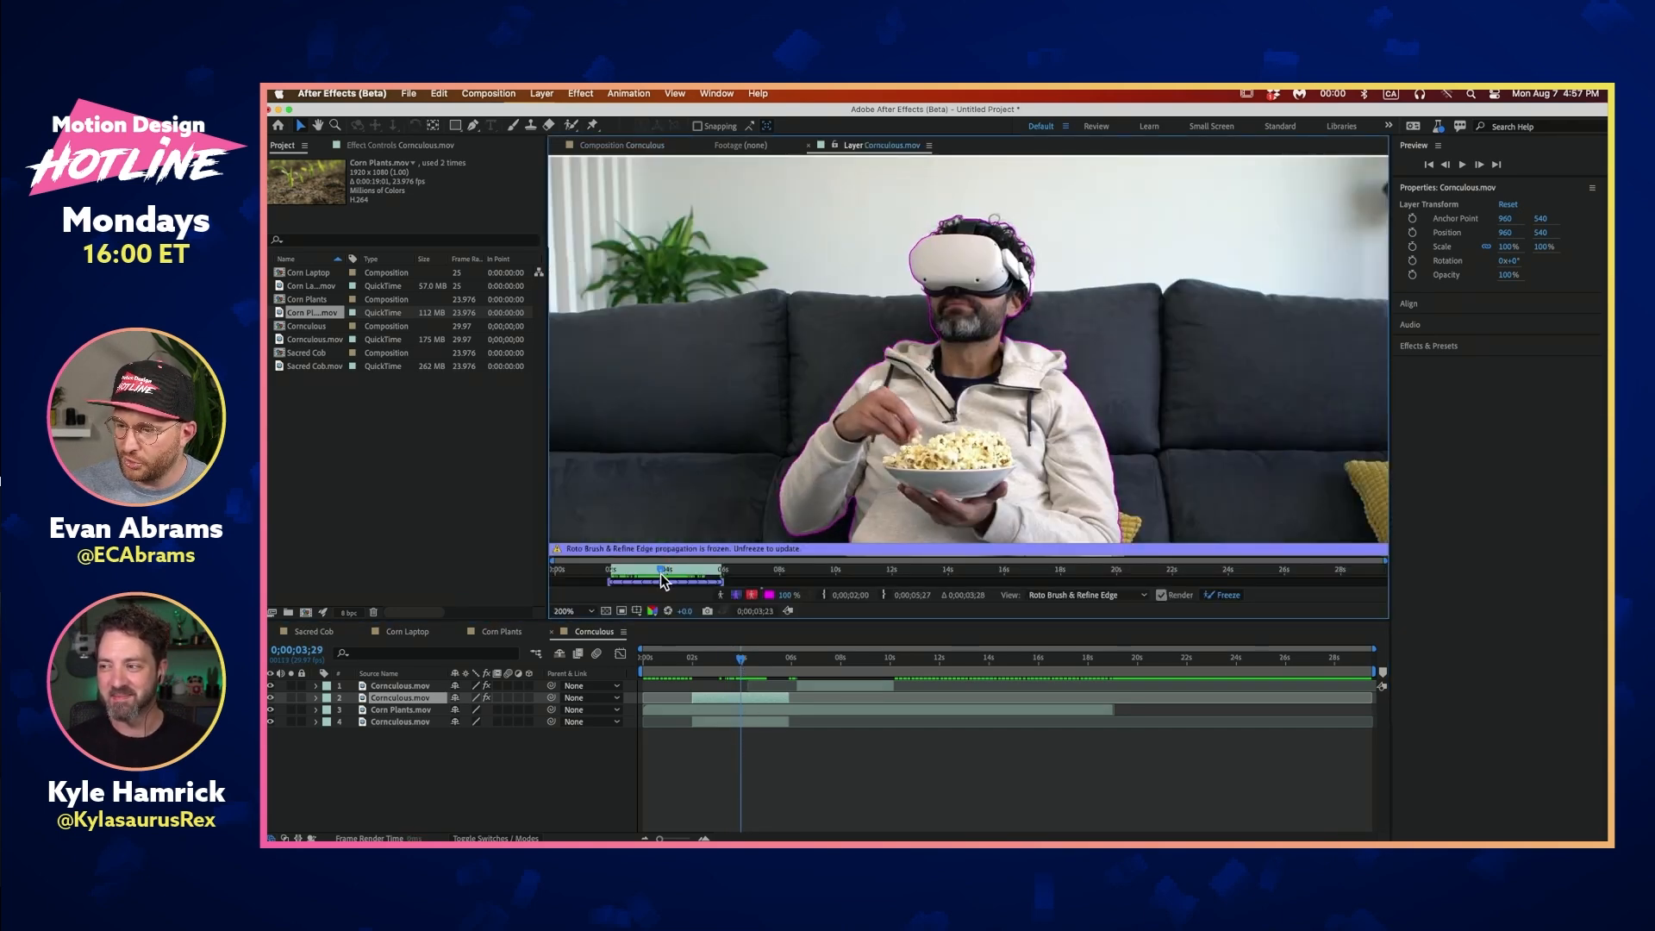
pyautogui.click(1208, 594)
pyautogui.scroll(2, 1055, 291)
pyautogui.press('h')
pyautogui.moveTo(1005, 264); pyautogui.dragTo(988, 305)
pyautogui.press('v')
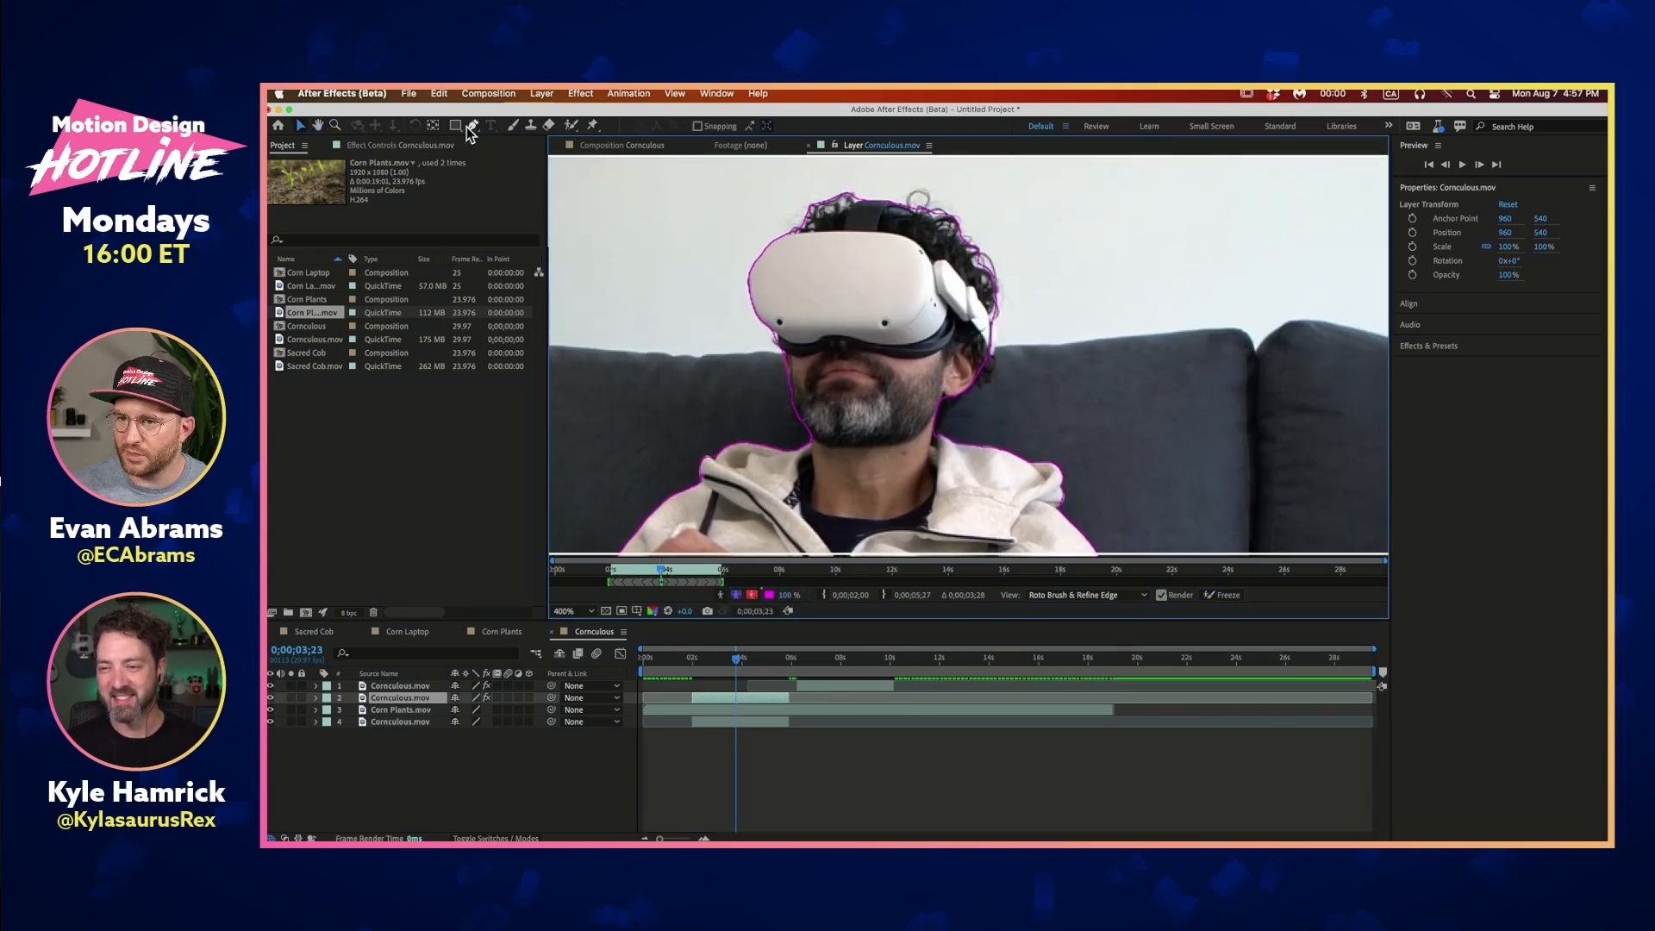
# Paint with the Refine Edge tool from the man's collar up past his exposed ear to the hair behind the headset strap
pyautogui.click(740, 699)
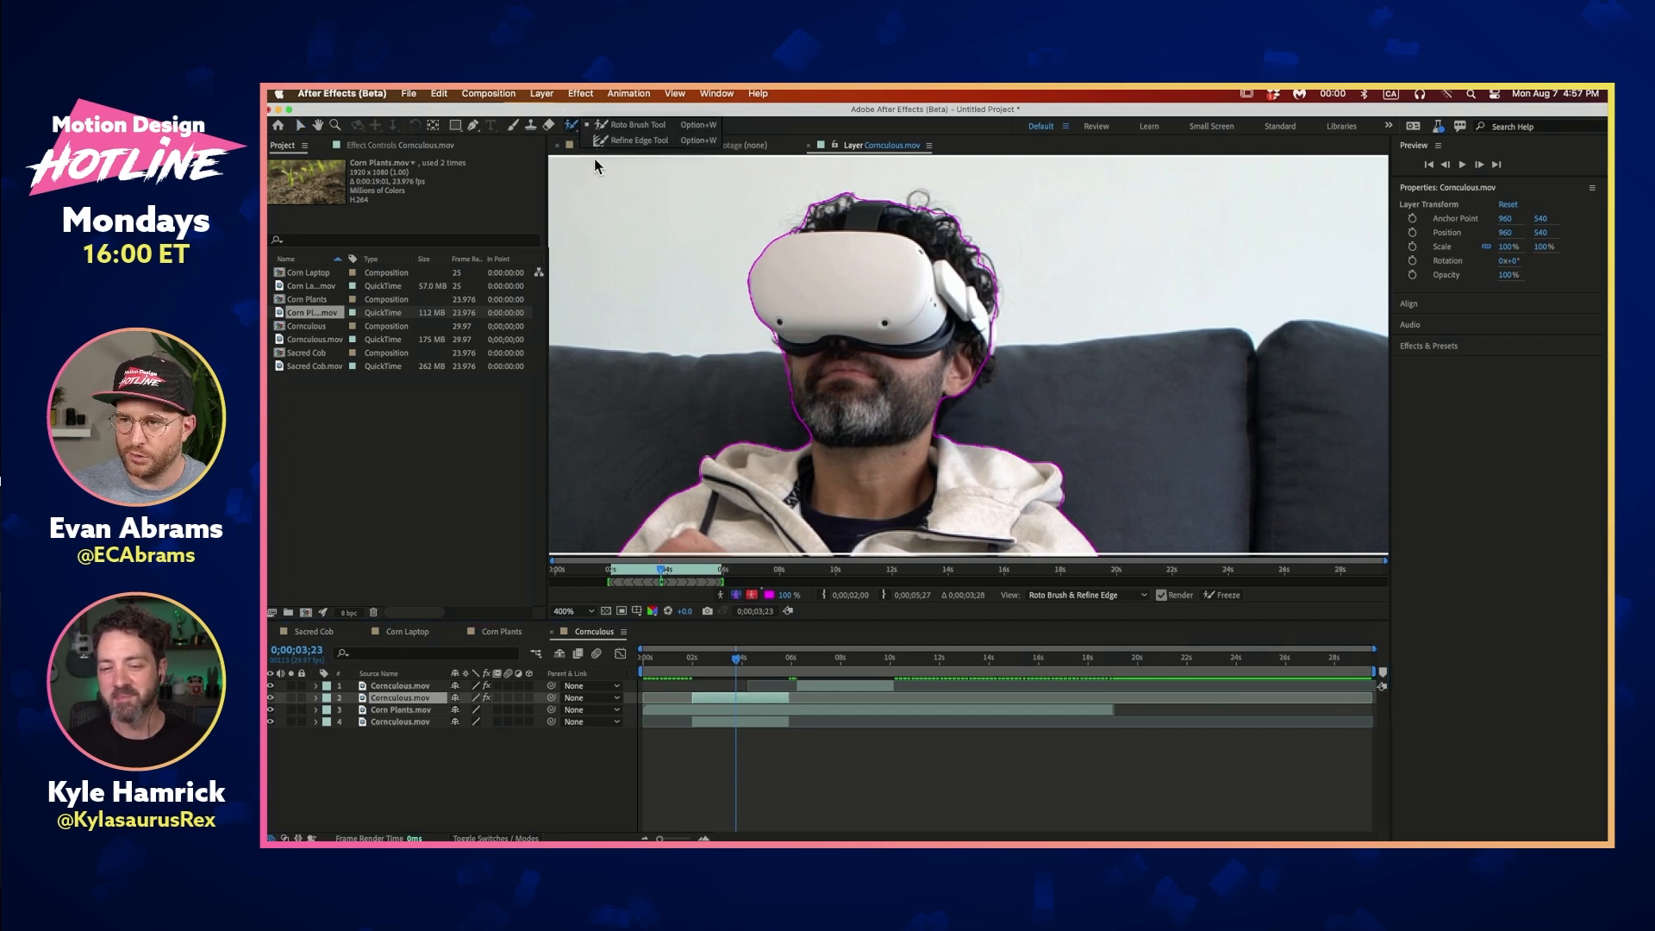
pyautogui.click(570, 125)
pyautogui.scroll(1, 976, 297)
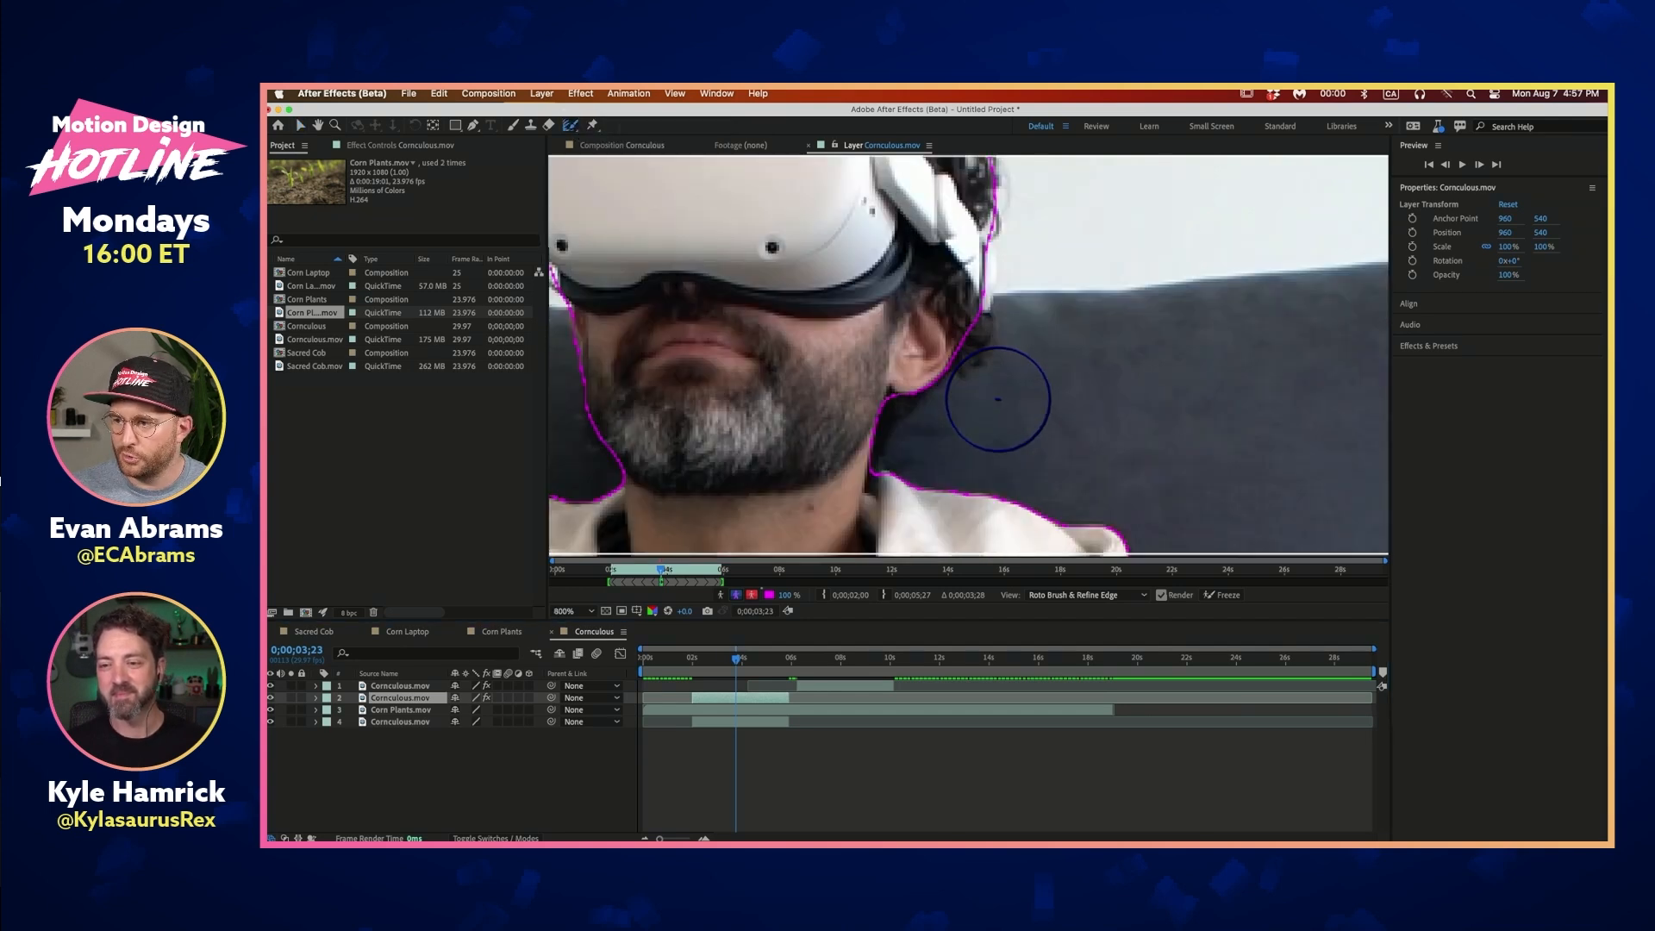
pyautogui.moveTo(918, 387)
pyautogui.mouseDown()
pyautogui.moveTo(885, 422)
pyautogui.moveTo(871, 479)
pyautogui.mouseUp()
pyautogui.moveTo(965, 371)
pyautogui.mouseDown()
pyautogui.moveTo(953, 415)
pyautogui.moveTo(987, 220)
pyautogui.mouseUp()
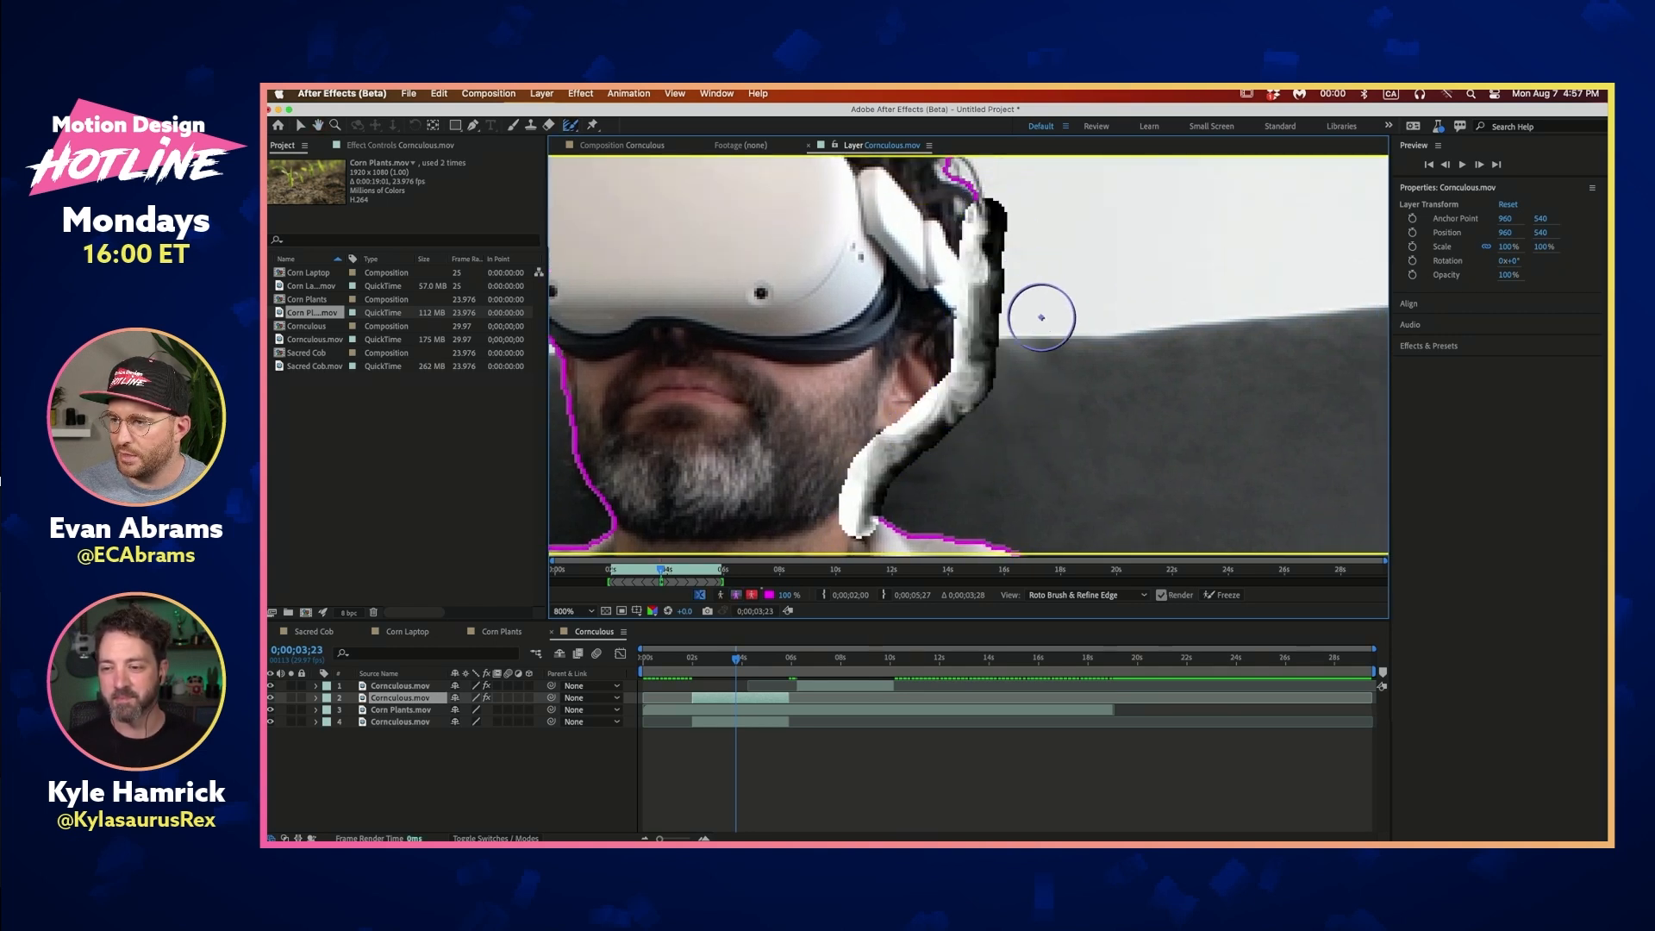
# Extend the Refine Edge strokes over the man's curly hair and around the headset down to the collar on the opposite side
pyautogui.moveTo(1016, 321); pyautogui.dragTo(978, 399)
pyautogui.moveTo(937, 290)
pyautogui.mouseDown()
pyautogui.moveTo(1006, 403)
pyautogui.moveTo(916, 270)
pyautogui.moveTo(856, 230)
pyautogui.moveTo(905, 274)
pyautogui.moveTo(738, 234)
pyautogui.moveTo(632, 288)
pyautogui.moveTo(639, 306)
pyautogui.moveTo(883, 254)
pyautogui.moveTo(855, 237)
pyautogui.moveTo(780, 285)
pyautogui.moveTo(780, 366)
pyautogui.moveTo(831, 483)
pyautogui.moveTo(893, 517)
pyautogui.mouseUp()
pyautogui.scroll(-5, 862, 448)
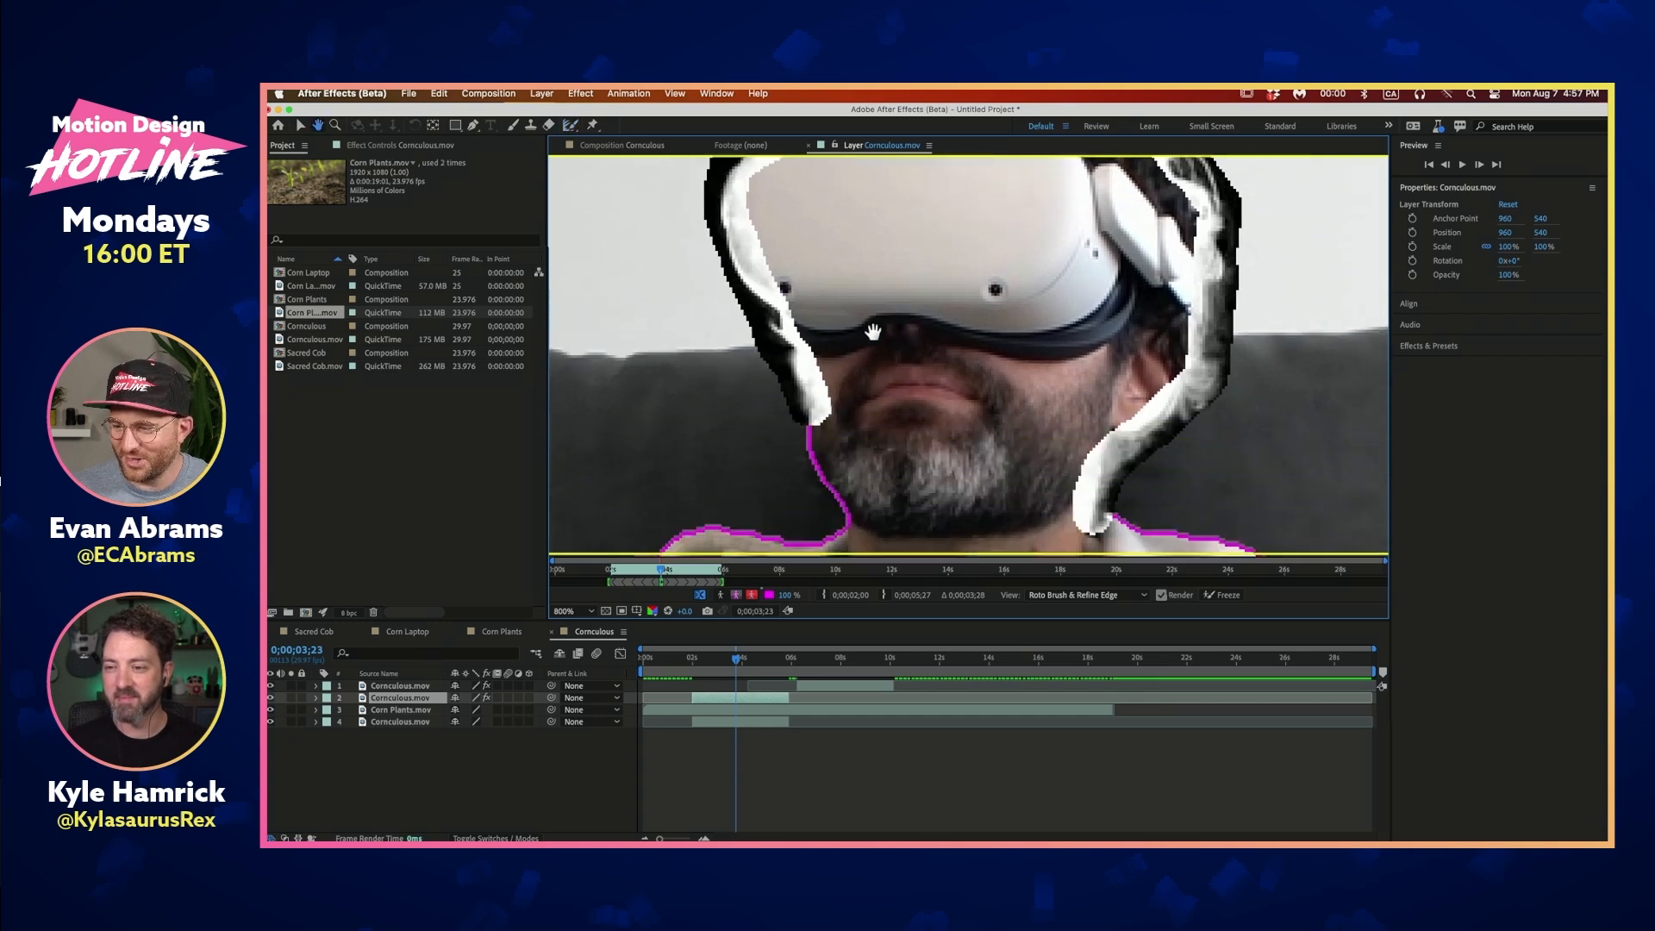
pyautogui.moveTo(793, 390); pyautogui.dragTo(842, 508)
pyautogui.scroll(-1, 959, 376)
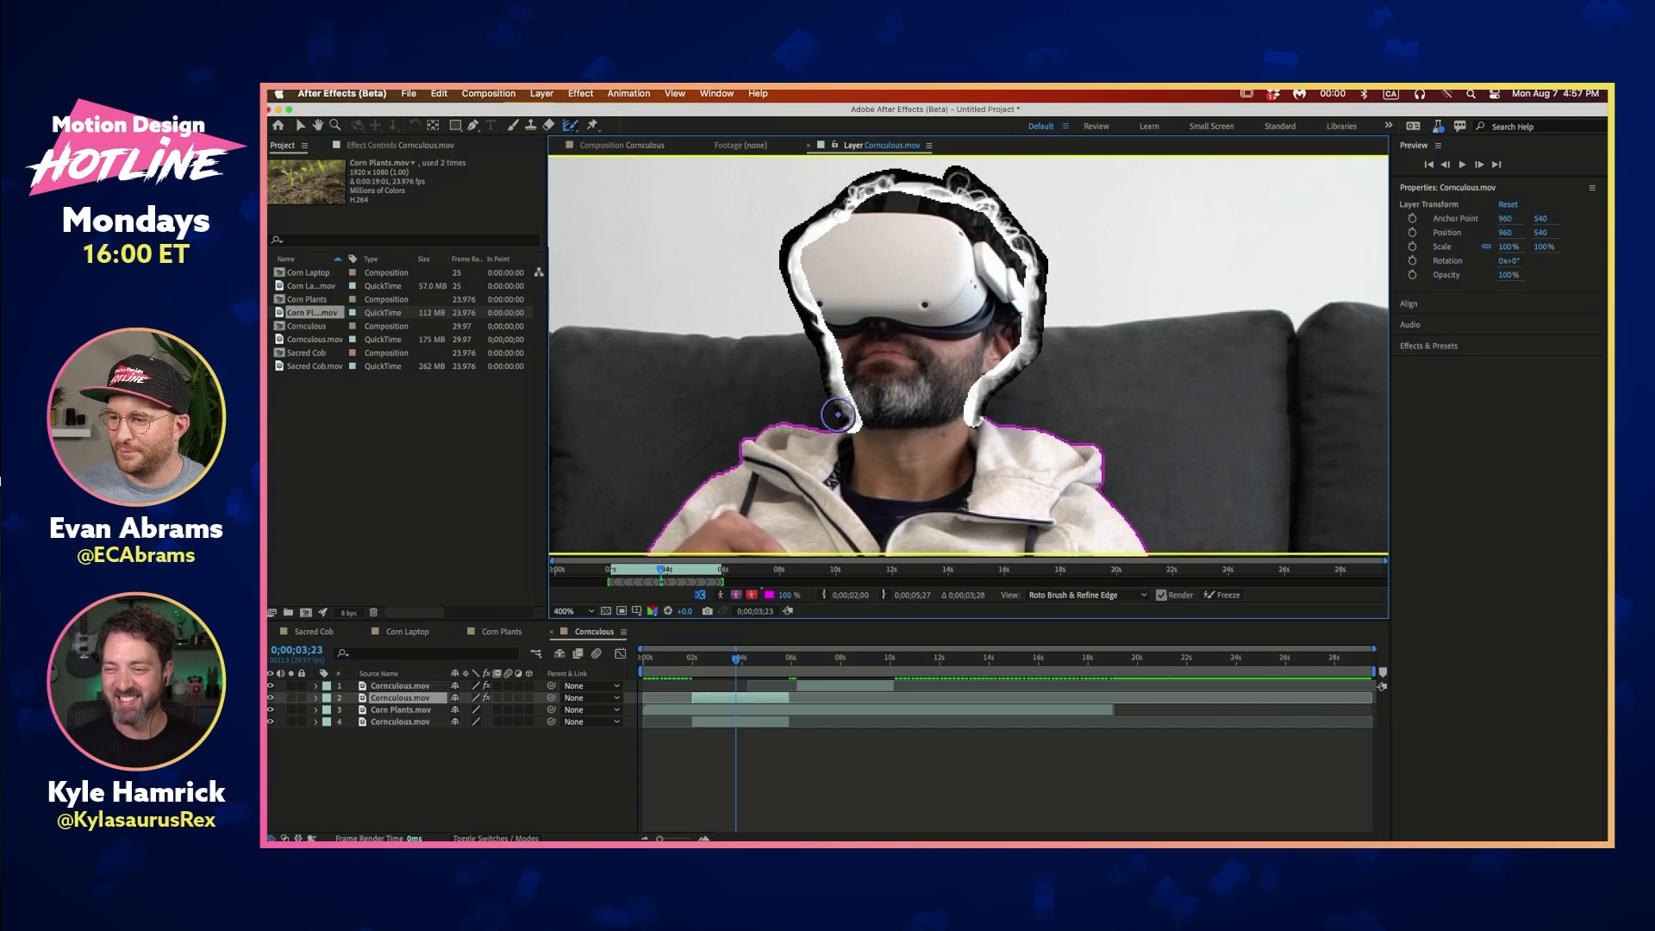
# Check the refined edges around the jaw and head, and freeze the layer's Roto Brush & Refine Edge propagation
pyautogui.scroll(1, 849, 414)
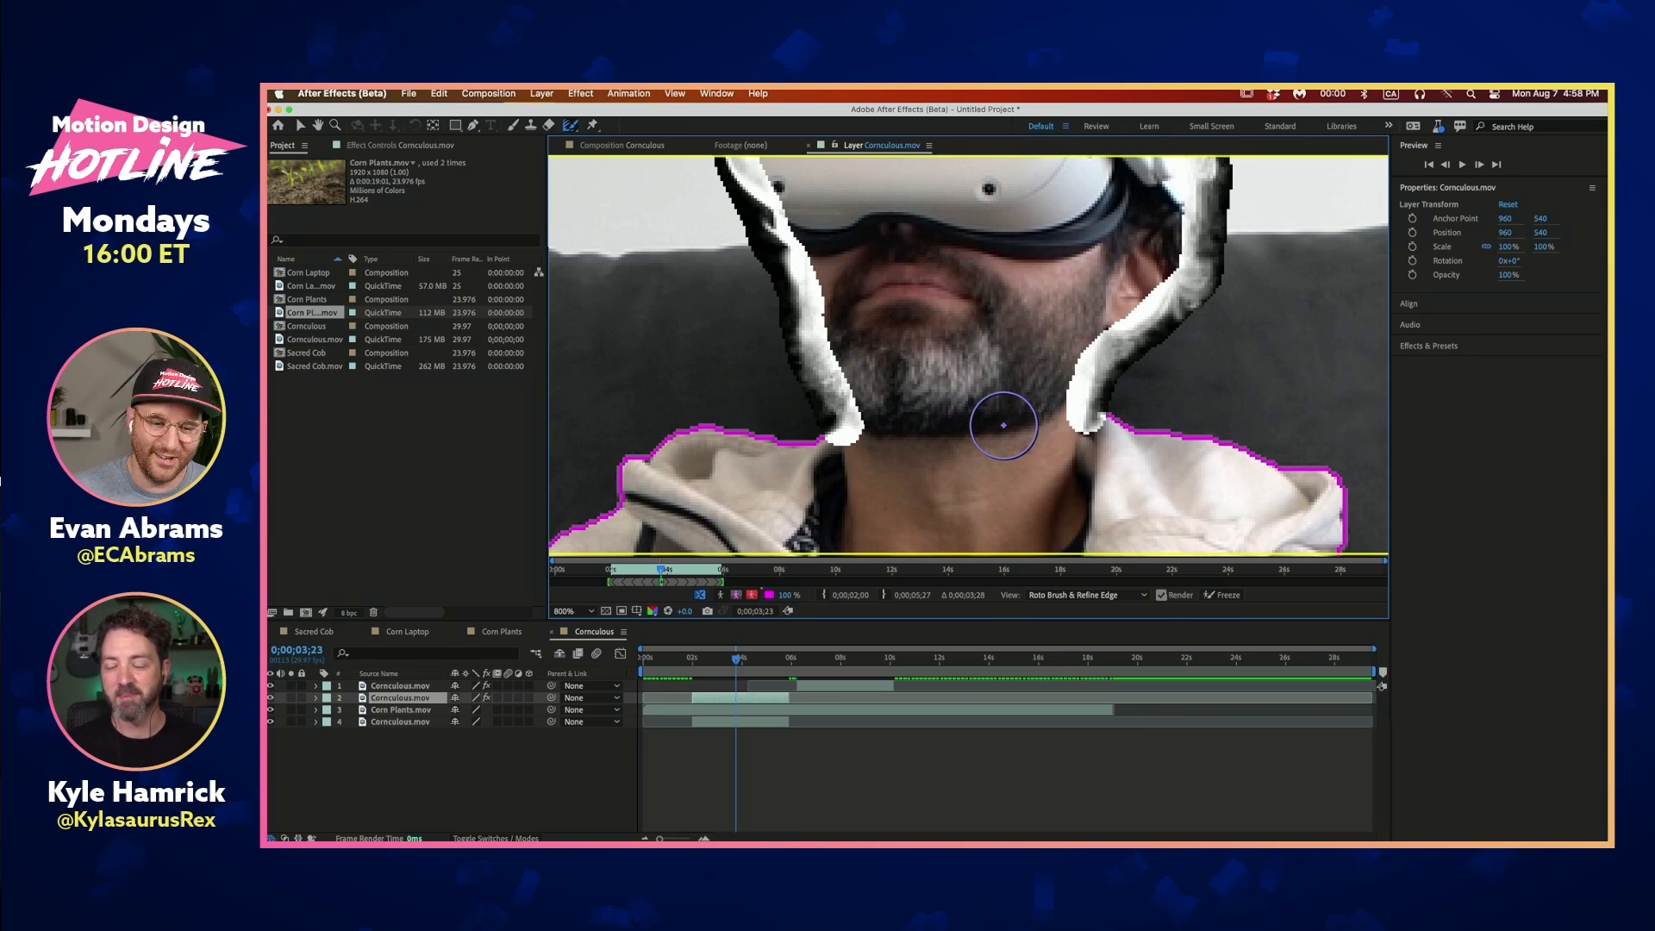
pyautogui.scroll(-1, 972, 316)
pyautogui.moveTo(971, 316); pyautogui.dragTo(876, 407)
pyautogui.moveTo(849, 318); pyautogui.dragTo(870, 294)
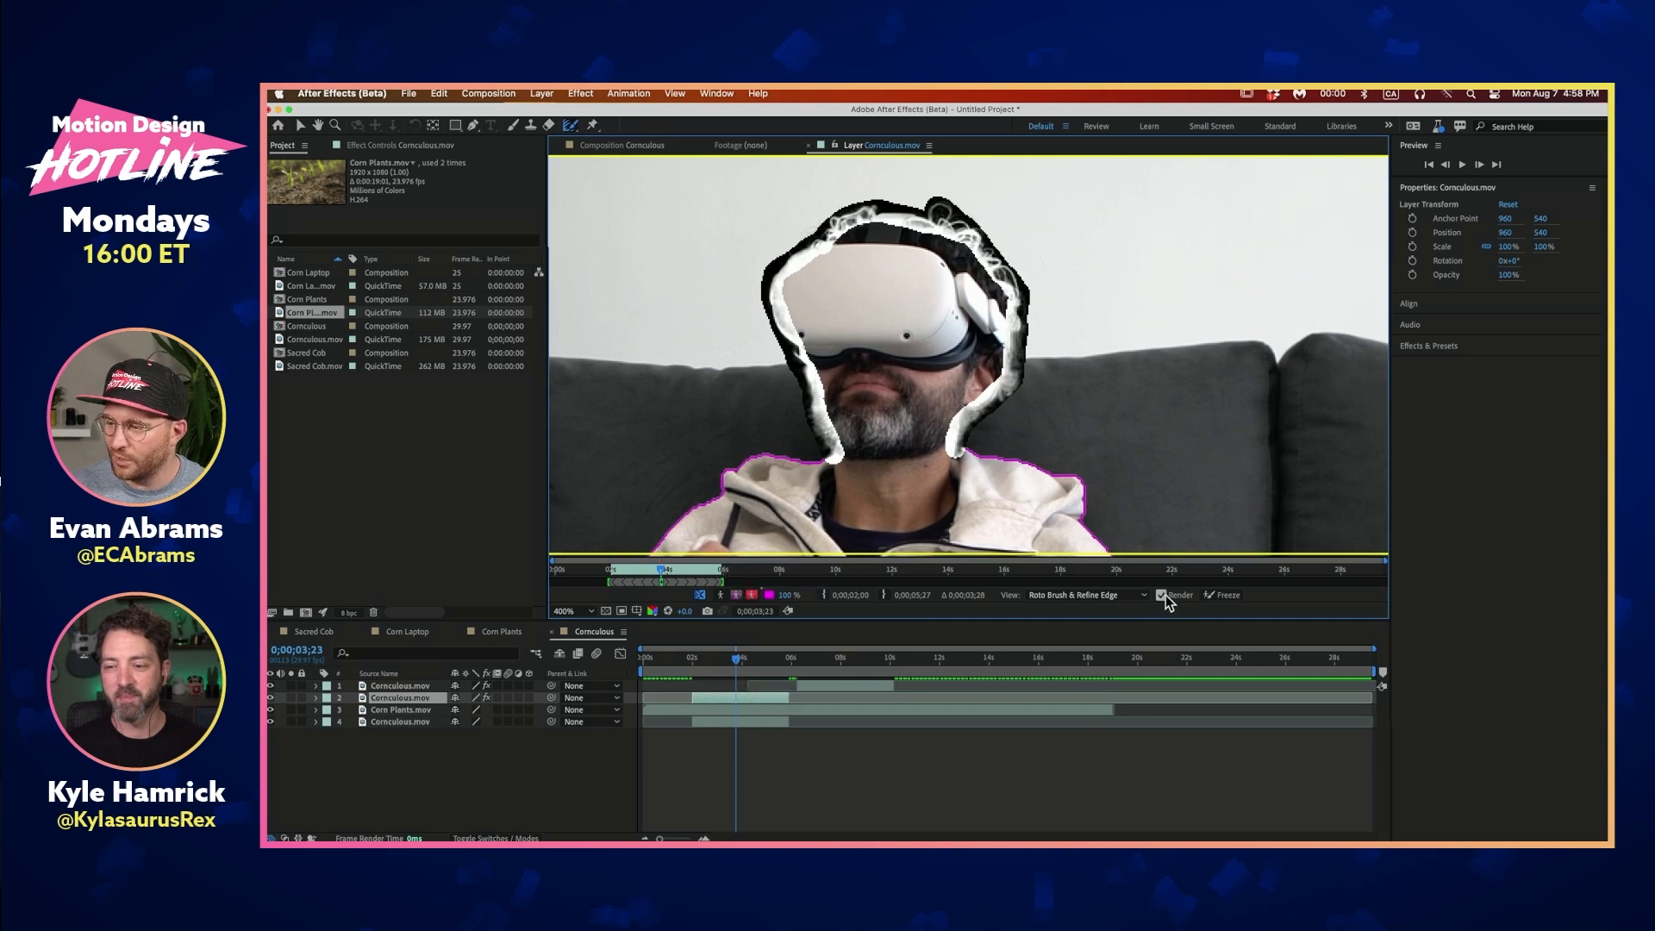
pyautogui.click(1223, 595)
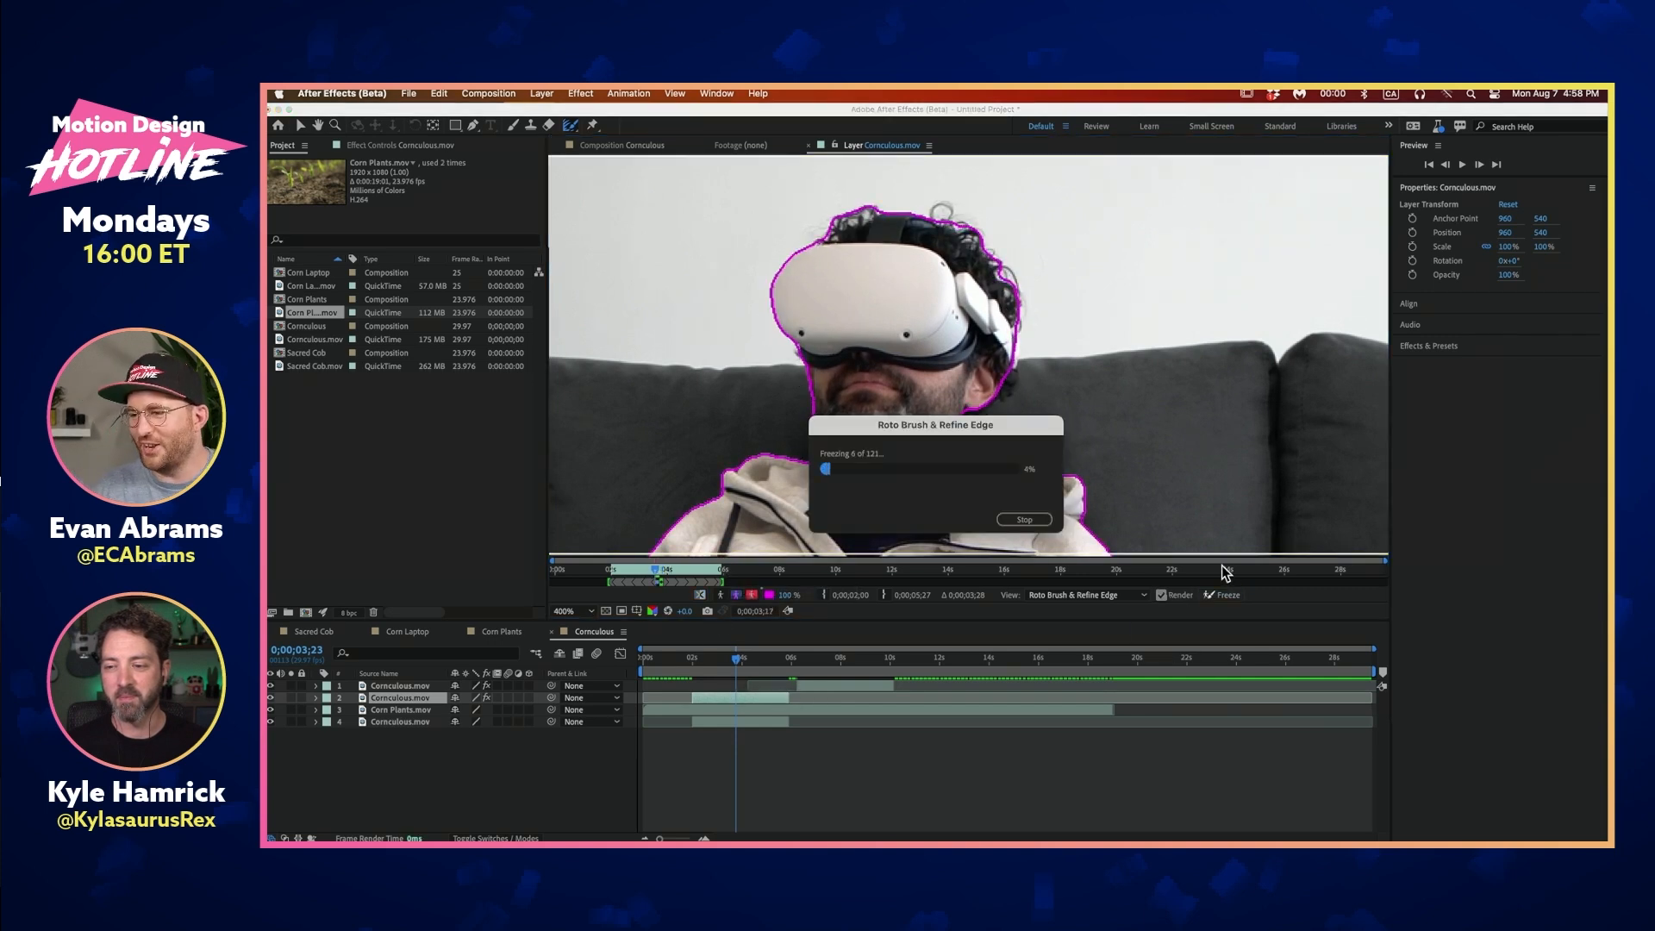
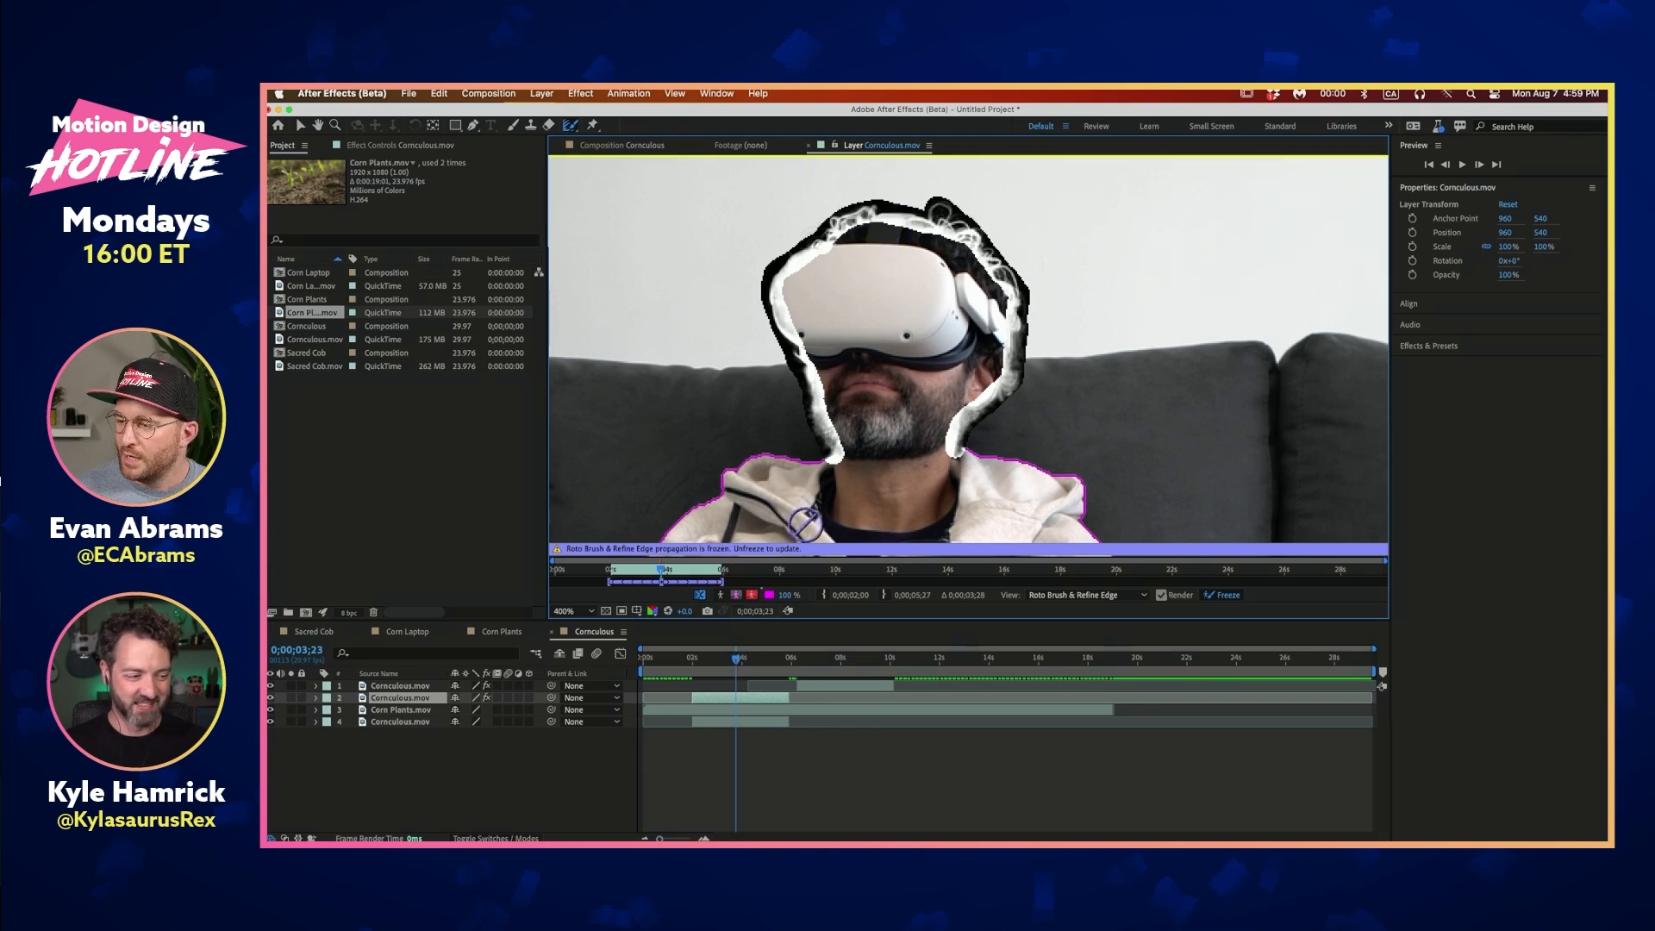
# Examine the refined matte at 0;00;04;20, and the hair and headset edges in the Cornculous composition around 0;00;04;16
pyautogui.moveTo(734, 661)
pyautogui.mouseDown()
pyautogui.moveTo(752, 662)
pyautogui.moveTo(721, 666)
pyautogui.moveTo(752, 662)
pyautogui.mouseUp()
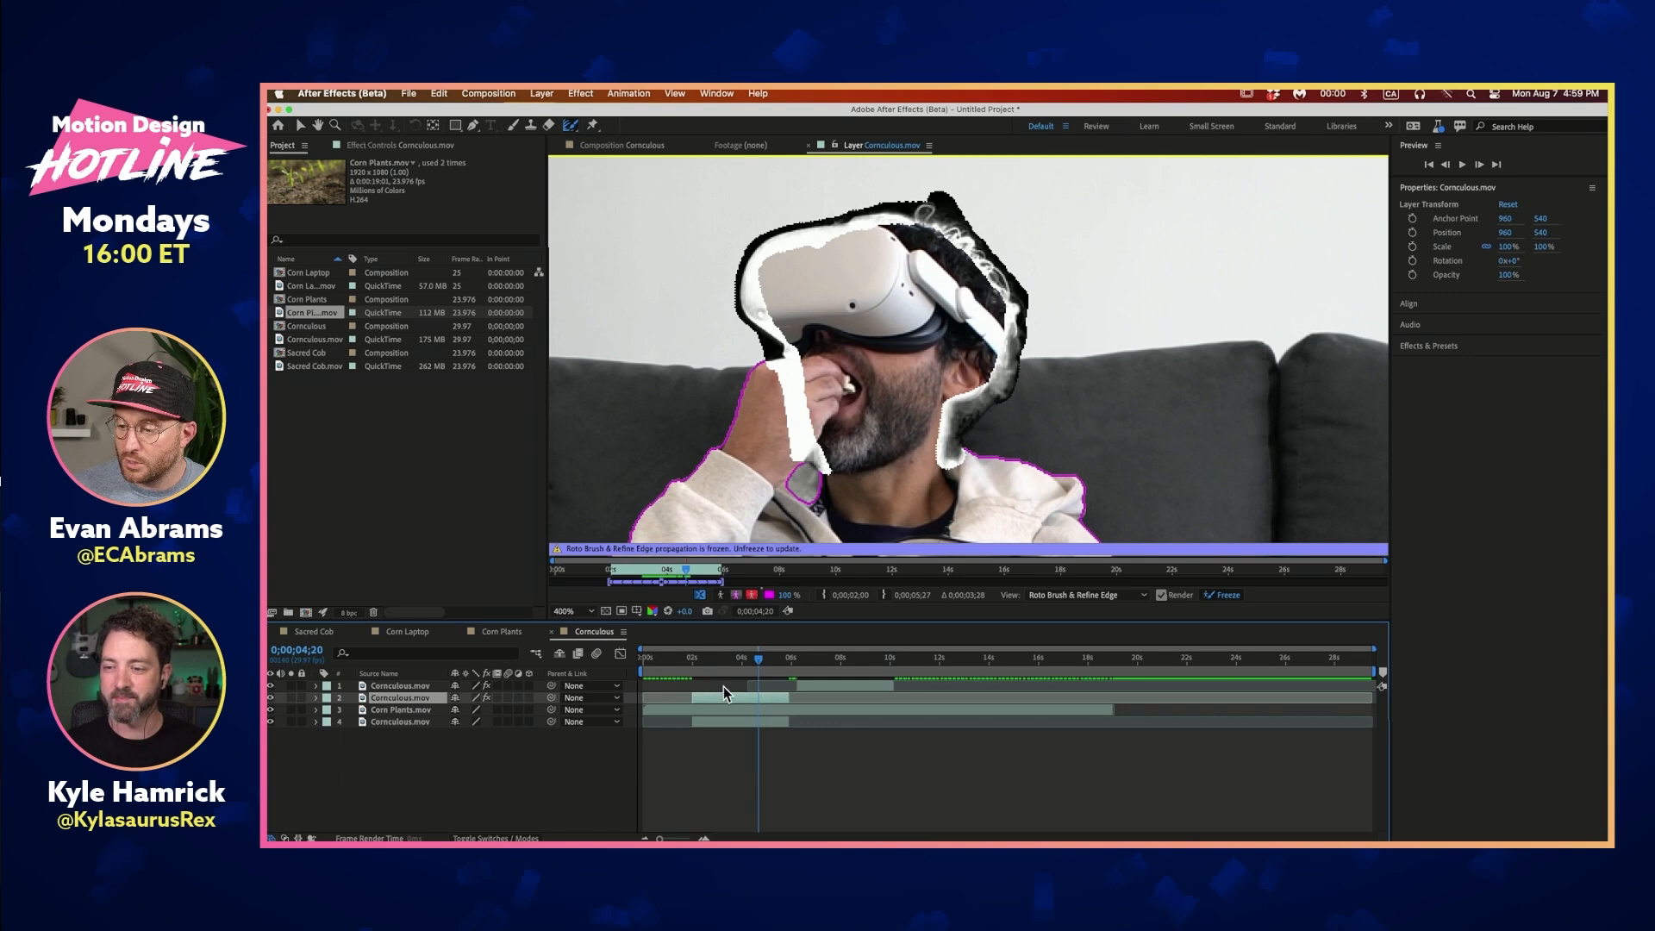
pyautogui.click(616, 146)
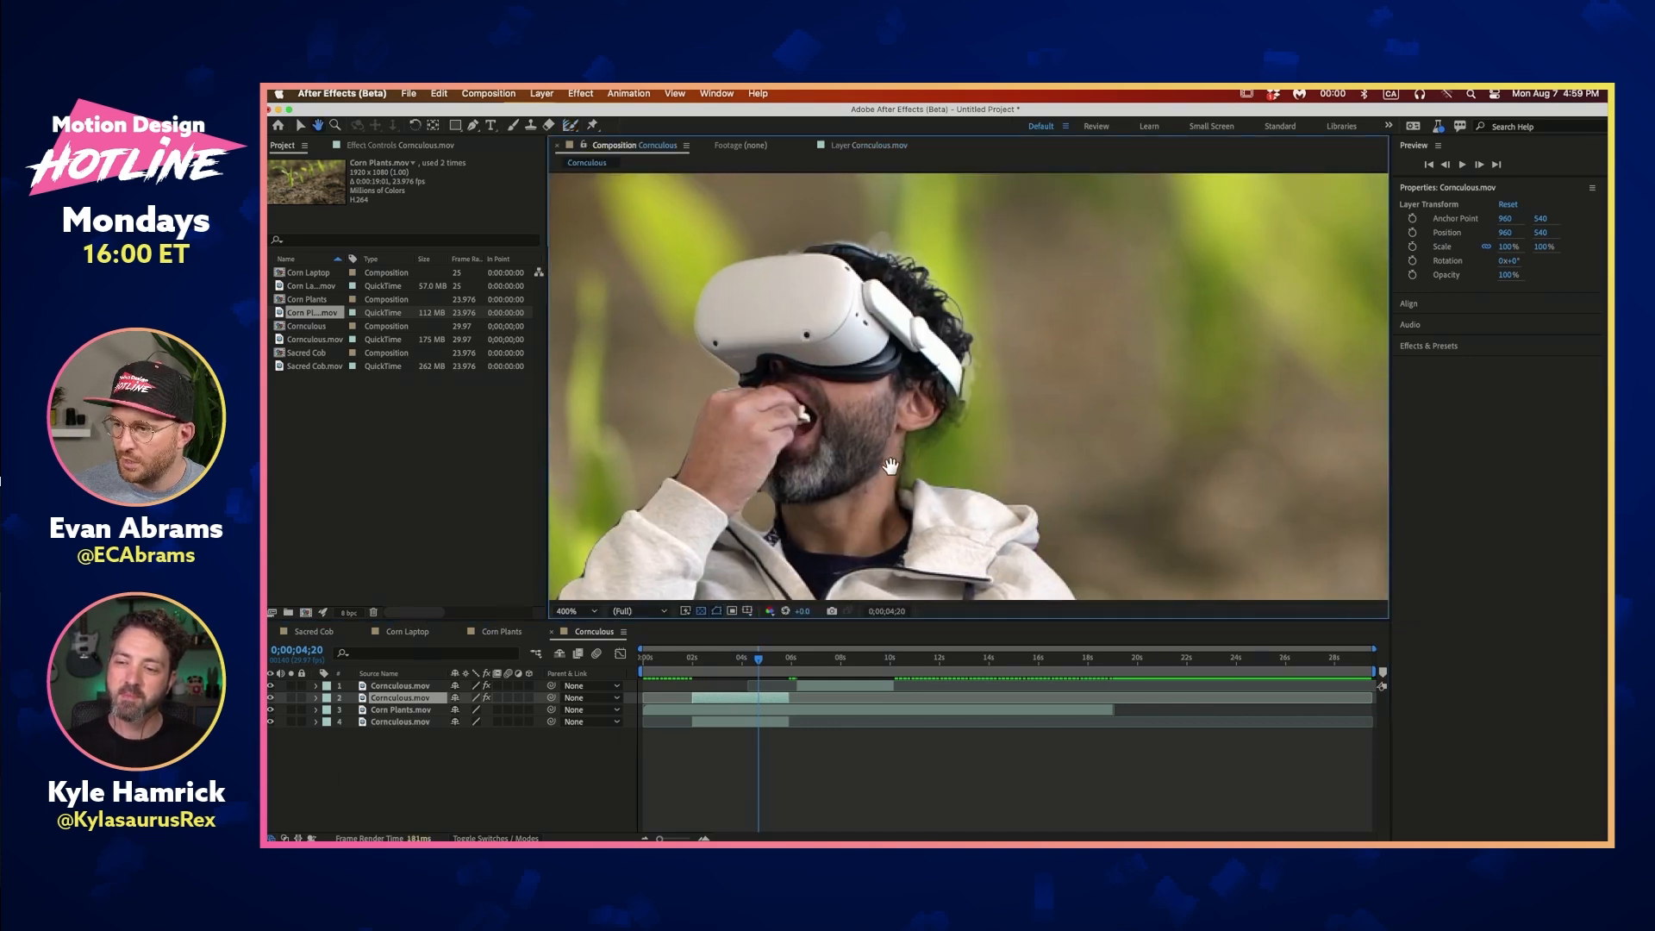
pyautogui.moveTo(743, 666); pyautogui.dragTo(755, 669)
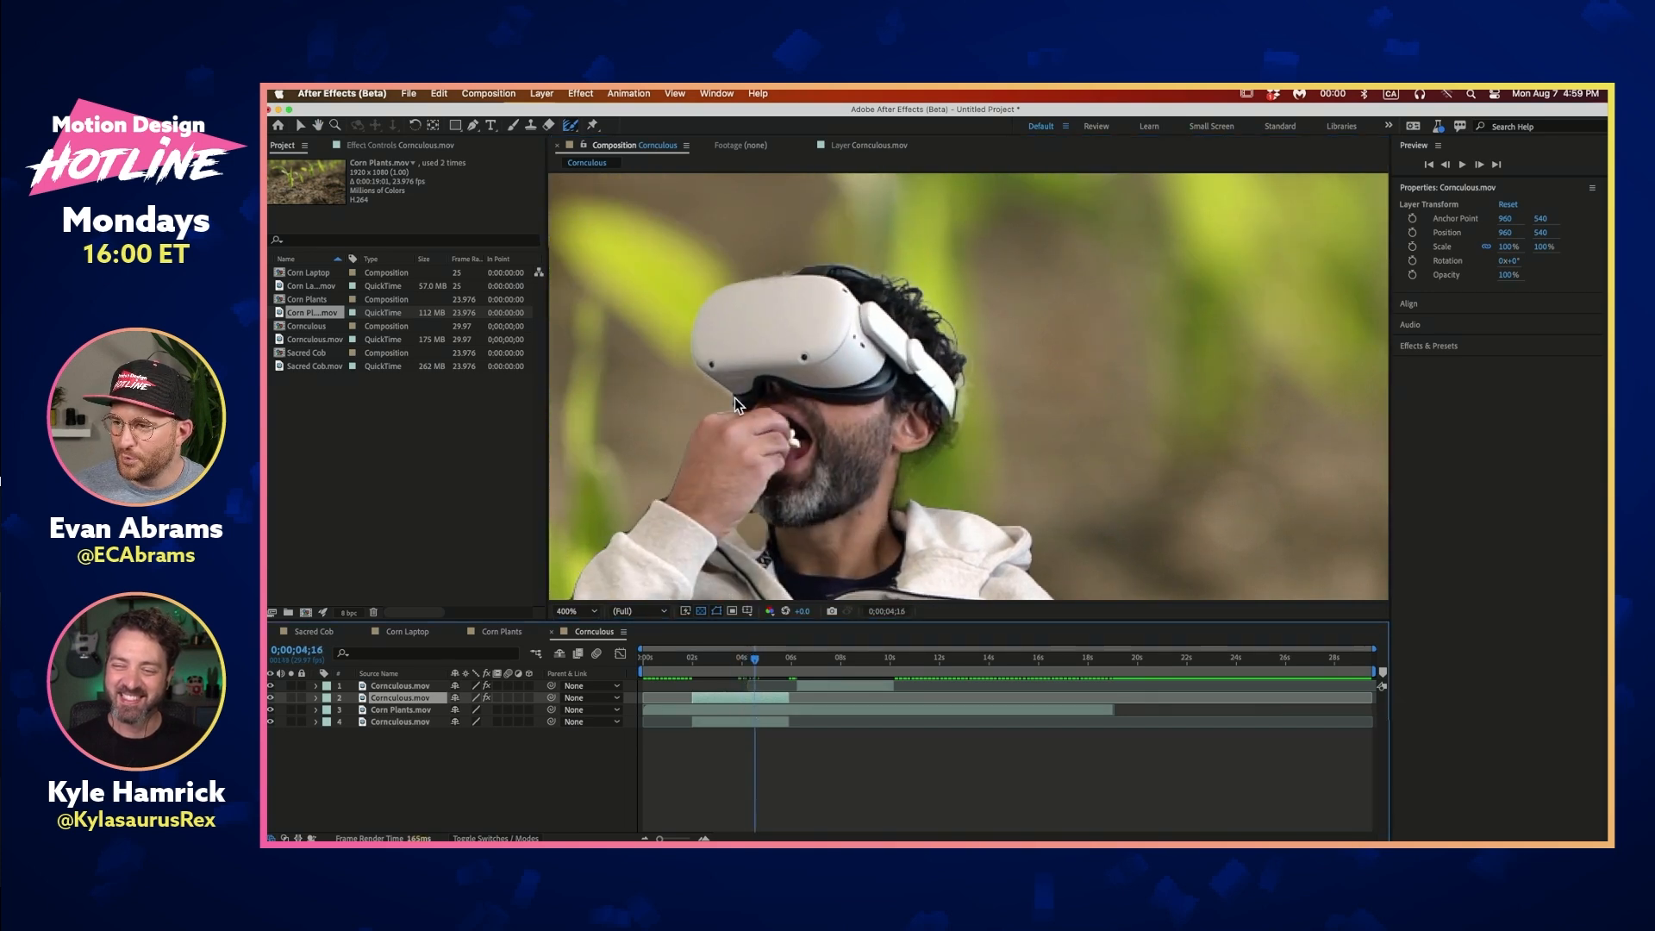
# Set the Refine Edge Matte's Chatter Reduction to More Detailed in the Roto Brush & Refine Edge effect
pyautogui.click(420, 147)
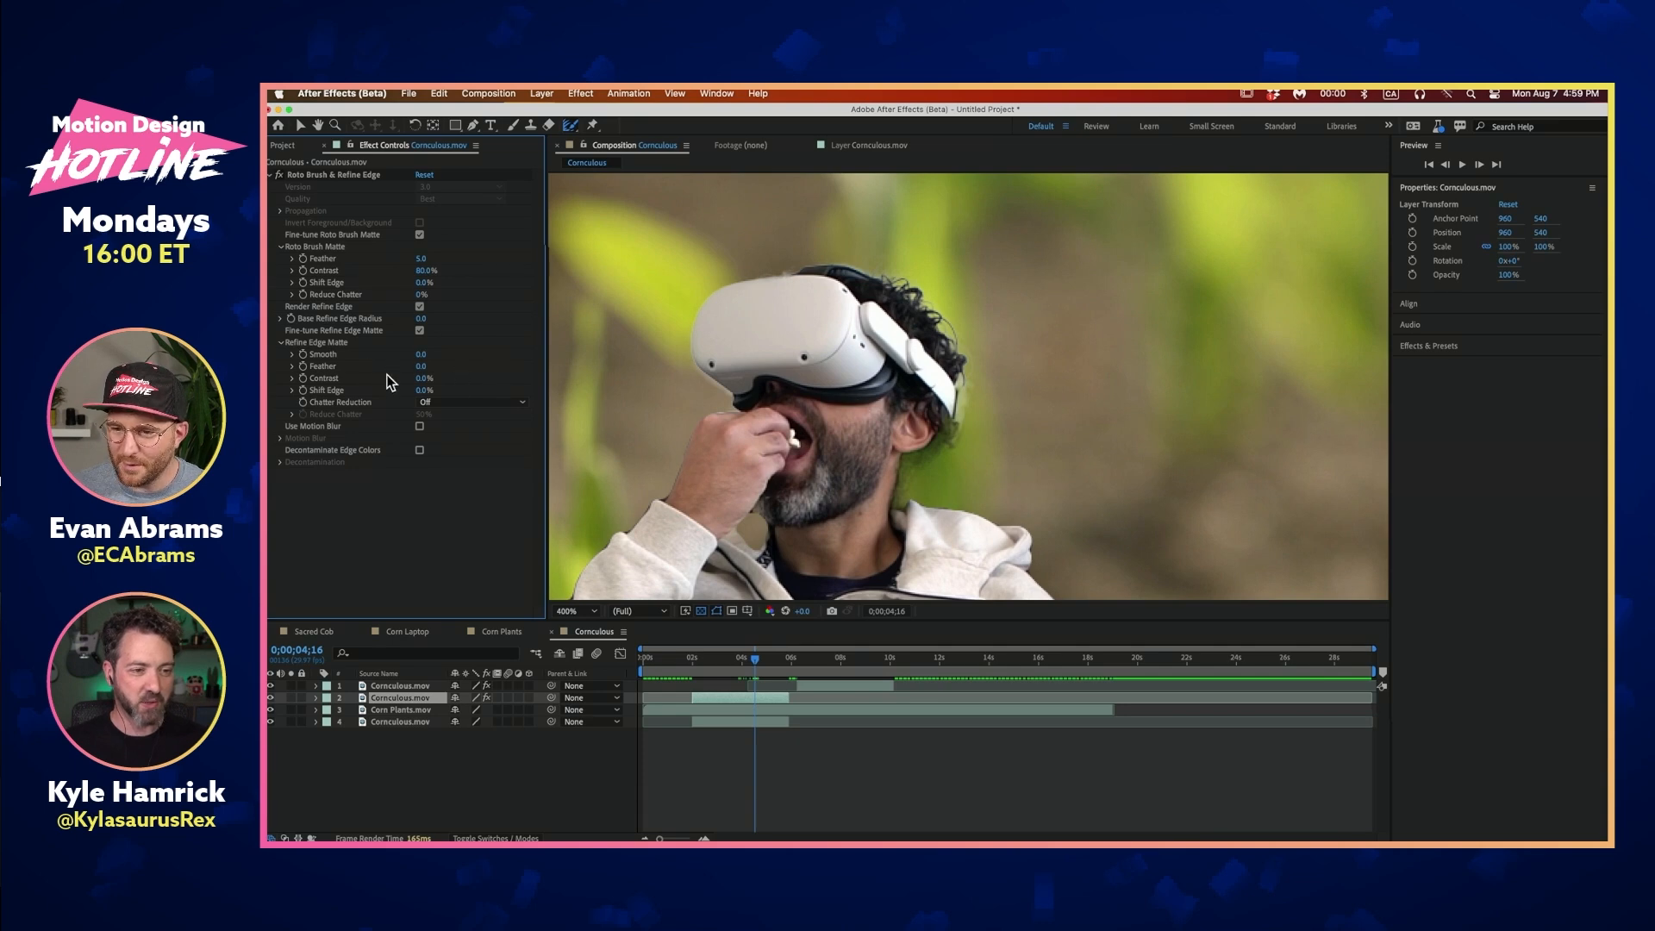
pyautogui.scroll(-1, 724, 401)
pyautogui.moveTo(838, 385); pyautogui.dragTo(963, 438)
pyautogui.scroll(1, 871, 350)
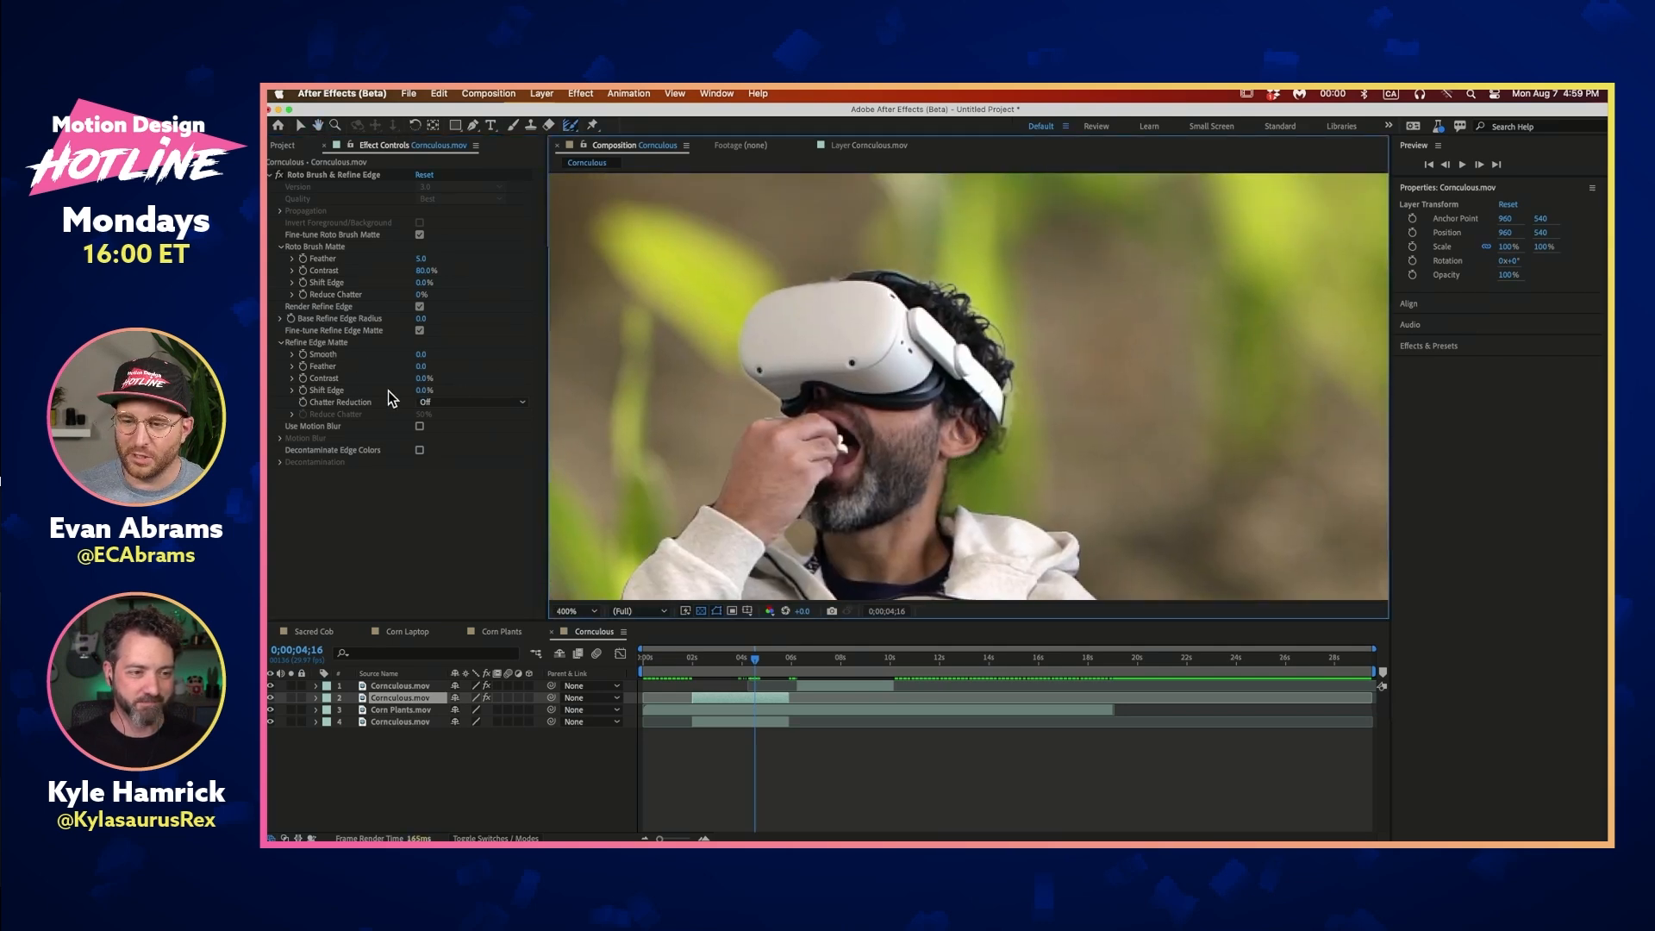
pyautogui.click(452, 403)
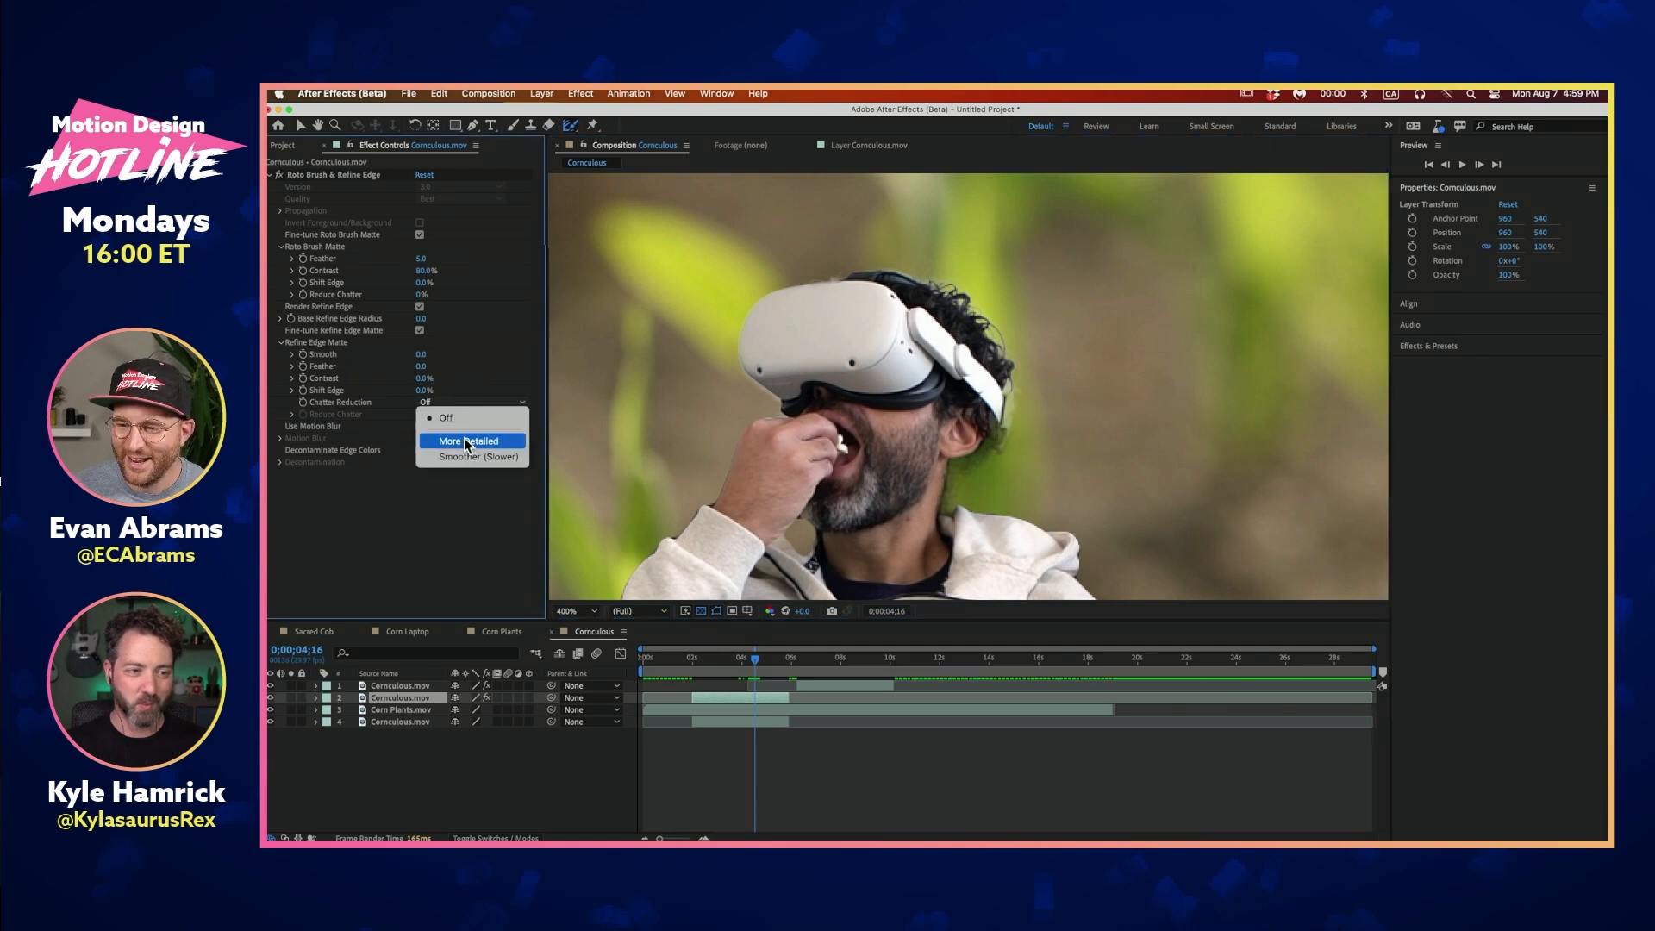
pyautogui.click(468, 438)
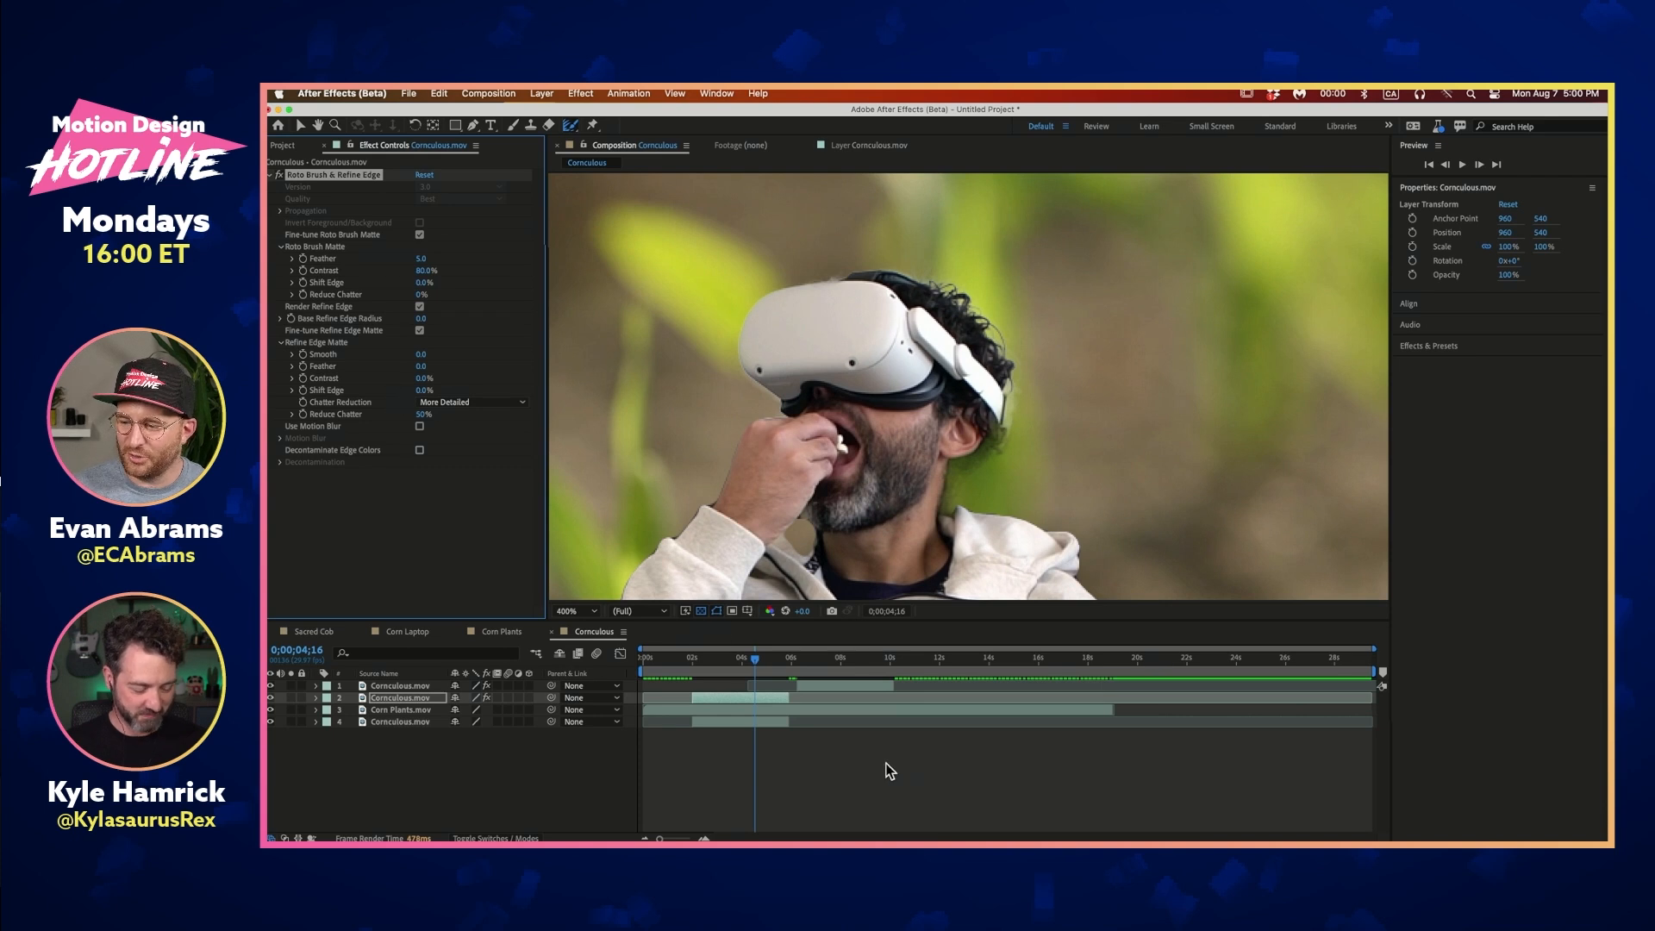
# Set the work area from about 0;00;02;11 to 0;00;05;06 and preview the chatter-reduced composite
pyautogui.click(728, 664)
pyautogui.moveTo(727, 664); pyautogui.dragTo(770, 664)
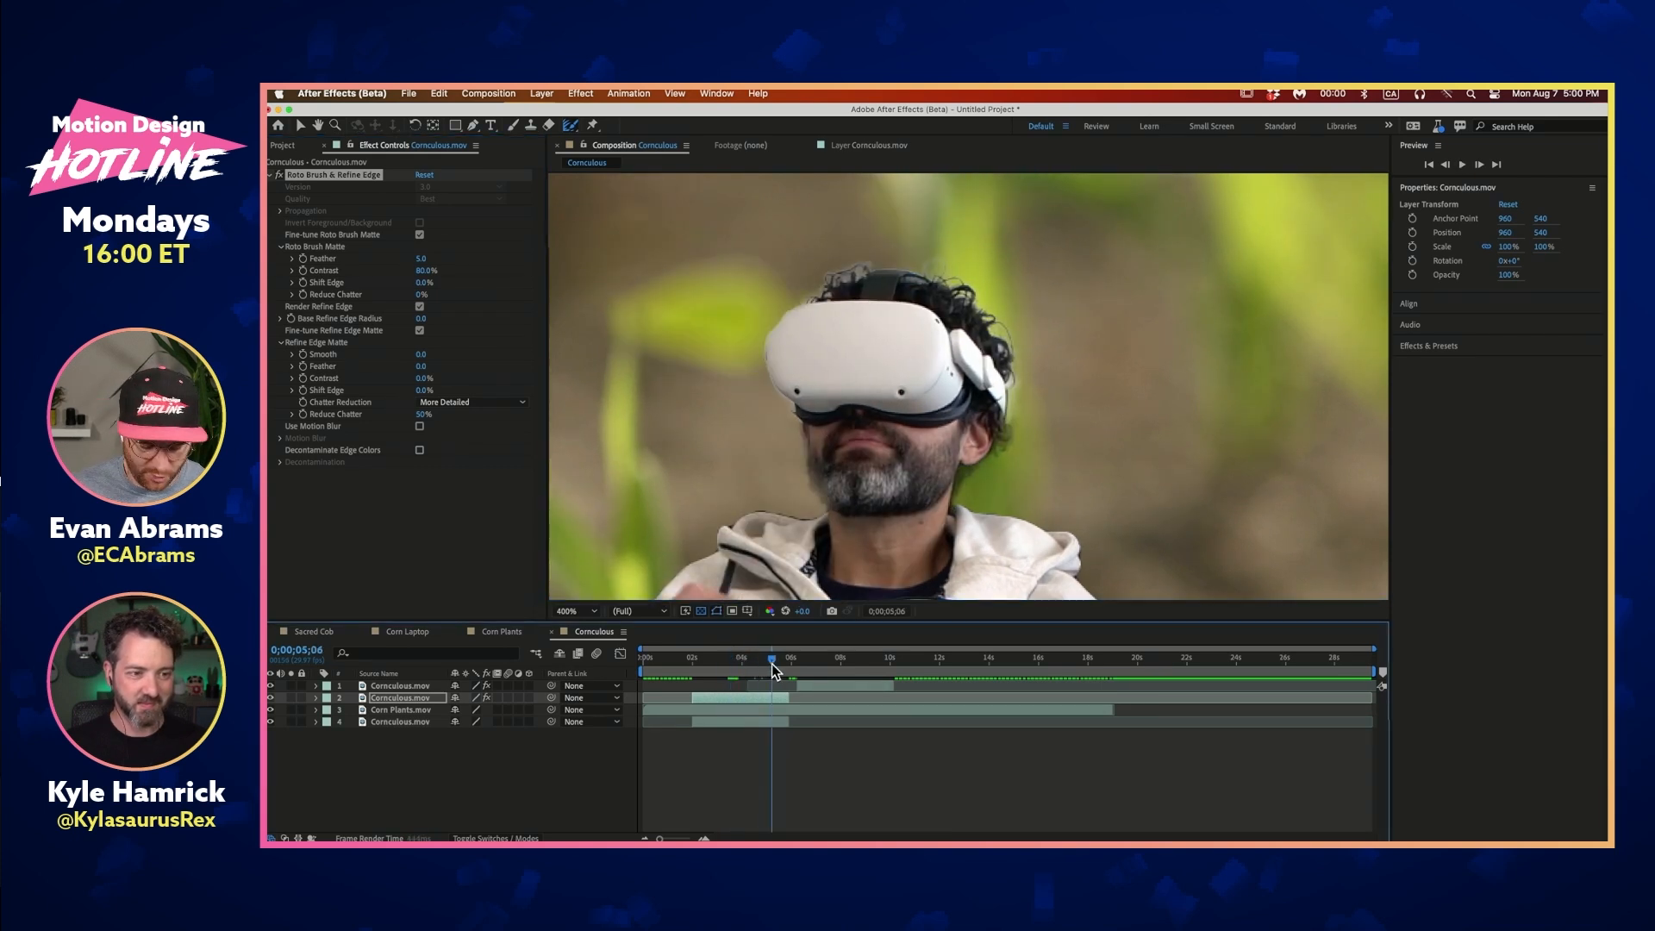
pyautogui.click(699, 661)
pyautogui.press('b')
pyautogui.press('space')
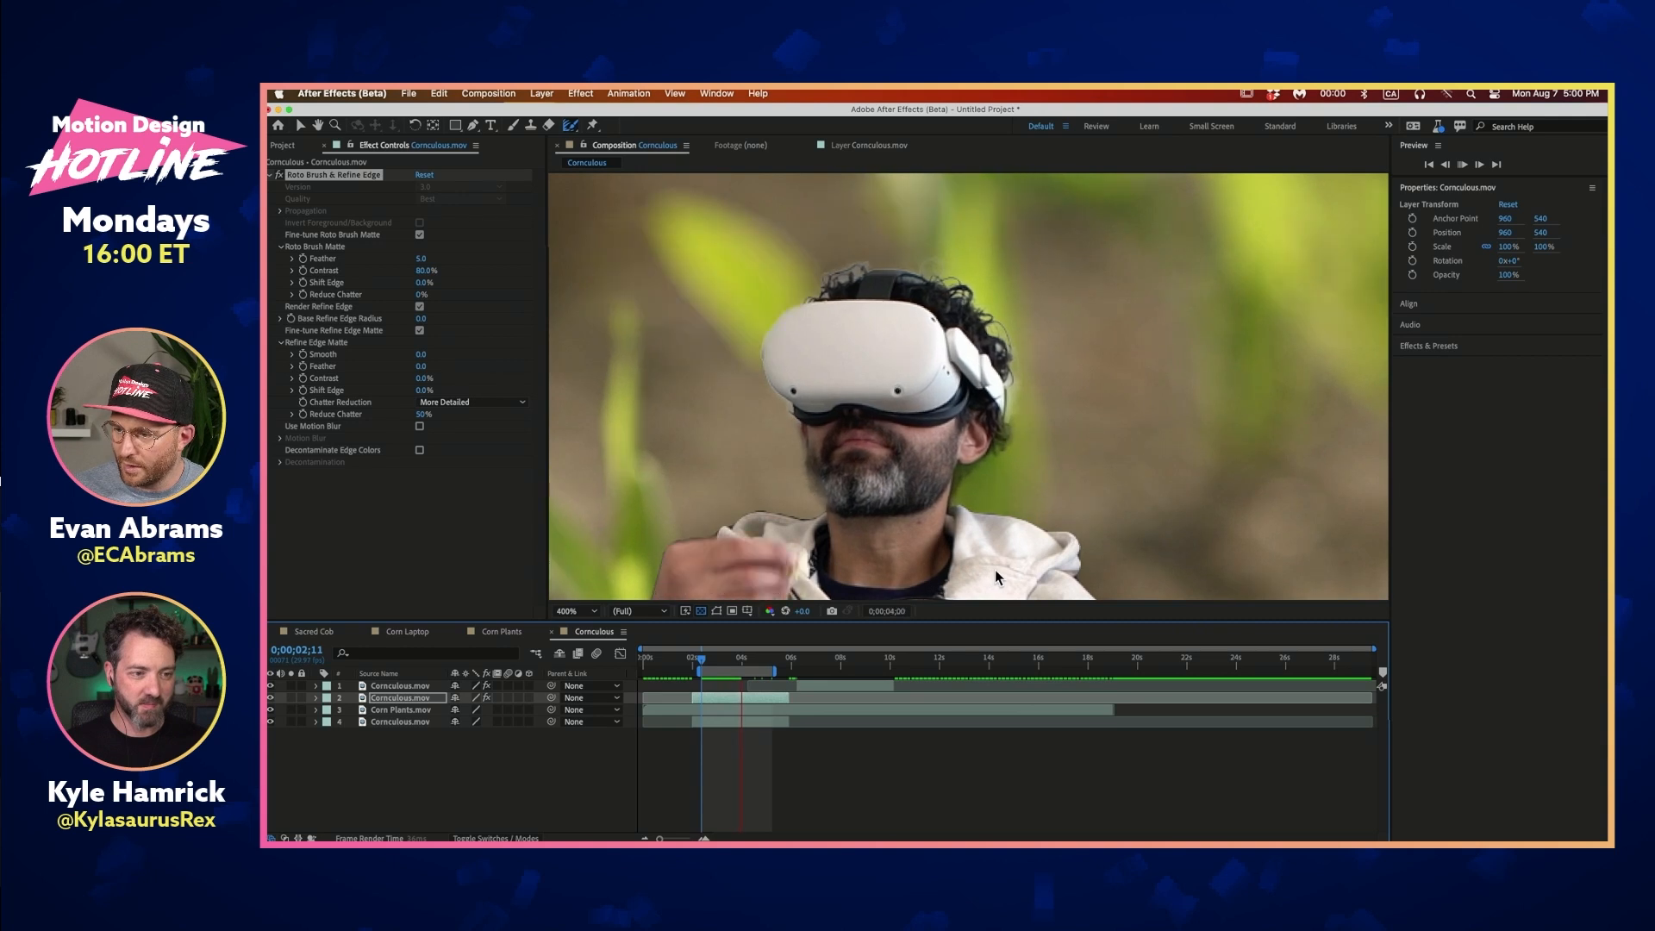
pyautogui.press('space')
# Shorten the work area to start at 0;00;04;04 and preview the popcorn-eating motion
pyautogui.moveTo(723, 659); pyautogui.dragTo(745, 665)
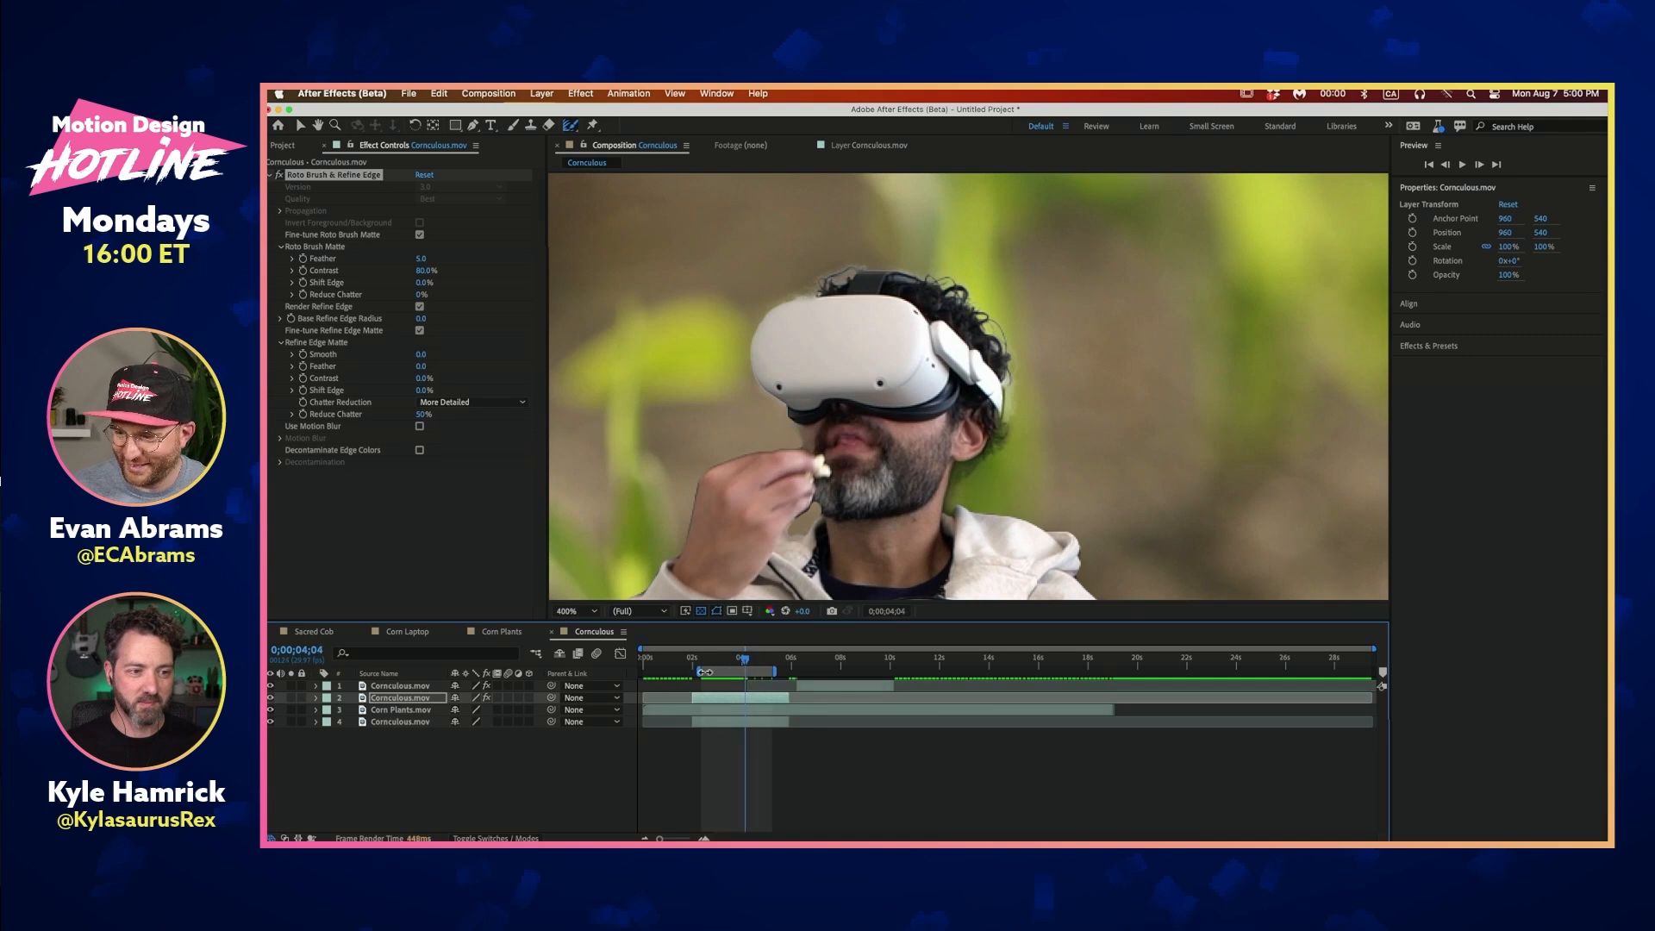
pyautogui.moveTo(697, 671); pyautogui.dragTo(742, 685)
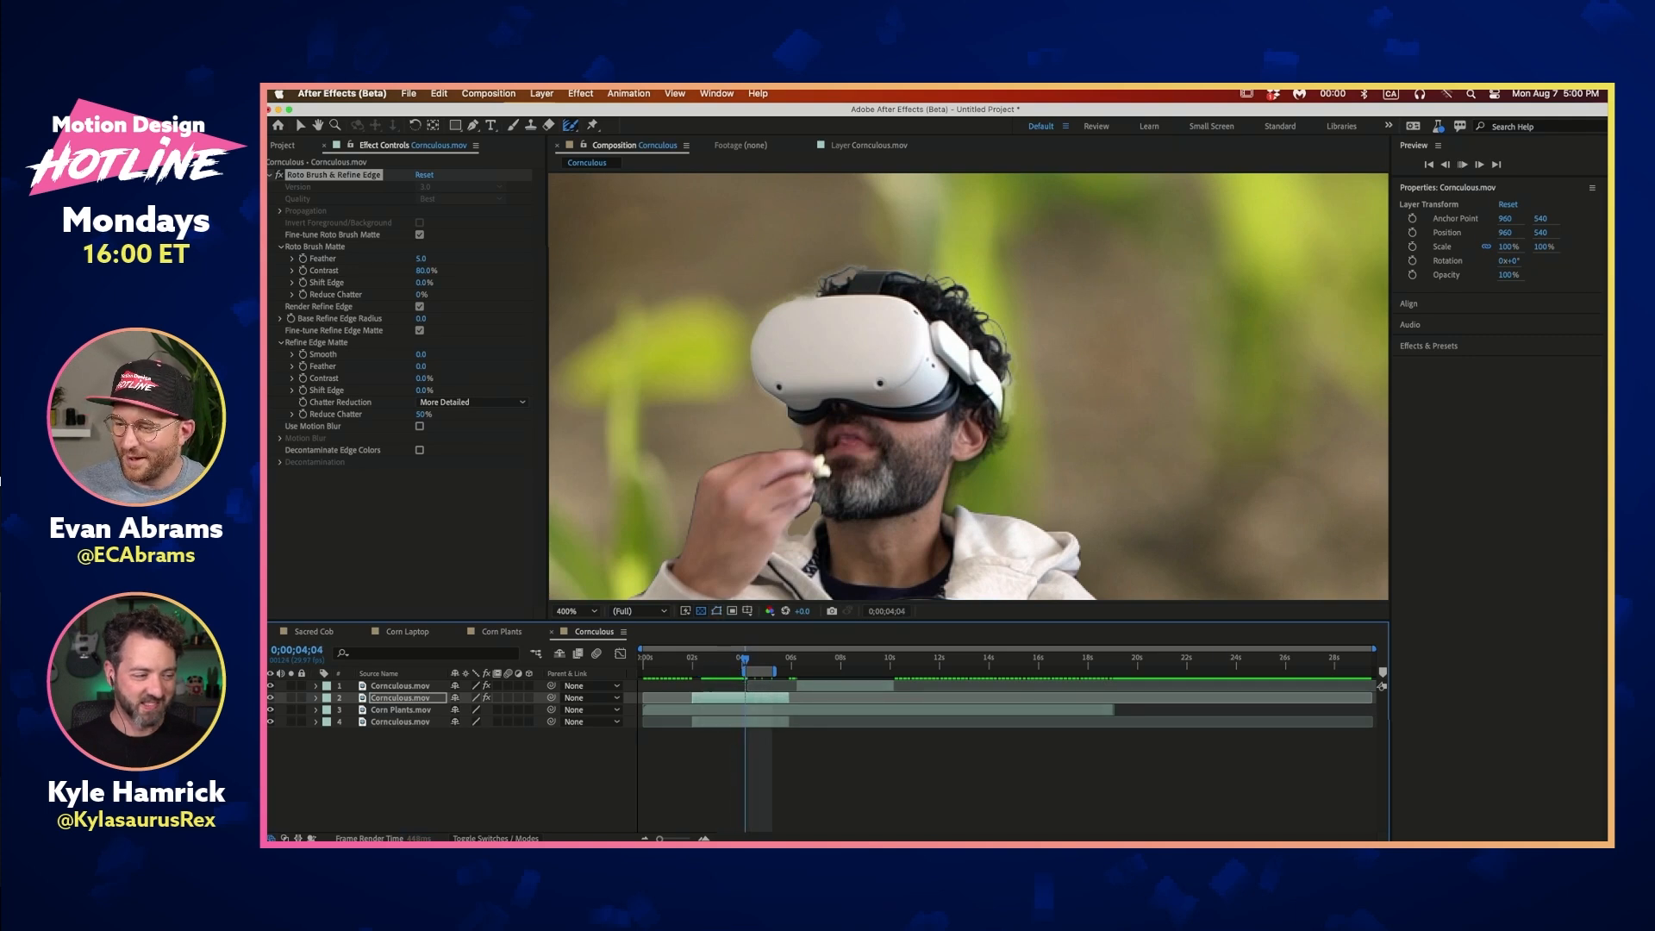
pyautogui.press('space')
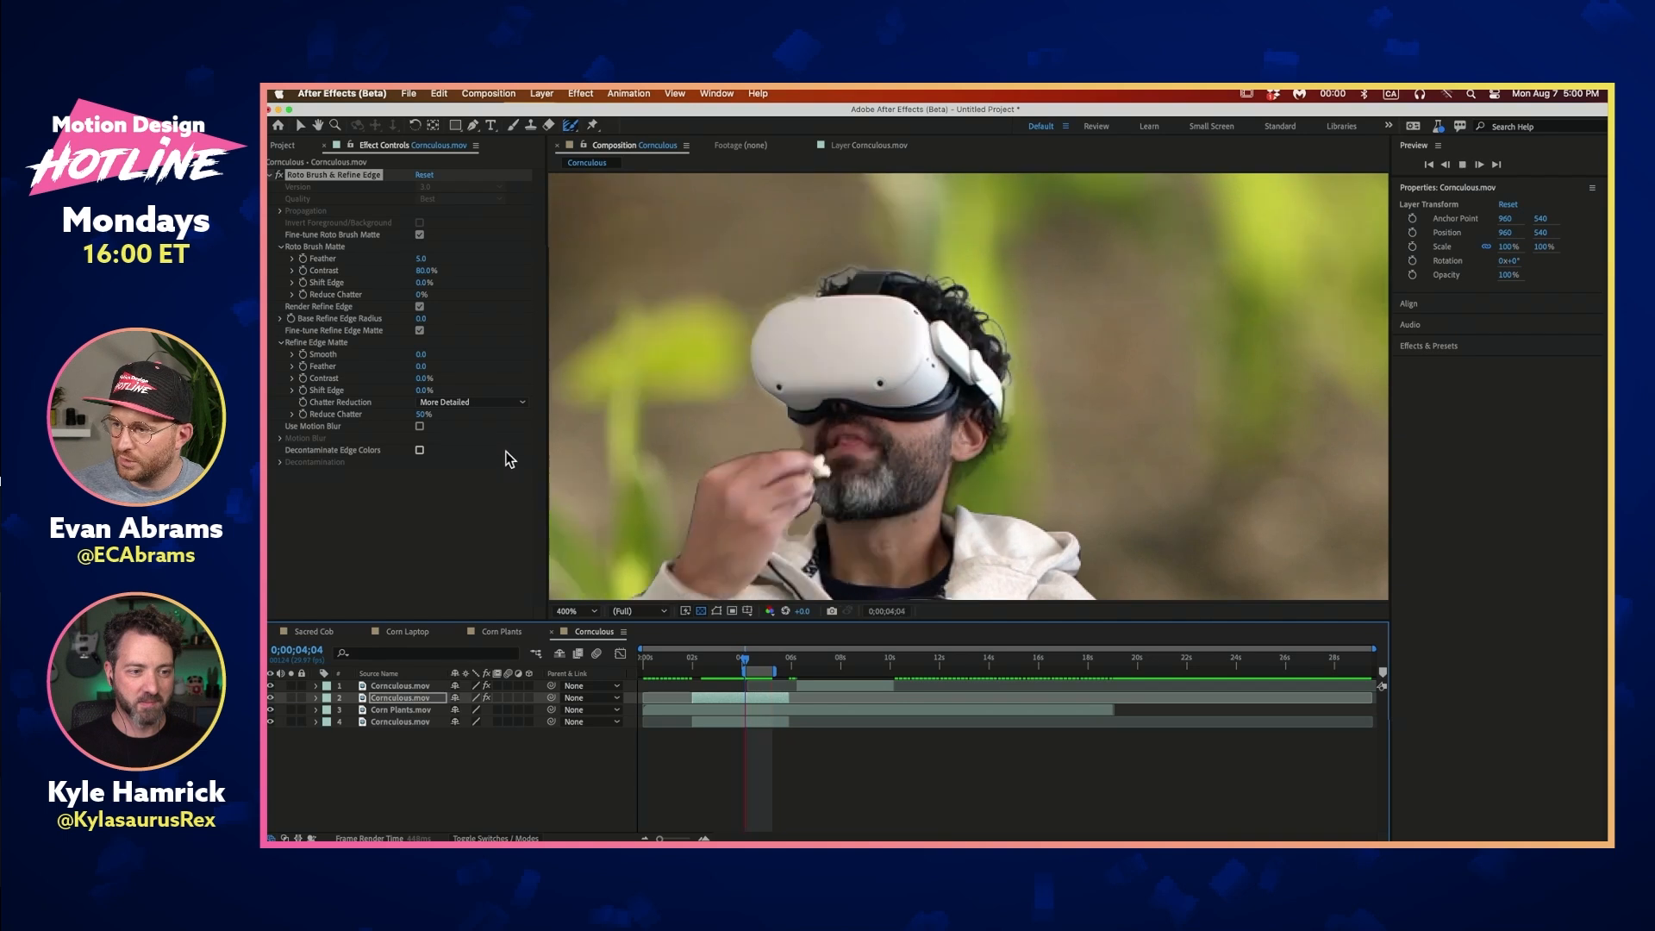
pyautogui.press('space')
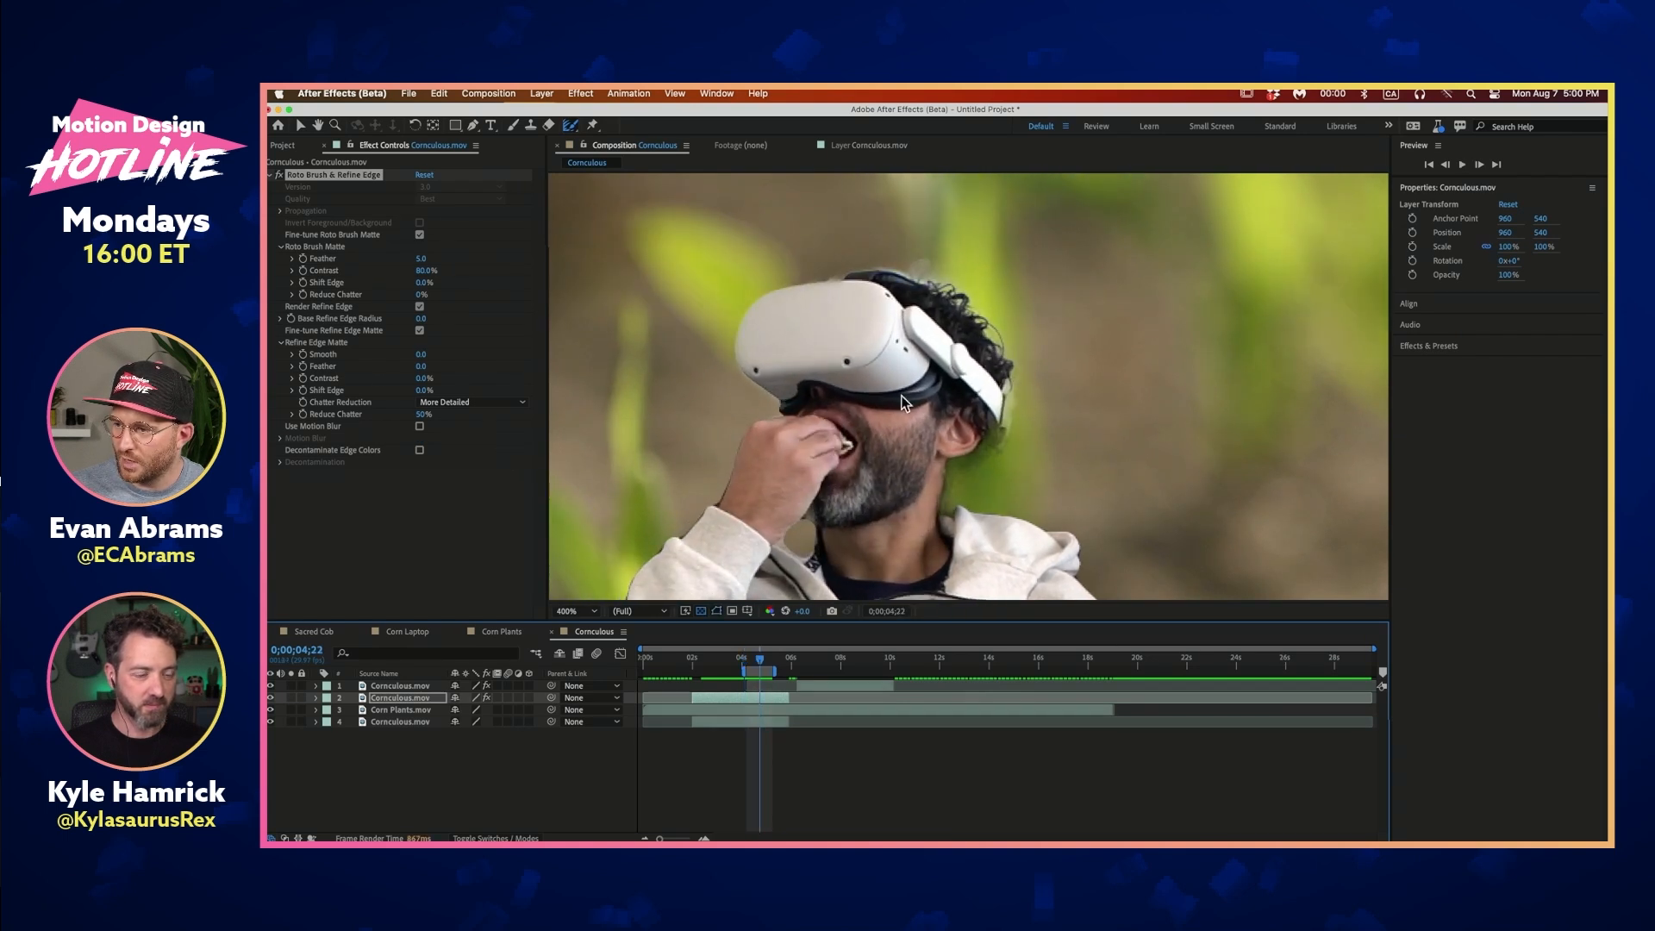
# Set the Refine Edge Matte's Reduce Chatter to 100% and preview the hair edges
pyautogui.moveTo(423, 417); pyautogui.dragTo(493, 417)
pyautogui.press('space')
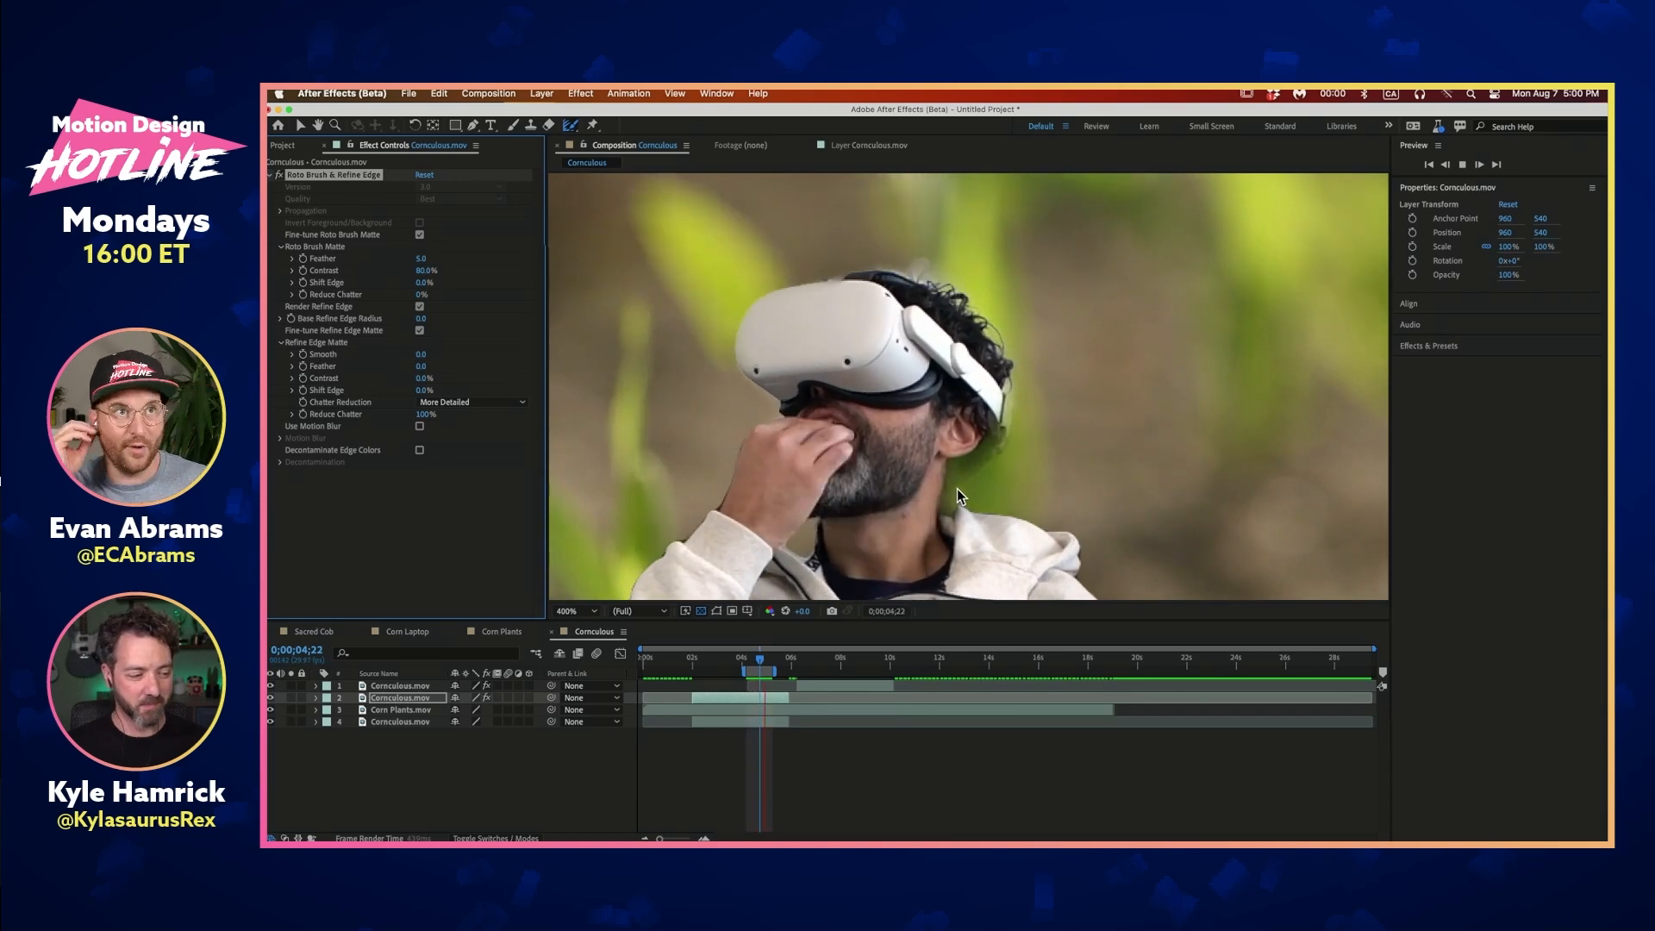
pyautogui.press('space')
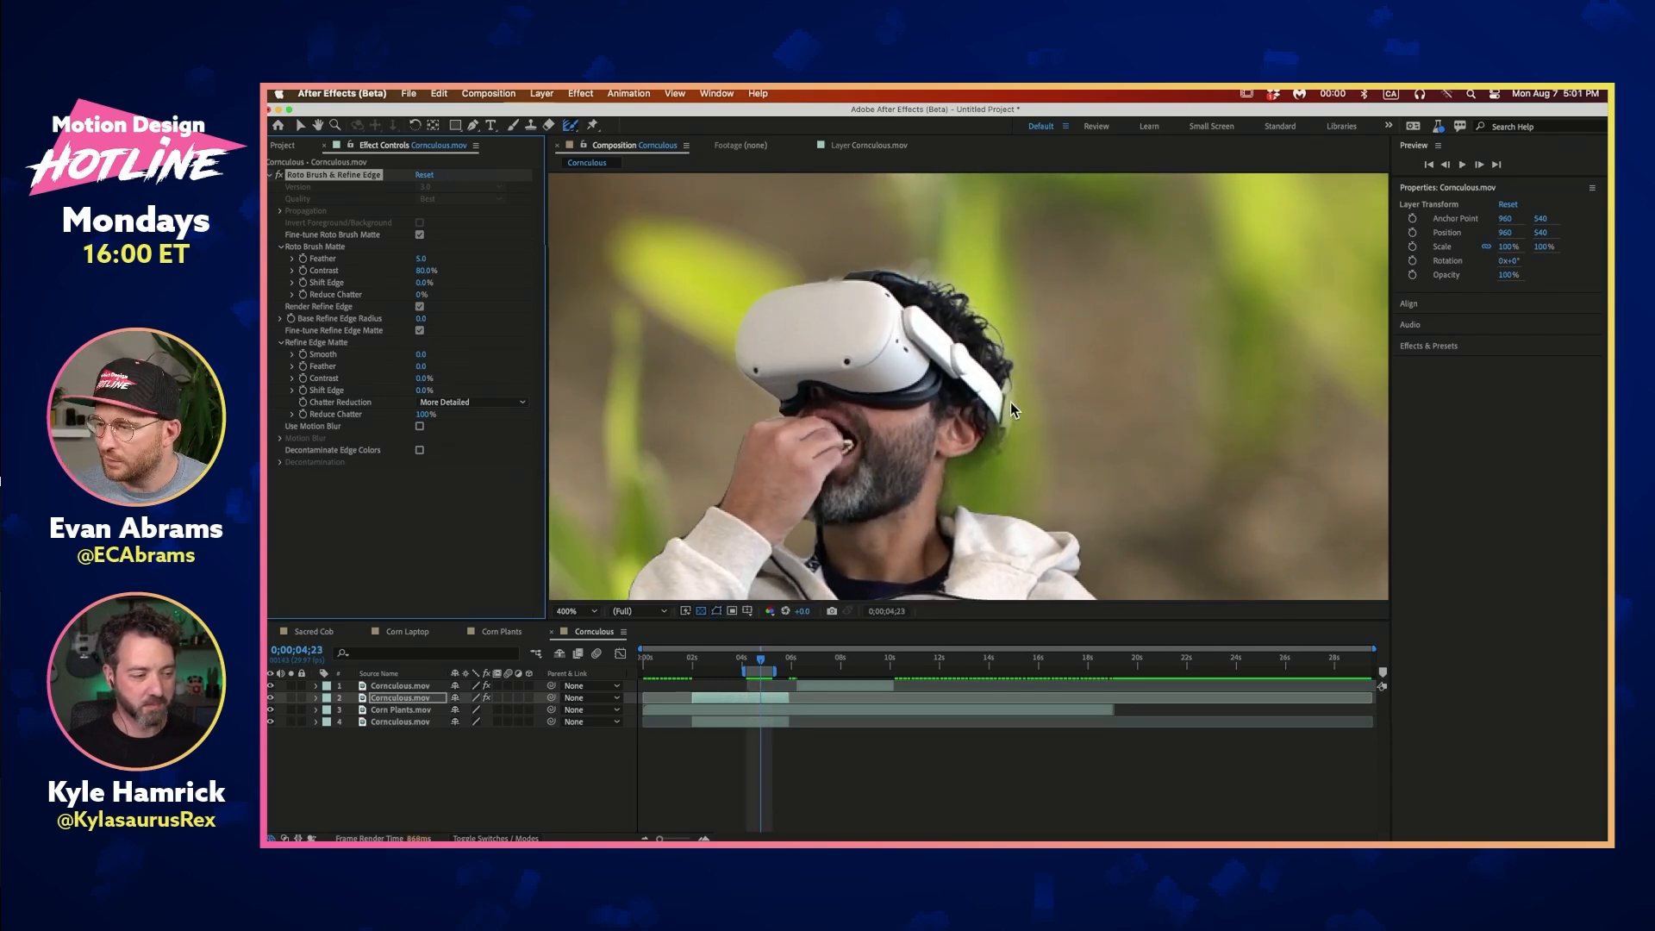
# Set the Refine Edge Matte's Contrast to 20% and its Shift Edge to -7%
pyautogui.click(422, 379)
pyautogui.write('20')
pyautogui.press('Tab')
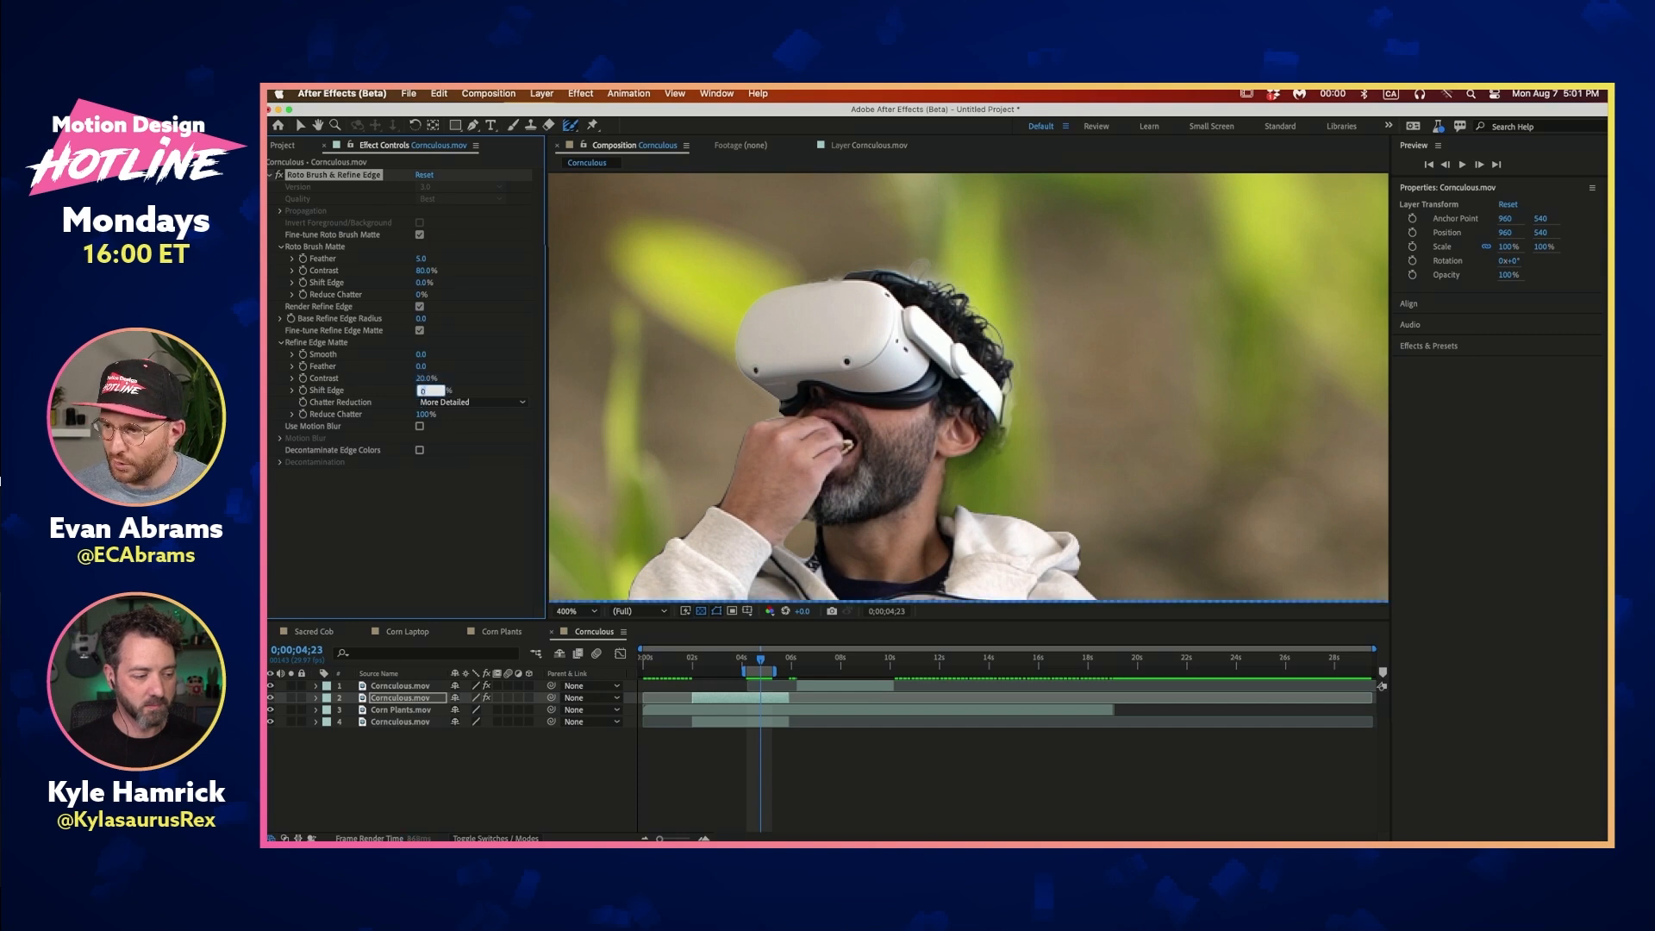
pyautogui.click(451, 371)
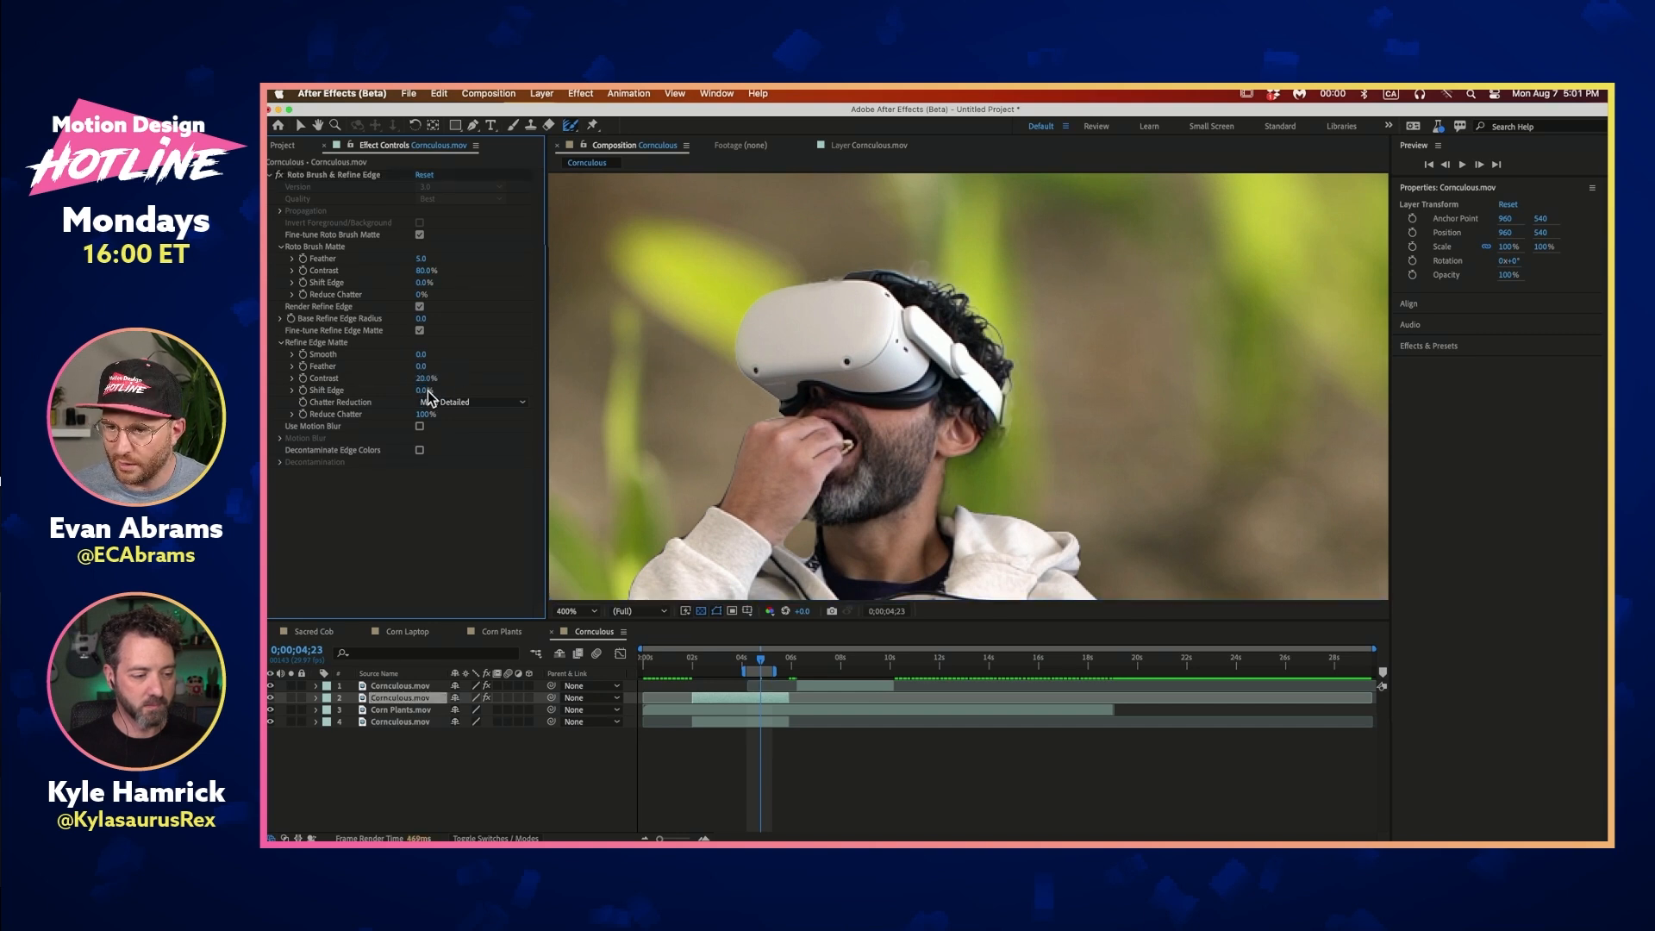
pyautogui.moveTo(423, 390)
pyautogui.mouseDown()
pyautogui.moveTo(449, 388)
pyautogui.moveTo(399, 391)
pyautogui.moveTo(416, 392)
pyautogui.mouseUp()
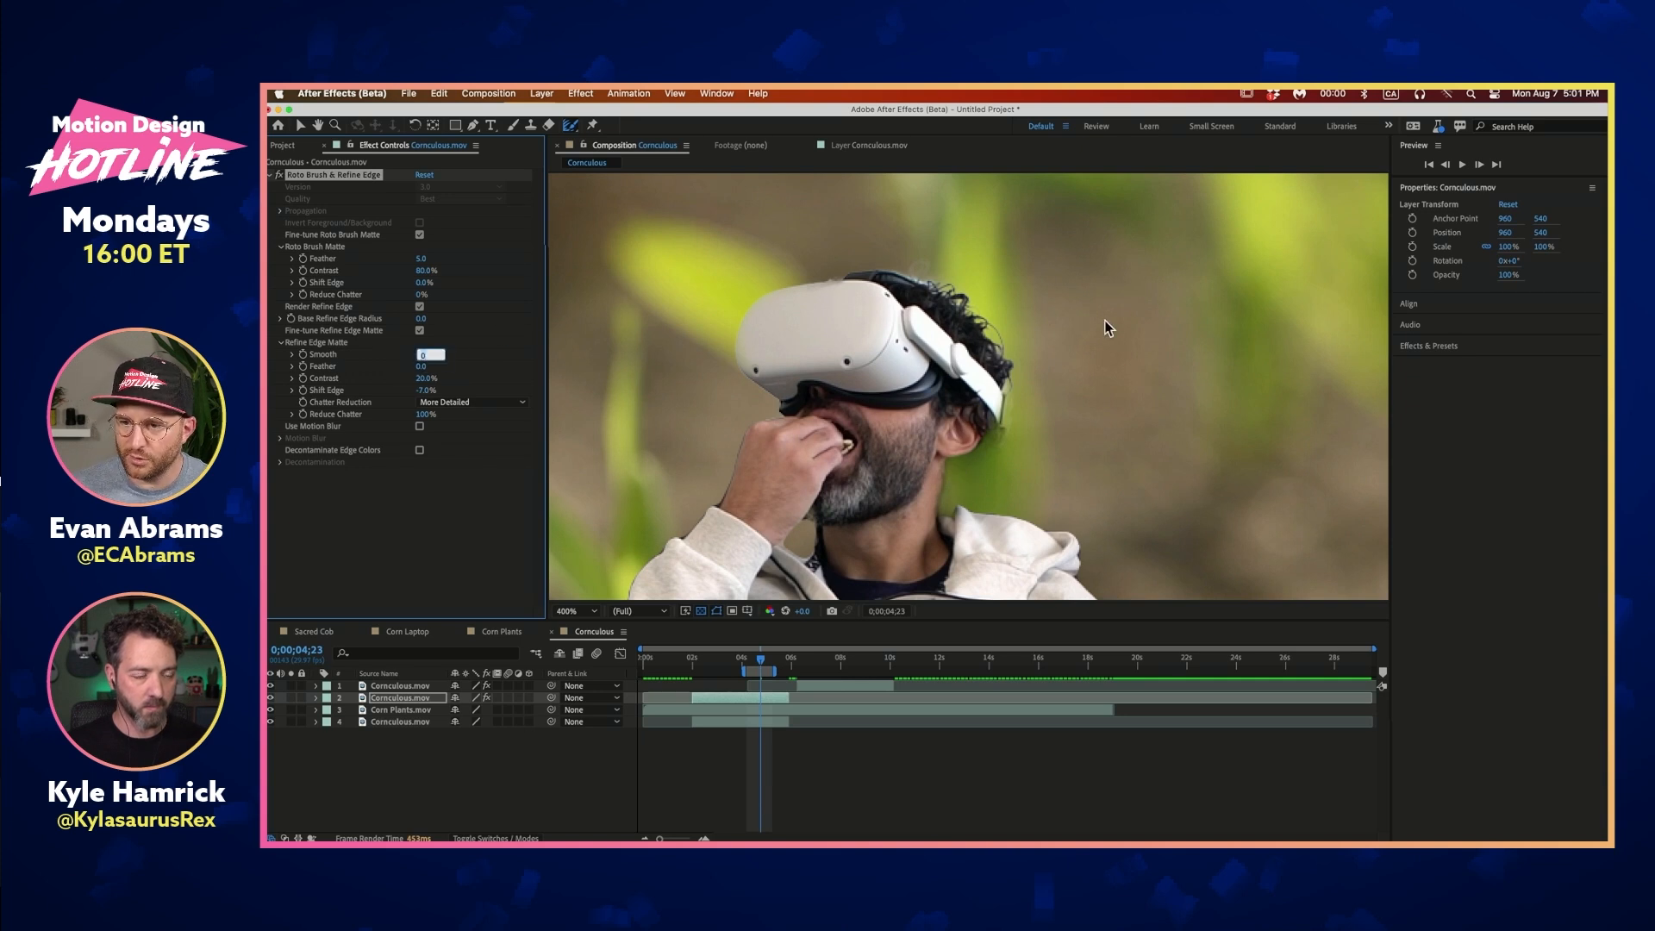
# Set the Refine Edge Matte's Smooth to 2, Feather to 4, Contrast to 50% and Shift Edge to 8%
pyautogui.write('2')
pyautogui.press('Tab')
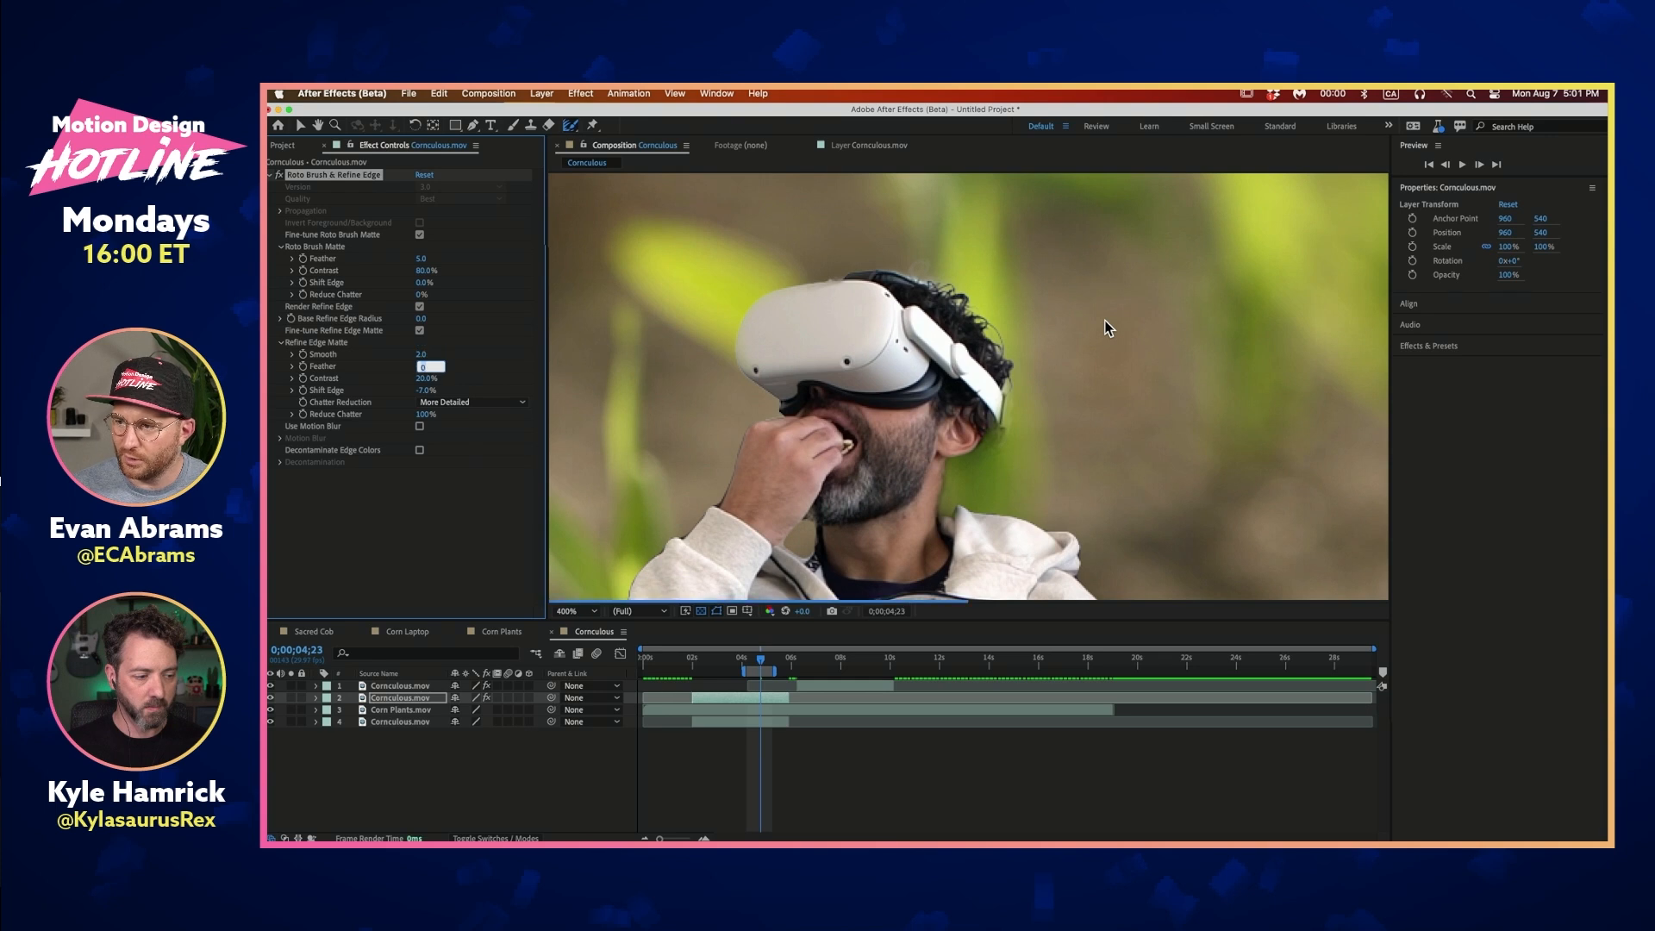
pyautogui.write('4')
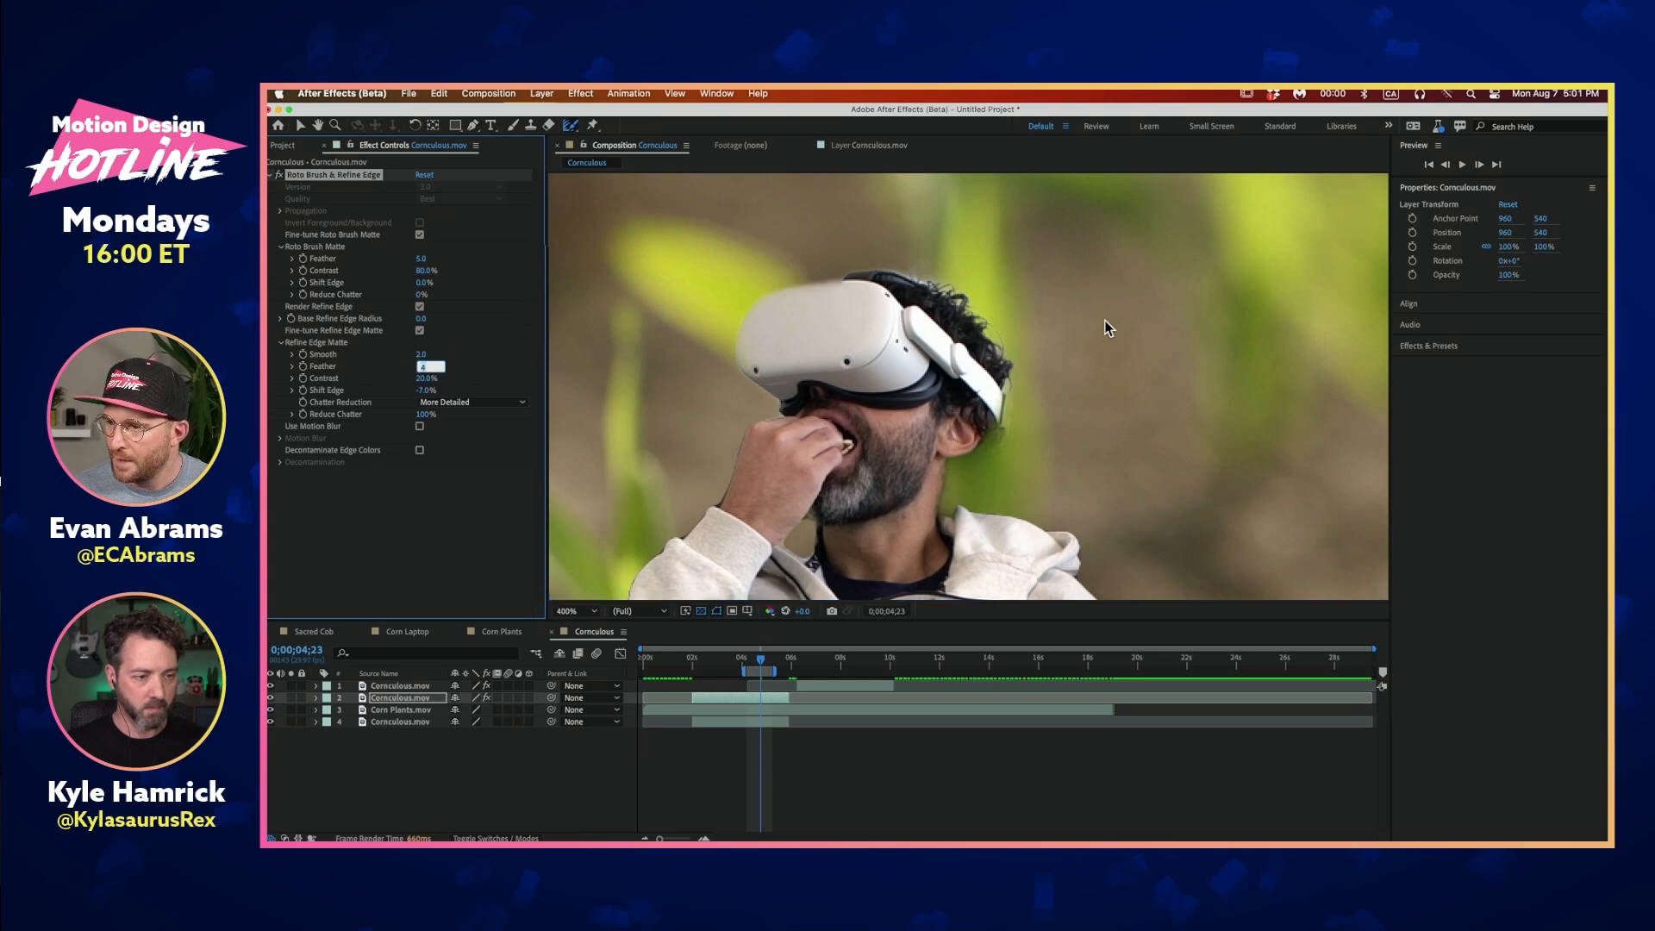
pyautogui.click(447, 382)
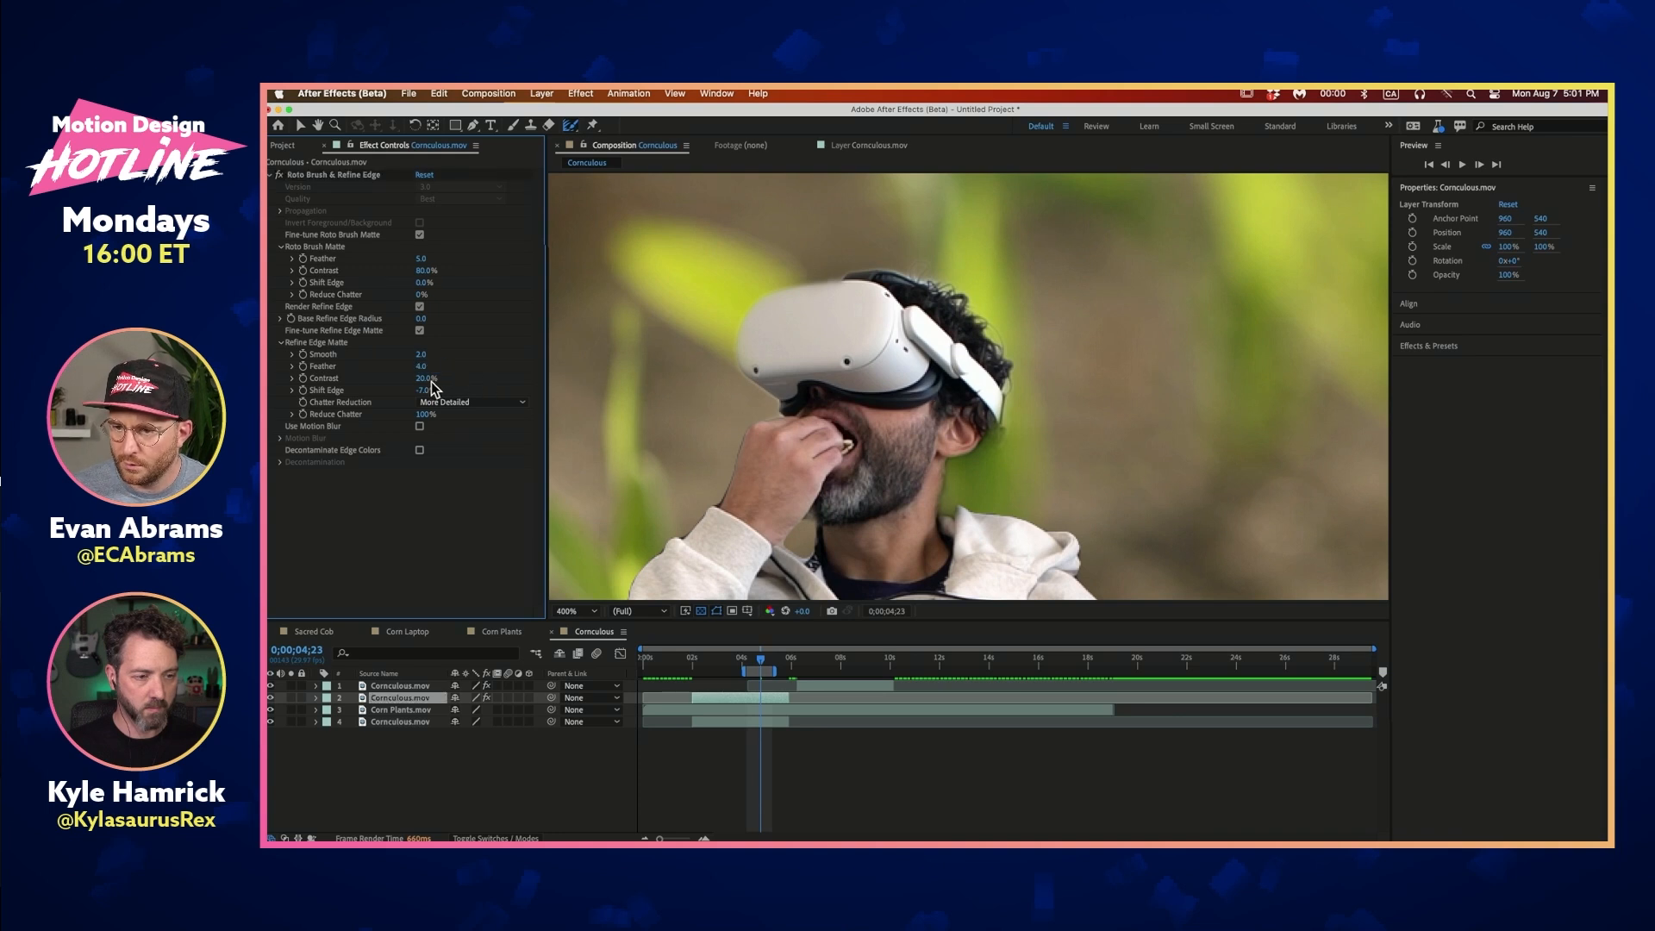
pyautogui.write('50')
pyautogui.press('Return')
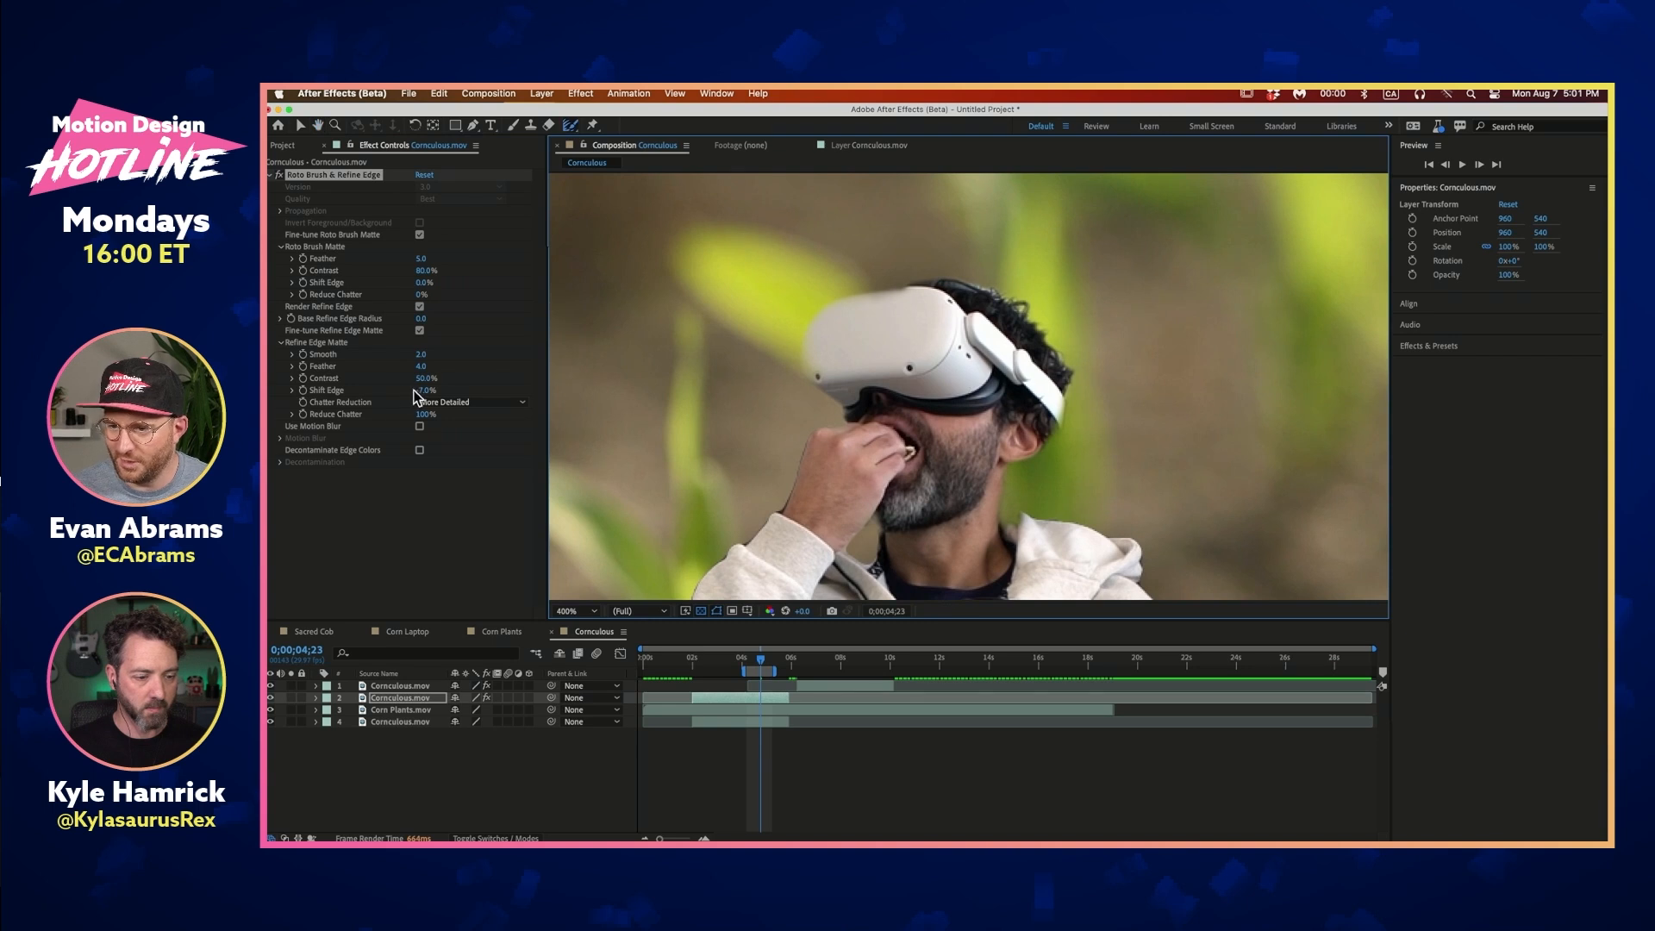
pyautogui.moveTo(422, 393); pyautogui.dragTo(425, 394)
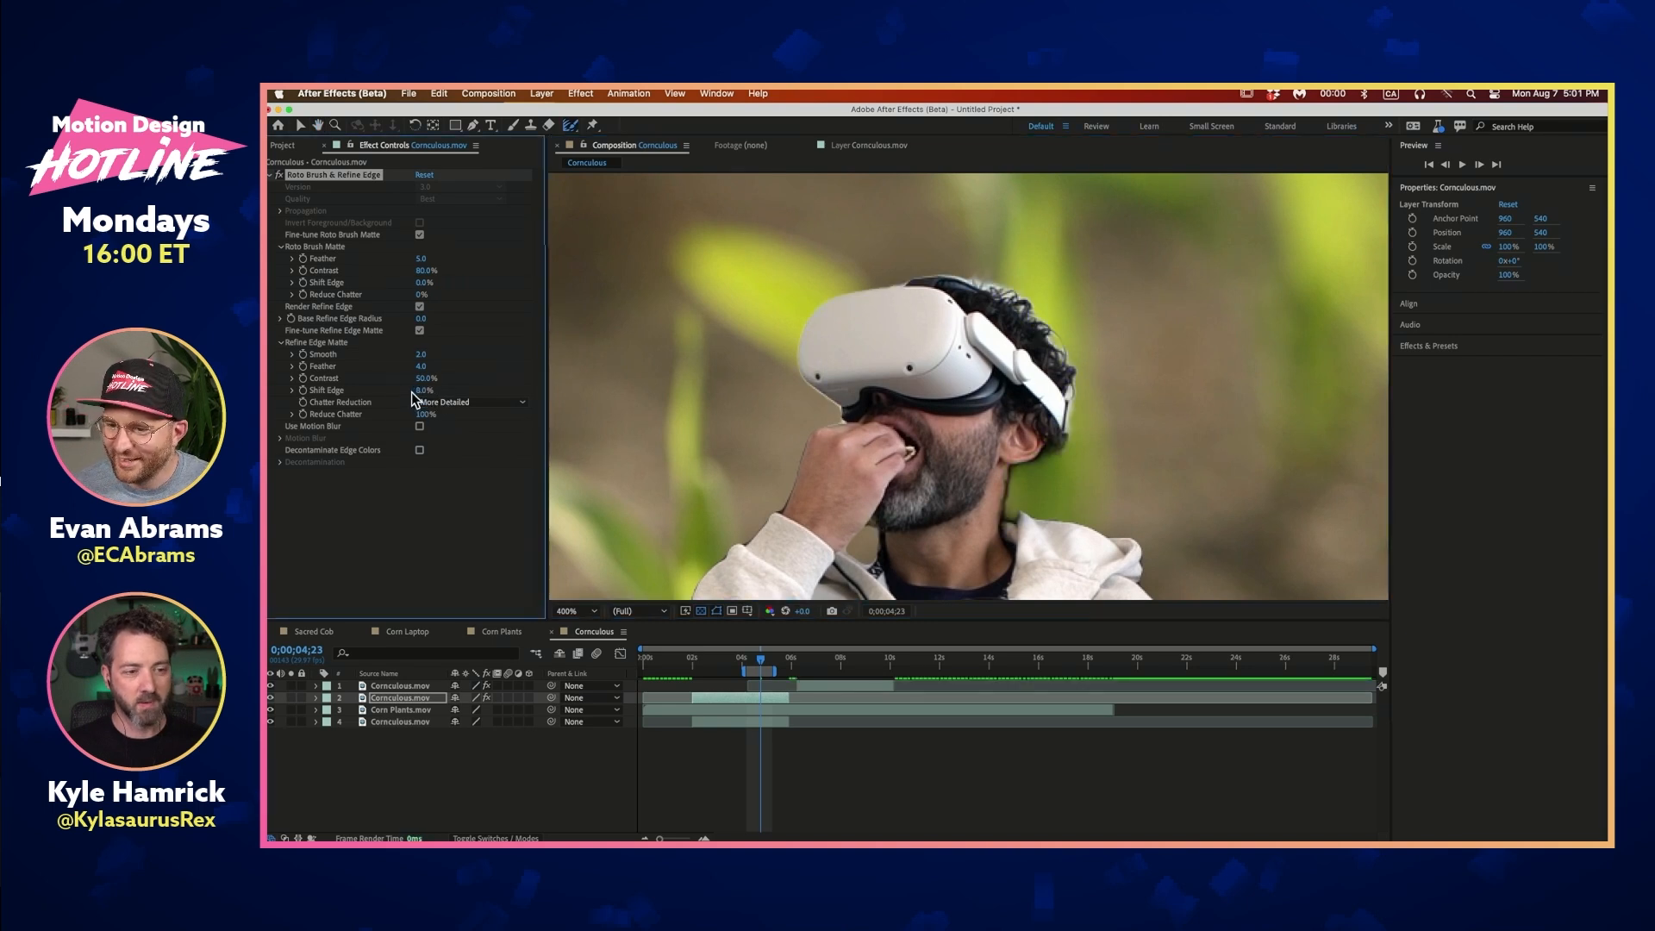
# Set the Base Refine Edge Radius to 2.9 and check the hair and neck edges at 0;00;04;27
pyautogui.click(280, 318)
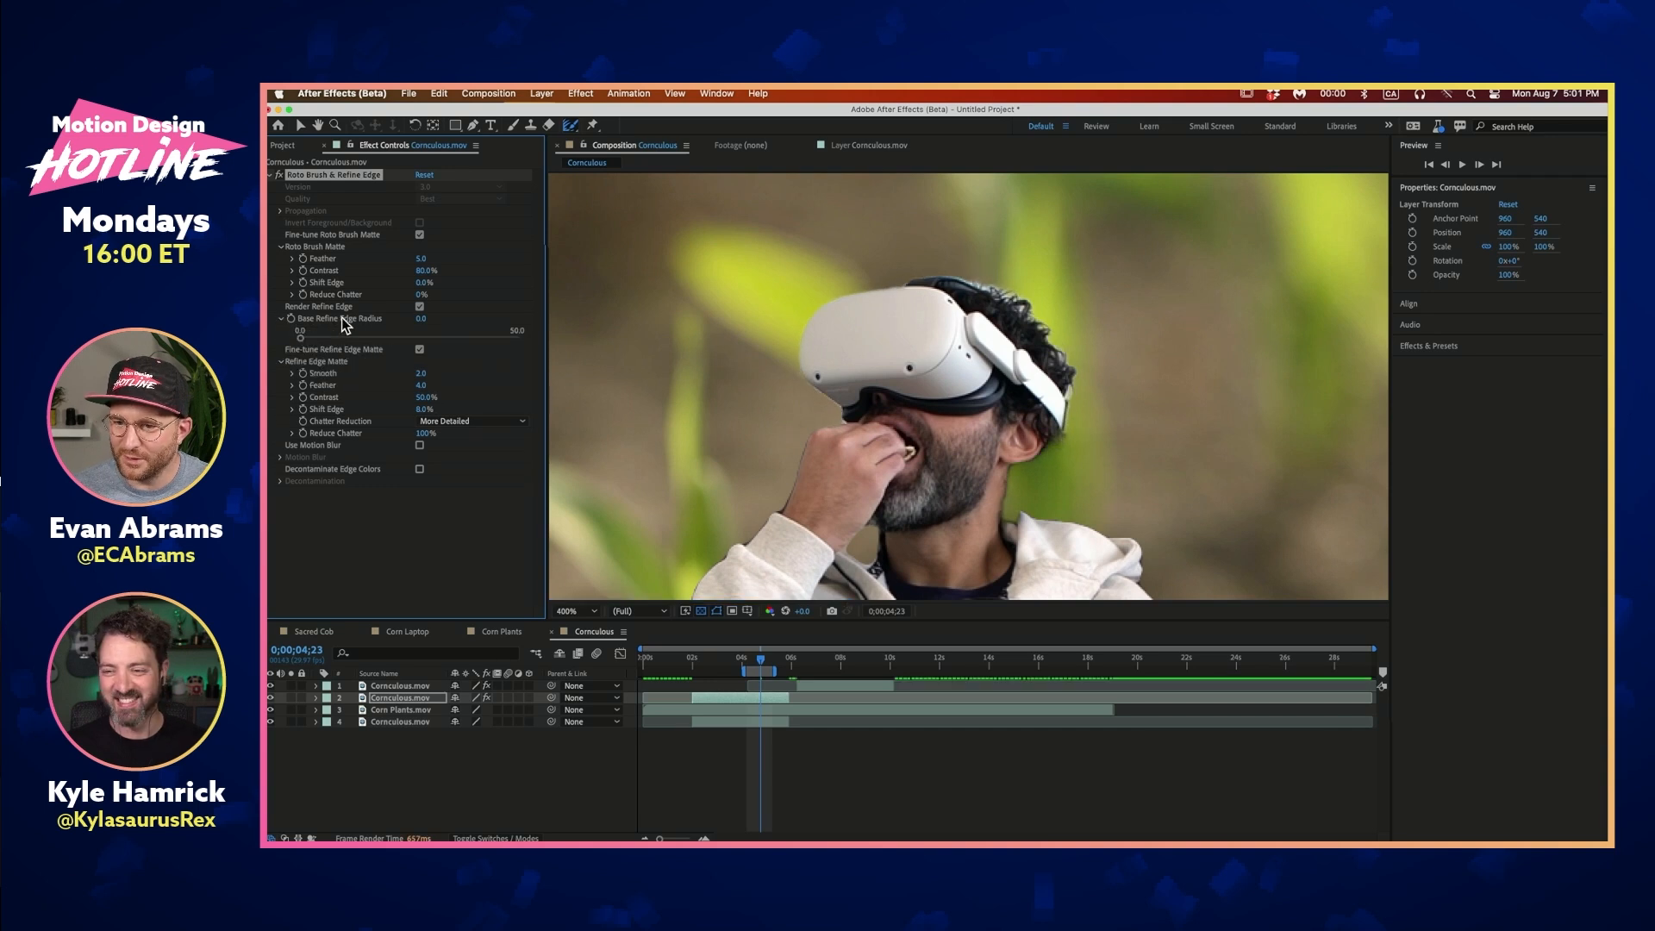
pyautogui.write('.6')
pyautogui.press('Return')
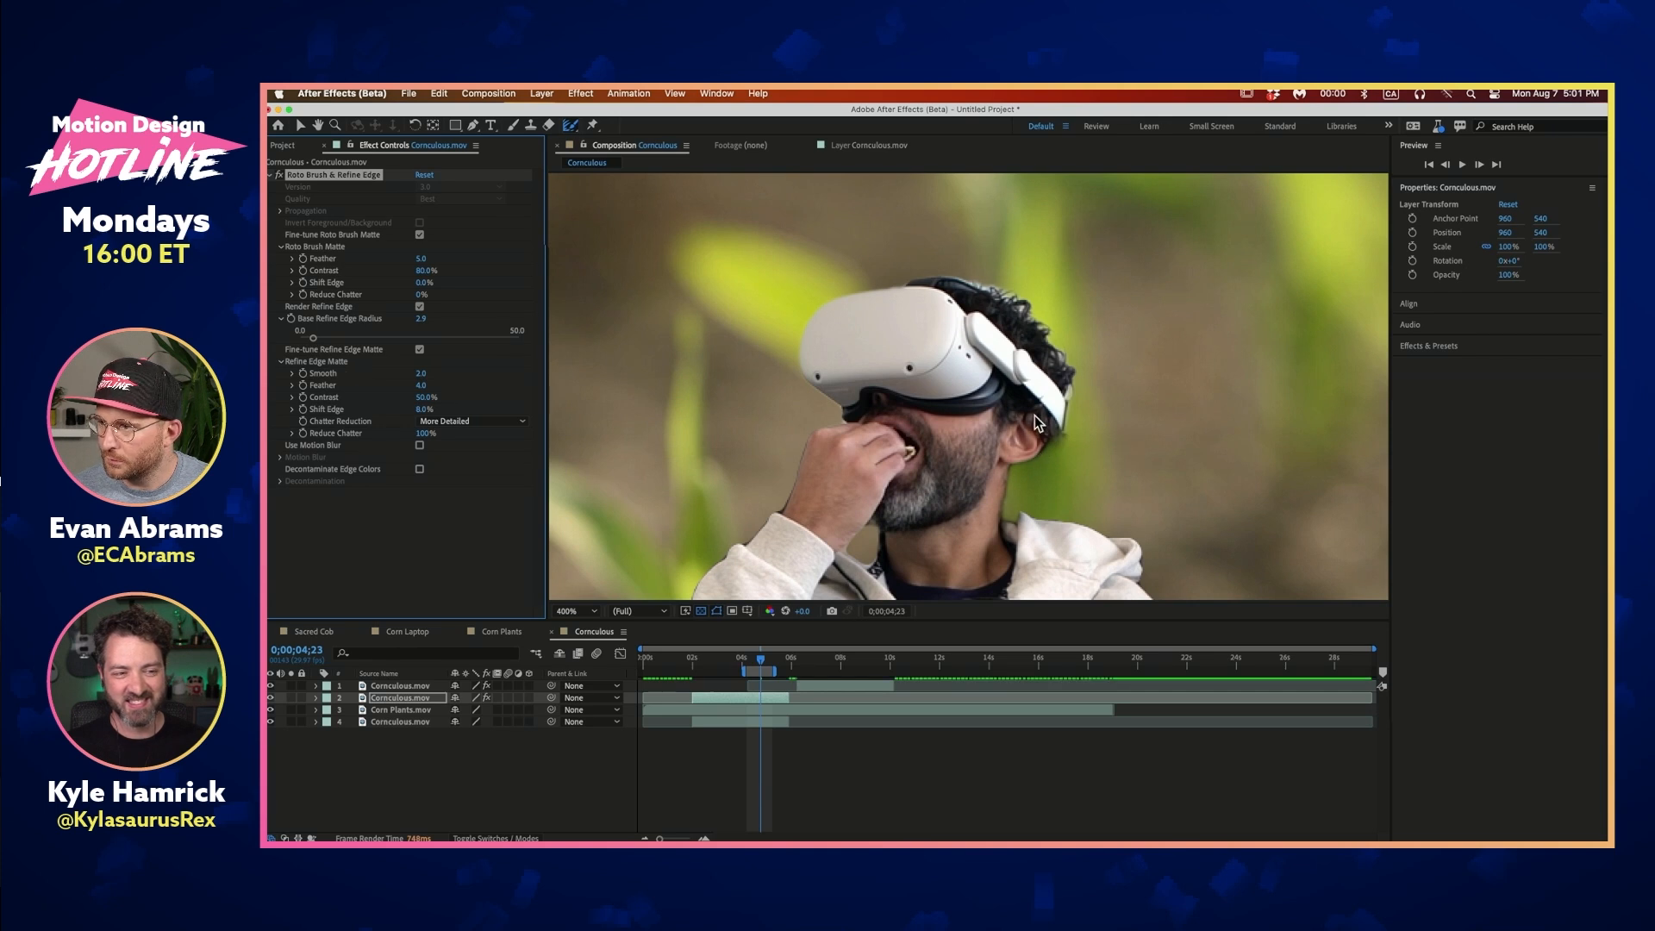
pyautogui.scroll(-2, 1034, 416)
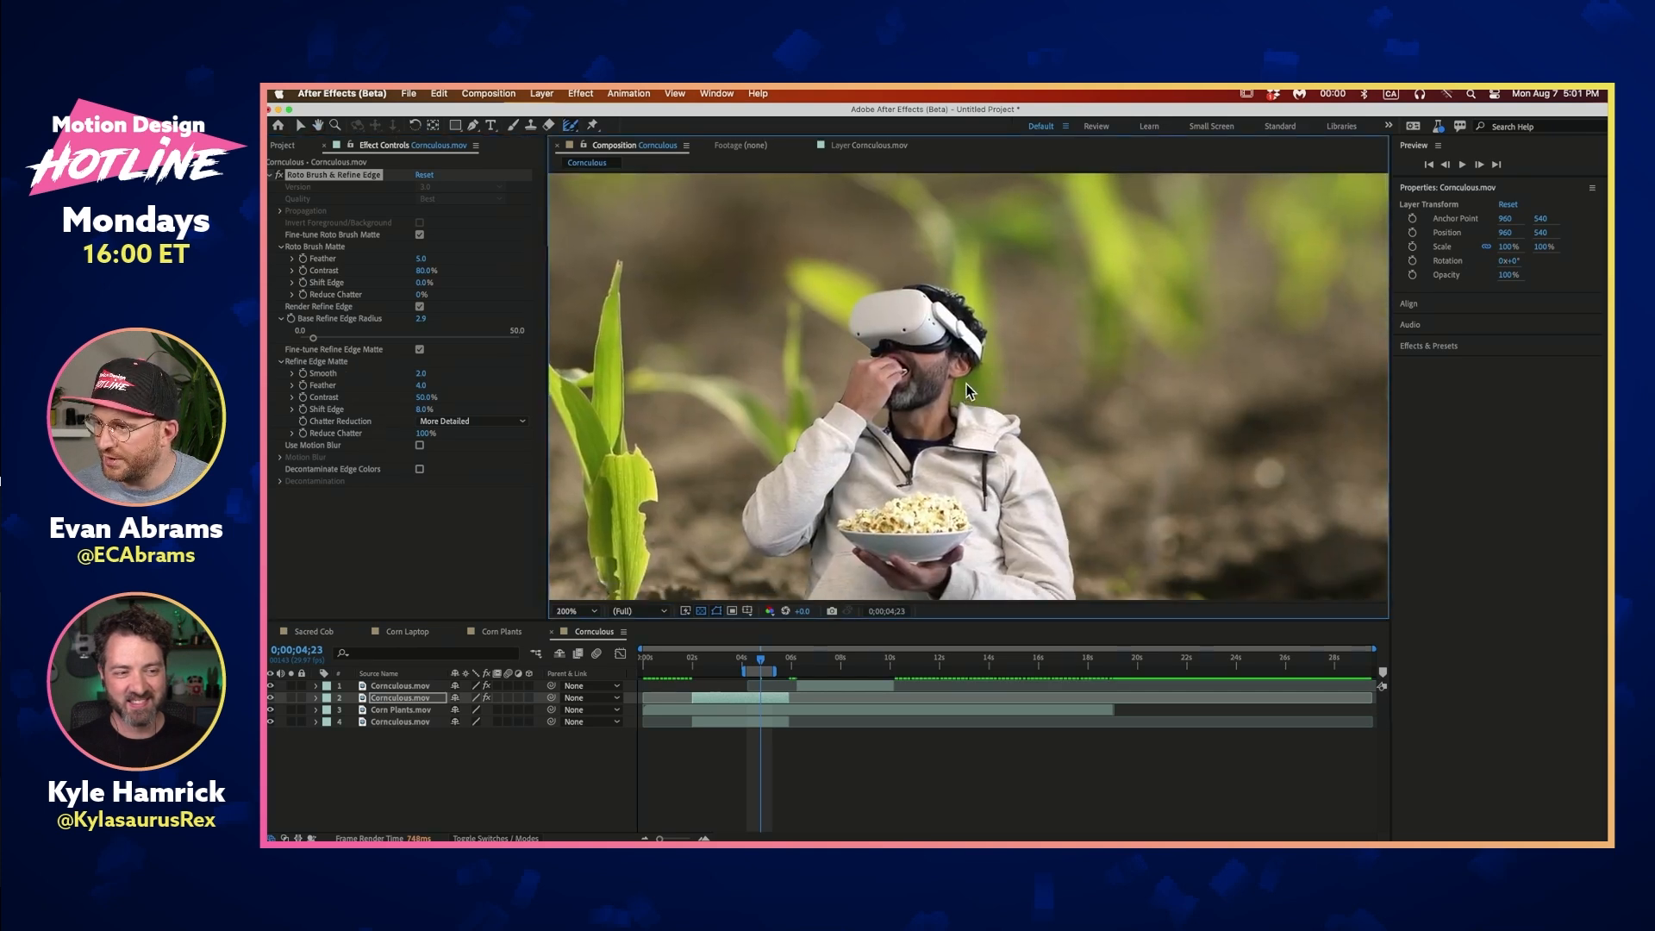
pyautogui.click(763, 665)
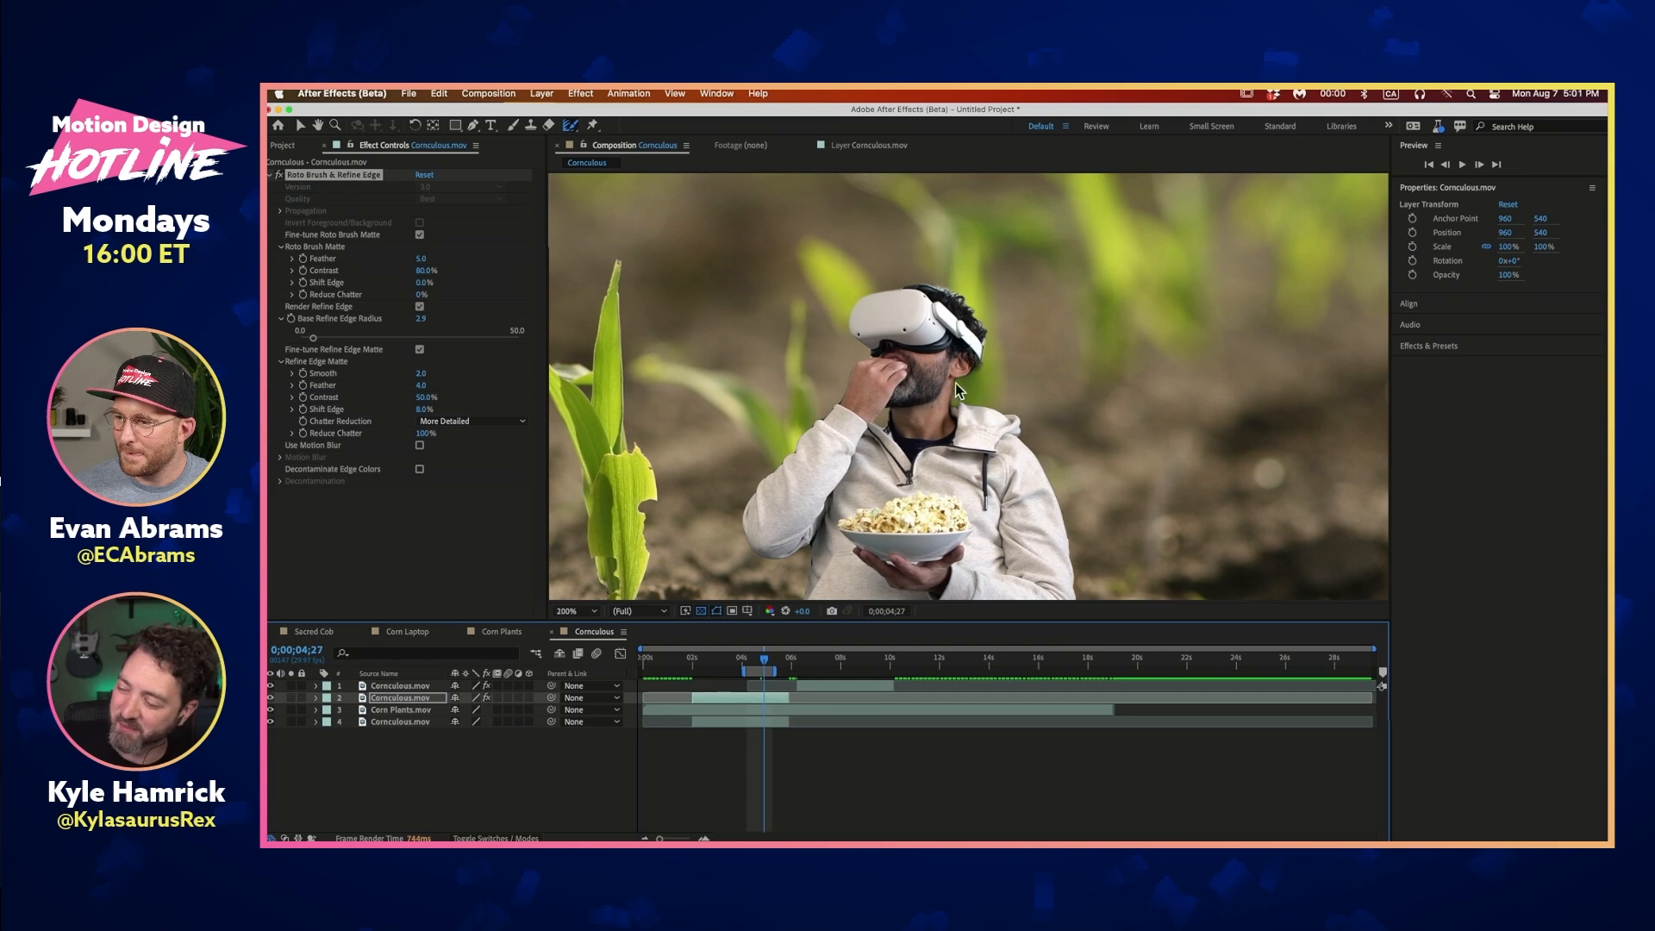
pyautogui.scroll(6, 954, 405)
pyautogui.scroll(-2, 905, 414)
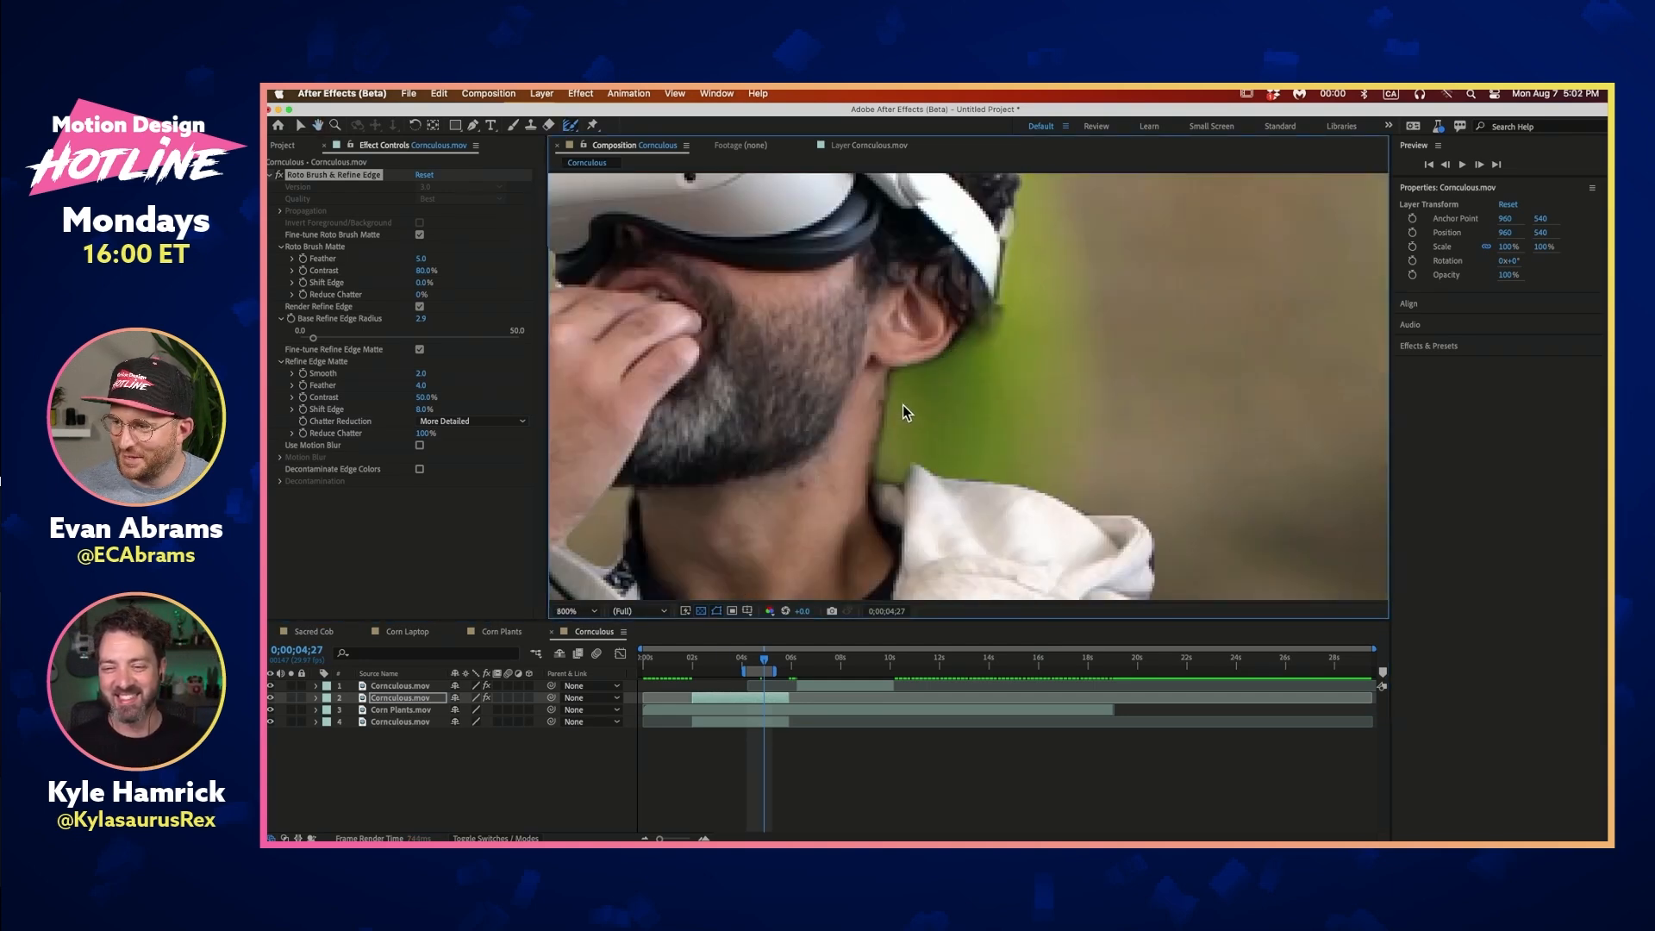
pyautogui.scroll(-1, 905, 412)
pyautogui.moveTo(910, 383); pyautogui.dragTo(983, 418)
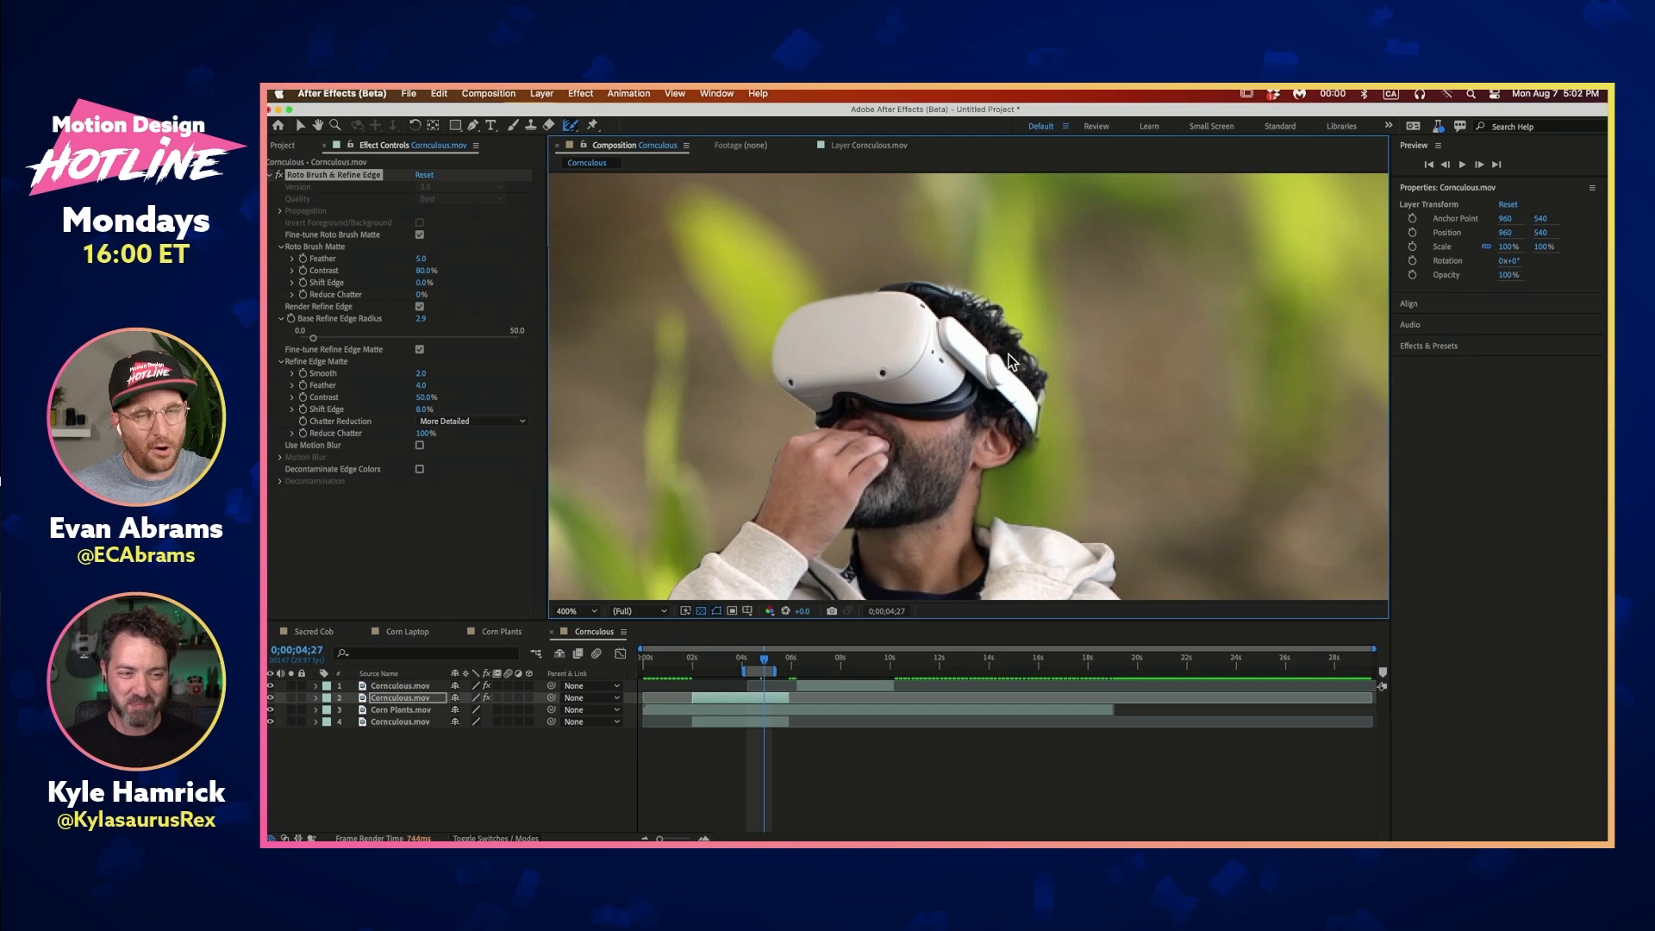
# Unfreeze the Roto Brush propagation in the second Cornculous.mov layer and go to frame 0;00;03;23
pyautogui.doubleClick(740, 696)
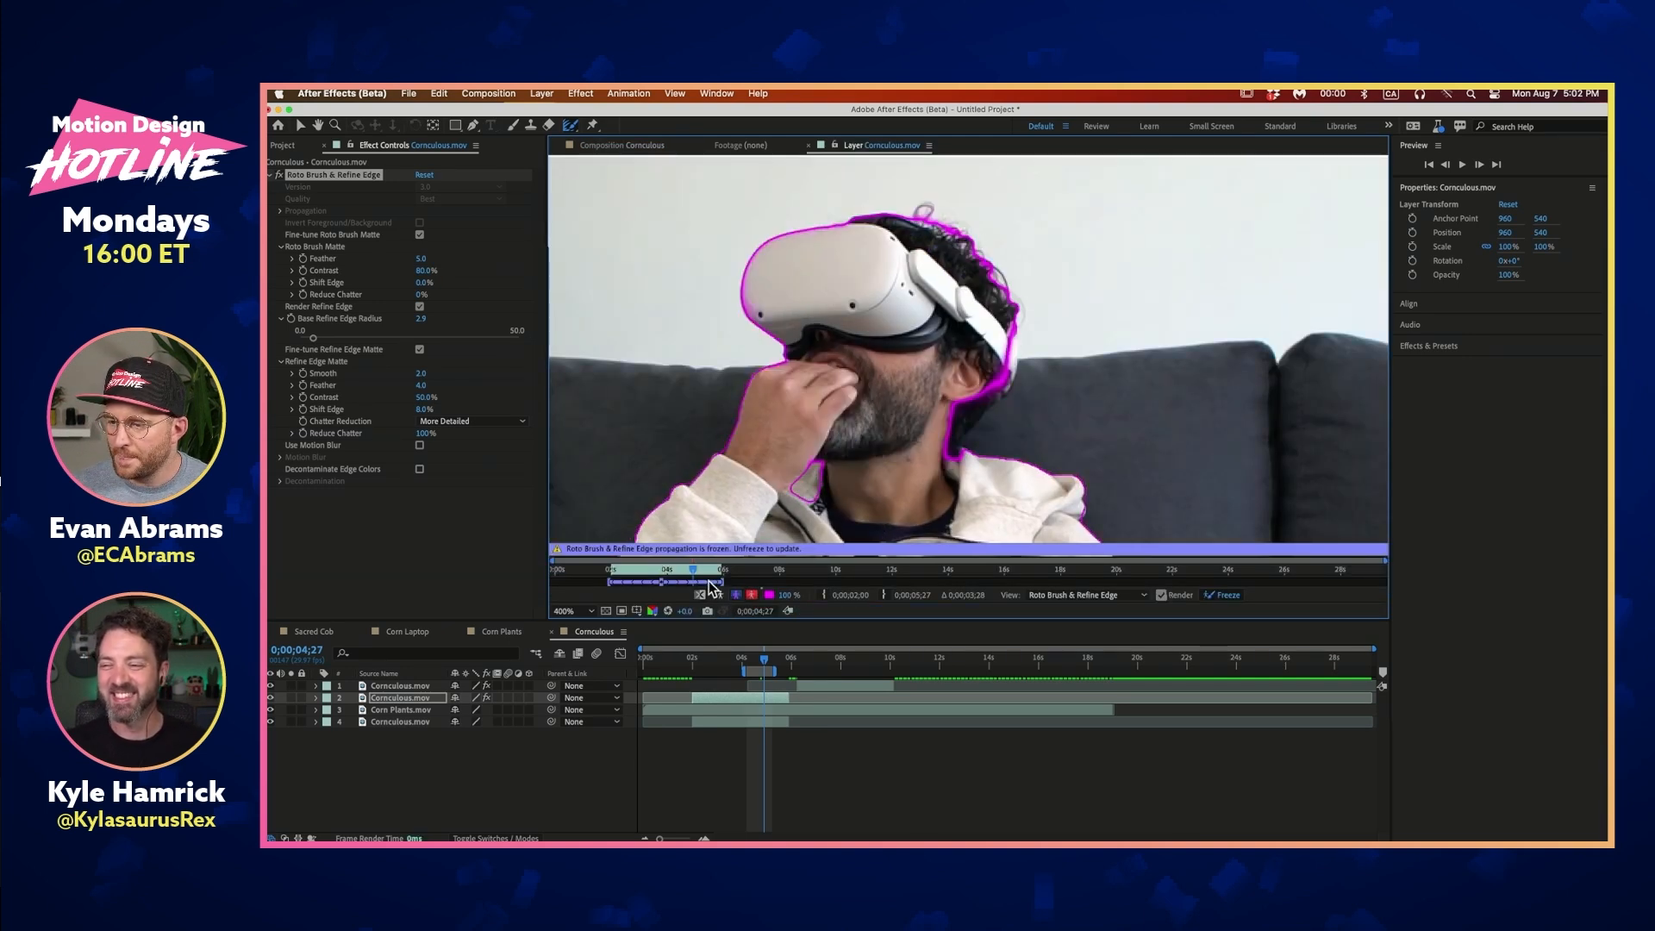
pyautogui.click(1219, 596)
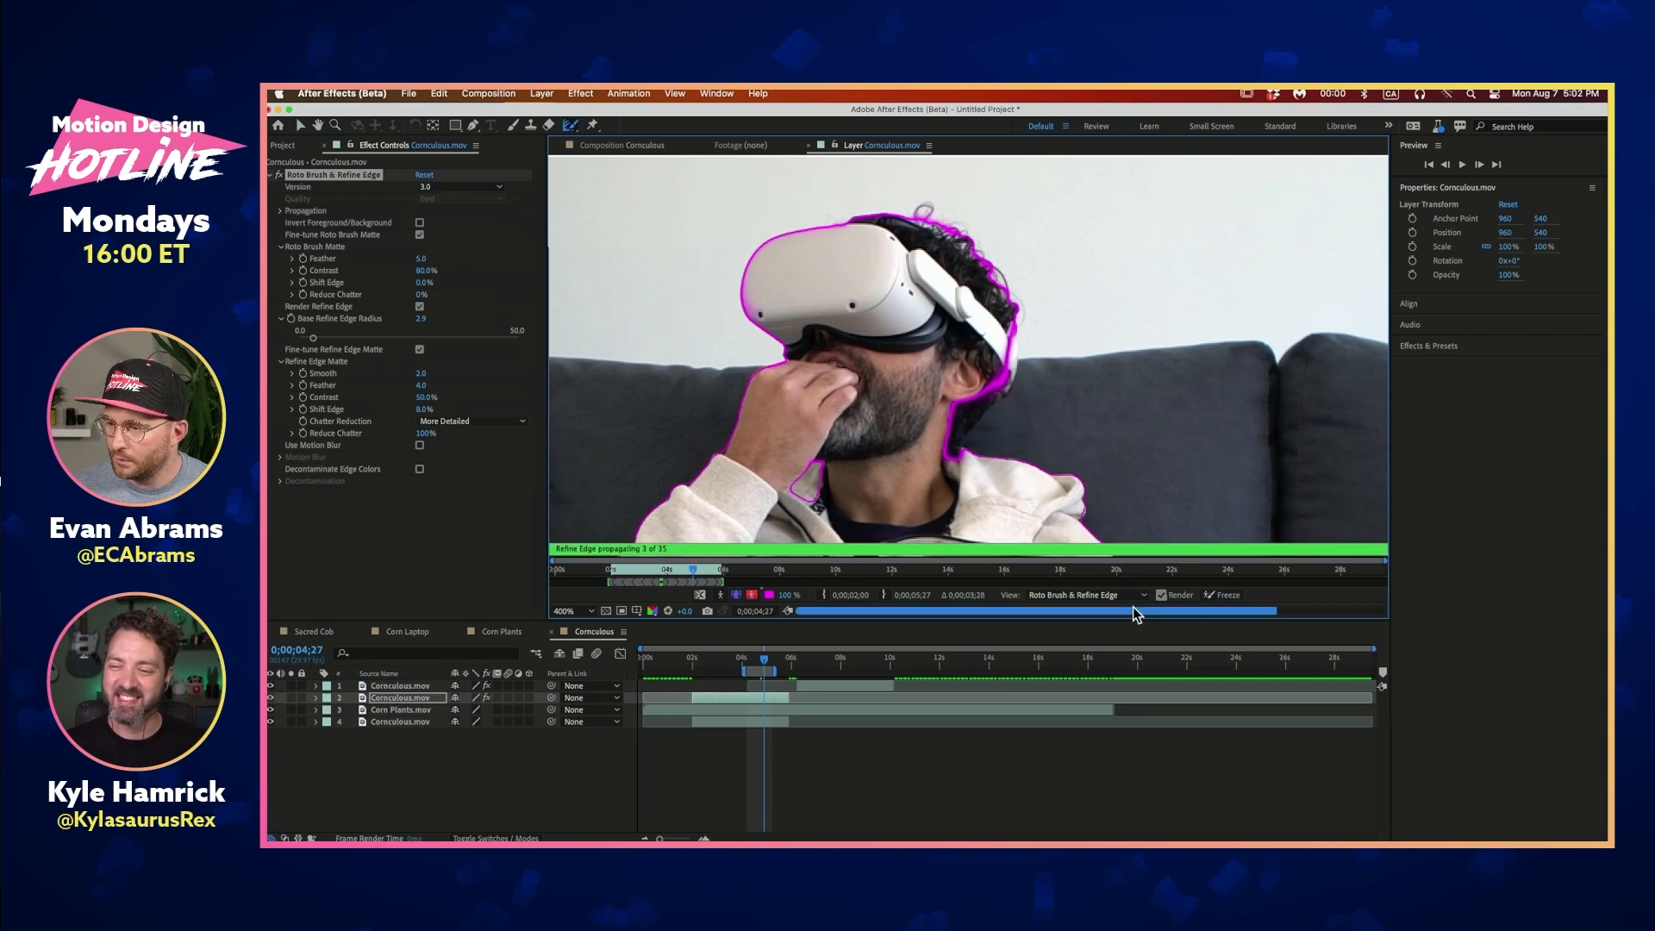
pyautogui.click(662, 570)
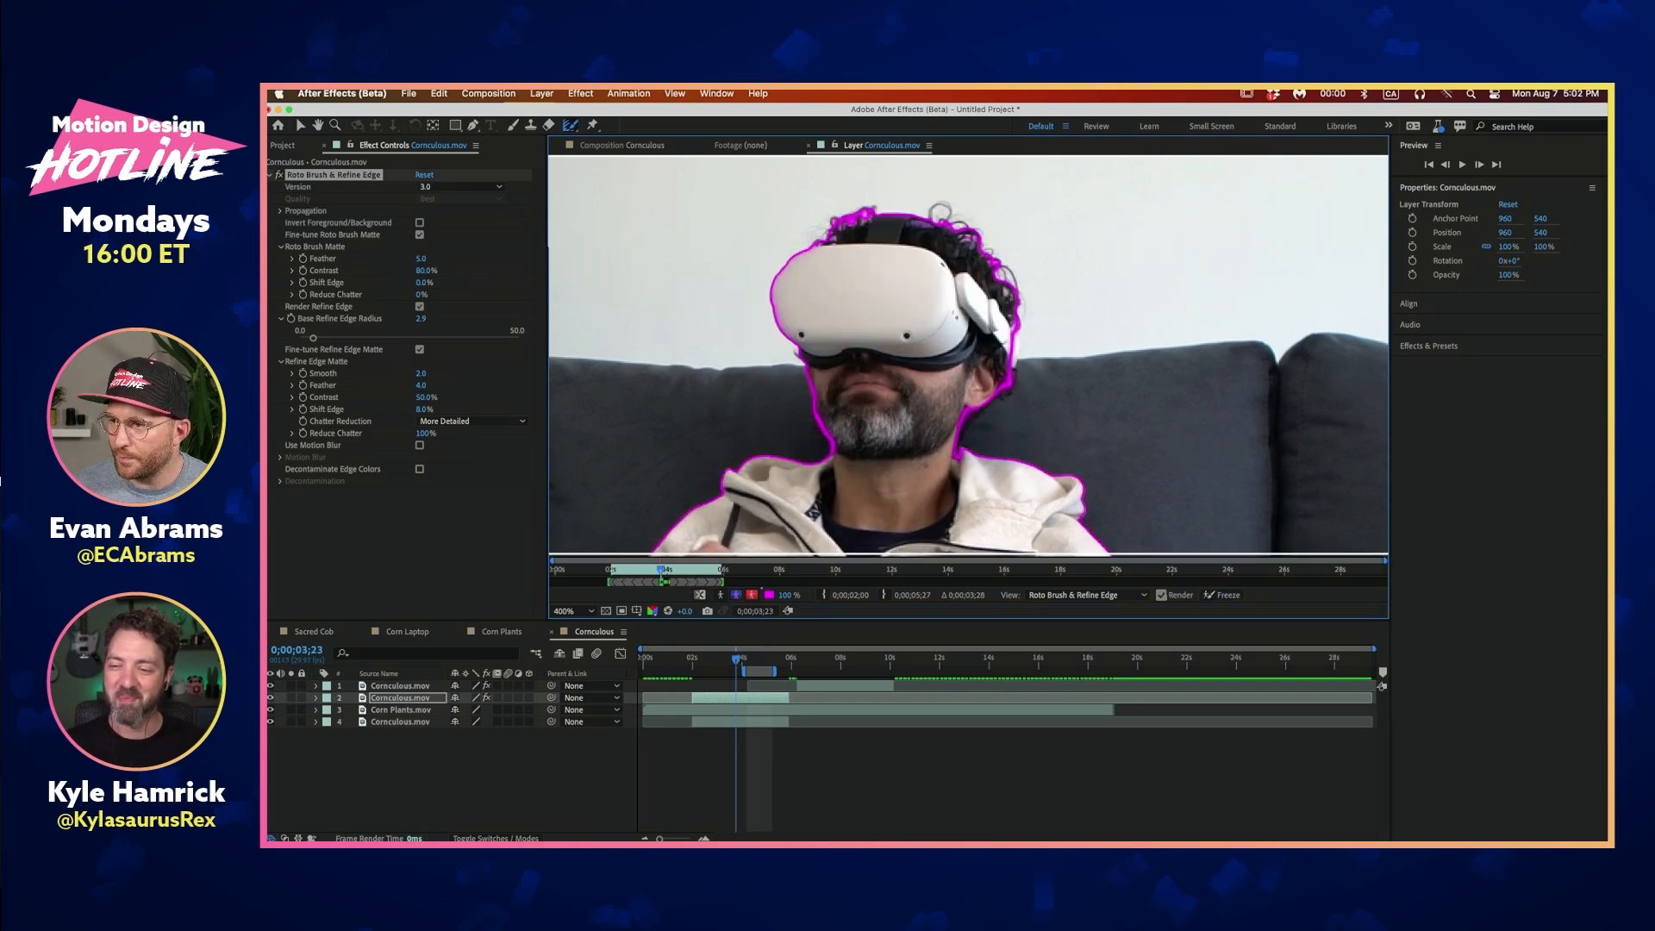
pyautogui.scroll(1, 983, 212)
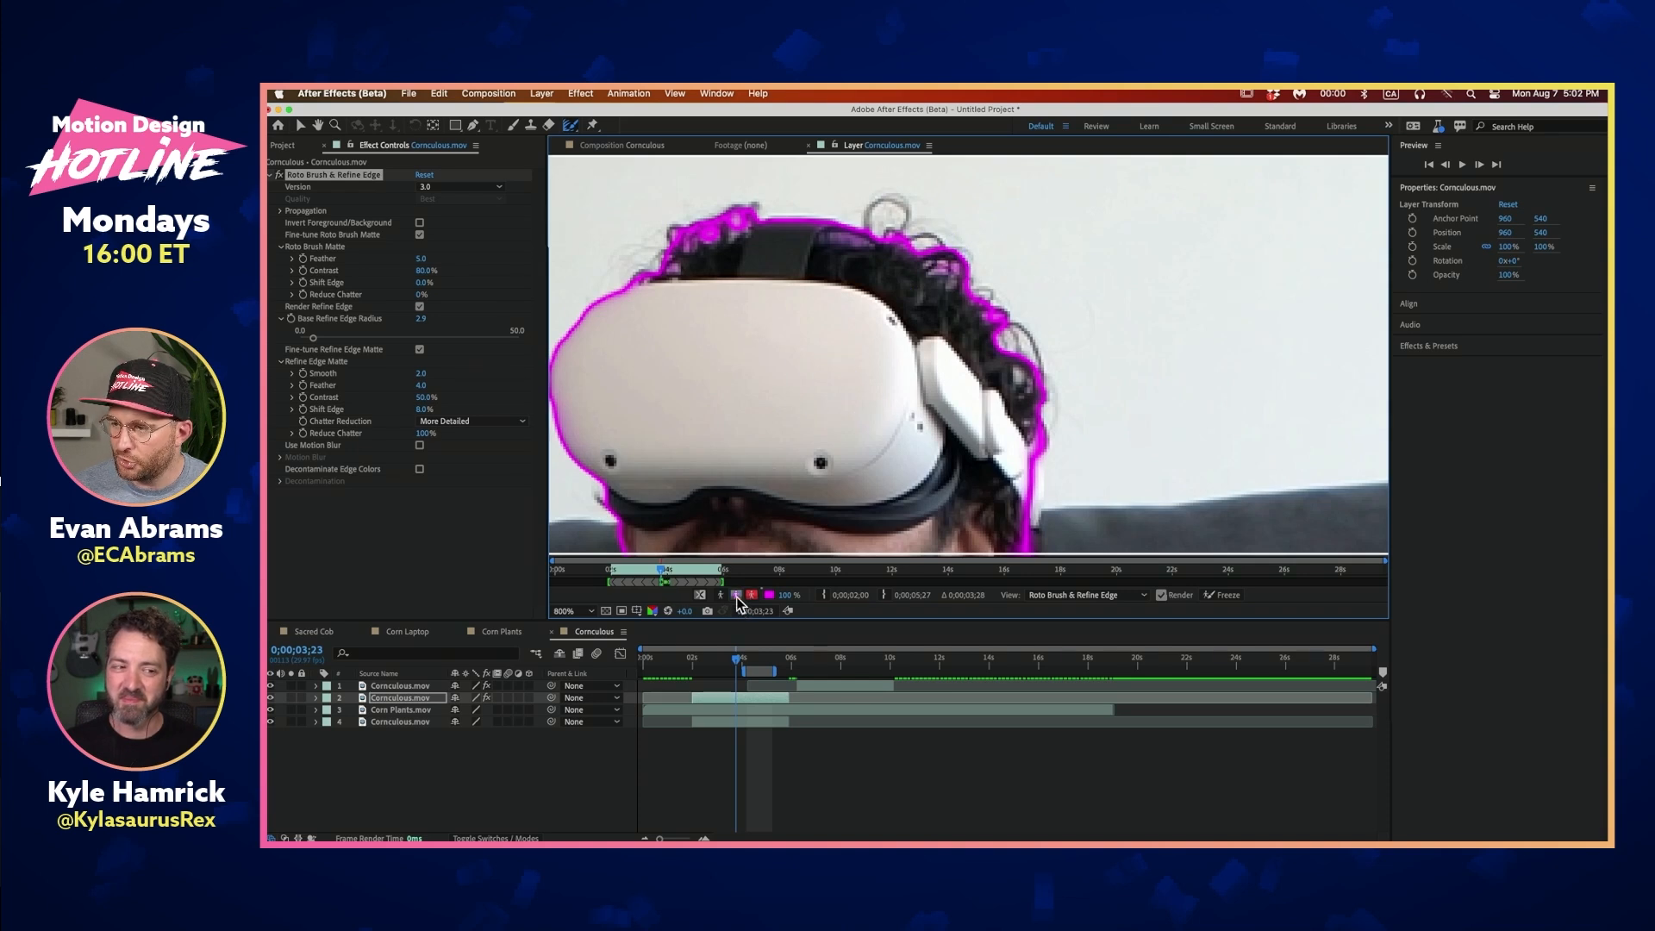
# Paint more Refine Edge strokes over the curly hair around the headset's head strap at 0;00;03;23
pyautogui.moveTo(860, 213)
pyautogui.mouseDown()
pyautogui.moveTo(905, 221)
pyautogui.moveTo(1024, 349)
pyautogui.mouseUp()
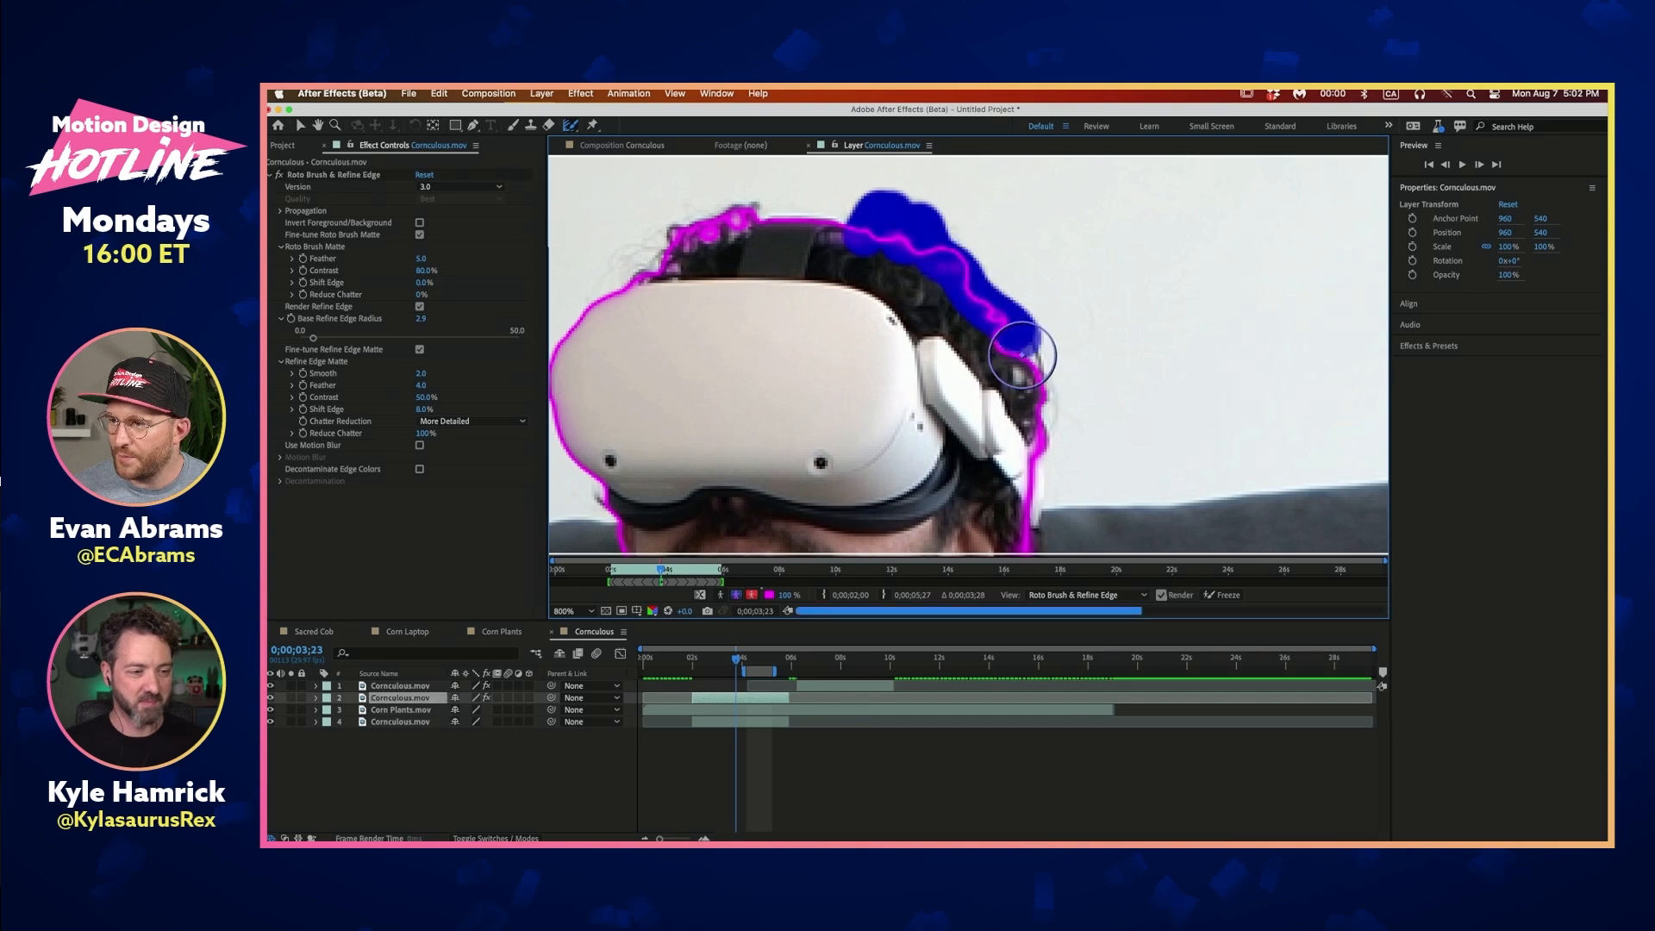
pyautogui.moveTo(910, 241); pyautogui.dragTo(898, 232)
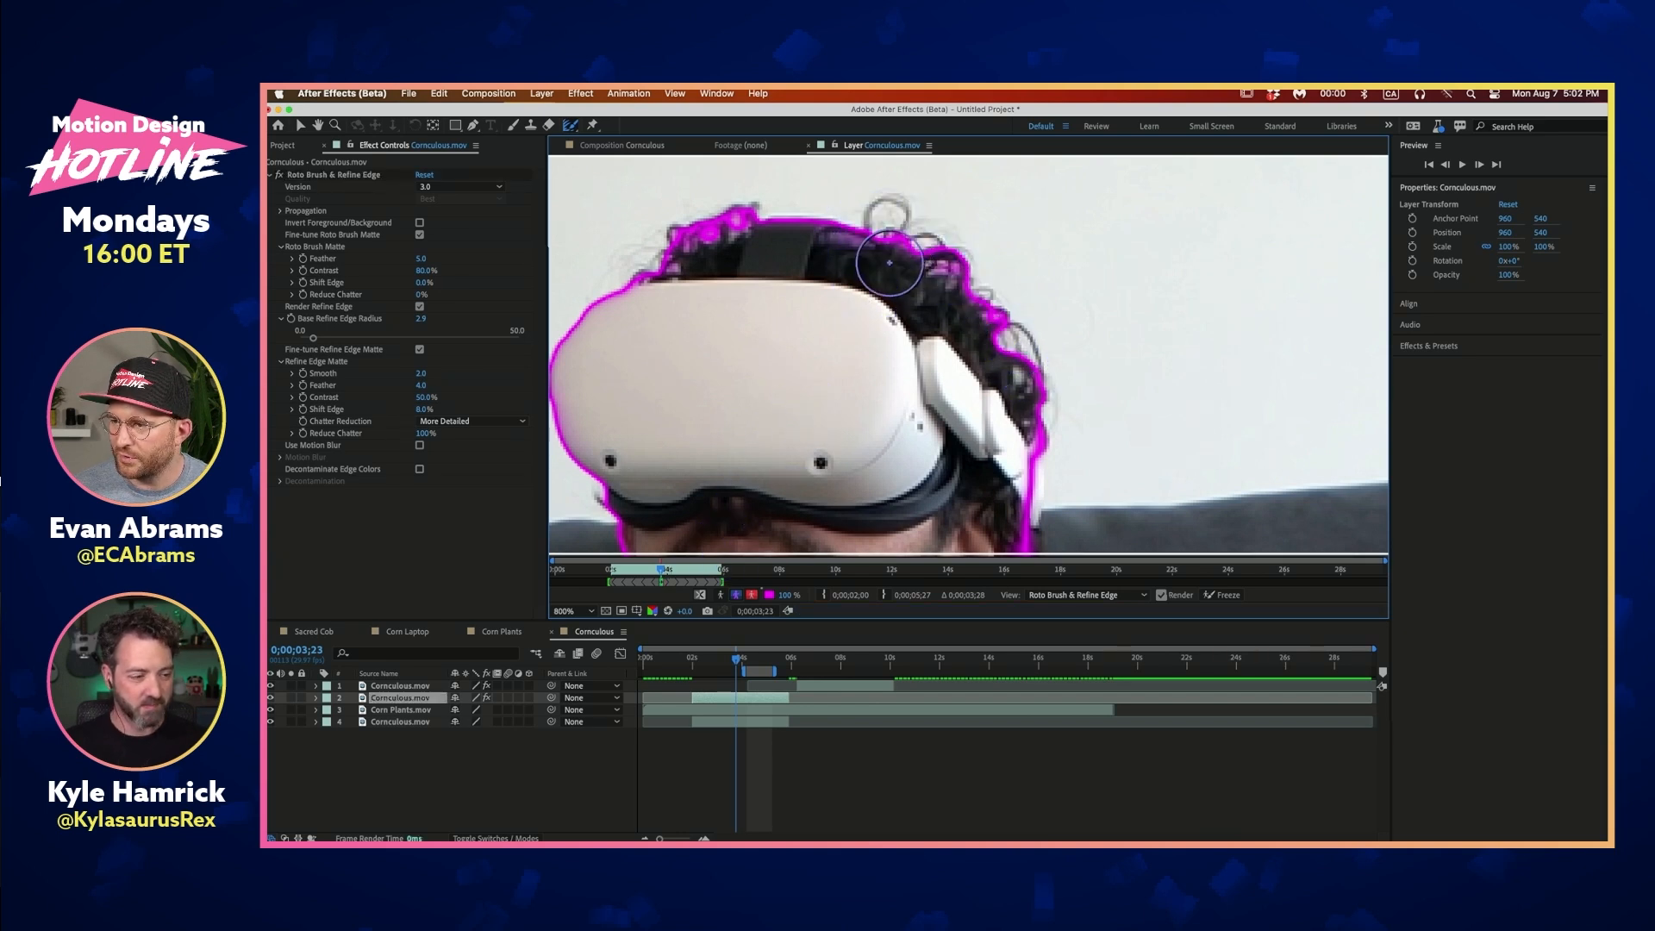
pyautogui.moveTo(856, 266); pyautogui.dragTo(953, 326)
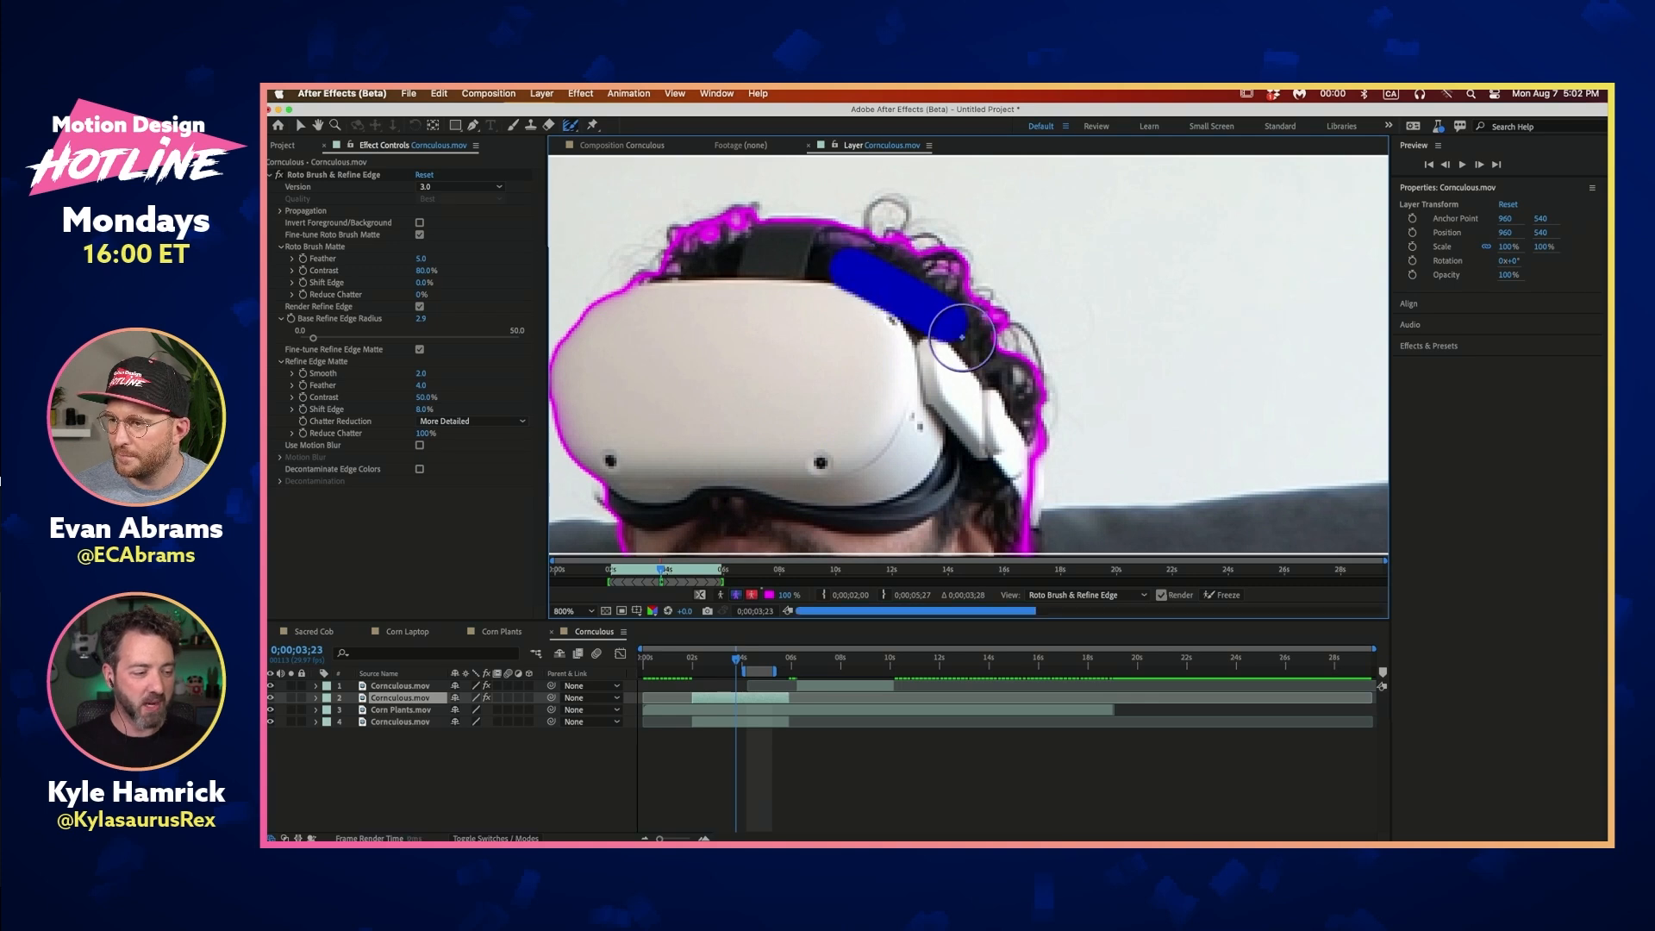
pyautogui.scroll(-1, 921, 307)
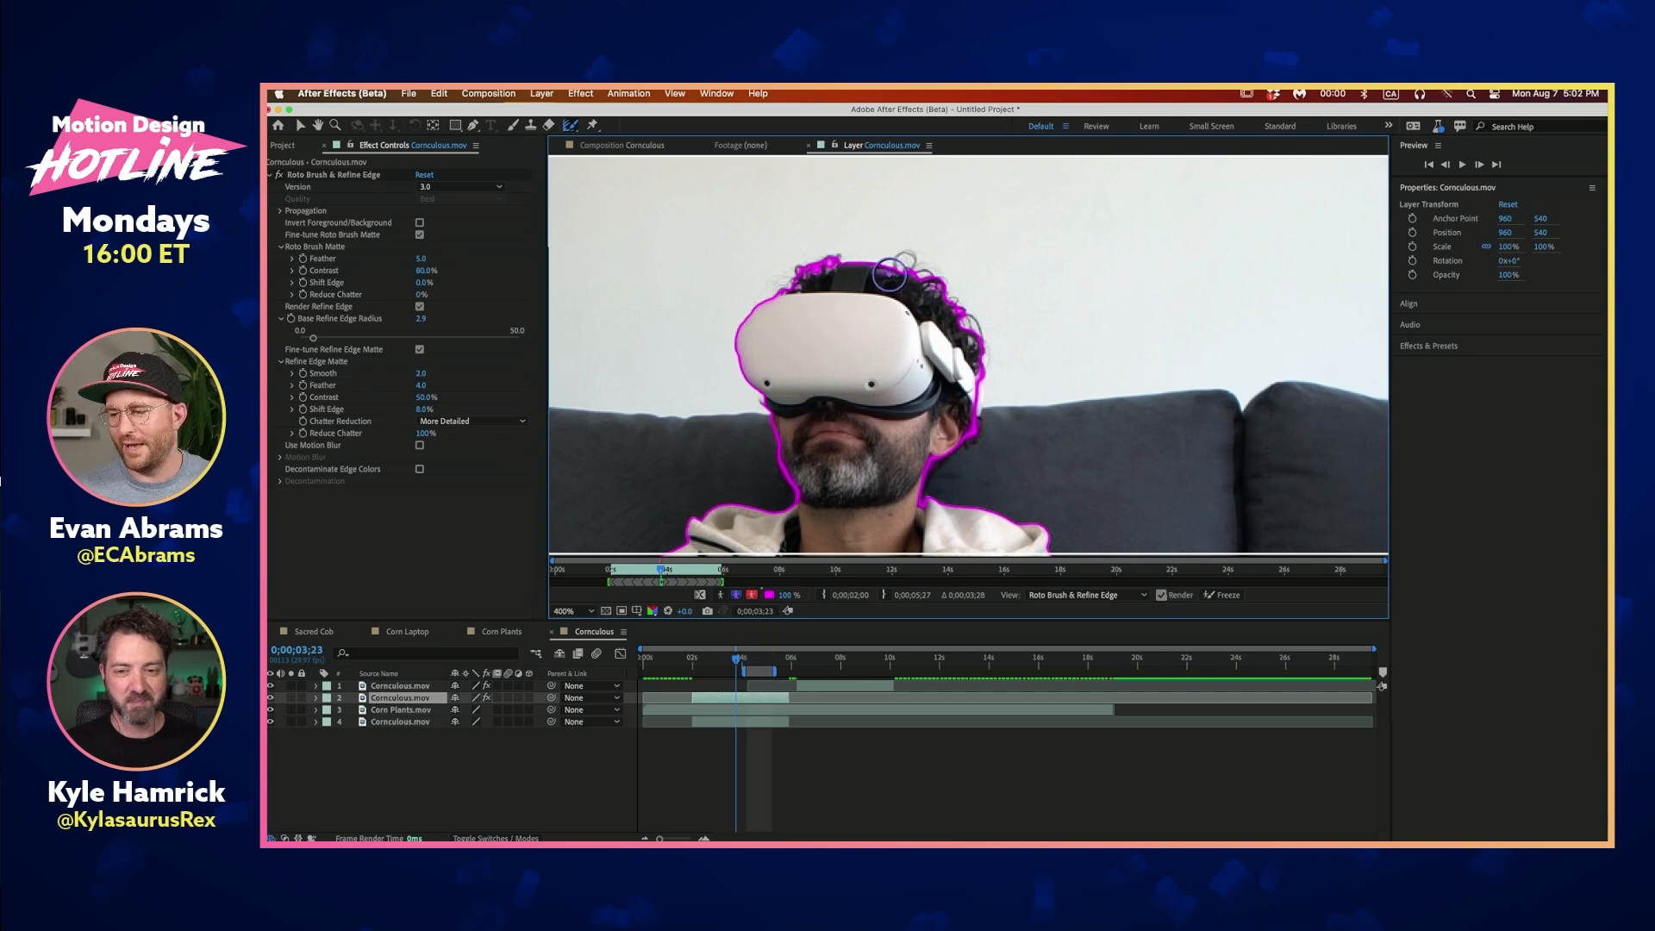
pyautogui.moveTo(819, 271); pyautogui.dragTo(751, 308)
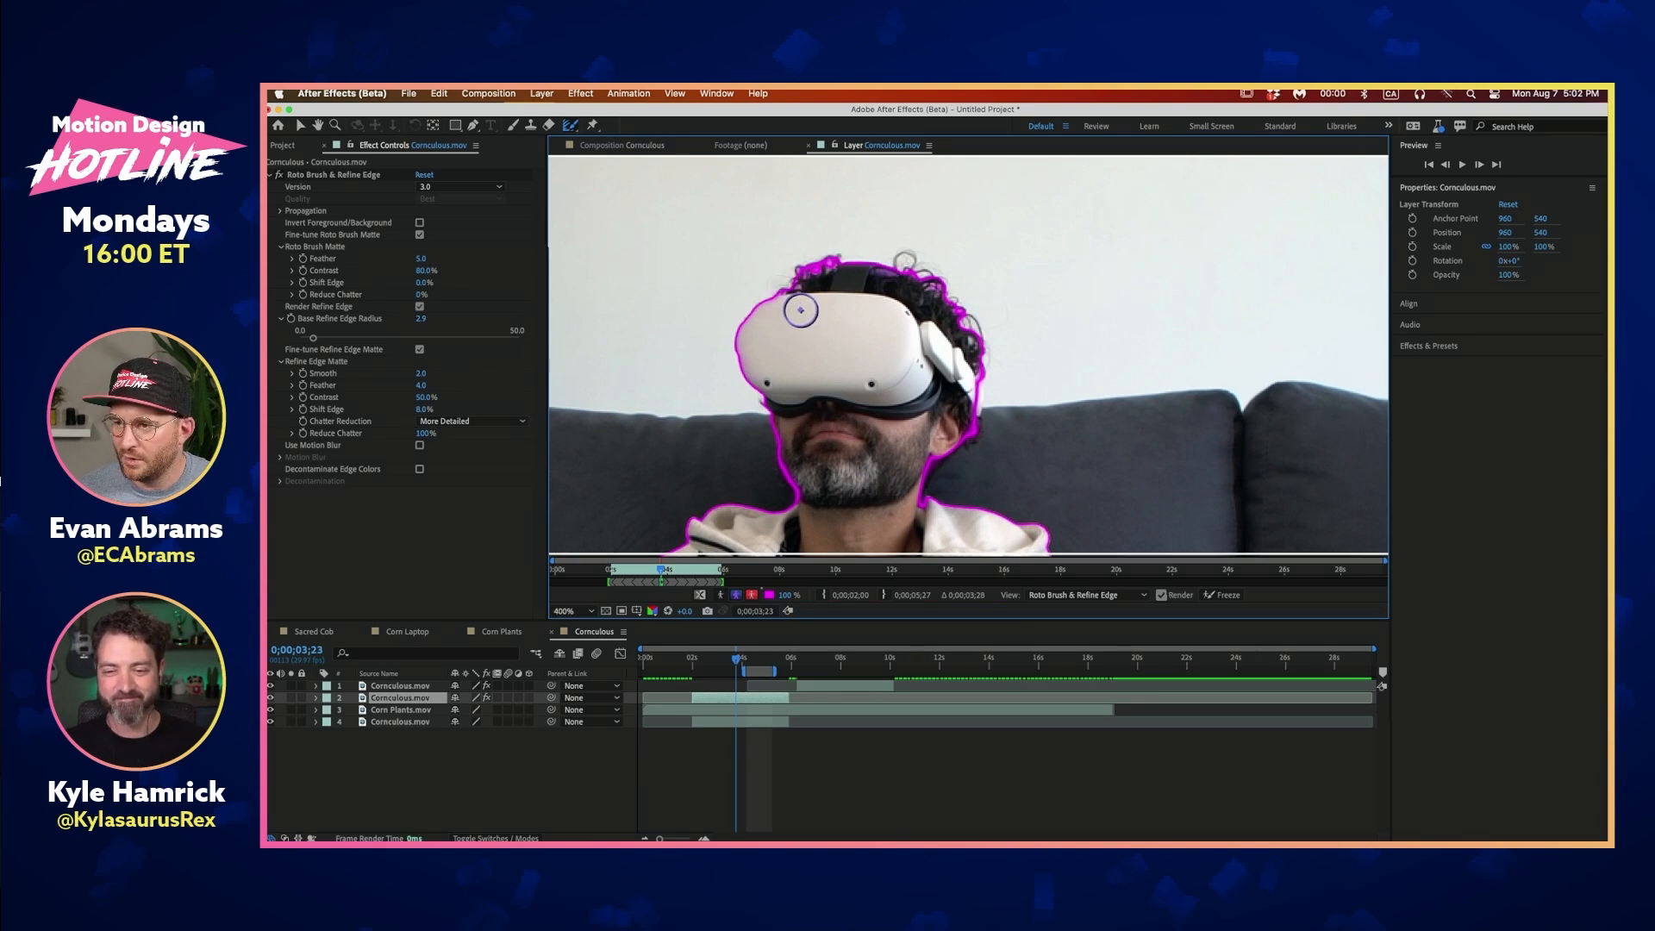
# Inspect the headset and hair matte up close as an alpha view and as a cutout against black
pyautogui.scroll(2, 798, 317)
pyautogui.click(737, 595)
pyautogui.click(738, 596)
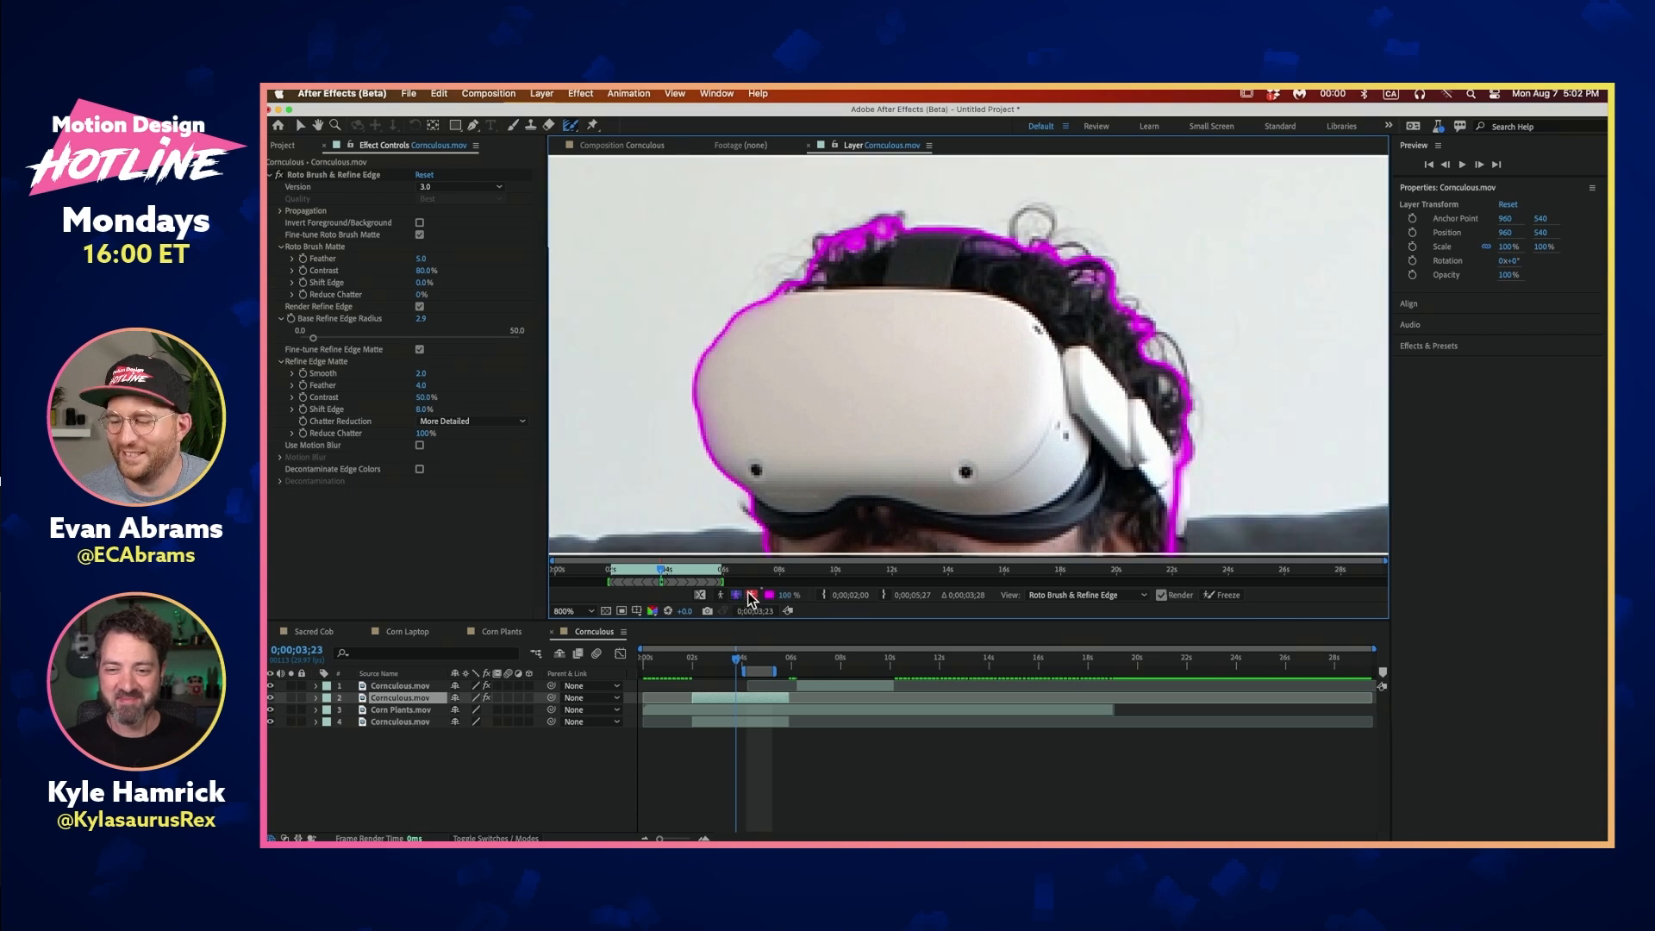
pyautogui.click(725, 593)
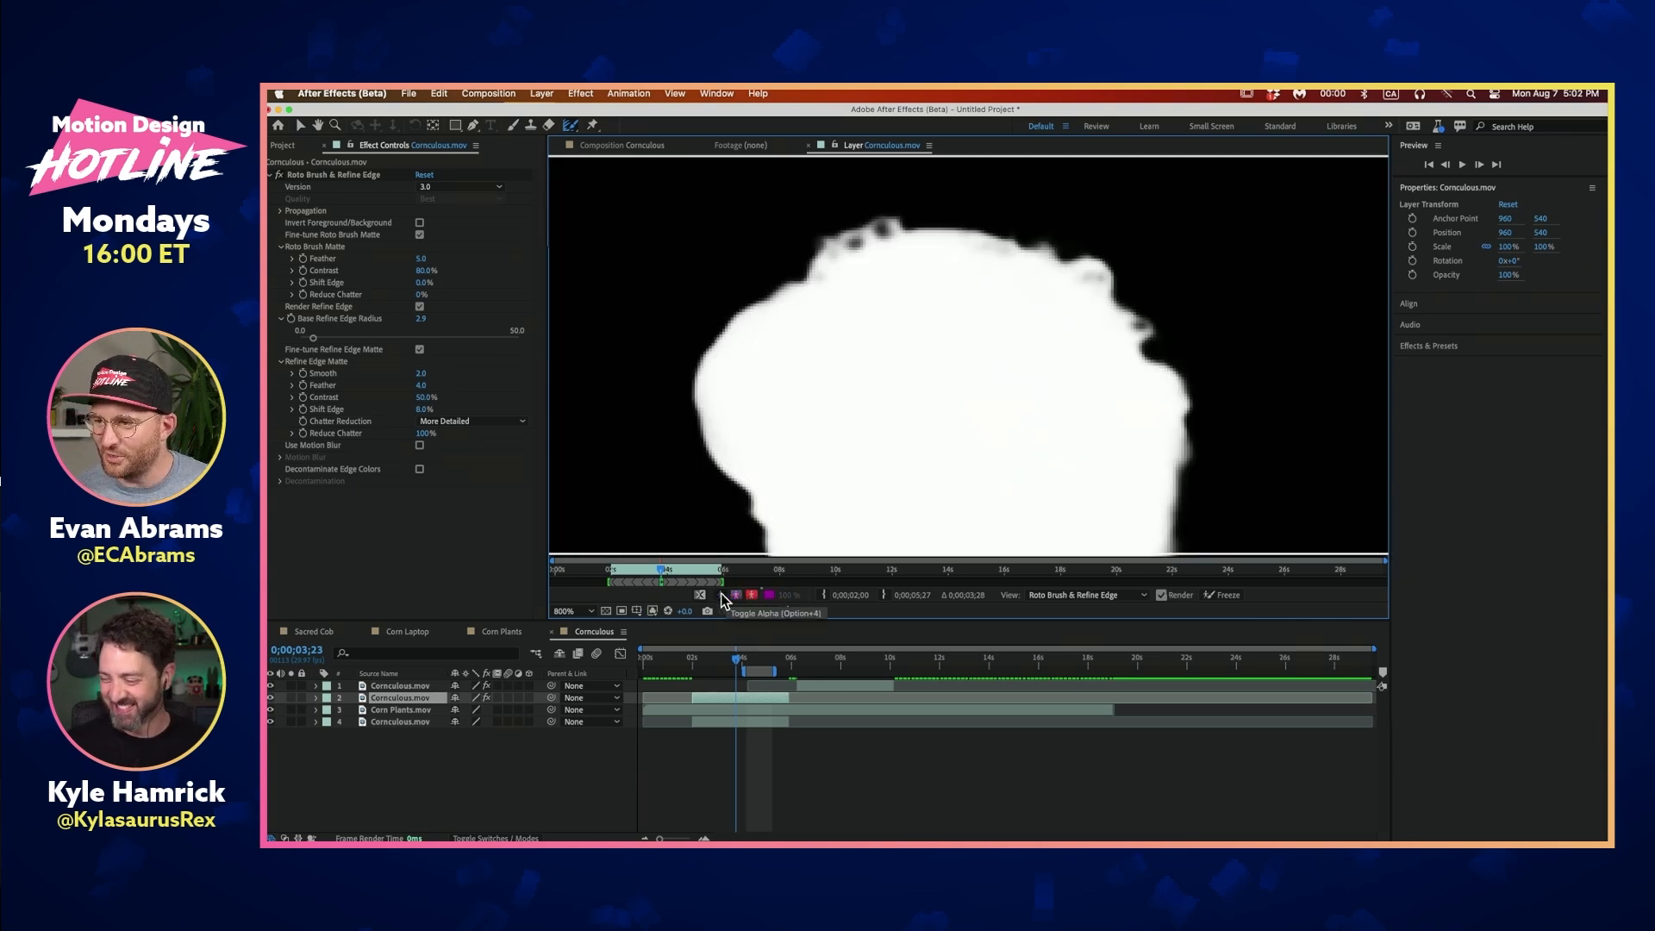
pyautogui.click(723, 594)
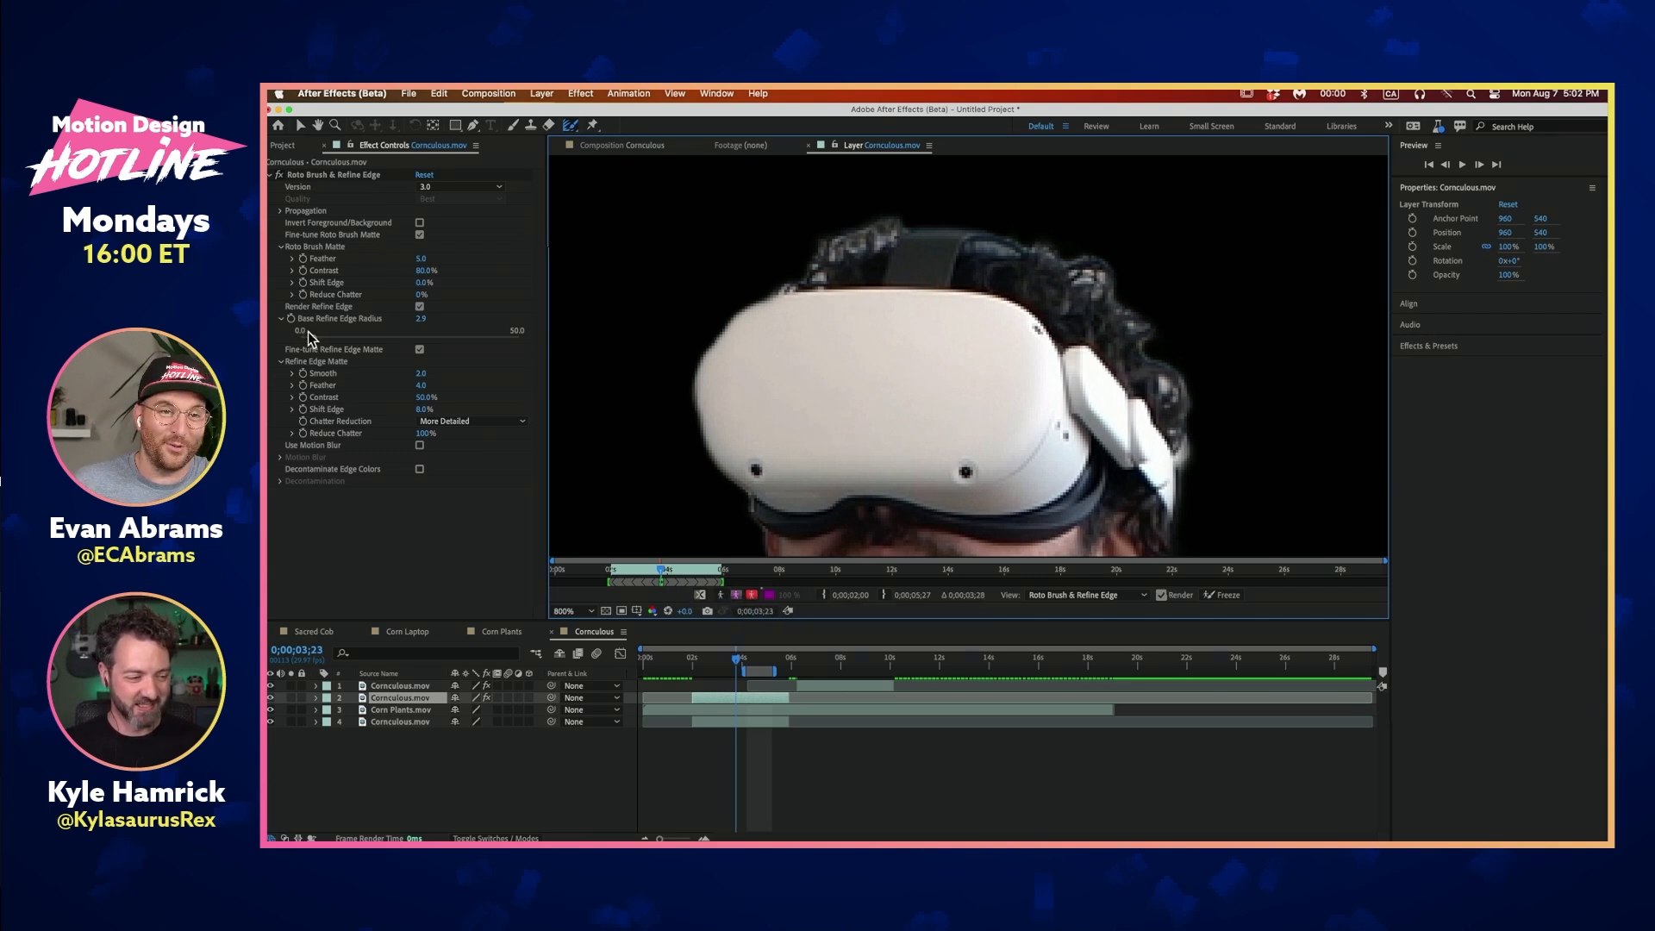
# Reset the Roto Brush & Refine Edge effect on the second Cornculous.mov layer and view the whole figure
pyautogui.click(330, 179)
pyautogui.click(424, 175)
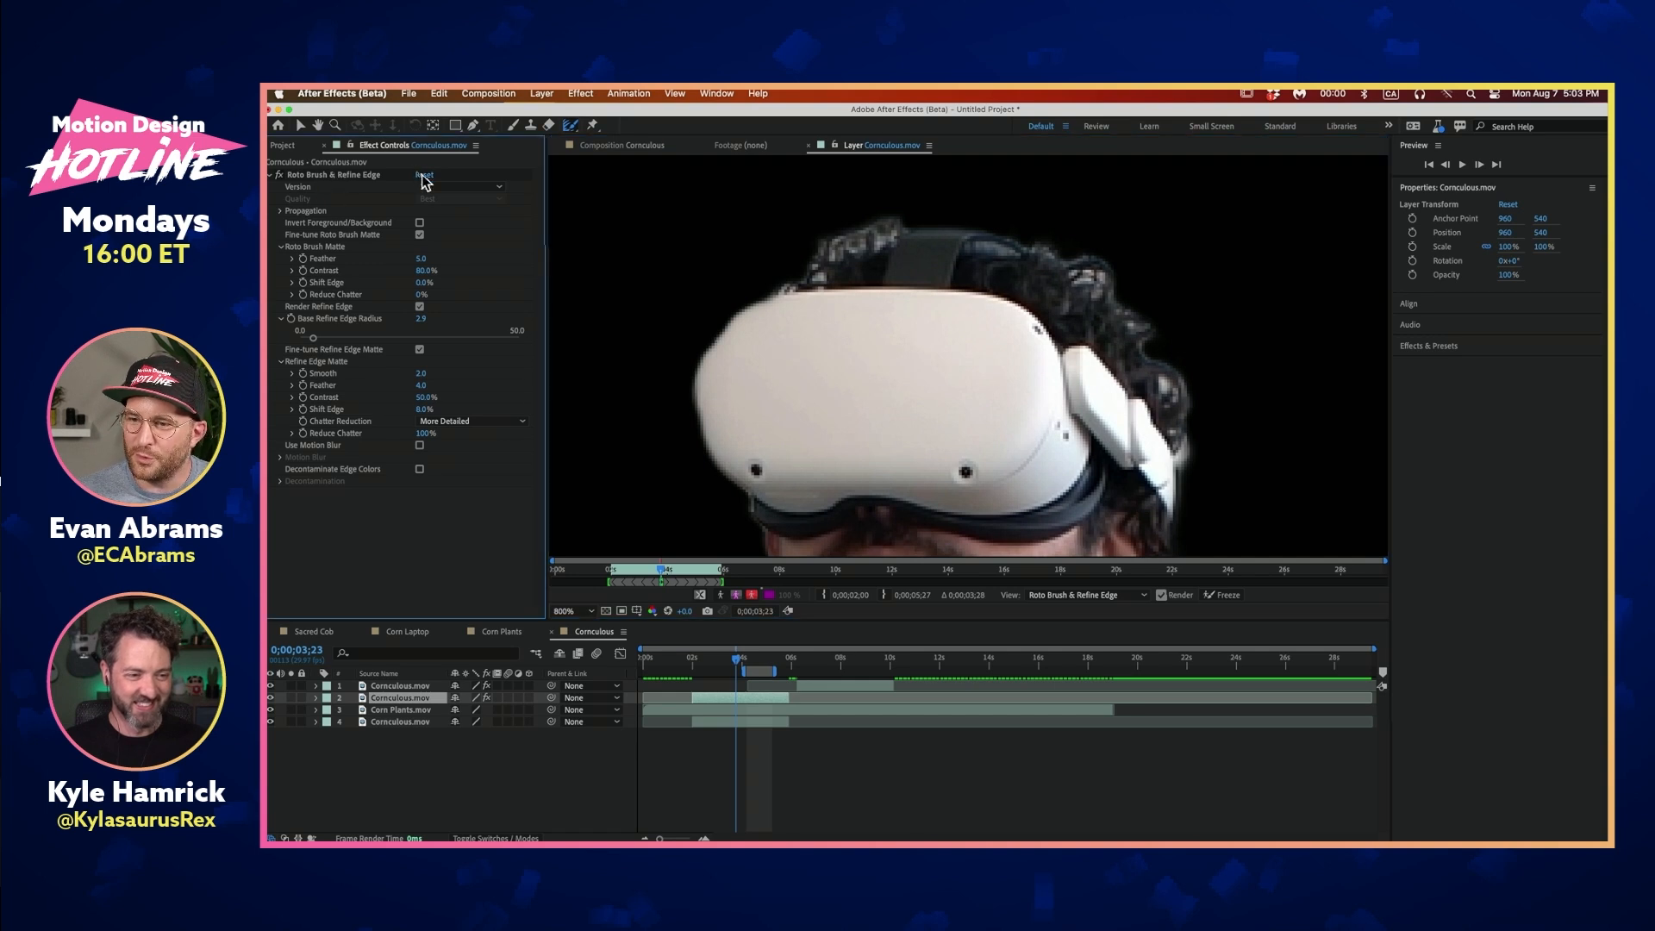
pyautogui.scroll(-2, 1129, 377)
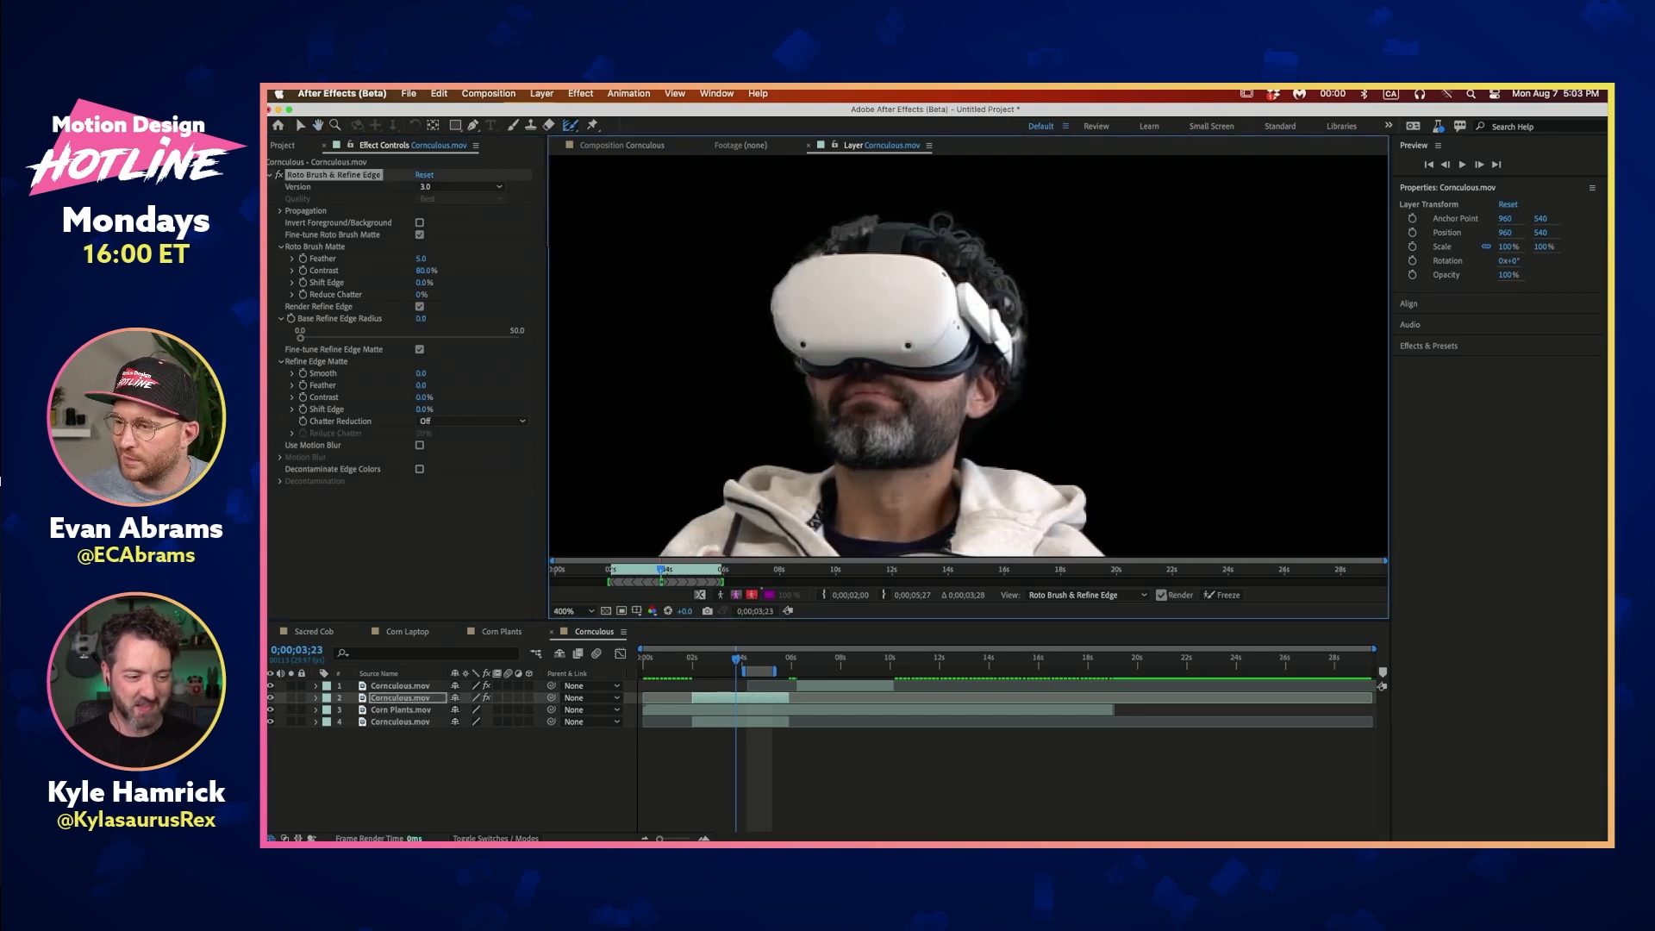
pyautogui.click(736, 694)
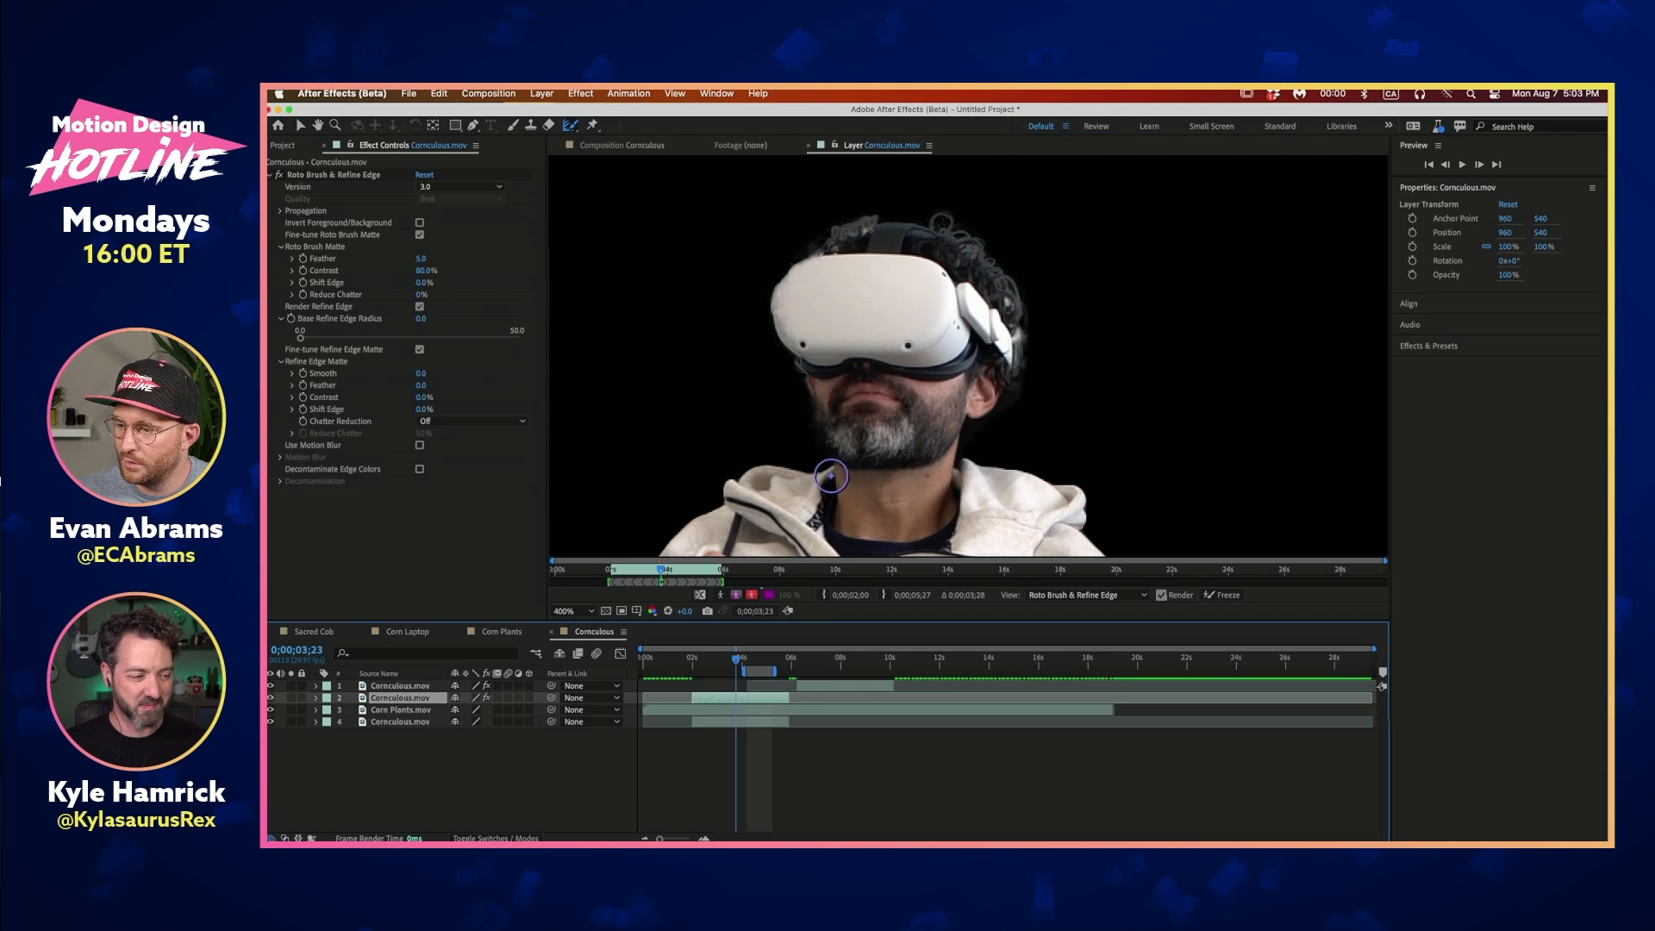
pyautogui.scroll(-4, 944, 334)
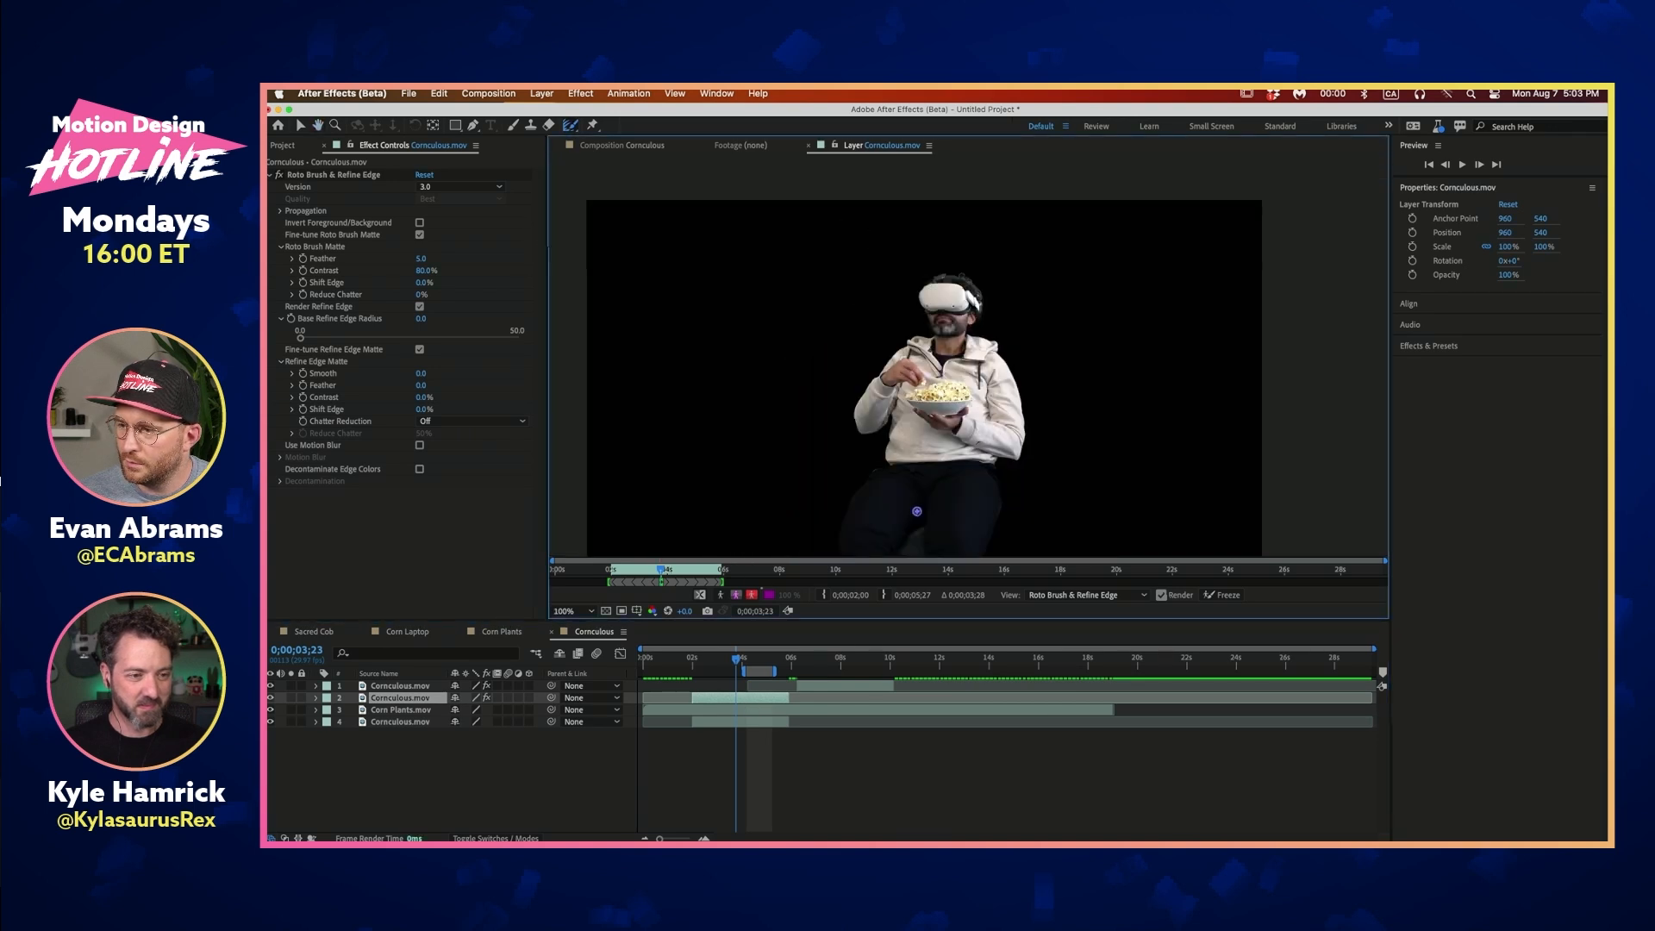
pyautogui.click(726, 695)
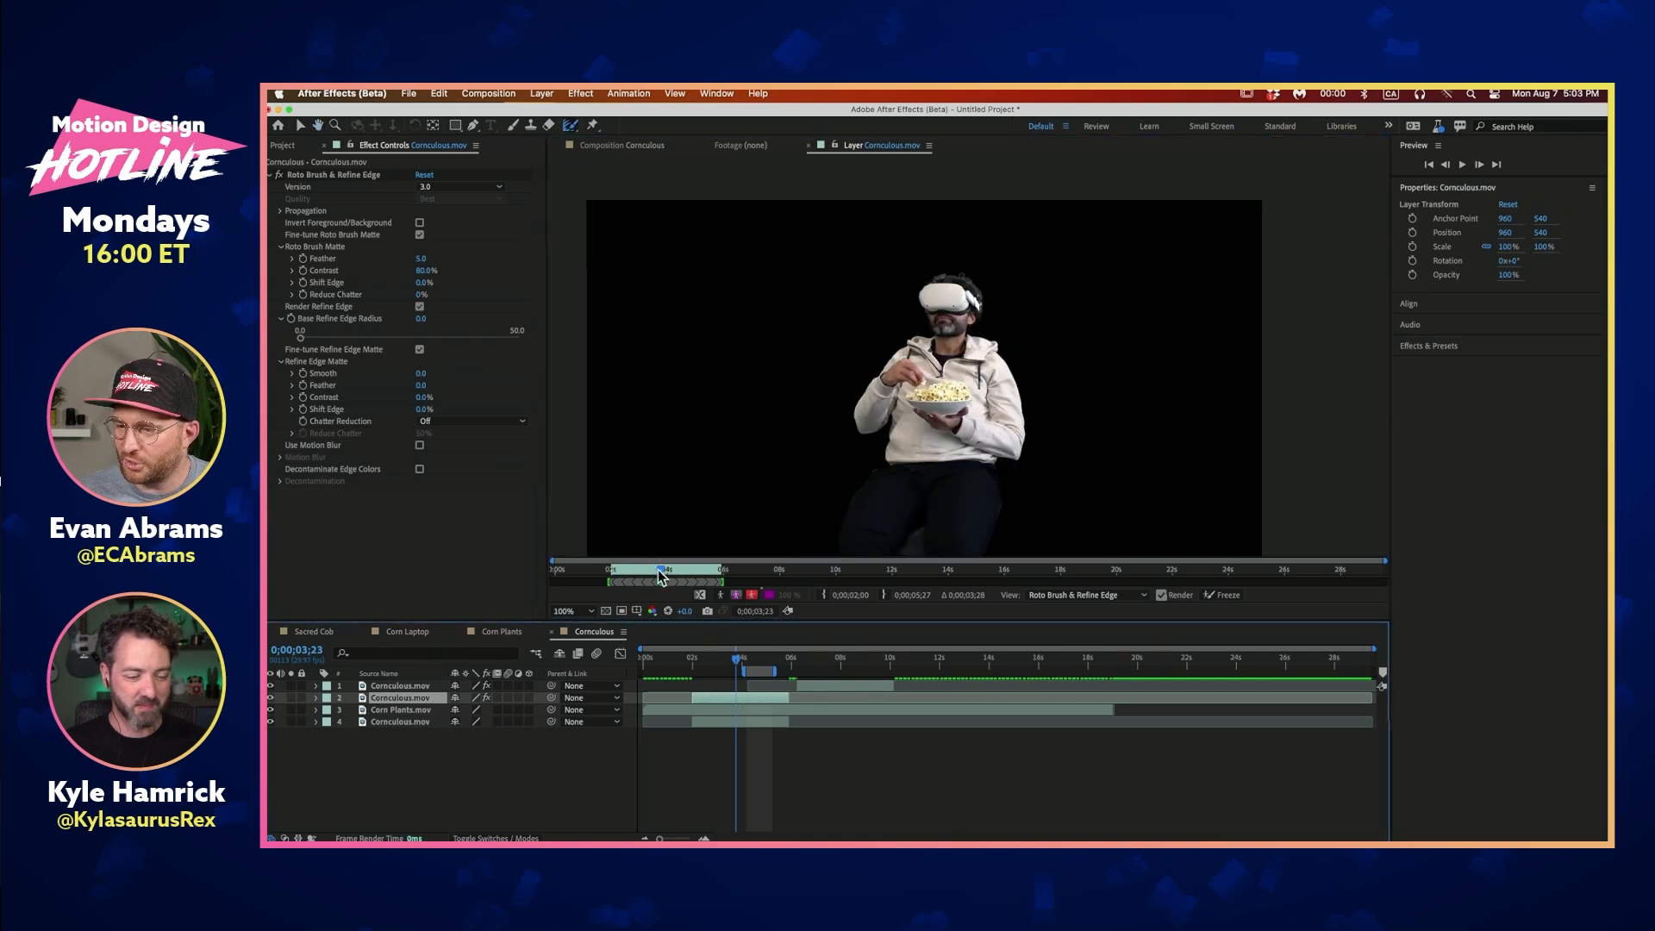
# Select the Roto Brush & Refine Edge effect and examine the options available on its propagation span
pyautogui.press('v')
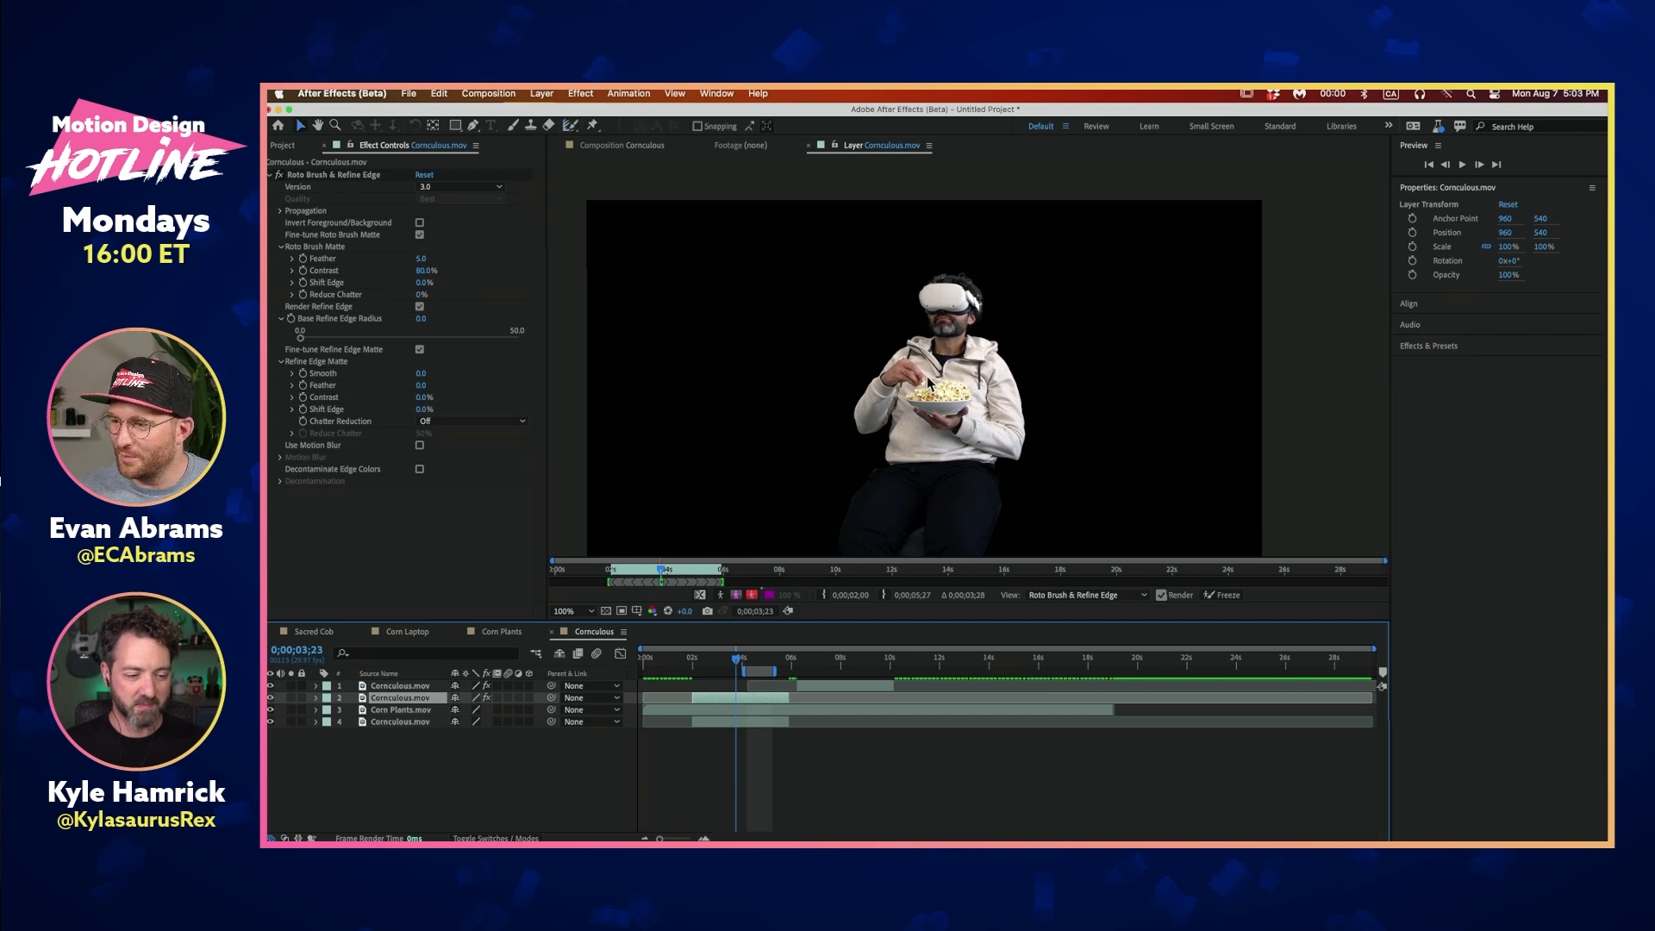
pyautogui.click(734, 595)
pyautogui.click(734, 596)
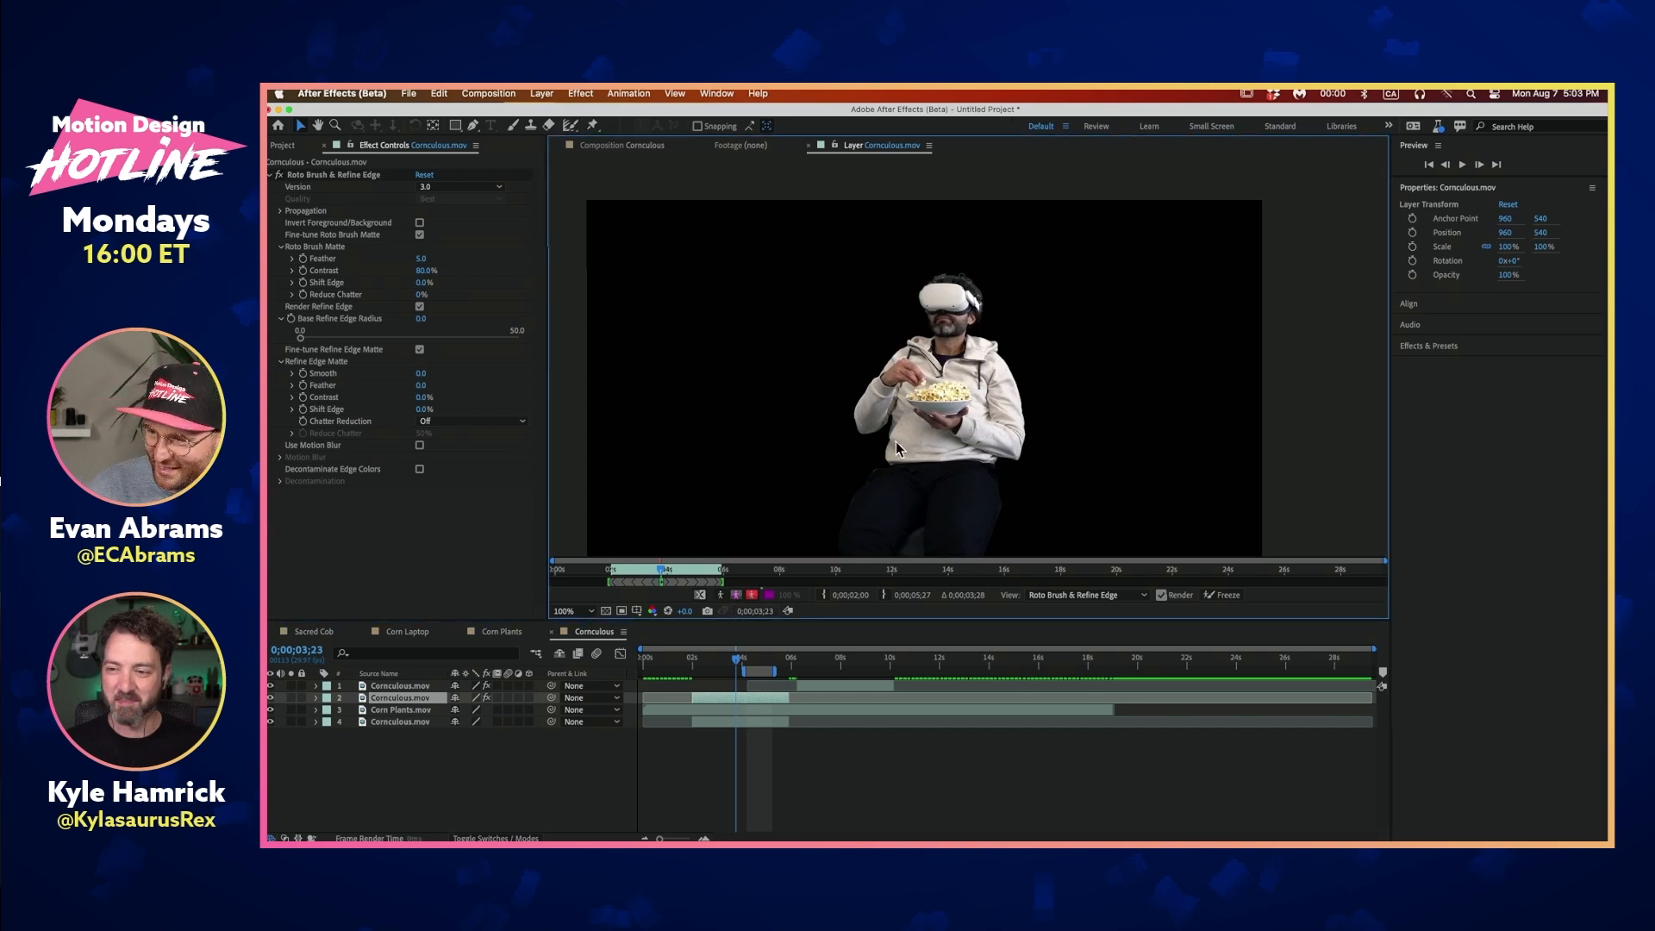
pyautogui.click(362, 175)
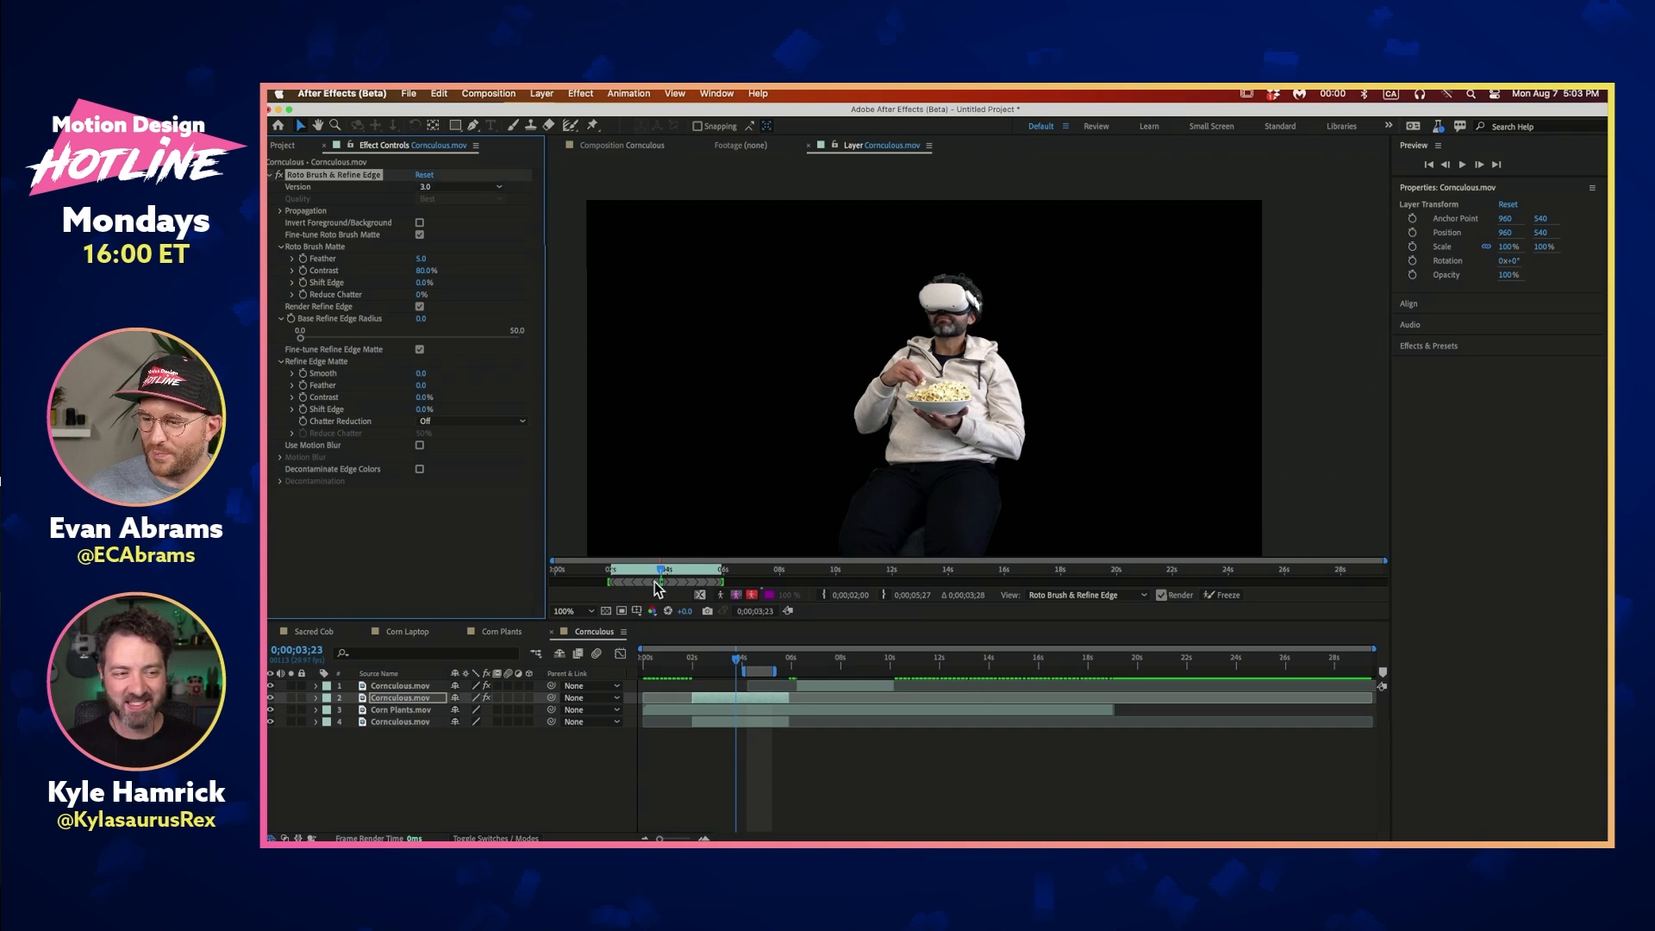
pyautogui.rightClick(661, 584)
pyautogui.click(679, 584)
pyautogui.rightClick(679, 584)
pyautogui.click(676, 586)
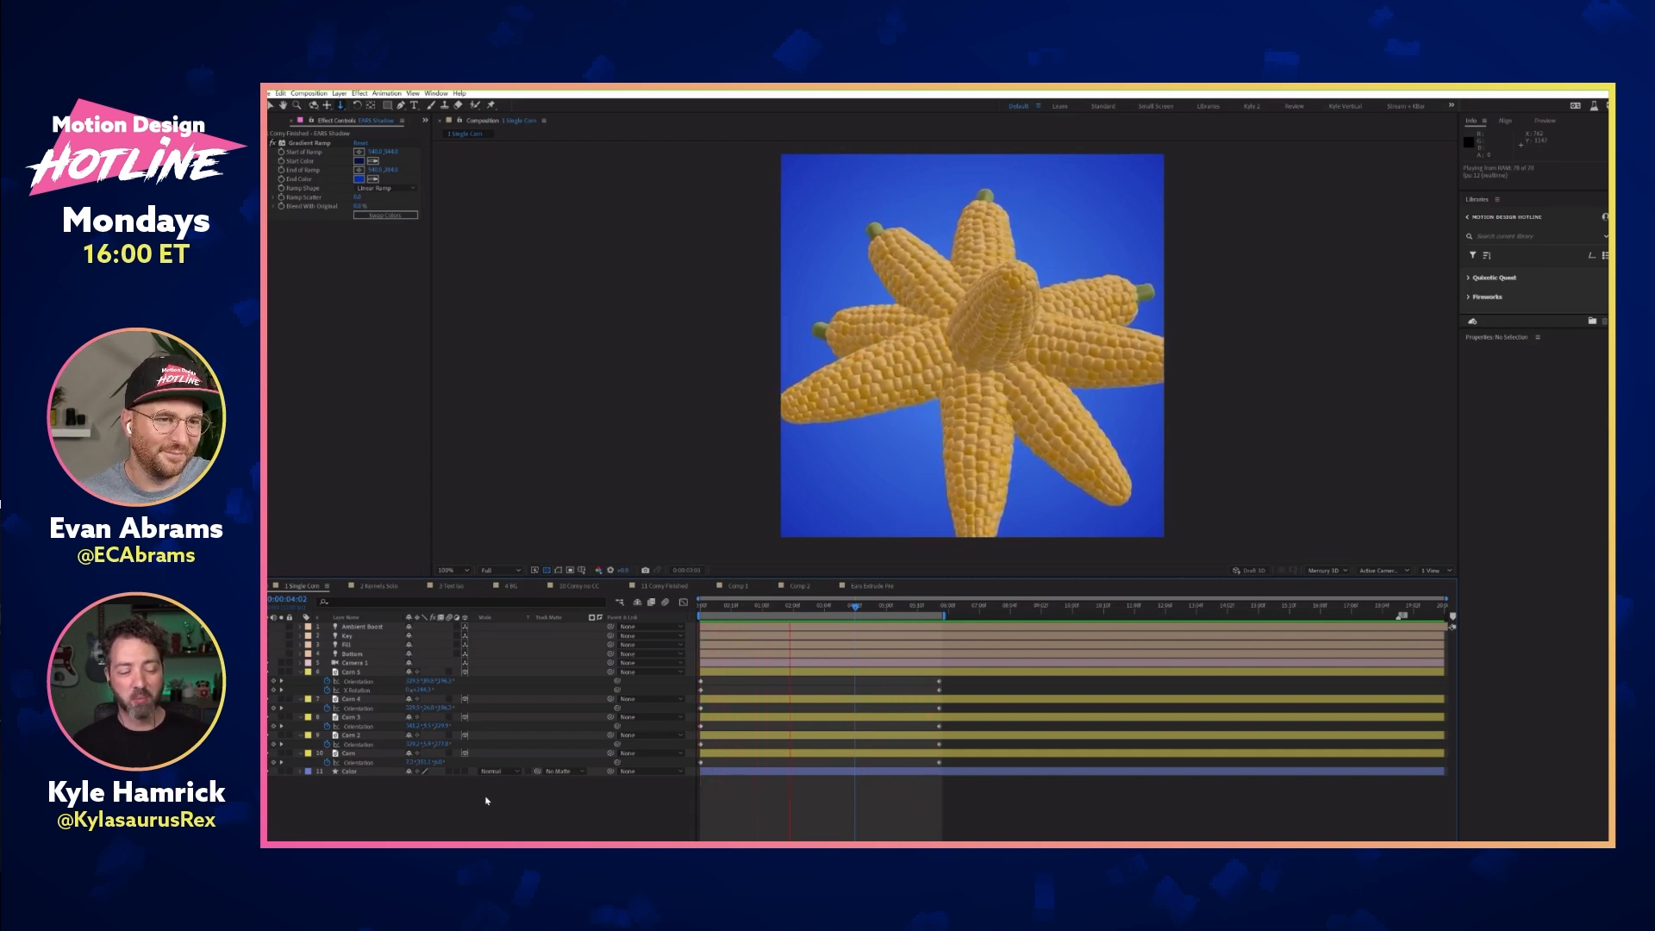
# Show the topmost corn layer's rotation properties, adjust its Y Rotation at 0:00:03:11 and preview the animation
pyautogui.press('space')
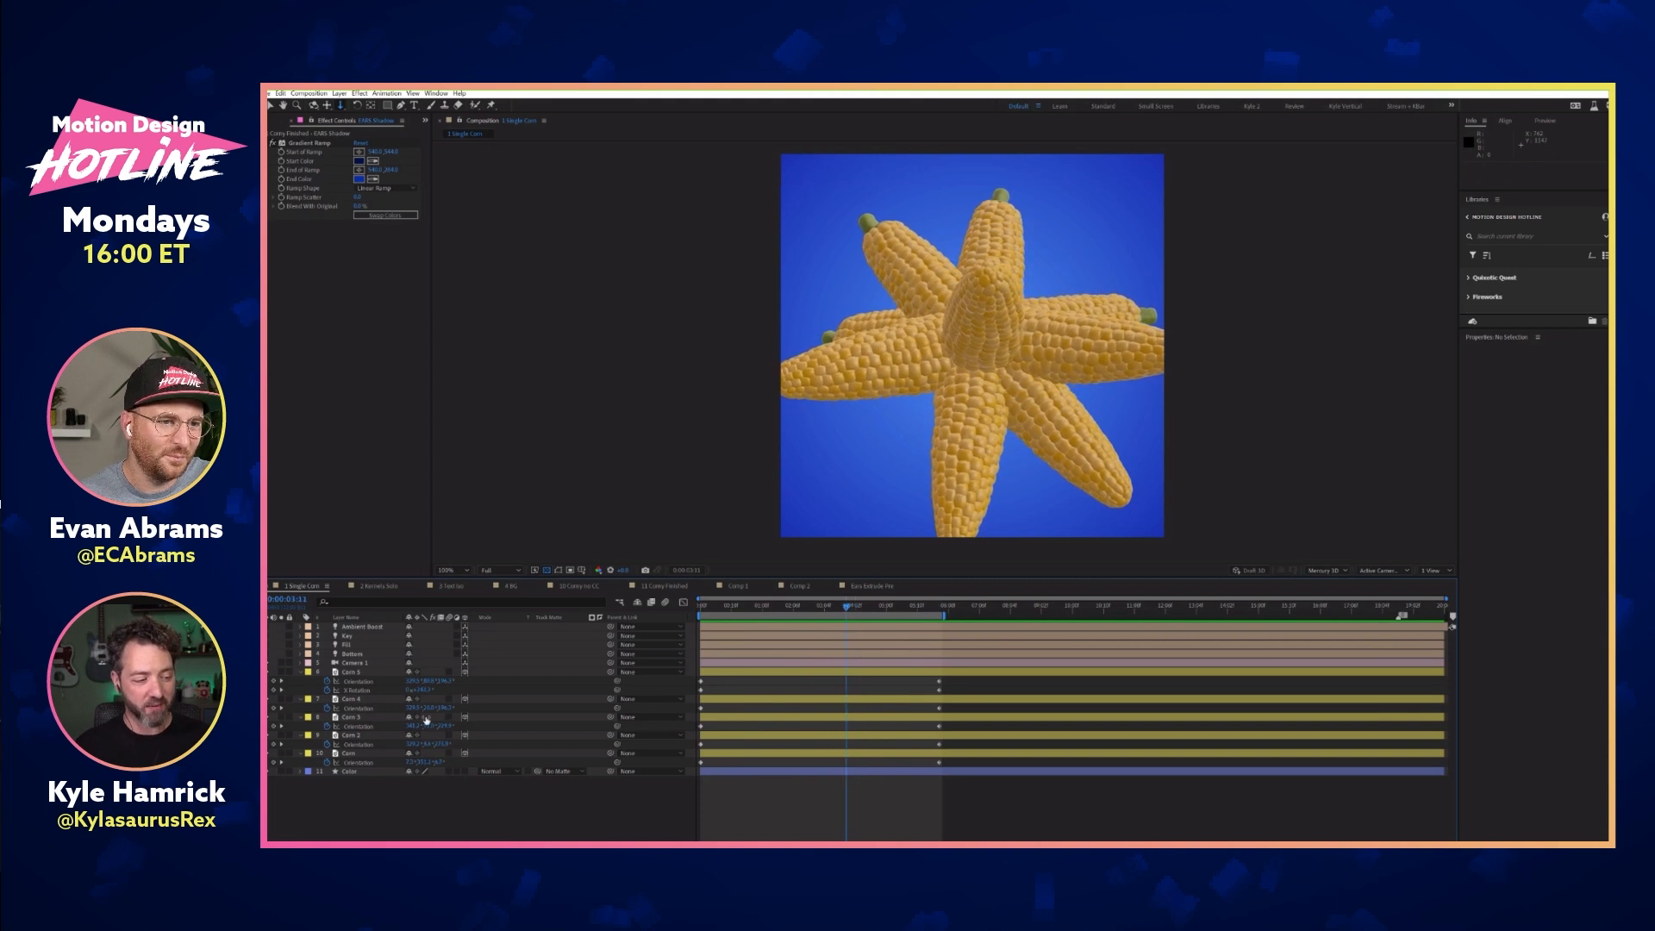
pyautogui.click(366, 671)
pyautogui.press('r')
pyautogui.click(432, 698)
pyautogui.moveTo(432, 698)
pyautogui.mouseDown()
pyautogui.moveTo(458, 698)
pyautogui.moveTo(423, 699)
pyautogui.mouseUp()
pyautogui.click(485, 682)
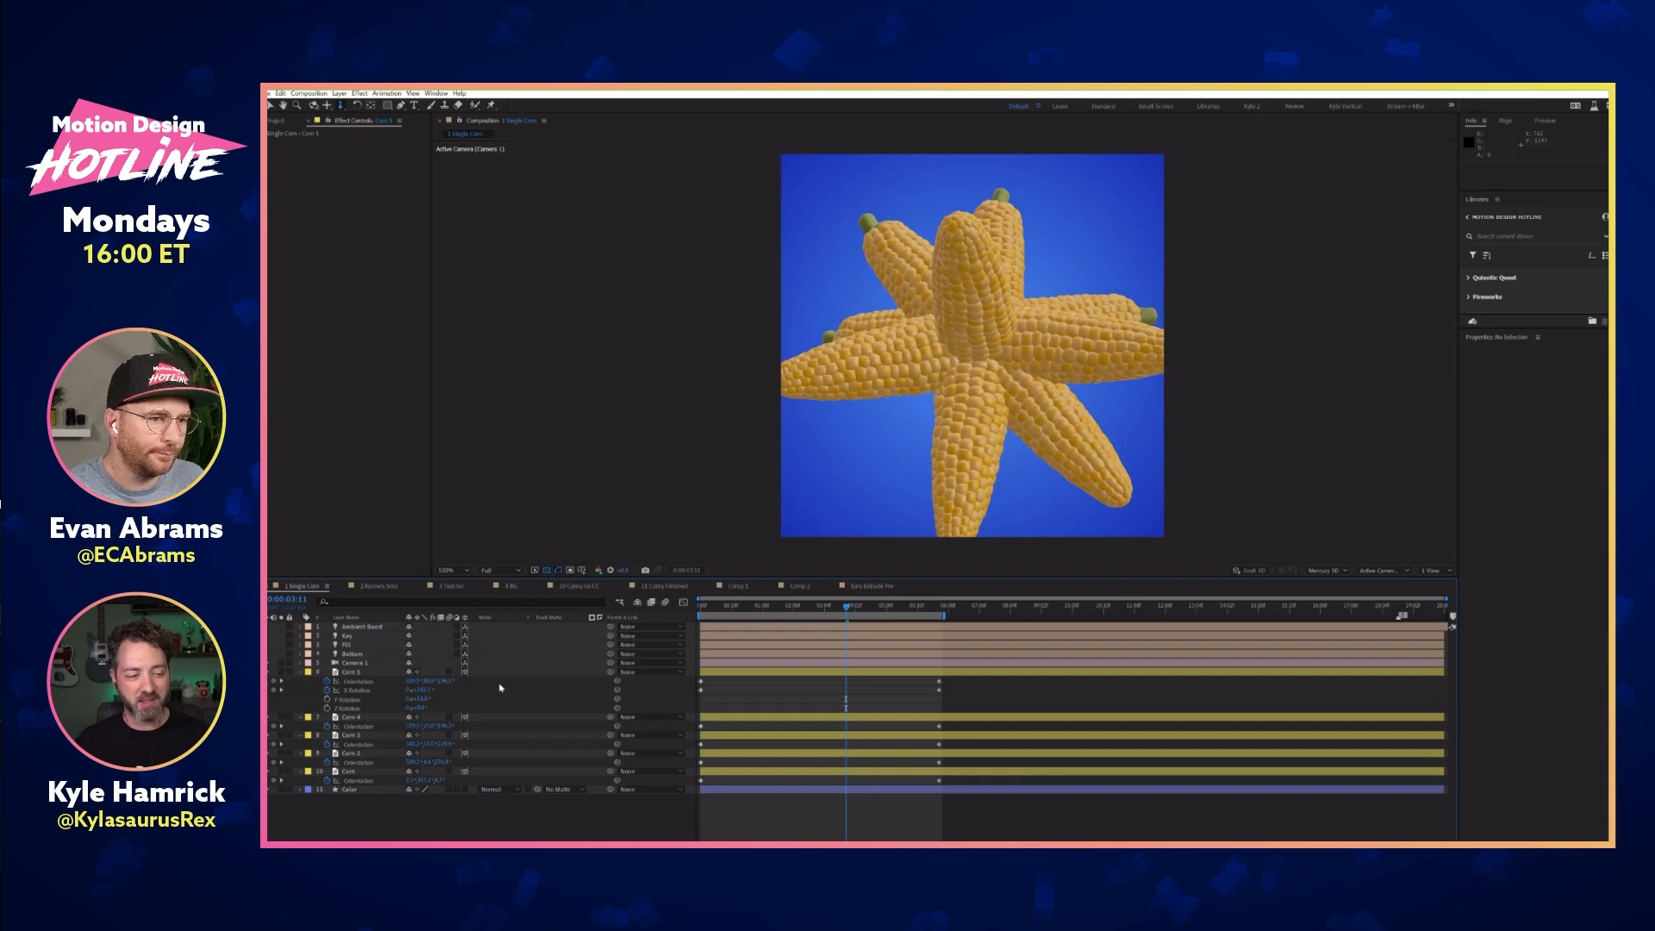
pyautogui.press('space')
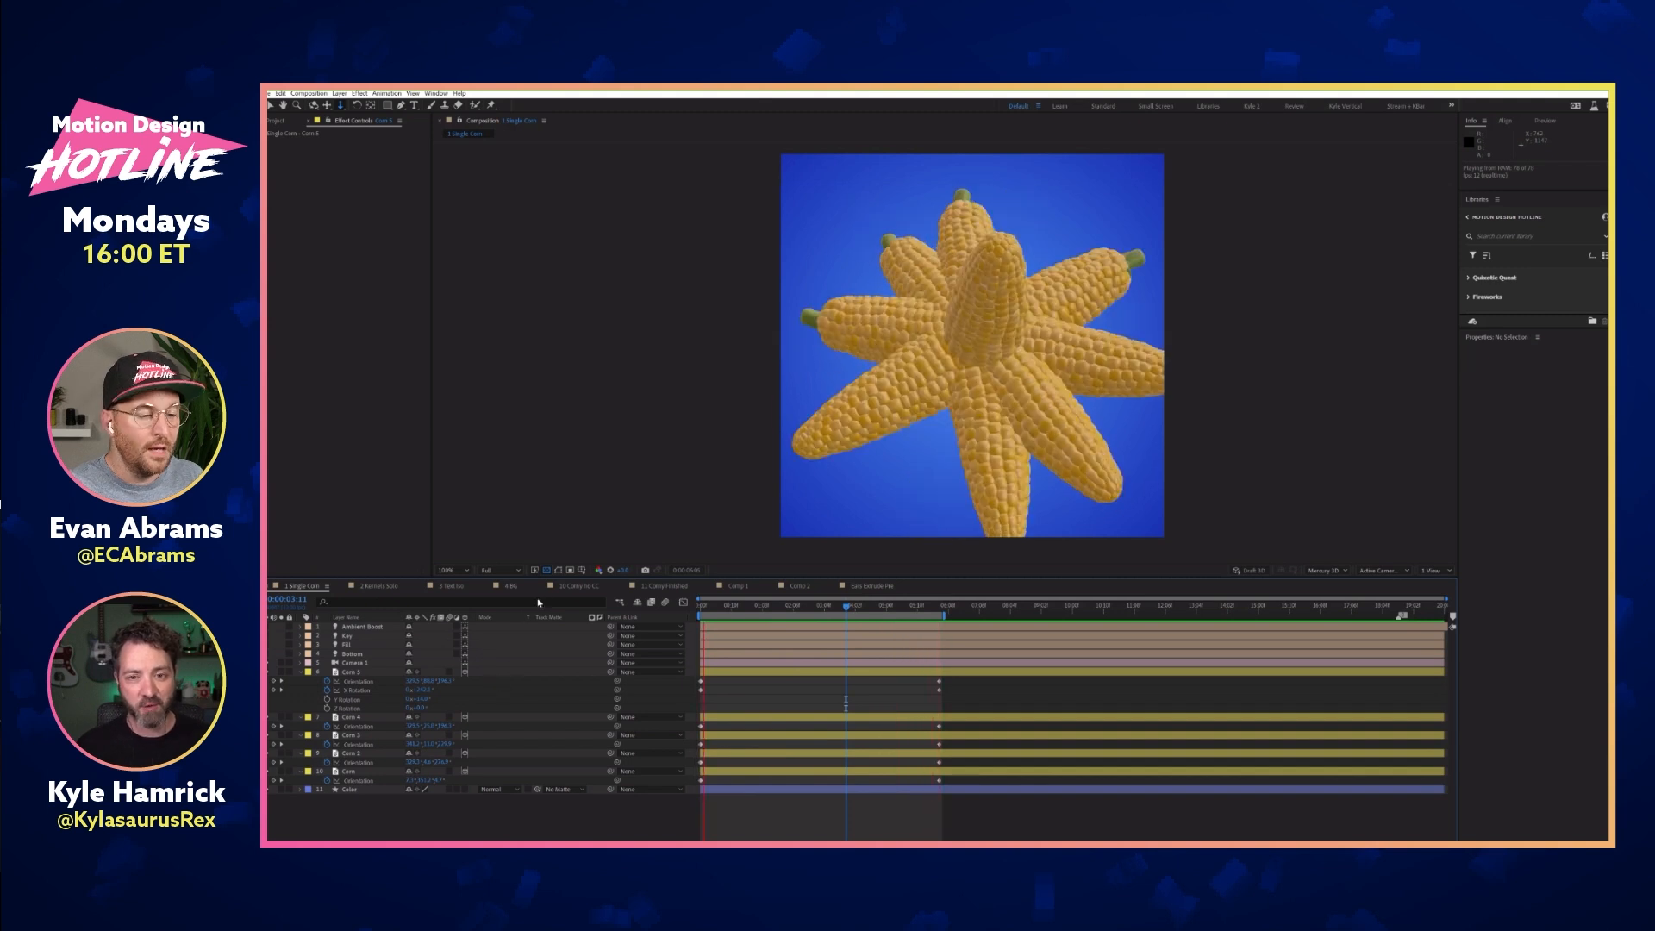
pyautogui.press('space')
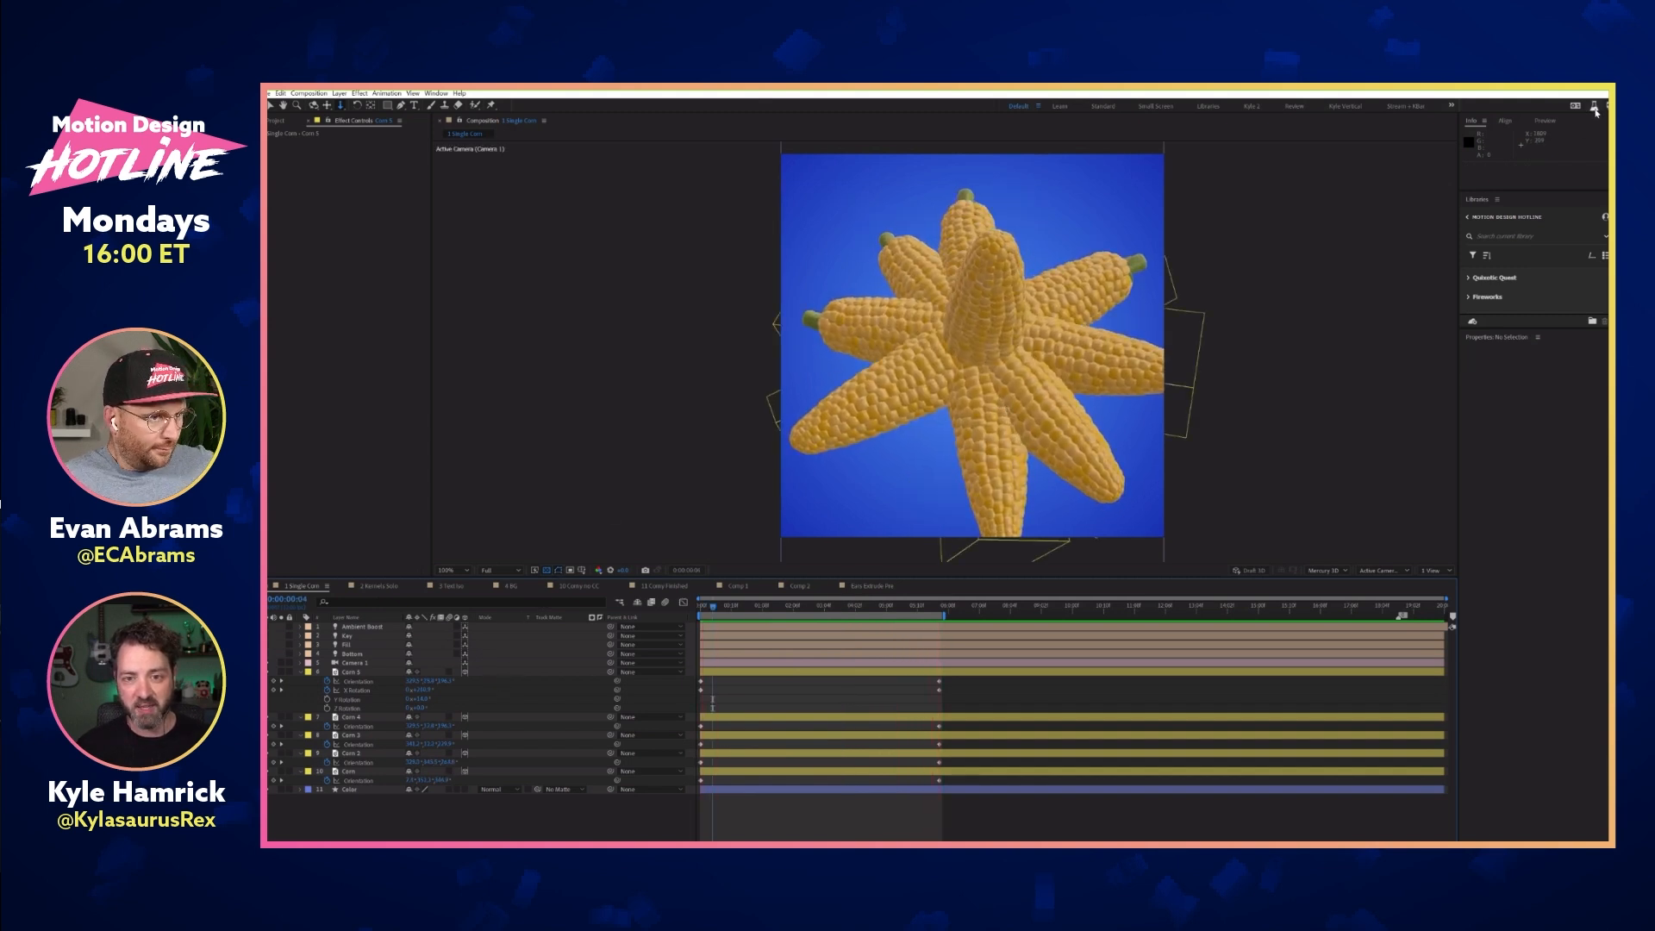
# Examine the What's new in Beta information, covering new changes, all changes and rate features
pyautogui.click(1593, 108)
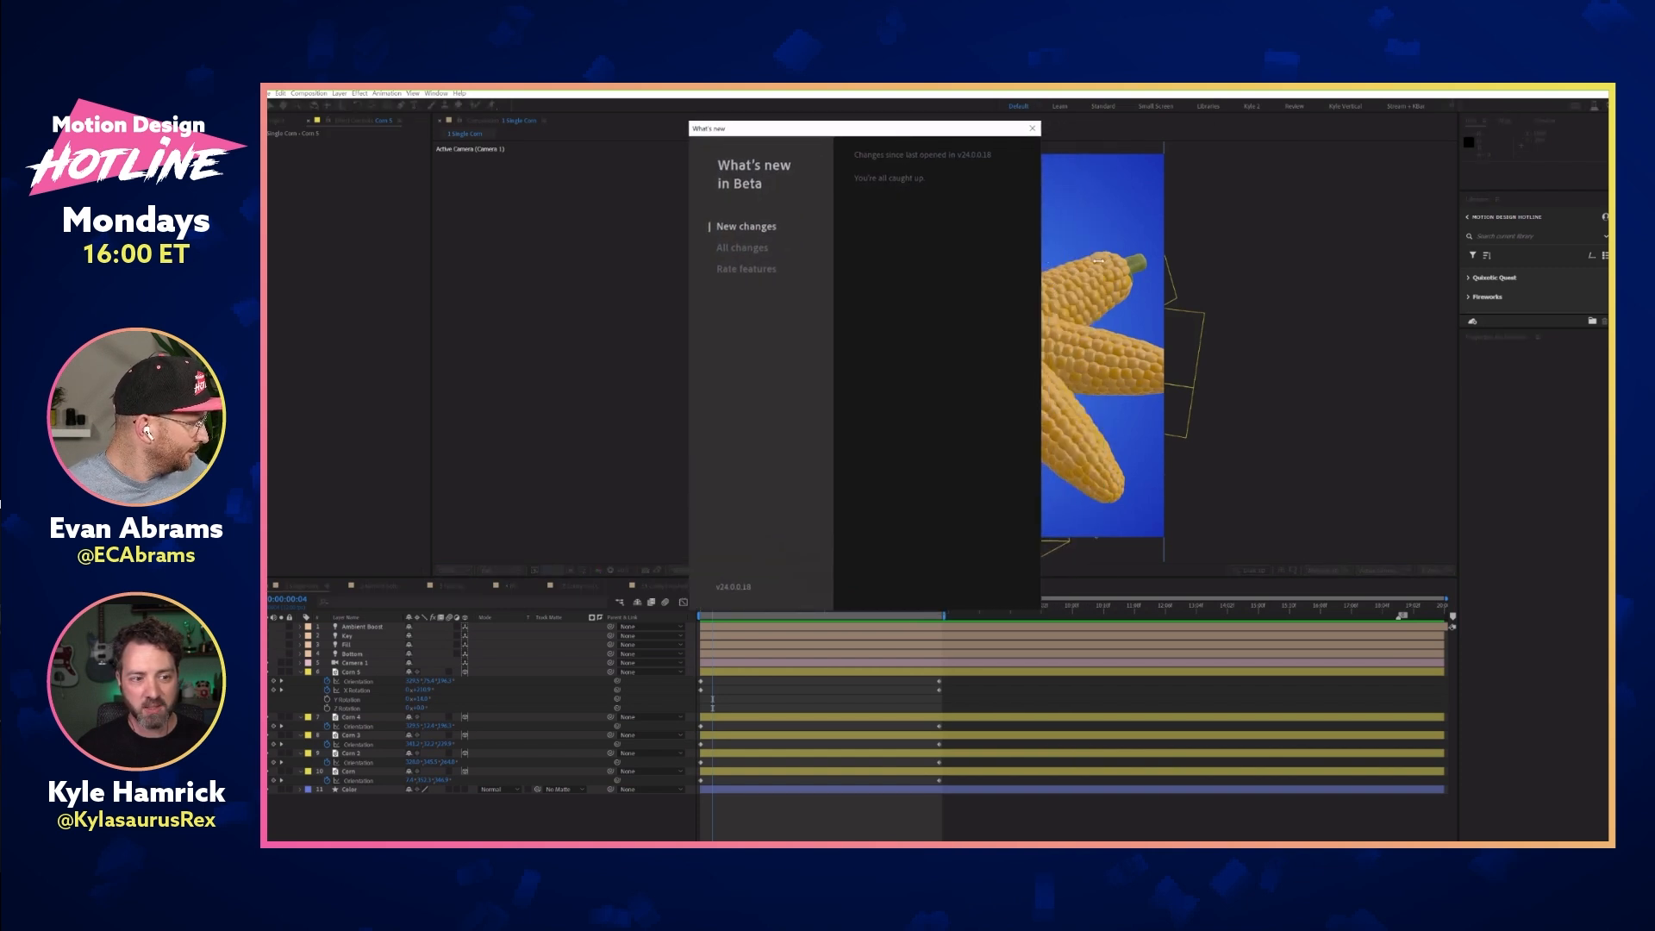
pyautogui.click(743, 248)
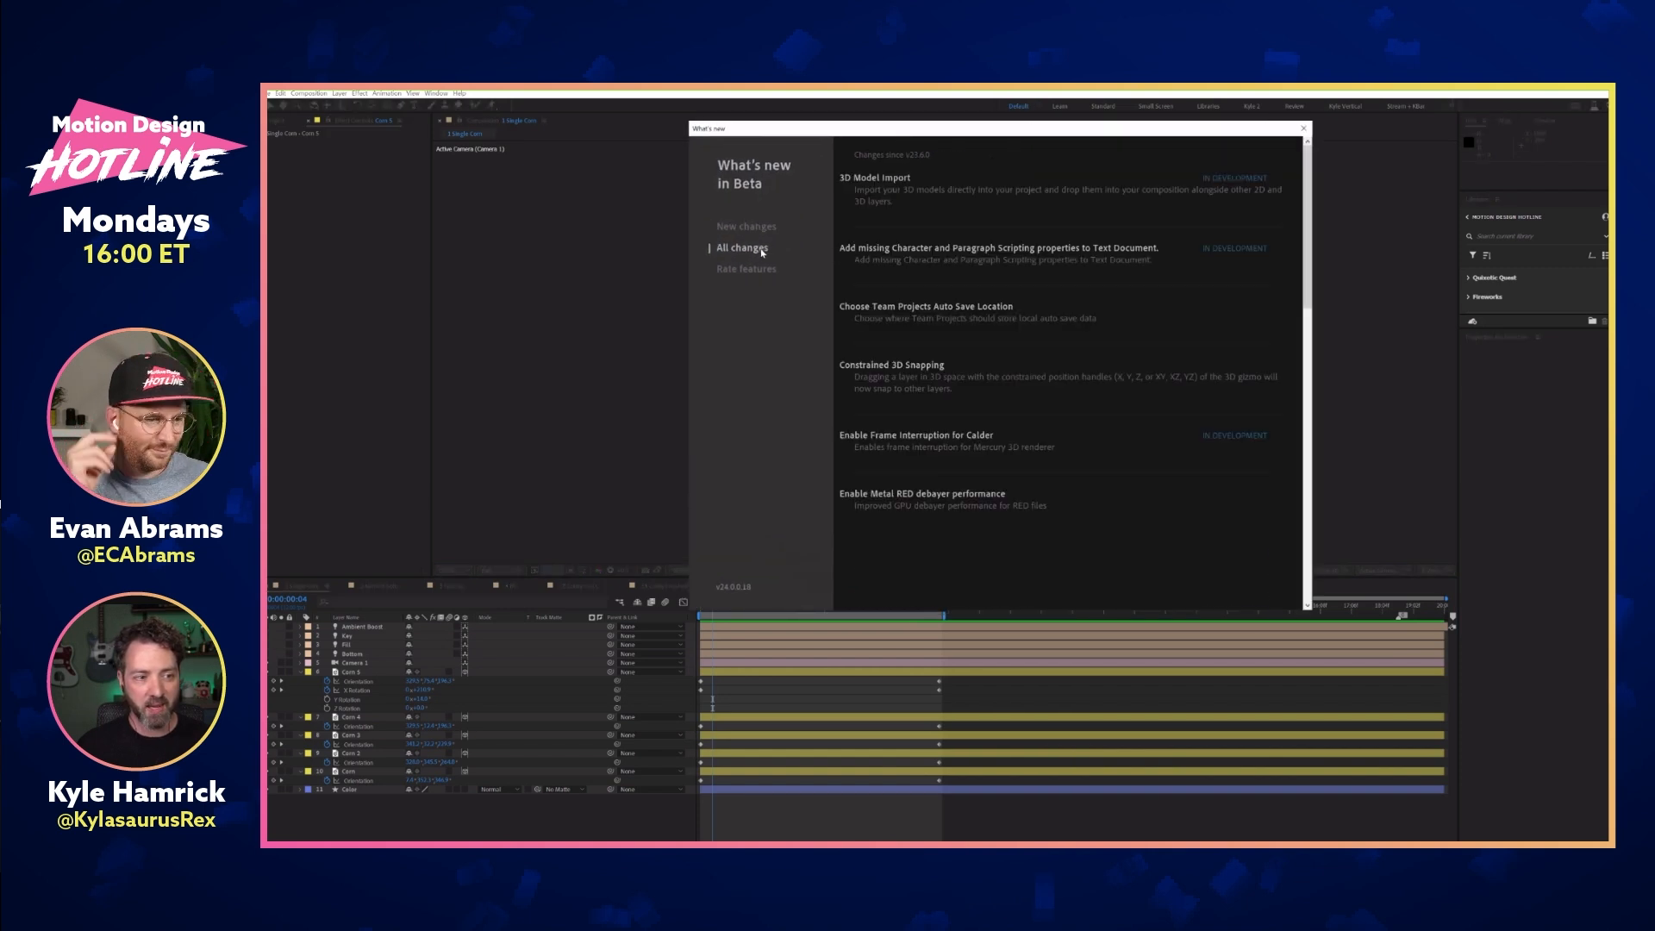
pyautogui.scroll(-3, 1060, 371)
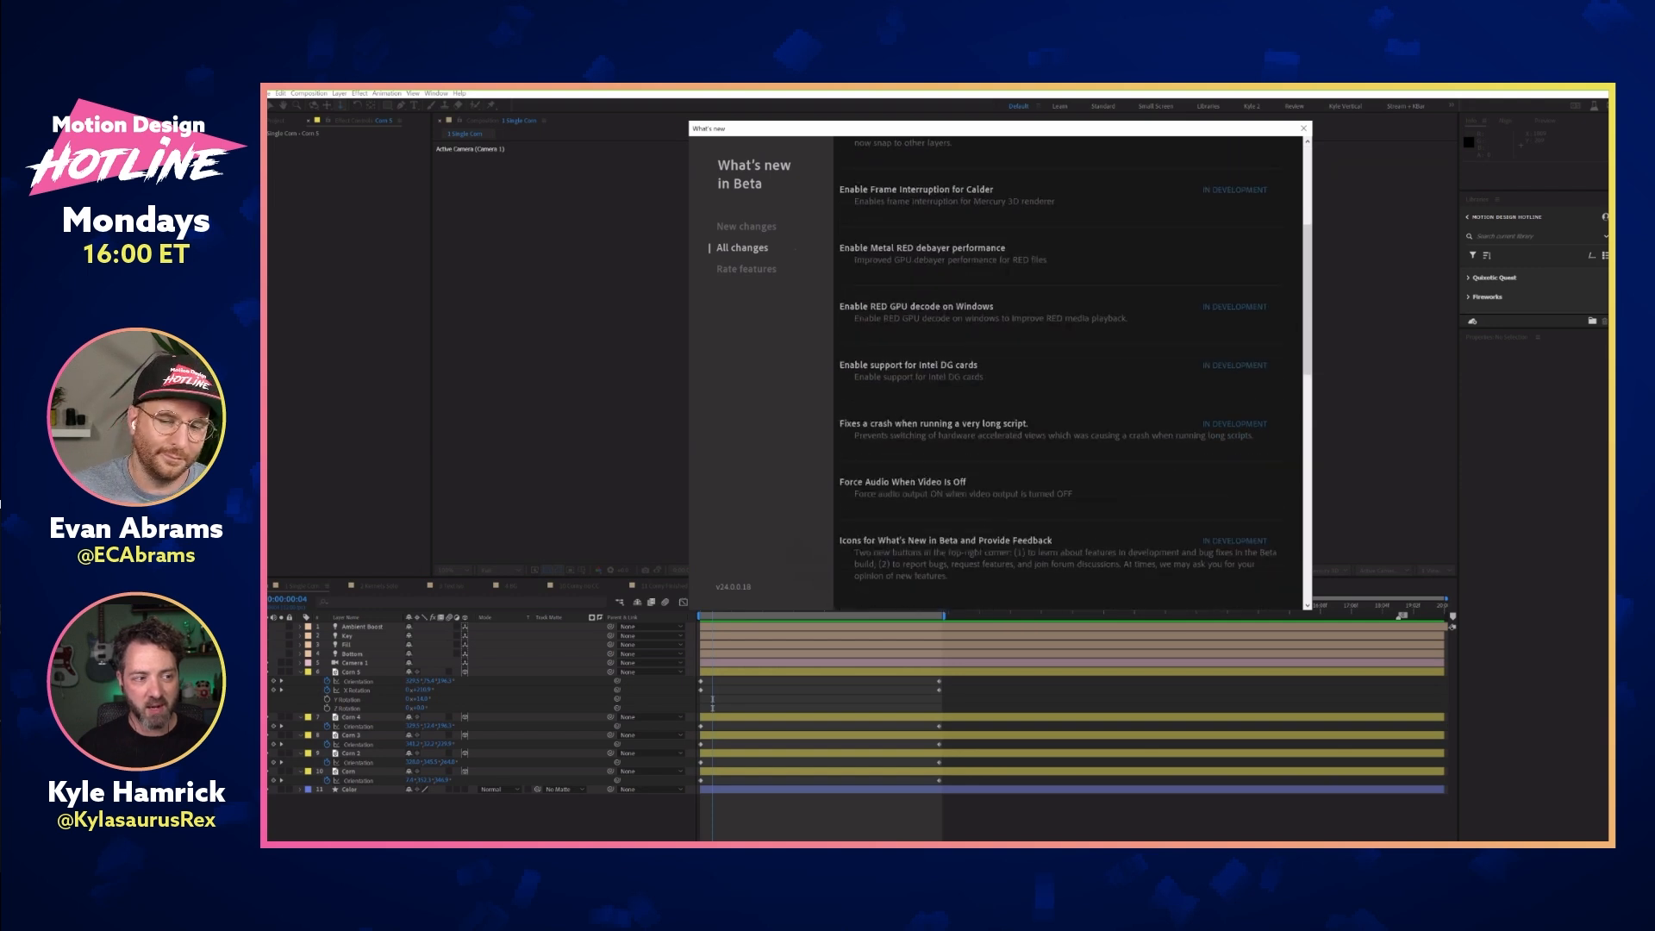
pyautogui.click(747, 227)
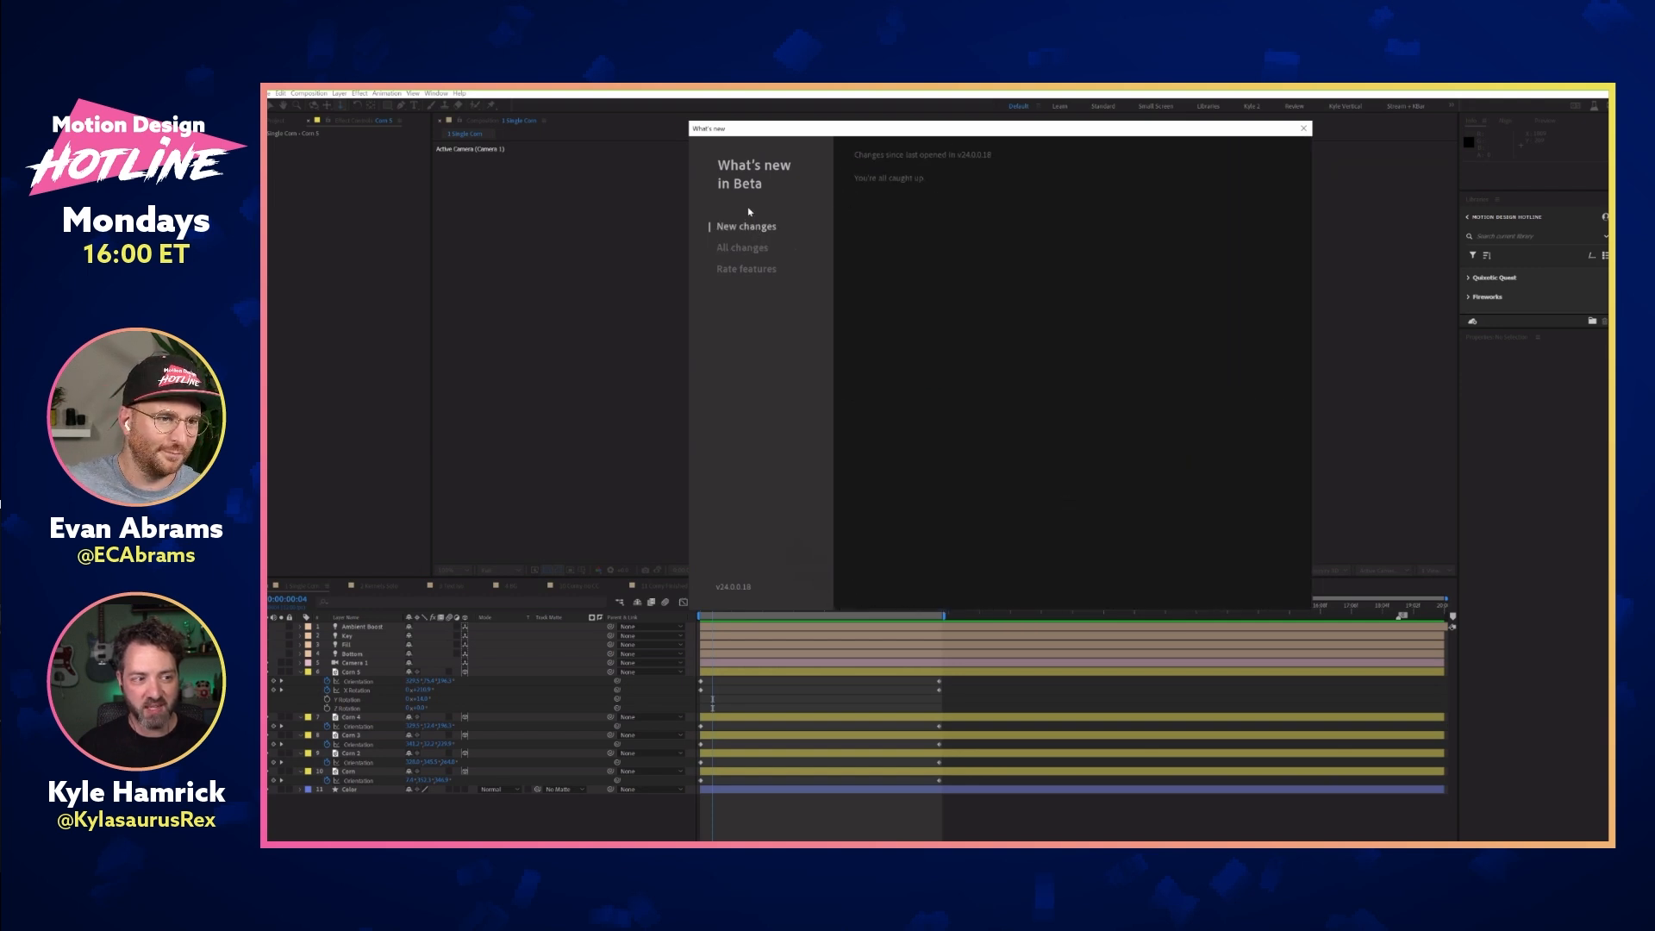
pyautogui.click(743, 248)
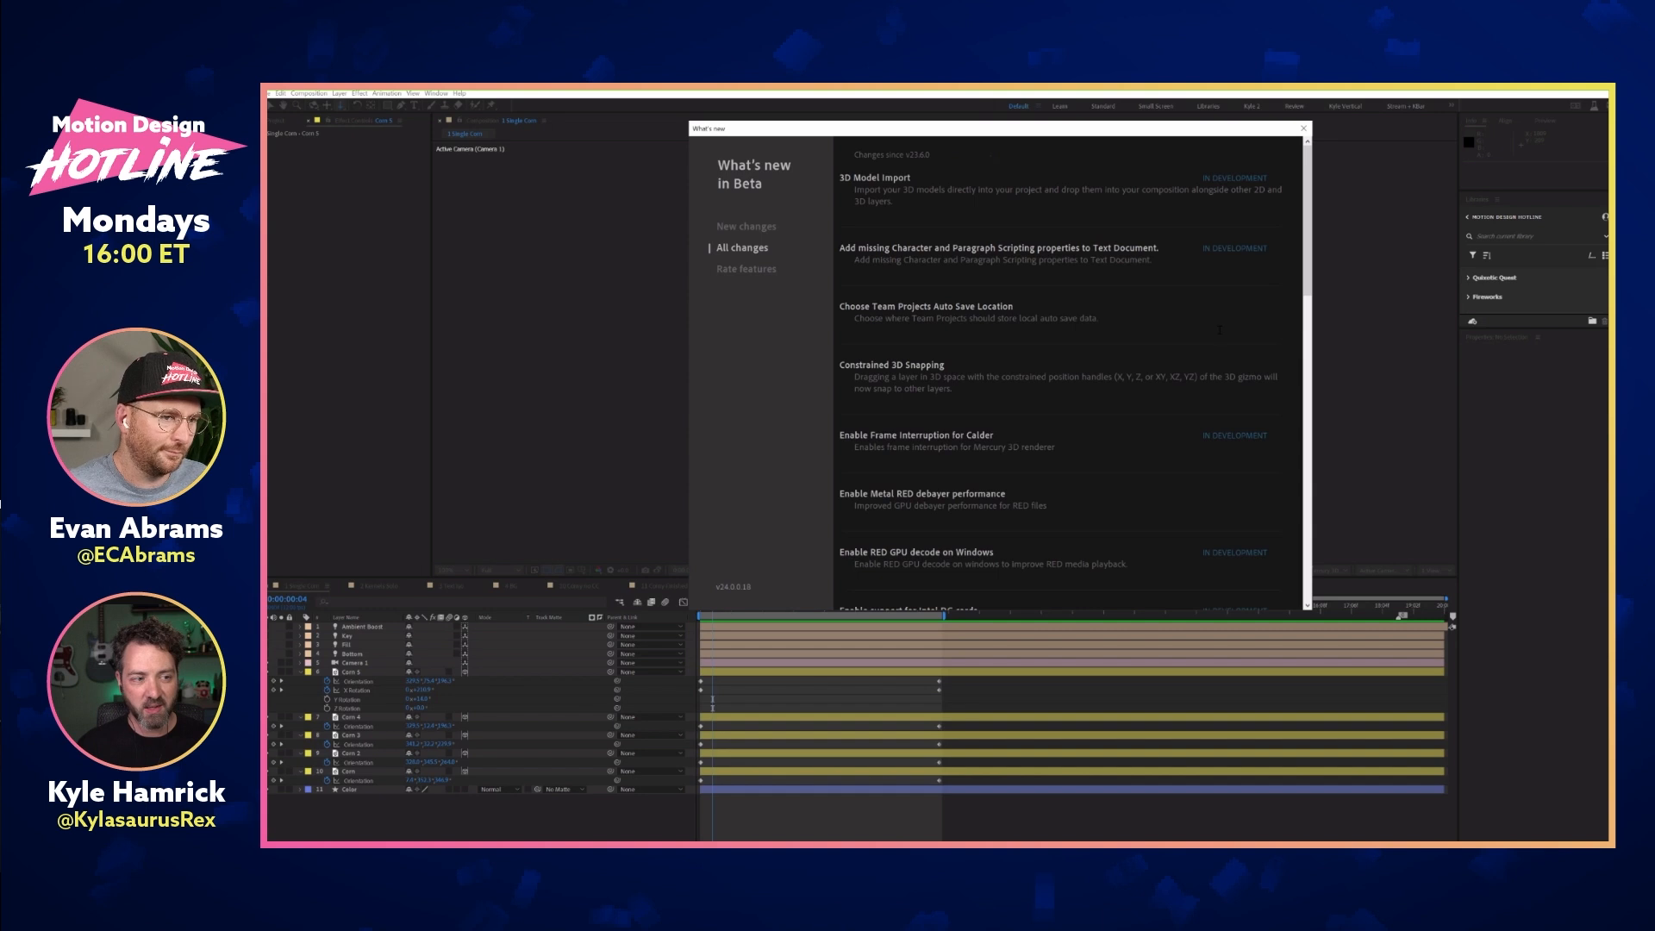
pyautogui.click(746, 270)
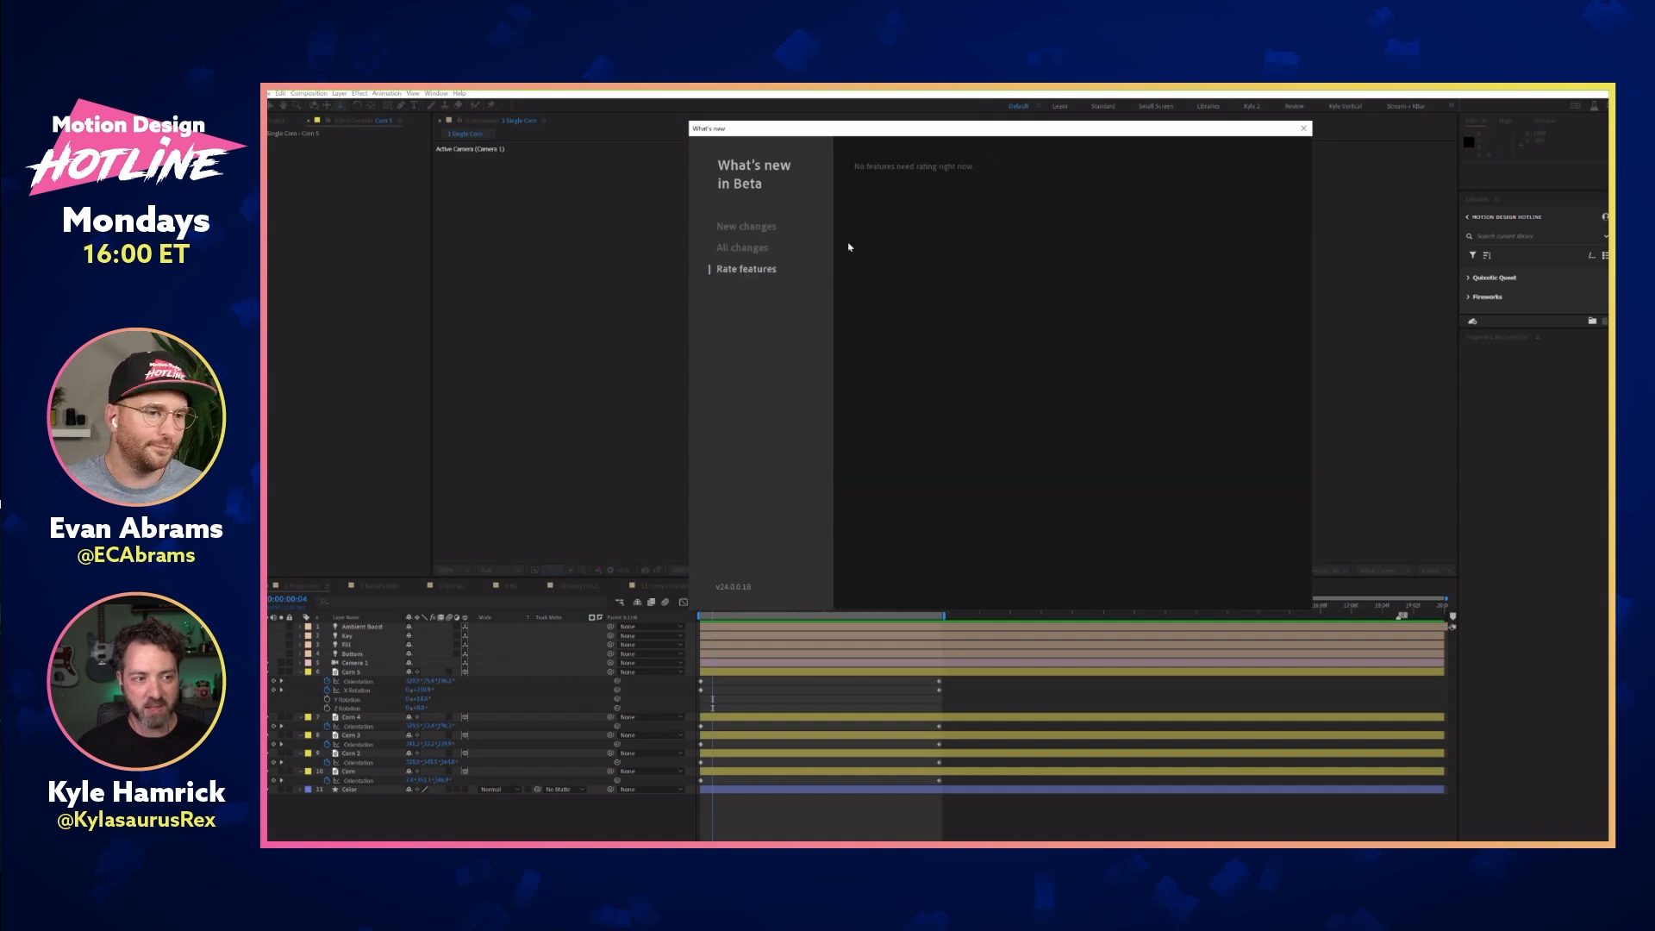
pyautogui.click(766, 252)
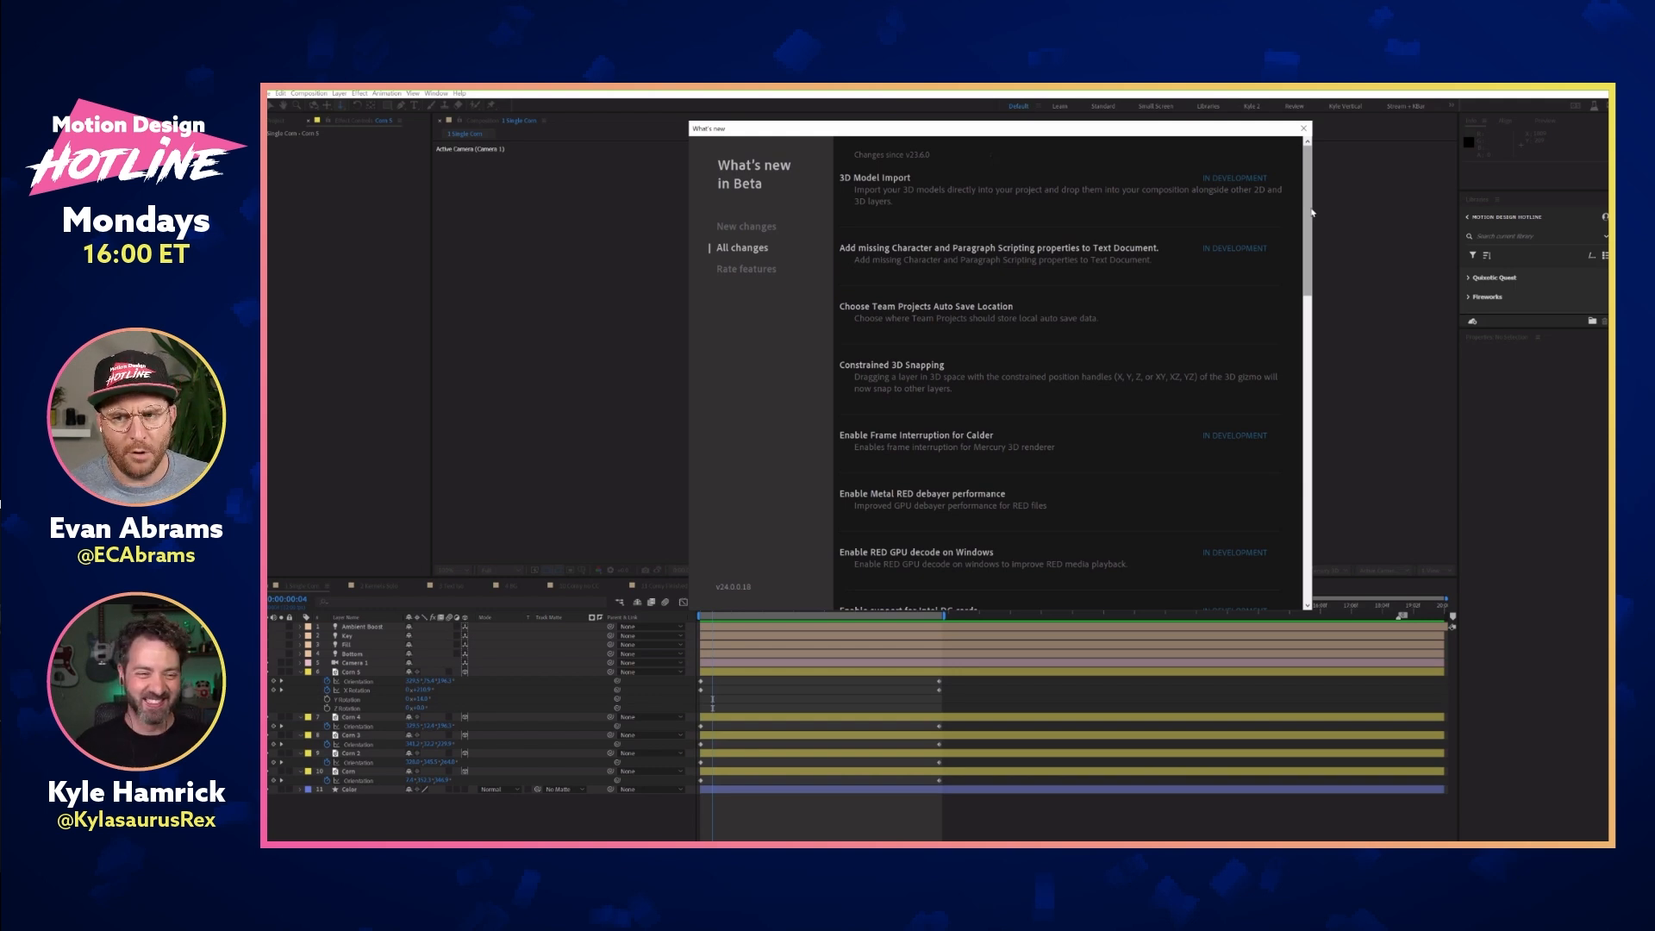
# Close the What's new window and preview the rotating corn animation up to 0:00:04:02
pyautogui.click(1303, 128)
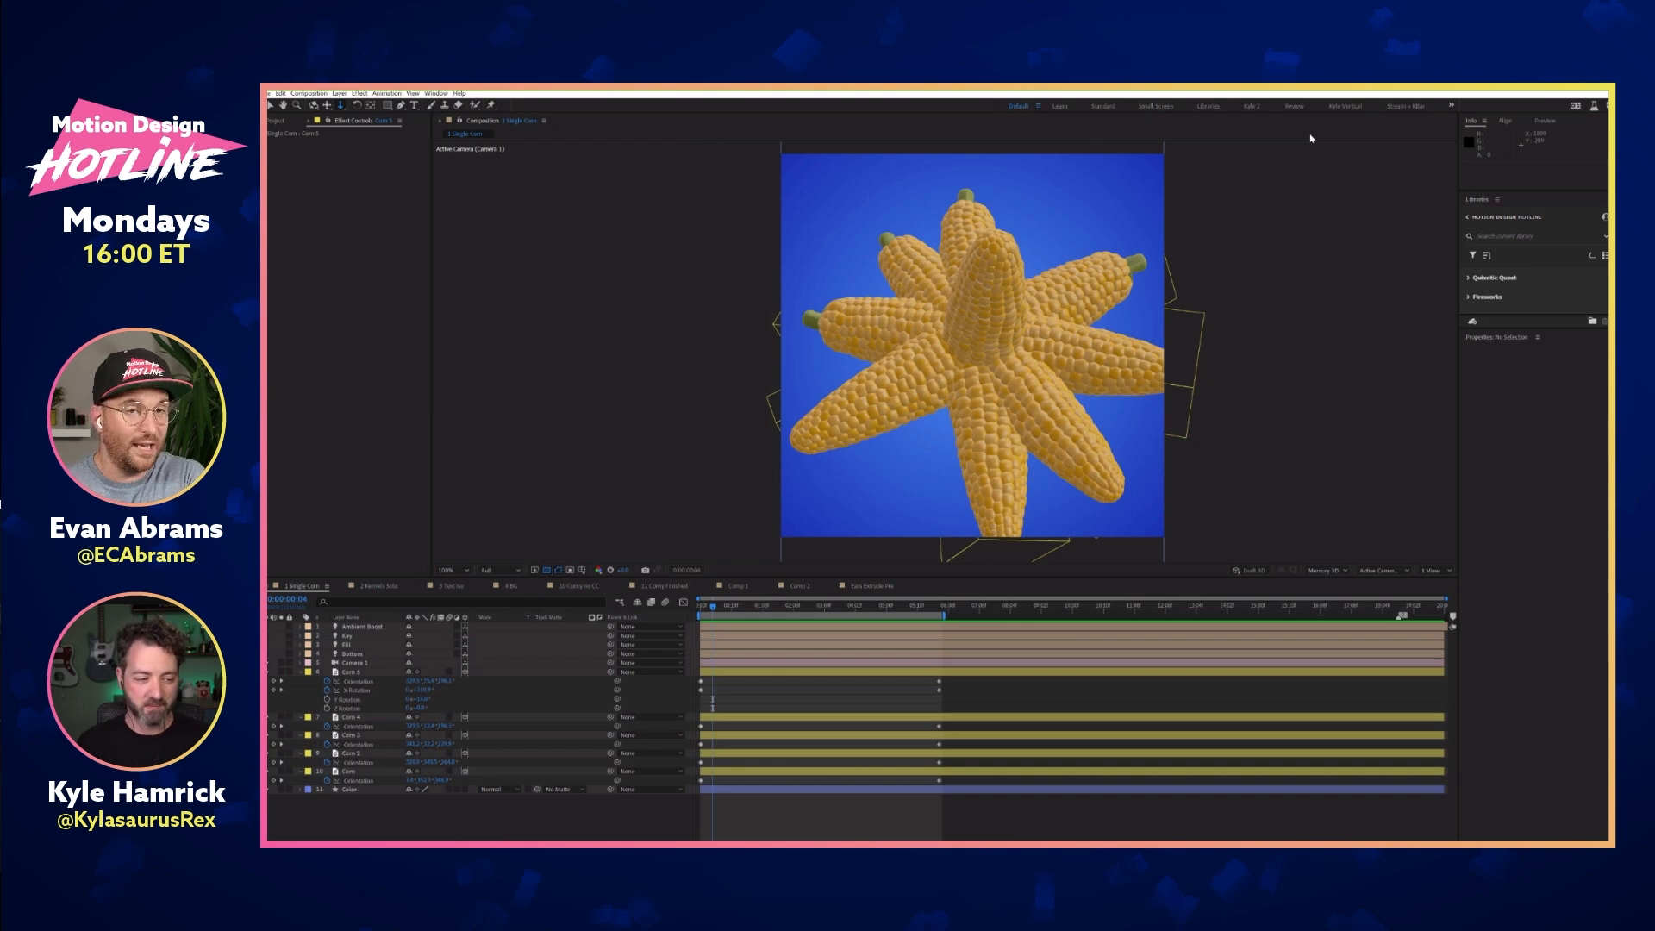
pyautogui.press('space')
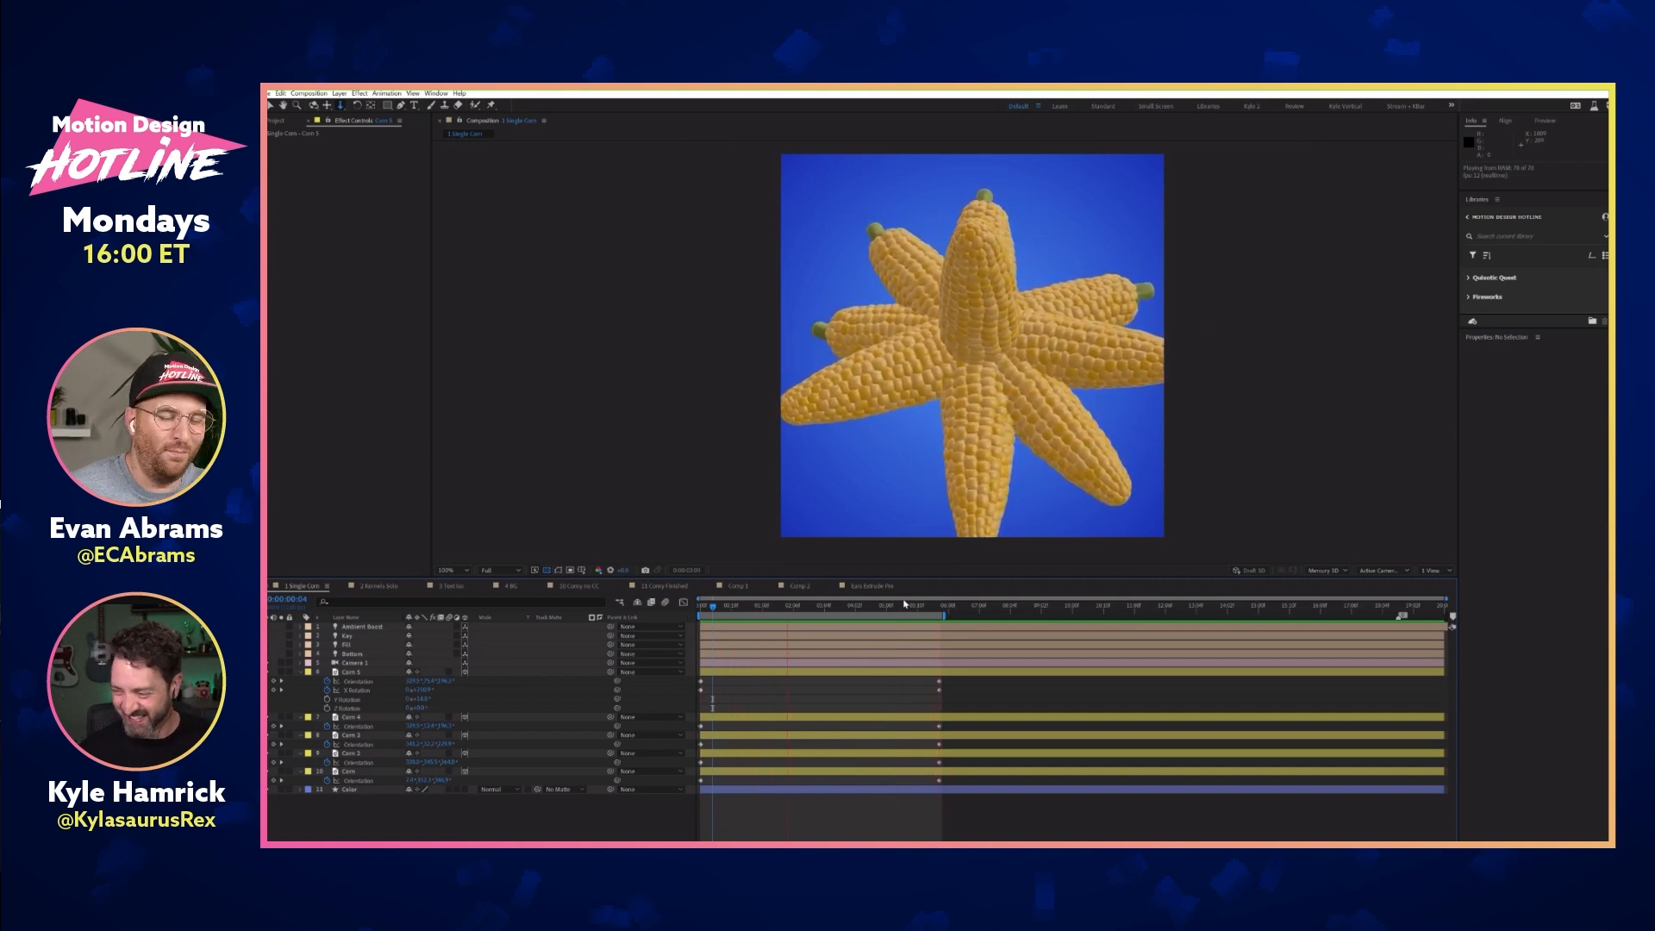
pyautogui.press('space')
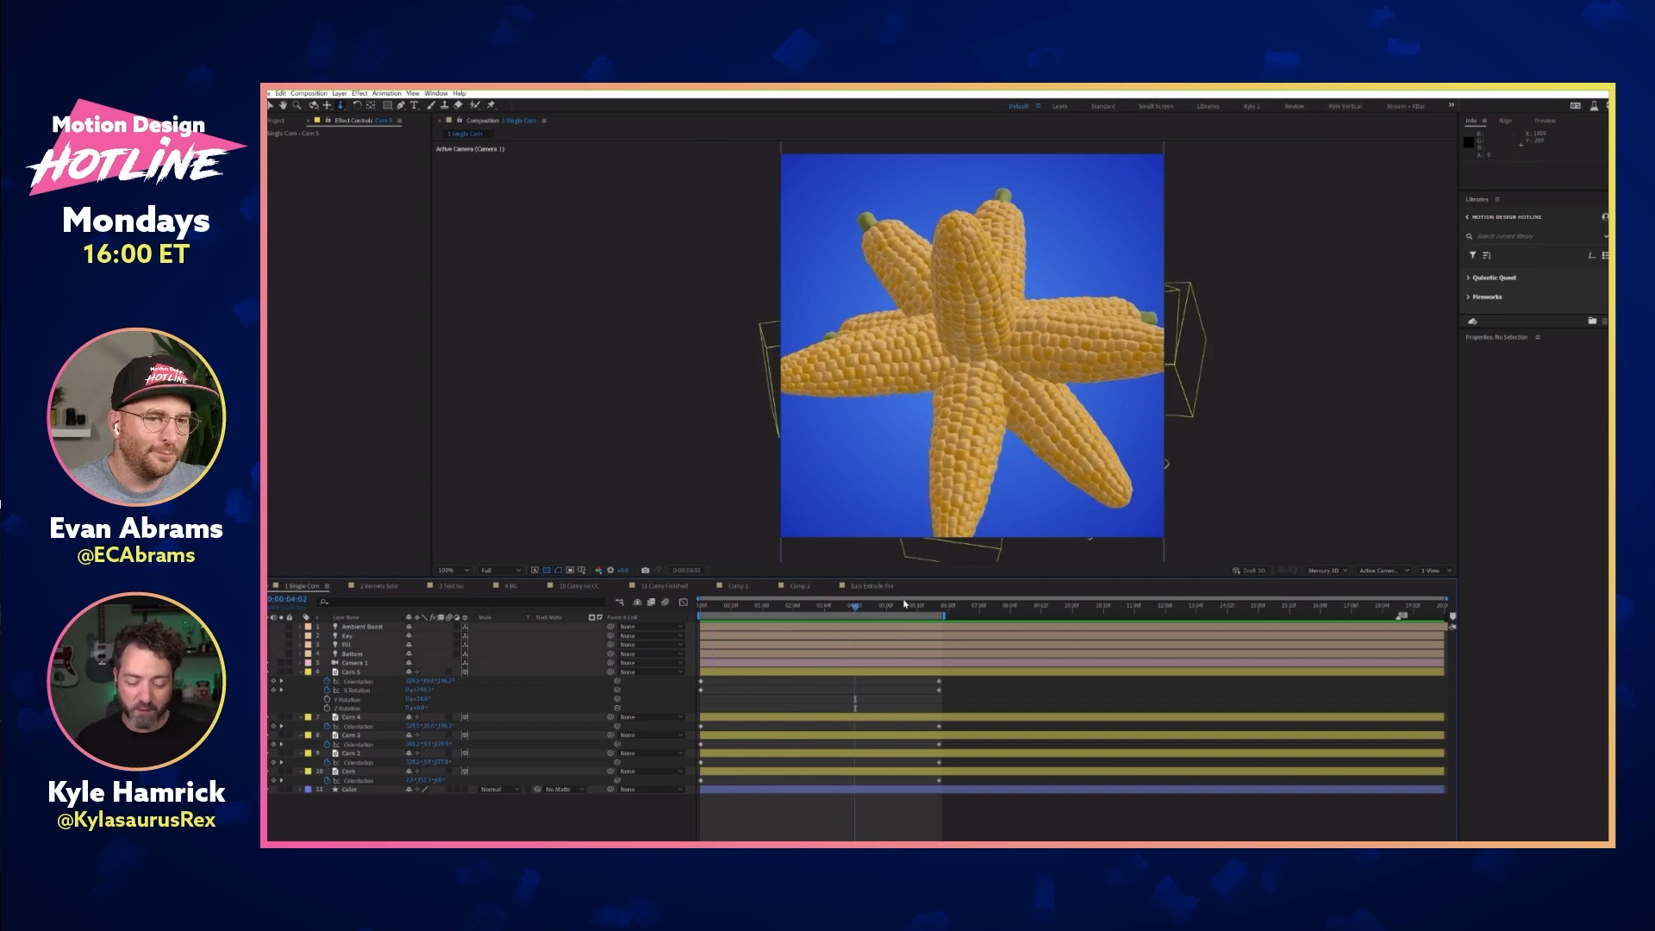